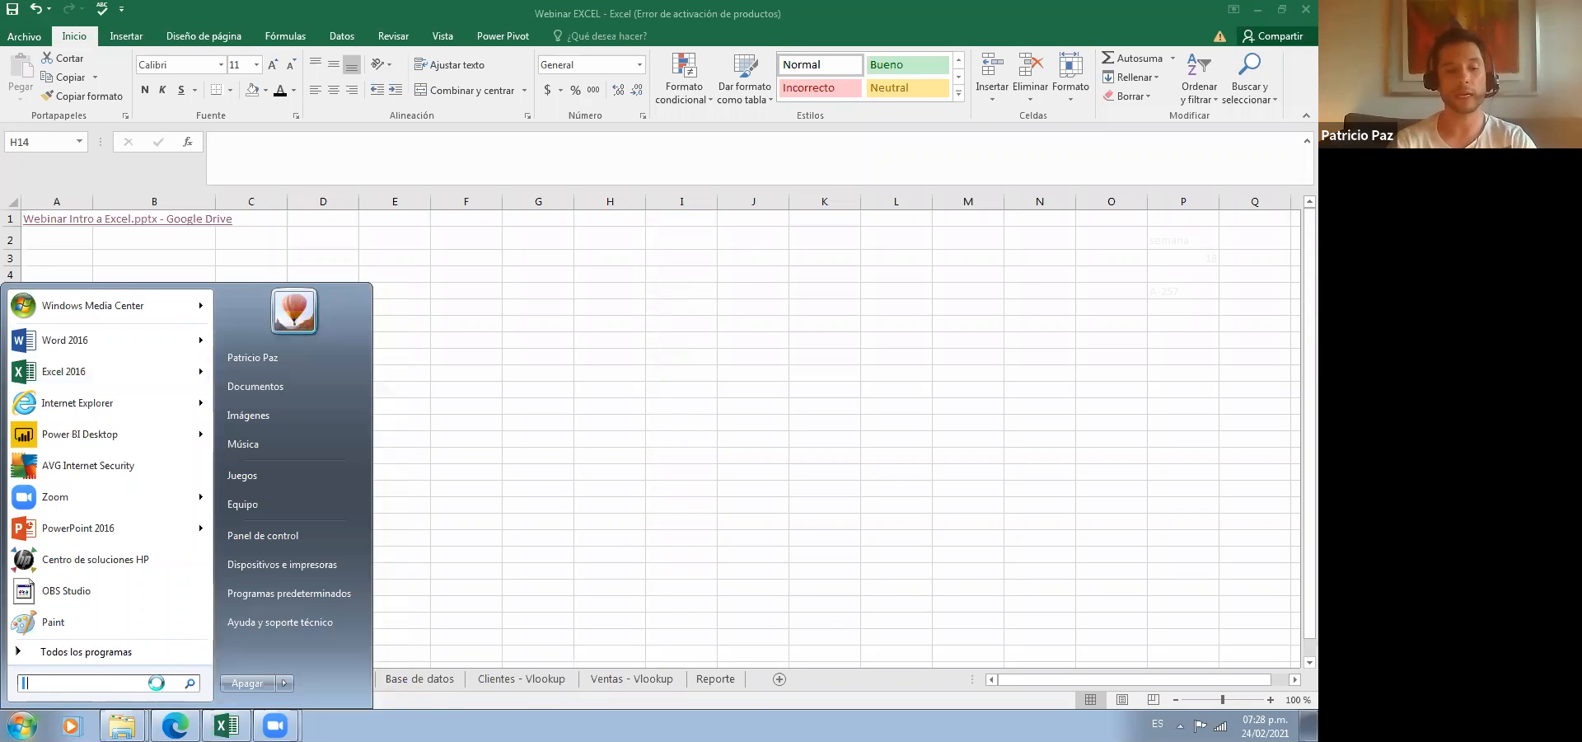
Step: Search the computer's programs for "excel" and inspect the properties of the Excel 2016 shortcut
{"action": "type", "text": "excel"}
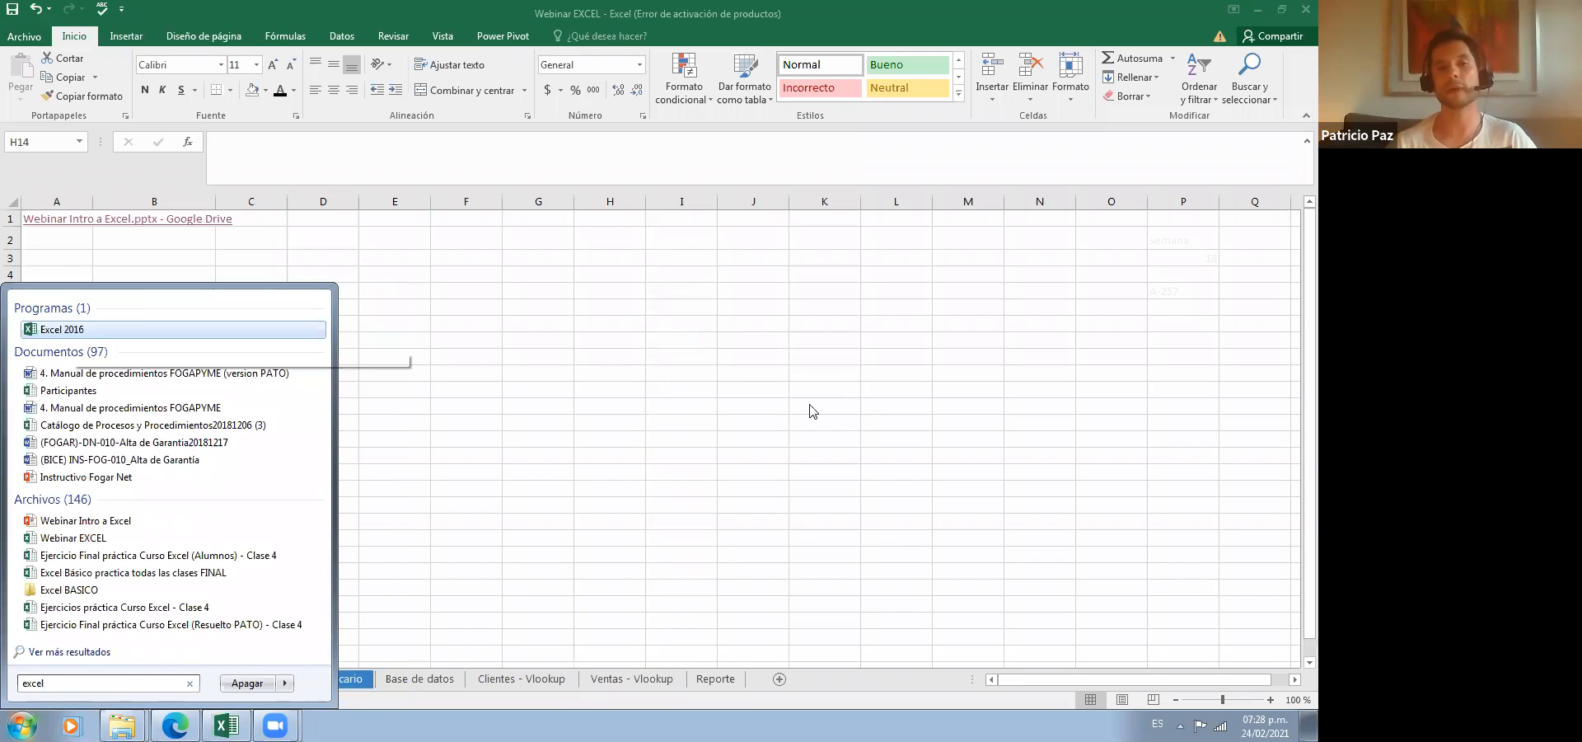
{"action": "left_click", "coordinate": [648, 415]}
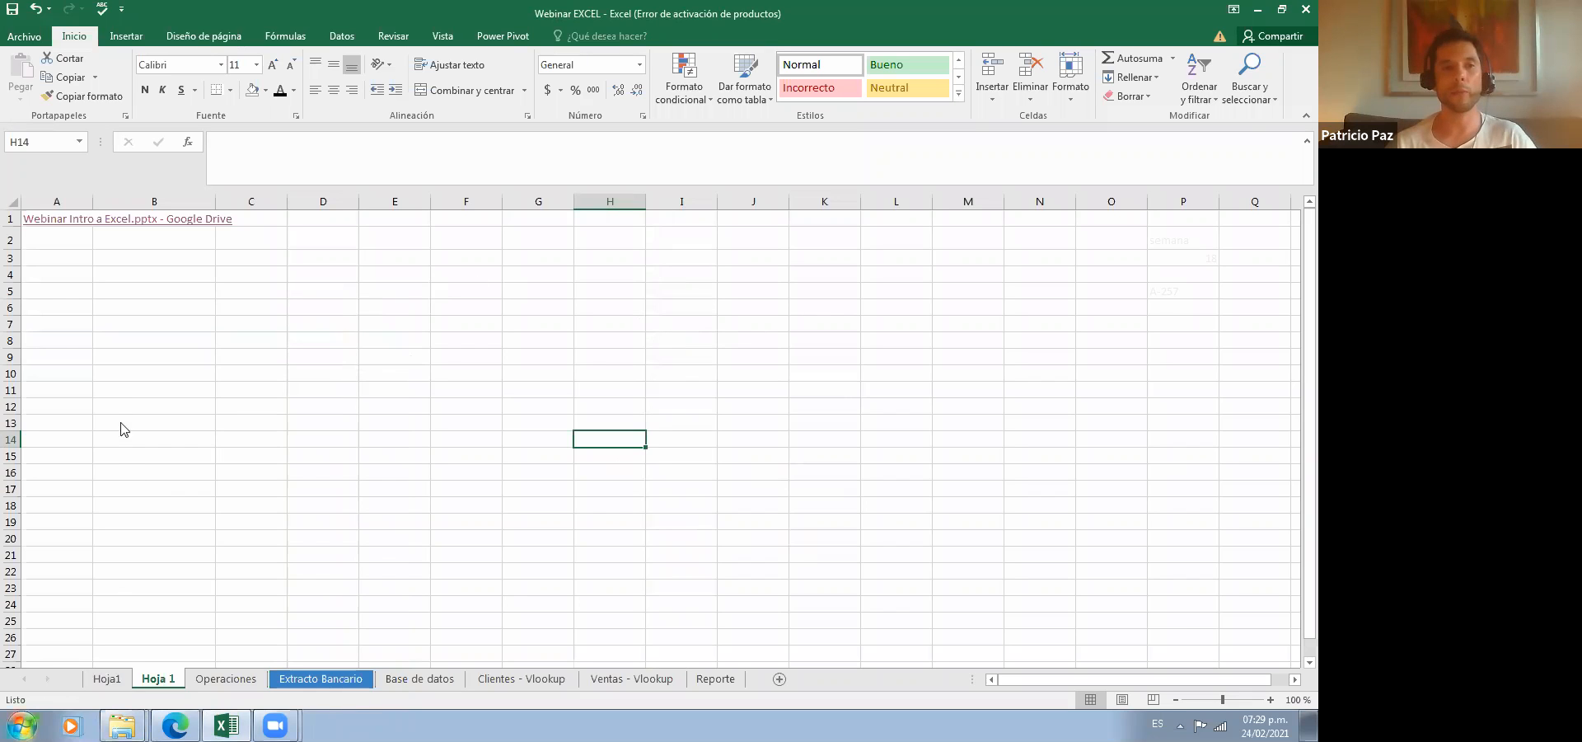
{"action": "key", "text": "super"}
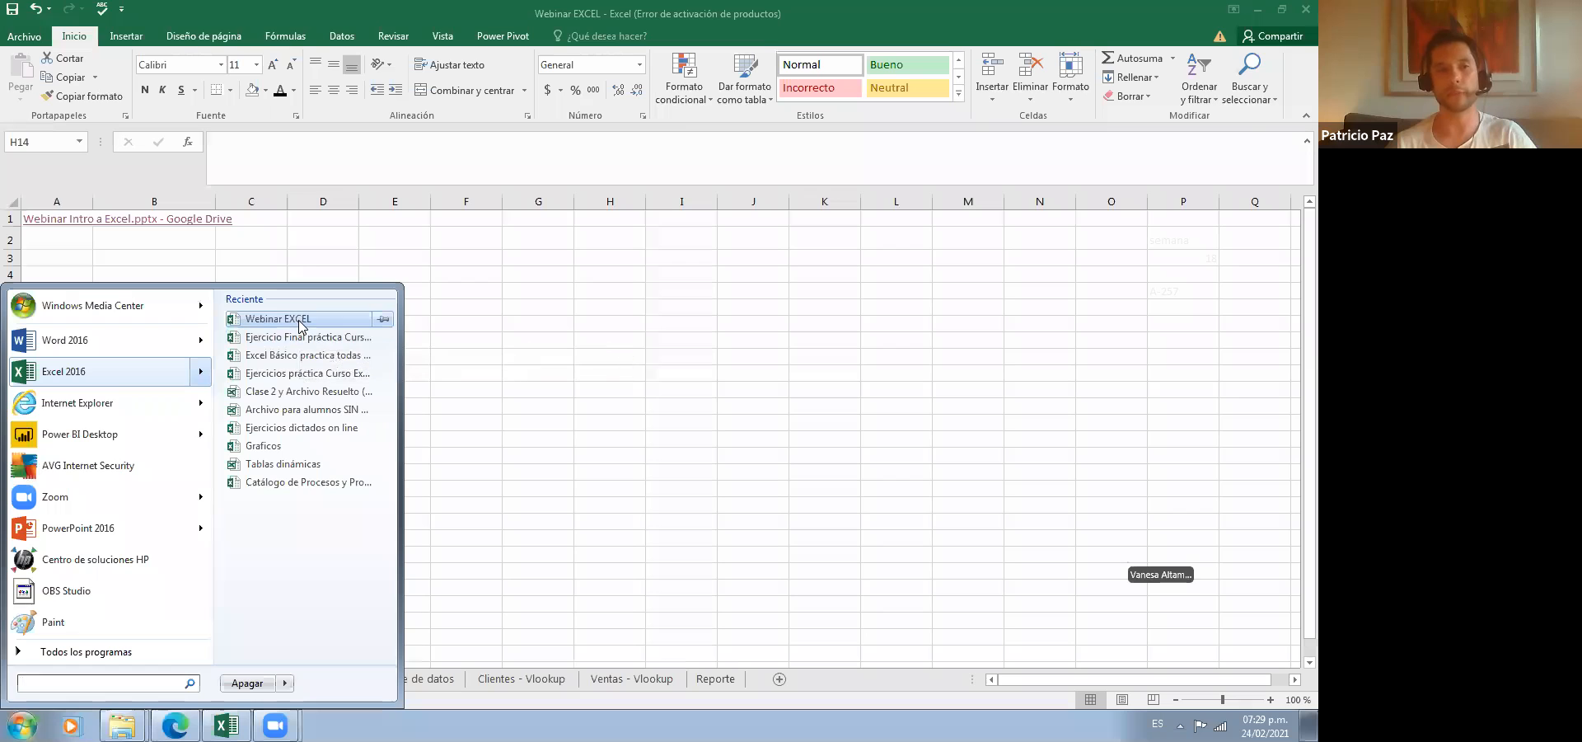
{"action": "right_click", "coordinate": [136, 373]}
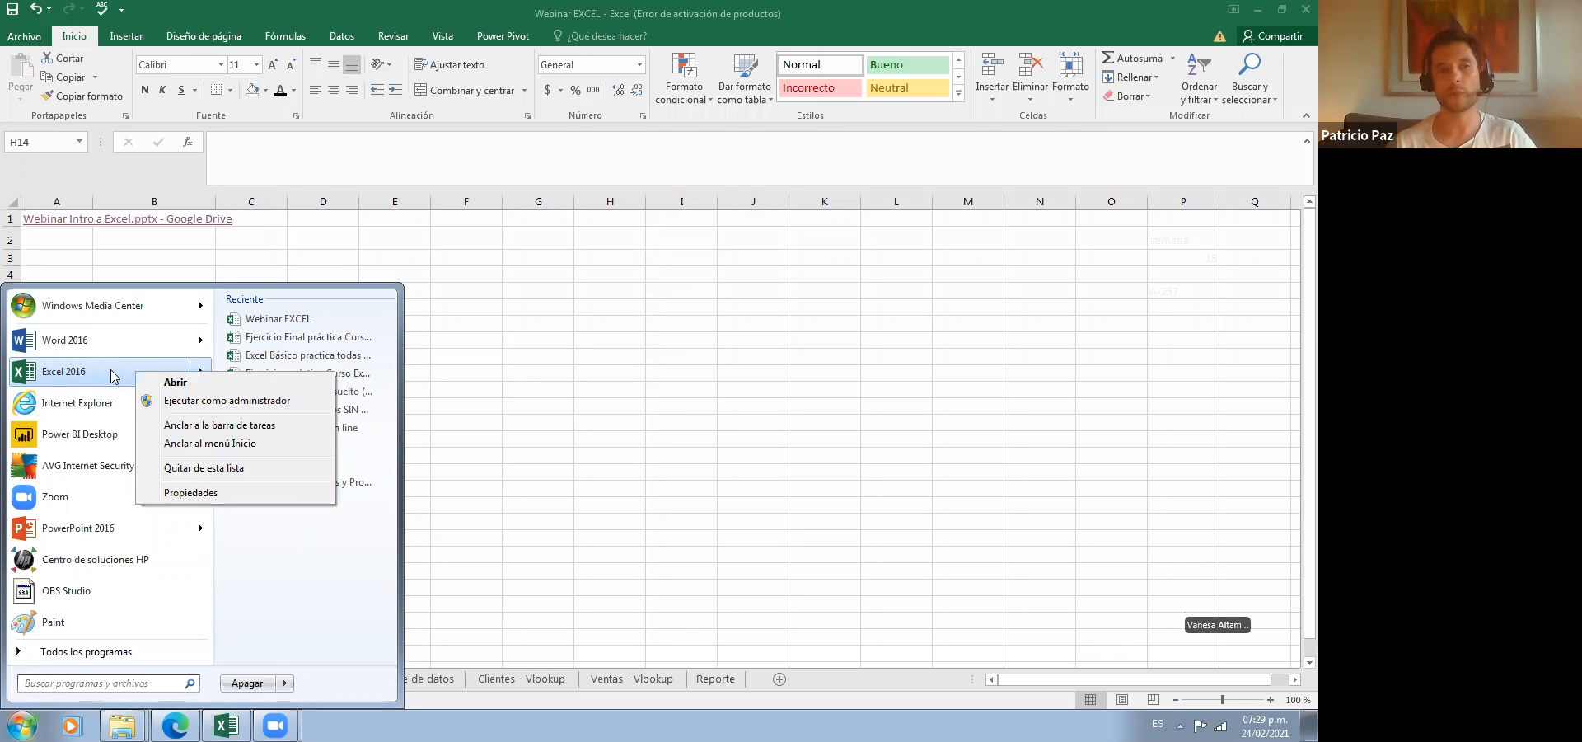
{"action": "left_click", "coordinate": [216, 494]}
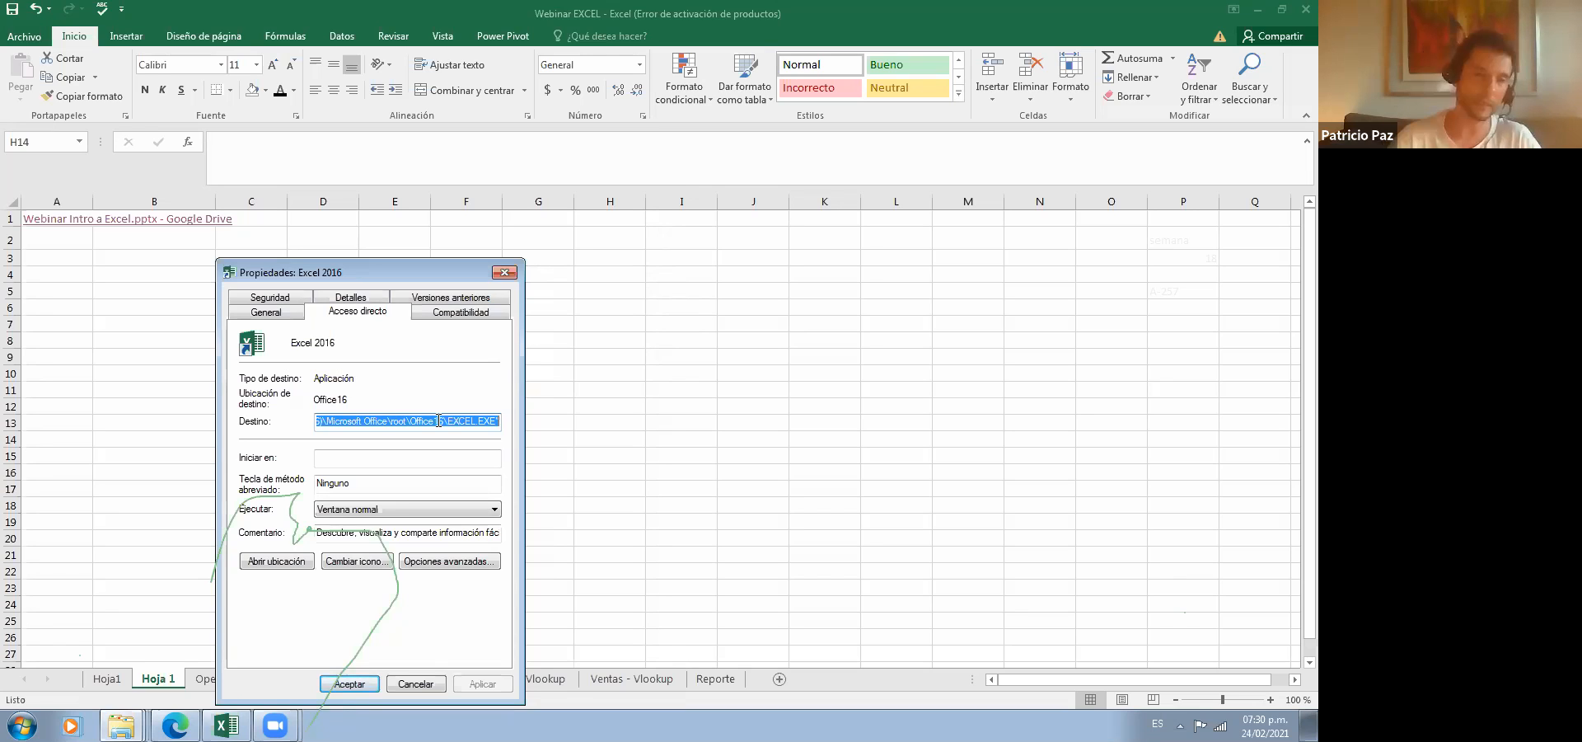
{"action": "left_click", "coordinate": [504, 271]}
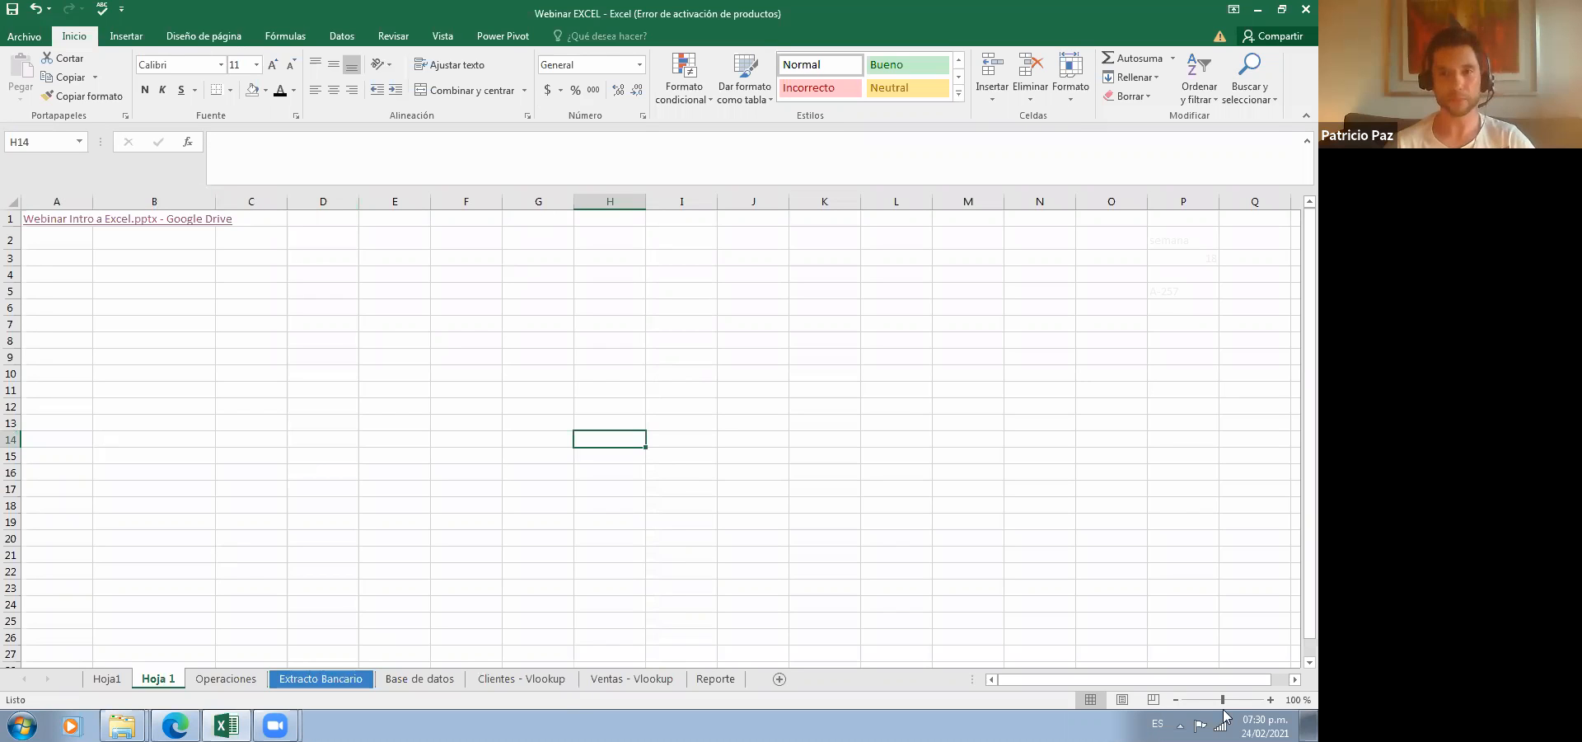
Step: Look through the Operaciones, Extracto Bancario and Base de datos sheets and return to the Hoja 1 sheet
{"action": "left_click", "coordinate": [233, 679]}
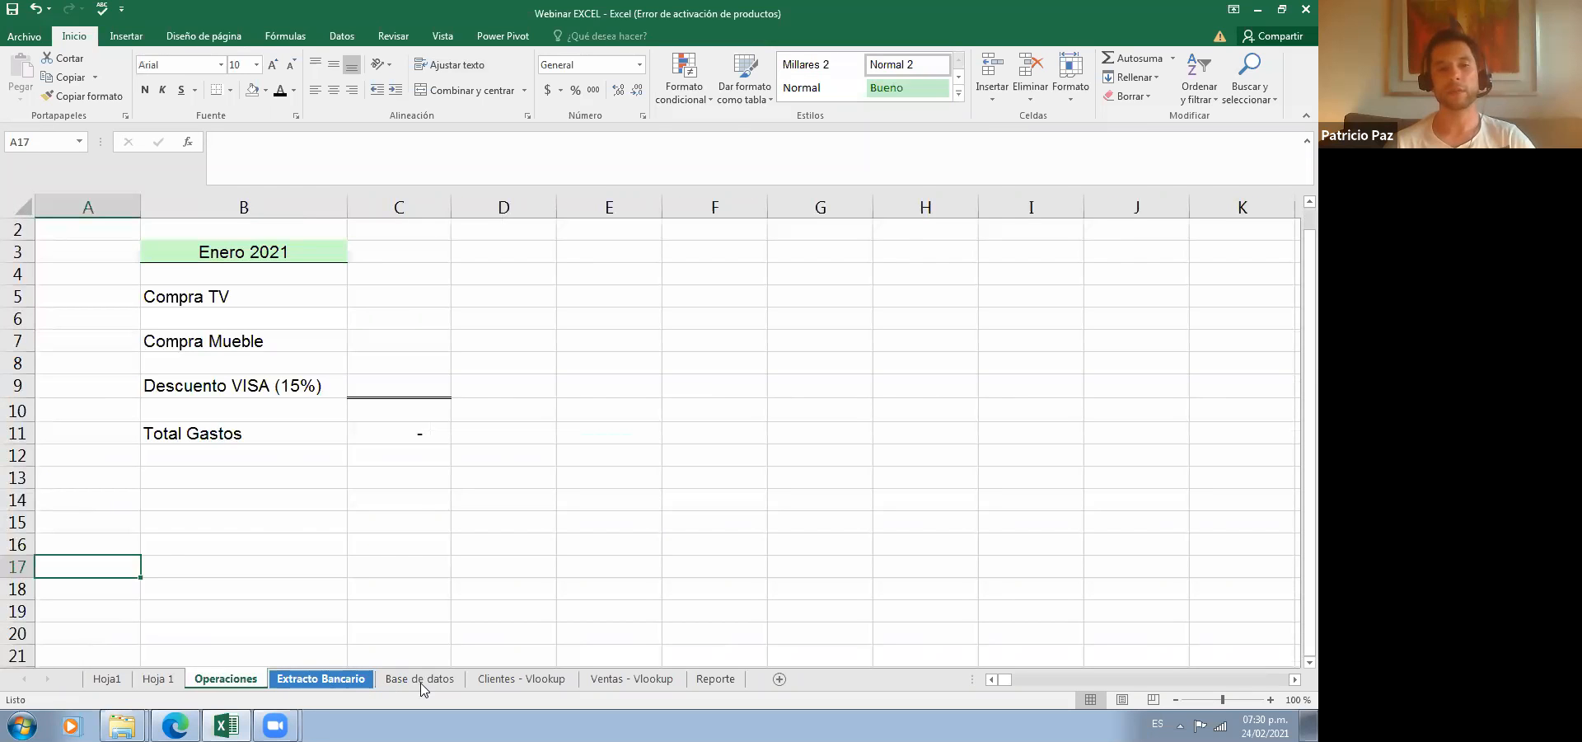
{"action": "key", "text": "ctrl+Page_Down"}
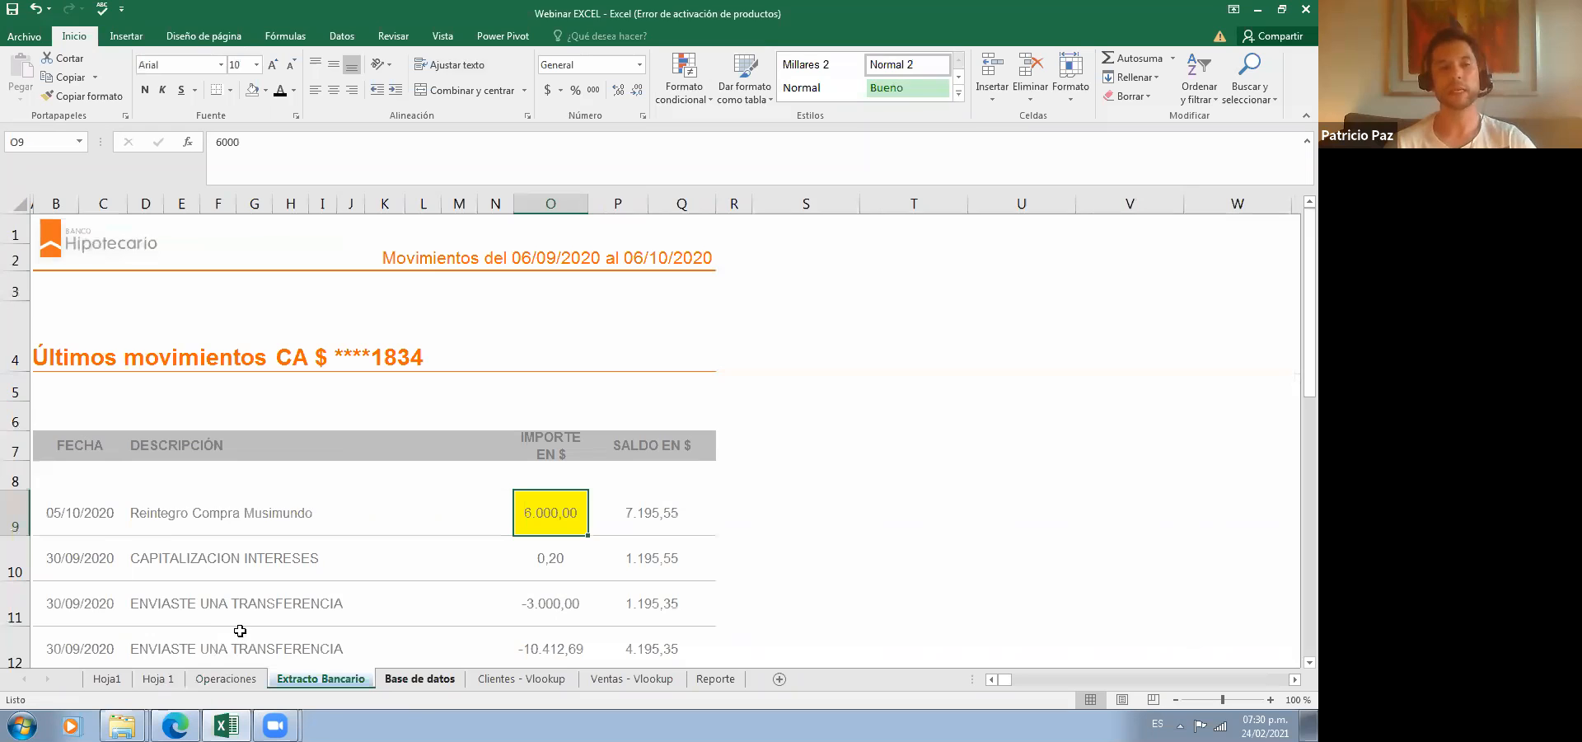
{"action": "key", "text": "ctrl+Page_Down"}
{"action": "left_click", "coordinate": [90, 683]}
{"action": "left_click", "coordinate": [158, 678]}
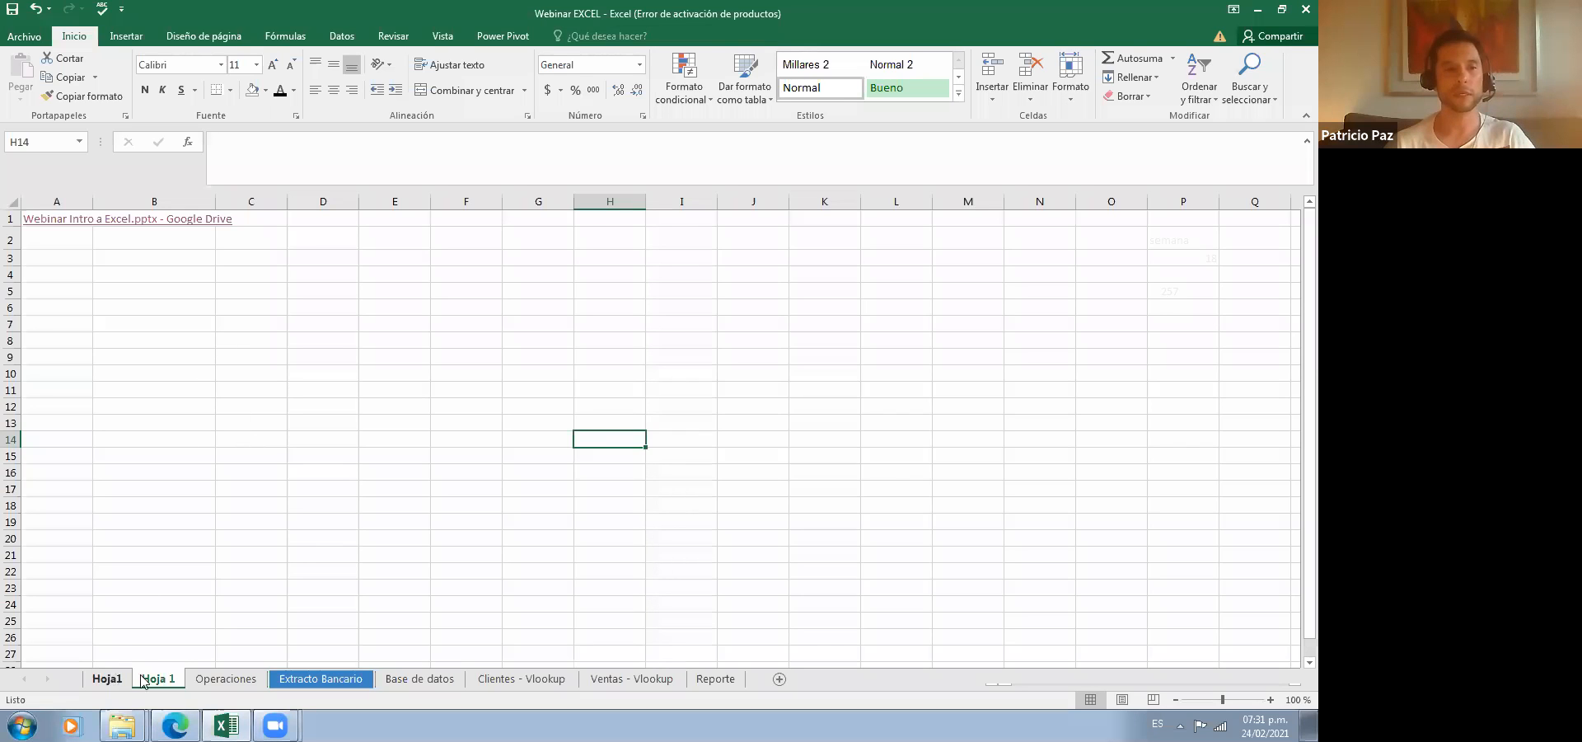
Step: Clear all the contents of the Hoja1 sheet and select cell B4
{"action": "key", "text": "ctrl+Page_Up"}
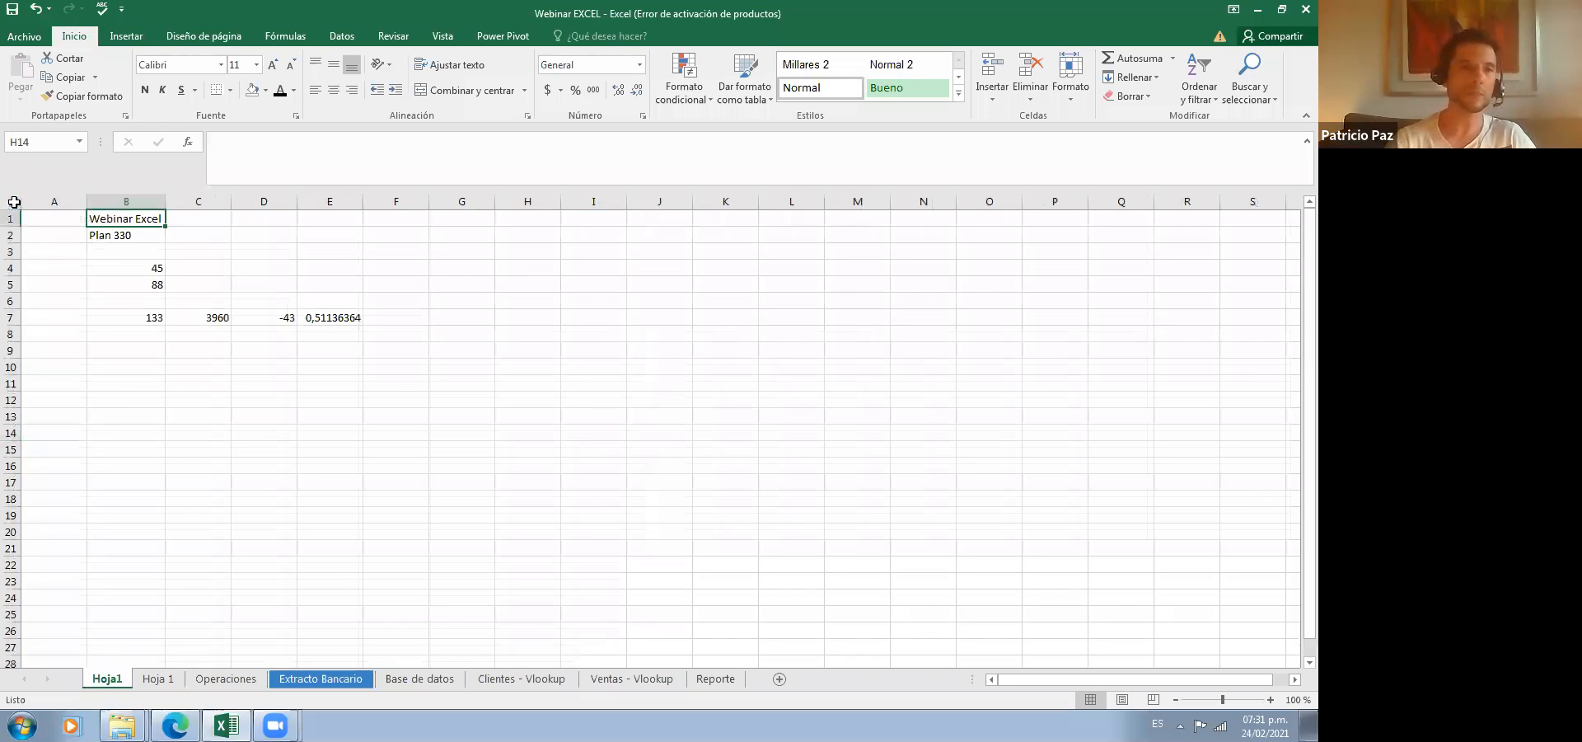
{"action": "left_click", "coordinate": [14, 202]}
{"action": "key", "text": "Delete"}
{"action": "left_click", "coordinate": [144, 275]}
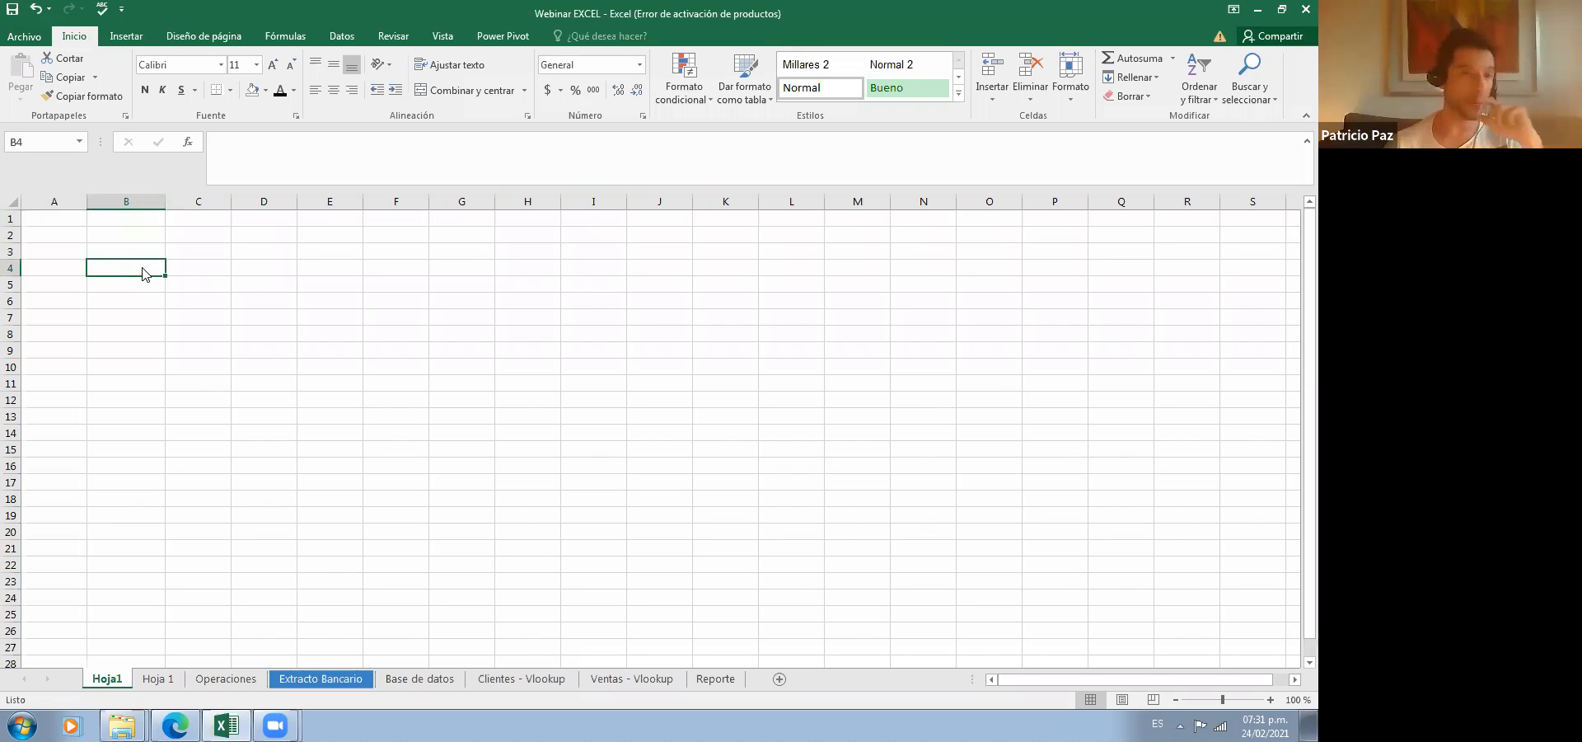
Step: Move between neighbouring cells from B4 to C5, and highlight column C and row 4 before selecting C4
{"action": "key", "text": "Right"}
{"action": "key", "text": "Right"}
{"action": "key", "text": "Left"}
{"action": "key", "text": "Left"}
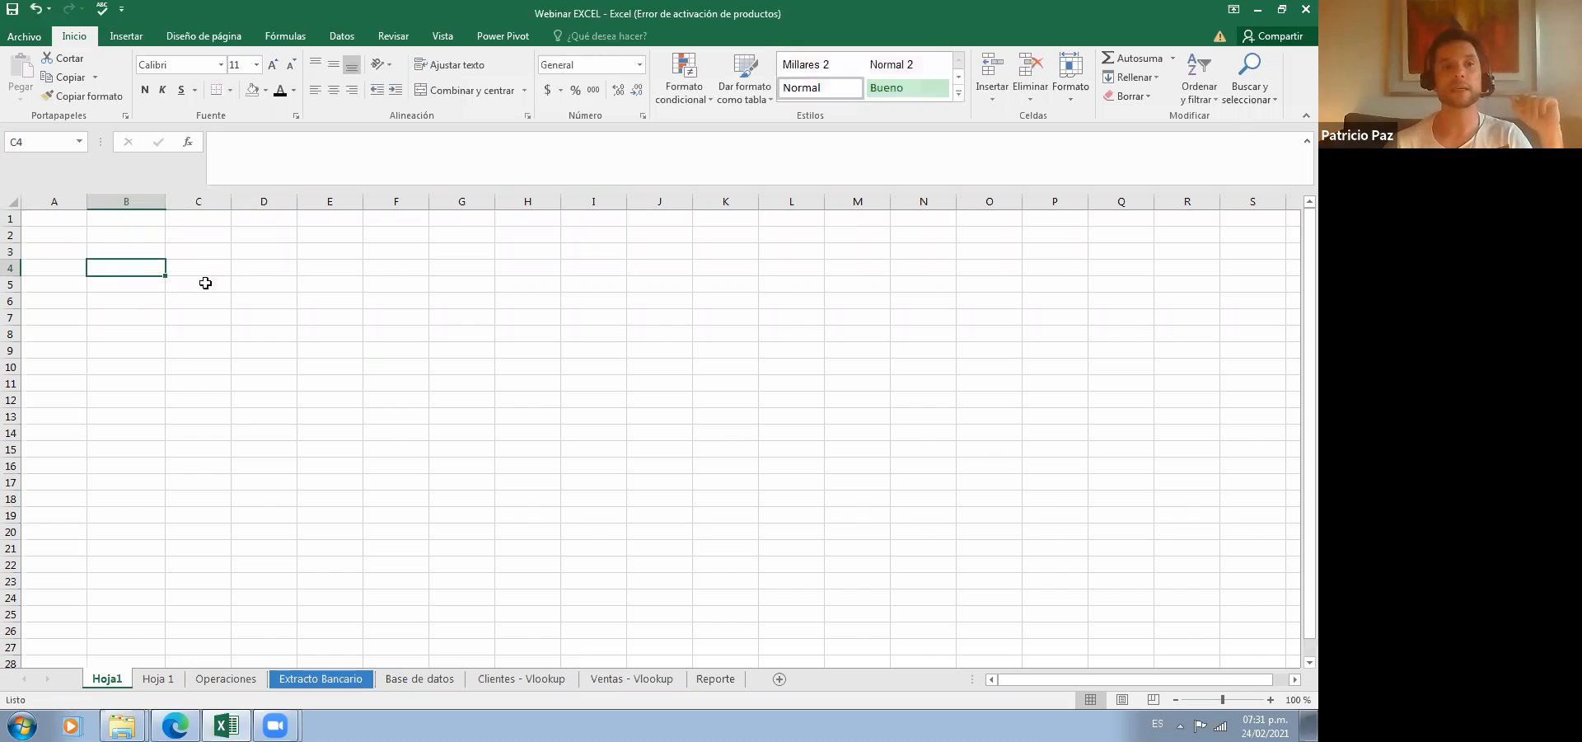
{"action": "key", "text": "Down"}
{"action": "key", "text": "Right"}
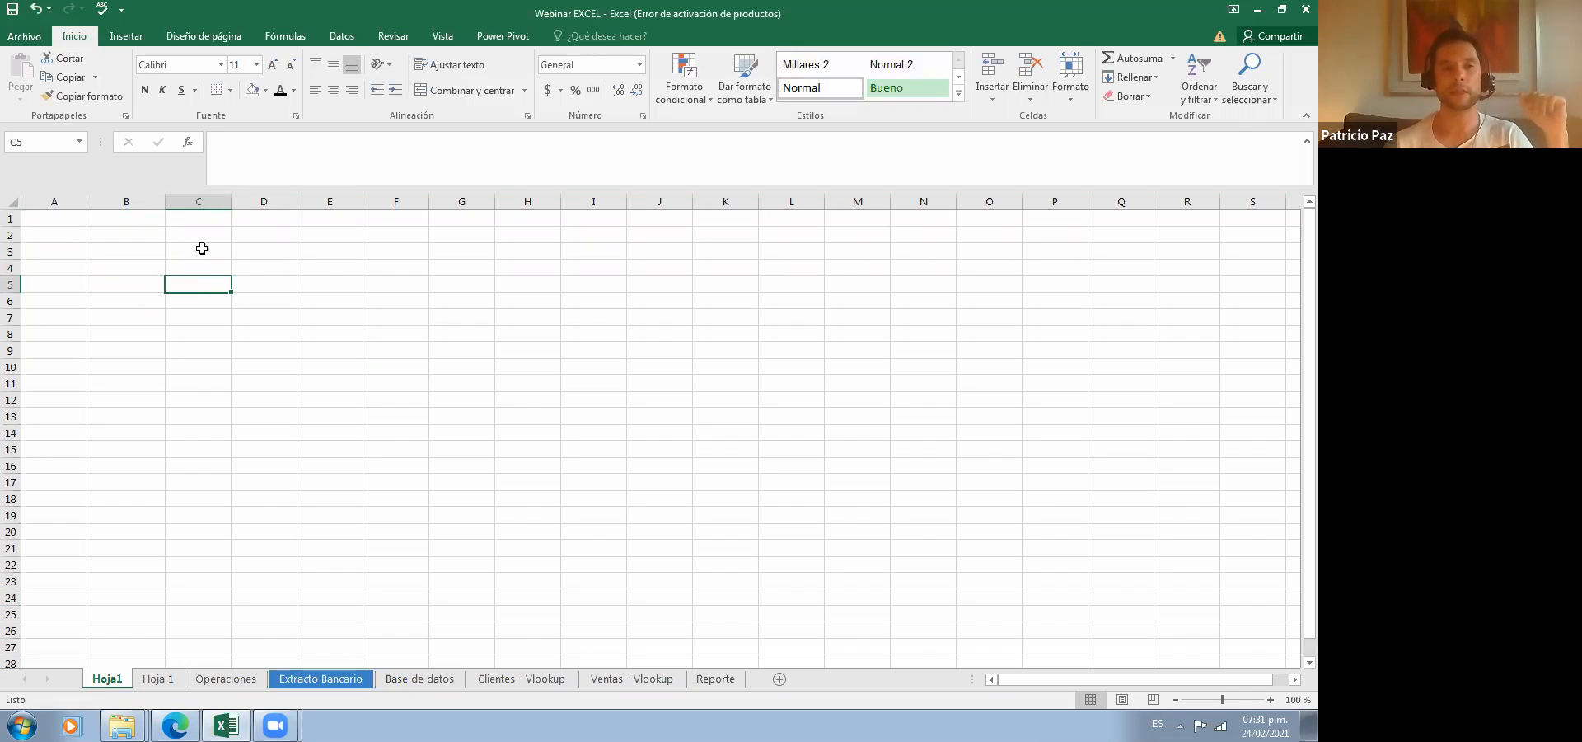
{"action": "left_click", "coordinate": [202, 202]}
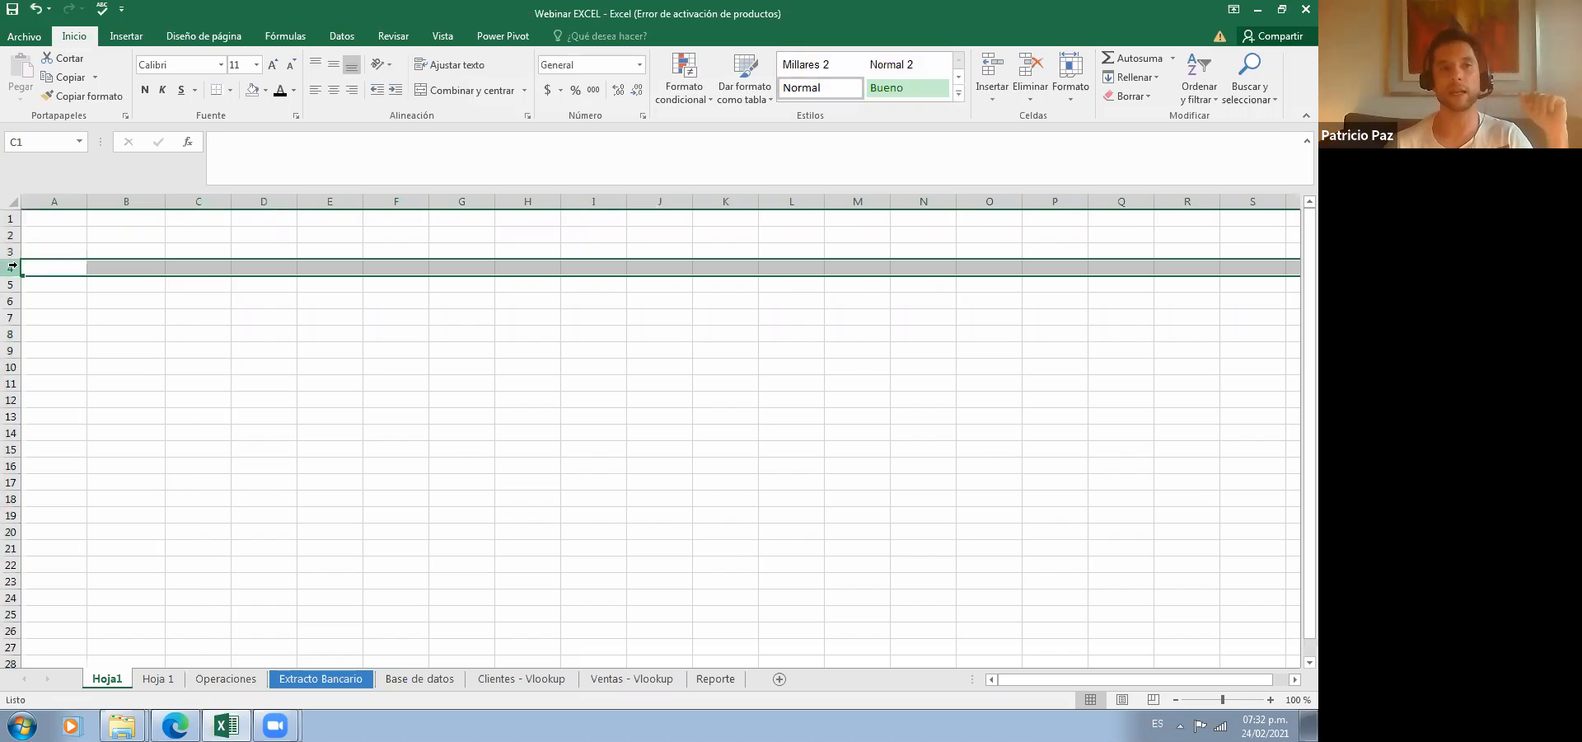
{"action": "left_click", "coordinate": [198, 265]}
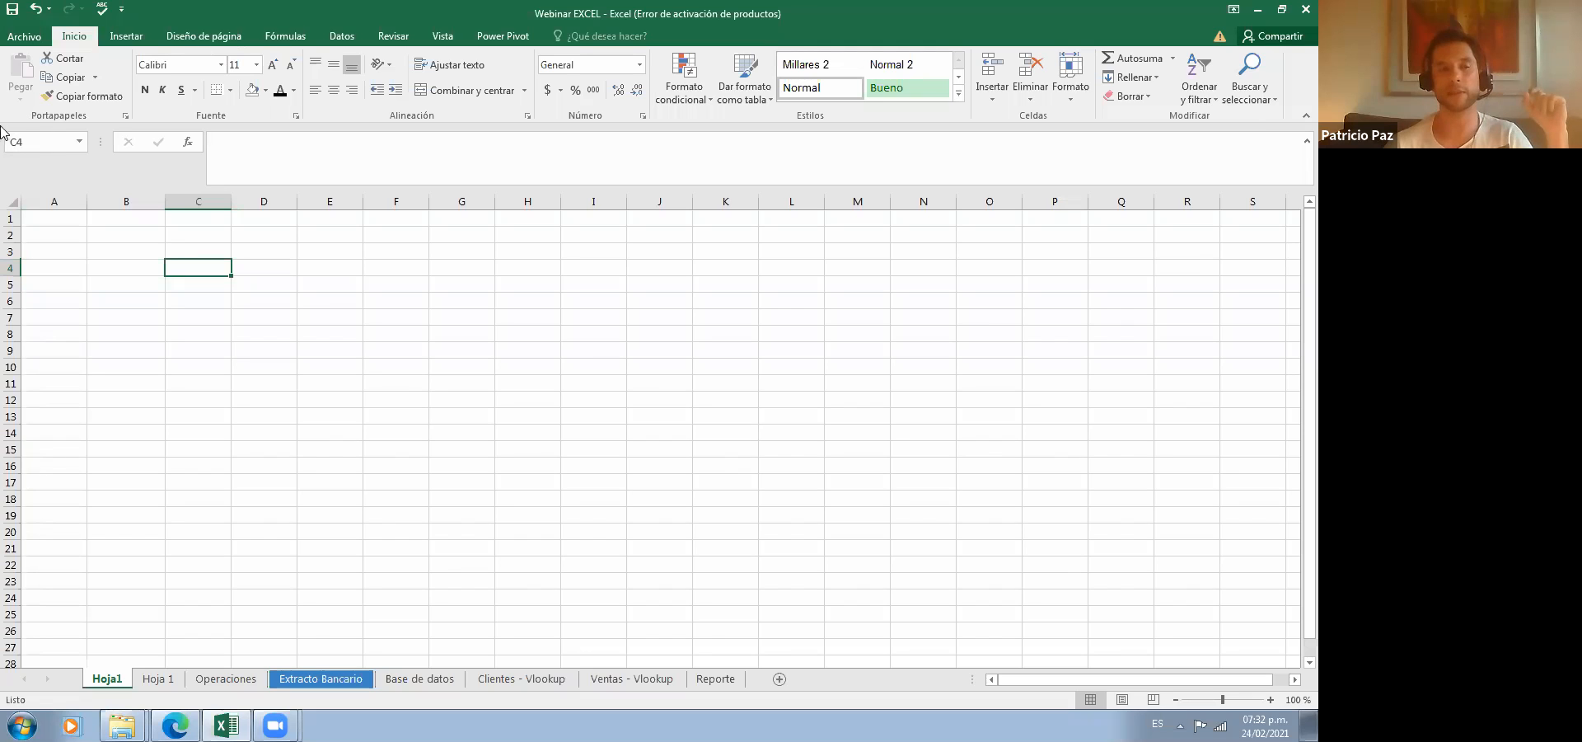
Step: Move the active cell one cell at a time through the rows and columns of Hoja1, ending at A22
{"action": "key", "text": "Right"}
{"action": "key", "text": "Right"}
{"action": "key", "text": "Right"}
{"action": "key", "text": "Left"}
{"action": "key", "text": "Down"}
{"action": "key", "text": "Down"}
{"action": "key", "text": "Down"}
{"action": "key", "text": "Down"}
{"action": "key", "text": "Down"}
{"action": "key", "text": "Down"}
{"action": "key", "text": "Left"}
{"action": "key", "text": "Up"}
{"action": "key", "text": "Up"}
{"action": "key", "text": "Up"}
{"action": "key", "text": "Up"}
{"action": "key", "text": "Up"}
{"action": "key", "text": "Down"}
{"action": "key", "text": "Down"}
{"action": "key", "text": "Down"}
{"action": "key", "text": "Down"}
{"action": "key", "text": "Down"}
{"action": "key", "text": "Down"}
{"action": "key", "text": "Down"}
{"action": "key", "text": "Left"}
{"action": "key", "text": "Left"}
{"action": "key", "text": "Right"}
{"action": "key", "text": "Up"}
{"action": "key", "text": "Up"}
{"action": "key", "text": "Up"}
{"action": "key", "text": "Up"}
{"action": "key", "text": "Up"}
{"action": "key", "text": "Up"}
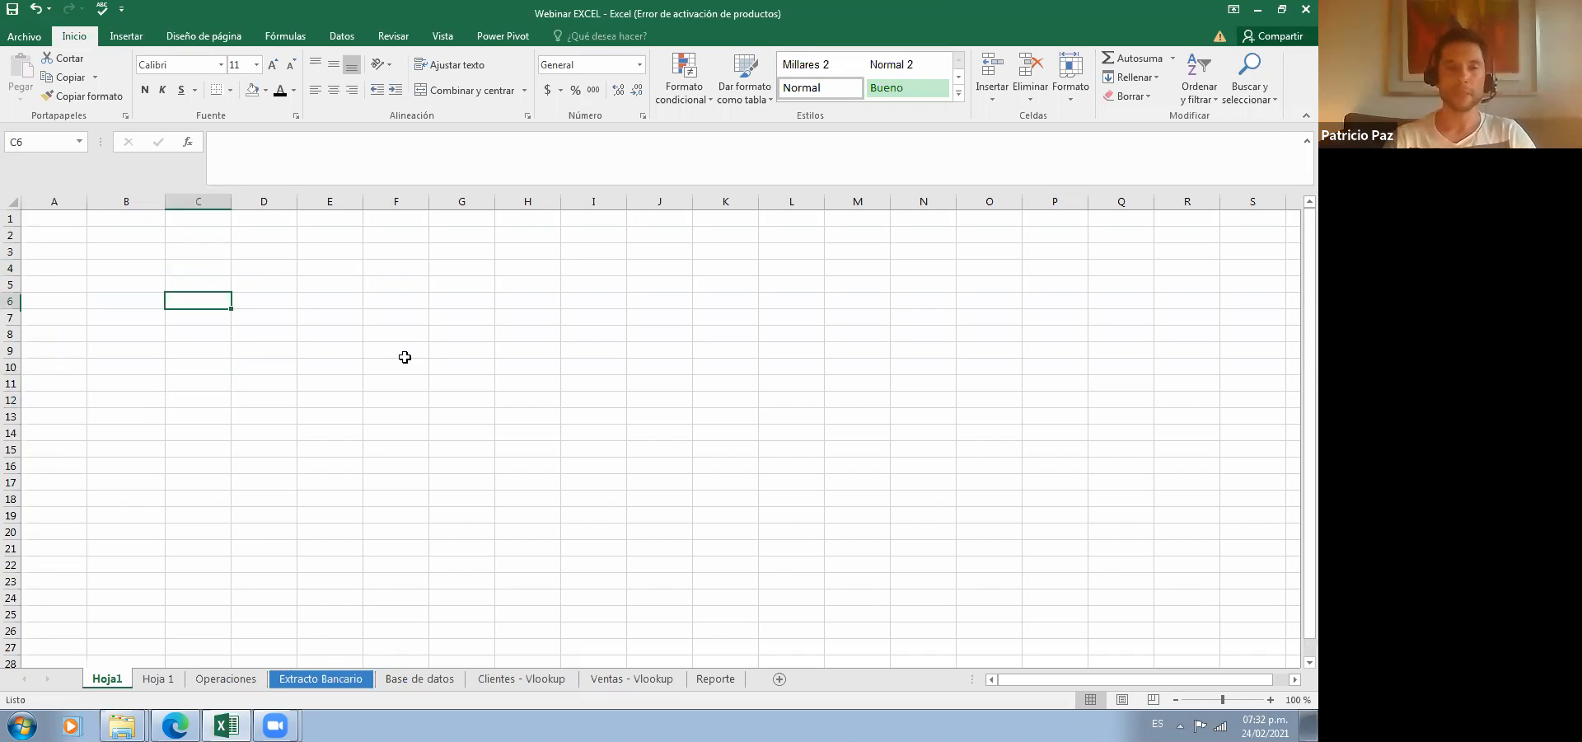
{"action": "key", "text": "Right"}
{"action": "key", "text": "Right"}
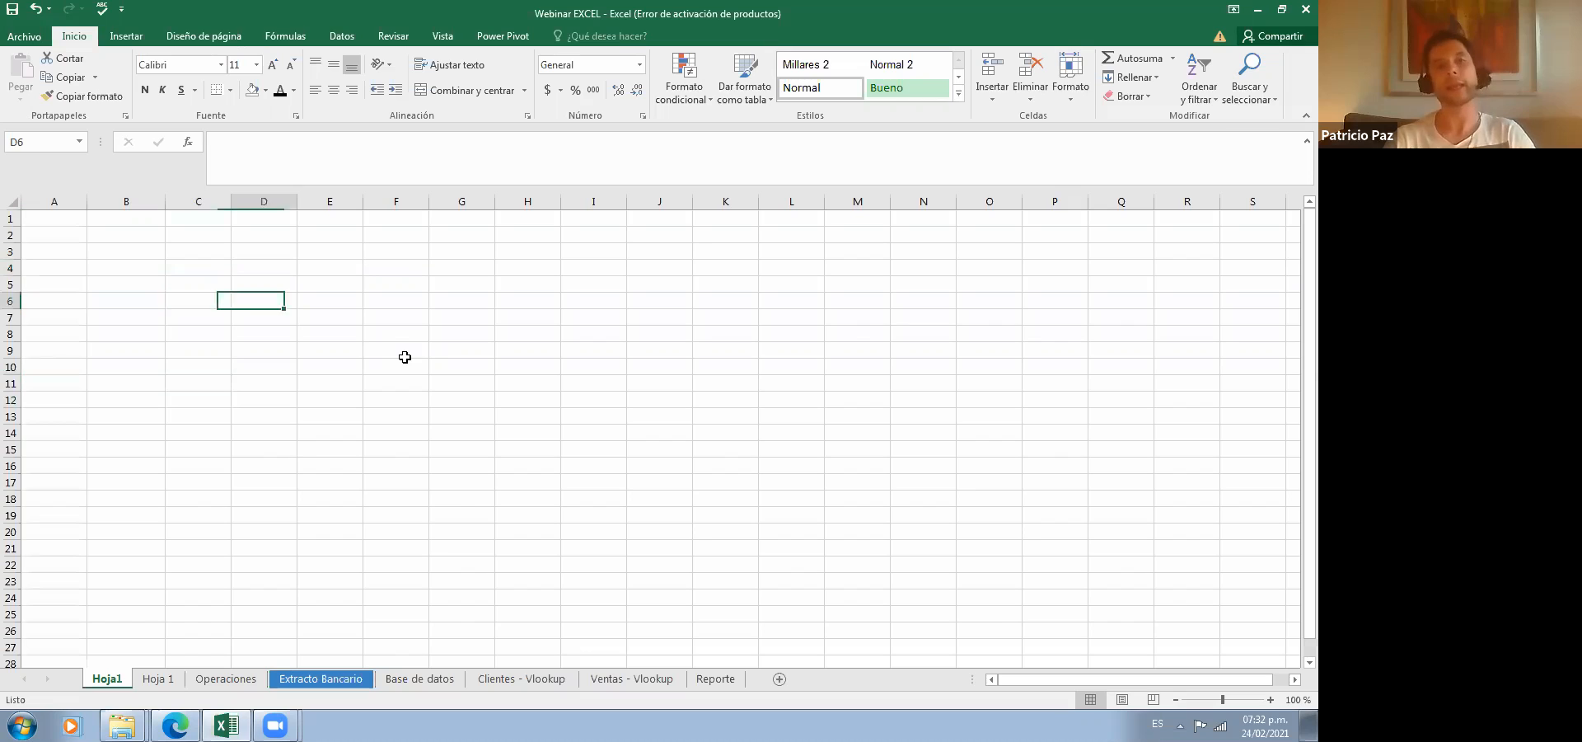
{"action": "key", "text": "Down"}
{"action": "key", "text": "Down"}
{"action": "key", "text": "Down"}
{"action": "key", "text": "Down"}
{"action": "key", "text": "Down"}
{"action": "key", "text": "Down"}
{"action": "key", "text": "Down"}
{"action": "key", "text": "Down"}
{"action": "key", "text": "Down"}
{"action": "key", "text": "Down"}
{"action": "key", "text": "Down"}
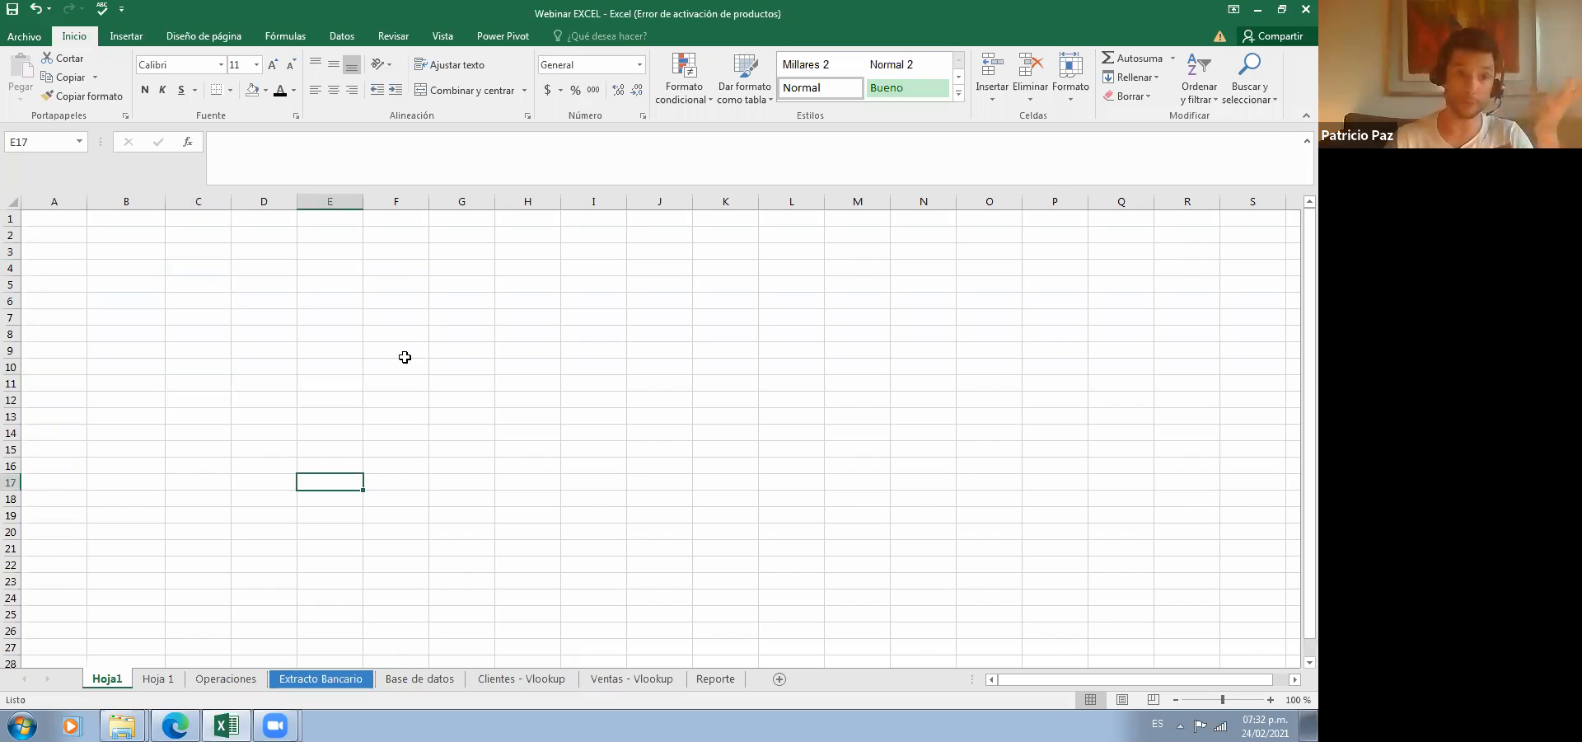
{"action": "key", "text": "Up"}
{"action": "key", "text": "Up"}
{"action": "key", "text": "Up"}
{"action": "key", "text": "Up"}
{"action": "key", "text": "Up"}
{"action": "key", "text": "Up"}
{"action": "key", "text": "Up"}
{"action": "key", "text": "Up"}
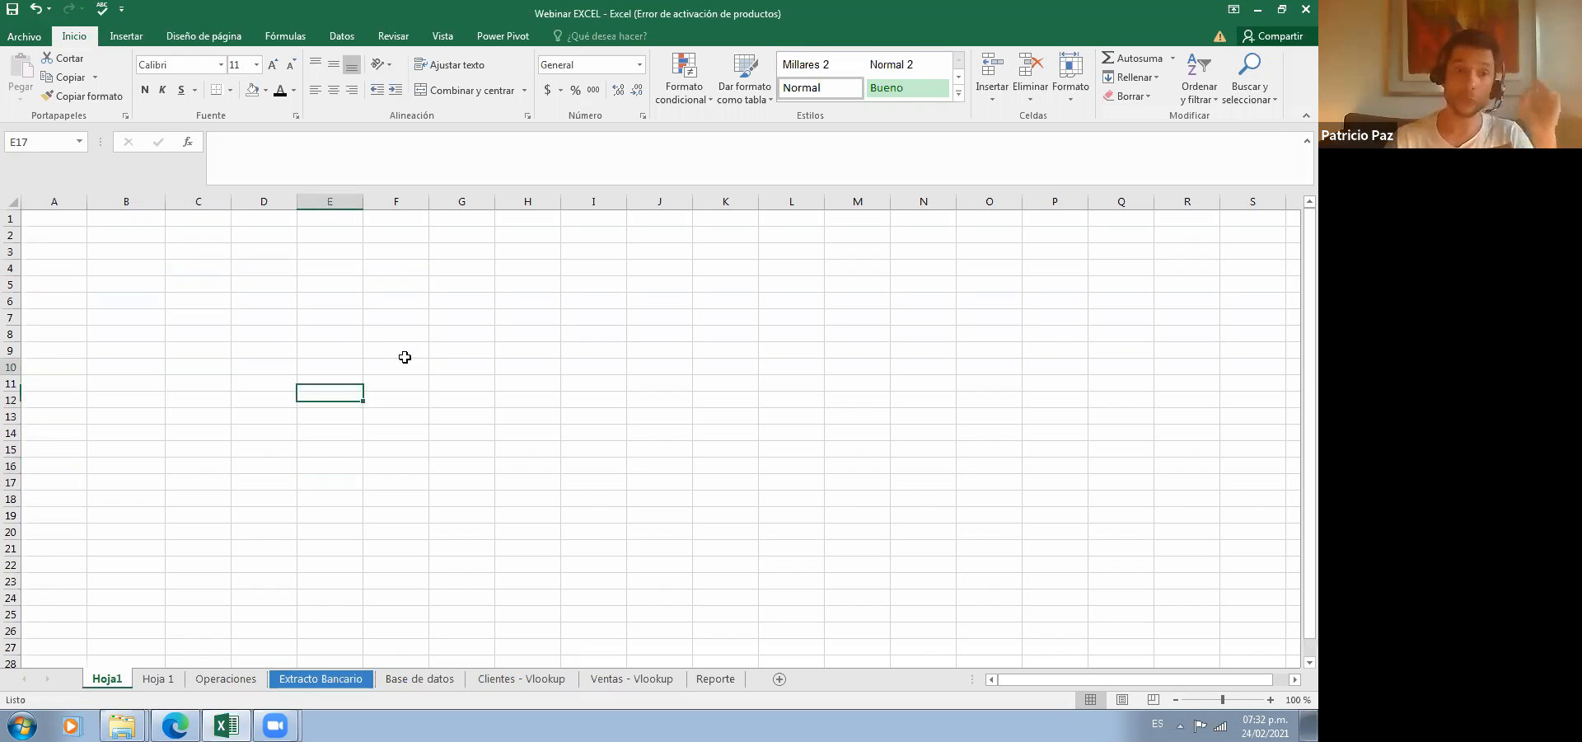
{"action": "key", "text": "Left"}
{"action": "key", "text": "Left"}
{"action": "key", "text": "Left"}
{"action": "key", "text": "Left"}
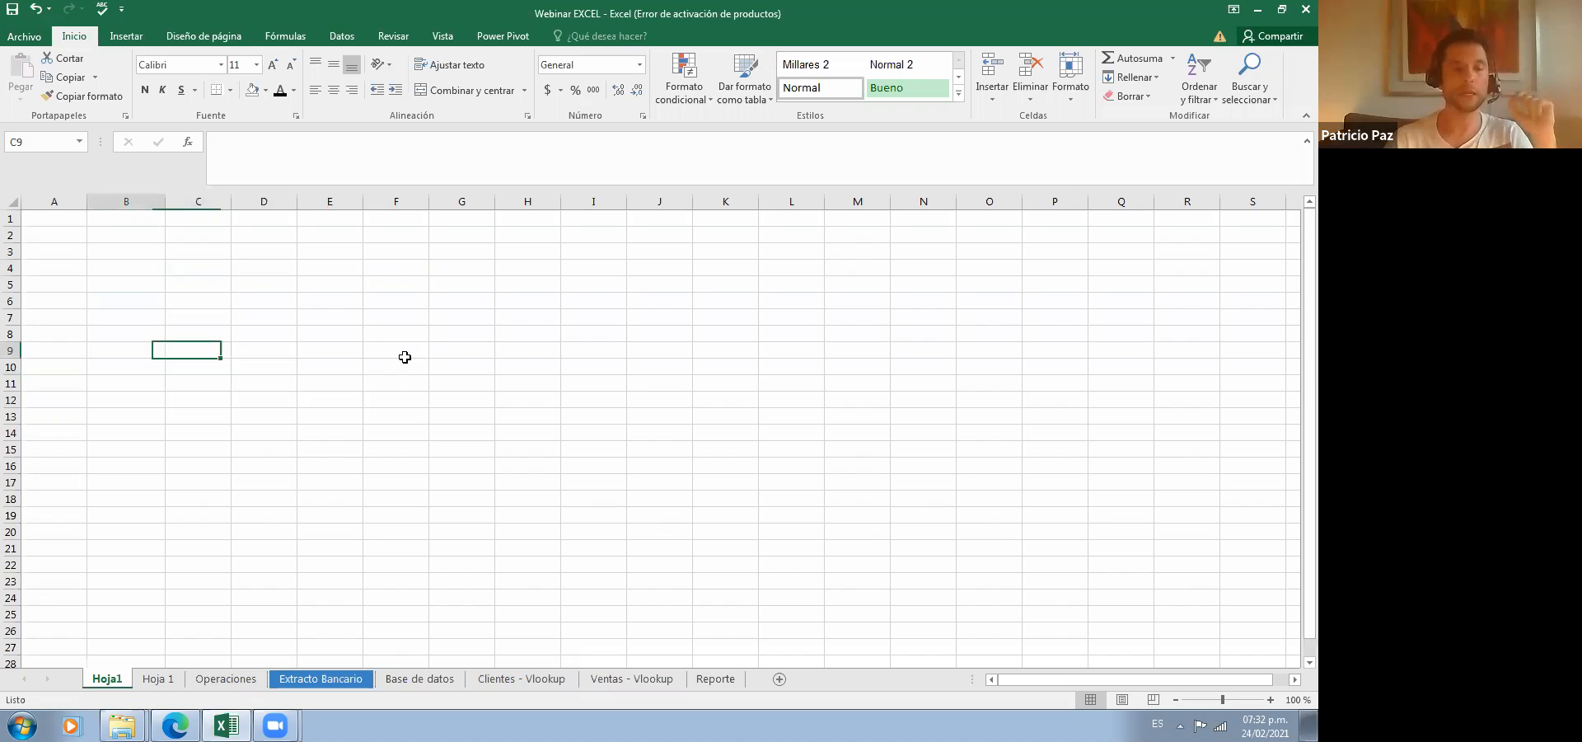
{"action": "key", "text": "Up"}
{"action": "key", "text": "Up"}
{"action": "key", "text": "Up"}
{"action": "key", "text": "Up"}
{"action": "key", "text": "Up"}
{"action": "key", "text": "Up"}
{"action": "key", "text": "Up"}
{"action": "key", "text": "Up"}
{"action": "key", "text": "Down"}
{"action": "key", "text": "Down"}
{"action": "key", "text": "Down"}
{"action": "key", "text": "Down"}
{"action": "key", "text": "Down"}
{"action": "key", "text": "Down"}
{"action": "key", "text": "Down"}
{"action": "key", "text": "Down"}
{"action": "key", "text": "Down"}
{"action": "key", "text": "Down"}
{"action": "key", "text": "Down"}
{"action": "key", "text": "Down"}
{"action": "key", "text": "Down"}
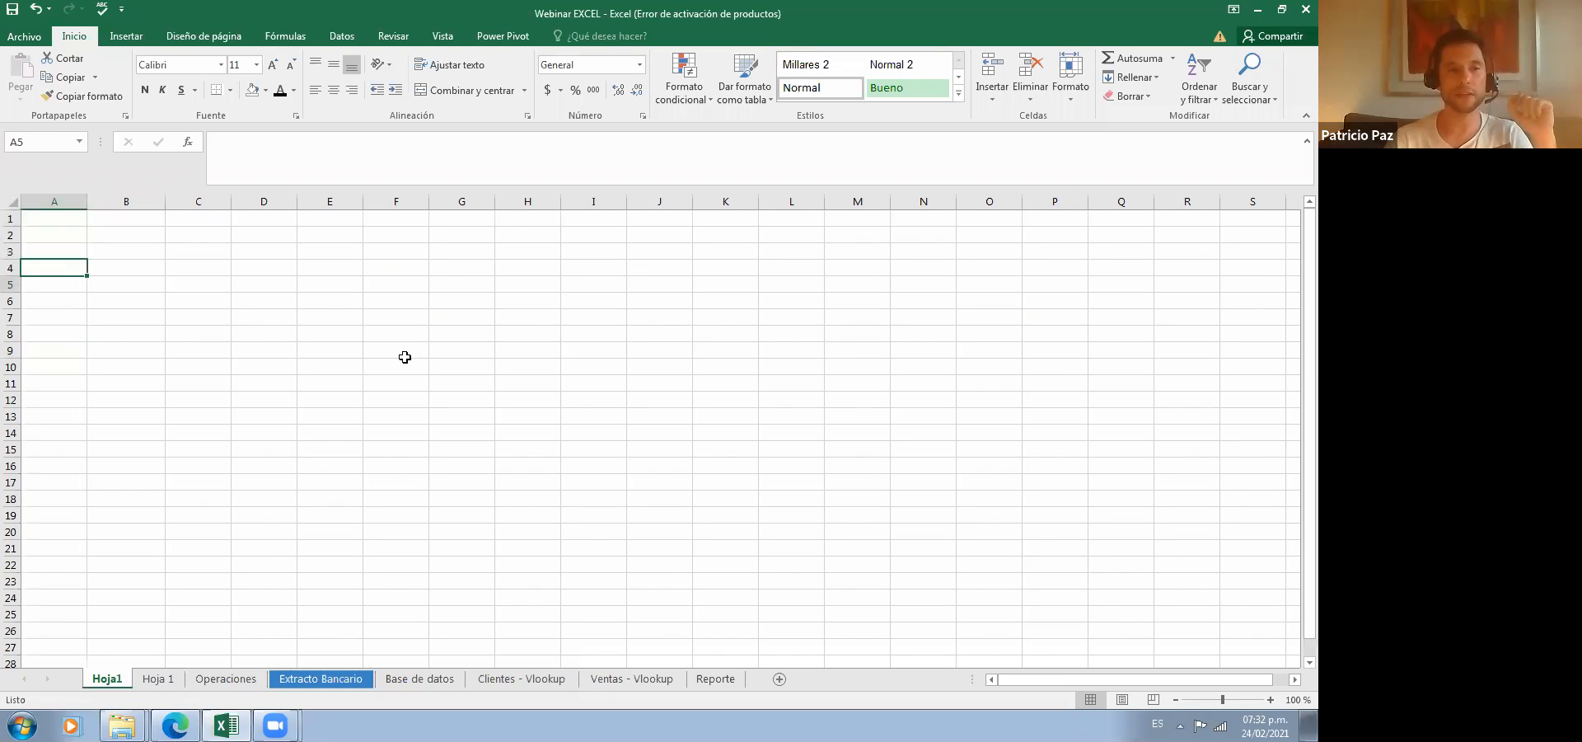
{"action": "key", "text": "Down"}
{"action": "key", "text": "Down"}
{"action": "key", "text": "Down"}
{"action": "key", "text": "Down"}
{"action": "key", "text": "Down"}
{"action": "key", "text": "Down"}
{"action": "key", "text": "Down"}
{"action": "key", "text": "Down"}
{"action": "key", "text": "Down"}
{"action": "key", "text": "Down"}
{"action": "key", "text": "Down"}
{"action": "key", "text": "Down"}
{"action": "key", "text": "Up"}
{"action": "key", "text": "Up"}
{"action": "key", "text": "Up"}
{"action": "key", "text": "Up"}
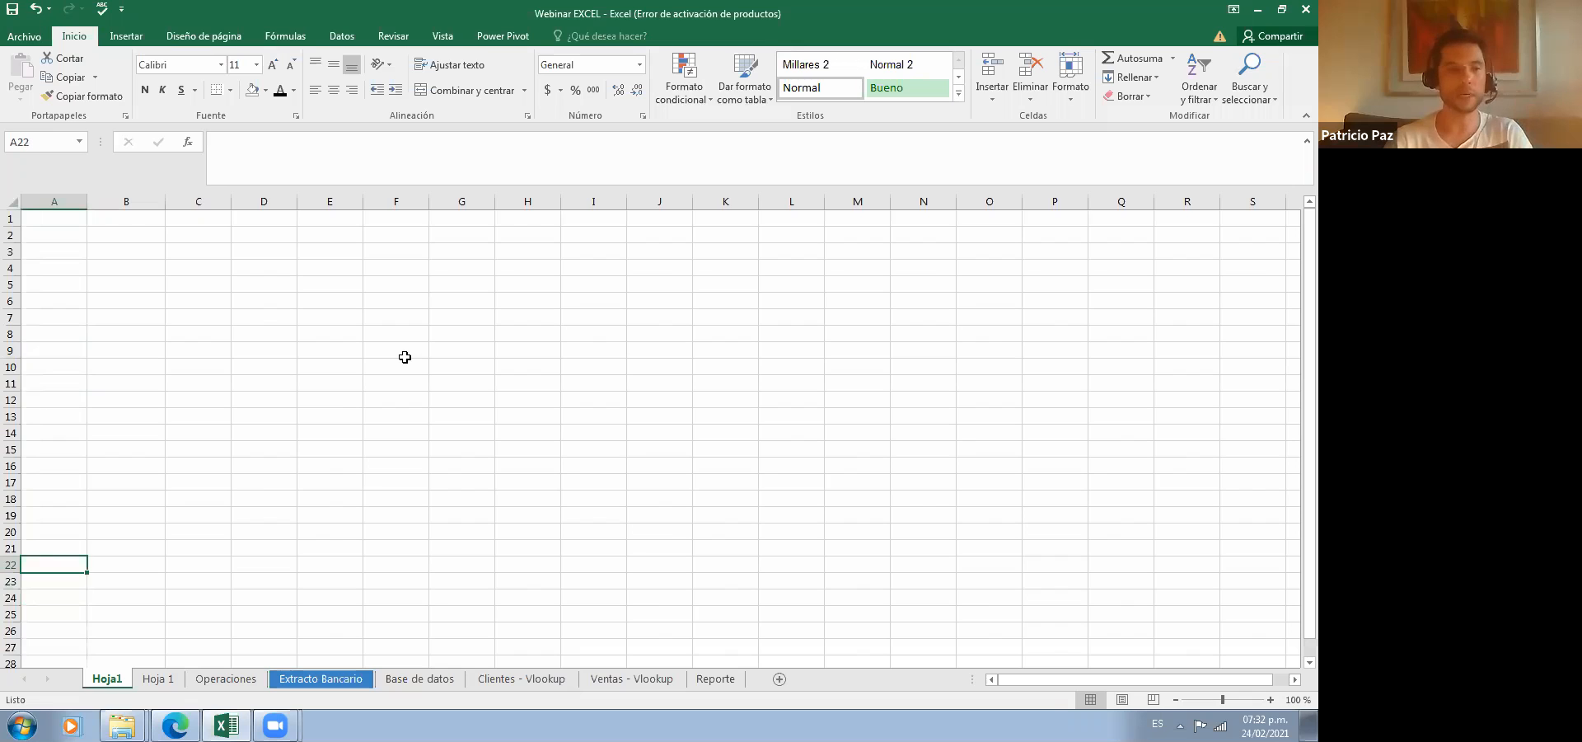
Step: Jump to the last row of column A and to the last column of row 1, returning to A1 each time
{"action": "key", "text": "ctrl+Down"}
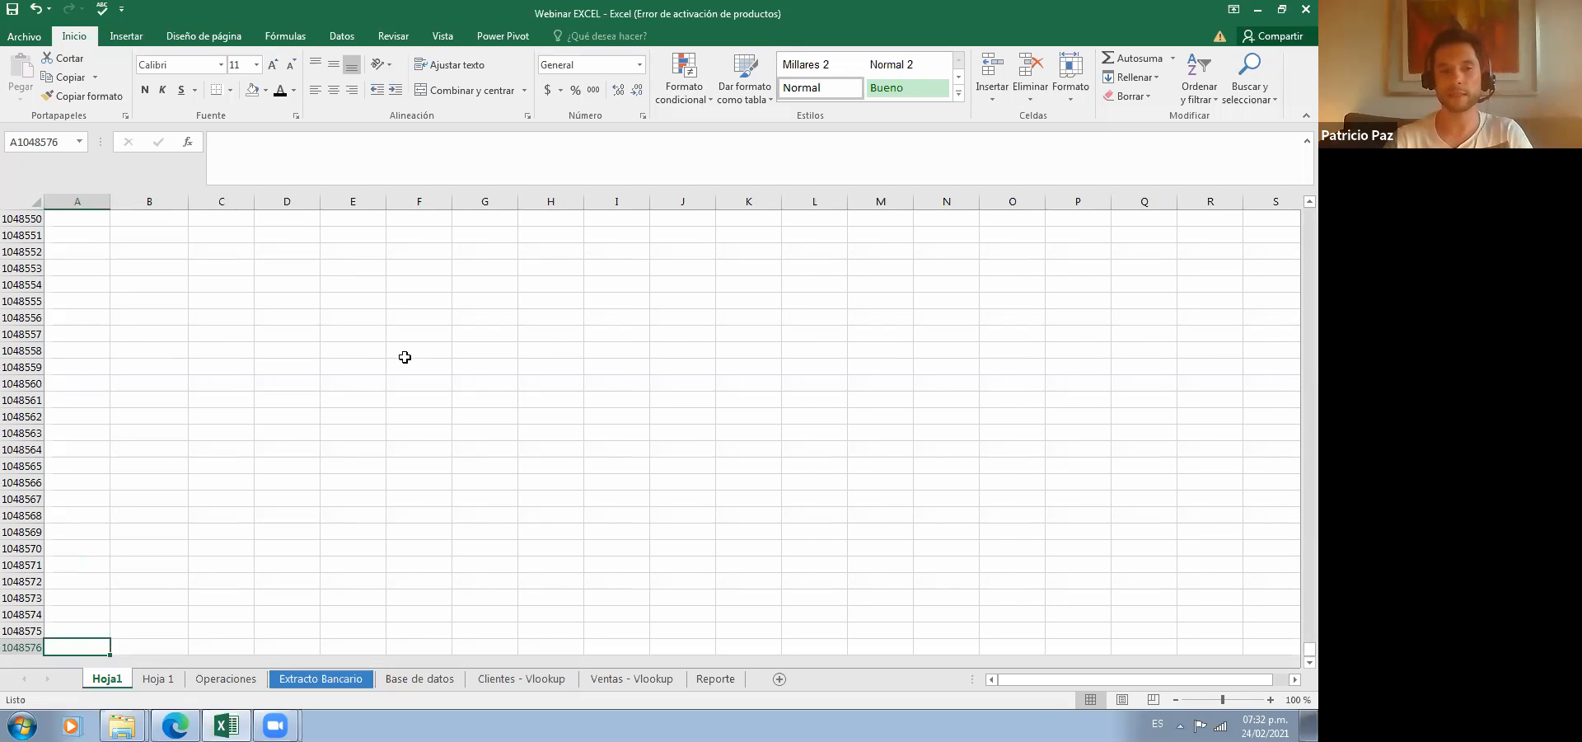
{"action": "key", "text": "ctrl+Up"}
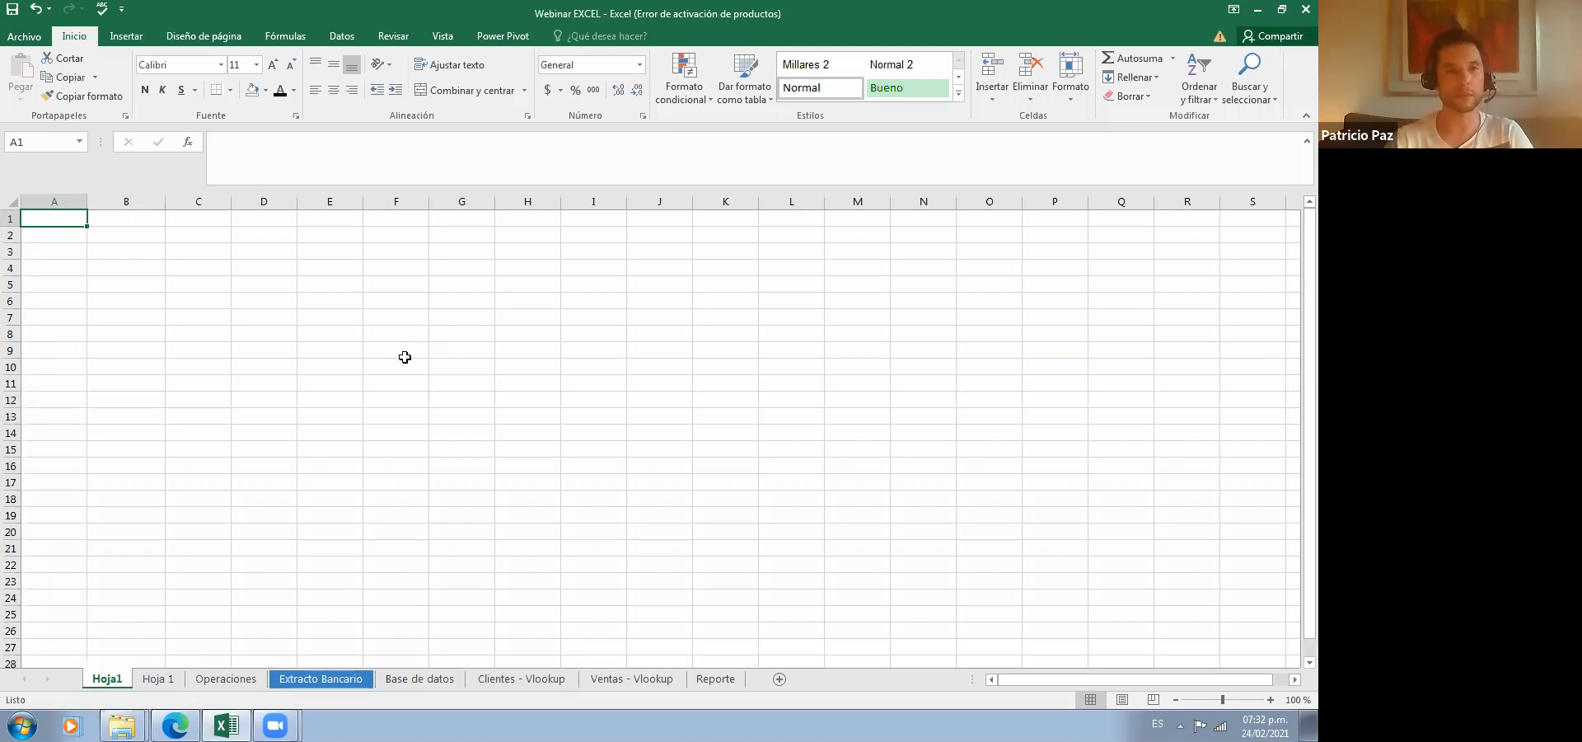
{"action": "key", "text": "ctrl+Right"}
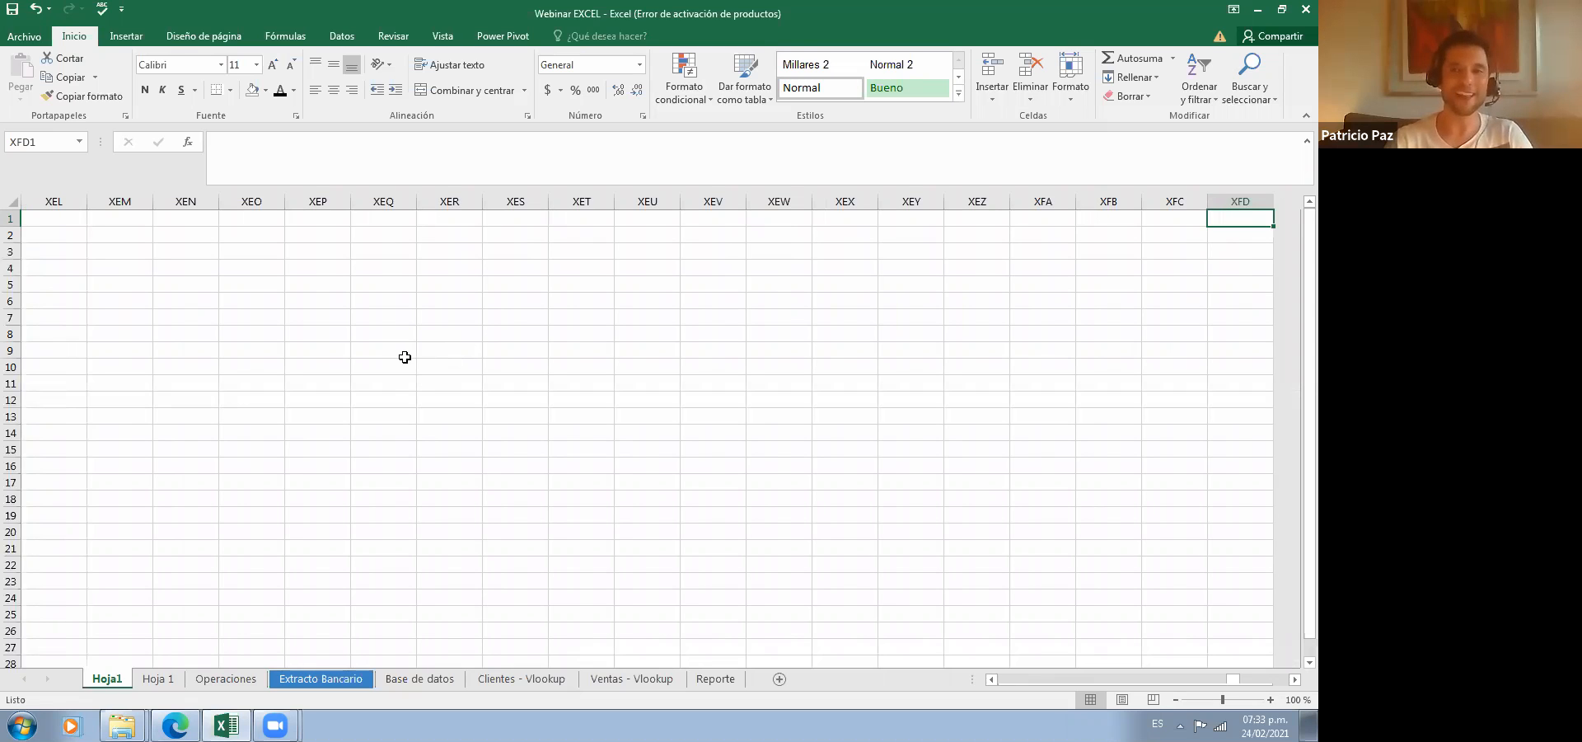
{"action": "key", "text": "ctrl+Home"}
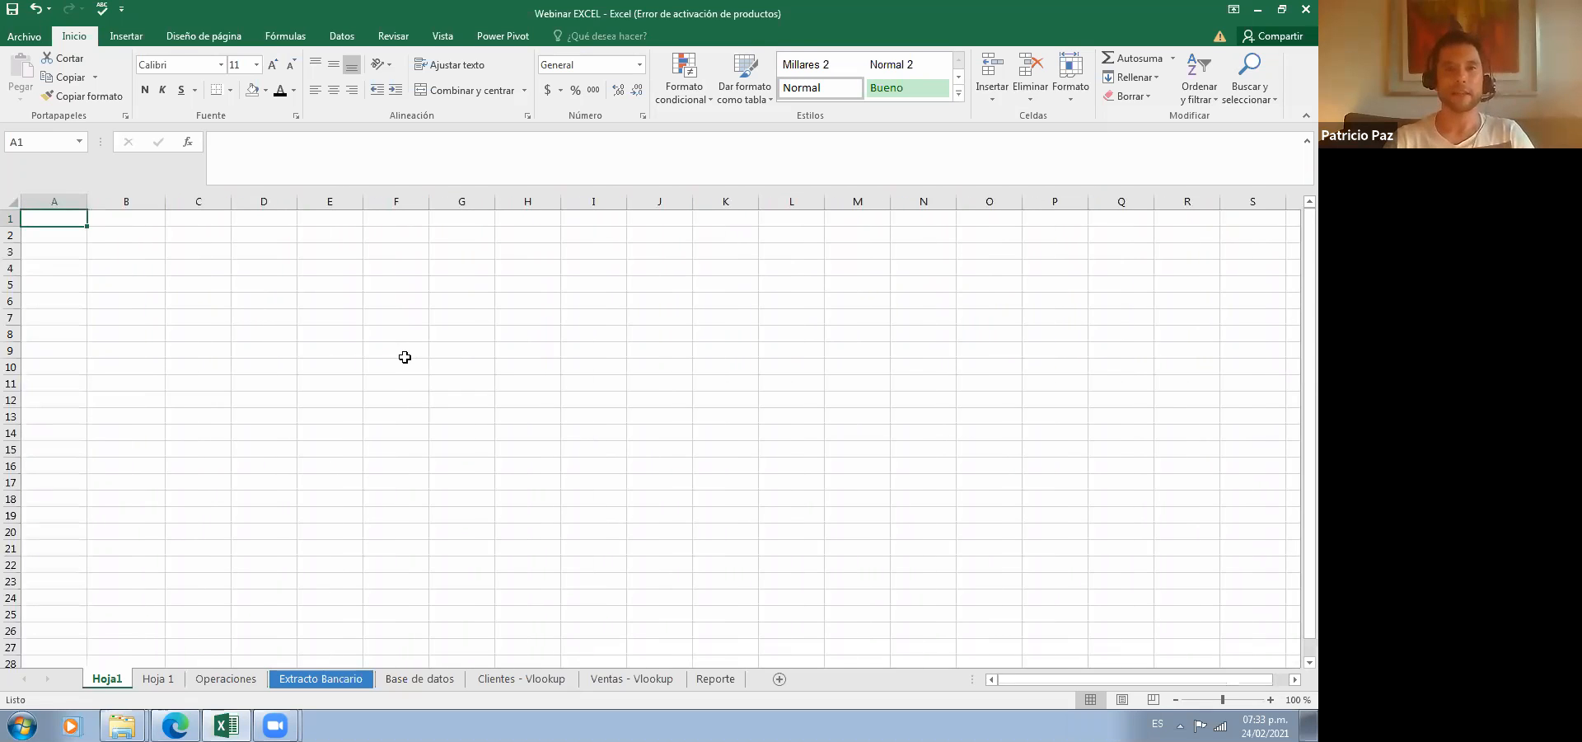
Step: Step along row 1 past column Z to AC1, and jump to the sheet's last column and back to A1
{"action": "key", "text": "Right"}
{"action": "key", "text": "Right"}
{"action": "key", "text": "Right"}
{"action": "key", "text": "Right"}
{"action": "key", "text": "Right"}
{"action": "key", "text": "Right"}
{"action": "key", "text": "Right"}
{"action": "key", "text": "Right"}
{"action": "key", "text": "Right"}
{"action": "key", "text": "Right"}
{"action": "key", "text": "Right"}
{"action": "key", "text": "Right"}
{"action": "key", "text": "Right"}
{"action": "key", "text": "Right"}
{"action": "key", "text": "Right"}
{"action": "key", "text": "Right"}
{"action": "key", "text": "Right"}
{"action": "key", "text": "Right"}
{"action": "key", "text": "Right"}
{"action": "key", "text": "Right"}
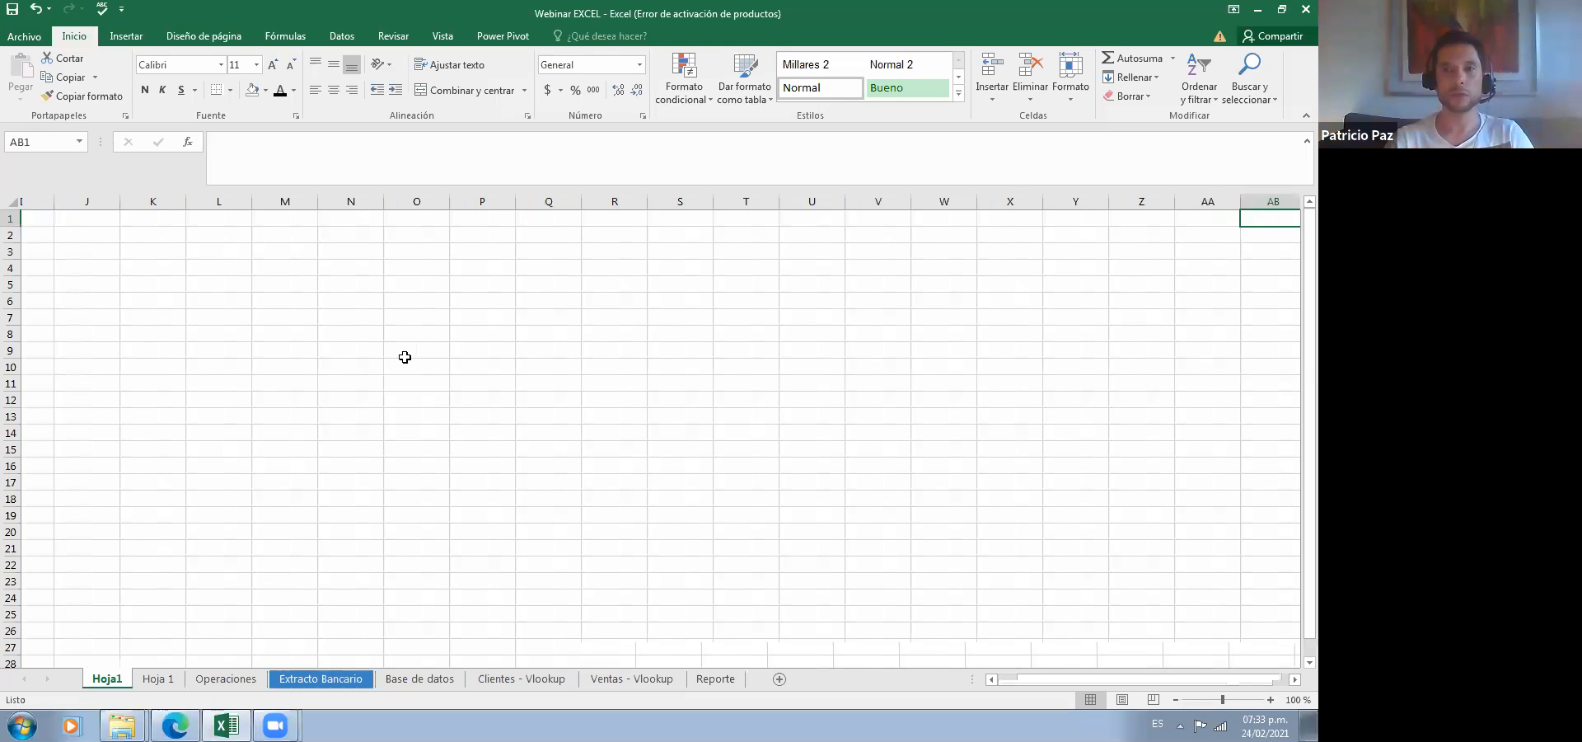
{"action": "key", "text": "Right"}
{"action": "key", "text": "Right"}
{"action": "key", "text": "Right"}
{"action": "key", "text": "Right"}
{"action": "key", "text": "Right"}
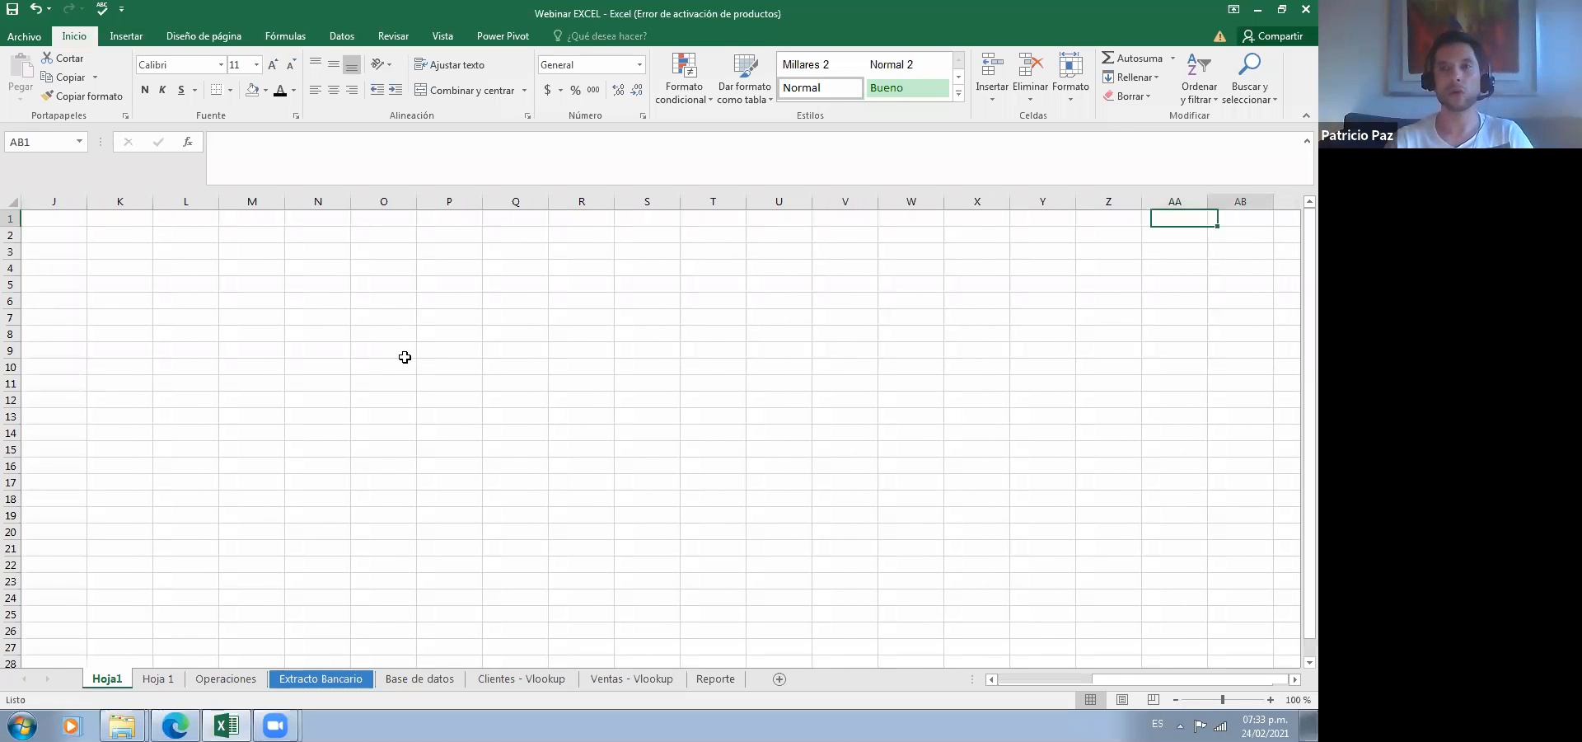
{"action": "key", "text": "Left"}
{"action": "key", "text": "Left"}
{"action": "key", "text": "Left"}
{"action": "key", "text": "Left"}
{"action": "key", "text": "Left"}
{"action": "key", "text": "Left"}
{"action": "key", "text": "Right"}
{"action": "key", "text": "Right"}
{"action": "key", "text": "Right"}
{"action": "key", "text": "Left"}
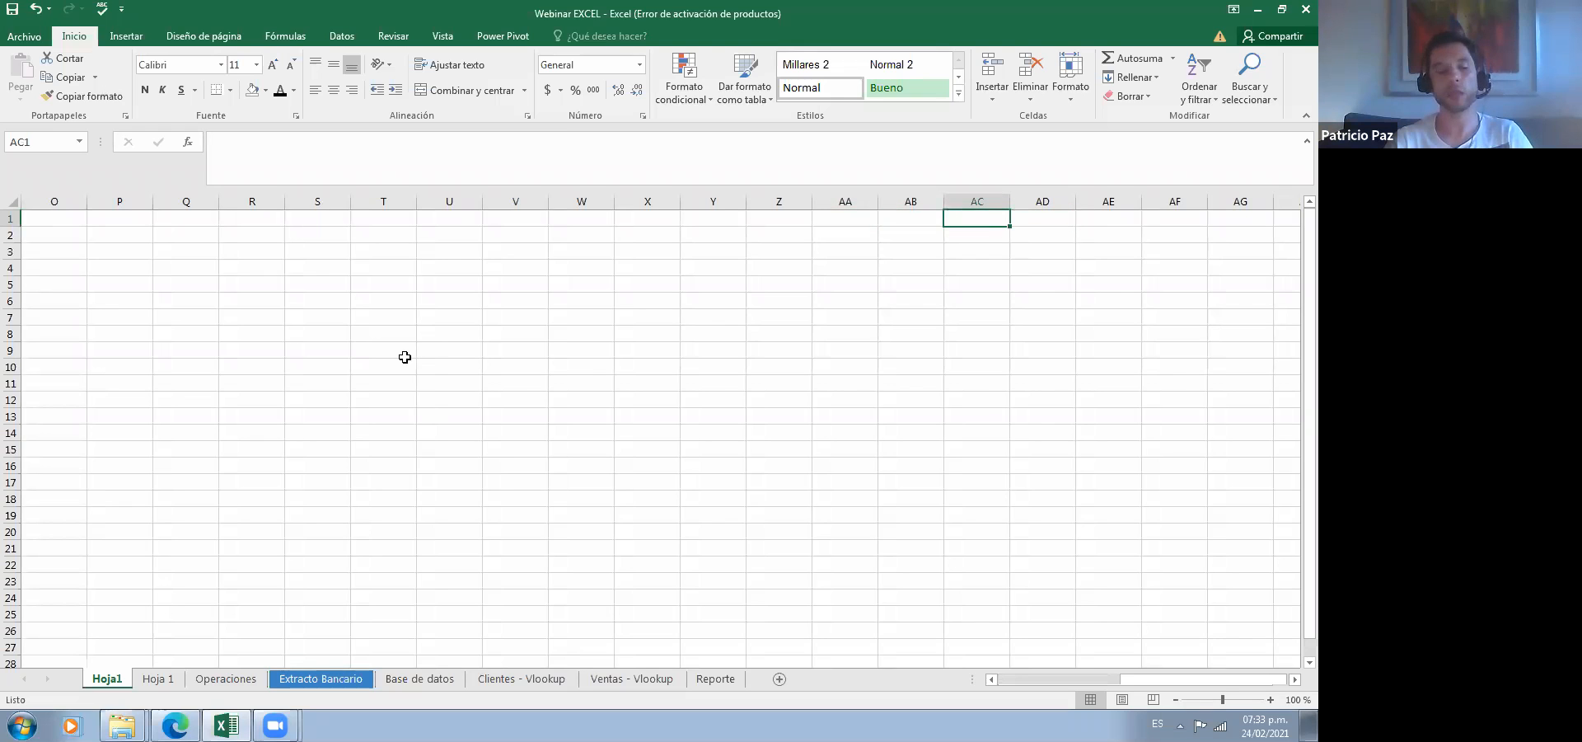
{"action": "key", "text": "ctrl+Right"}
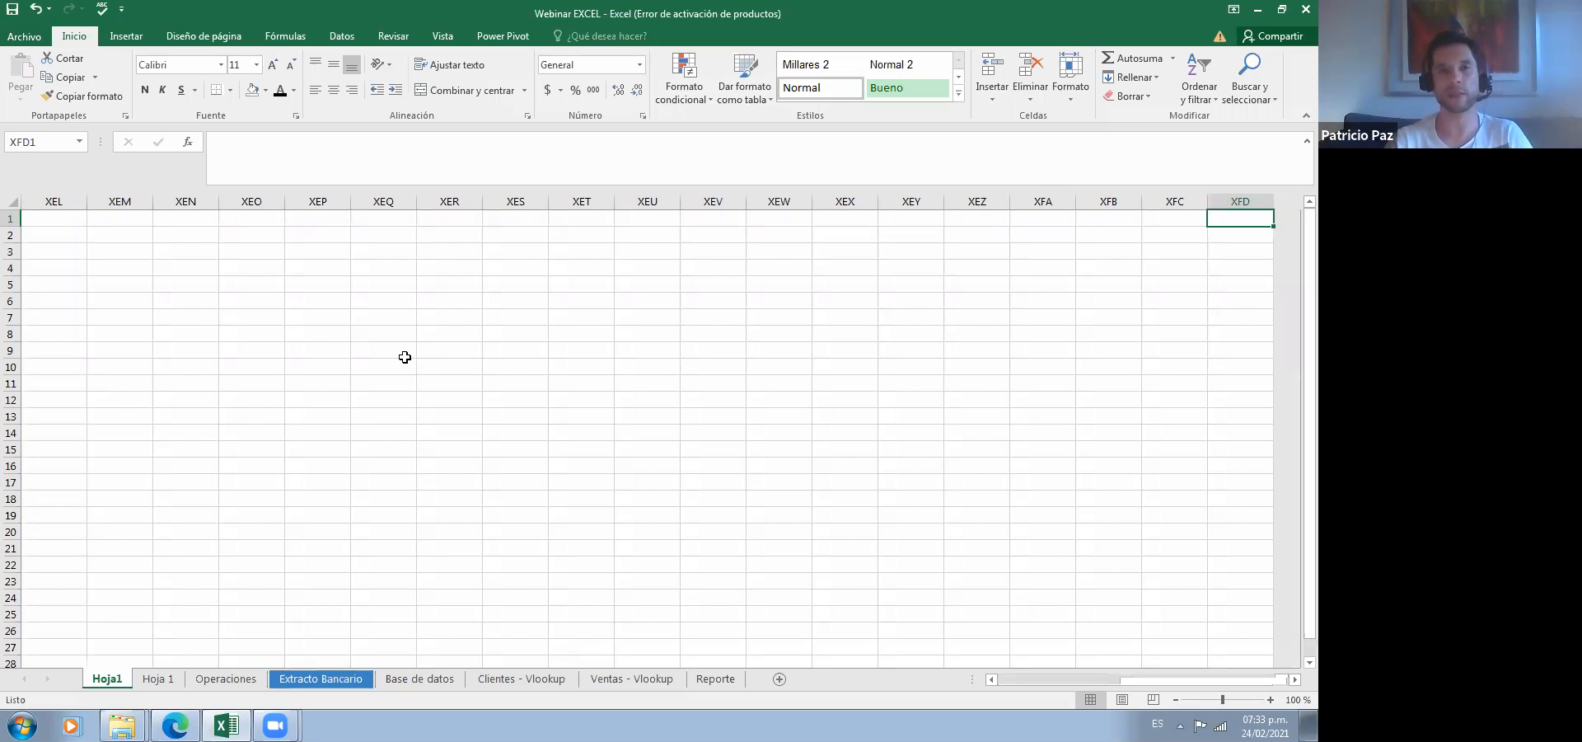
{"action": "key", "text": "ctrl+Left"}
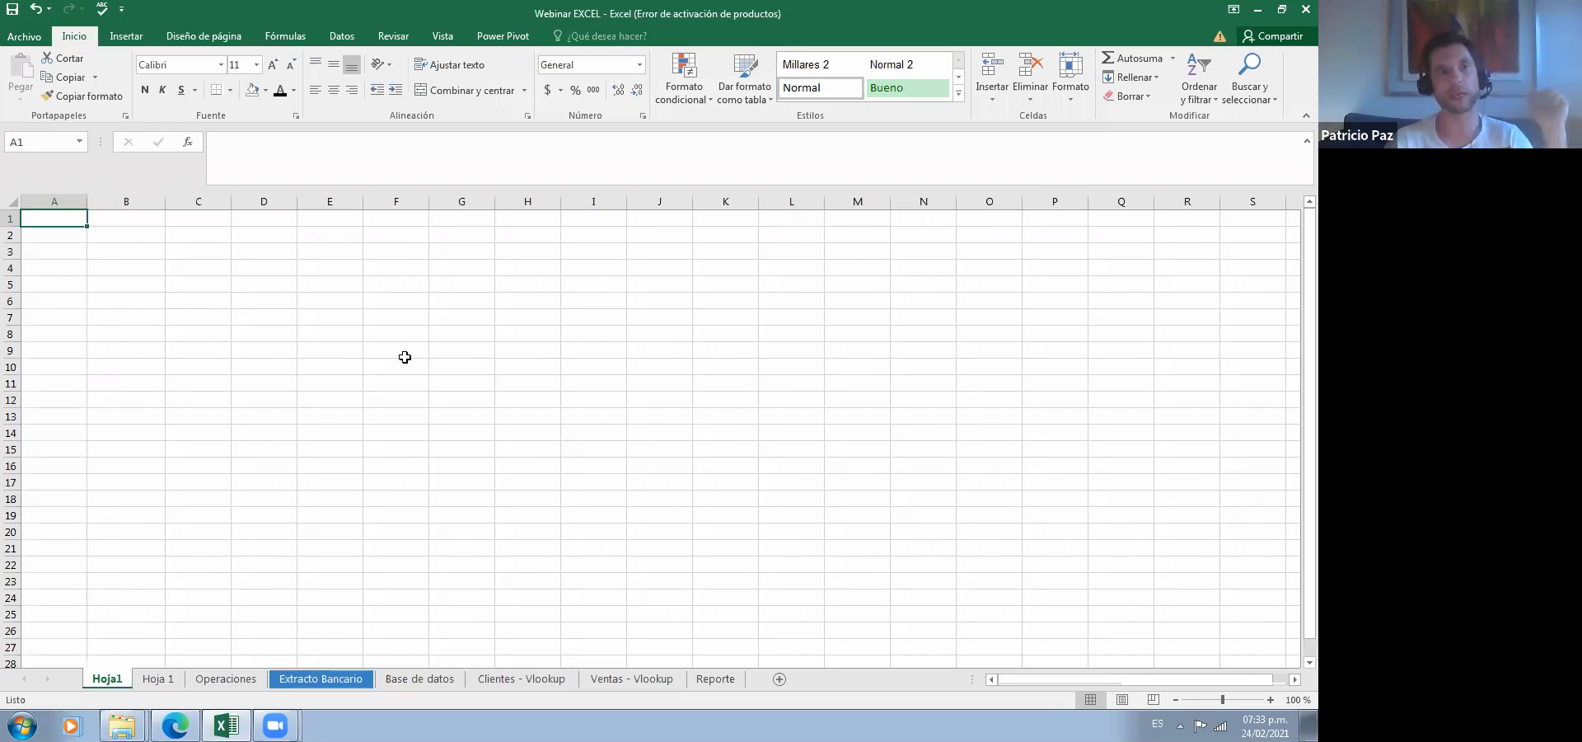
Step: Move the active cell from A1 to D3, and view the Hoja 1 sheet before returning to Hoja1
{"action": "key", "text": "Right"}
{"action": "key", "text": "Right"}
{"action": "key", "text": "Right"}
{"action": "key", "text": "Down"}
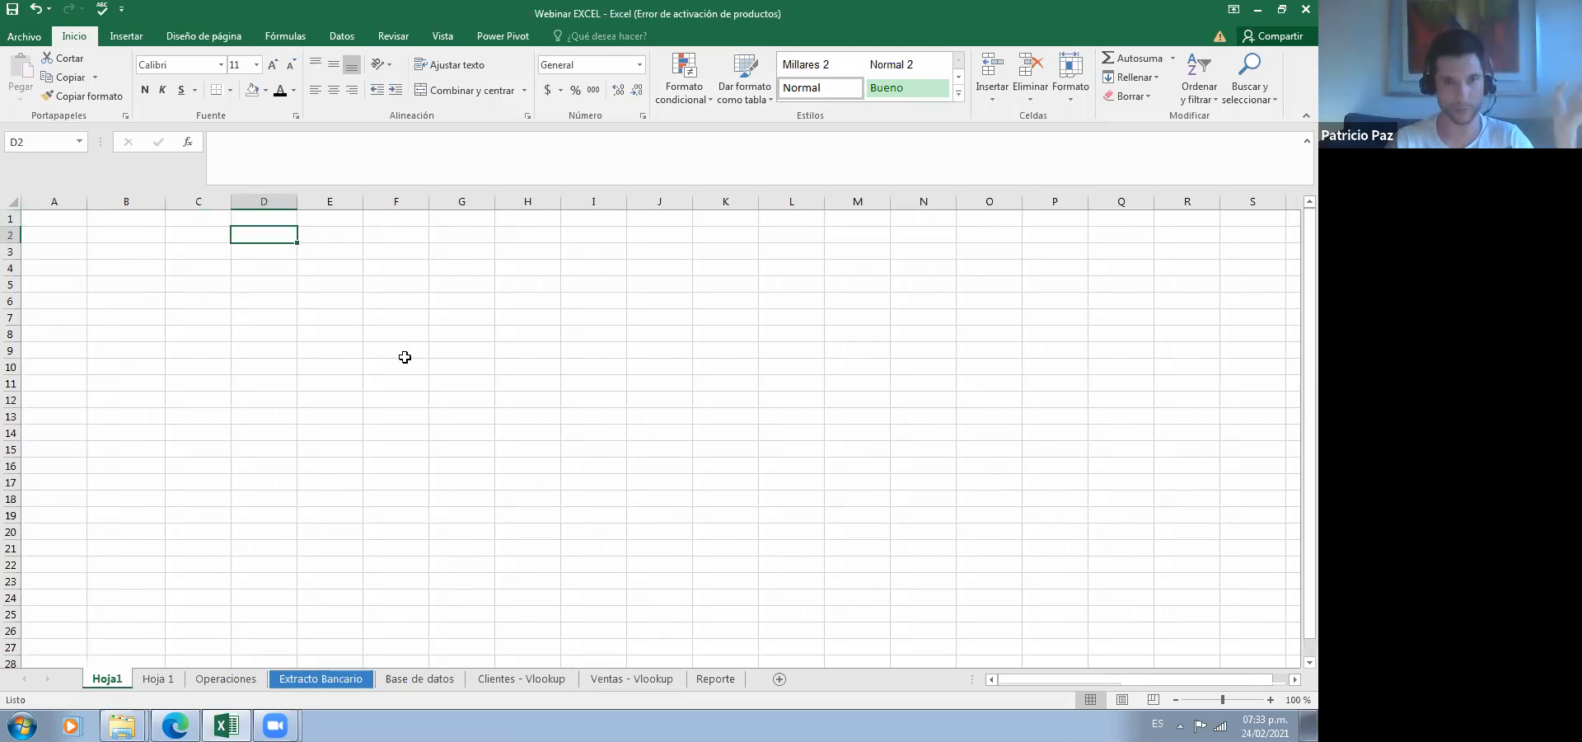
{"action": "key", "text": "Down"}
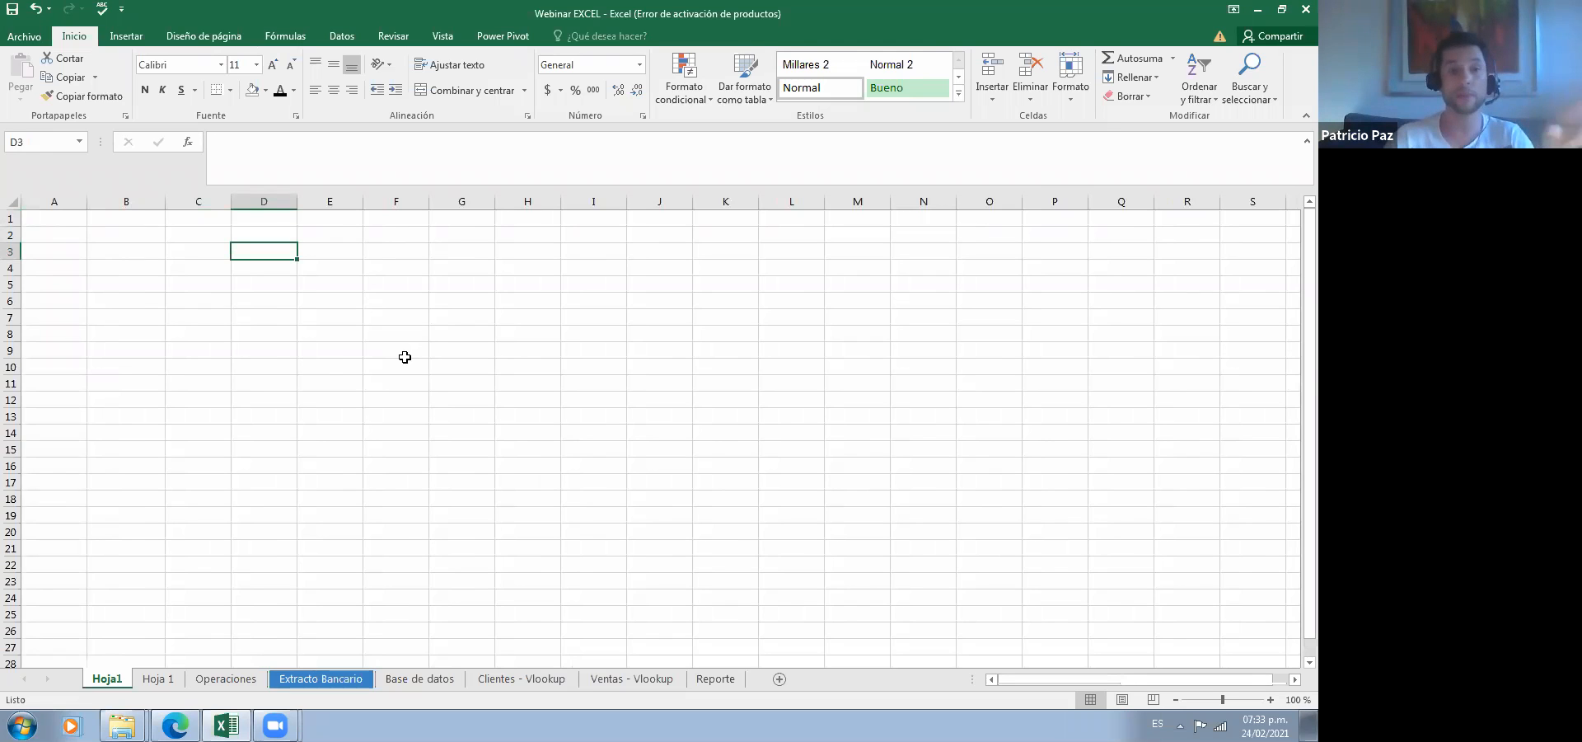
{"action": "left_click", "coordinate": [158, 678]}
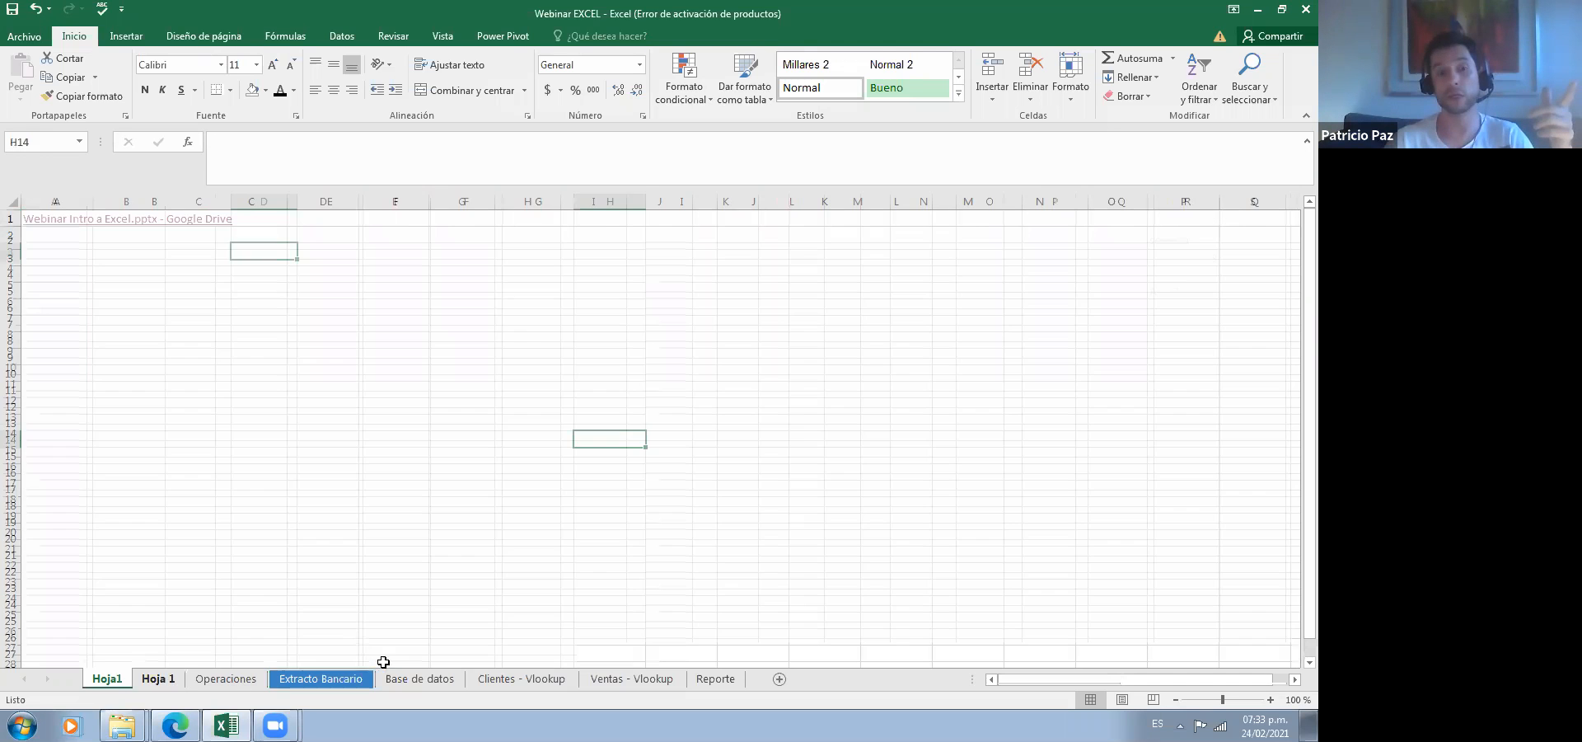
{"action": "left_click", "coordinate": [99, 678]}
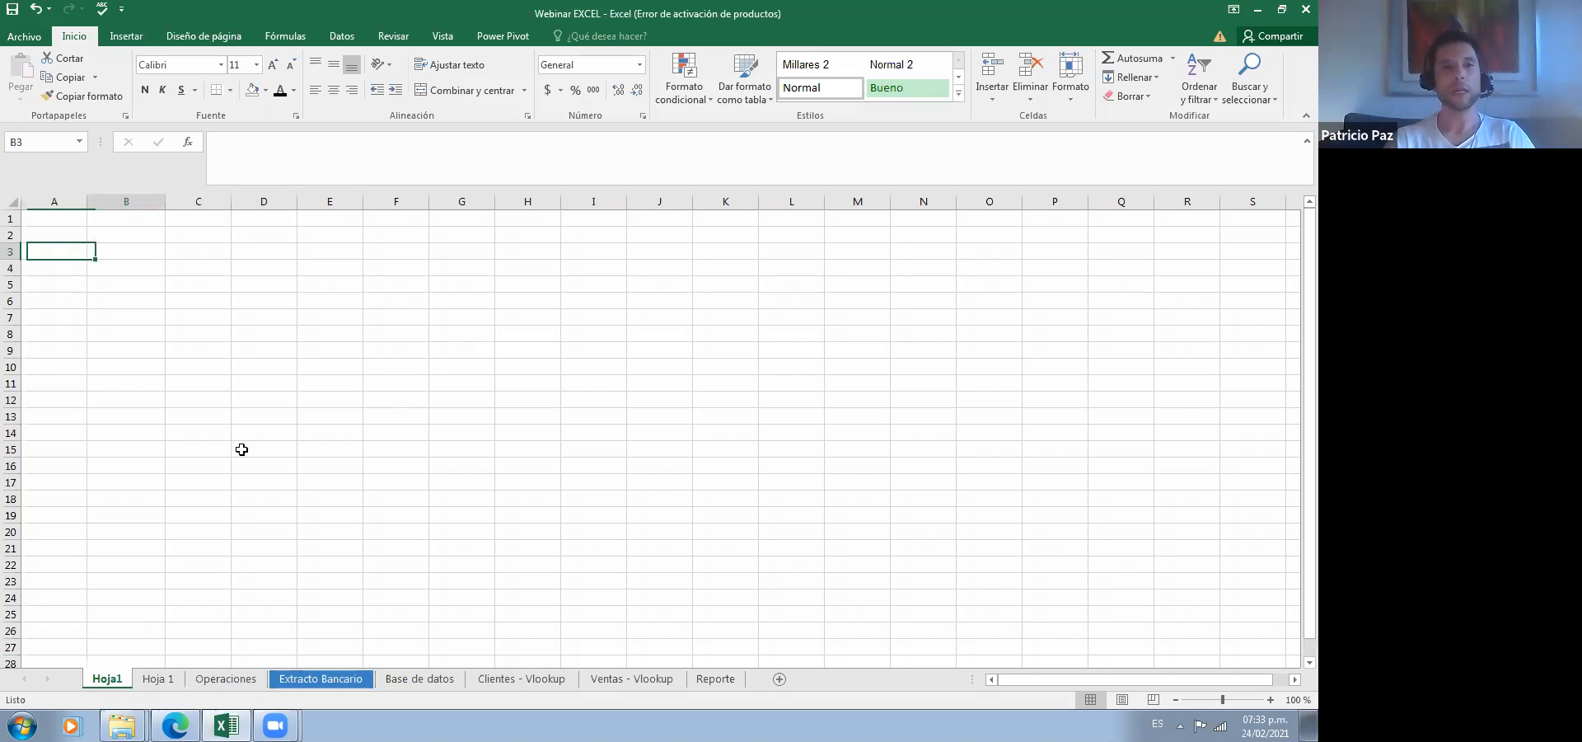
Step: Enter the addition =200+15 in cell C3 and reselect the cell to view its formula
{"action": "key", "text": "Right"}
{"action": "key", "text": "Down"}
{"action": "key", "text": "Up"}
{"action": "key", "text": "Up"}
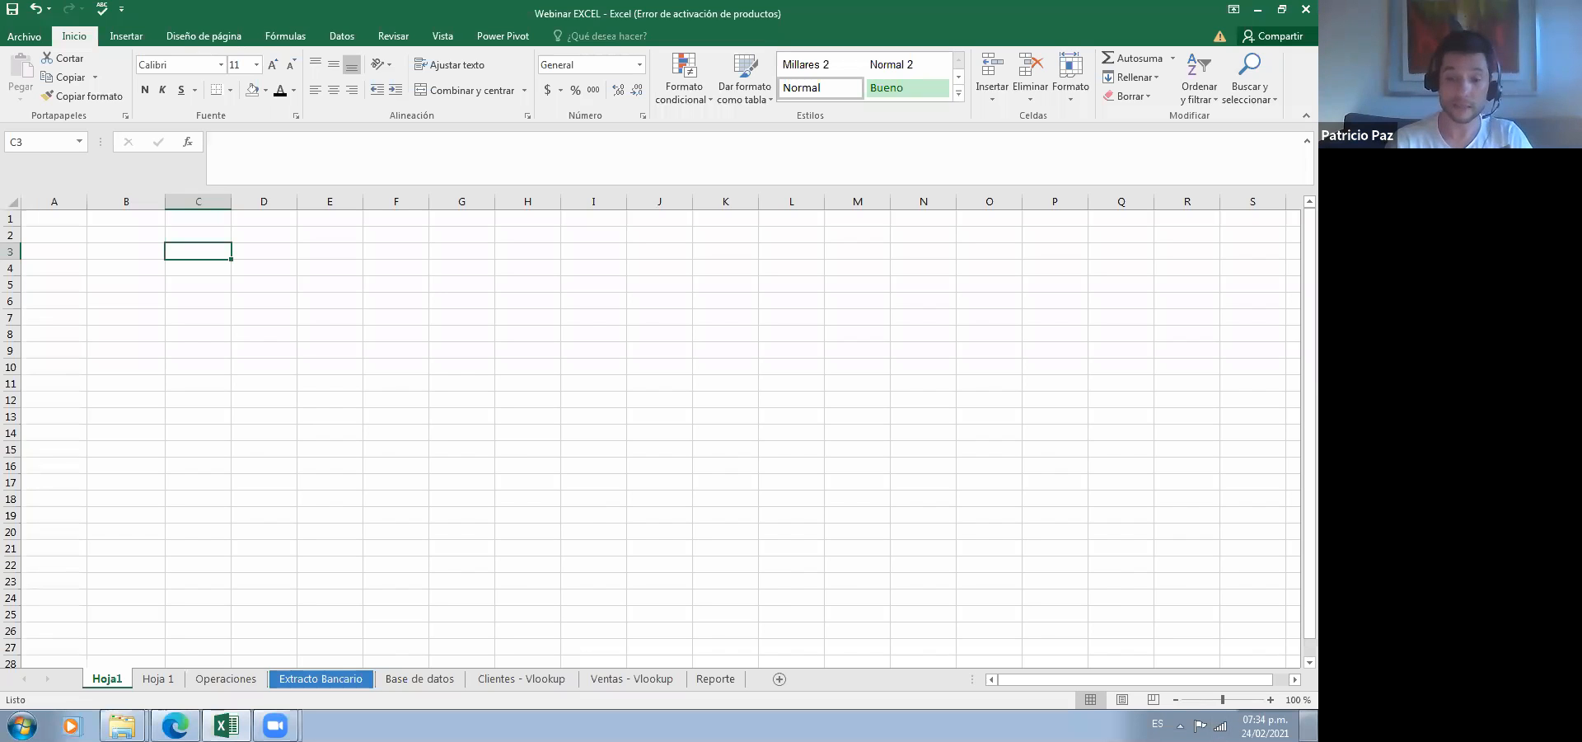
{"action": "type", "text": "=2"}
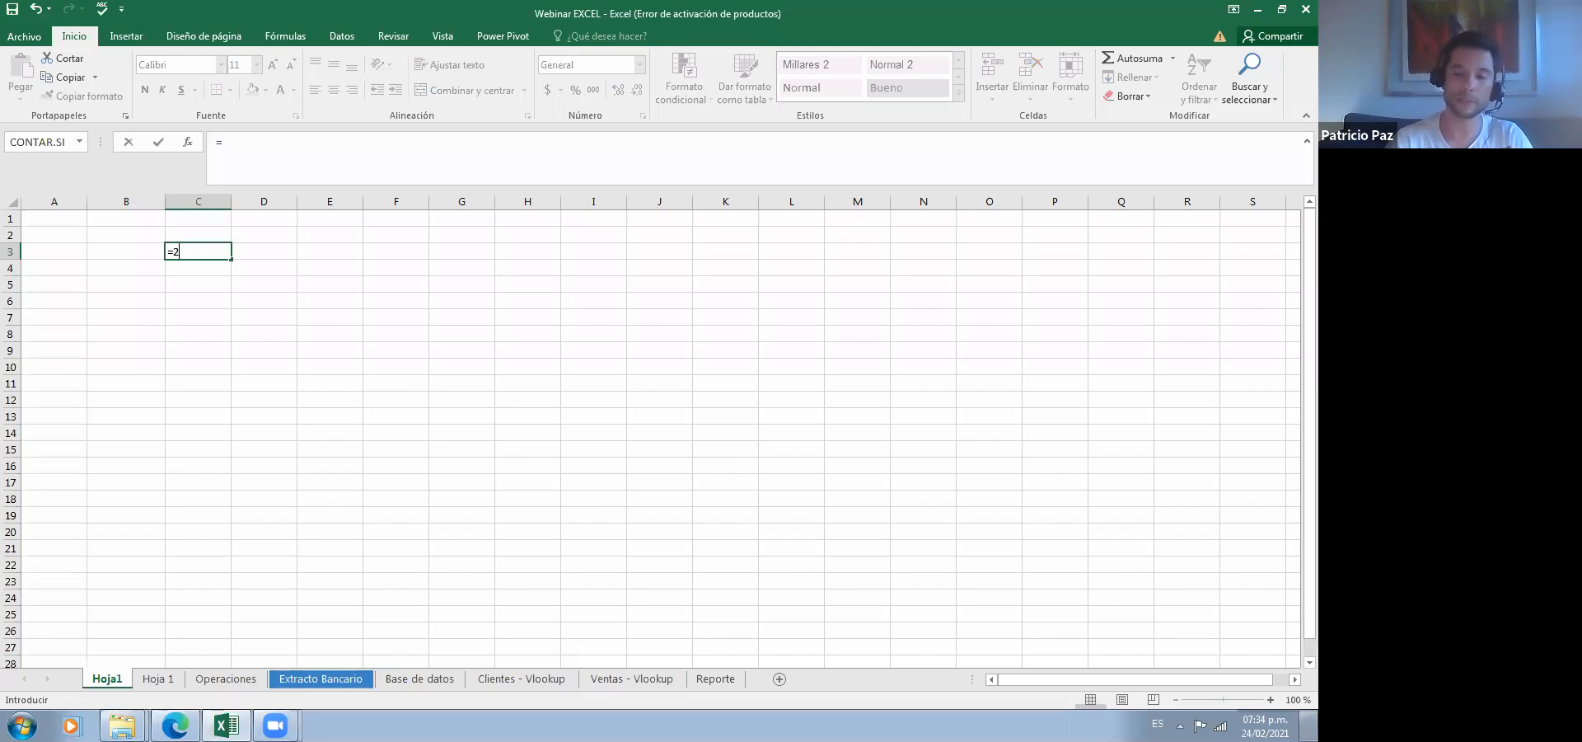
{"action": "type", "text": "00+15"}
{"action": "key", "text": "Return"}
{"action": "left_click", "coordinate": [198, 251]}
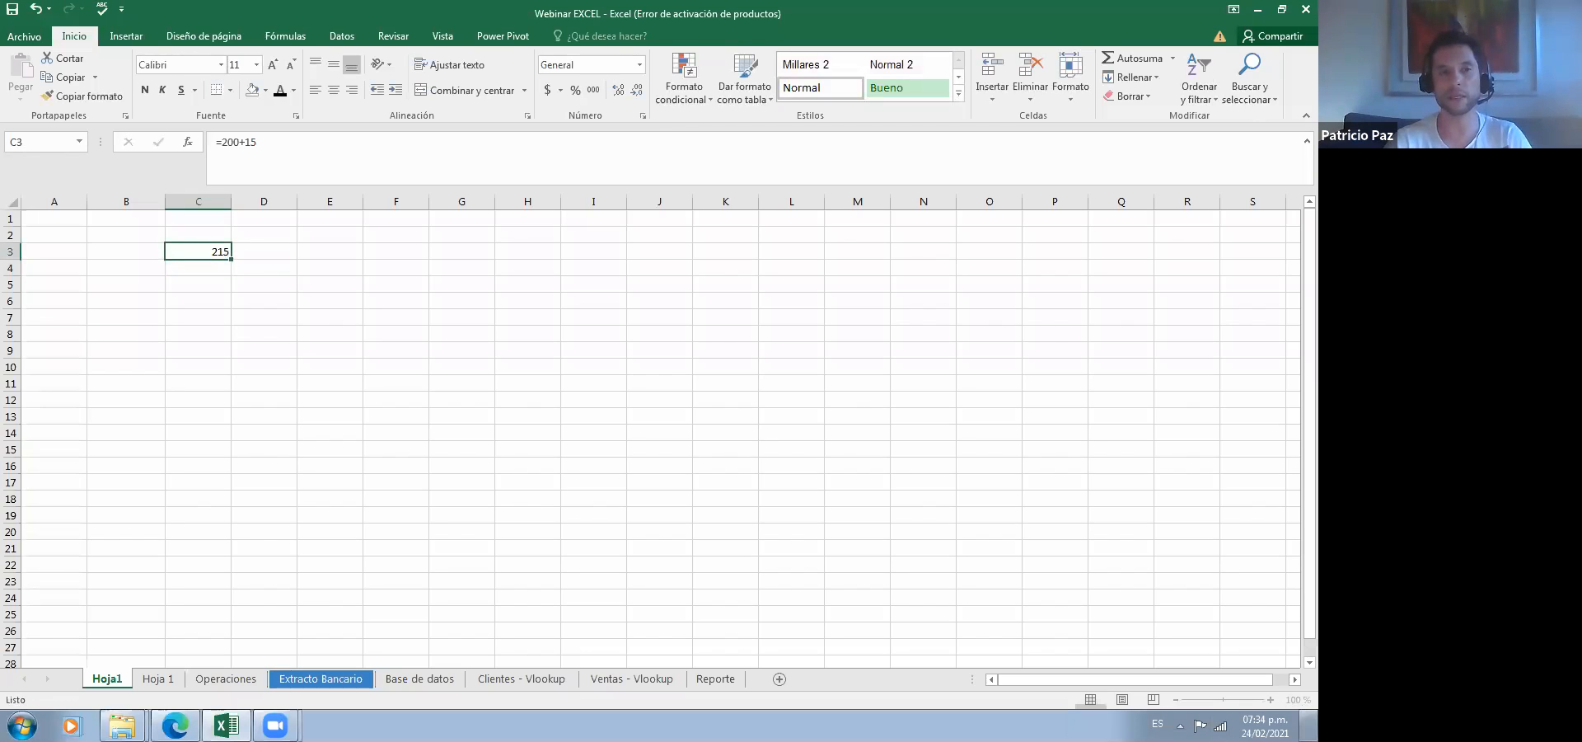
{"action": "left_click", "coordinate": [198, 268]}
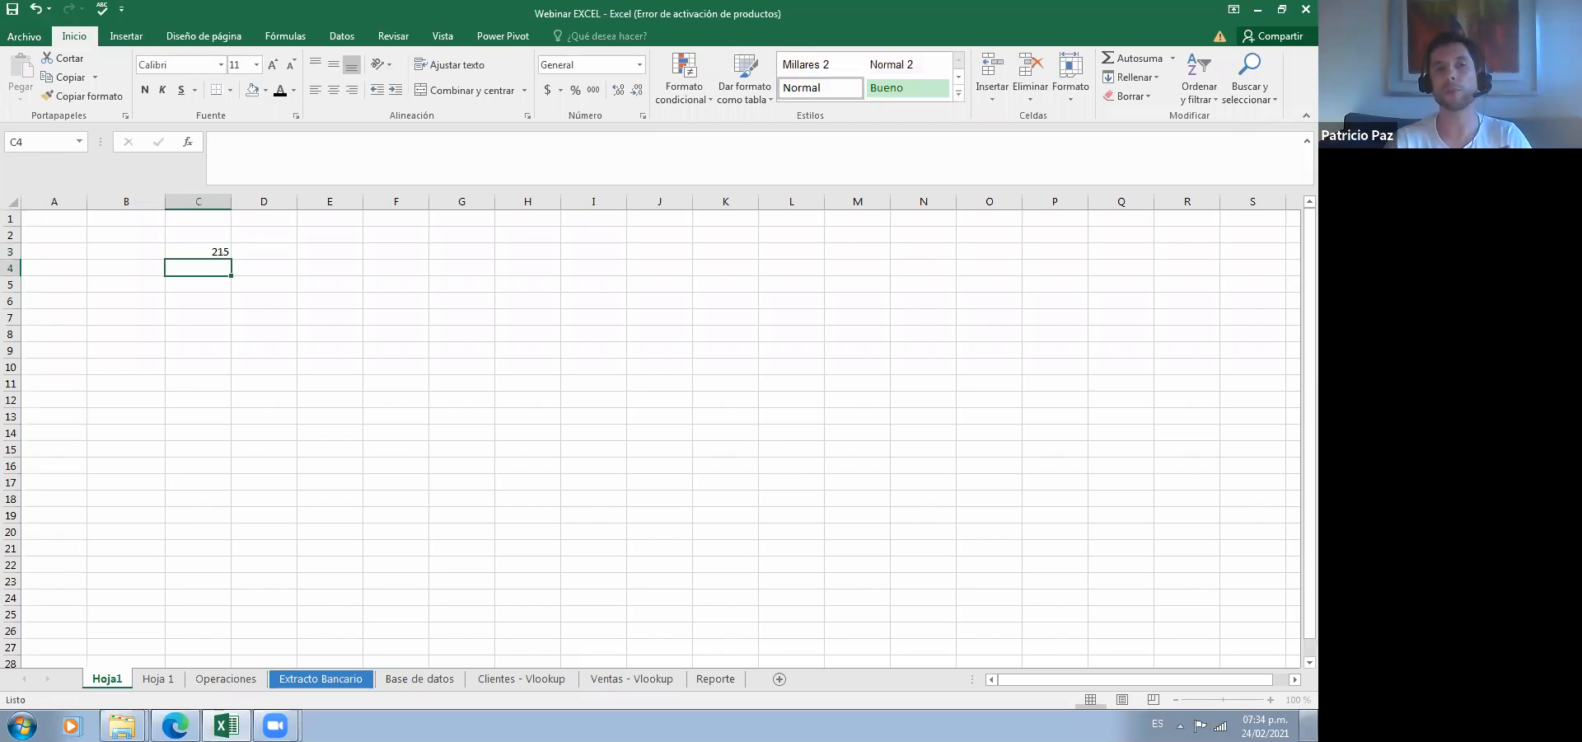
{"action": "key", "text": "Up"}
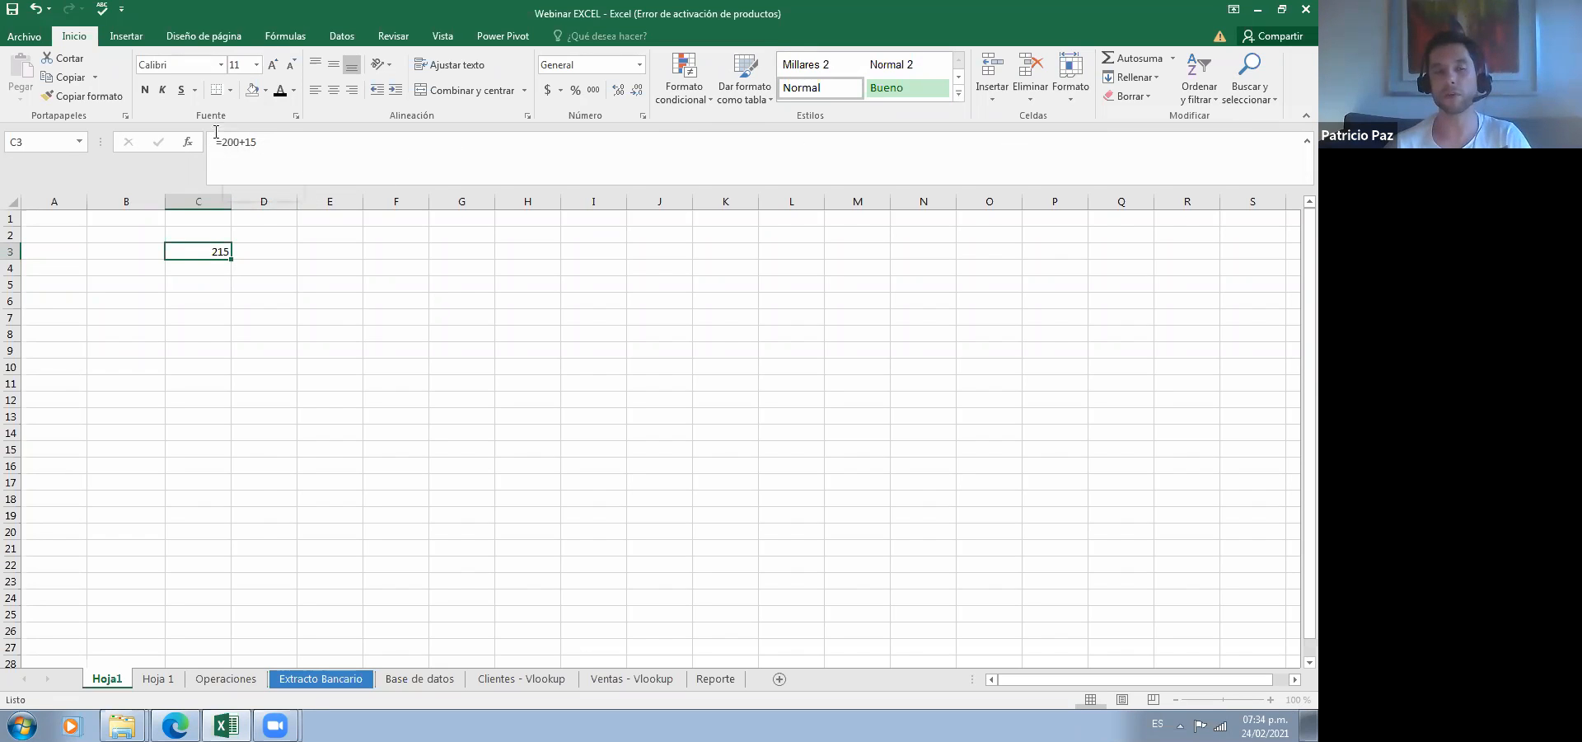
Step: Enter the subtraction =20000-424 in cell C4
{"action": "key", "text": "Return"}
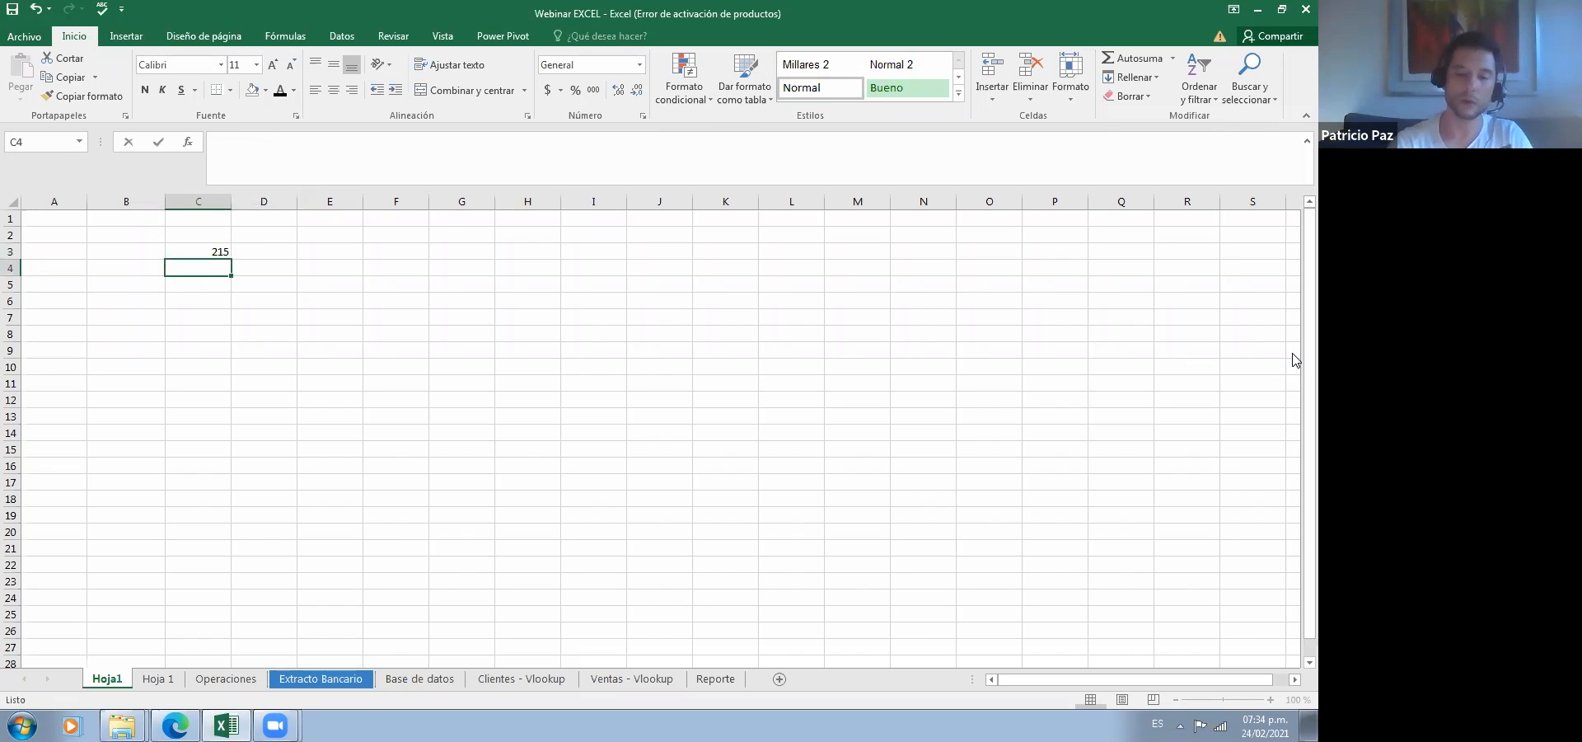
{"action": "type", "text": "=20000-4"}
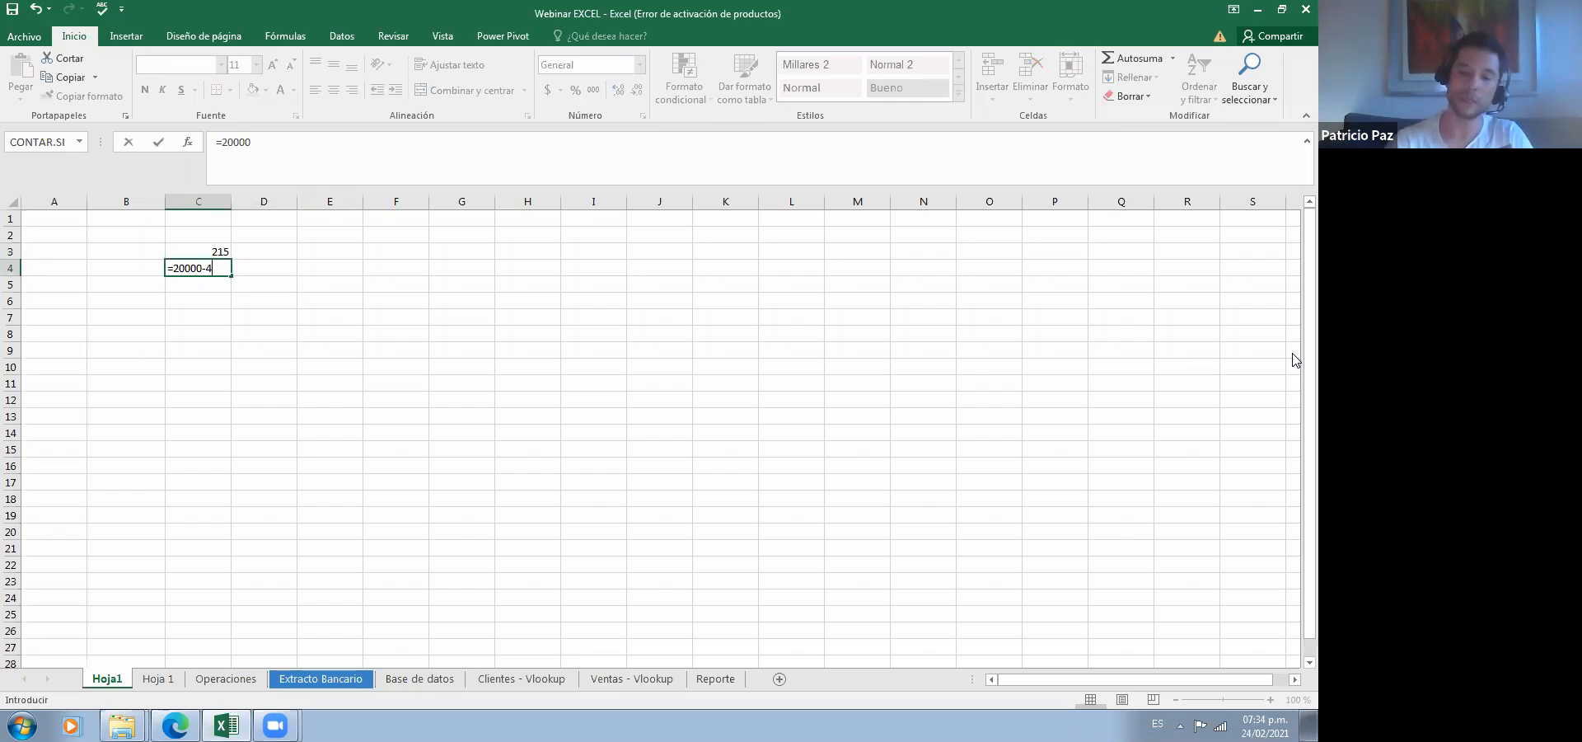
{"action": "type", "text": "24"}
{"action": "key", "text": "Return"}
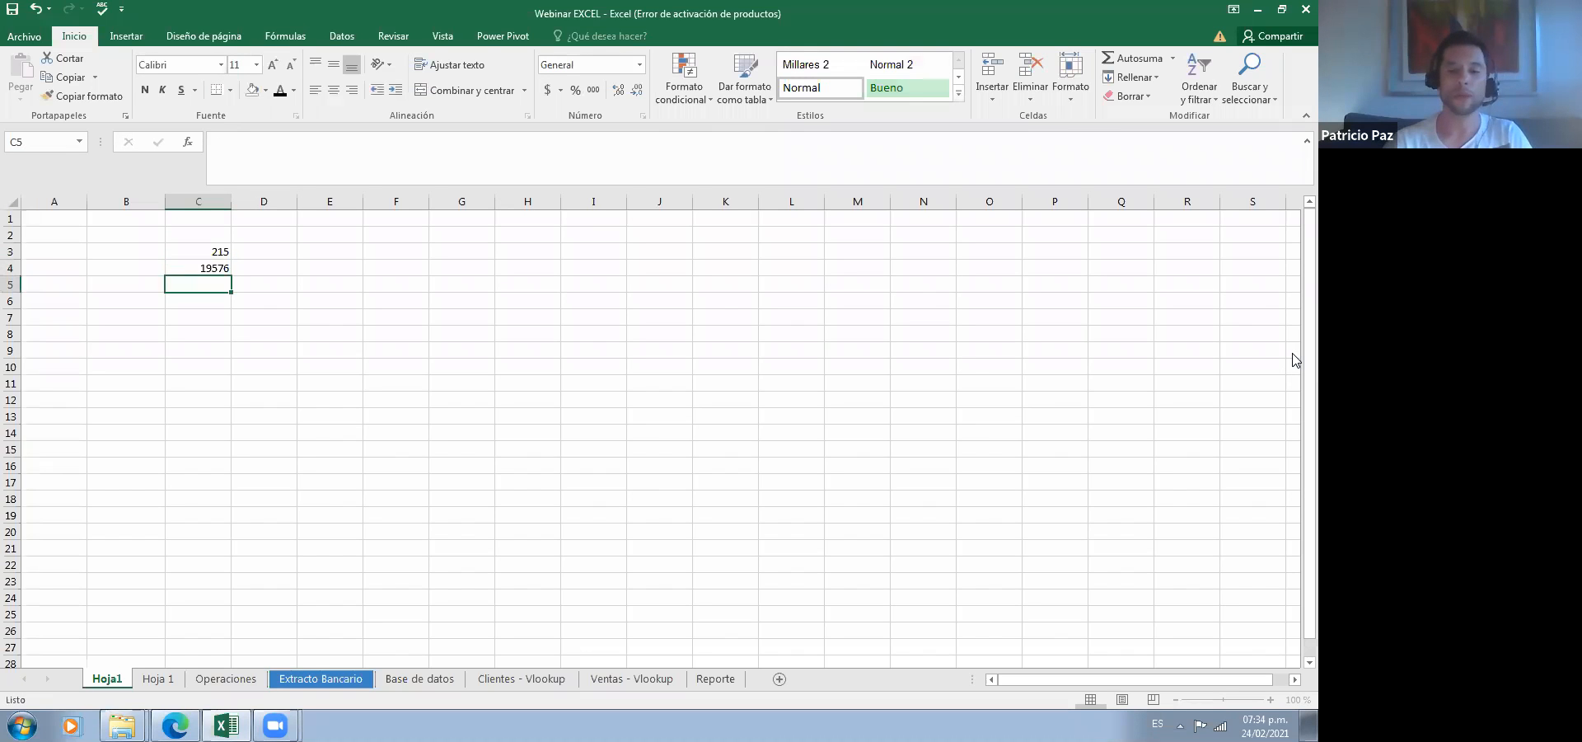
Step: Enter the multiplication =425*150 in cell C5 and reselect the cell to view its formula
{"action": "type", "text": "="}
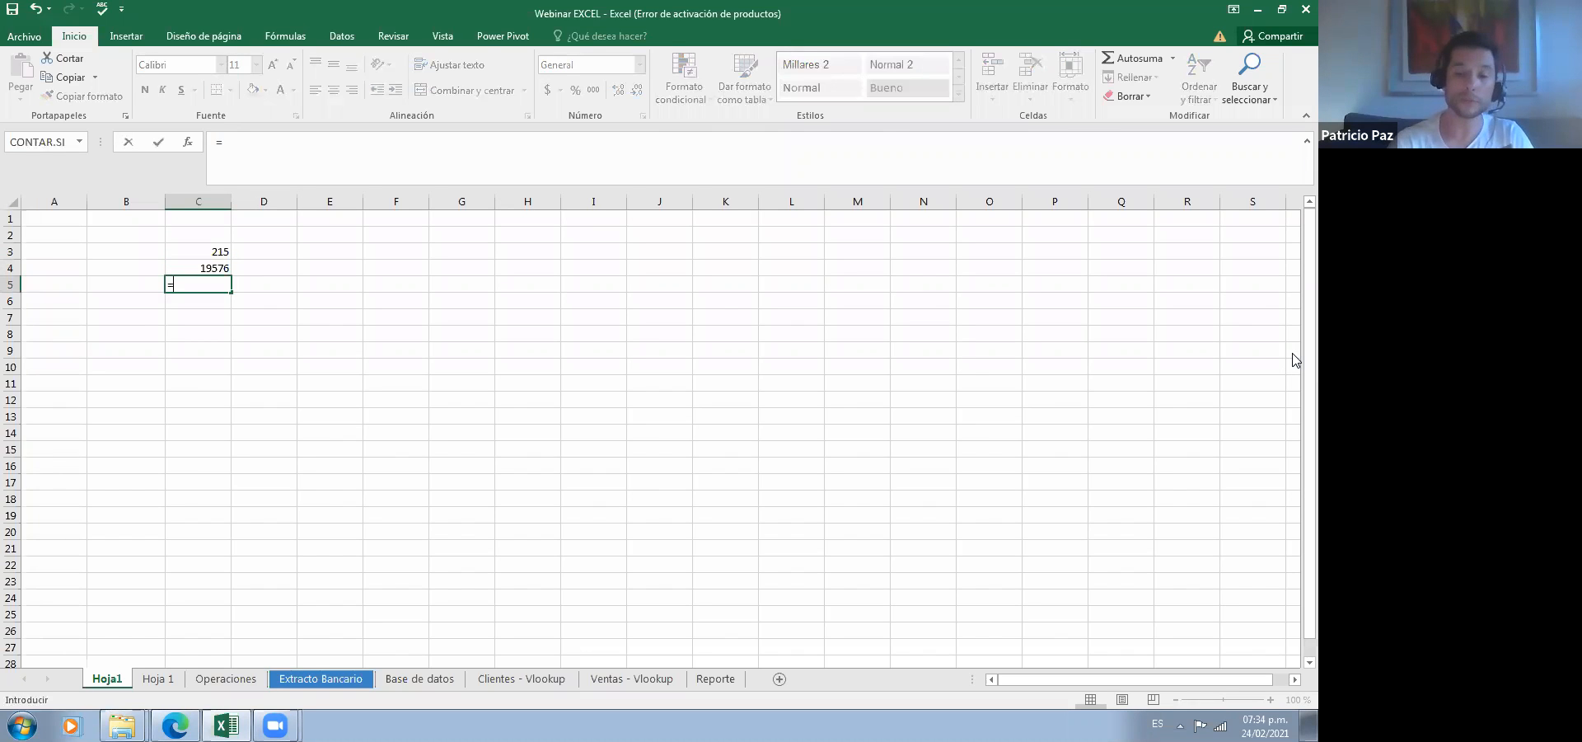
{"action": "type", "text": "42"}
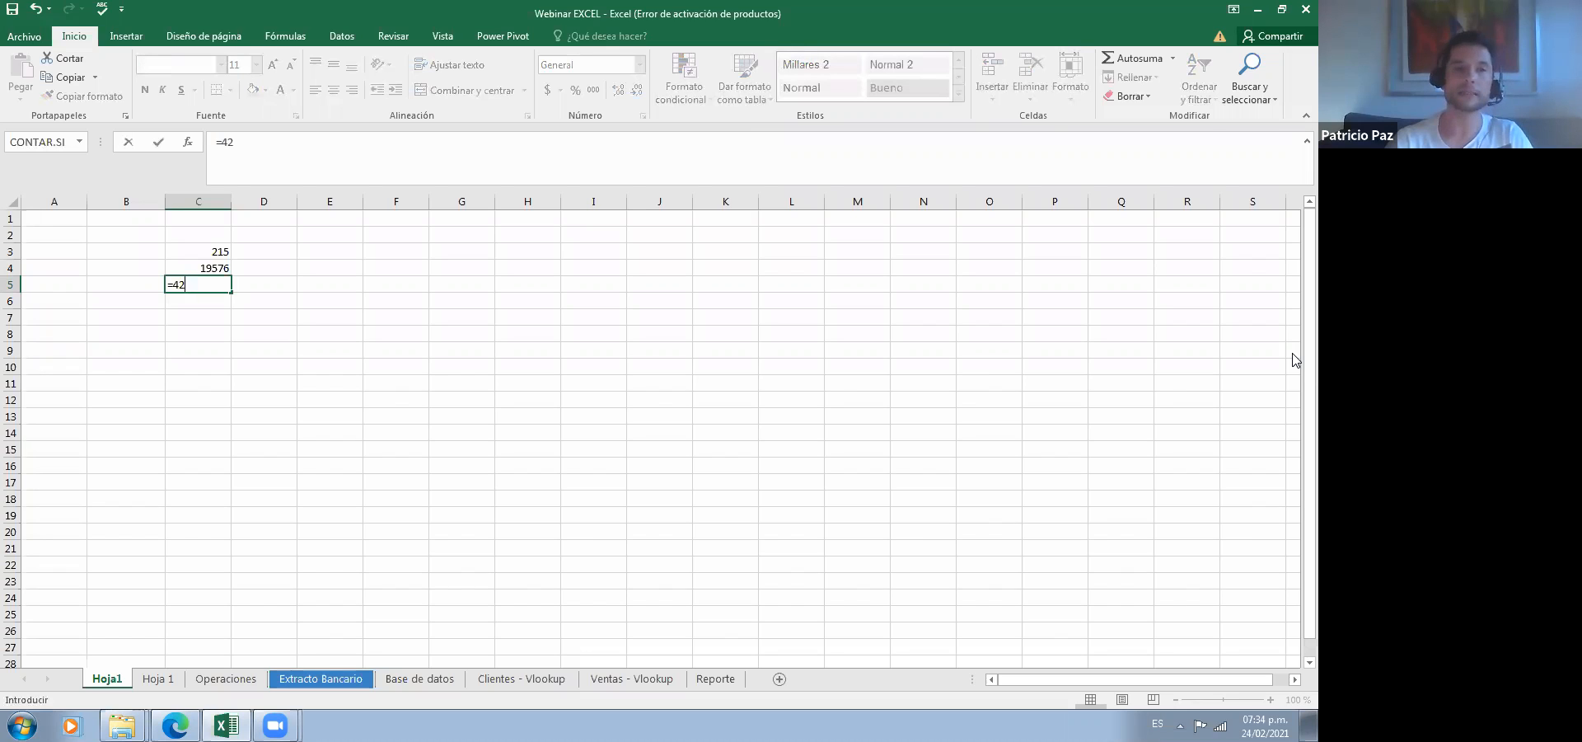
{"action": "type", "text": "5"}
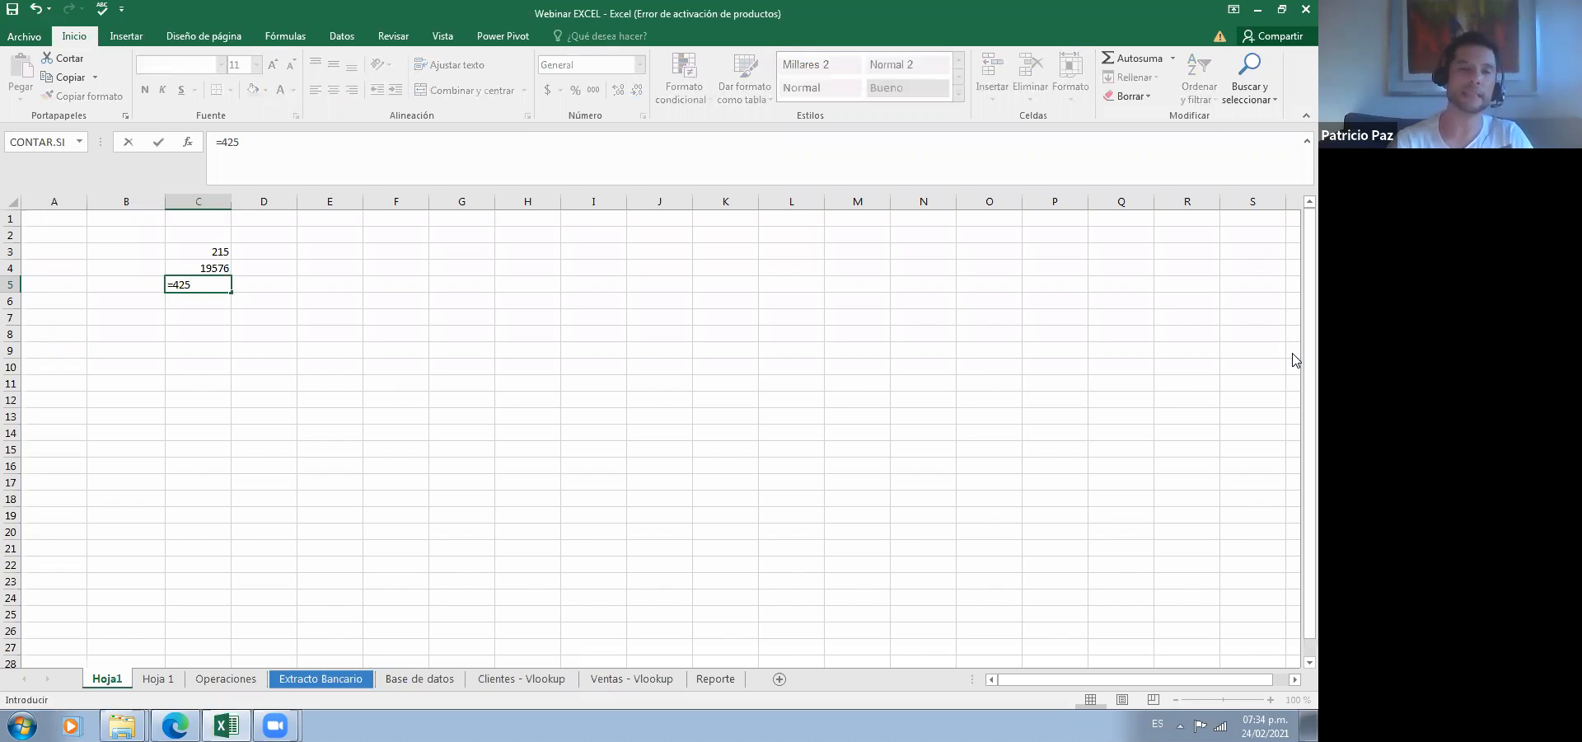
{"action": "type", "text": "*"}
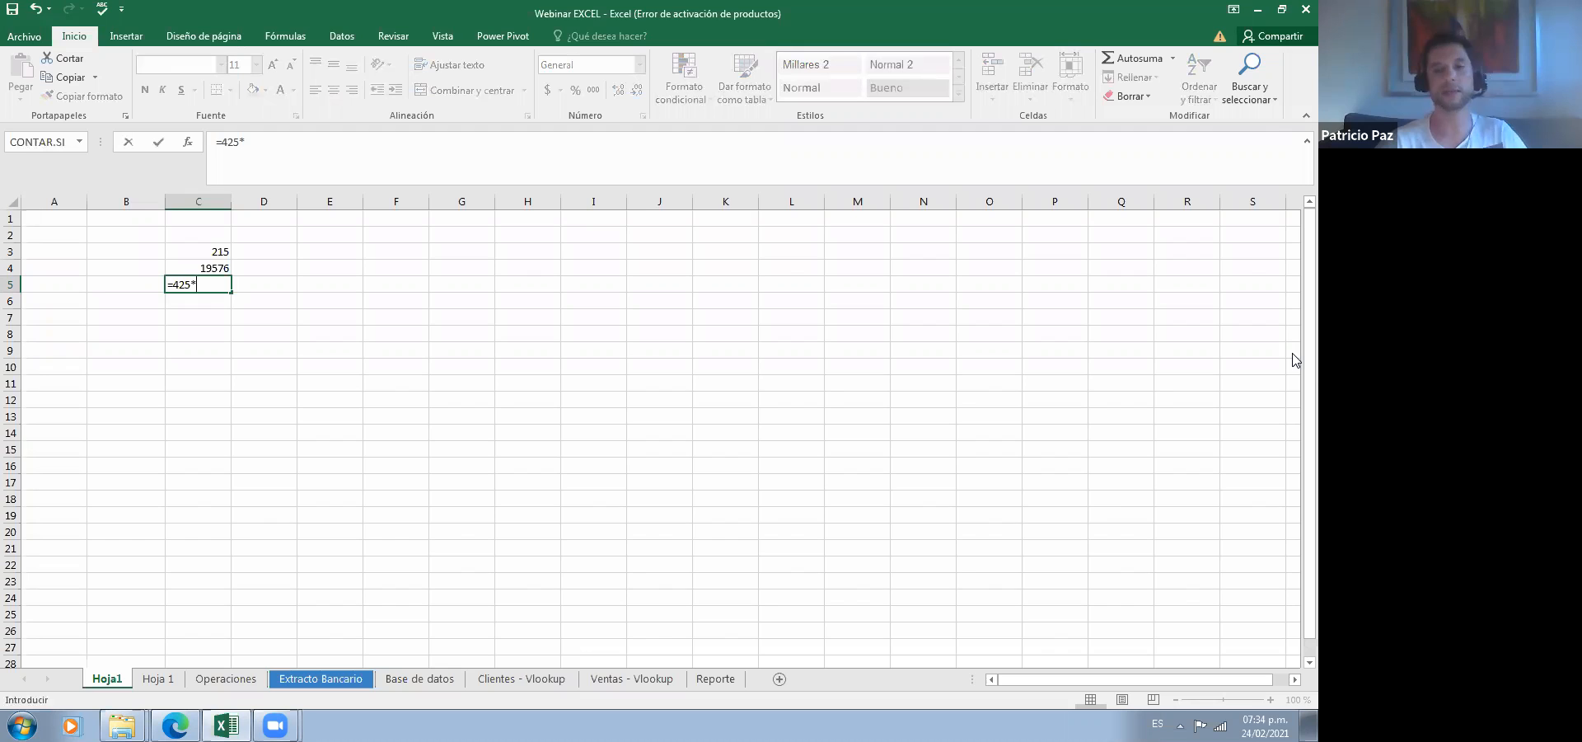
{"action": "type", "text": "150"}
{"action": "key", "text": "Return"}
{"action": "key", "text": "Up"}
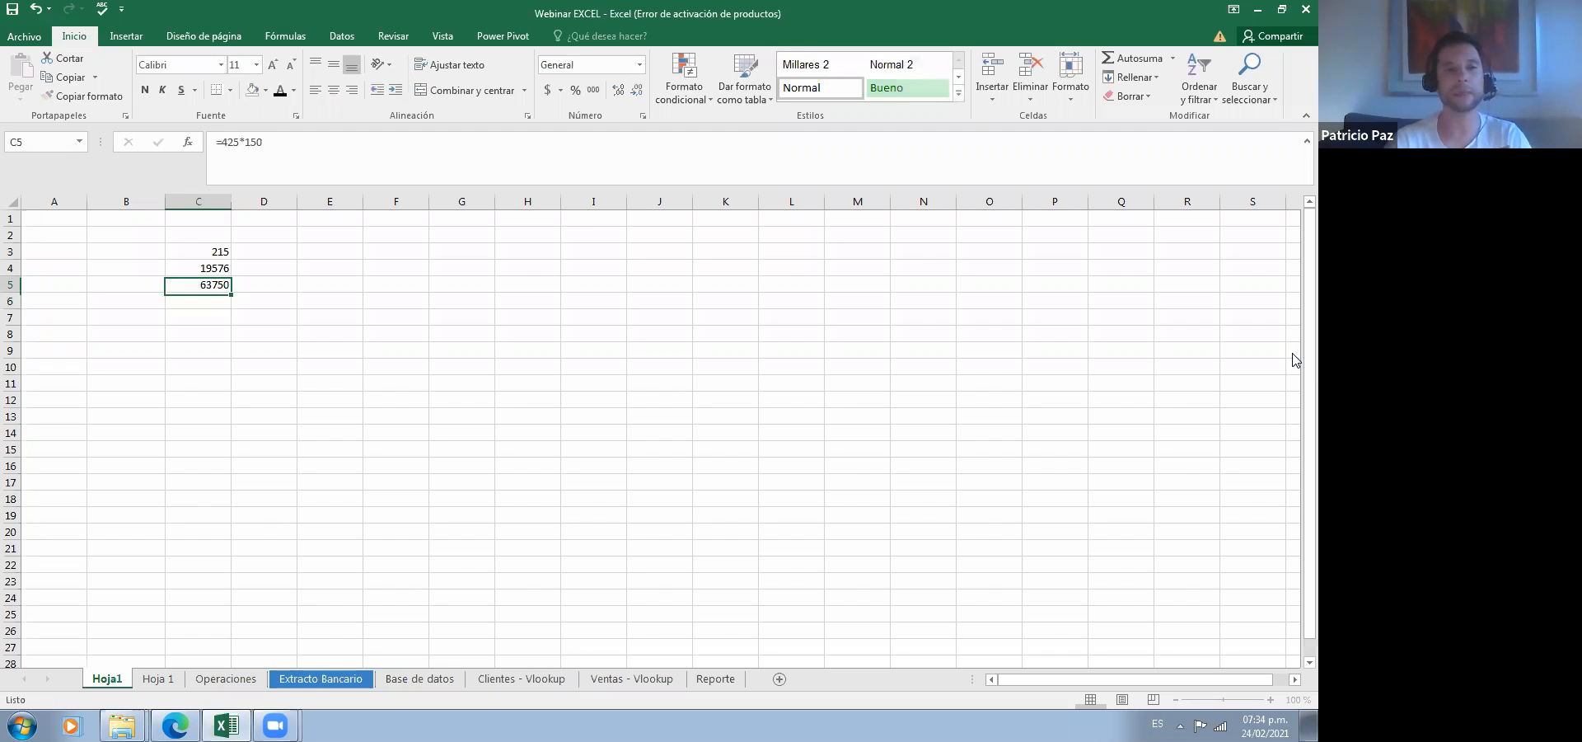
Step: Enter the division =15000/200000 in cell C6 and reselect the cell to view its formula
{"action": "key", "text": "Down"}
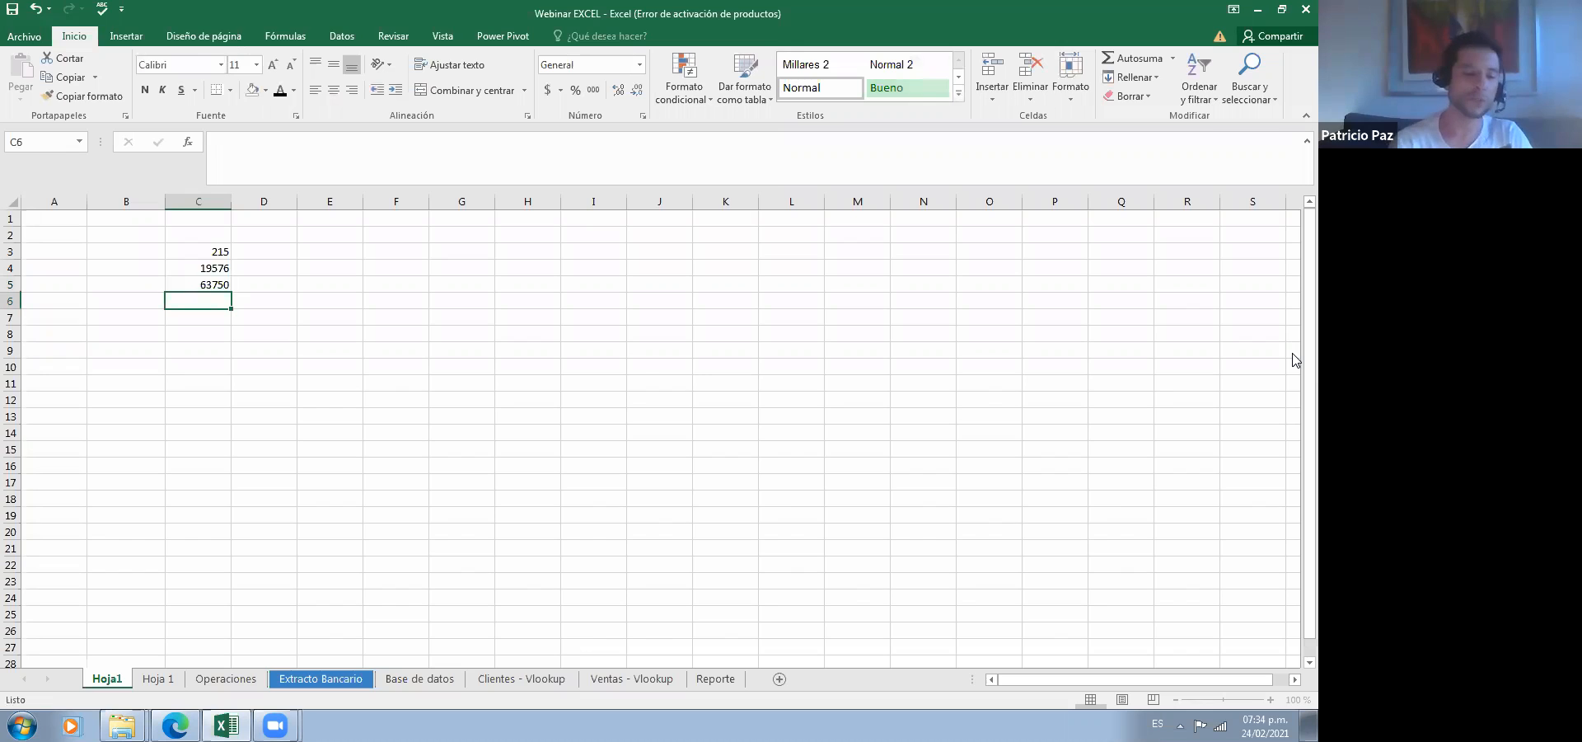
{"action": "type", "text": "=15000/"}
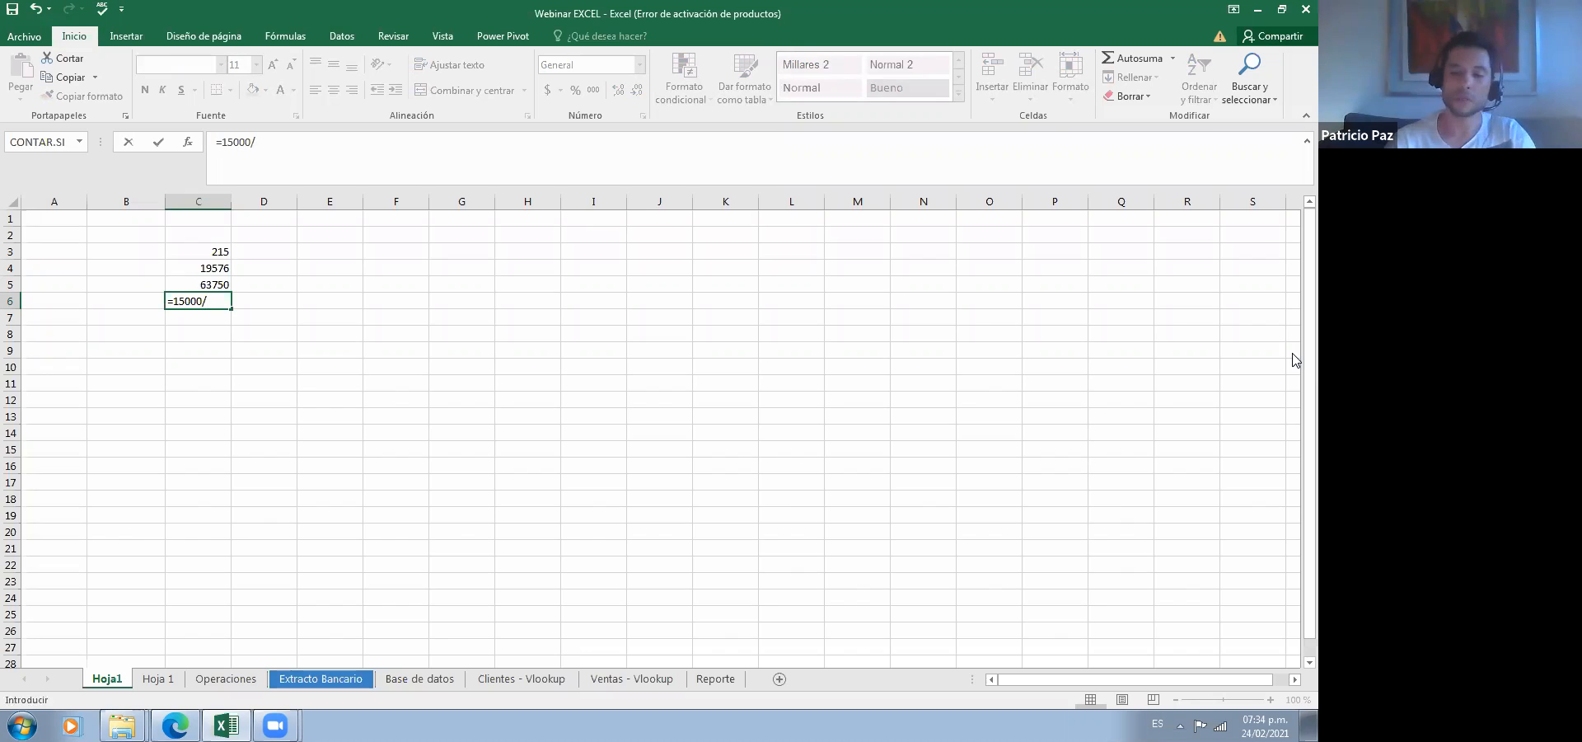
{"action": "type", "text": "200000"}
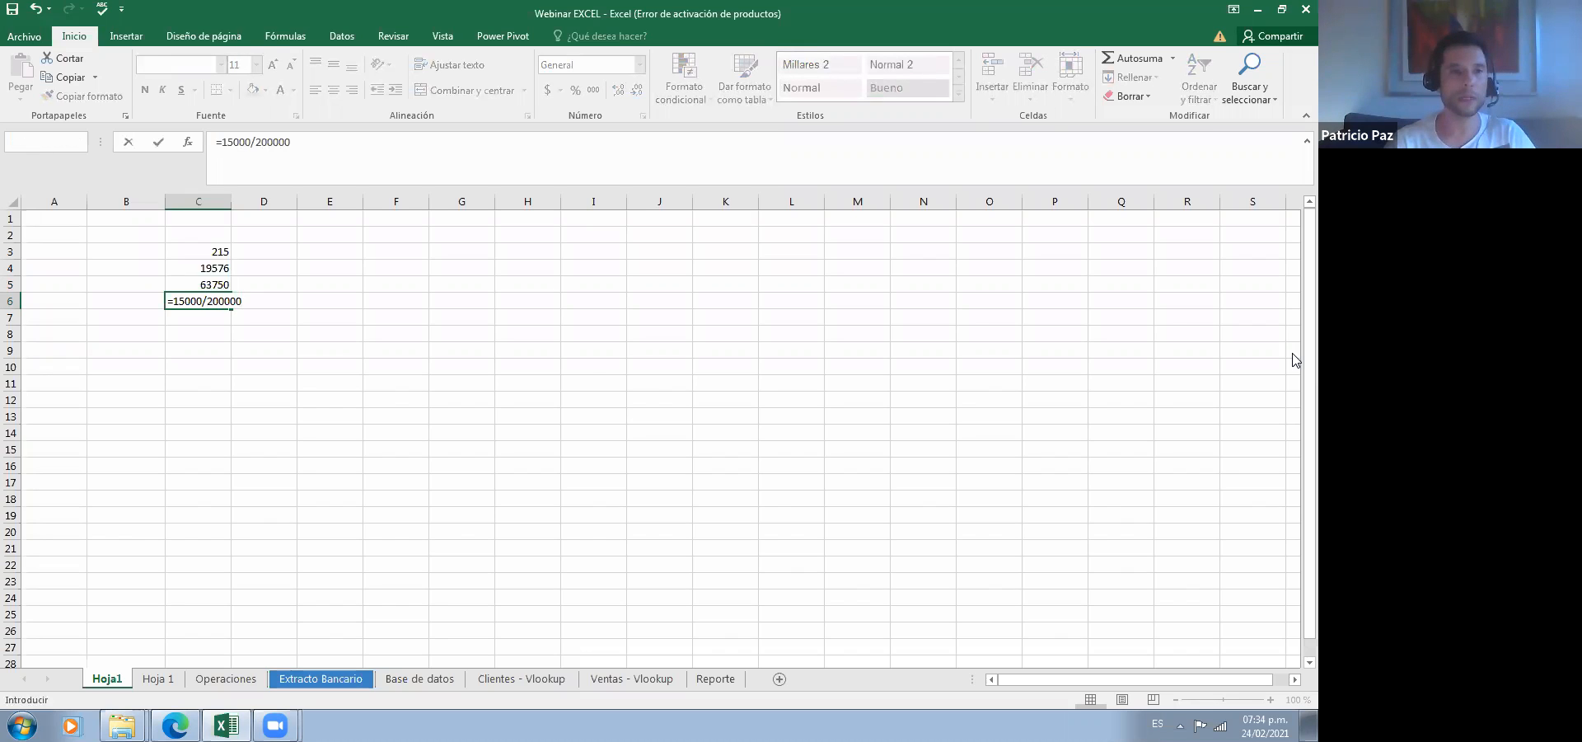
{"action": "key", "text": "Return"}
{"action": "key", "text": "Up"}
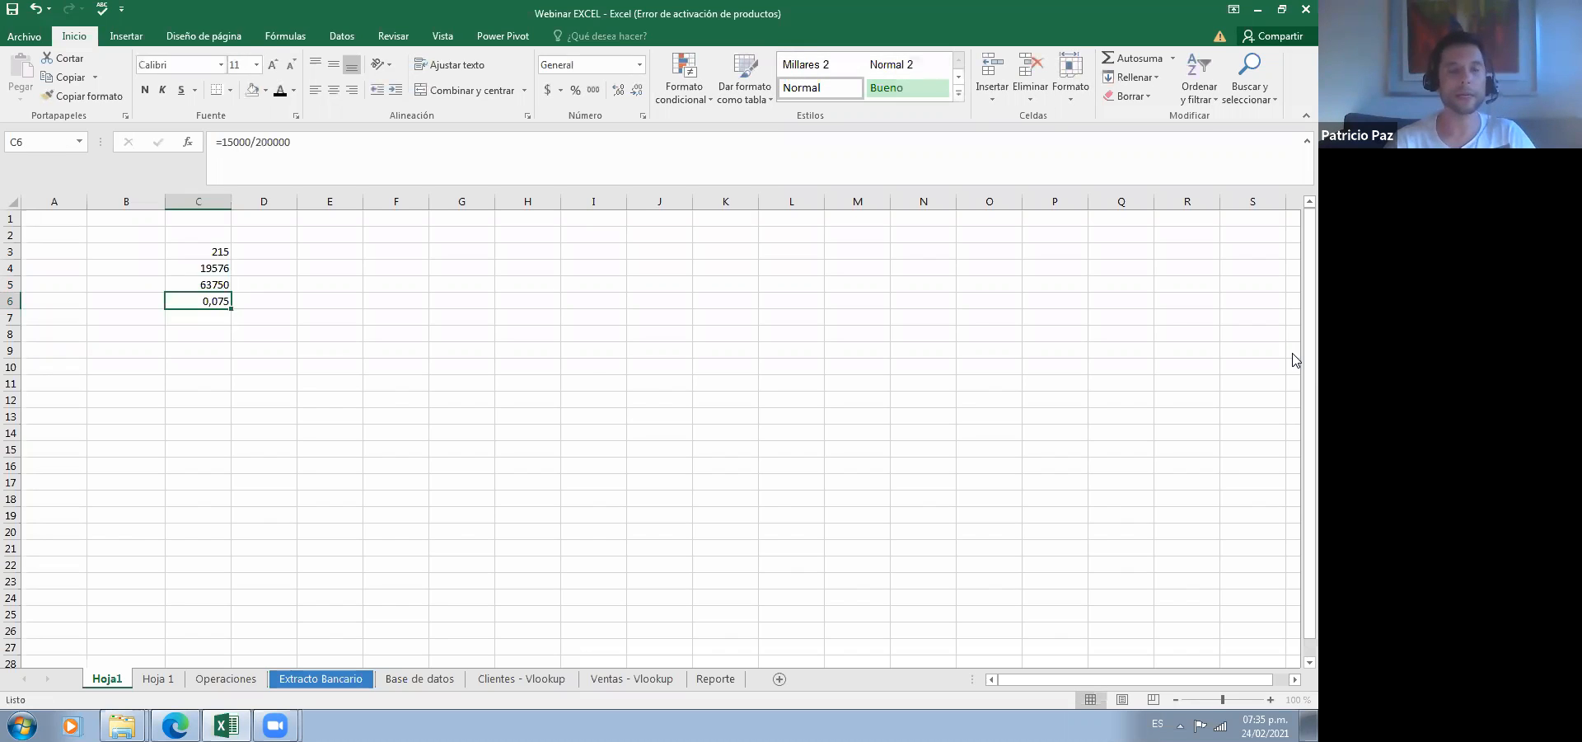
Step: Step back and forth through cells C3 to C6 to compare each displayed result with its underlying formula
{"action": "key", "text": "Up"}
{"action": "key", "text": "Up"}
{"action": "key", "text": "Up"}
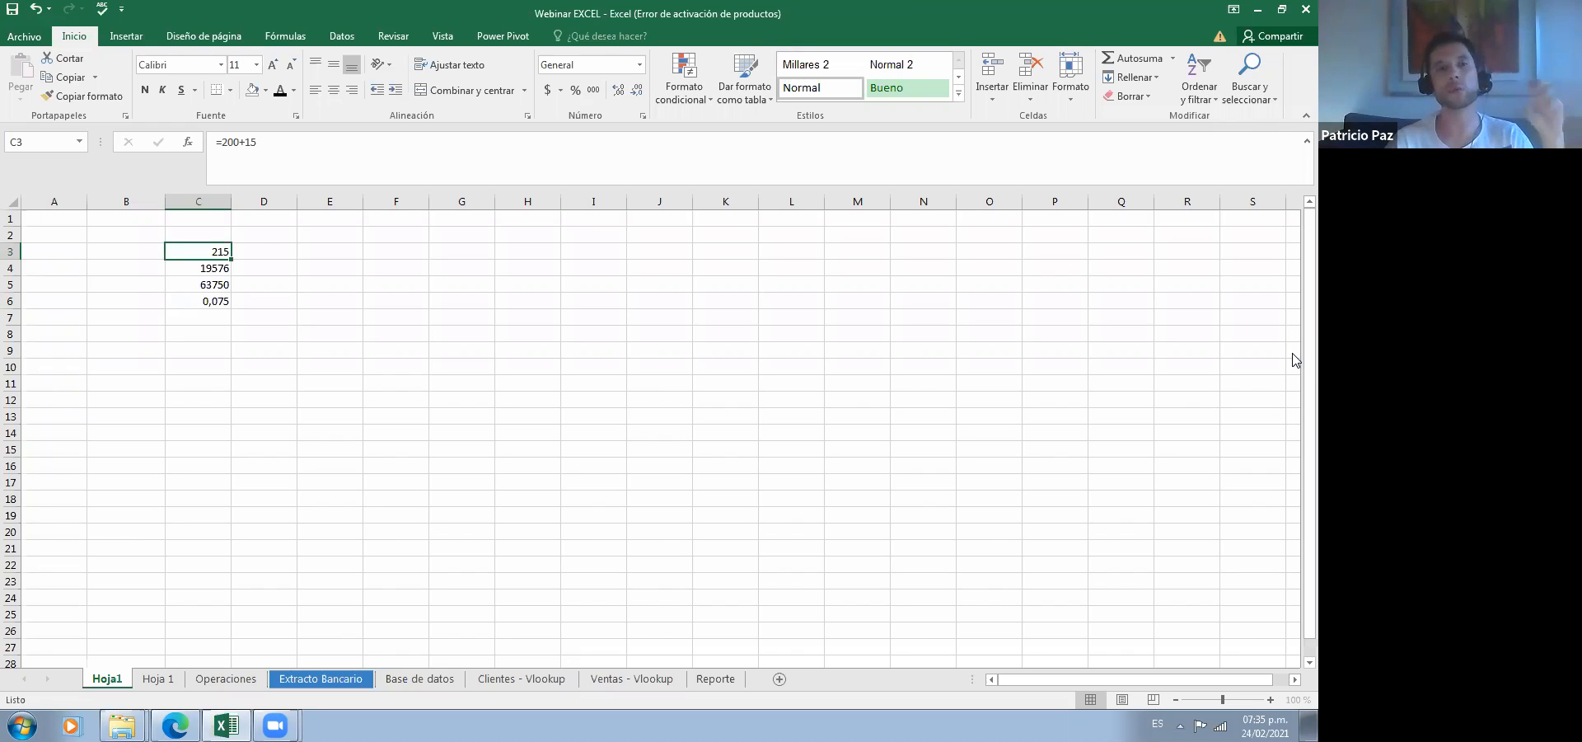
{"action": "key", "text": "Down"}
{"action": "key", "text": "Down"}
{"action": "key", "text": "Down"}
{"action": "key", "text": "Up"}
{"action": "key", "text": "Up"}
{"action": "key", "text": "Up"}
{"action": "key", "text": "Up"}
{"action": "key", "text": "Down"}
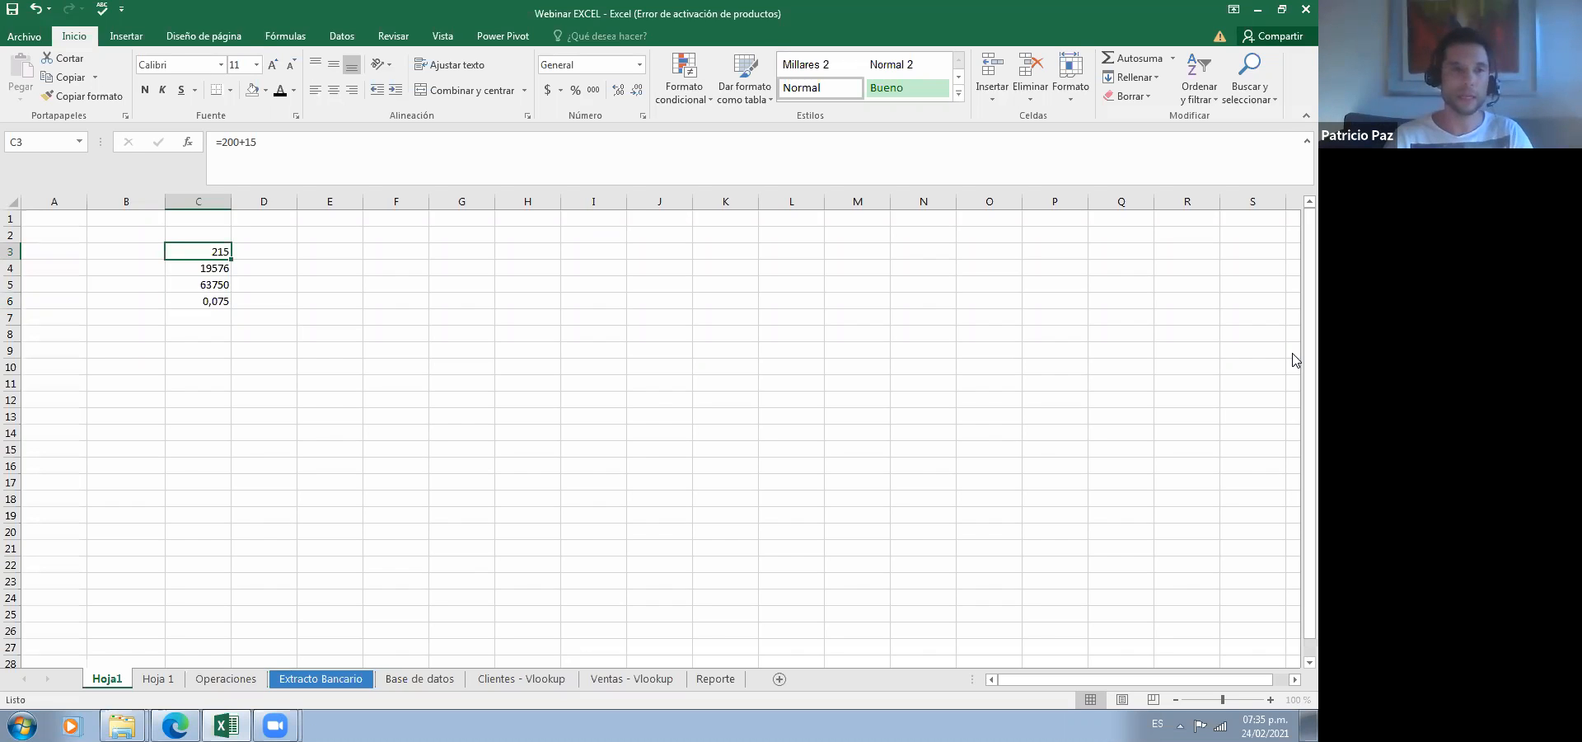
{"action": "key", "text": "Left"}
{"action": "key", "text": "Right"}
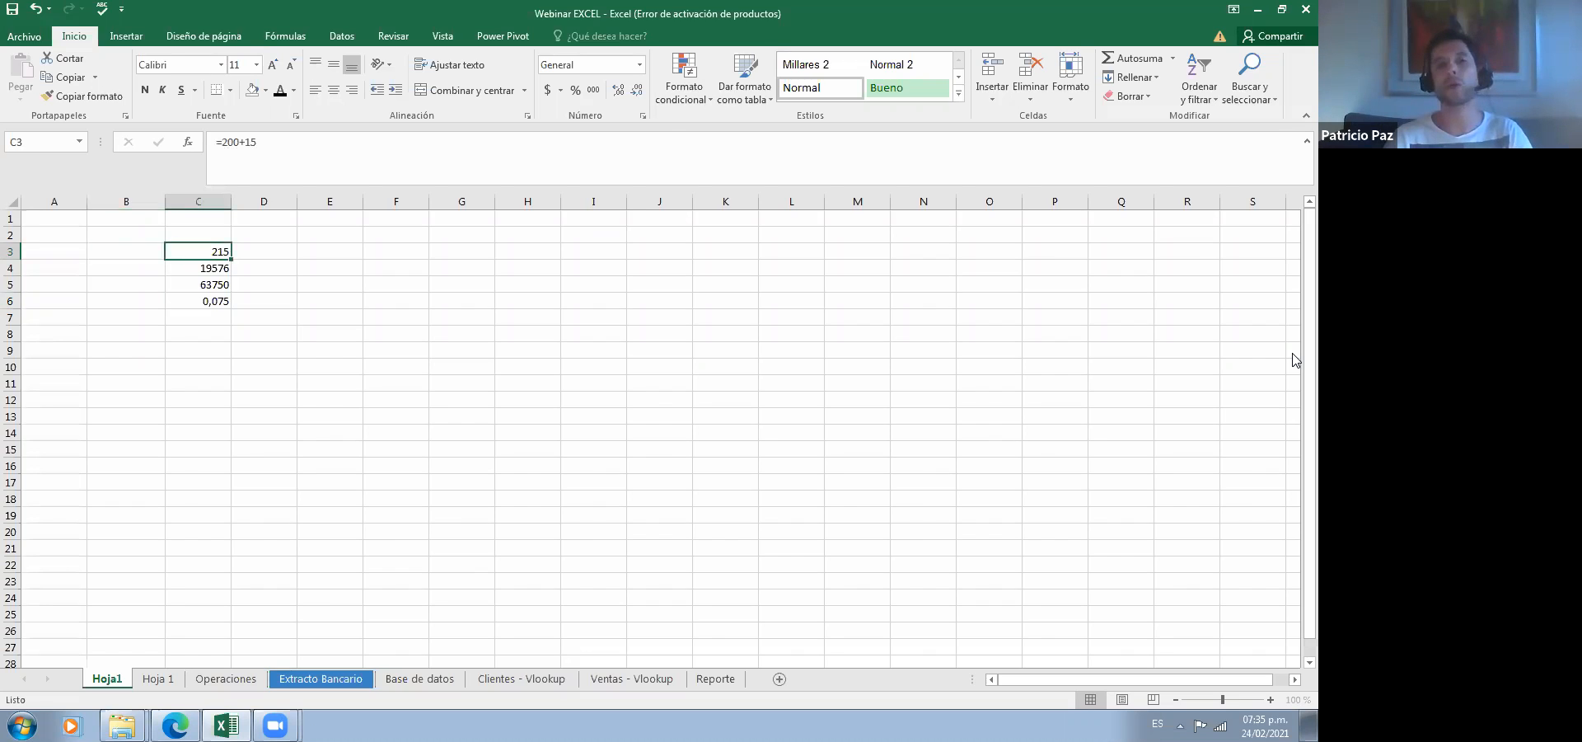
{"action": "key", "text": "Down"}
{"action": "key", "text": "Down"}
{"action": "key", "text": "Down"}
{"action": "key", "text": "Up"}
{"action": "key", "text": "Up"}
{"action": "key", "text": "Up"}
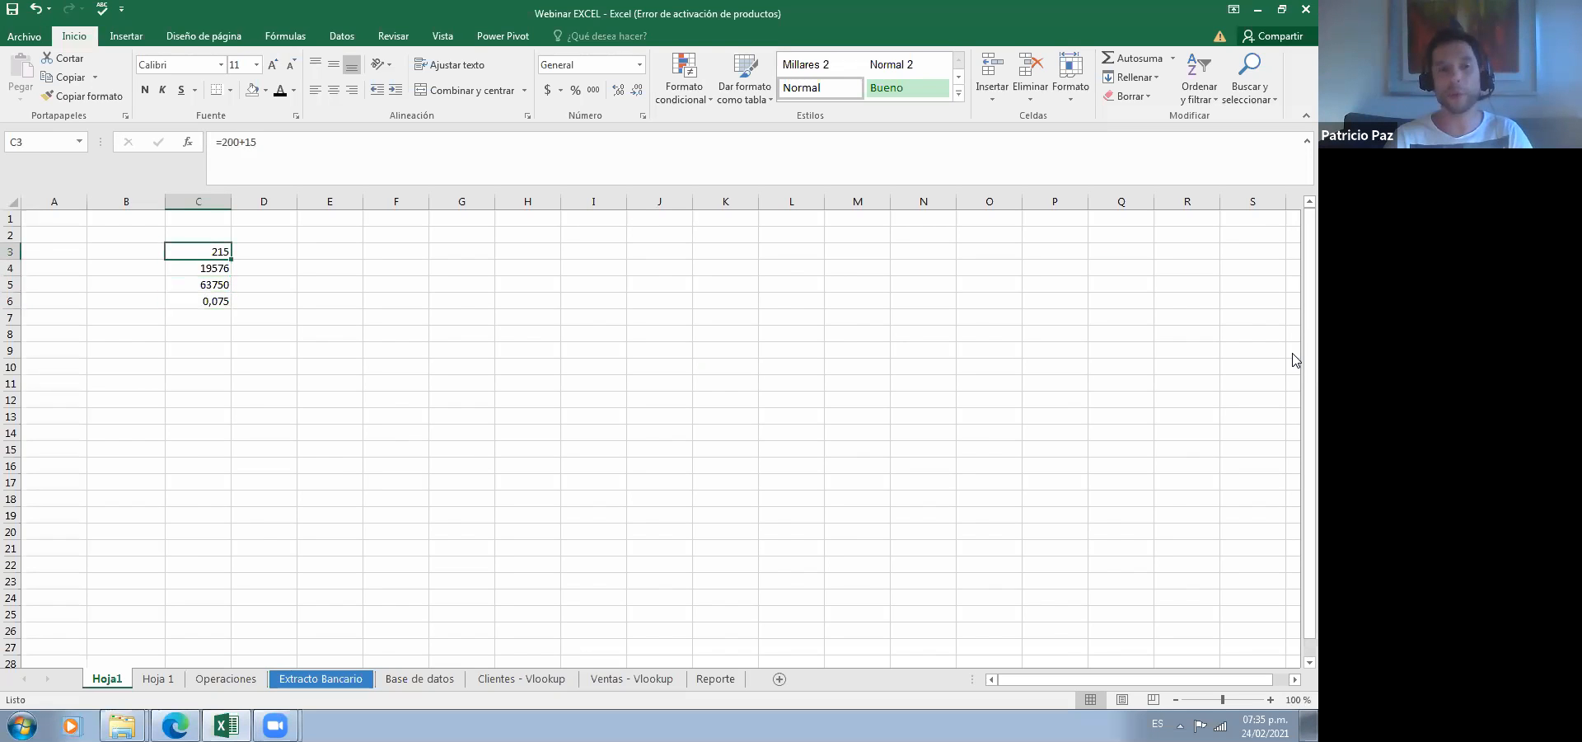
{"action": "key", "text": "Down"}
{"action": "key", "text": "Down"}
{"action": "key", "text": "Down"}
{"action": "key", "text": "Up"}
{"action": "key", "text": "Up"}
{"action": "key", "text": "Up"}
Step: Enter the heading Presupuesto in cell C2, above the calculated values
{"action": "key", "text": "Up"}
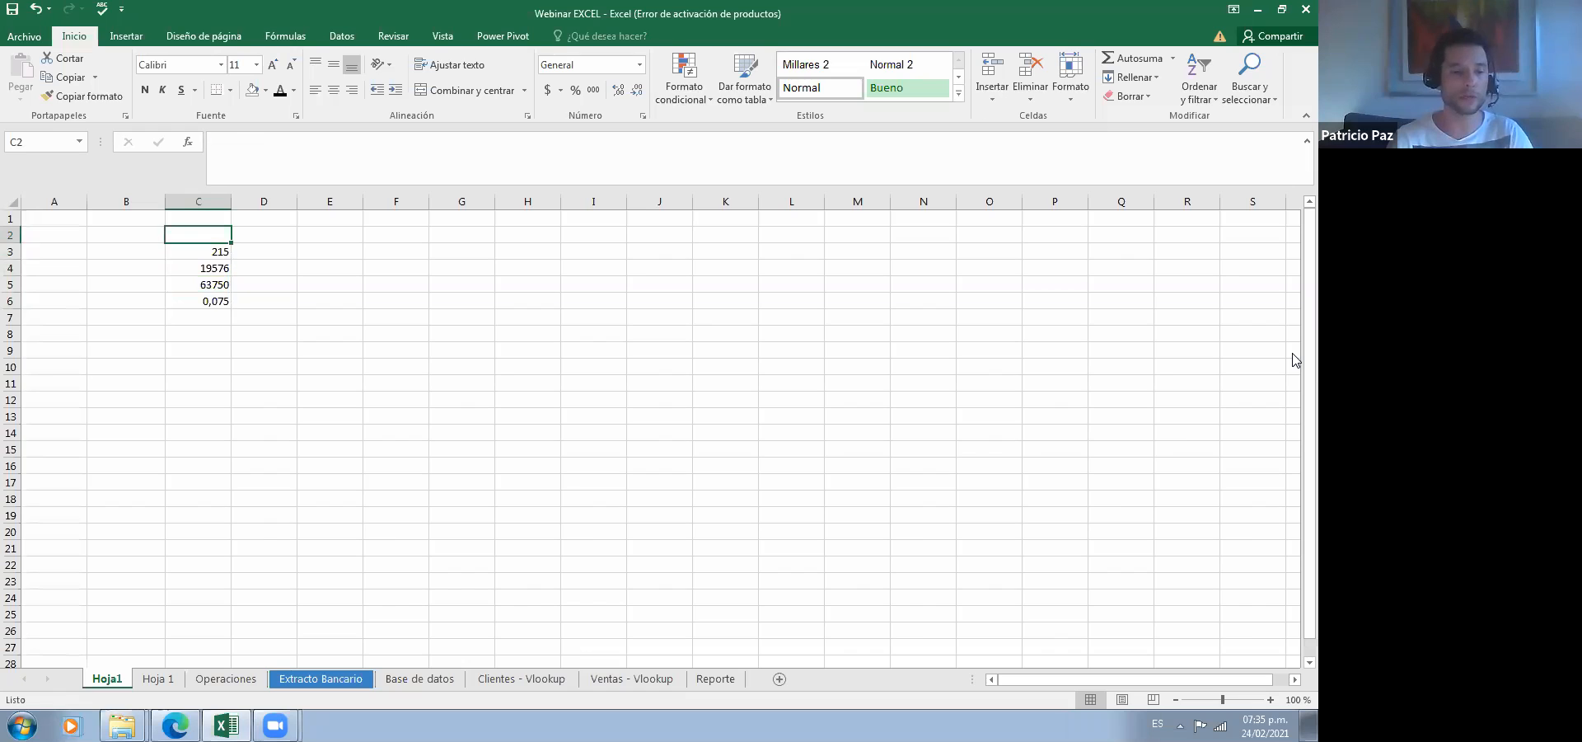
{"action": "type", "text": "Presupe"}
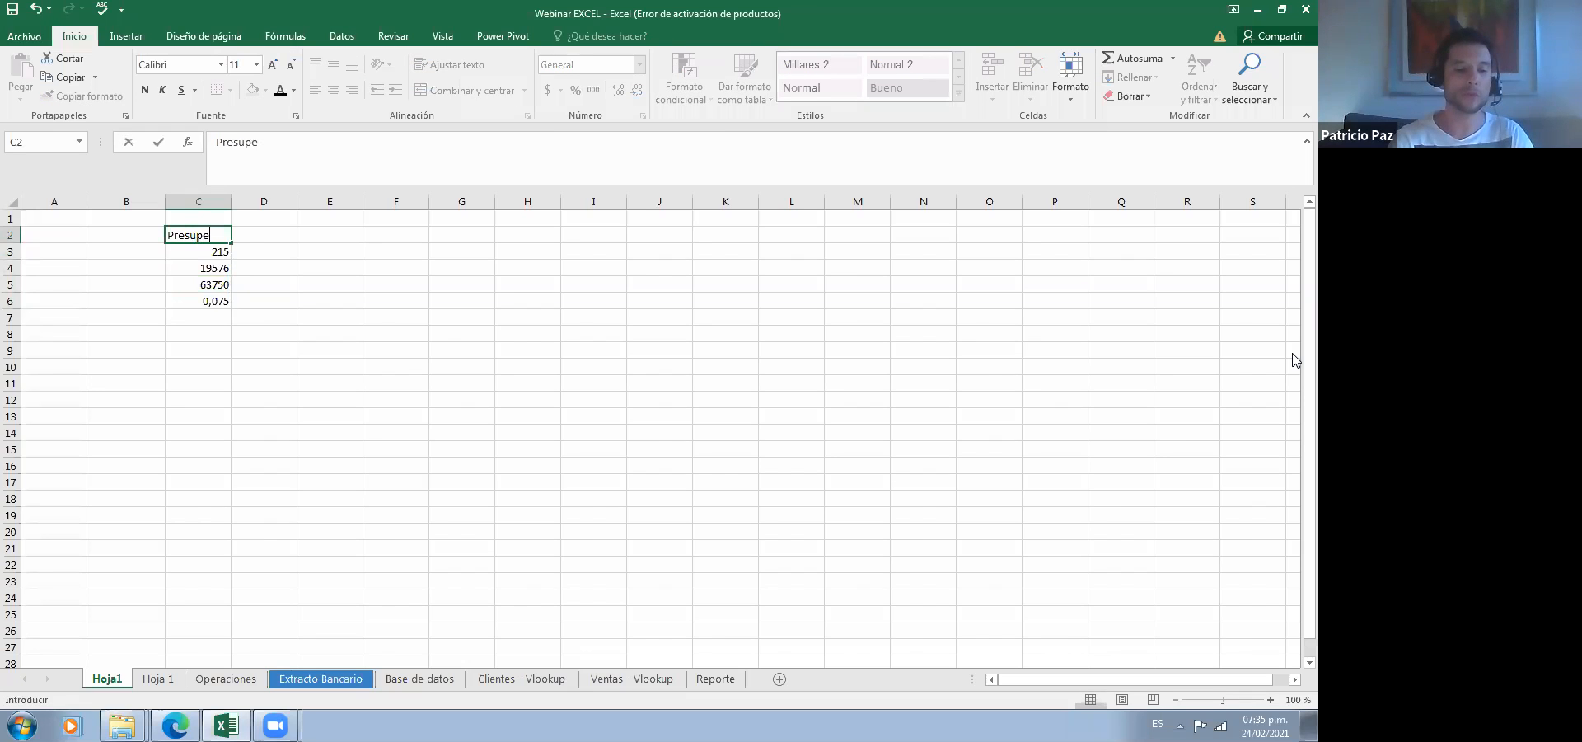
{"action": "key", "text": "BackSpace"}
{"action": "type", "text": "us"}
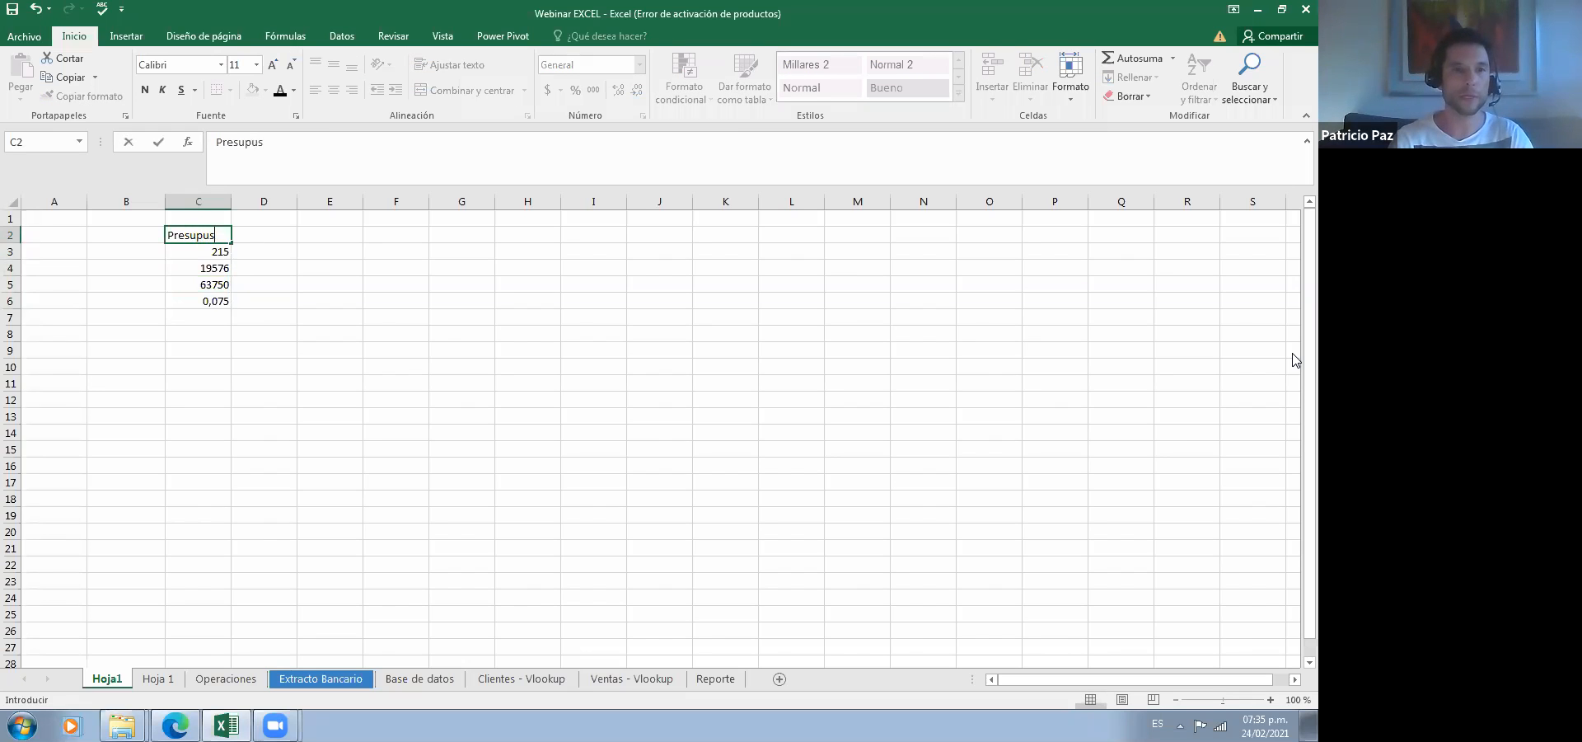
{"action": "key", "text": "BackSpace"}
{"action": "type", "text": "esto"}
{"action": "key", "text": "Return"}
{"action": "key", "text": "Up"}
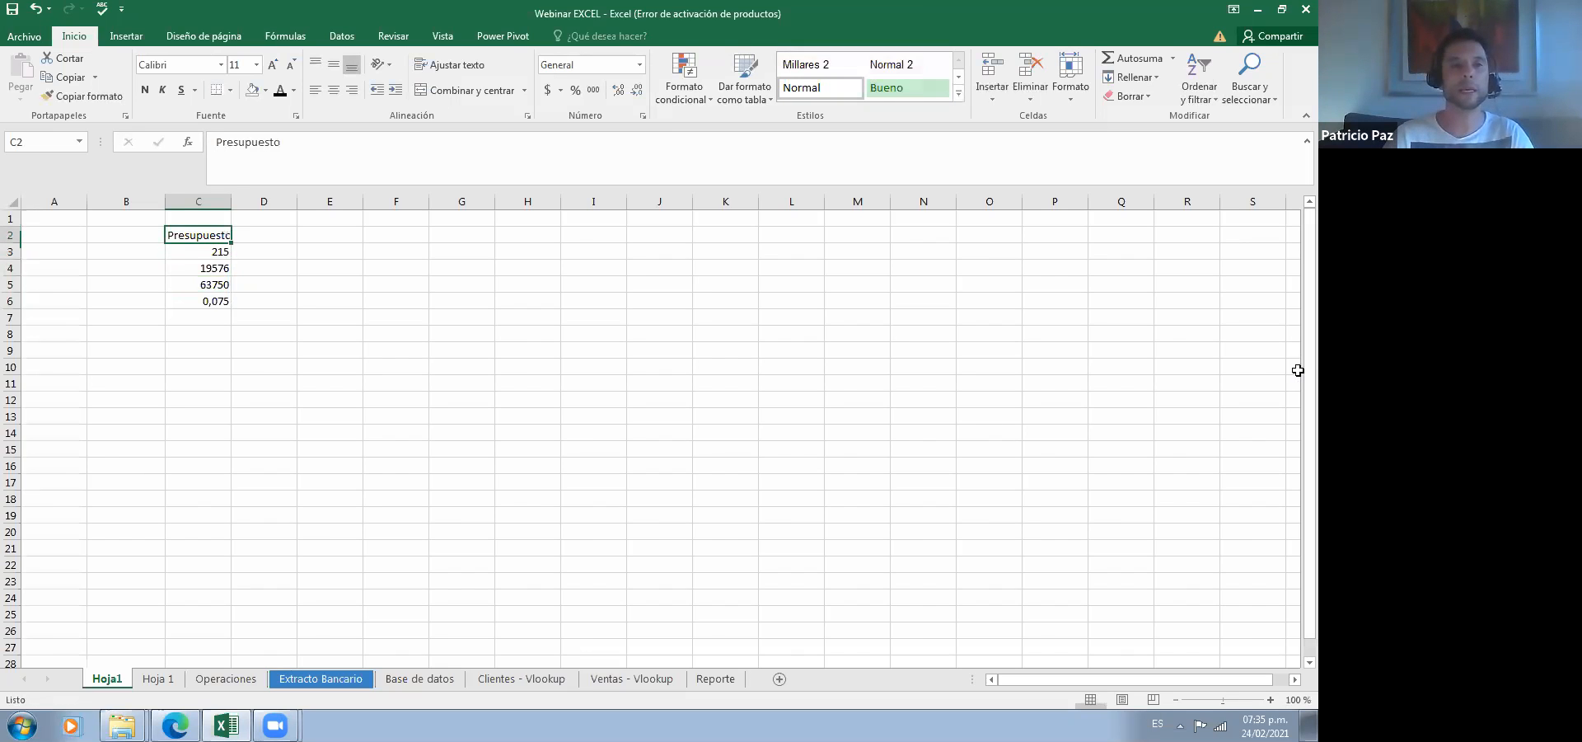
Step: Autofit the width of column C and inspect the formula in C6 without changing it
{"action": "double_click", "coordinate": [232, 202]}
{"action": "double_click", "coordinate": [214, 302]}
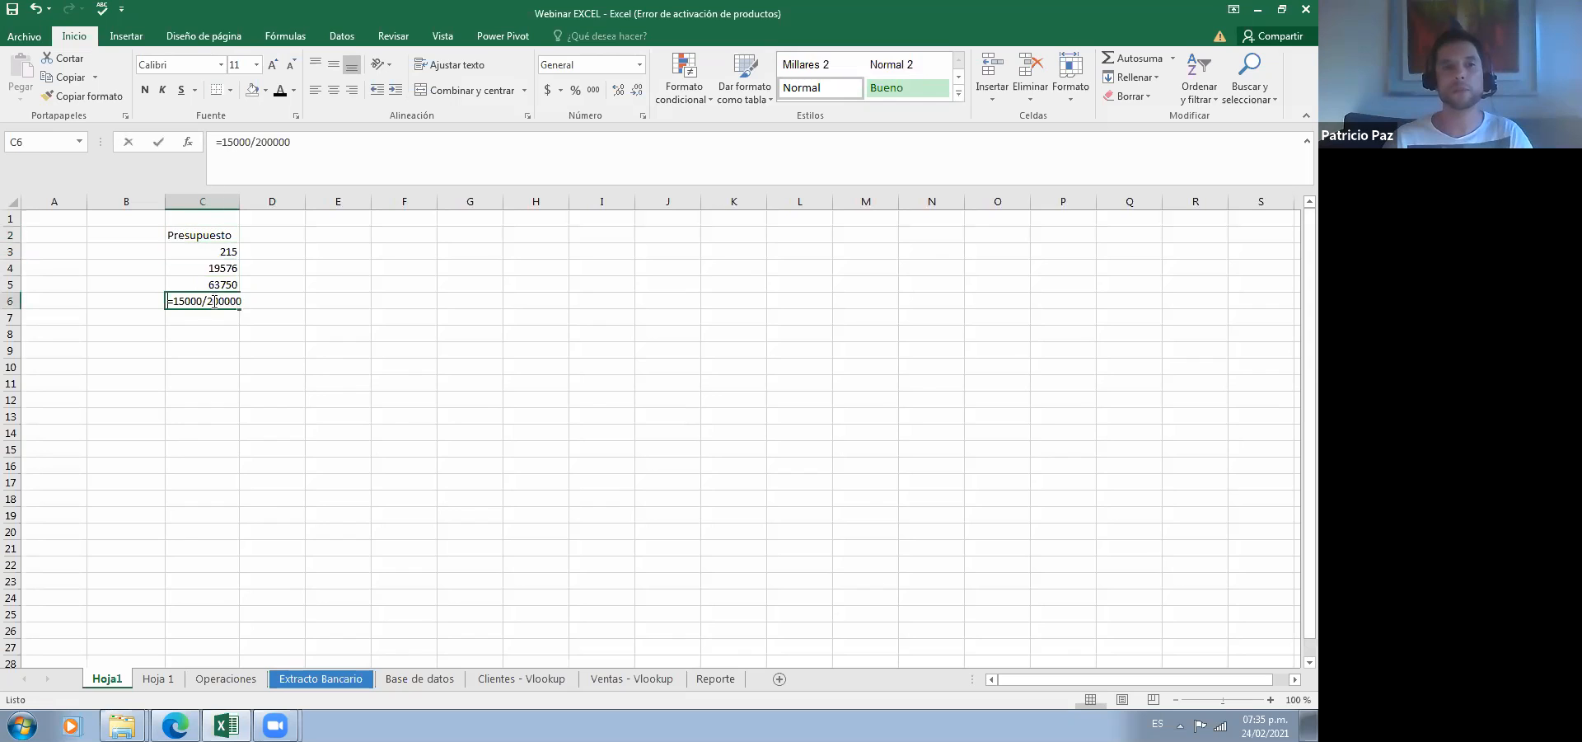
{"action": "left_click", "coordinate": [201, 316]}
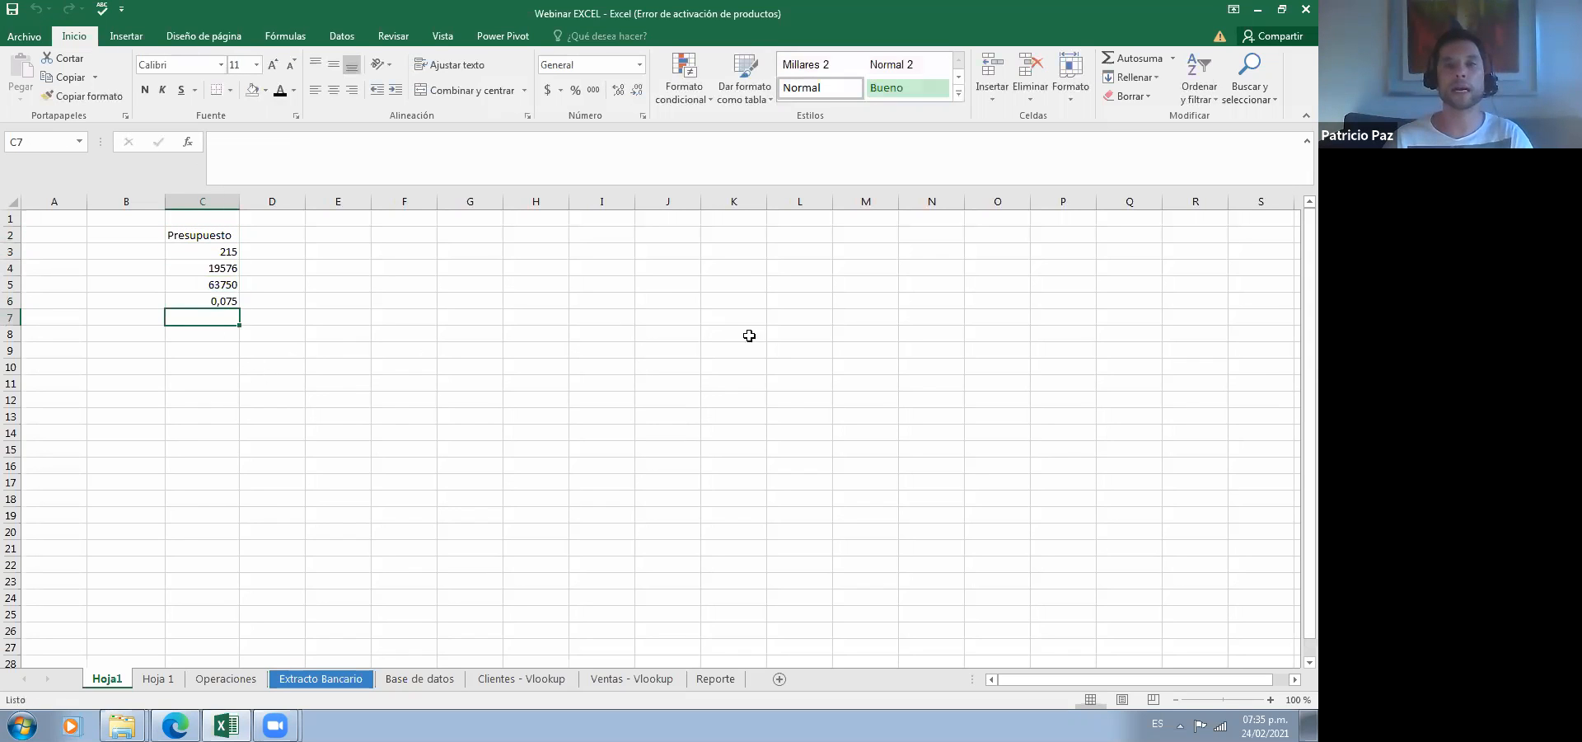
Step: Total the range C3:C6 in cell C7 using AutoSum with the formula =SUMA(C3:C6)
{"action": "left_click", "coordinate": [1134, 59]}
{"action": "left_click", "coordinate": [1134, 59]}
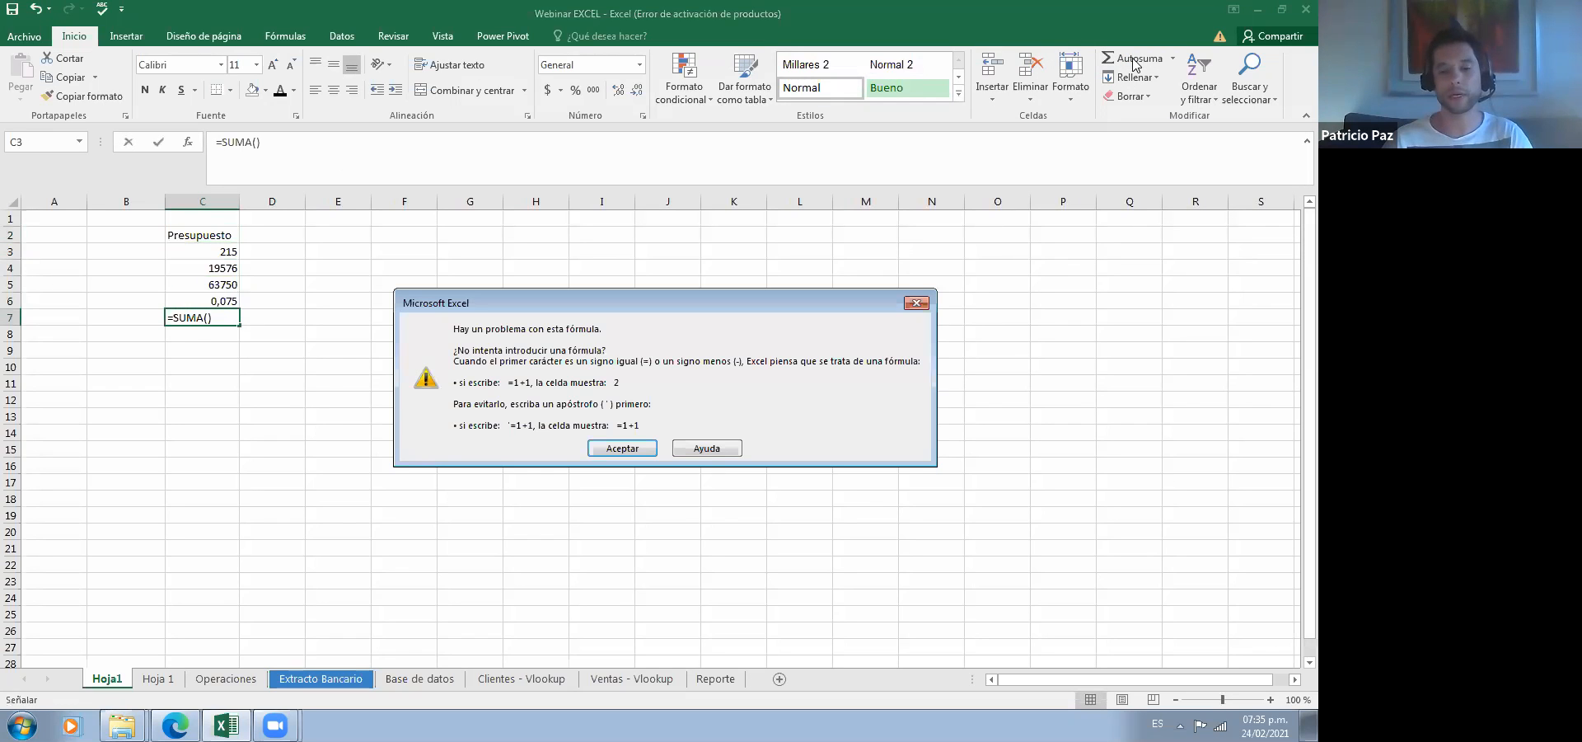
{"action": "key", "text": "Return"}
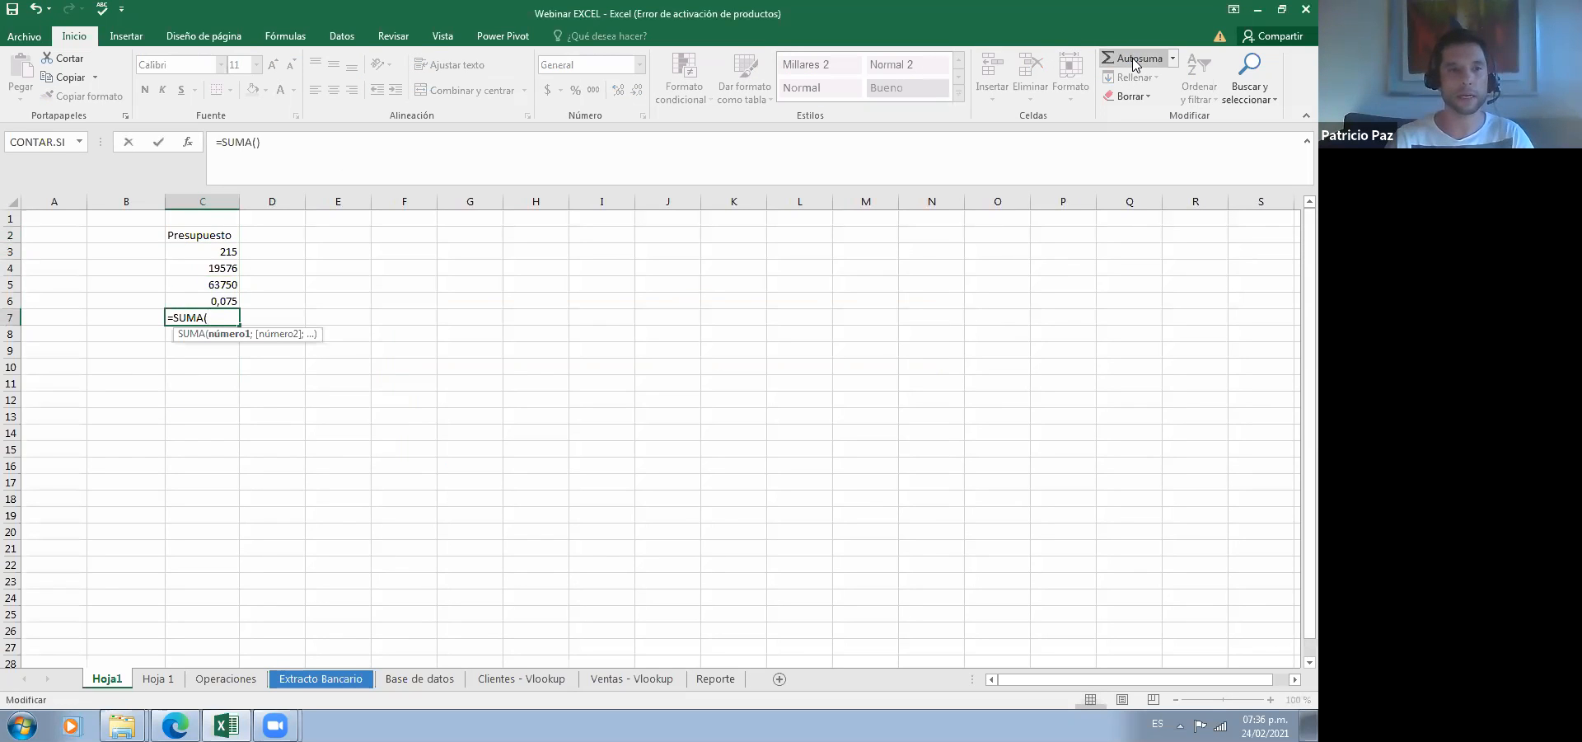
{"action": "left_click", "coordinate": [205, 255]}
{"action": "key", "text": "shift+Down"}
{"action": "key", "text": "shift+Down"}
{"action": "key", "text": "shift+Down"}
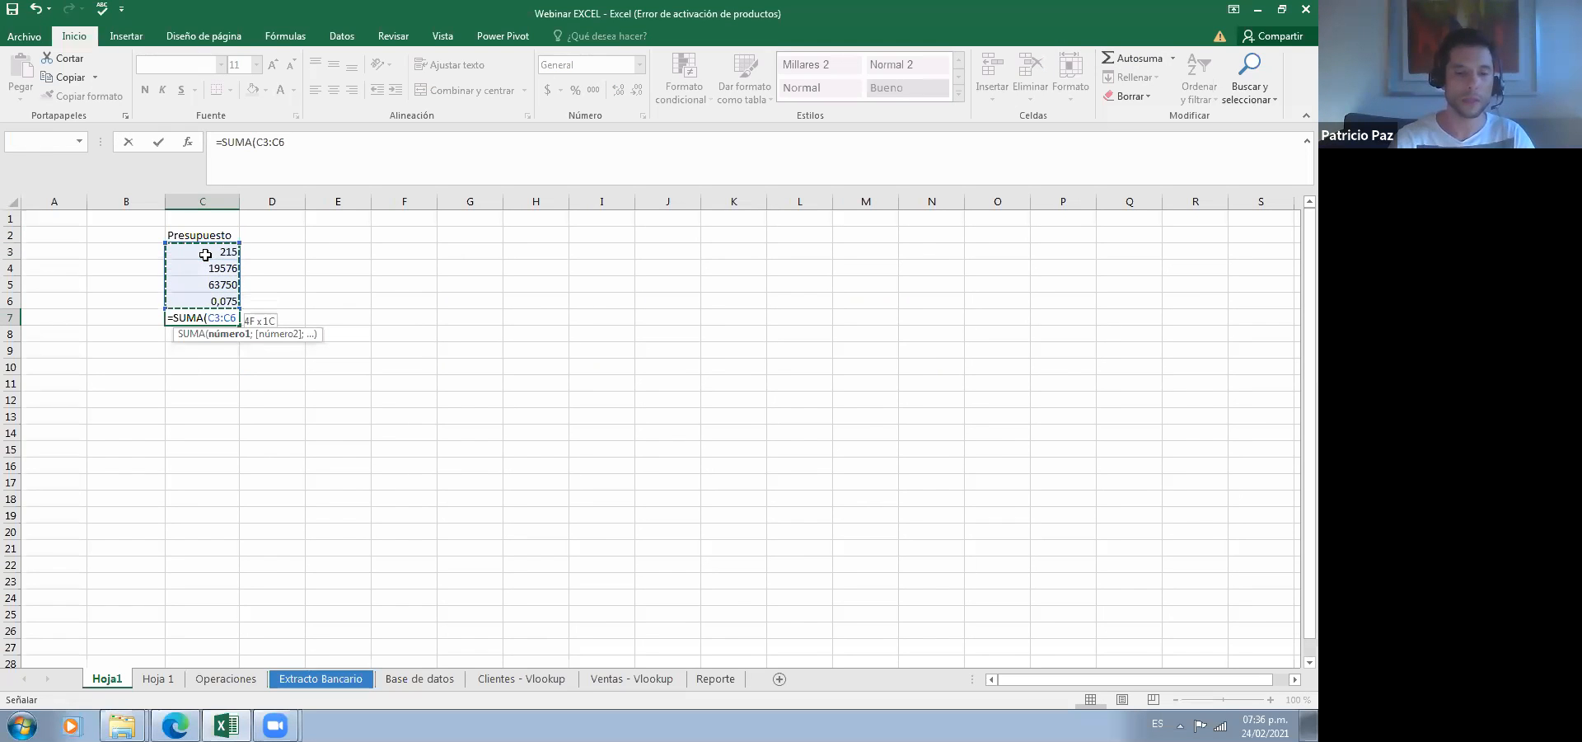
{"action": "type", "text": ")"}
{"action": "key", "text": "Return"}
{"action": "key", "text": "Up"}
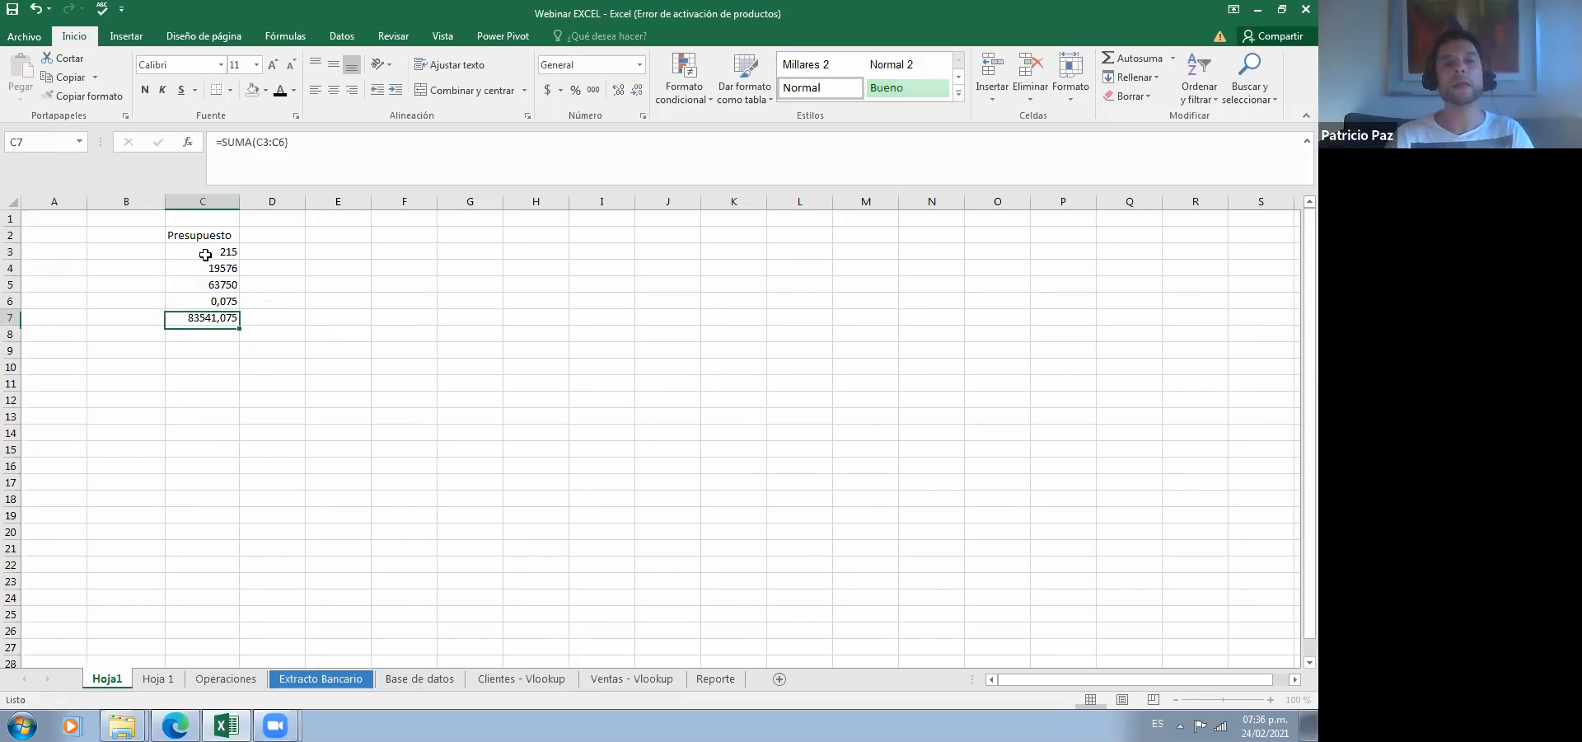
Step: Move up and down column C between the total and the heading to review the cell contents
{"action": "key", "text": "Up"}
{"action": "key", "text": "Up"}
{"action": "key", "text": "Up"}
{"action": "key", "text": "Up"}
{"action": "key", "text": "Up"}
{"action": "key", "text": "Down"}
{"action": "key", "text": "Down"}
{"action": "key", "text": "ctrl+Down"}
{"action": "key", "text": "ctrl+Up"}
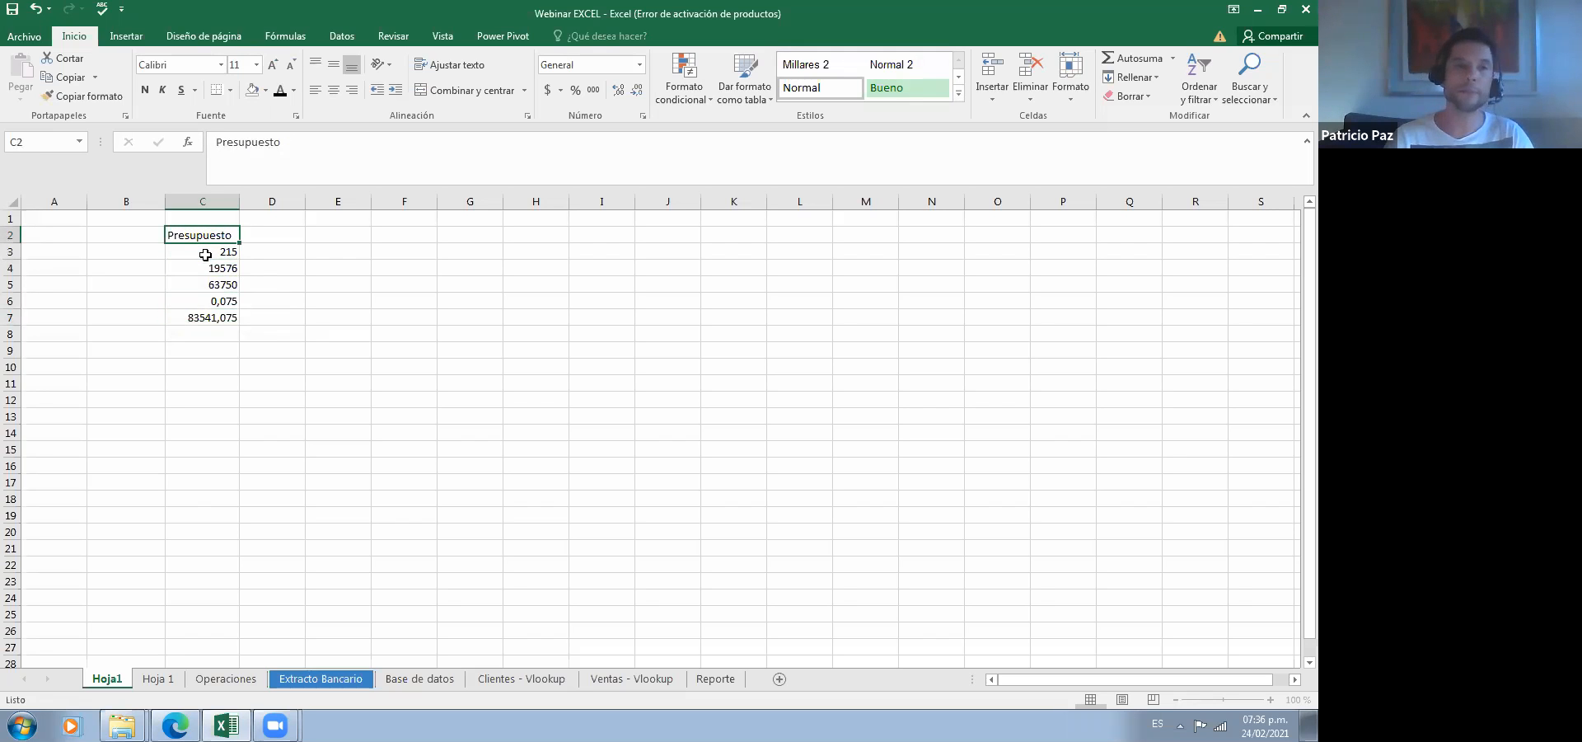
Step: Widen column C slightly and enter the text Plan 310 in cell C10
{"action": "left_click_drag", "start_coordinate": [239, 201], "coordinate": [283, 203]}
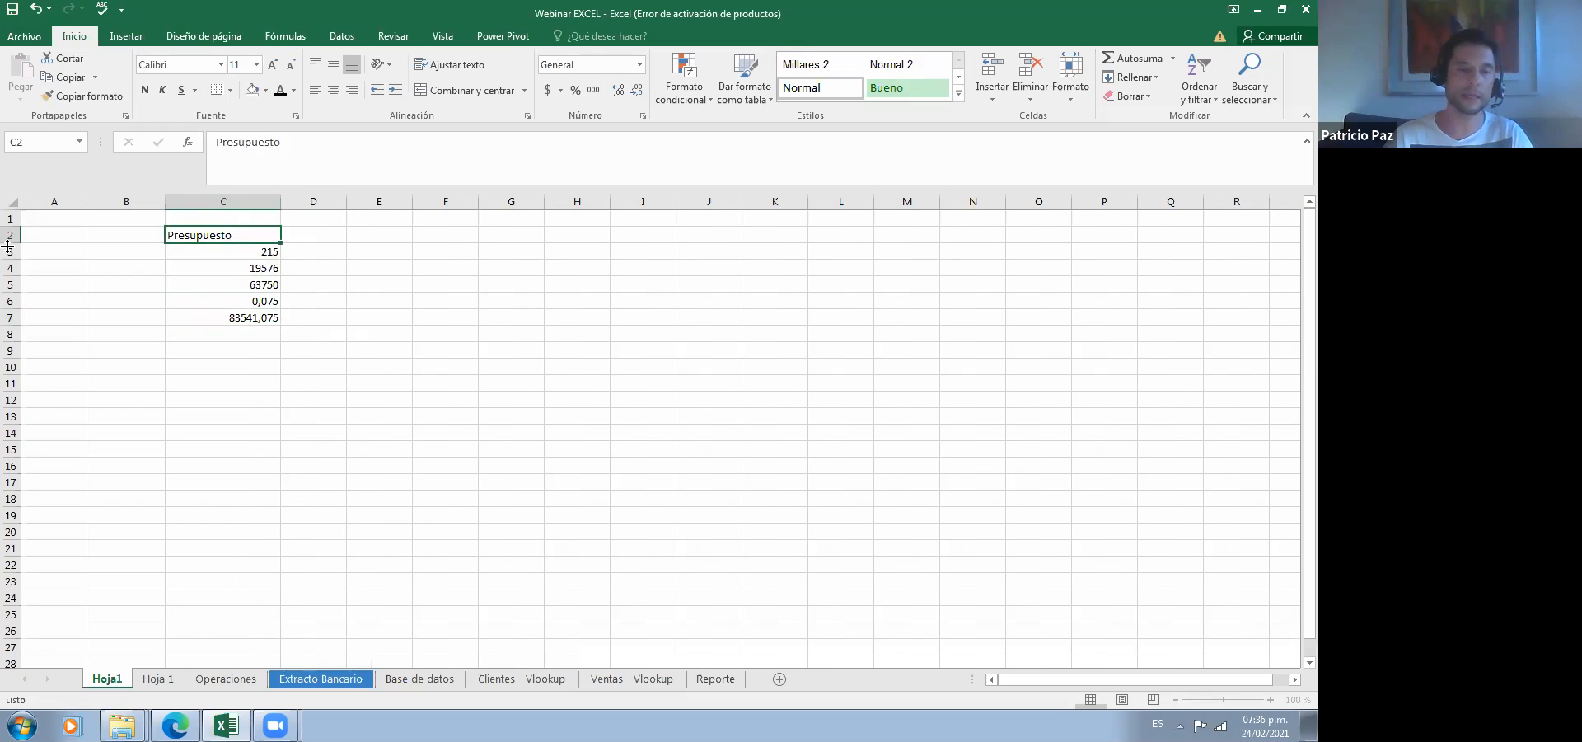
{"action": "key", "text": "Down"}
{"action": "key", "text": "Down"}
{"action": "key", "text": "Down"}
{"action": "key", "text": "Down"}
{"action": "key", "text": "Down"}
{"action": "key", "text": "Down"}
{"action": "key", "text": "Down"}
{"action": "key", "text": "Down"}
{"action": "key", "text": "Down"}
{"action": "key", "text": "Up"}
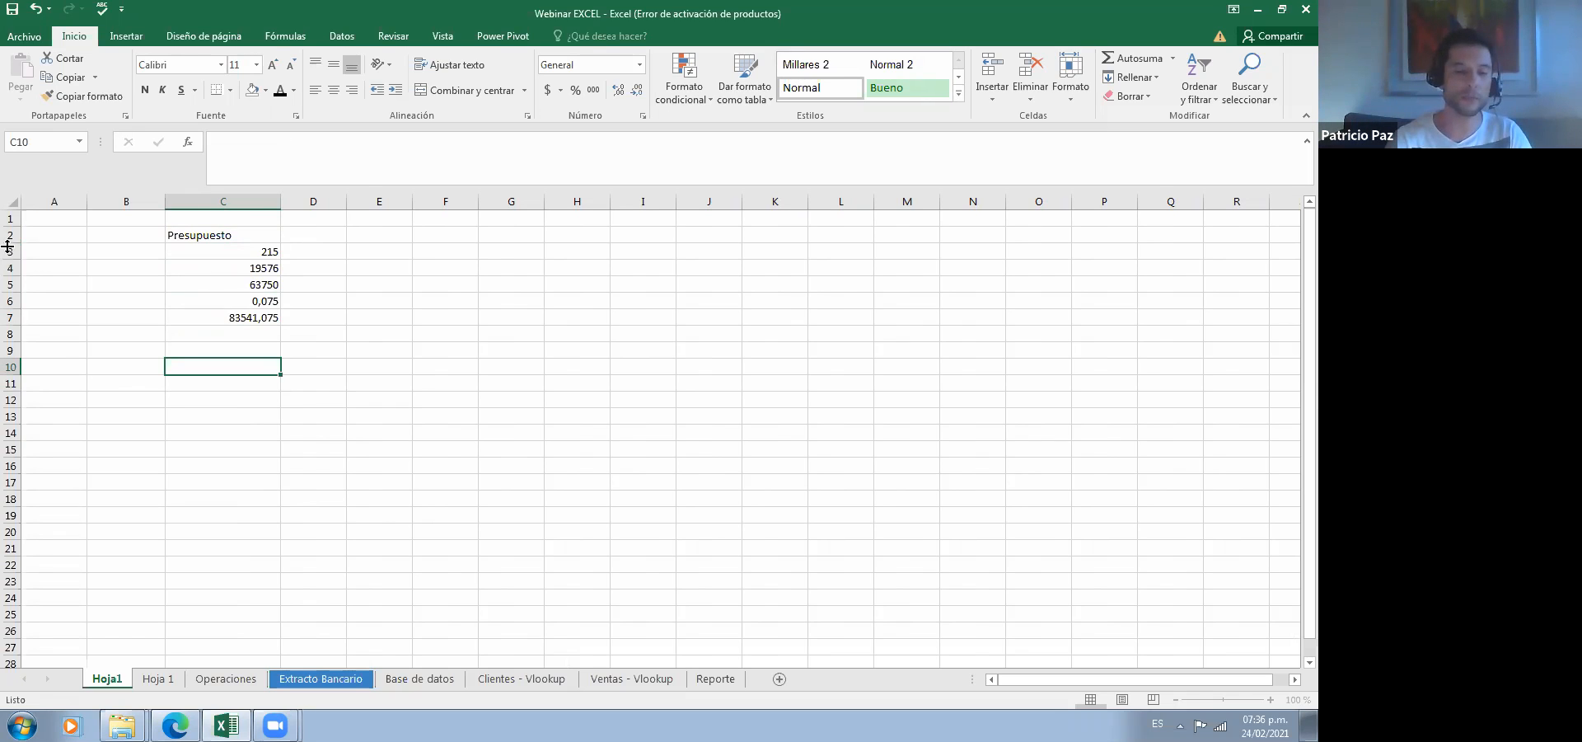
{"action": "type", "text": "Pla"}
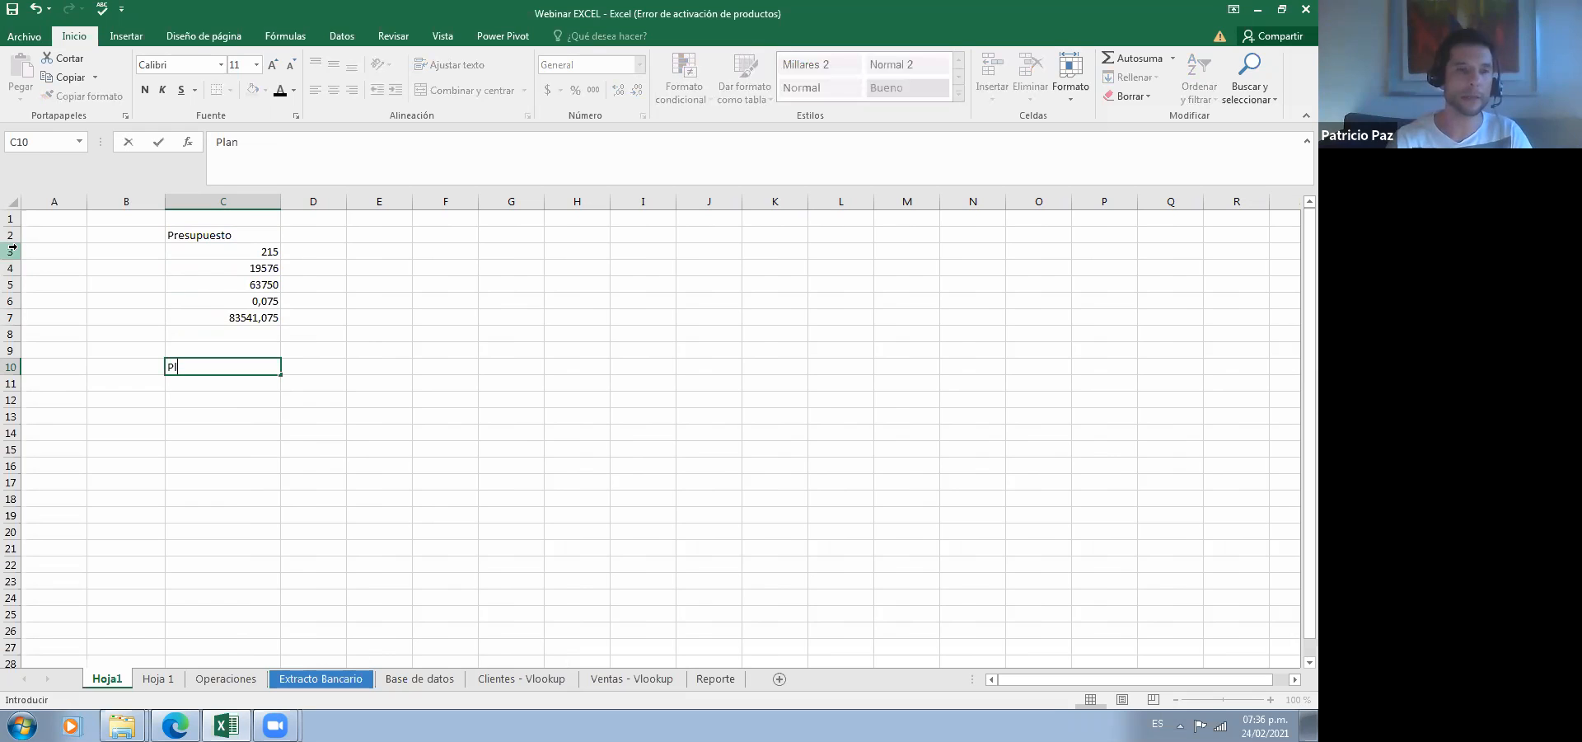
{"action": "type", "text": "n 310"}
{"action": "key", "text": "Return"}
{"action": "key", "text": "Up"}
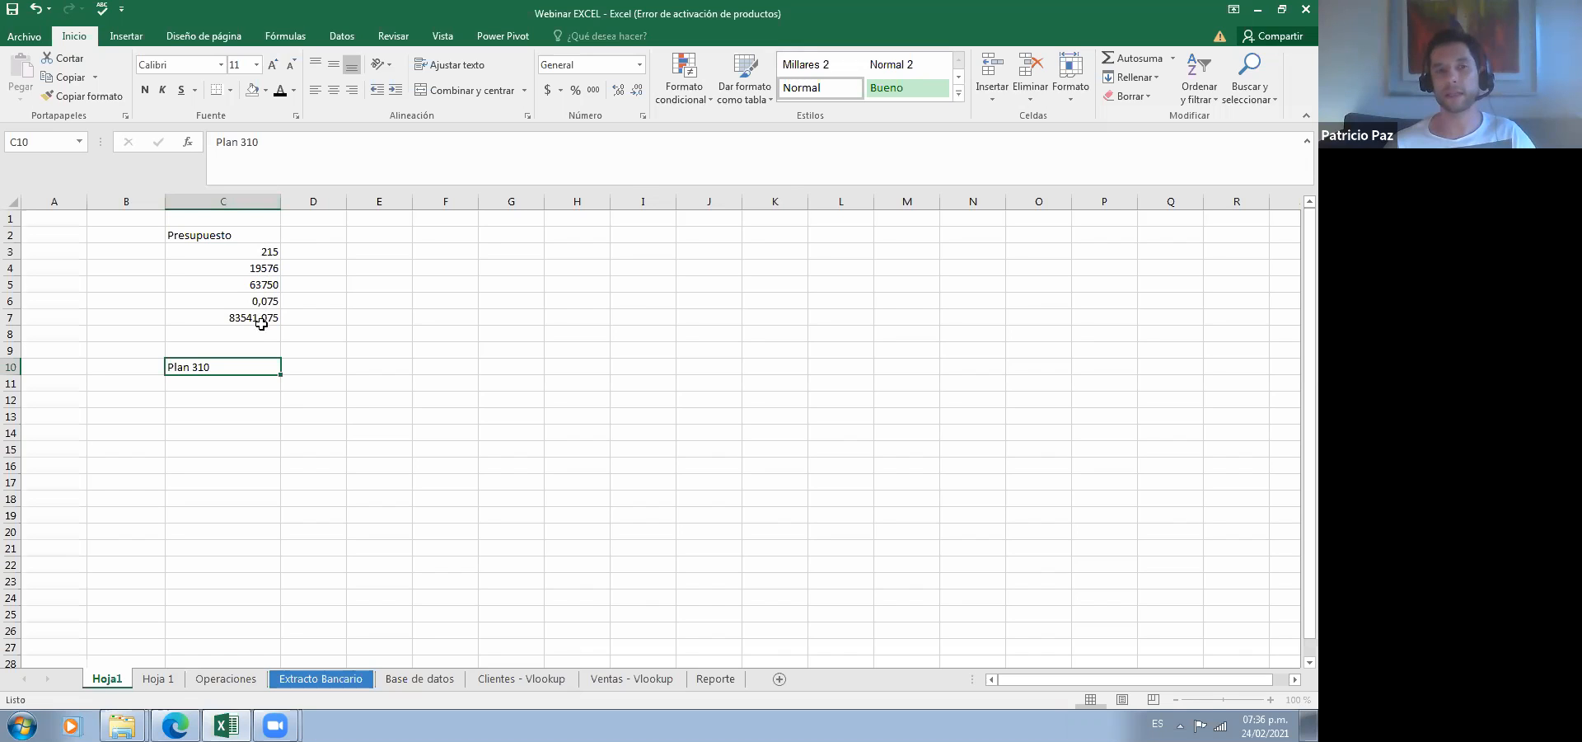
Step: Format the values in C3:C7 with the Número category and 2 decimal places
{"action": "left_click_drag", "start_coordinate": [256, 251], "coordinate": [257, 317]}
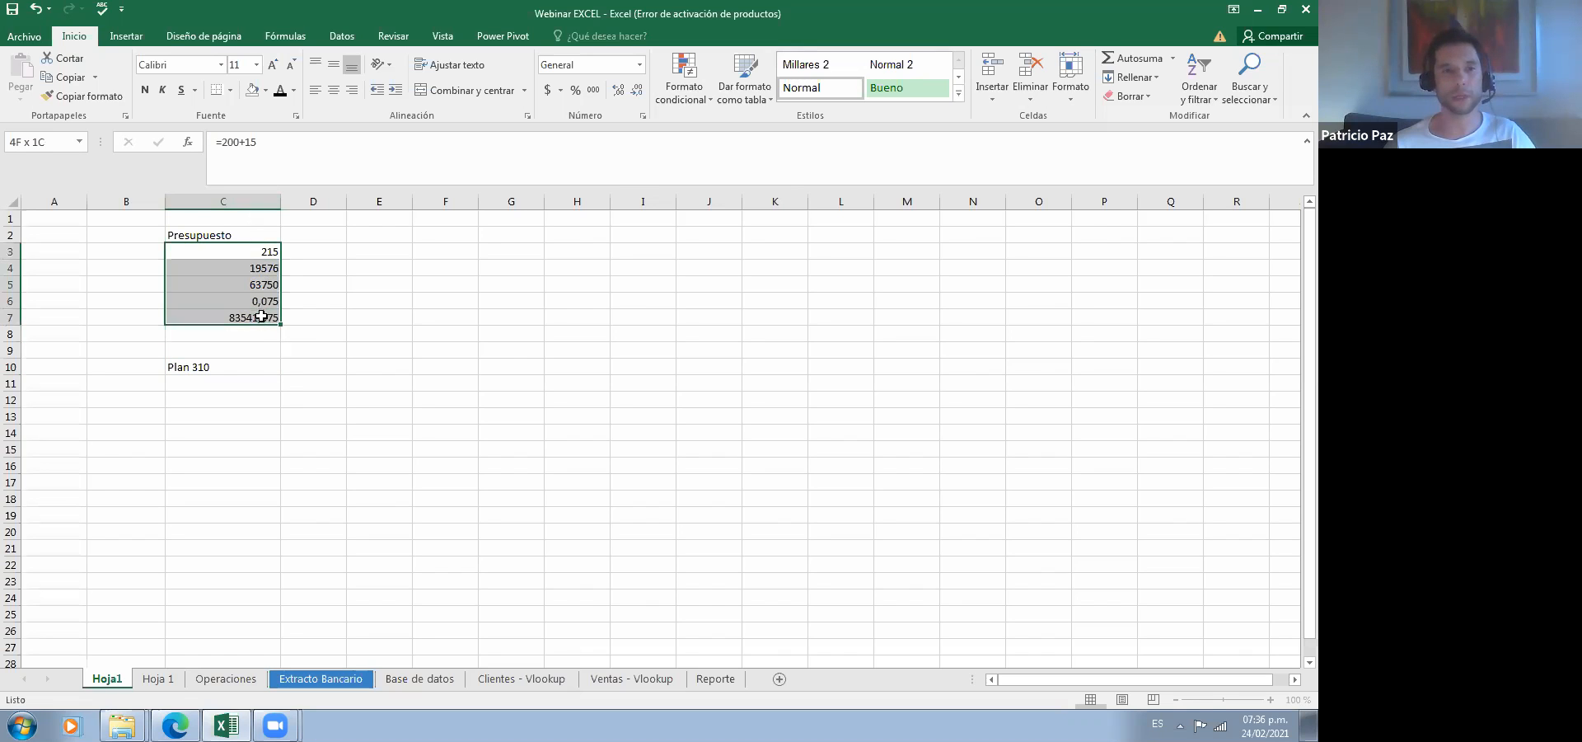
{"action": "left_click", "coordinate": [257, 318]}
{"action": "key", "text": "shift+Up"}
{"action": "key", "text": "shift+Up"}
{"action": "key", "text": "shift+Up"}
{"action": "key", "text": "shift+Up"}
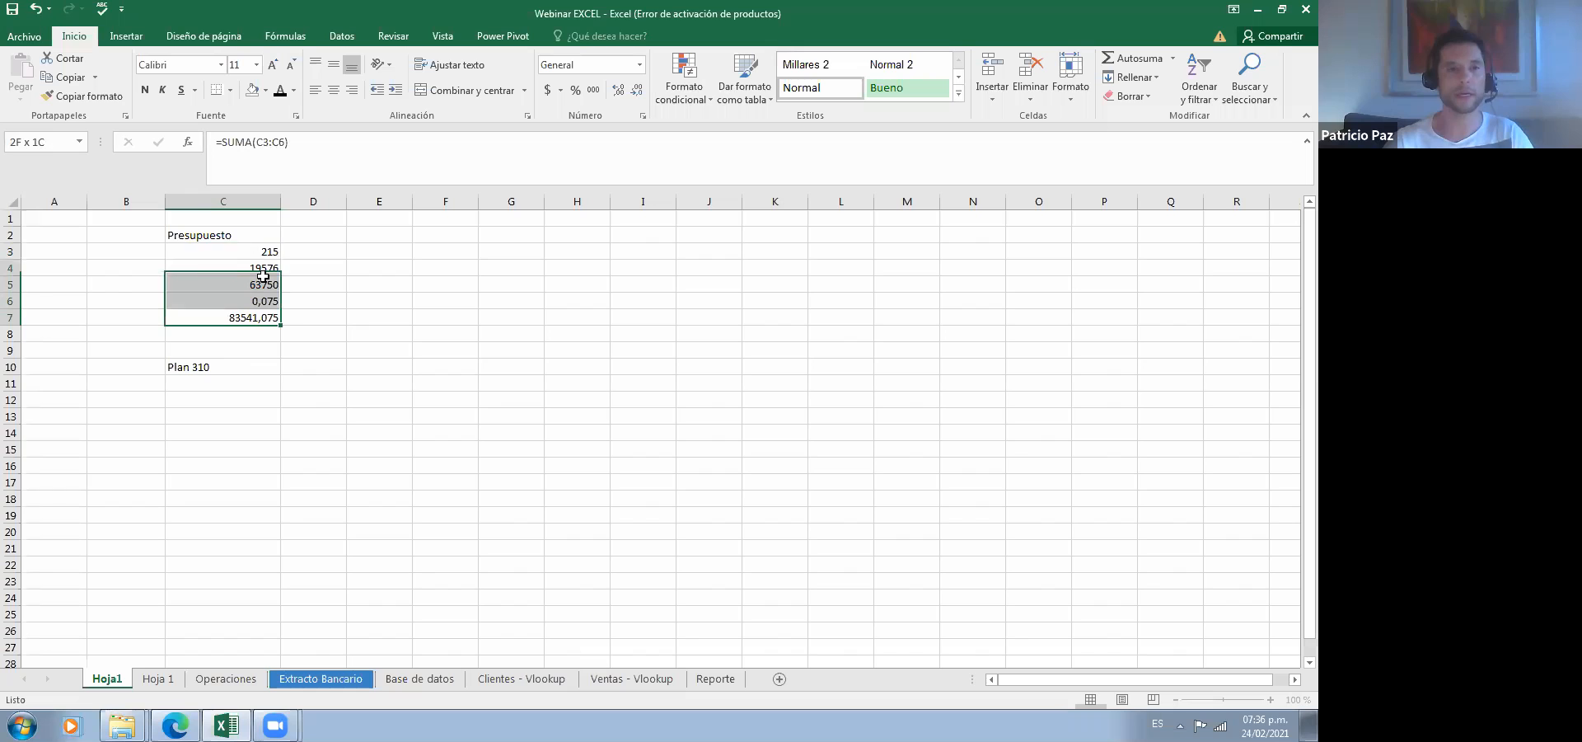
{"action": "right_click", "coordinate": [263, 275]}
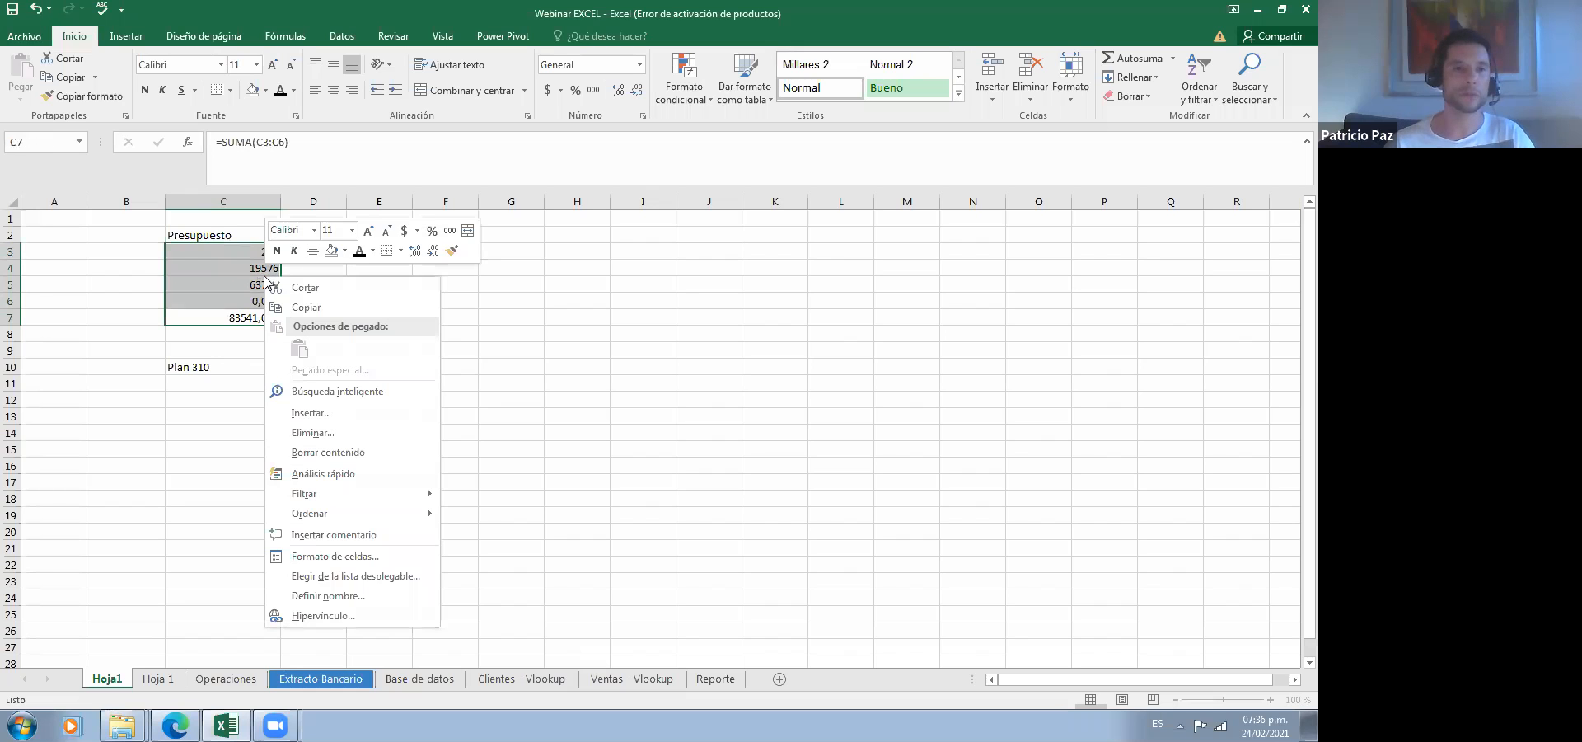
{"action": "left_click", "coordinate": [333, 554]}
{"action": "left_click", "coordinate": [175, 412]}
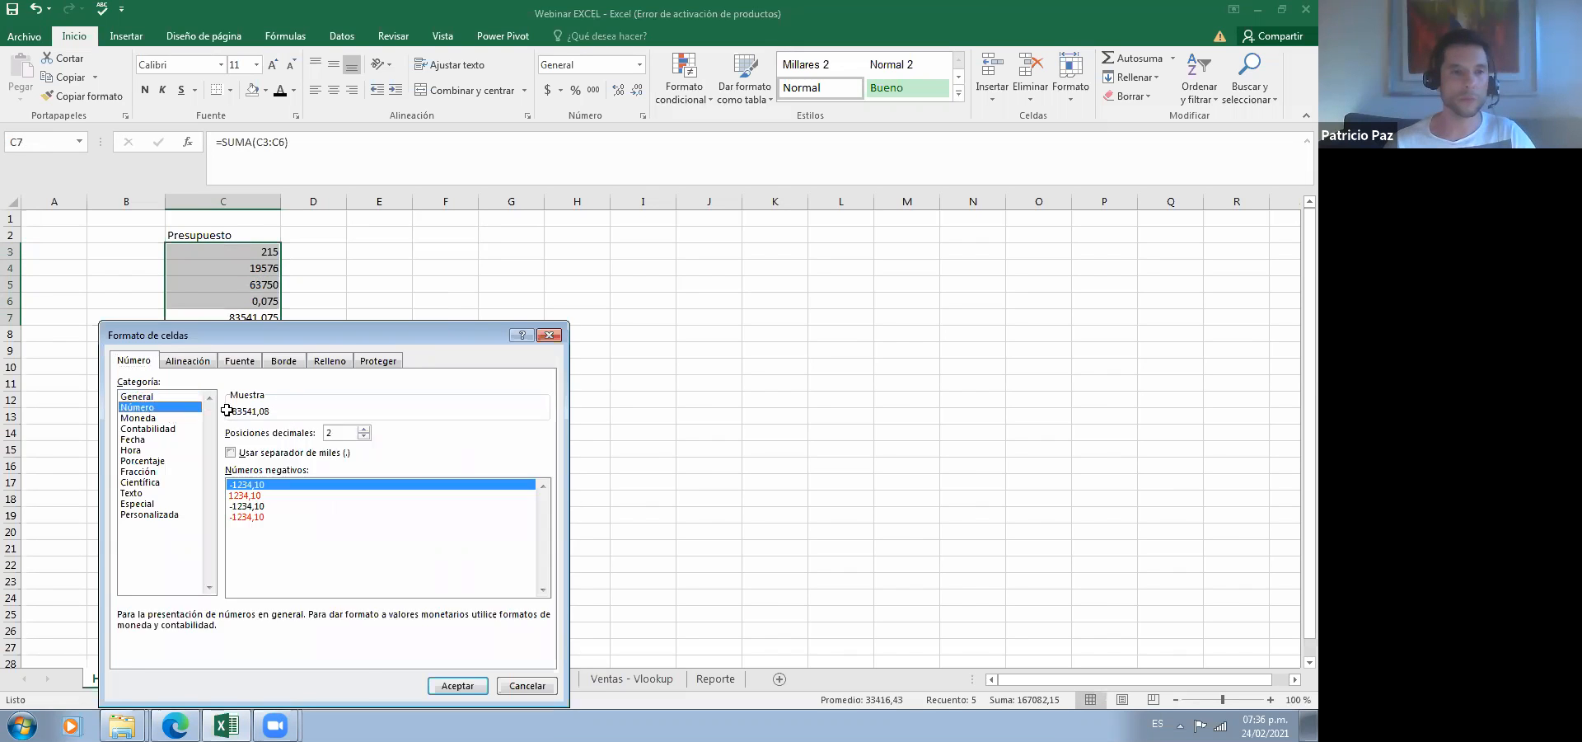
{"action": "key", "text": "Return"}
Step: Add the thousands separator to the number format of C3:C7 and set 0 decimal places
{"action": "right_click", "coordinate": [238, 303]}
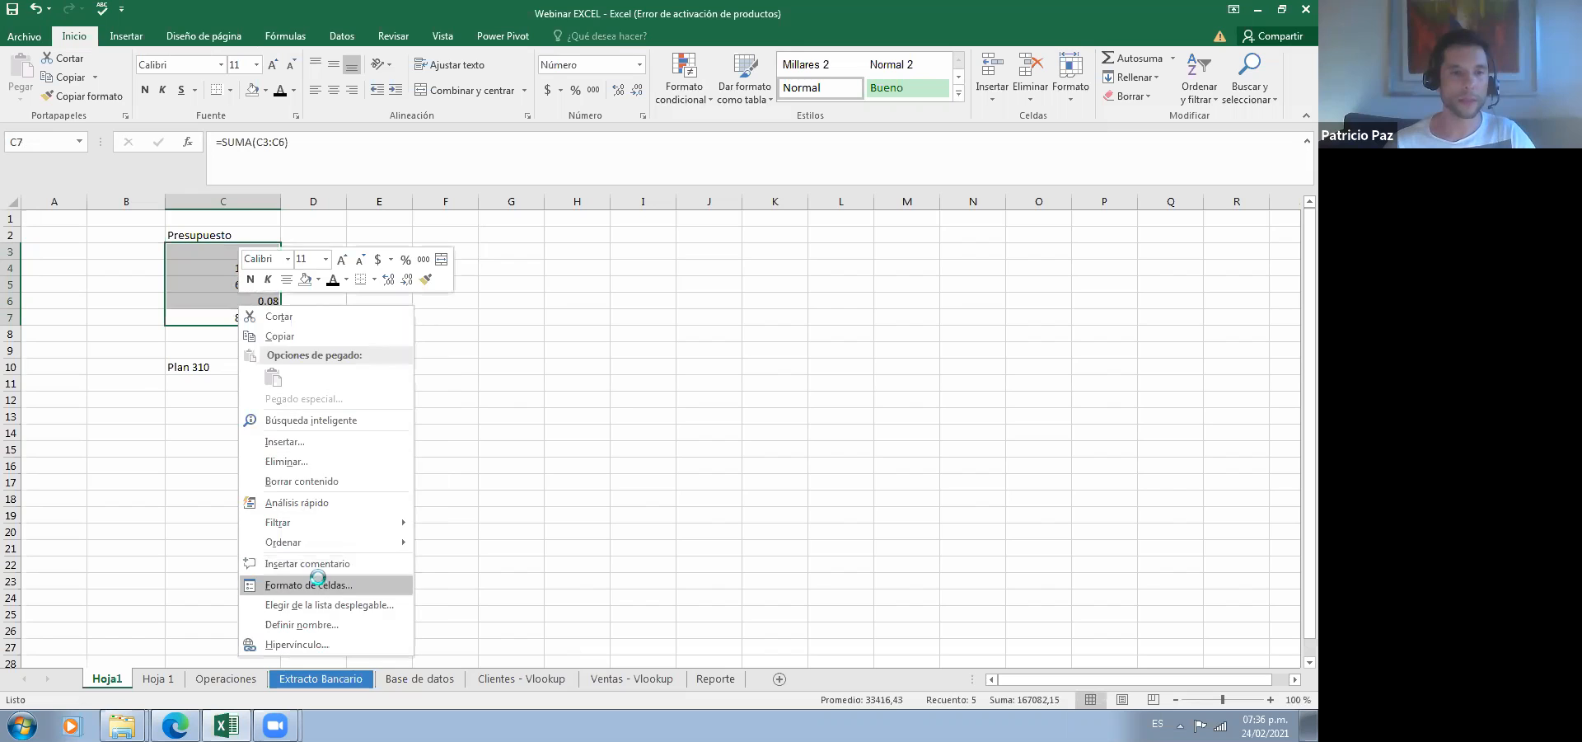
{"action": "left_click", "coordinate": [319, 577]}
{"action": "left_click", "coordinate": [237, 453]}
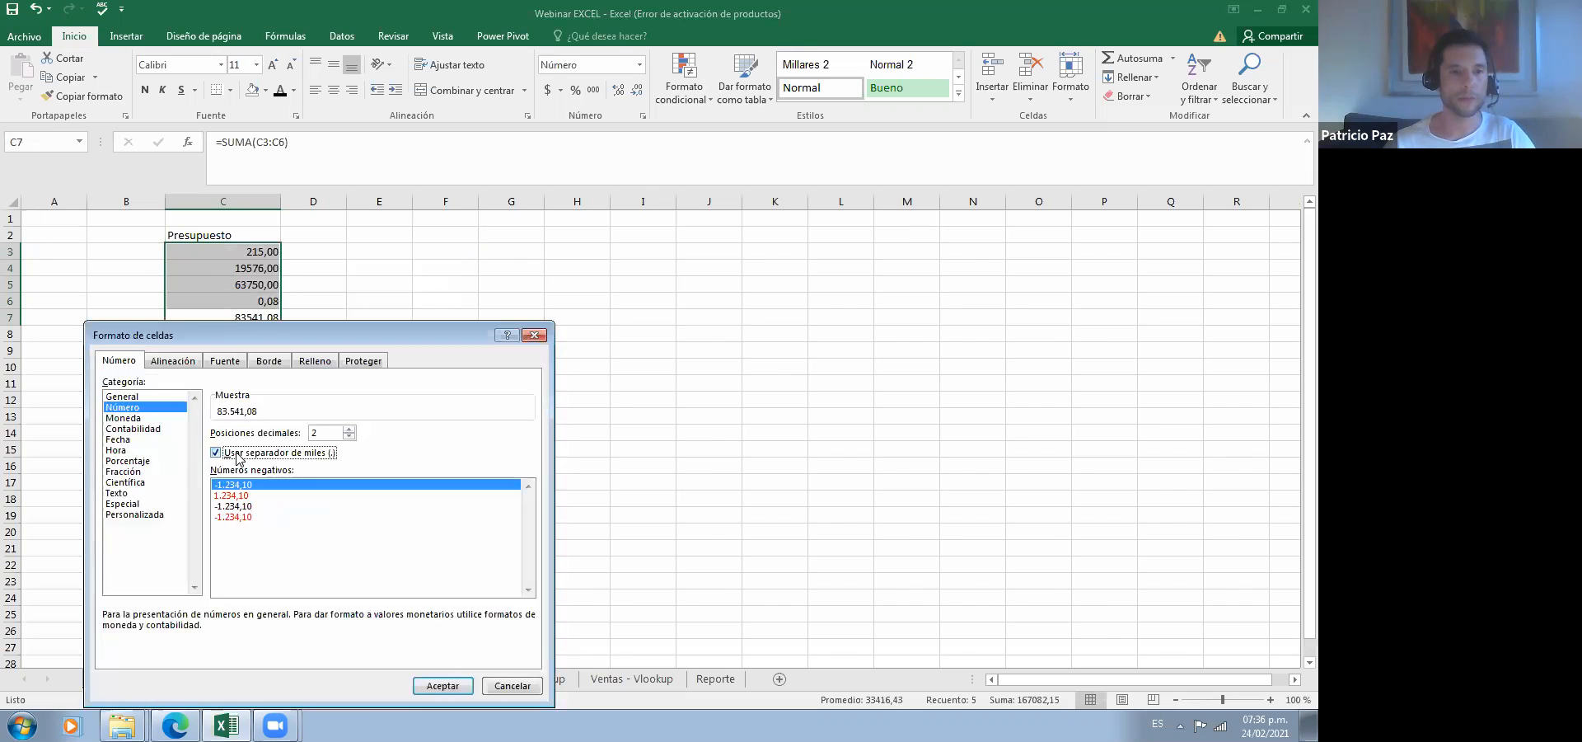
{"action": "left_click", "coordinate": [350, 436]}
{"action": "left_click", "coordinate": [350, 436]}
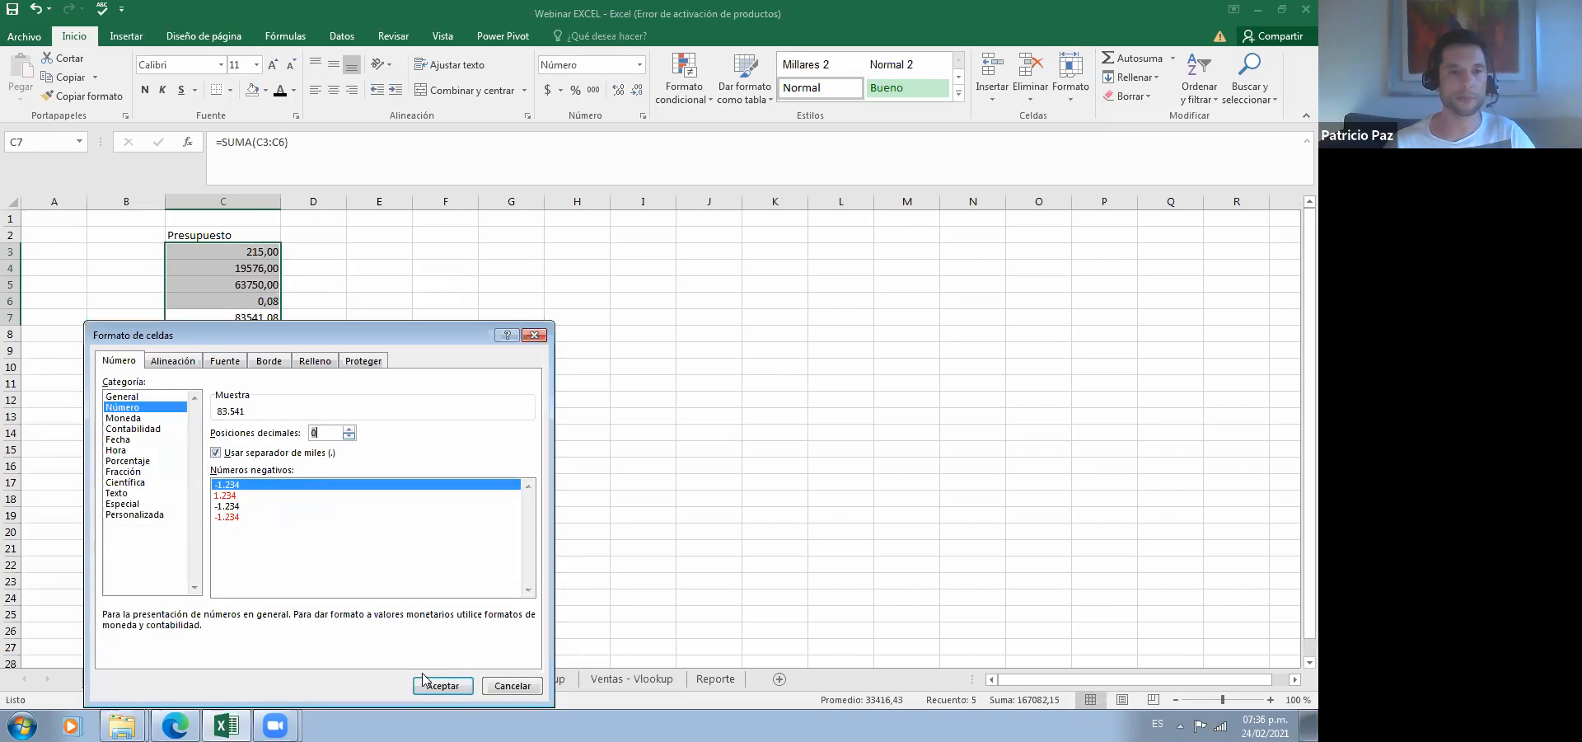
{"action": "left_click", "coordinate": [441, 685]}
Step: Step through cells C3 to C7 to compare the formatted values with their underlying formulas
{"action": "left_click", "coordinate": [324, 299]}
{"action": "key", "text": "Left"}
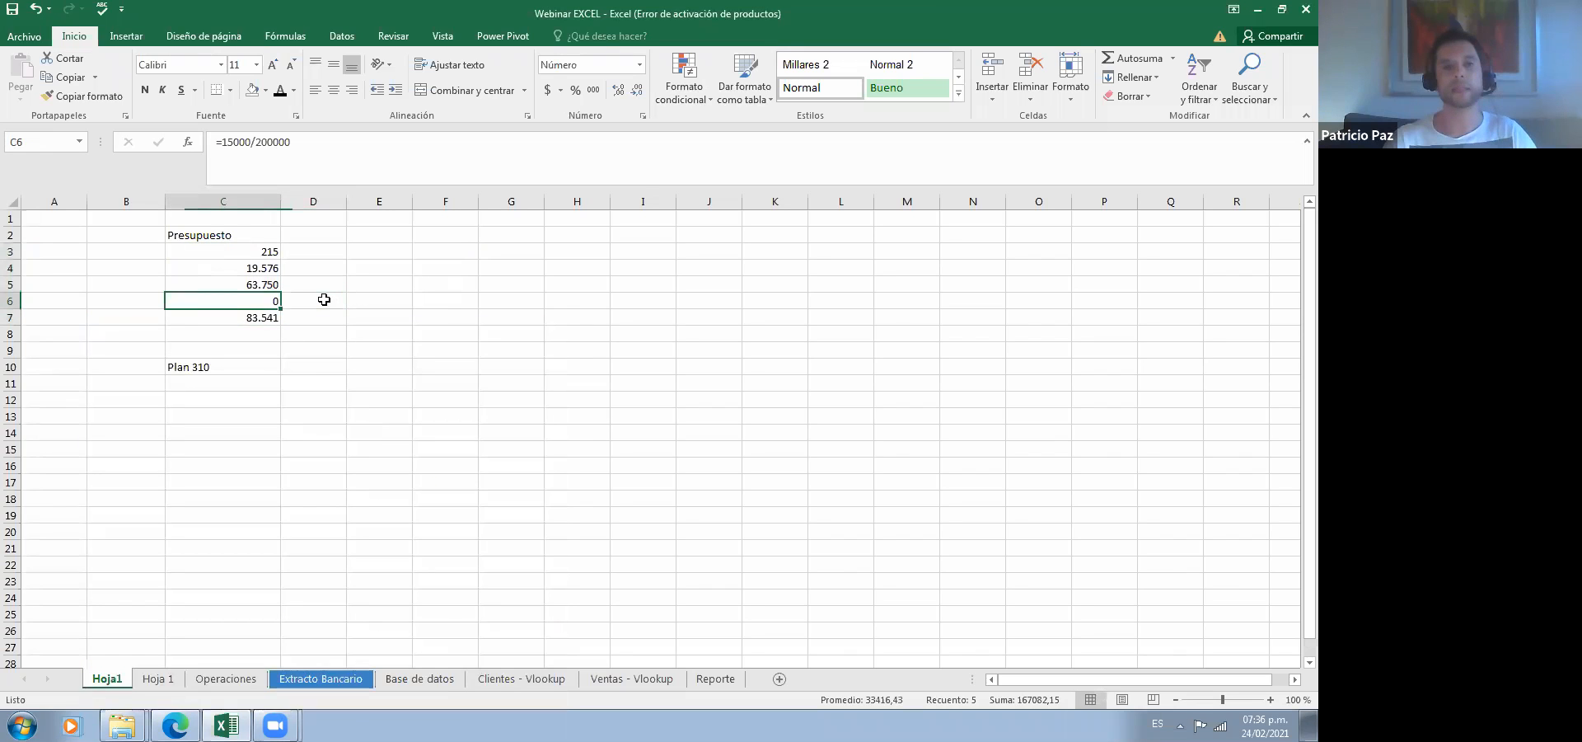
{"action": "key", "text": "Down"}
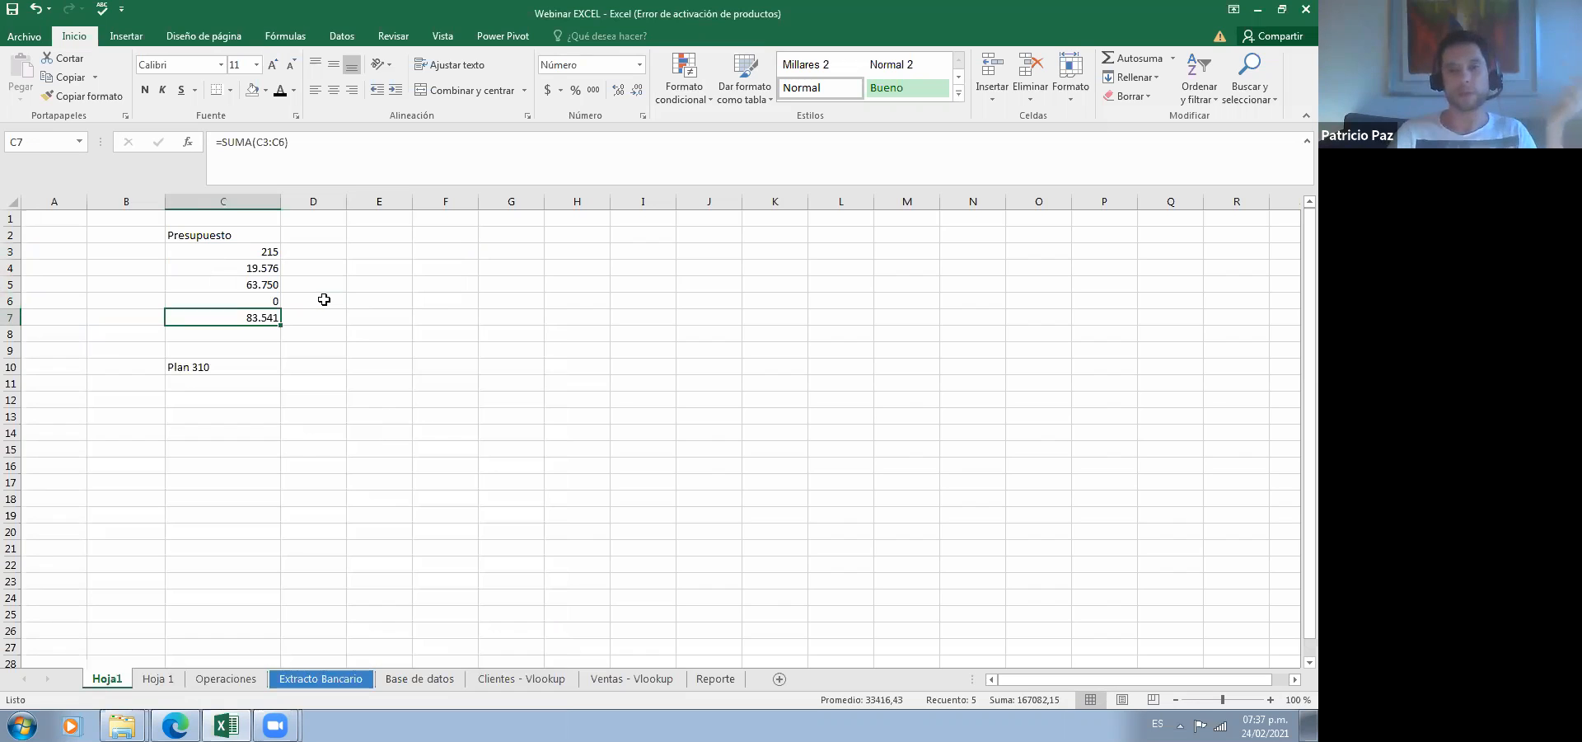
{"action": "key", "text": "Up"}
{"action": "key", "text": "Up"}
{"action": "key", "text": "Up"}
{"action": "key", "text": "Up"}
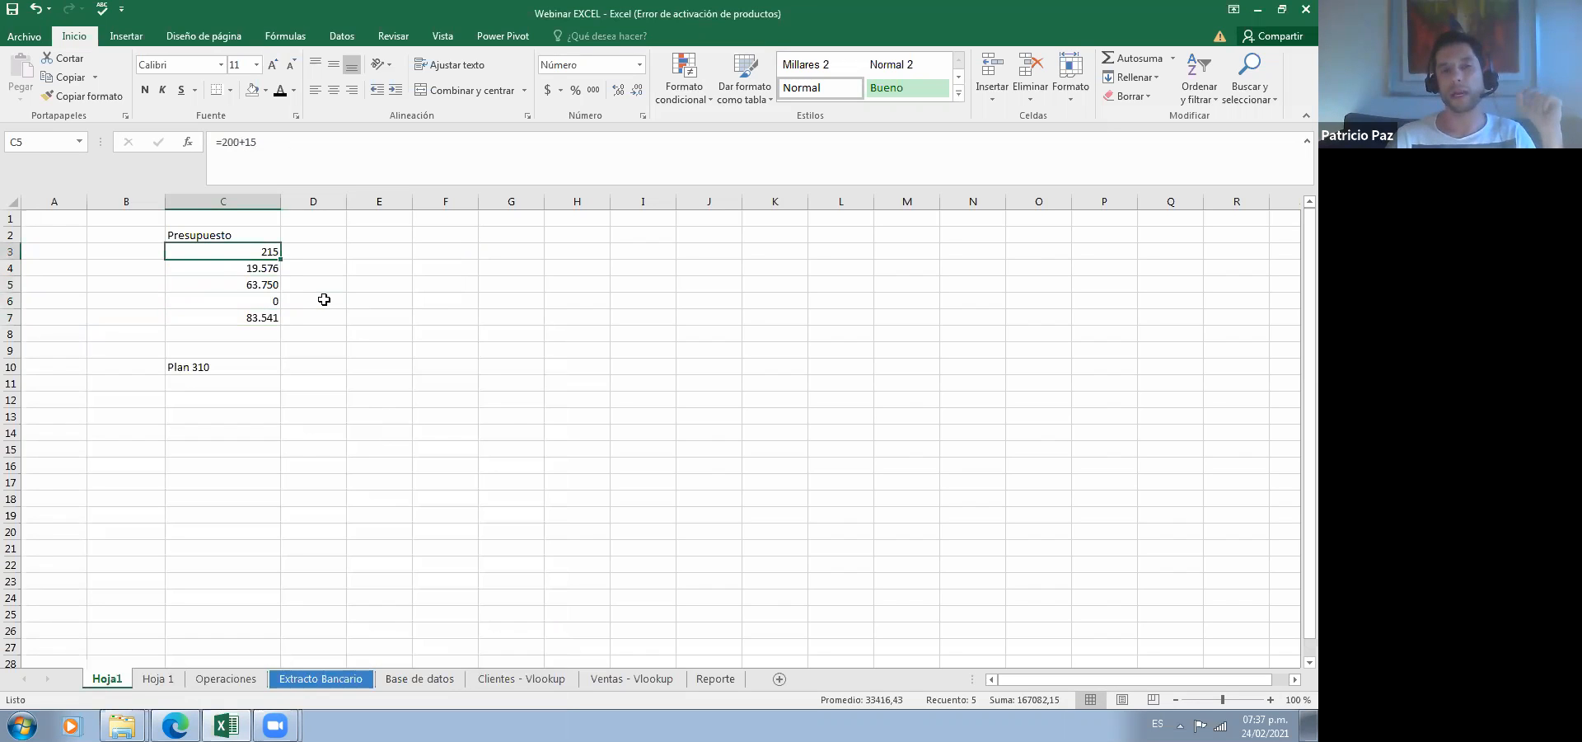
{"action": "key", "text": "Down"}
{"action": "key", "text": "Down"}
{"action": "key", "text": "Down"}
{"action": "key", "text": "Down"}
{"action": "key", "text": "Left"}
{"action": "key", "text": "Right"}
{"action": "key", "text": "Up"}
{"action": "key", "text": "Up"}
{"action": "key", "text": "Up"}
{"action": "key", "text": "Up"}
{"action": "key", "text": "Up"}
{"action": "key", "text": "Down"}
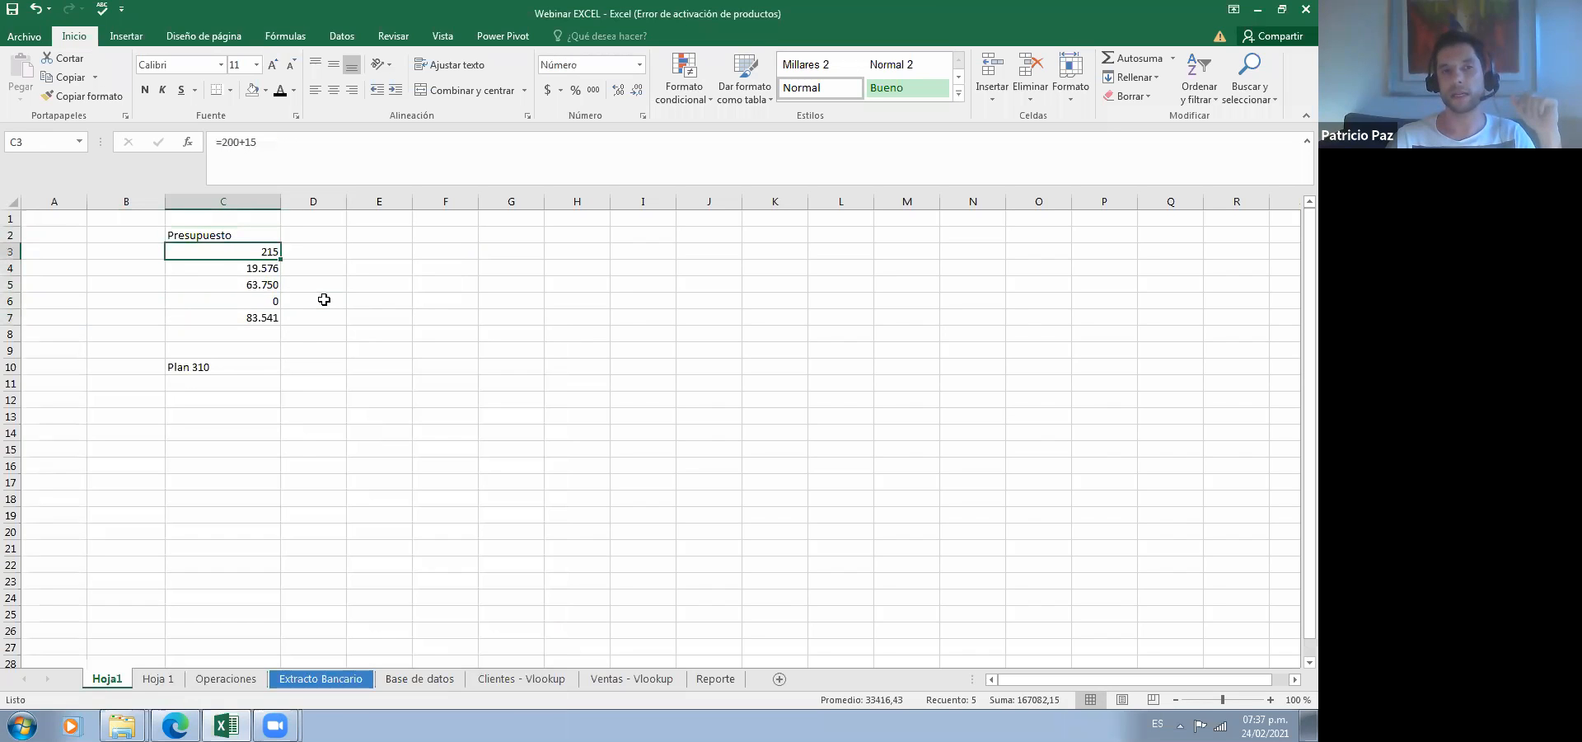
Step: Go down to the text in C10 and back up to the heading in C2 to compare text and number alignment
{"action": "key", "text": "Down"}
{"action": "key", "text": "Down"}
{"action": "key", "text": "Down"}
{"action": "key", "text": "Down"}
{"action": "key", "text": "Down"}
{"action": "key", "text": "Down"}
{"action": "key", "text": "Down"}
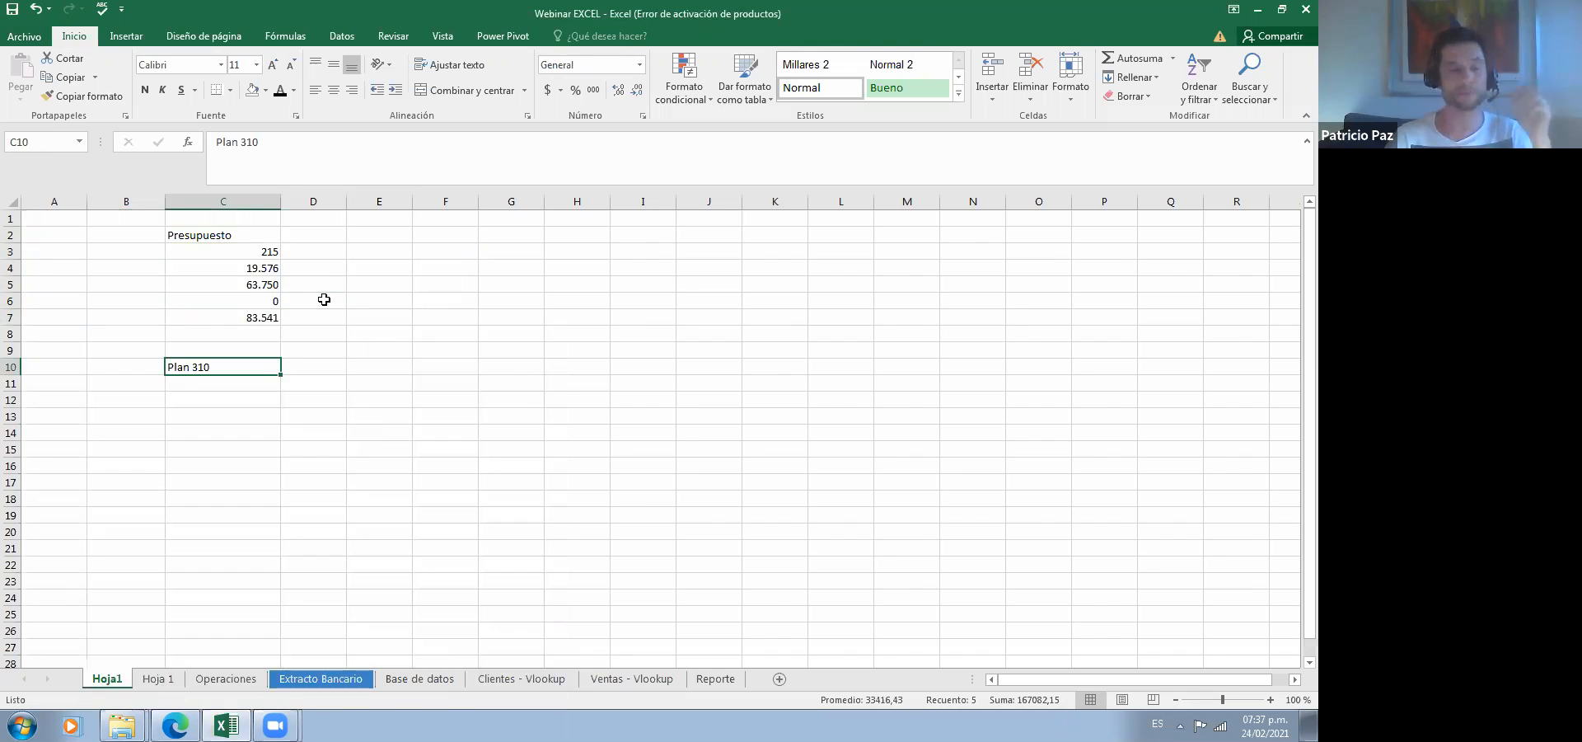
{"action": "key", "text": "Up"}
{"action": "key", "text": "Up"}
{"action": "key", "text": "Up"}
{"action": "key", "text": "Up"}
{"action": "key", "text": "Up"}
{"action": "key", "text": "Up"}
{"action": "key", "text": "Up"}
{"action": "key", "text": "Up"}
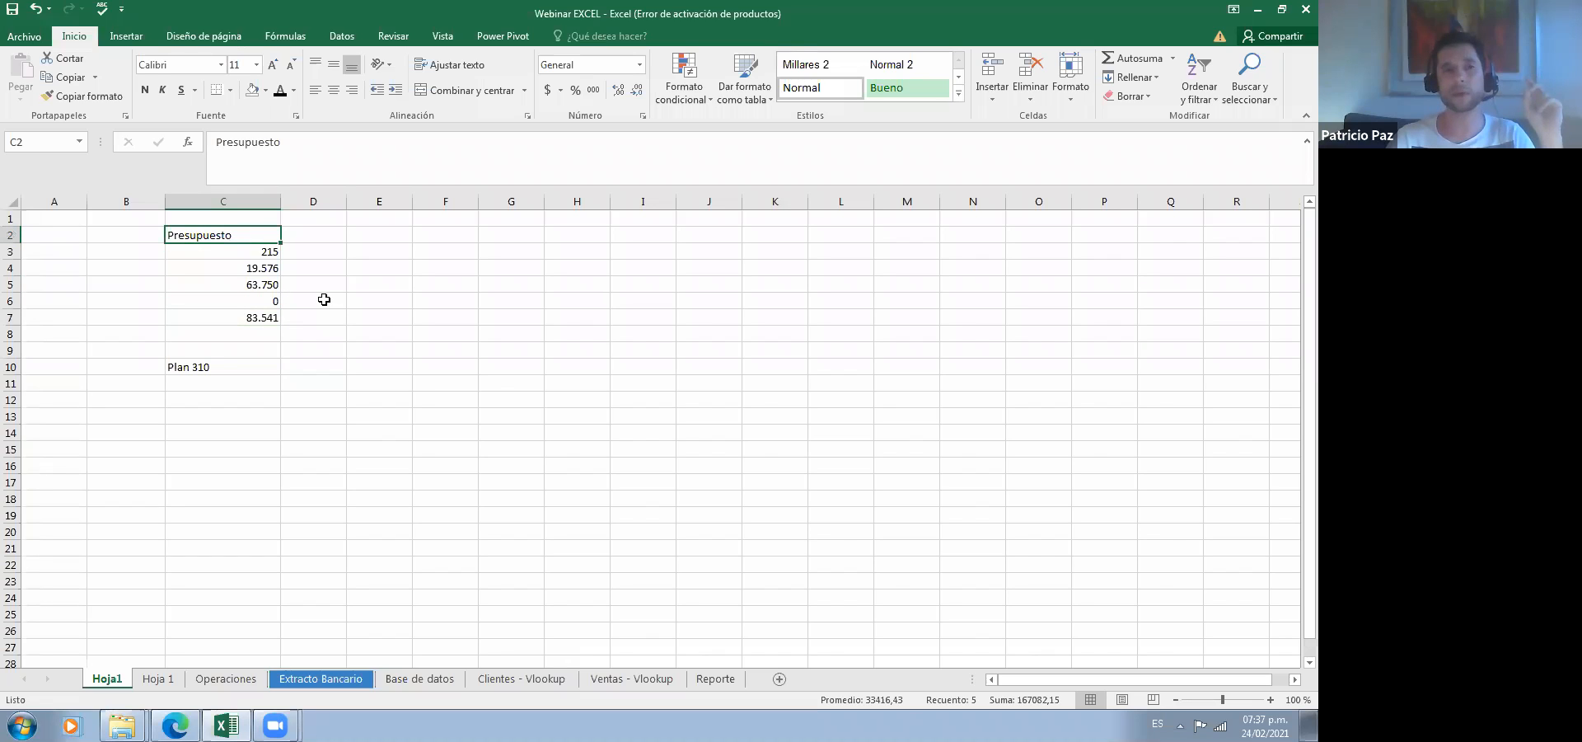
{"action": "key", "text": "Down"}
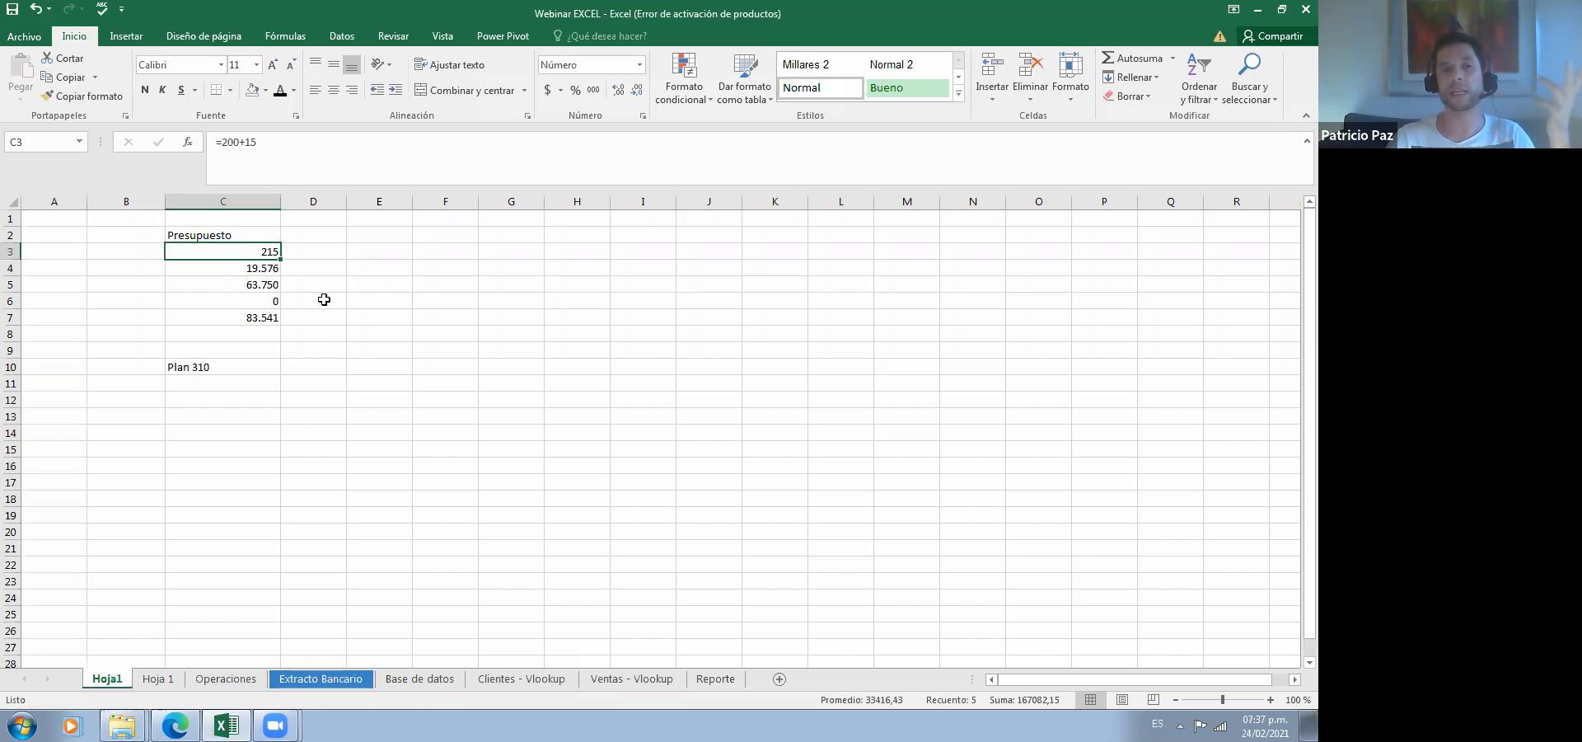
Step: Enter 215 as text in cell B3 by preceding it with an apostrophe ('215)
{"action": "key", "text": "Left"}
{"action": "type", "text": "?"}
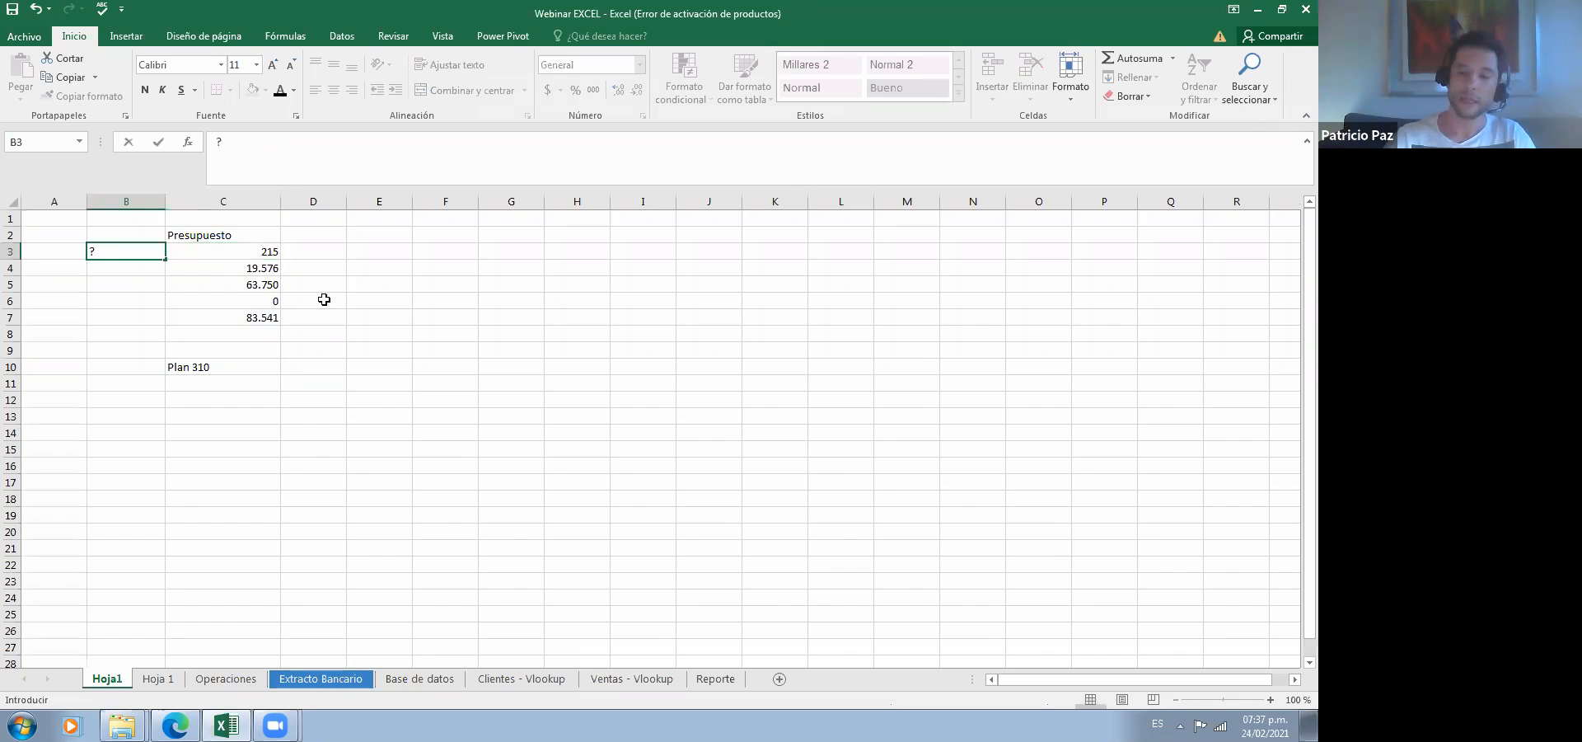
{"action": "key", "text": "BackSpace"}
{"action": "type", "text": "'215"}
{"action": "key", "text": "Return"}
Step: Compare the text entry in B3 with the numeric formula result in C3
{"action": "key", "text": "Up"}
{"action": "key", "text": "Down"}
{"action": "key", "text": "Down"}
{"action": "key", "text": "Up"}
{"action": "key", "text": "Up"}
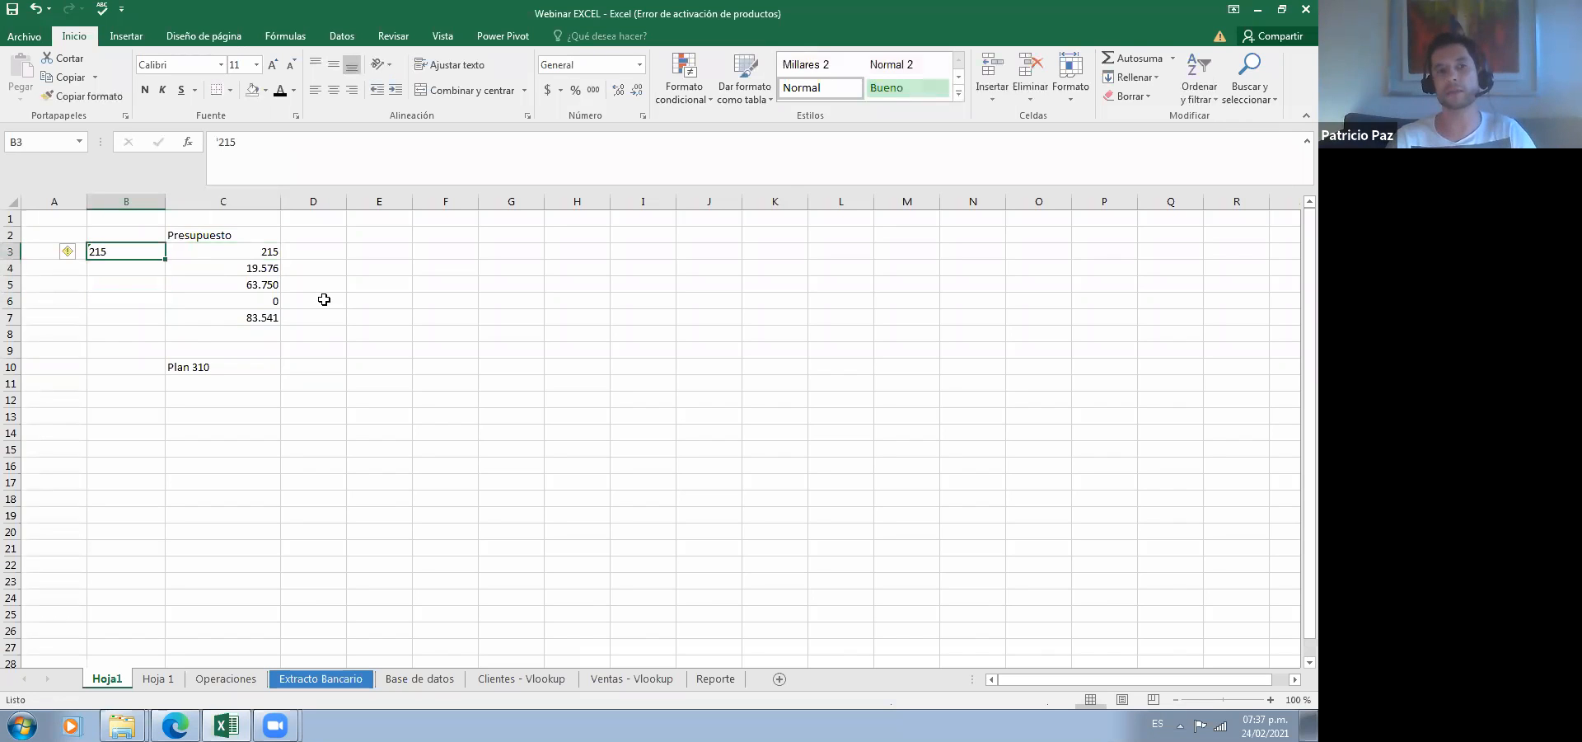
{"action": "key", "text": "Right"}
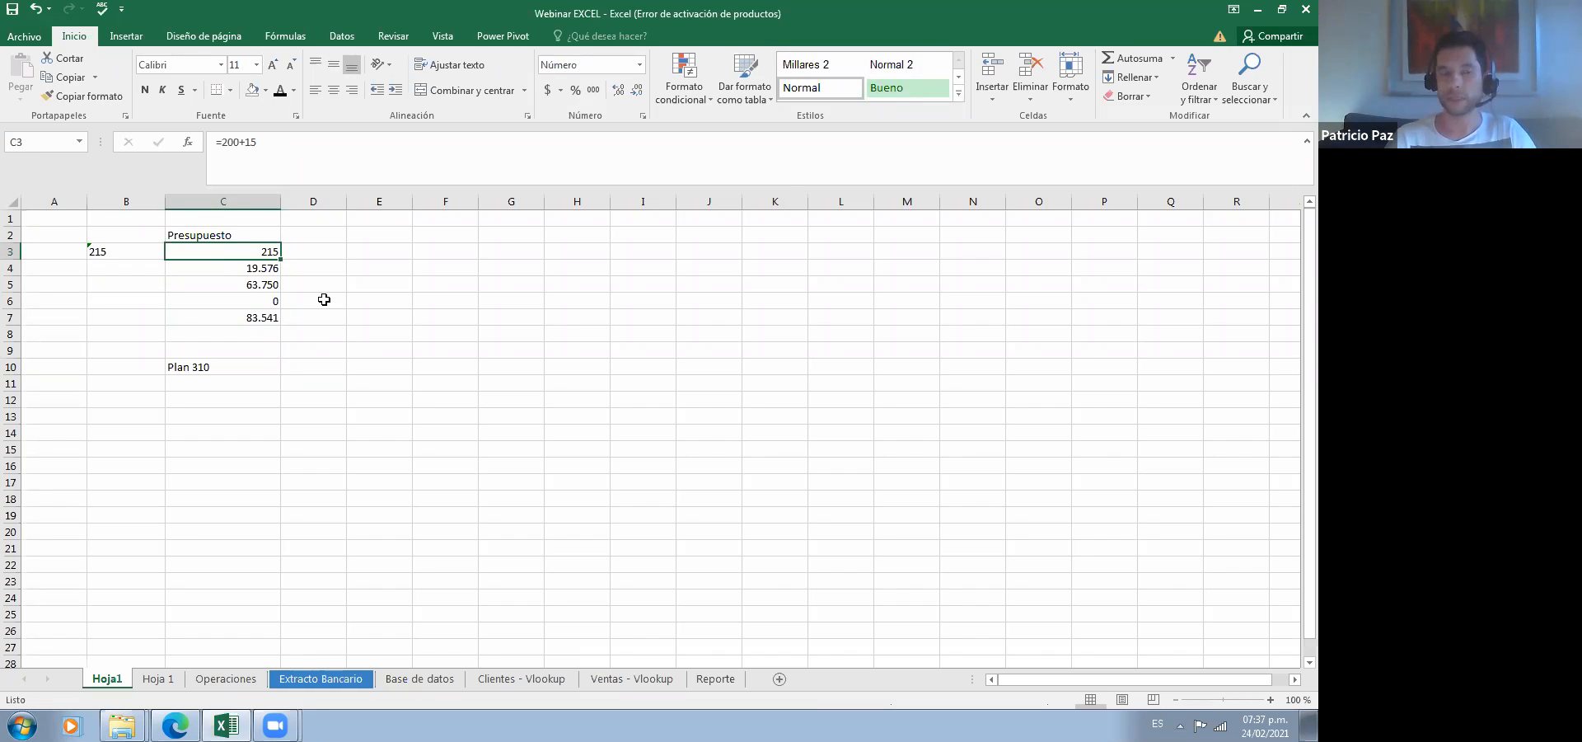
{"action": "key", "text": "Left"}
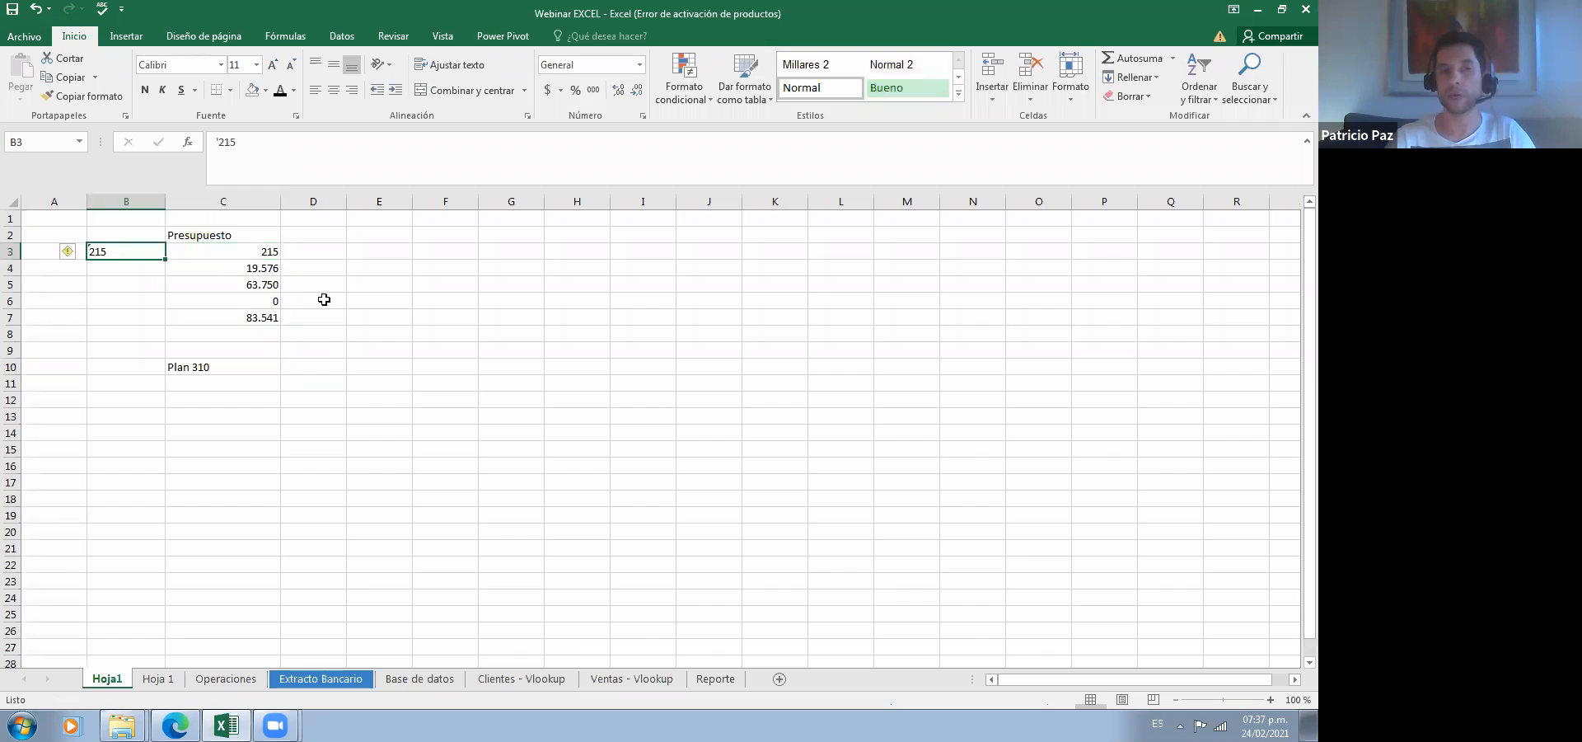
{"action": "key", "text": "Right"}
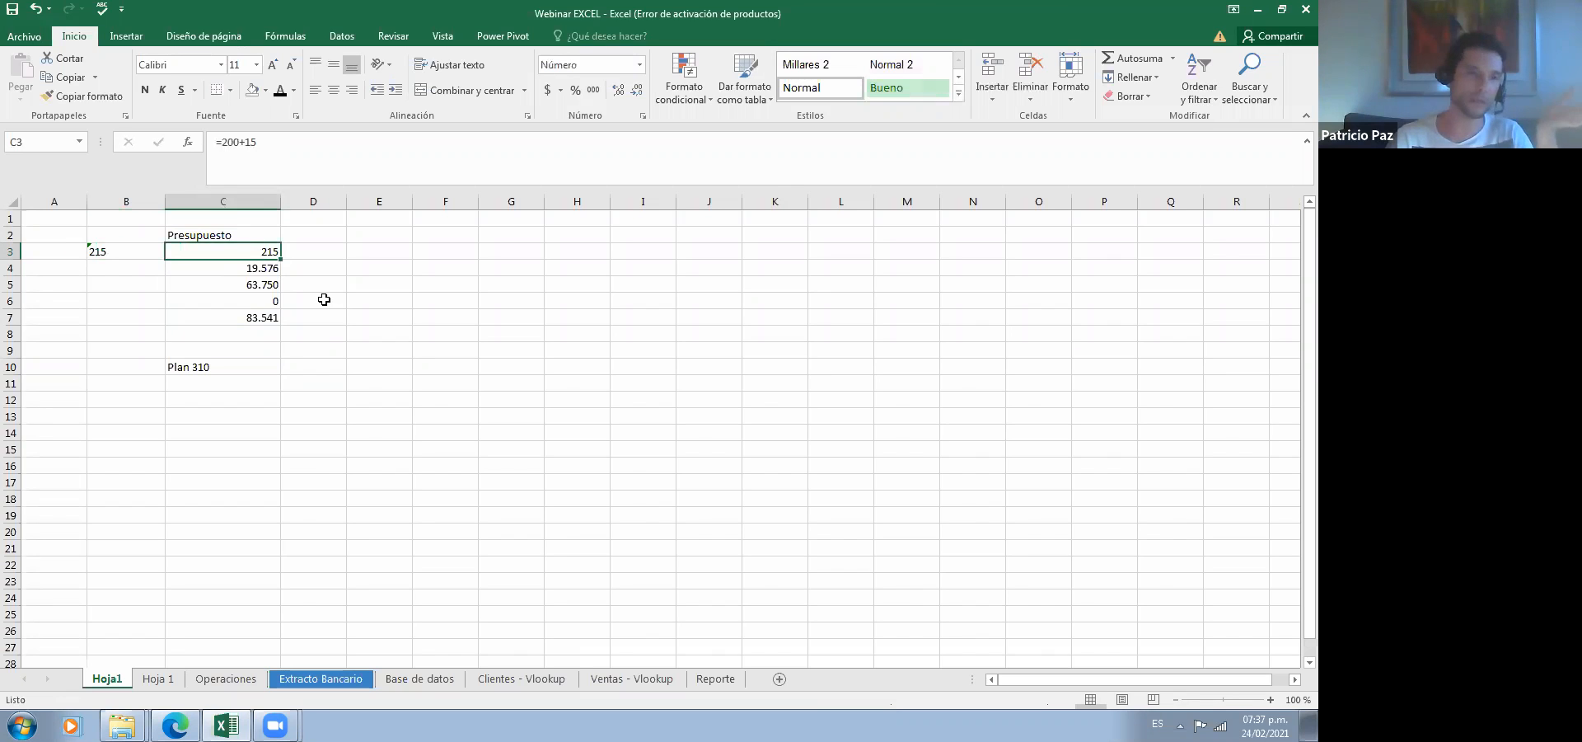
{"action": "key", "text": "Left"}
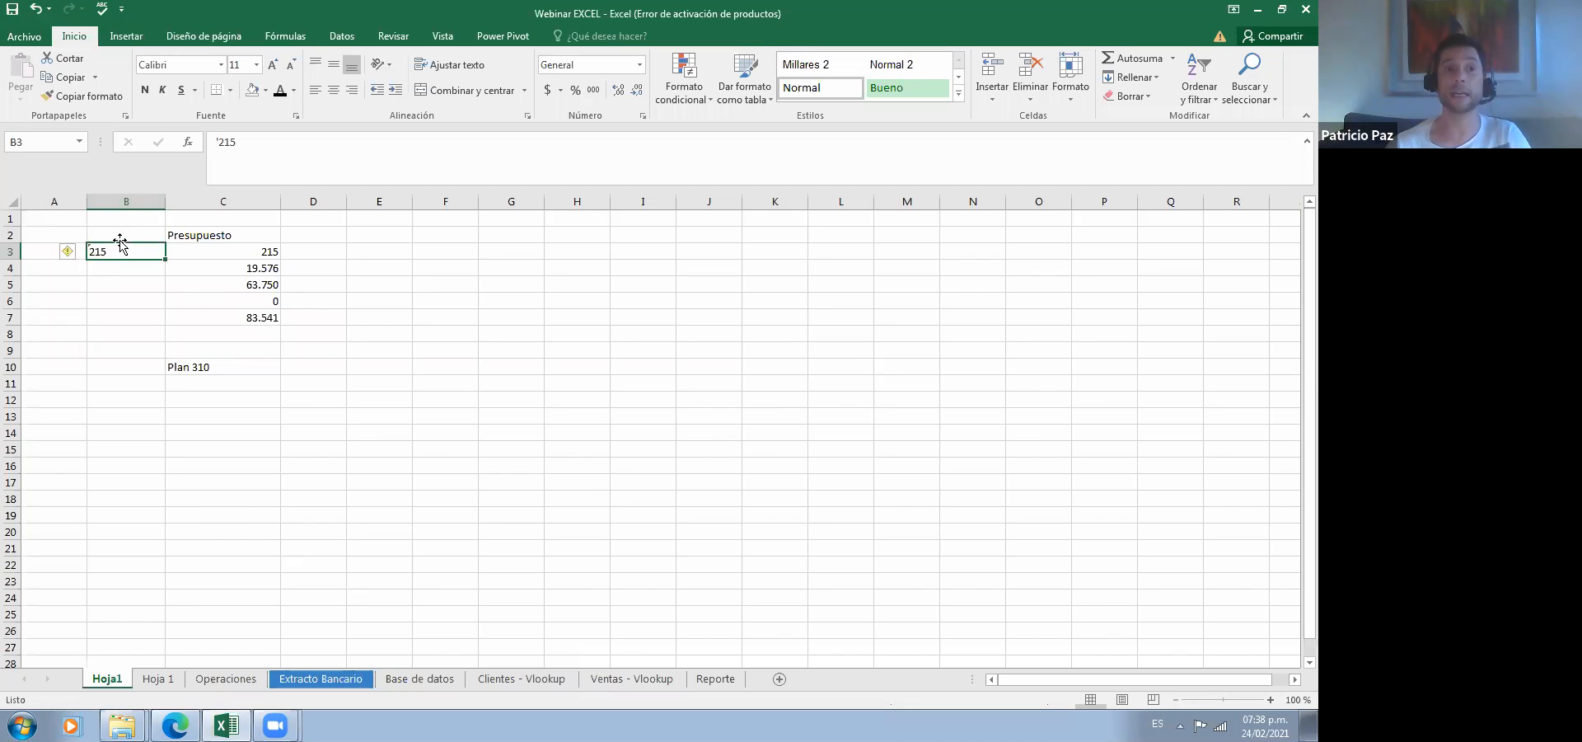
{"action": "double_click", "coordinate": [300, 399]}
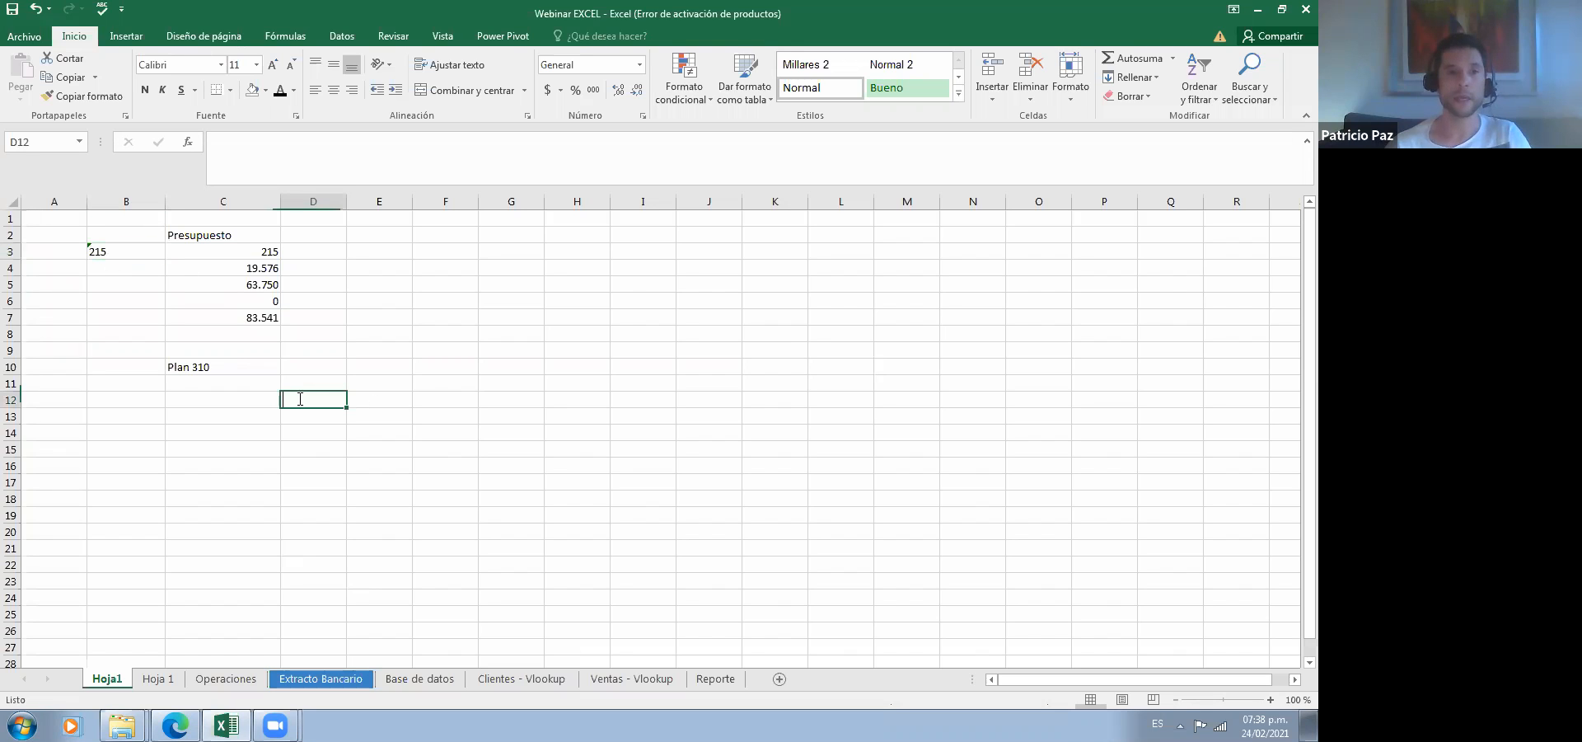
{"action": "key", "text": "Escape"}
{"action": "key", "text": "Up"}
{"action": "key", "text": "Up"}
{"action": "key", "text": "Up"}
{"action": "key", "text": "Up"}
{"action": "key", "text": "Up"}
{"action": "key", "text": "Up"}
{"action": "key", "text": "Up"}
{"action": "key", "text": "Up"}
{"action": "key", "text": "Up"}
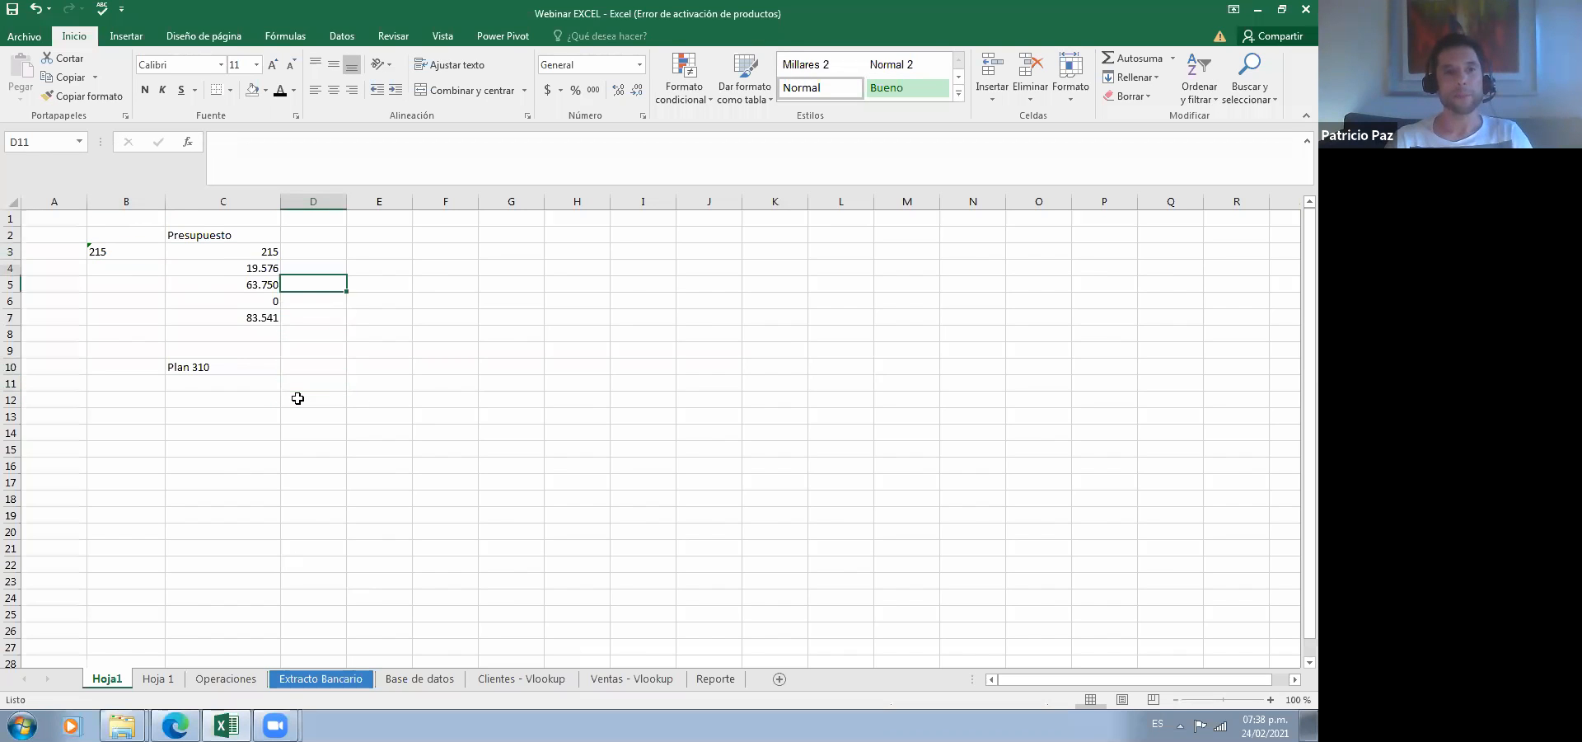
{"action": "key", "text": "Left"}
{"action": "key", "text": "Left"}
{"action": "key", "text": "Left"}
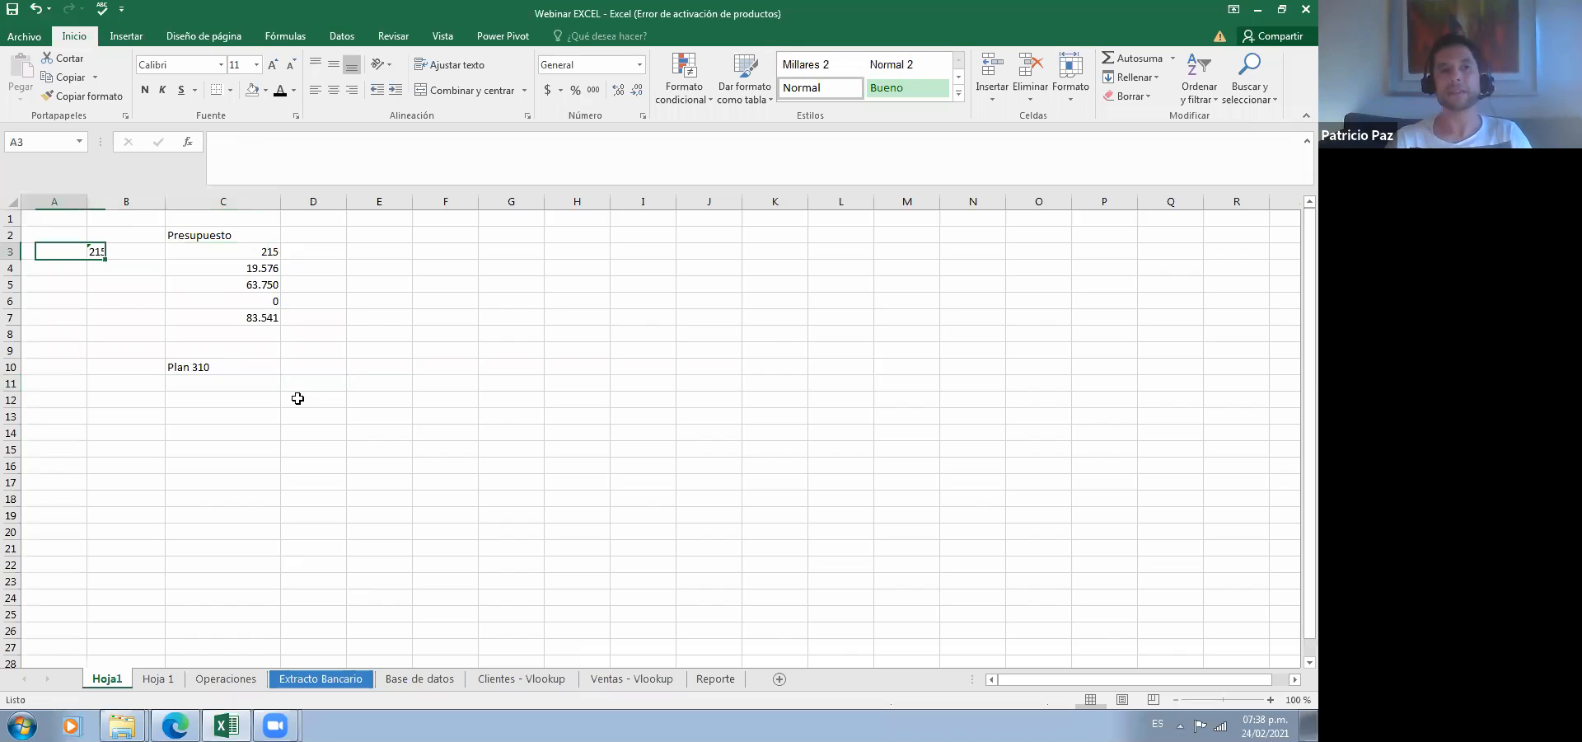
{"action": "key", "text": "Right"}
{"action": "key", "text": "Right"}
{"action": "key", "text": "Up"}
{"action": "key", "text": "Up"}
{"action": "key", "text": "Left"}
{"action": "key", "text": "Left"}
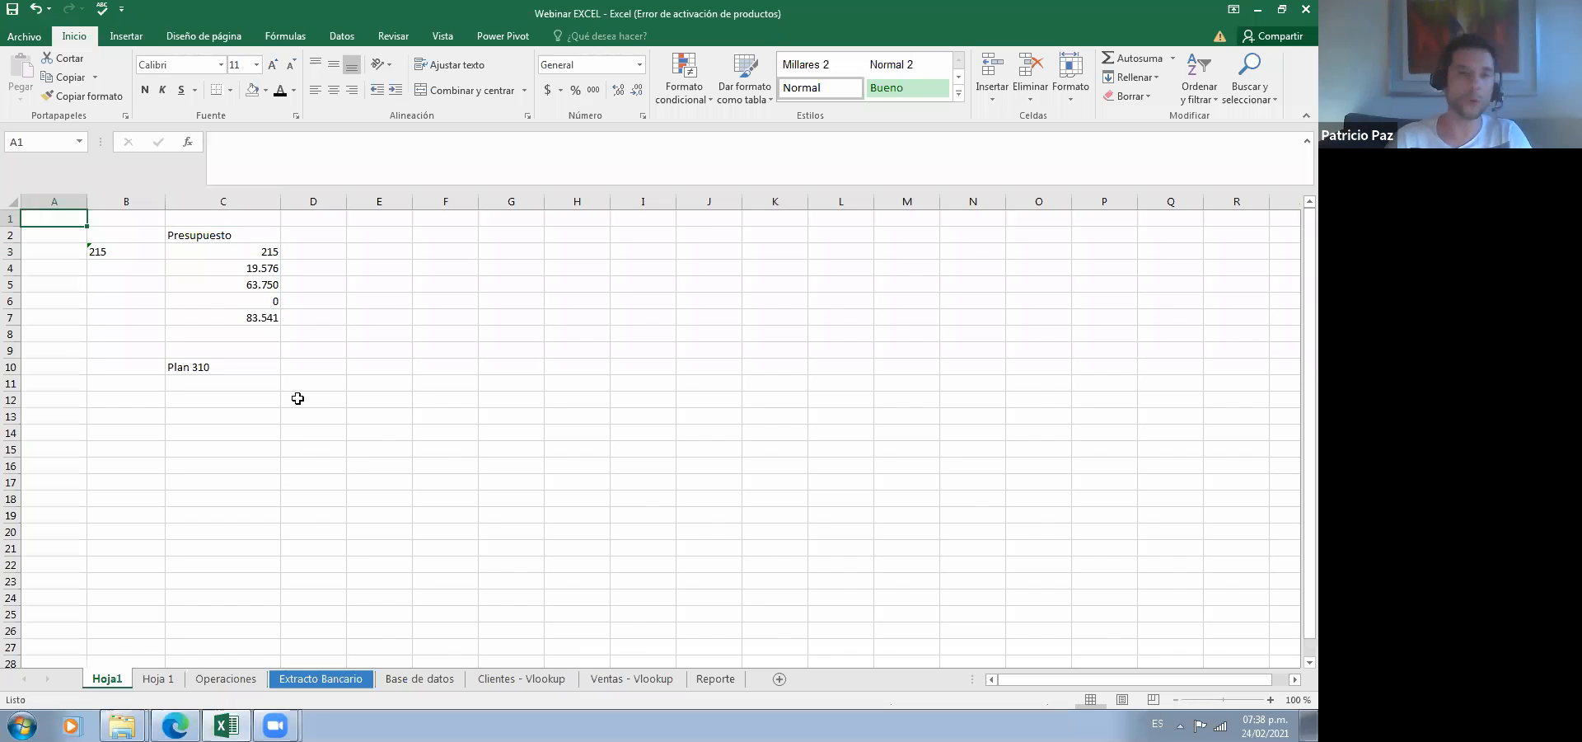
Step: Browse the empty cells of the sheet down to around row 155 and return to the first rows
{"action": "left_click", "coordinate": [632, 466]}
{"action": "left_click", "coordinate": [152, 533]}
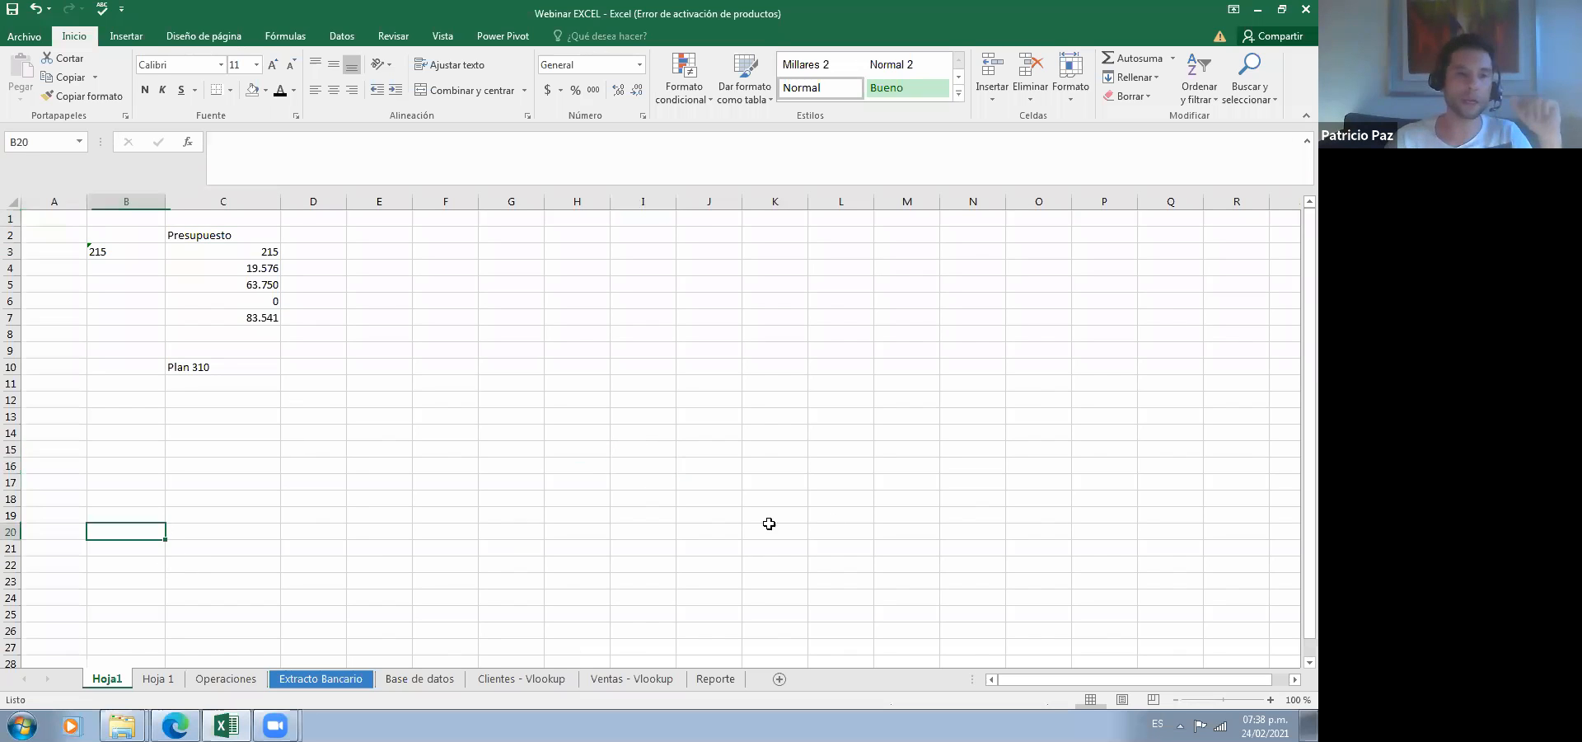
{"action": "left_click", "coordinate": [900, 499]}
{"action": "left_click", "coordinate": [857, 569]}
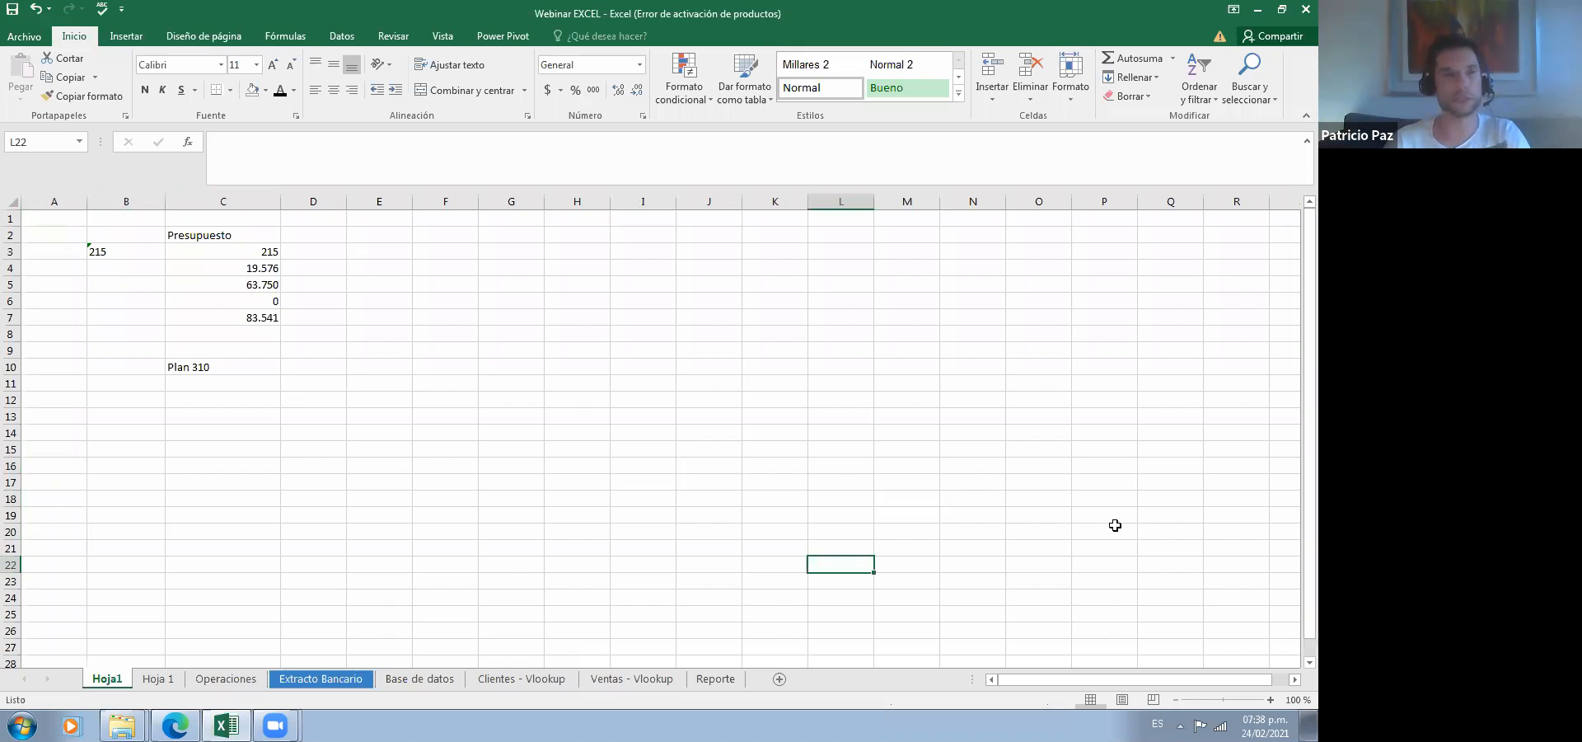
{"action": "scroll", "coordinate": [574, 534], "scroll_direction": "down", "scroll_amount": 20}
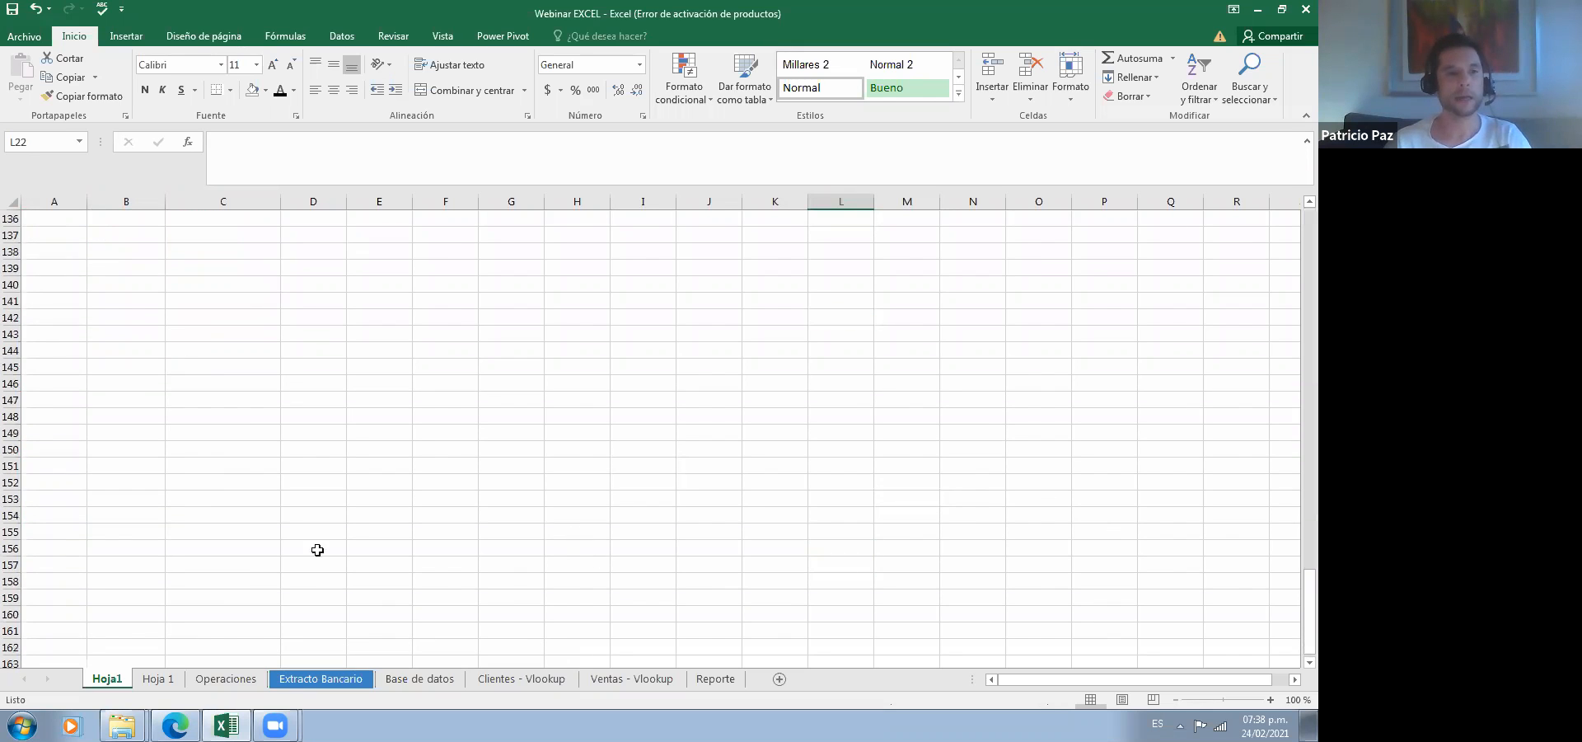
{"action": "left_click", "coordinate": [113, 535]}
{"action": "scroll", "coordinate": [721, 456], "scroll_direction": "up", "scroll_amount": 12}
{"action": "scroll", "coordinate": [721, 456], "scroll_direction": "up", "scroll_amount": 20}
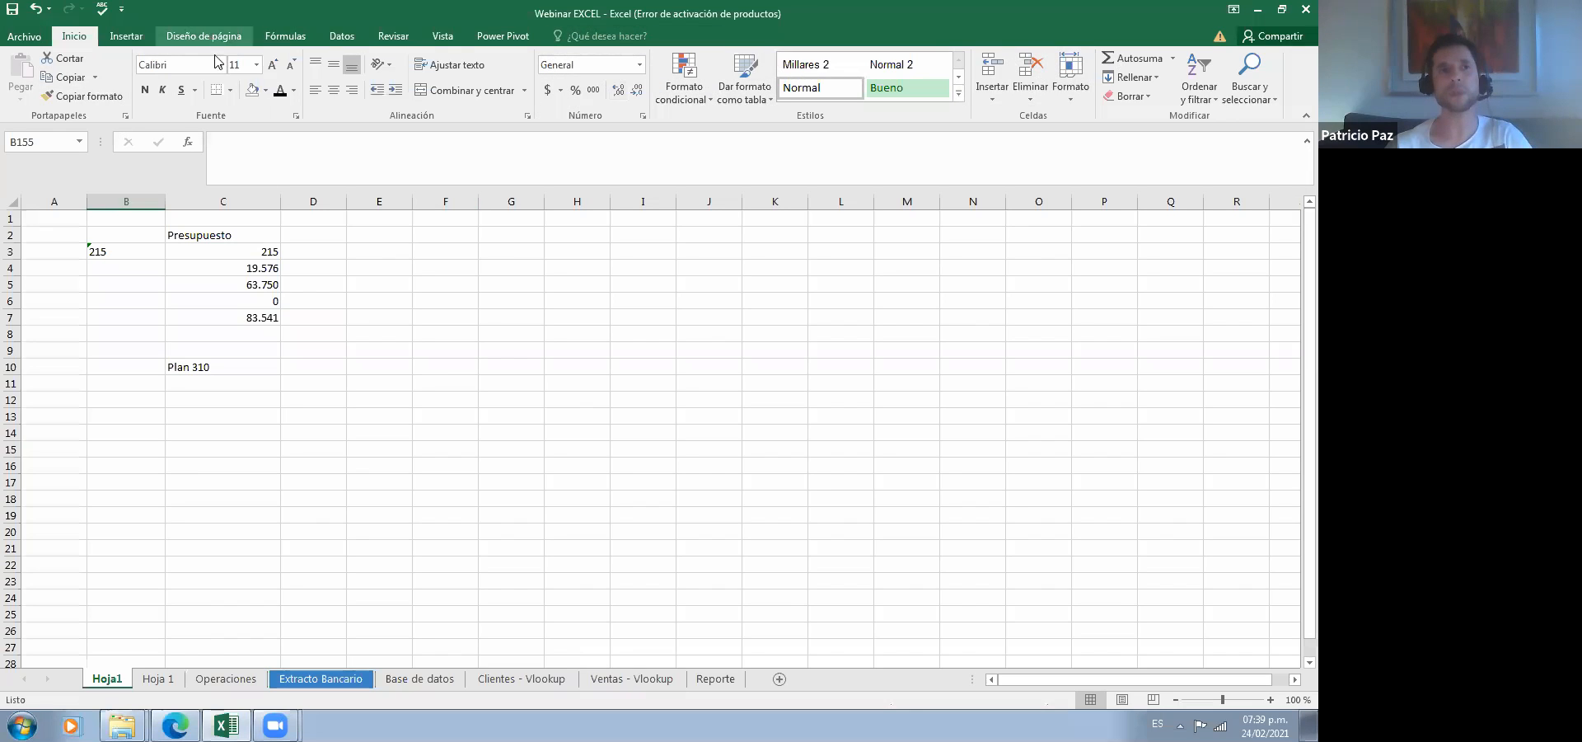
Step: Review the Insert, Page Layout and Formulas command groups, and return to the Home commands
{"action": "left_click", "coordinate": [126, 35]}
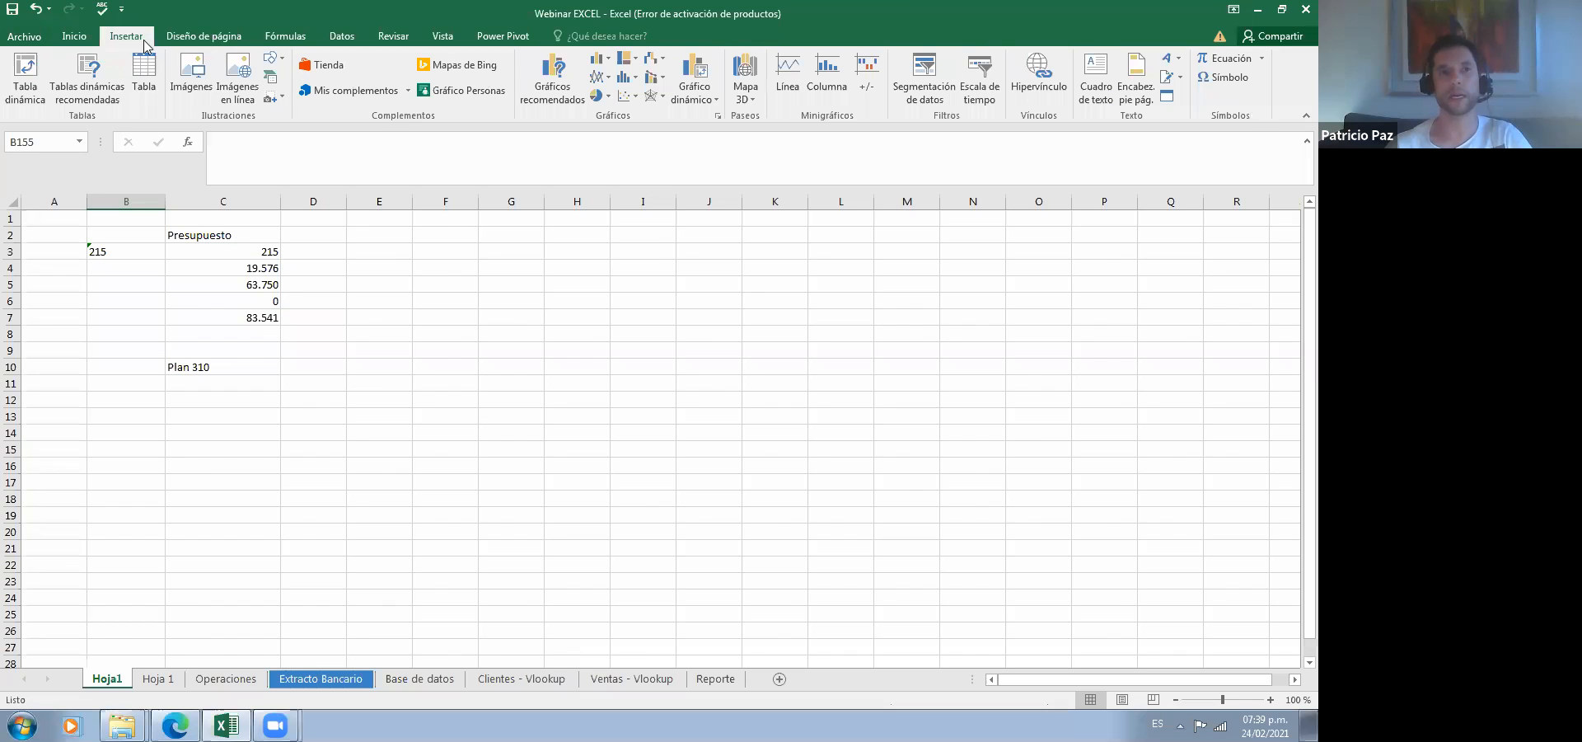
{"action": "left_click", "coordinate": [220, 38]}
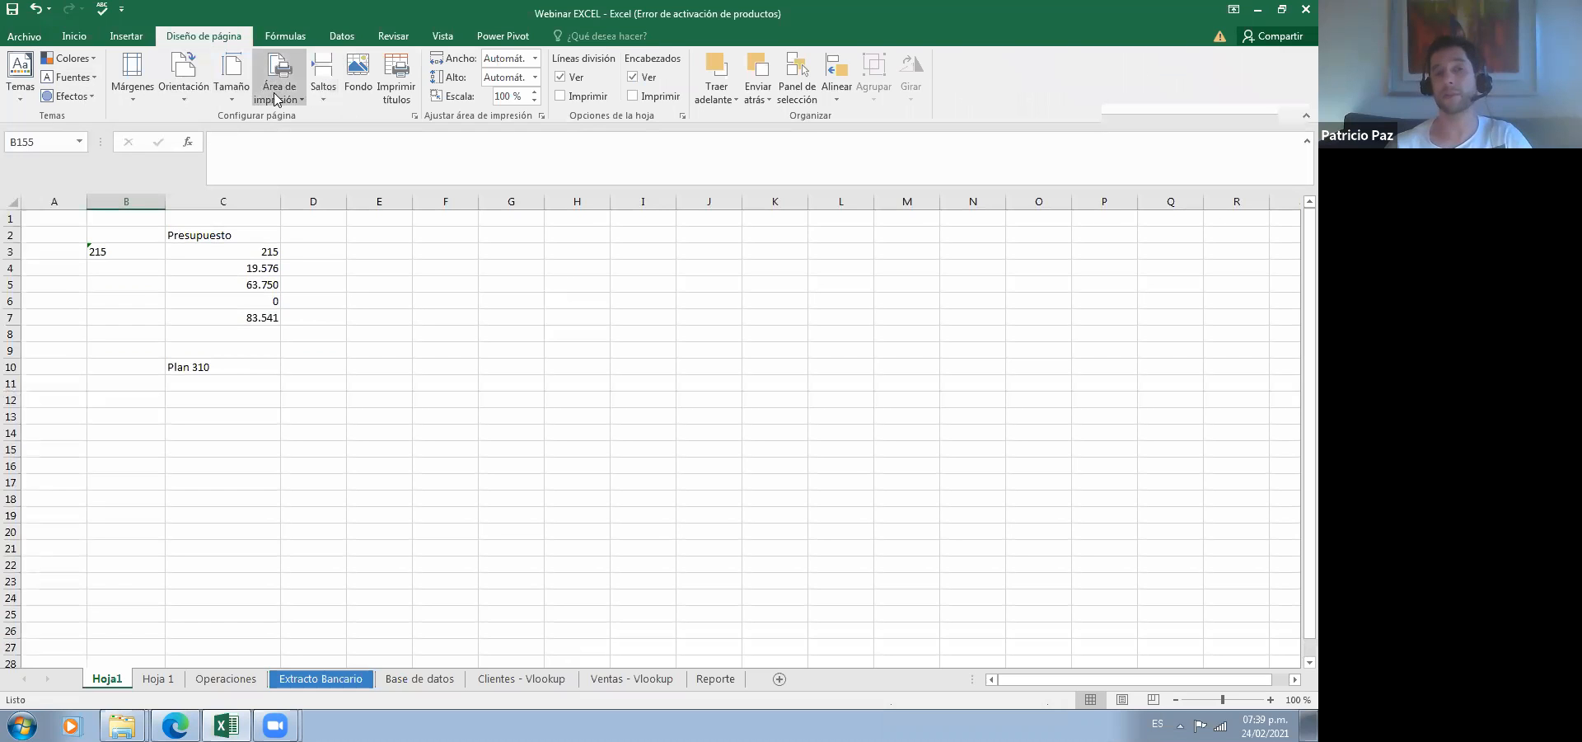
{"action": "left_click", "coordinate": [300, 41]}
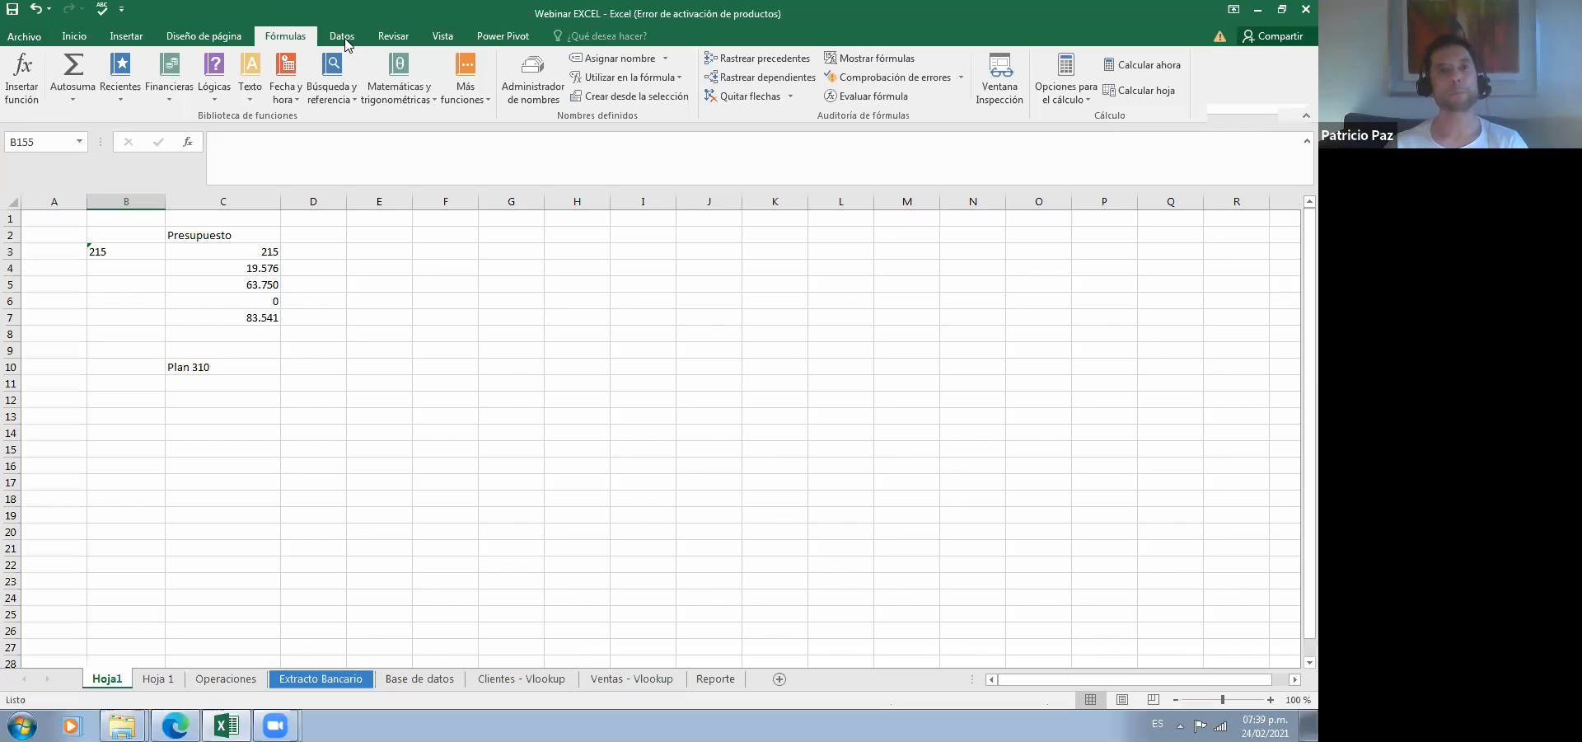
{"action": "left_click", "coordinate": [74, 37]}
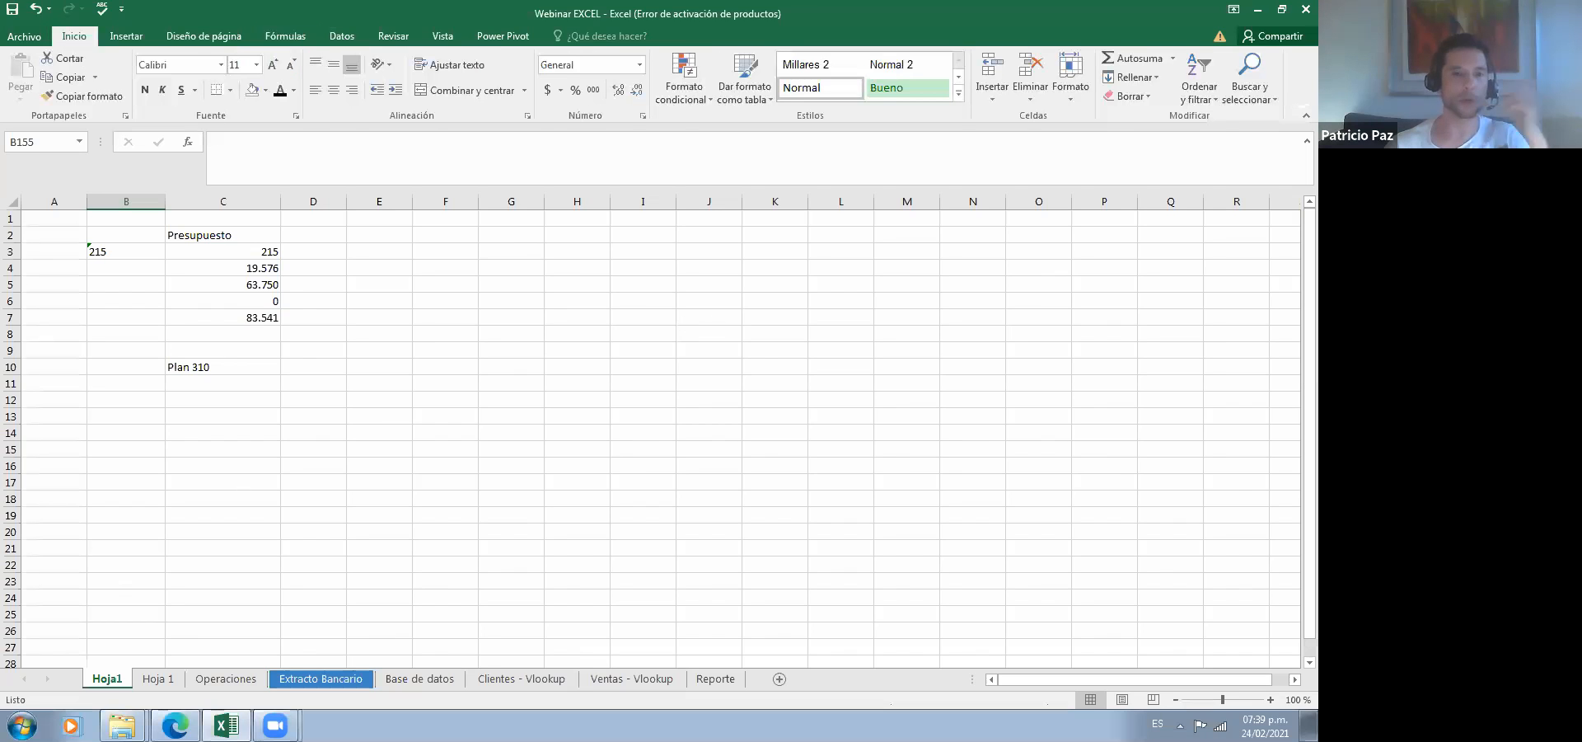
Step: Browse the neighbouring sheets and open the Operaciones sheet at cell D7
{"action": "left_click", "coordinate": [226, 678]}
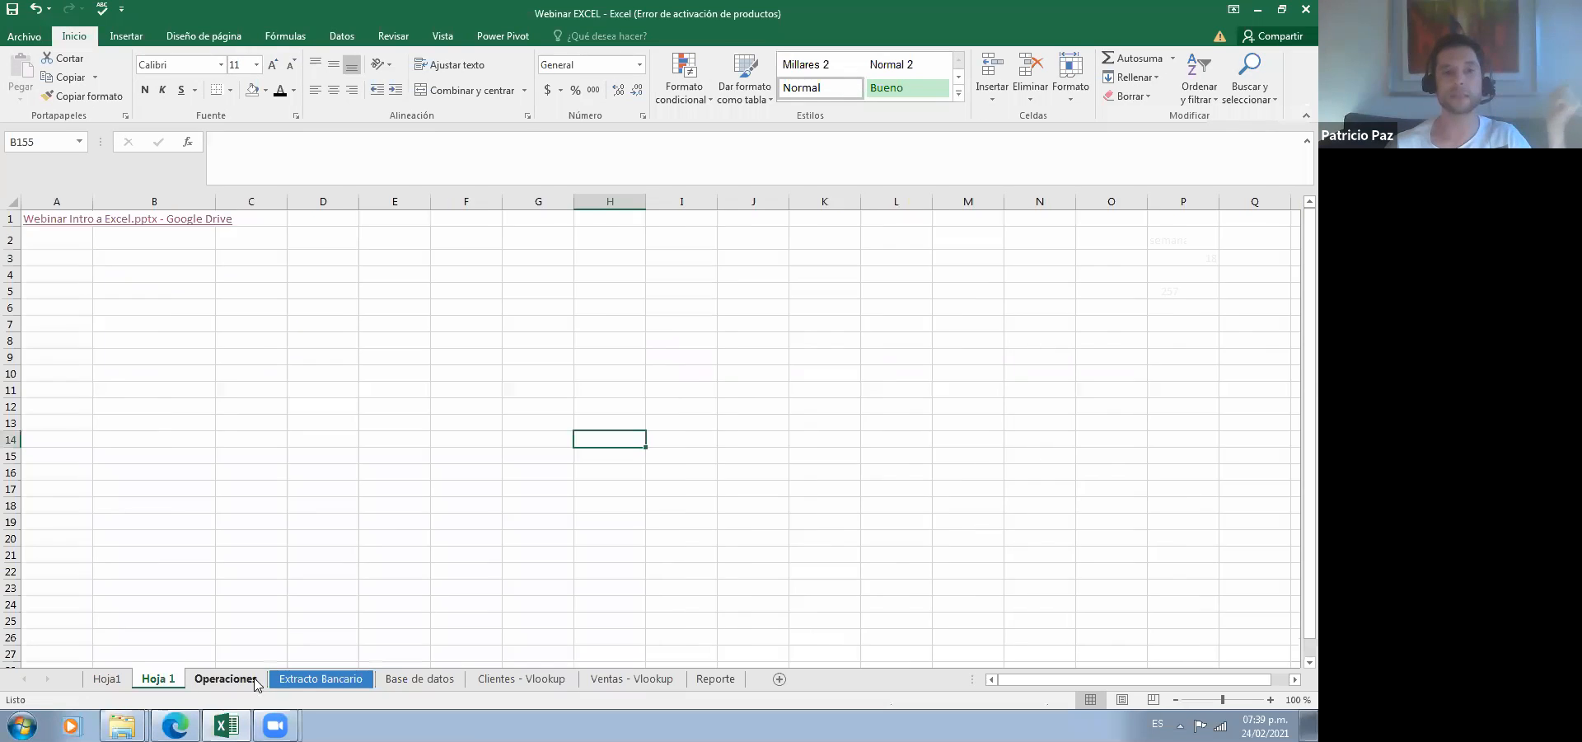
{"action": "left_click", "coordinate": [319, 679]}
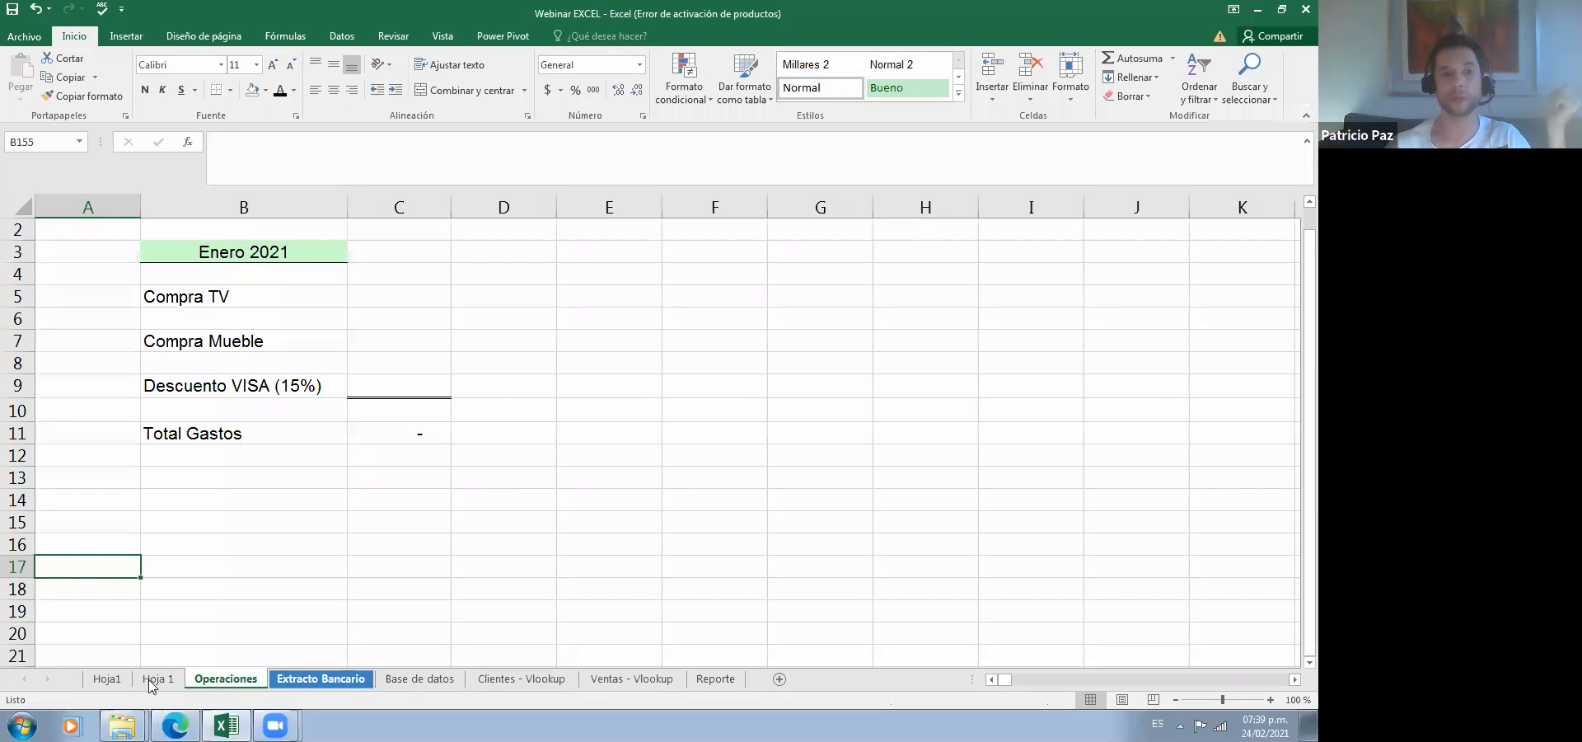
{"action": "left_click", "coordinate": [111, 680]}
{"action": "left_click", "coordinate": [109, 679]}
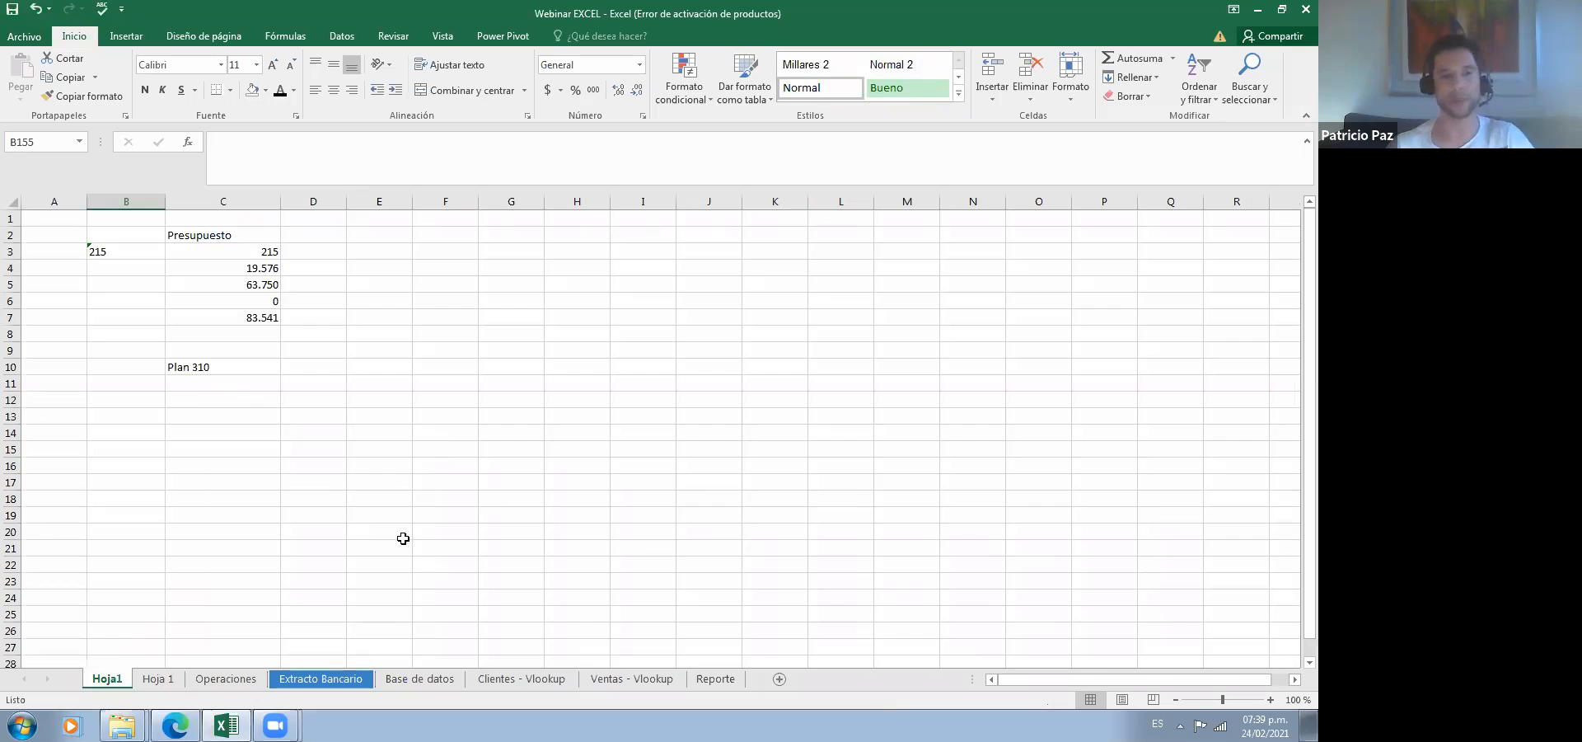
{"action": "left_click", "coordinate": [237, 683]}
{"action": "left_click", "coordinate": [513, 332]}
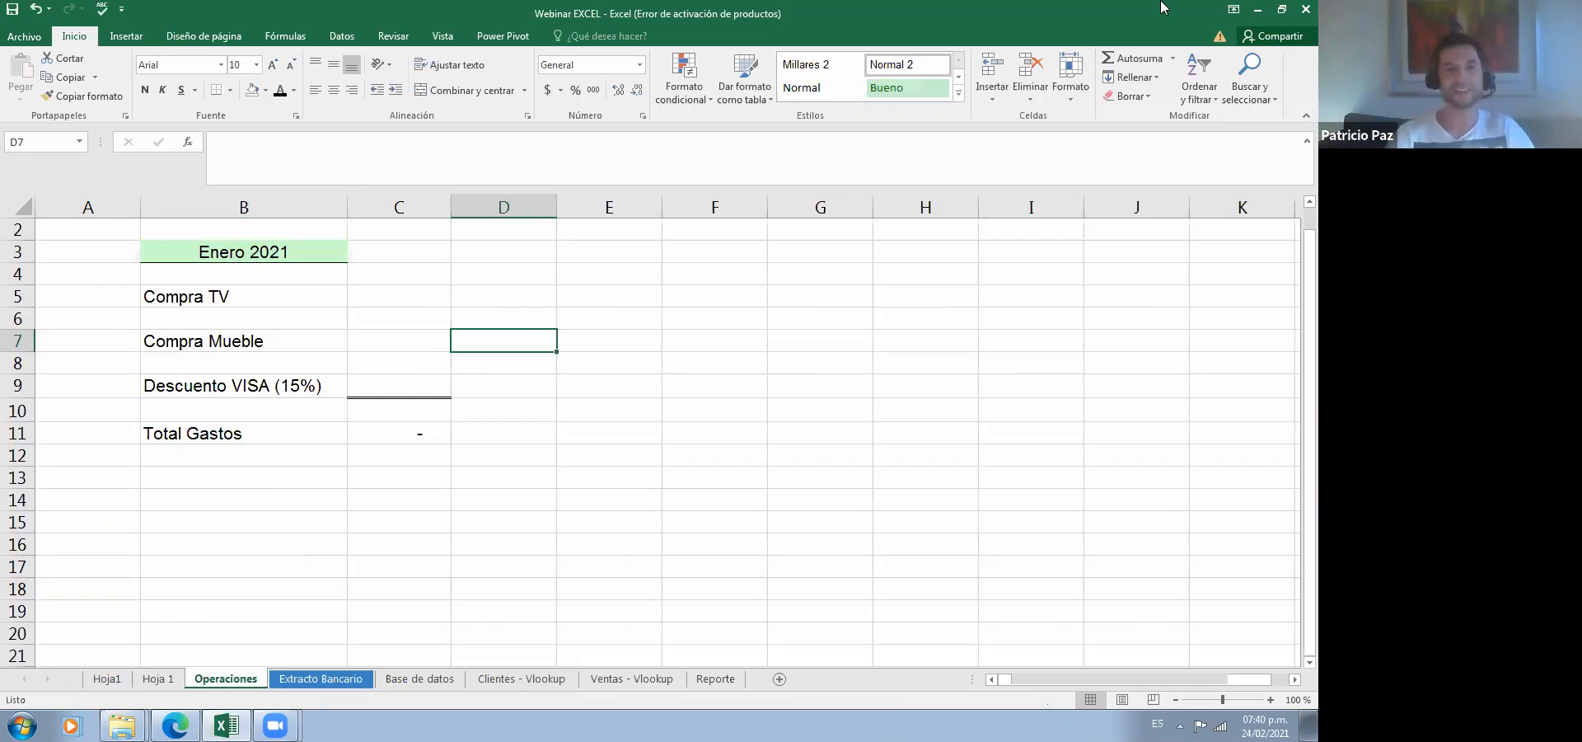
Step: Go through the amount cells from C5 down to C10 and the Compra TV row, ending in C5
{"action": "key", "text": "Left"}
{"action": "key", "text": "Up"}
{"action": "key", "text": "Up"}
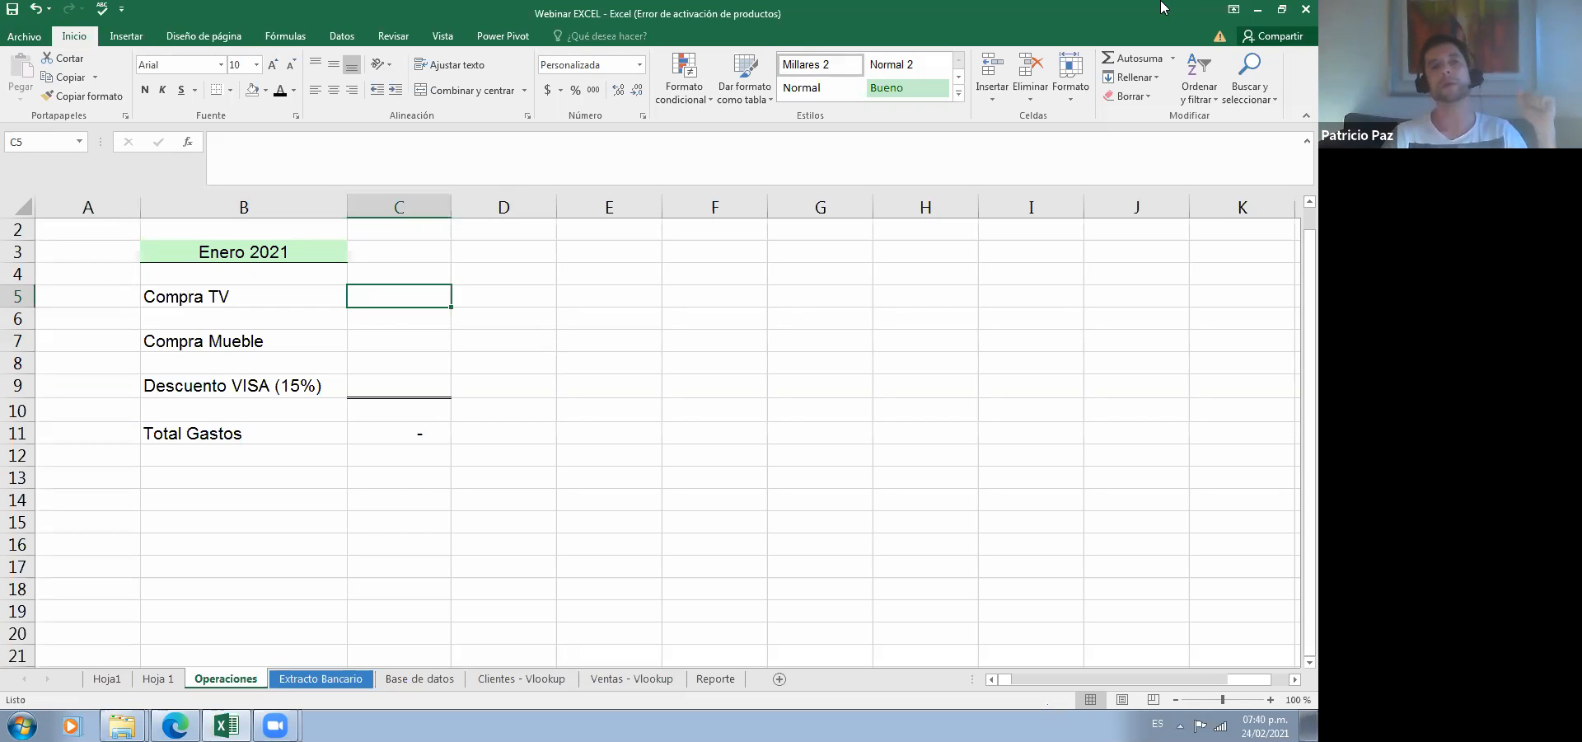
{"action": "key", "text": "Down"}
{"action": "key", "text": "Down"}
{"action": "key", "text": "Down"}
{"action": "key", "text": "Down"}
{"action": "key", "text": "Down"}
{"action": "key", "text": "Up"}
{"action": "key", "text": "Up"}
{"action": "key", "text": "Up"}
{"action": "key", "text": "Up"}
{"action": "key", "text": "Up"}
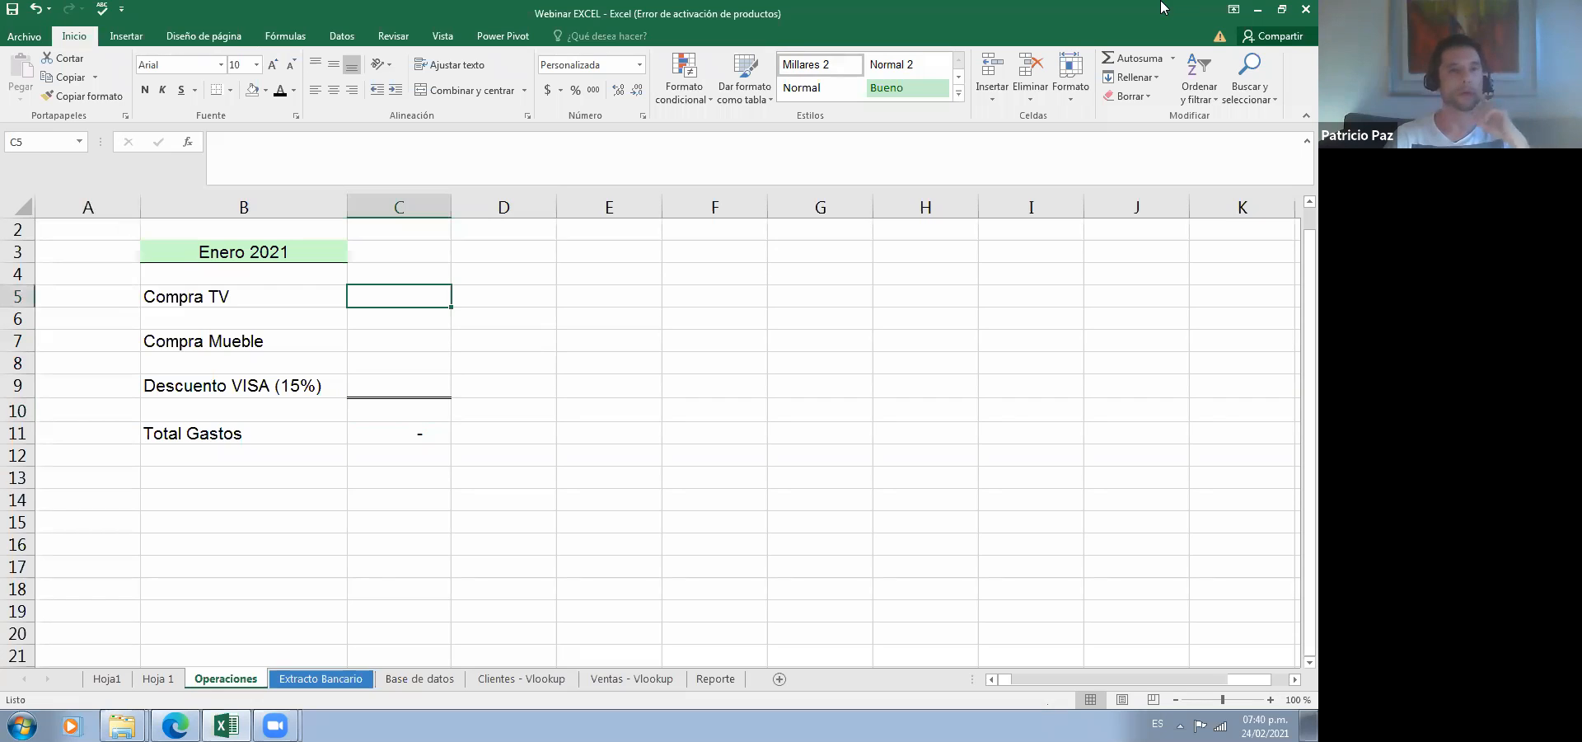
{"action": "key", "text": "Left"}
{"action": "key", "text": "Left"}
{"action": "key", "text": "Right"}
{"action": "key", "text": "Right"}
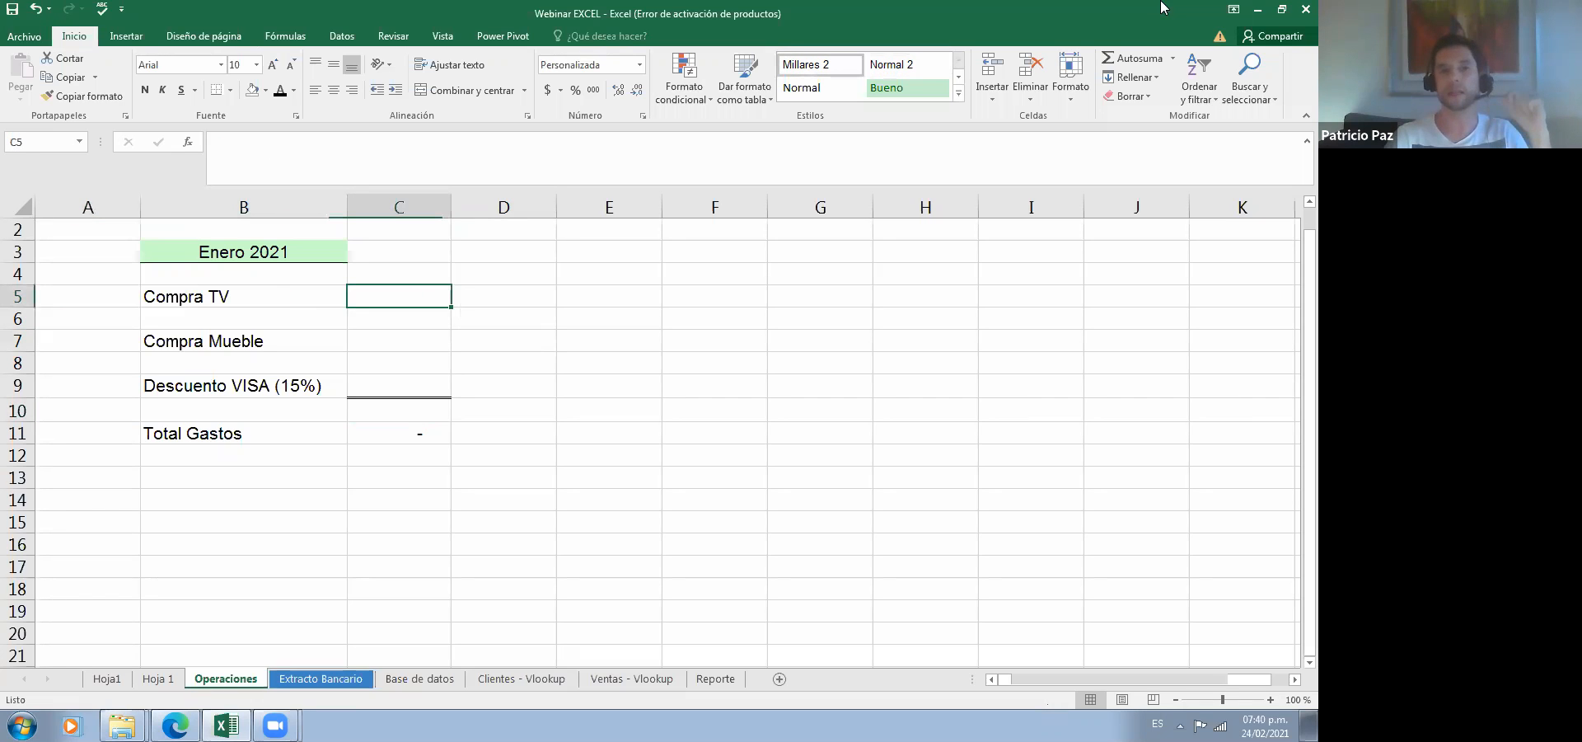
Step: Examine the Compra Mueble and Descuento VISA (15%) rows and go back up to the Compra TV label
{"action": "key", "text": "Down"}
{"action": "key", "text": "Down"}
{"action": "key", "text": "Left"}
{"action": "key", "text": "Right"}
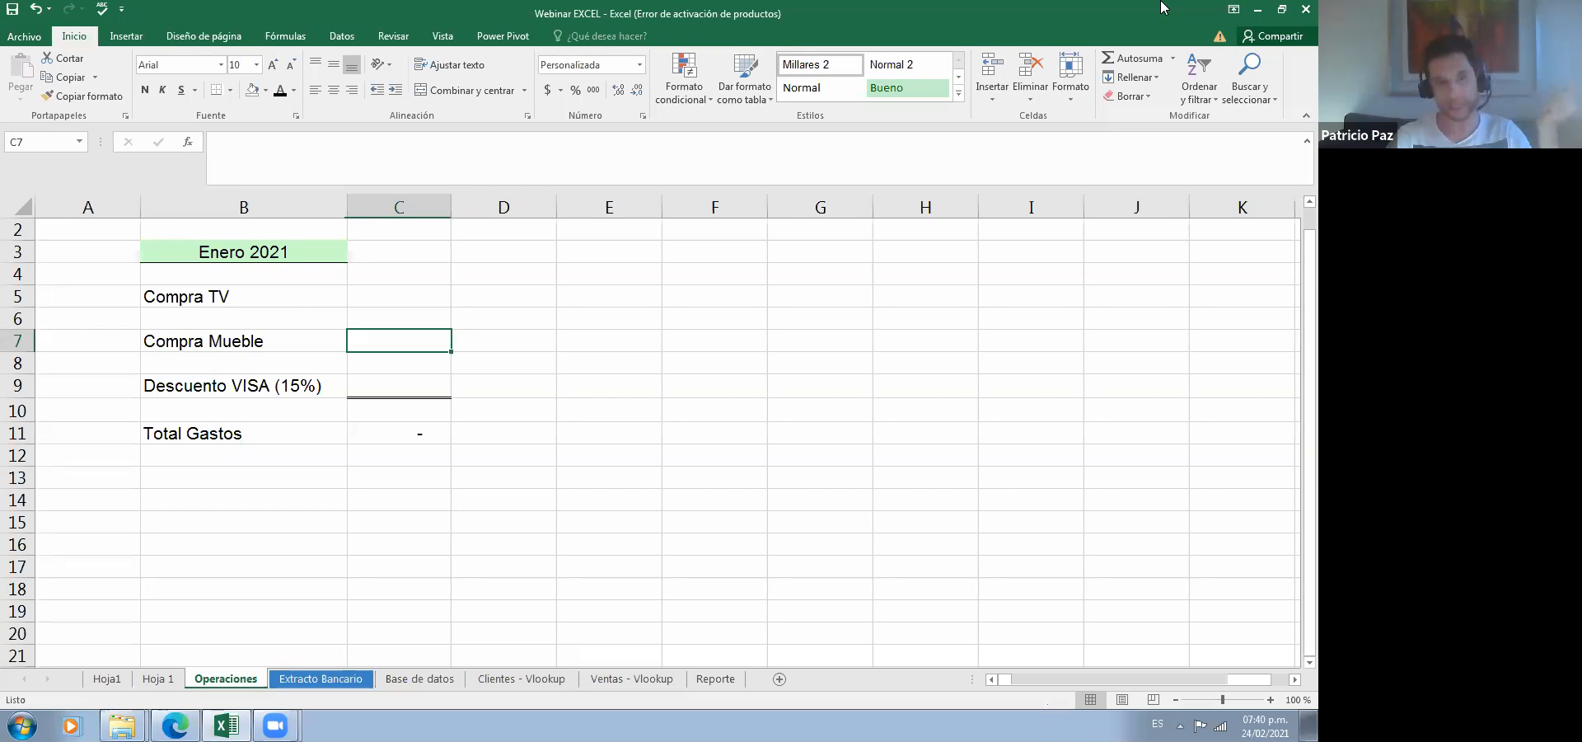
{"action": "key", "text": "Down"}
{"action": "key", "text": "Down"}
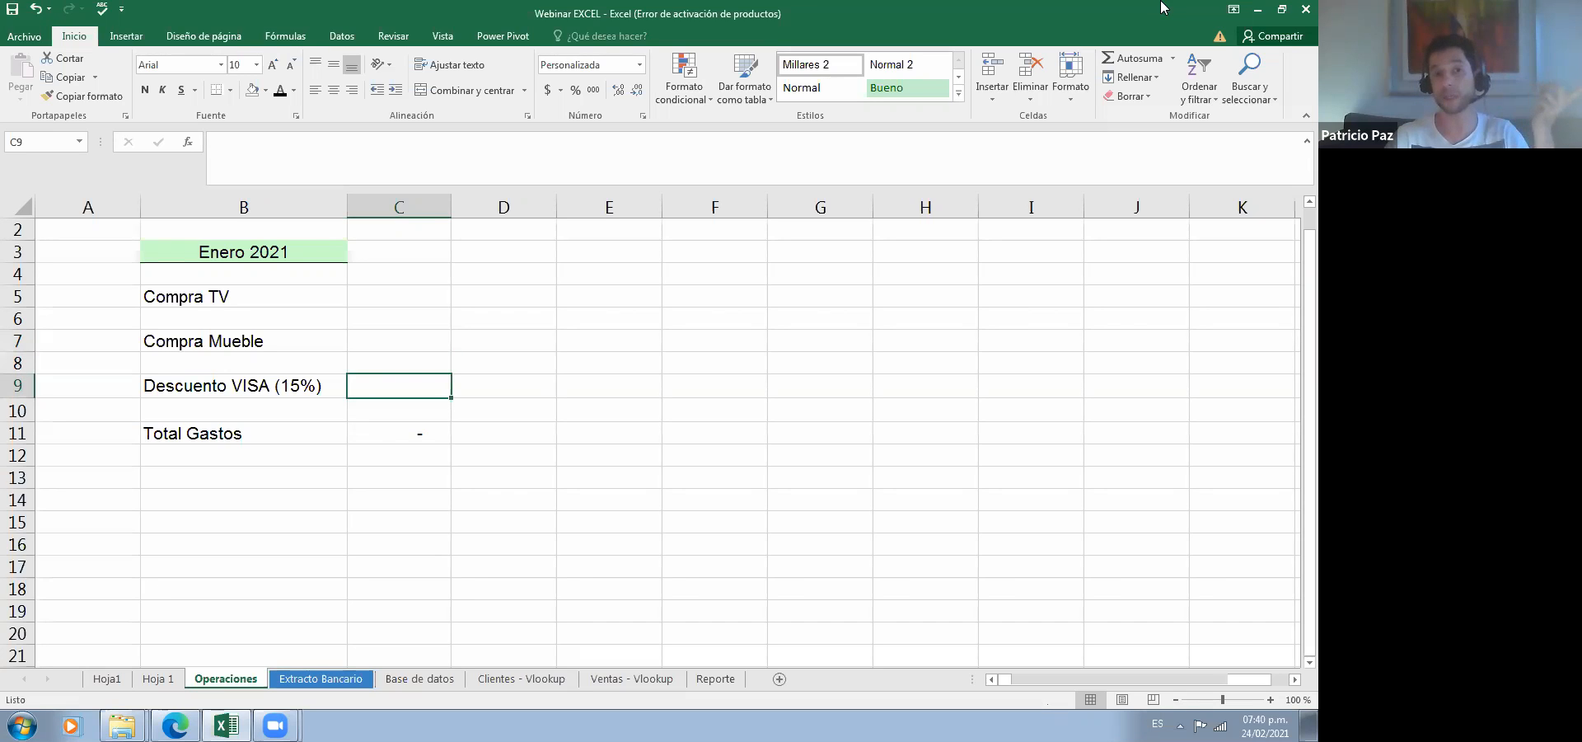
{"action": "key", "text": "Left"}
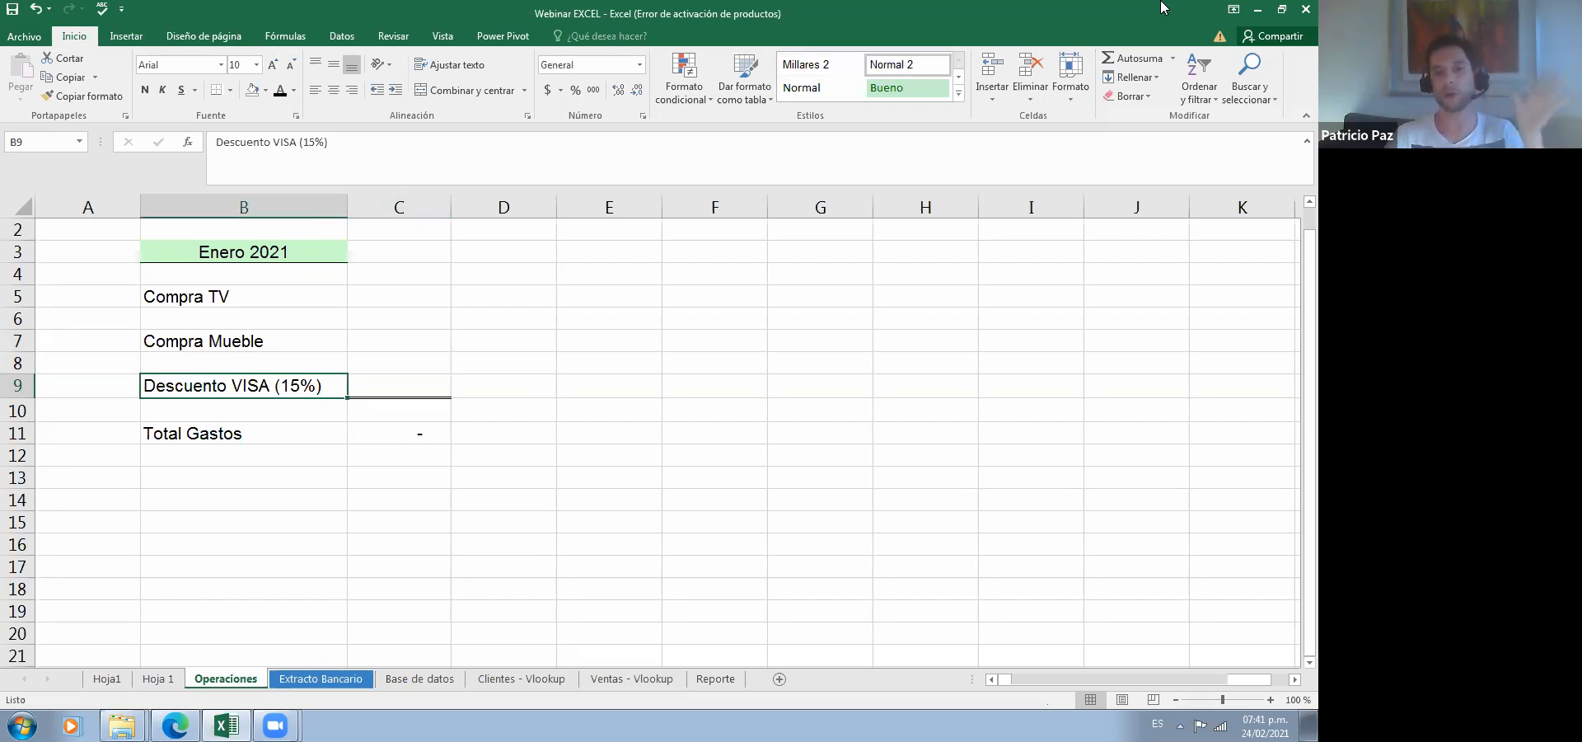
{"action": "key", "text": "Up"}
{"action": "key", "text": "Up"}
{"action": "key", "text": "Up"}
{"action": "key", "text": "Up"}
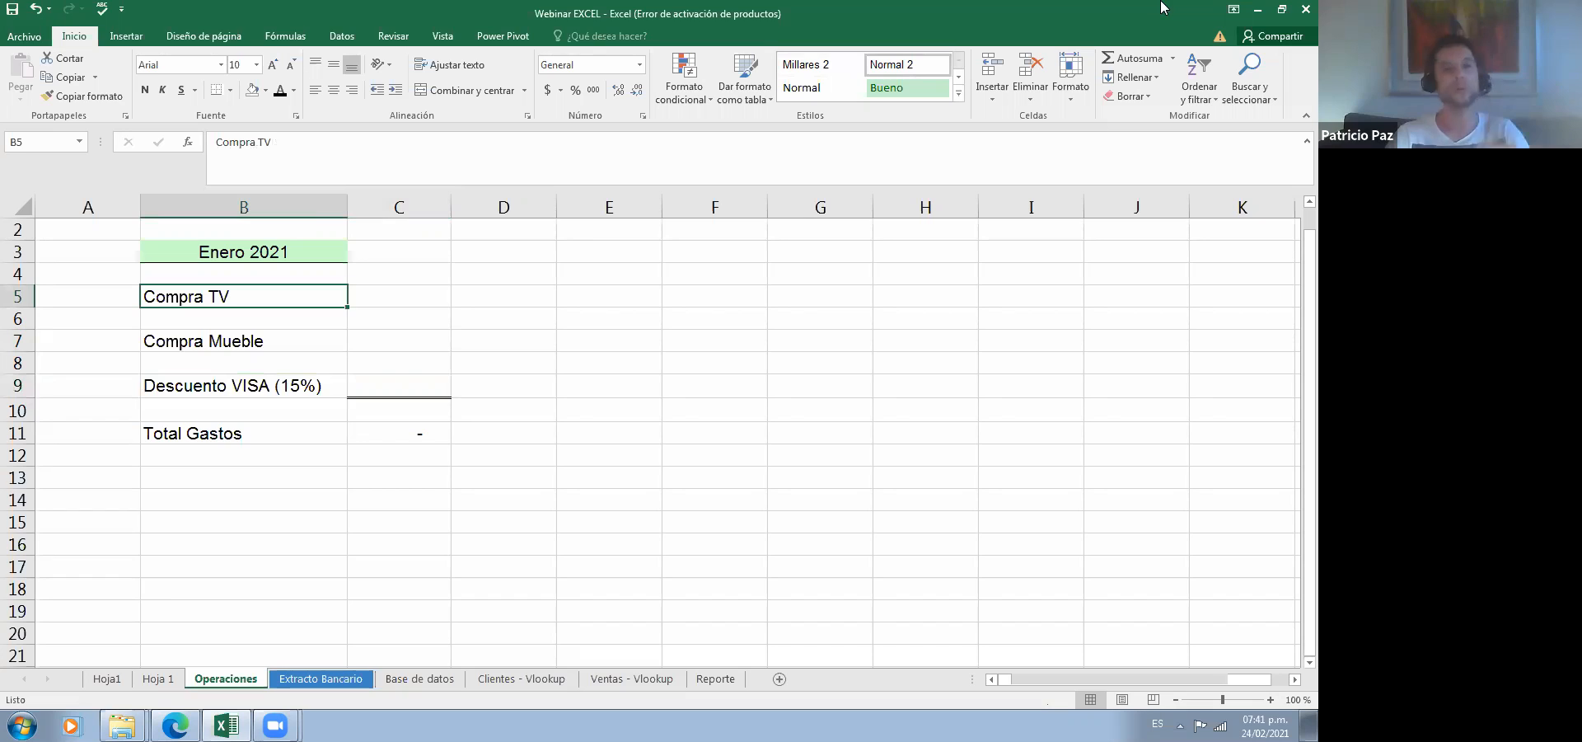
Step: Enter 400000 as the Compra TV amount in C5 and correct it to 40000
{"action": "key", "text": "Right"}
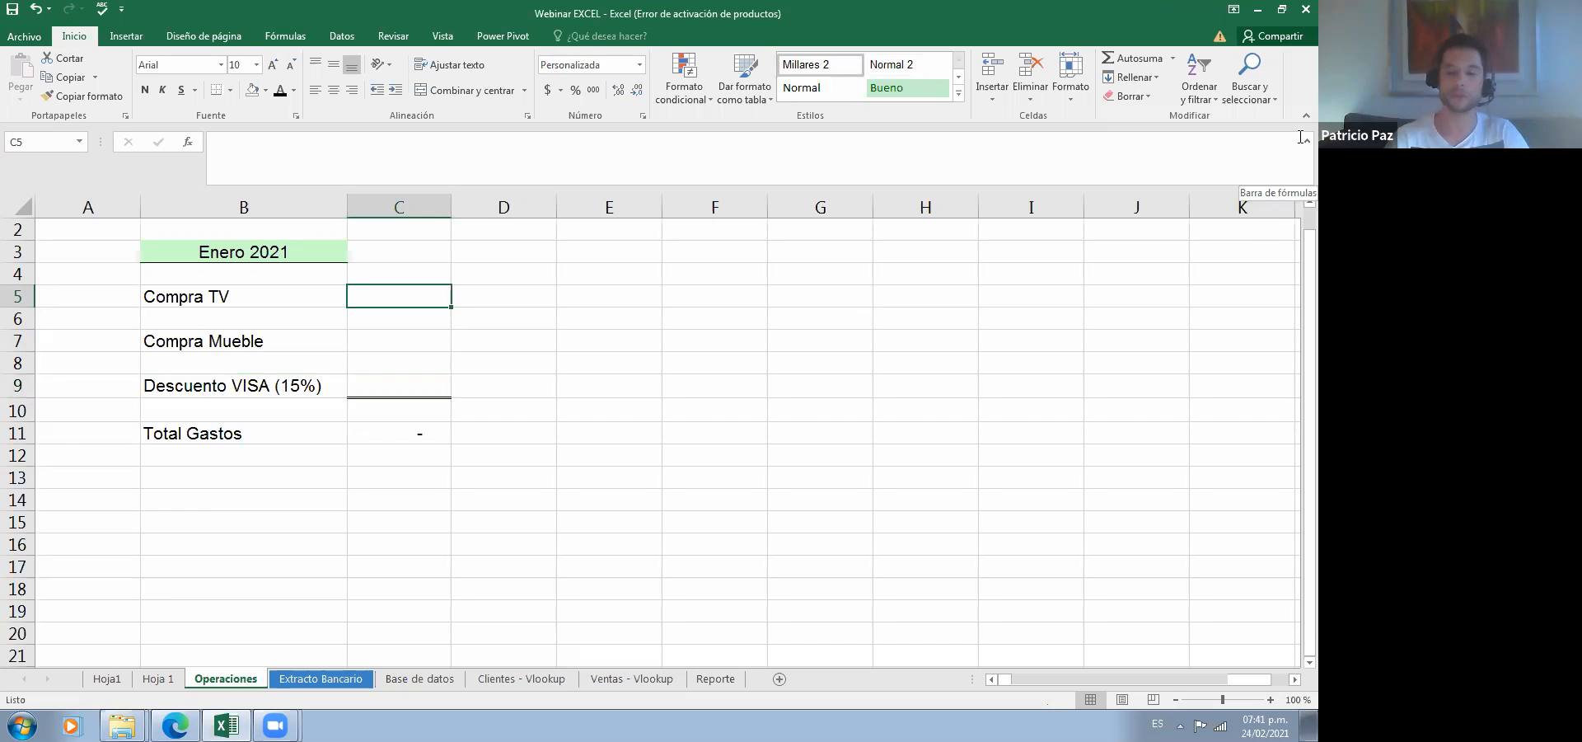
{"action": "type", "text": "400000"}
{"action": "key", "text": "Return"}
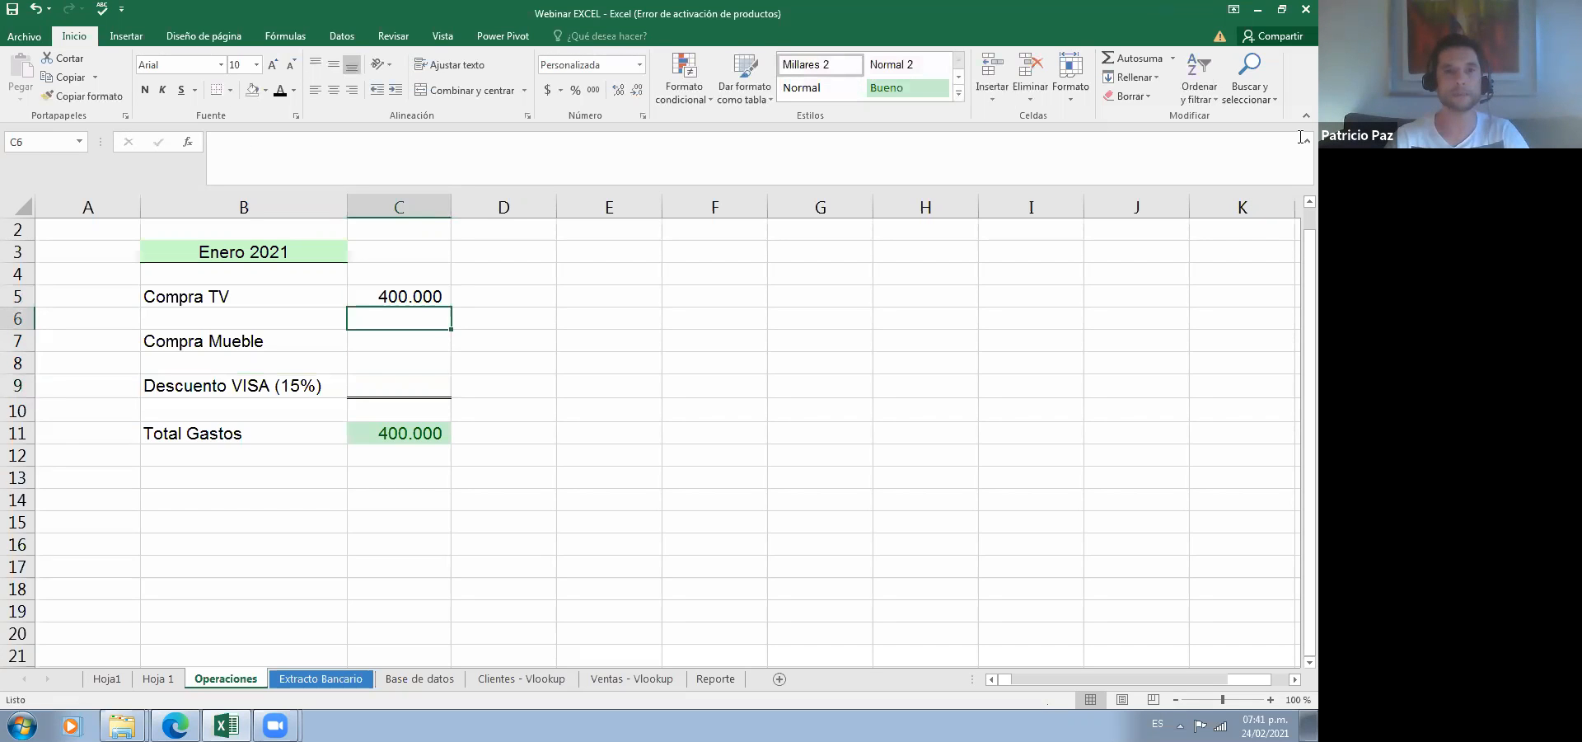
{"action": "key", "text": "Up"}
{"action": "key", "text": "F2"}
{"action": "key", "text": "BackSpace"}
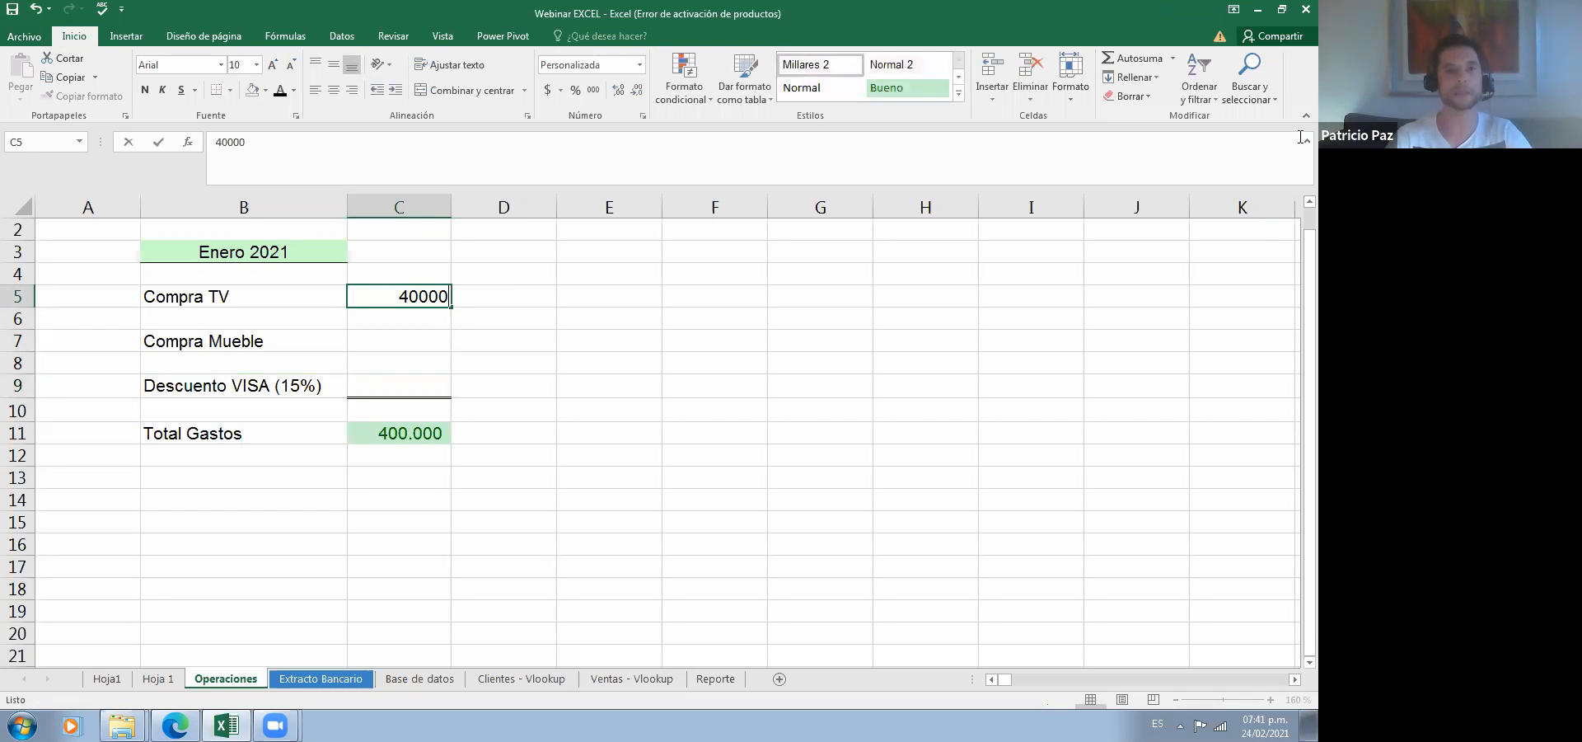
{"action": "key", "text": "Return"}
{"action": "key", "text": "Return"}
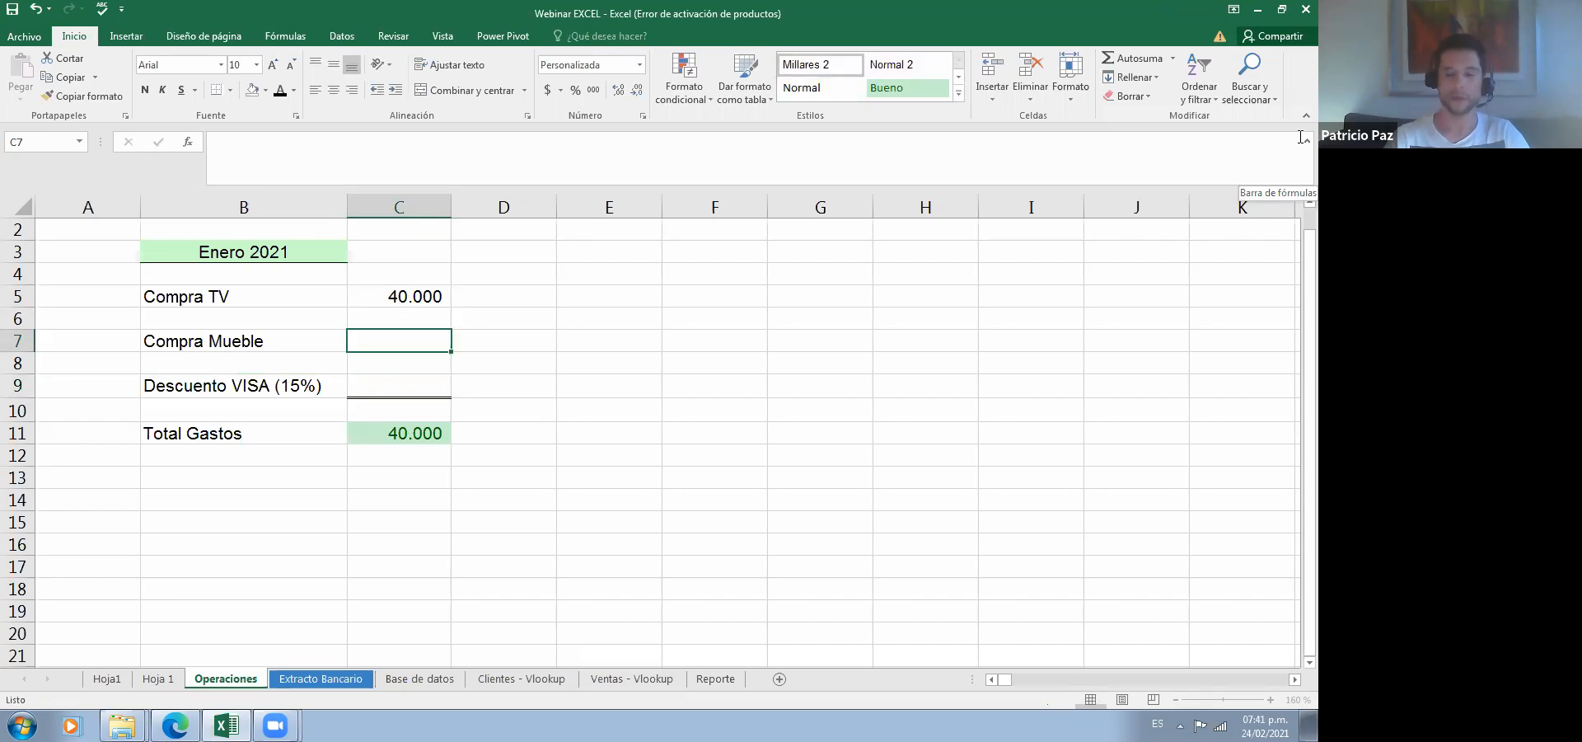
Step: Enter 5.000 for Compra Mueble in C7 and -6000 for Descuento VISA (15%) in C9
{"action": "type", "text": "5.000"}
{"action": "key", "text": "Return"}
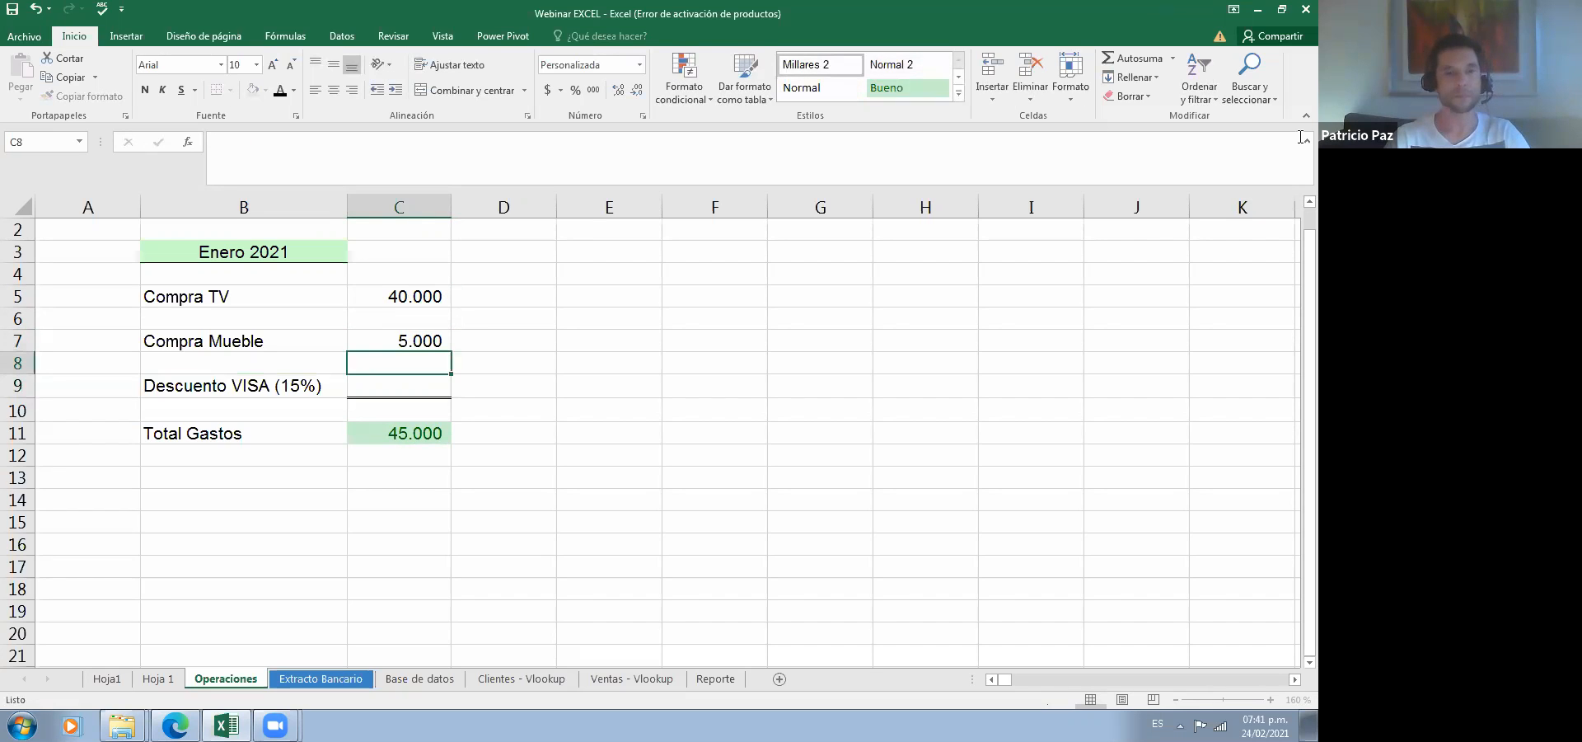
{"action": "key", "text": "Return"}
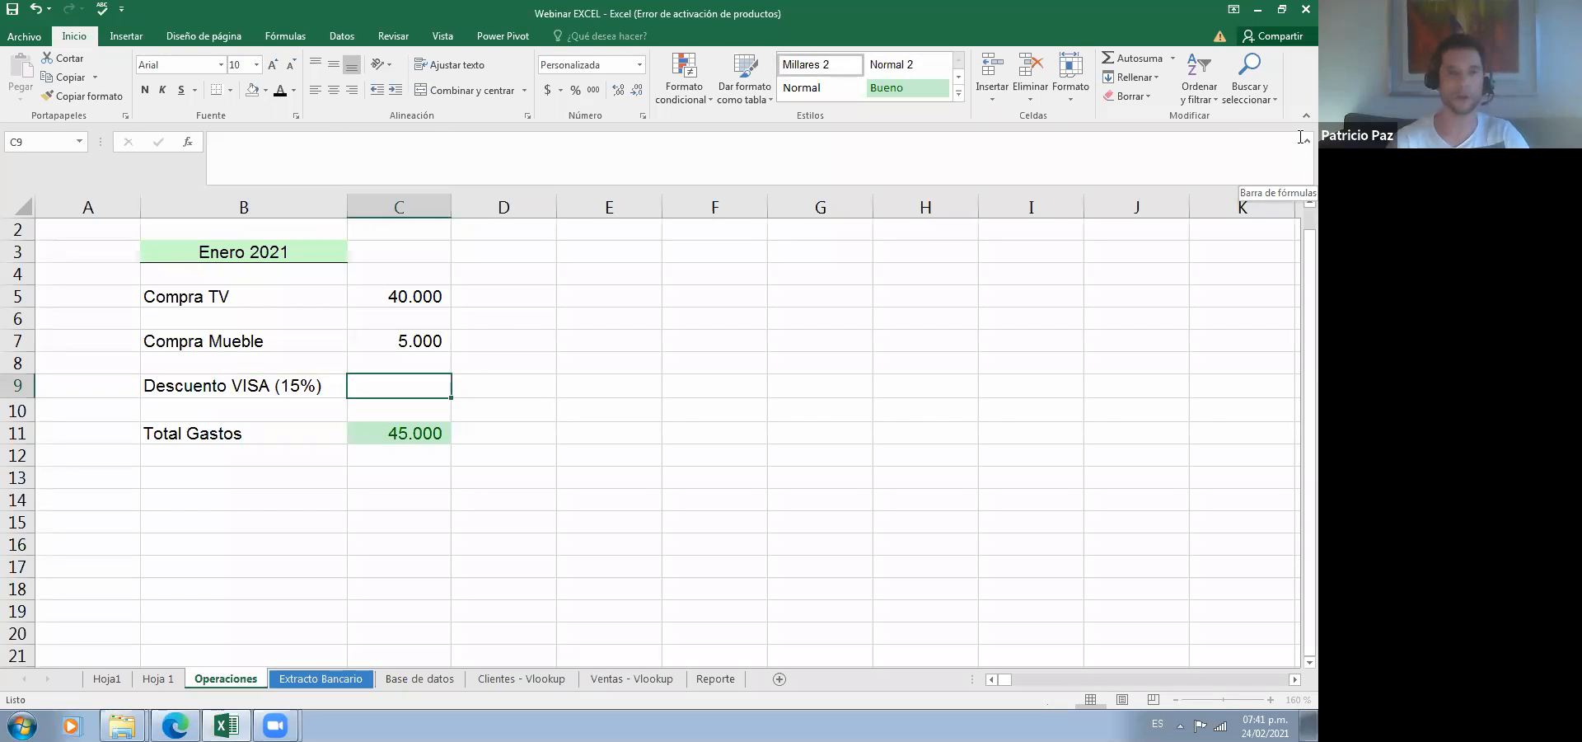
{"action": "type", "text": "-6000"}
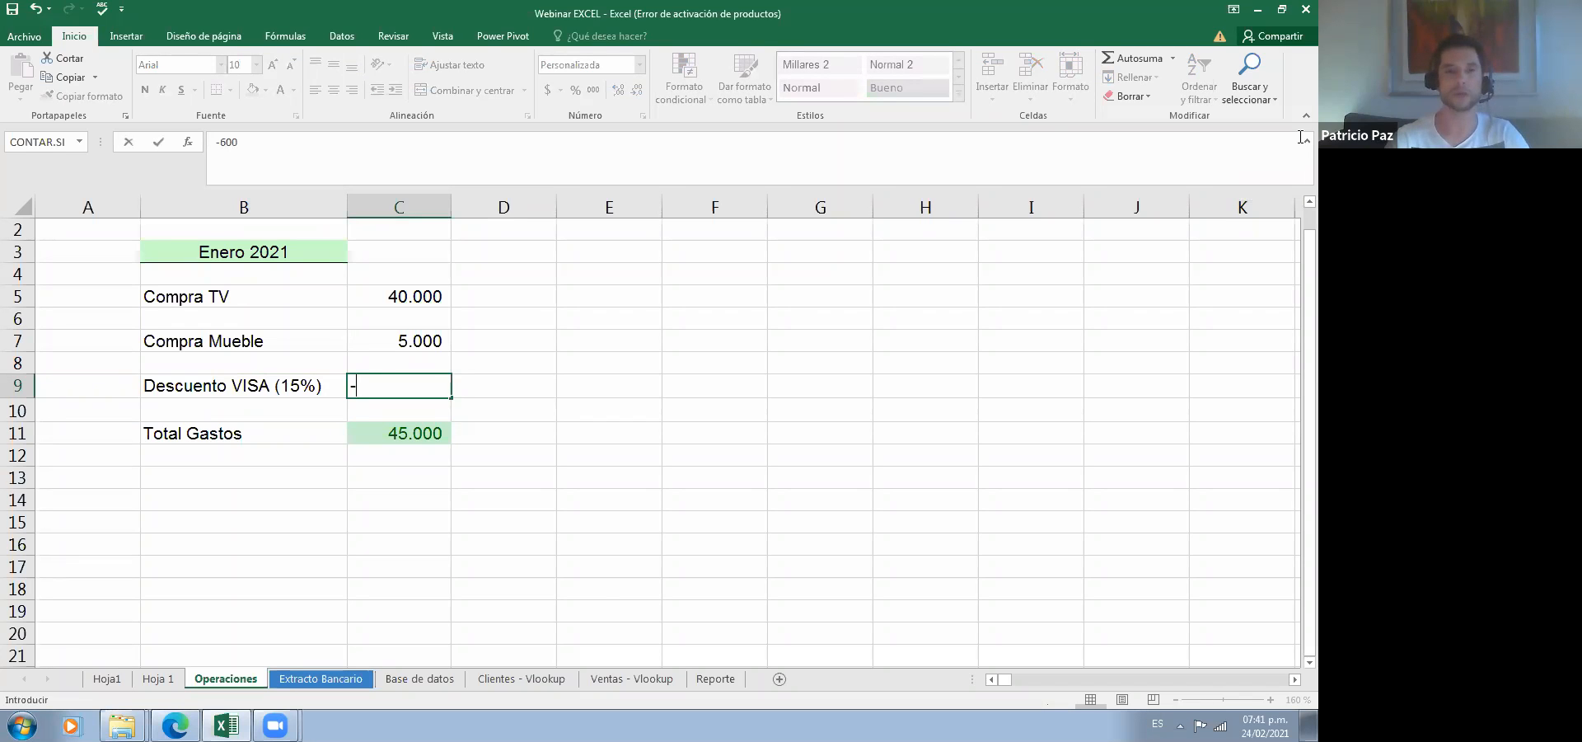
{"action": "key", "text": "Return"}
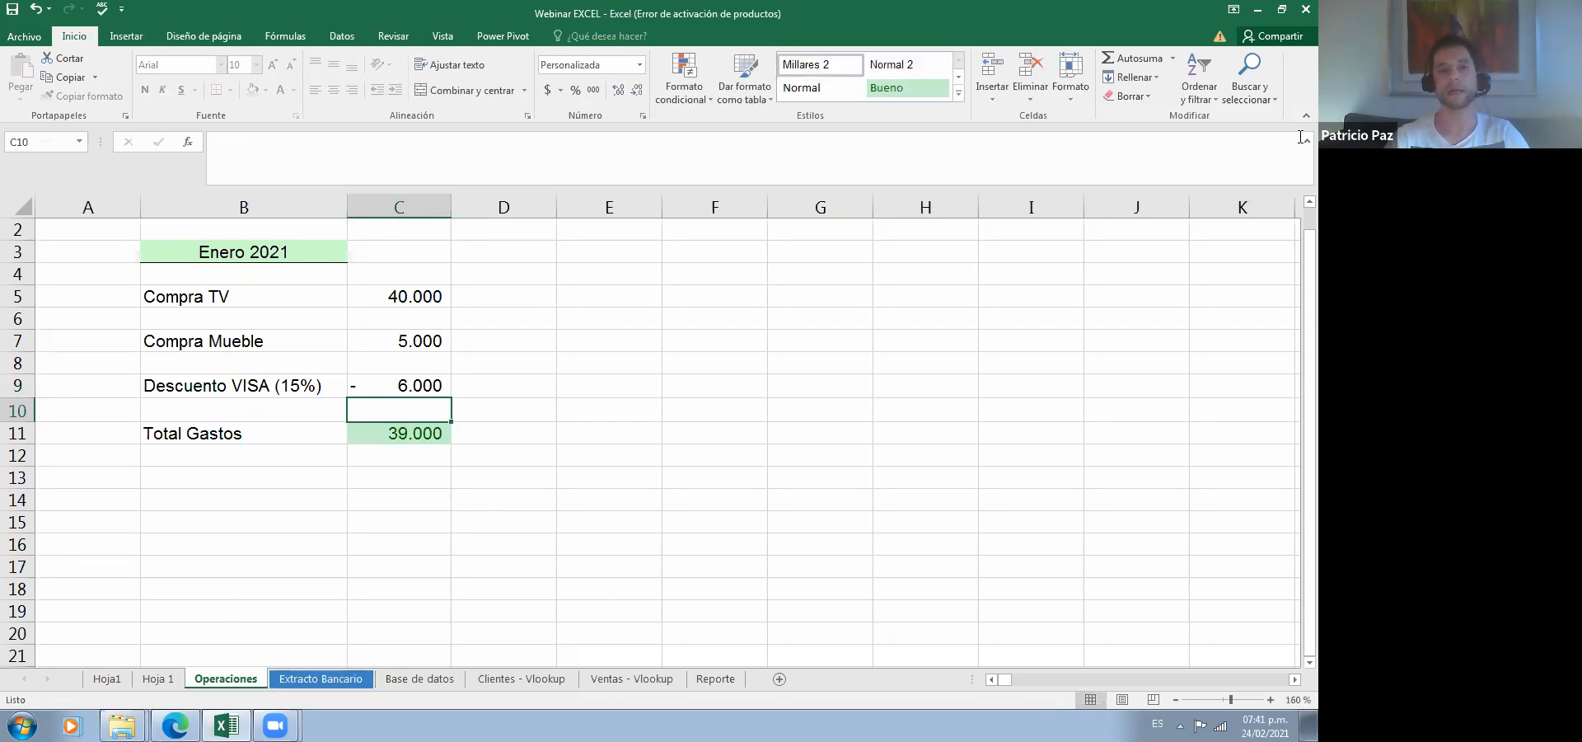
Step: Inspect the cell references in the Total Gastos formula in C11, leaving the formula as it is
{"action": "key", "text": "Down"}
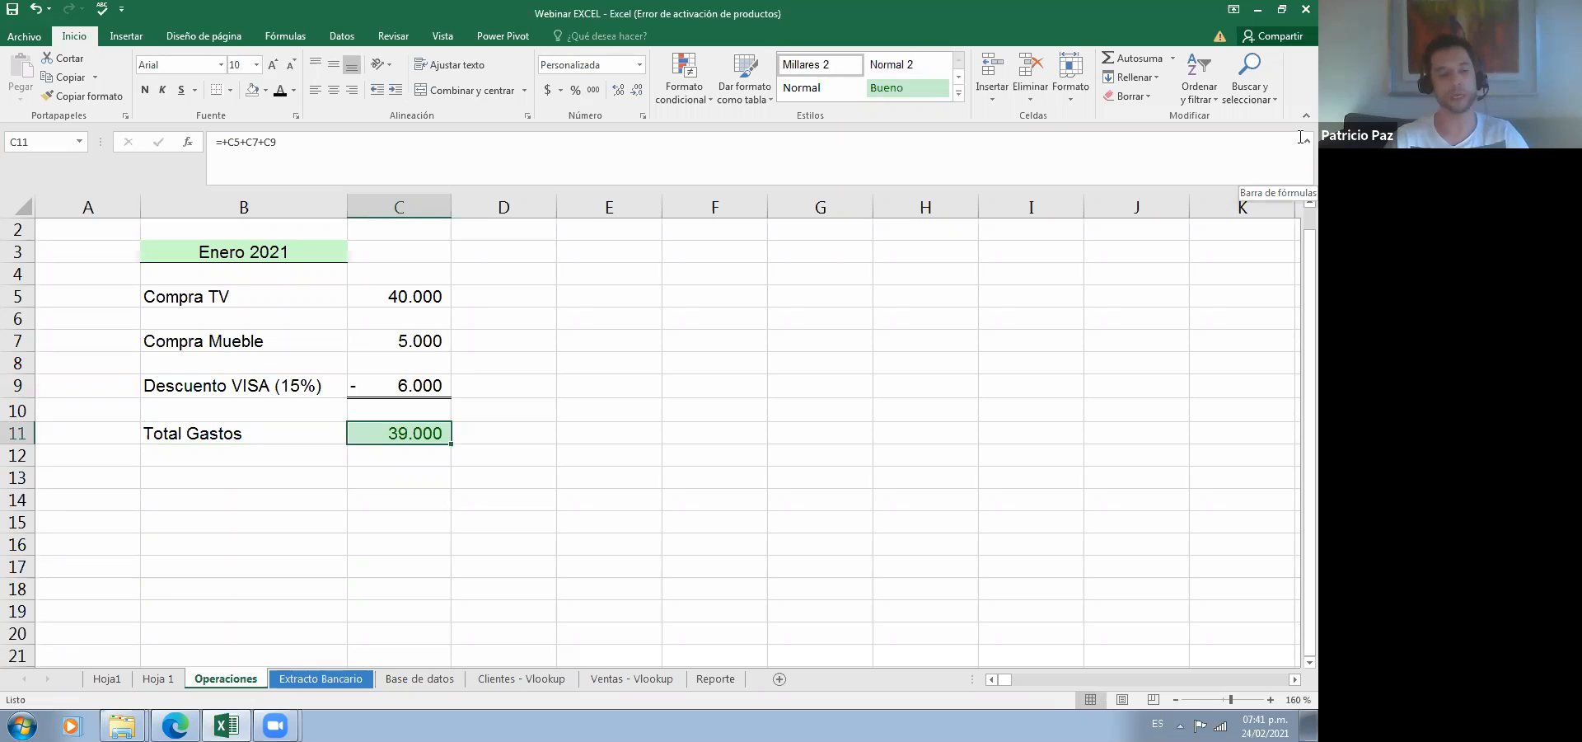
{"action": "key", "text": "F2"}
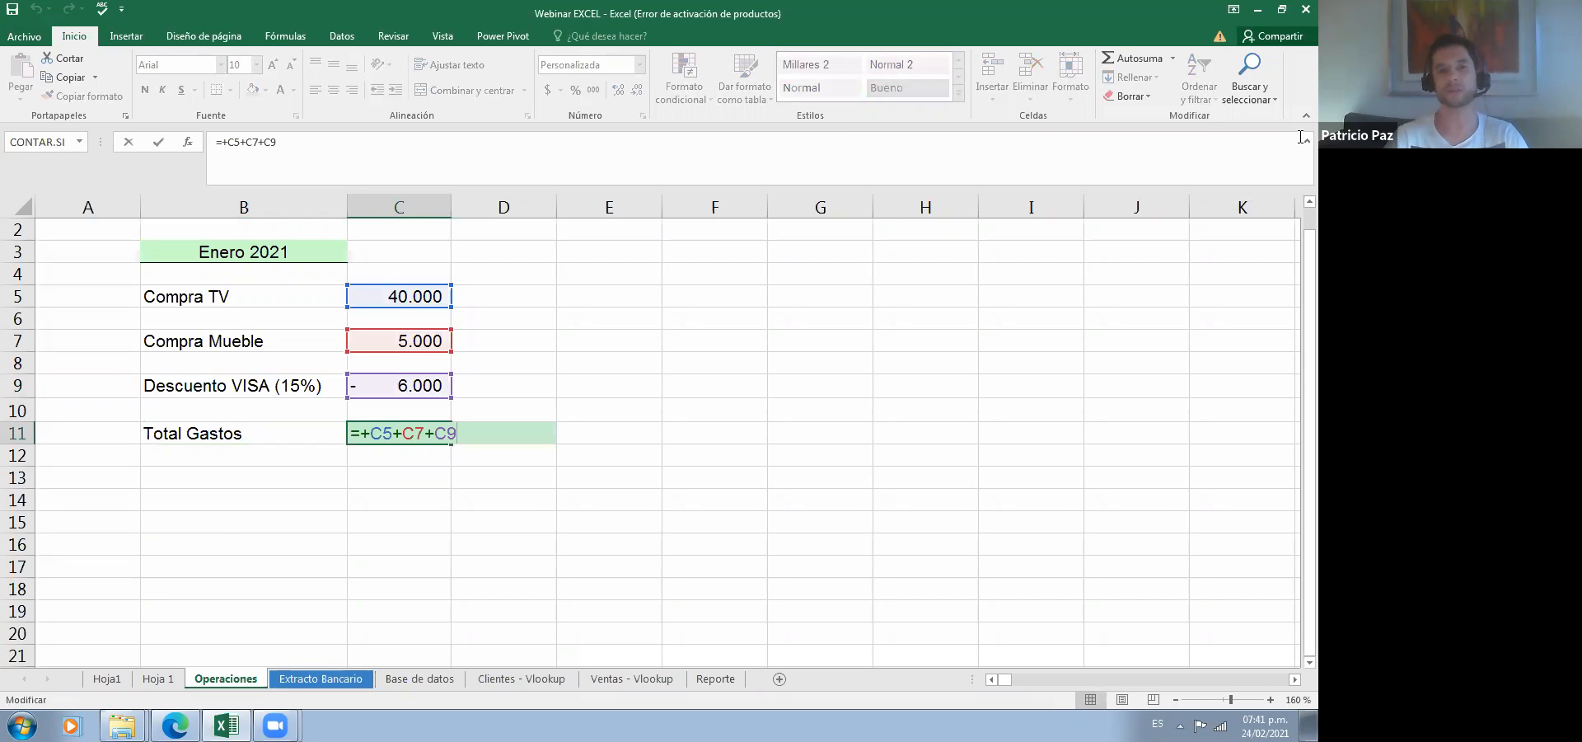
{"action": "key", "text": "Escape"}
{"action": "key", "text": "Left"}
{"action": "key", "text": "Right"}
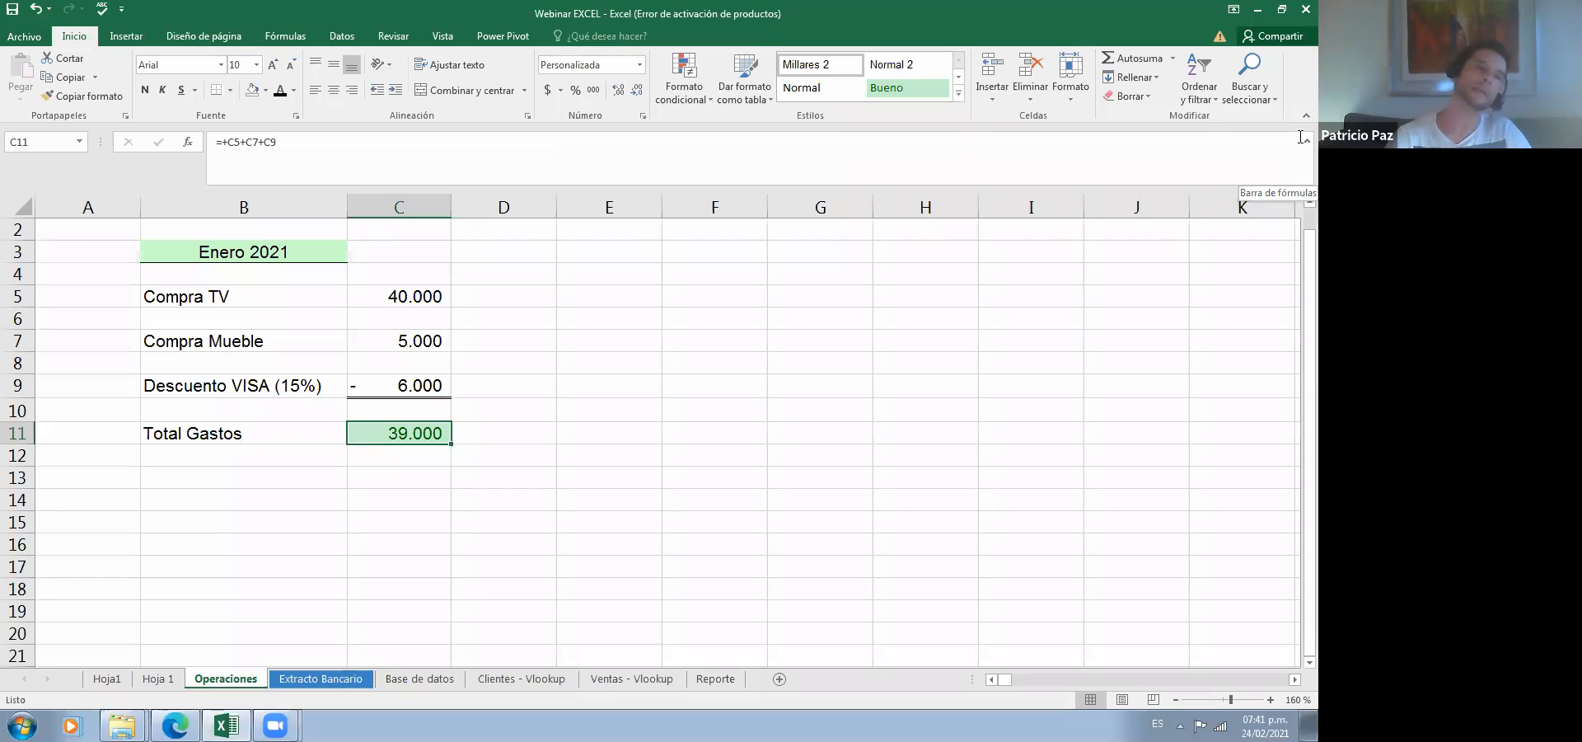
Step: Check the Descuento VISA (15%) label and its amount in row 9
{"action": "key", "text": "Up"}
{"action": "key", "text": "Up"}
{"action": "key", "text": "Left"}
{"action": "key", "text": "Right"}
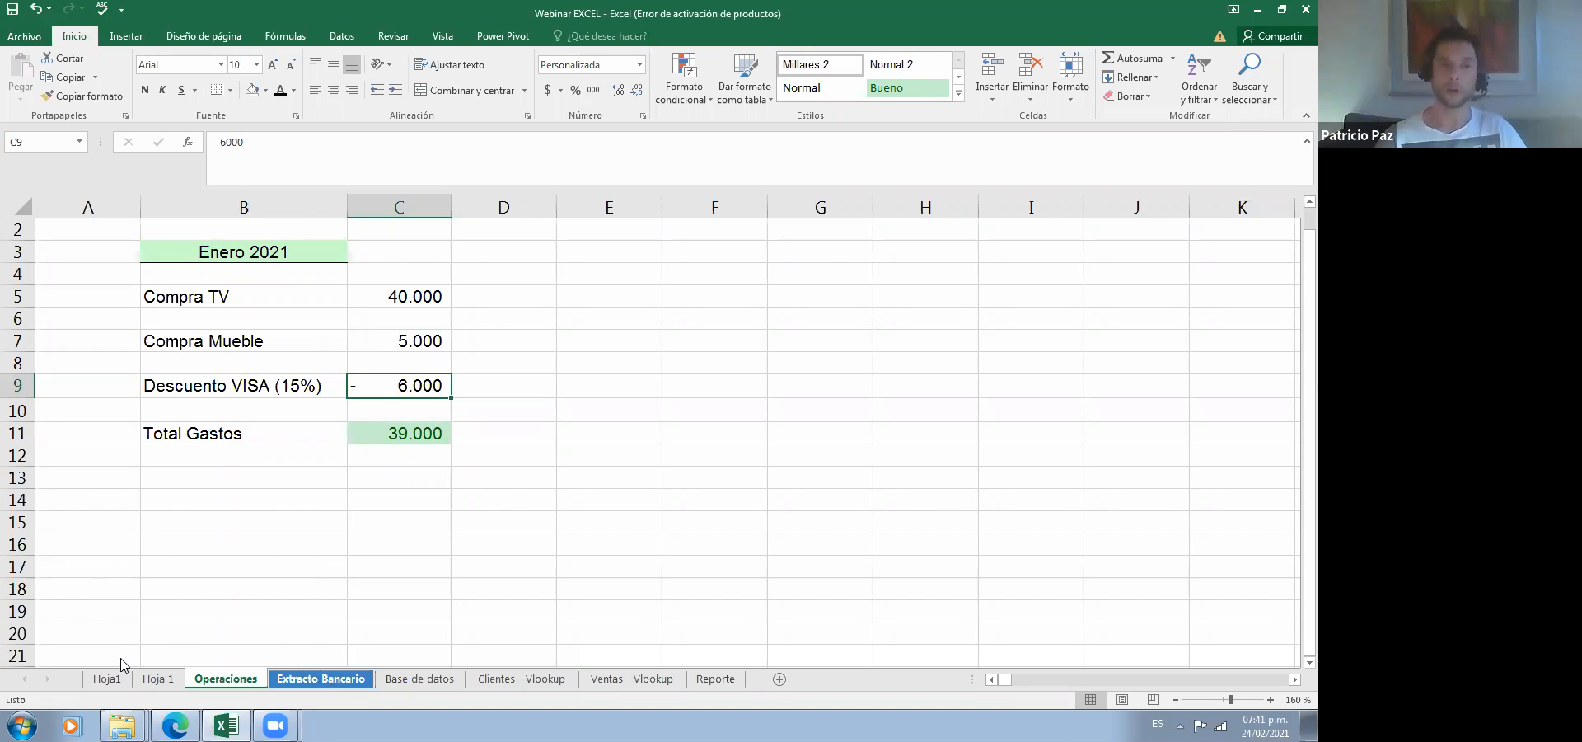
Step: Examine the bank movements on the Extracto Bancario sheet, including the highlighted Musimundo refund, and return to the Operaciones sheet
{"action": "key", "text": "ctrl+Page_Down"}
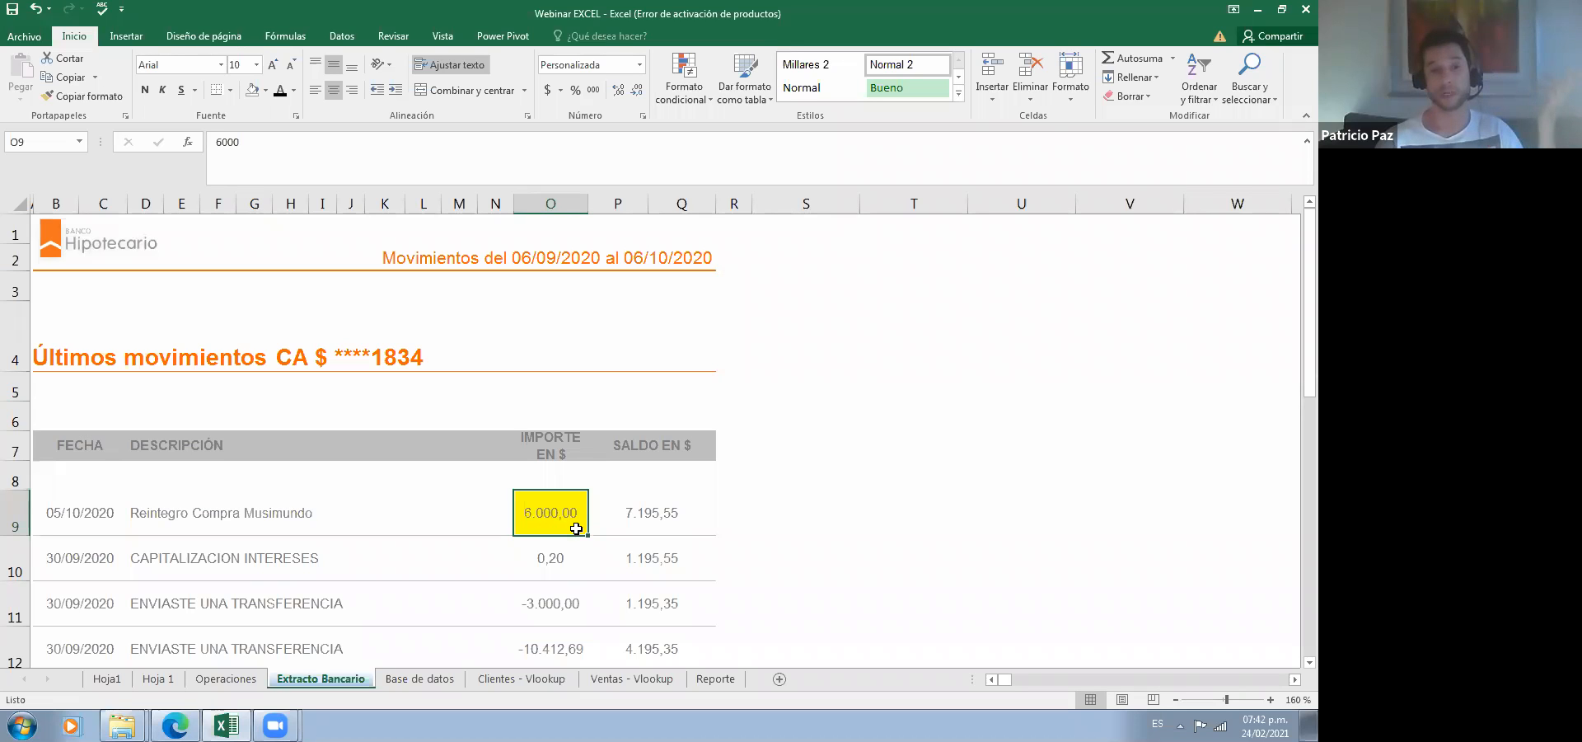
{"action": "scroll", "coordinate": [576, 528], "scroll_direction": "down", "scroll_amount": 2}
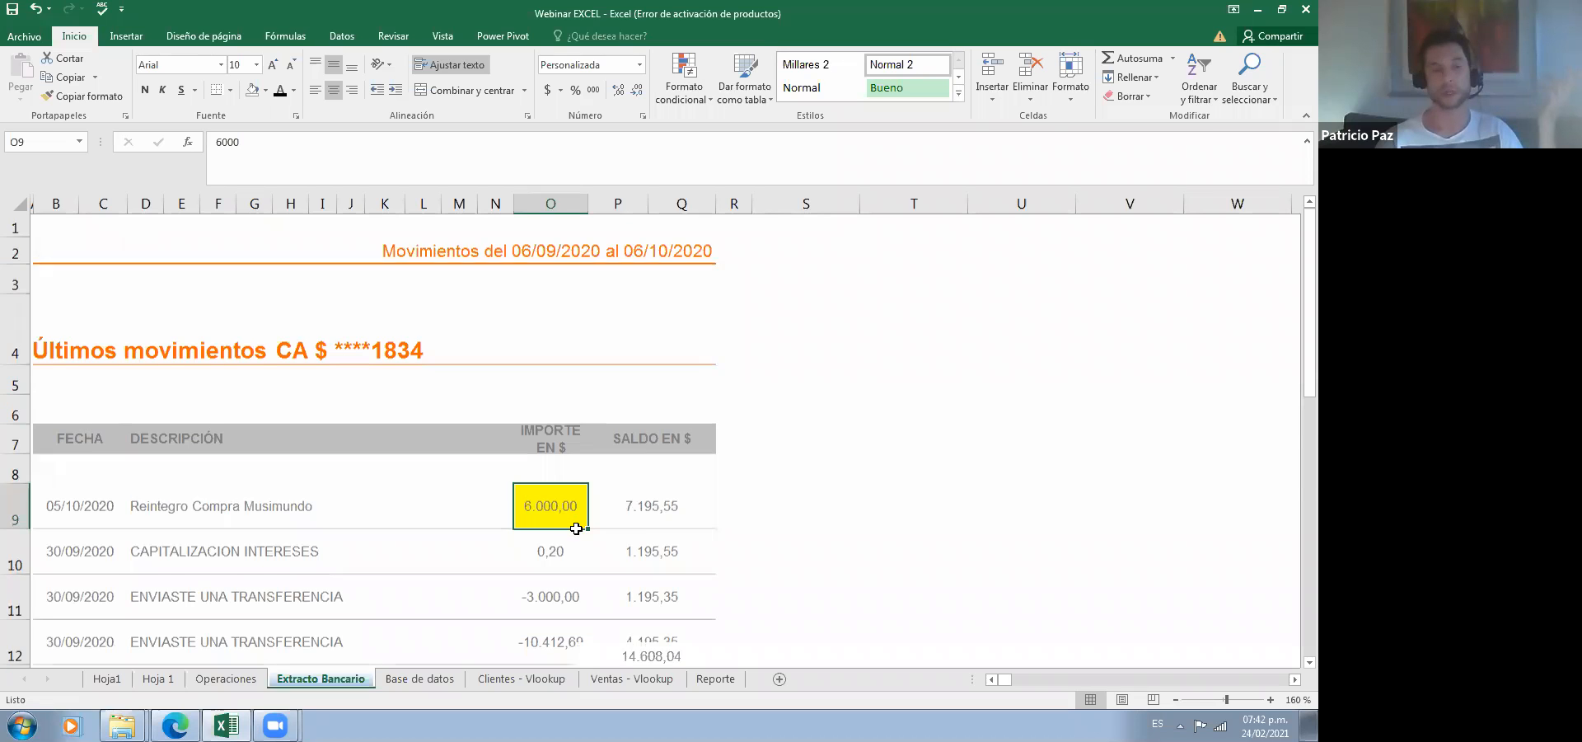
{"action": "scroll", "coordinate": [576, 528], "scroll_direction": "down", "scroll_amount": 1}
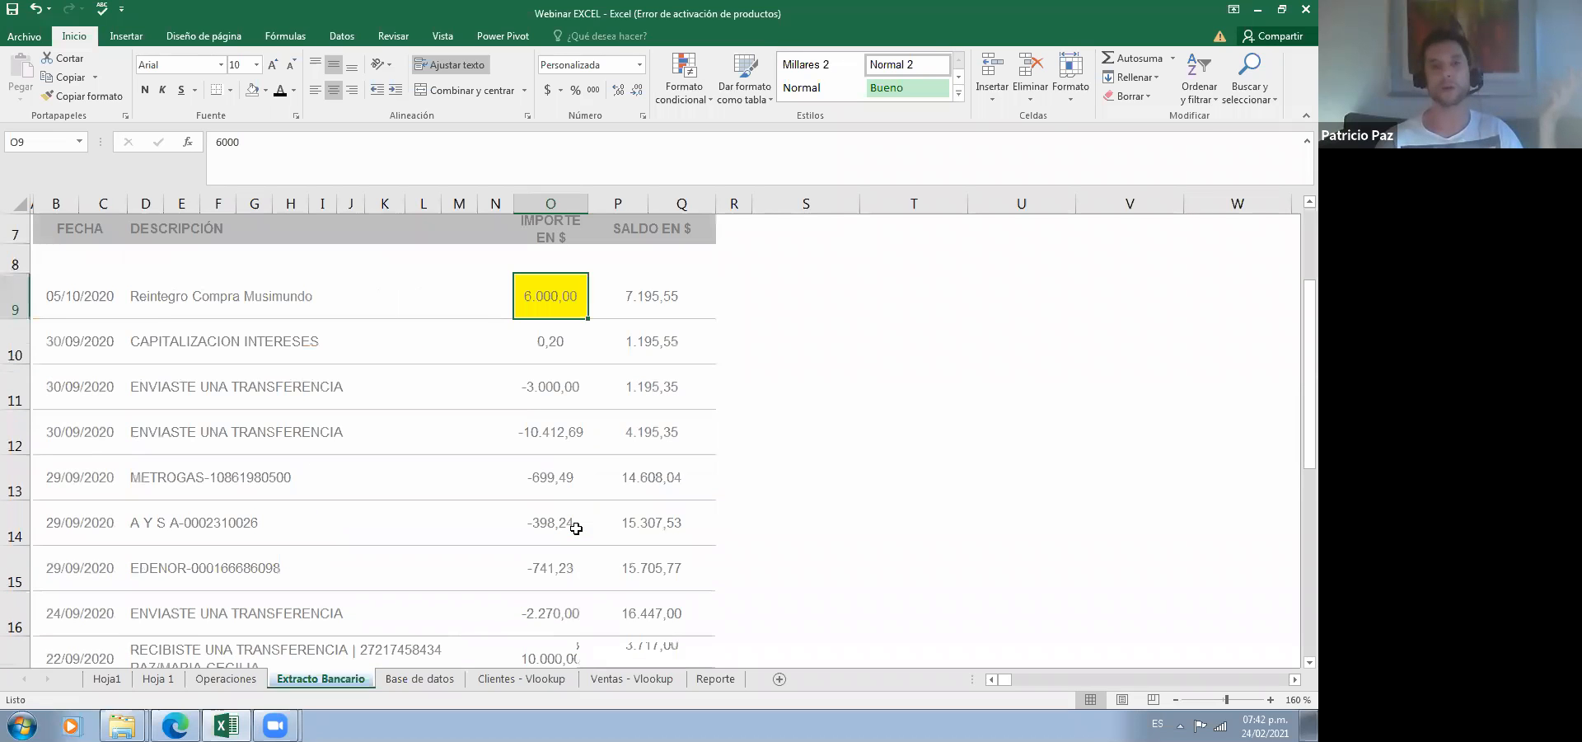
{"action": "scroll", "coordinate": [576, 528], "scroll_direction": "up", "scroll_amount": 3}
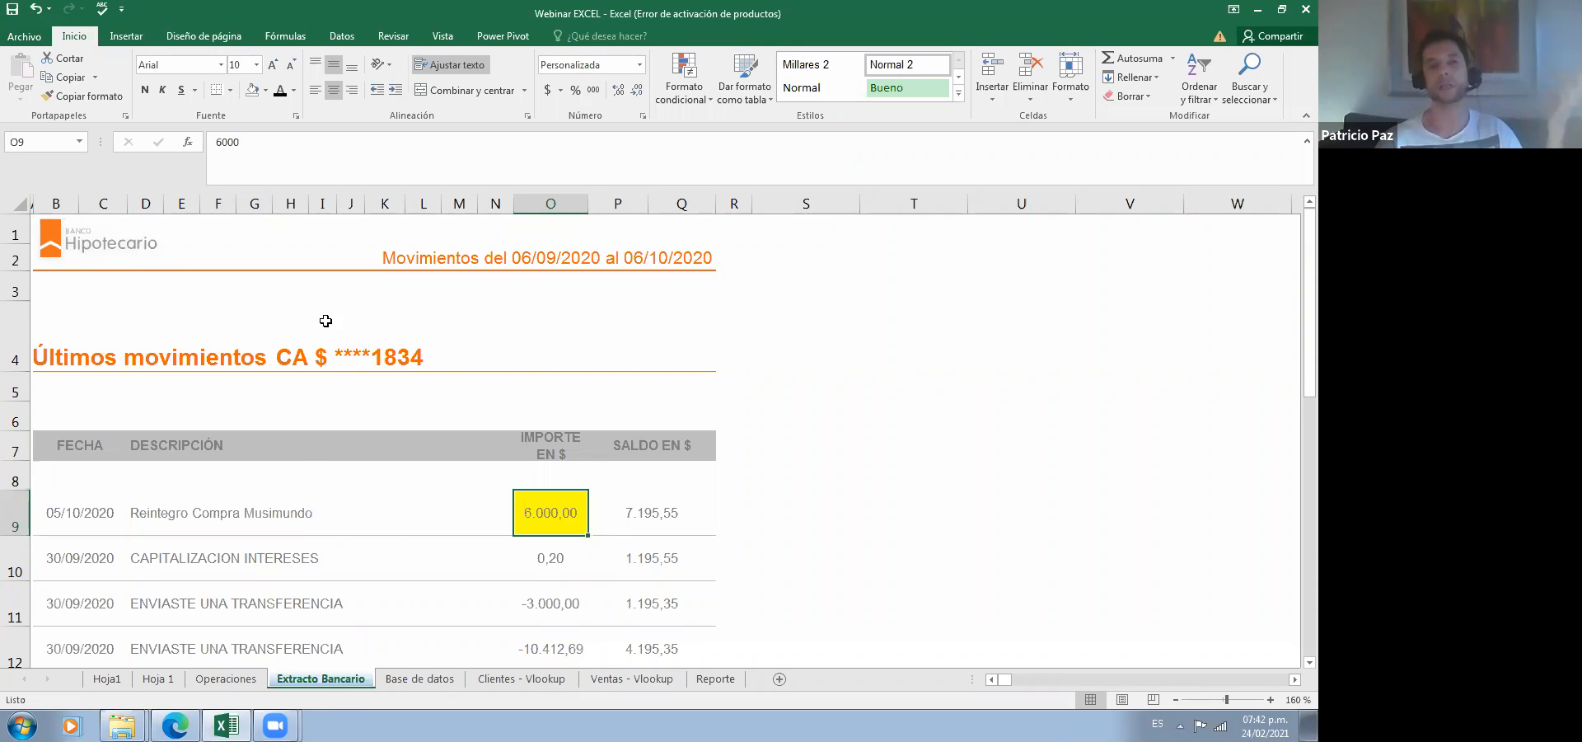
{"action": "key", "text": "Up"}
{"action": "key", "text": "Up"}
{"action": "key", "text": "Up"}
{"action": "key", "text": "Up"}
{"action": "key", "text": "Up"}
{"action": "left_click", "coordinate": [808, 327]}
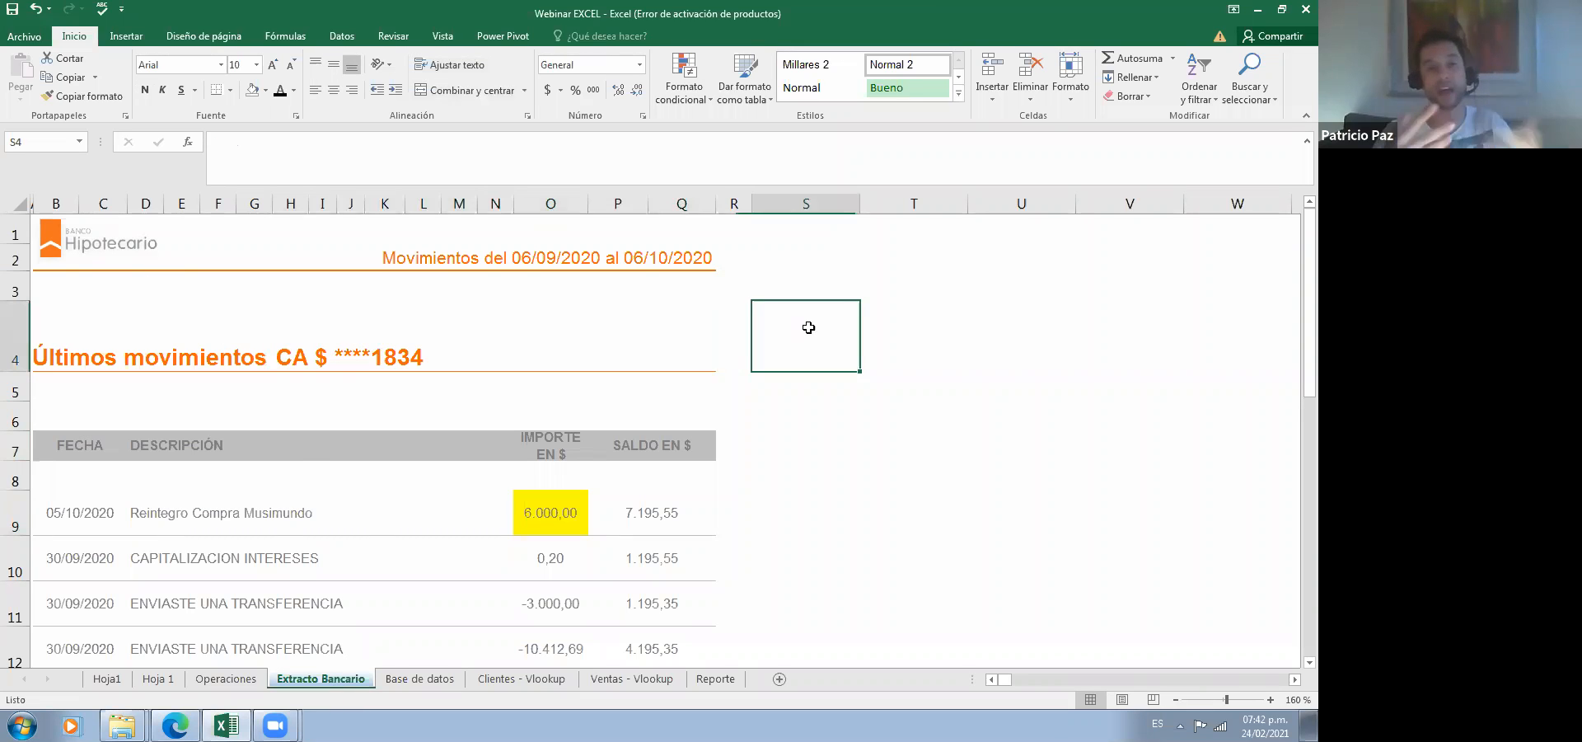
{"action": "key", "text": "Left"}
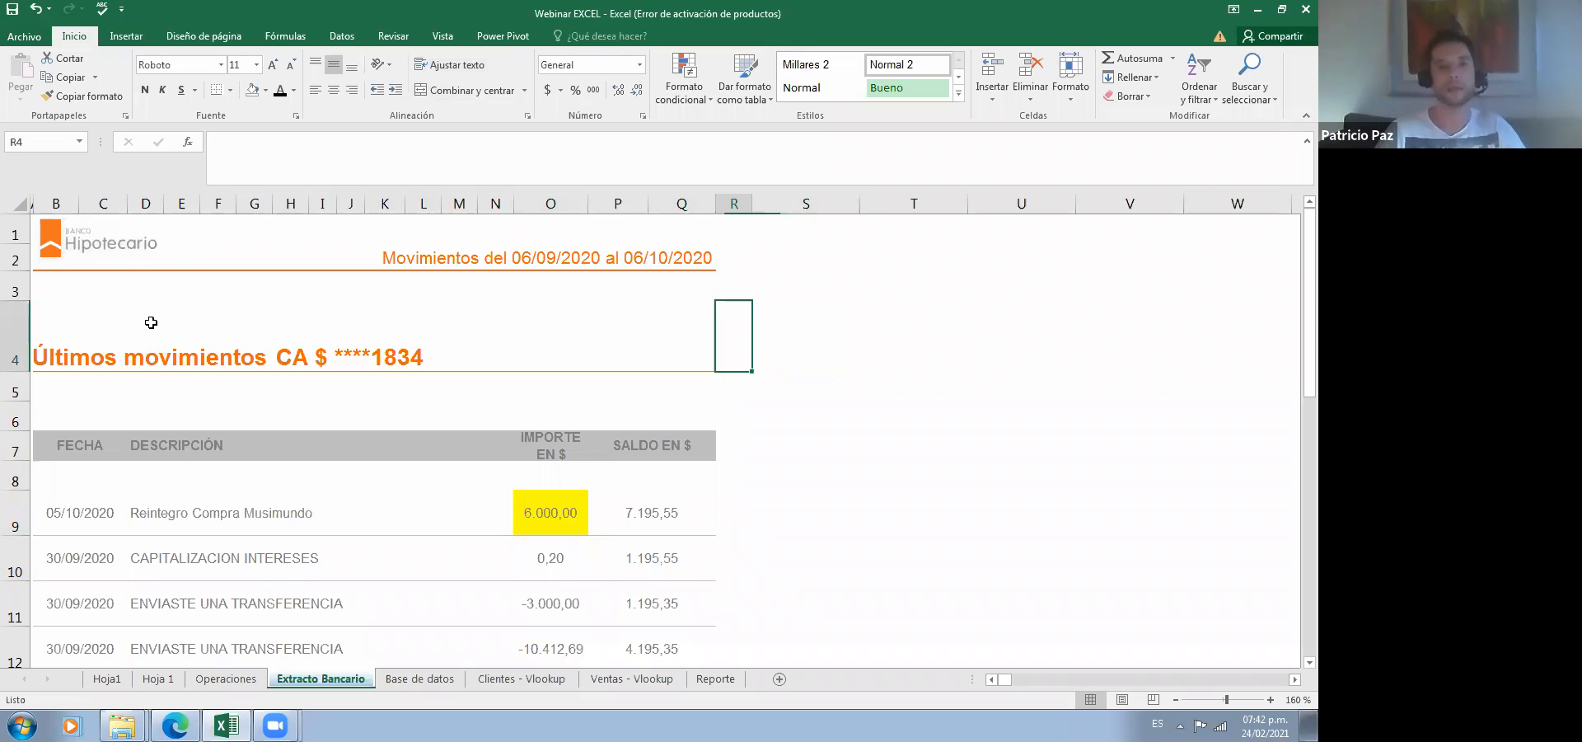
{"action": "key", "text": "Up"}
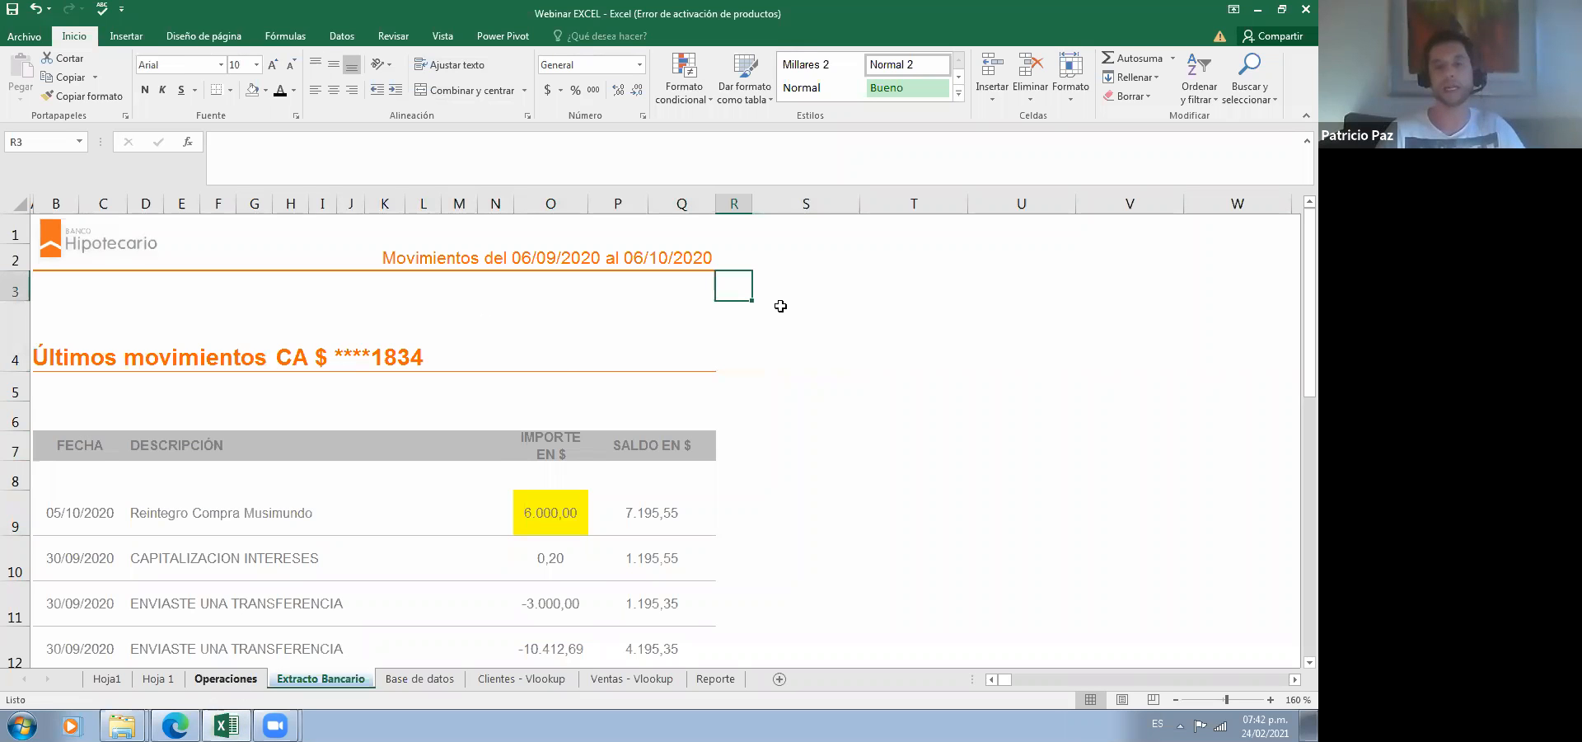
{"action": "key", "text": "ctrl+Page_Up"}
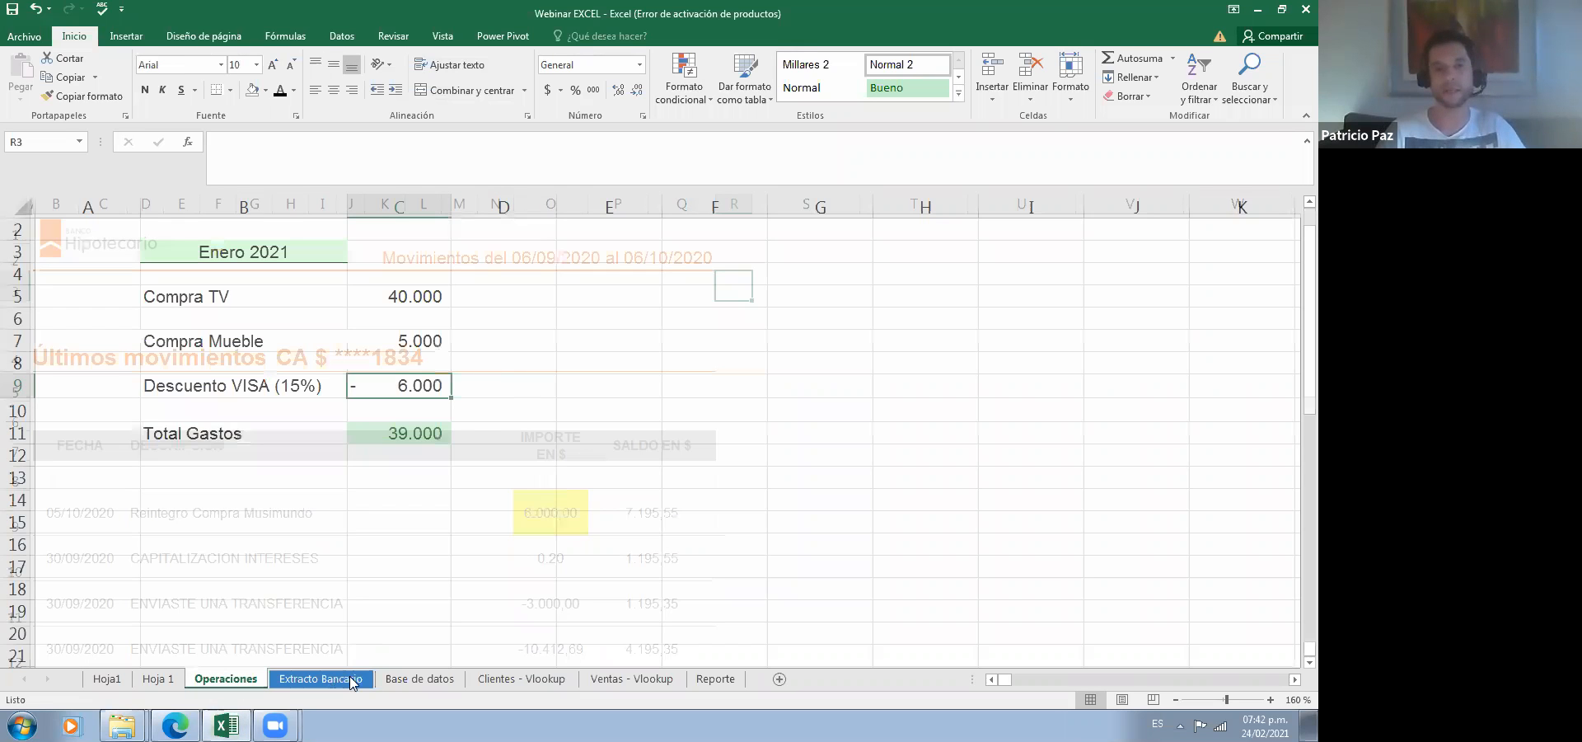
Step: Open the Extracto Bancario sheet and move cell by cell to B8, following the active cell's address
{"action": "key", "text": "ctrl+Page_Down"}
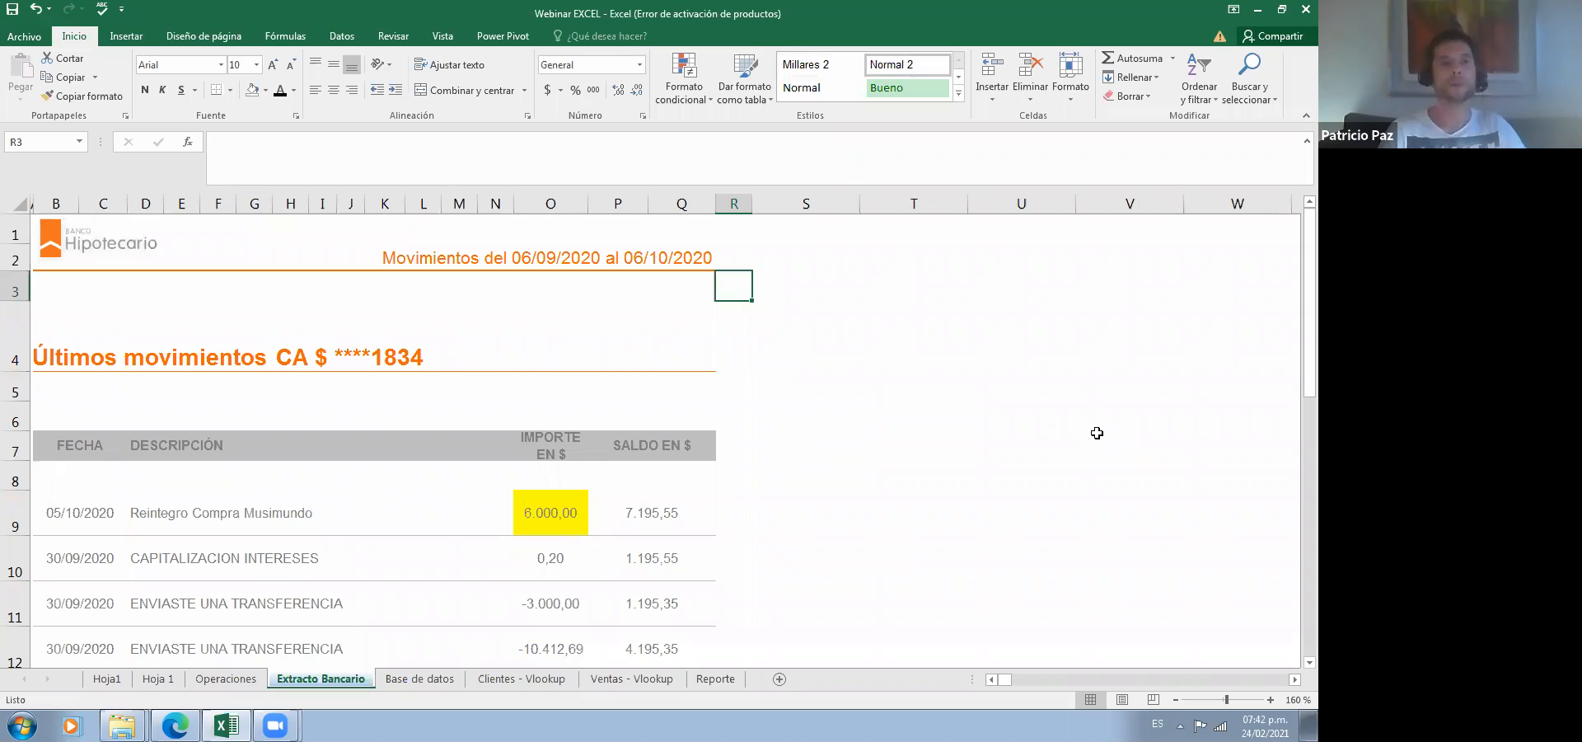
{"action": "key", "text": "Left"}
{"action": "key", "text": "Right"}
{"action": "key", "text": "Left"}
{"action": "key", "text": "Down"}
{"action": "key", "text": "Down"}
{"action": "key", "text": "Down"}
{"action": "key", "text": "Down"}
{"action": "key", "text": "Down"}
{"action": "key", "text": "Left"}
{"action": "key", "text": "Left"}
{"action": "key", "text": "Left"}
{"action": "key", "text": "Left"}
{"action": "key", "text": "Left"}
{"action": "key", "text": "Left"}
{"action": "key", "text": "Left"}
{"action": "key", "text": "Left"}
{"action": "key", "text": "Left"}
{"action": "key", "text": "Left"}
{"action": "key", "text": "Left"}
{"action": "key", "text": "Left"}
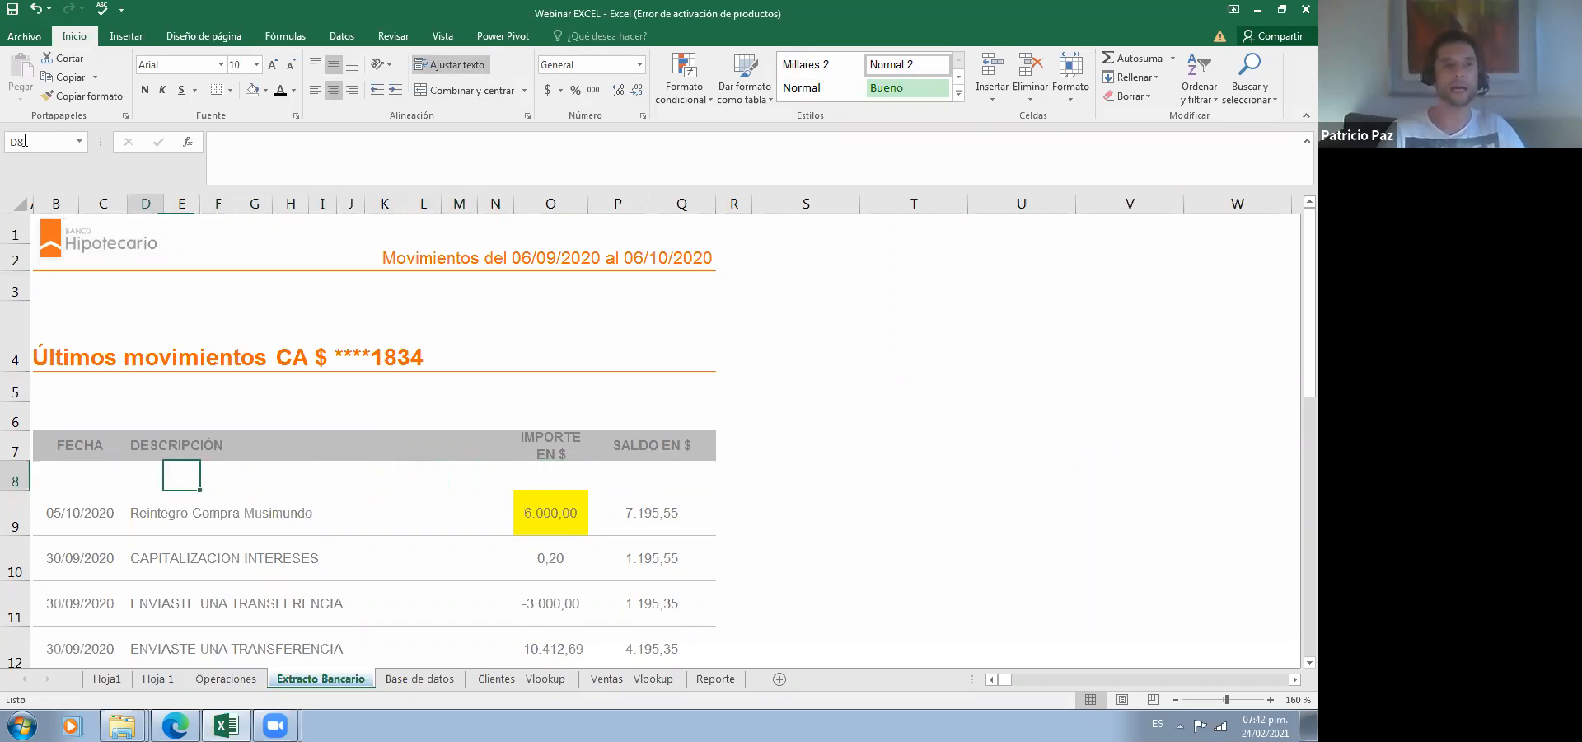
{"action": "key", "text": "Left"}
{"action": "key", "text": "Left"}
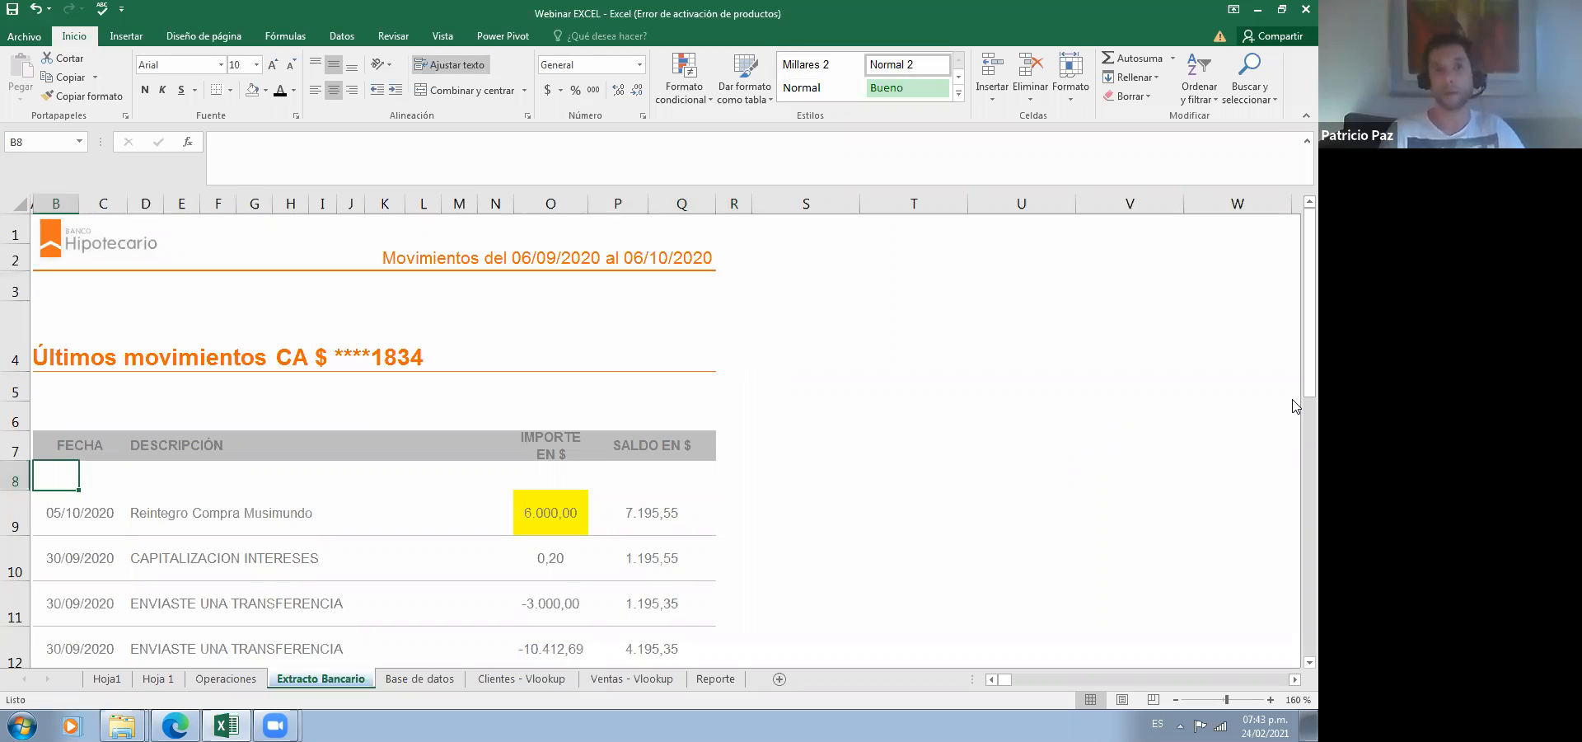
Step: Move back and forth along row 8 of the bank statement to examine how its separate columns are laid out
{"action": "key", "text": "Right"}
{"action": "key", "text": "Right"}
{"action": "key", "text": "Right"}
{"action": "key", "text": "Right"}
{"action": "key", "text": "Right"}
{"action": "key", "text": "Right"}
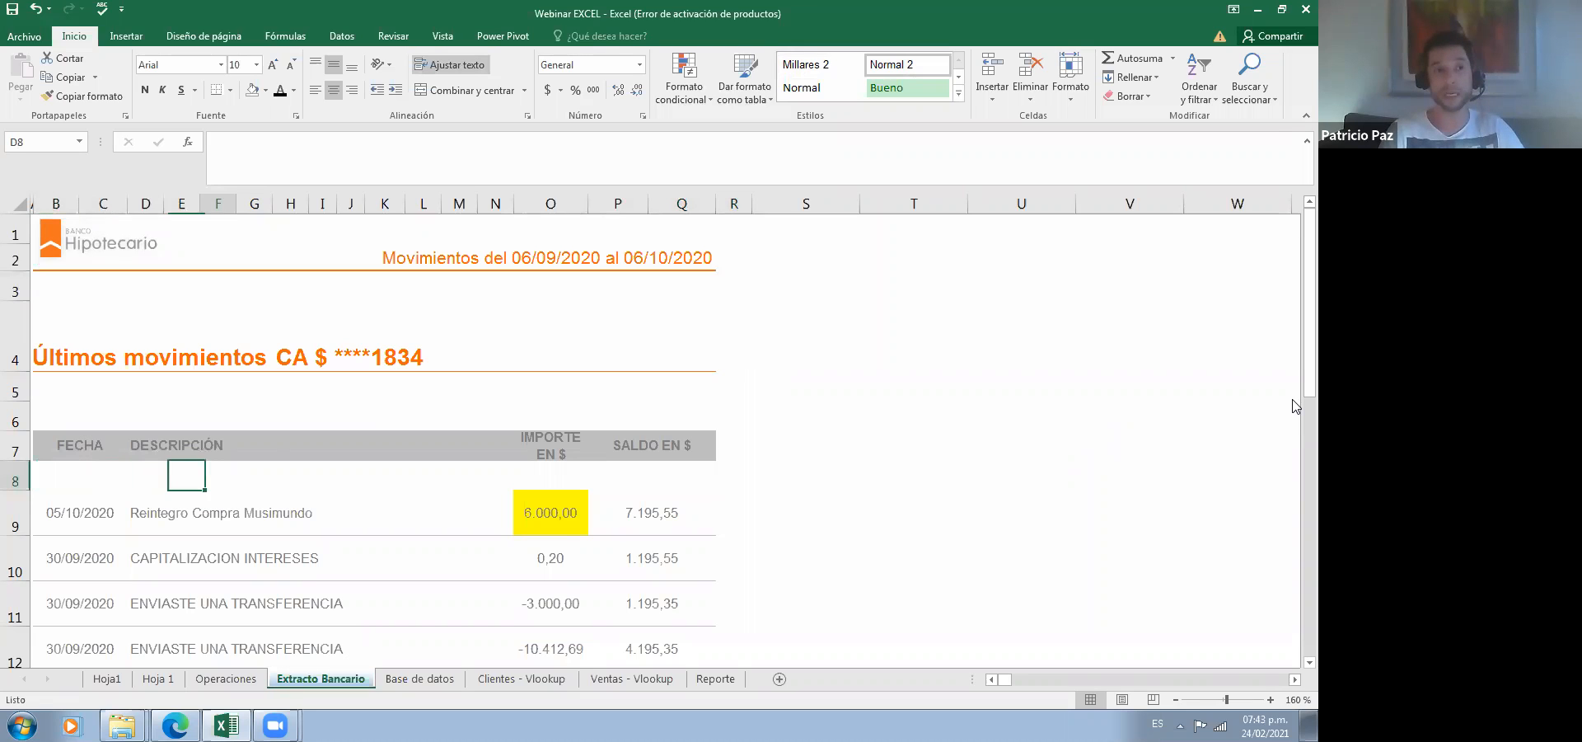
{"action": "key", "text": "Right"}
{"action": "key", "text": "Right"}
{"action": "key", "text": "Right"}
{"action": "key", "text": "Right"}
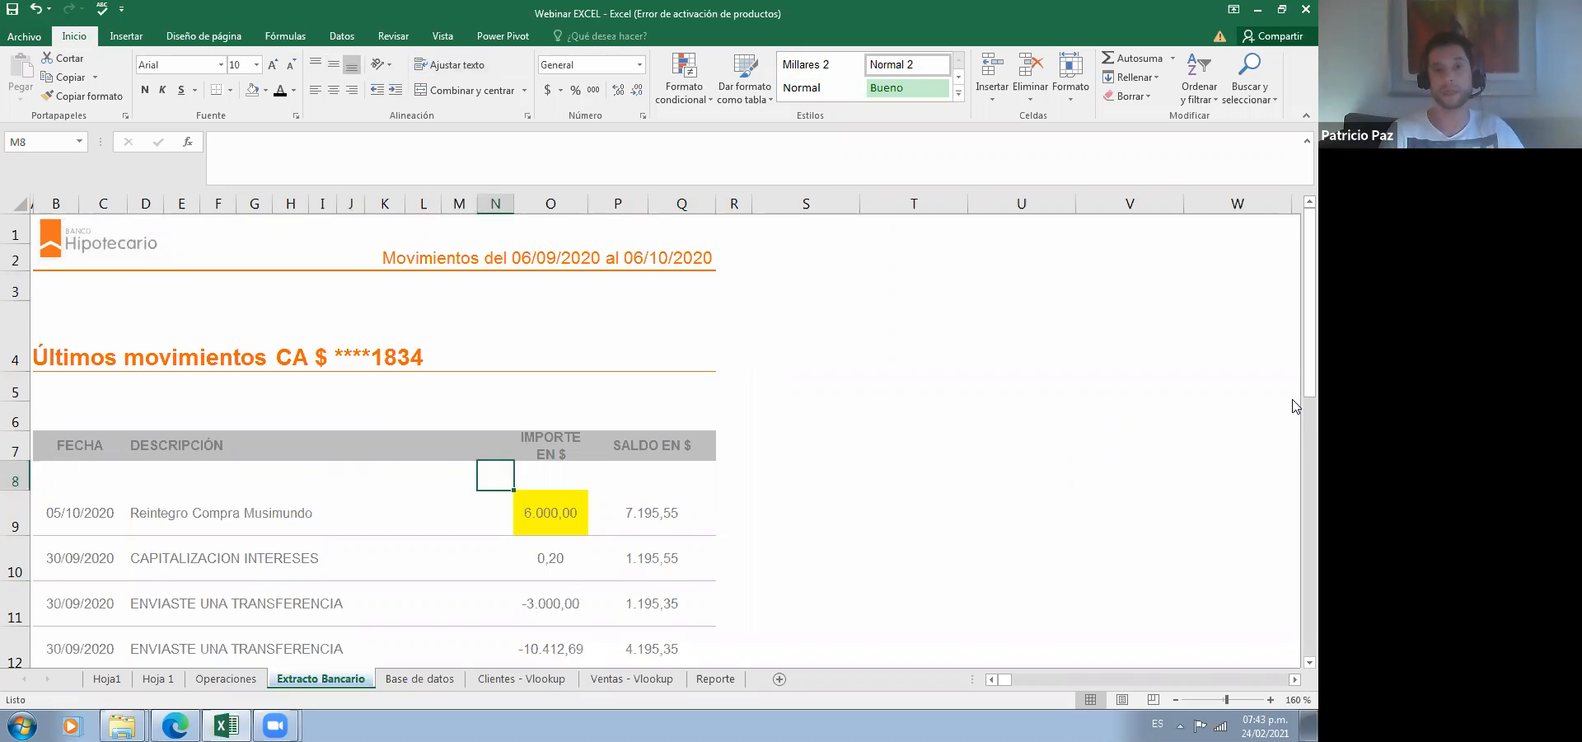
{"action": "key", "text": "Left"}
{"action": "key", "text": "Left"}
{"action": "key", "text": "Left"}
{"action": "key", "text": "Left"}
{"action": "key", "text": "Left"}
{"action": "key", "text": "Left"}
{"action": "key", "text": "Left"}
{"action": "key", "text": "Left"}
{"action": "key", "text": "Left"}
{"action": "key", "text": "Left"}
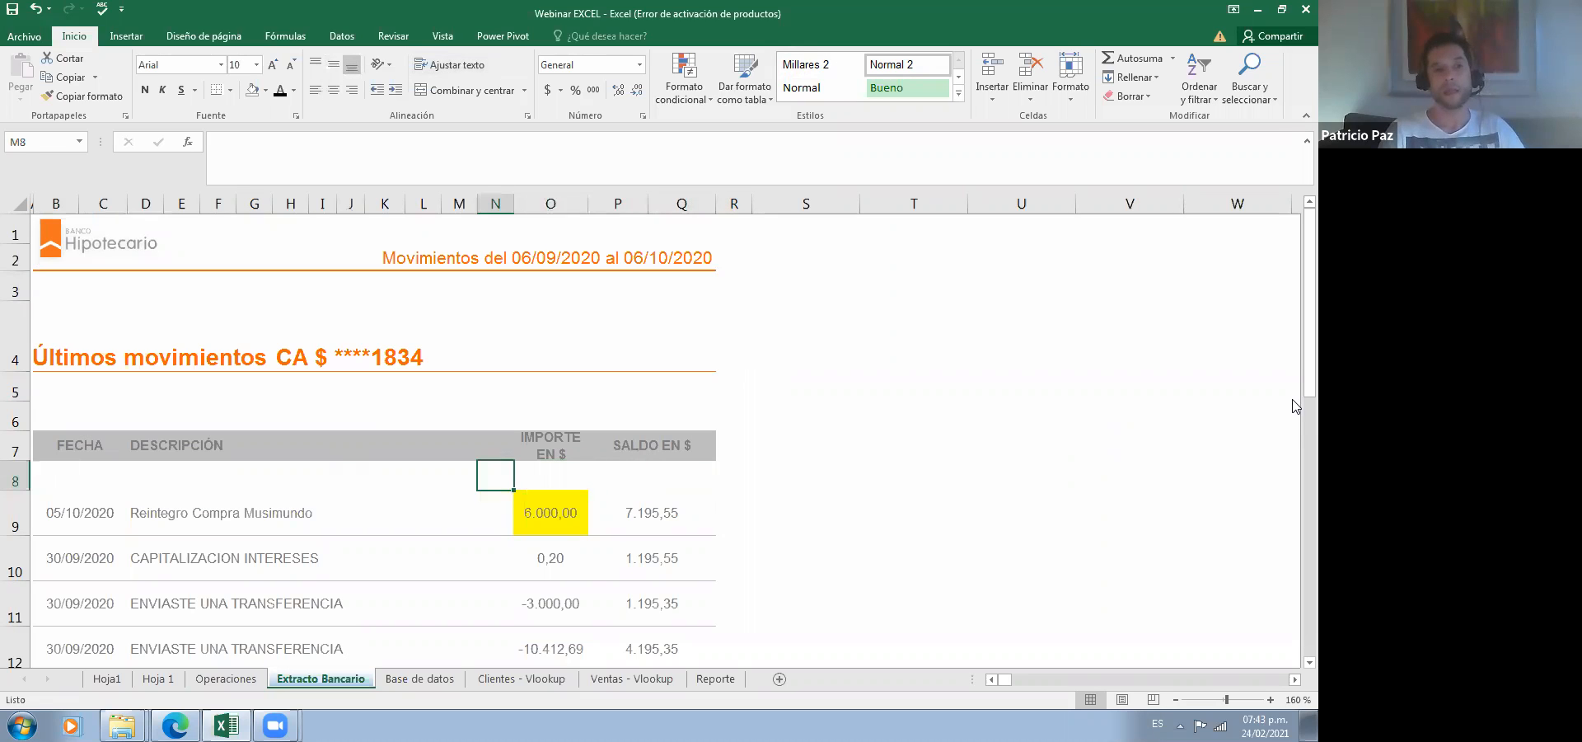
{"action": "key", "text": "Left"}
{"action": "key", "text": "Left"}
{"action": "key", "text": "Left"}
{"action": "key", "text": "Left"}
{"action": "key", "text": "Left"}
{"action": "key", "text": "Left"}
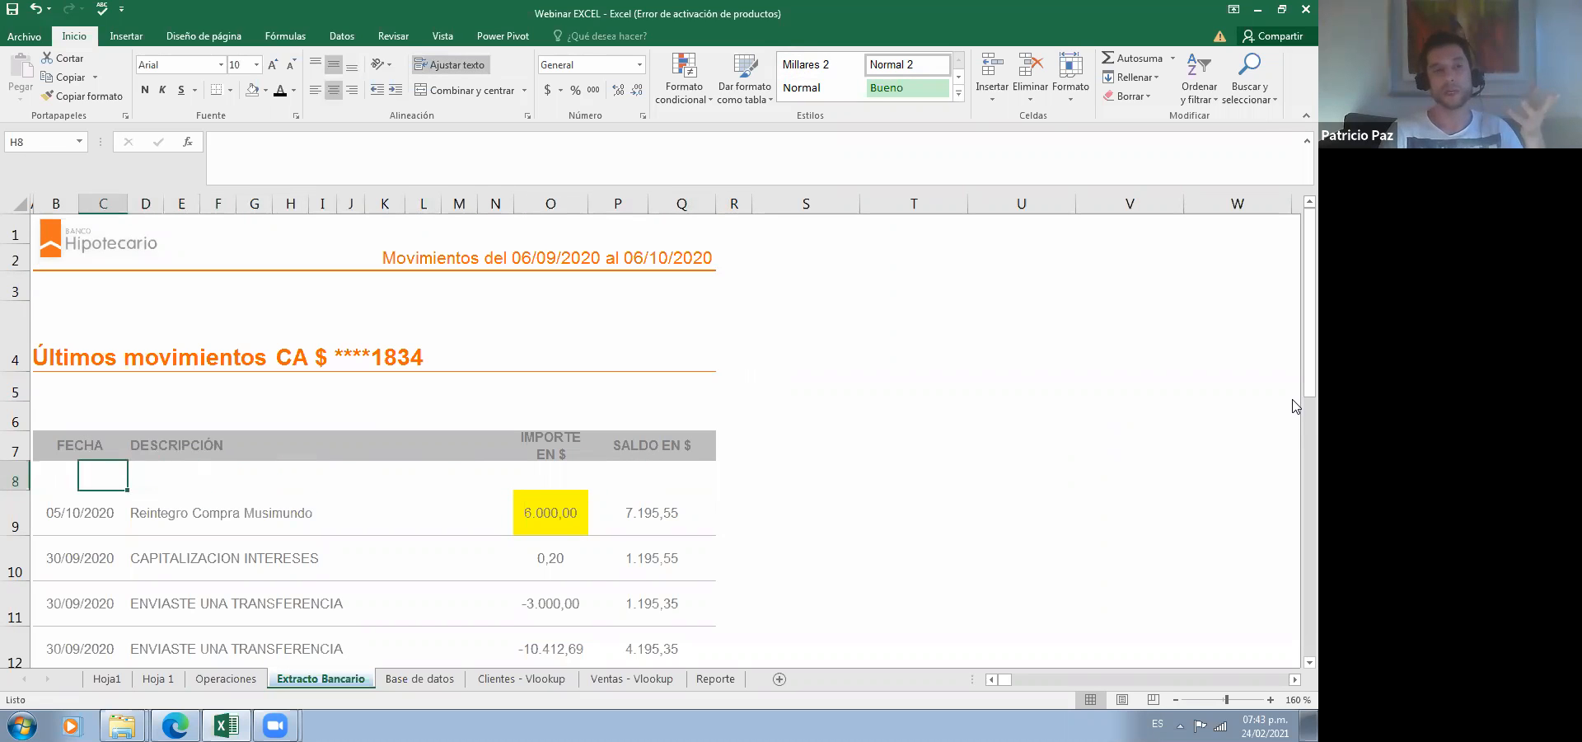
Step: Examine how the merged heading cells B4 and H4 of the bank statement are addressed and crossed when moving between cells
{"action": "key", "text": "Right"}
{"action": "key", "text": "Right"}
{"action": "key", "text": "Up"}
{"action": "key", "text": "Up"}
{"action": "key", "text": "Up"}
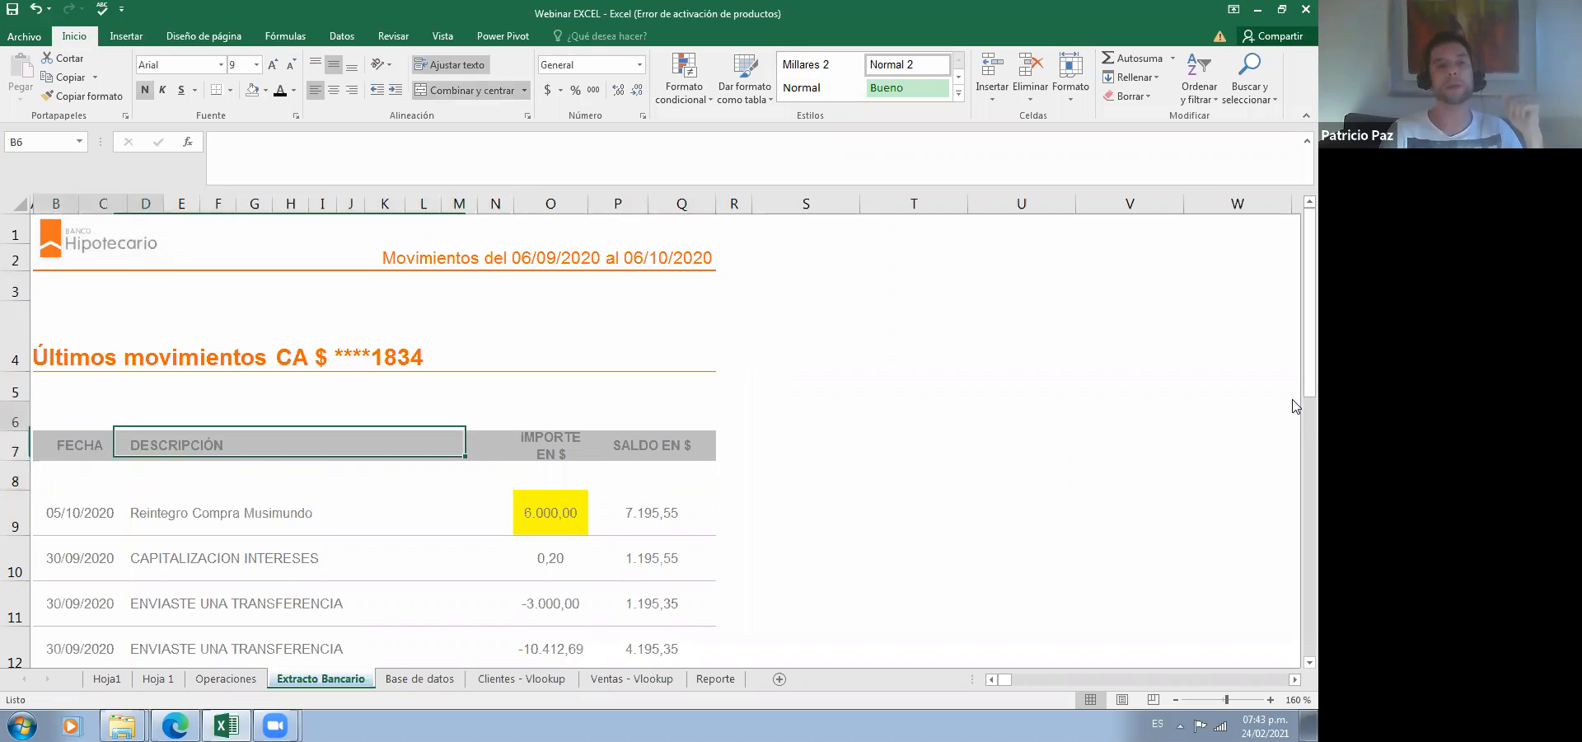
{"action": "key", "text": "Up"}
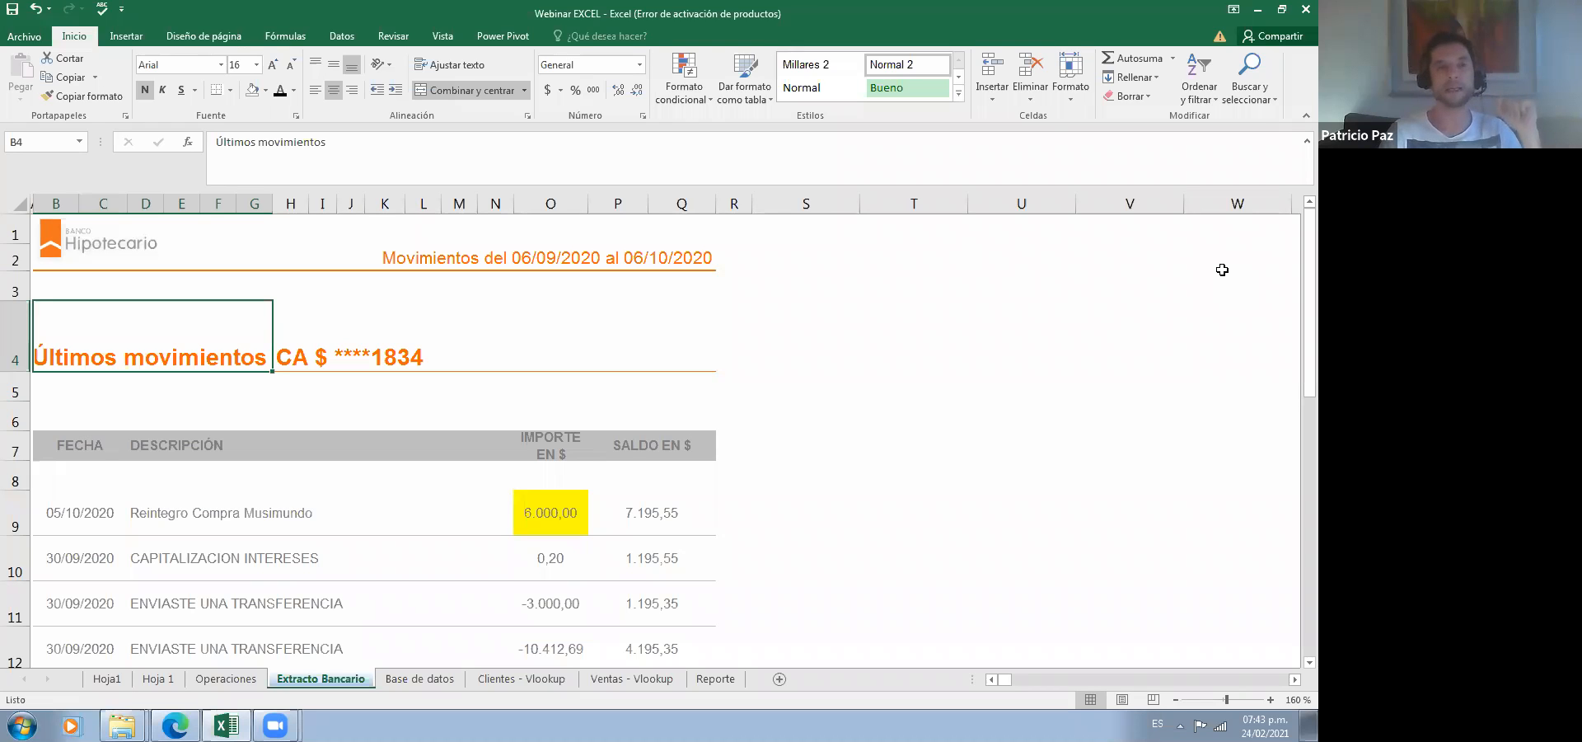
{"action": "key", "text": "Right"}
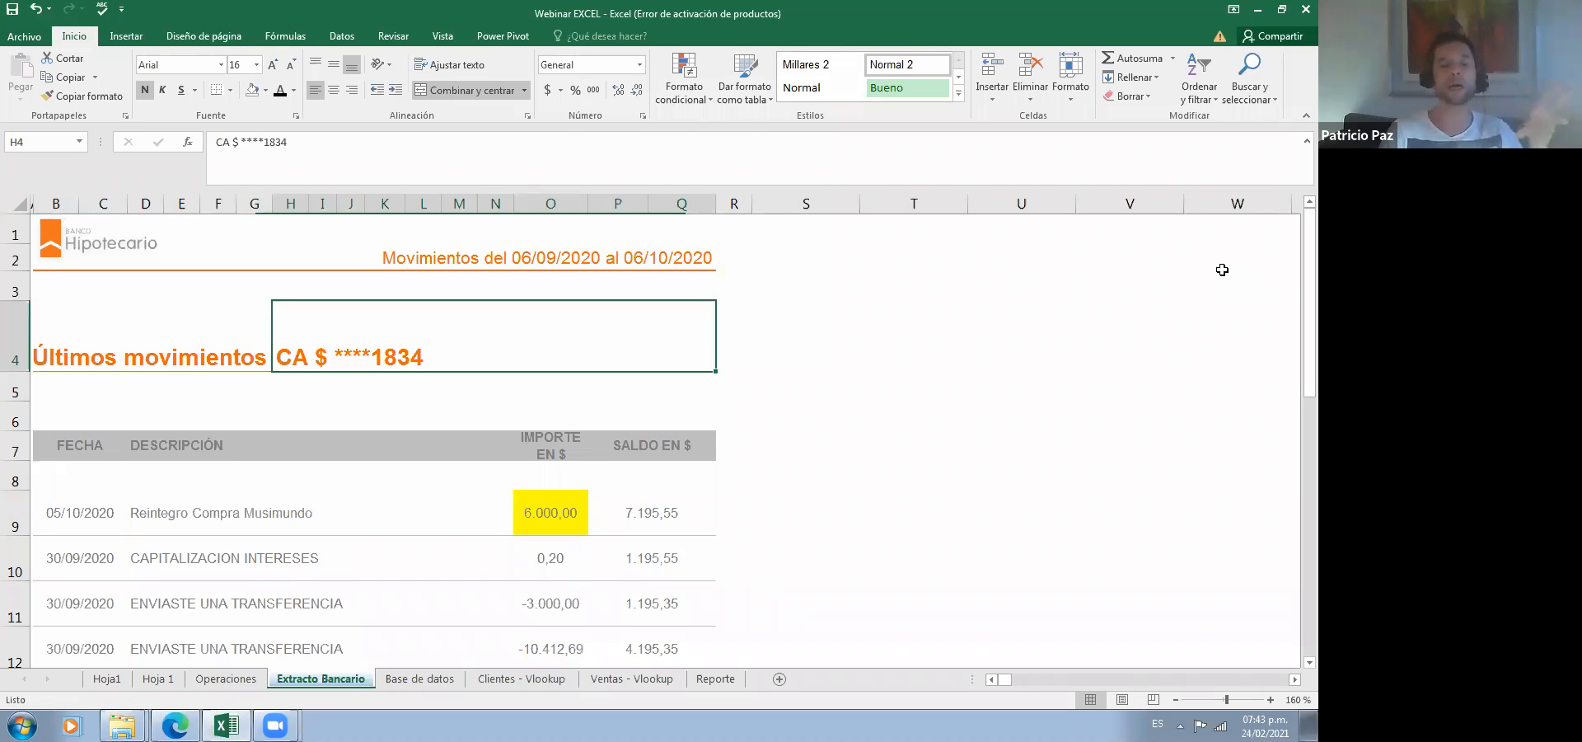
{"action": "key", "text": "Left"}
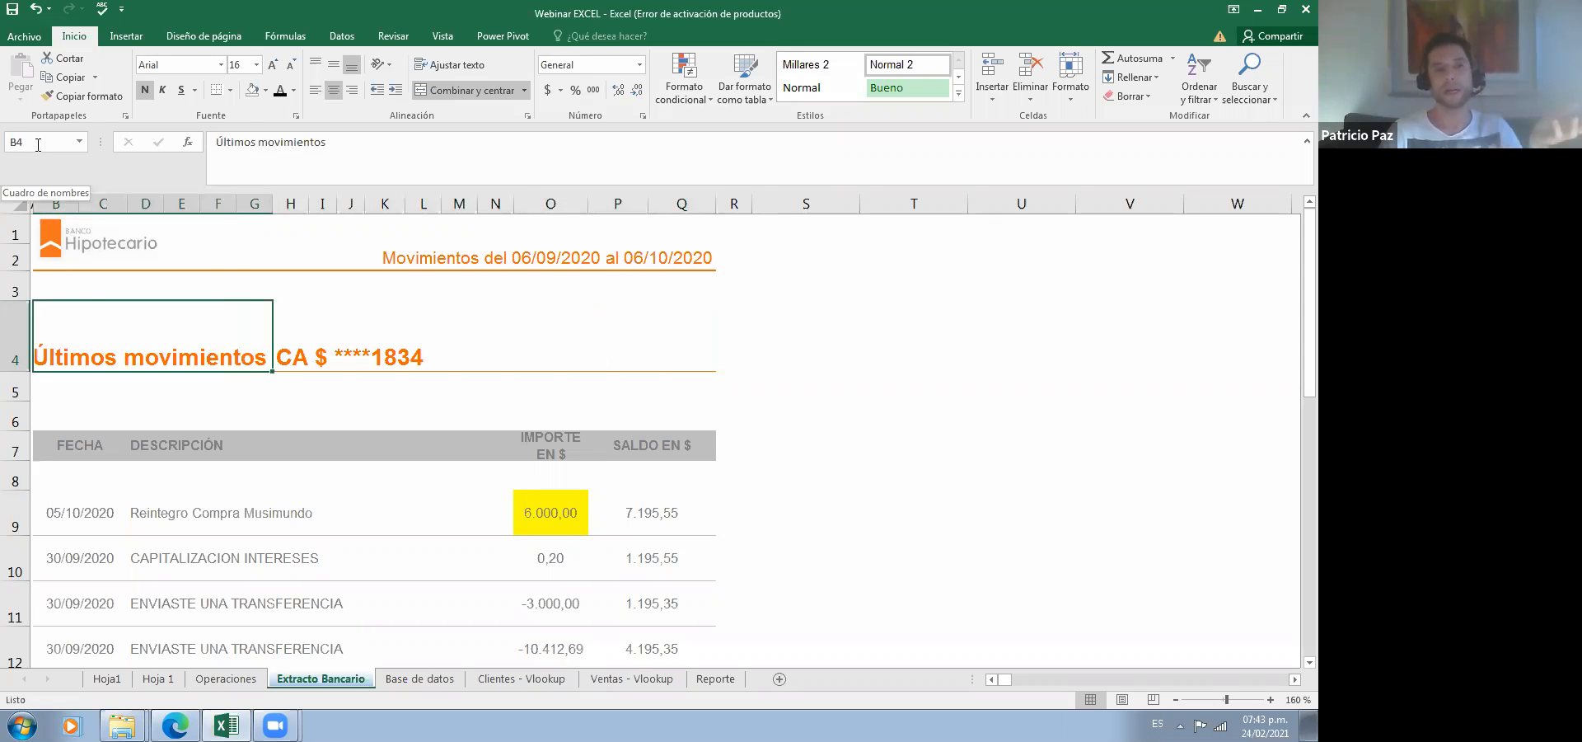
{"action": "key", "text": "Right"}
{"action": "key", "text": "Left"}
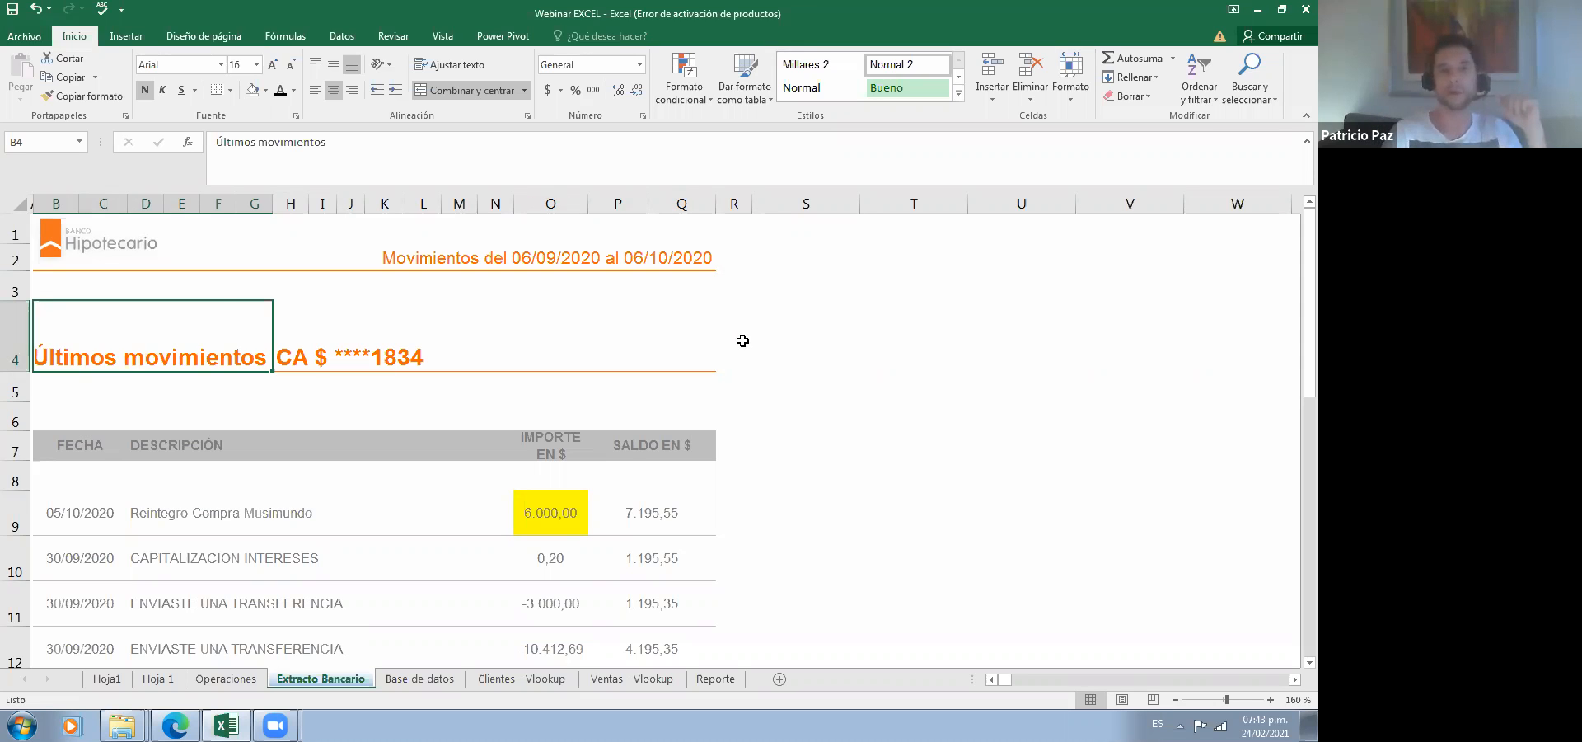
{"action": "key", "text": "Right"}
{"action": "key", "text": "Left"}
{"action": "key", "text": "Right"}
{"action": "key", "text": "Left"}
{"action": "key", "text": "Right"}
{"action": "key", "text": "Left"}
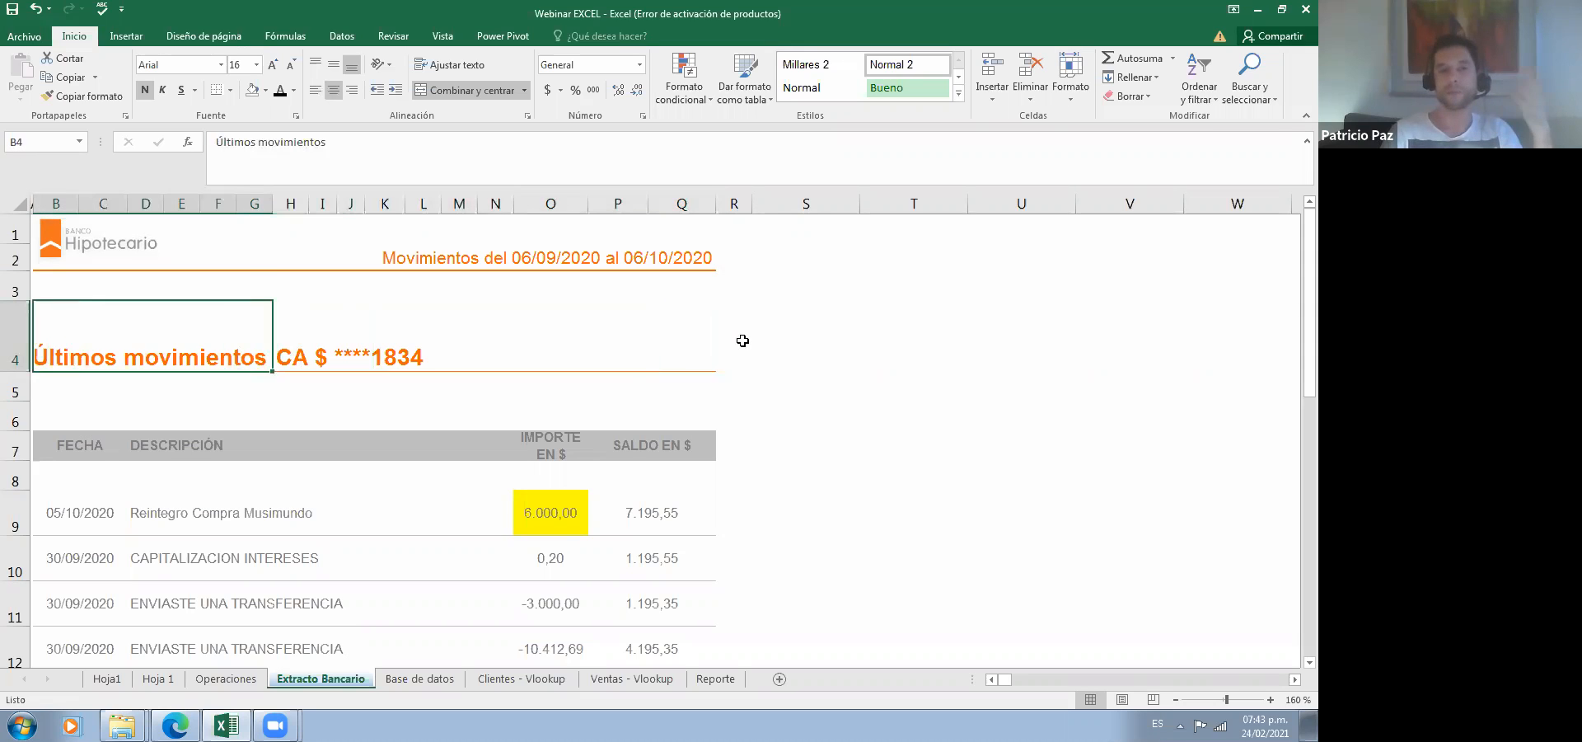
{"action": "key", "text": "Up"}
{"action": "key", "text": "Down"}
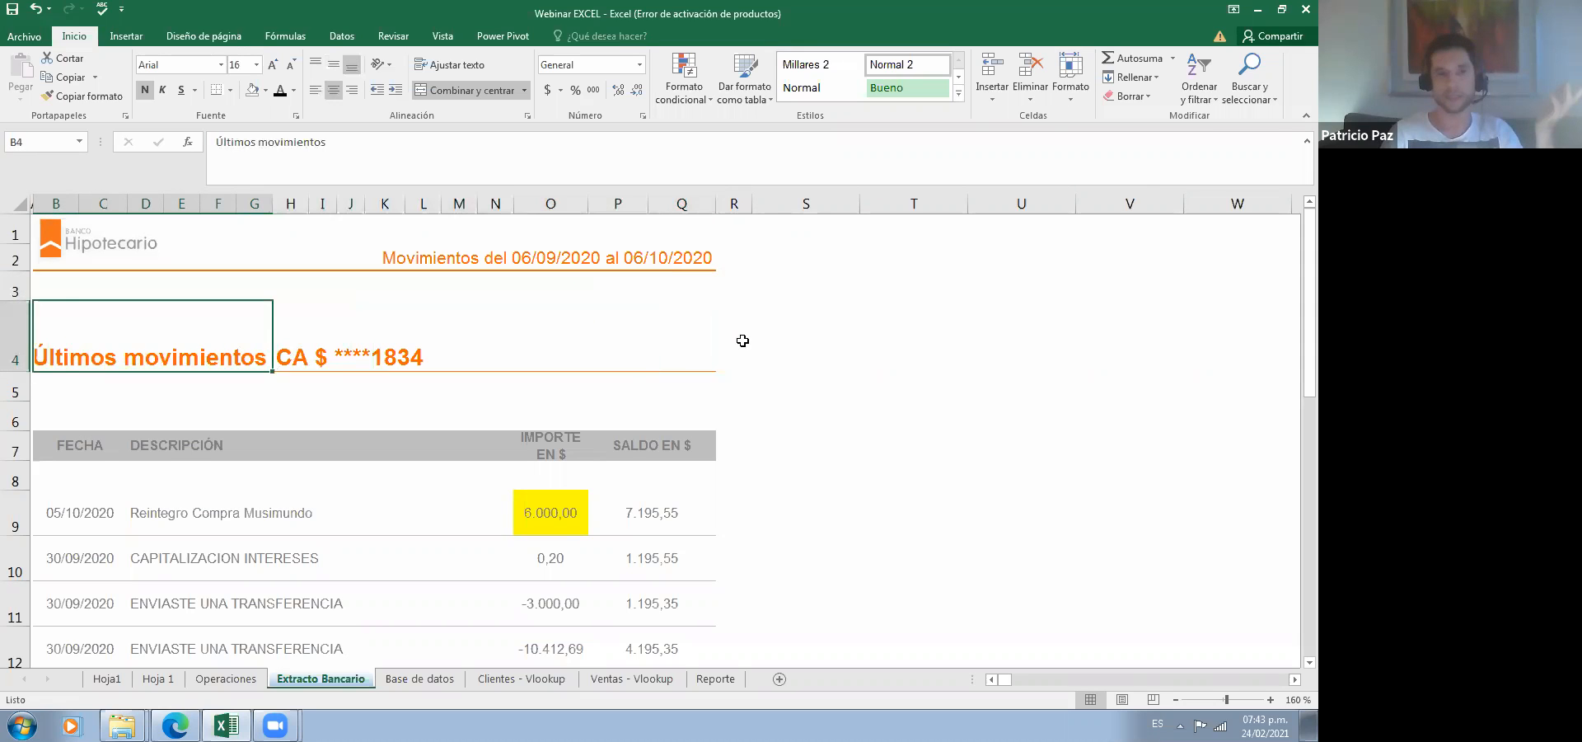
{"action": "key", "text": "Right"}
{"action": "key", "text": "Down"}
{"action": "key", "text": "Left"}
{"action": "key", "text": "Up"}
{"action": "key", "text": "Right"}
{"action": "key", "text": "Down"}
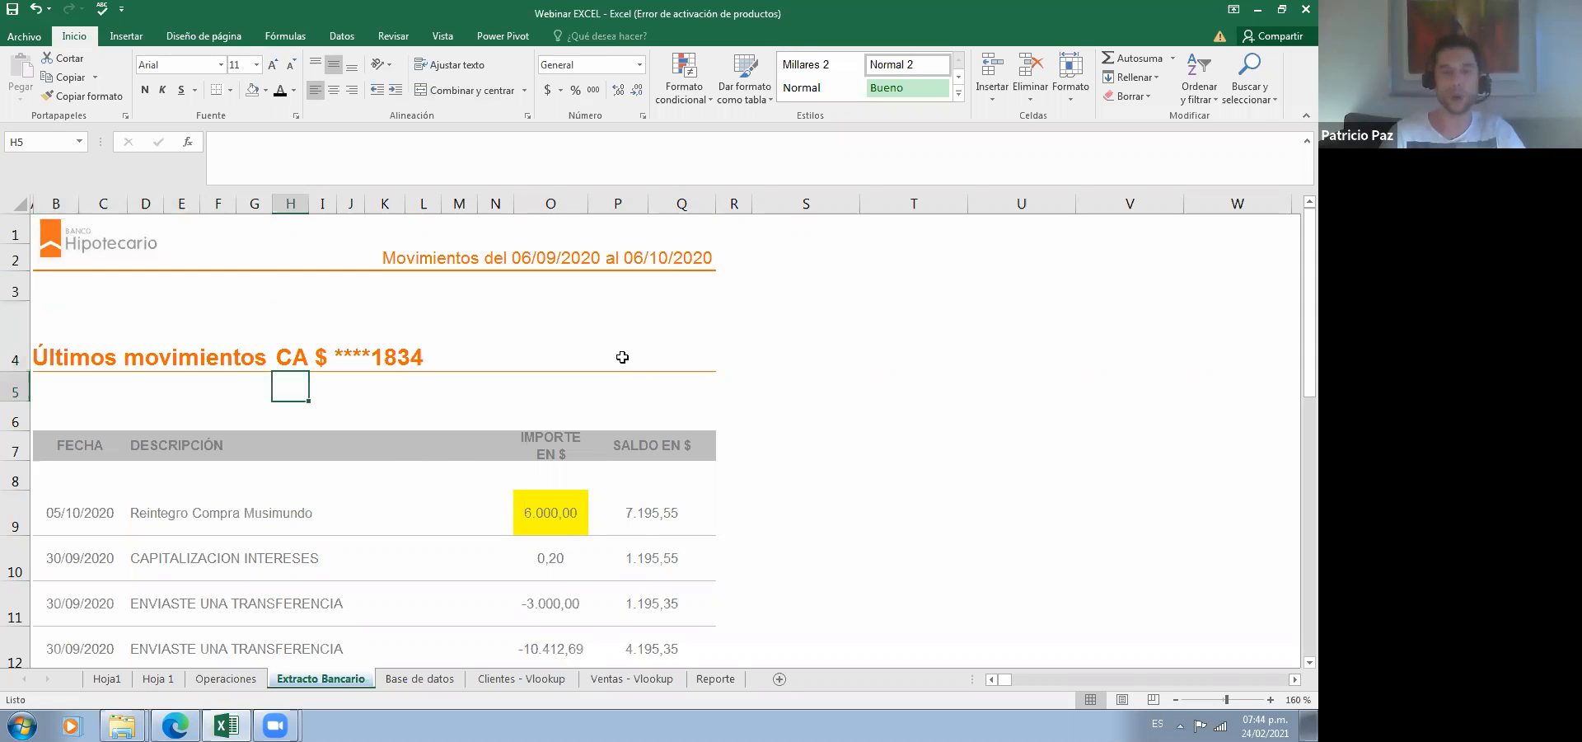
Step: Check the description and highlighted amount of the Reintegro Compra Musimundo movement in row 9
{"action": "key", "text": "Down"}
{"action": "key", "text": "Down"}
{"action": "key", "text": "Down"}
{"action": "key", "text": "Down"}
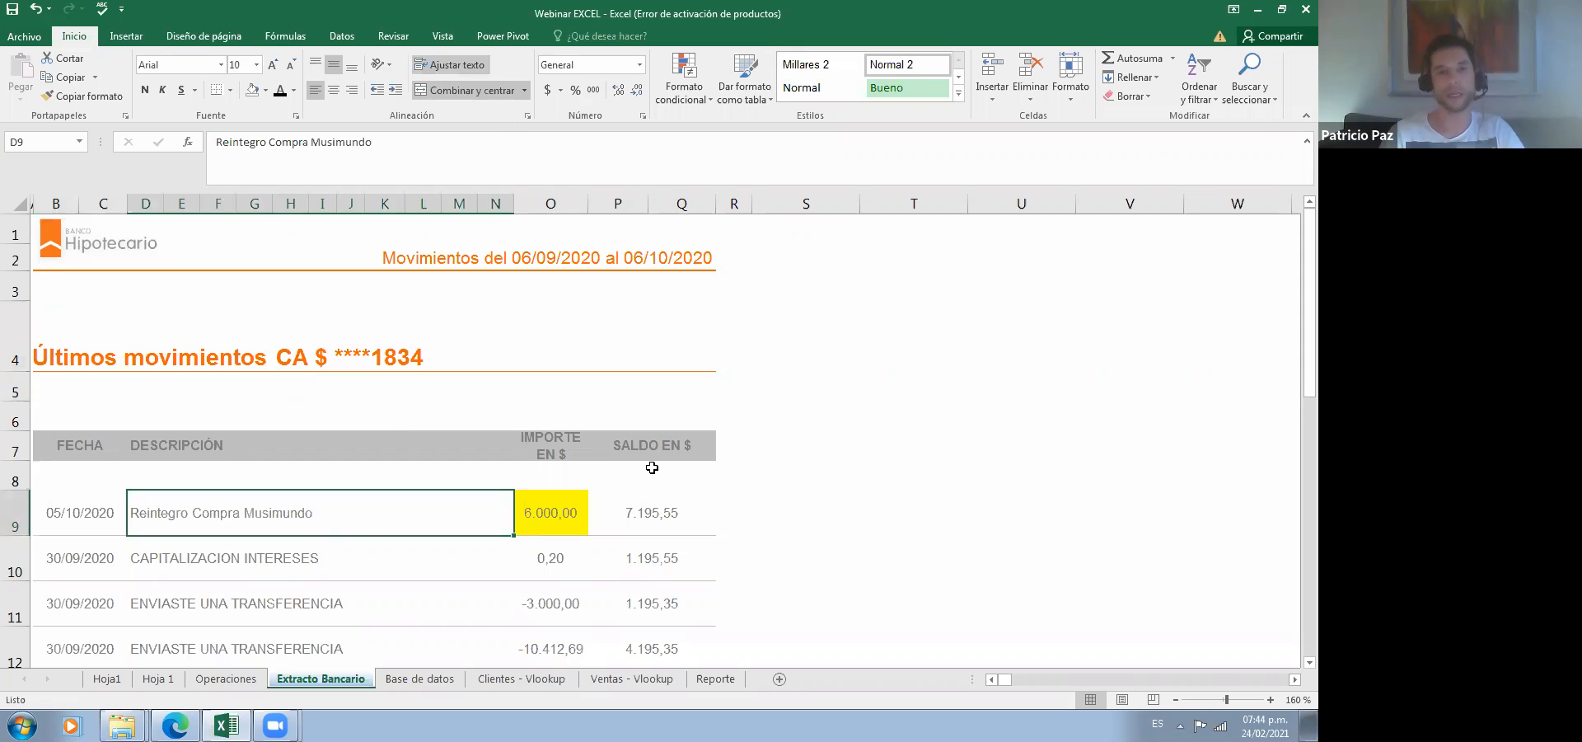
{"action": "left_click", "coordinate": [536, 511]}
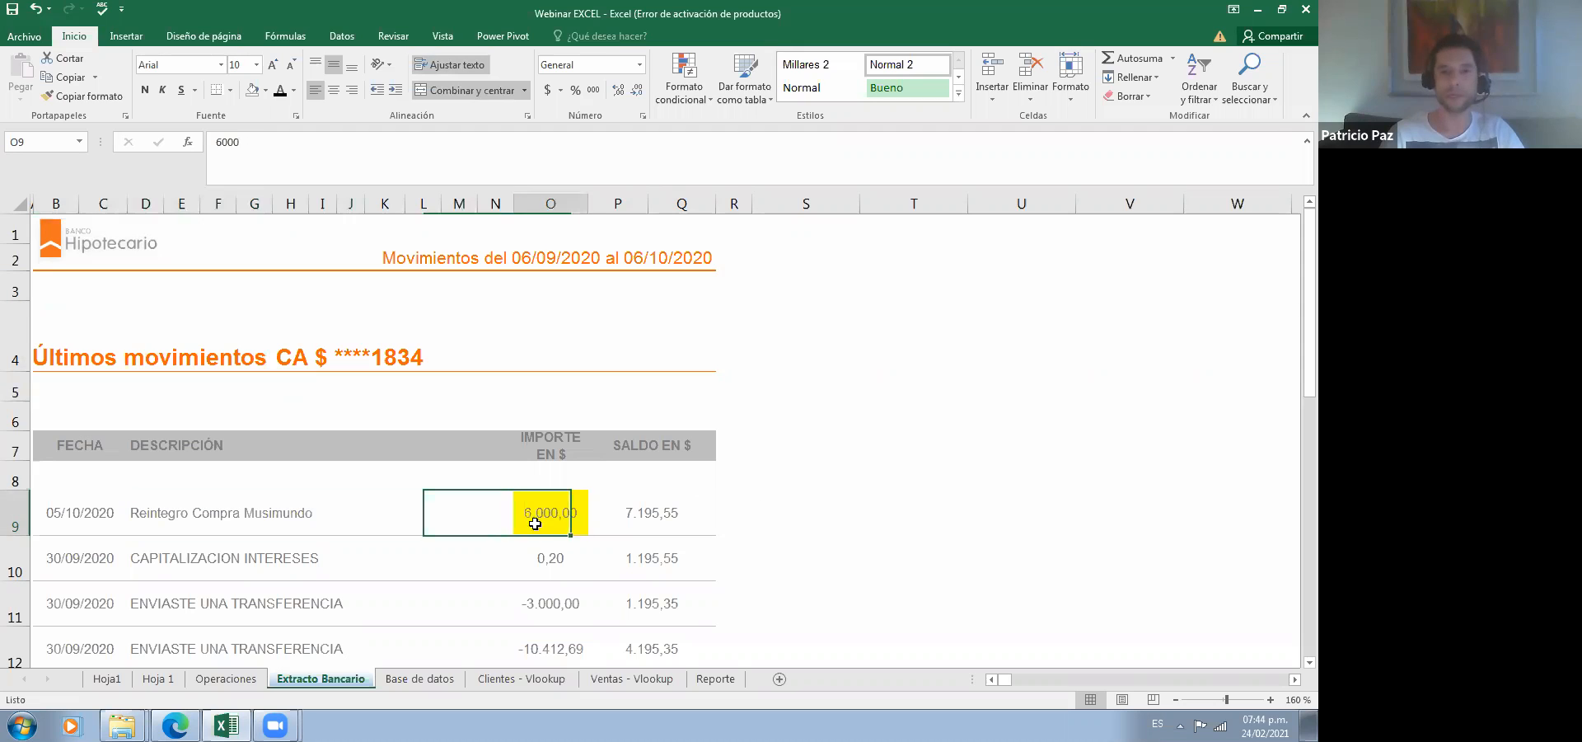
{"action": "key", "text": "Right"}
{"action": "key", "text": "Right"}
{"action": "key", "text": "Right"}
{"action": "key", "text": "Right"}
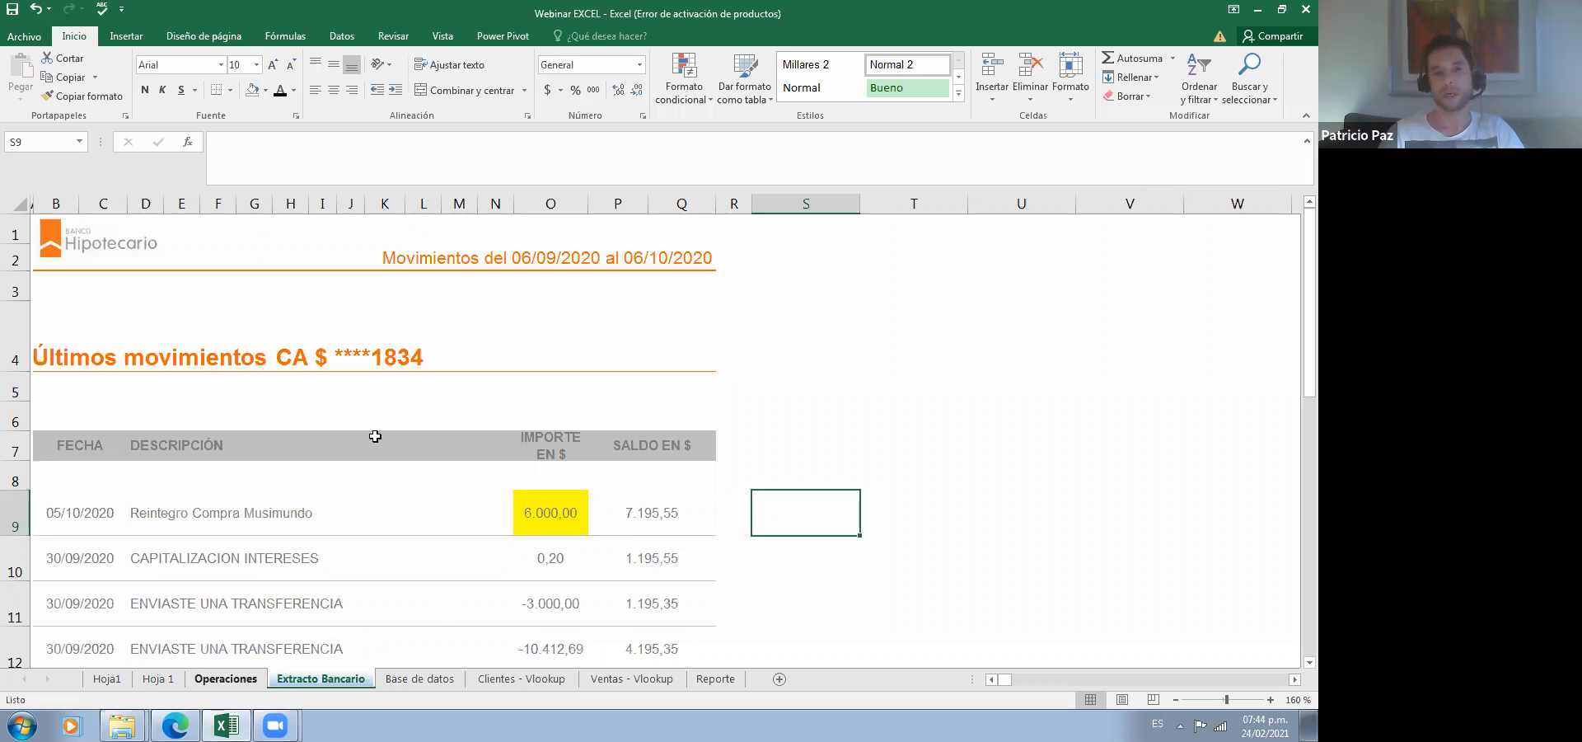
Step: Compare the Descuento VISA (15%) amount in C9 on the Operaciones sheet with the bank statement
{"action": "key", "text": "ctrl+Page_Up"}
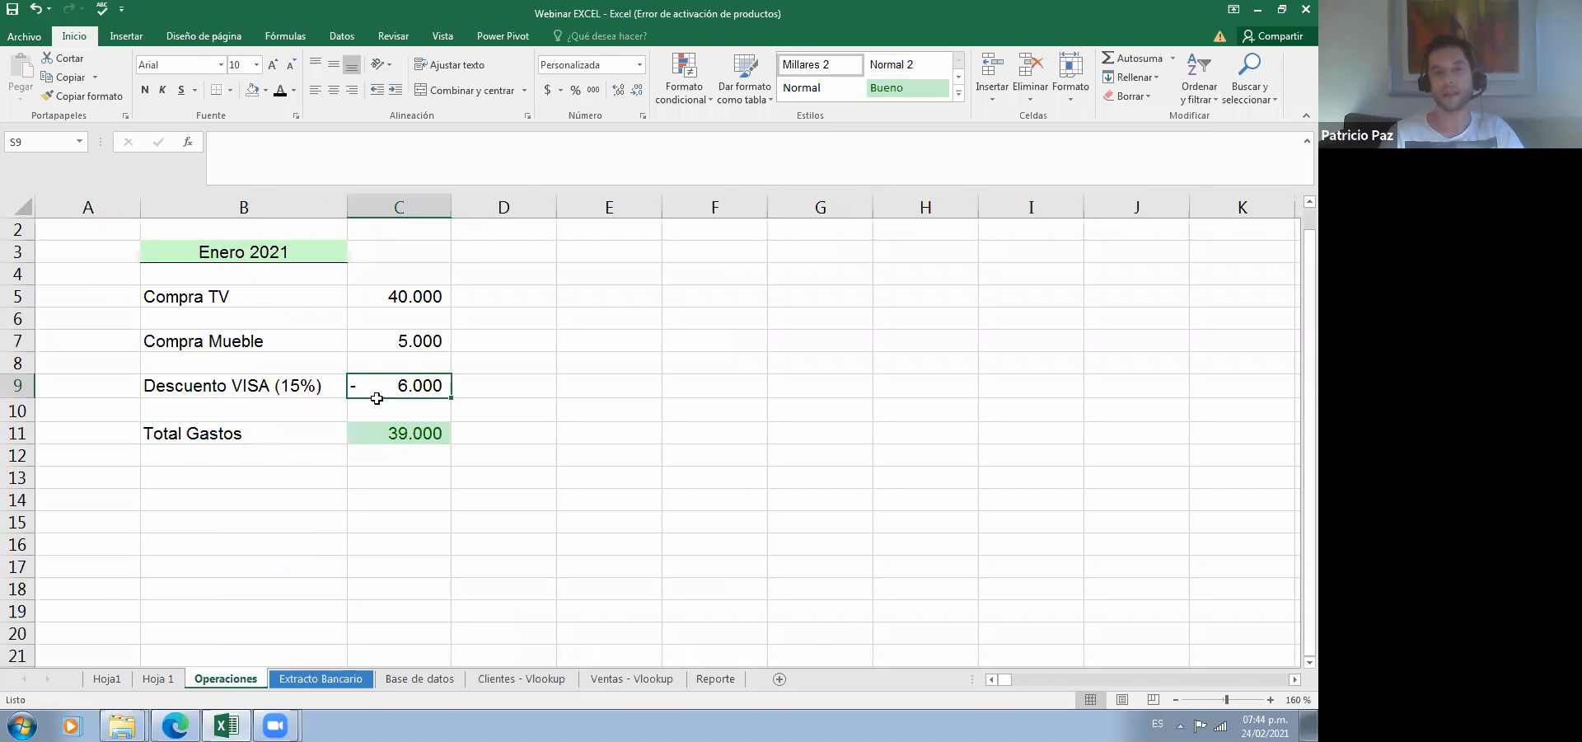
{"action": "left_click", "coordinate": [408, 383]}
{"action": "key", "text": "ctrl+Page_Down"}
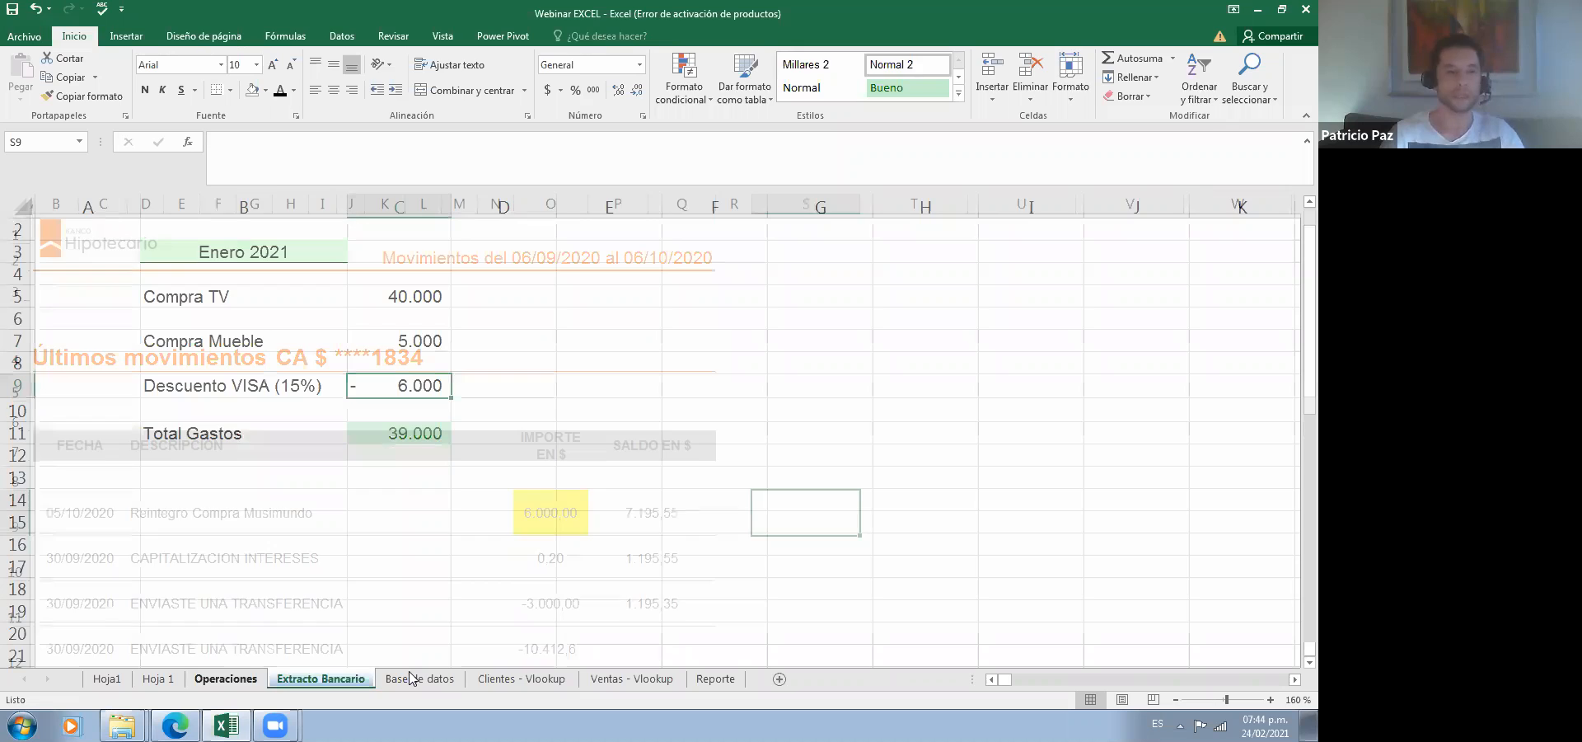
{"action": "left_click", "coordinate": [497, 367]}
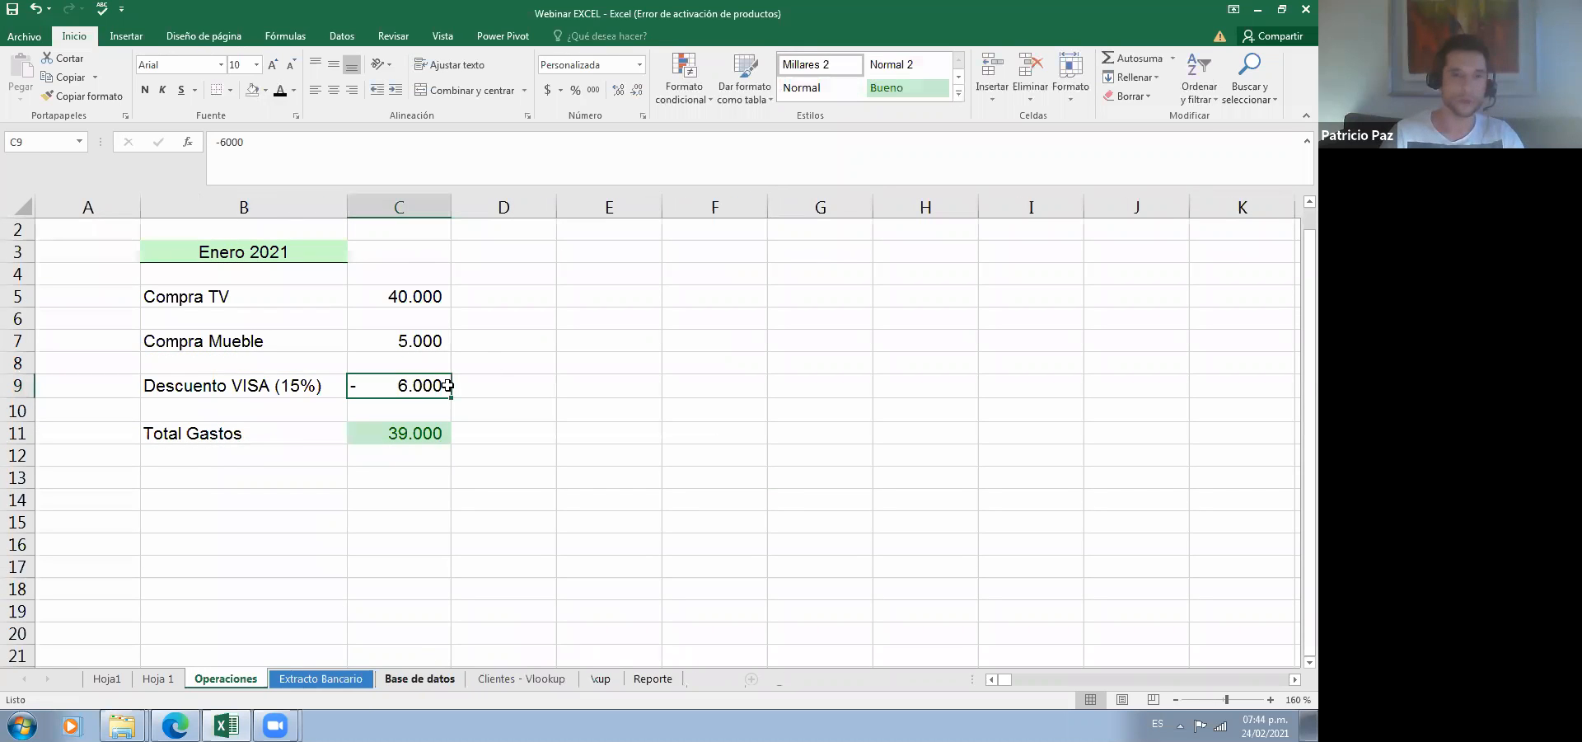
{"action": "left_click", "coordinate": [399, 386]}
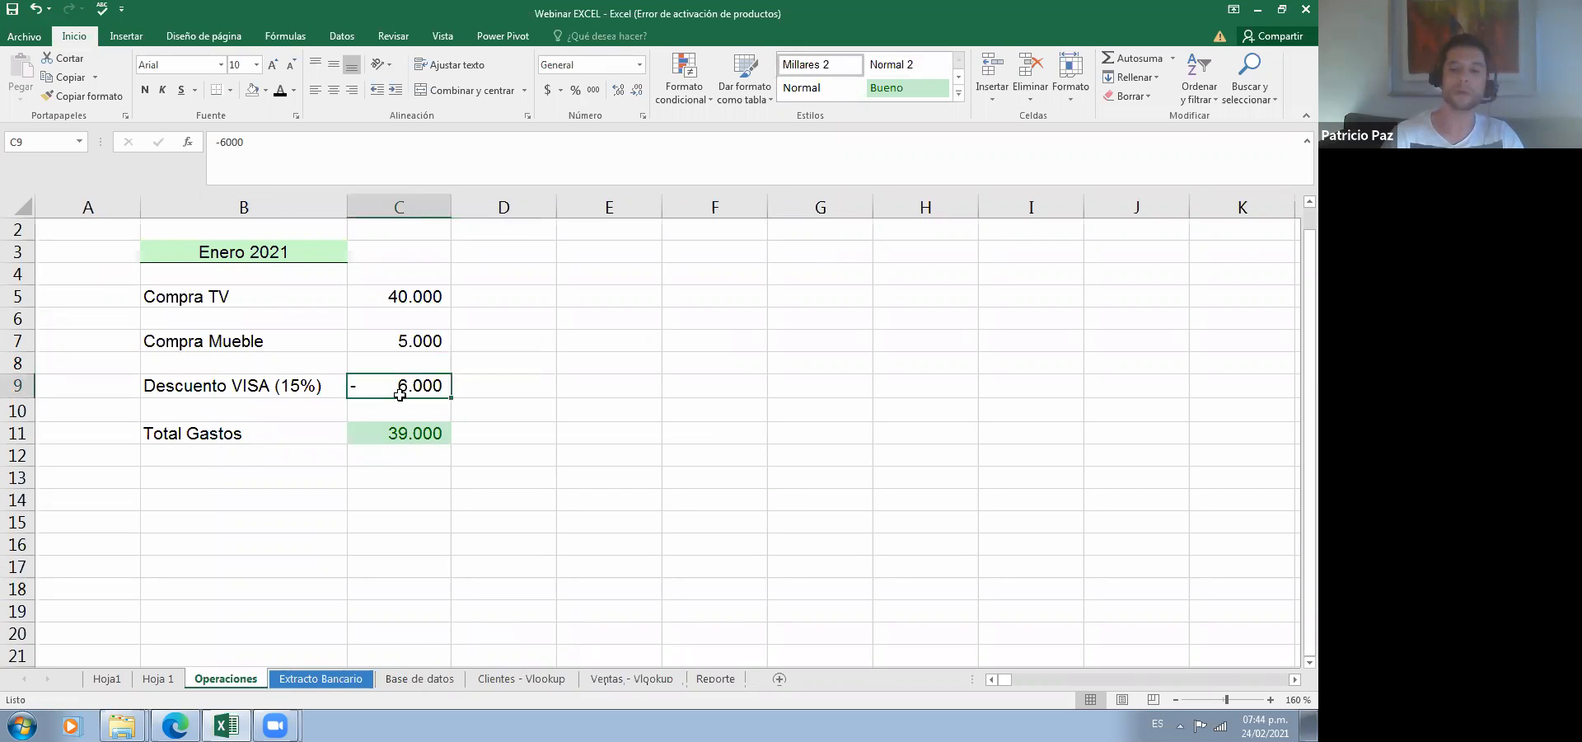
Step: Replace the Descuento VISA (15%) amount in C9 with a negative link to the Musimundo refund, =-'Extracto Bancario'!O9
{"action": "key", "text": "Delete"}
{"action": "type", "text": "-"}
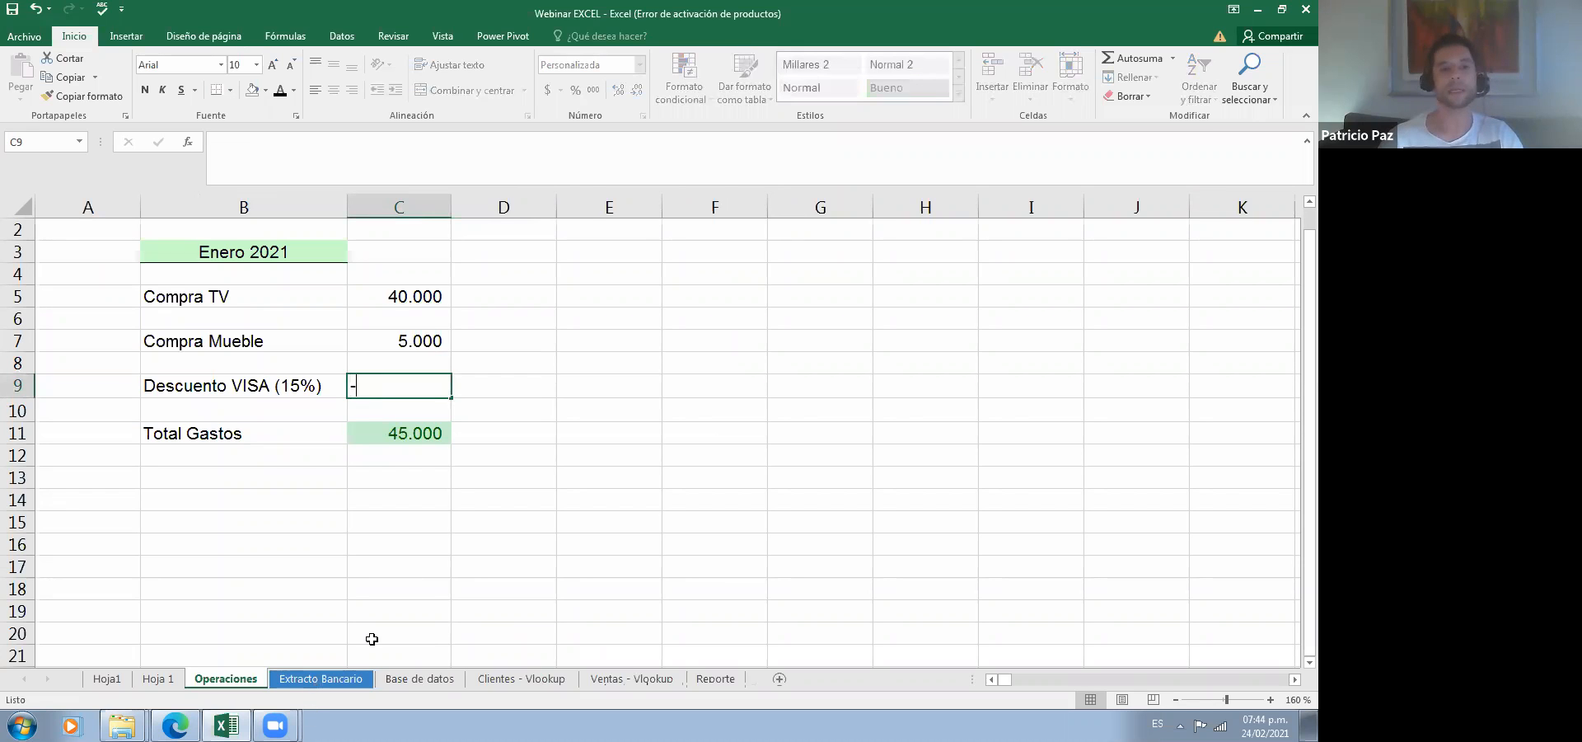
{"action": "key", "text": "ctrl+Page_Down"}
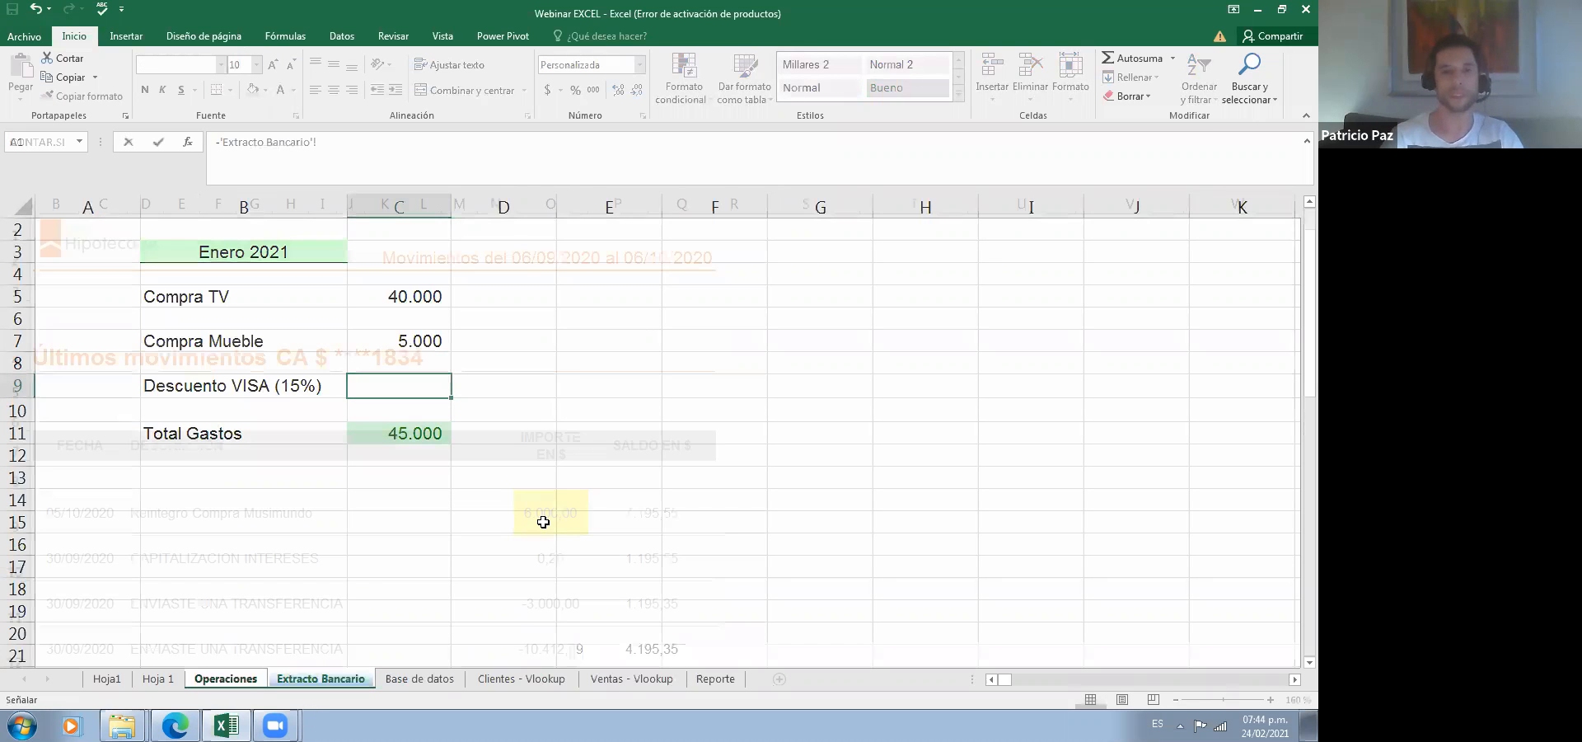
{"action": "left_click", "coordinate": [543, 522]}
{"action": "key", "text": "Return"}
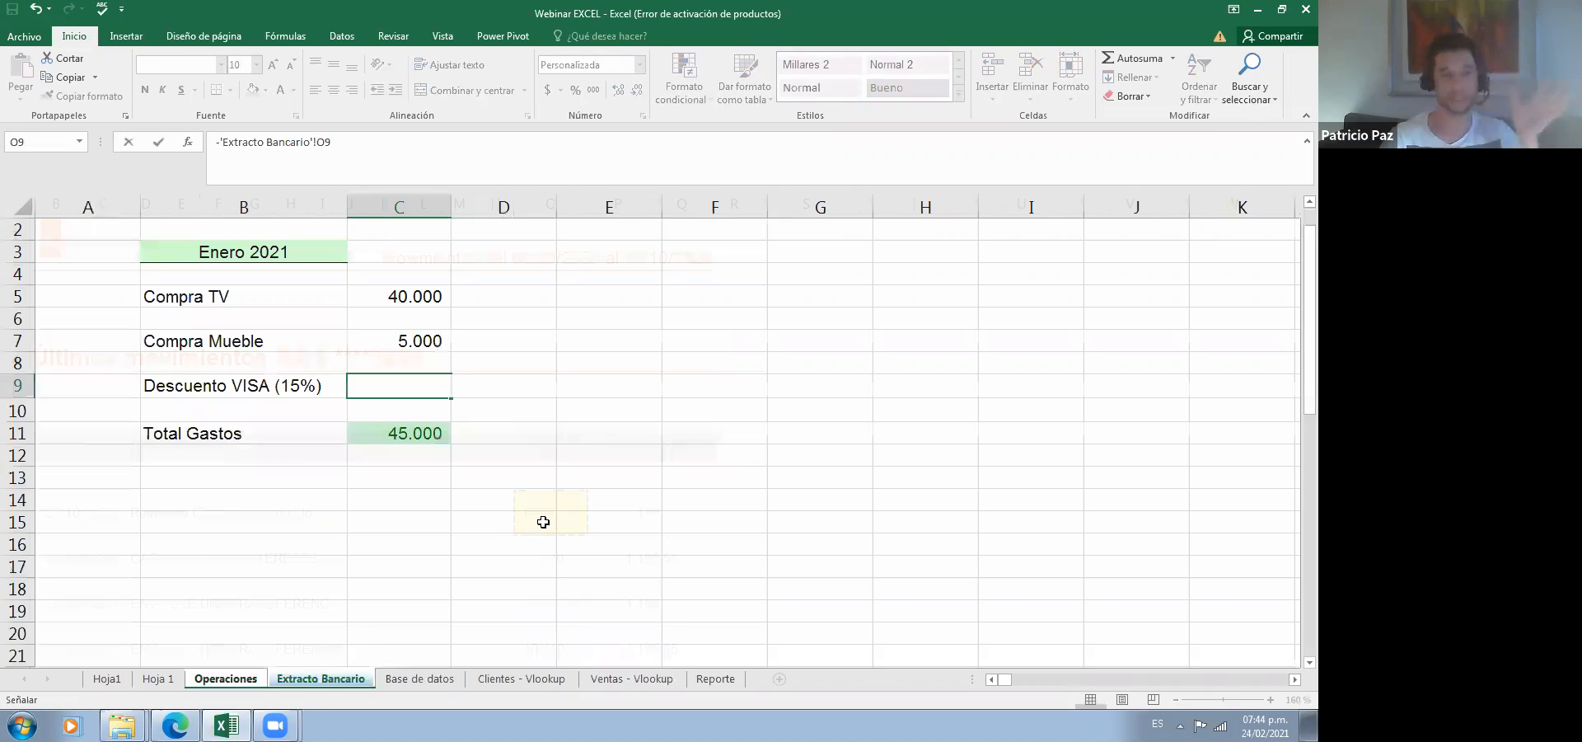
Step: Check the Total Gastos formula, then trace the precedents of C9 and go to the source cell on Extracto Bancario
{"action": "key", "text": "Down"}
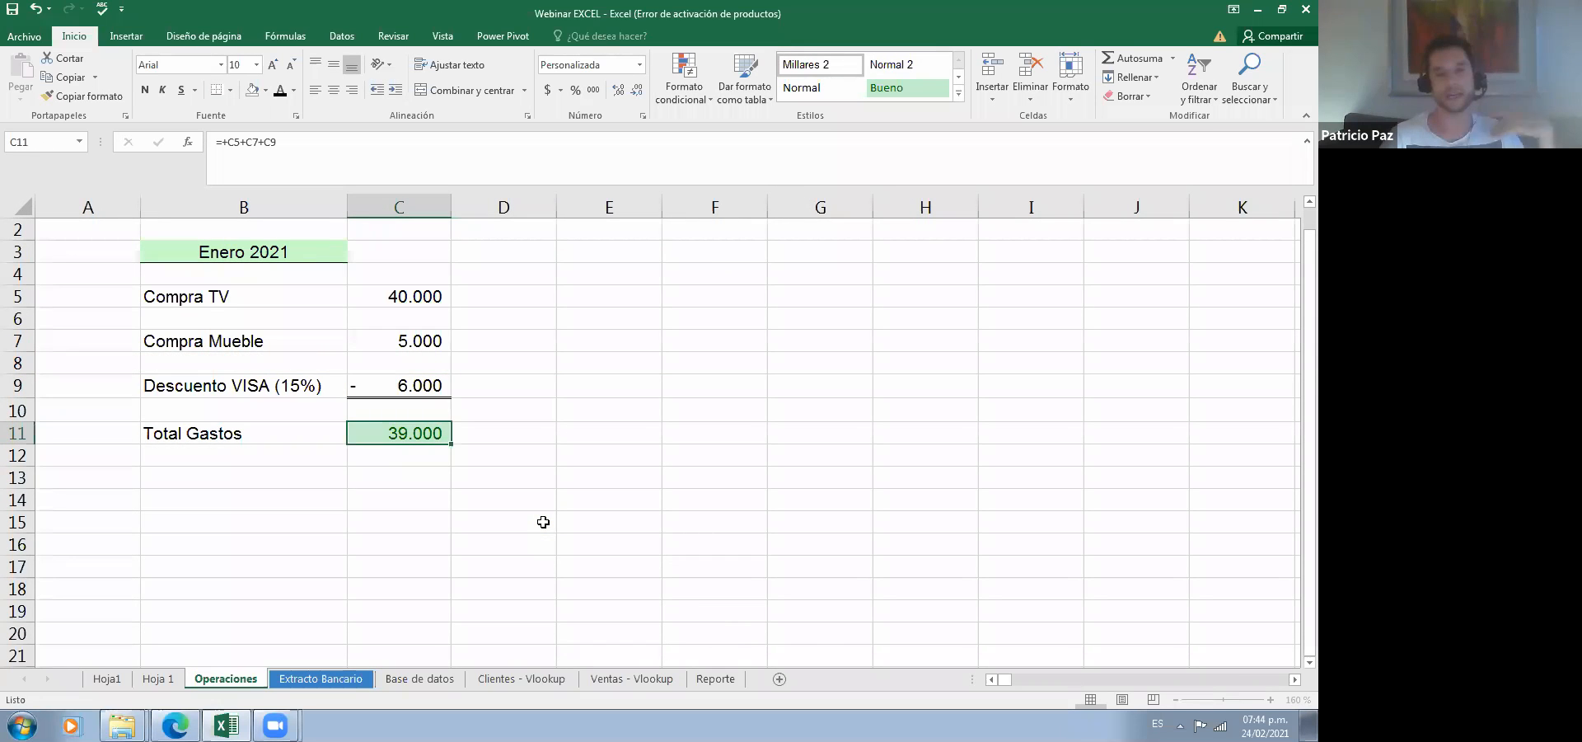
{"action": "key", "text": "Up"}
{"action": "key", "text": "Up"}
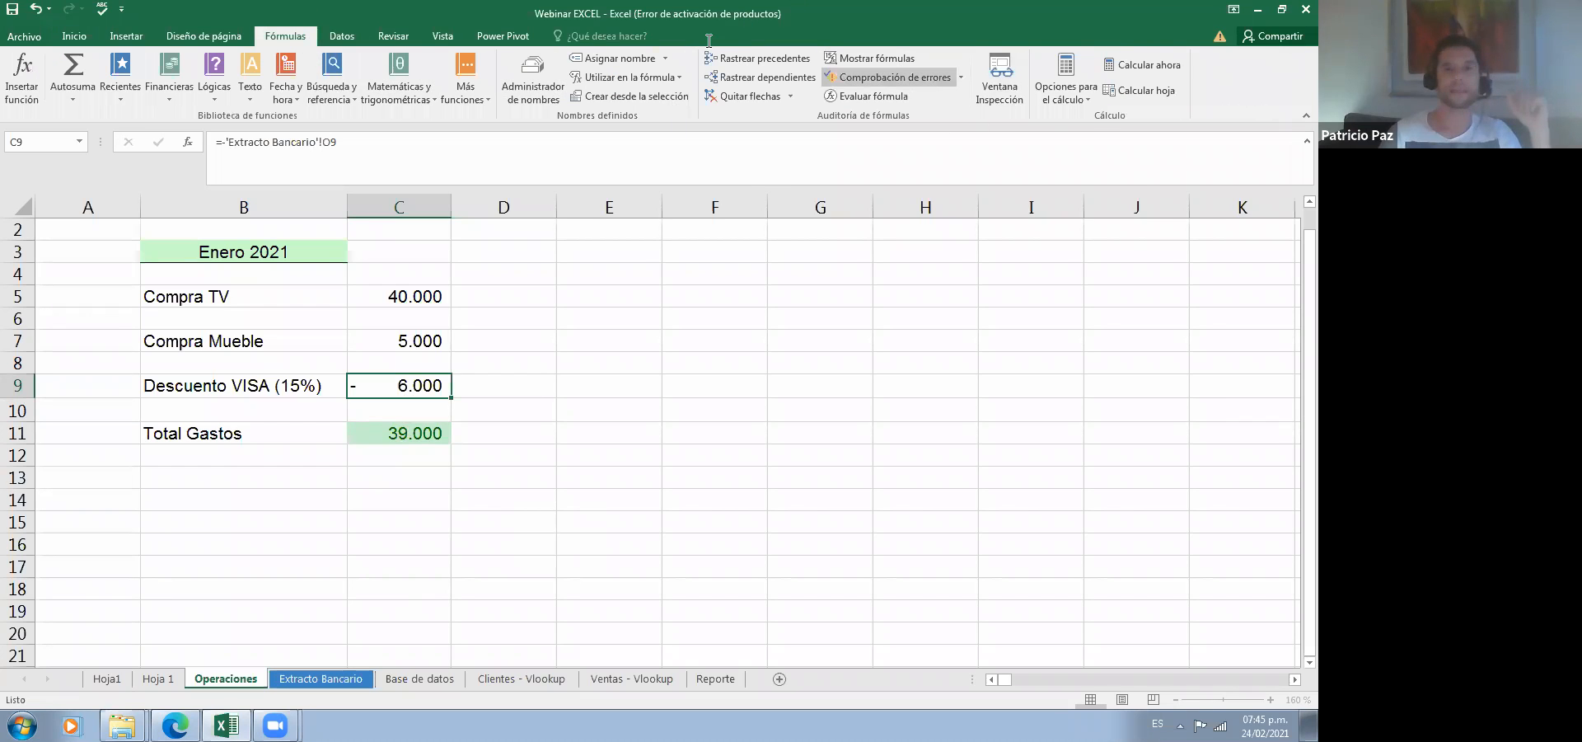
{"action": "left_click", "coordinate": [794, 61]}
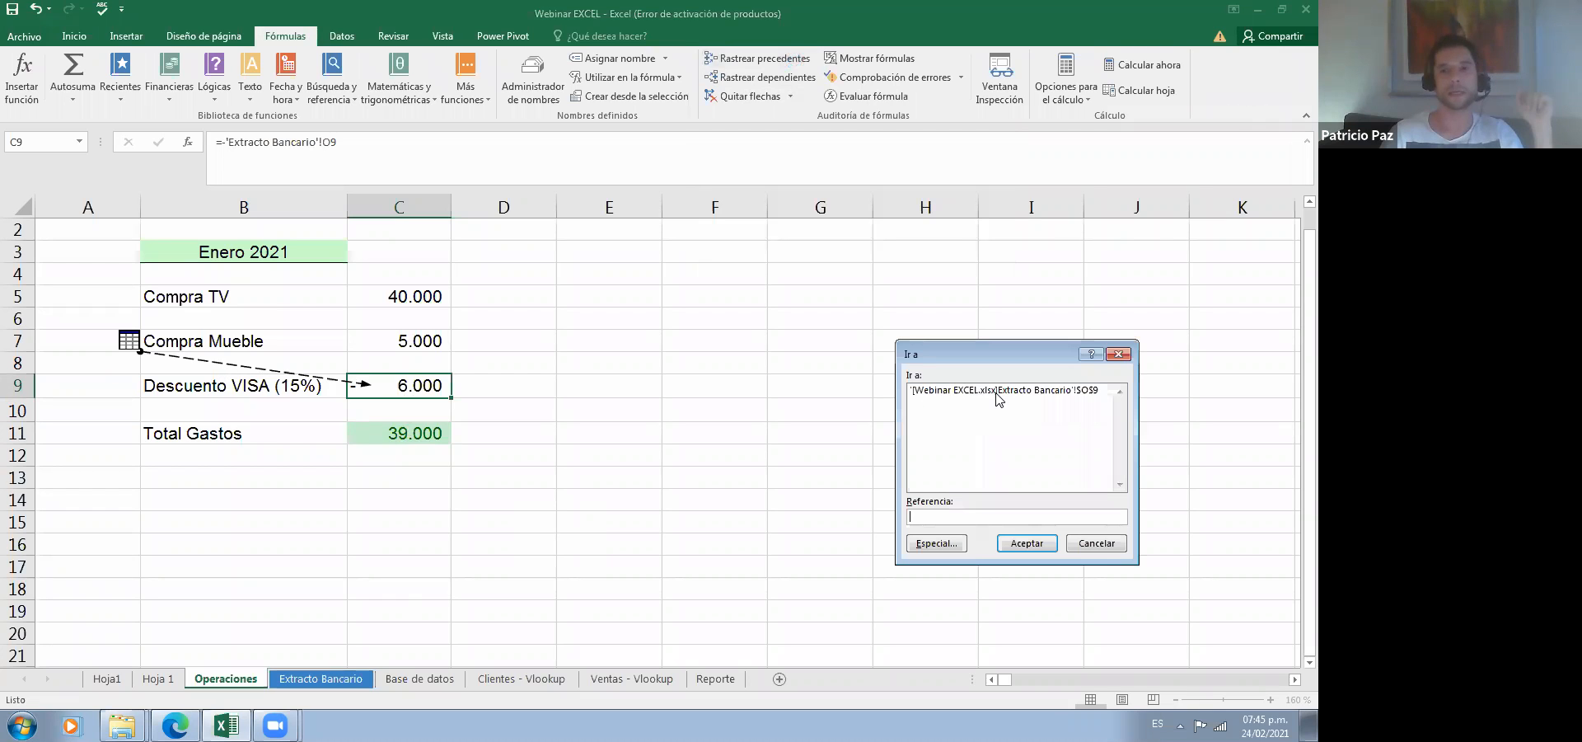
{"action": "left_click", "coordinate": [1024, 543]}
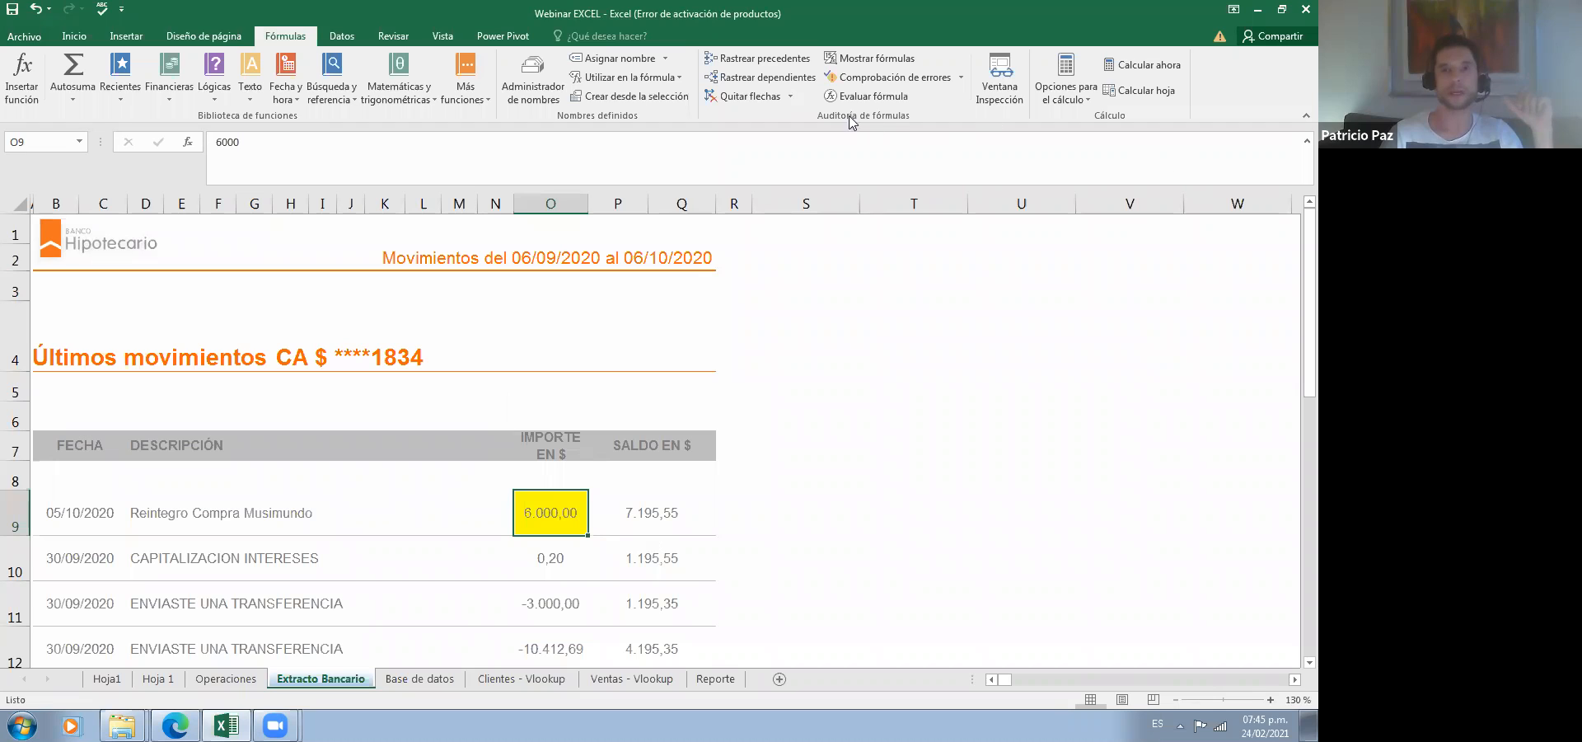
Step: Trace the dependents of the refund amount in O9 and go to the linked cell C9 on Operaciones
{"action": "left_click", "coordinate": [782, 81]}
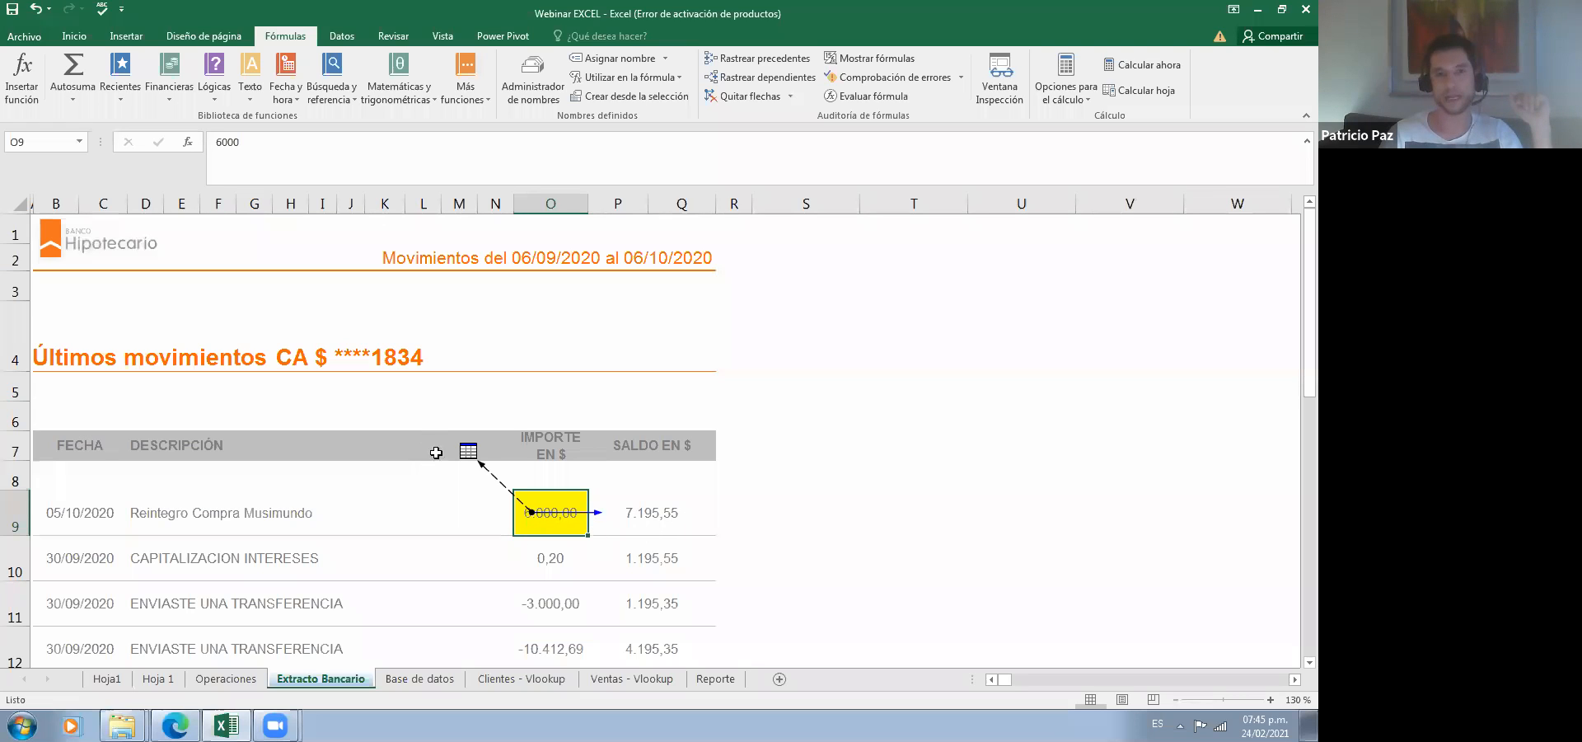
{"action": "double_click", "coordinate": [504, 486]}
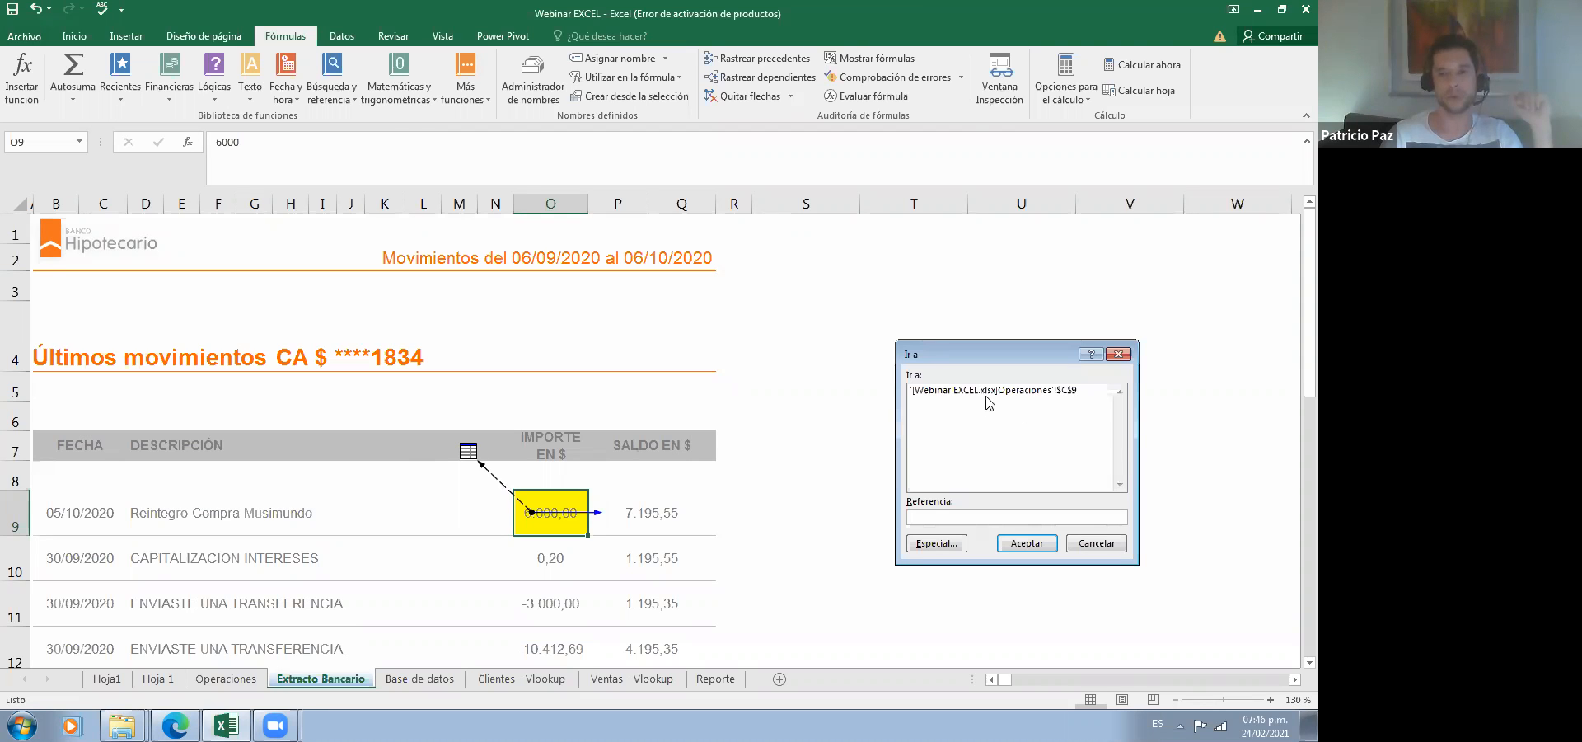
{"action": "key", "text": "Return"}
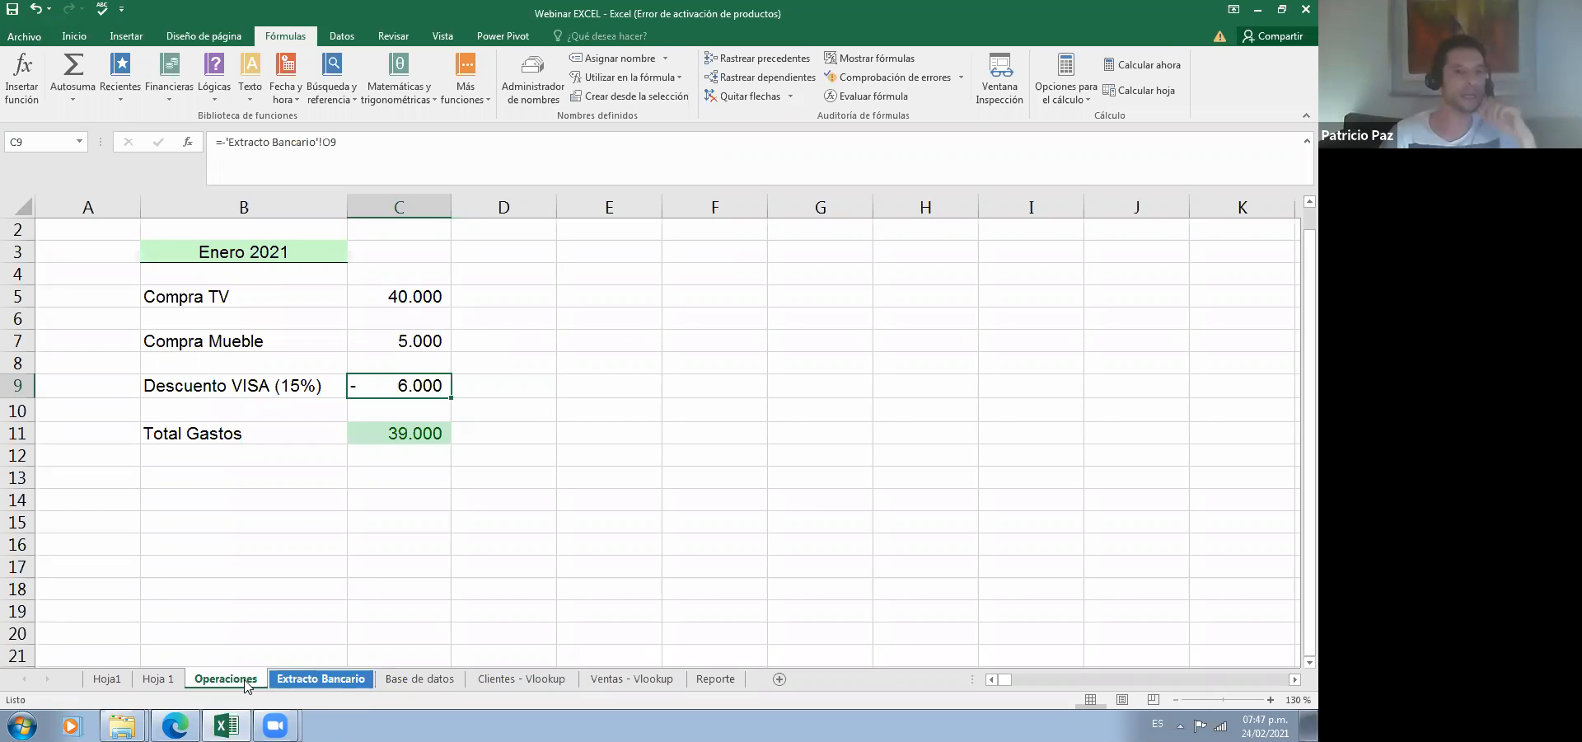
Step: Switch between the linked cells O9 on Extracto Bancario and C9 on Operaciones, ending at the refund amount
{"action": "left_click", "coordinate": [319, 678]}
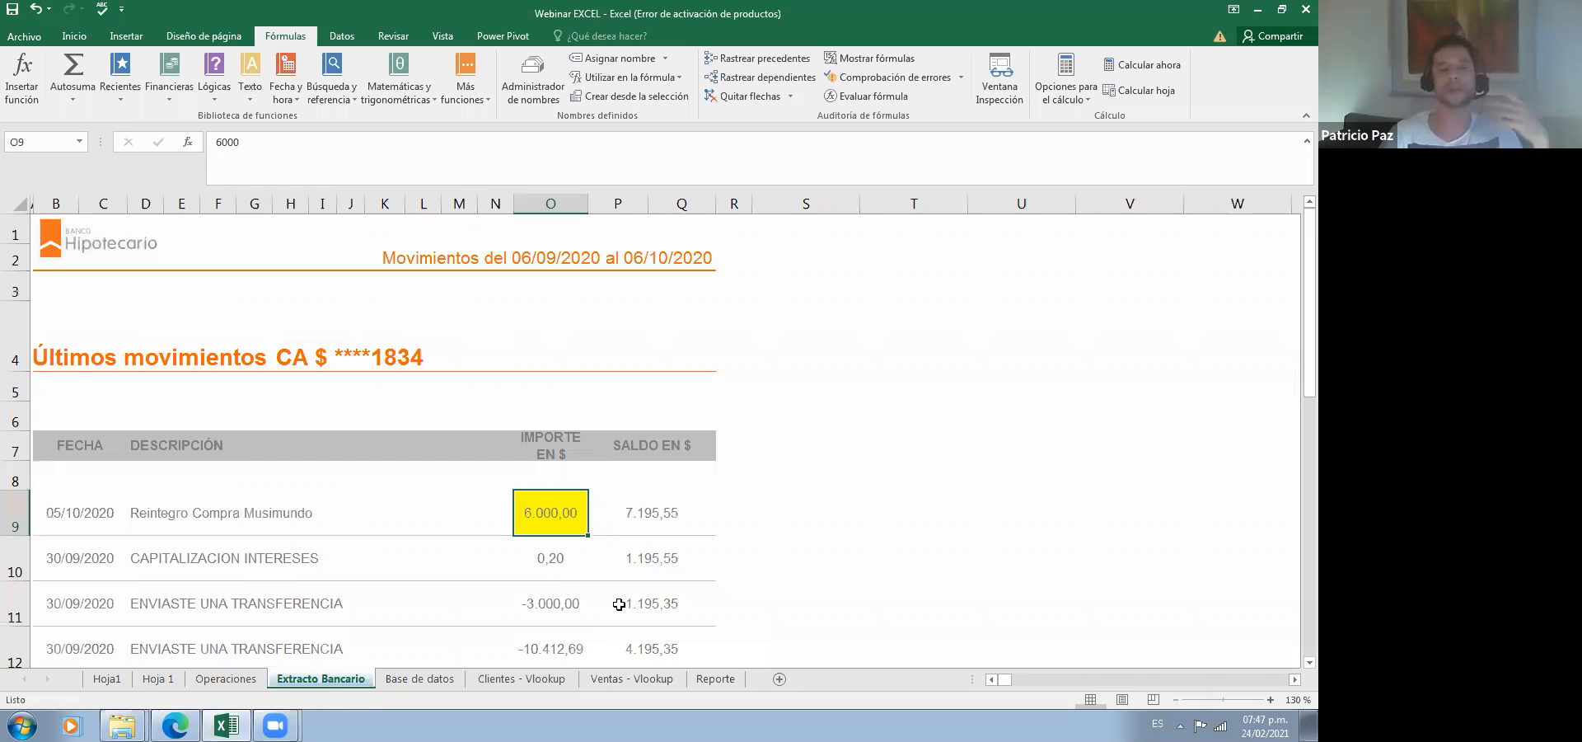
{"action": "key", "text": "Return"}
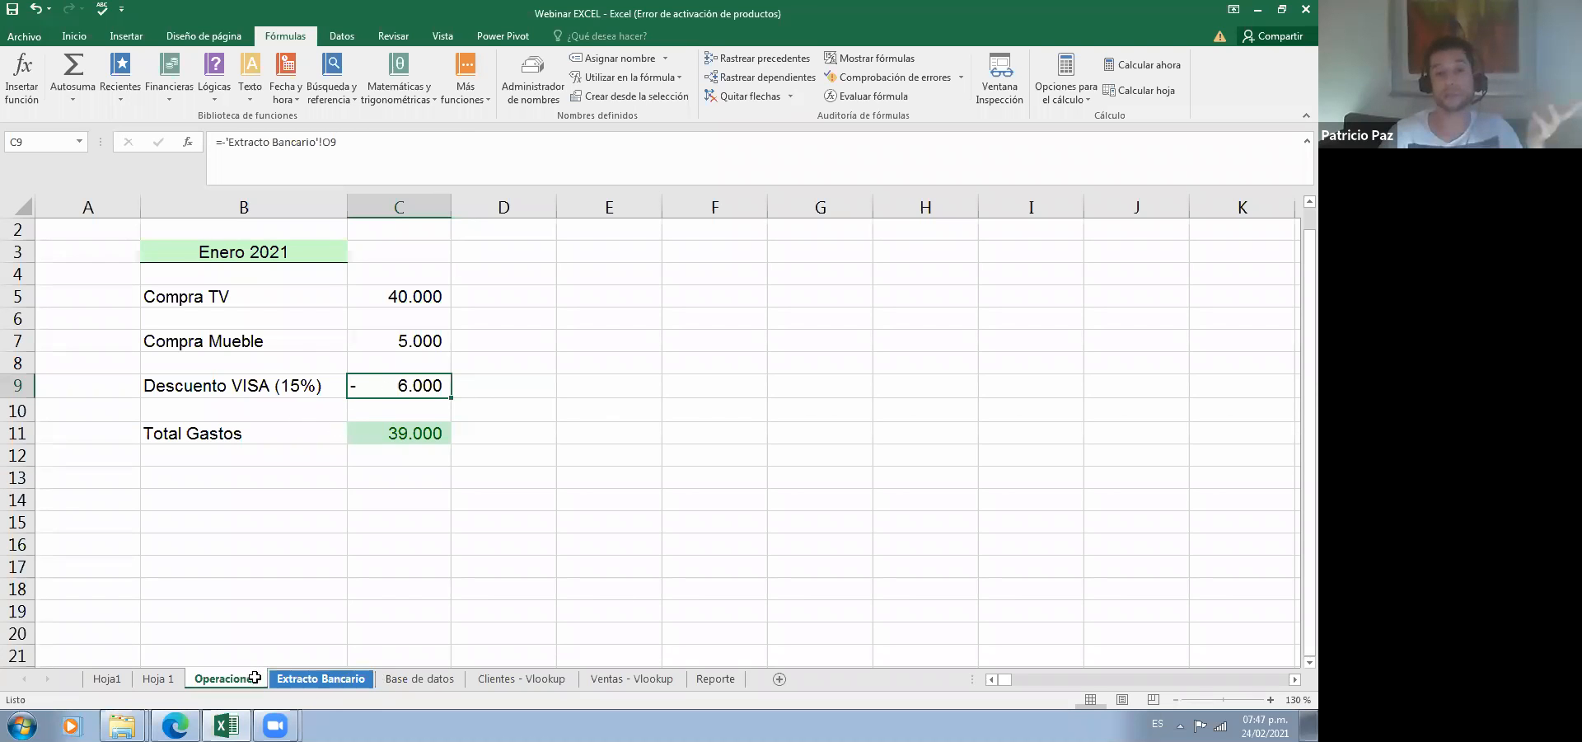
{"action": "key", "text": "ctrl+bracketleft"}
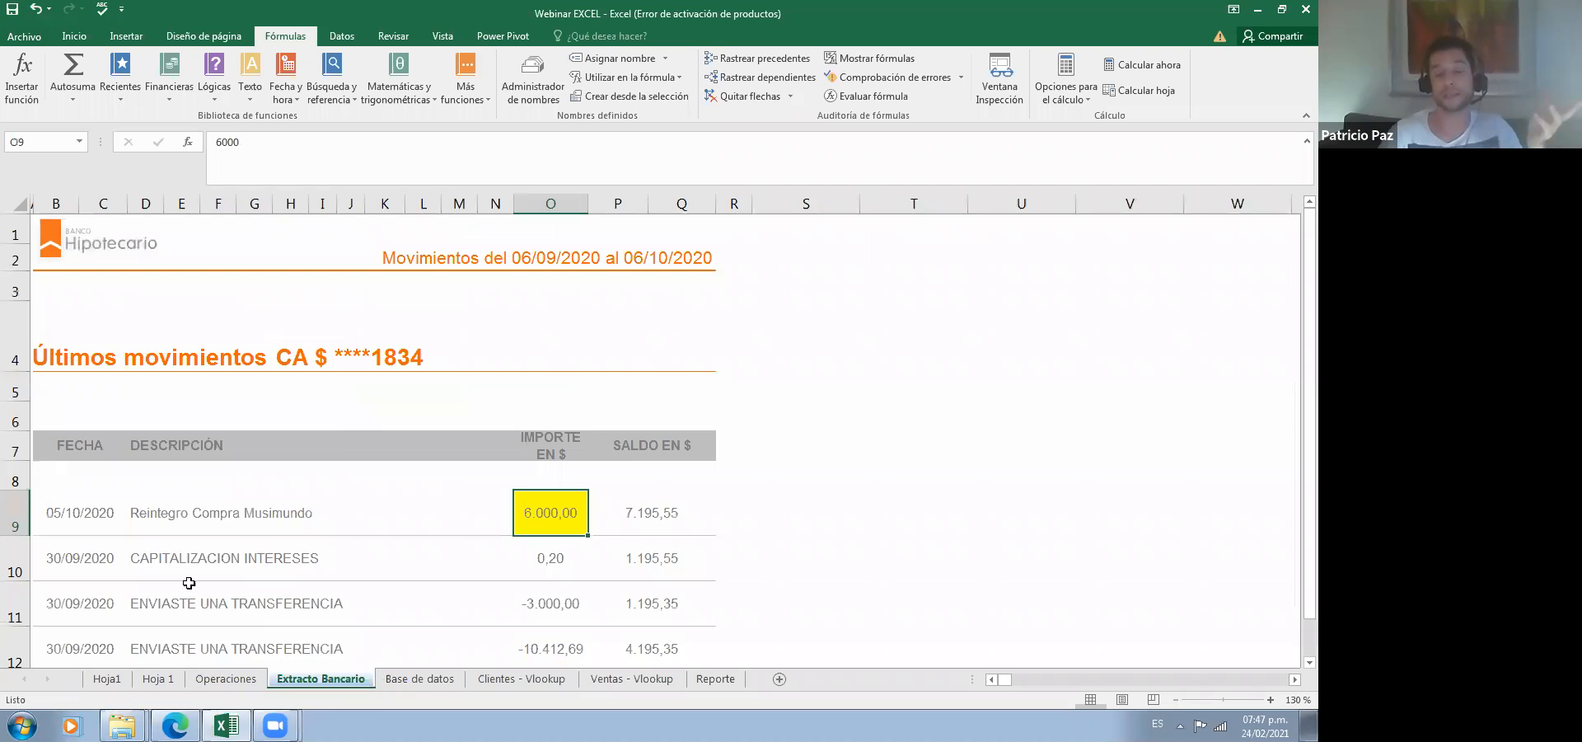
Step: Overwrite the linked Descuento VISA (15%) amount in C9 on Operaciones with -60000 and check the Total Gastos cell
{"action": "left_click", "coordinate": [220, 678]}
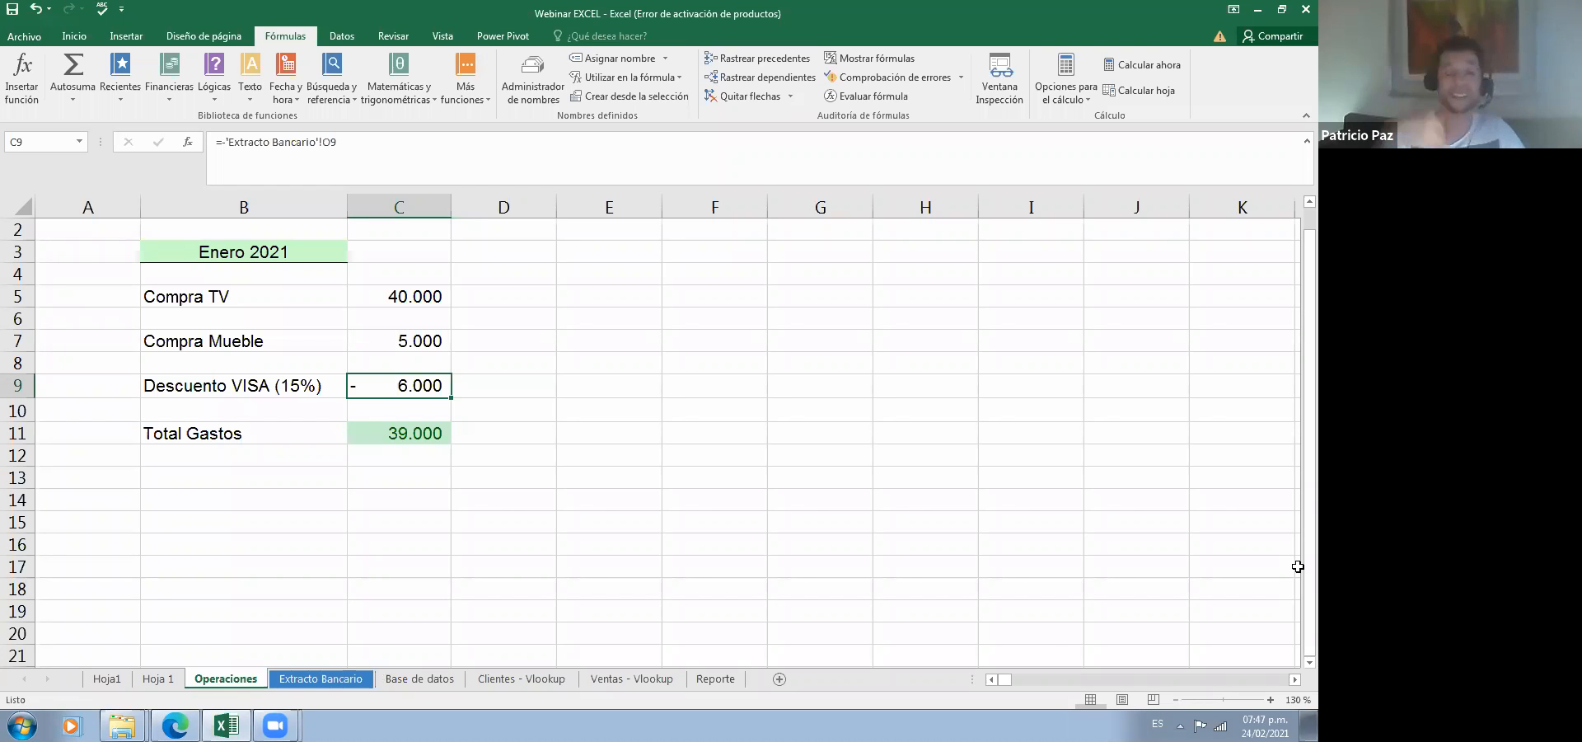
{"action": "type", "text": "-"}
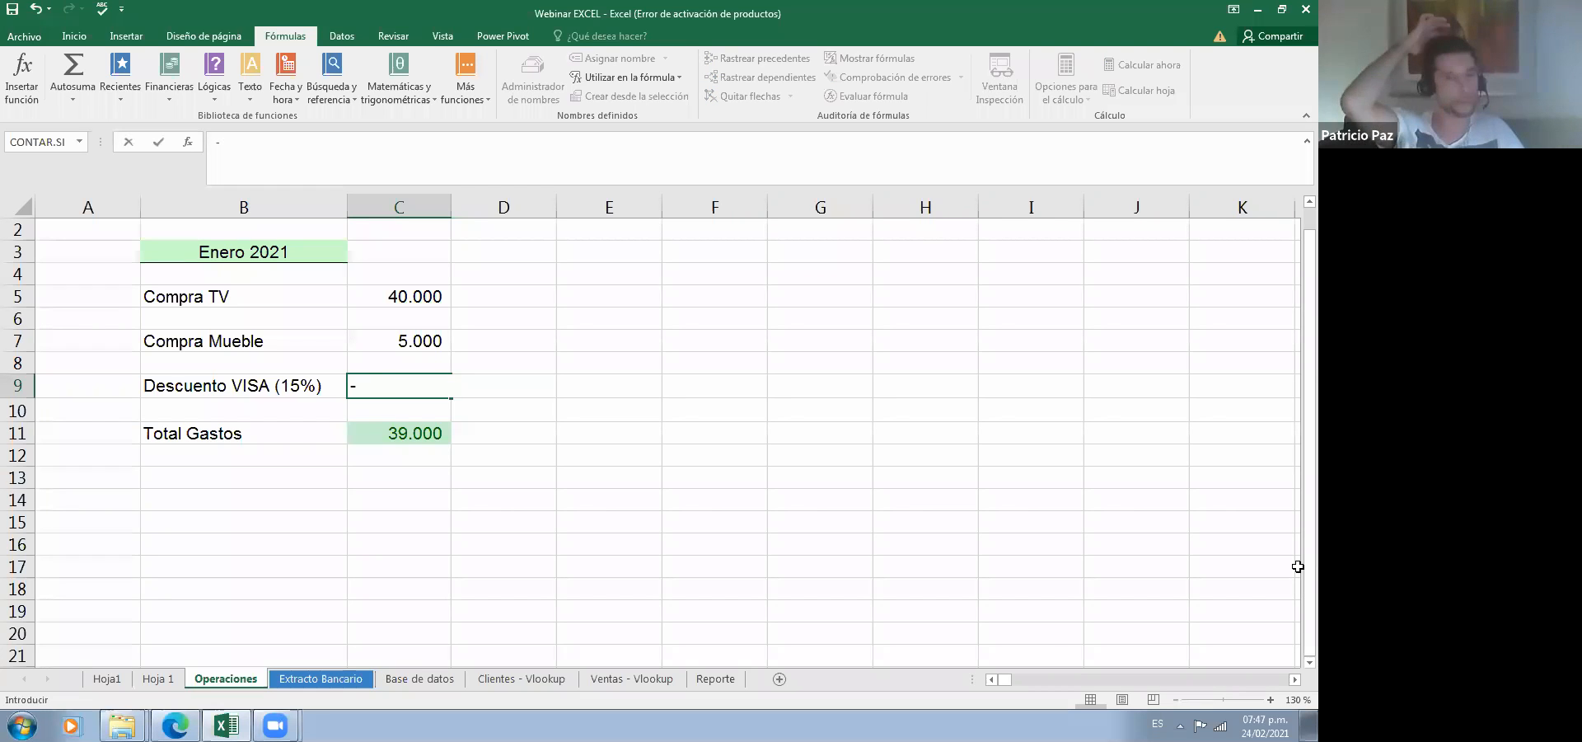
{"action": "type", "text": "60000"}
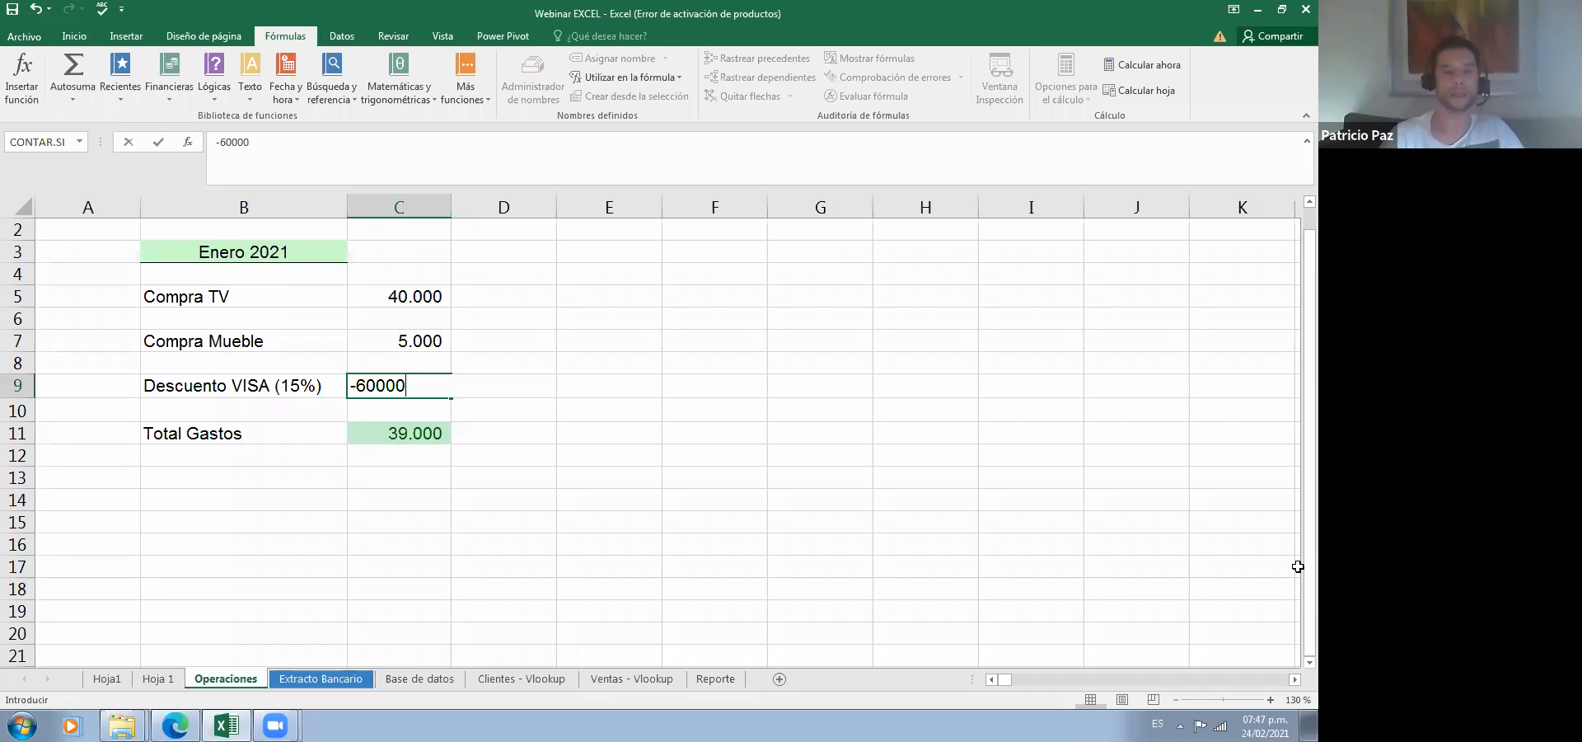
{"action": "key", "text": "Return"}
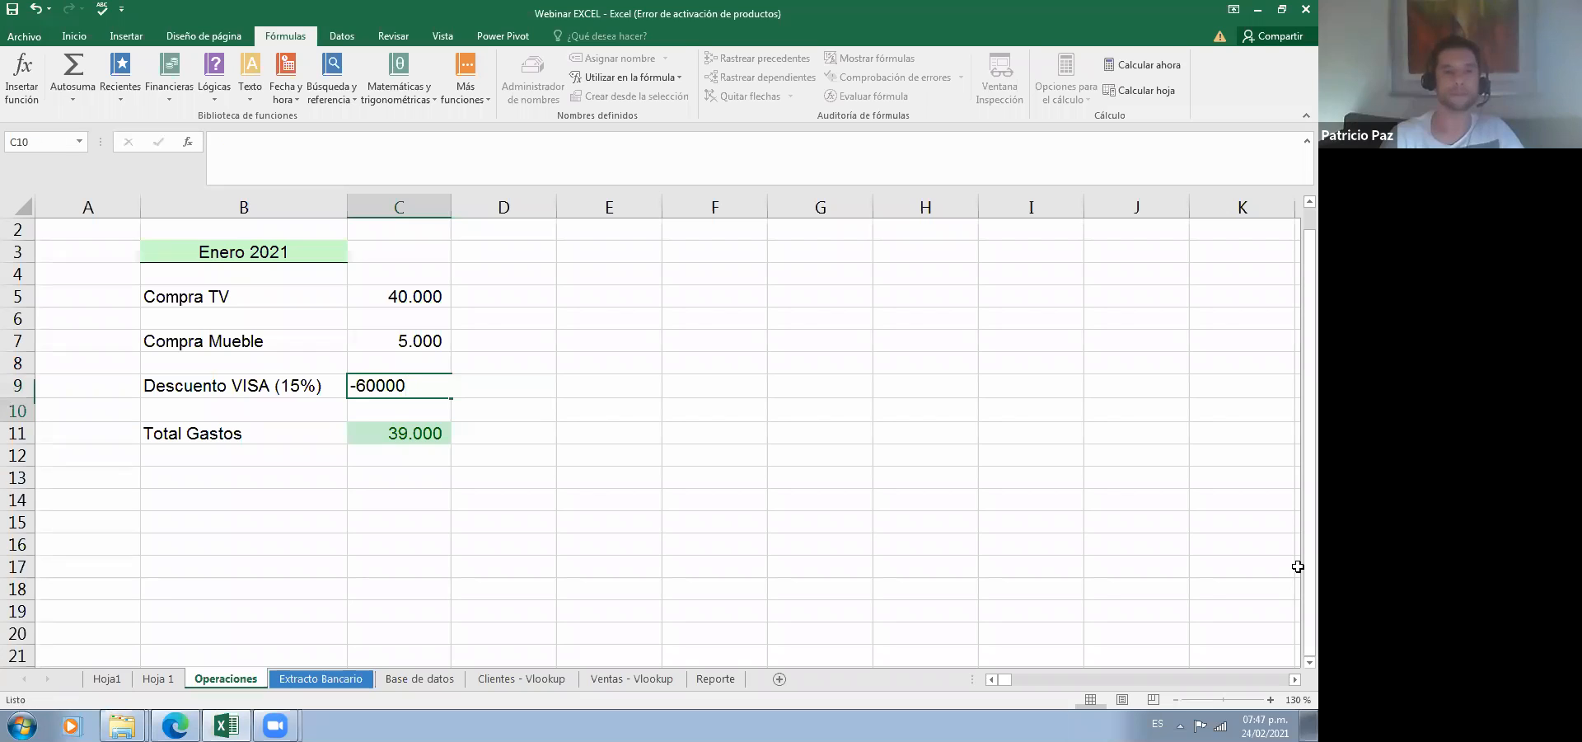
{"action": "key", "text": "Down"}
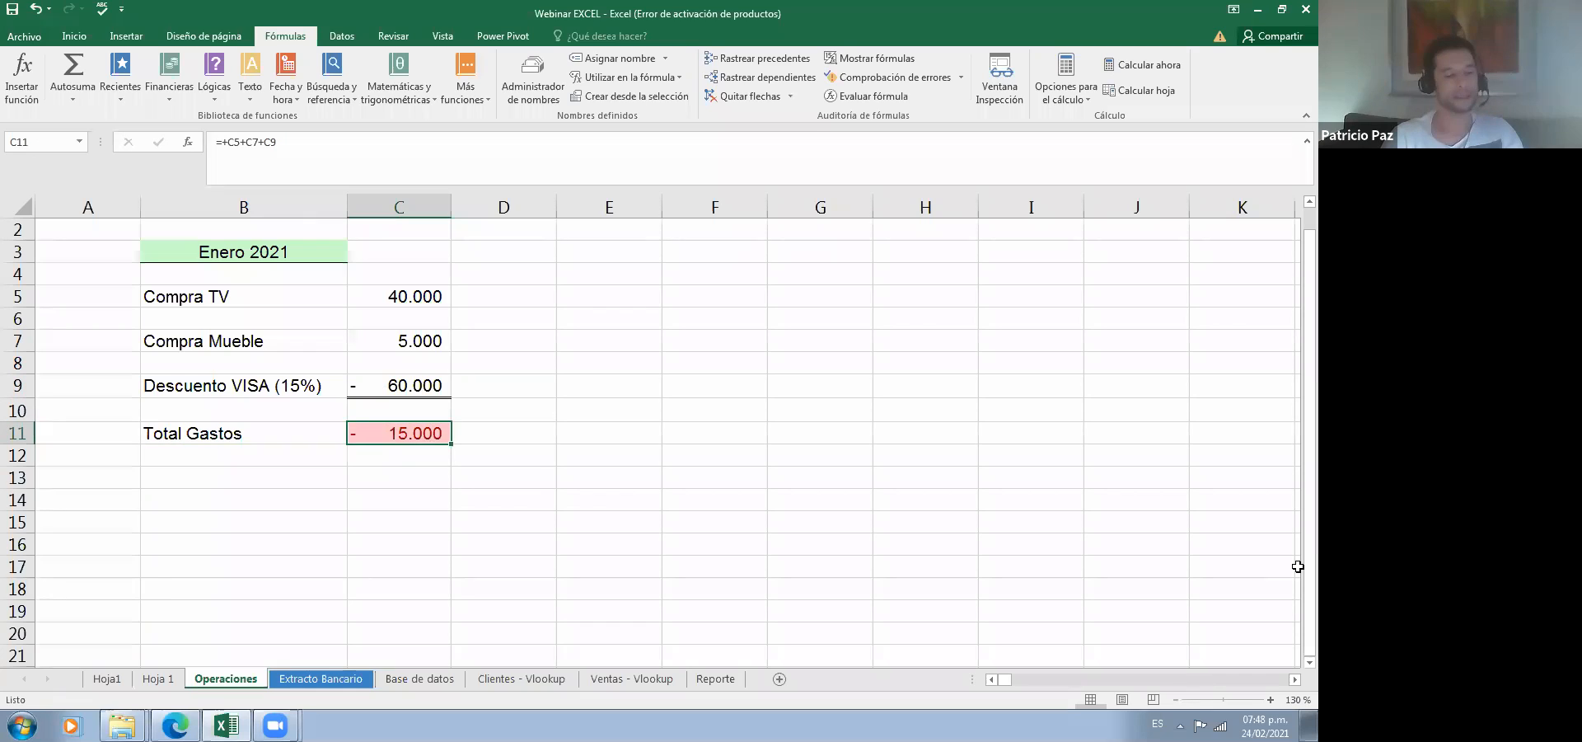
Step: Undo and redo the -60000 discount entry to compare the formatting of the Total Gastos cell
{"action": "key", "text": "ctrl+z"}
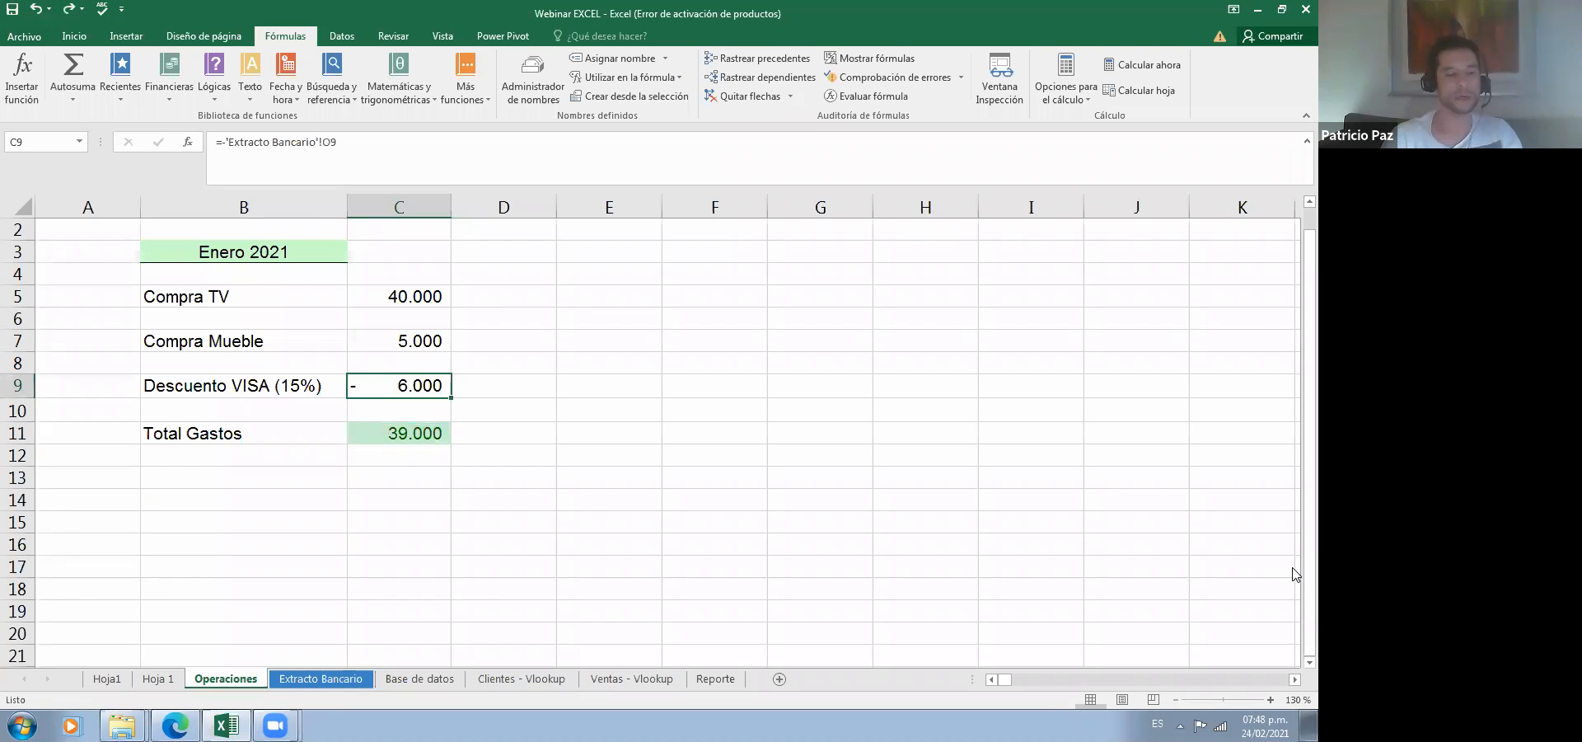
{"action": "key", "text": "ctrl+y"}
{"action": "key", "text": "ctrl+z"}
{"action": "key", "text": "ctrl+y"}
{"action": "key", "text": "ctrl+y"}
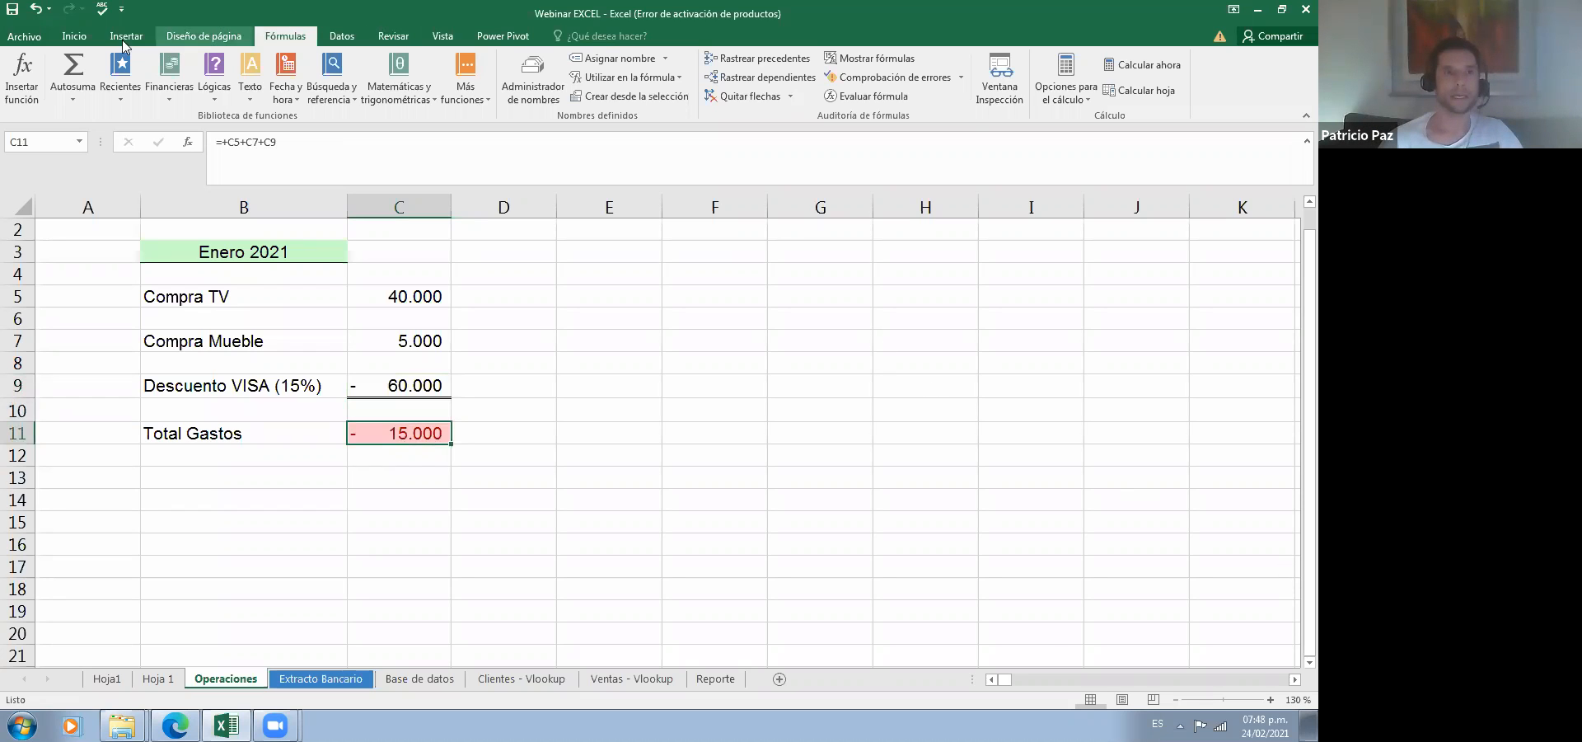
Step: Review the conditional formatting rules applied to the Total Gastos cell C11, leaving them as they are
{"action": "left_click", "coordinate": [75, 37]}
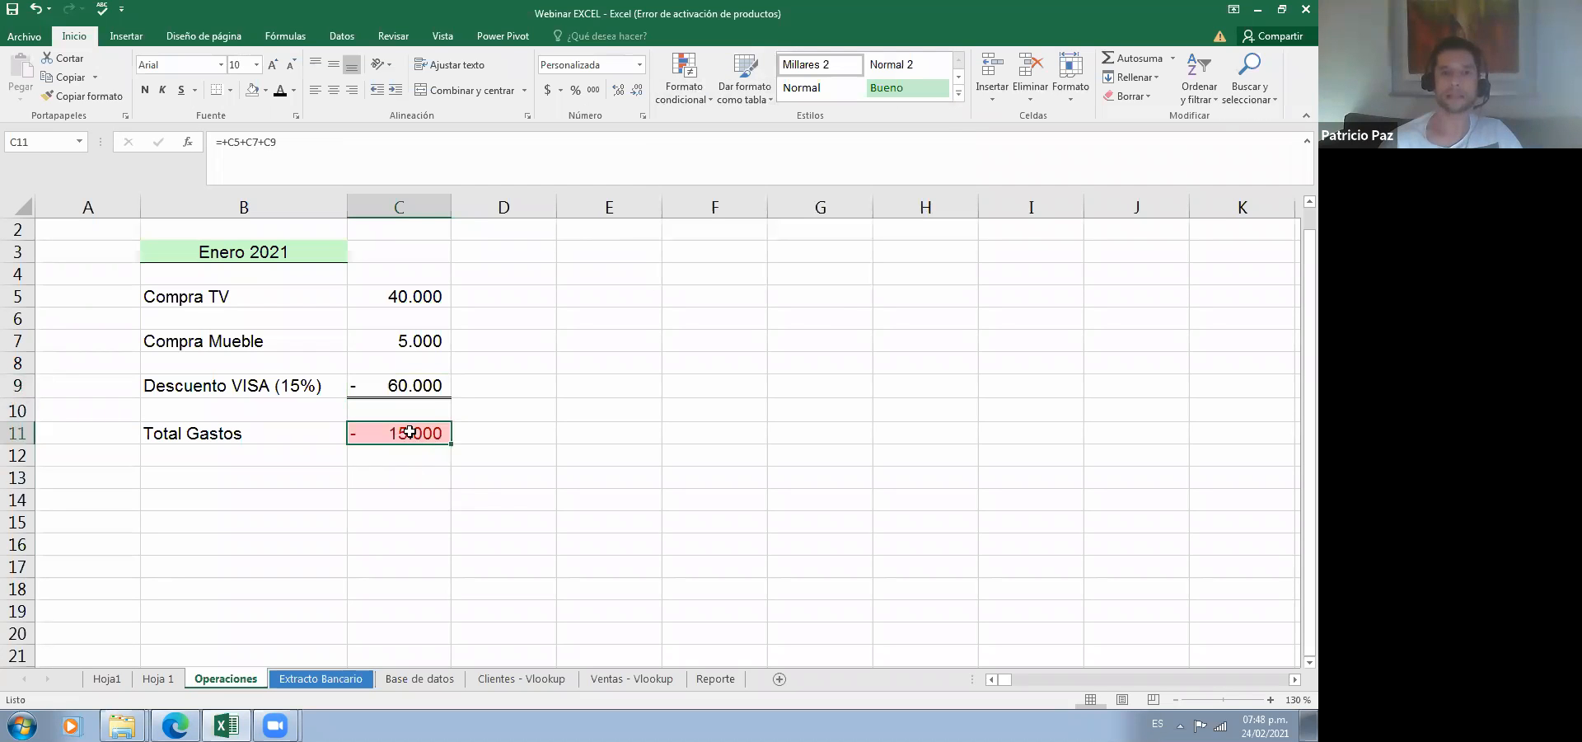
{"action": "left_click", "coordinate": [701, 111]}
{"action": "left_click", "coordinate": [700, 342]}
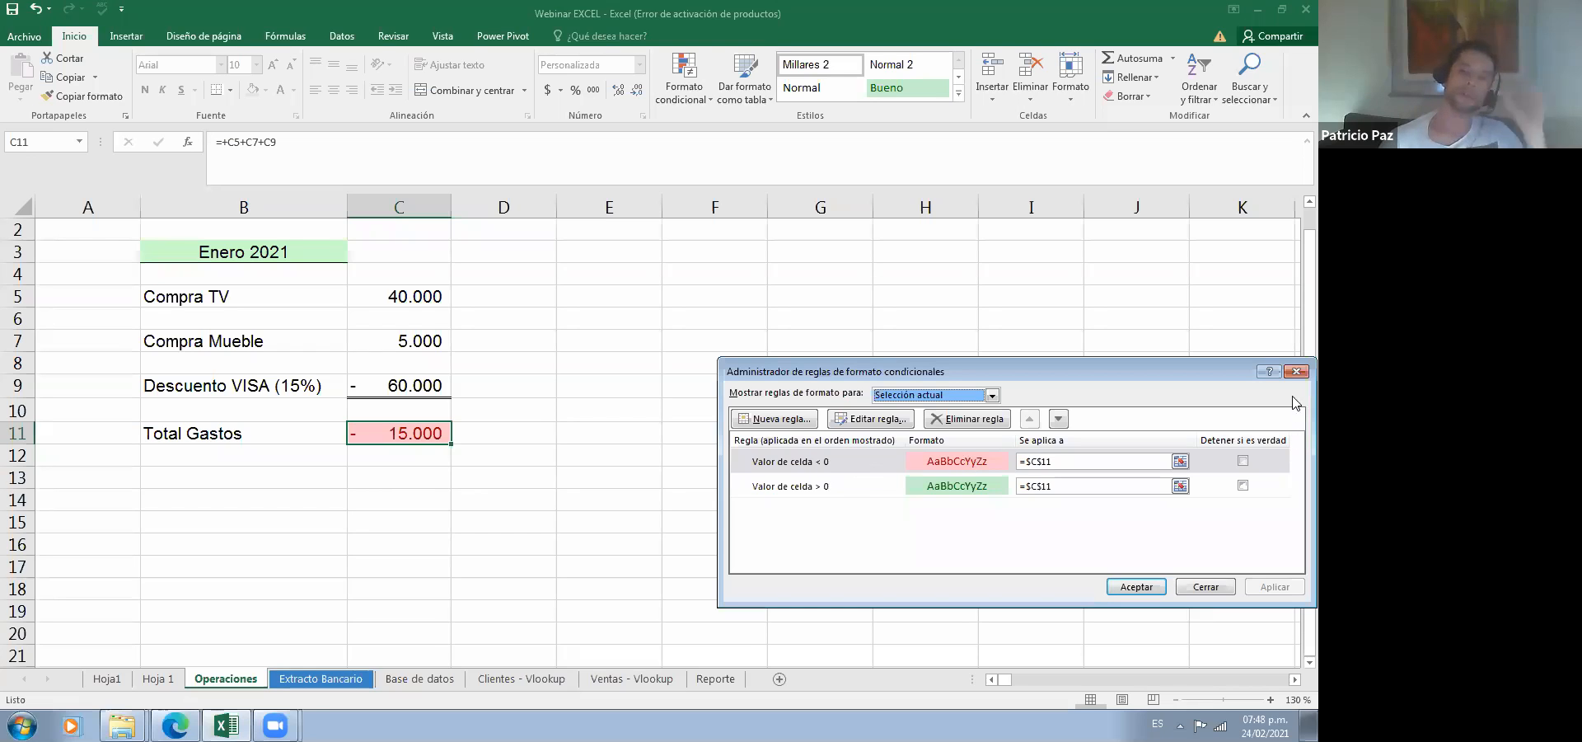
{"action": "key", "text": "Escape"}
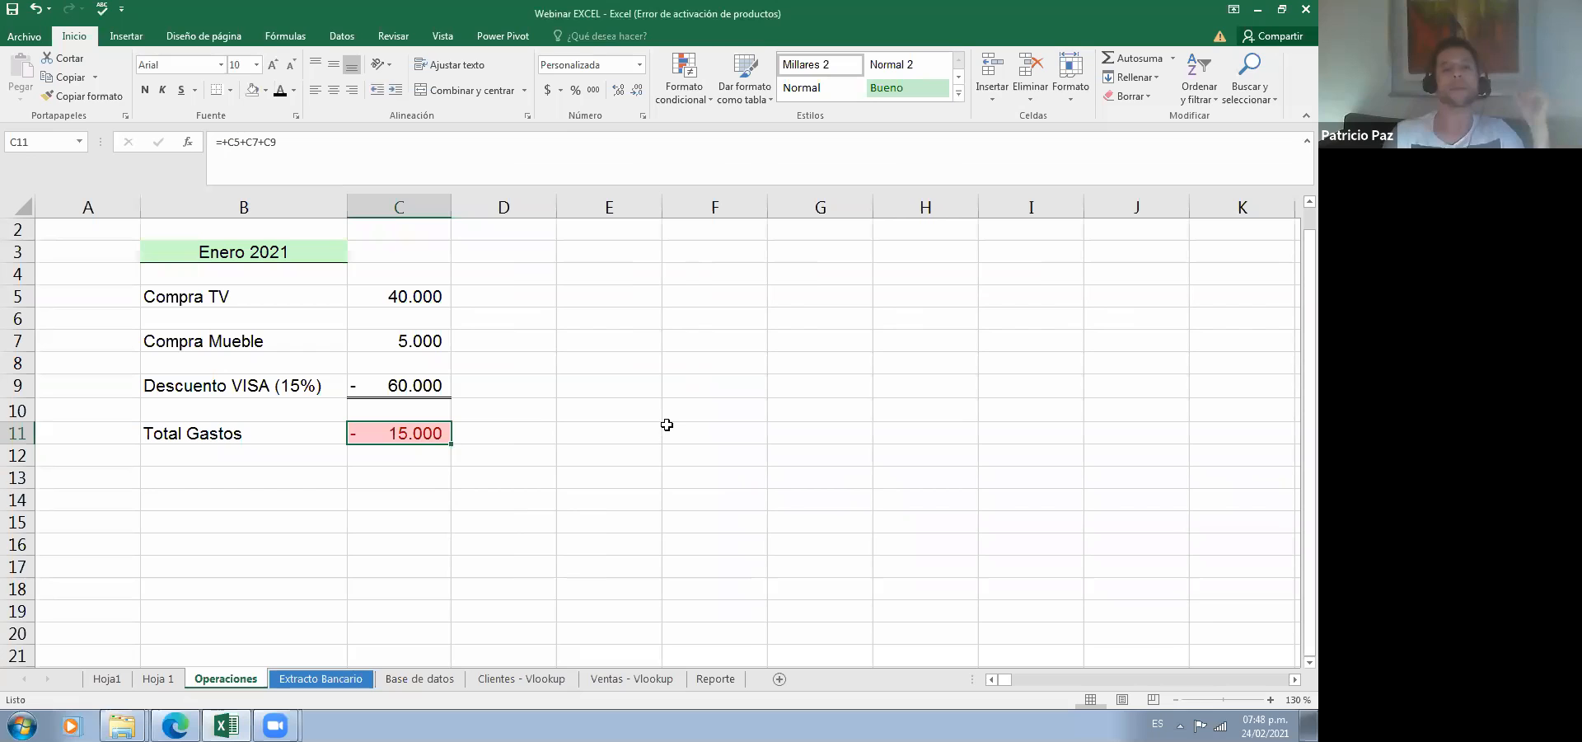
Step: Set the Descuento VISA (15%) amount in C9 to -6000 and check the Total Gastos cell
{"action": "key", "text": "Up"}
{"action": "key", "text": "Up"}
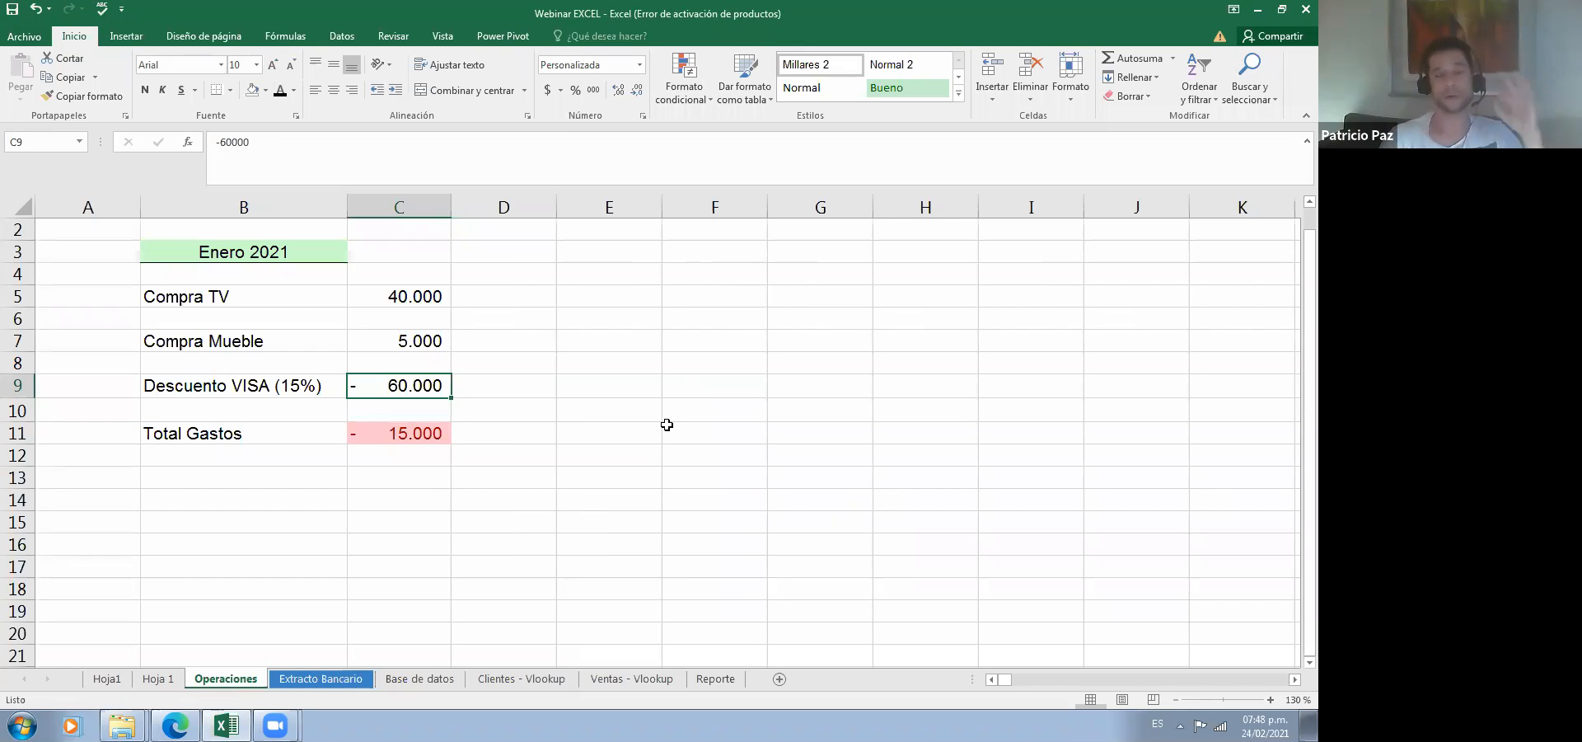
{"action": "key", "text": "Left"}
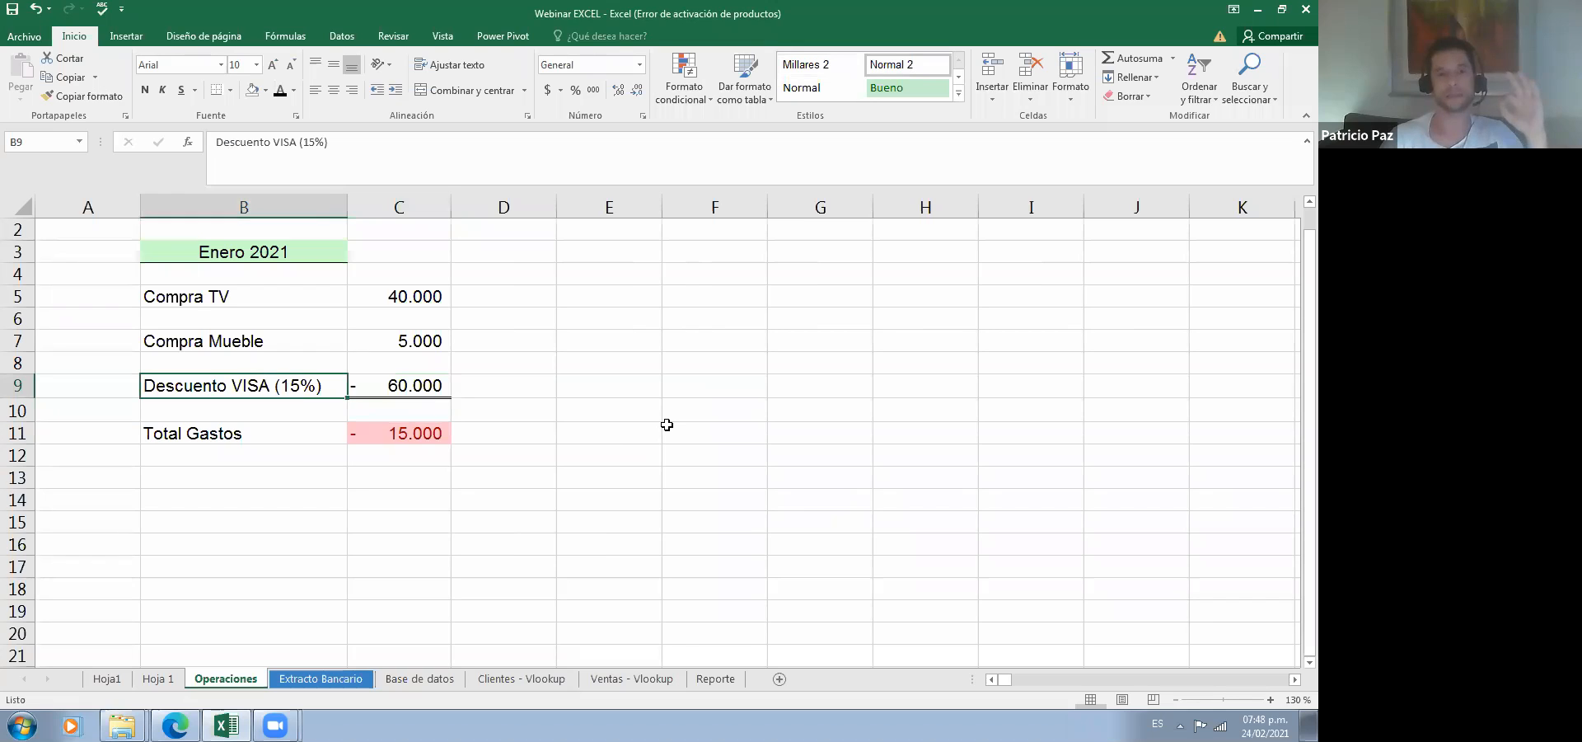
{"action": "key", "text": "Right"}
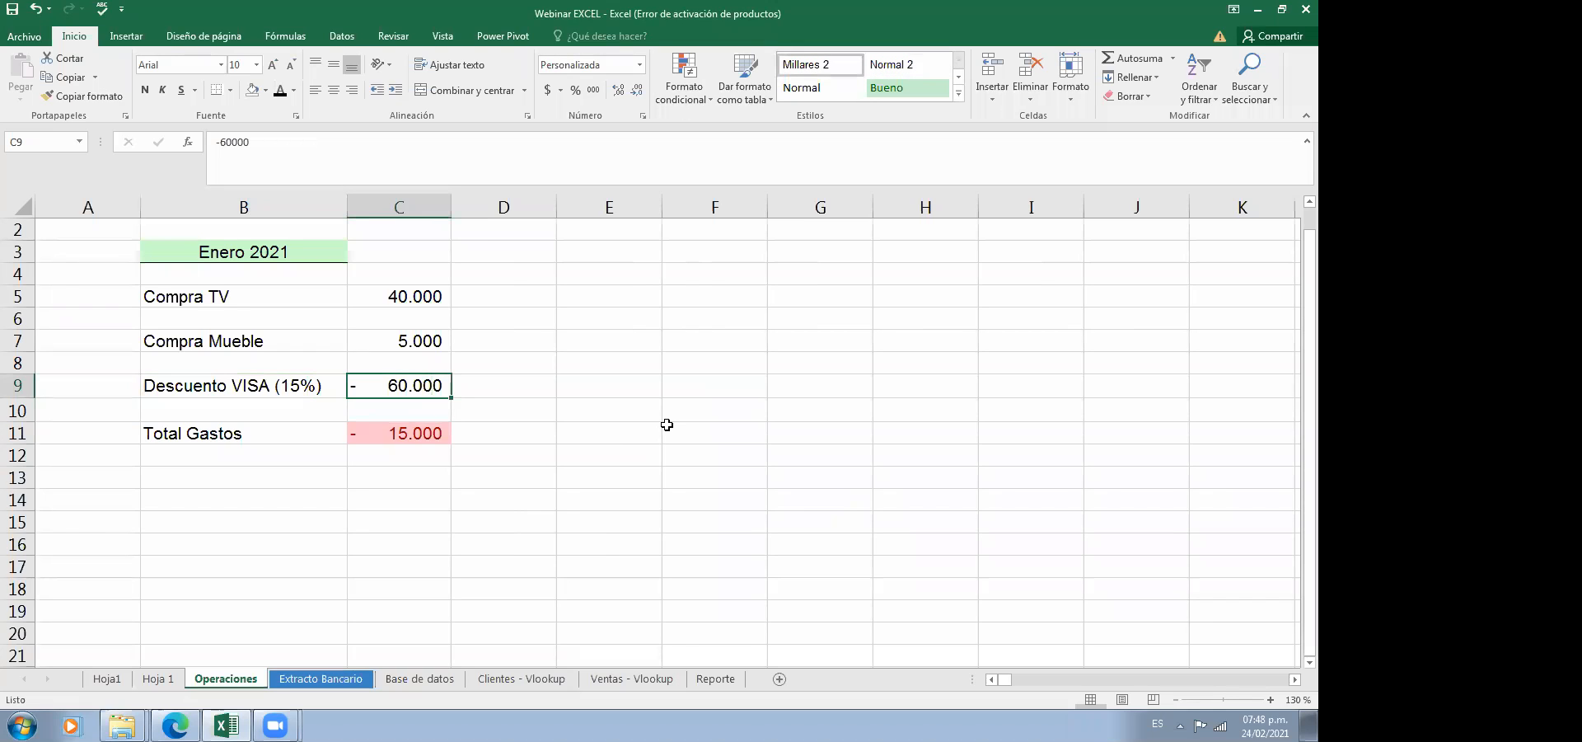
{"action": "key", "text": "Down"}
{"action": "key", "text": "Down"}
{"action": "key", "text": "Up"}
{"action": "key", "text": "Up"}
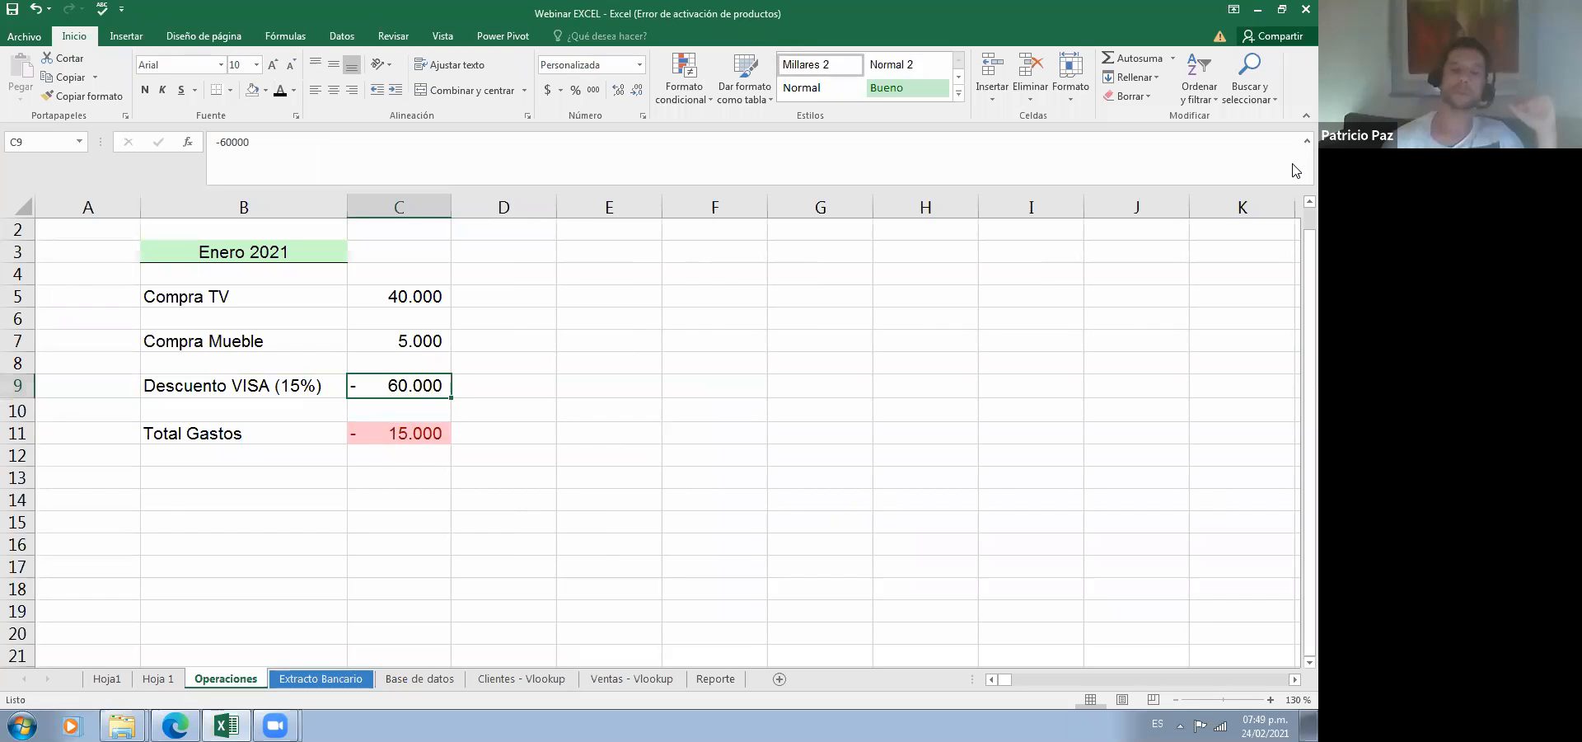
{"action": "type", "text": "-"}
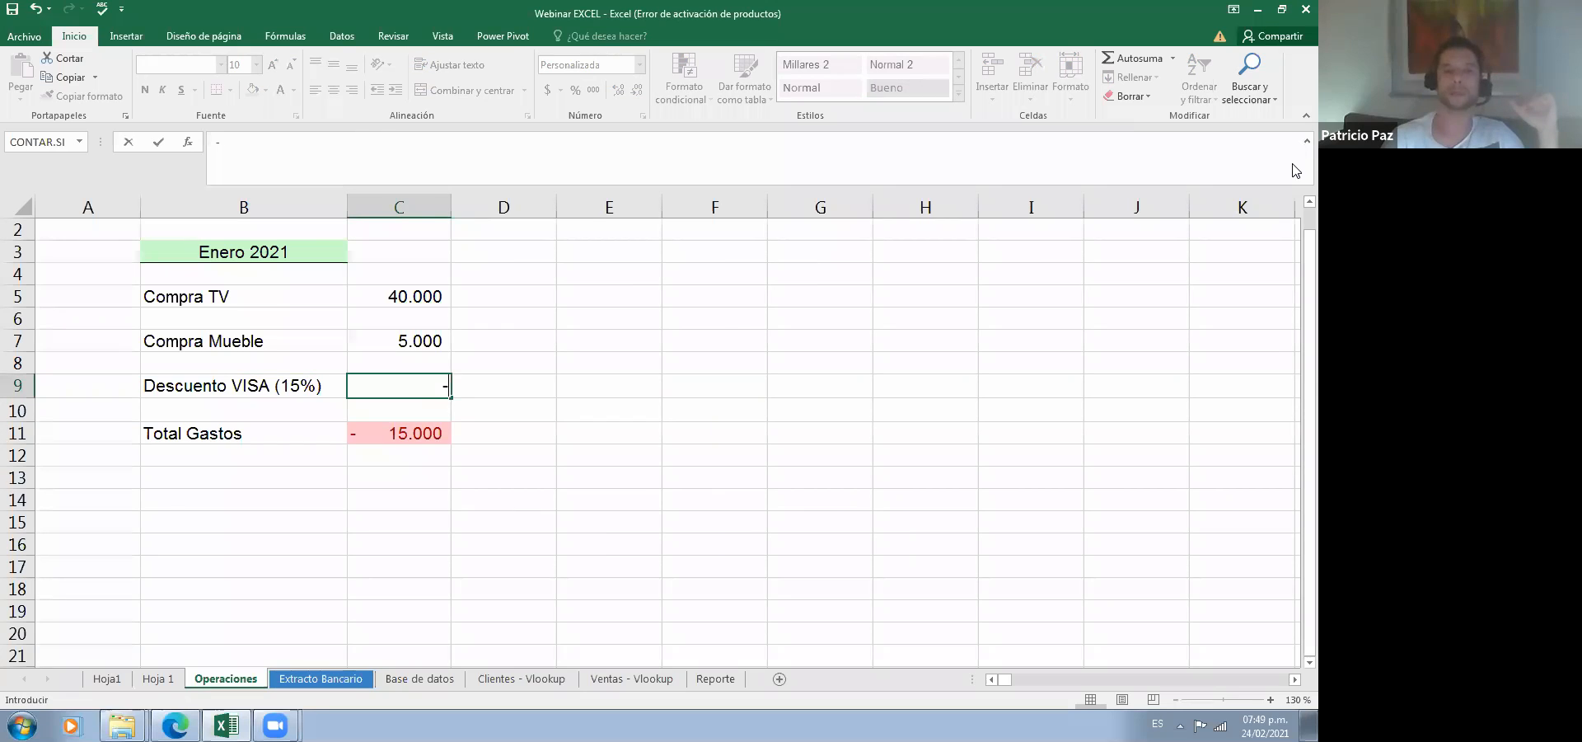
{"action": "key", "text": "Return"}
{"action": "left_click", "coordinate": [255, 427]}
{"action": "left_click", "coordinate": [400, 430]}
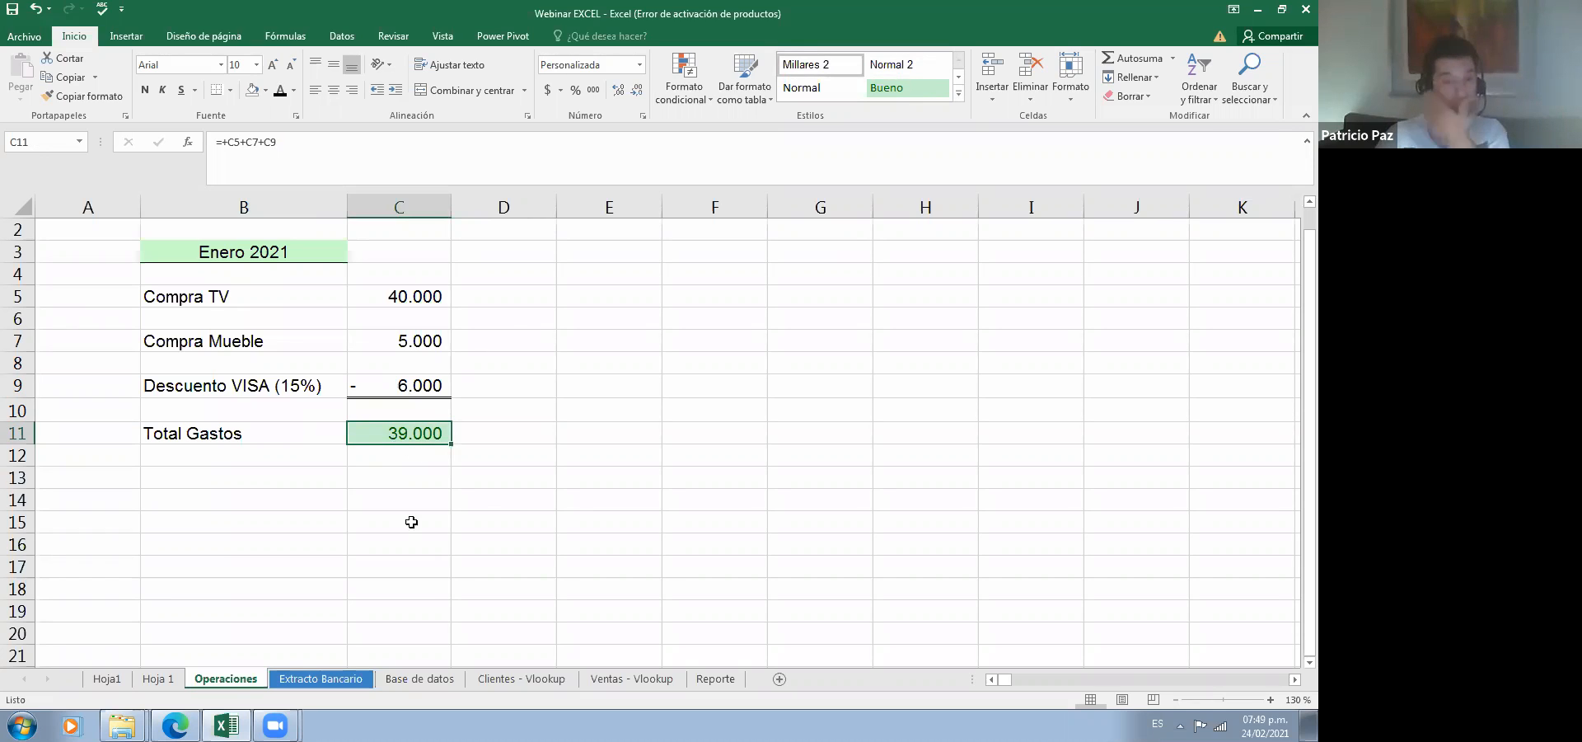
Step: Bring up the formula auditing tools on Operaciones, then go to cell A1 of the Base de datos sheet
{"action": "left_click", "coordinate": [315, 681]}
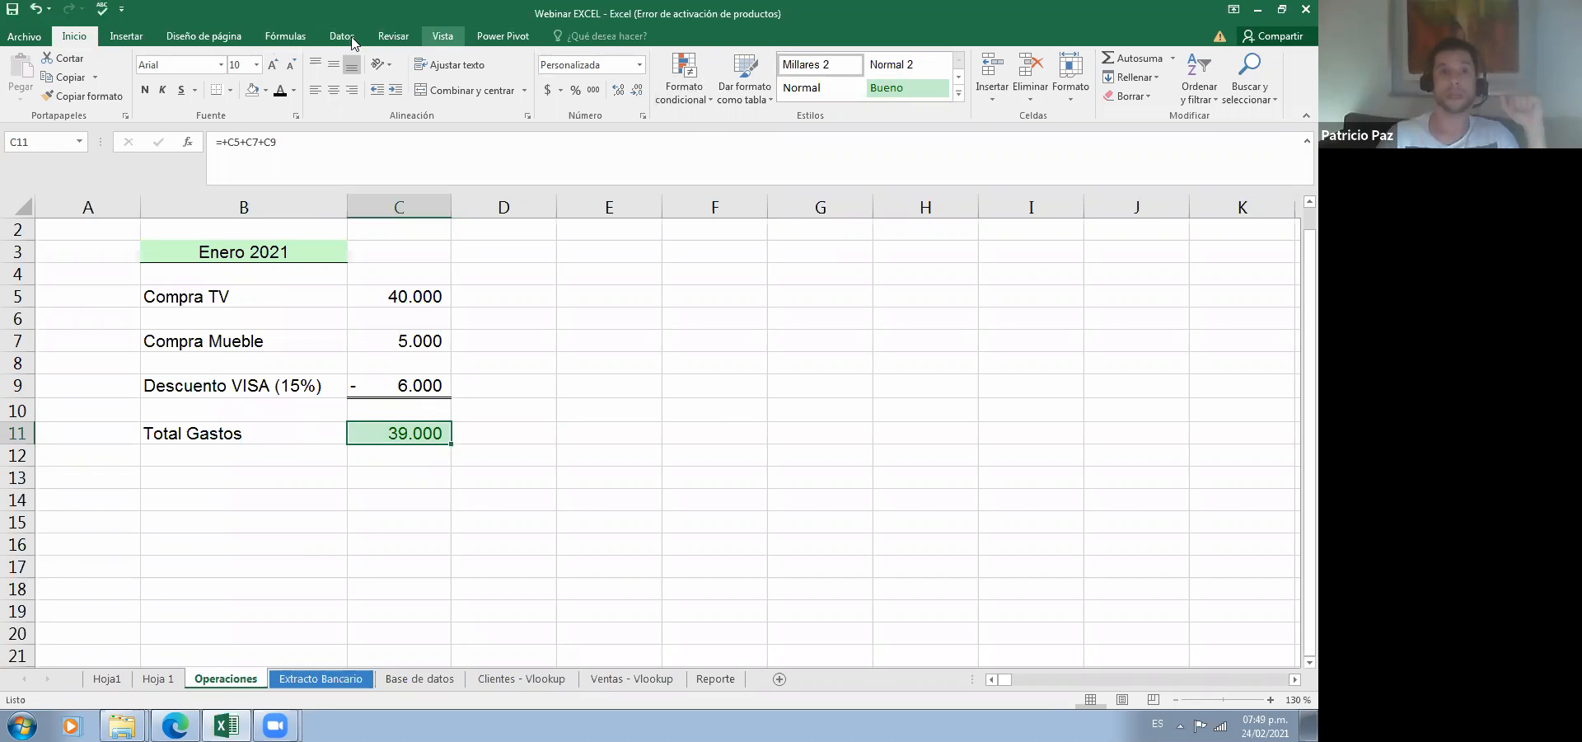
{"action": "left_click", "coordinate": [314, 39]}
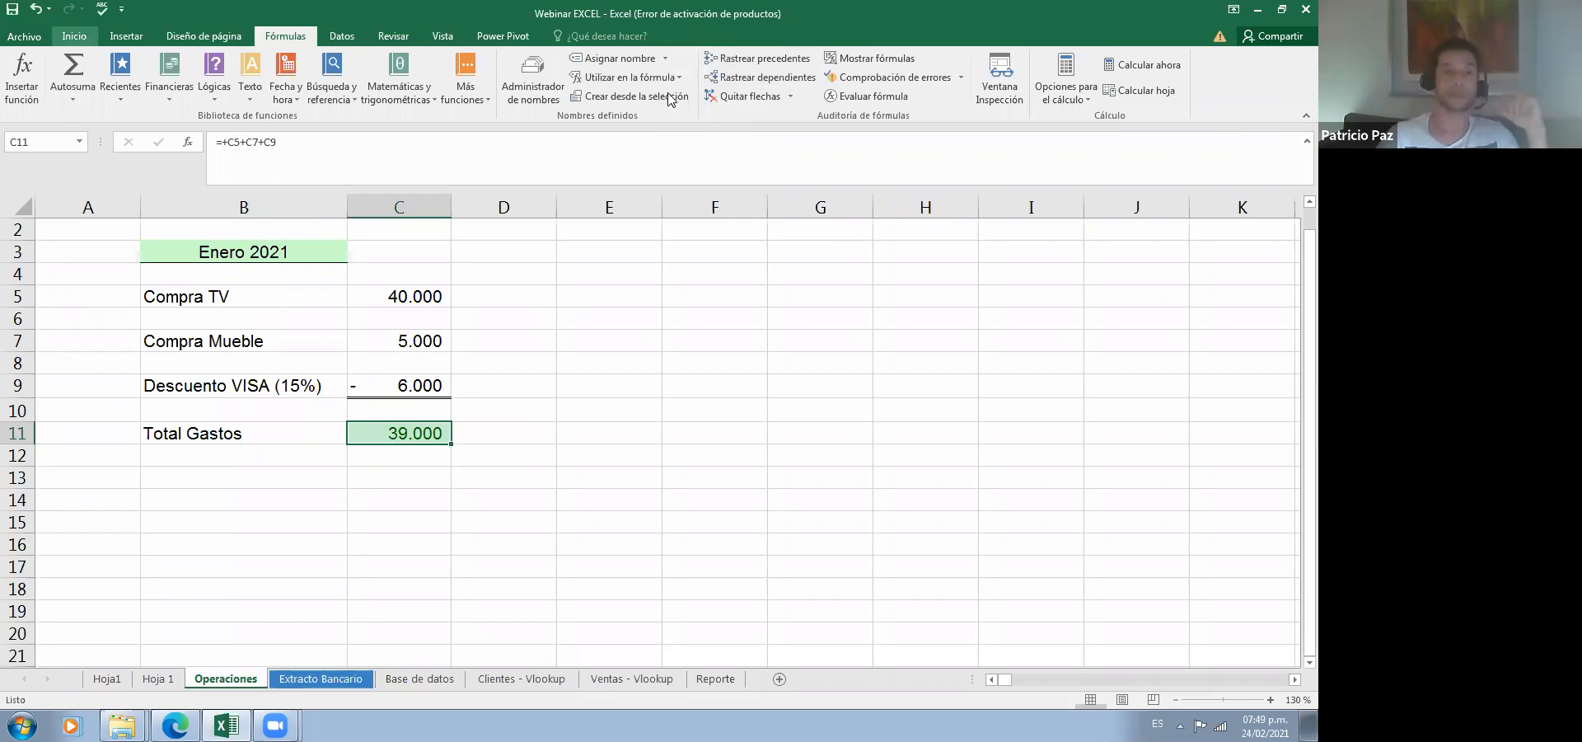
{"action": "scroll", "coordinate": [669, 99], "scroll_direction": "up", "scroll_amount": 3}
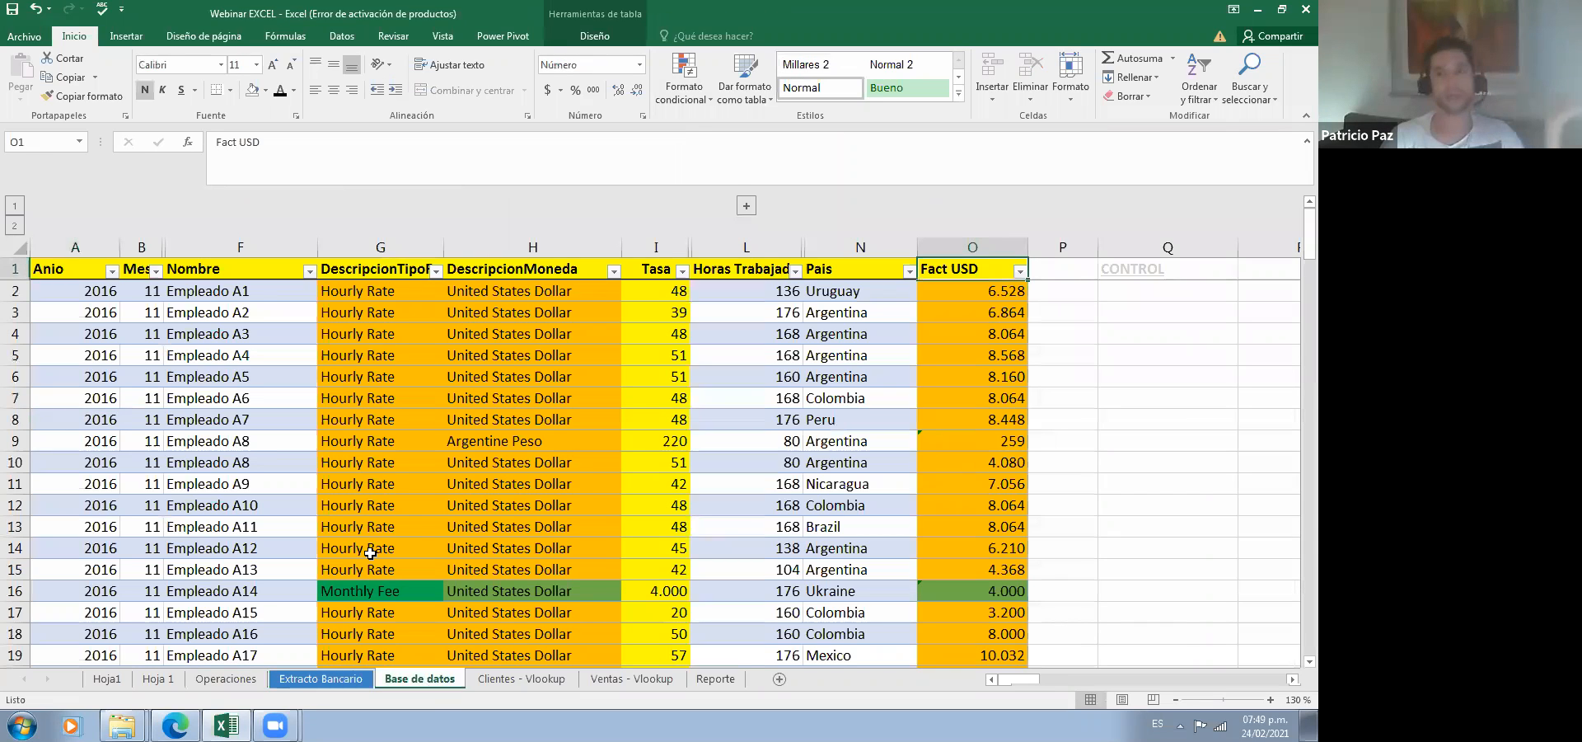
{"action": "key", "text": "ctrl+Home"}
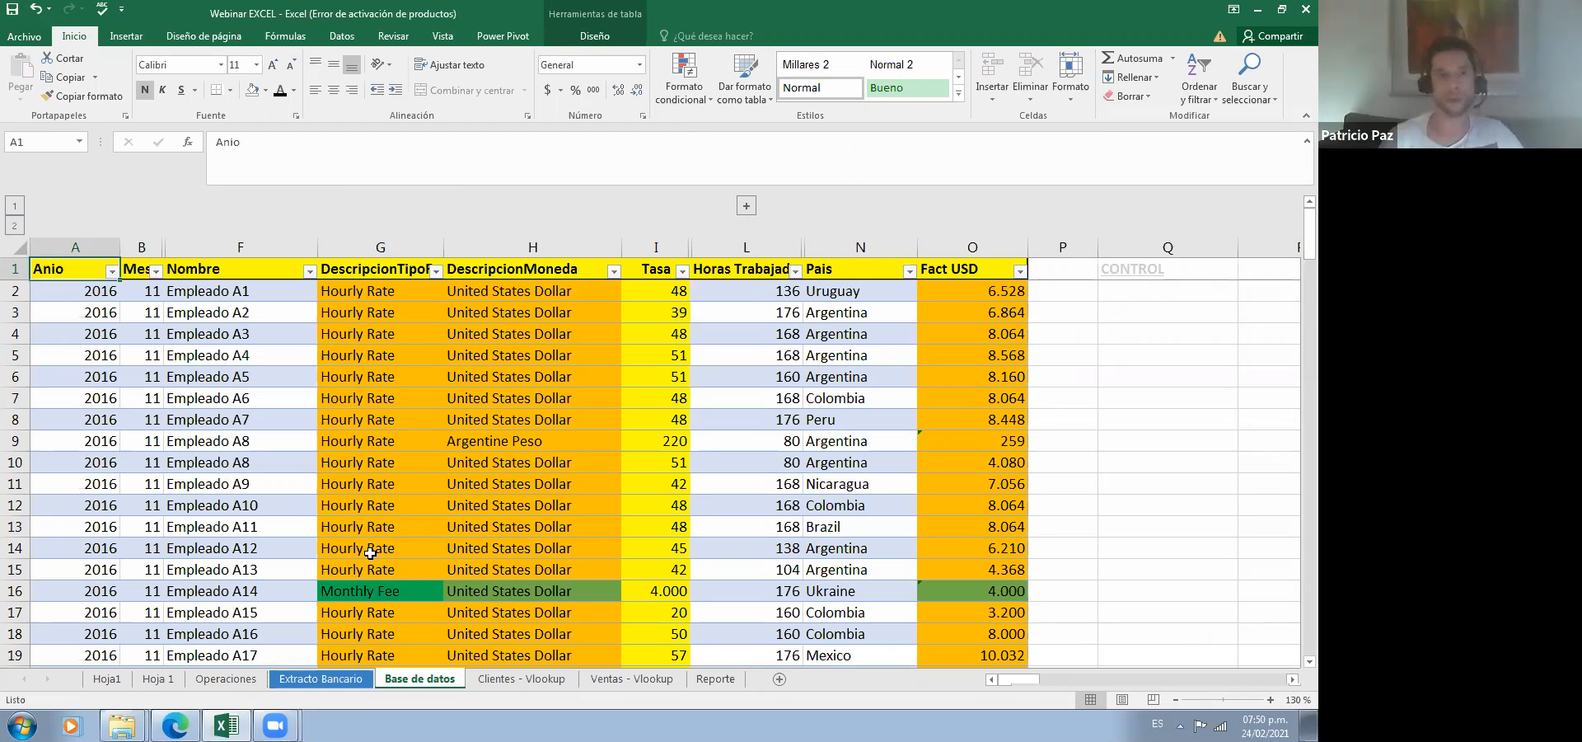
Step: Go through the fields of the first record on Base de datos, from Nombre to Pais and back
{"action": "key", "text": "Down"}
{"action": "key", "text": "Right"}
{"action": "key", "text": "Right"}
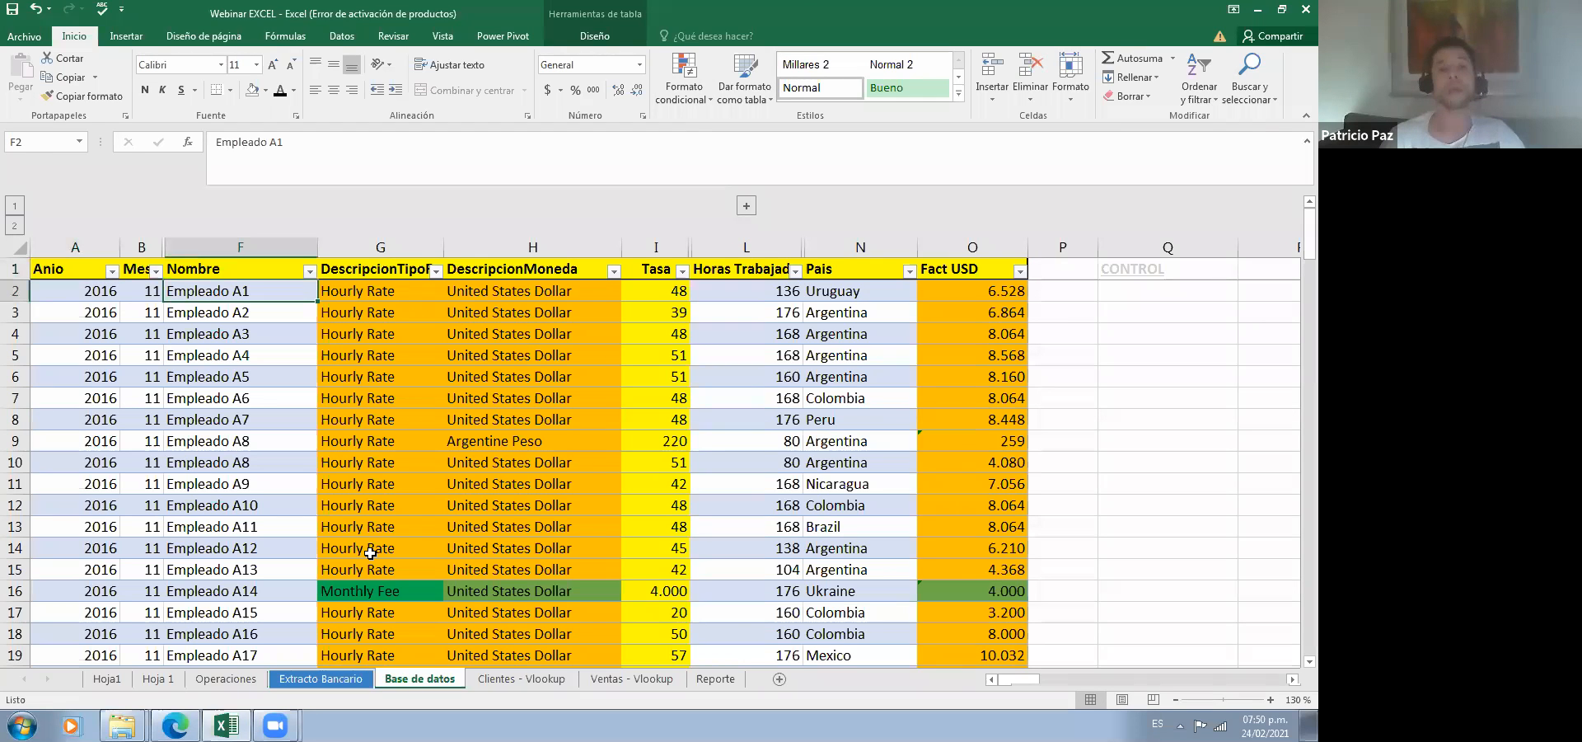
{"action": "key", "text": "Right"}
{"action": "key", "text": "Right"}
{"action": "key", "text": "Right"}
{"action": "key", "text": "Right"}
{"action": "key", "text": "Right"}
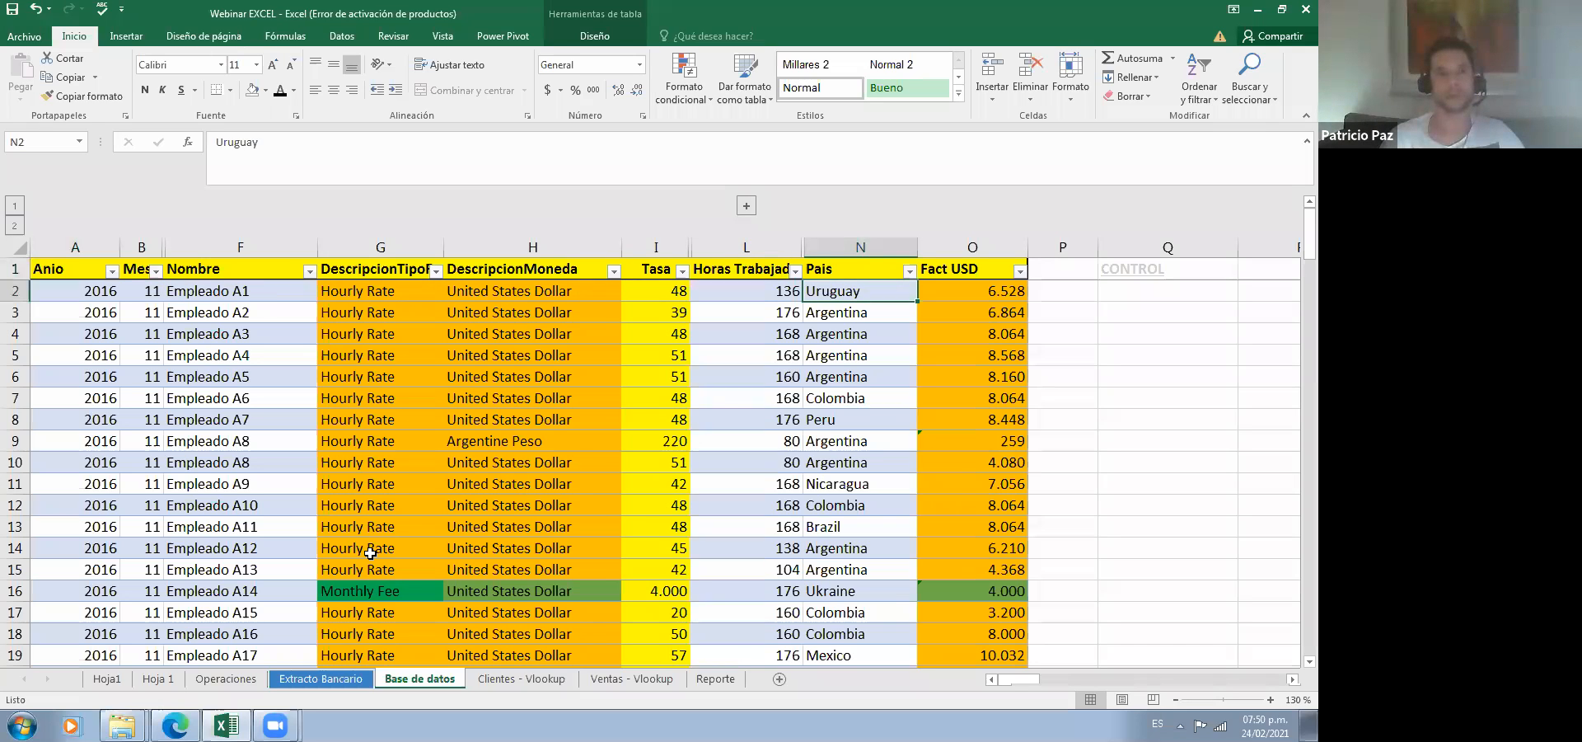
{"action": "key", "text": "Left"}
{"action": "key", "text": "Left"}
{"action": "key", "text": "Left"}
{"action": "key", "text": "Left"}
{"action": "key", "text": "Left"}
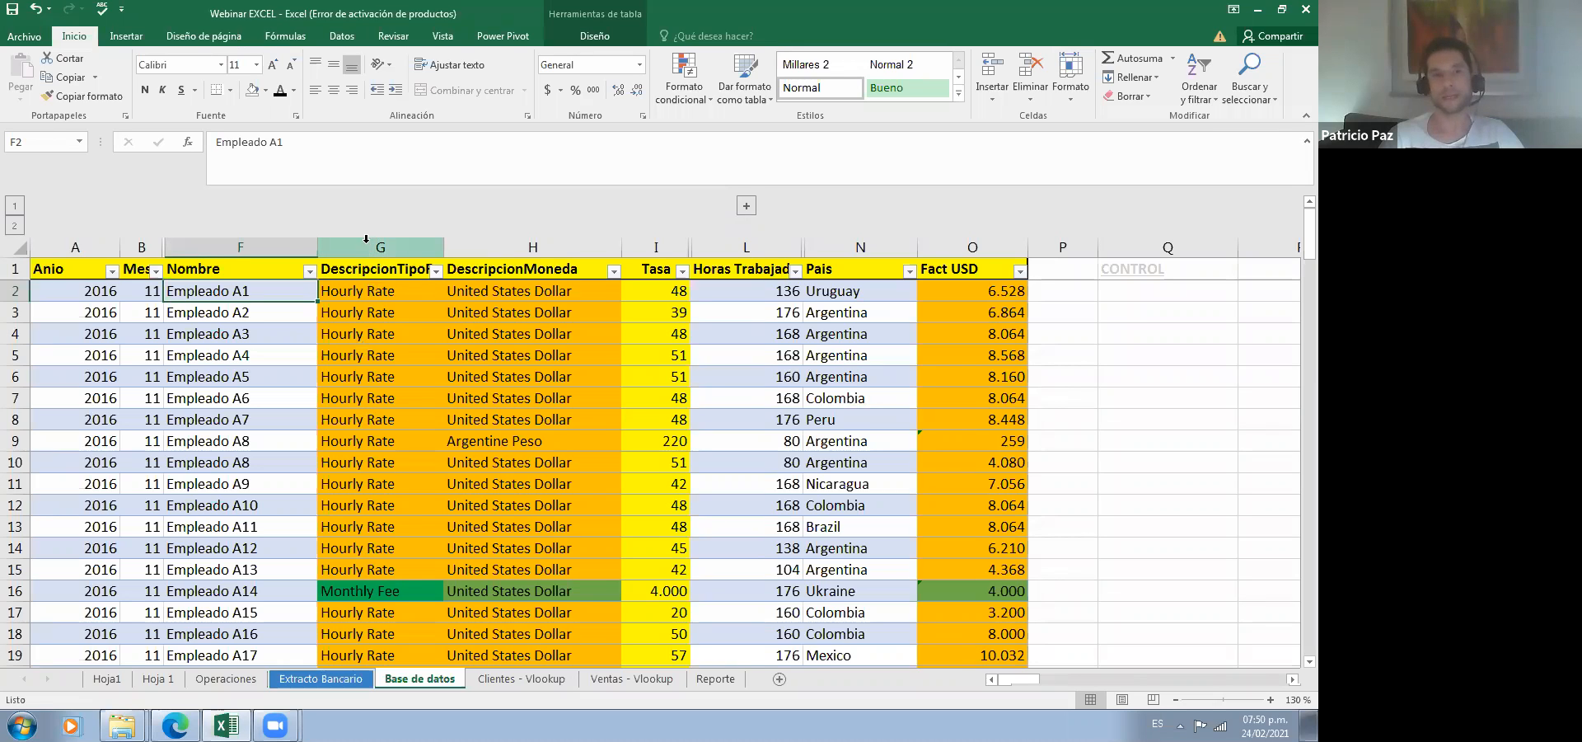
Step: Examine the rate type column, the Tasa and Horas Trabajadas values, and the columns from DescripcionMoneda to Pais
{"action": "left_click_drag", "start_coordinate": [367, 238], "coordinate": [393, 430]}
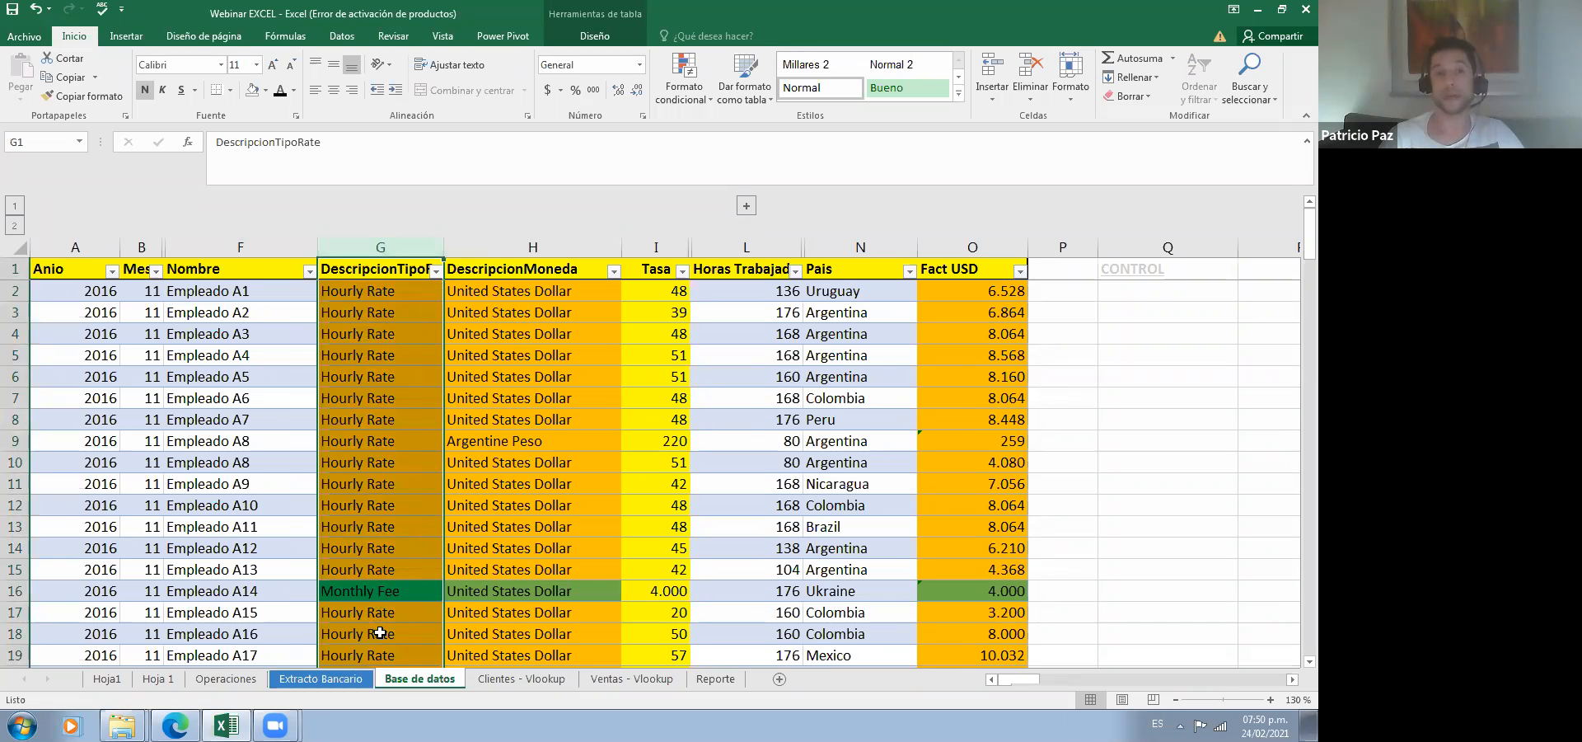
{"action": "left_click", "coordinate": [714, 484]}
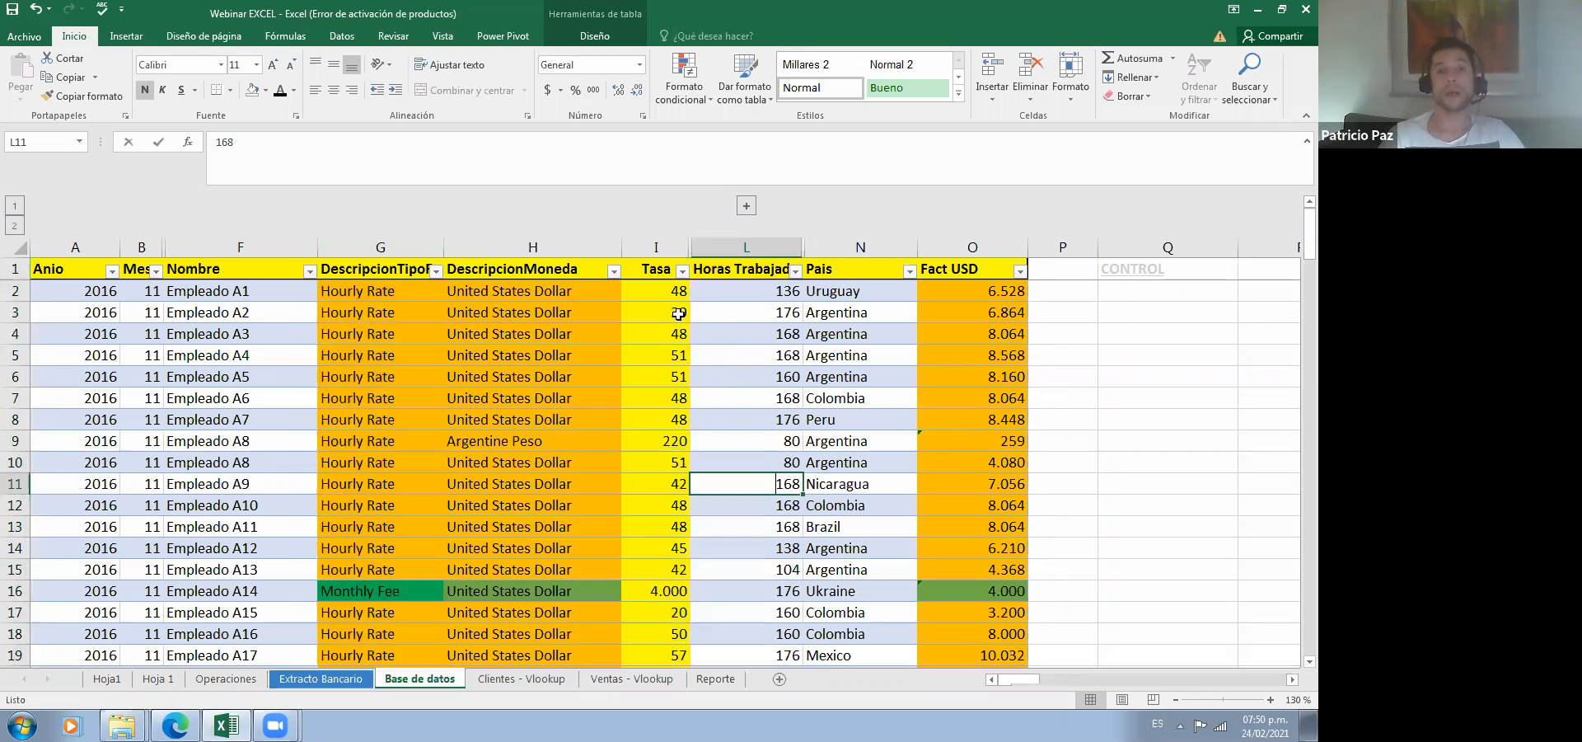
{"action": "left_click", "coordinate": [672, 291]}
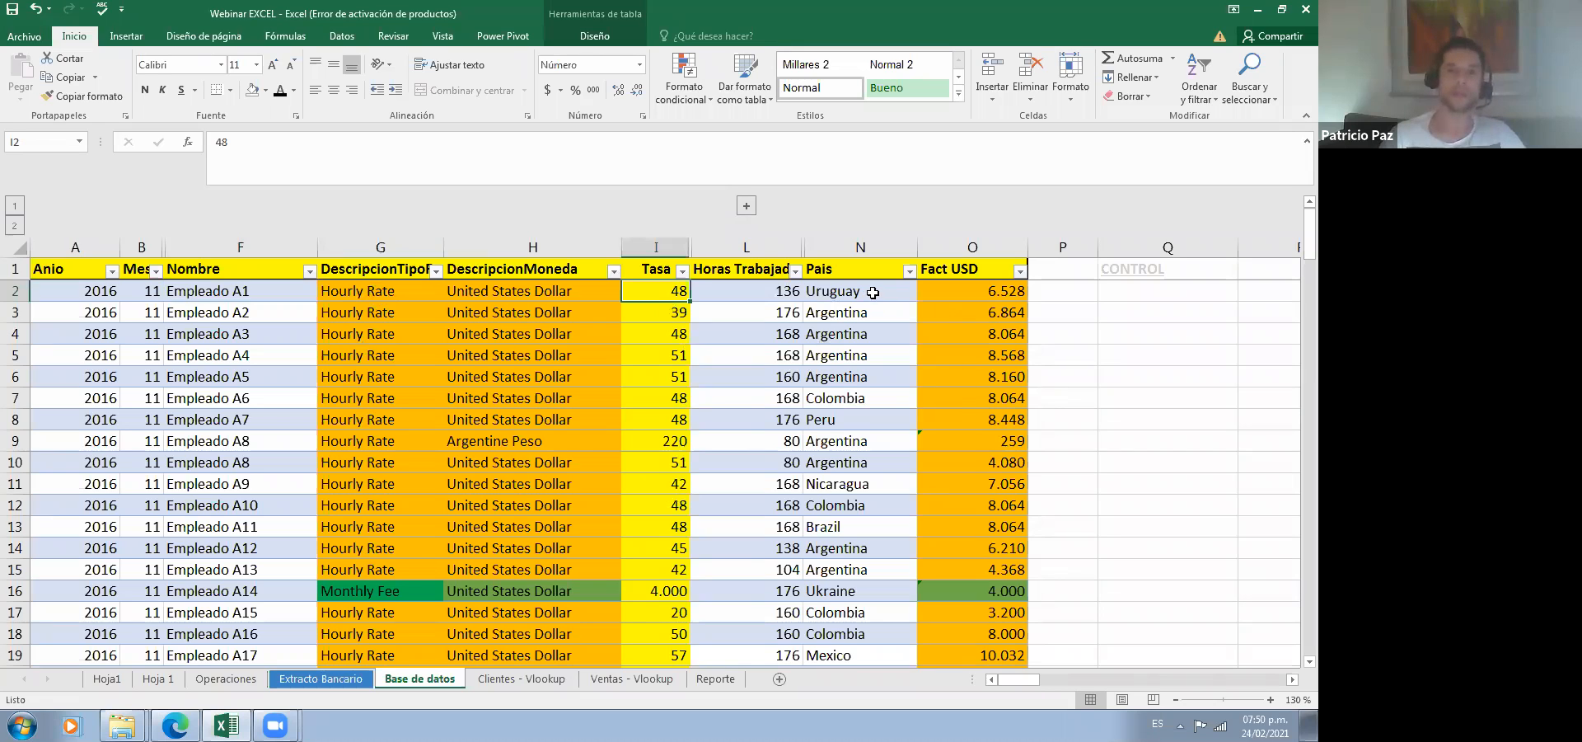
{"action": "key", "text": "Right"}
{"action": "left_click_drag", "start_coordinate": [857, 247], "coordinate": [747, 247]}
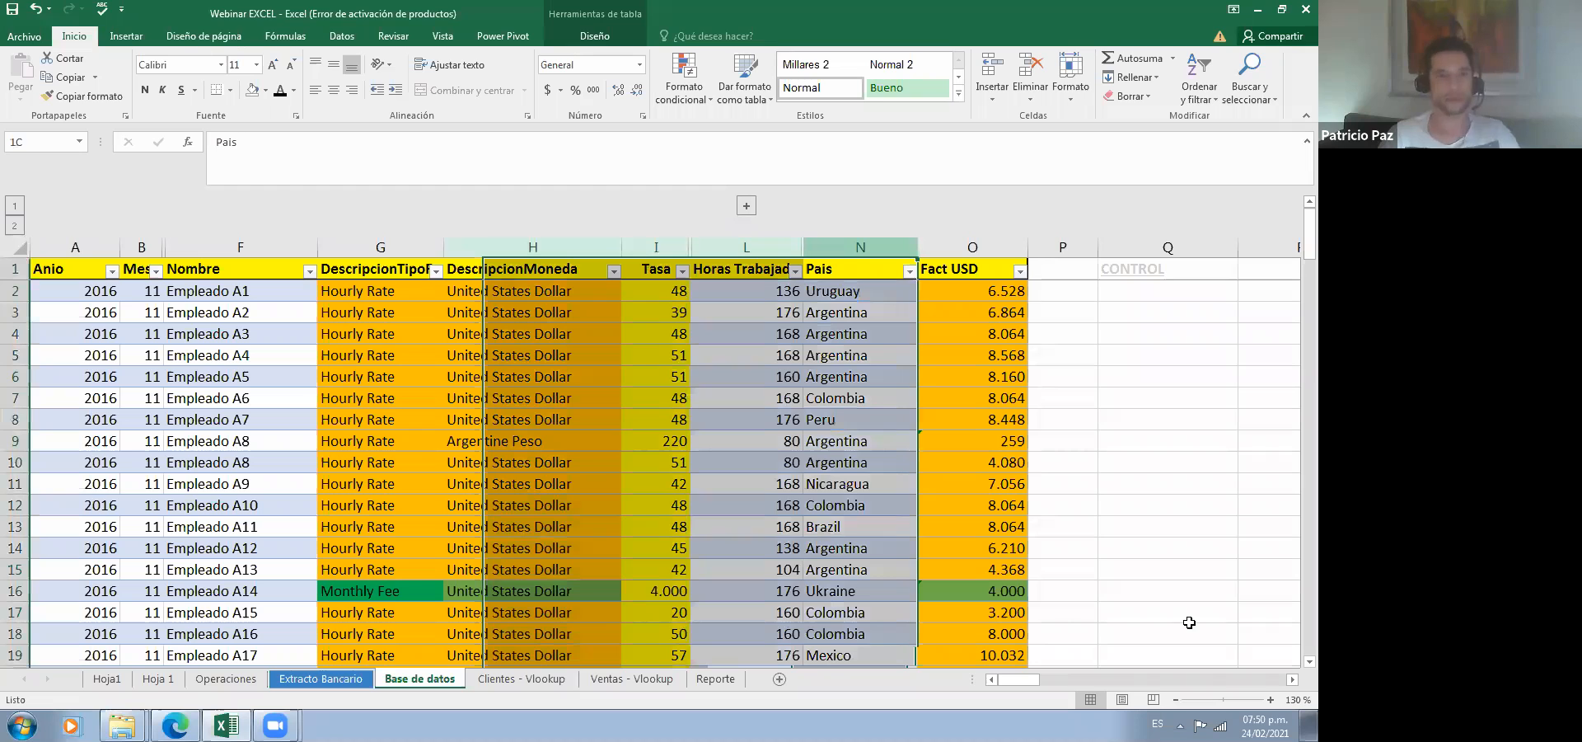
Step: Select the Anio column and extend the selection column by column across the table
{"action": "left_click", "coordinate": [64, 243]}
{"action": "key", "text": "shift+Right"}
{"action": "key", "text": "shift+Right"}
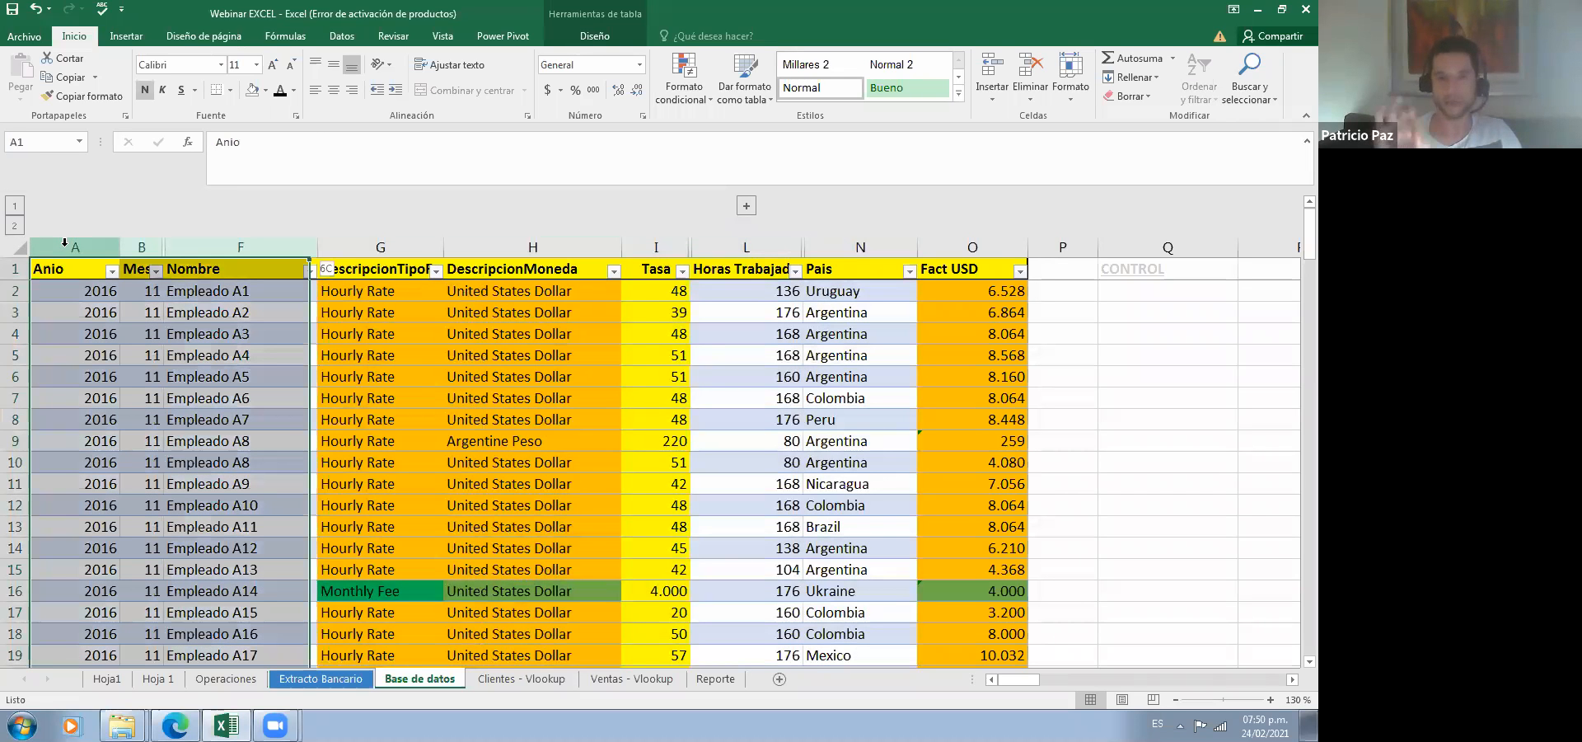
{"action": "key", "text": "shift+Right"}
{"action": "key", "text": "shift+Right"}
{"action": "key", "text": "shift+Right"}
{"action": "key", "text": "shift+Right"}
{"action": "key", "text": "shift+Right"}
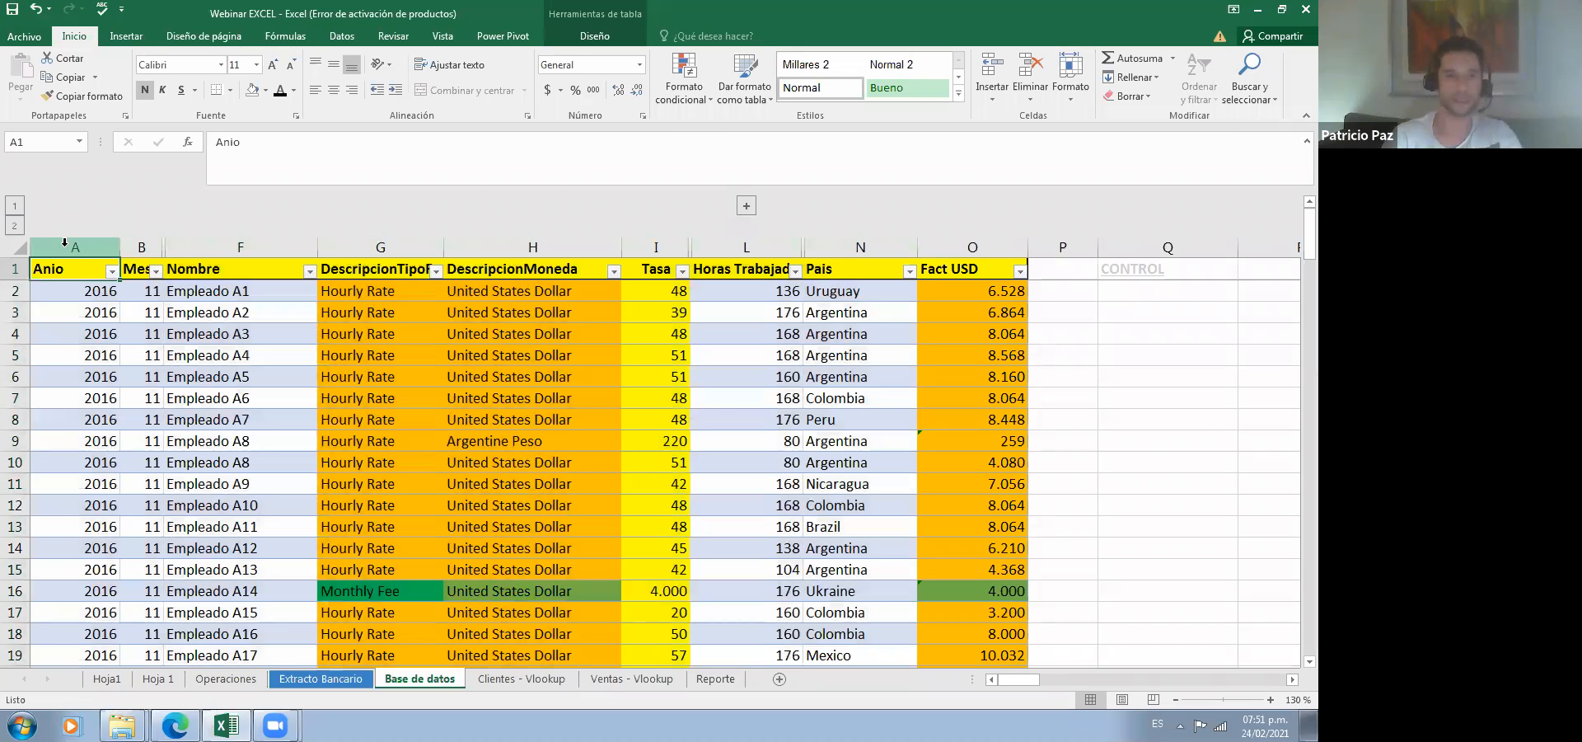
Step: Step through the table's header cells from Anio to Horas Trabajadas
{"action": "key", "text": "Right"}
{"action": "key", "text": "Right"}
{"action": "key", "text": "Right"}
{"action": "key", "text": "Right"}
{"action": "key", "text": "Right"}
{"action": "key", "text": "Right"}
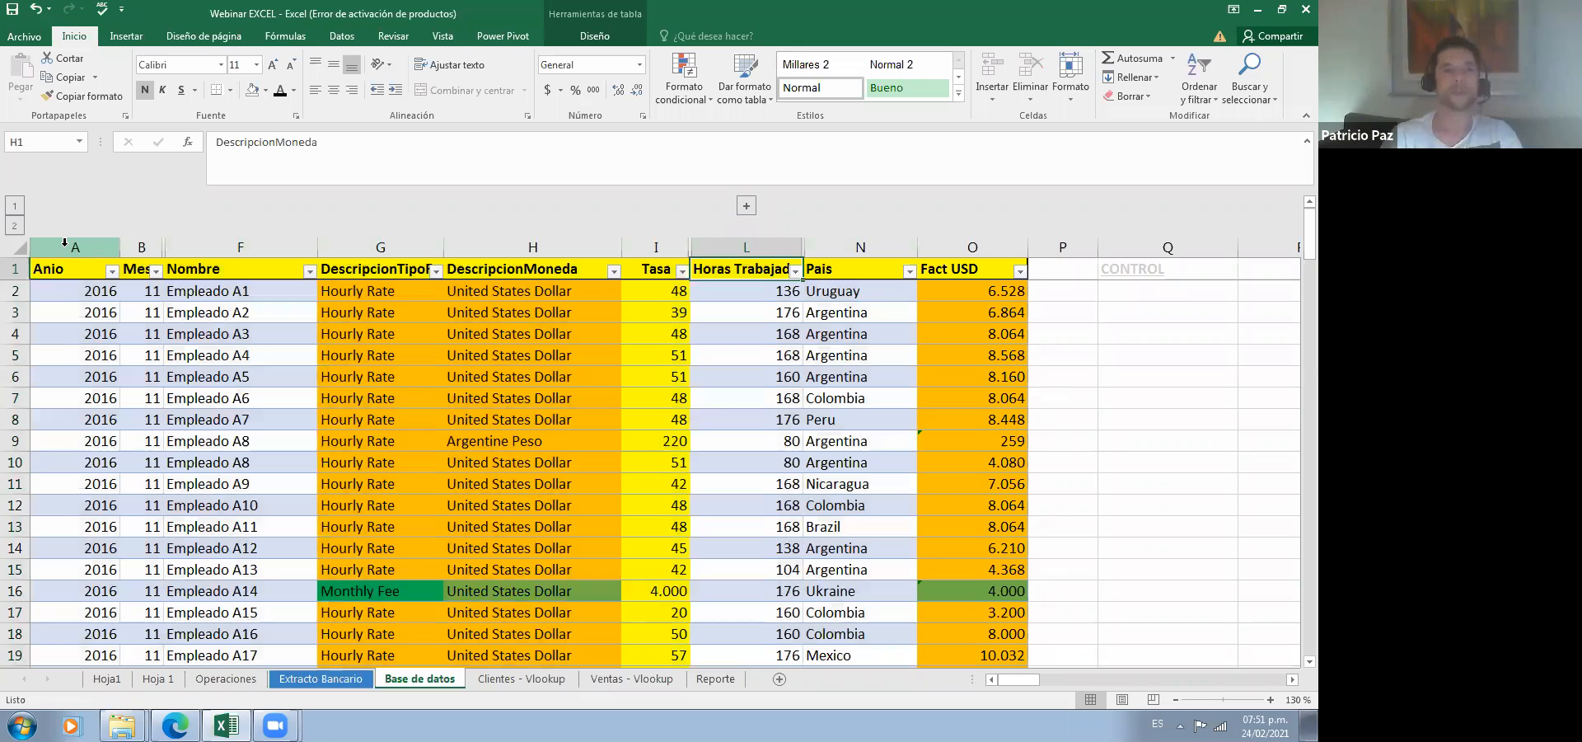
Step: Jump to the last record of the table and examine the TOTAL row and the records above it
{"action": "key", "text": "ctrl+Down"}
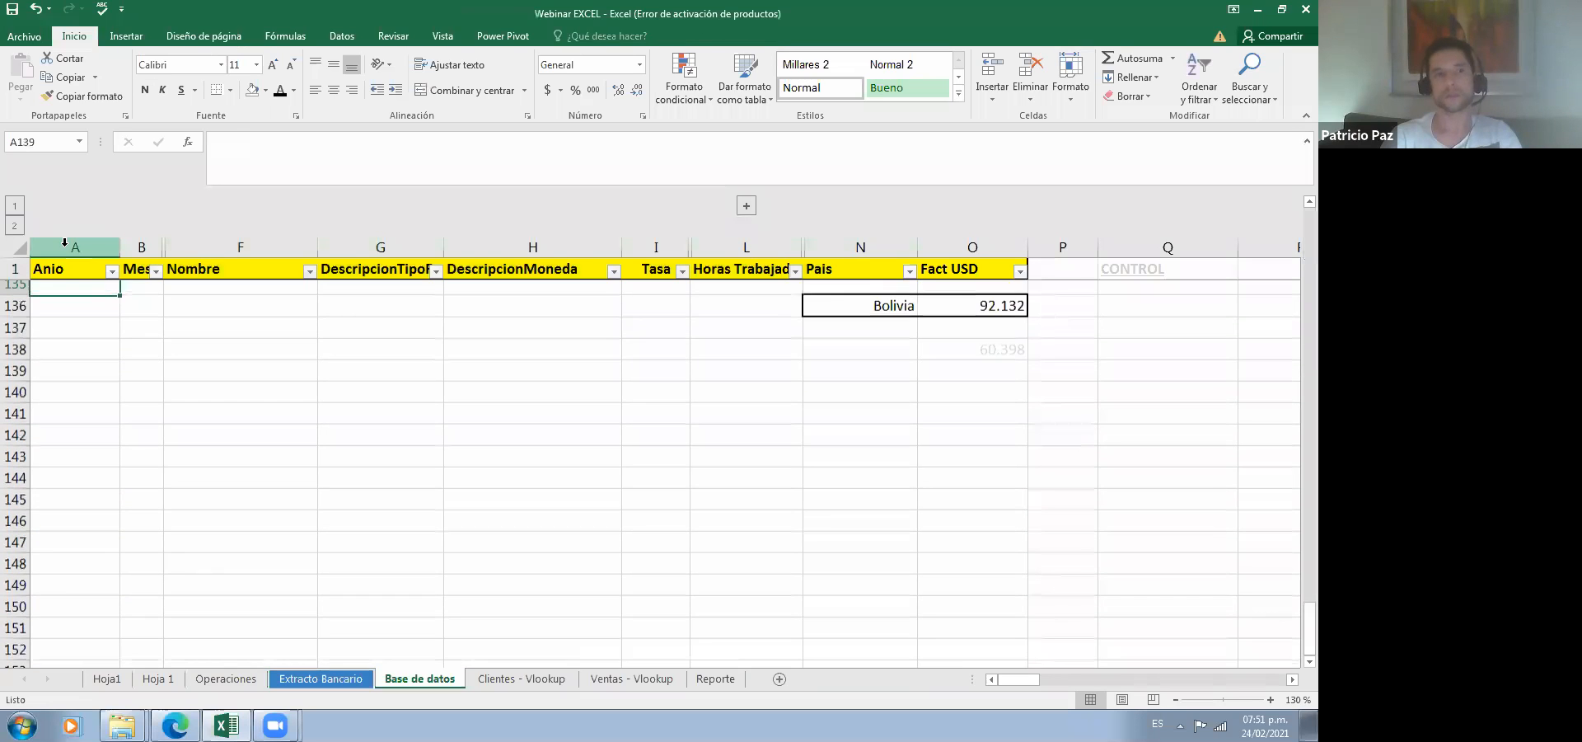
{"action": "key", "text": "ctrl+Up"}
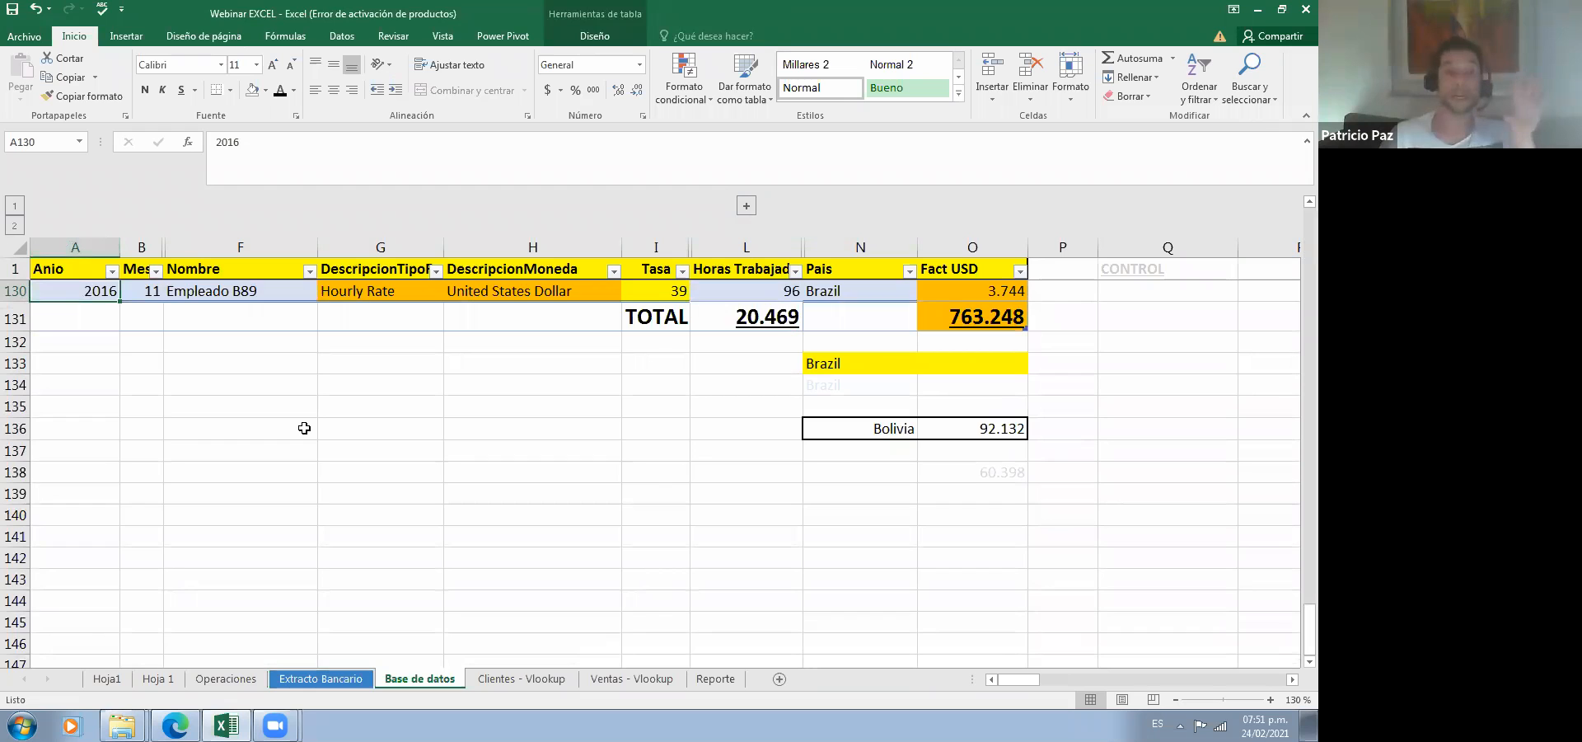
{"action": "scroll", "coordinate": [304, 428], "scroll_direction": "up", "scroll_amount": 1}
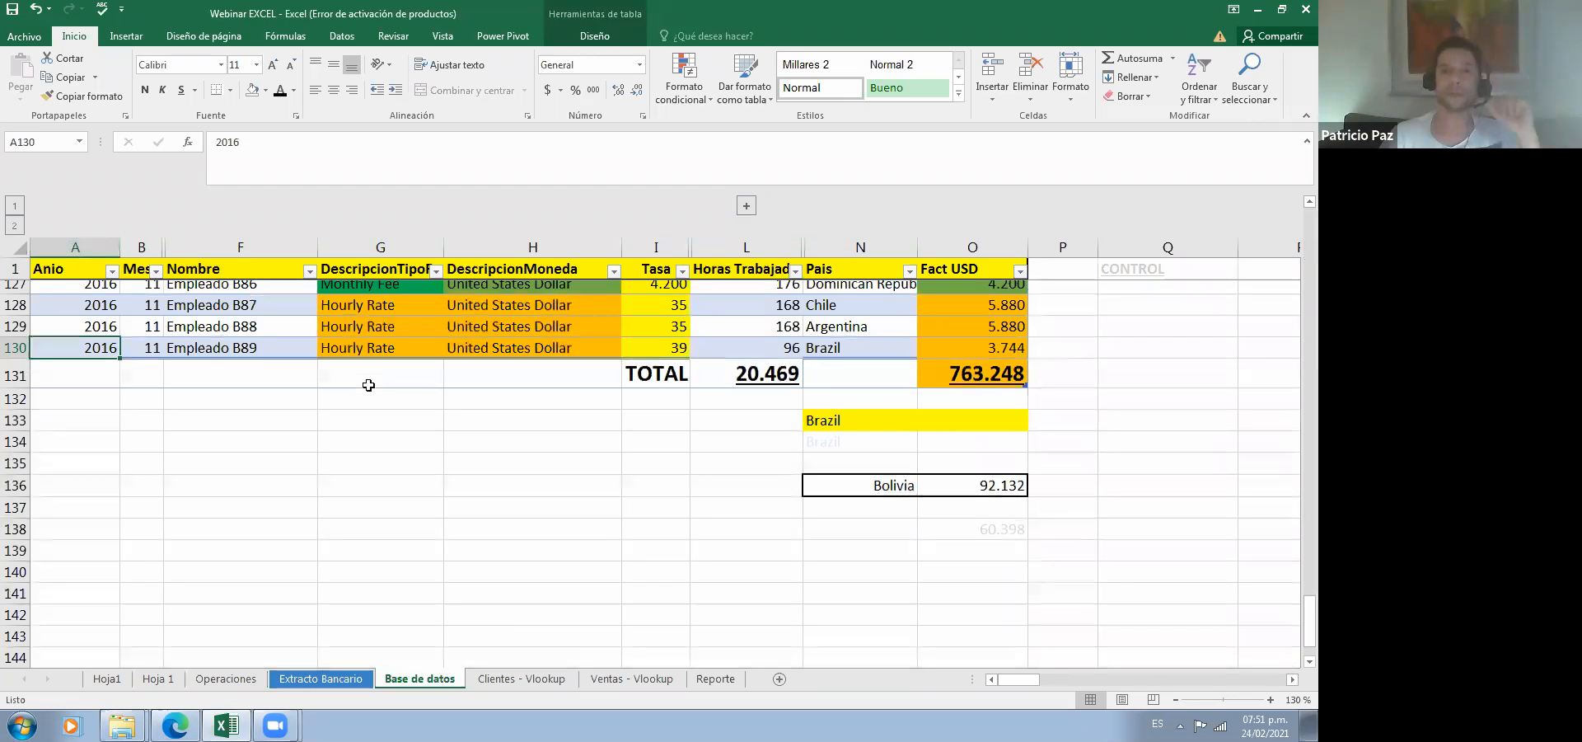
{"action": "scroll", "coordinate": [368, 385], "scroll_direction": "up", "scroll_amount": 3}
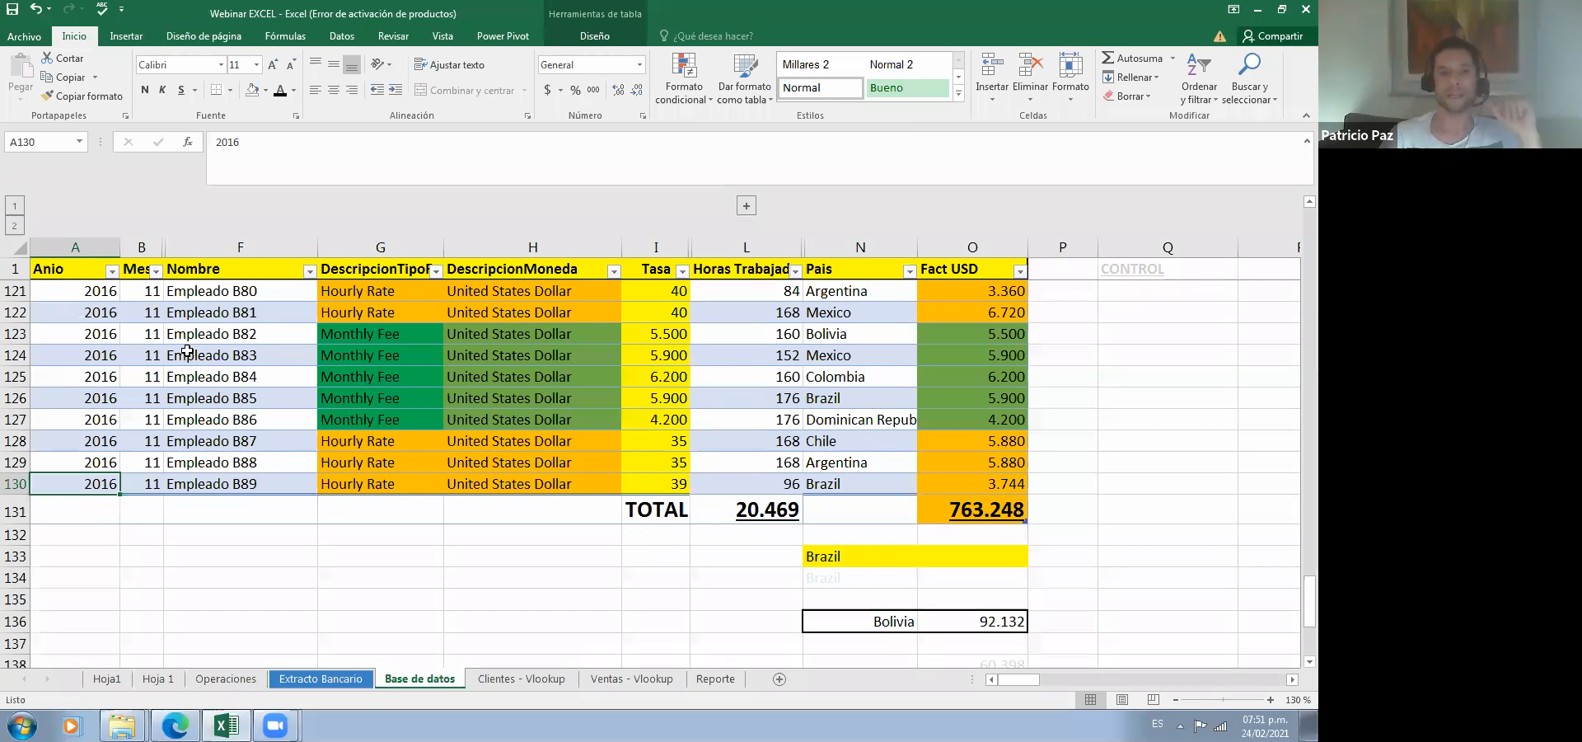
{"action": "scroll", "coordinate": [512, 306], "scroll_direction": "up", "scroll_amount": 16}
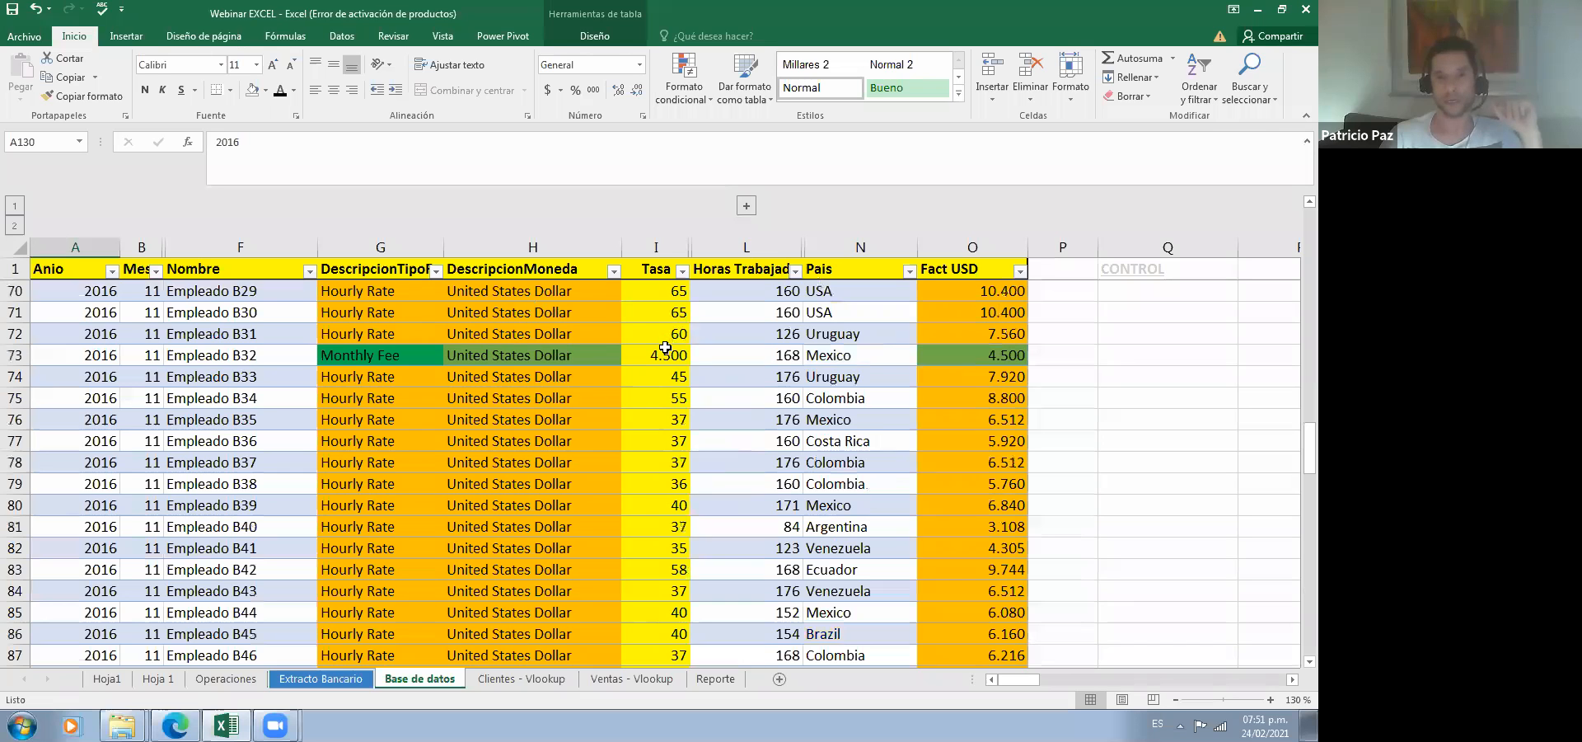
Step: Return to the first record of the table and inspect the formula behind its Fact USD value in O2
{"action": "scroll", "coordinate": [666, 347], "scroll_direction": "up", "scroll_amount": 4}
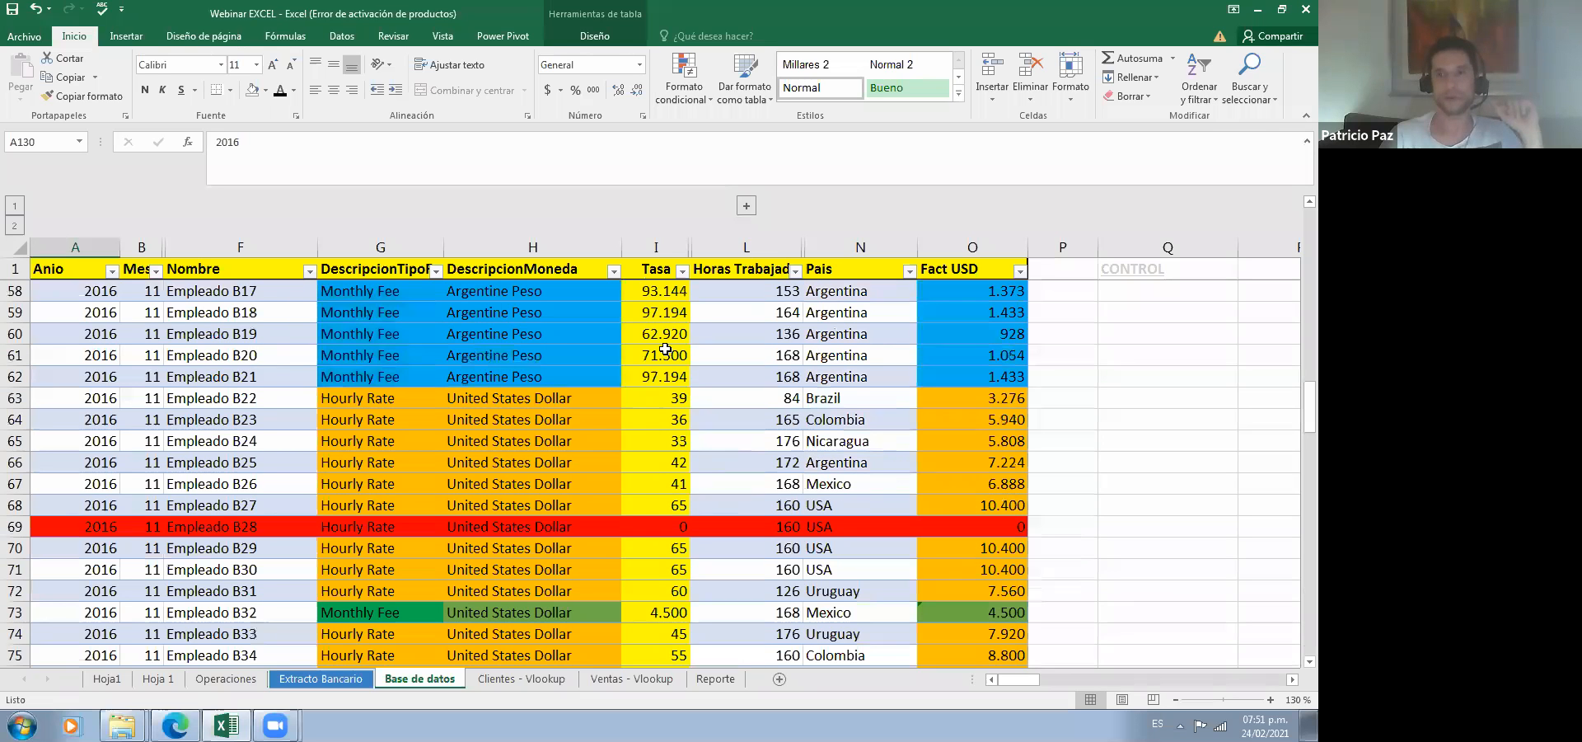
{"action": "scroll", "coordinate": [202, 378], "scroll_direction": "up", "scroll_amount": 4}
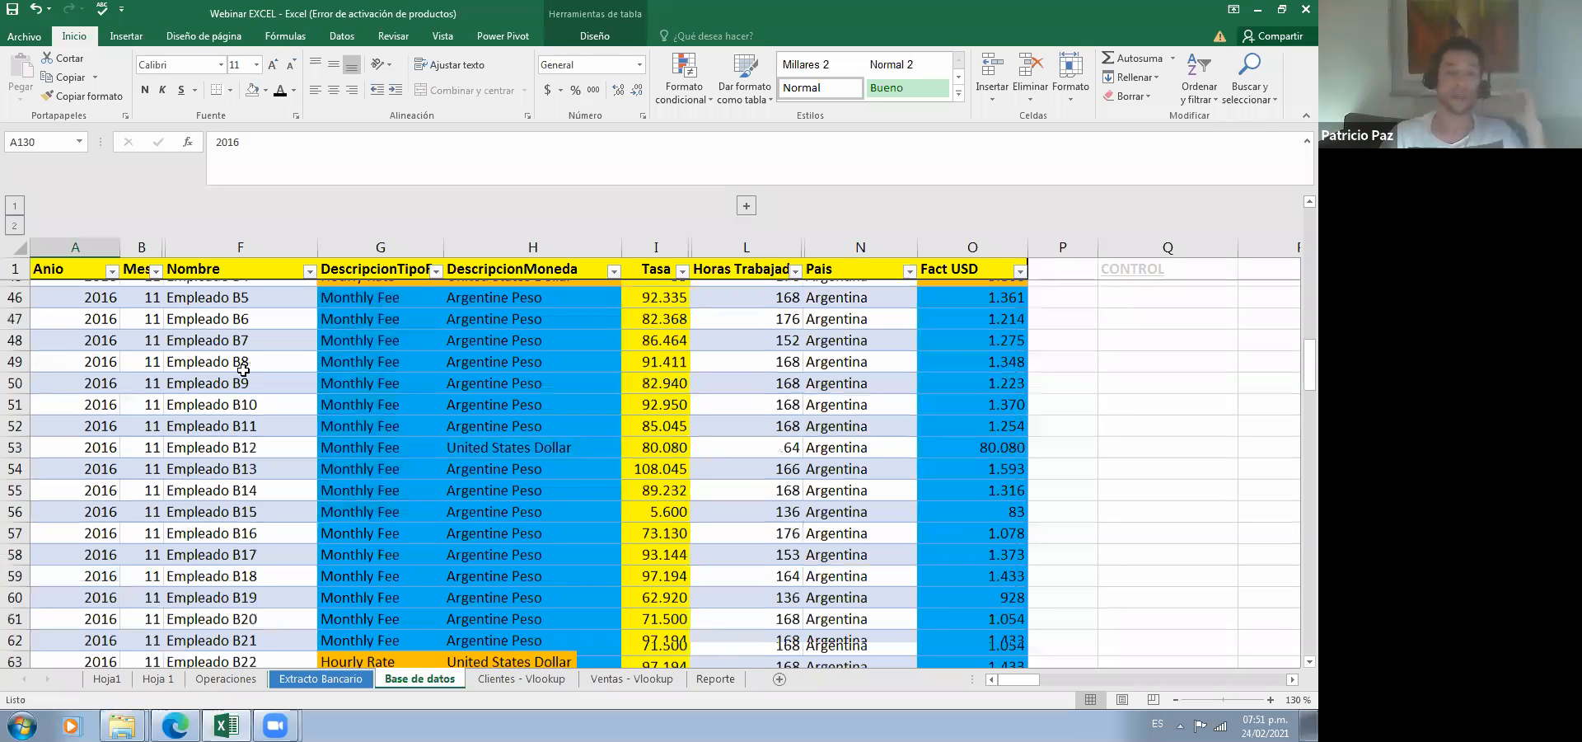
{"action": "scroll", "coordinate": [243, 371], "scroll_direction": "up", "scroll_amount": 1}
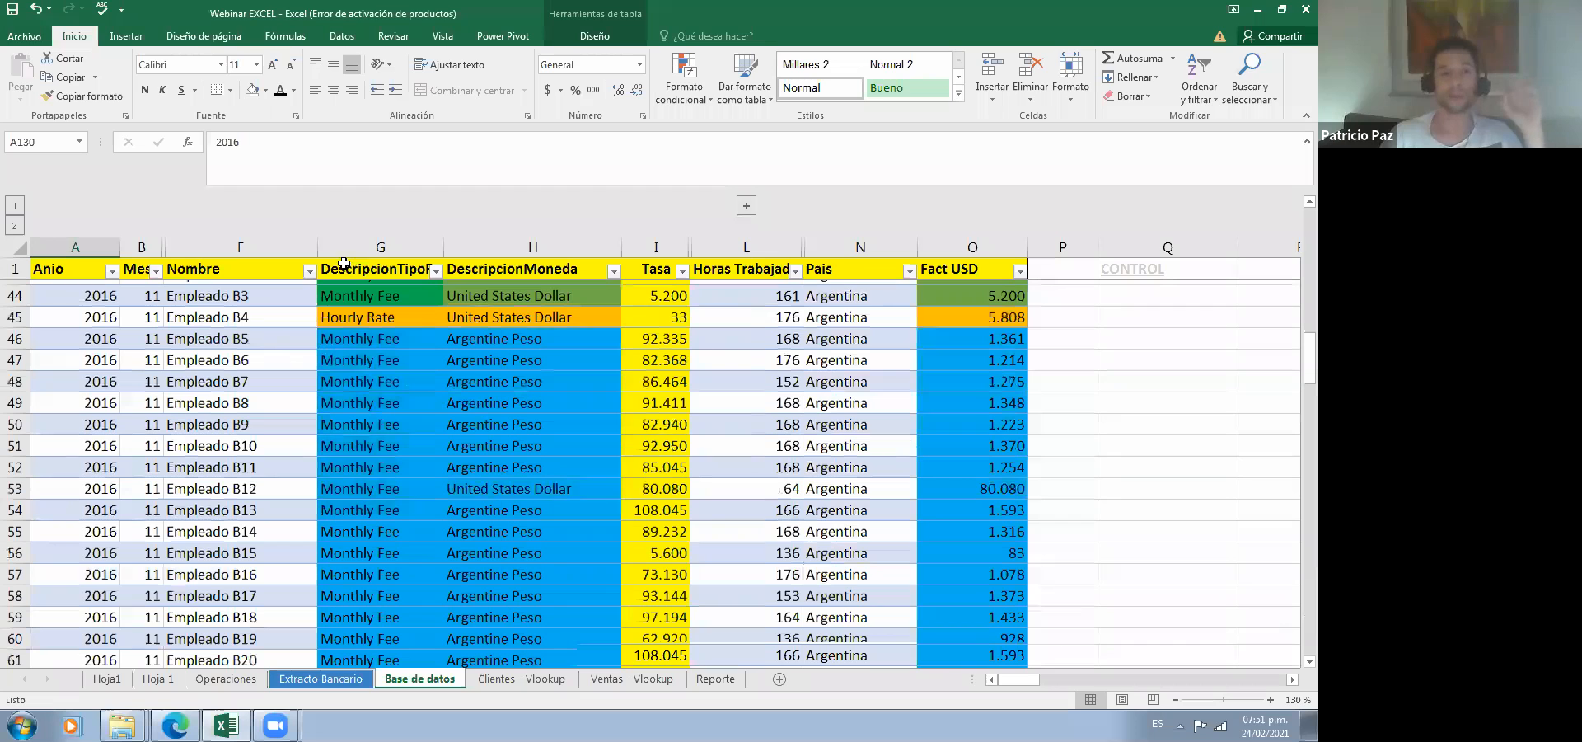
{"action": "scroll", "coordinate": [505, 309], "scroll_direction": "up", "scroll_amount": 14}
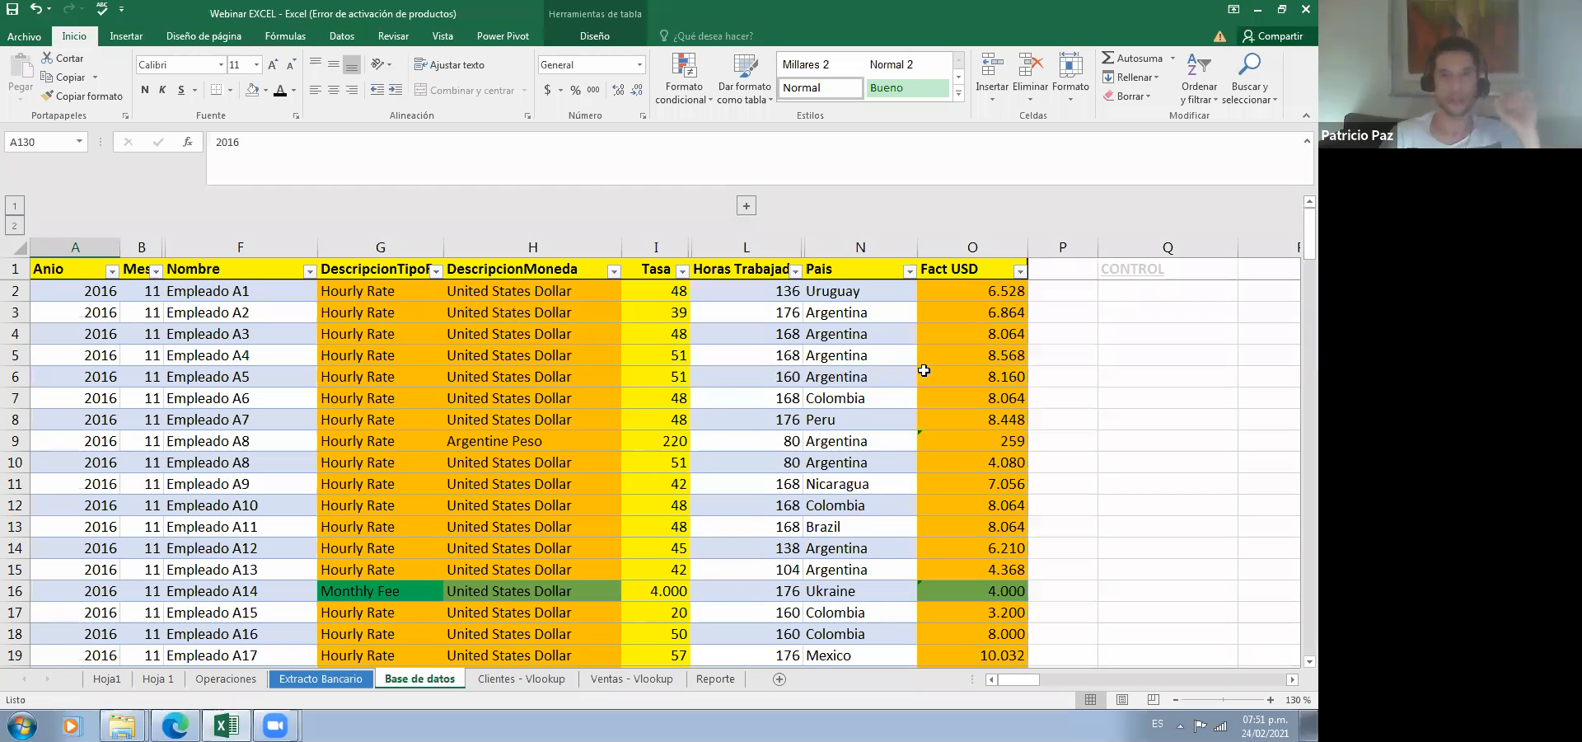
{"action": "left_click", "coordinate": [982, 248]}
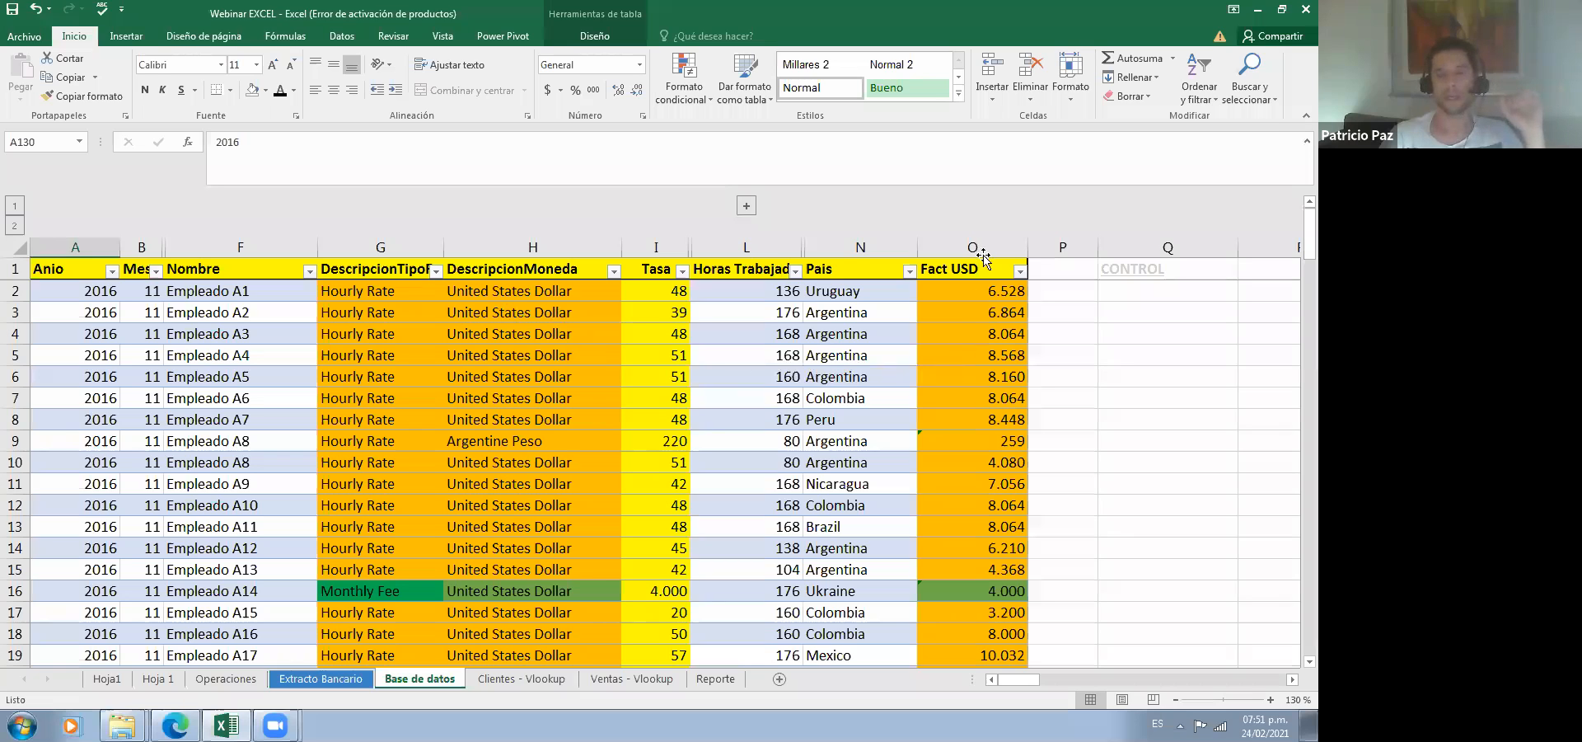
{"action": "left_click", "coordinate": [1082, 349]}
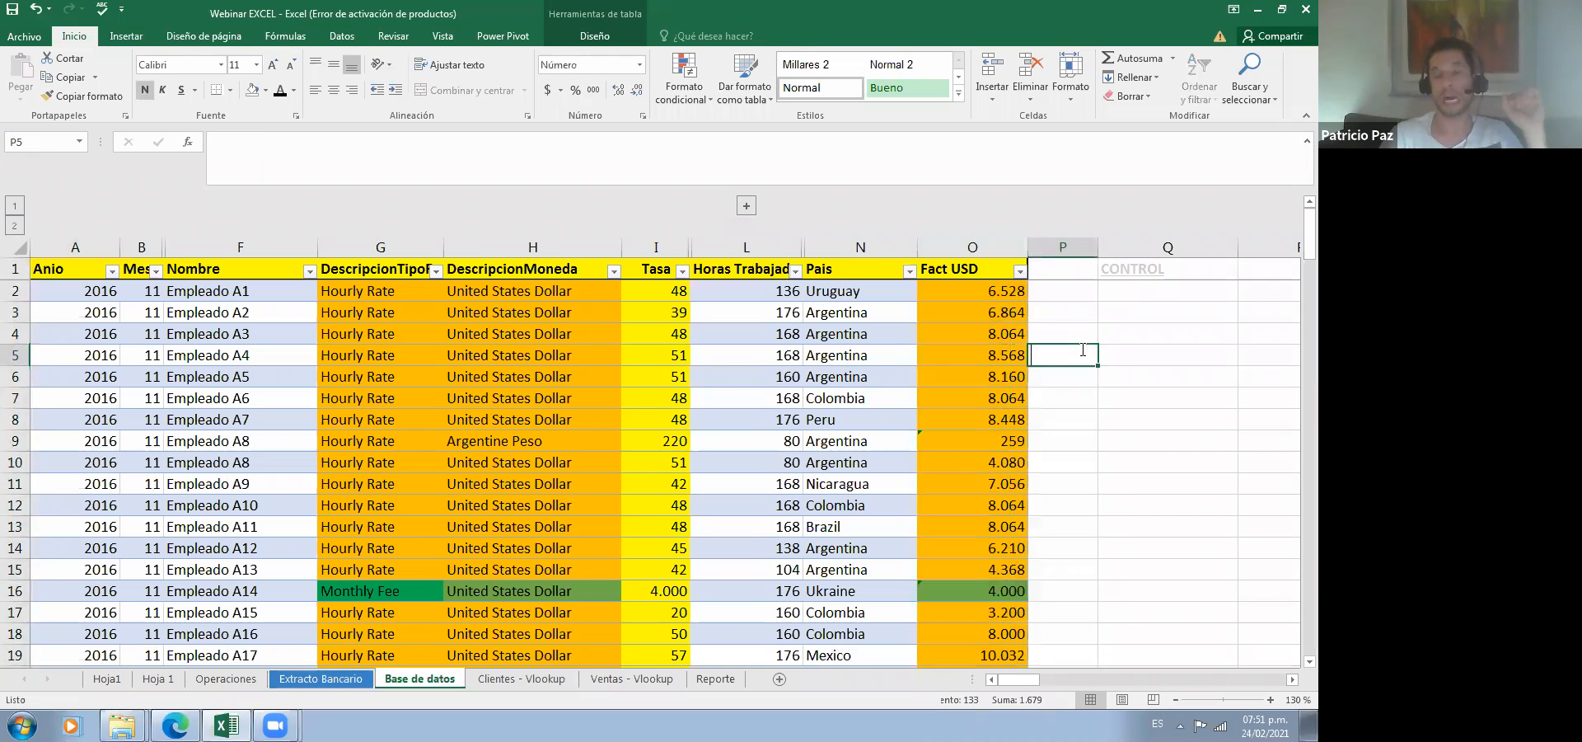
{"action": "key", "text": "Up"}
{"action": "key", "text": "Up"}
{"action": "key", "text": "Up"}
{"action": "key", "text": "Up"}
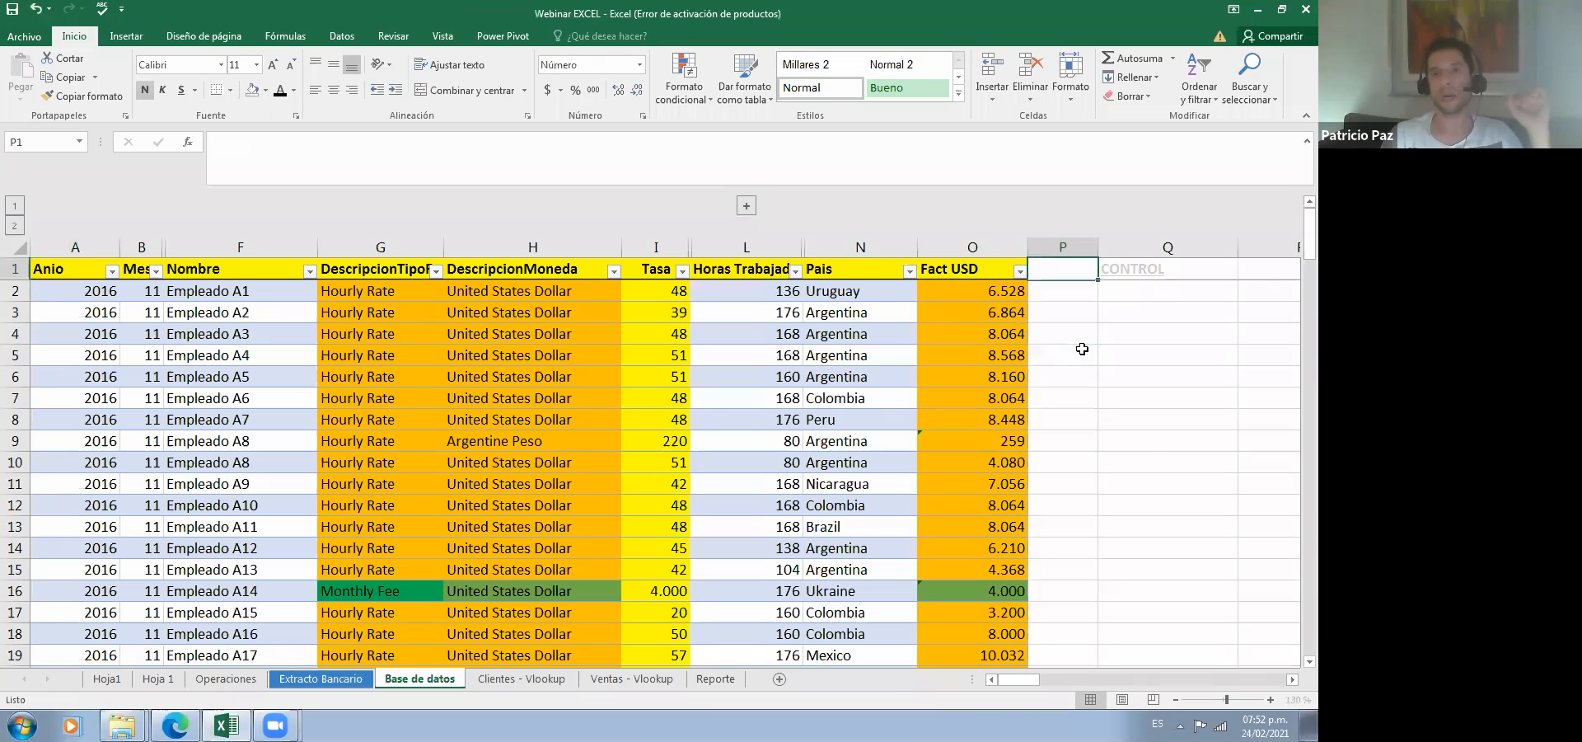
{"action": "key", "text": "Left"}
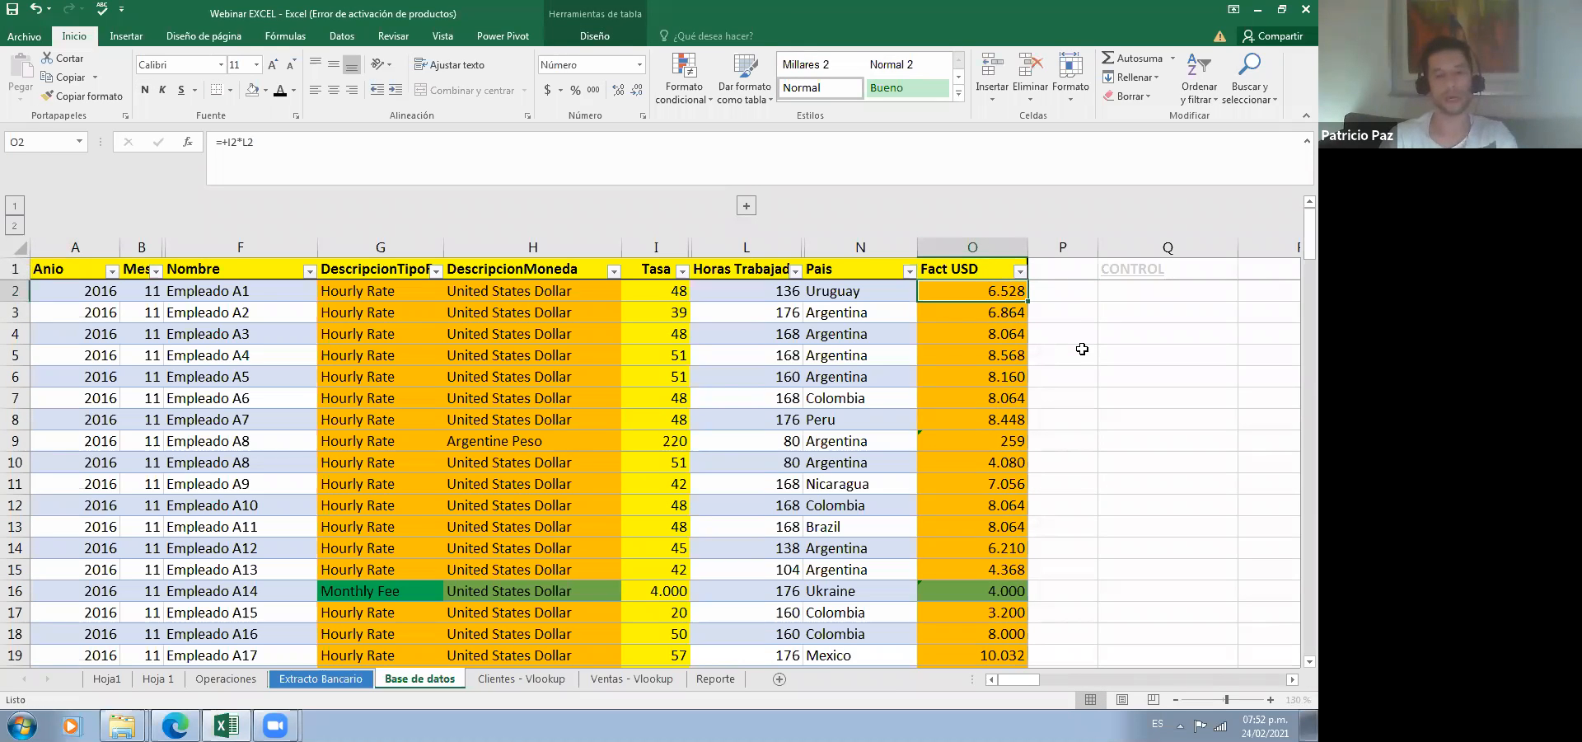
{"action": "key", "text": "F2"}
{"action": "key", "text": "Escape"}
{"action": "key", "text": "F2"}
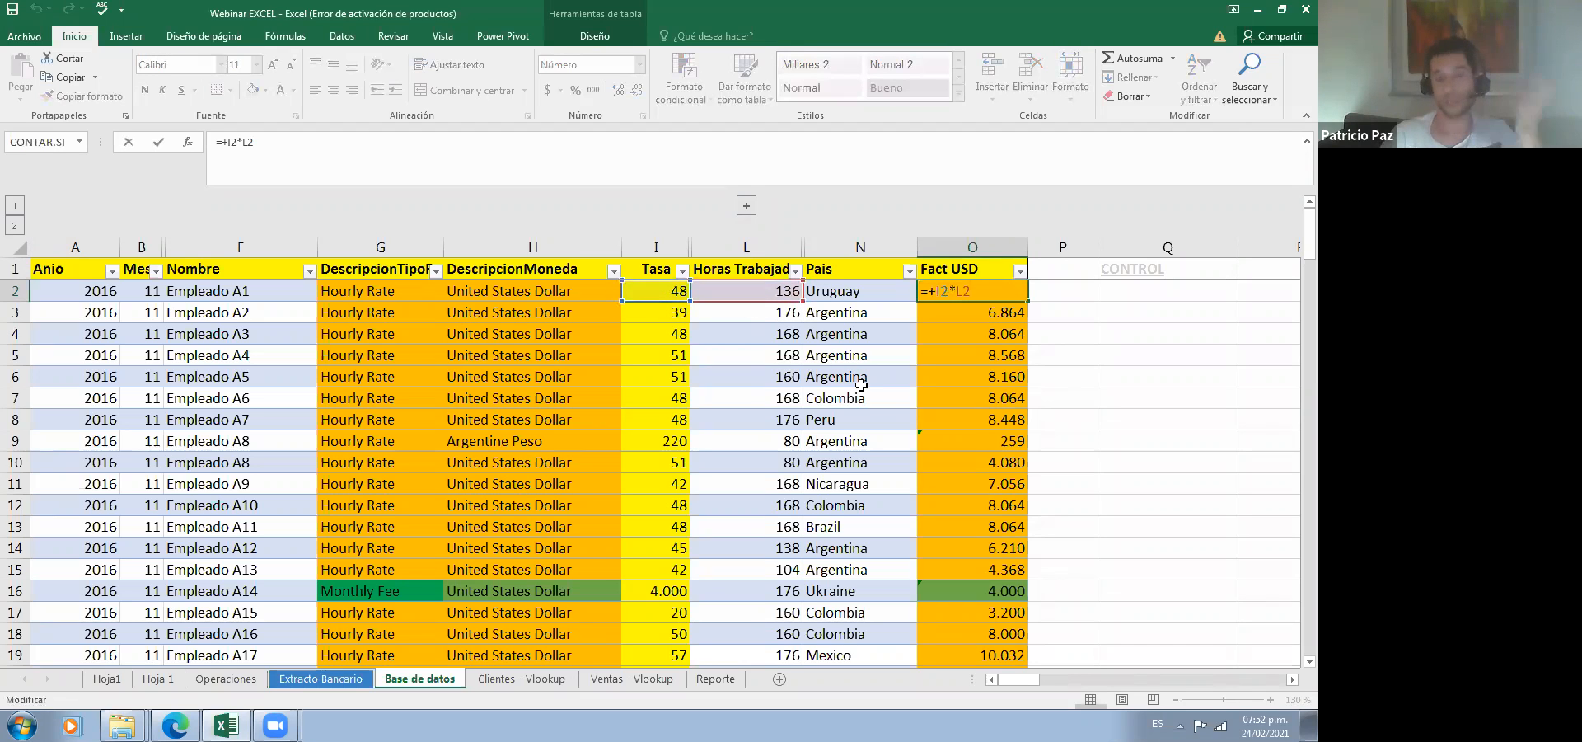
{"action": "key", "text": "Return"}
{"action": "key", "text": "Up"}
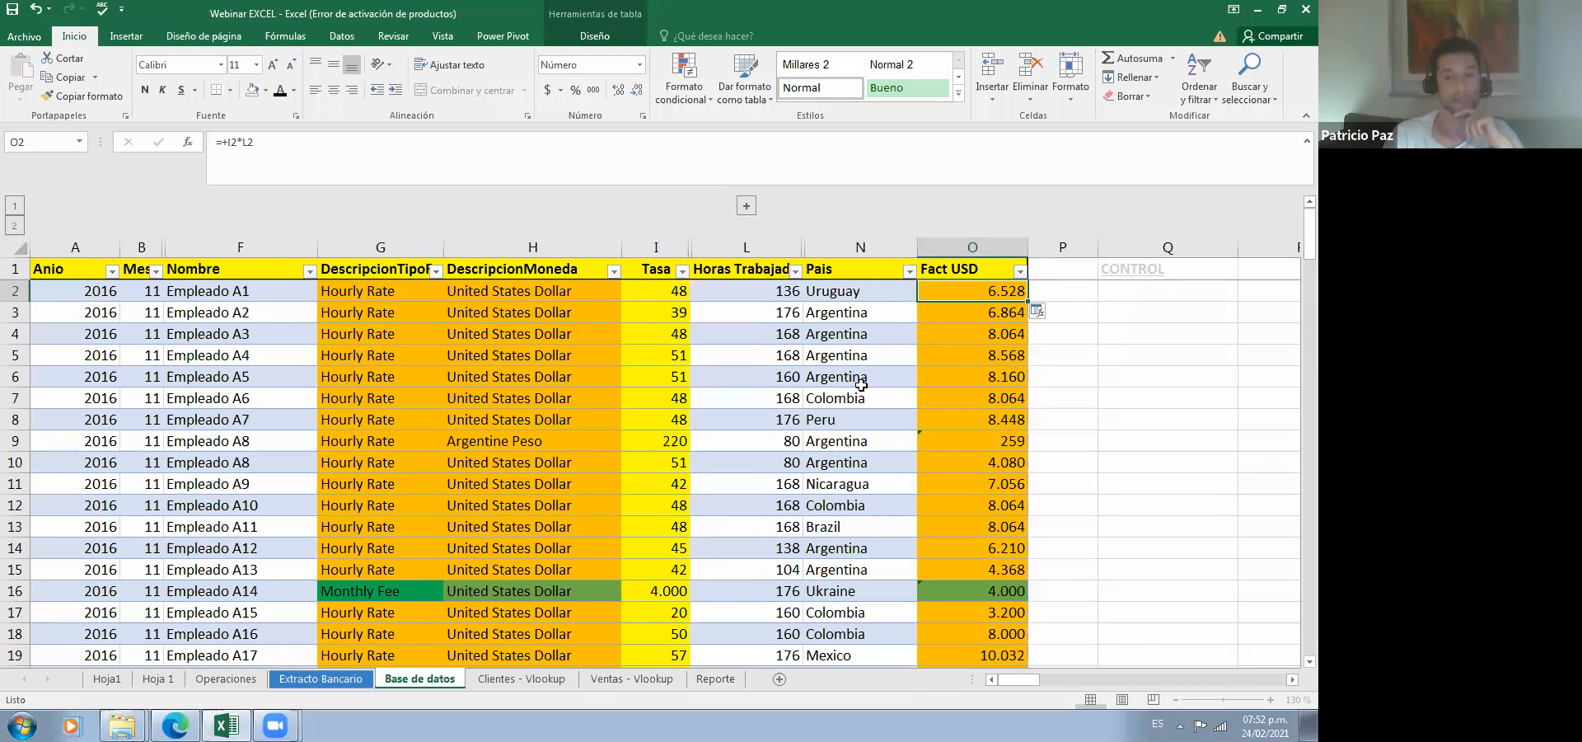
Step: Step down the Fact USD column from the first record to O101, reviewing the formulas of the differently coloured rows
{"action": "key", "text": "Down"}
{"action": "key", "text": "Down"}
{"action": "key", "text": "Down"}
{"action": "key", "text": "Down"}
{"action": "key", "text": "Down"}
{"action": "key", "text": "Down"}
{"action": "key", "text": "Down"}
{"action": "key", "text": "Down"}
{"action": "key", "text": "Down"}
{"action": "key", "text": "Down"}
{"action": "key", "text": "Down"}
{"action": "key", "text": "Down"}
{"action": "key", "text": "Down"}
{"action": "key", "text": "Down"}
{"action": "key", "text": "Down"}
{"action": "key", "text": "Down"}
{"action": "key", "text": "Down"}
{"action": "key", "text": "Down"}
{"action": "key", "text": "Down"}
{"action": "key", "text": "Down"}
{"action": "key", "text": "Down"}
{"action": "key", "text": "Down"}
{"action": "key", "text": "Down"}
{"action": "key", "text": "Down"}
{"action": "key", "text": "Down"}
{"action": "key", "text": "Down"}
{"action": "key", "text": "Down"}
{"action": "key", "text": "Down"}
{"action": "key", "text": "Down"}
{"action": "key", "text": "Down"}
{"action": "key", "text": "Down"}
{"action": "key", "text": "Down"}
{"action": "key", "text": "Down"}
{"action": "key", "text": "Down"}
{"action": "key", "text": "Down"}
{"action": "key", "text": "Down"}
{"action": "key", "text": "Down"}
{"action": "key", "text": "Down"}
{"action": "key", "text": "Down"}
{"action": "key", "text": "Down"}
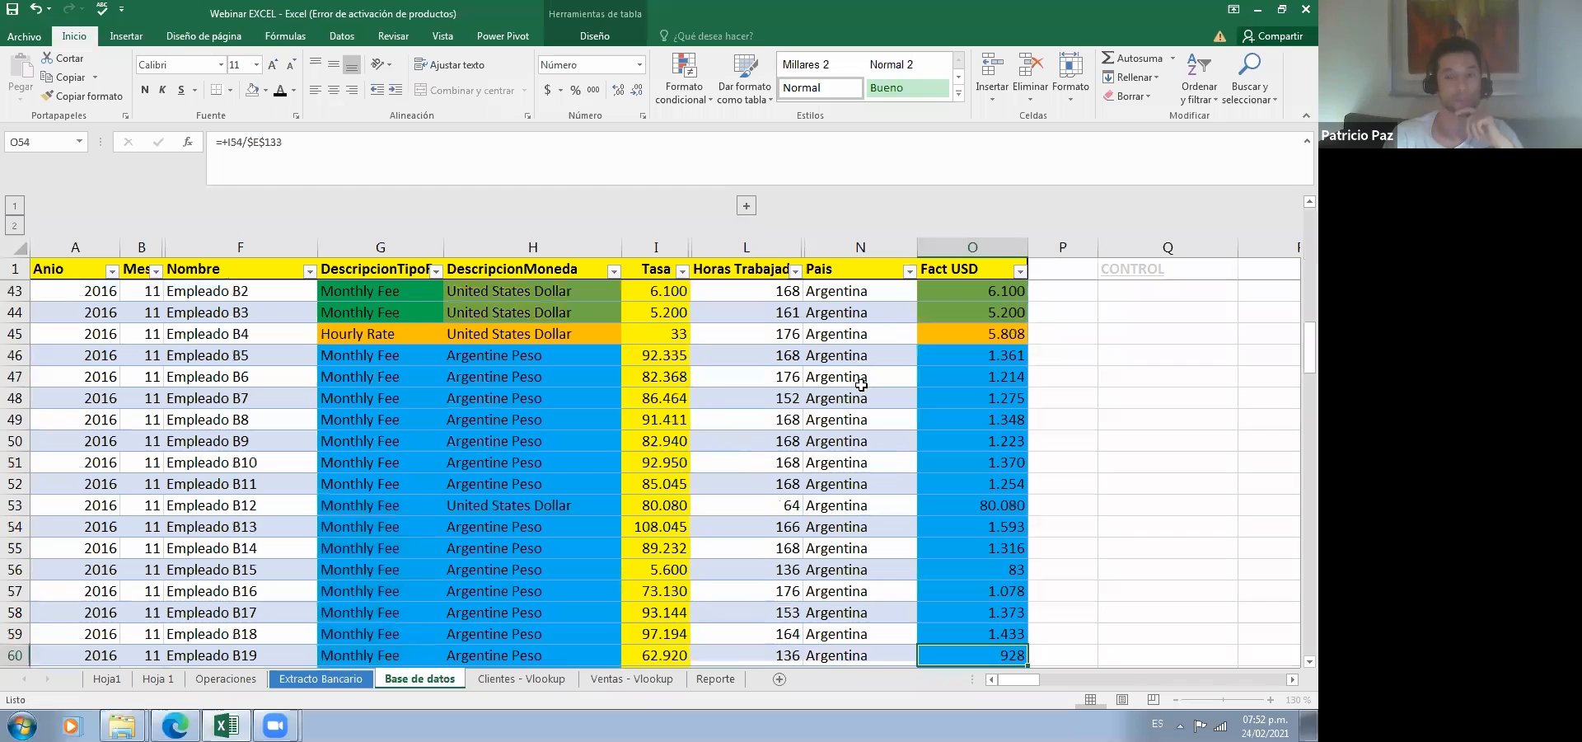
{"action": "key", "text": "Down"}
{"action": "key", "text": "Down"}
{"action": "key", "text": "Down"}
{"action": "key", "text": "Down"}
{"action": "key", "text": "Down"}
{"action": "key", "text": "Down"}
{"action": "key", "text": "Down"}
{"action": "key", "text": "Down"}
{"action": "key", "text": "Down"}
{"action": "key", "text": "Down"}
{"action": "key", "text": "Down"}
{"action": "key", "text": "Down"}
{"action": "key", "text": "Down"}
{"action": "key", "text": "Down"}
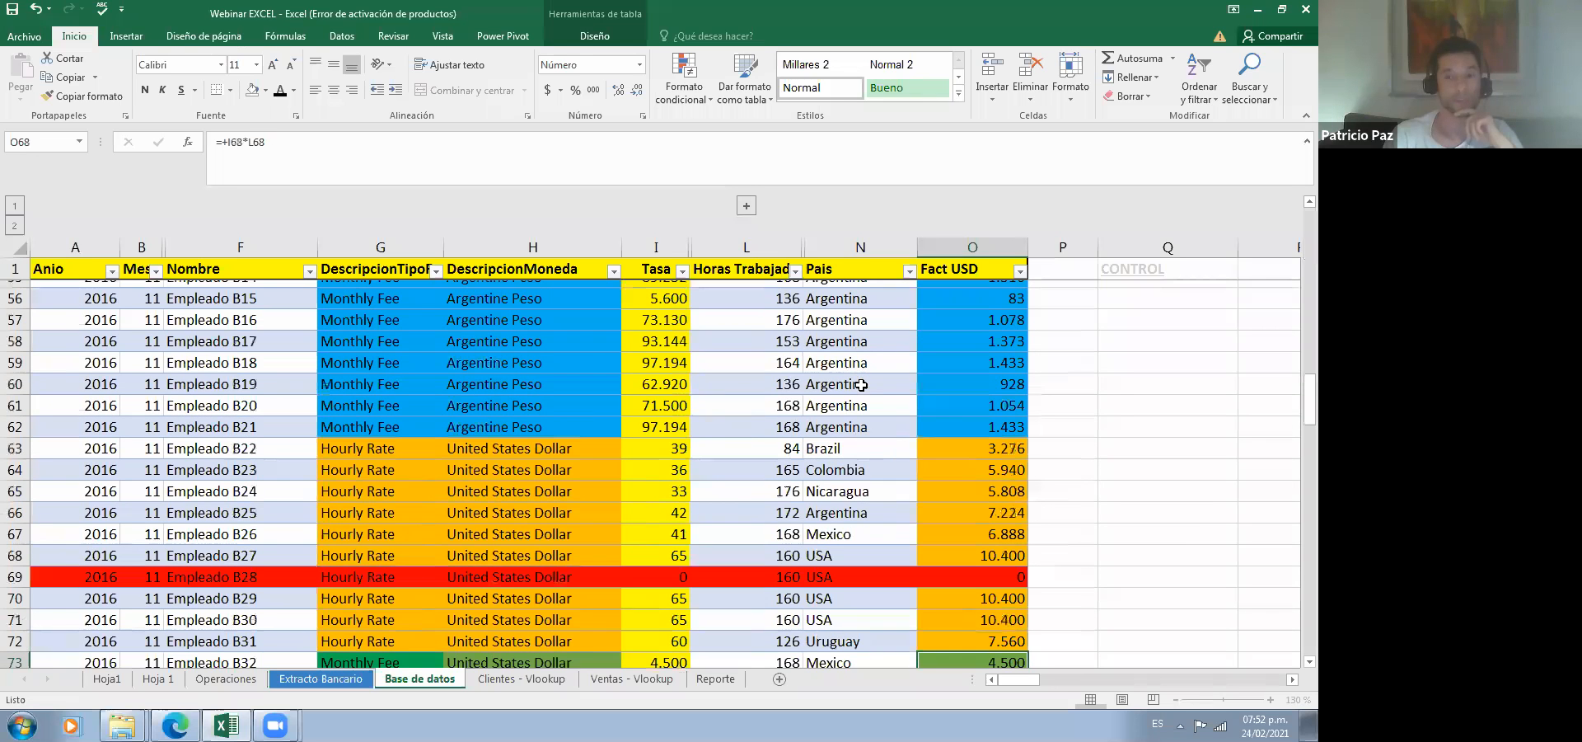
{"action": "key", "text": "Down"}
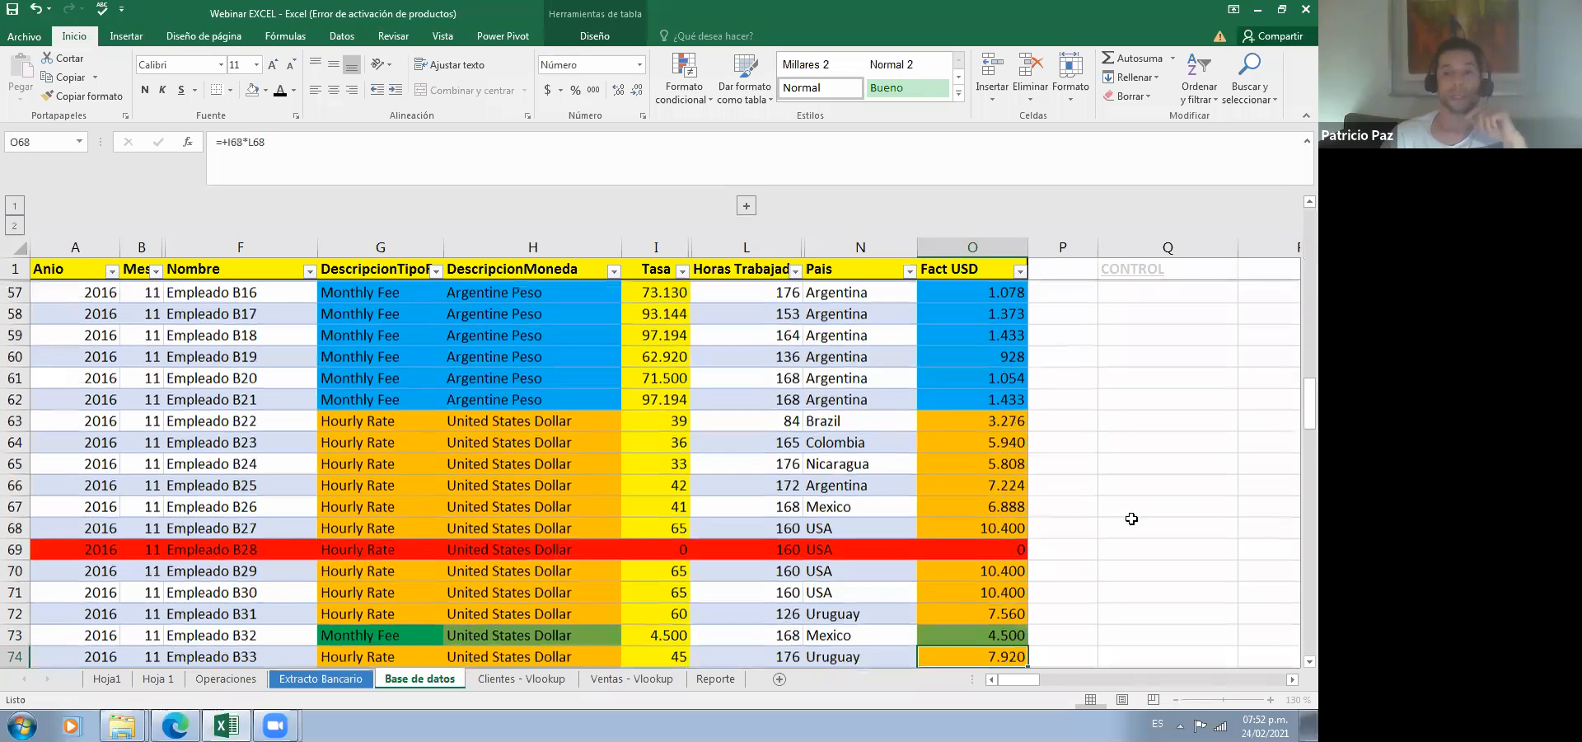
{"action": "key", "text": "Down"}
{"action": "key", "text": "Down"}
{"action": "key", "text": "Down"}
{"action": "key", "text": "Down"}
{"action": "key", "text": "Down"}
{"action": "key", "text": "Down"}
{"action": "key", "text": "Down"}
{"action": "key", "text": "Down"}
{"action": "key", "text": "Down"}
{"action": "key", "text": "Down"}
{"action": "key", "text": "Down"}
{"action": "key", "text": "Down"}
{"action": "key", "text": "Down"}
{"action": "key", "text": "Down"}
{"action": "key", "text": "Down"}
{"action": "key", "text": "Down"}
{"action": "key", "text": "Down"}
{"action": "key", "text": "Down"}
{"action": "key", "text": "Down"}
{"action": "key", "text": "Down"}
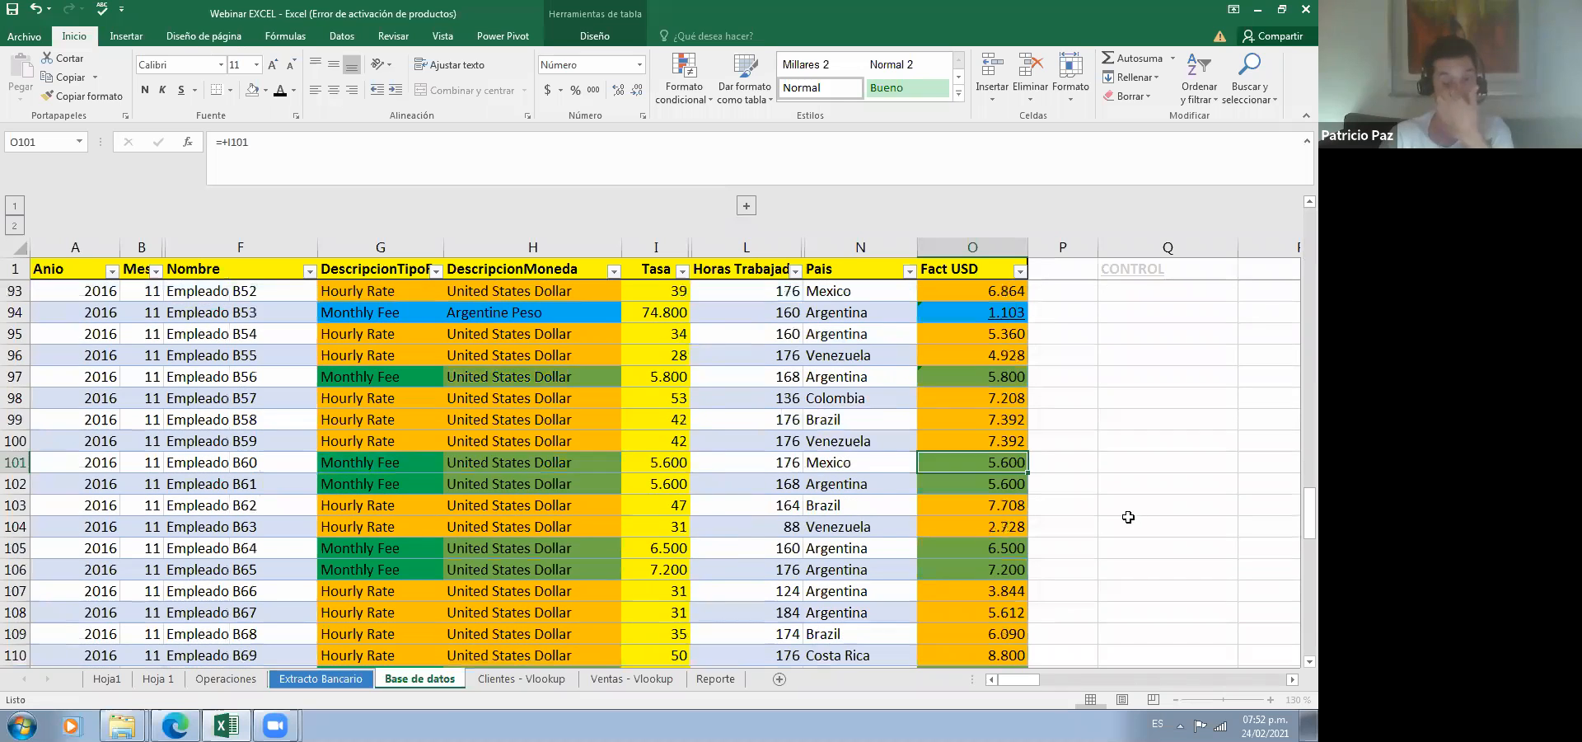
Step: Select the Fact USD total in the TOTAL row to view its formula, and move down to the cell beside Brazil
{"action": "scroll", "coordinate": [914, 412], "scroll_direction": "down", "scroll_amount": 9}
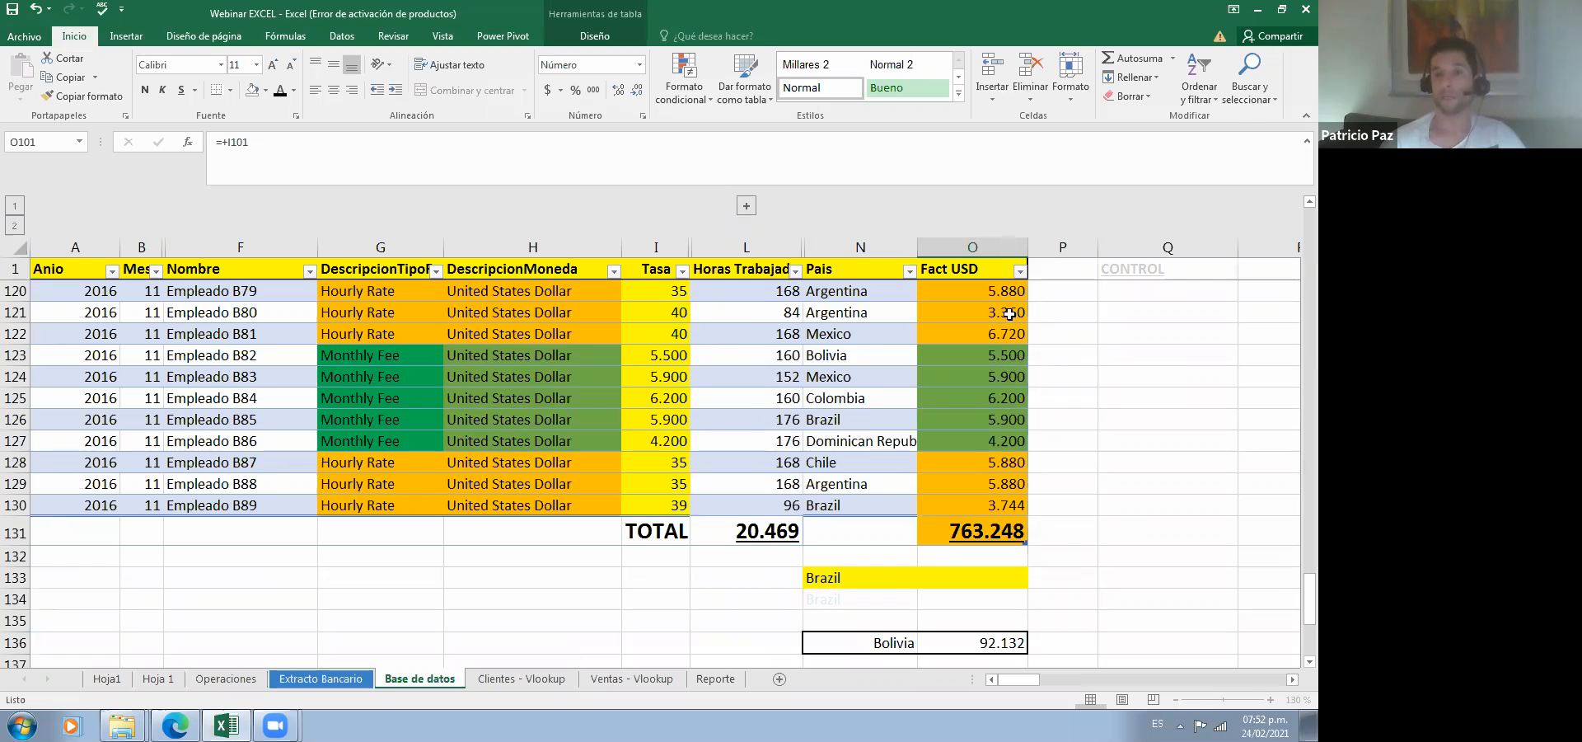
{"action": "left_click", "coordinate": [996, 535]}
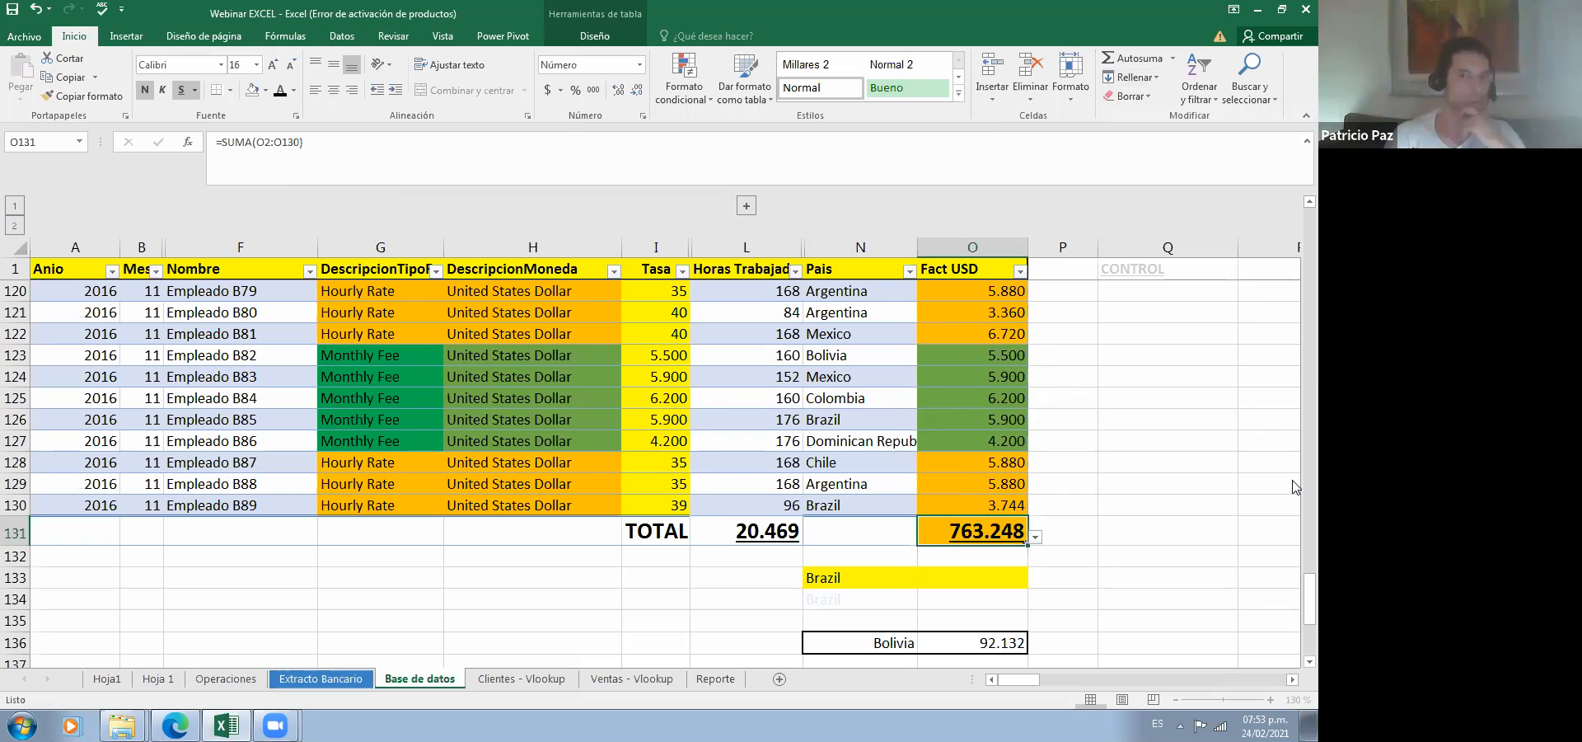
{"action": "key", "text": "Down"}
{"action": "key", "text": "Down"}
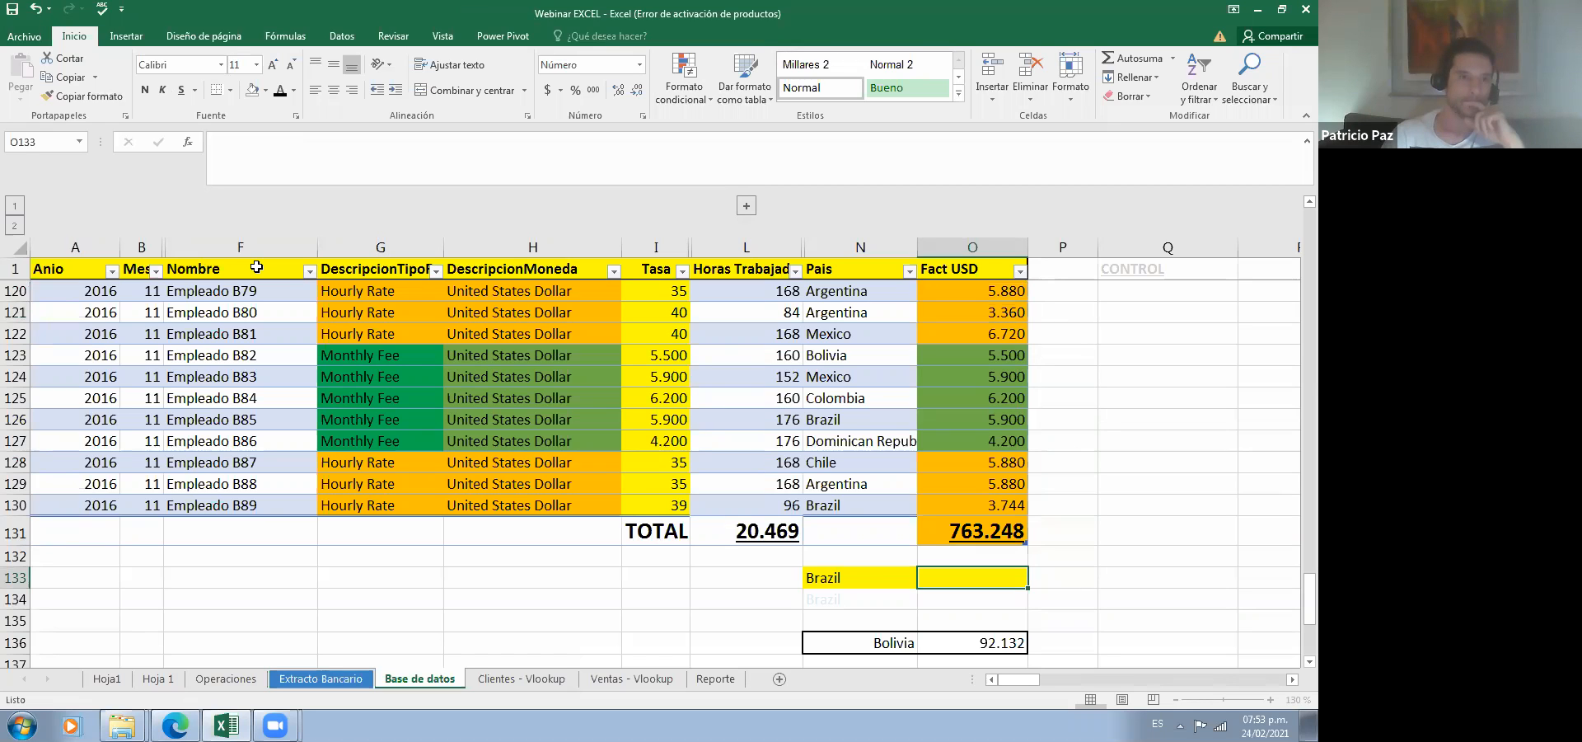
Step: Turn off the filter on the table's header row
{"action": "left_click", "coordinate": [14, 268]}
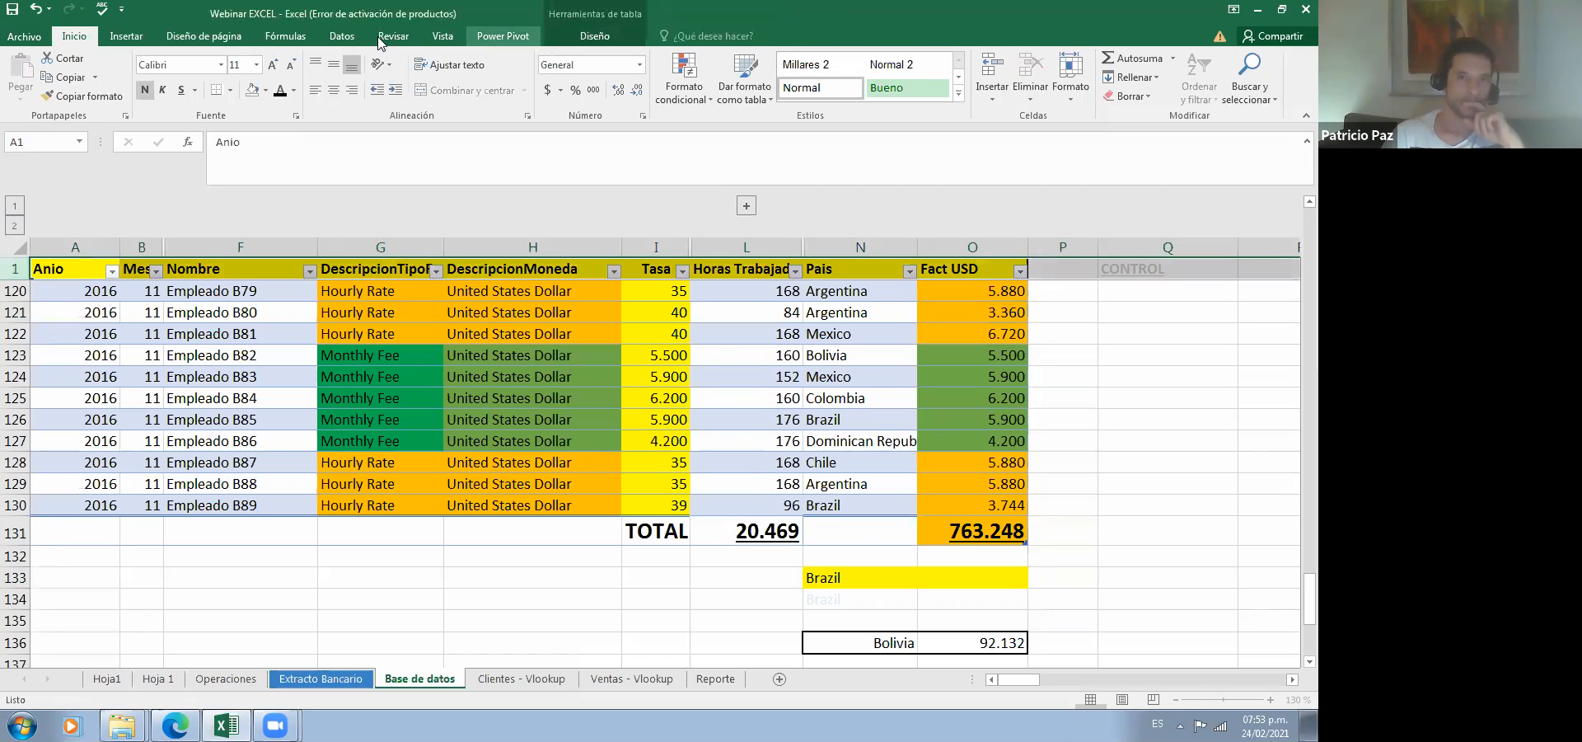
{"action": "left_click", "coordinate": [342, 35]}
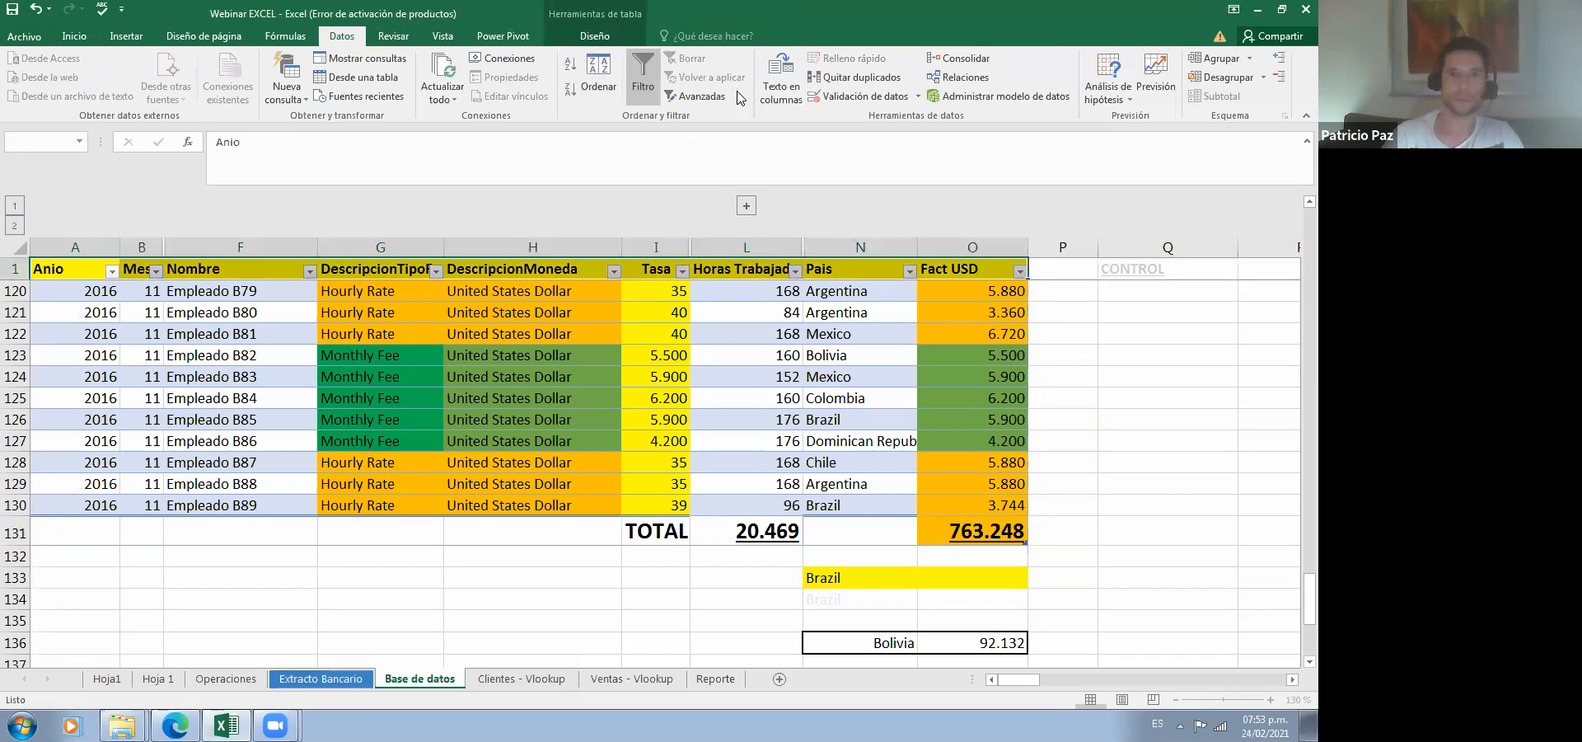
{"action": "left_click", "coordinate": [647, 71]}
{"action": "left_click", "coordinate": [972, 312]}
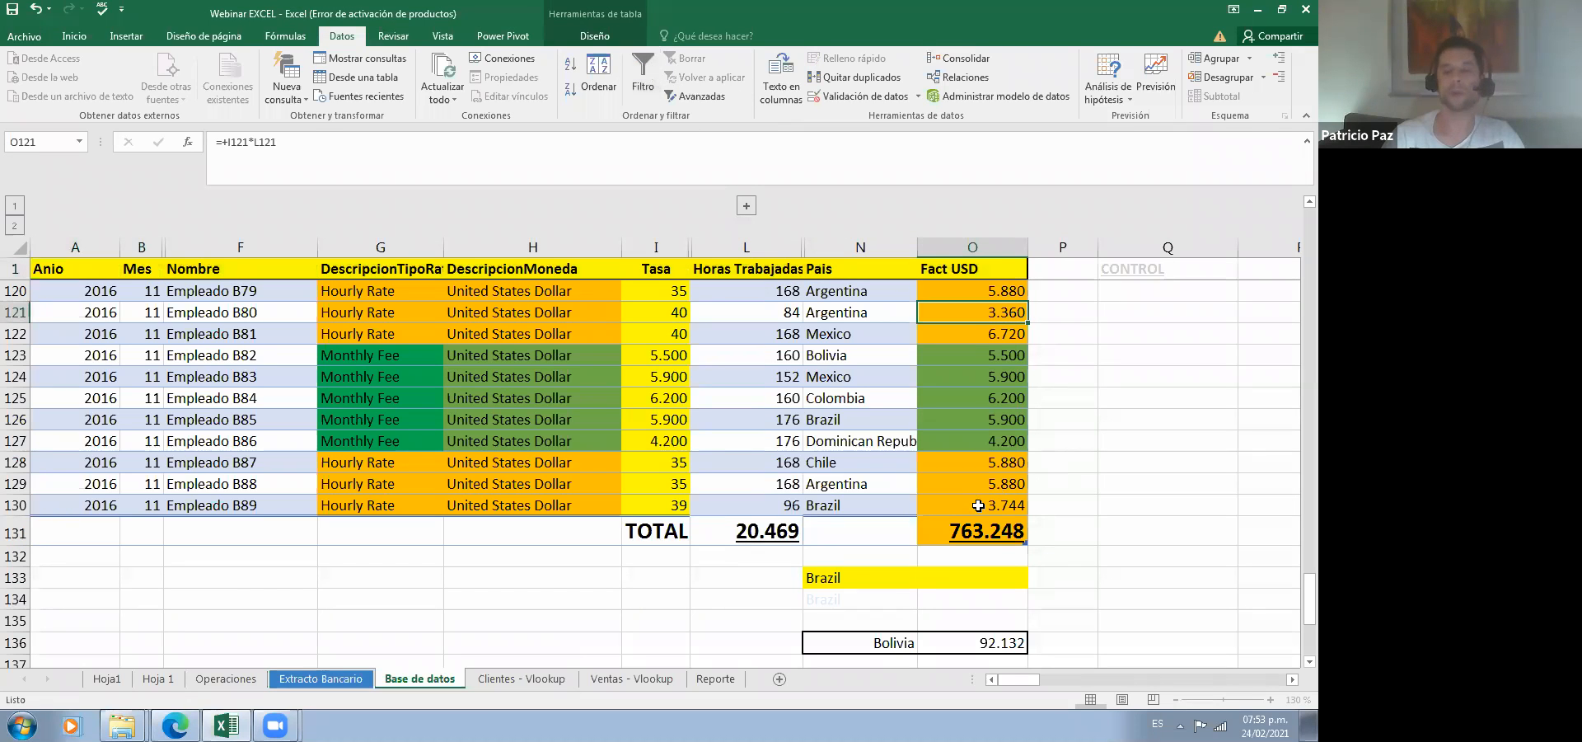
Step: Open the Fact USD total's SUMA formula to check its summed range, and return to O133 beside Brazil
{"action": "double_click", "coordinate": [981, 531]}
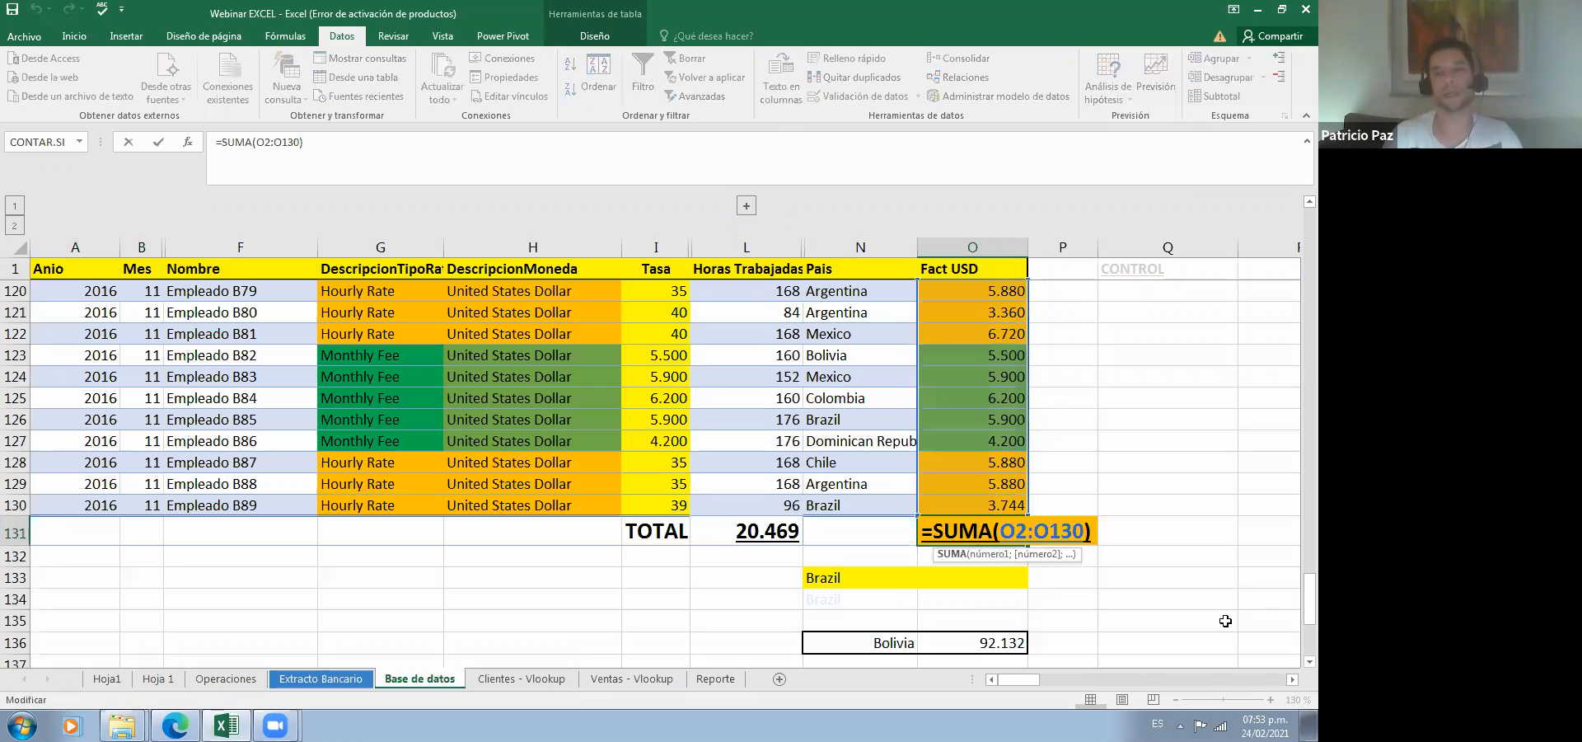
{"action": "key", "text": "Return"}
{"action": "key", "text": "Return"}
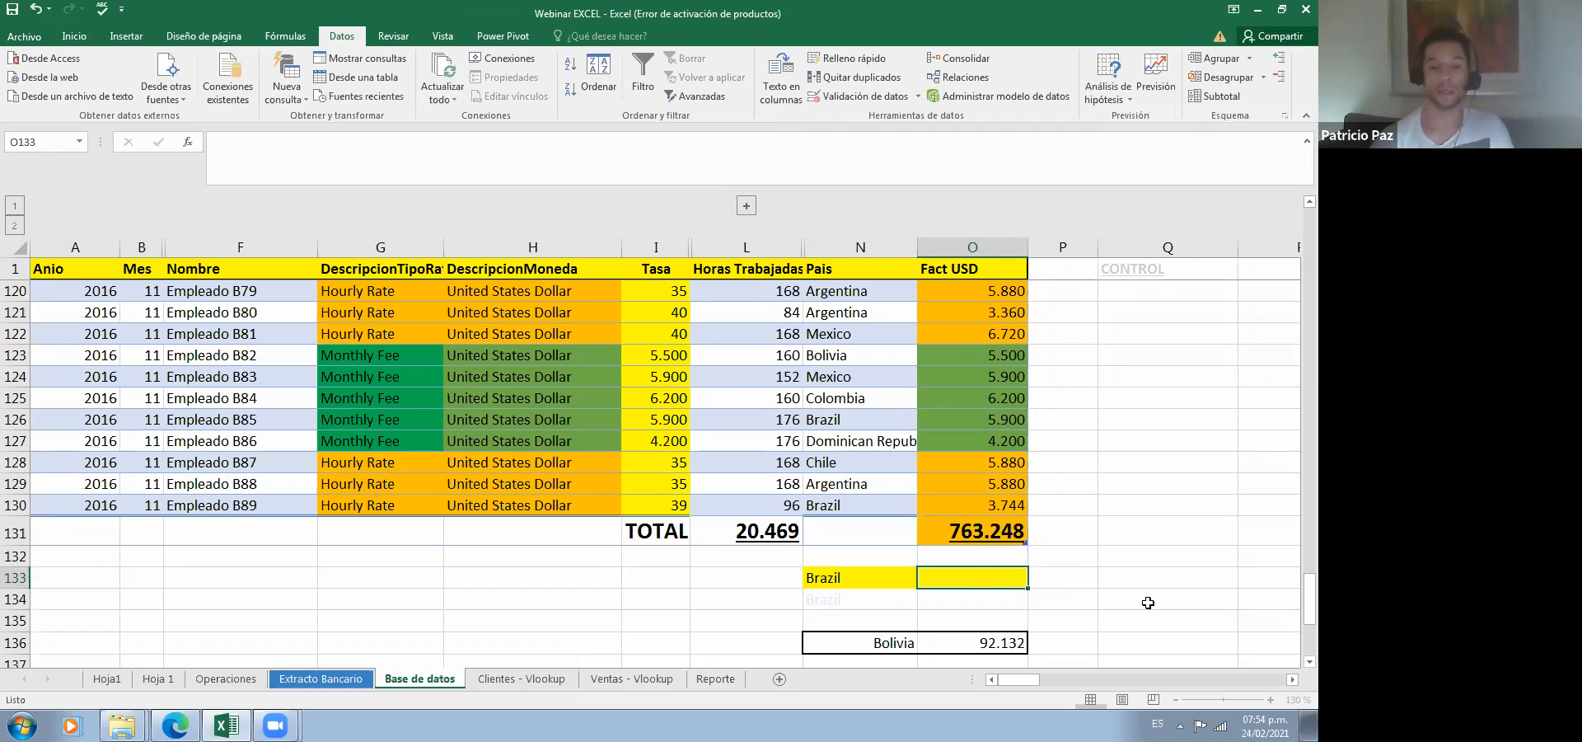
Step: Try to total Brazil's Fact USD in O133 by adding its individual cells, starting with O130 and O126
{"action": "type", "text": "="}
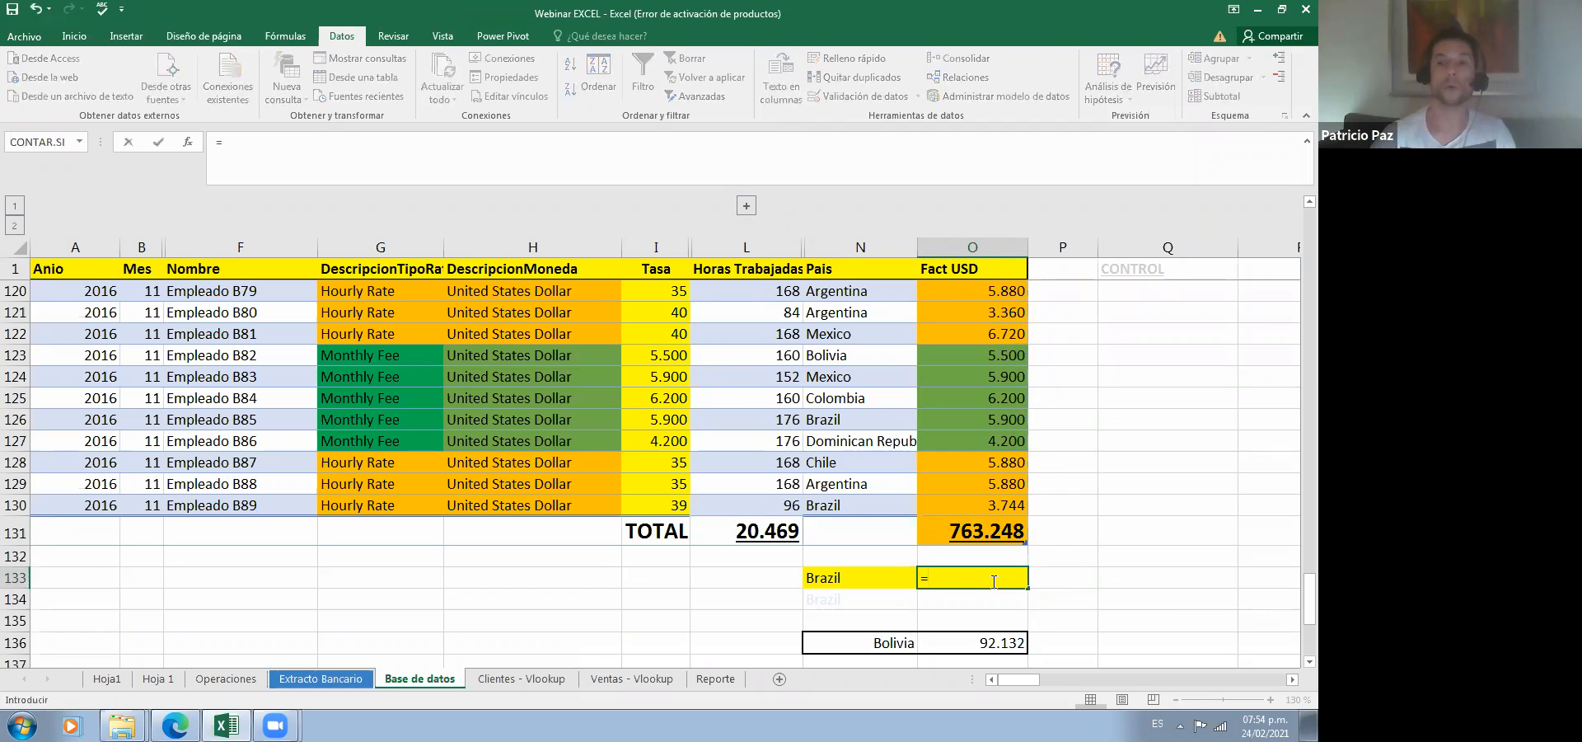
{"action": "left_click", "coordinate": [978, 503]}
{"action": "type", "text": "+"}
{"action": "left_click", "coordinate": [954, 414]}
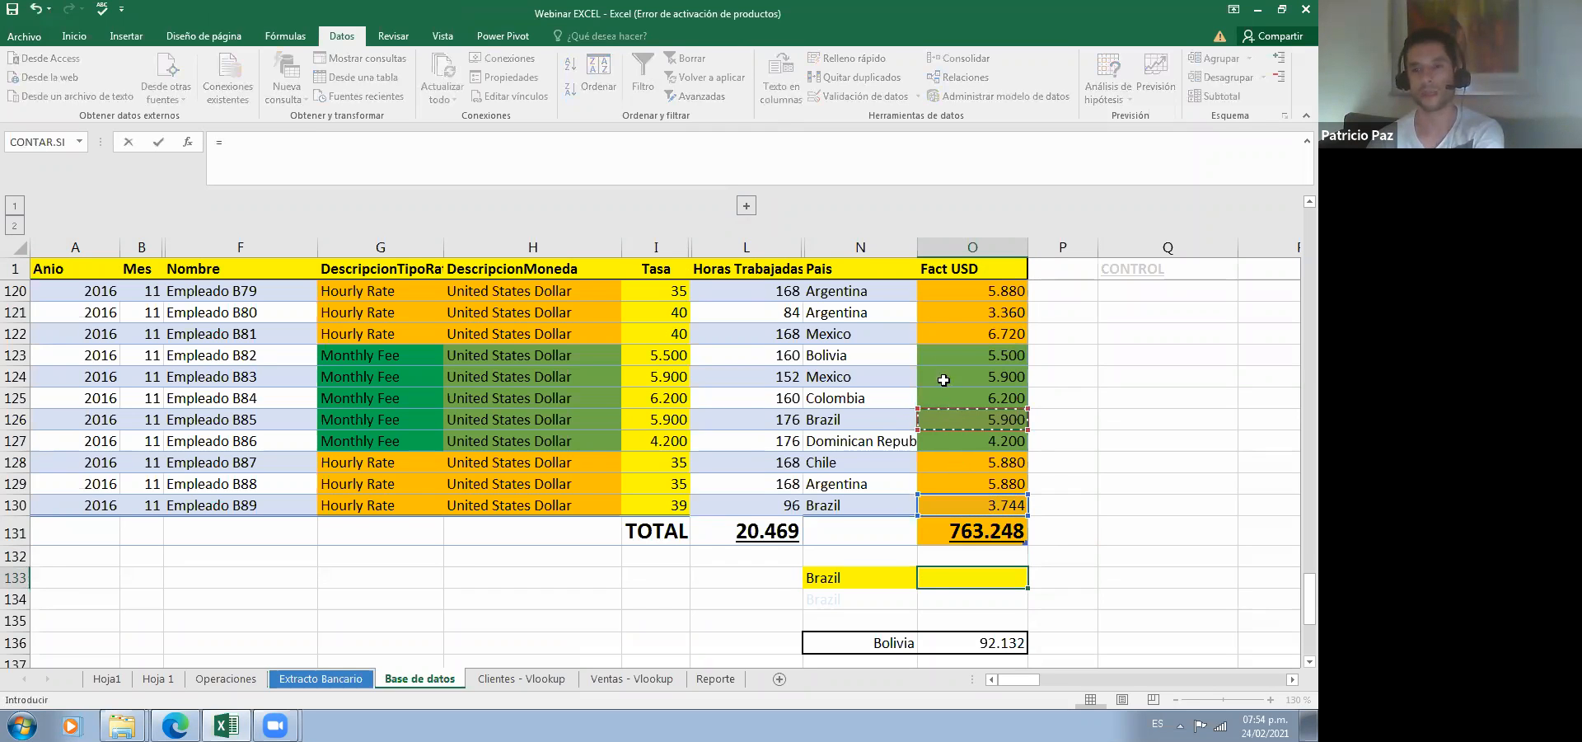
{"action": "scroll", "coordinate": [962, 417], "scroll_direction": "up", "scroll_amount": 1}
{"action": "scroll", "coordinate": [960, 365], "scroll_direction": "up", "scroll_amount": 4}
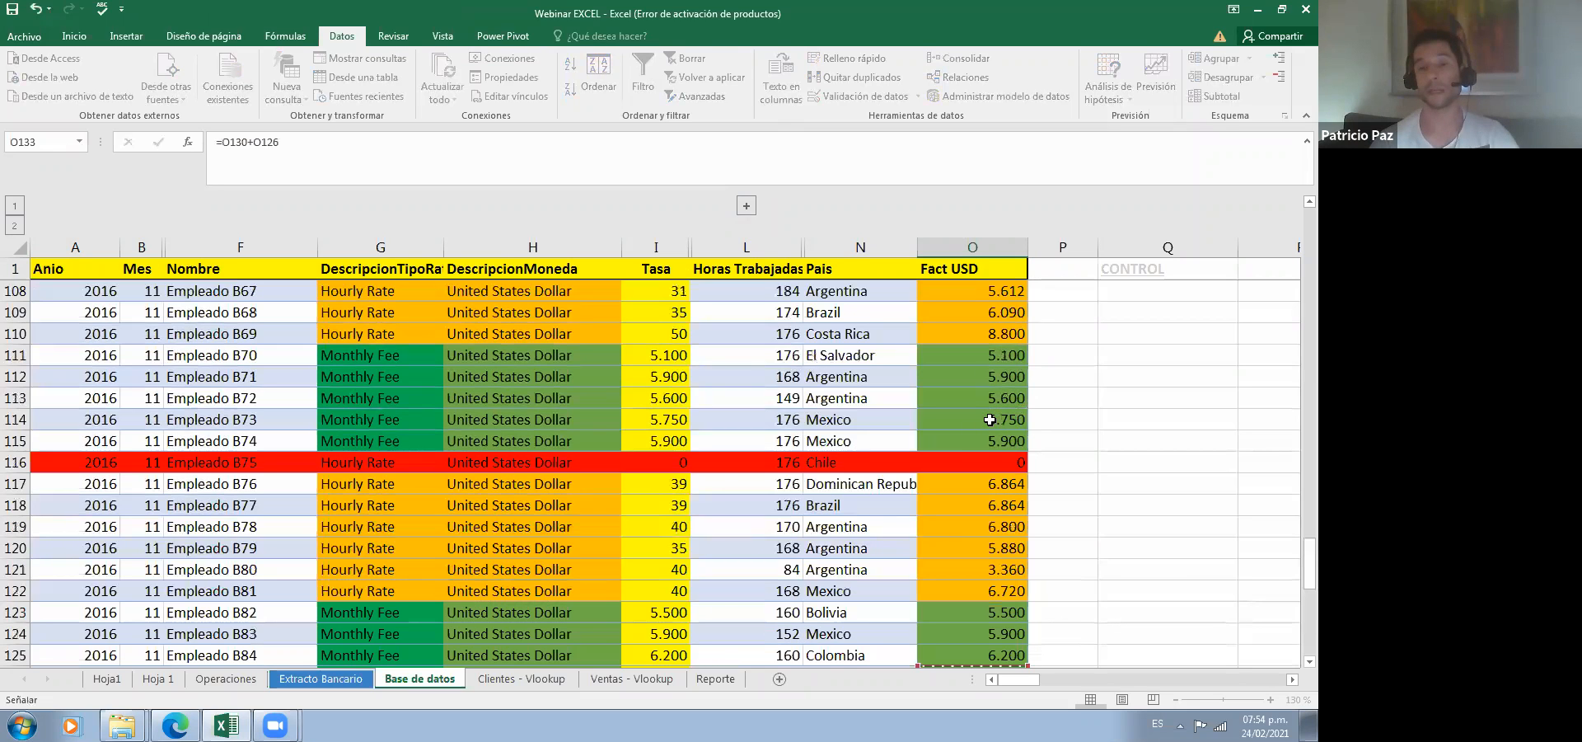
{"action": "scroll", "coordinate": [978, 517], "scroll_direction": "down", "scroll_amount": 1}
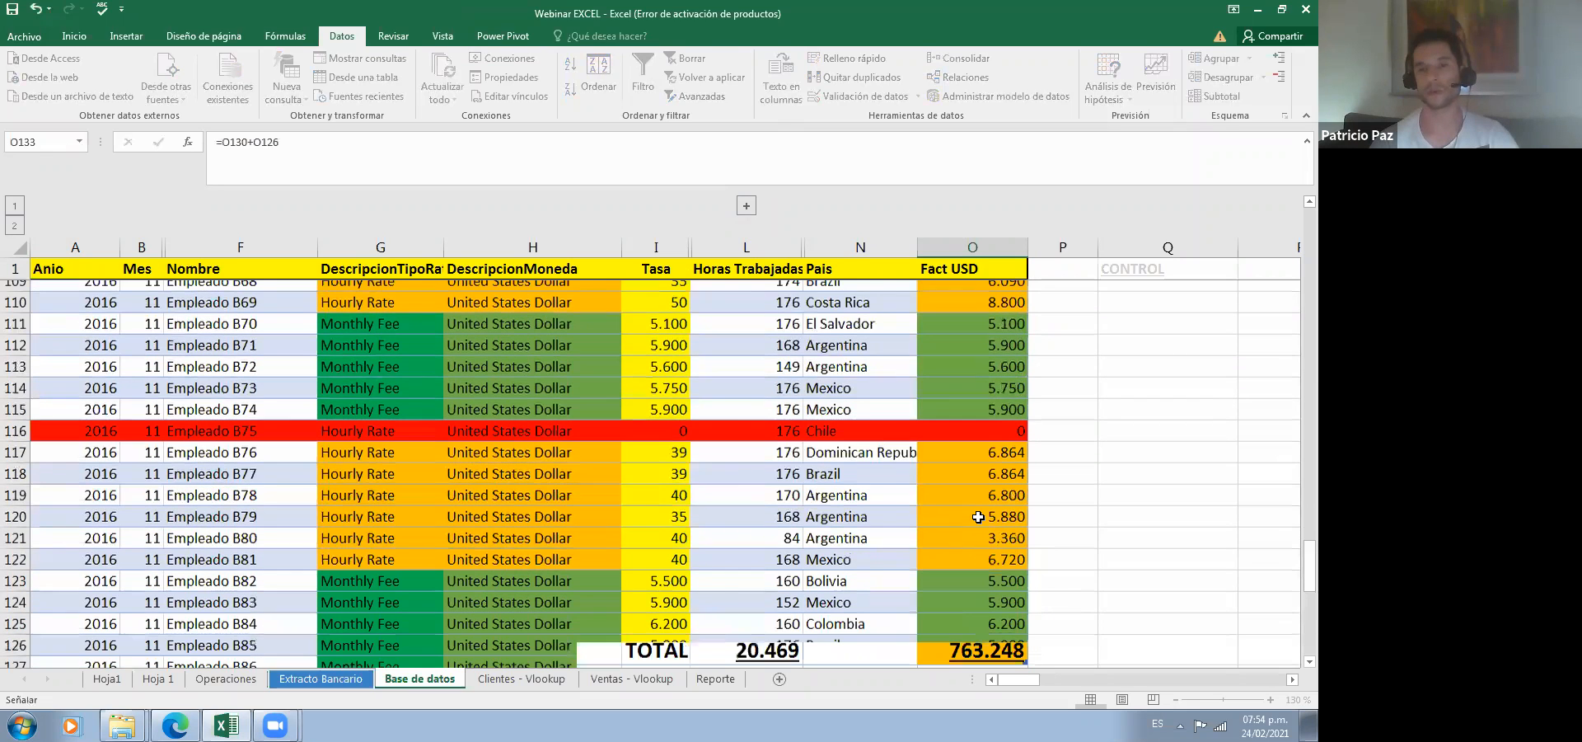
{"action": "key", "text": "Escape"}
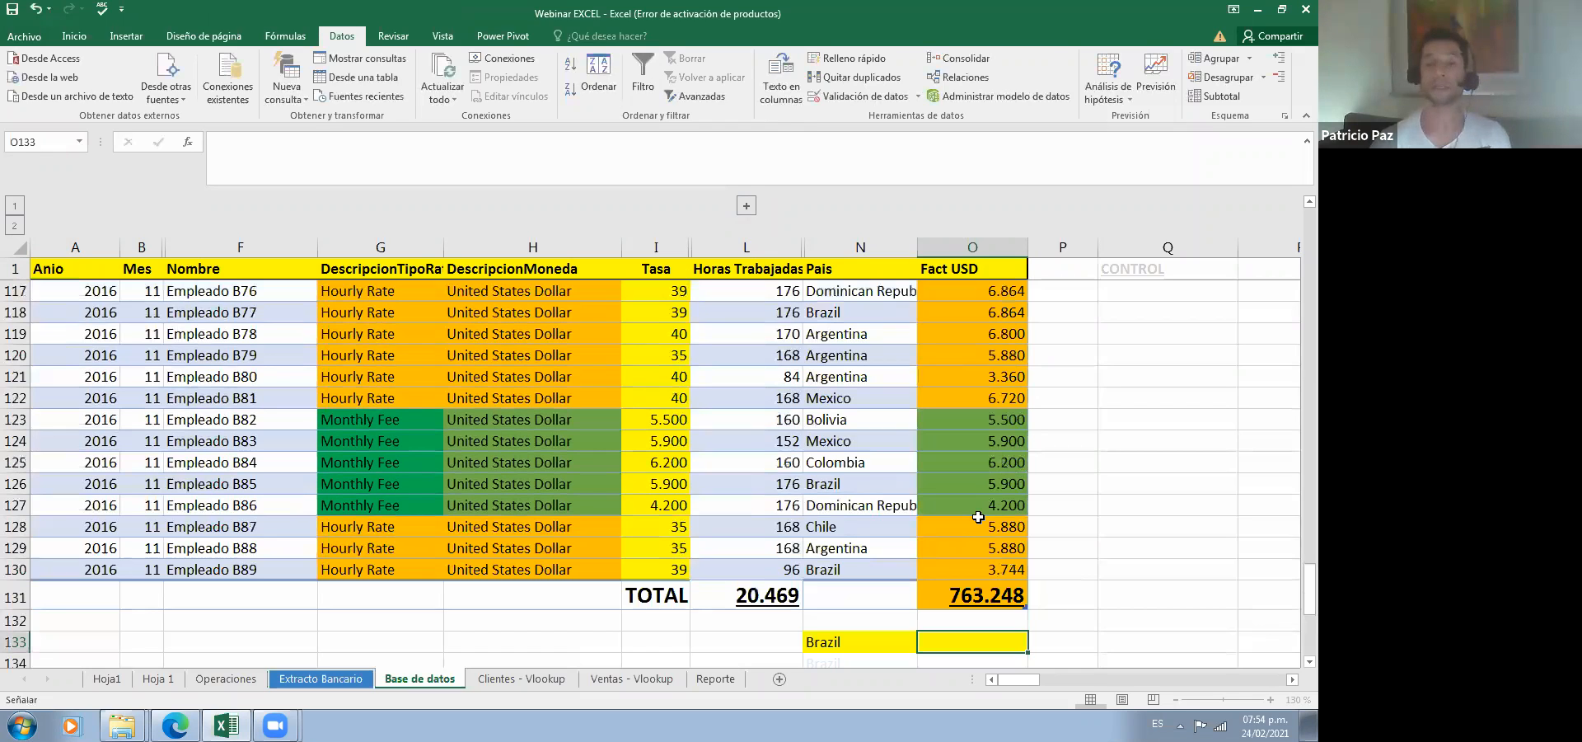
Step: Select the table's header cells in row 1 from Anio to Fact USD
{"action": "scroll", "coordinate": [779, 566], "scroll_direction": "down", "scroll_amount": 1}
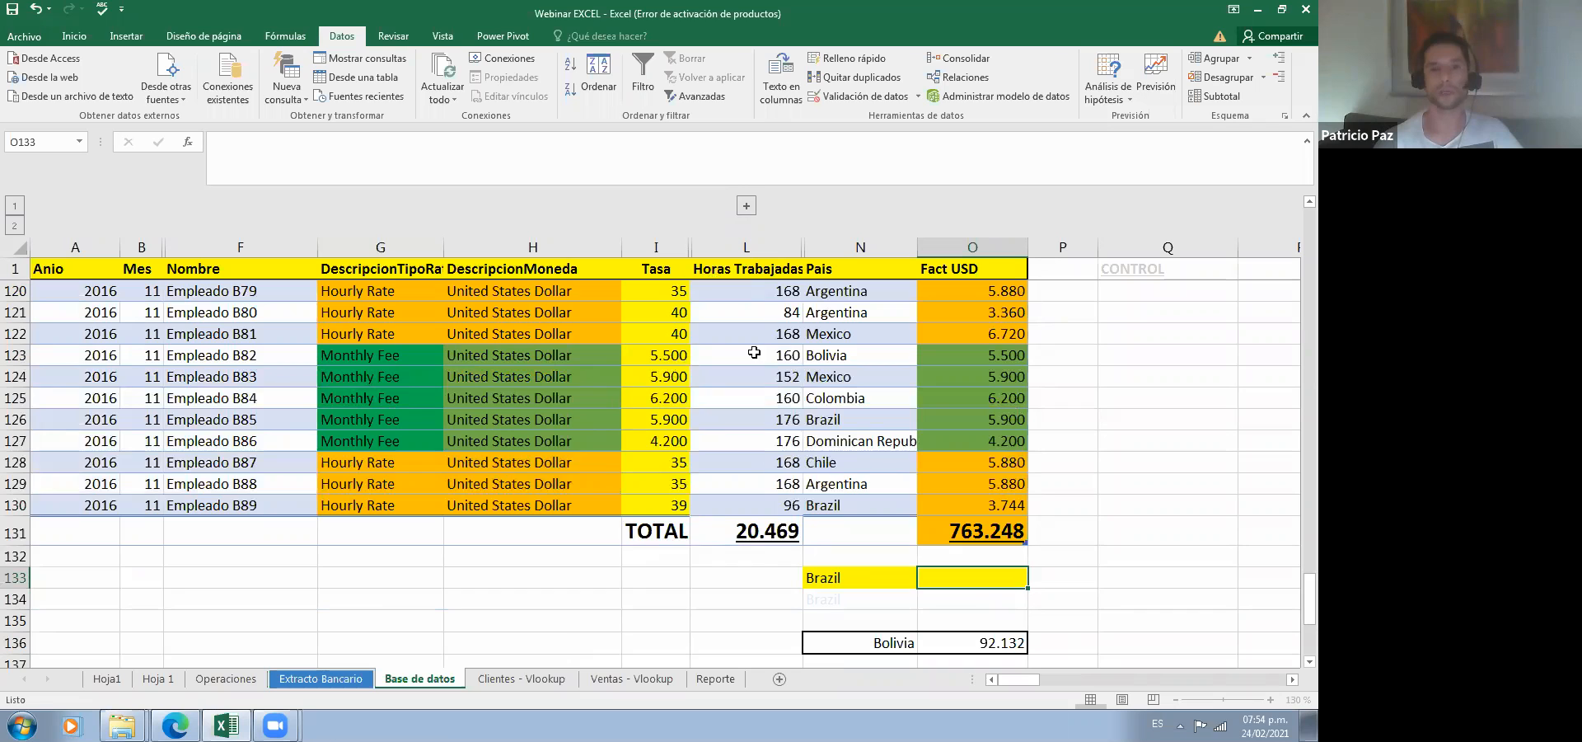
{"action": "scroll", "coordinate": [757, 359], "scroll_direction": "up", "scroll_amount": 1}
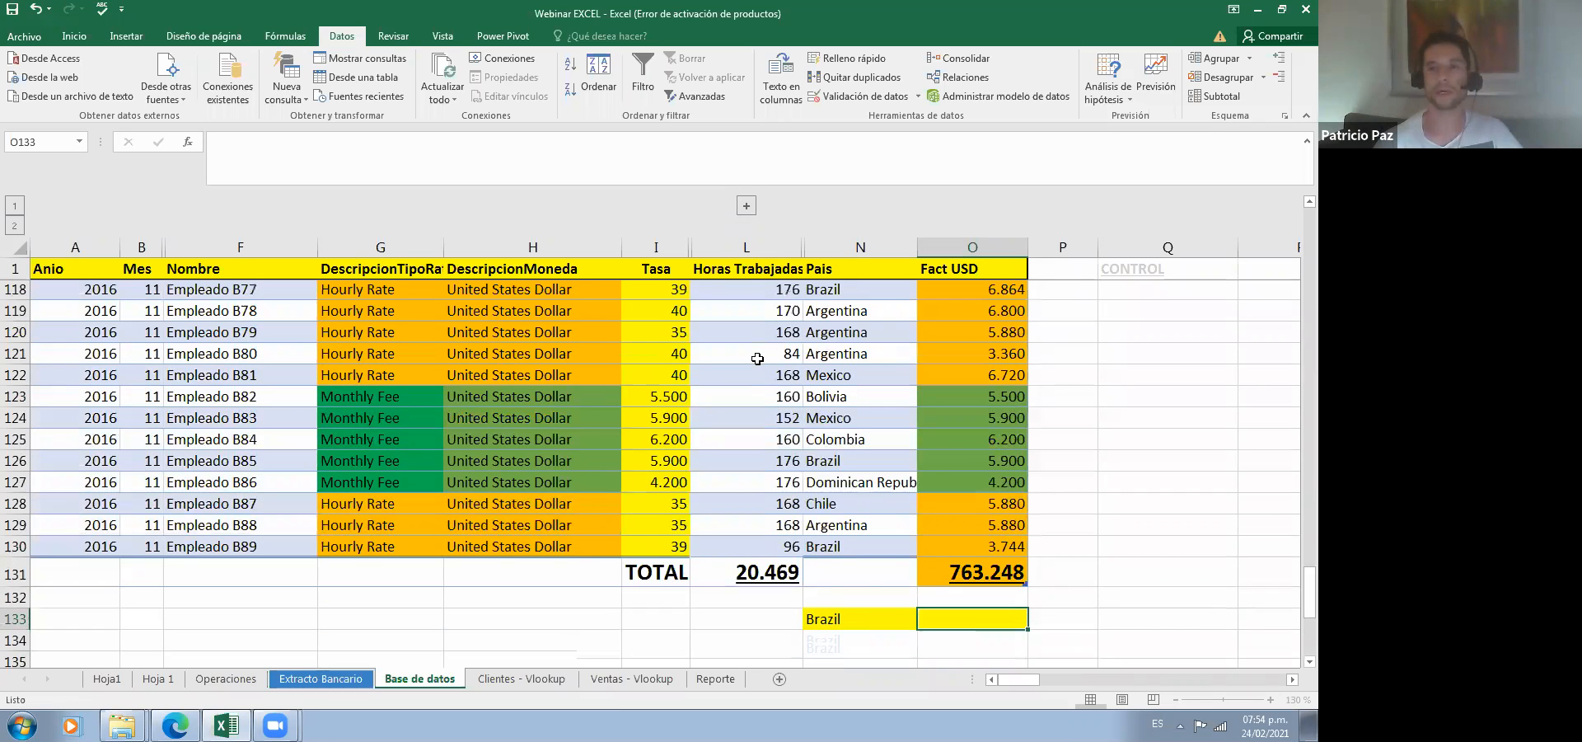
{"action": "scroll", "coordinate": [757, 358], "scroll_direction": "up", "scroll_amount": 3}
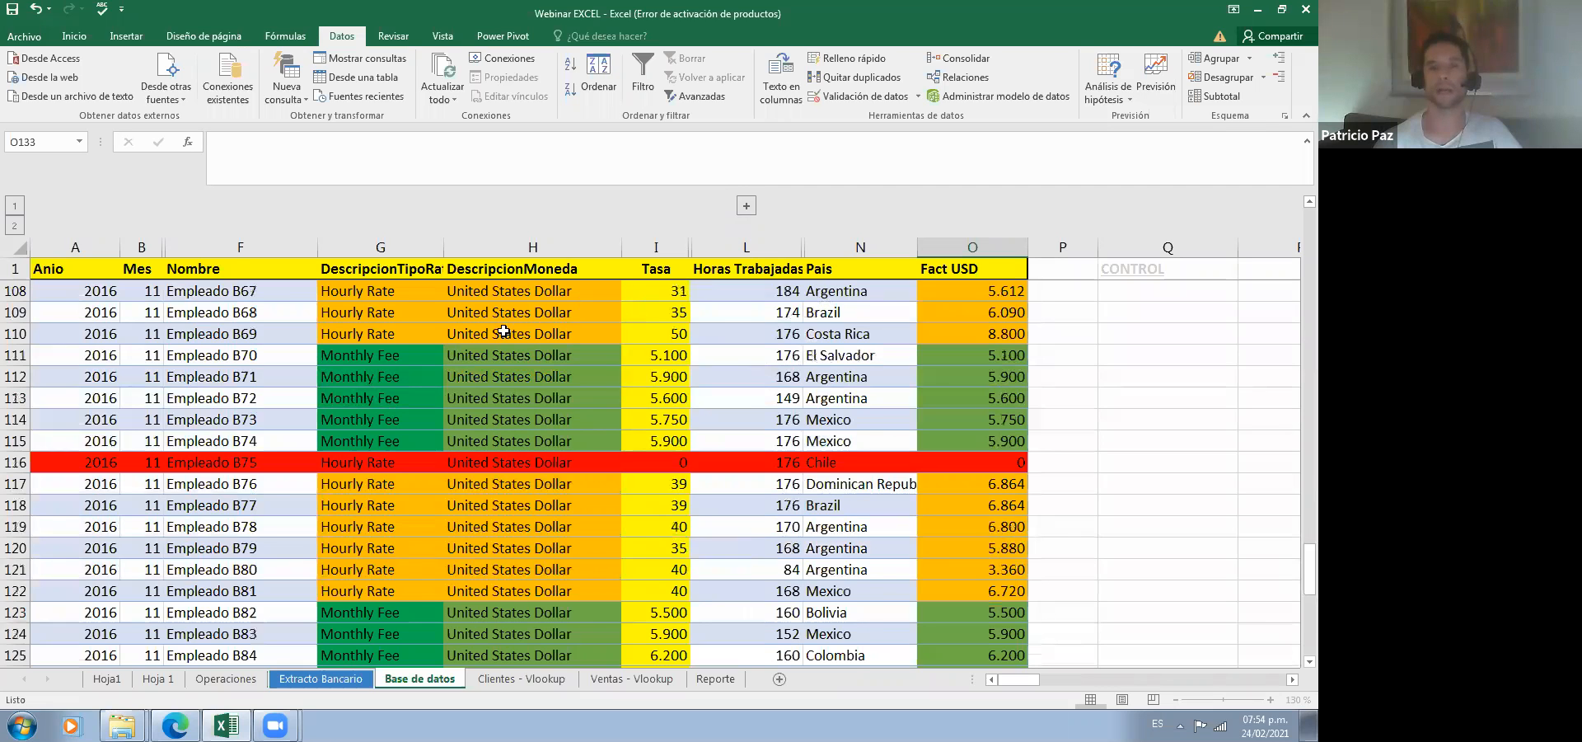
{"action": "scroll", "coordinate": [498, 305], "scroll_direction": "up", "scroll_amount": 20}
{"action": "scroll", "coordinate": [486, 253], "scroll_direction": "up", "scroll_amount": 15}
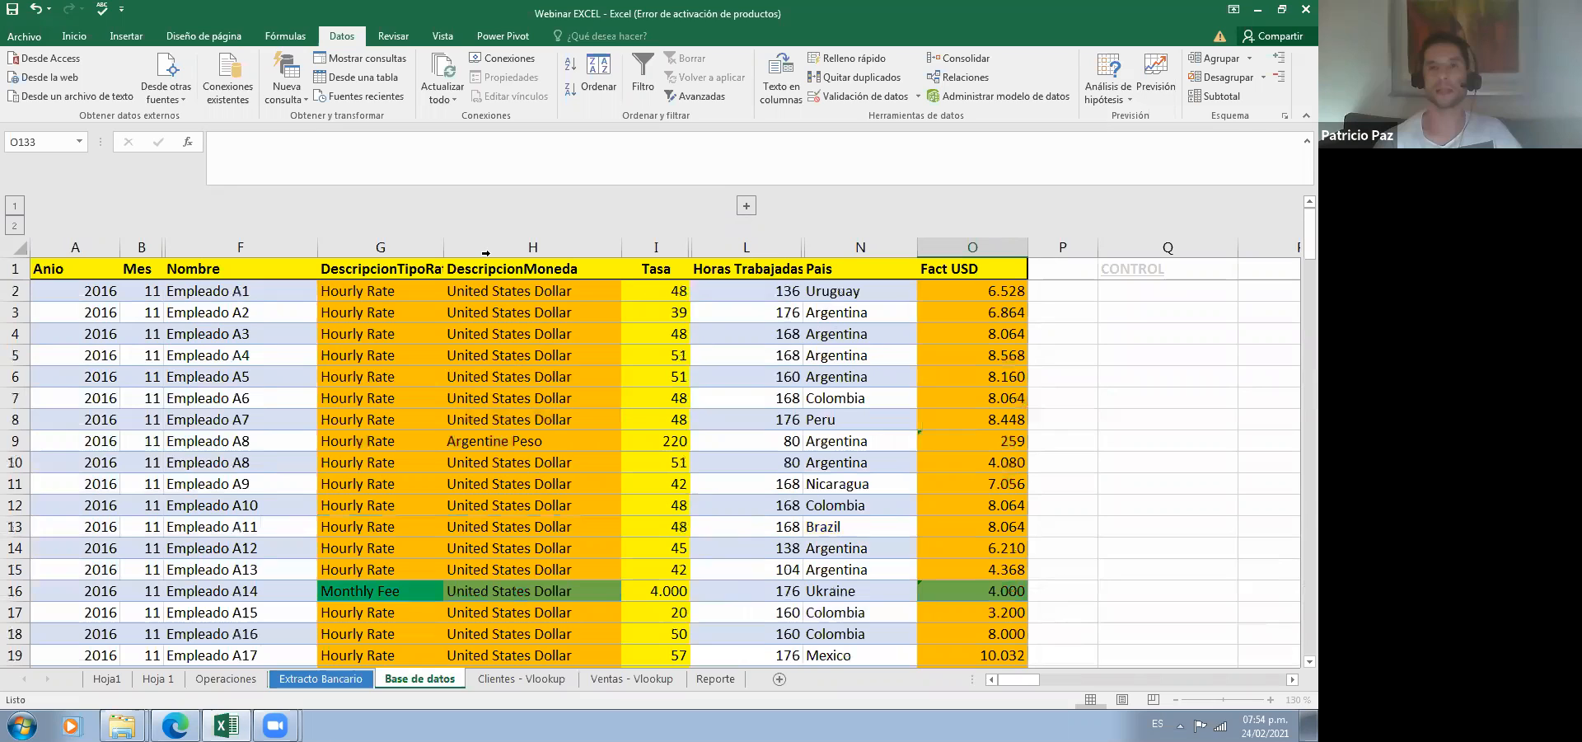
{"action": "left_click", "coordinate": [486, 252]}
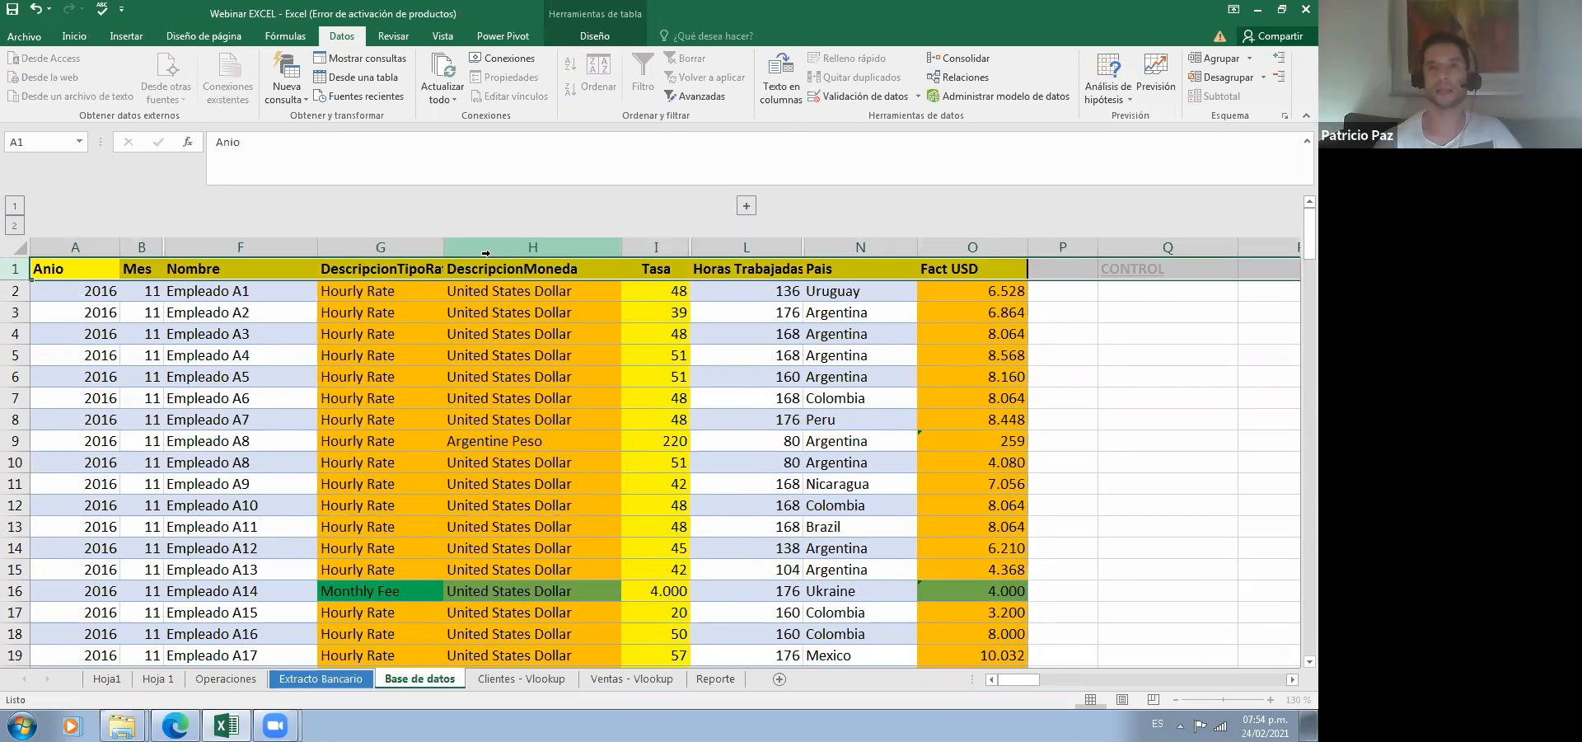
{"action": "key", "text": "shift+Right"}
{"action": "key", "text": "shift+Right"}
{"action": "key", "text": "shift+Right"}
{"action": "key", "text": "shift+Right"}
{"action": "key", "text": "shift+Right"}
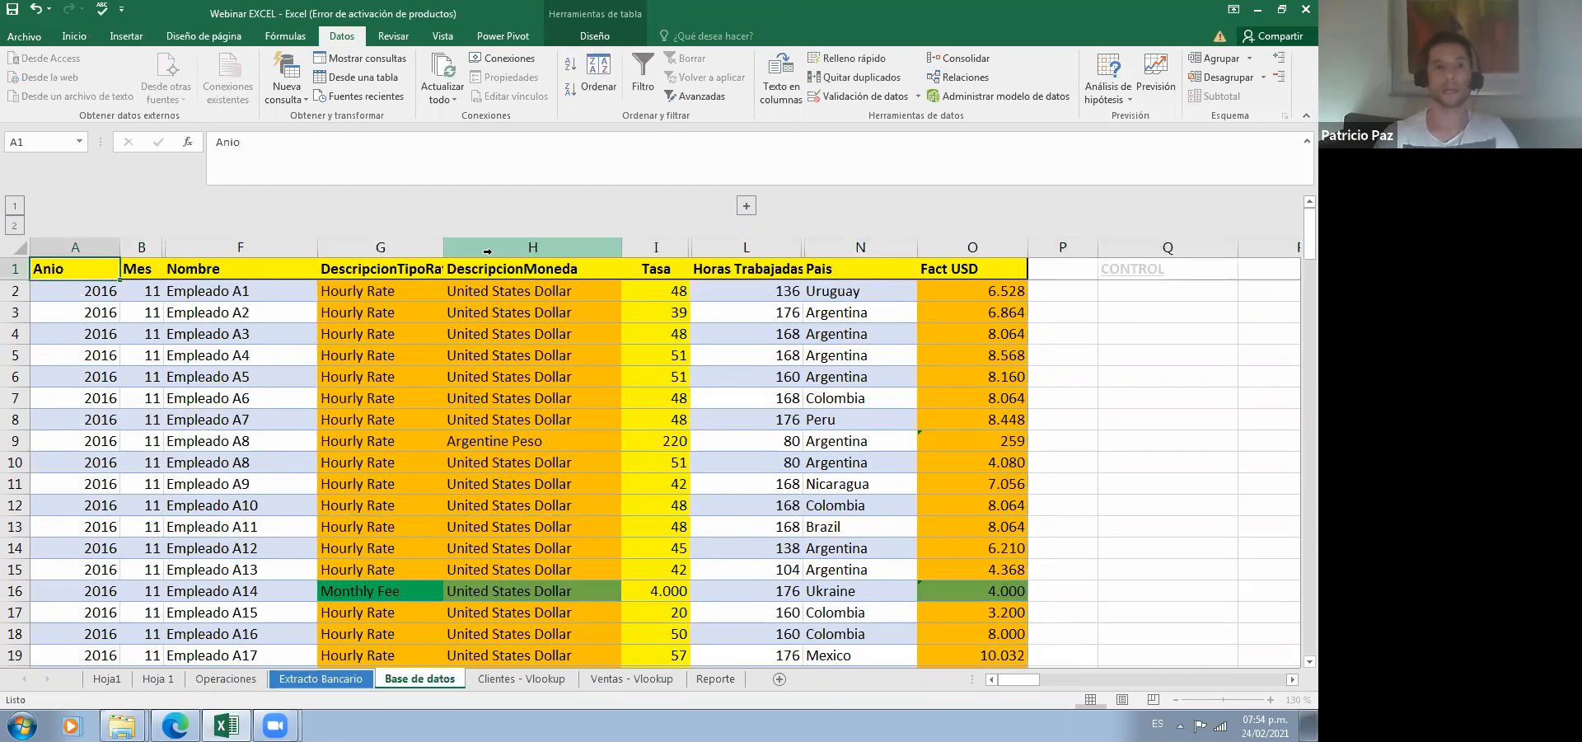
{"action": "key", "text": "shift+Right"}
{"action": "key", "text": "shift+Right"}
{"action": "key", "text": "shift+Right"}
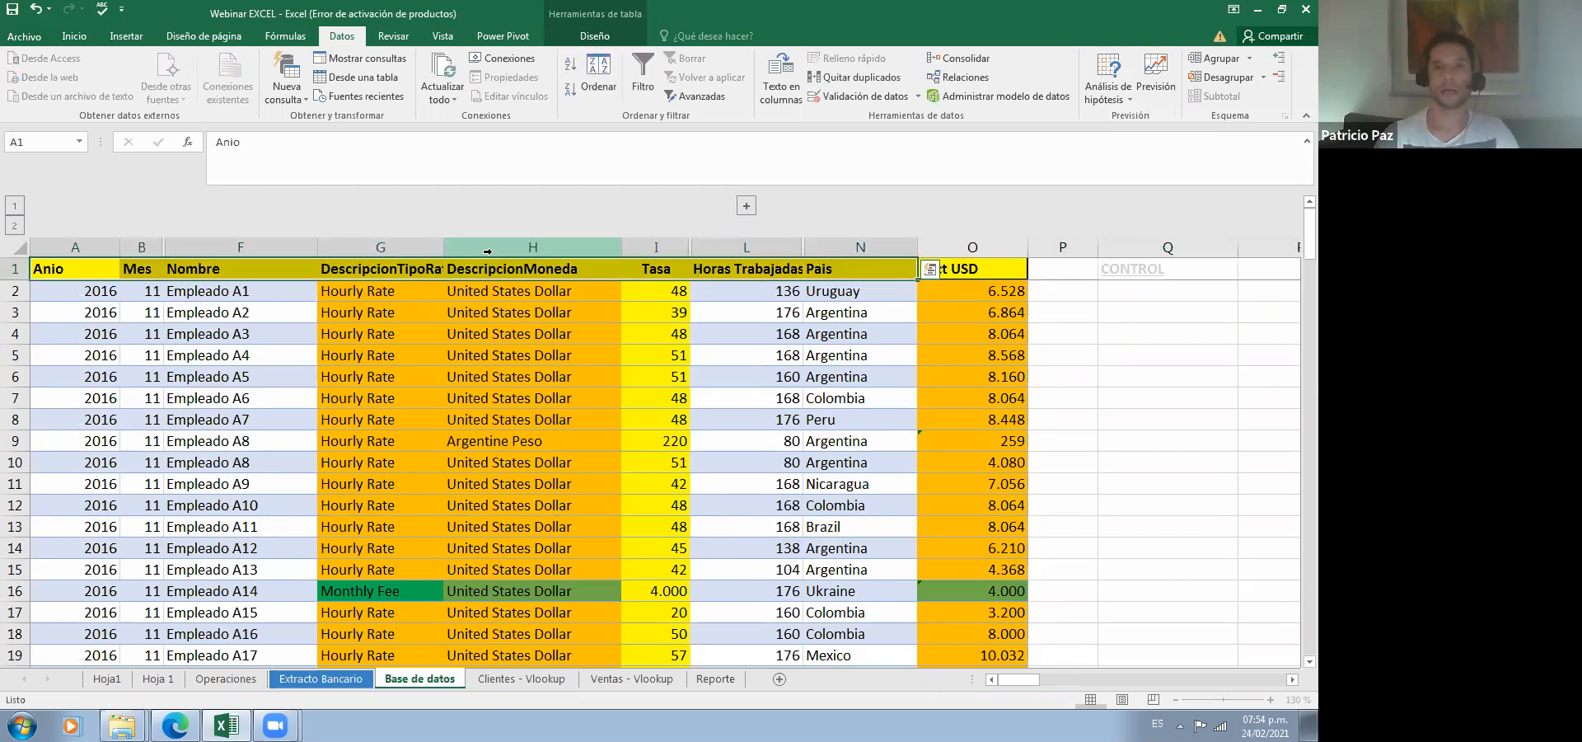
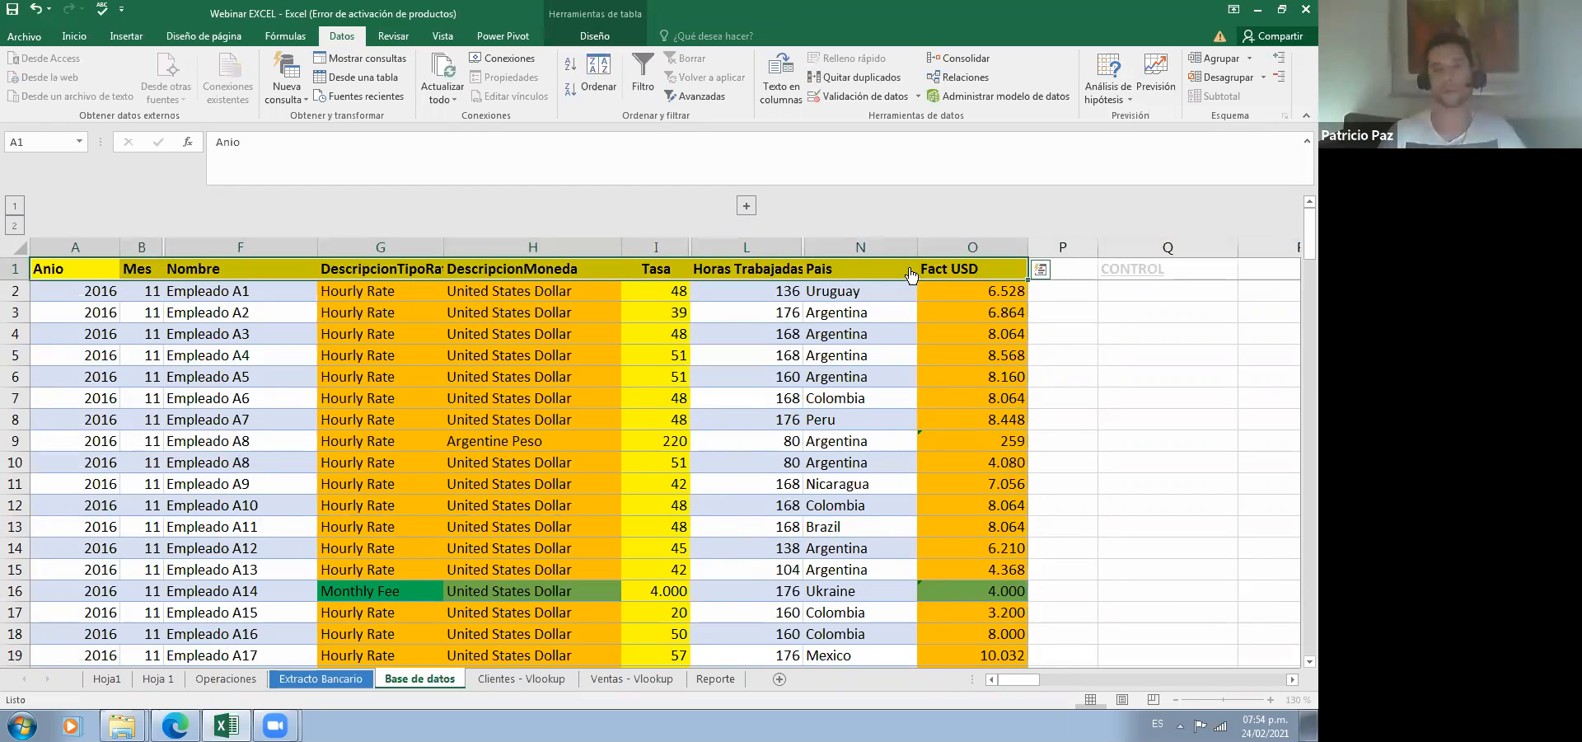
Step: Turn on the filters for the table's header row and filter Pais to show only Brazil
{"action": "key", "text": "ctrl+shift+l"}
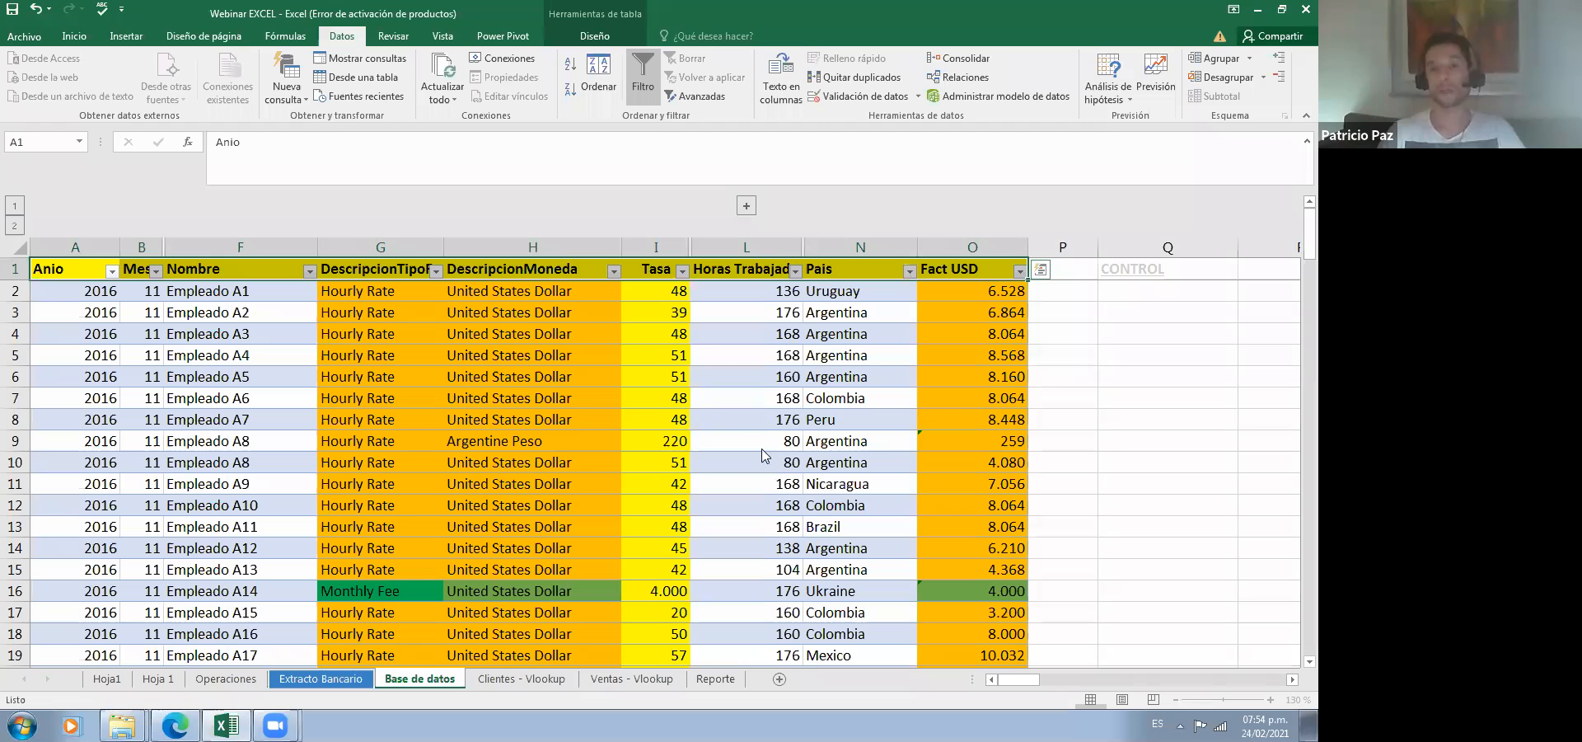
{"action": "left_click", "coordinate": [1063, 269]}
{"action": "left_click", "coordinate": [909, 271]}
{"action": "left_click", "coordinate": [745, 432]}
{"action": "left_click", "coordinate": [746, 472]}
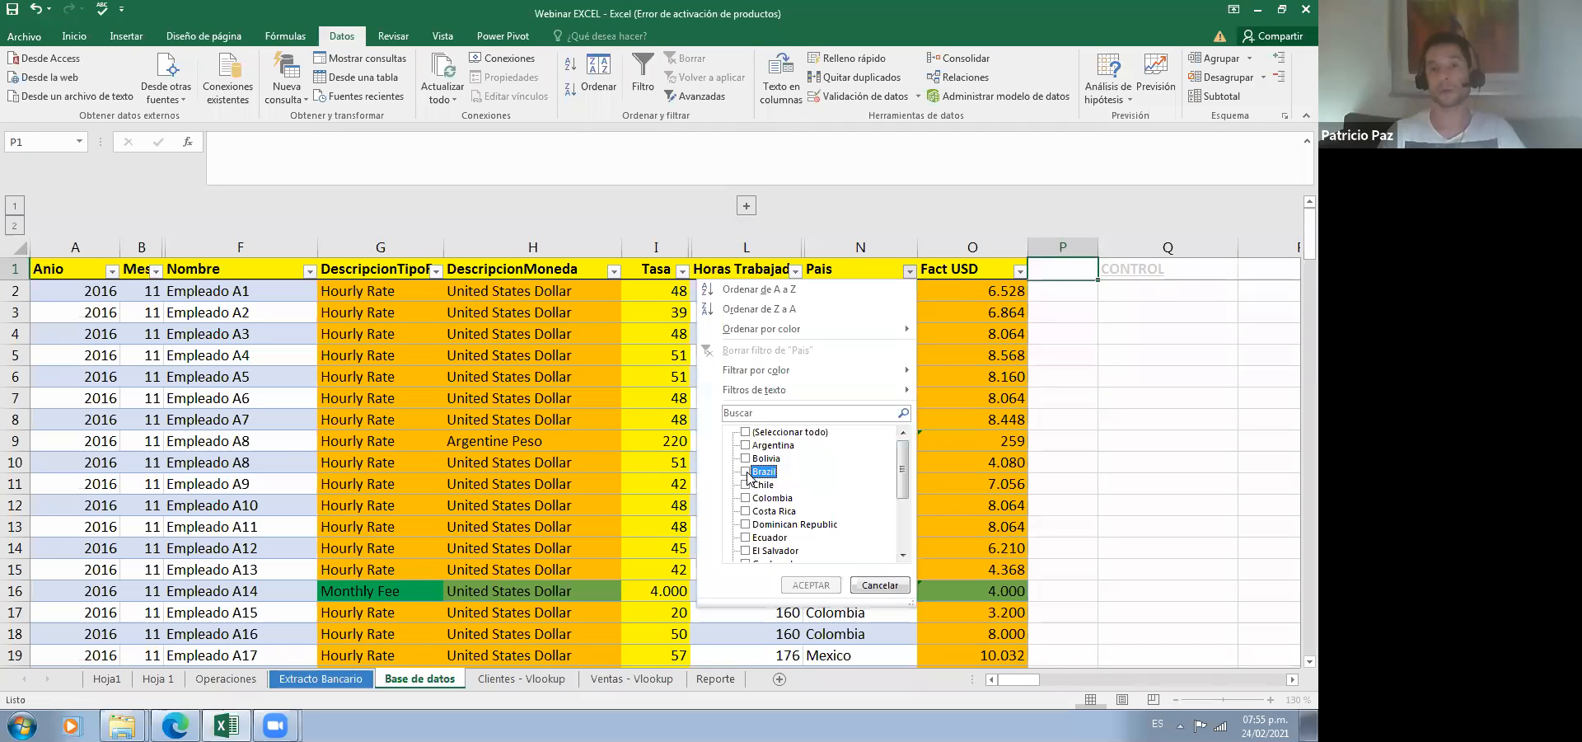
{"action": "left_click", "coordinate": [949, 437]}
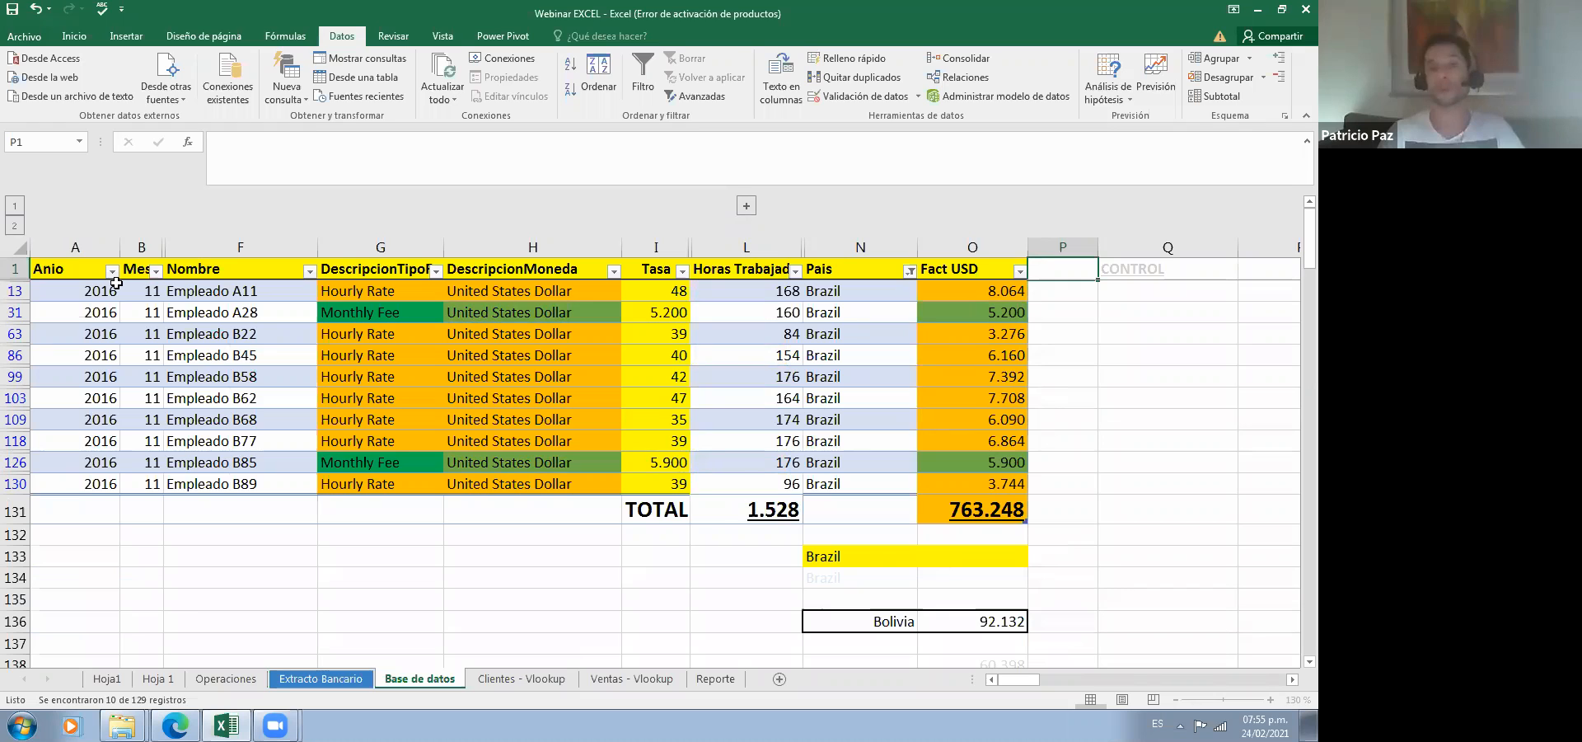
Step: Total Brazil's Fact USD in O133 with the formula =O13+O31+O63+O86+O99+O103+O109+O118+O126+O130
{"action": "left_click", "coordinate": [949, 559]}
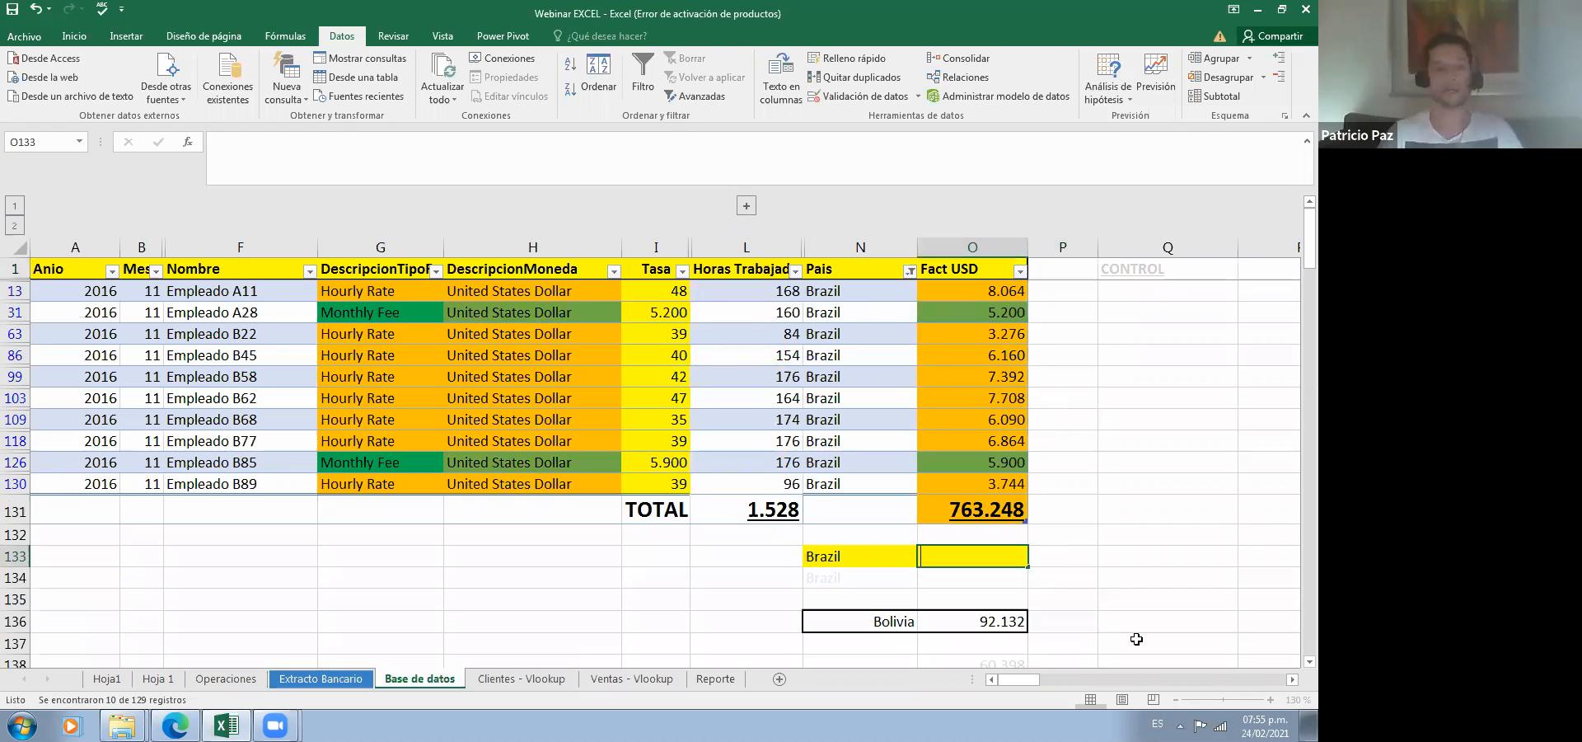
{"action": "key", "text": "F2"}
{"action": "key", "text": "Escape"}
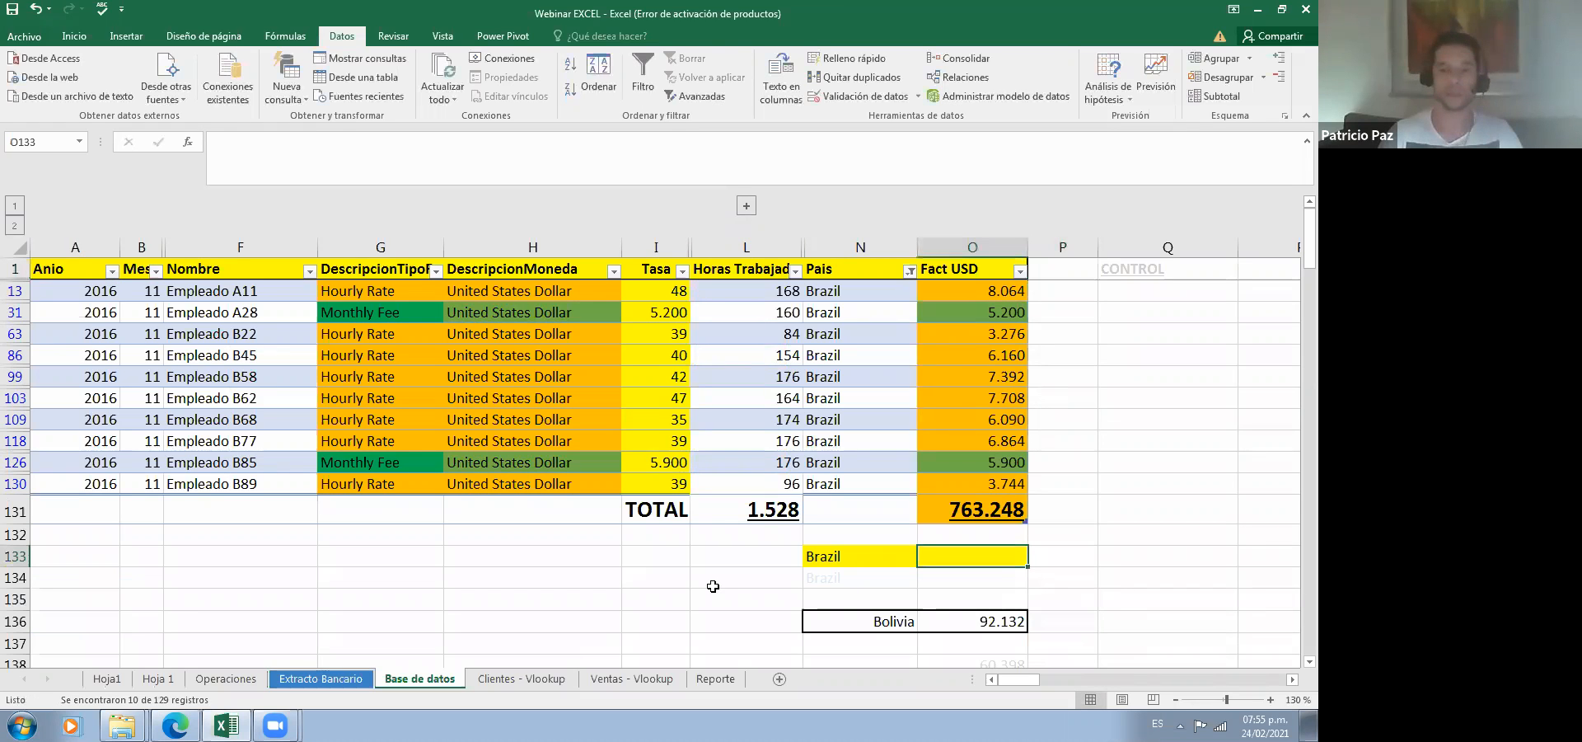
{"action": "type", "text": "="}
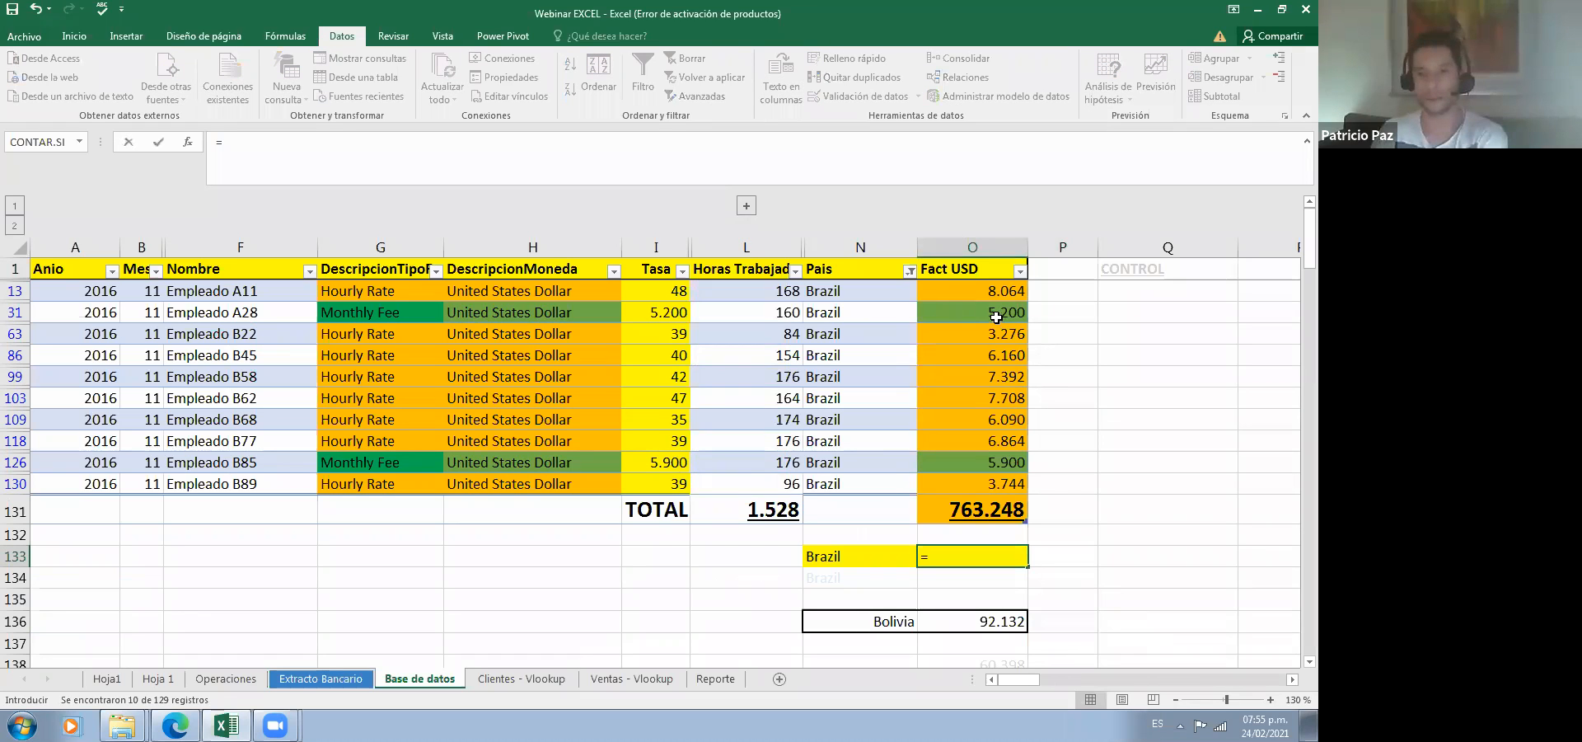
{"action": "left_click", "coordinate": [989, 290]}
{"action": "type", "text": "+"}
{"action": "left_click", "coordinate": [989, 312]}
{"action": "type", "text": "+"}
{"action": "left_click", "coordinate": [989, 334]}
{"action": "type", "text": "+"}
{"action": "left_click", "coordinate": [989, 355]}
{"action": "type", "text": "+"}
{"action": "left_click", "coordinate": [989, 377]}
{"action": "type", "text": "+"}
{"action": "left_click", "coordinate": [989, 398]}
{"action": "type", "text": "+"}
{"action": "left_click", "coordinate": [989, 419]}
{"action": "type", "text": "+"}
{"action": "left_click", "coordinate": [989, 441]}
{"action": "type", "text": "+"}
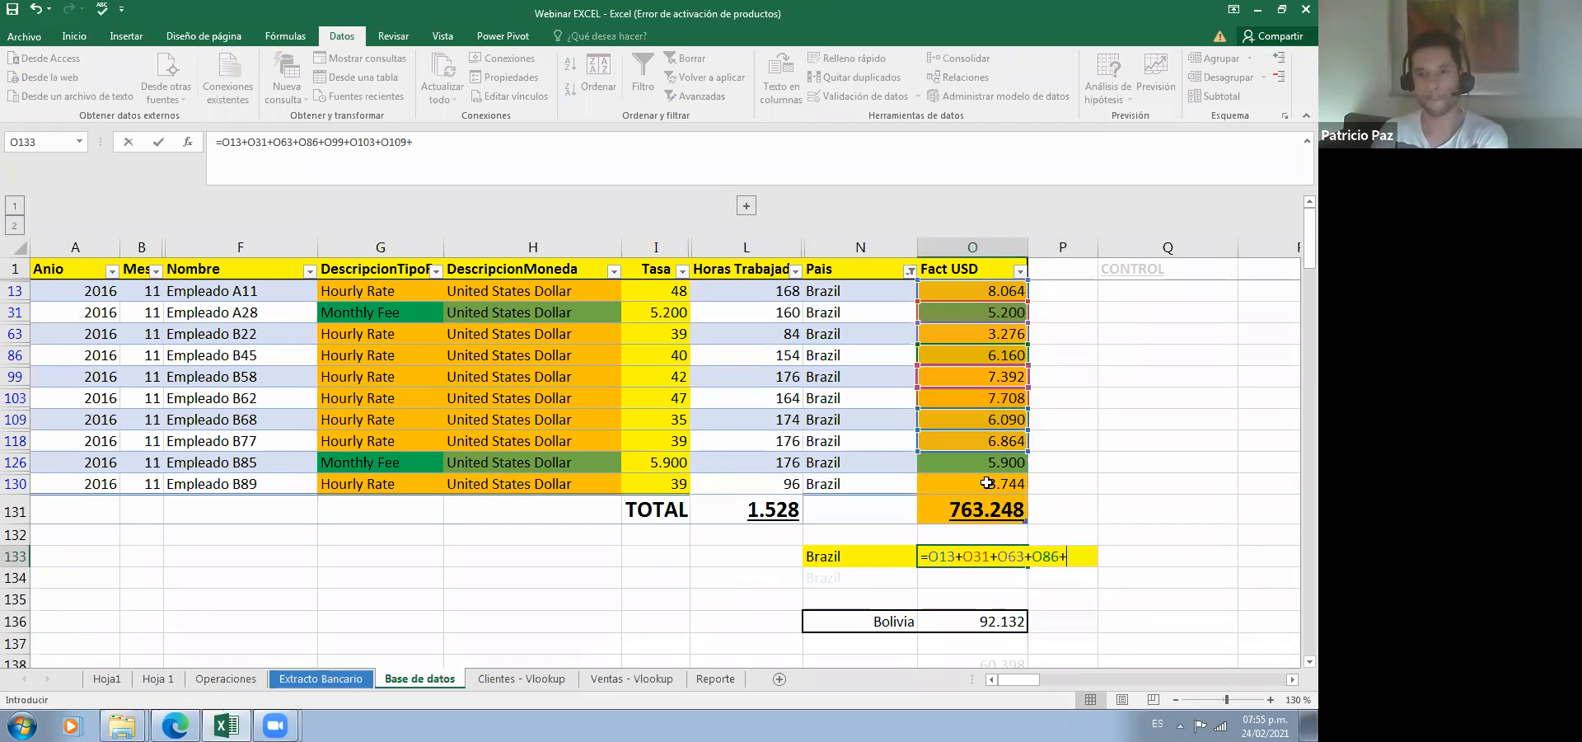
{"action": "left_click", "coordinate": [989, 462]}
{"action": "type", "text": "+"}
{"action": "left_click", "coordinate": [988, 483]}
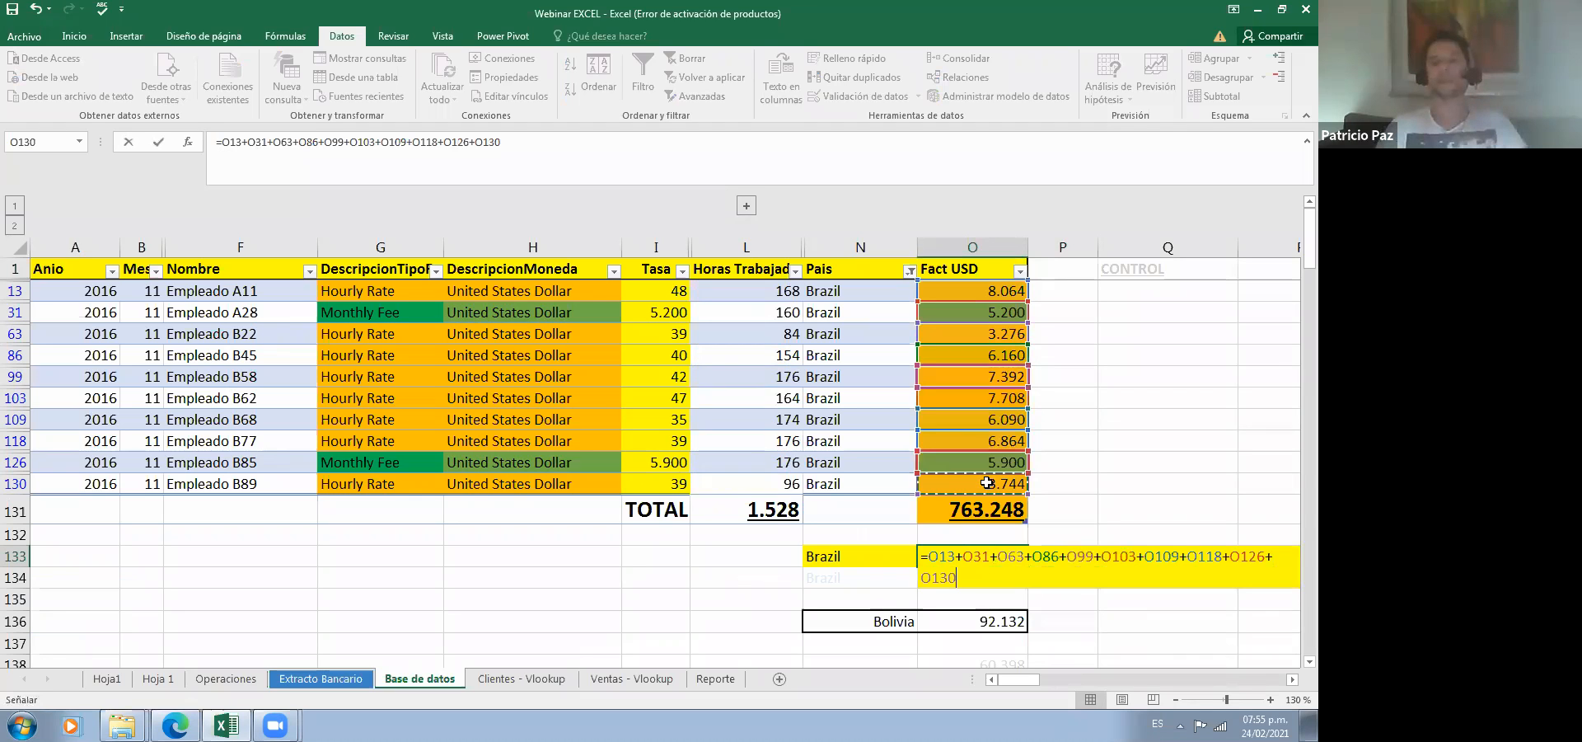
{"action": "key", "text": "ctrl+Return"}
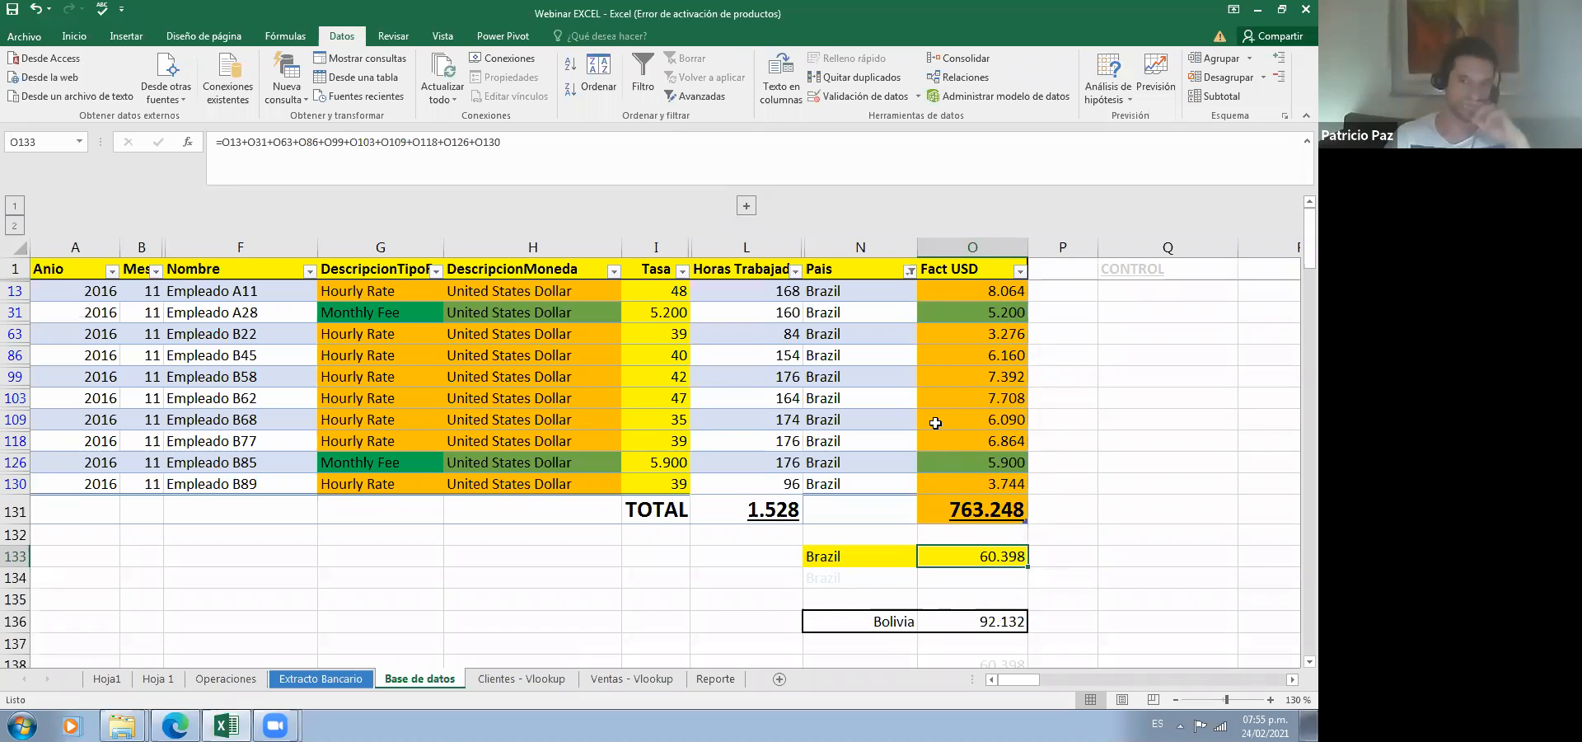
Step: Change the Pais filter to show only Mexico
{"action": "left_click", "coordinate": [909, 272]}
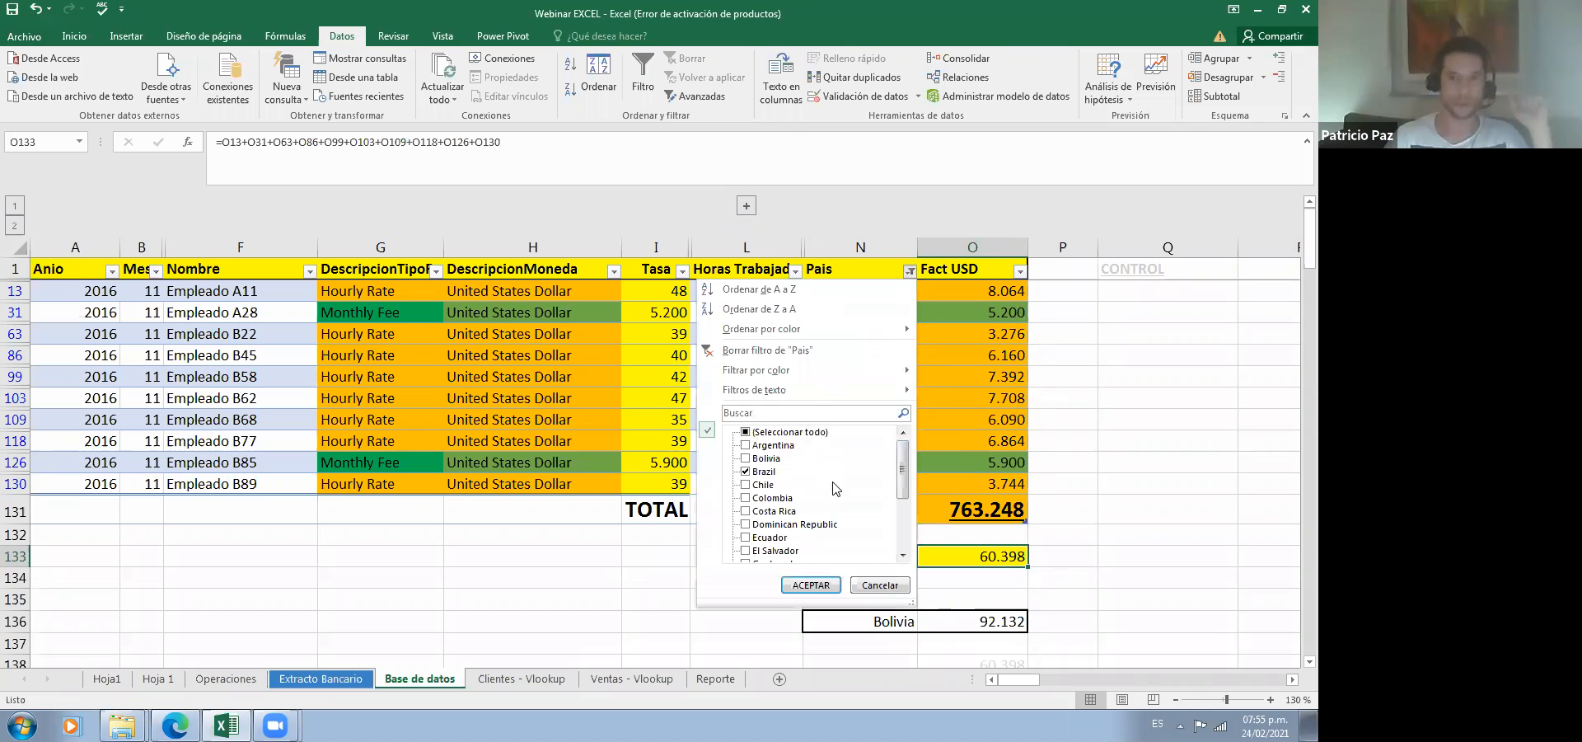
{"action": "left_click", "coordinate": [735, 434]}
{"action": "left_click", "coordinate": [744, 435]}
{"action": "scroll", "coordinate": [861, 476], "scroll_direction": "down", "scroll_amount": 2}
{"action": "left_click", "coordinate": [745, 499]}
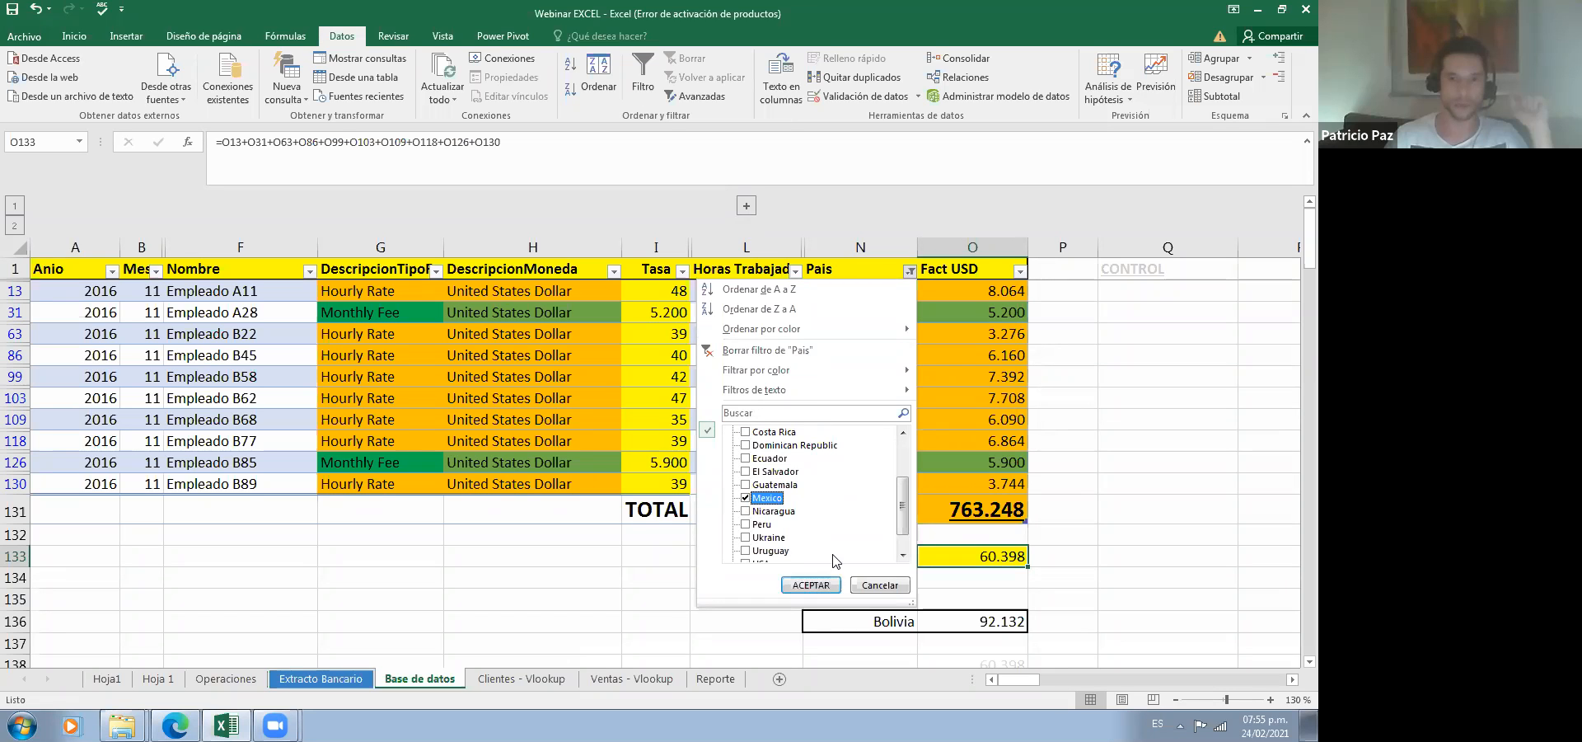
{"action": "left_click", "coordinate": [825, 589]}
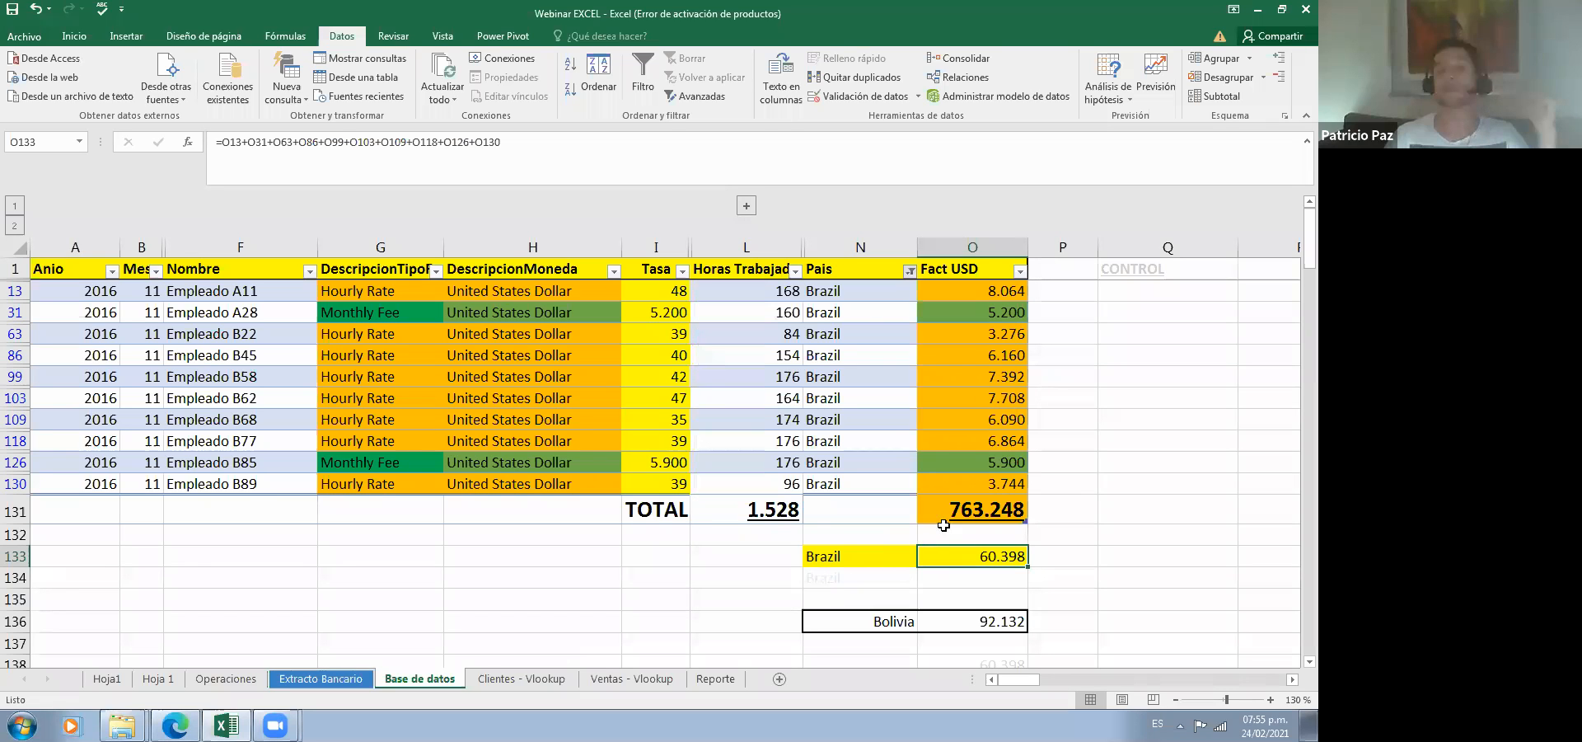
Step: Look over the Mexico rows and inspect the cell references in O133's Brazil formula
{"action": "scroll", "coordinate": [988, 311], "scroll_direction": "down", "scroll_amount": 1}
{"action": "scroll", "coordinate": [988, 311], "scroll_direction": "up", "scroll_amount": 1}
{"action": "scroll", "coordinate": [988, 311], "scroll_direction": "down", "scroll_amount": 2}
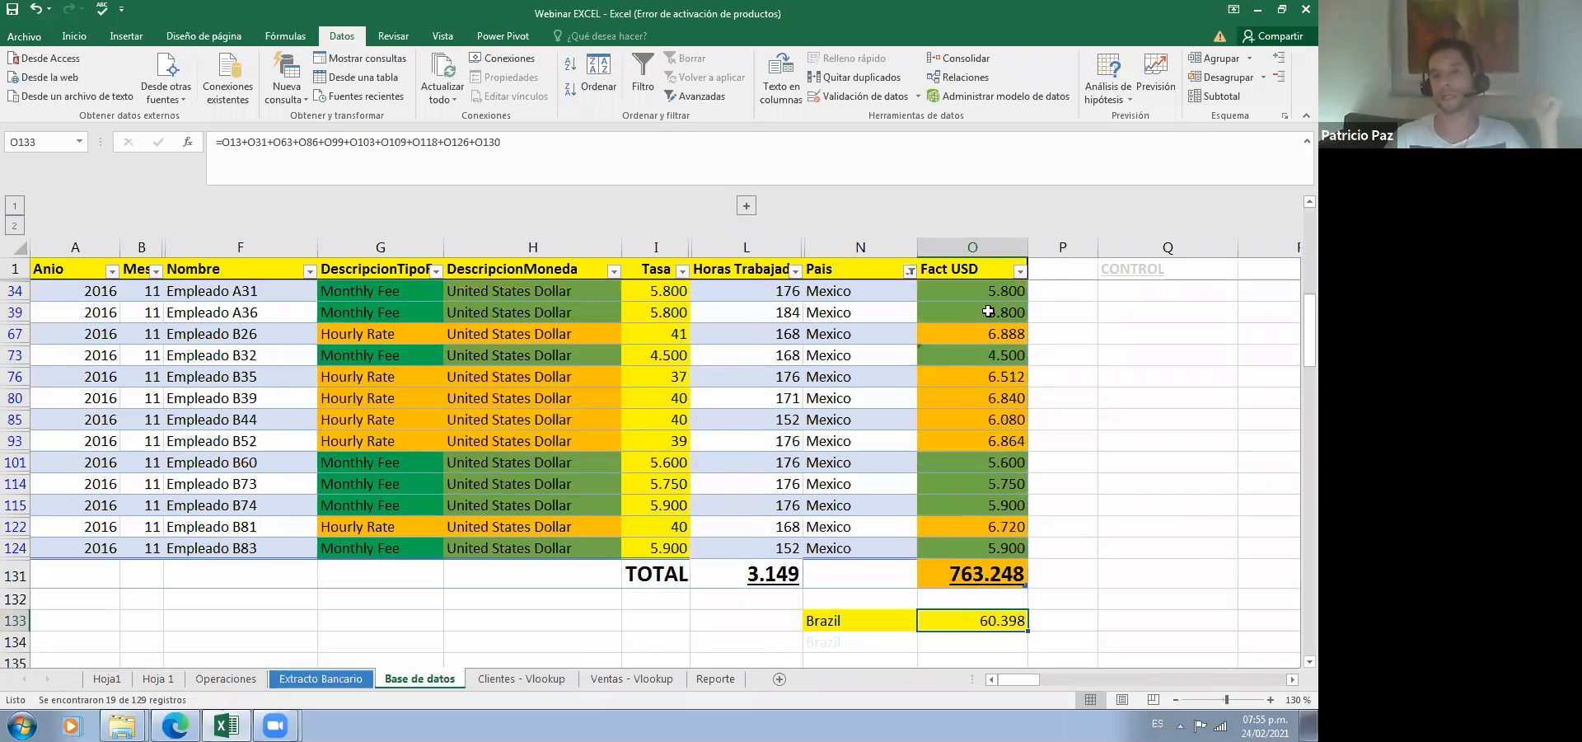
{"action": "scroll", "coordinate": [993, 314], "scroll_direction": "up", "scroll_amount": 2}
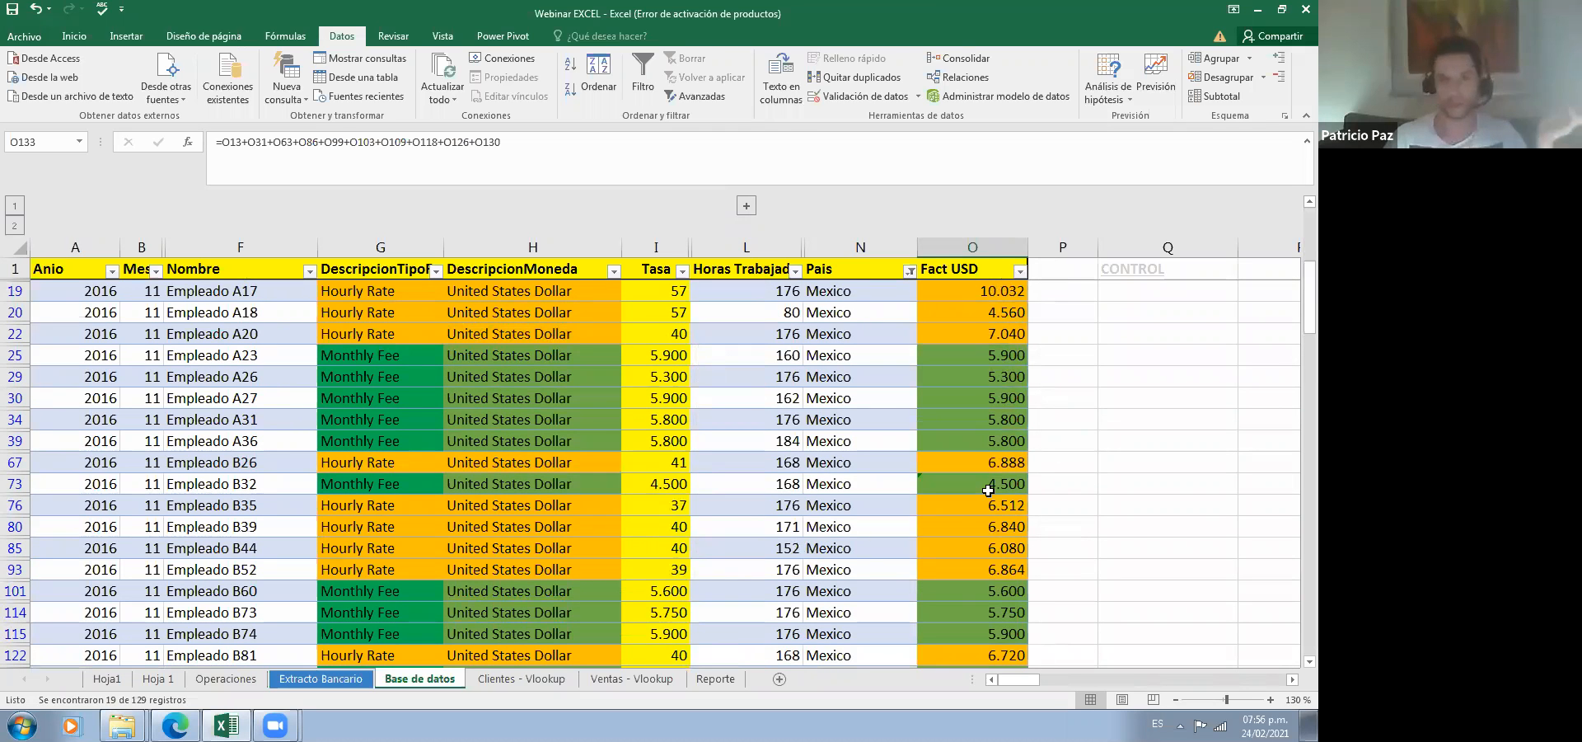
{"action": "scroll", "coordinate": [988, 490], "scroll_direction": "down", "scroll_amount": 3}
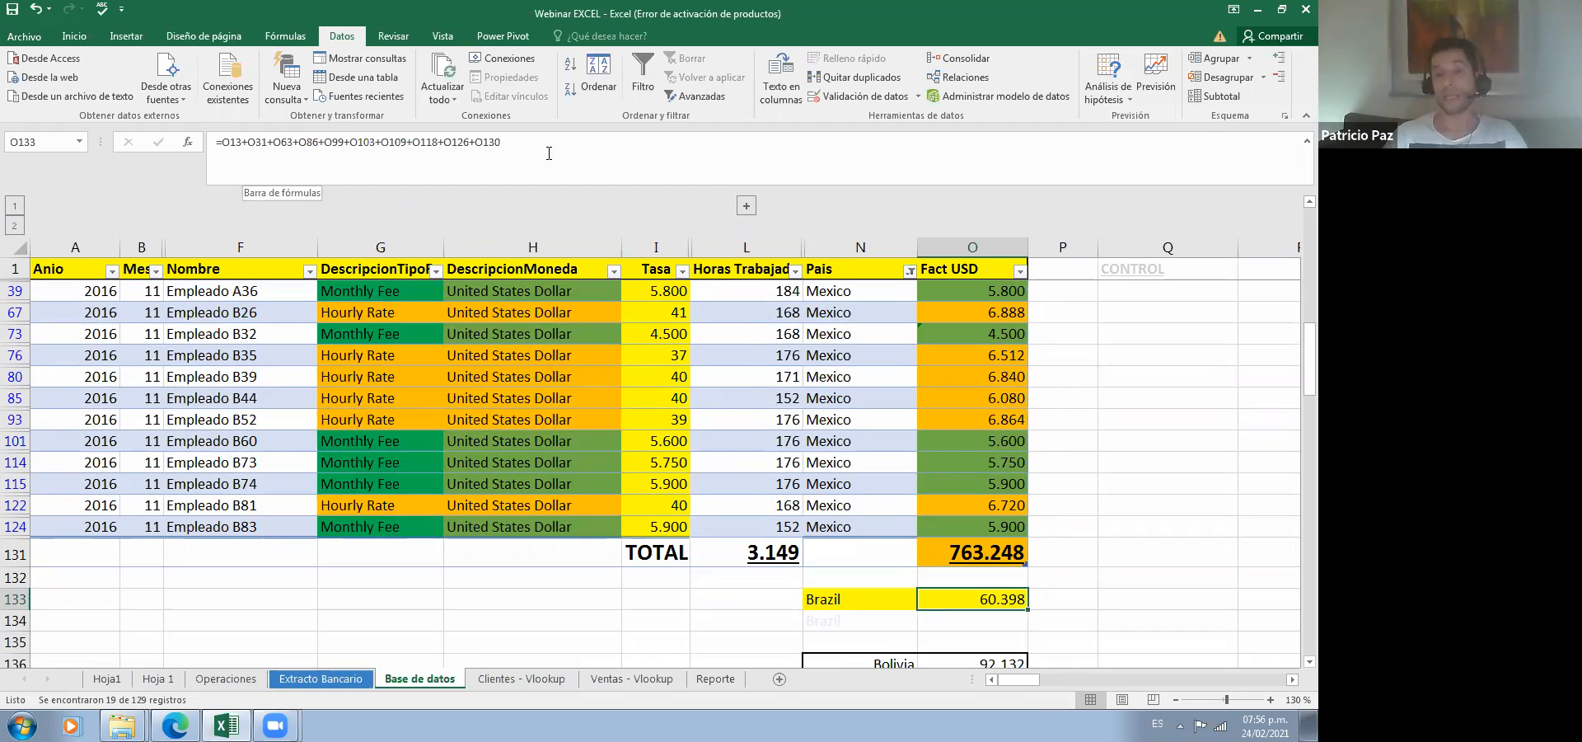
{"action": "key", "text": "F2"}
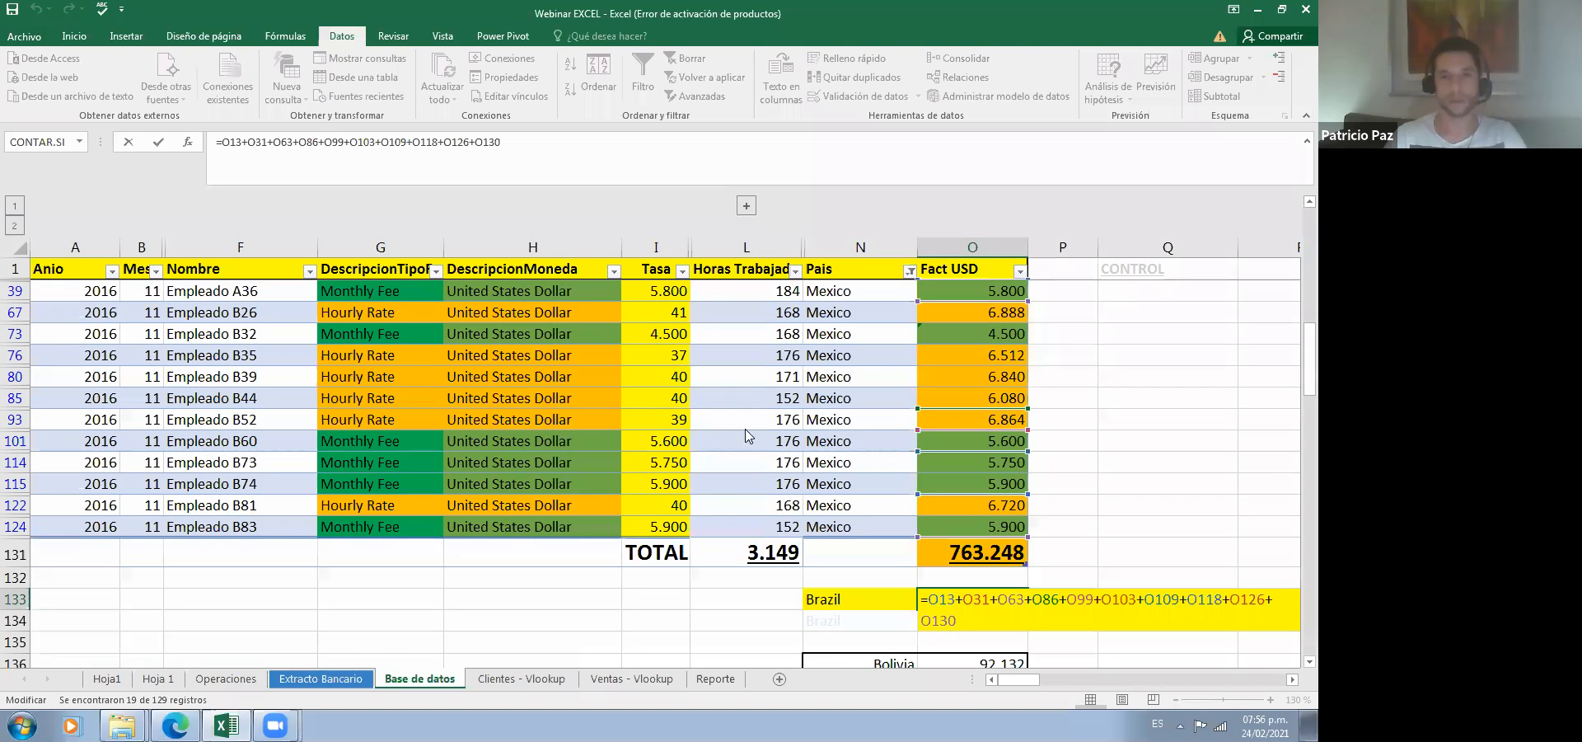
{"action": "left_click", "coordinate": [909, 270]}
{"action": "key", "text": "Escape"}
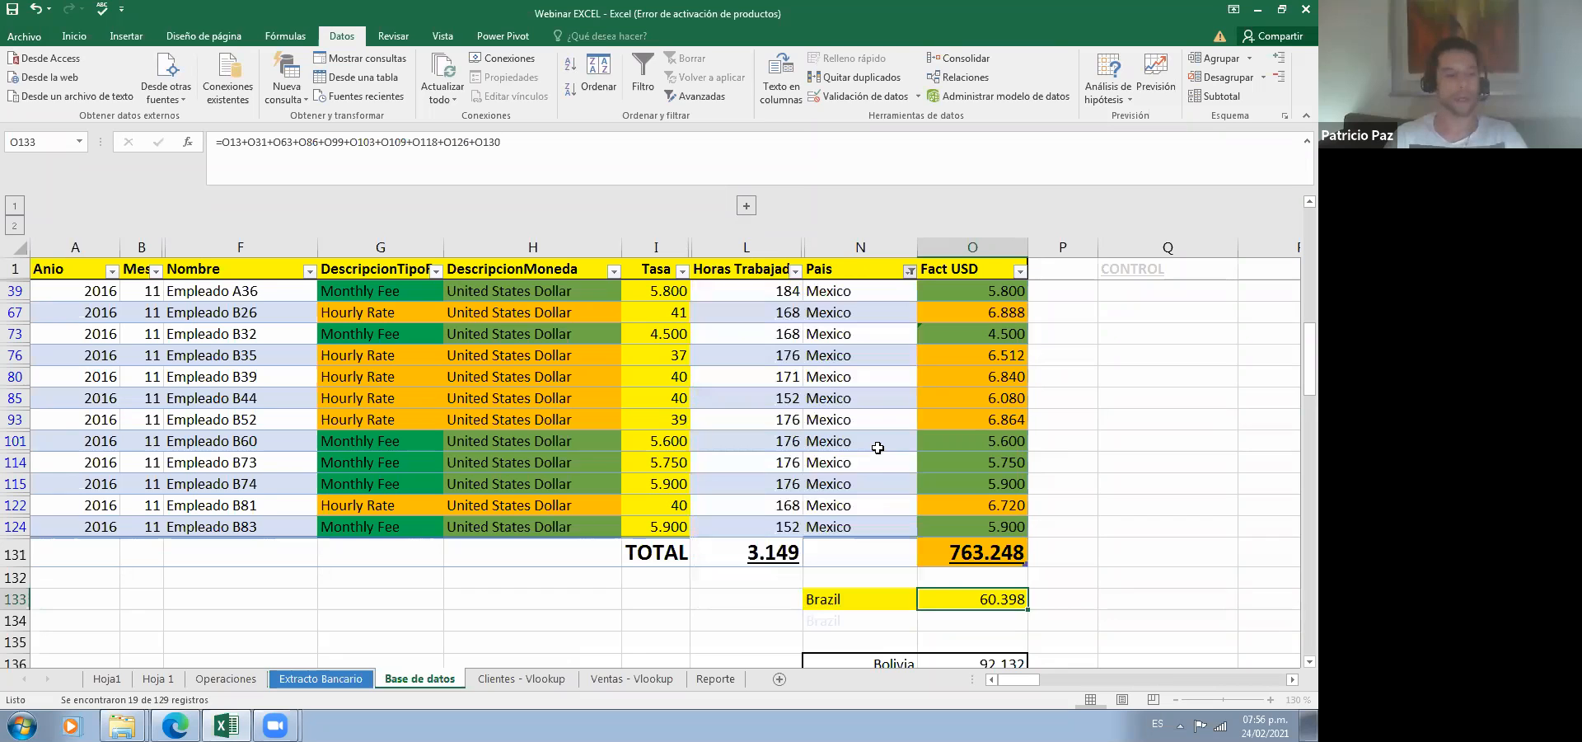
Step: Undo the Mexico filter on Pais and check the cells added by O133's formula
{"action": "scroll", "coordinate": [878, 447], "scroll_direction": "up", "scroll_amount": 2}
{"action": "key", "text": "ctrl+z"}
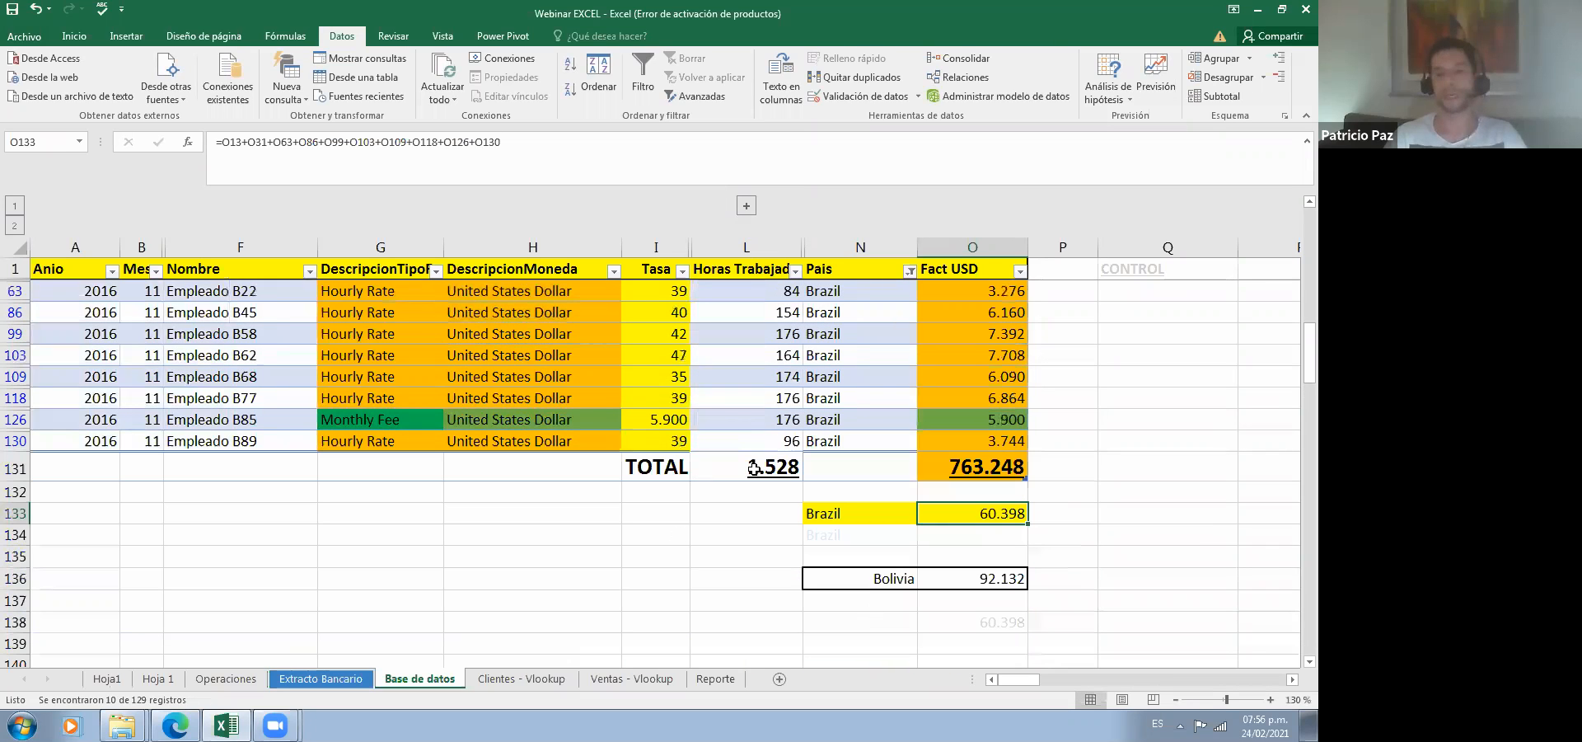
{"action": "key", "text": "F2"}
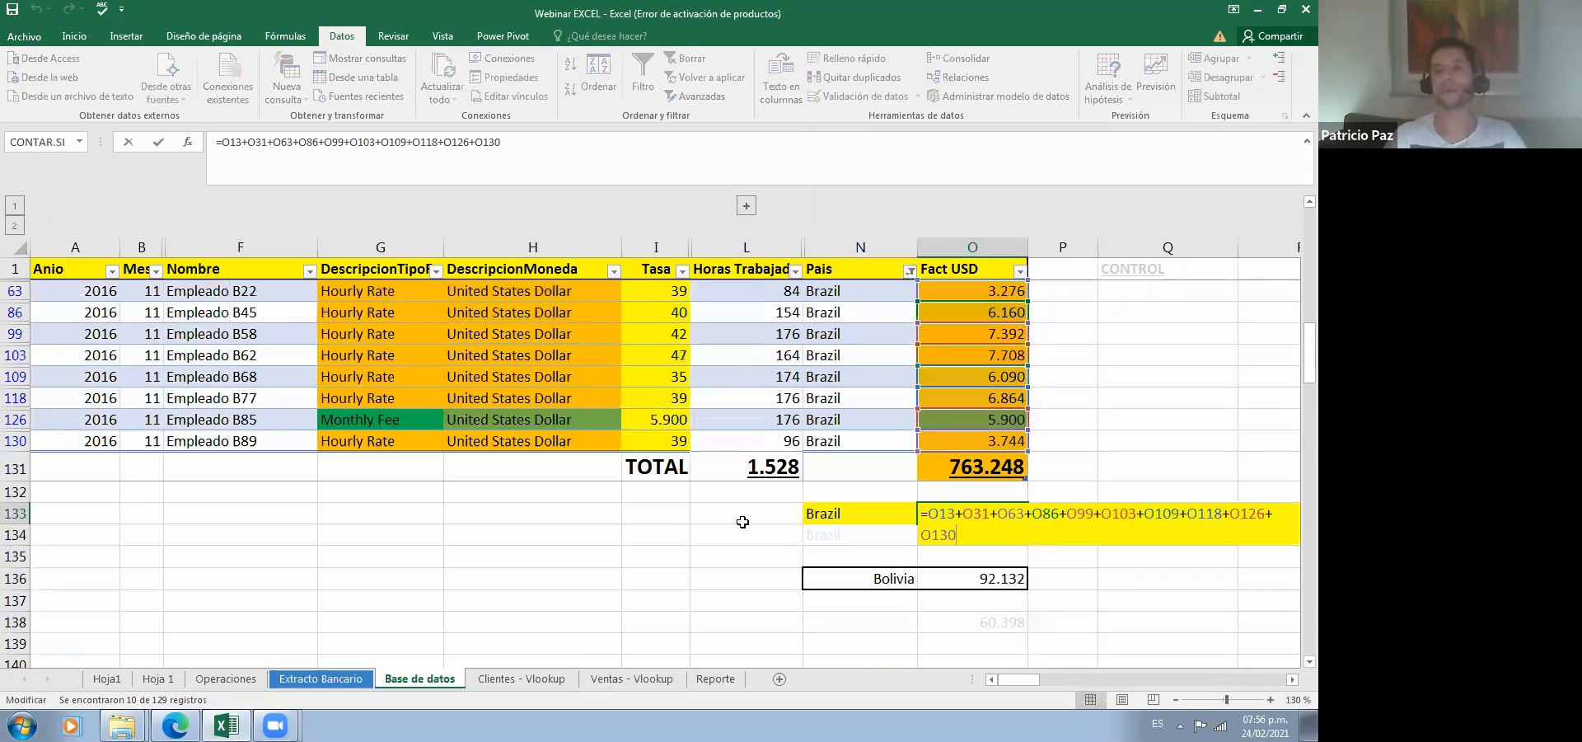
{"action": "key", "text": "Escape"}
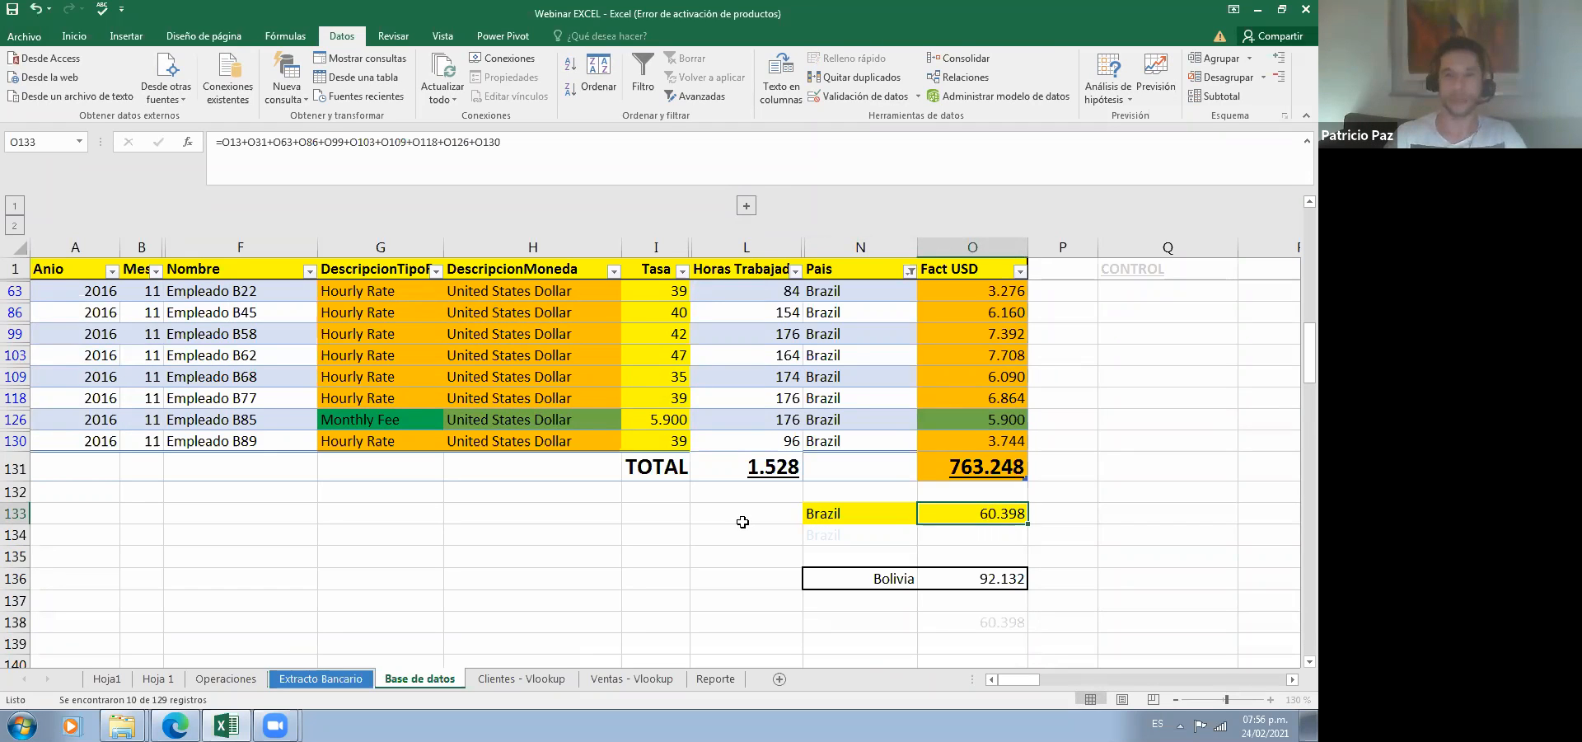
Step: Add O130 a second time to the end of Brazil's sum formula in O133
{"action": "key", "text": "F2"}
{"action": "left_click", "coordinate": [549, 138]}
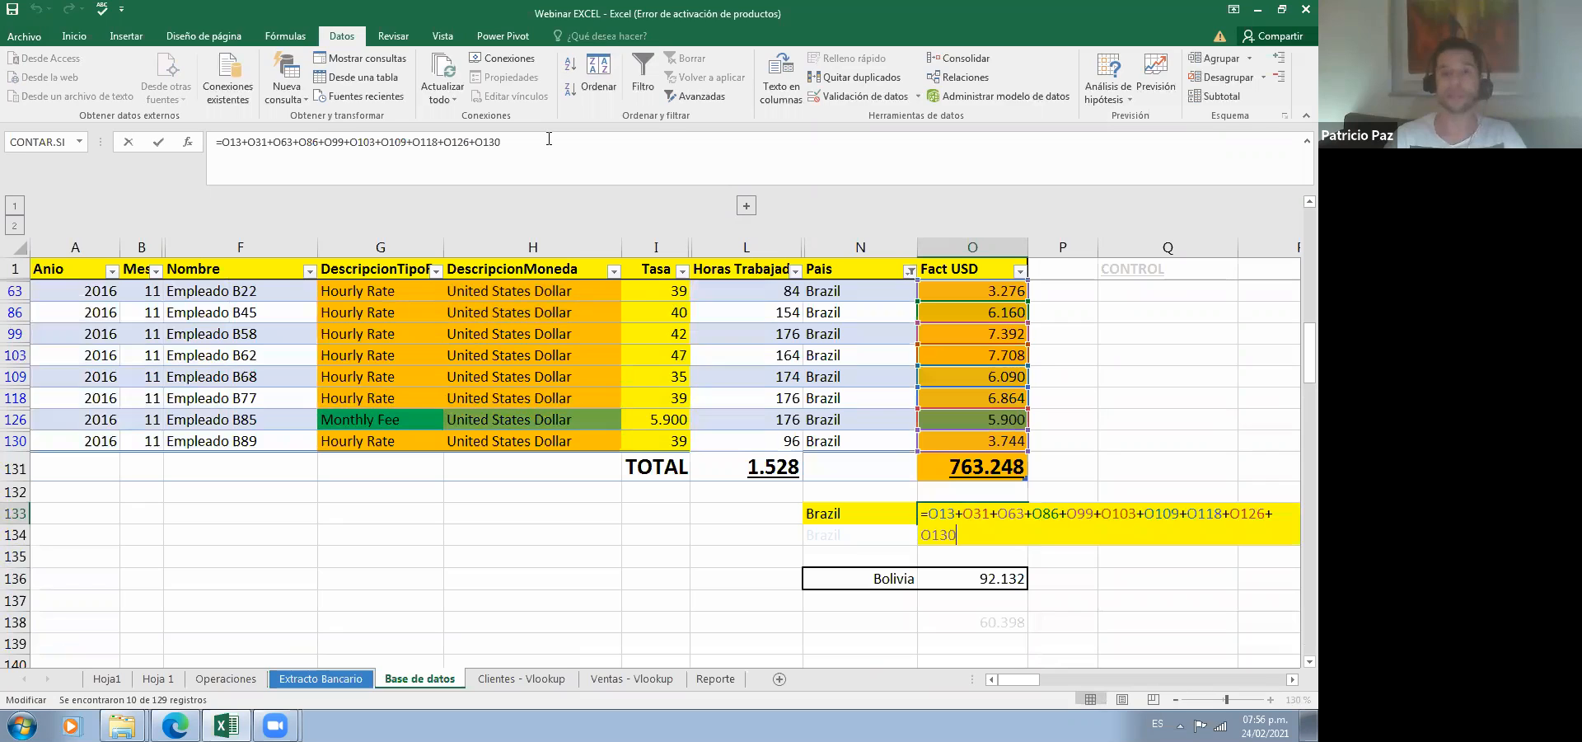
{"action": "double_click", "coordinate": [549, 139]}
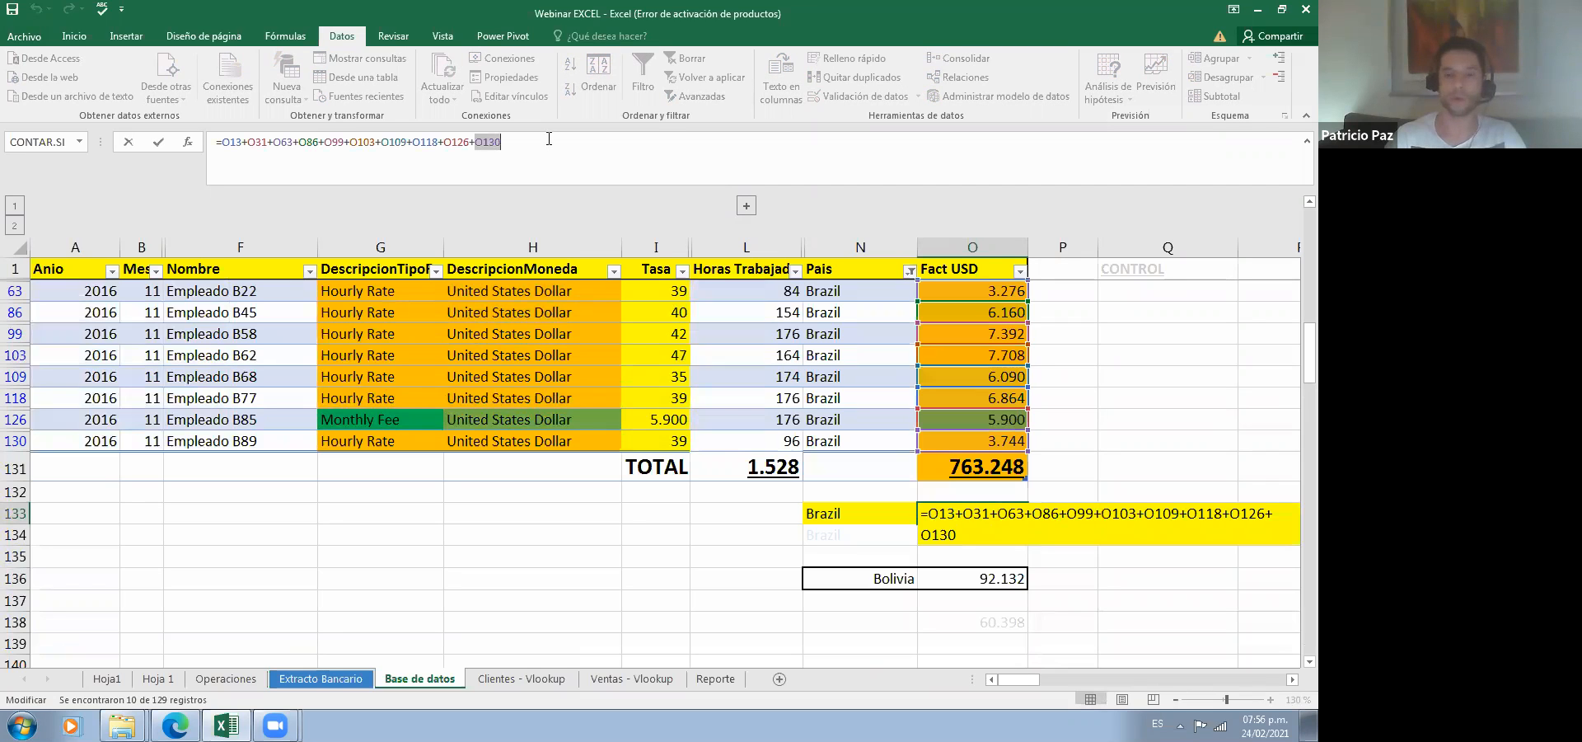
{"action": "left_click", "coordinate": [548, 138]}
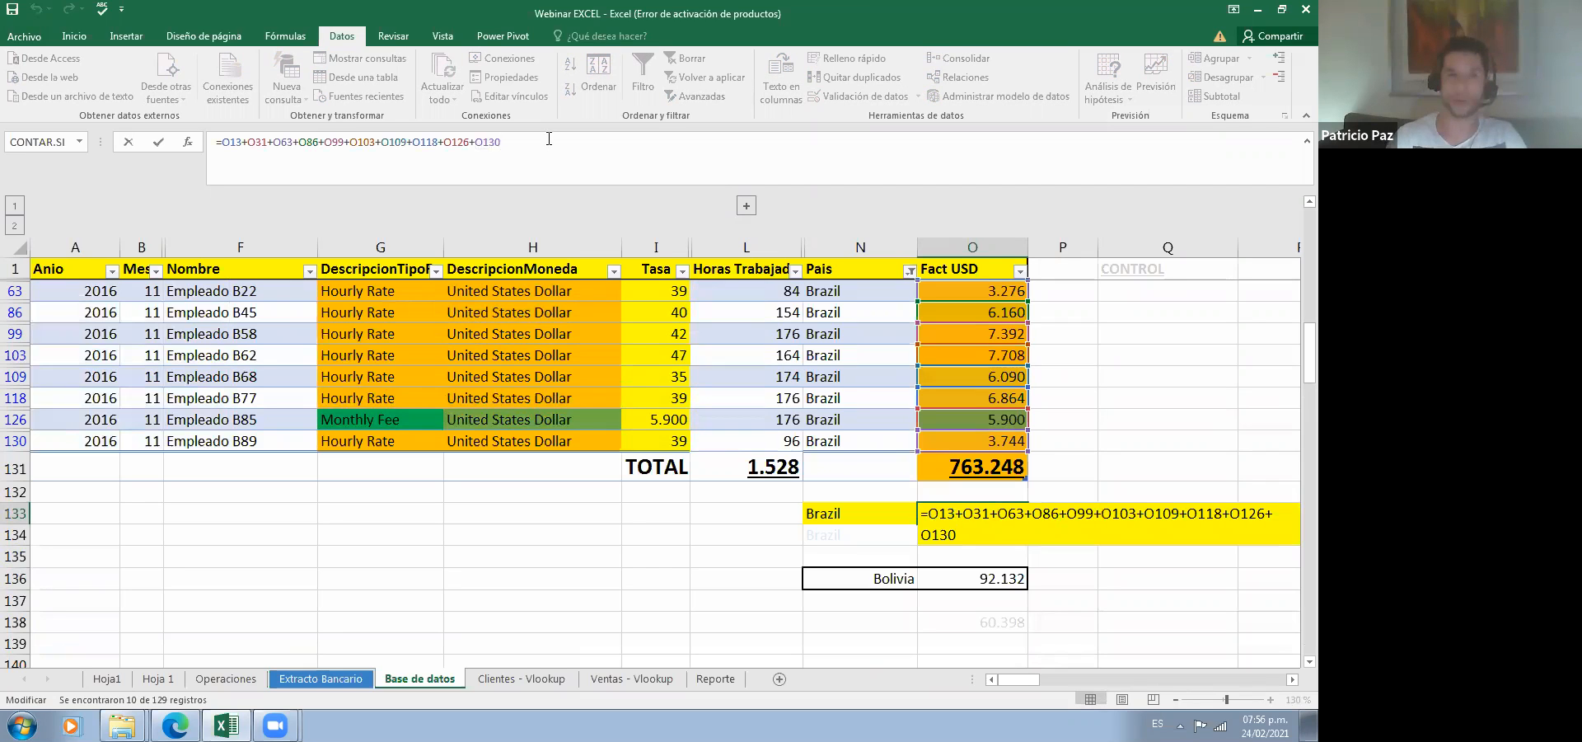
{"action": "left_click", "coordinate": [927, 437]}
{"action": "key", "text": "Return"}
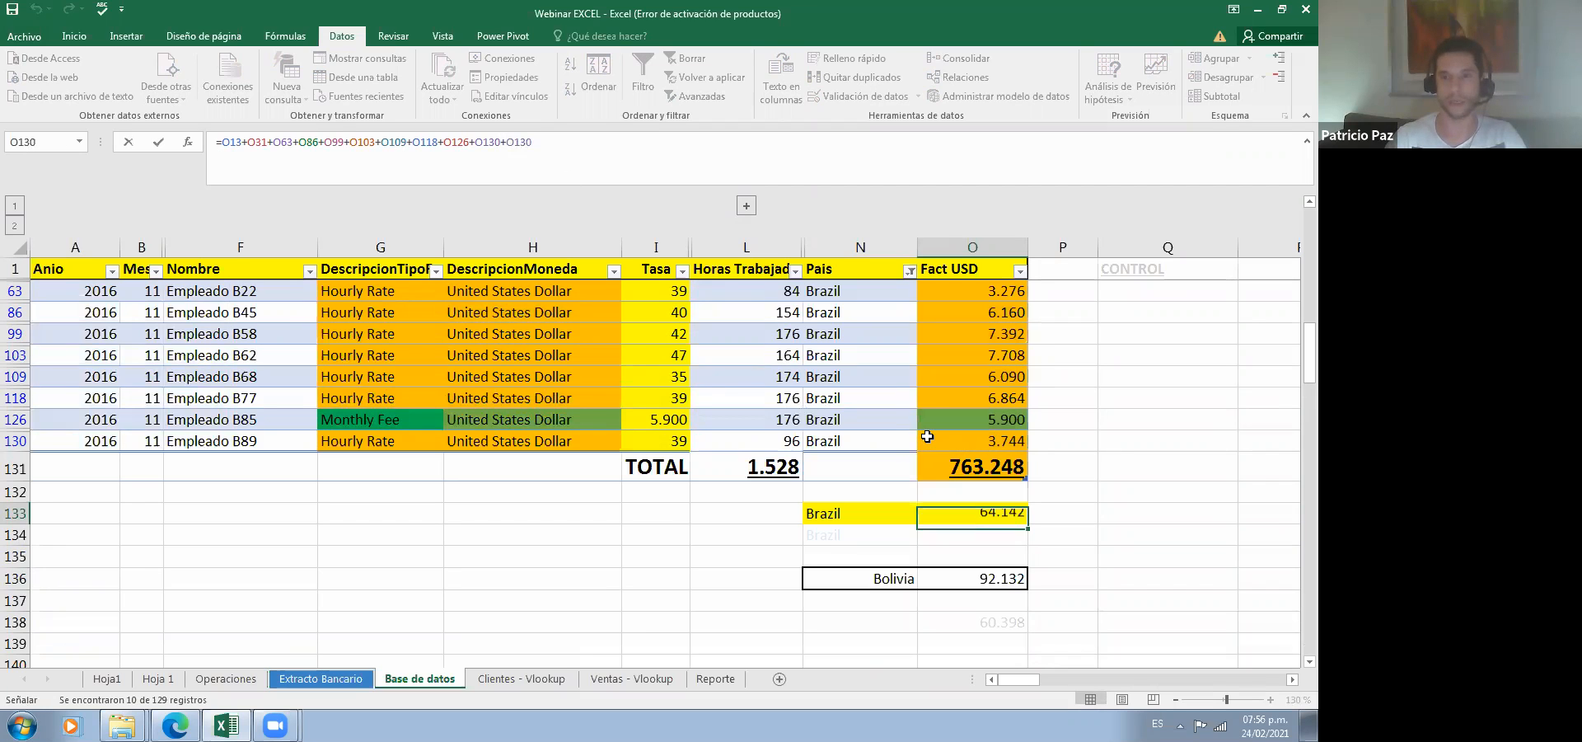
Step: Review Brazil's sum formula in O133 and remove the duplicated +O130 from its end
{"action": "key", "text": "Up"}
{"action": "key", "text": "F2"}
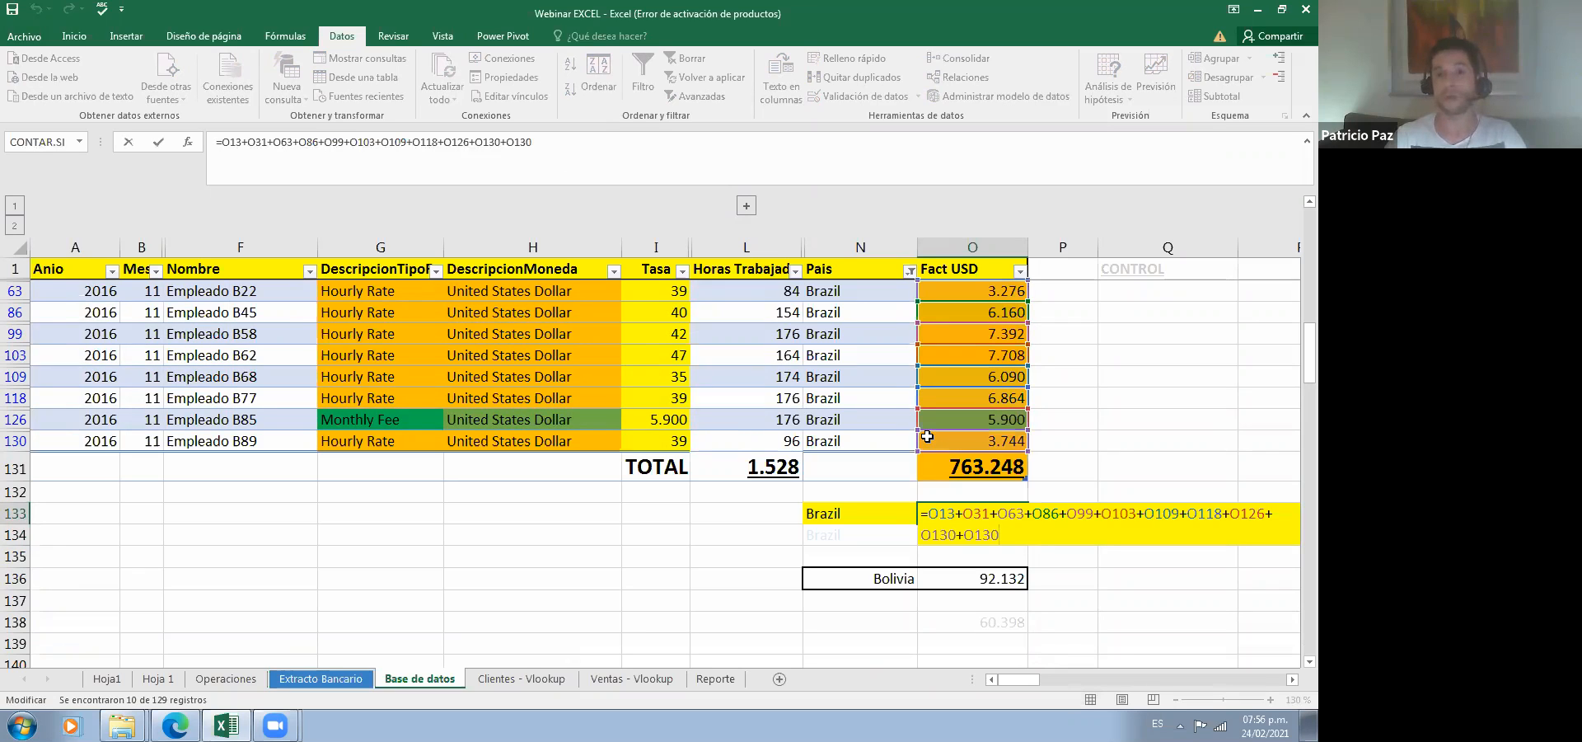
{"action": "key", "text": "Escape"}
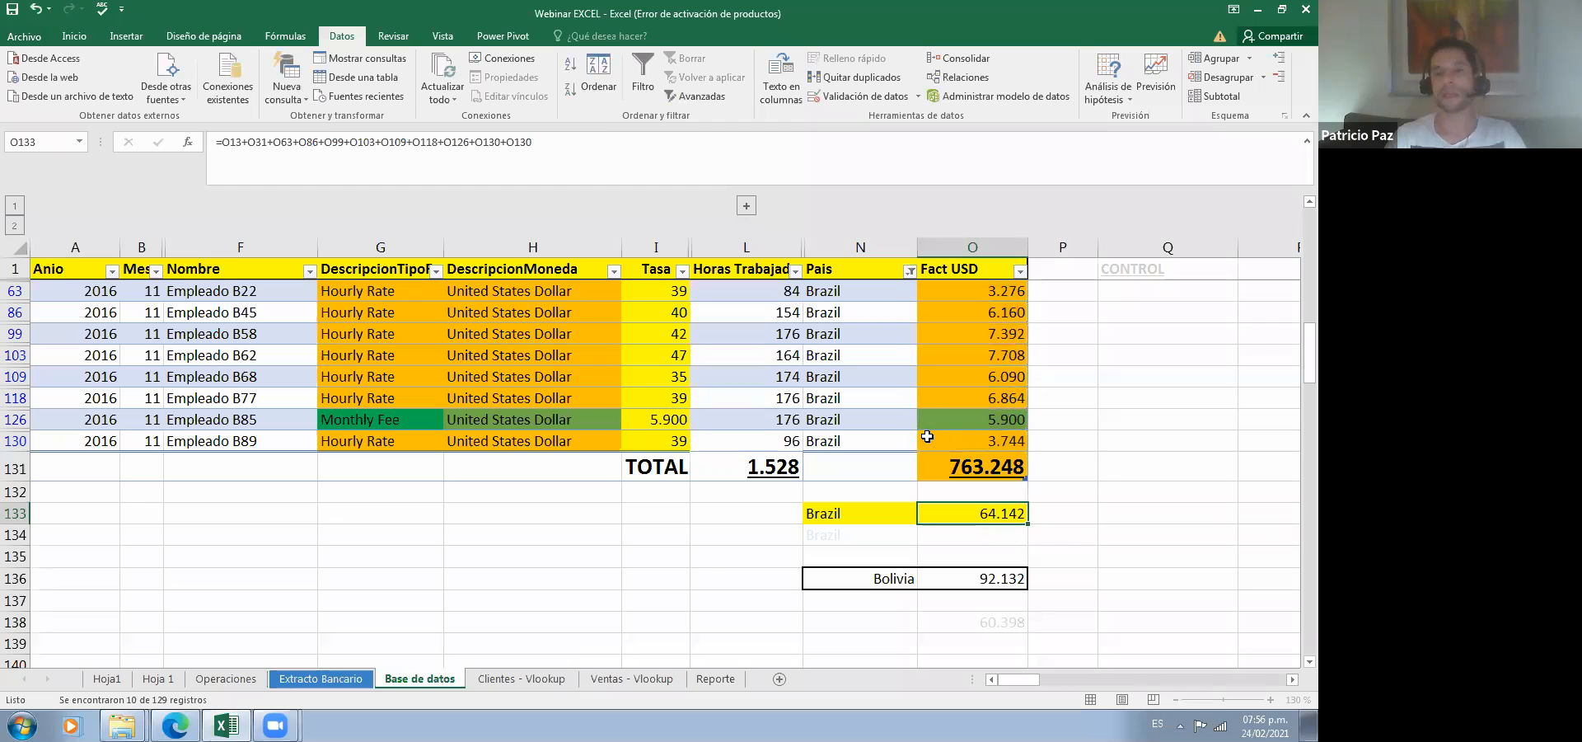
{"action": "key", "text": "F2"}
{"action": "type", "text": "+O1"}
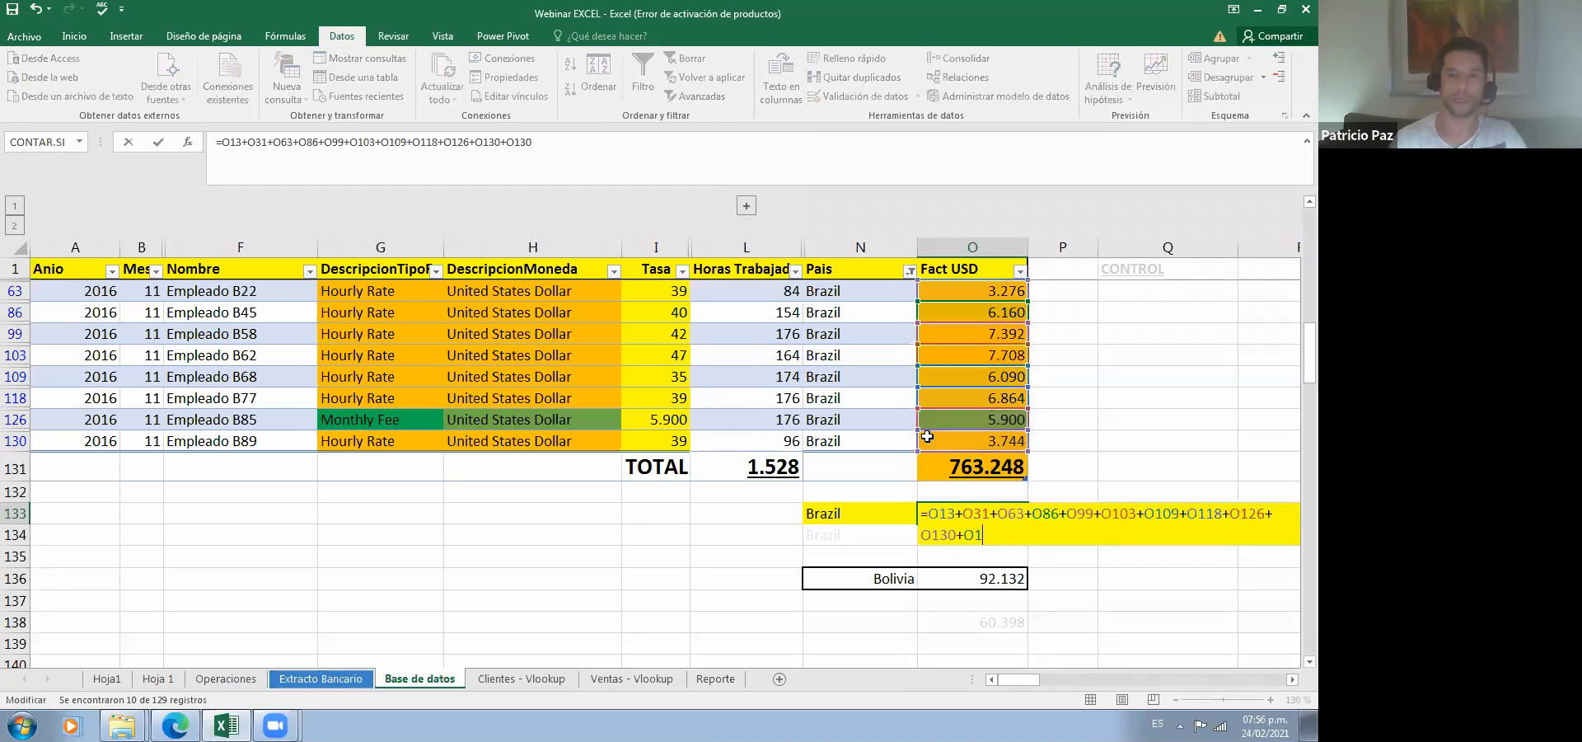
{"action": "key", "text": "BackSpace"}
{"action": "key", "text": "BackSpace"}
{"action": "key", "text": "ctrl+Return"}
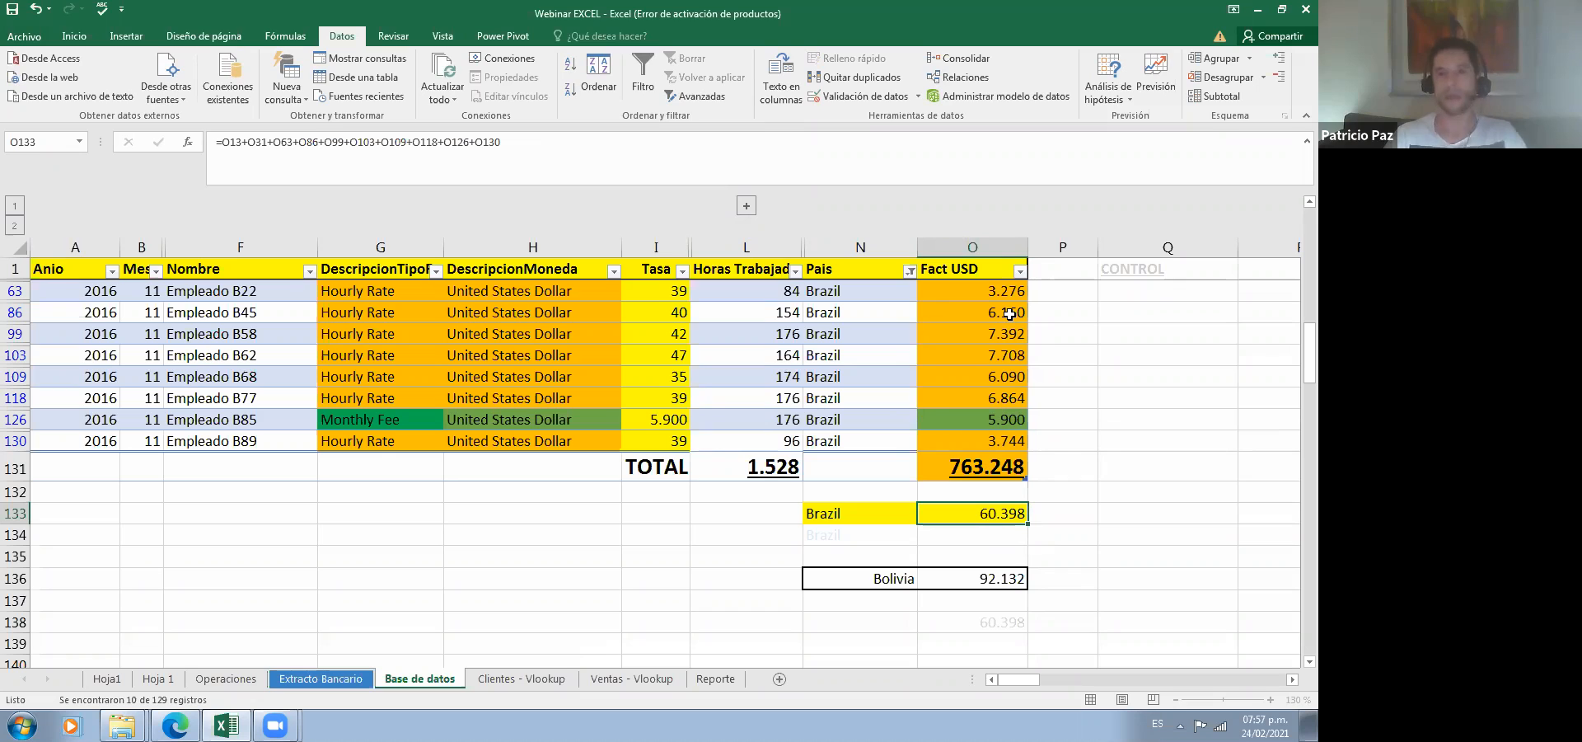
Step: Clear the Brazil filter on Pais to show all countries
{"action": "left_click", "coordinate": [911, 272]}
{"action": "left_click", "coordinate": [751, 433]}
{"action": "key", "text": "Escape"}
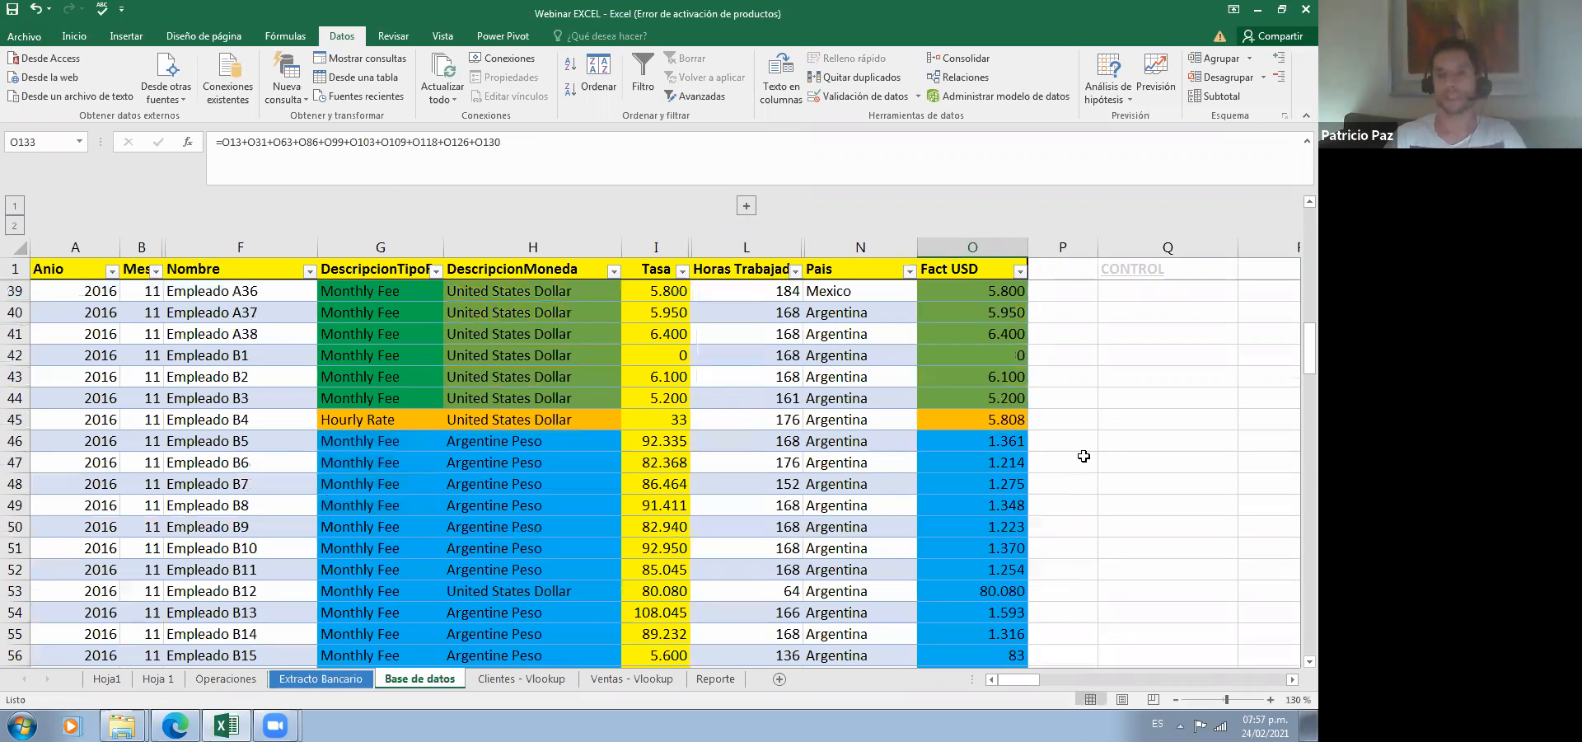
Step: Start a SUMAR.SI function in O134, below Brazil's manual total, and open its function arguments
{"action": "scroll", "coordinate": [1084, 456], "scroll_direction": "down", "scroll_amount": 10}
{"action": "scroll", "coordinate": [1083, 456], "scroll_direction": "down", "scroll_amount": 19}
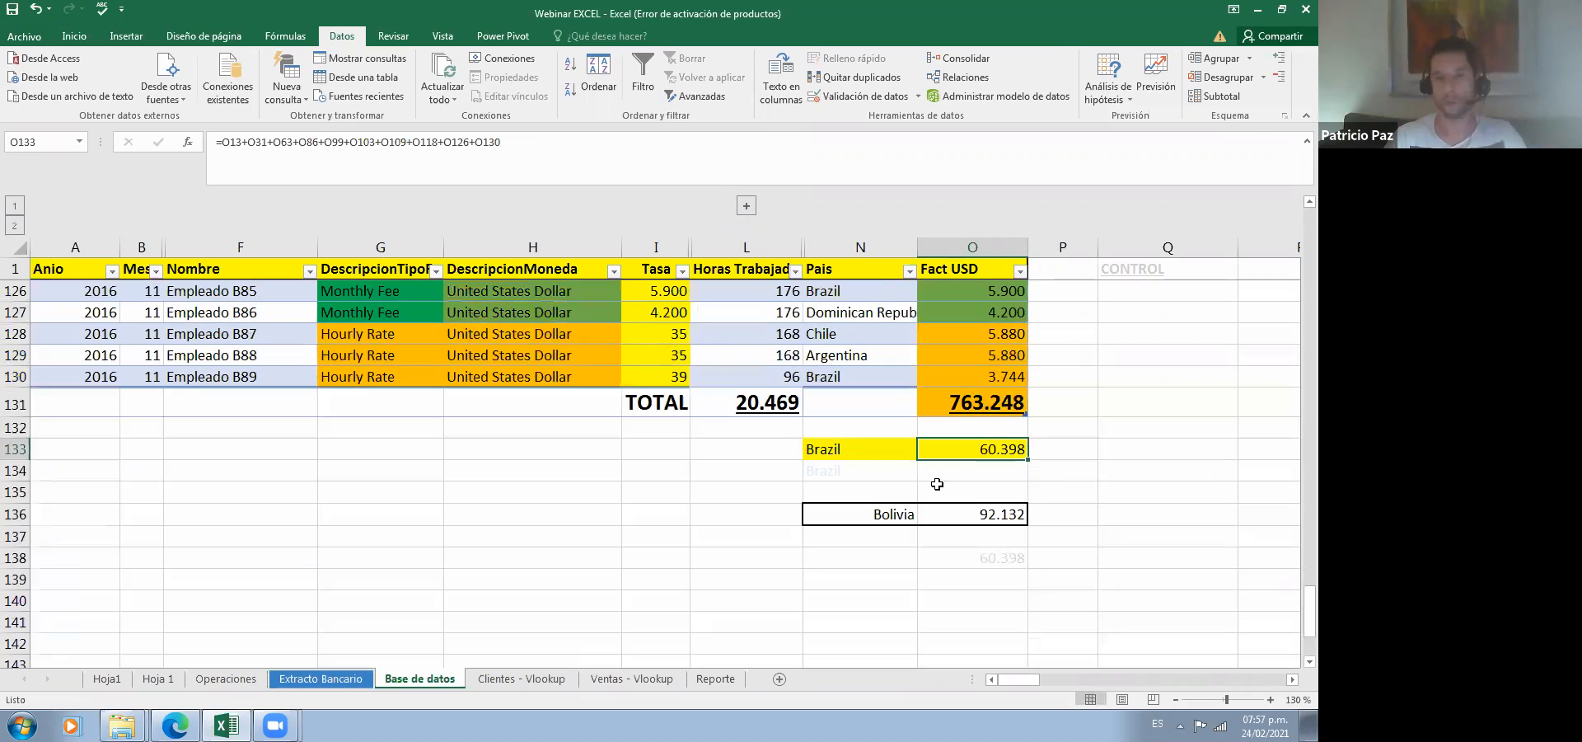
{"action": "left_click", "coordinate": [956, 471]}
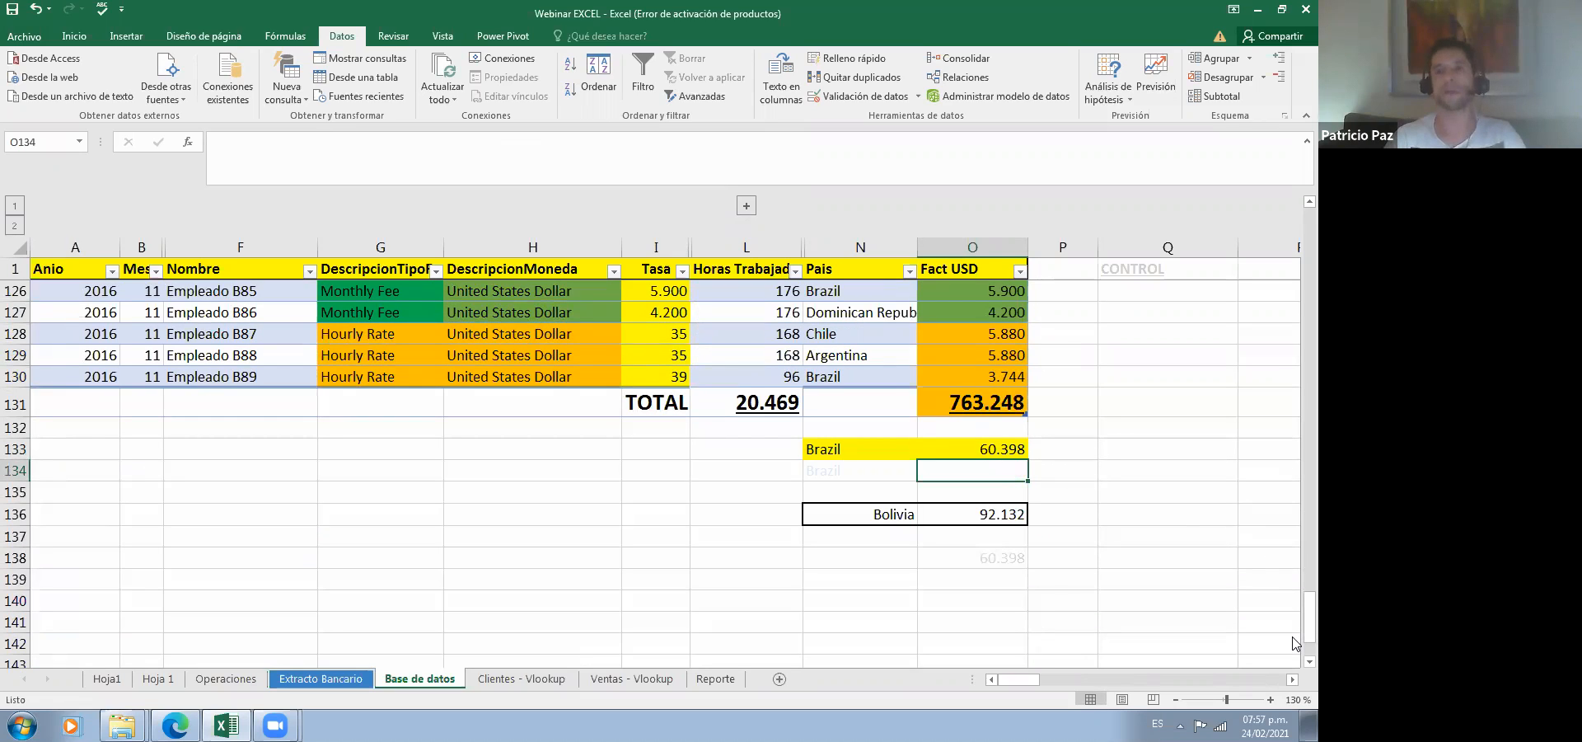
{"action": "key", "text": "Up"}
{"action": "key", "text": "Down"}
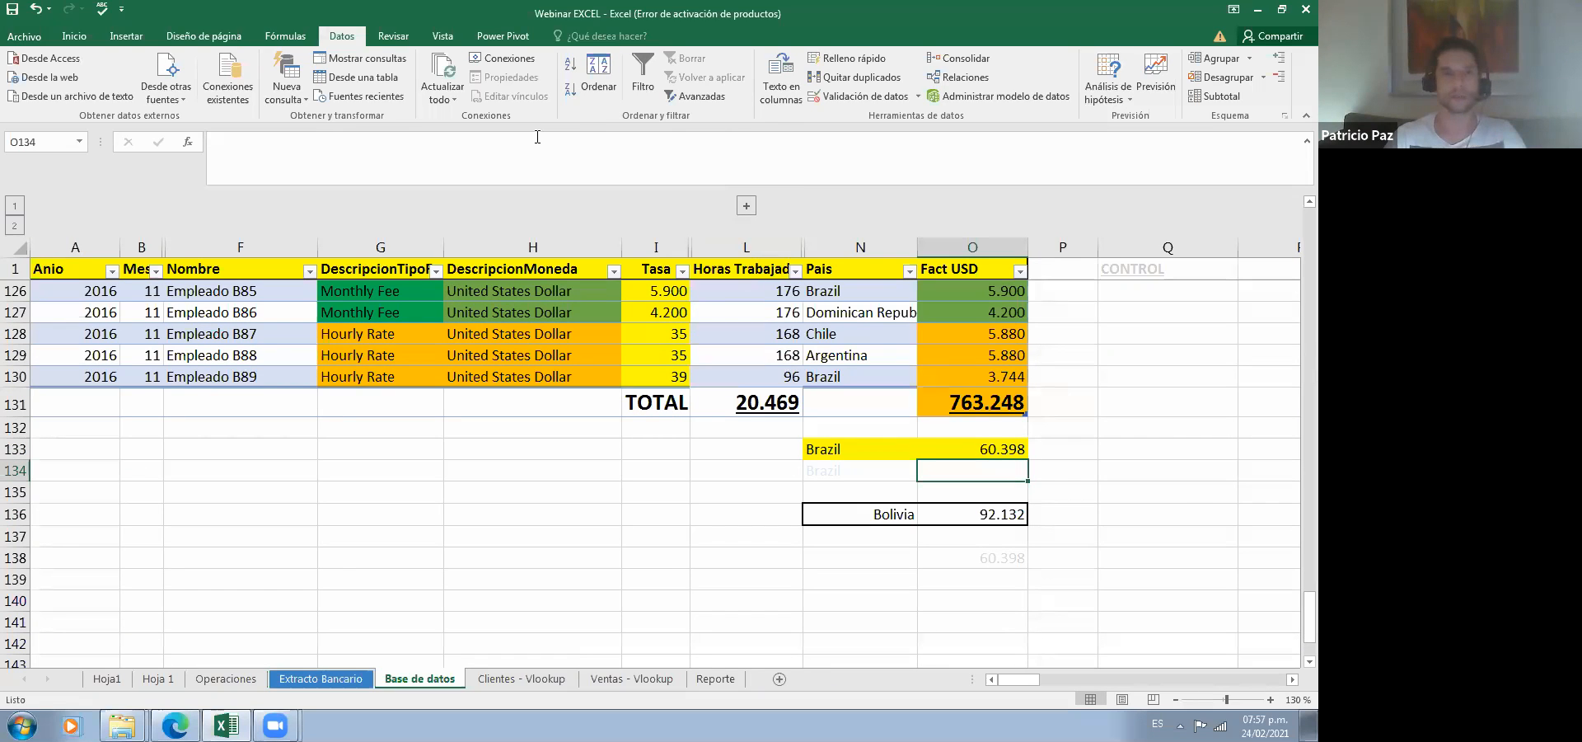
{"action": "left_click", "coordinate": [376, 155]}
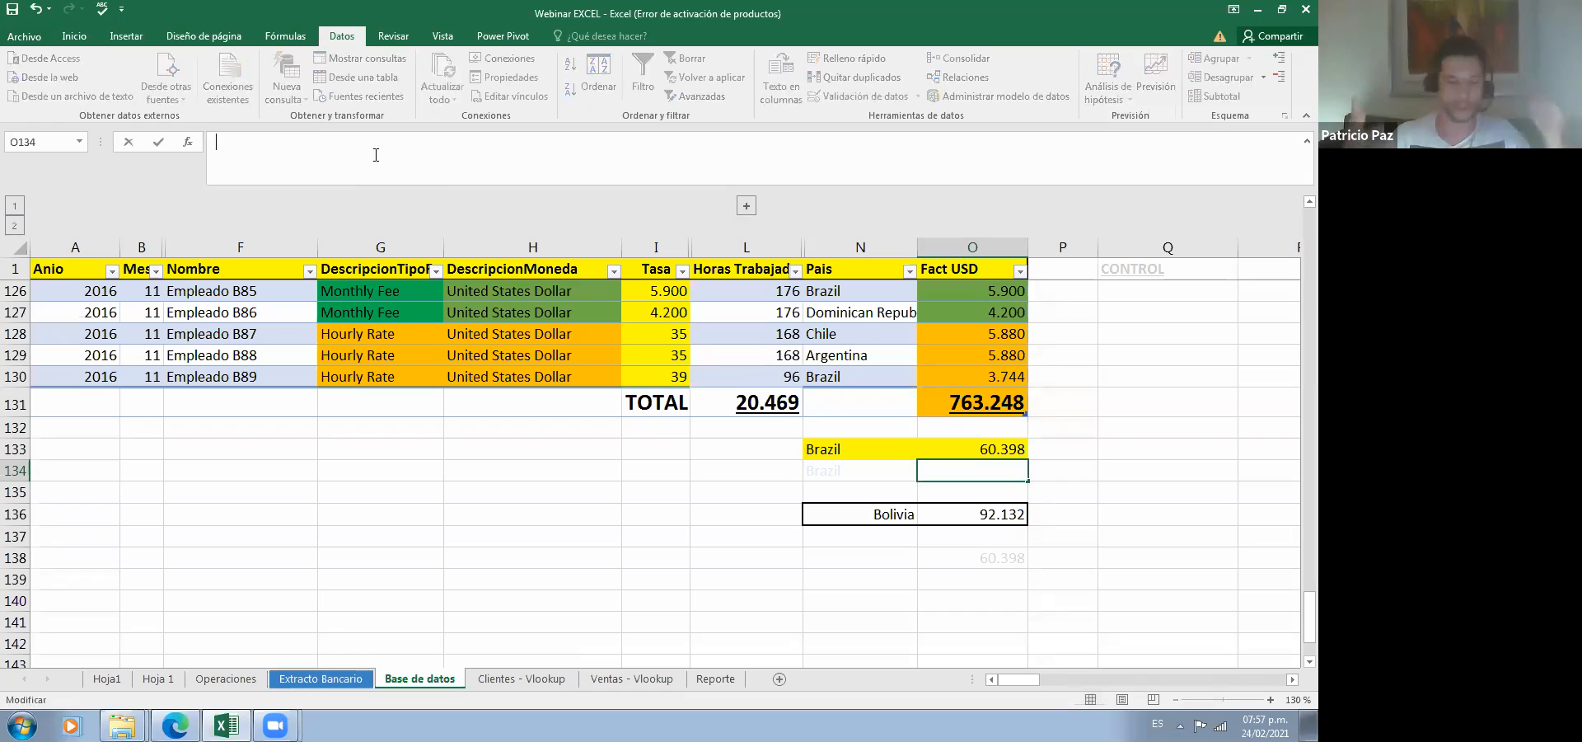
{"action": "type", "text": "=sumif"}
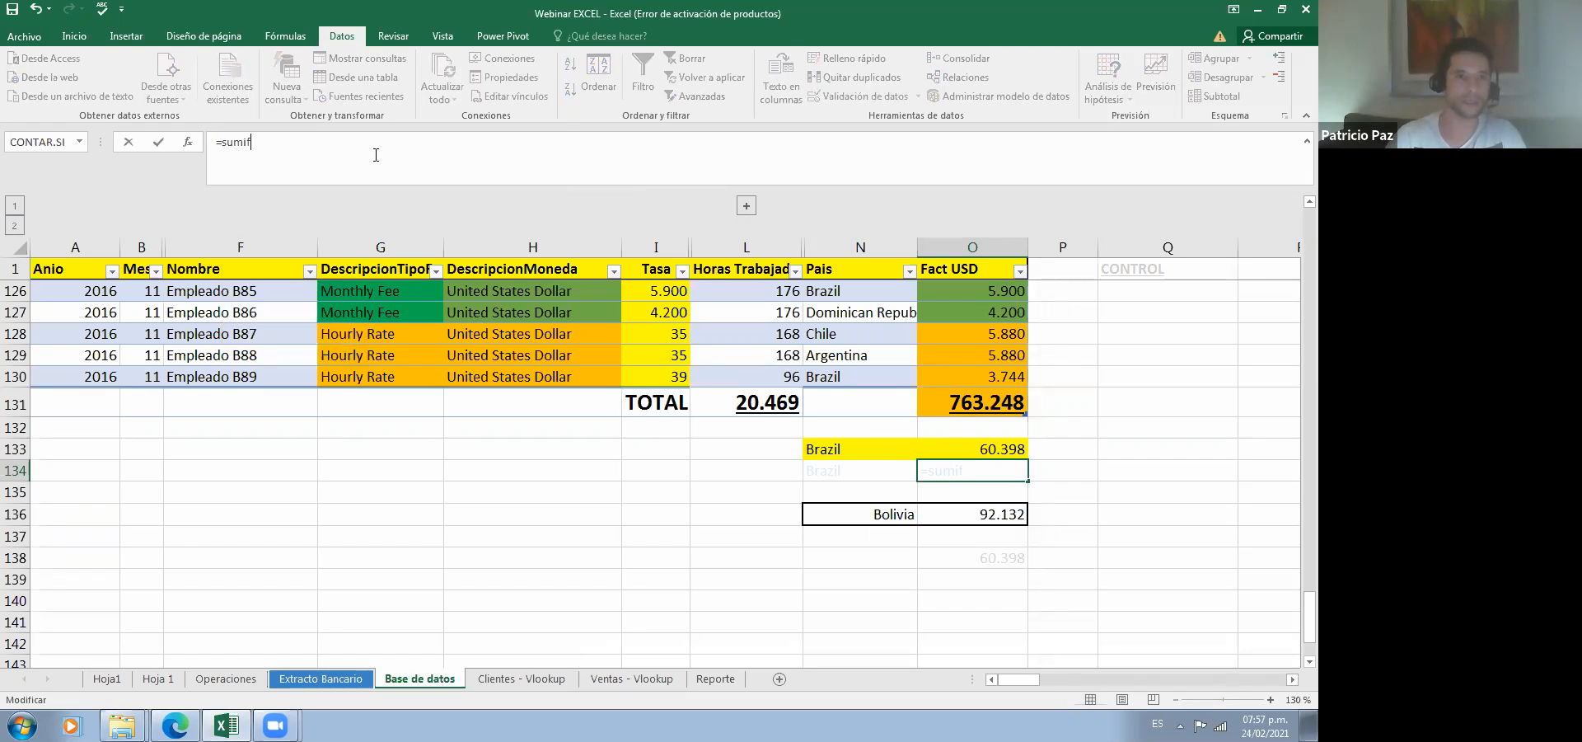
{"action": "key", "text": "BackSpace"}
{"action": "key", "text": "BackSpace"}
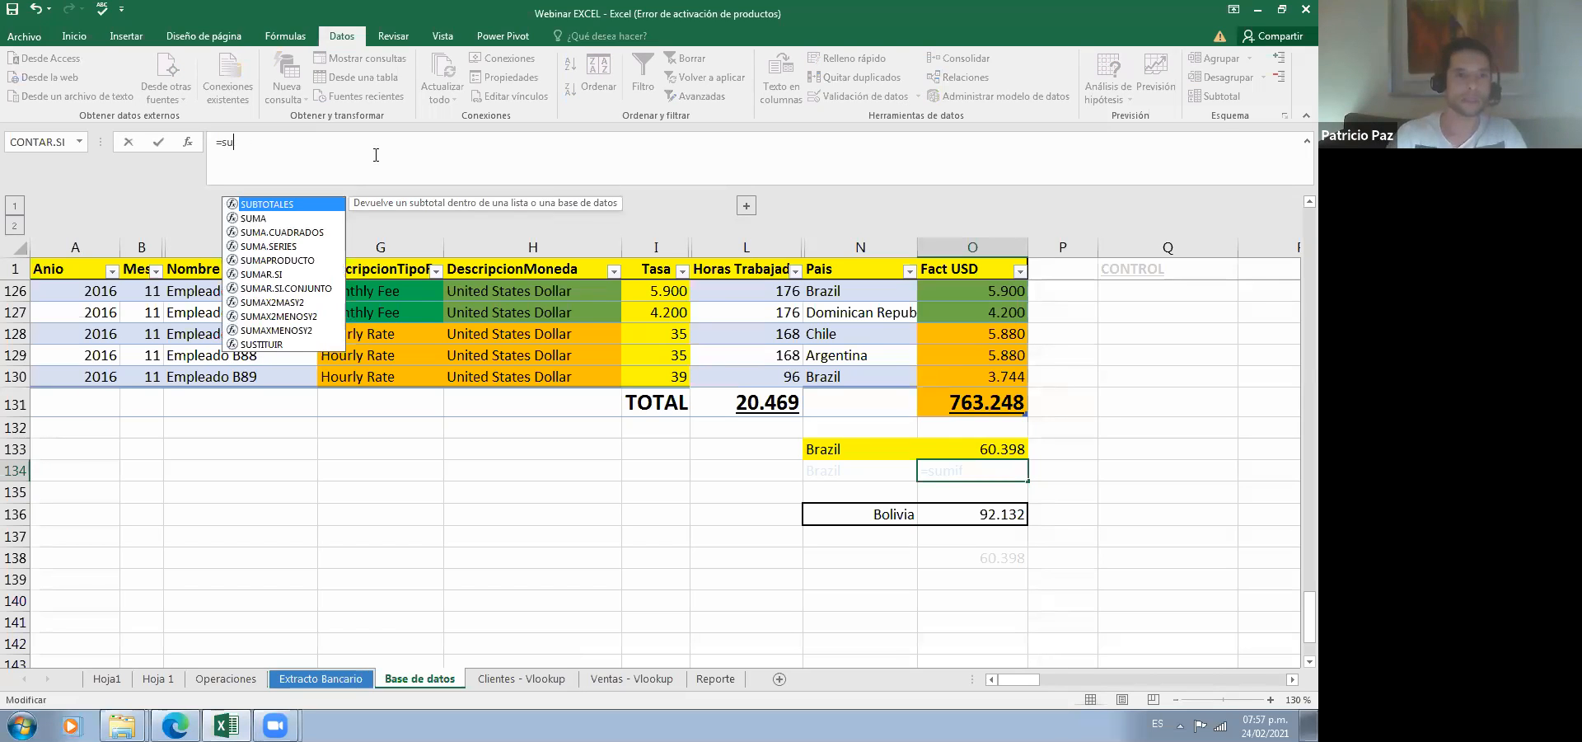
{"action": "double_click", "coordinate": [269, 276]}
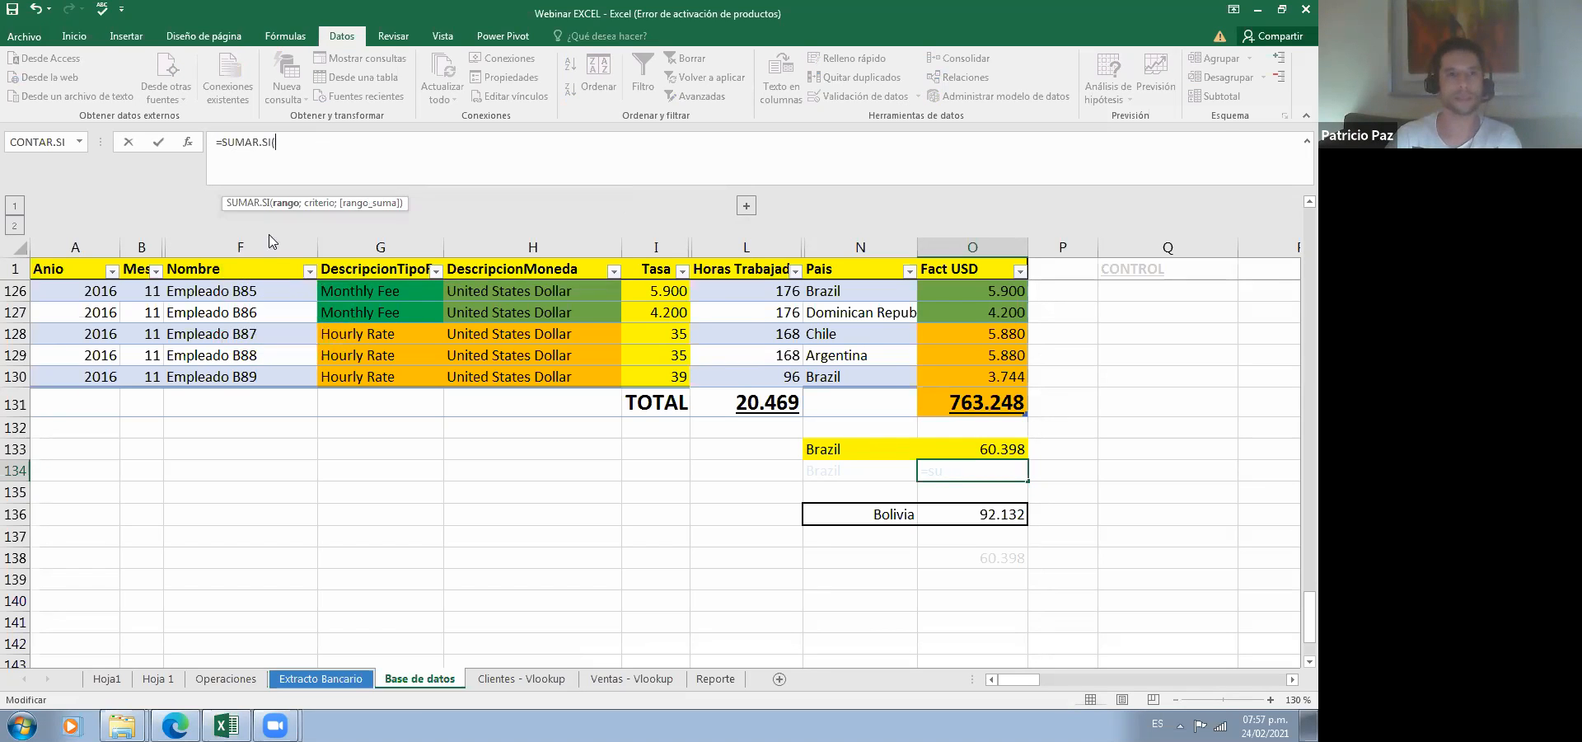
{"action": "left_click", "coordinate": [188, 143]}
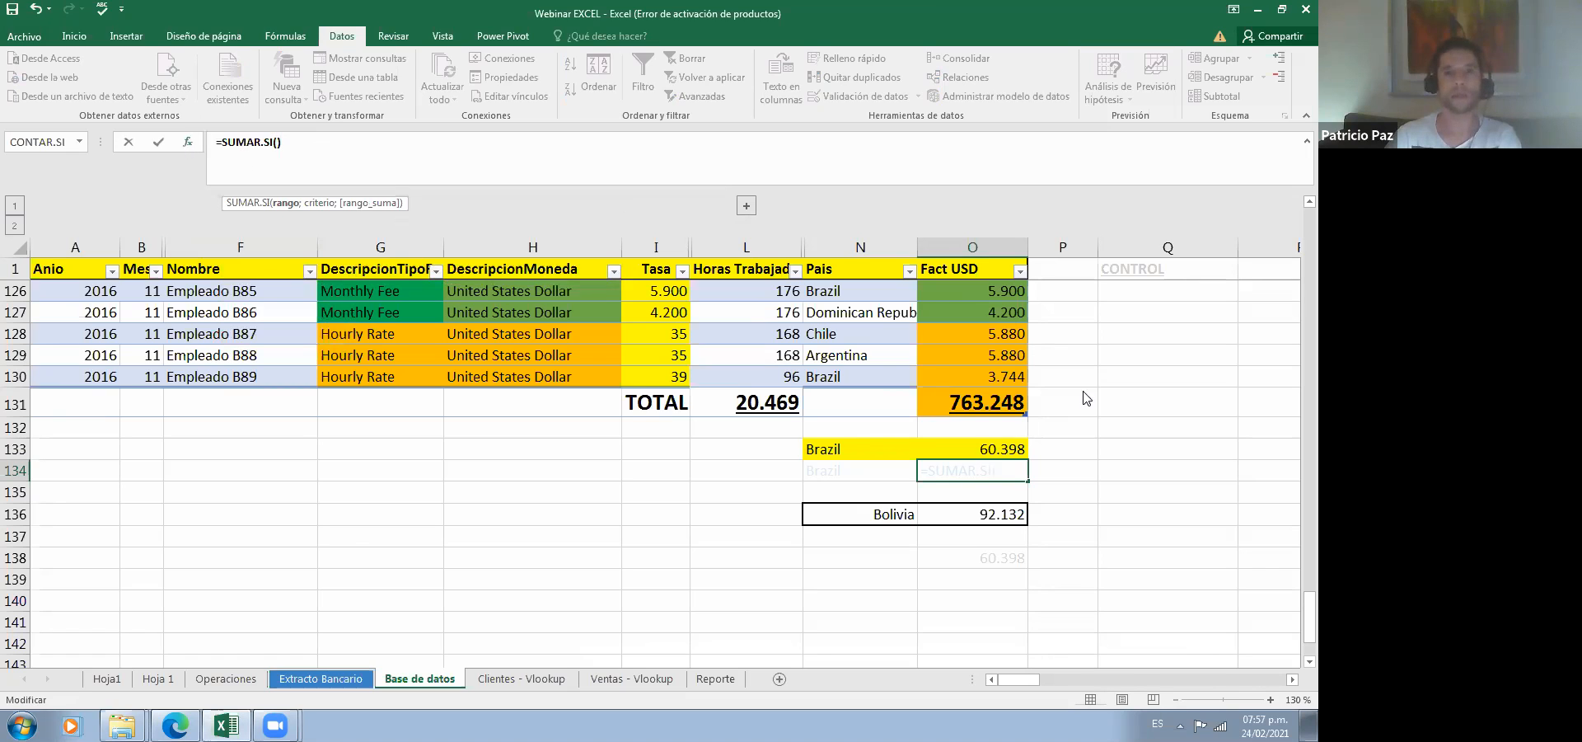
Step: Set the Rango argument to the table's Pais column, Tabla1[Pais]
{"action": "left_click", "coordinate": [1056, 389]}
{"action": "left_click", "coordinate": [853, 271]}
{"action": "key", "text": "Down"}
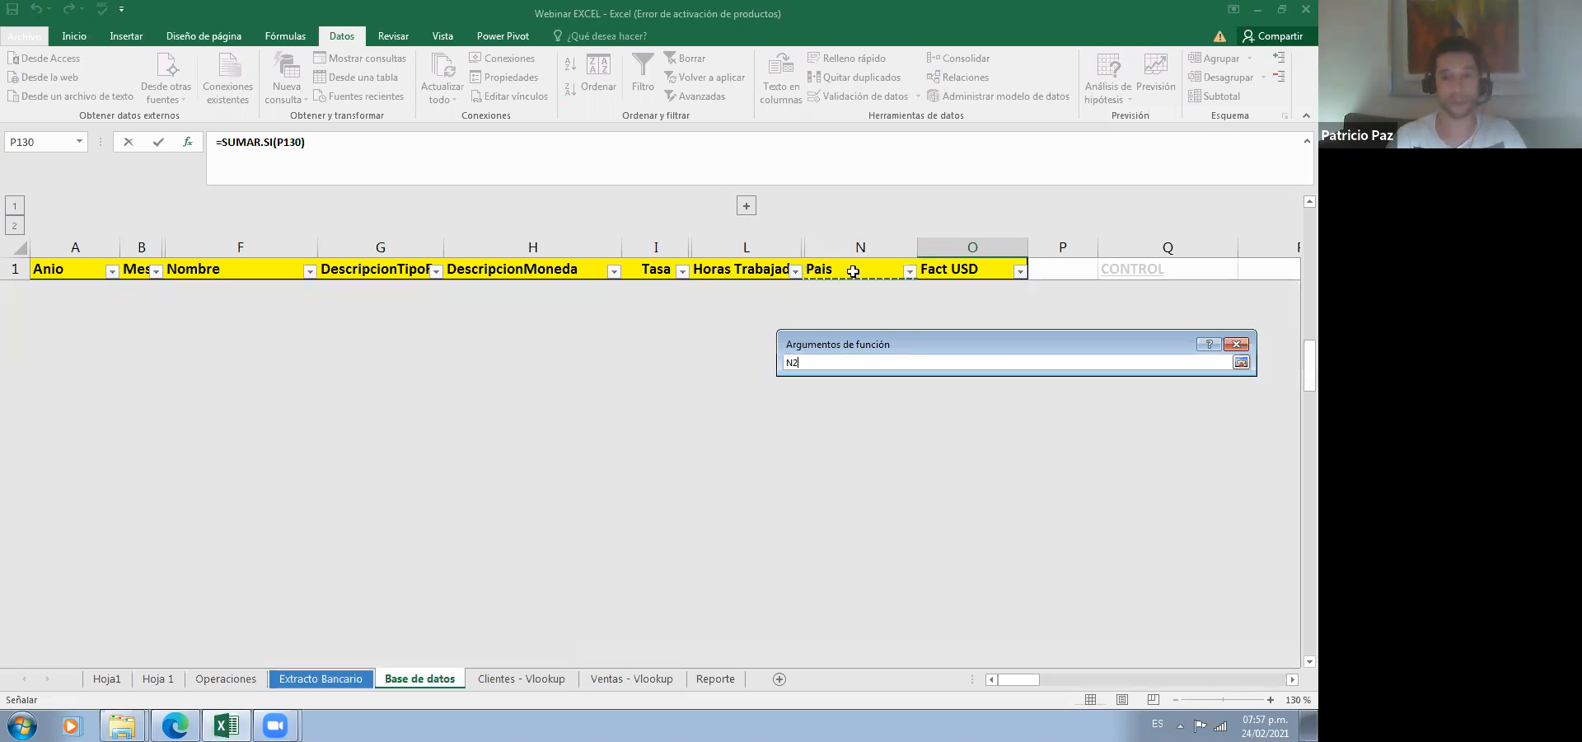
{"action": "key", "text": "Down"}
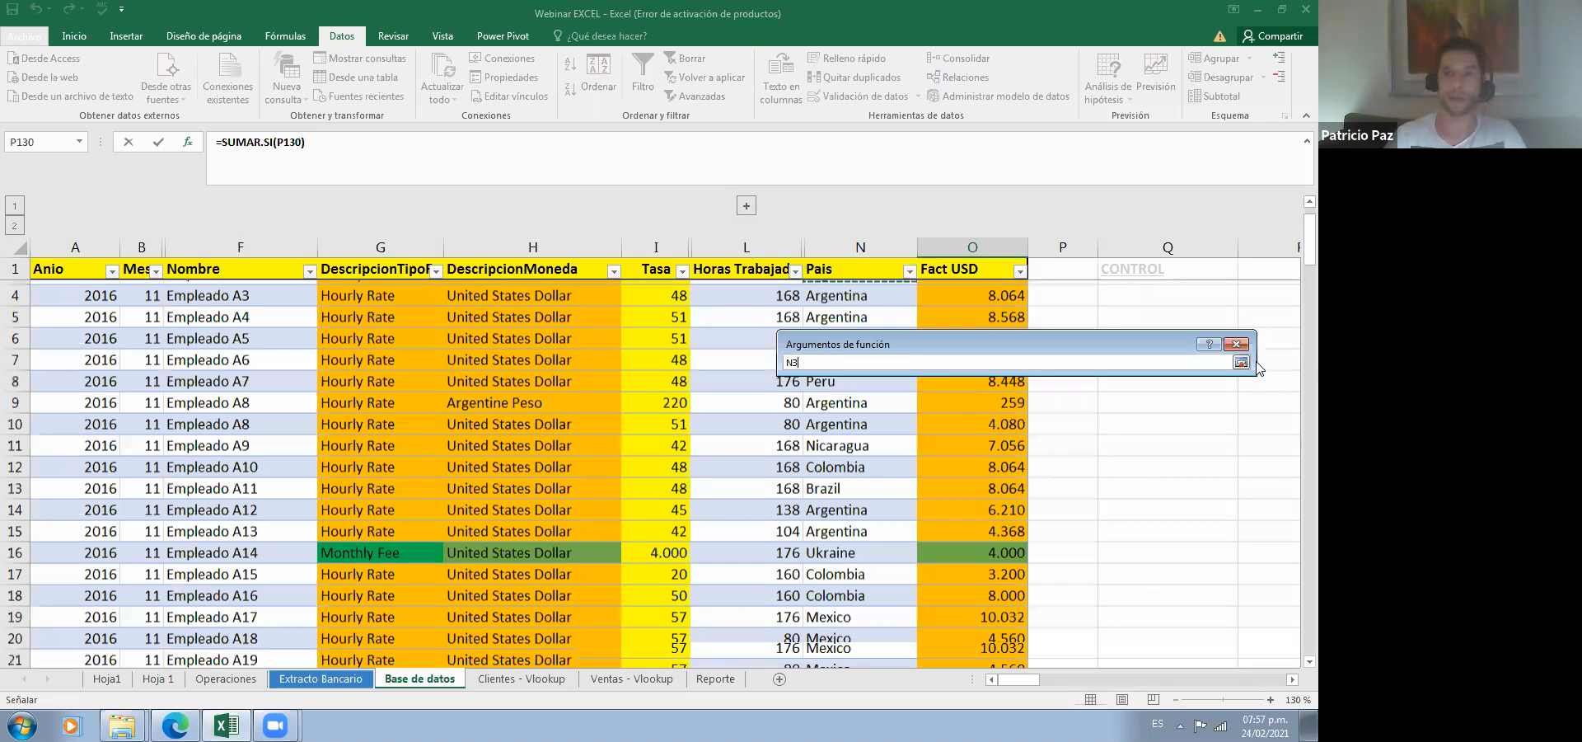
{"action": "key", "text": "ctrl+shift+Down"}
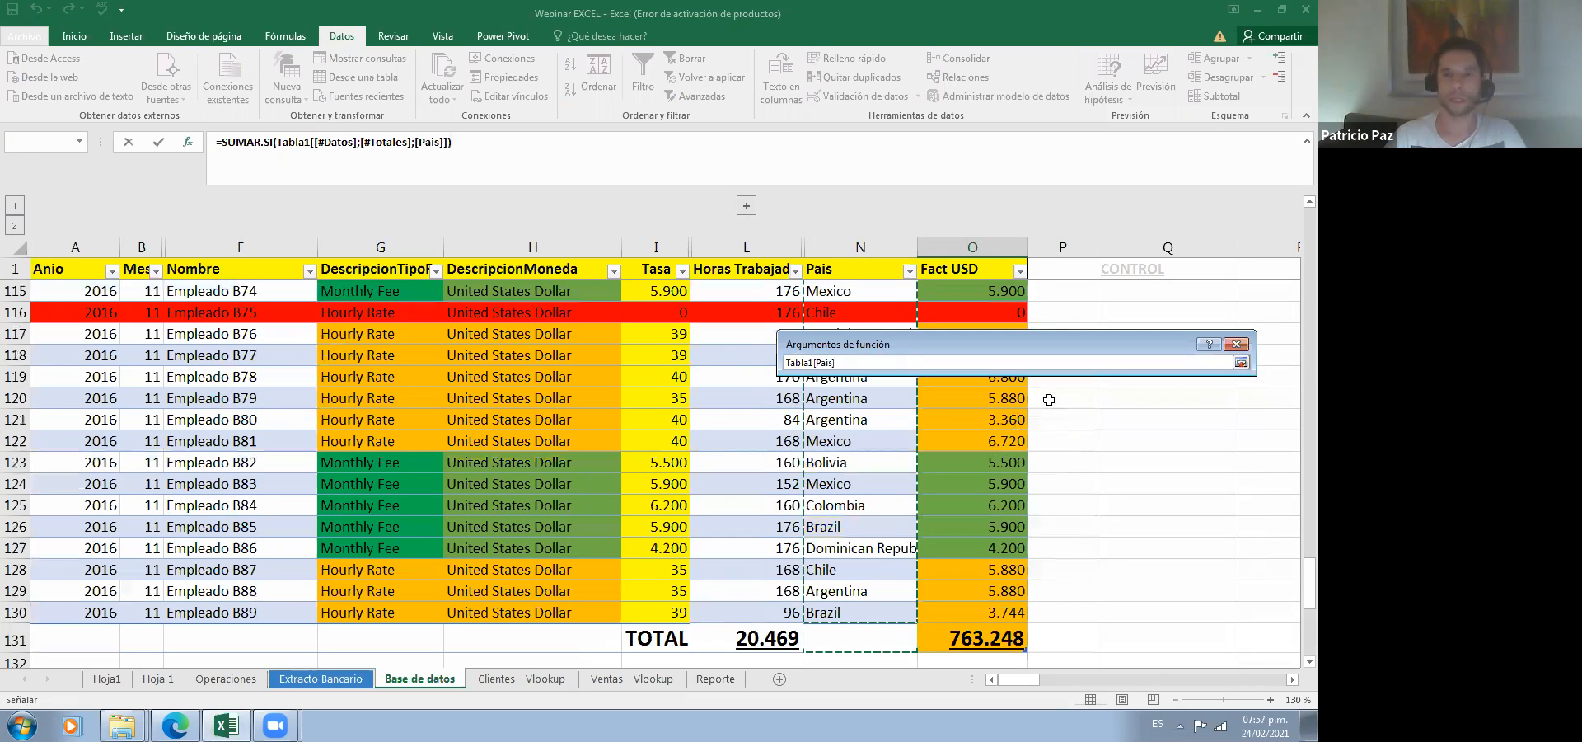
Step: Set the Criterio argument to the Brazil label in N134
{"action": "left_click", "coordinate": [832, 610]}
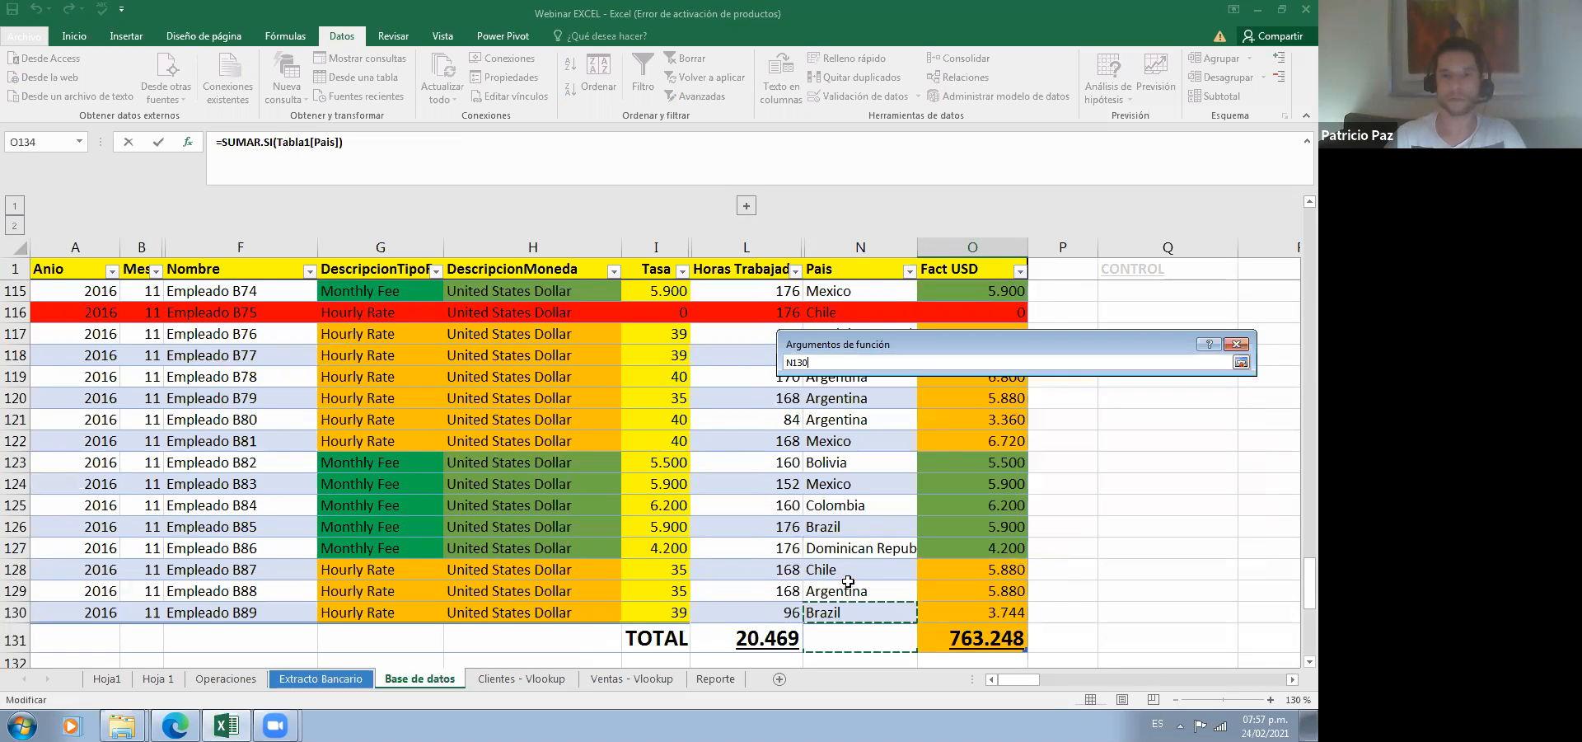
{"action": "scroll", "coordinate": [848, 581], "scroll_direction": "down", "scroll_amount": 2}
{"action": "key", "text": "Down"}
{"action": "key", "text": "Down"}
{"action": "key", "text": "Down"}
{"action": "key", "text": "Down"}
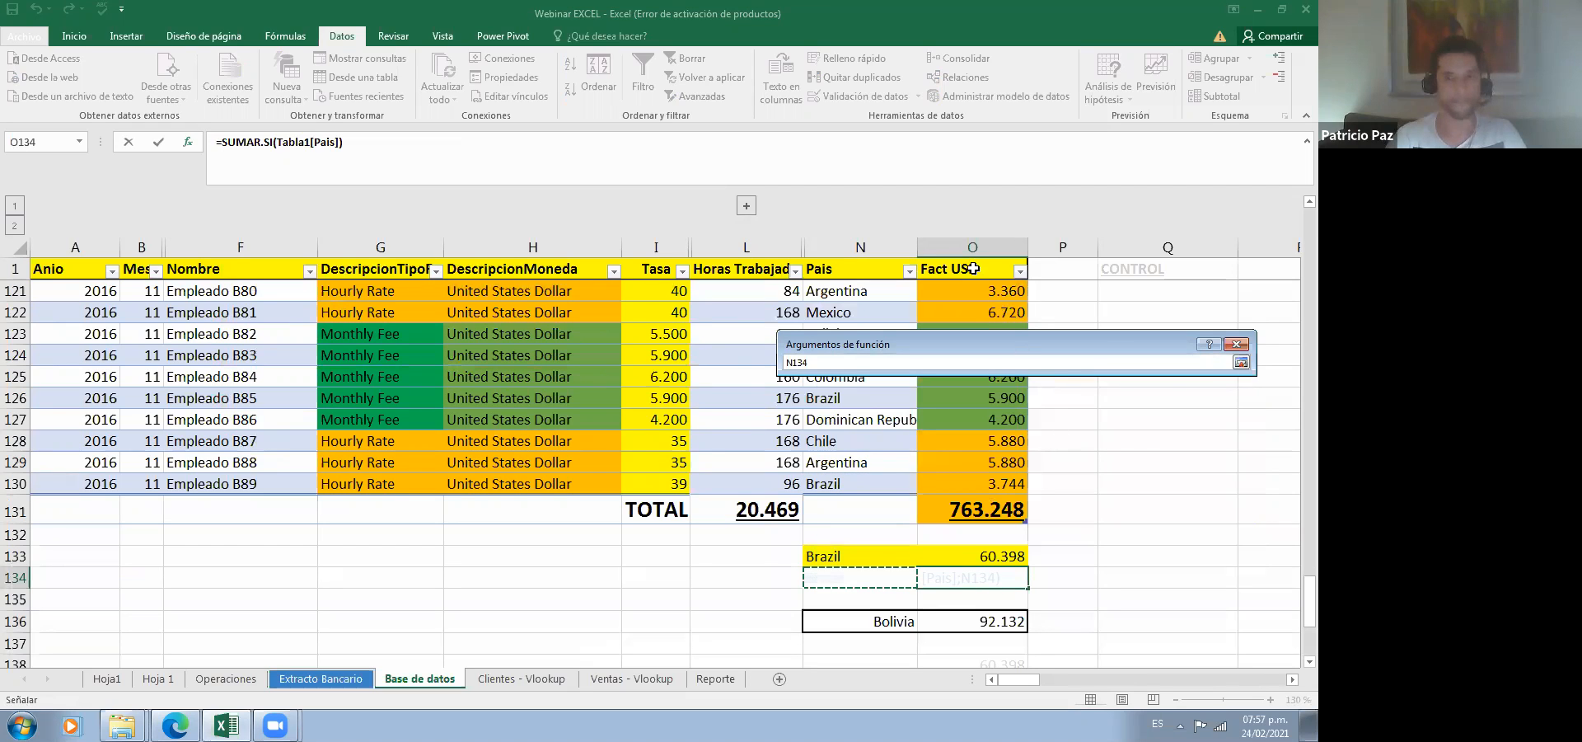
{"action": "key", "text": "Return"}
Step: Set the Rango_suma argument to the Fact USD column, Tabla1[Fact USD], and accept the function
{"action": "key", "text": "Tab"}
{"action": "key", "text": "ctrl+Up"}
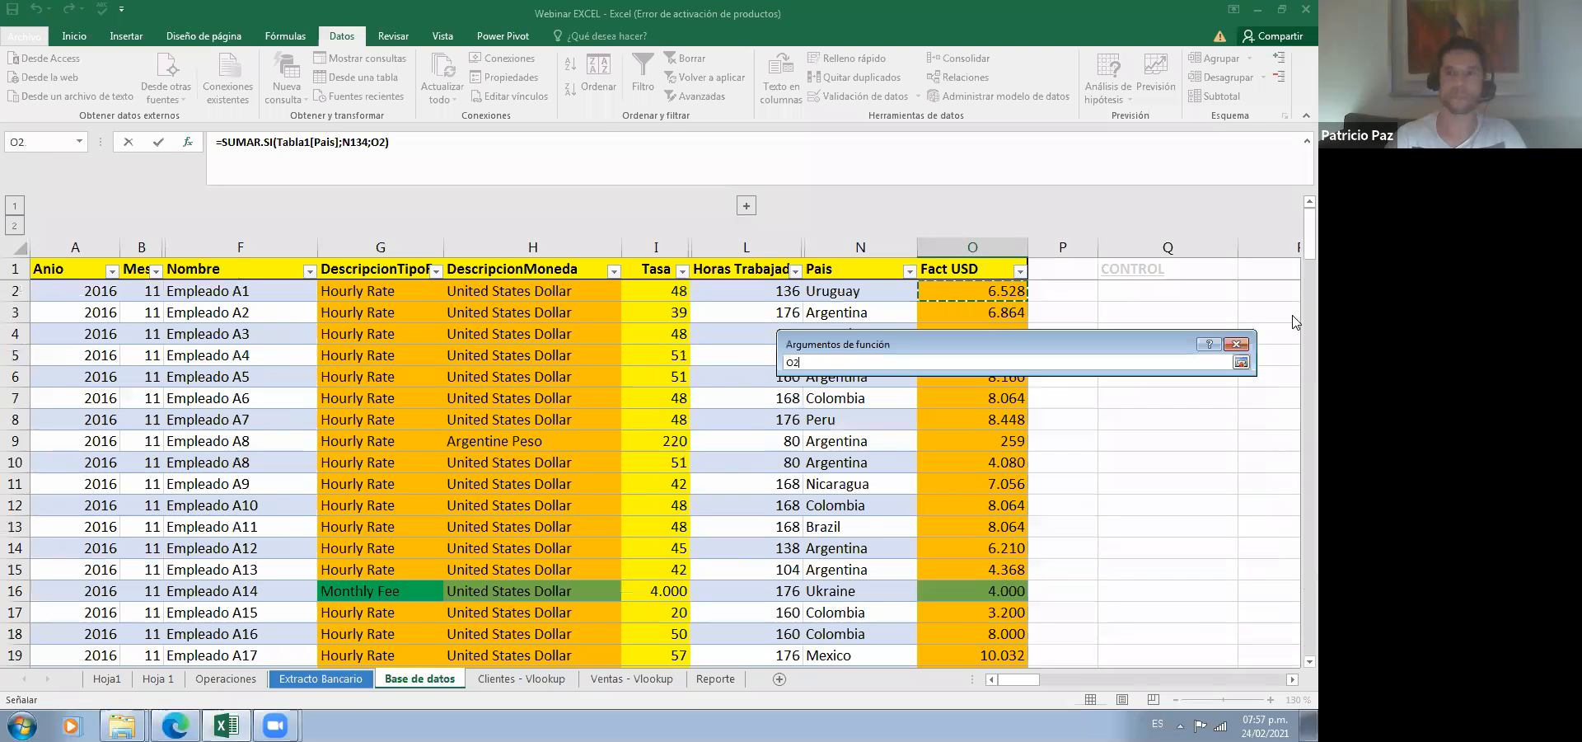
{"action": "key", "text": "ctrl+shift+Down"}
{"action": "key", "text": "Return"}
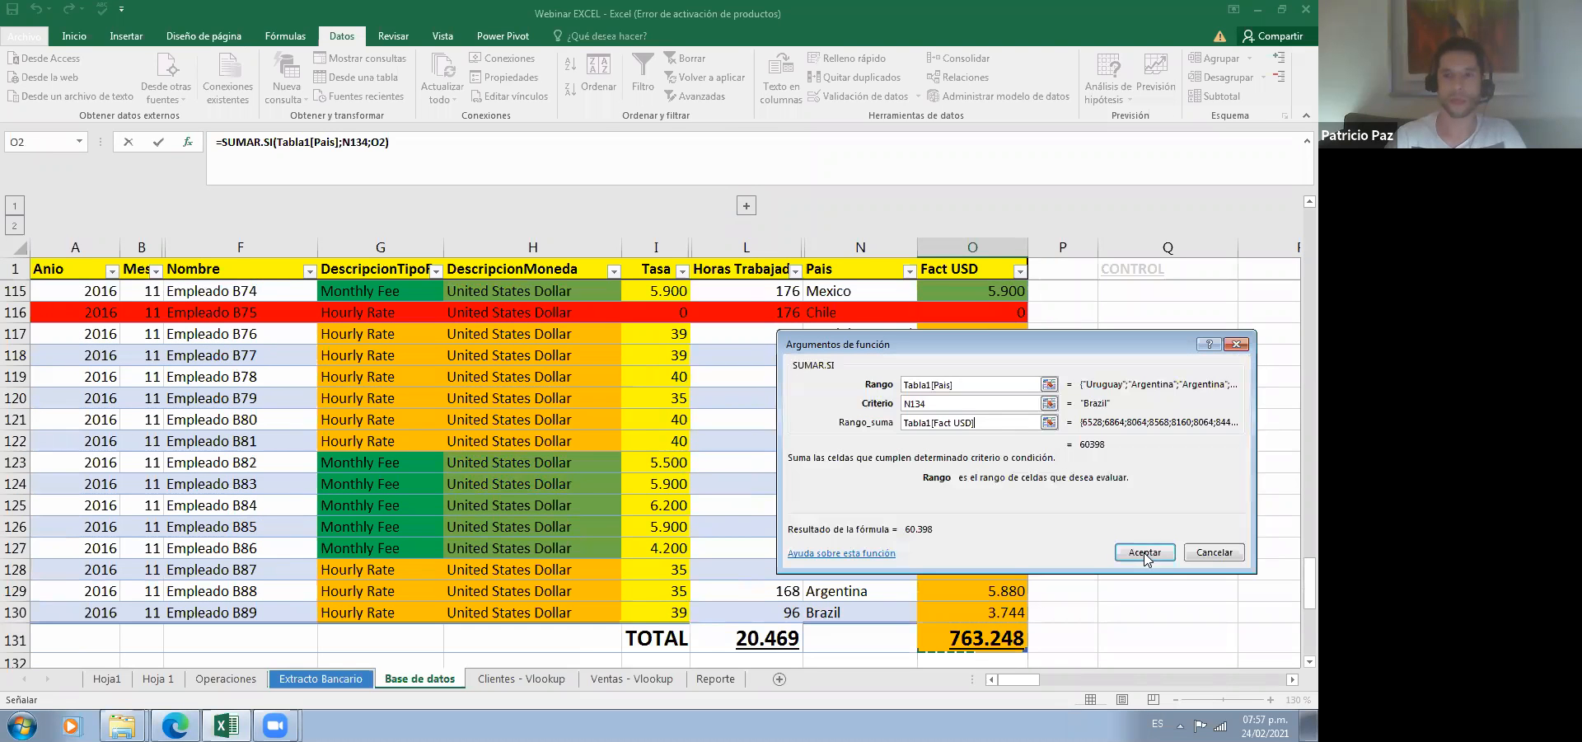
{"action": "left_click", "coordinate": [1131, 553]}
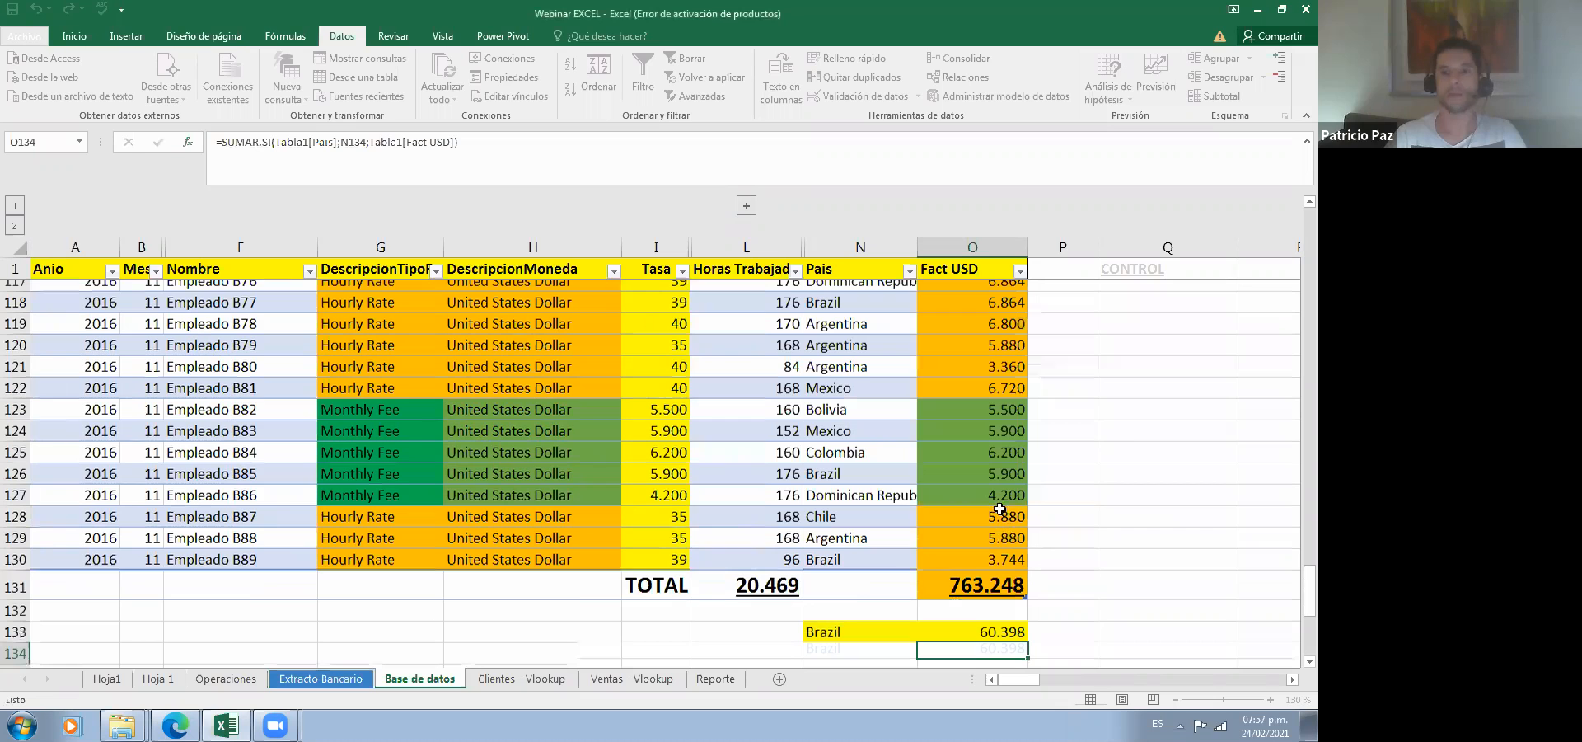
Step: Change the font colour of the faint Brazil label and total in N134:O134 to black
{"action": "scroll", "coordinate": [996, 493], "scroll_direction": "down", "scroll_amount": 2}
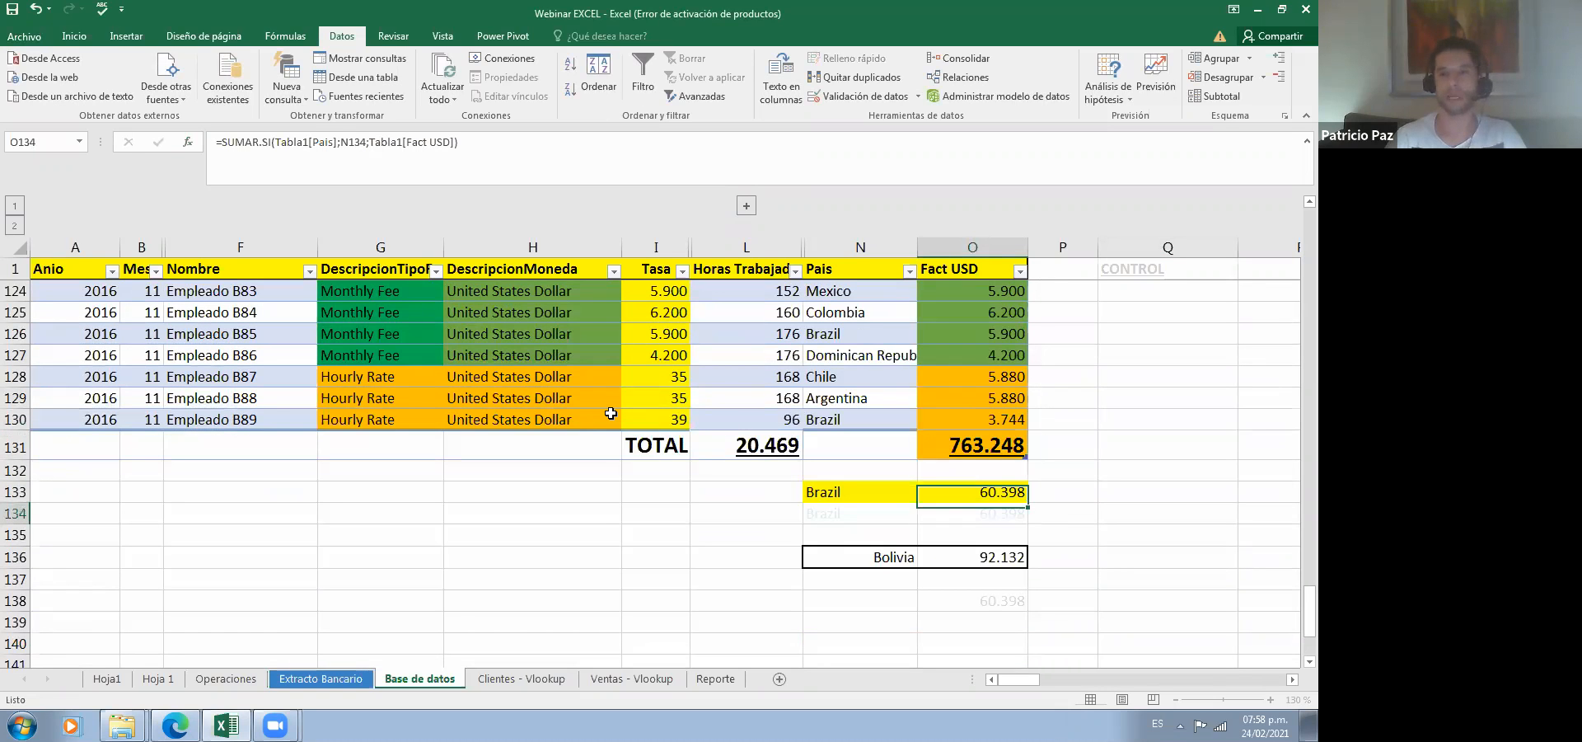
{"action": "key", "text": "shift+Left"}
{"action": "key", "text": "ctrl+v"}
{"action": "left_click", "coordinate": [74, 36]}
{"action": "left_click", "coordinate": [281, 91]}
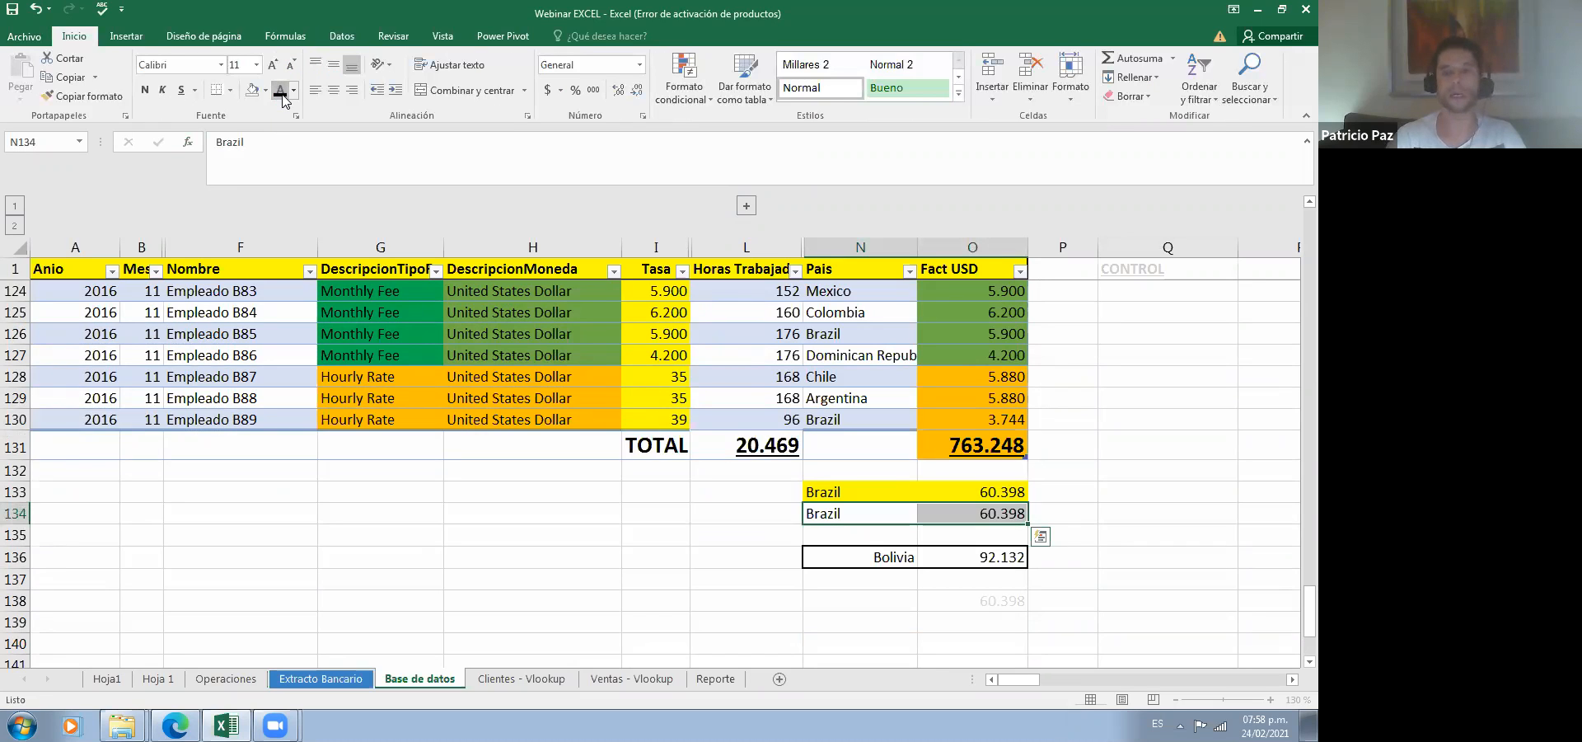
Step: Compare the manual addition in O133 with the SUMAR.SI formula in O134
{"action": "key", "text": "Right"}
{"action": "key", "text": "Left"}
{"action": "key", "text": "Right"}
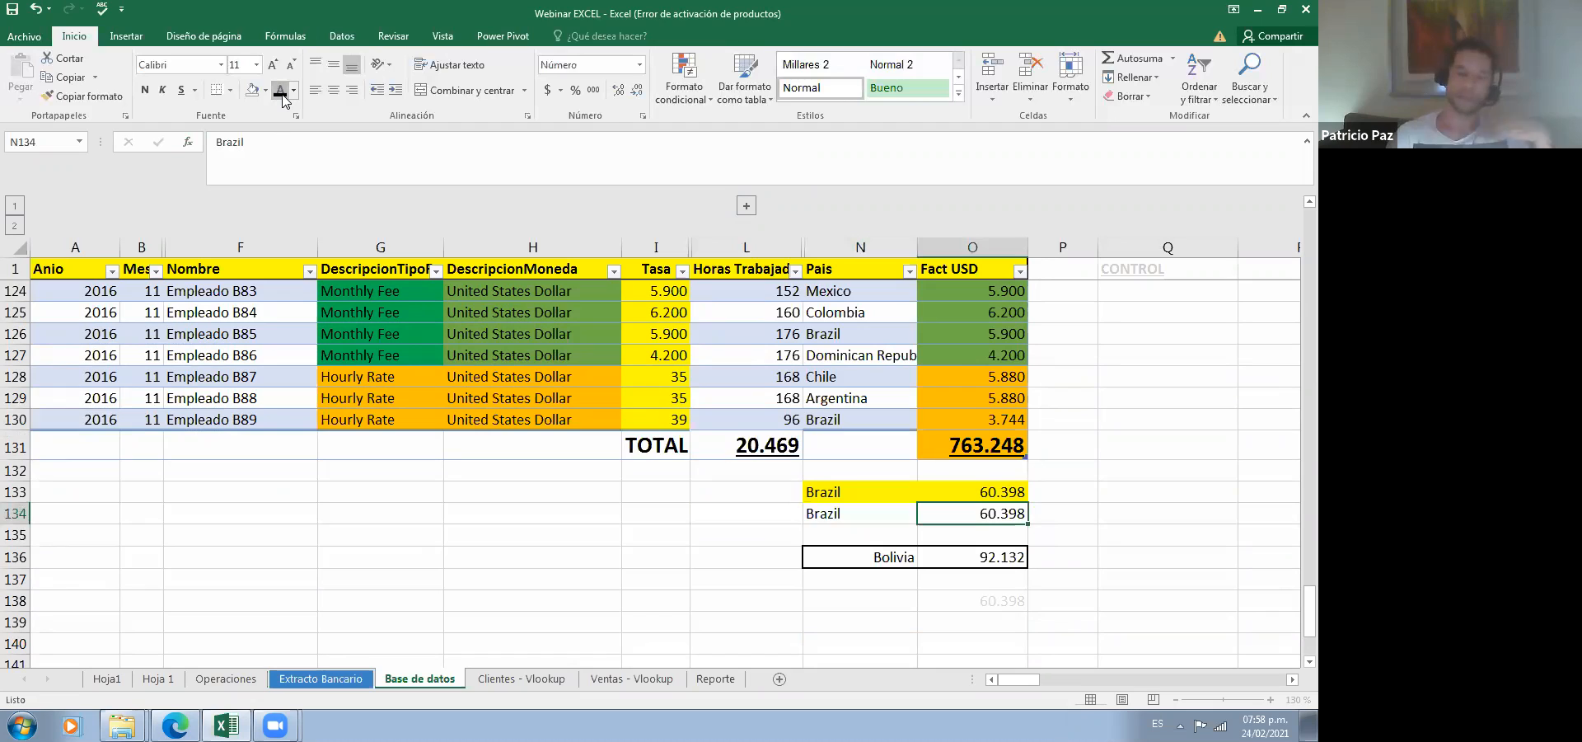
{"action": "key", "text": "Up"}
{"action": "key", "text": "Down"}
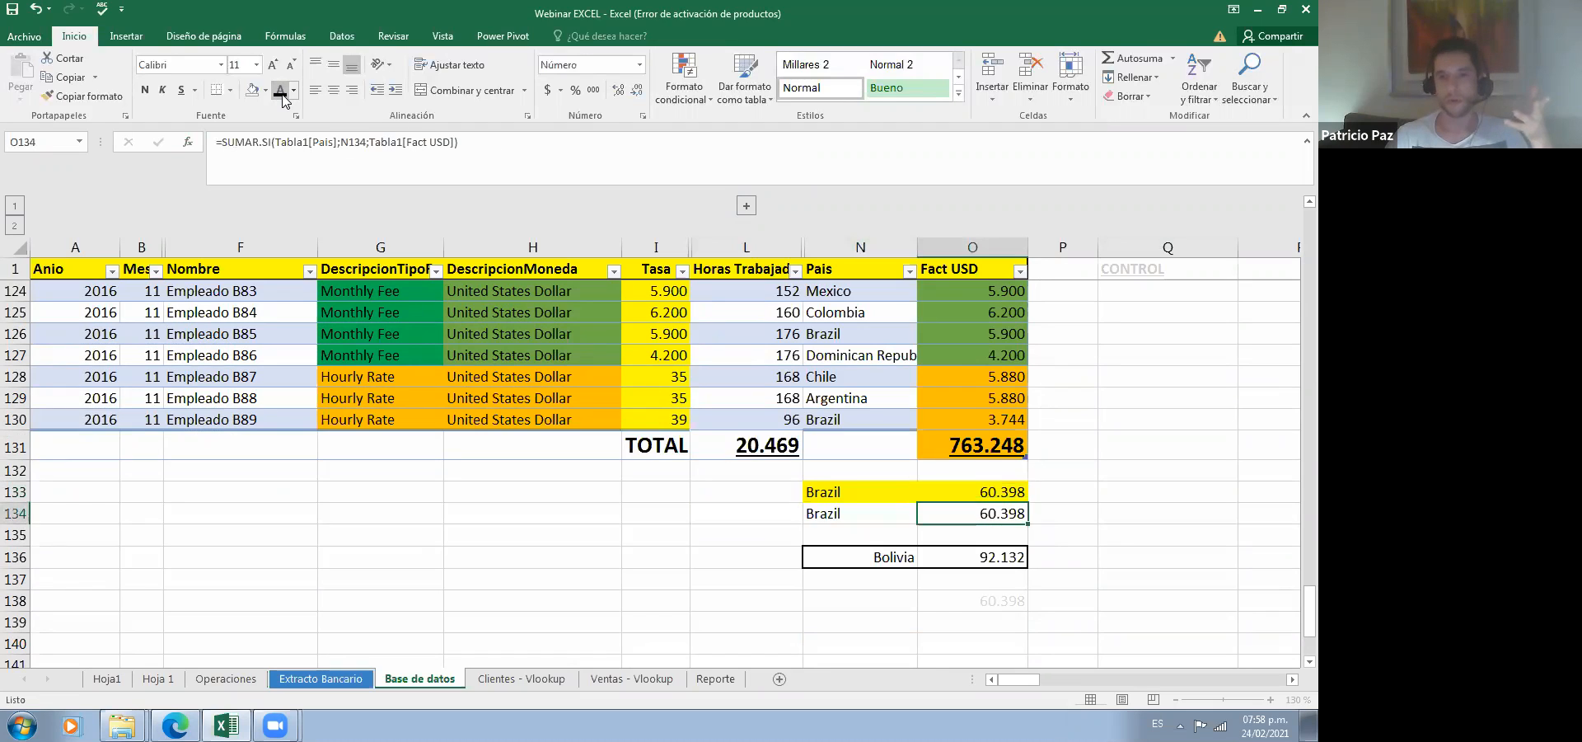
{"action": "key", "text": "Up"}
{"action": "key", "text": "Down"}
{"action": "key", "text": "Left"}
{"action": "key", "text": "Right"}
{"action": "key", "text": "Up"}
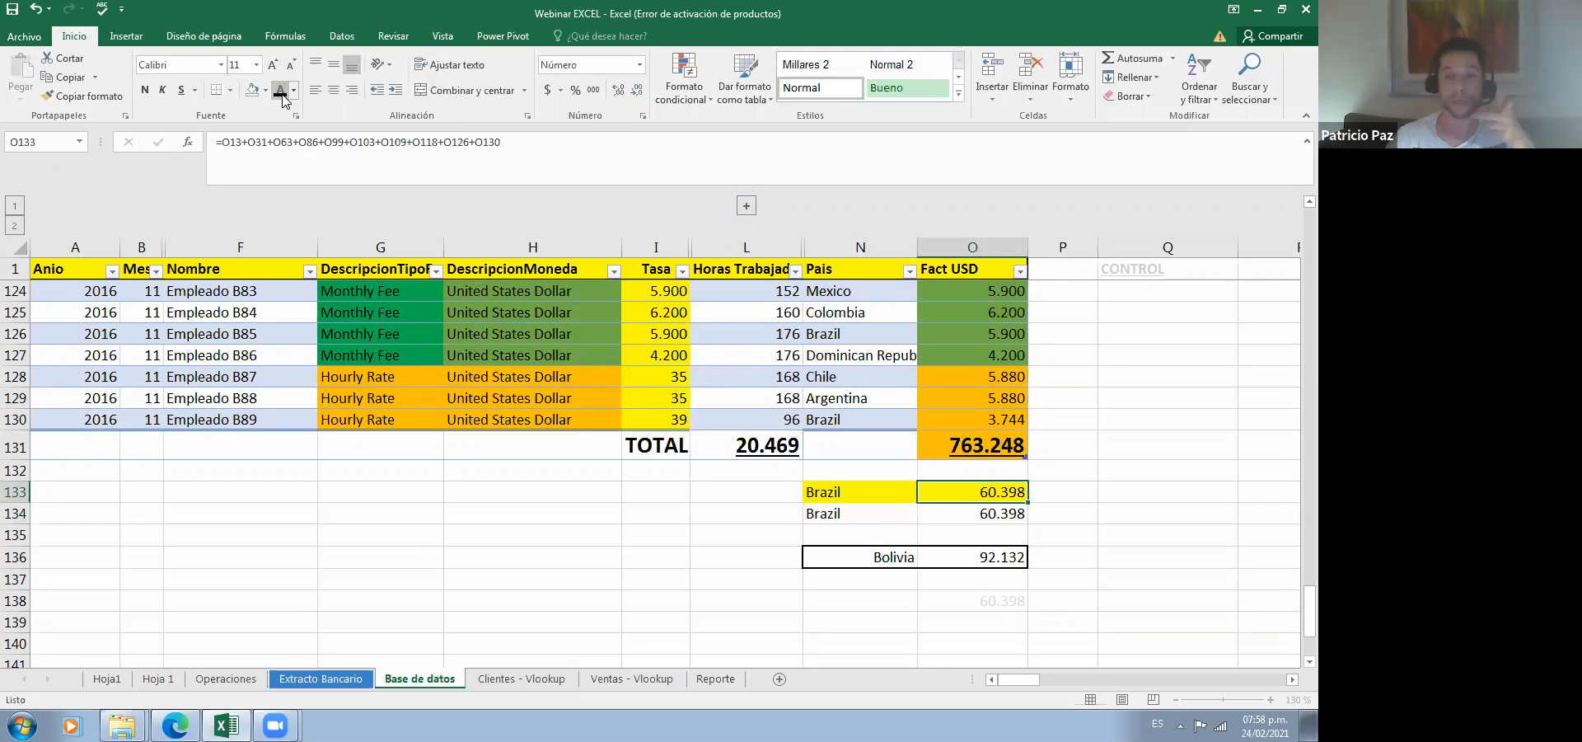
Step: Inspect the cells referenced by the formulas in O133 and O134 without changing them
{"action": "key", "text": "F2"}
{"action": "key", "text": "Return"}
{"action": "key", "text": "F2"}
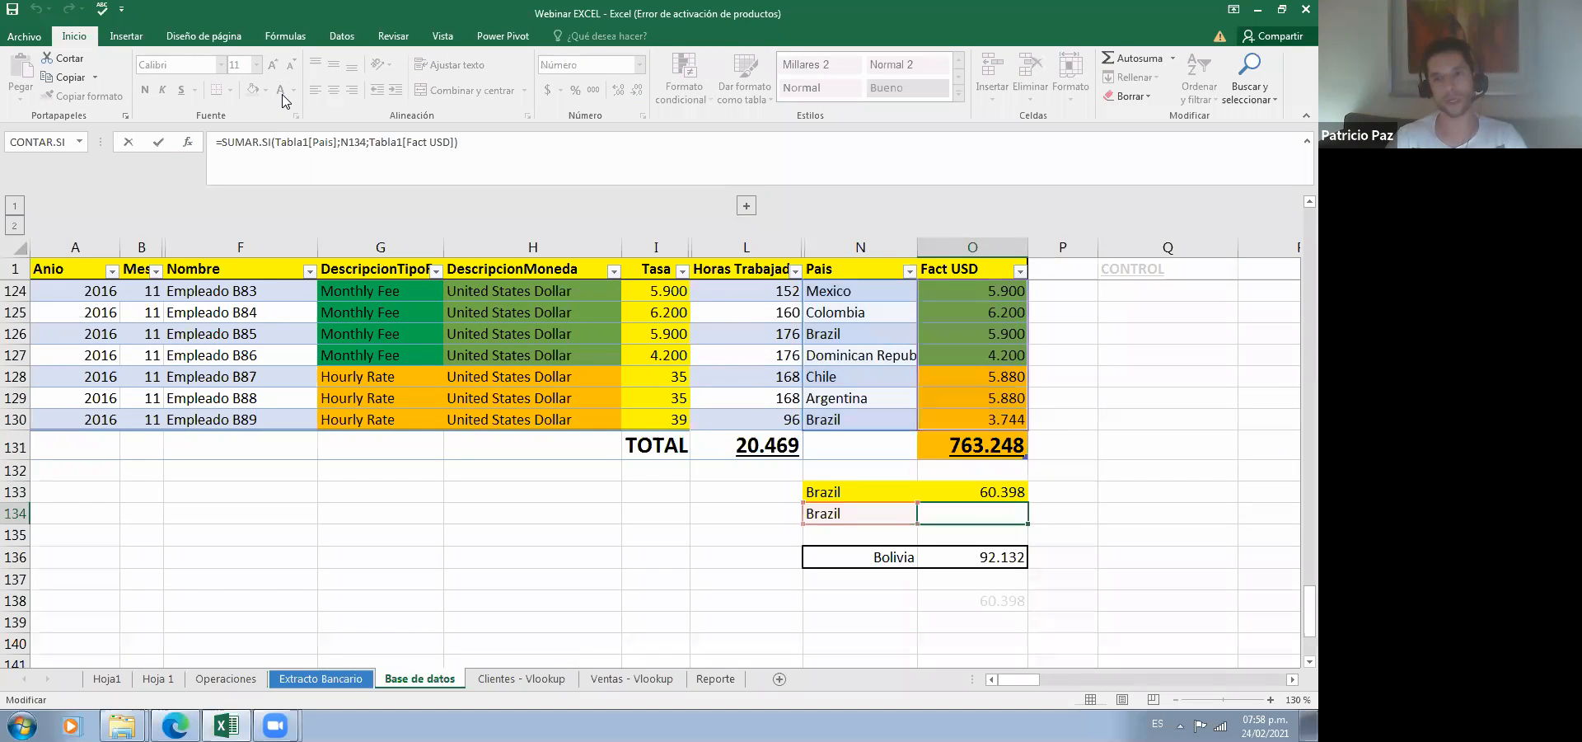
{"action": "key", "text": "Escape"}
{"action": "key", "text": "ctrl+Return"}
{"action": "key", "text": "F2"}
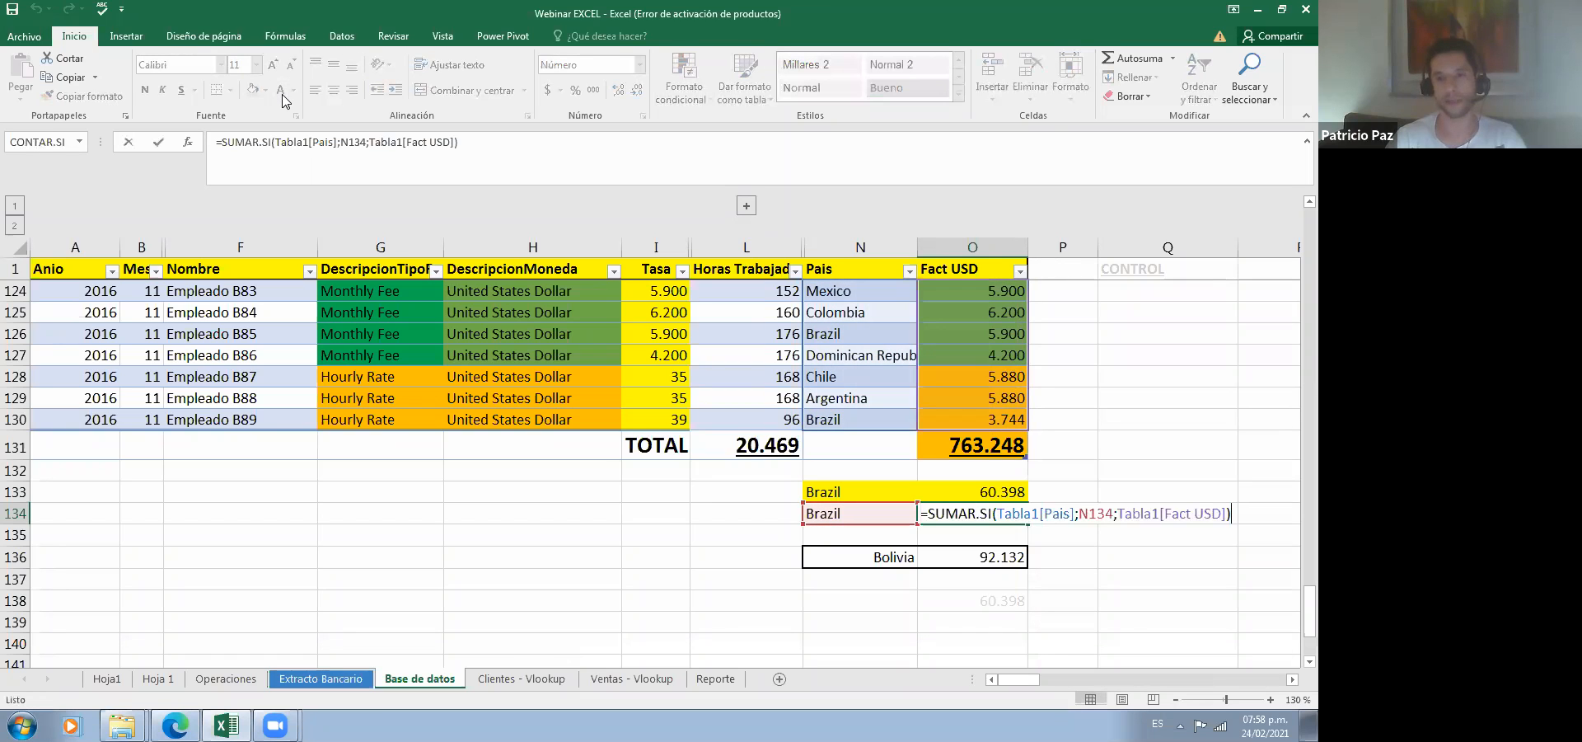
{"action": "key", "text": "ctrl+Return"}
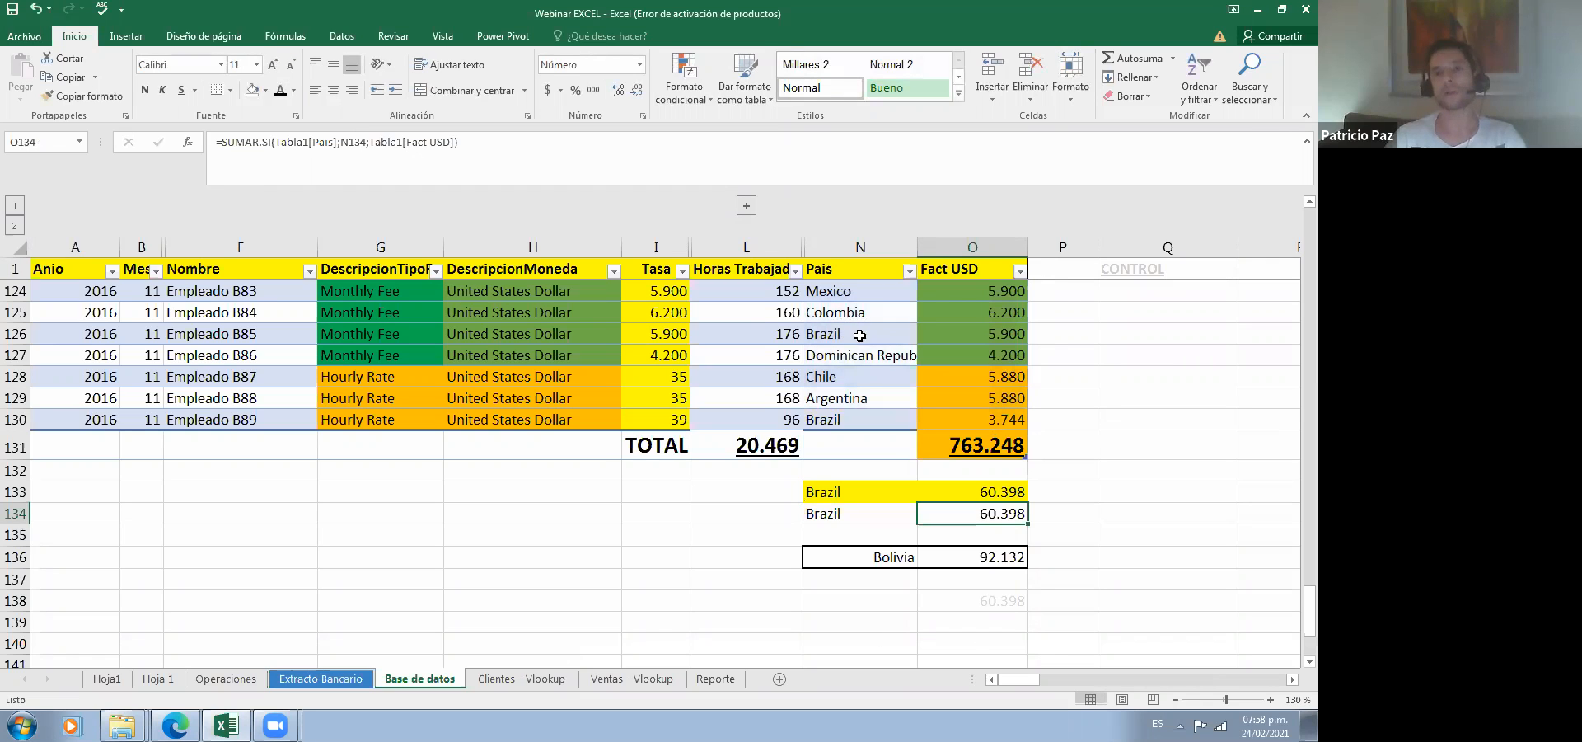
Step: Examine the range, criterion and sum range of O134's SUMAR.SI formula against the Pais and Fact USD columns
{"action": "scroll", "coordinate": [846, 365], "scroll_direction": "up", "scroll_amount": 1}
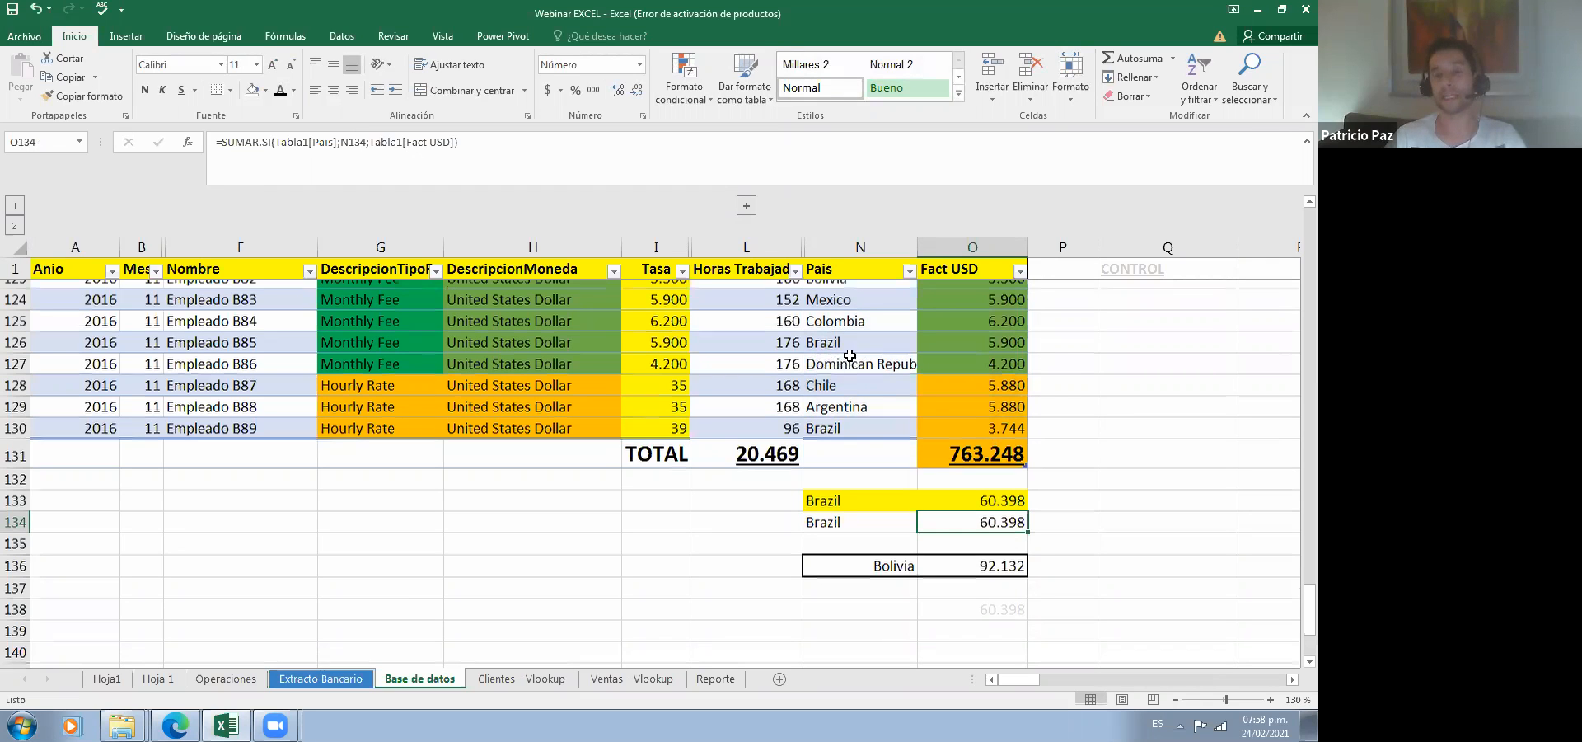
{"action": "scroll", "coordinate": [838, 357], "scroll_direction": "up", "scroll_amount": 3}
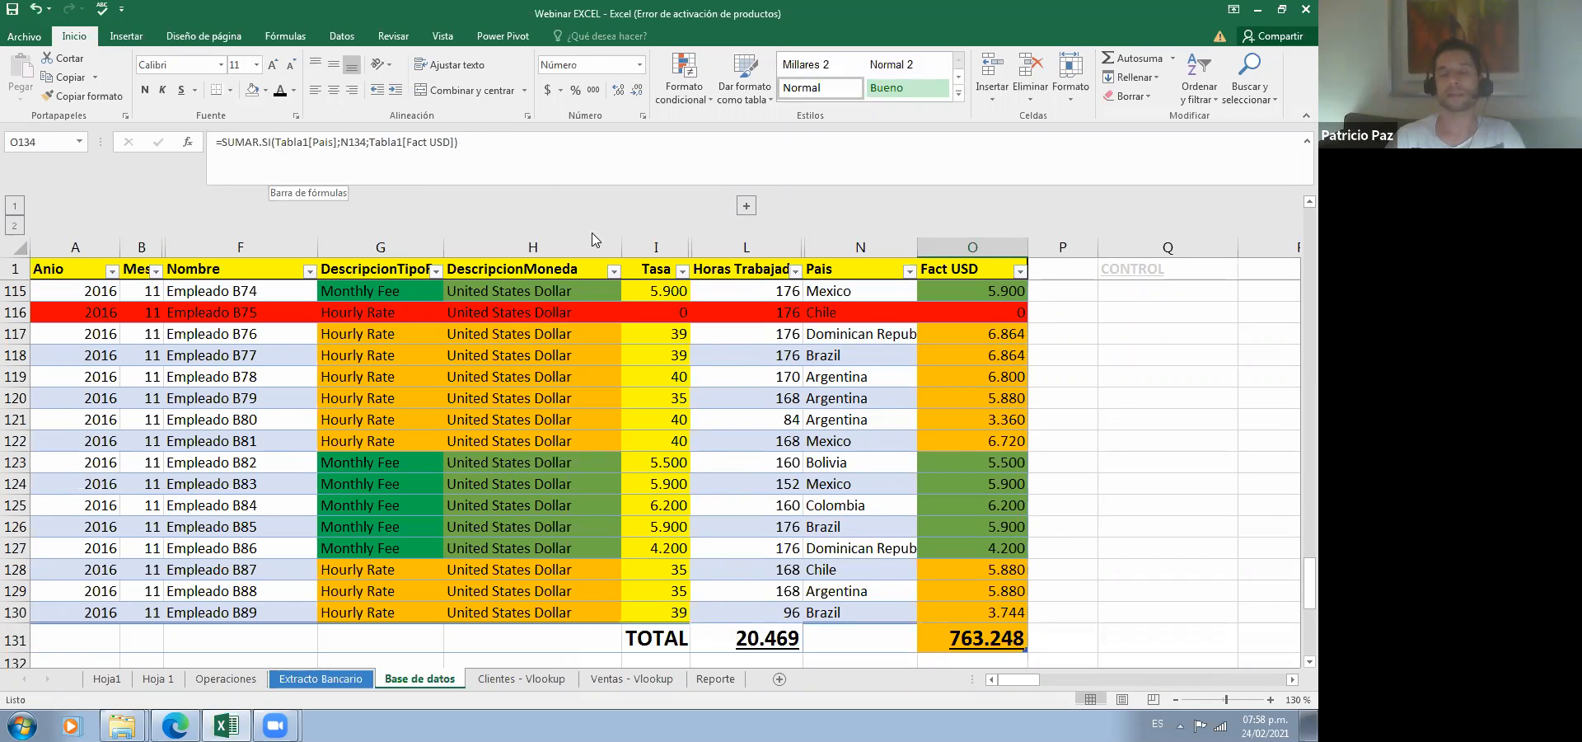
{"action": "scroll", "coordinate": [606, 289], "scroll_direction": "down", "scroll_amount": 1}
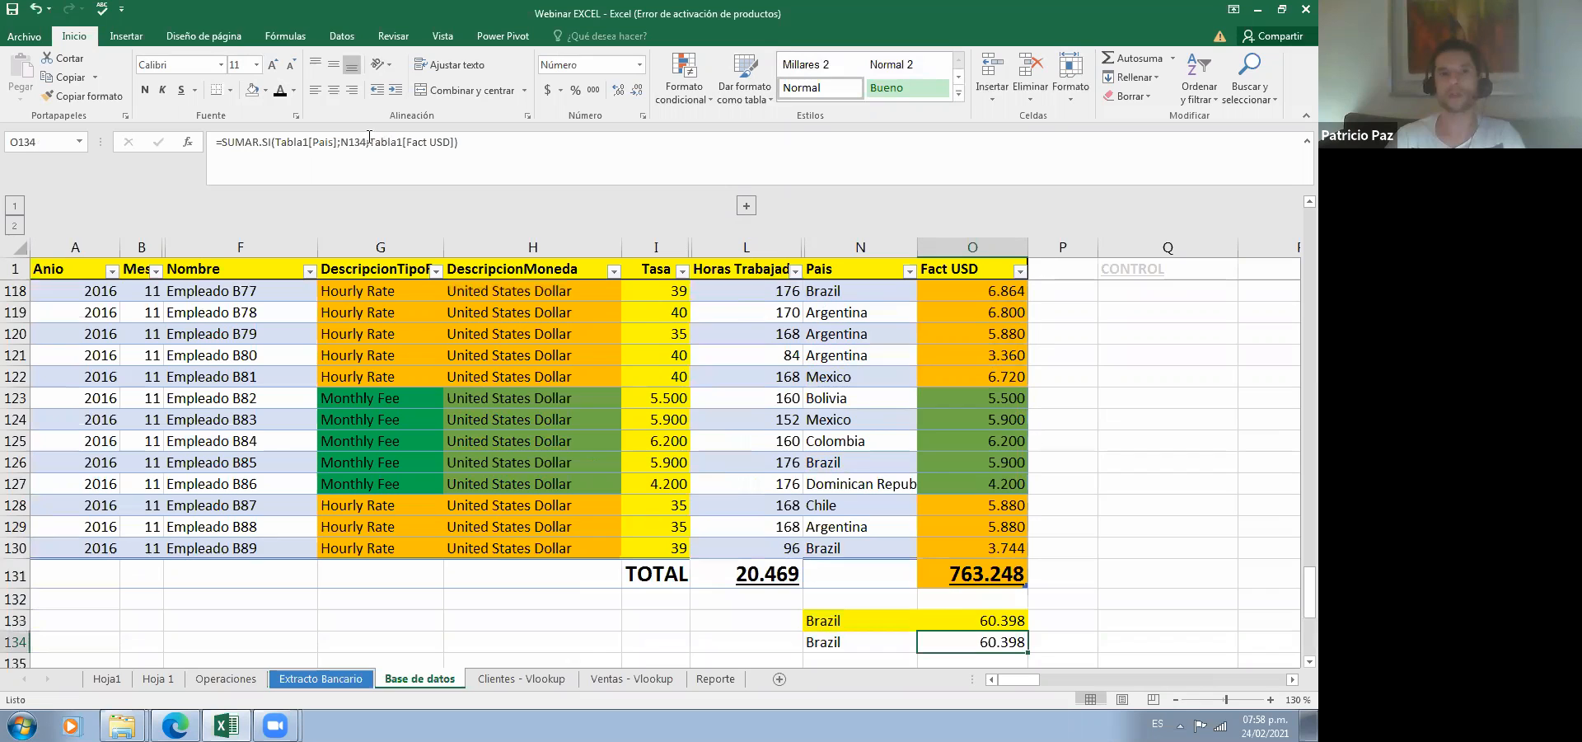
{"action": "scroll", "coordinate": [356, 148], "scroll_direction": "up", "scroll_amount": 2}
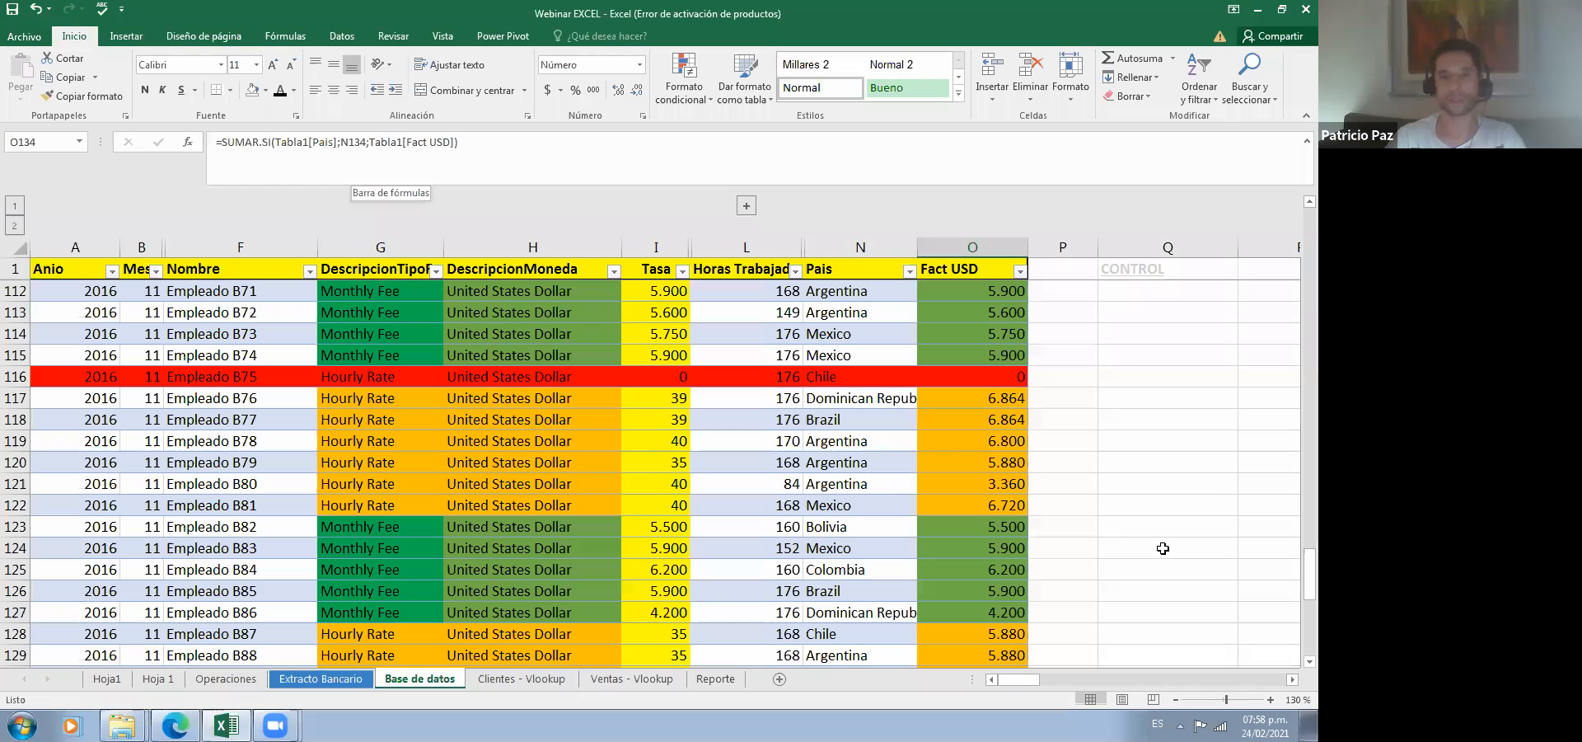
{"action": "key", "text": "F2"}
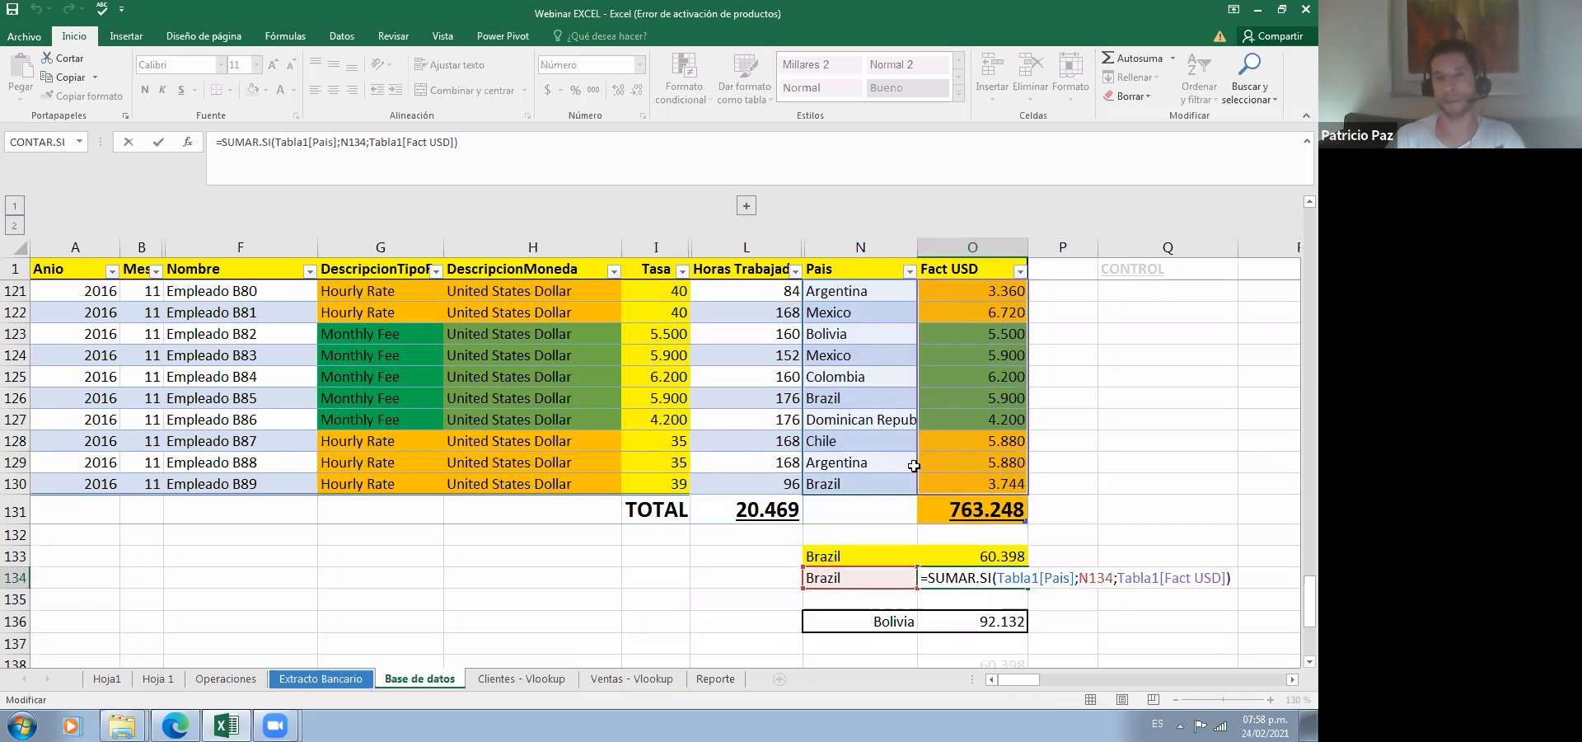
{"action": "key", "text": "ctrl+Return"}
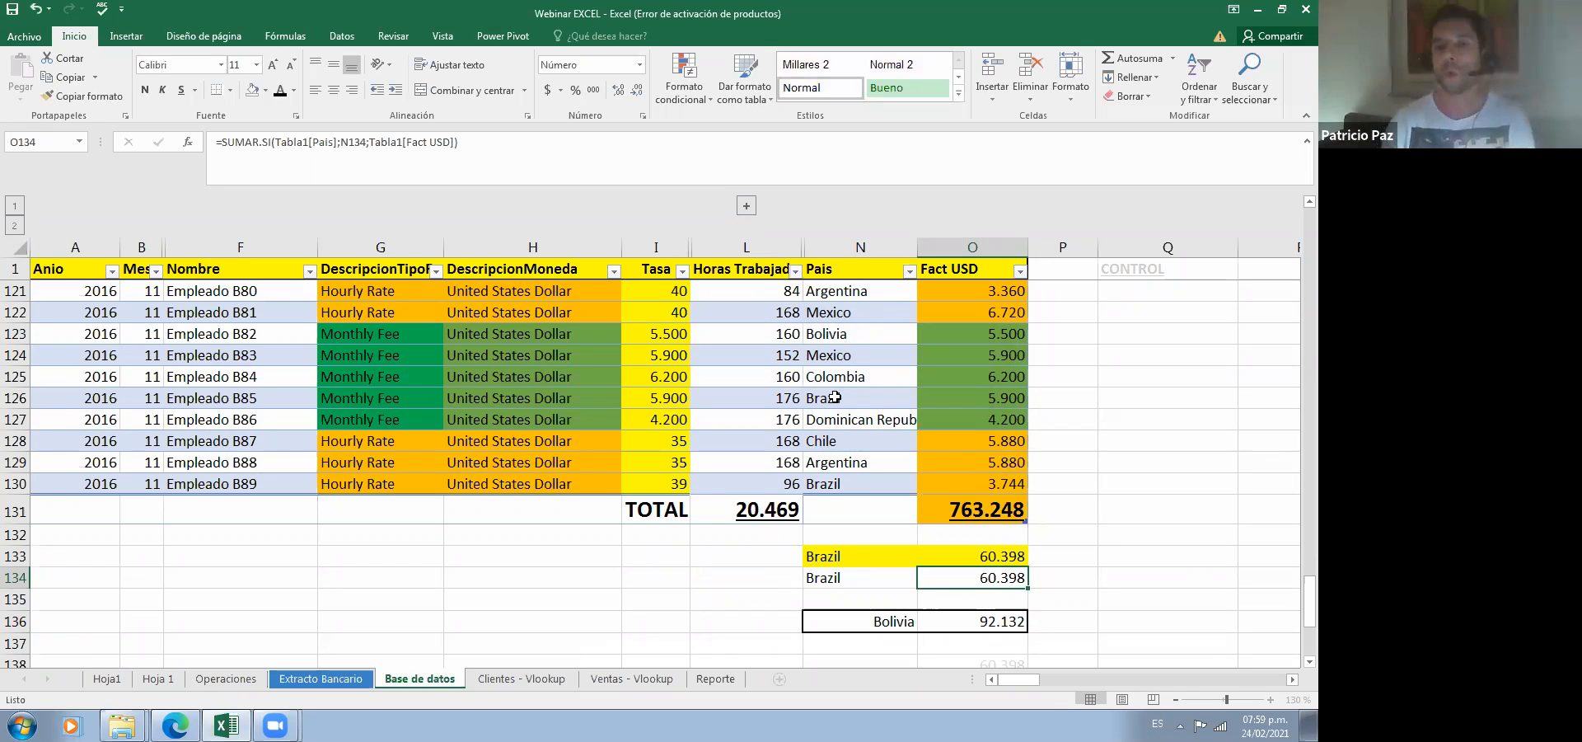
{"action": "key", "text": "F2"}
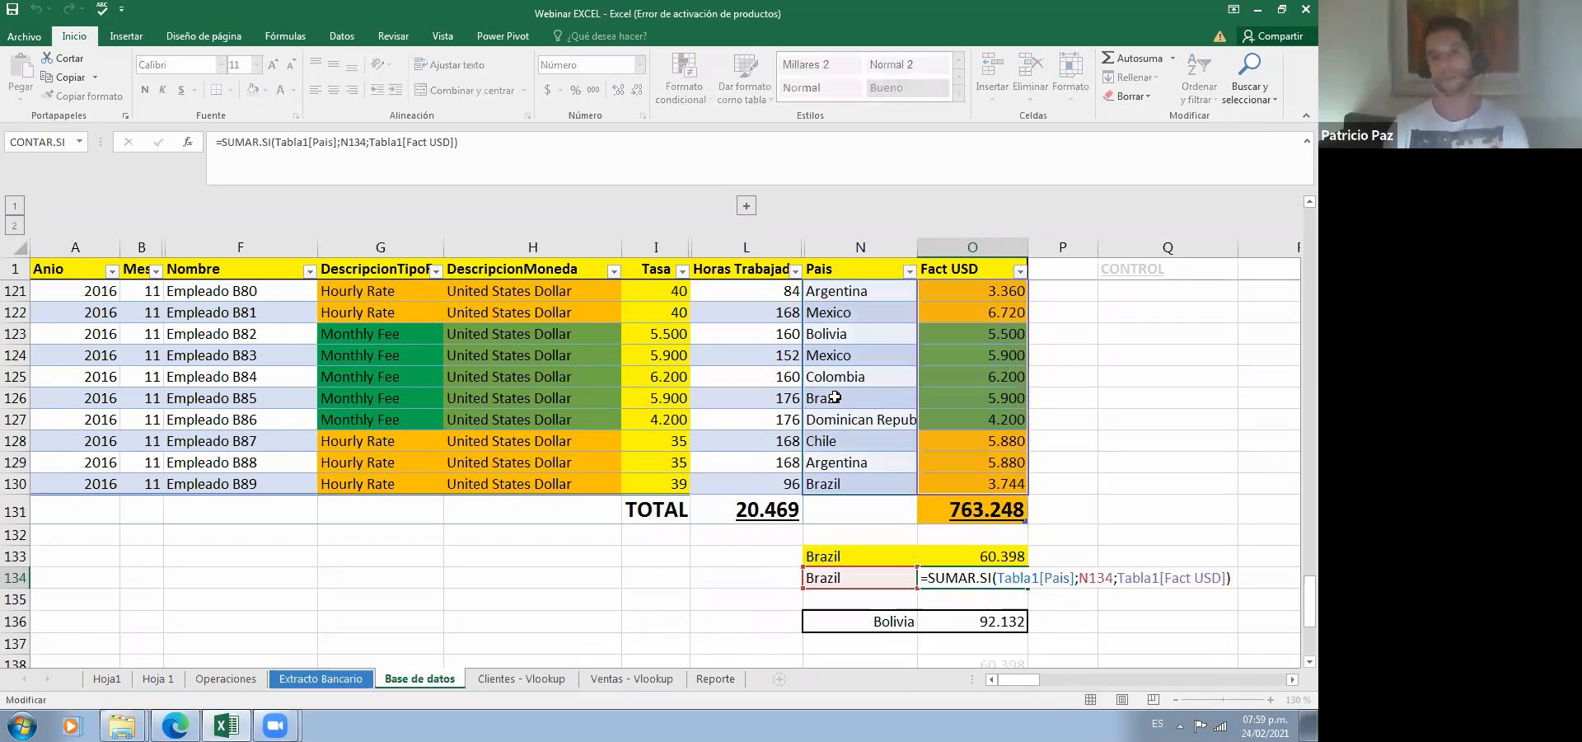
{"action": "key", "text": "Escape"}
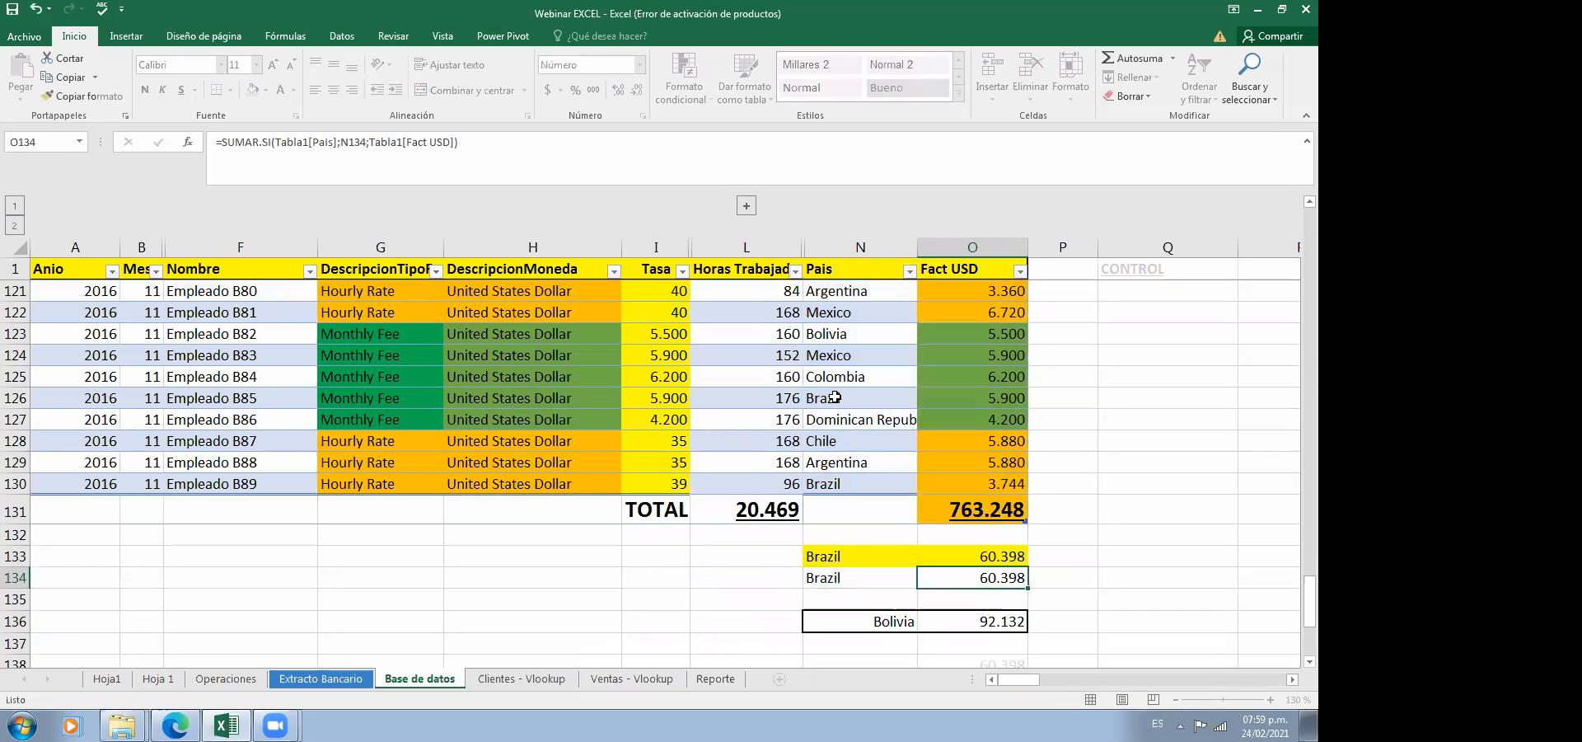
Step: Review Brazil's two totals and the manual sum formula for Bolivia in O136
{"action": "key", "text": "Up"}
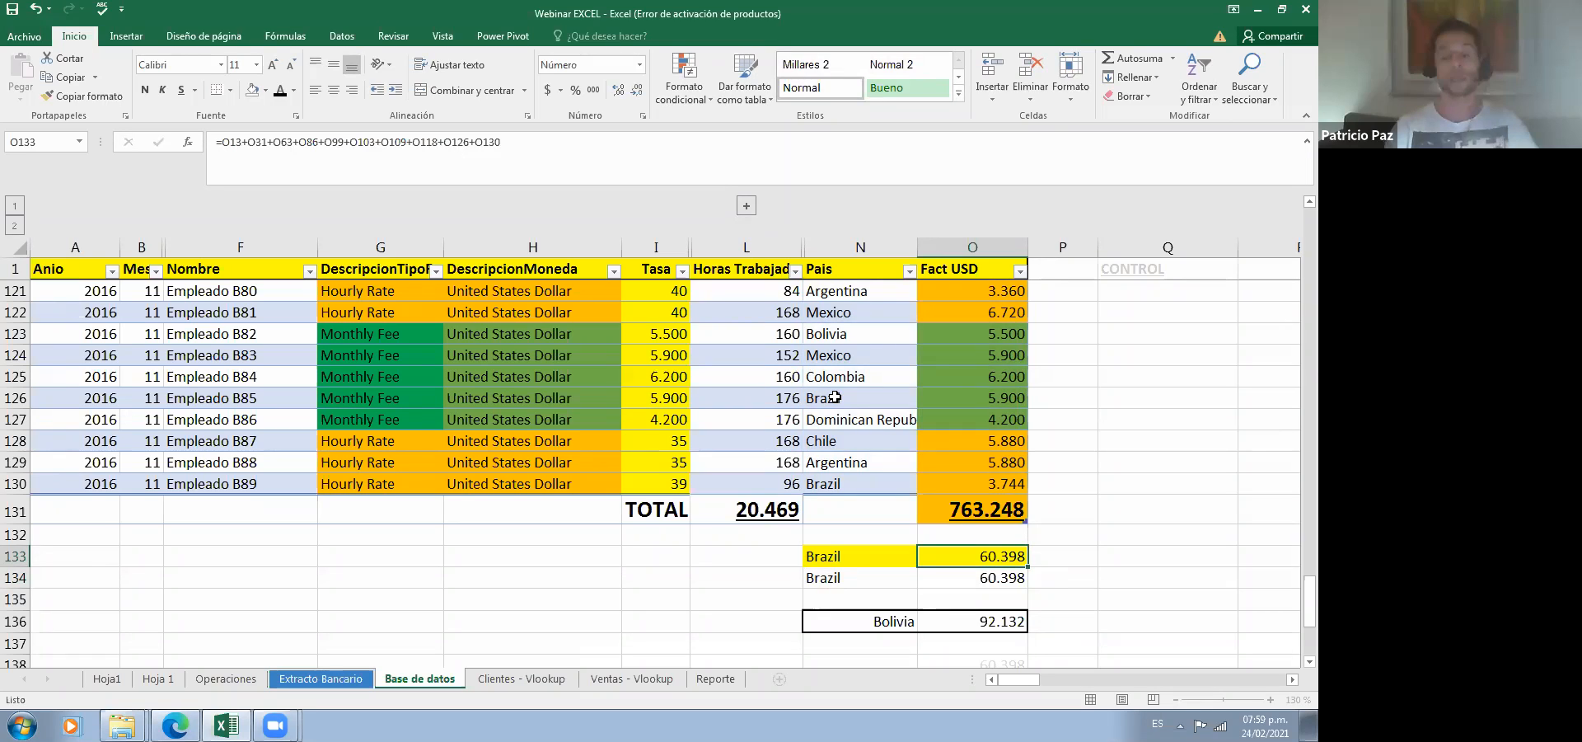
{"action": "key", "text": "Down"}
{"action": "key", "text": "Down"}
{"action": "key", "text": "Down"}
{"action": "key", "text": "Up"}
{"action": "key", "text": "Down"}
{"action": "key", "text": "Down"}
{"action": "key", "text": "Up"}
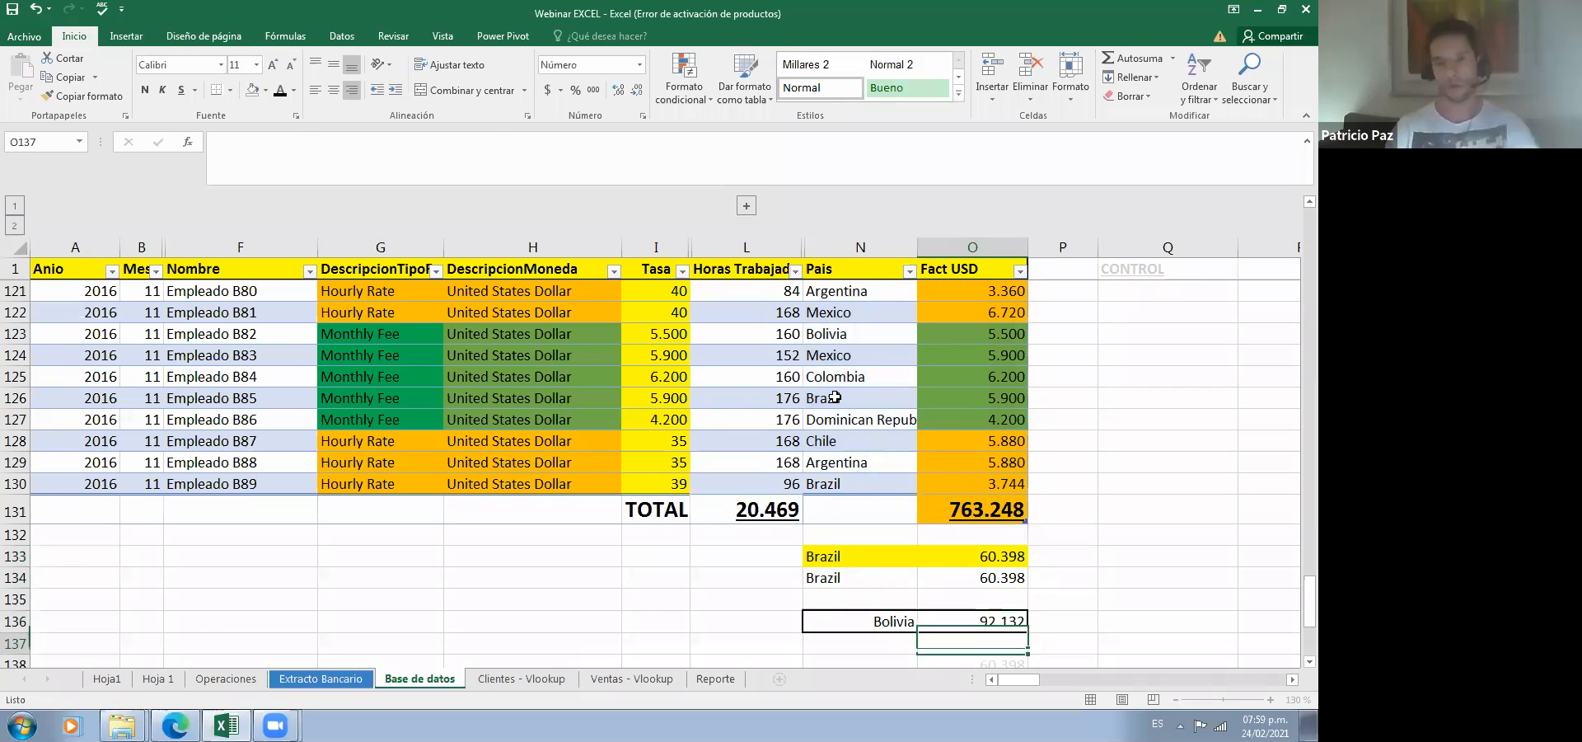
{"action": "scroll", "coordinate": [835, 397], "scroll_direction": "down", "scroll_amount": 1}
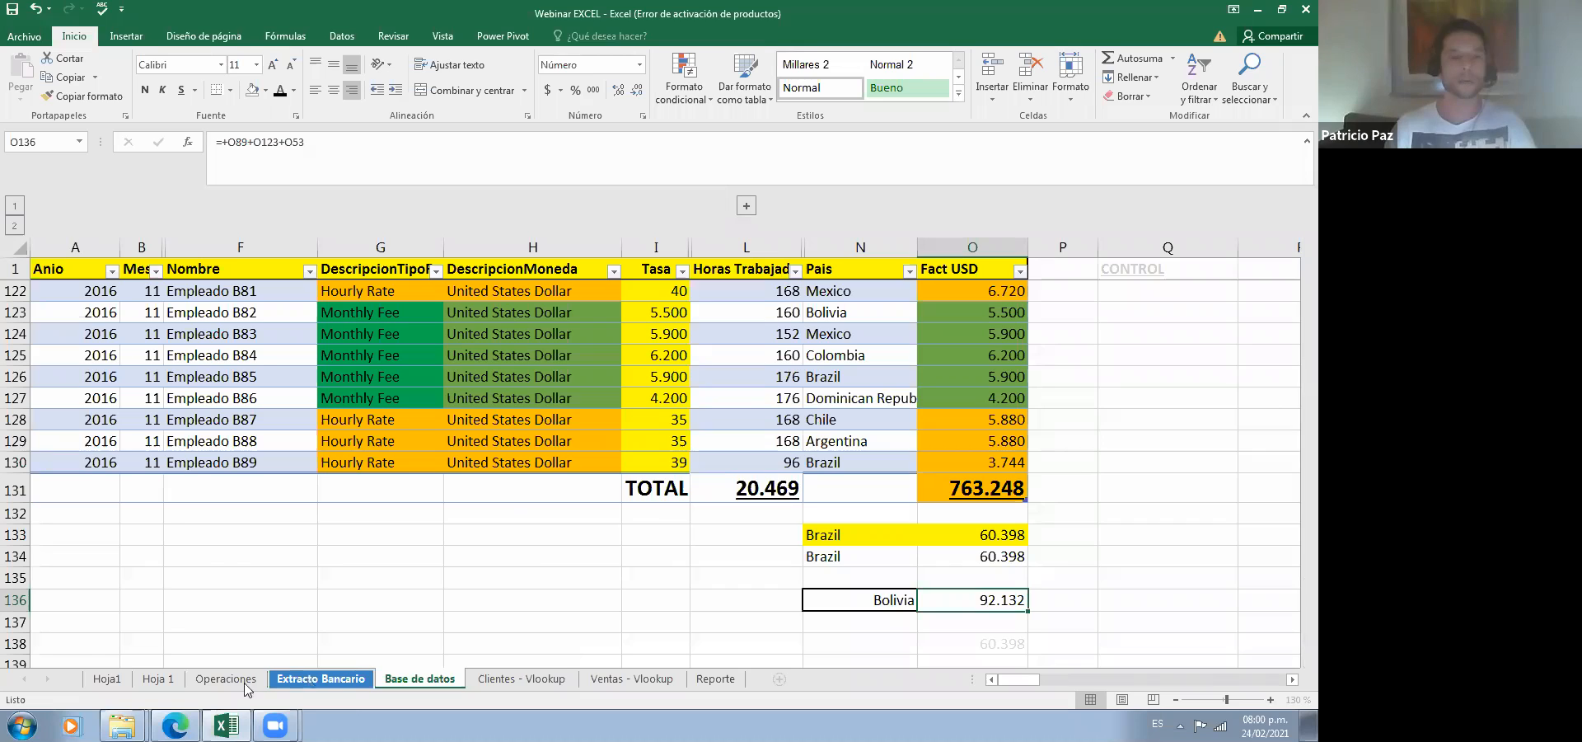
{"action": "left_click", "coordinate": [311, 683]}
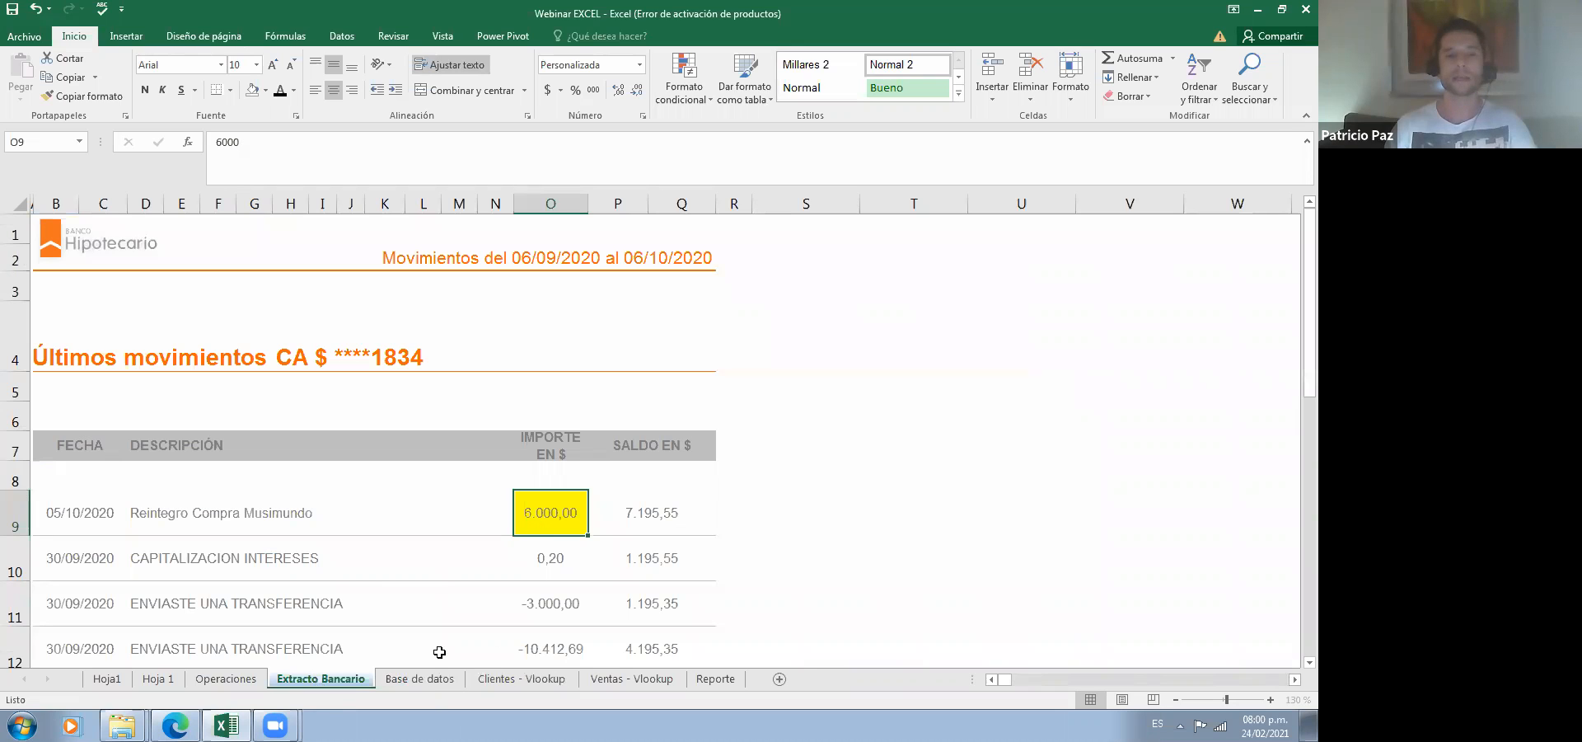
{"action": "left_click", "coordinate": [435, 680]}
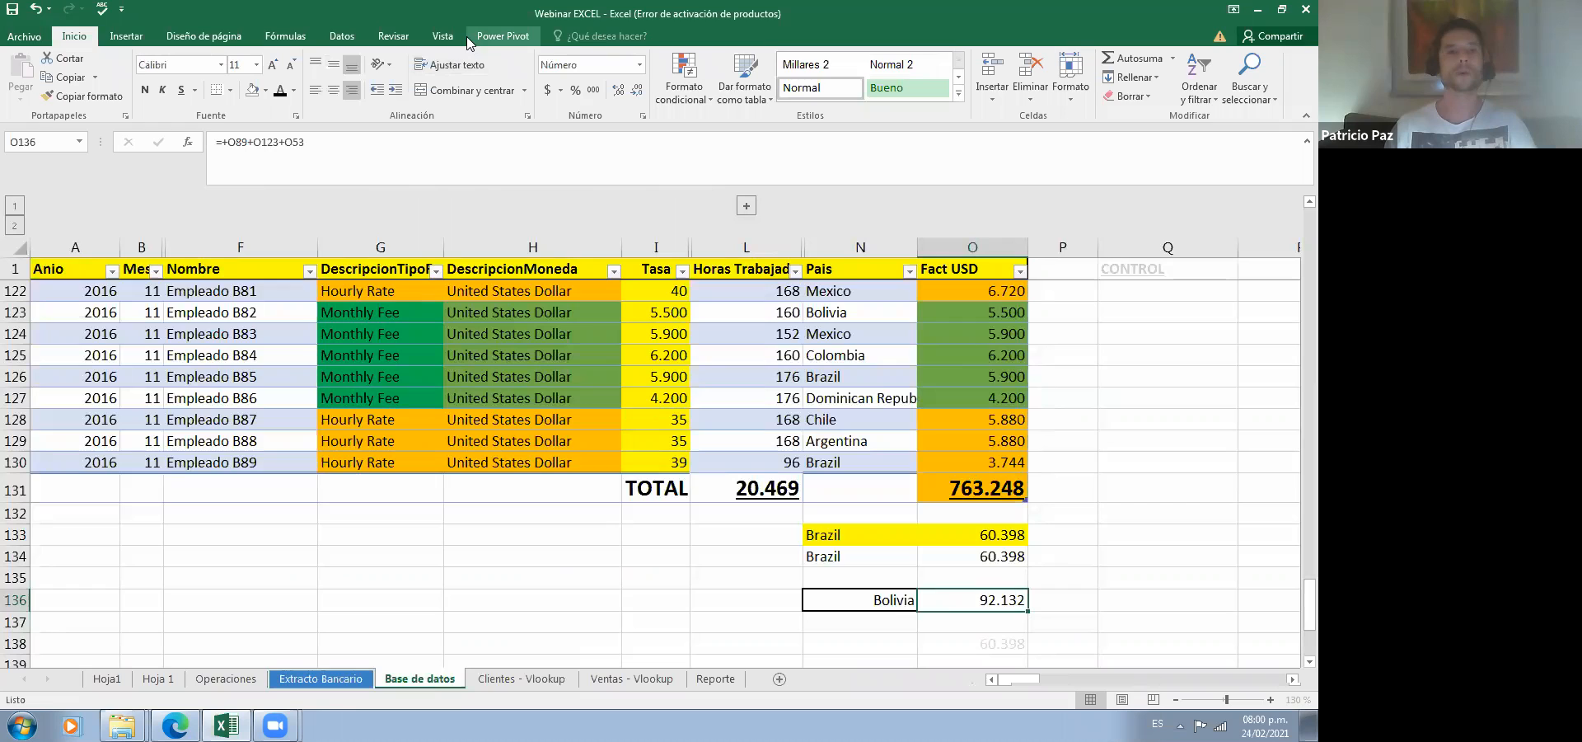
Step: Trace the precedents of Bolivia's total in O136 and follow the arrow up the Fact USD column to the cells it adds
{"action": "left_click", "coordinate": [285, 35]}
{"action": "left_click", "coordinate": [758, 57]}
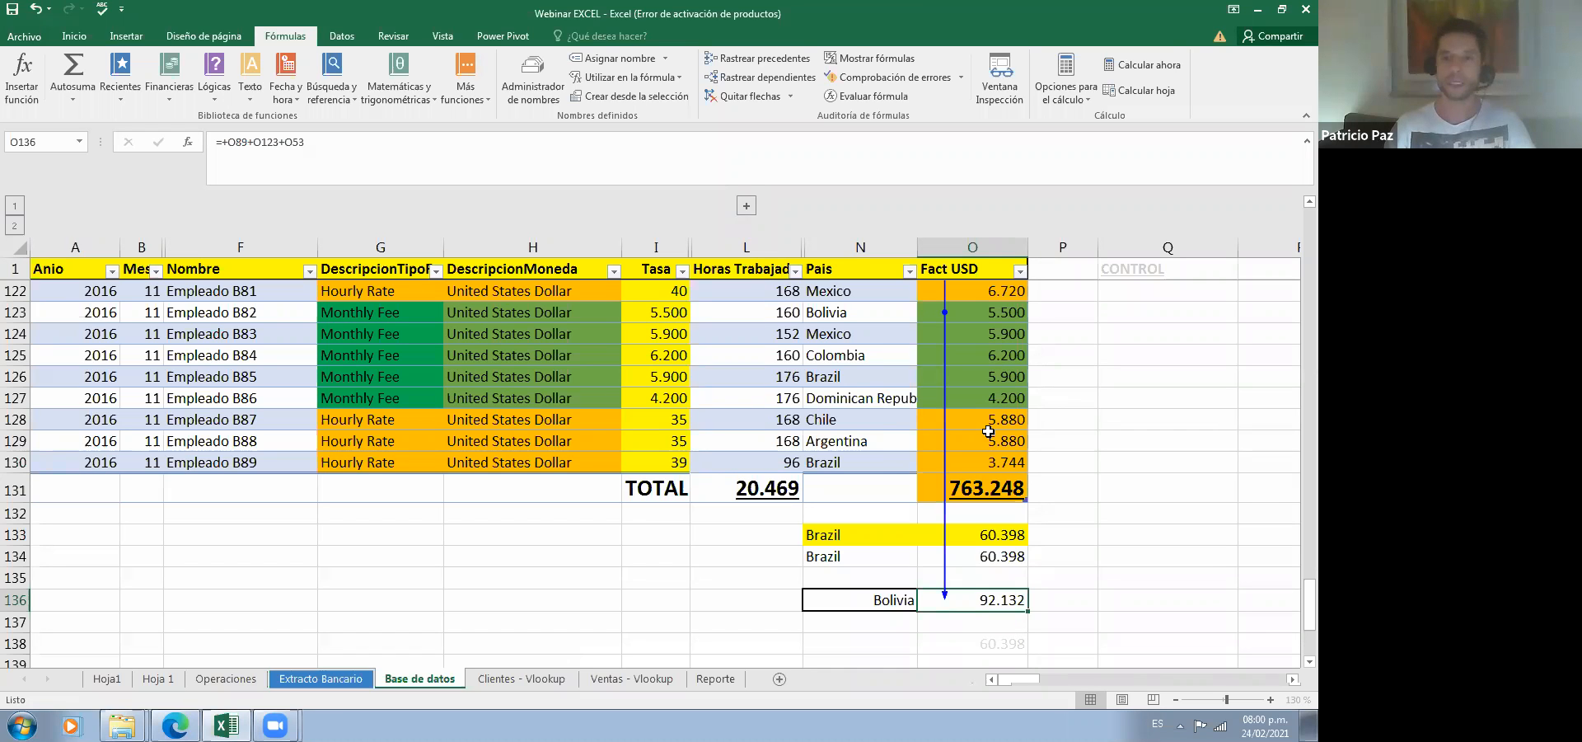
{"action": "scroll", "coordinate": [973, 609], "scroll_direction": "up", "scroll_amount": 1}
{"action": "scroll", "coordinate": [974, 602], "scroll_direction": "up", "scroll_amount": 1}
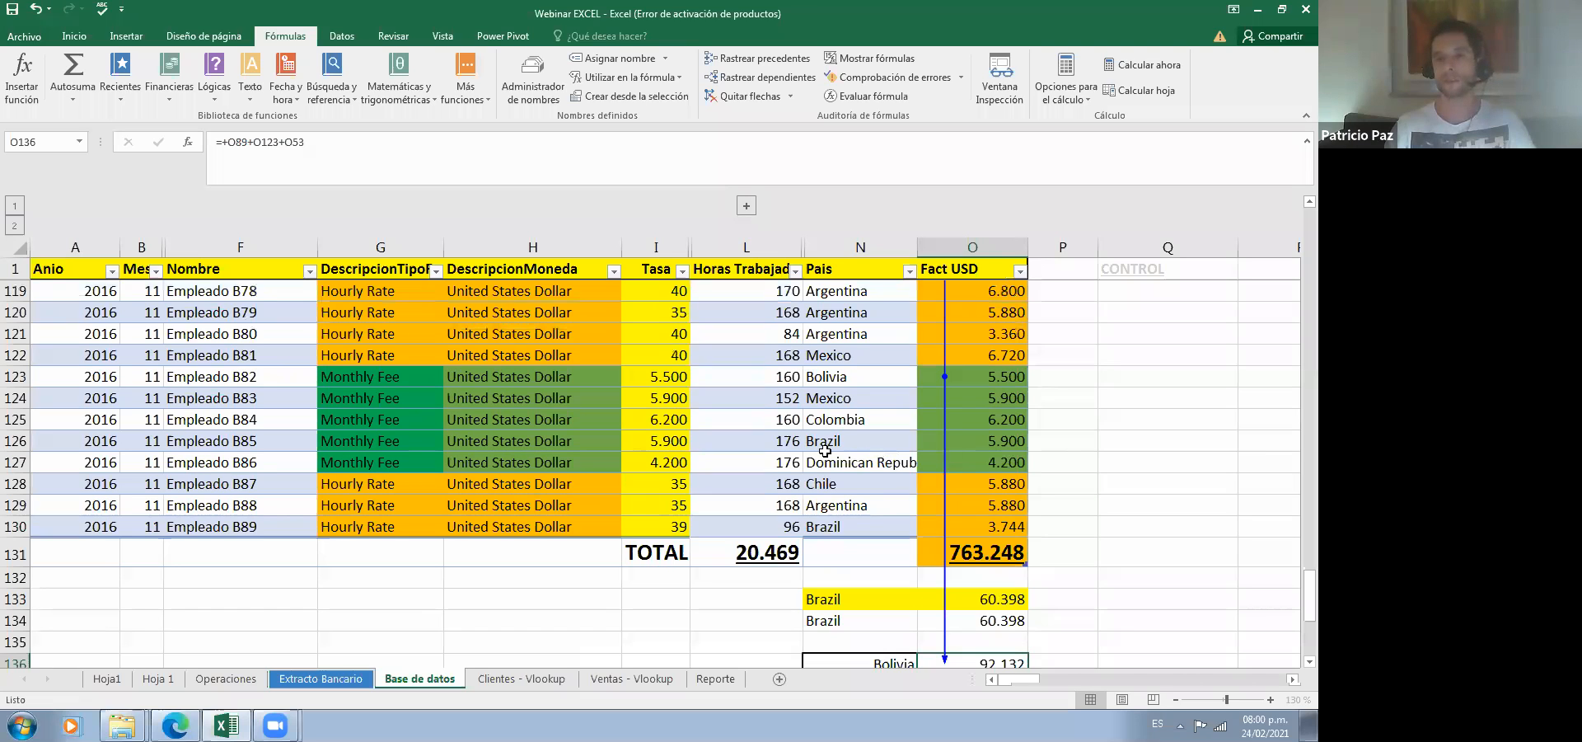
{"action": "scroll", "coordinate": [988, 452], "scroll_direction": "up", "scroll_amount": 1}
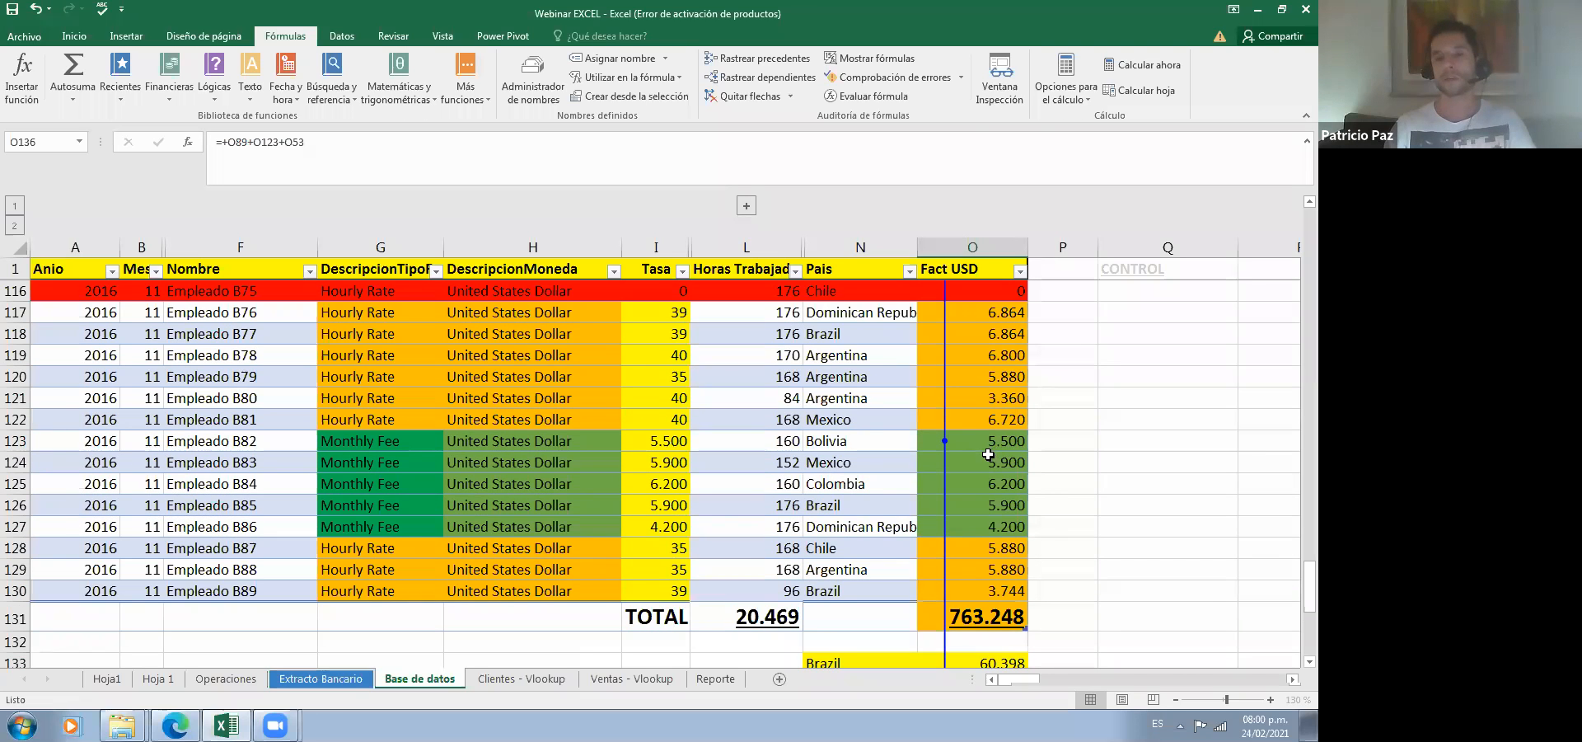
{"action": "scroll", "coordinate": [988, 454], "scroll_direction": "up", "scroll_amount": 1}
{"action": "scroll", "coordinate": [986, 441], "scroll_direction": "up", "scroll_amount": 3}
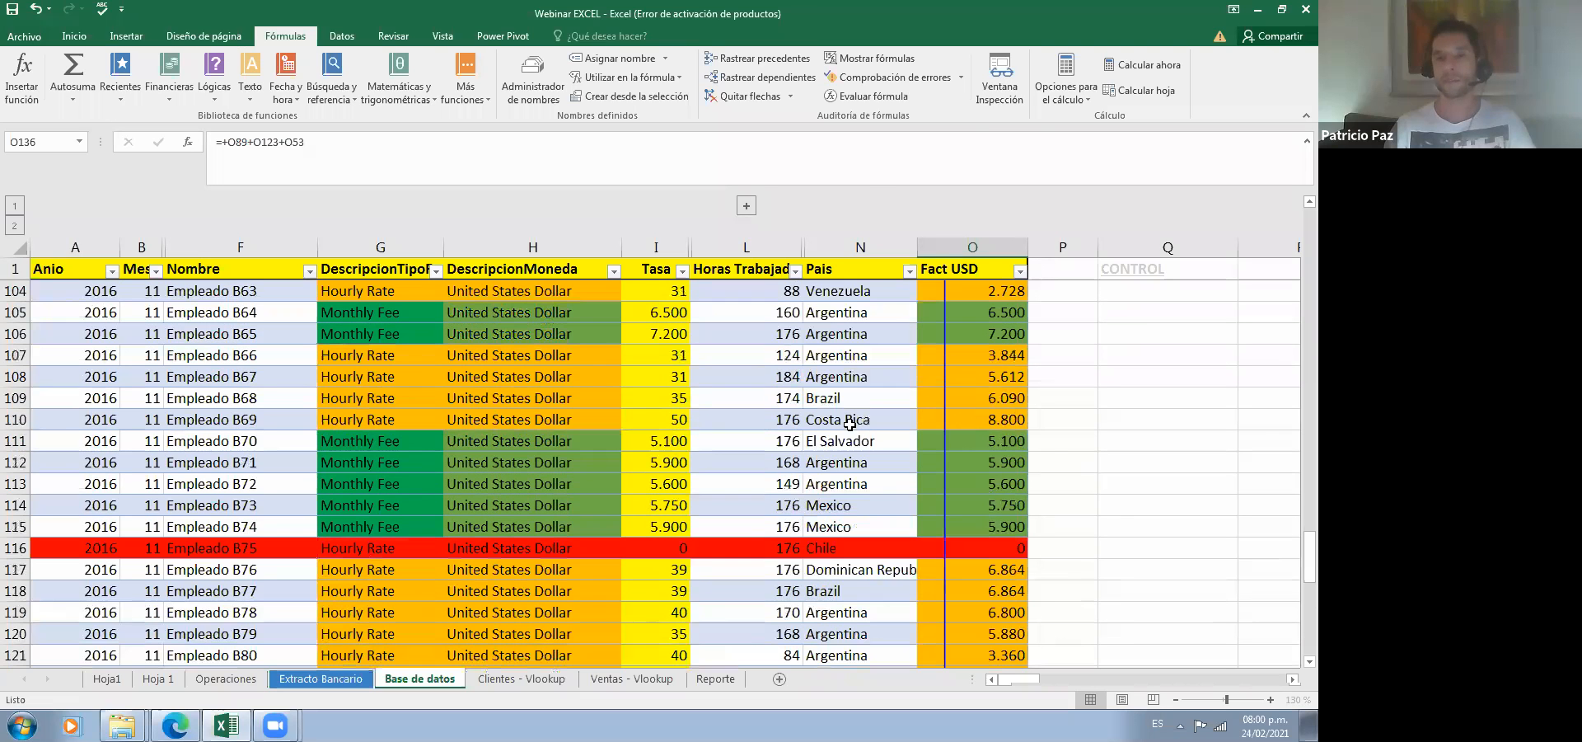
{"action": "scroll", "coordinate": [983, 491], "scroll_direction": "up", "scroll_amount": 7}
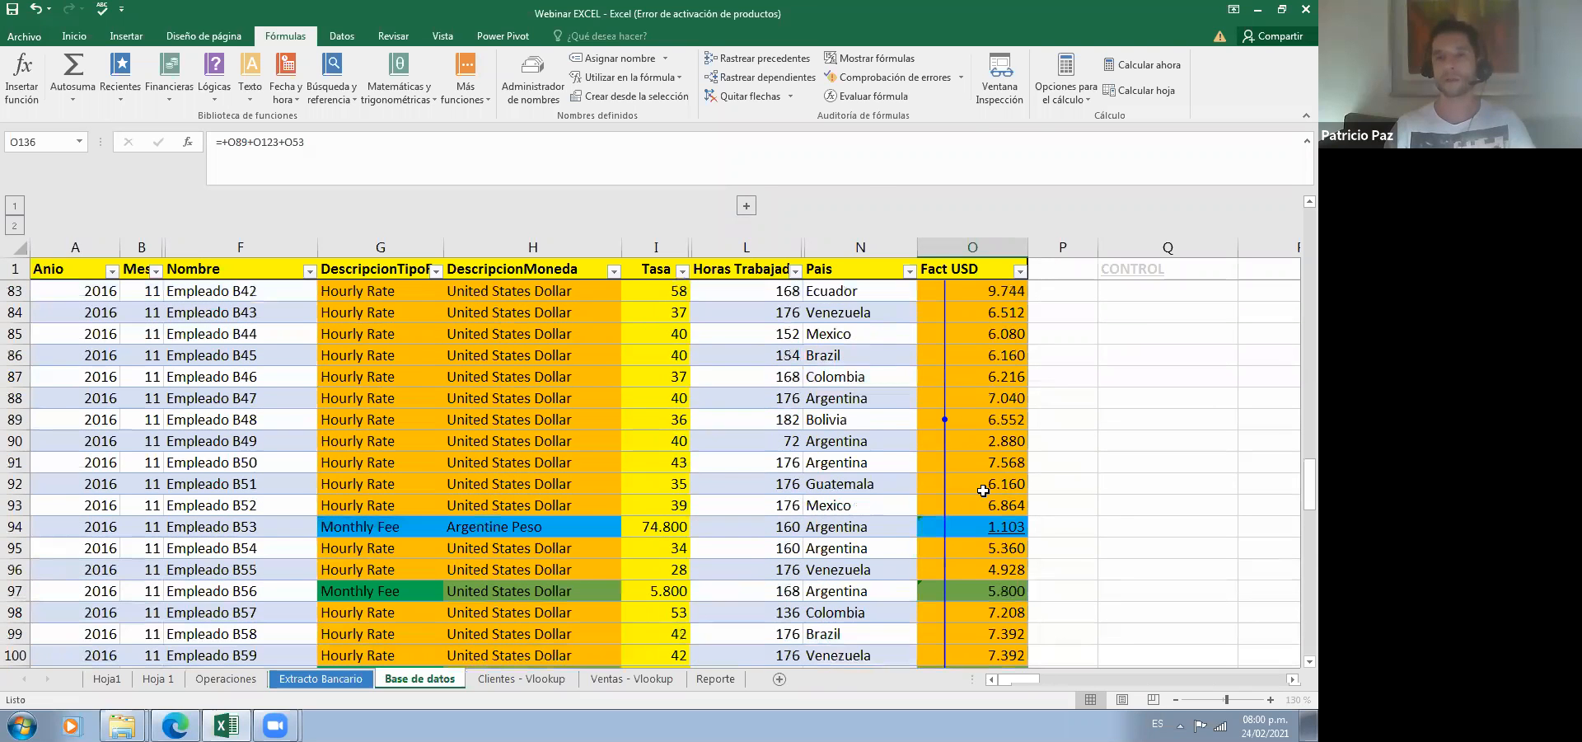
Step: Examine the cells feeding the Bolivia total in O136 by following its precedent arrow along the Fact USD column
{"action": "scroll", "coordinate": [988, 356], "scroll_direction": "up", "scroll_amount": 6}
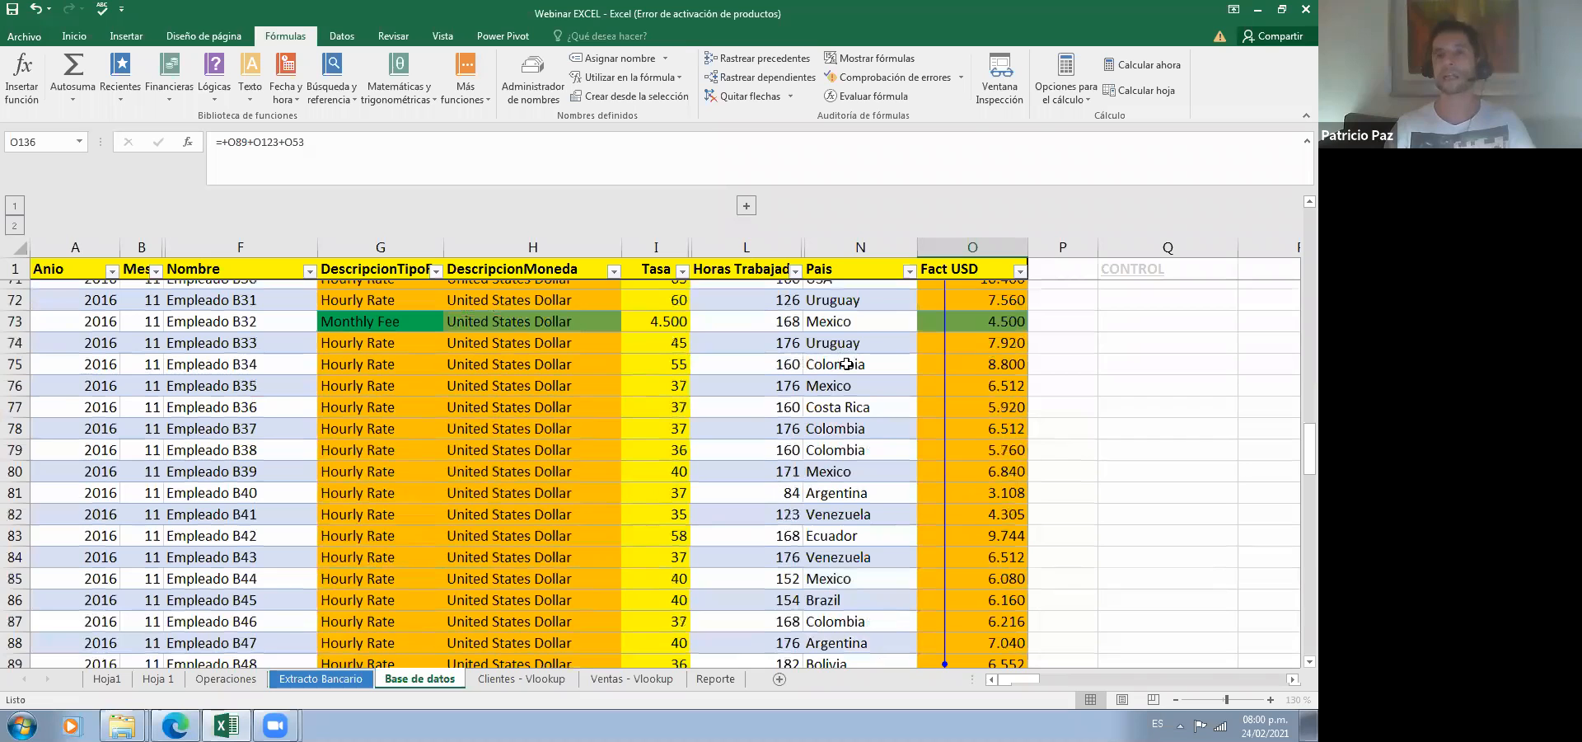
{"action": "scroll", "coordinate": [1003, 355], "scroll_direction": "up", "scroll_amount": 5}
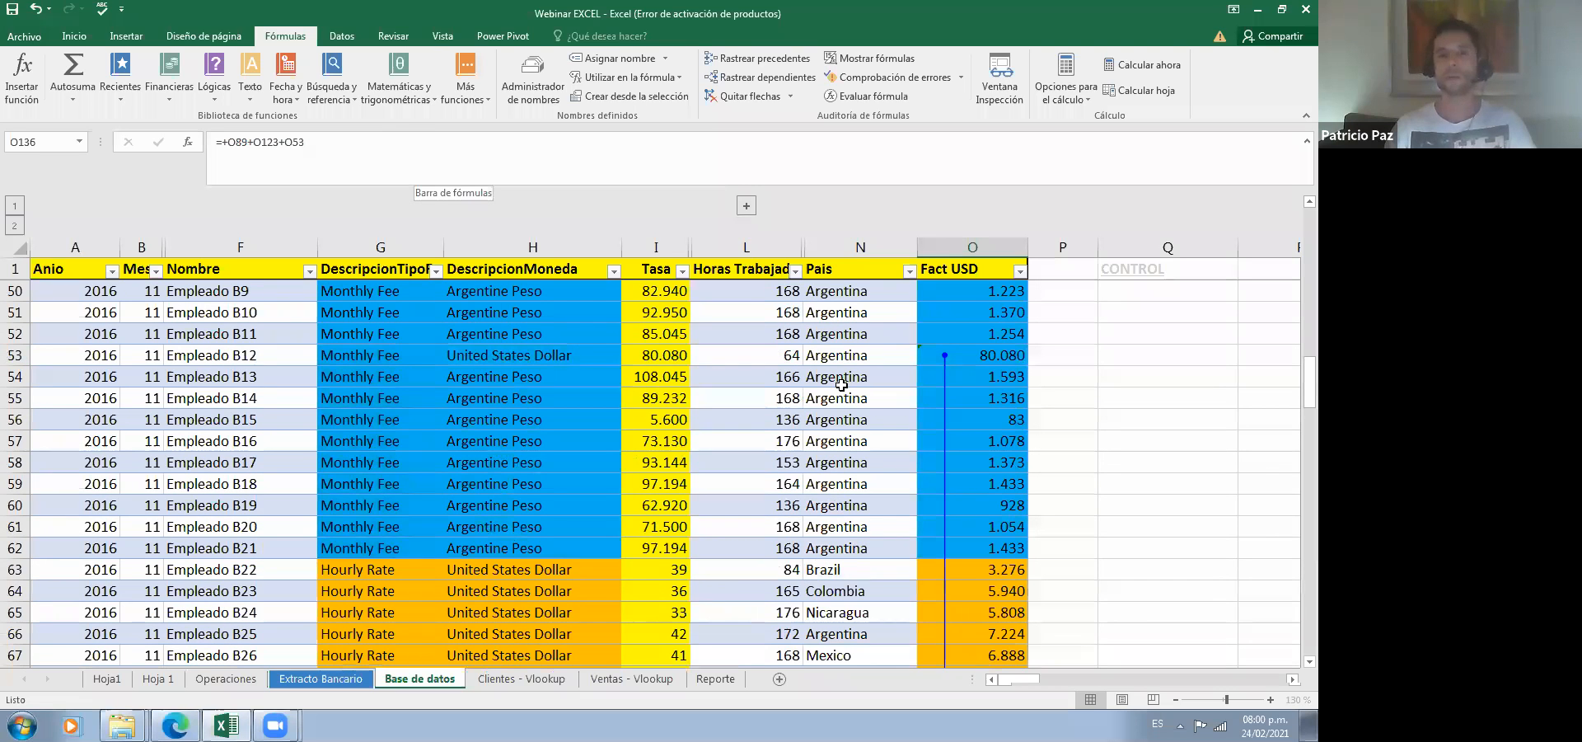
{"action": "scroll", "coordinate": [842, 385], "scroll_direction": "down", "scroll_amount": 15}
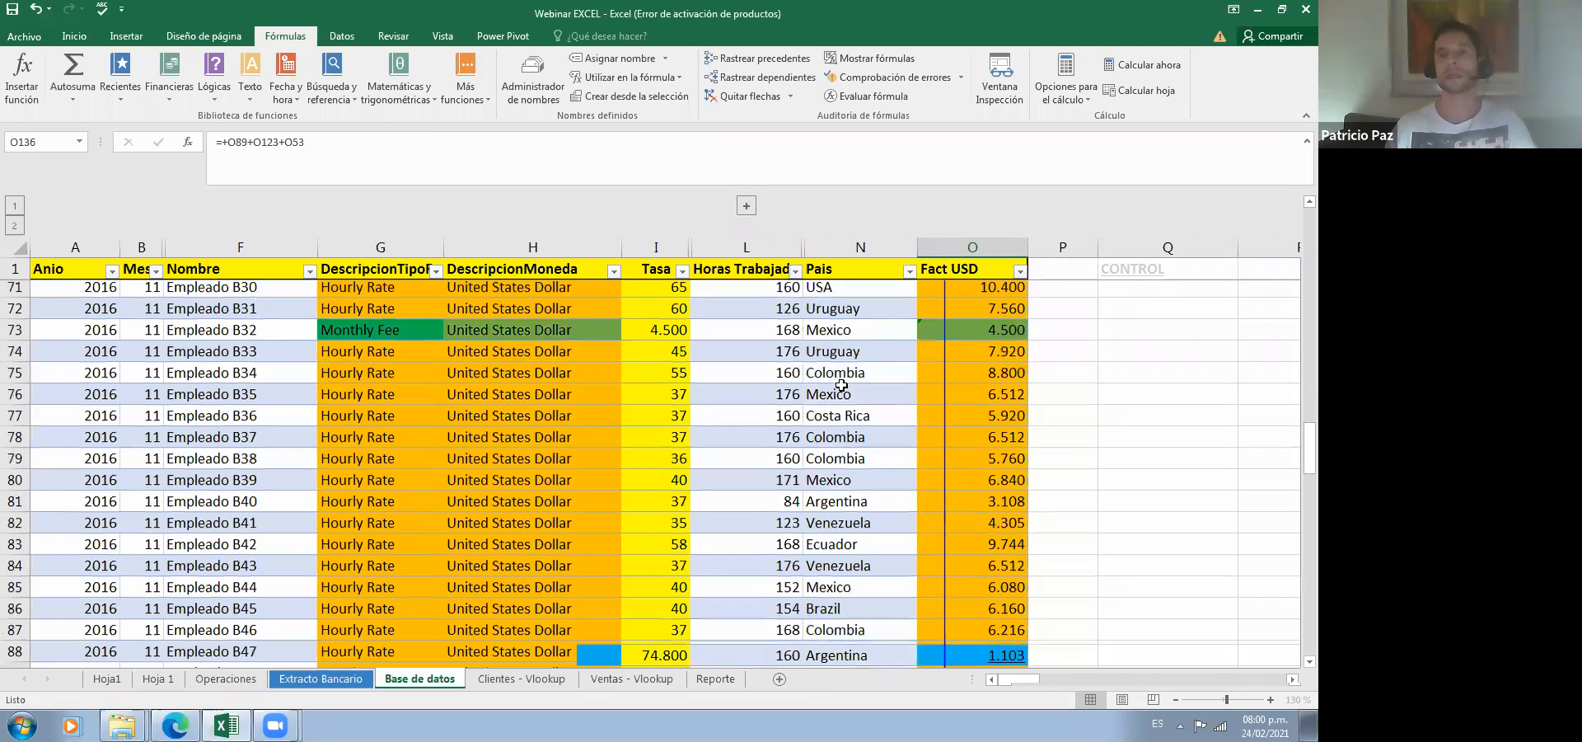
{"action": "scroll", "coordinate": [841, 384], "scroll_direction": "down", "scroll_amount": 10}
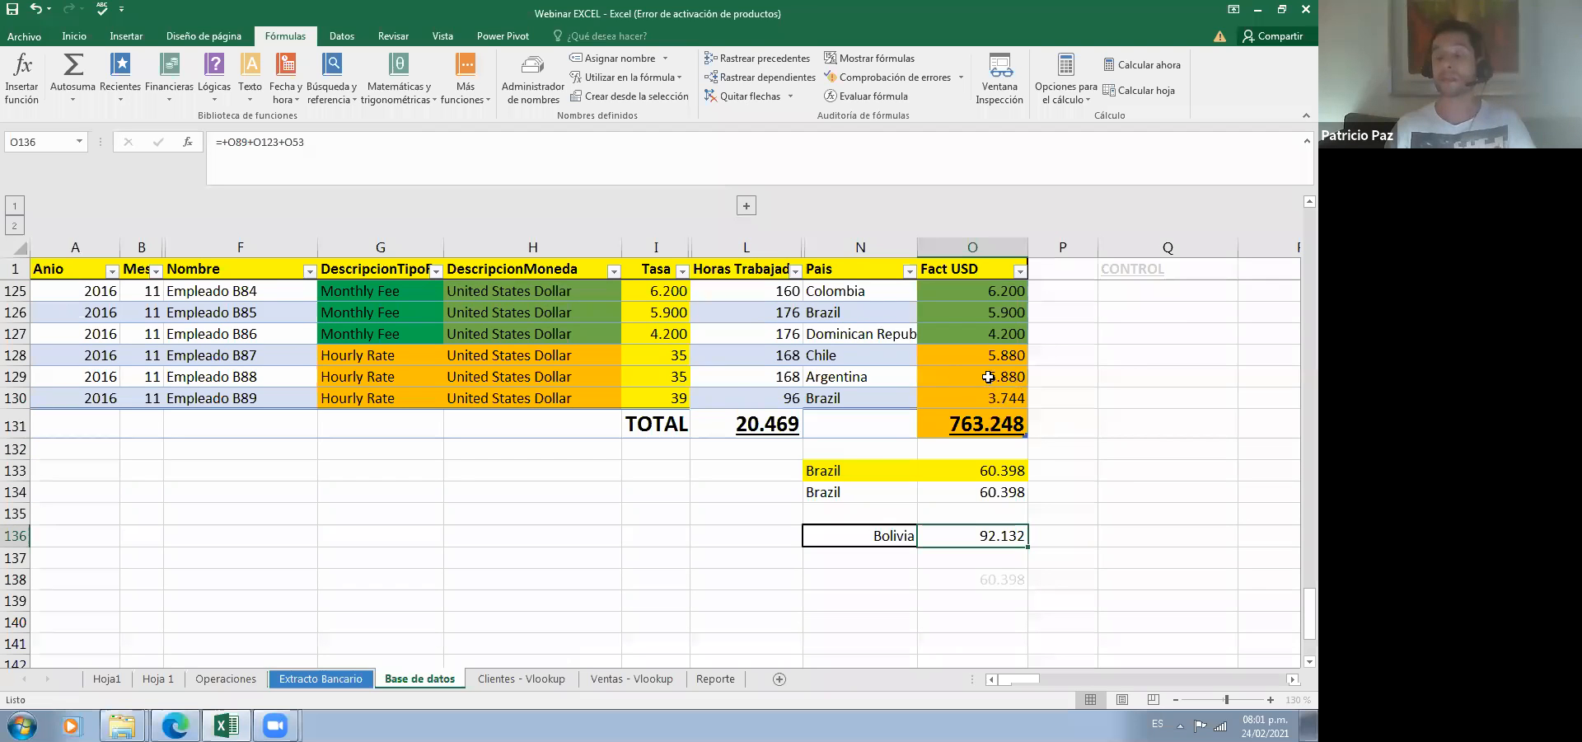
{"action": "scroll", "coordinate": [992, 384], "scroll_direction": "up", "scroll_amount": 2}
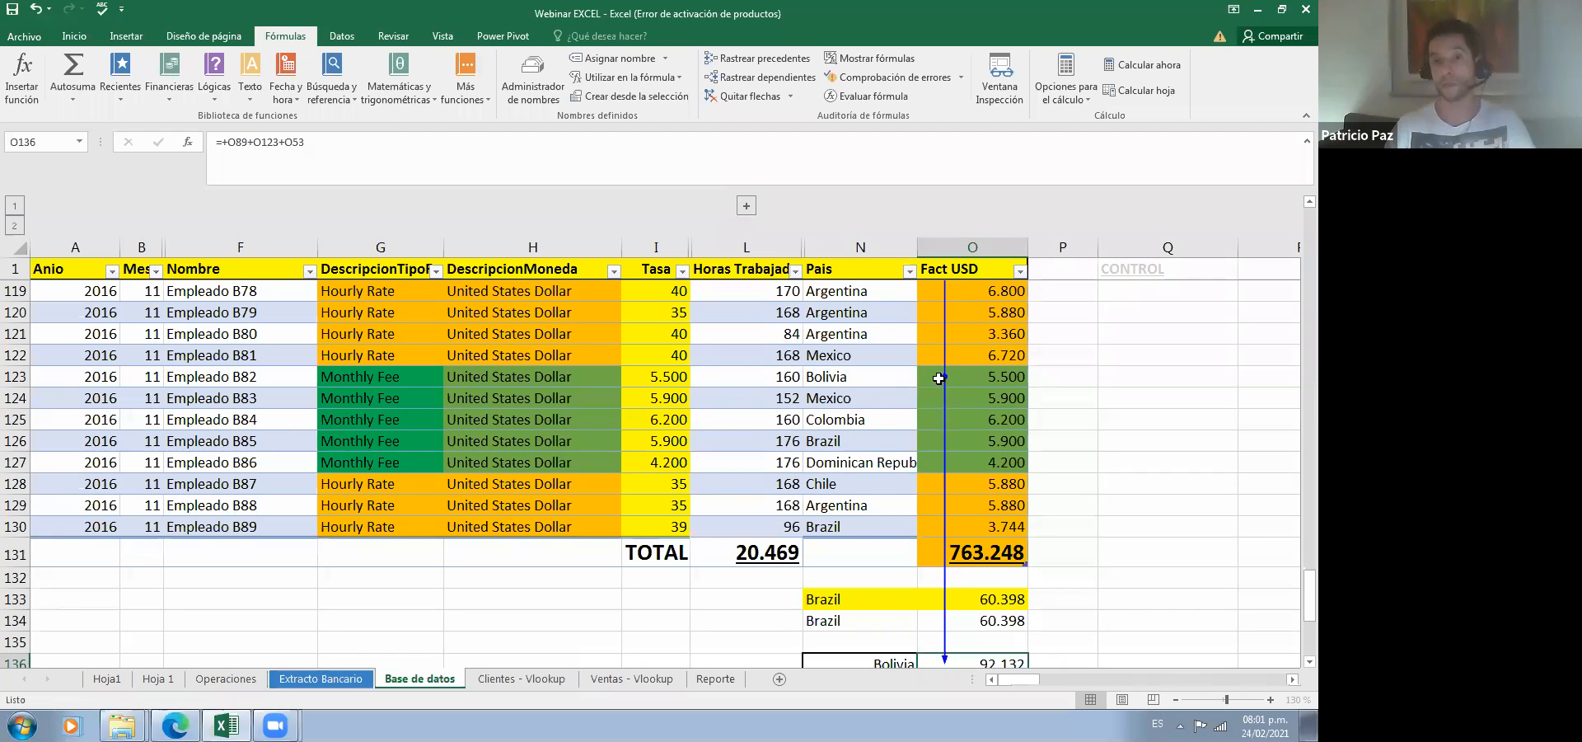
{"action": "scroll", "coordinate": [1051, 401], "scroll_direction": "up", "scroll_amount": 1}
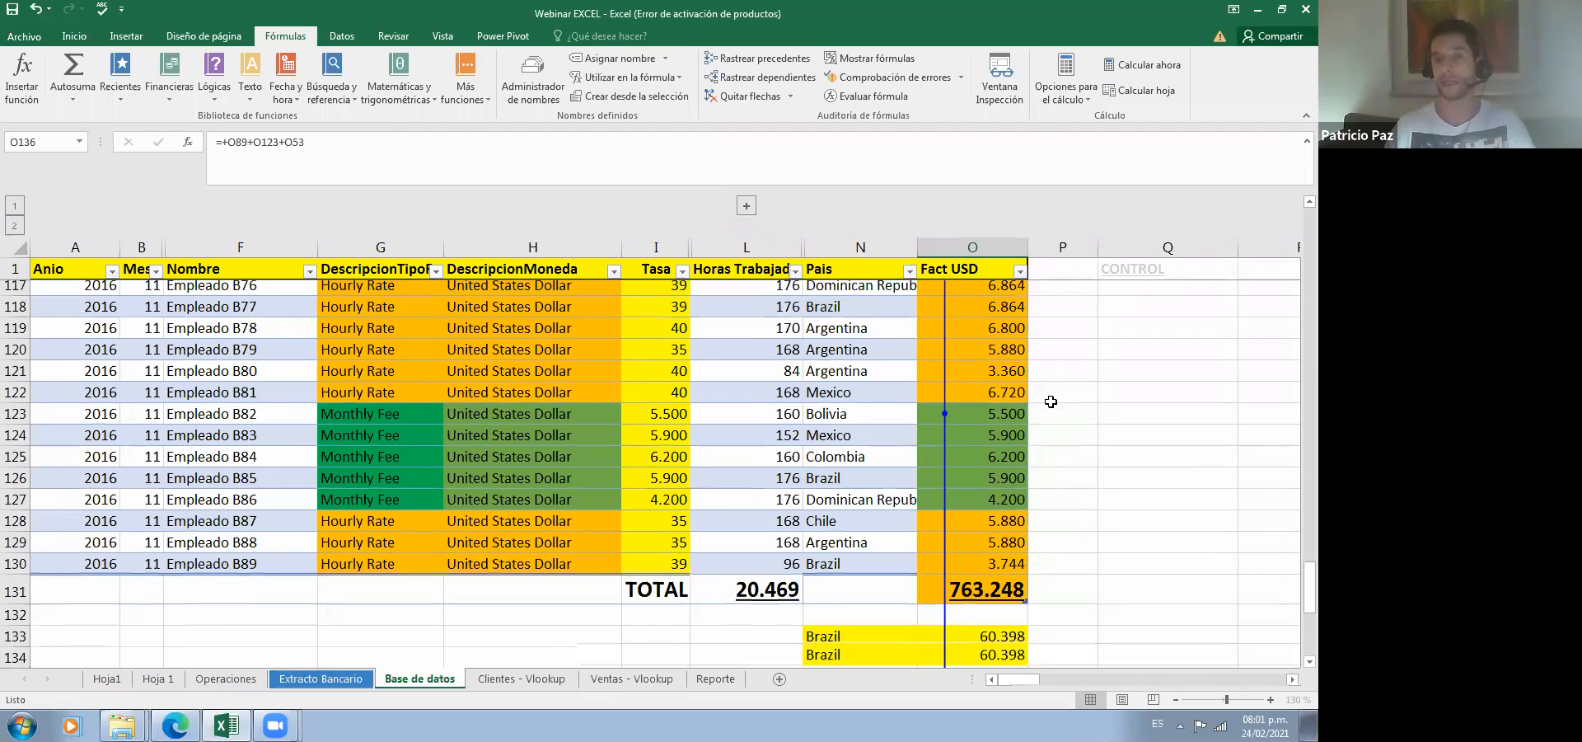
{"action": "scroll", "coordinate": [1051, 403], "scroll_direction": "up", "scroll_amount": 7}
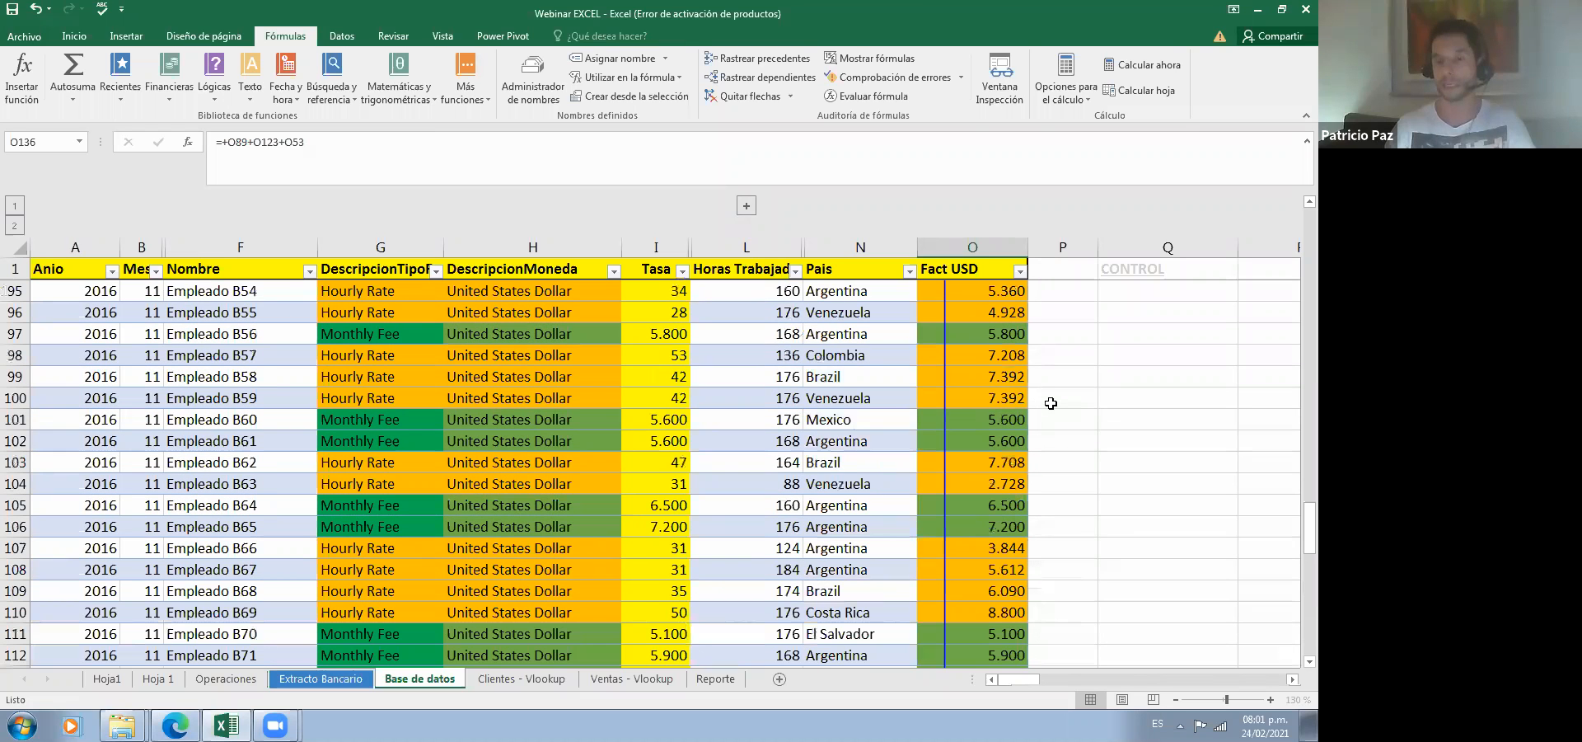
{"action": "scroll", "coordinate": [1051, 403], "scroll_direction": "up", "scroll_amount": 5}
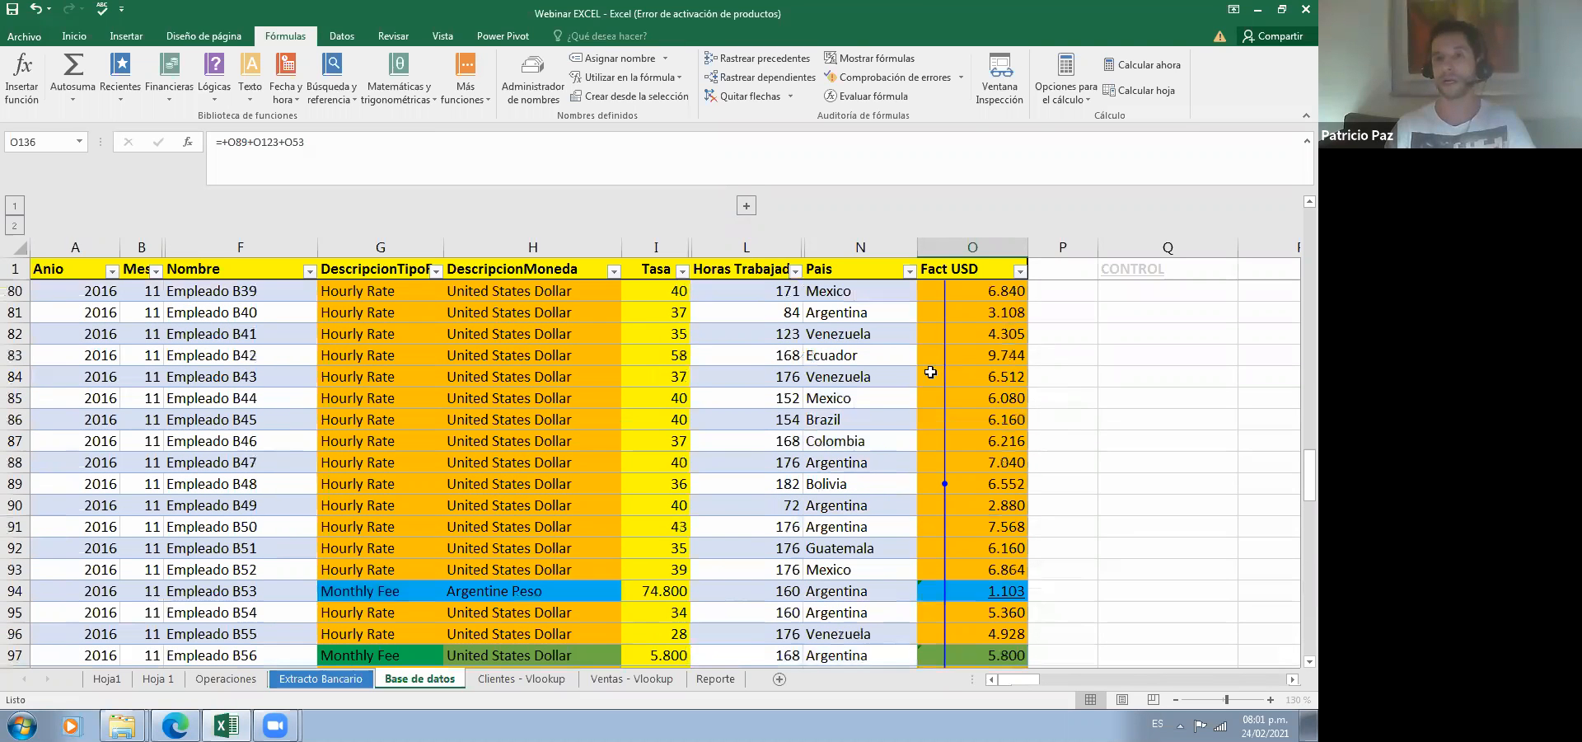
{"action": "scroll", "coordinate": [987, 355], "scroll_direction": "up", "scroll_amount": 10}
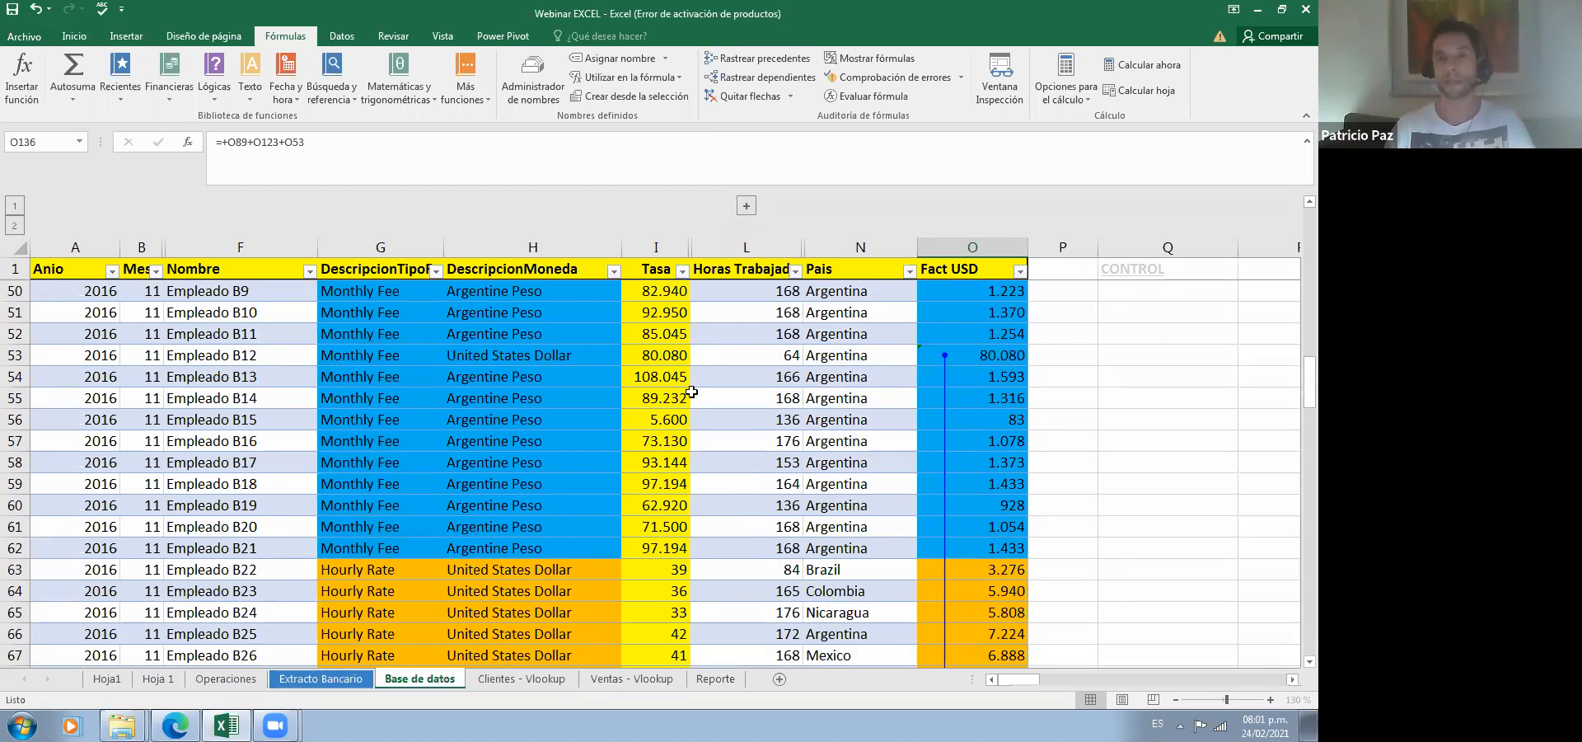
Step: Correct the Bolivia total in O136 to =+O89+O123, removing the reference to O53
{"action": "left_click", "coordinate": [458, 142]}
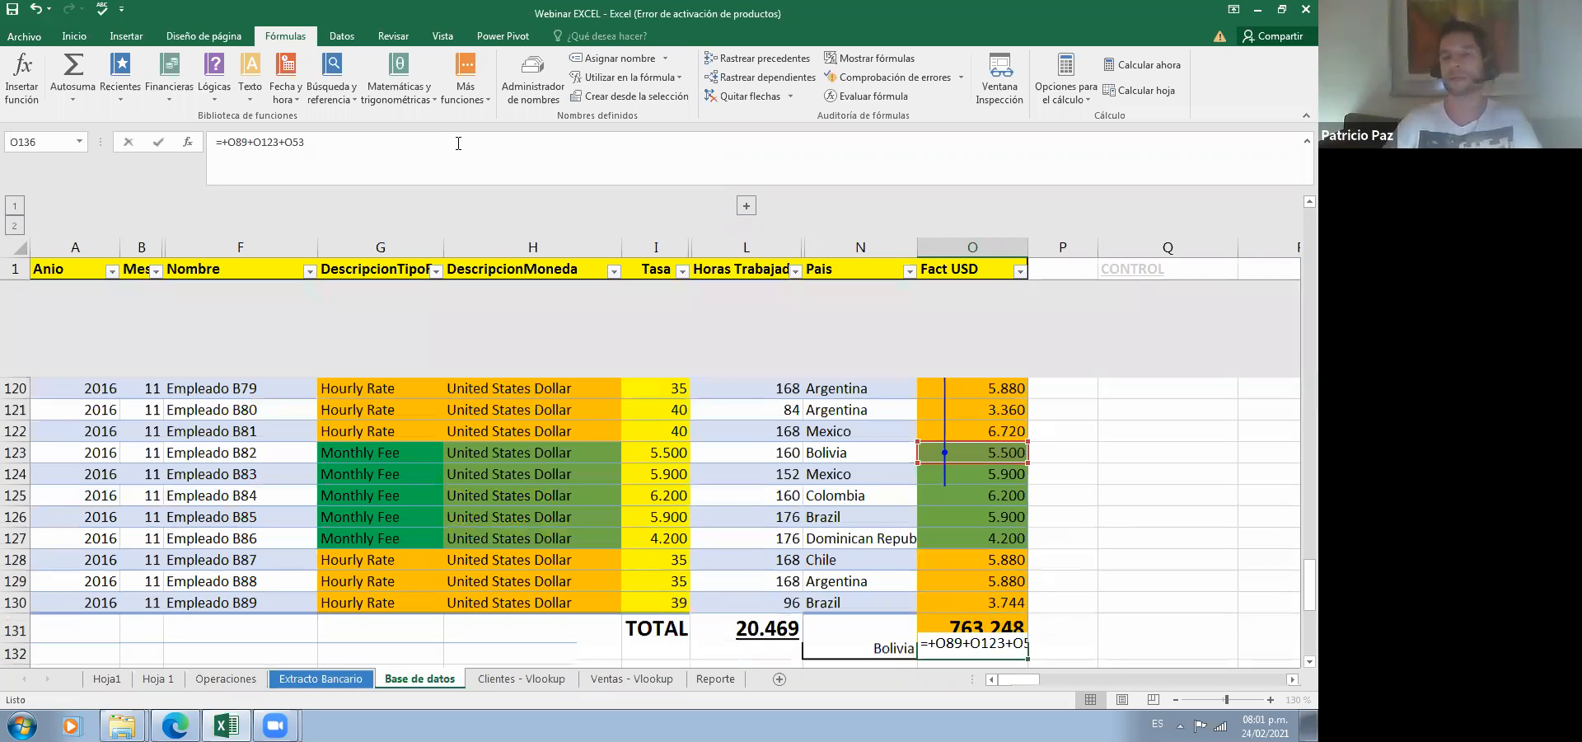
{"action": "key", "text": "Return"}
{"action": "key", "text": "Return"}
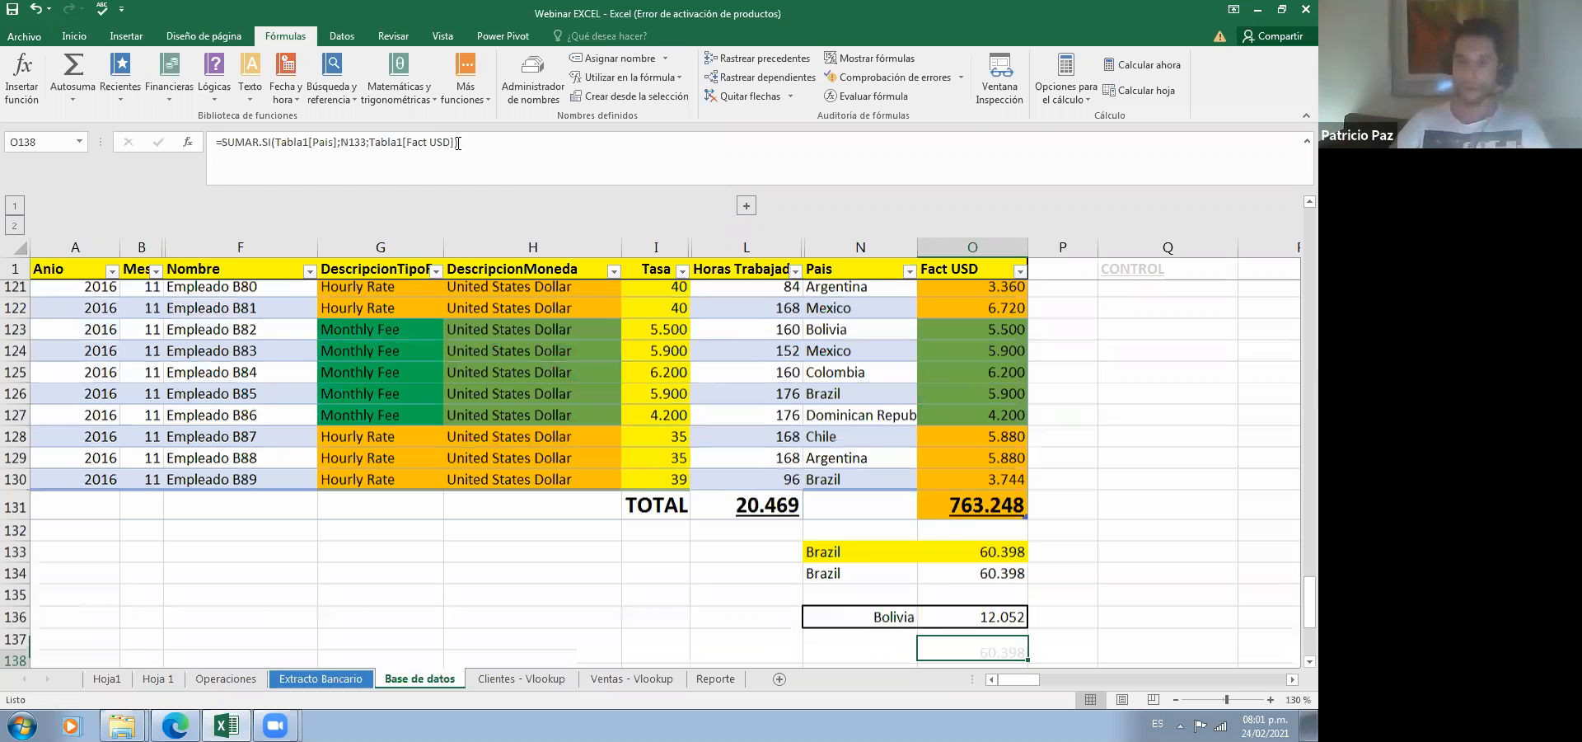
{"action": "key", "text": "Up"}
{"action": "key", "text": "Up"}
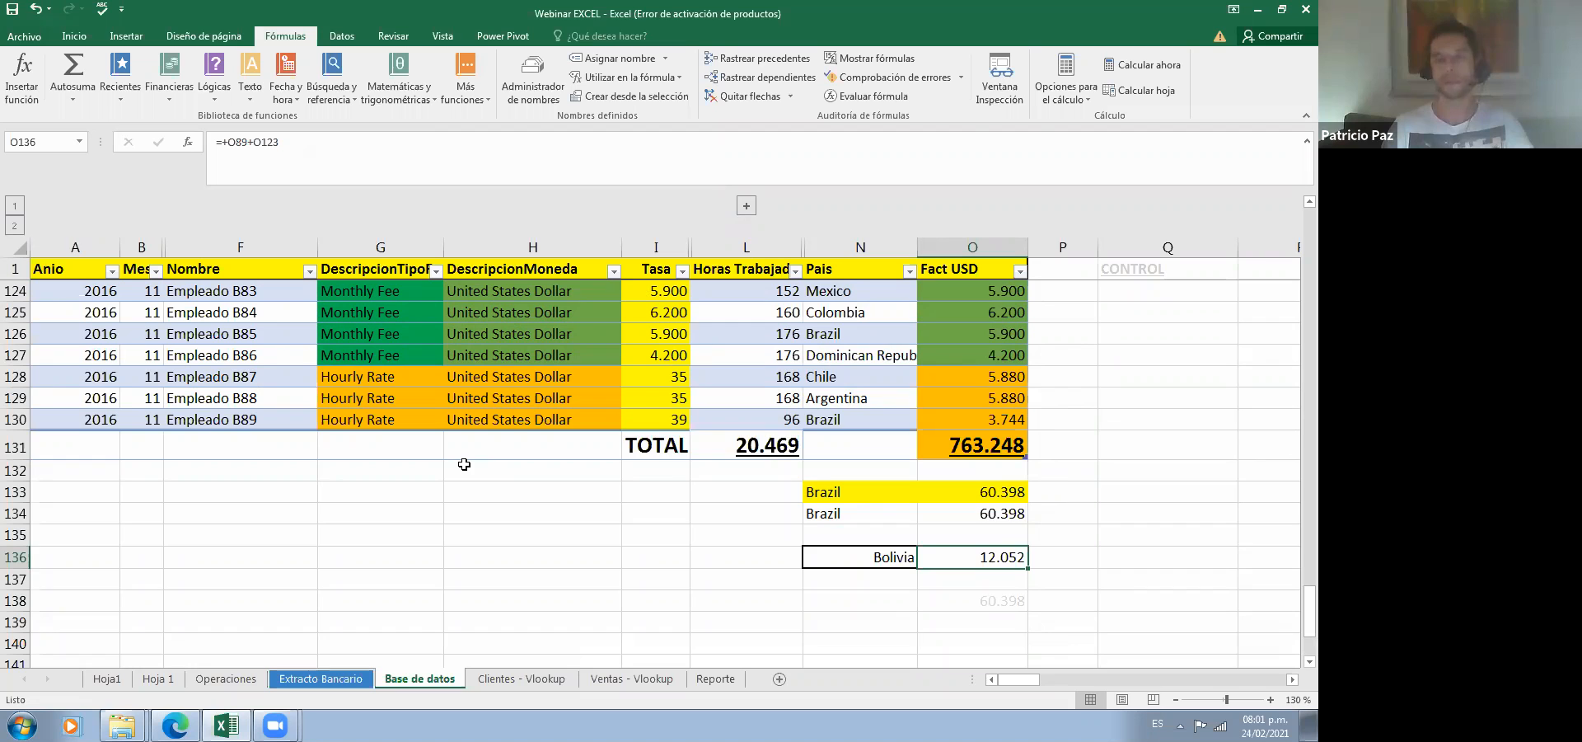
Step: Start a pivot table on the existing sheet with cell Q2, beside the database, as its location
{"action": "scroll", "coordinate": [464, 464], "scroll_direction": "up", "scroll_amount": 1}
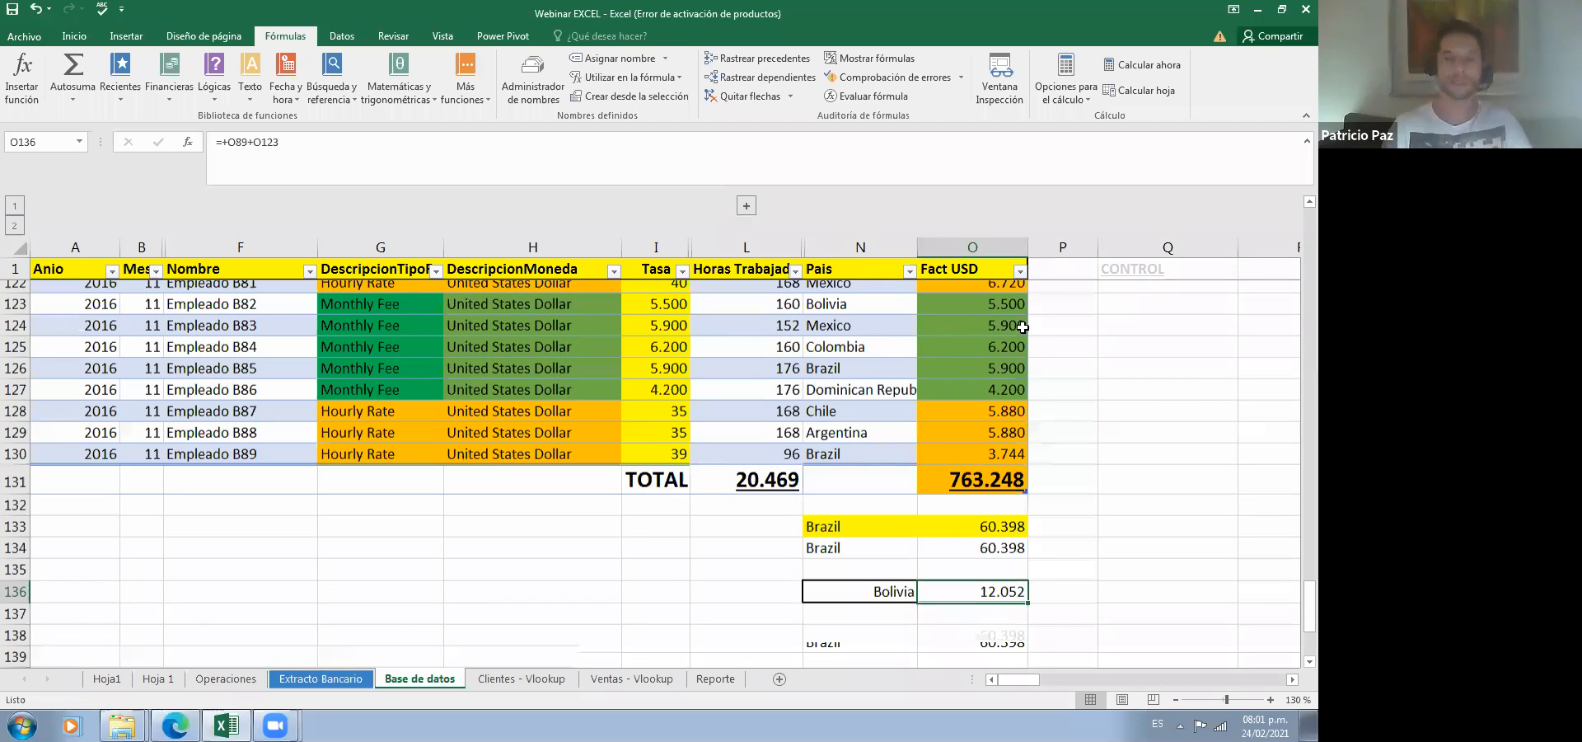
{"action": "scroll", "coordinate": [1163, 386], "scroll_direction": "up", "scroll_amount": 4}
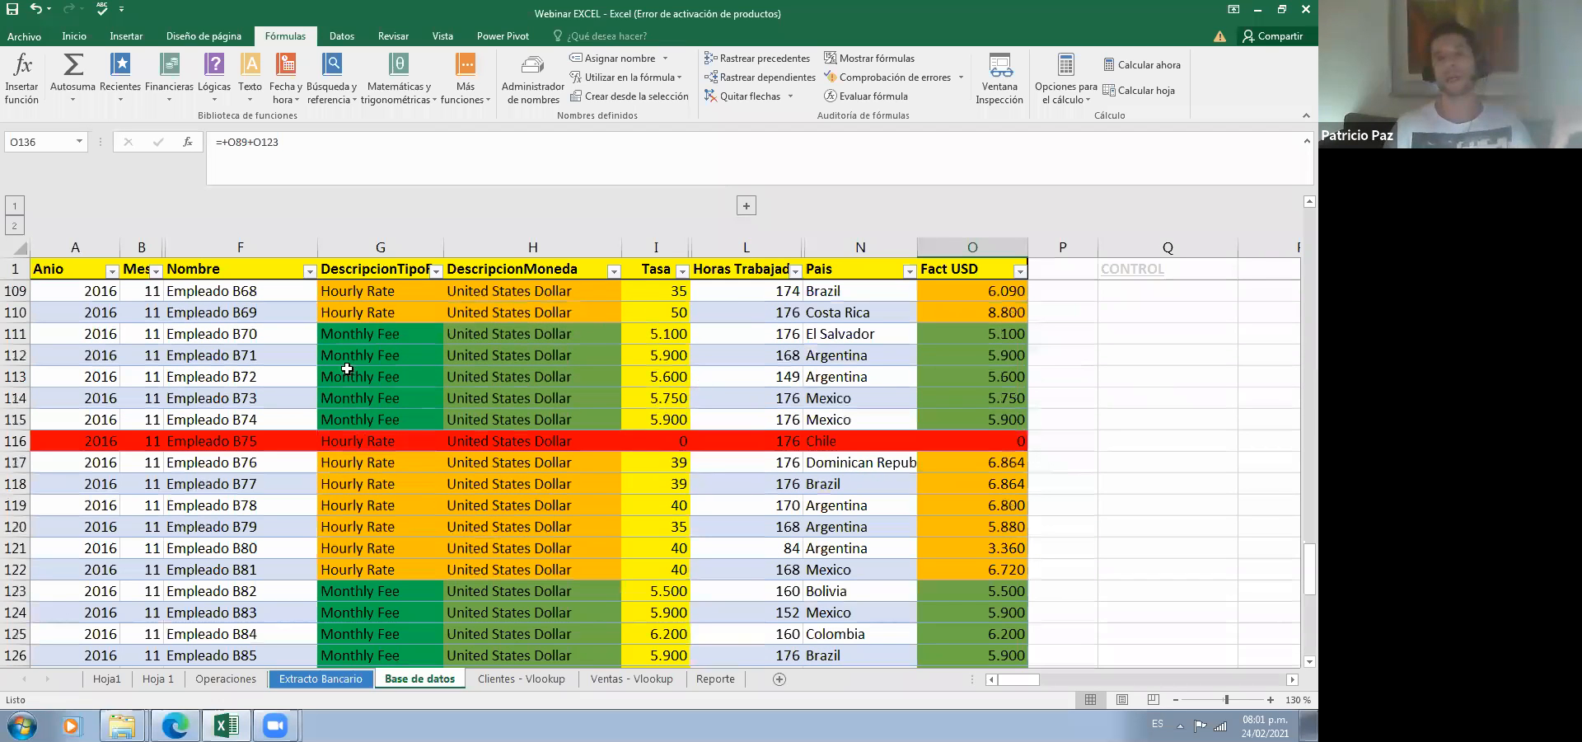
{"action": "scroll", "coordinate": [1161, 379], "scroll_direction": "up", "scroll_amount": 20}
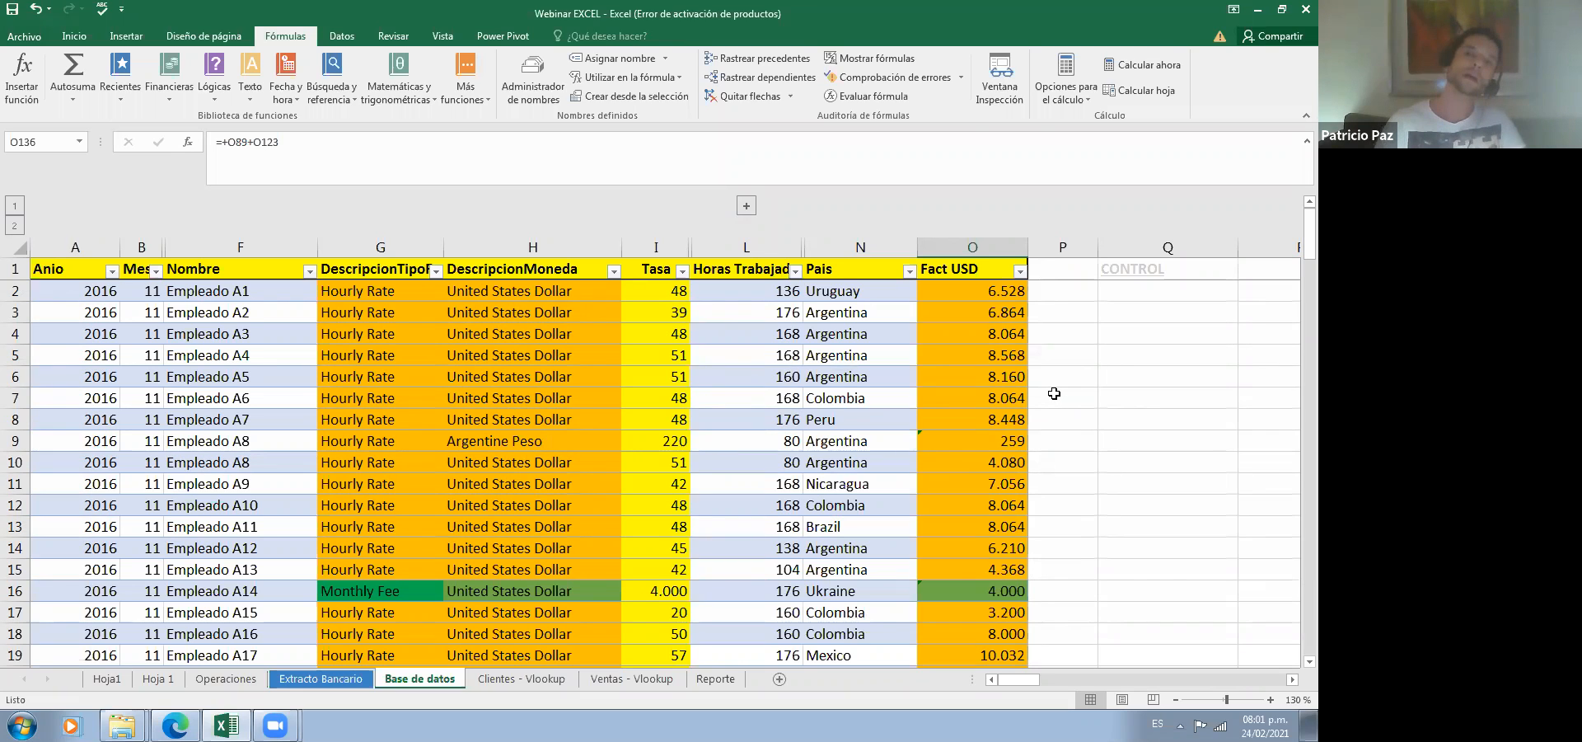
{"action": "left_click", "coordinate": [1114, 291]}
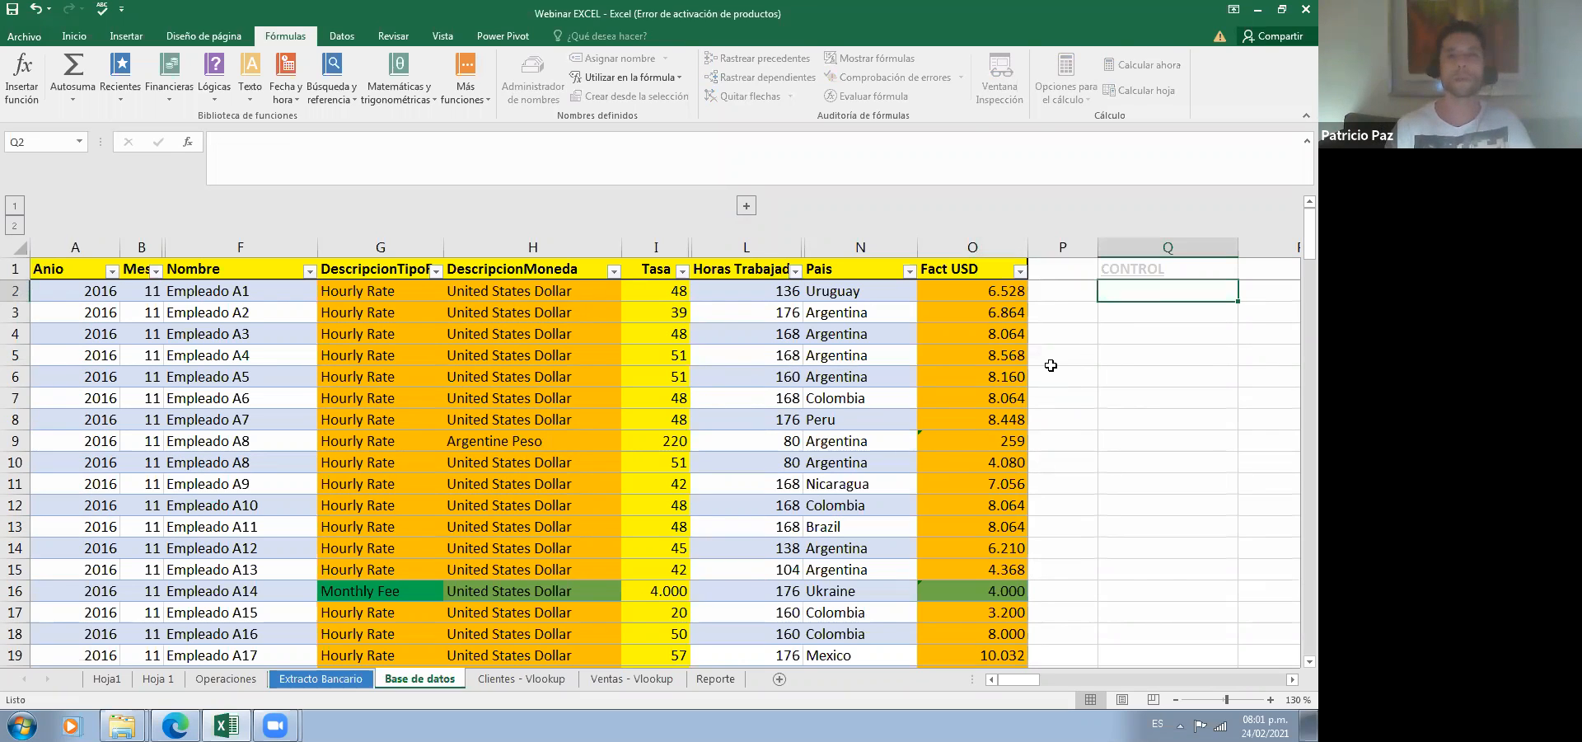
{"action": "key", "text": "Up"}
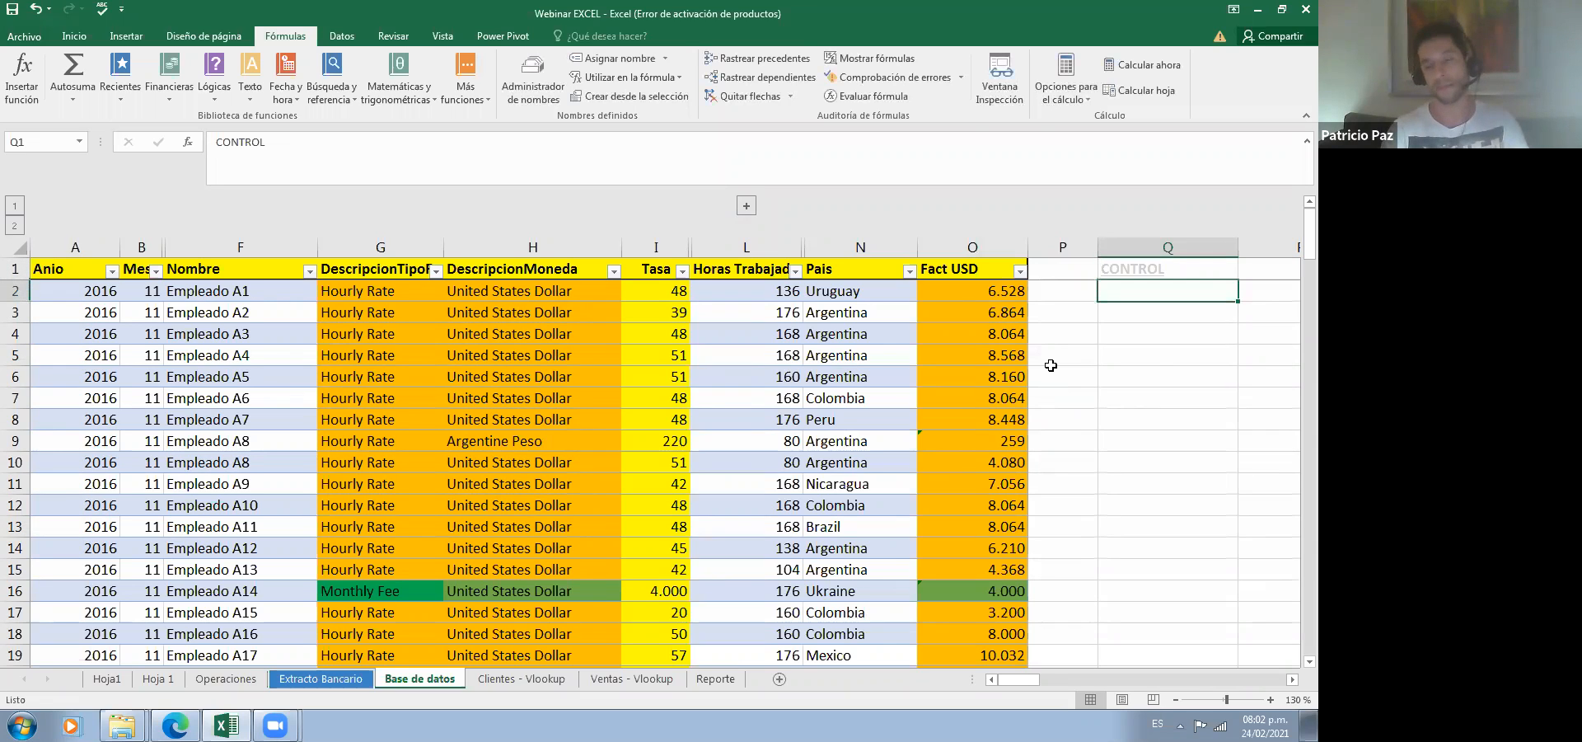
{"action": "key", "text": "Down"}
{"action": "key", "text": "Right"}
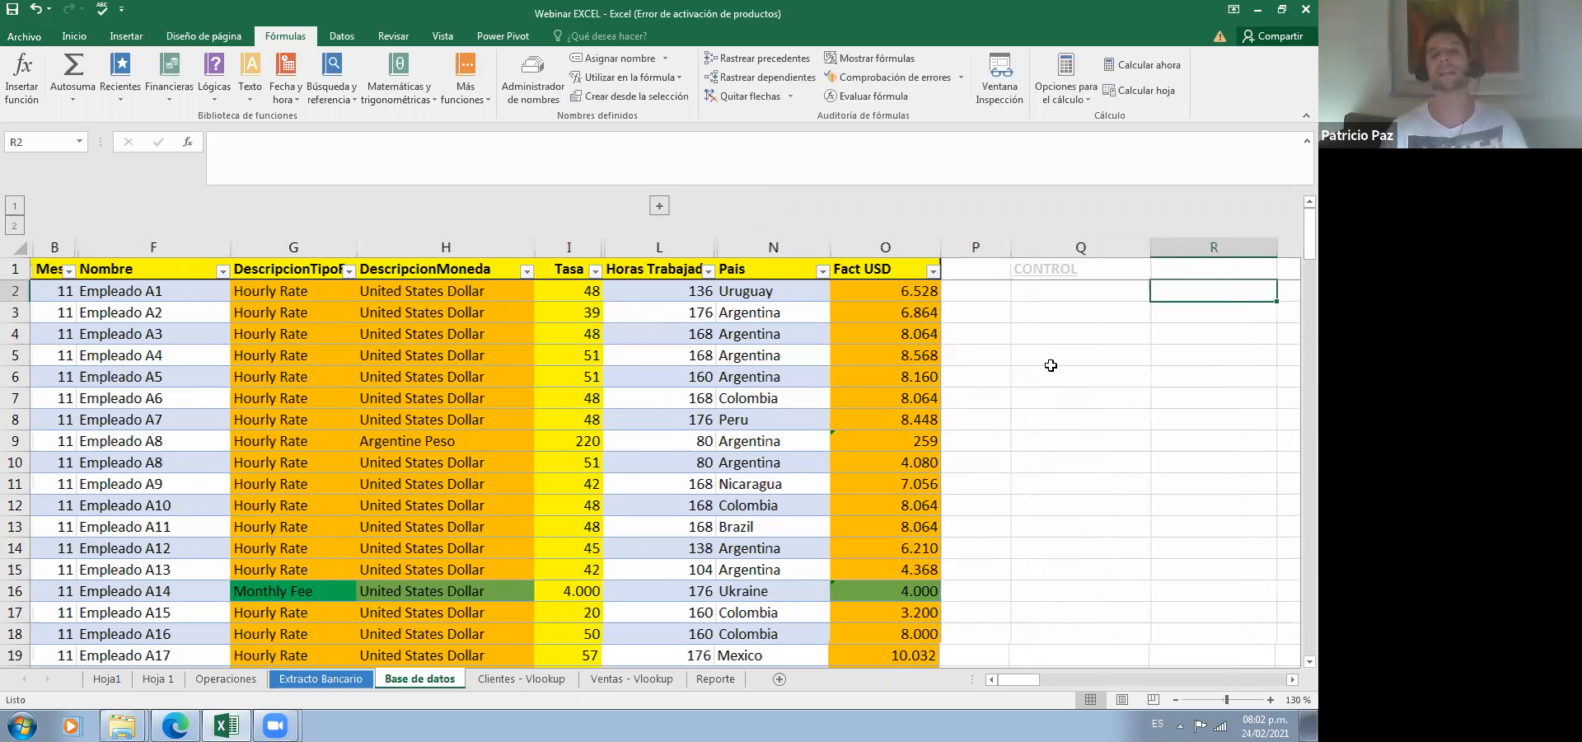
{"action": "key", "text": "Right"}
{"action": "key", "text": "Right"}
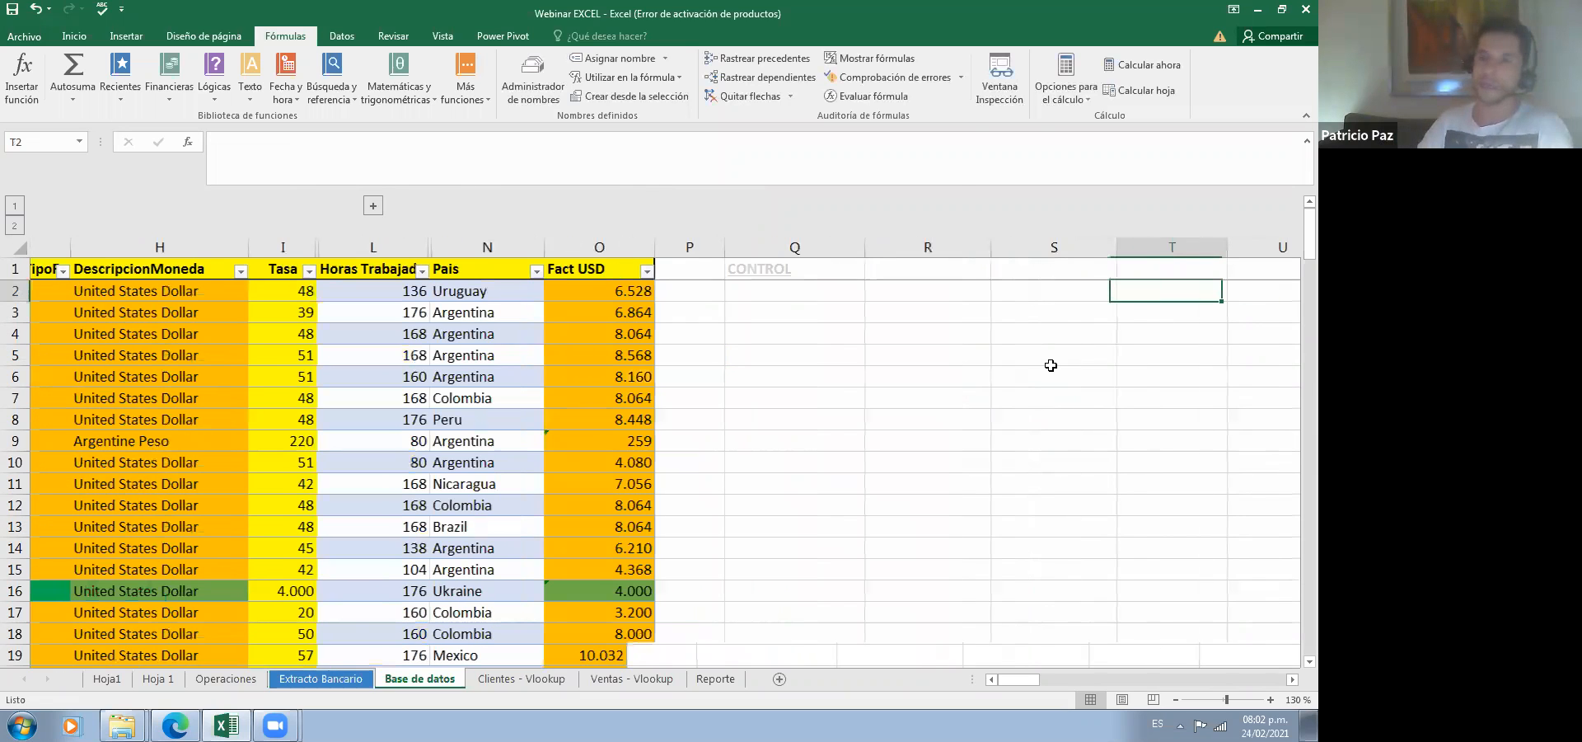
{"action": "key", "text": "Left"}
{"action": "key", "text": "Left"}
{"action": "key", "text": "Left"}
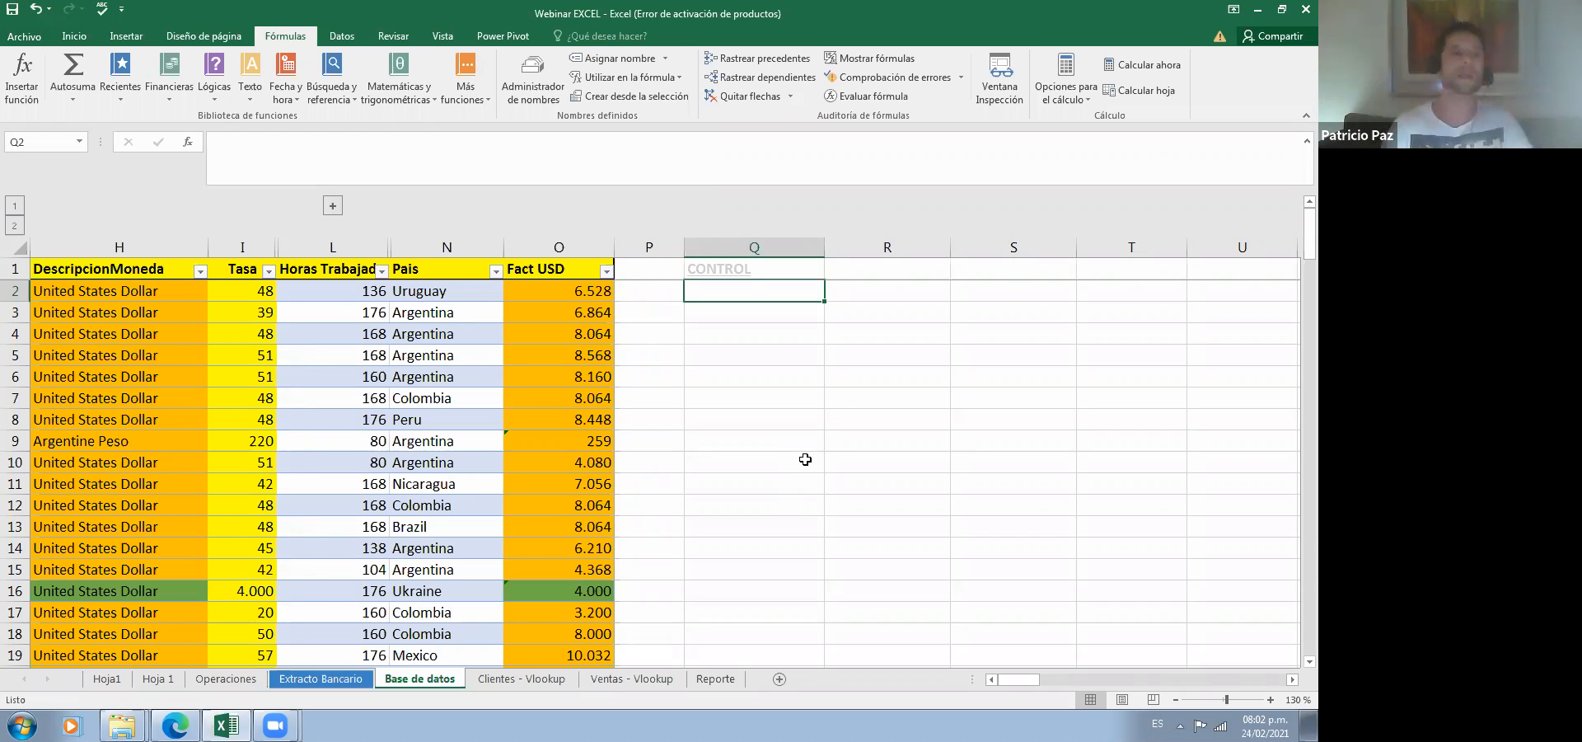
{"action": "scroll", "coordinate": [37, 83], "scroll_direction": "up", "scroll_amount": 2}
{"action": "left_click", "coordinate": [38, 82]}
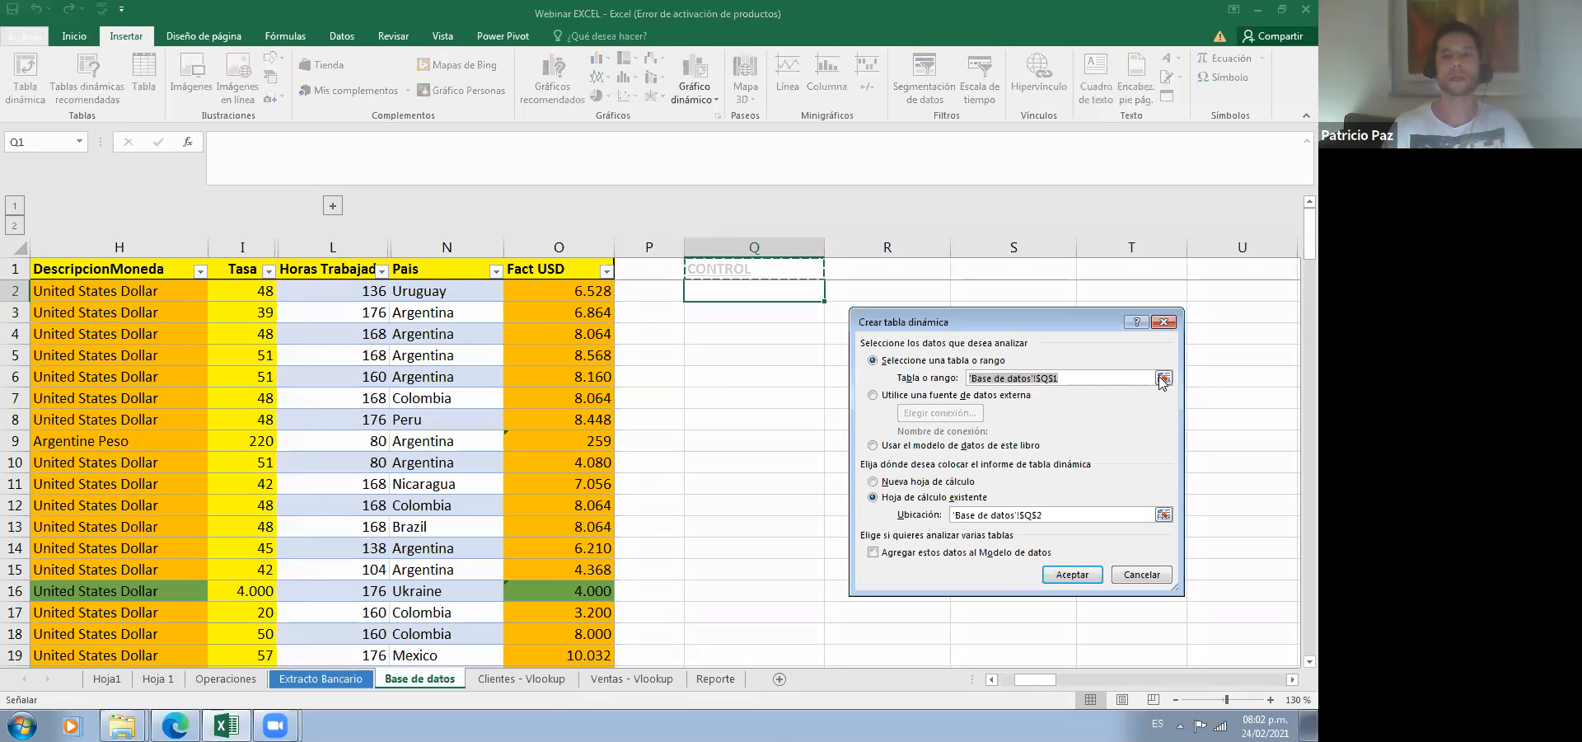
Step: Set the pivot table's source to the whole database, from the Anio header through the Fact USD column, and create it
{"action": "left_click", "coordinate": [537, 316]}
{"action": "key", "text": "Left"}
{"action": "key", "text": "Left"}
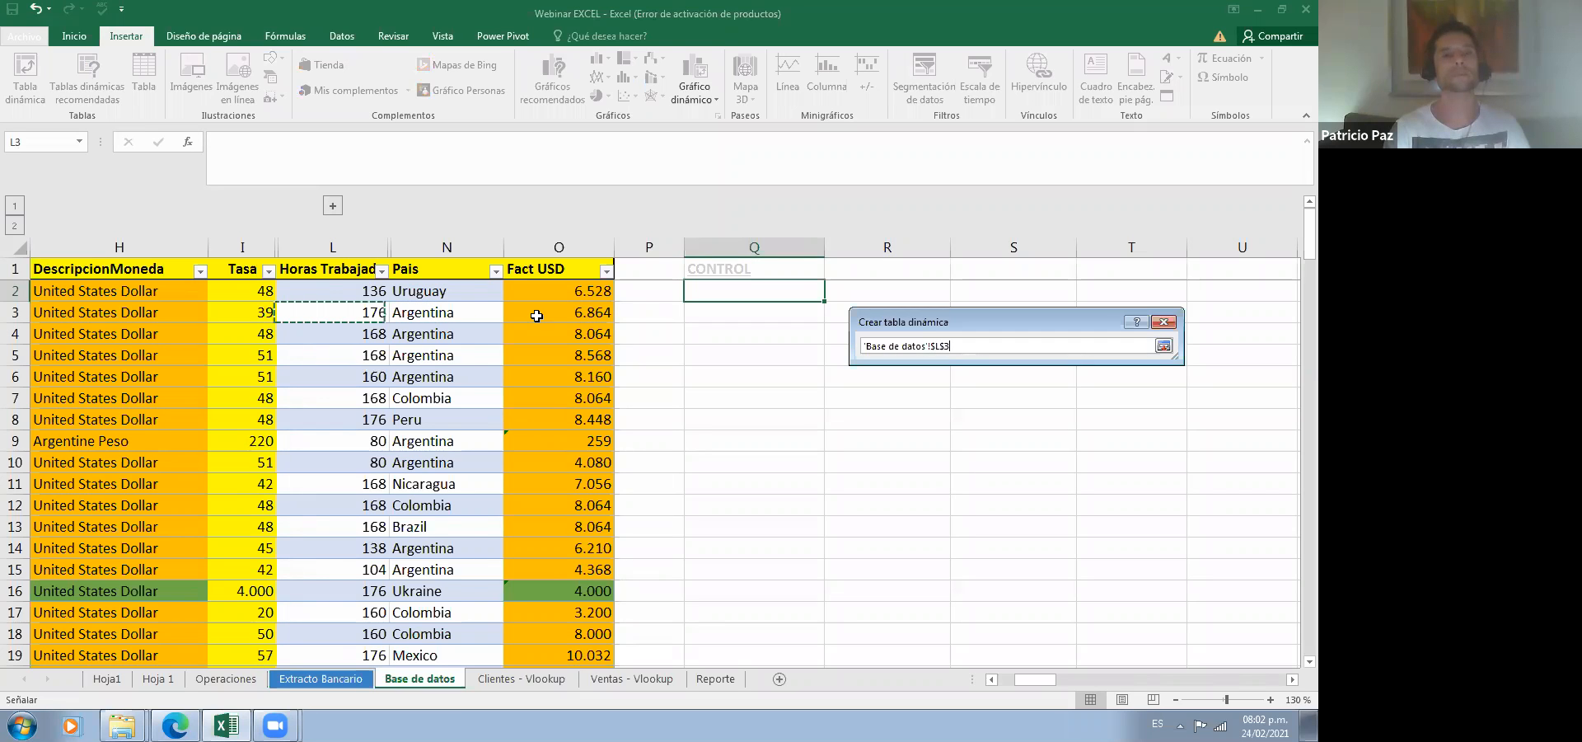
{"action": "key", "text": "Left"}
{"action": "key", "text": "Left"}
{"action": "key", "text": "Left"}
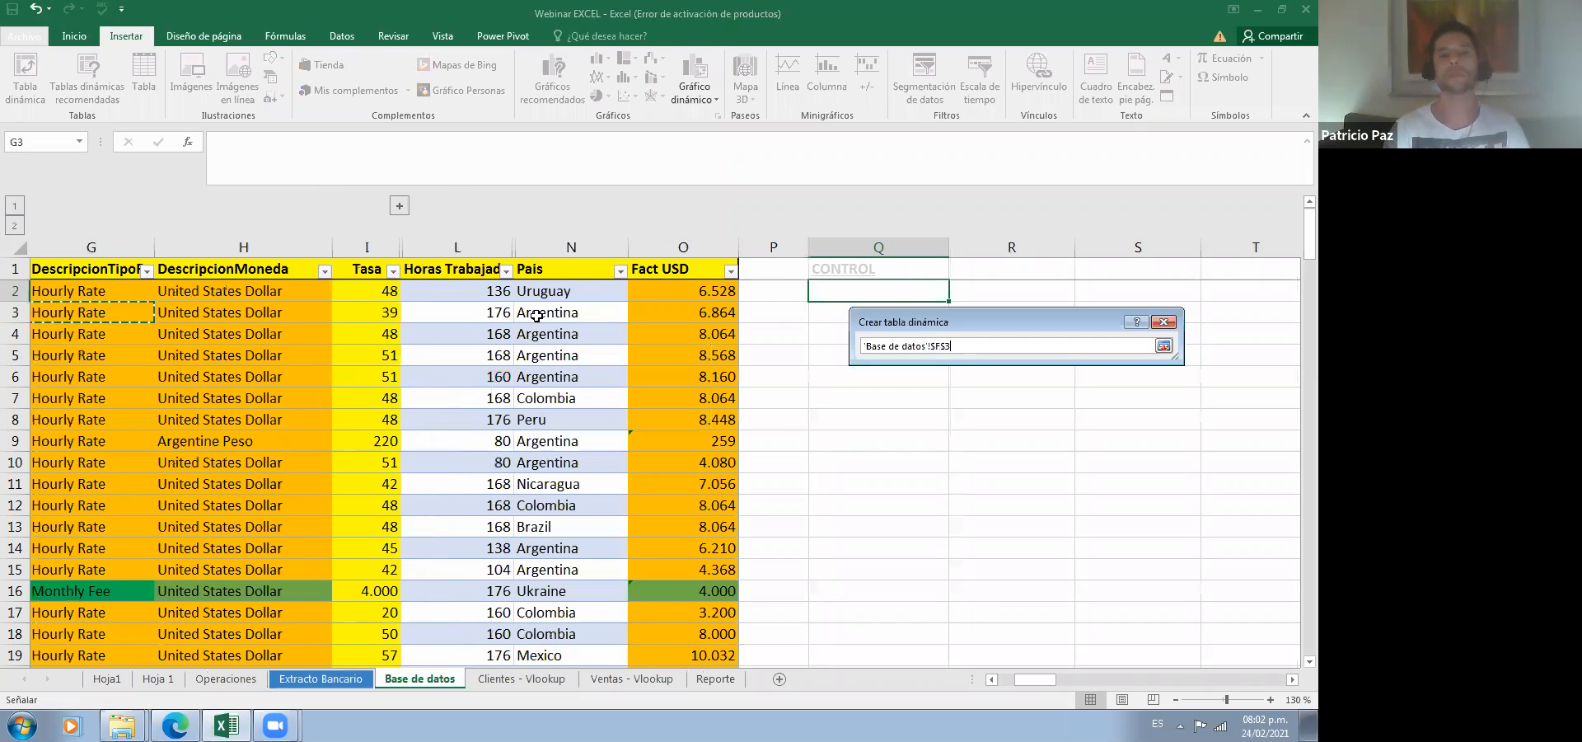
{"action": "key", "text": "ctrl+Up"}
{"action": "key", "text": "ctrl+shift+Left"}
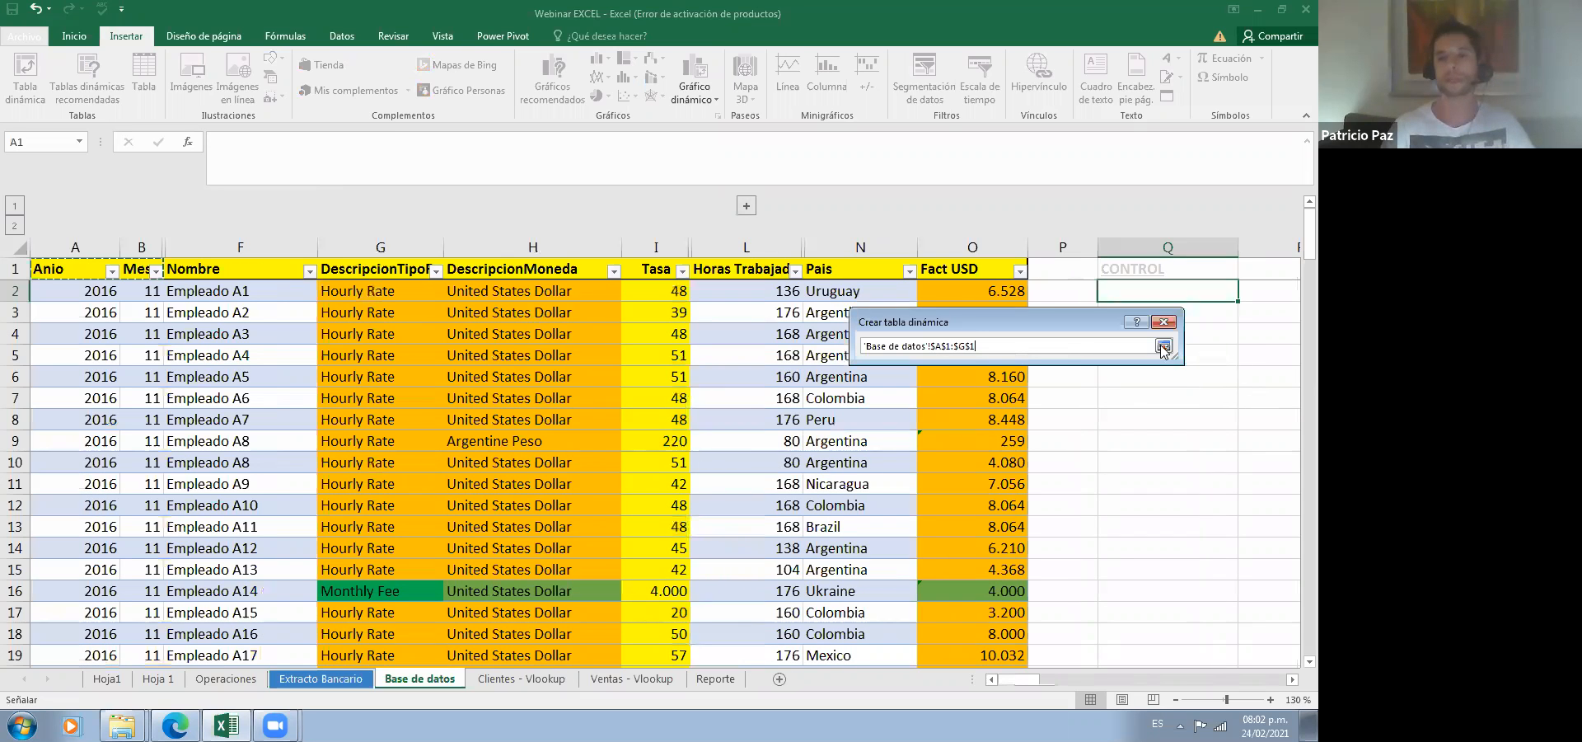
{"action": "key", "text": "ctrl+shift+Down"}
{"action": "key", "text": "Return"}
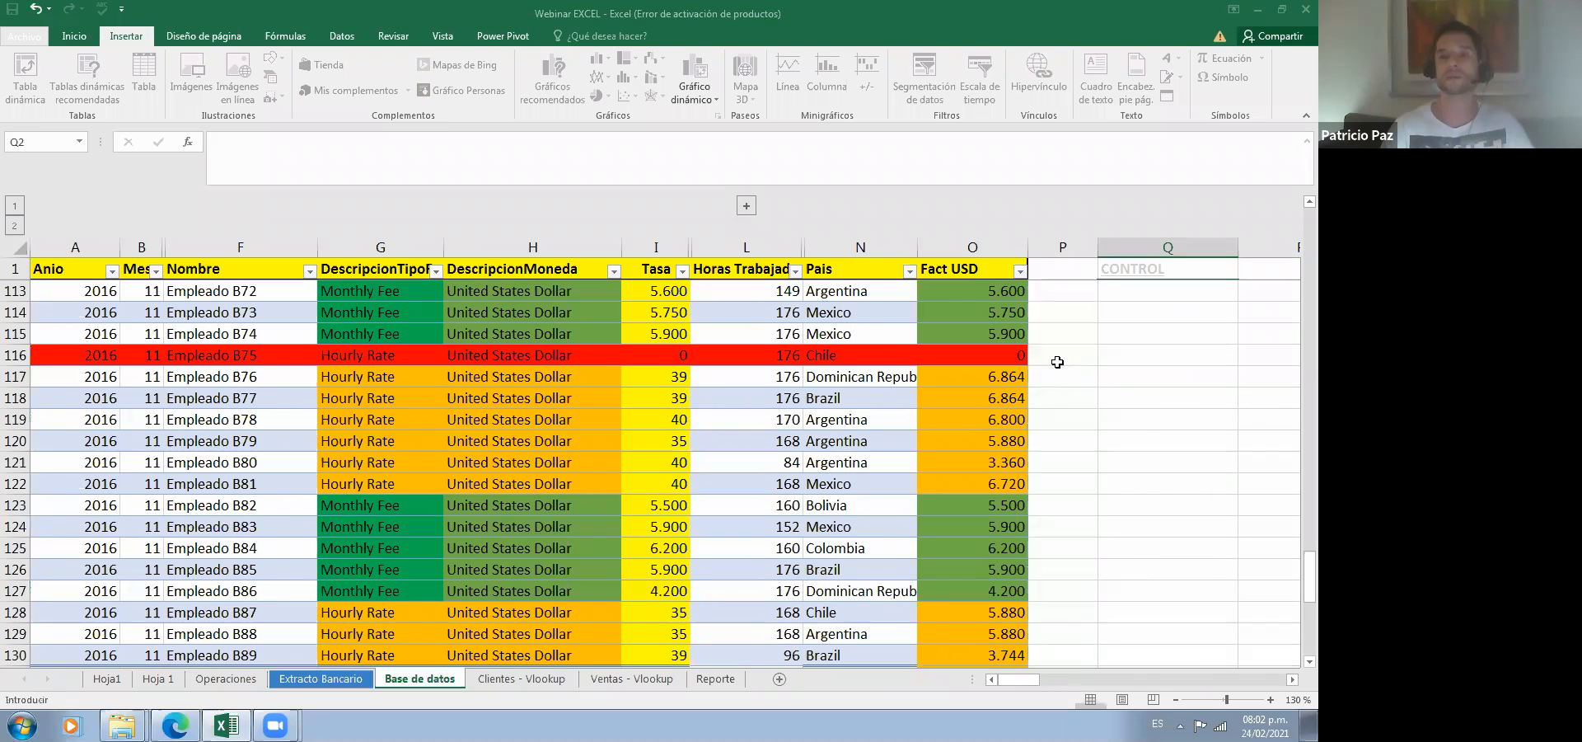
Step: Return to the start of the sheet and select the empty pivot table to show its field list
{"action": "left_click", "coordinate": [1057, 362]}
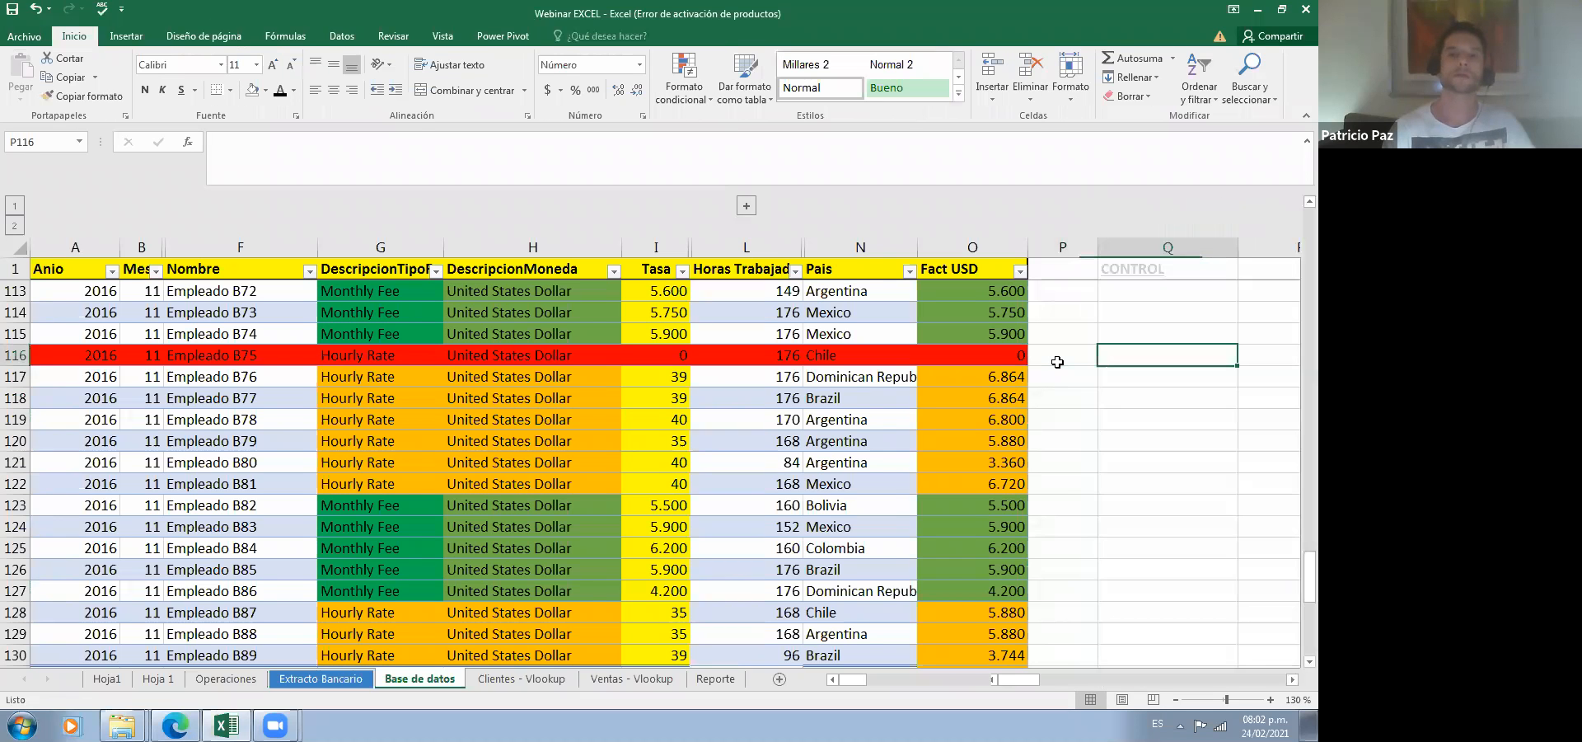
{"action": "key", "text": "Right"}
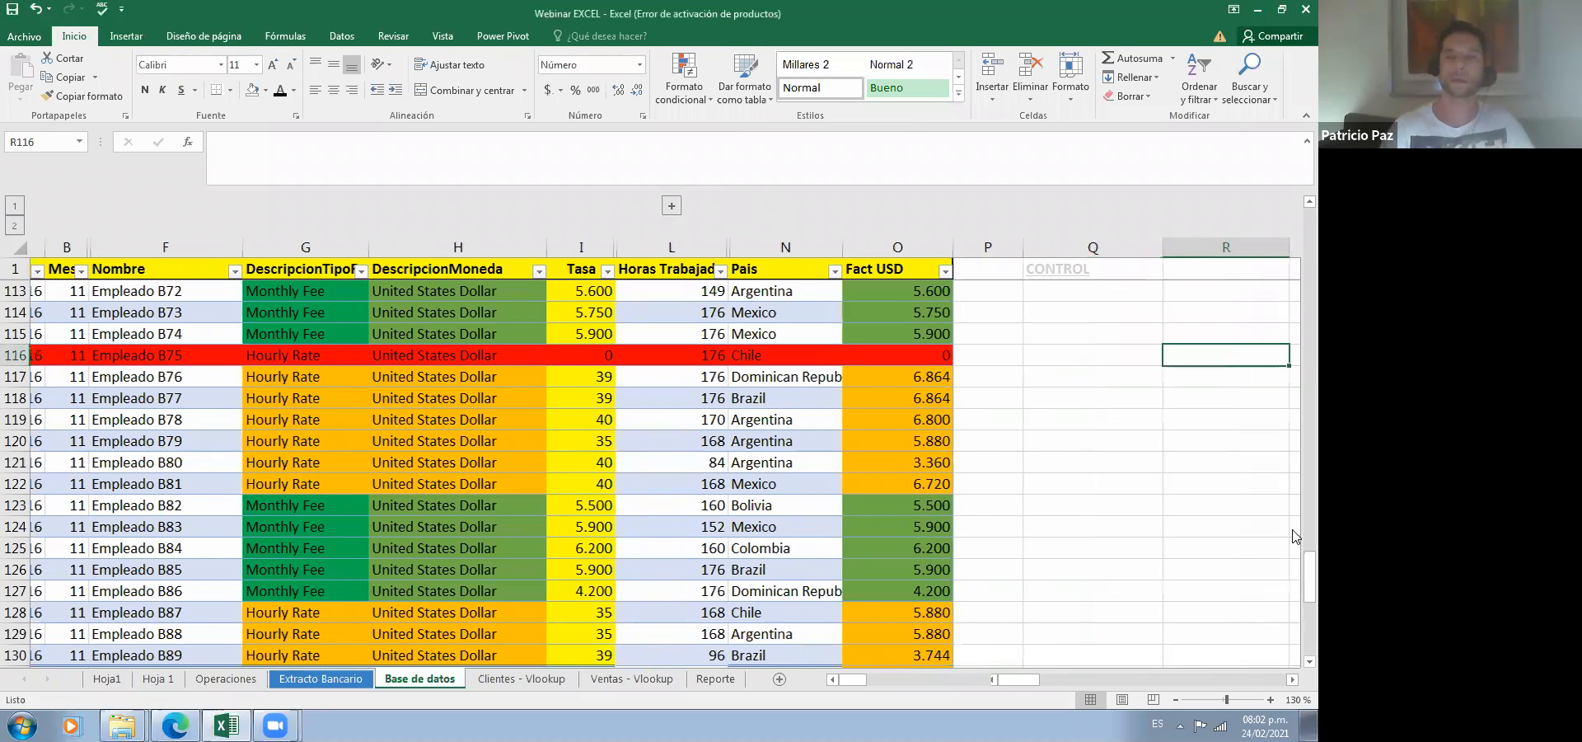
{"action": "key", "text": "Right"}
{"action": "key", "text": "Right"}
{"action": "key", "text": "Right"}
{"action": "key", "text": "Up"}
{"action": "key", "text": "Up"}
{"action": "key", "text": "Up"}
{"action": "key", "text": "Up"}
{"action": "key", "text": "Up"}
{"action": "key", "text": "Up"}
{"action": "key", "text": "Up"}
{"action": "key", "text": "Up"}
{"action": "key", "text": "Up"}
{"action": "key", "text": "Up"}
{"action": "key", "text": "Up"}
{"action": "key", "text": "Up"}
{"action": "key", "text": "Up"}
{"action": "key", "text": "Up"}
{"action": "key", "text": "Up"}
{"action": "key", "text": "Up"}
{"action": "key", "text": "Up"}
{"action": "key", "text": "Up"}
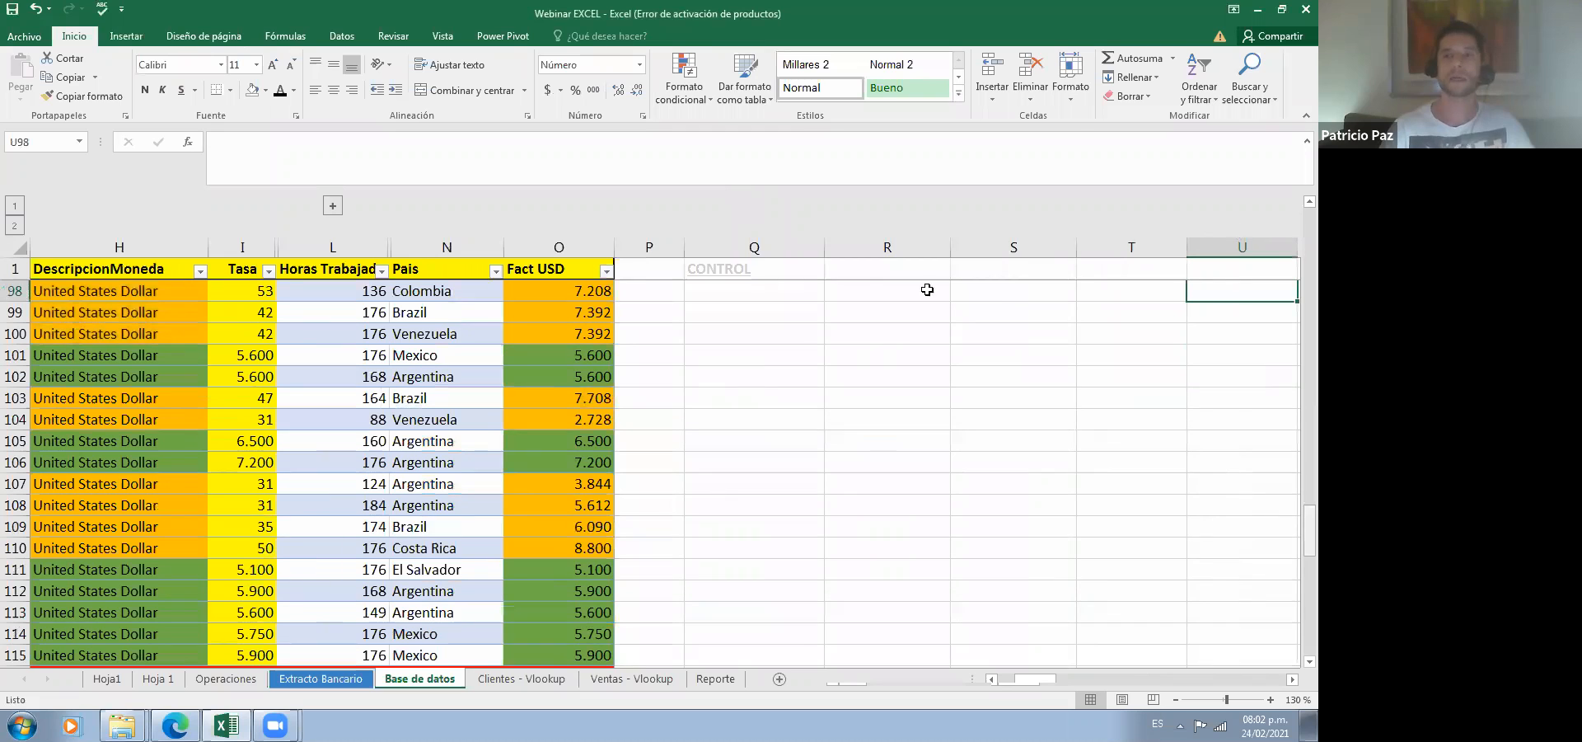
{"action": "scroll", "coordinate": [1027, 413], "scroll_direction": "up", "scroll_amount": 20}
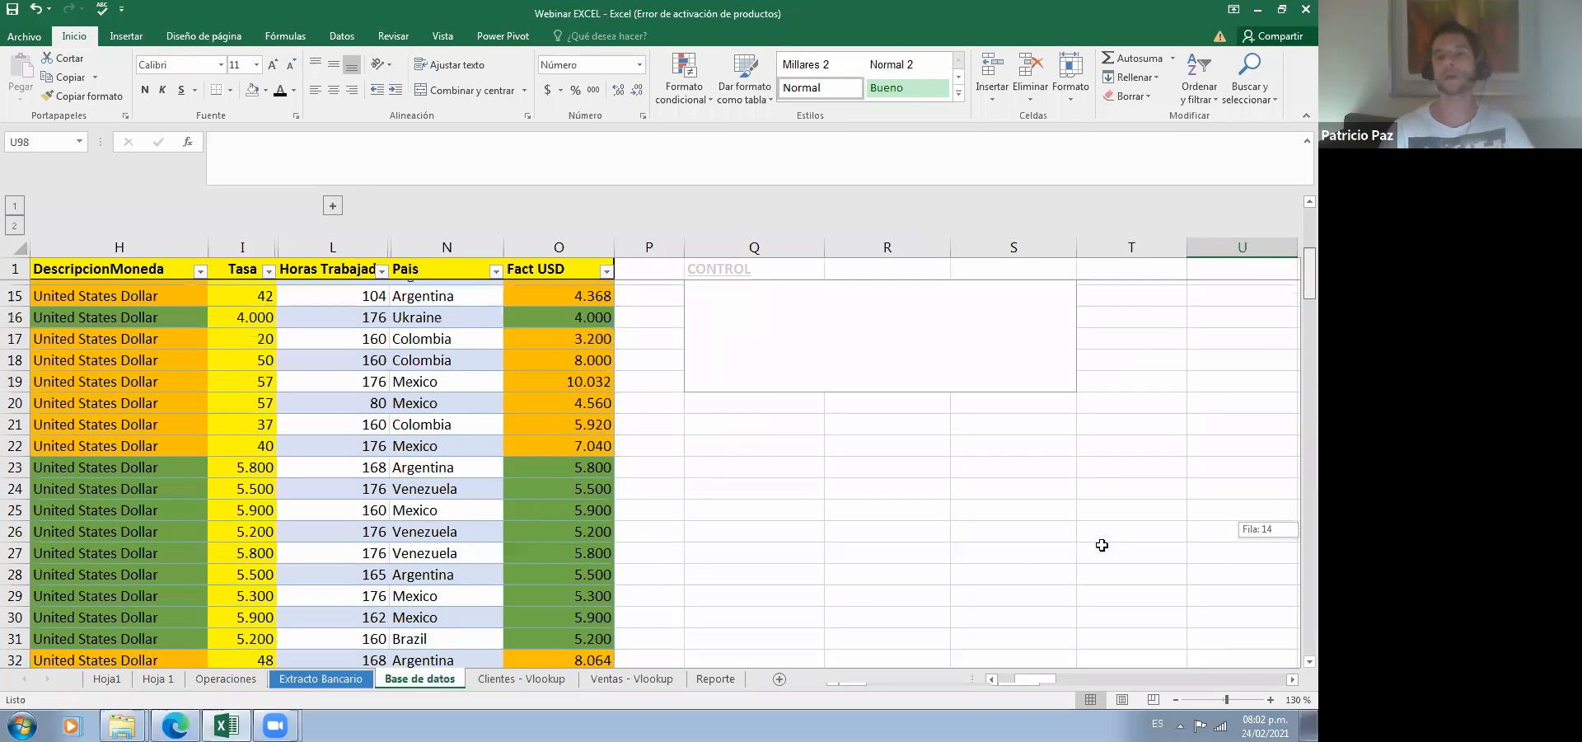
{"action": "scroll", "coordinate": [1102, 545], "scroll_direction": "up", "scroll_amount": 4}
{"action": "double_click", "coordinate": [1194, 417]}
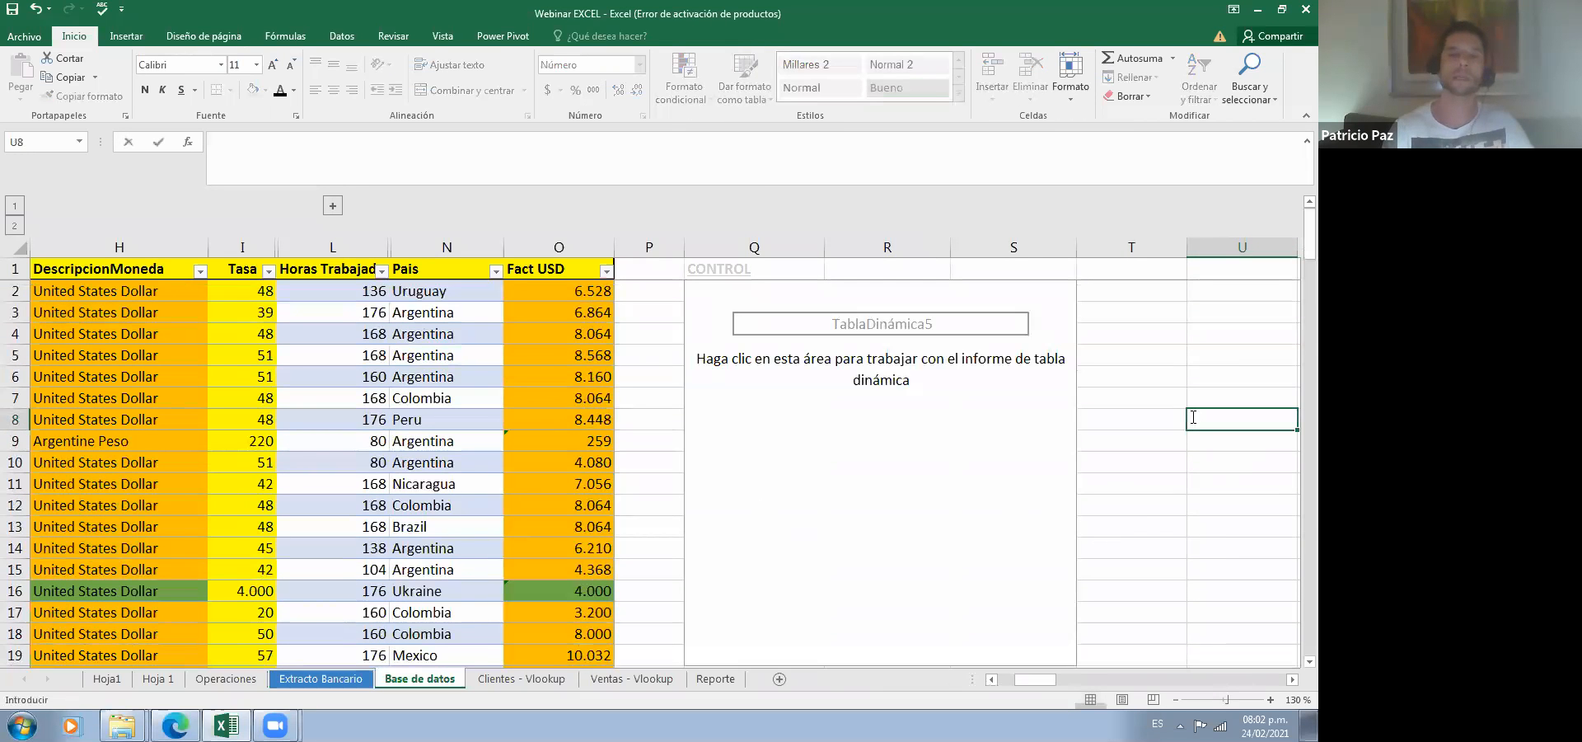
{"action": "key", "text": "Left"}
{"action": "key", "text": "Left"}
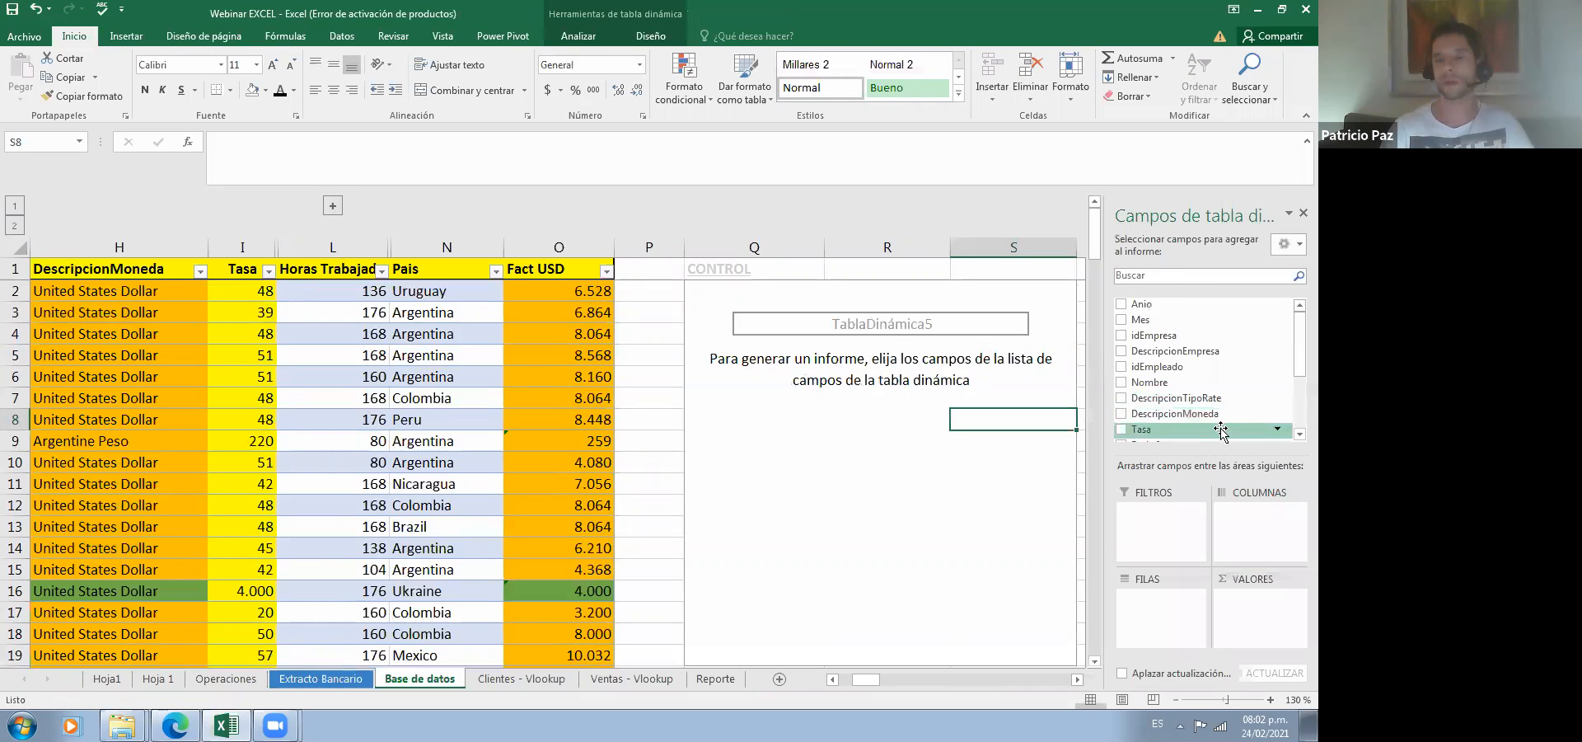
Step: Add Pais as the pivot table's row field and Fact USD as its summed value, and leave the table
{"action": "scroll", "coordinate": [1296, 366], "scroll_direction": "down", "scroll_amount": 1}
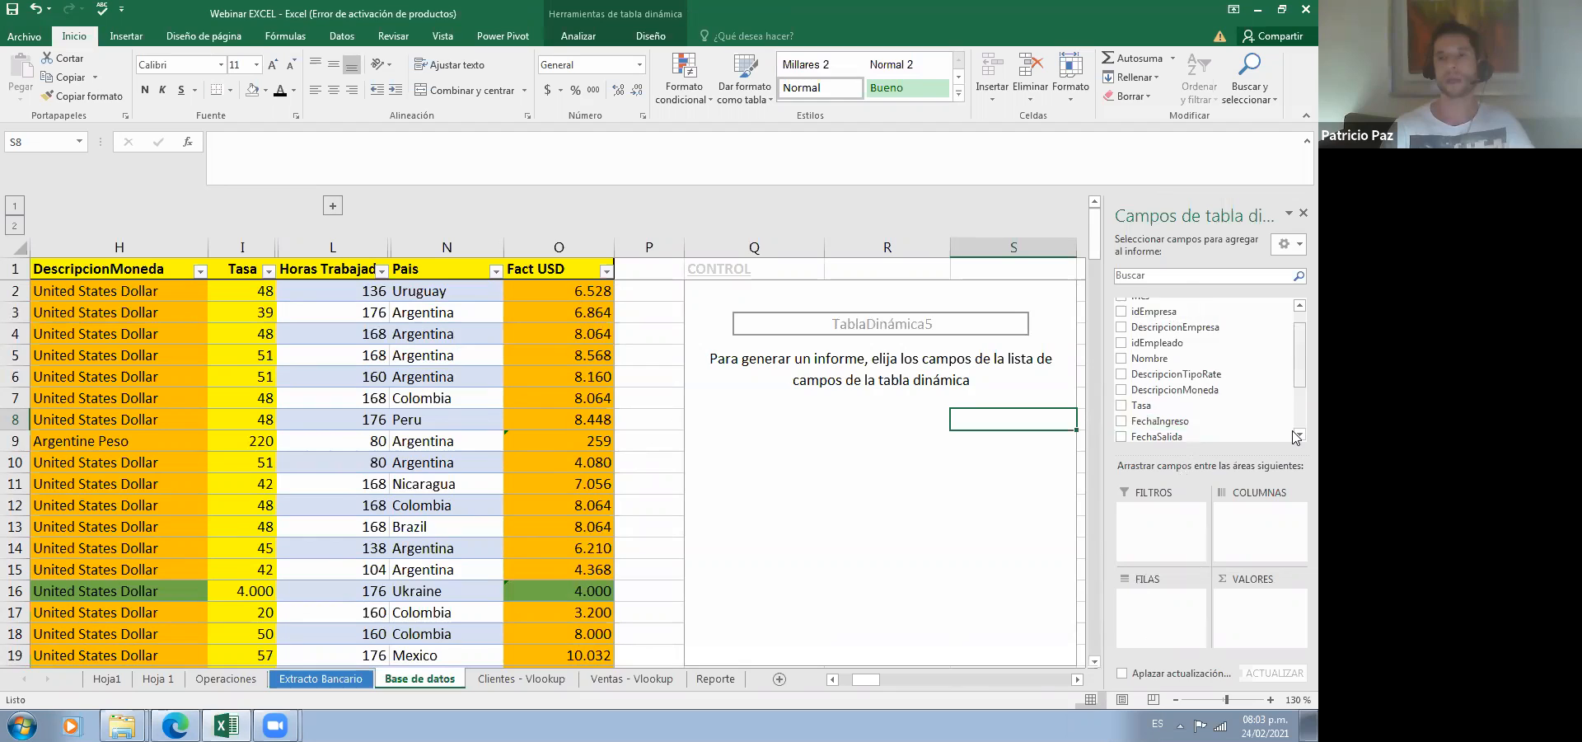
{"action": "scroll", "coordinate": [1296, 437], "scroll_direction": "down", "scroll_amount": 2}
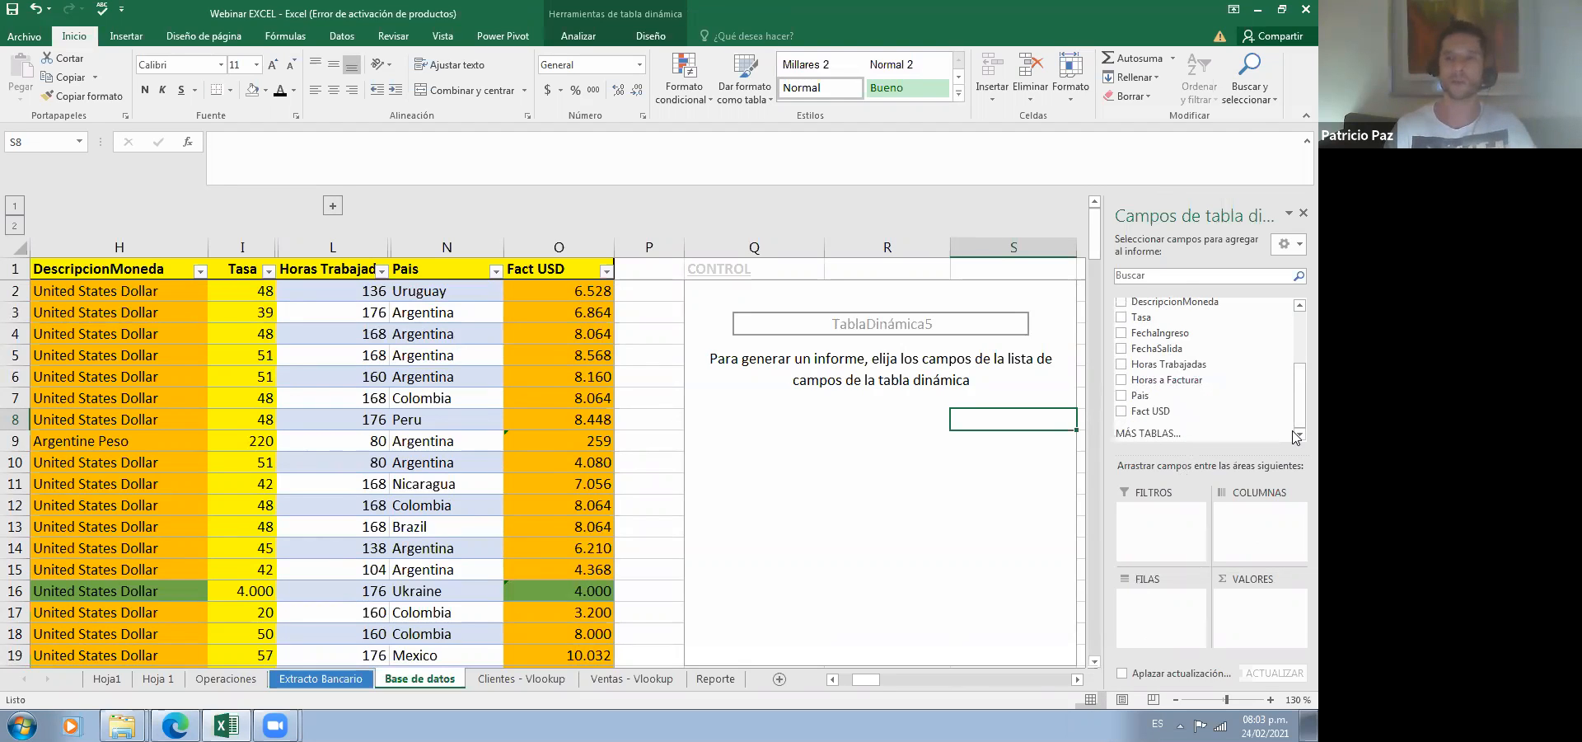
{"action": "left_click_drag", "start_coordinate": [1146, 397], "coordinate": [1170, 610]}
{"action": "left_click_drag", "start_coordinate": [1152, 411], "coordinate": [1260, 614]}
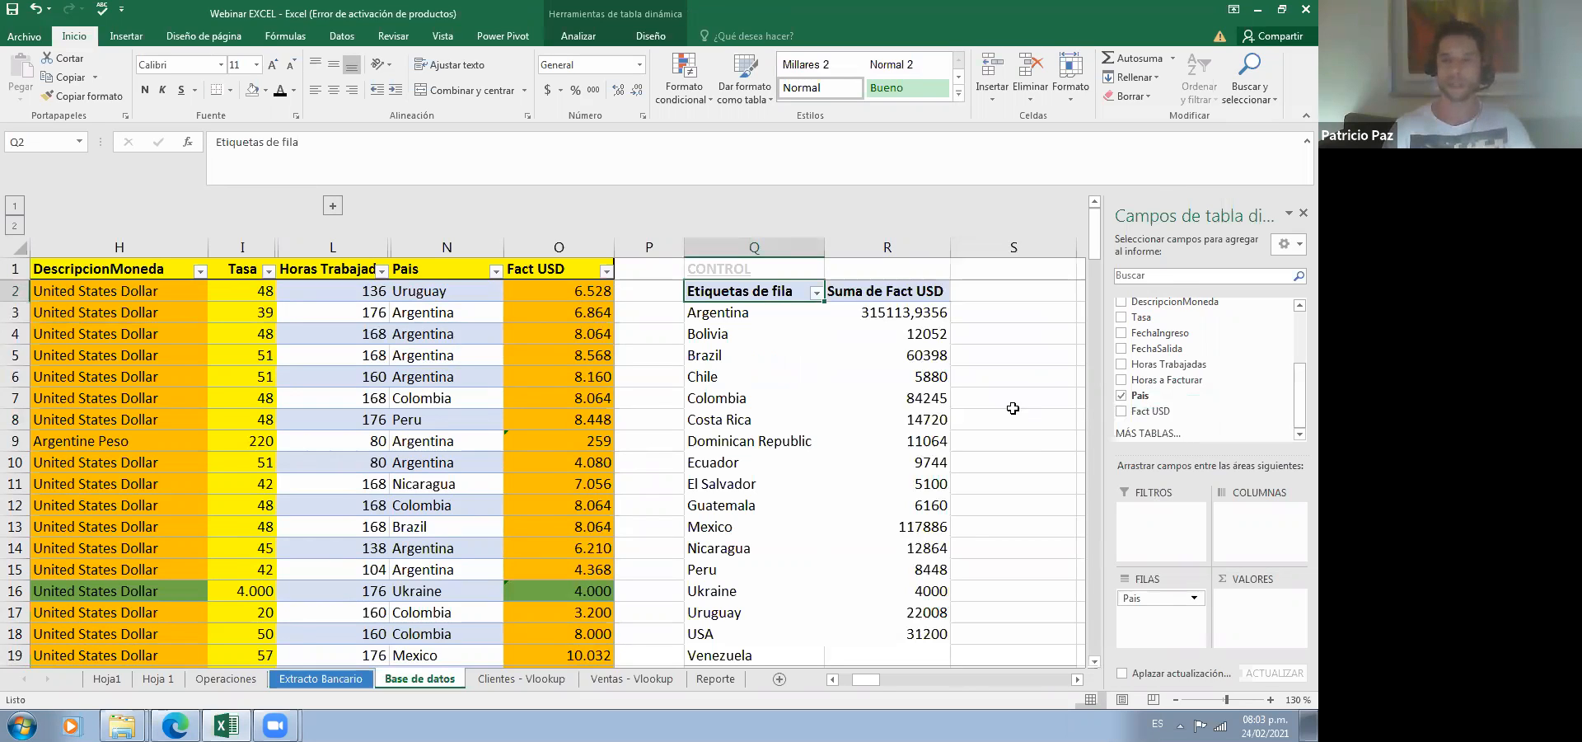
{"action": "left_click", "coordinate": [1013, 403]}
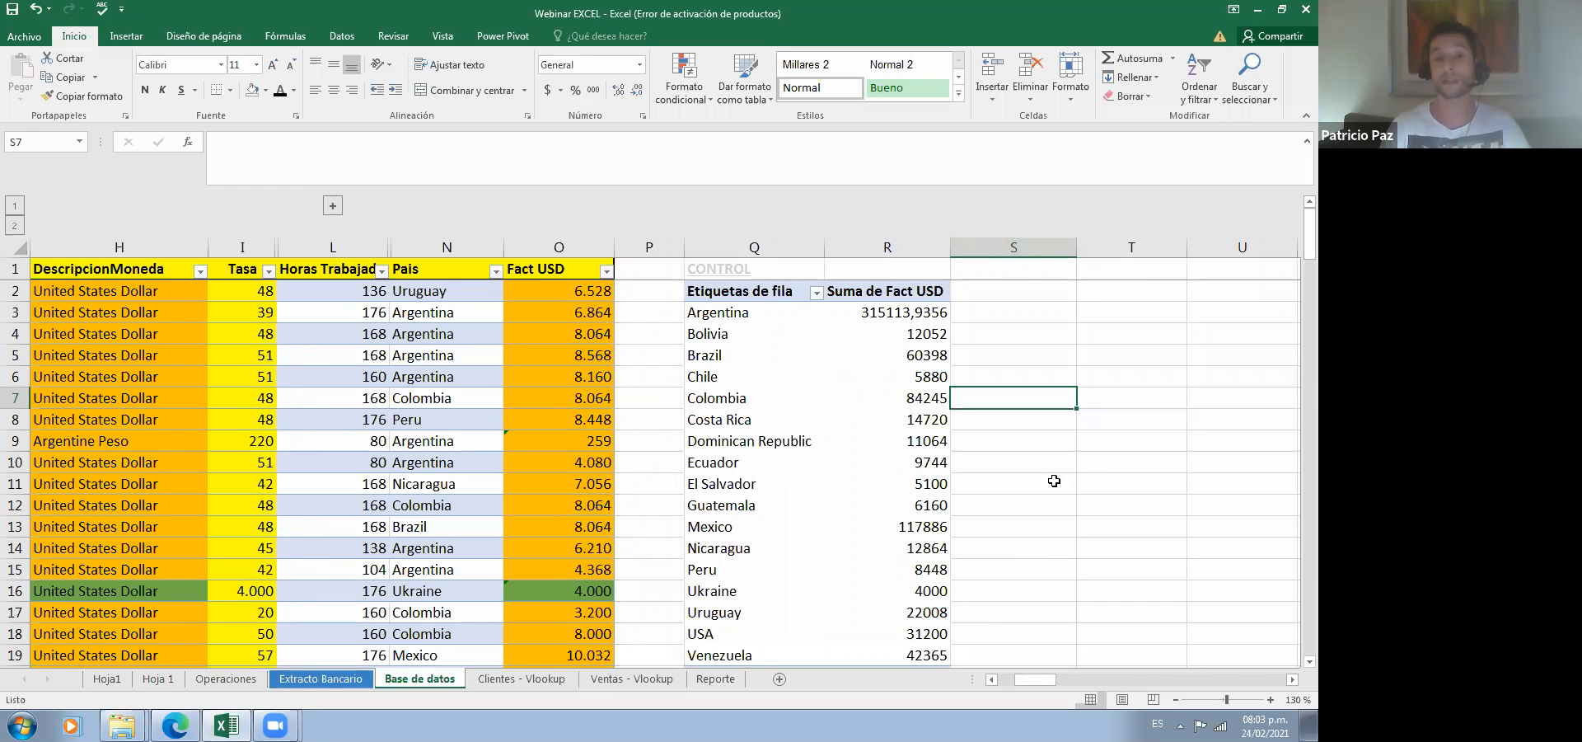
Step: Format the pivot table's Suma de Fact USD column as numbers with a thousands separator and no decimals
{"action": "right_click", "coordinate": [914, 243]}
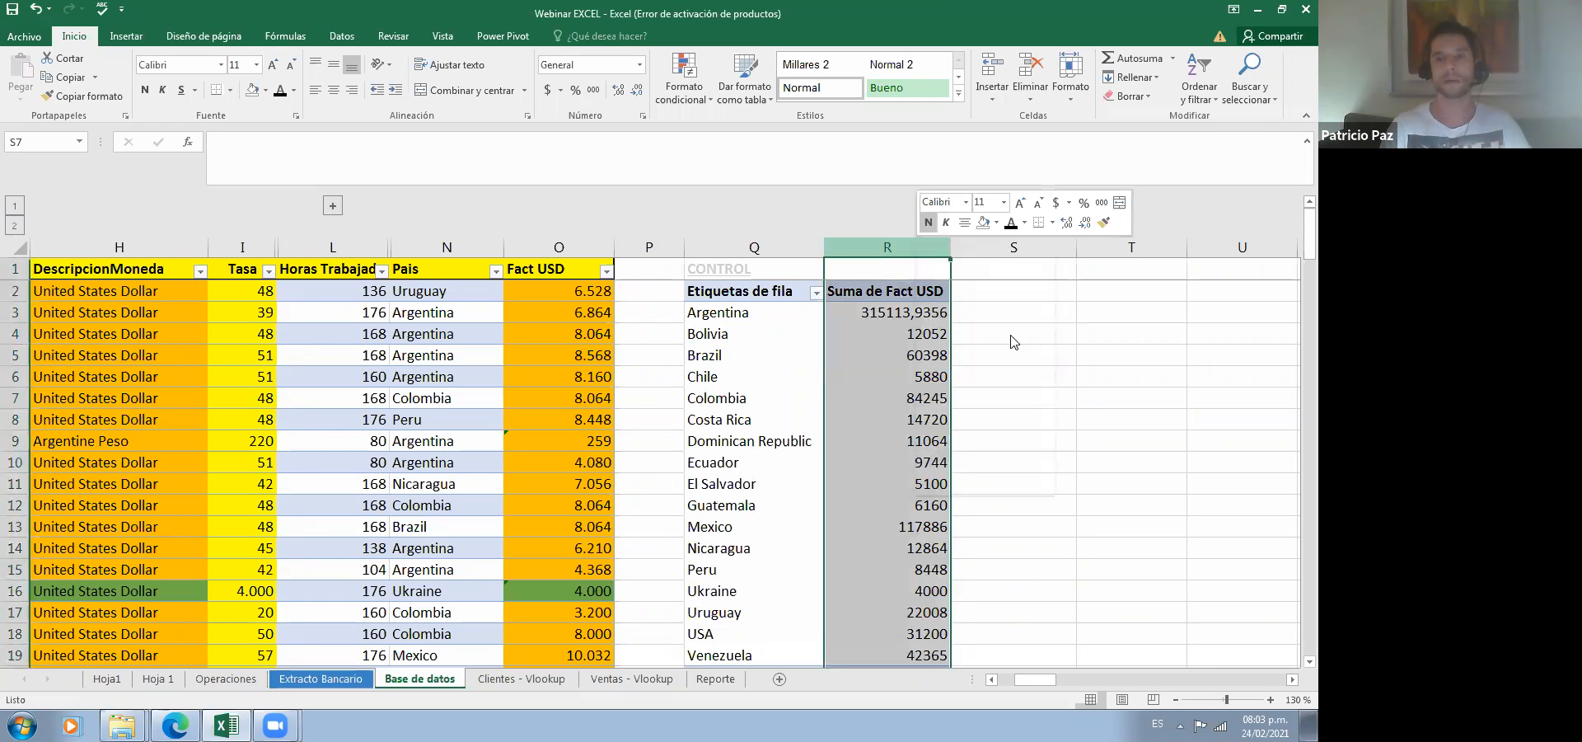
{"action": "left_click", "coordinate": [1020, 433]}
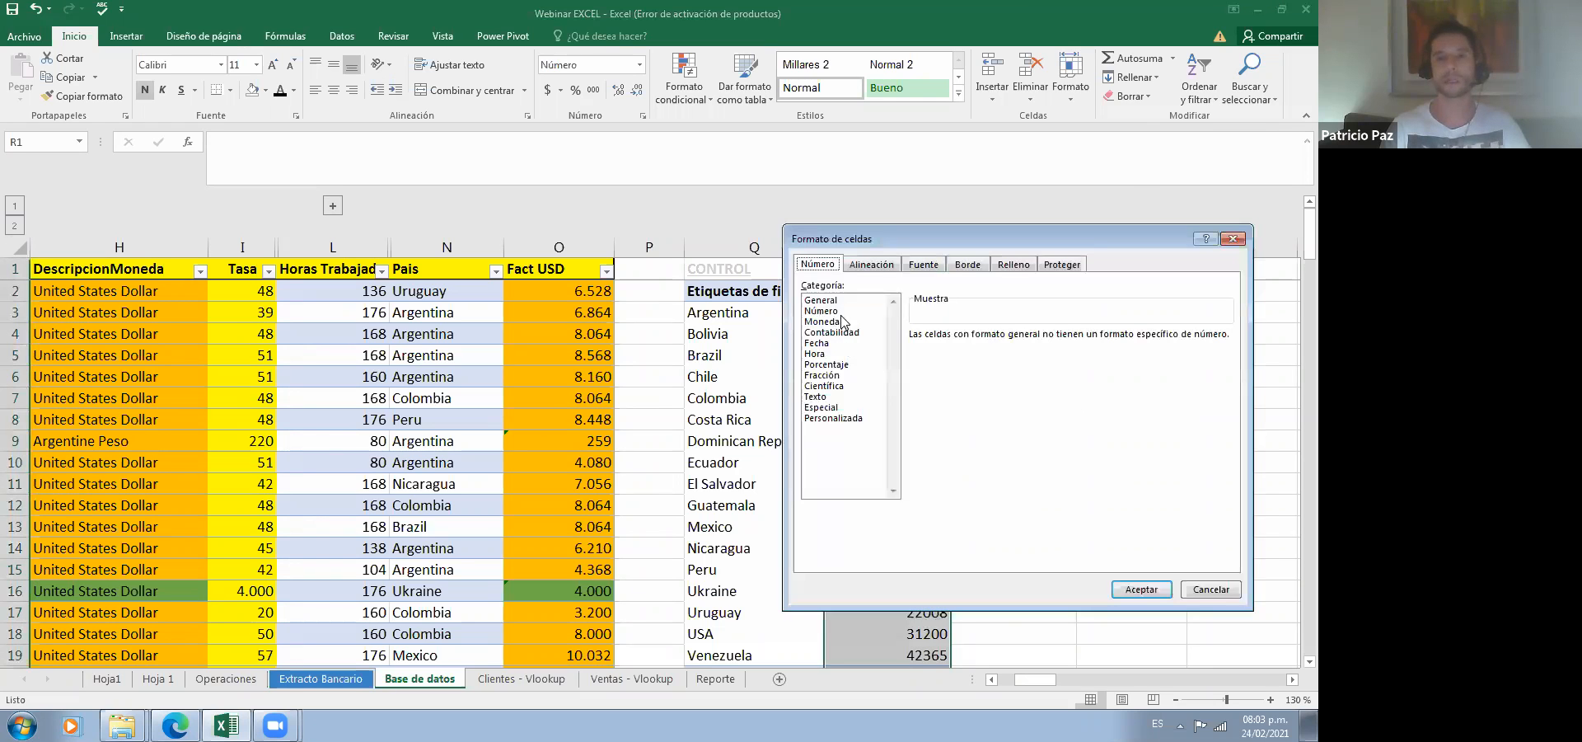
{"action": "left_click", "coordinate": [833, 312]}
{"action": "left_click", "coordinate": [955, 359]}
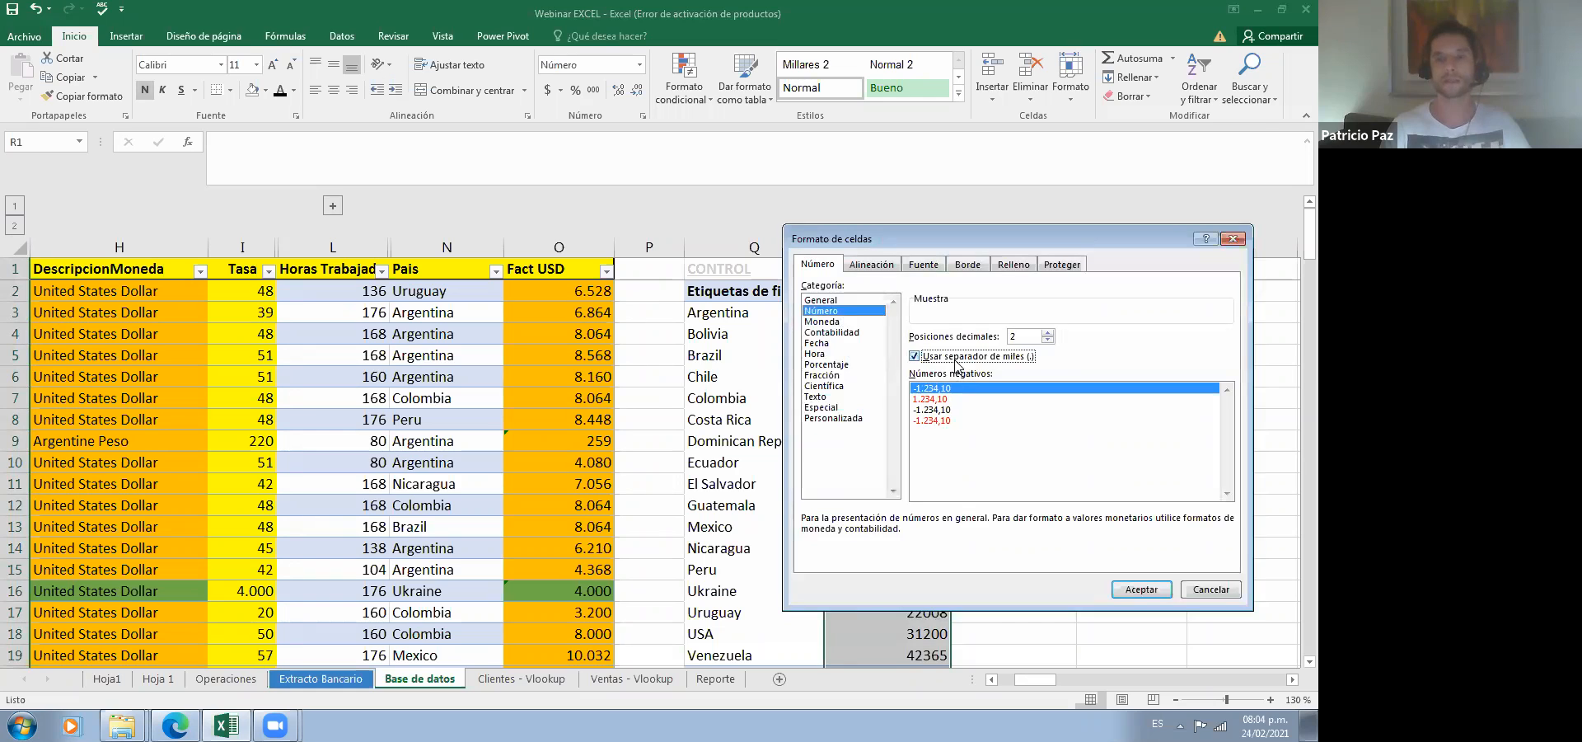
{"action": "left_click", "coordinate": [1048, 340]}
{"action": "left_click", "coordinate": [1141, 589]}
{"action": "left_click", "coordinate": [1034, 442]}
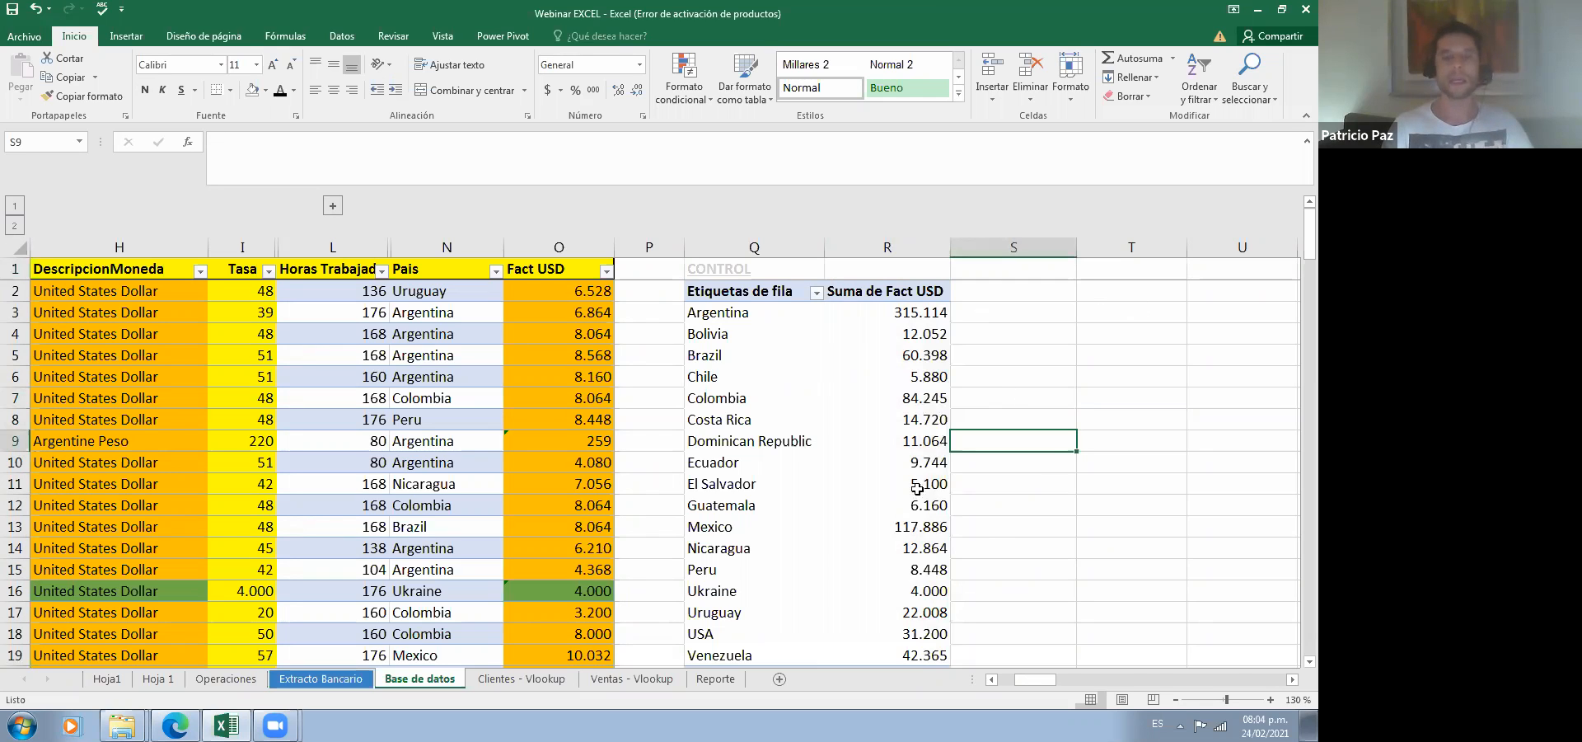
Step: Compare the pivot table's grand total with the Fact USD total at the end of the database
{"action": "scroll", "coordinate": [920, 505], "scroll_direction": "down", "scroll_amount": 1}
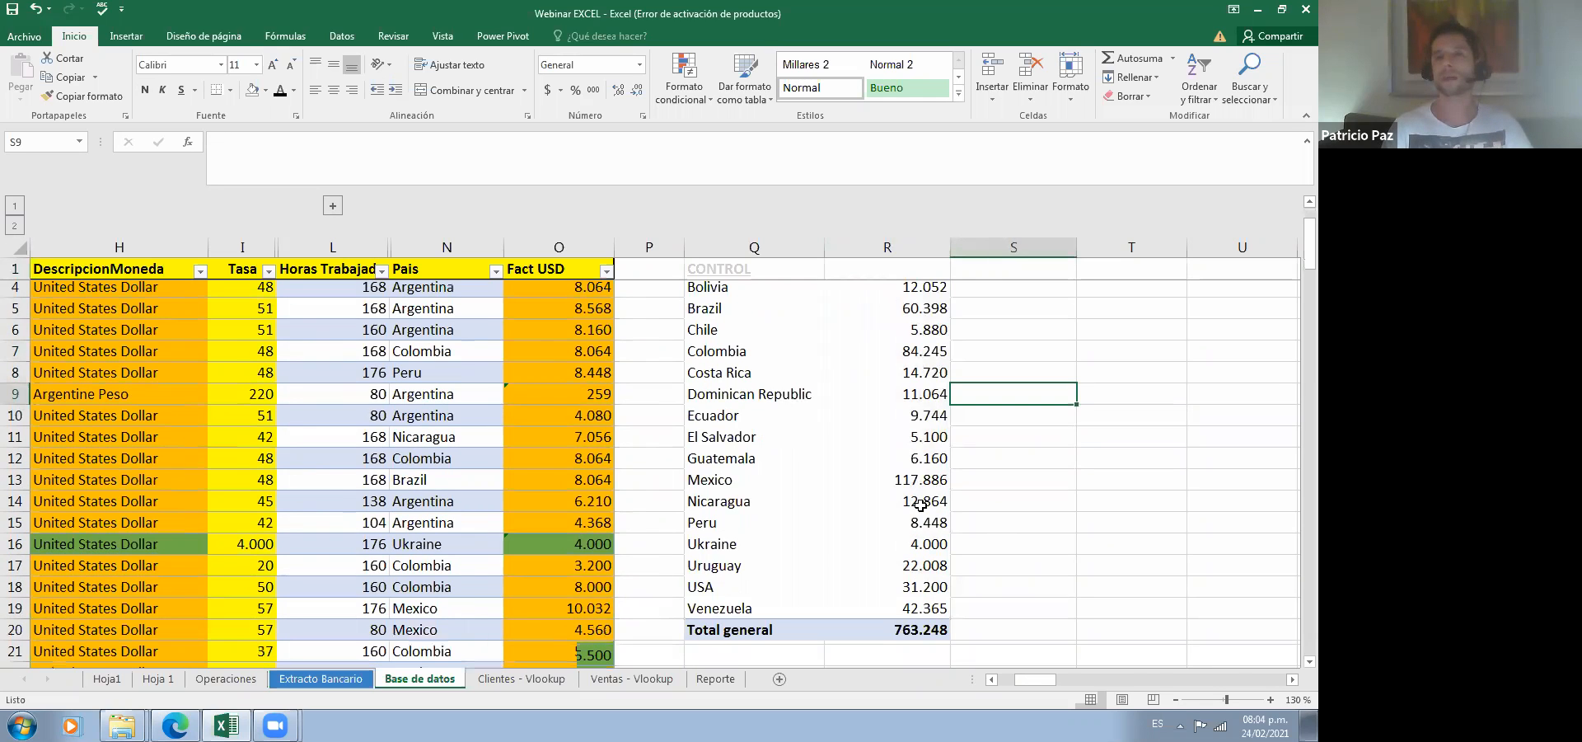
{"action": "scroll", "coordinate": [921, 505], "scroll_direction": "down", "scroll_amount": 3}
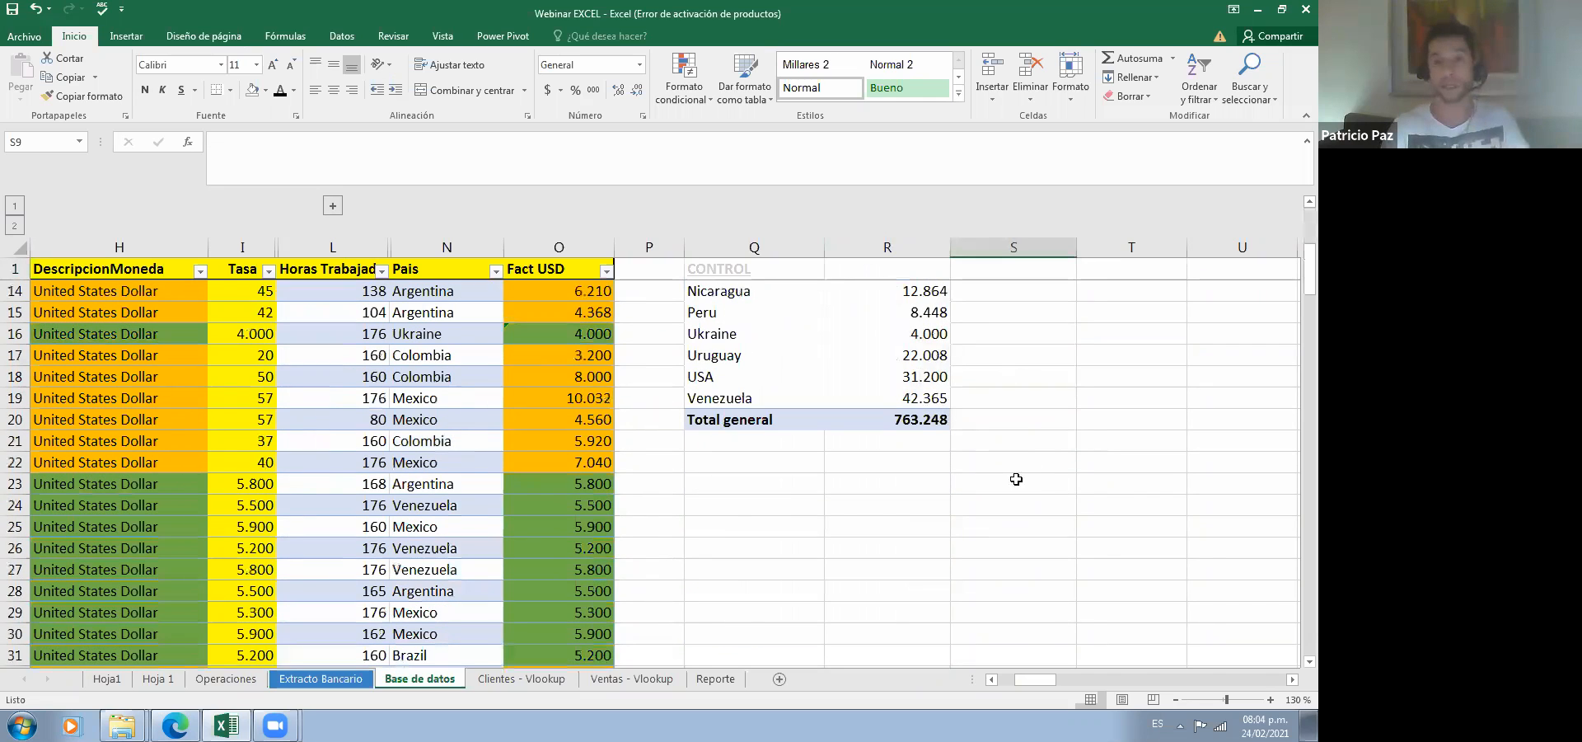
{"action": "scroll", "coordinate": [1016, 479], "scroll_direction": "up", "scroll_amount": 4}
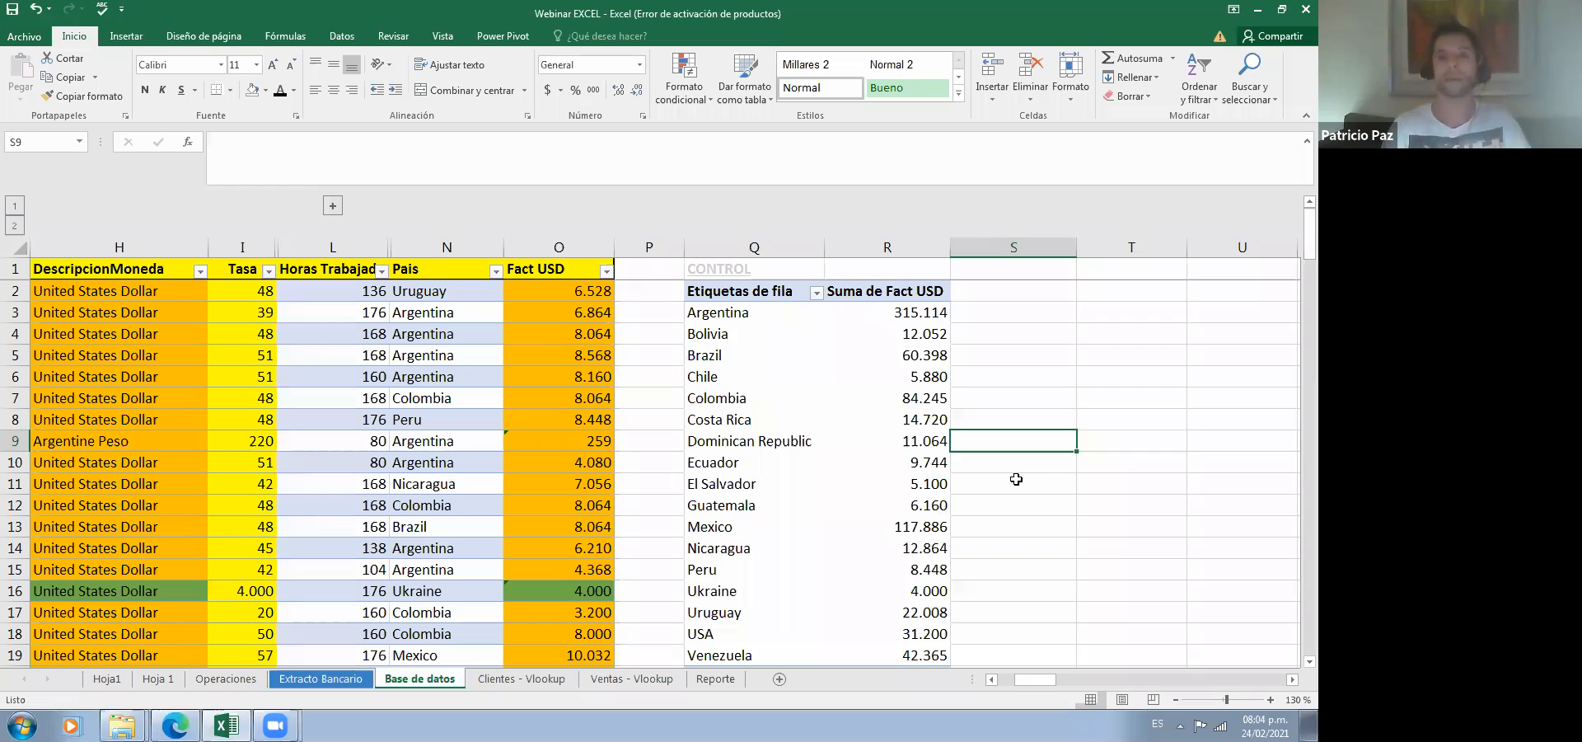
{"action": "scroll", "coordinate": [1016, 479], "scroll_direction": "down", "scroll_amount": 1}
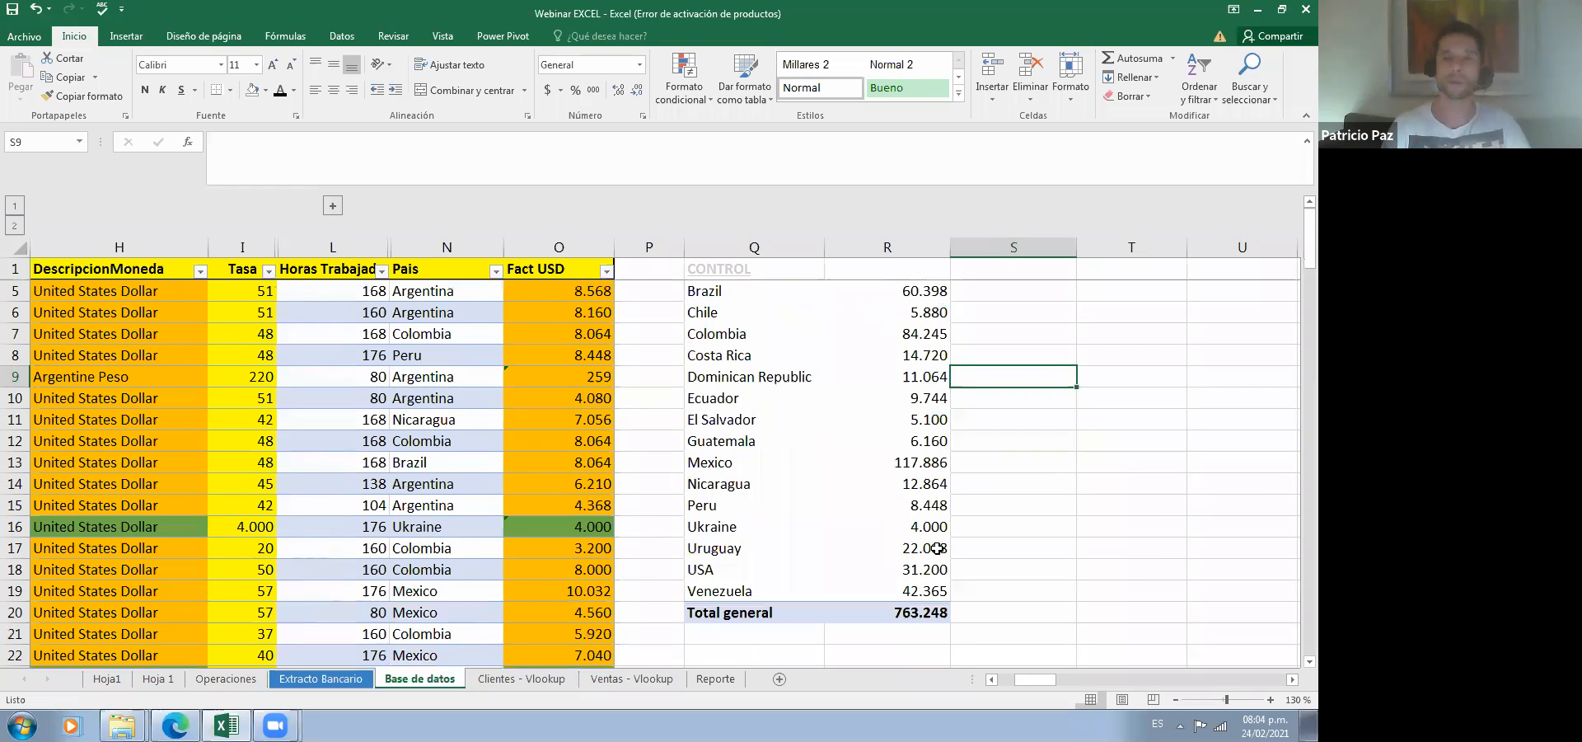
{"action": "scroll", "coordinate": [938, 548], "scroll_direction": "up", "scroll_amount": 1}
{"action": "scroll", "coordinate": [907, 577], "scroll_direction": "down", "scroll_amount": 2}
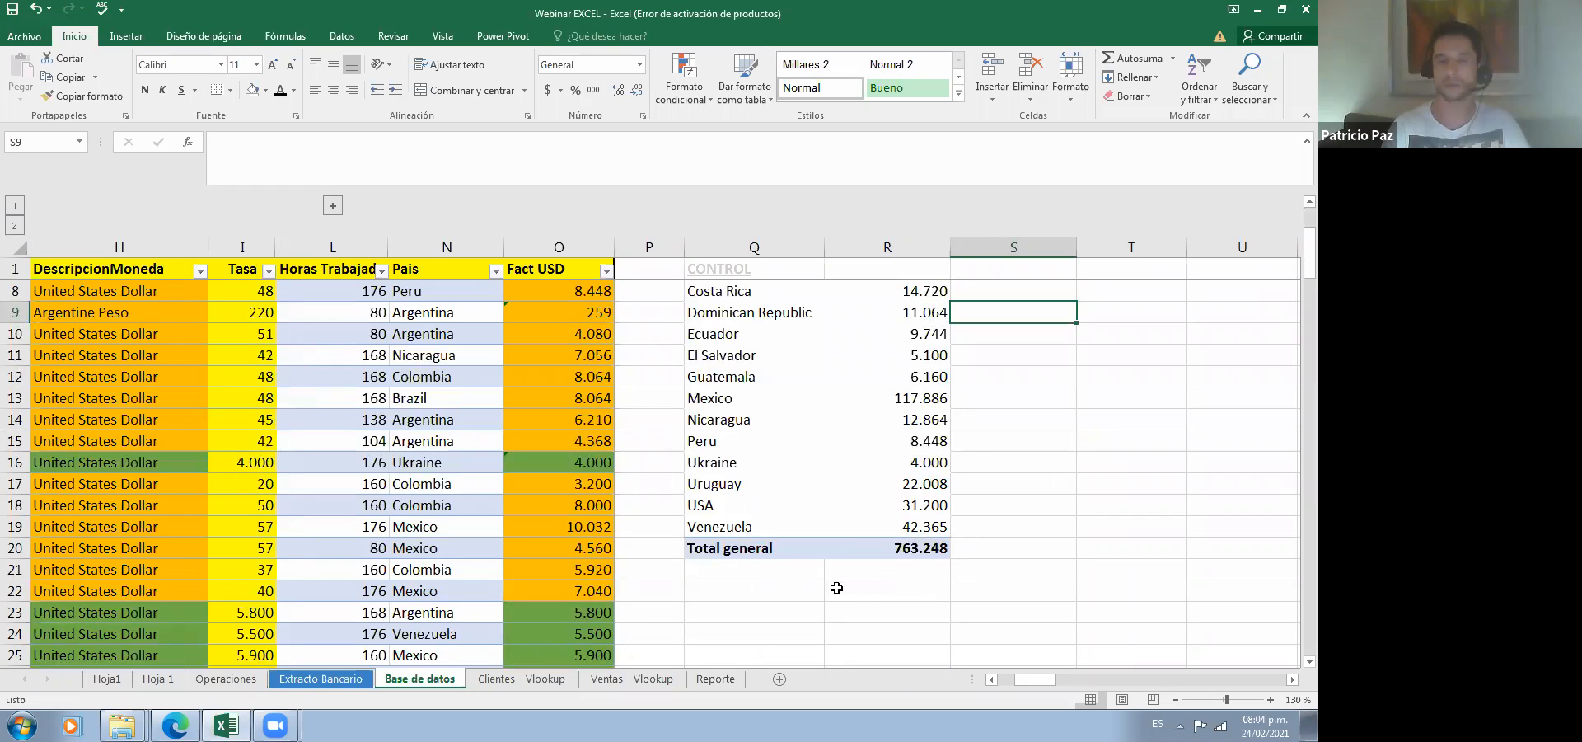
{"action": "scroll", "coordinate": [843, 584], "scroll_direction": "down", "scroll_amount": 4}
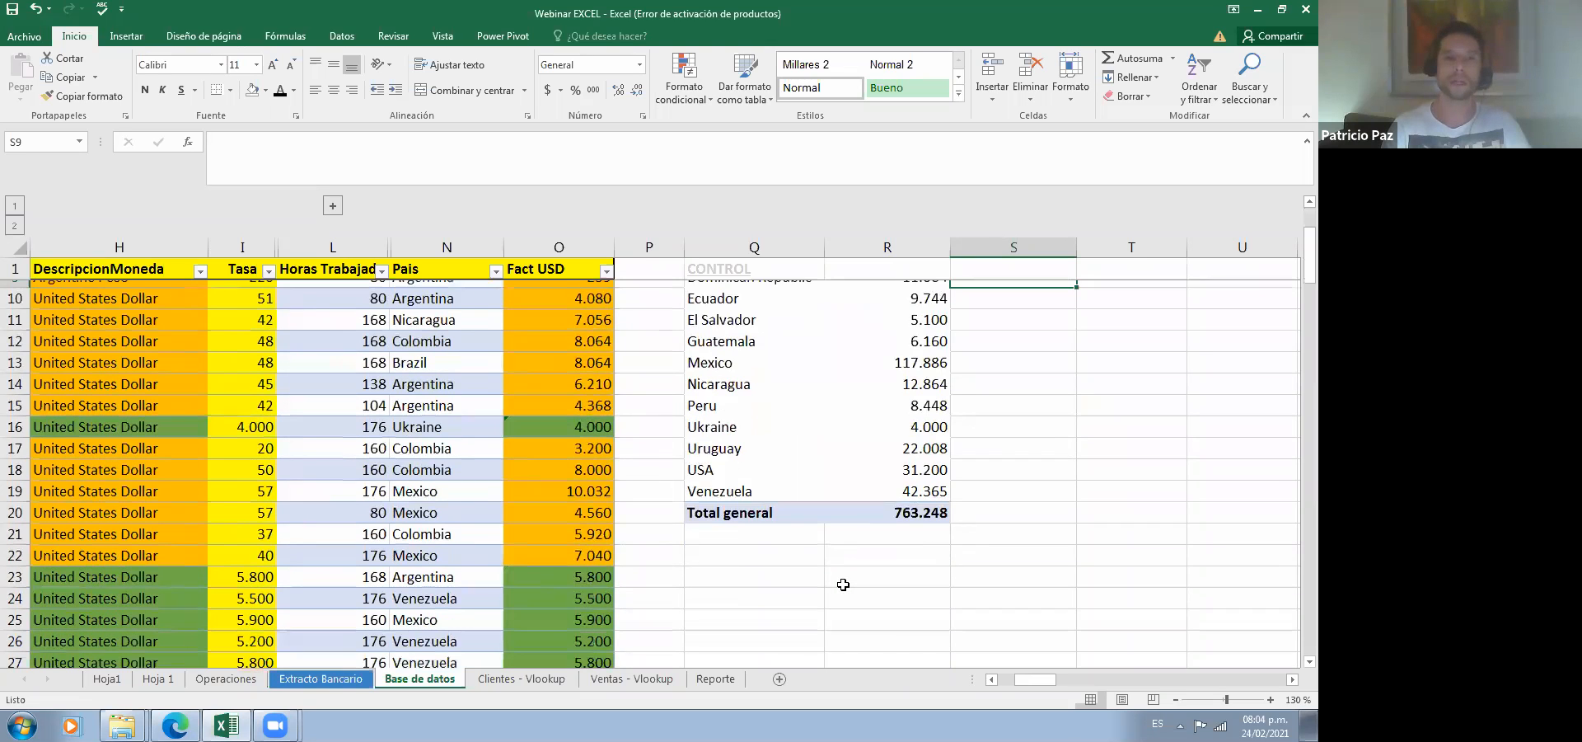
{"action": "scroll", "coordinate": [843, 584], "scroll_direction": "down", "scroll_amount": 12}
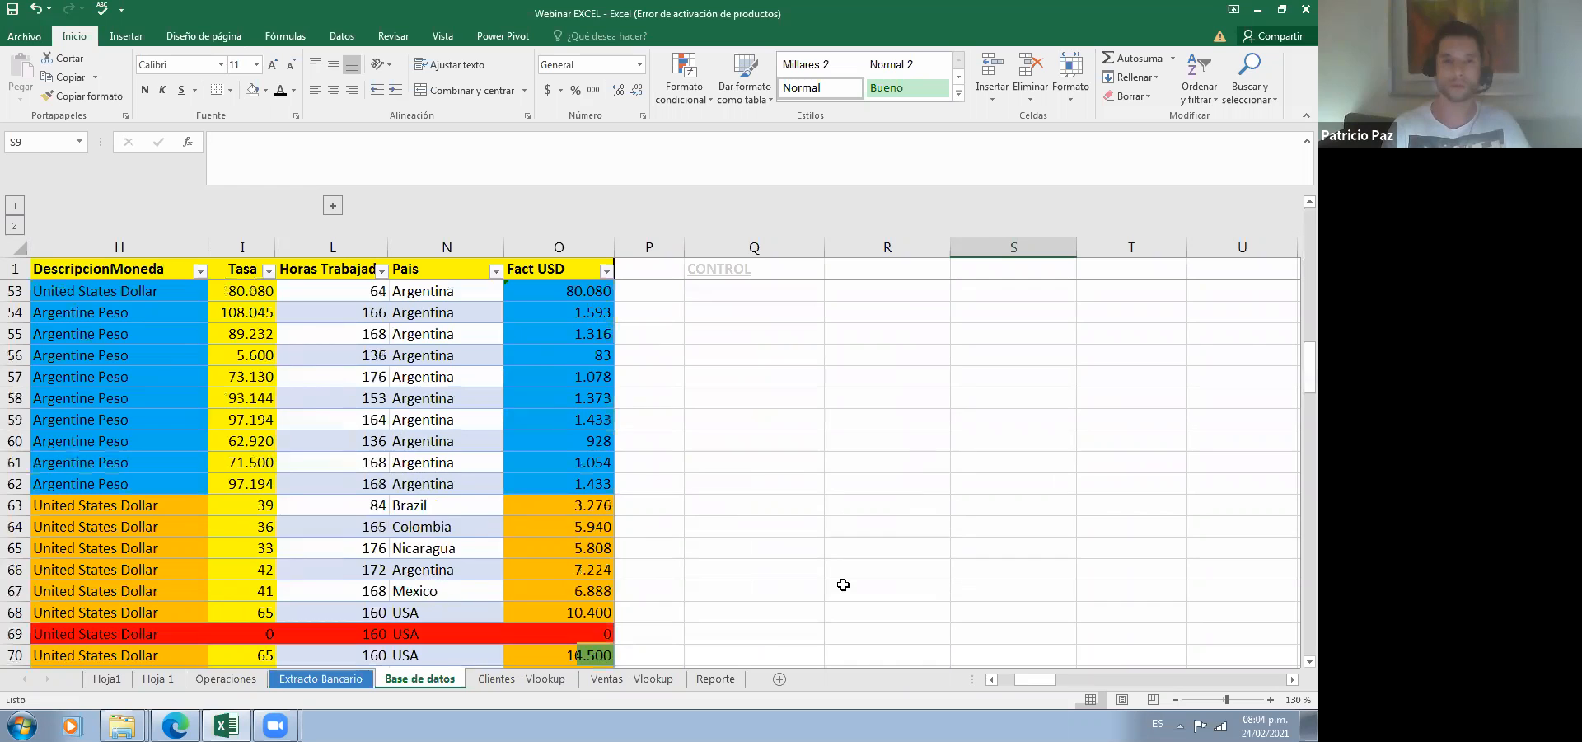
{"action": "scroll", "coordinate": [624, 623], "scroll_direction": "down", "scroll_amount": 20}
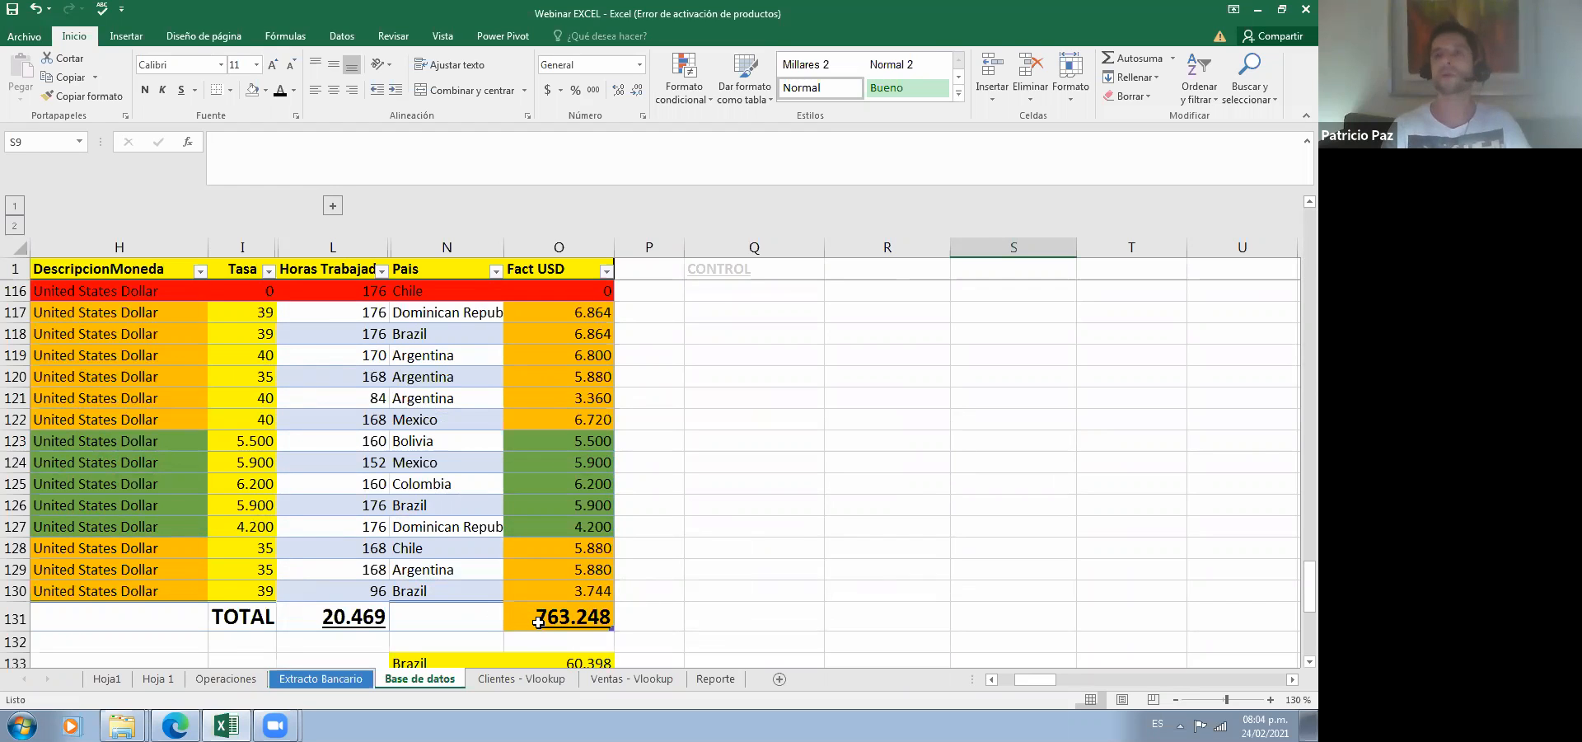
{"action": "scroll", "coordinate": [816, 558], "scroll_direction": "up", "scroll_amount": 20}
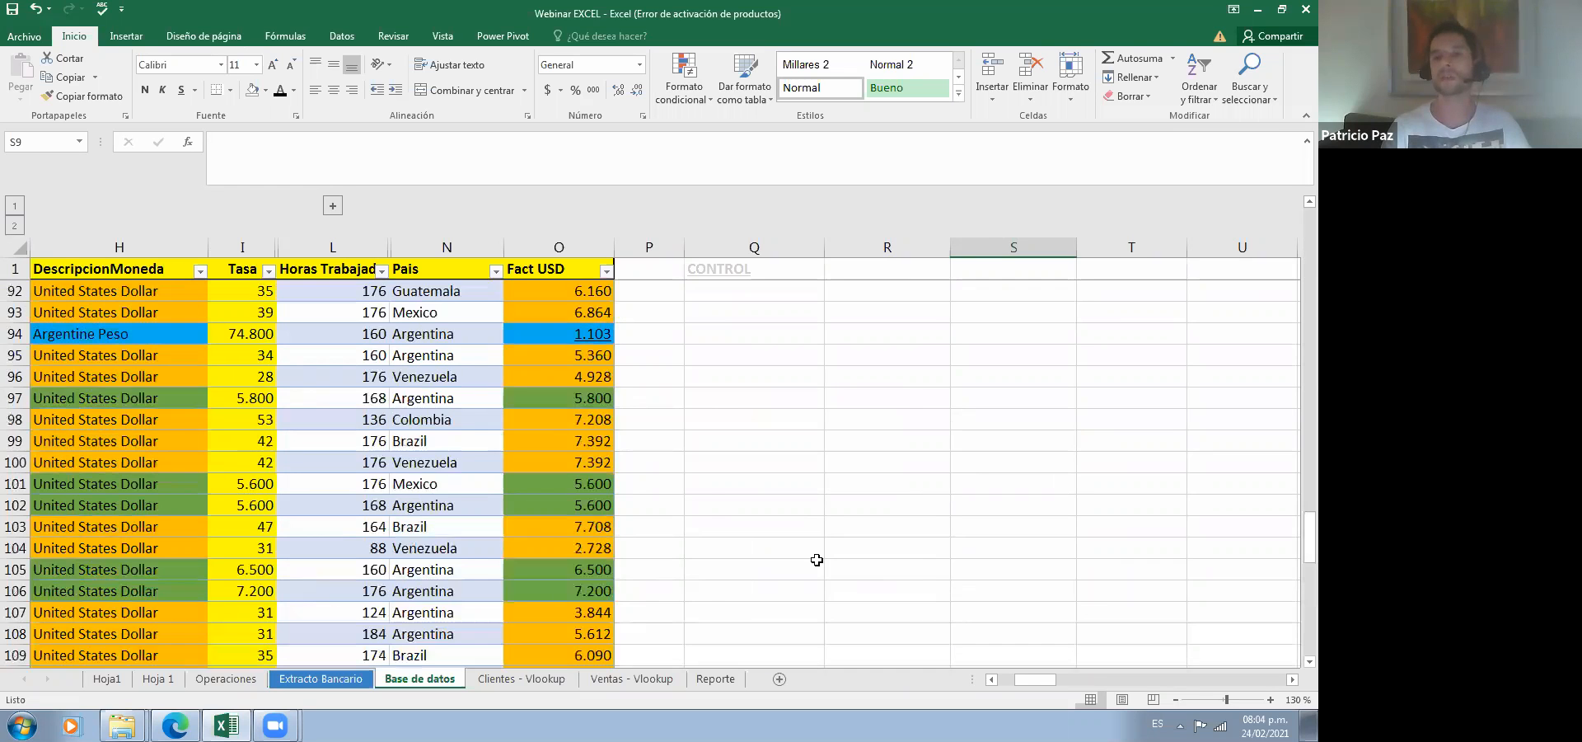
{"action": "scroll", "coordinate": [215, 329], "scroll_direction": "down", "scroll_amount": 2}
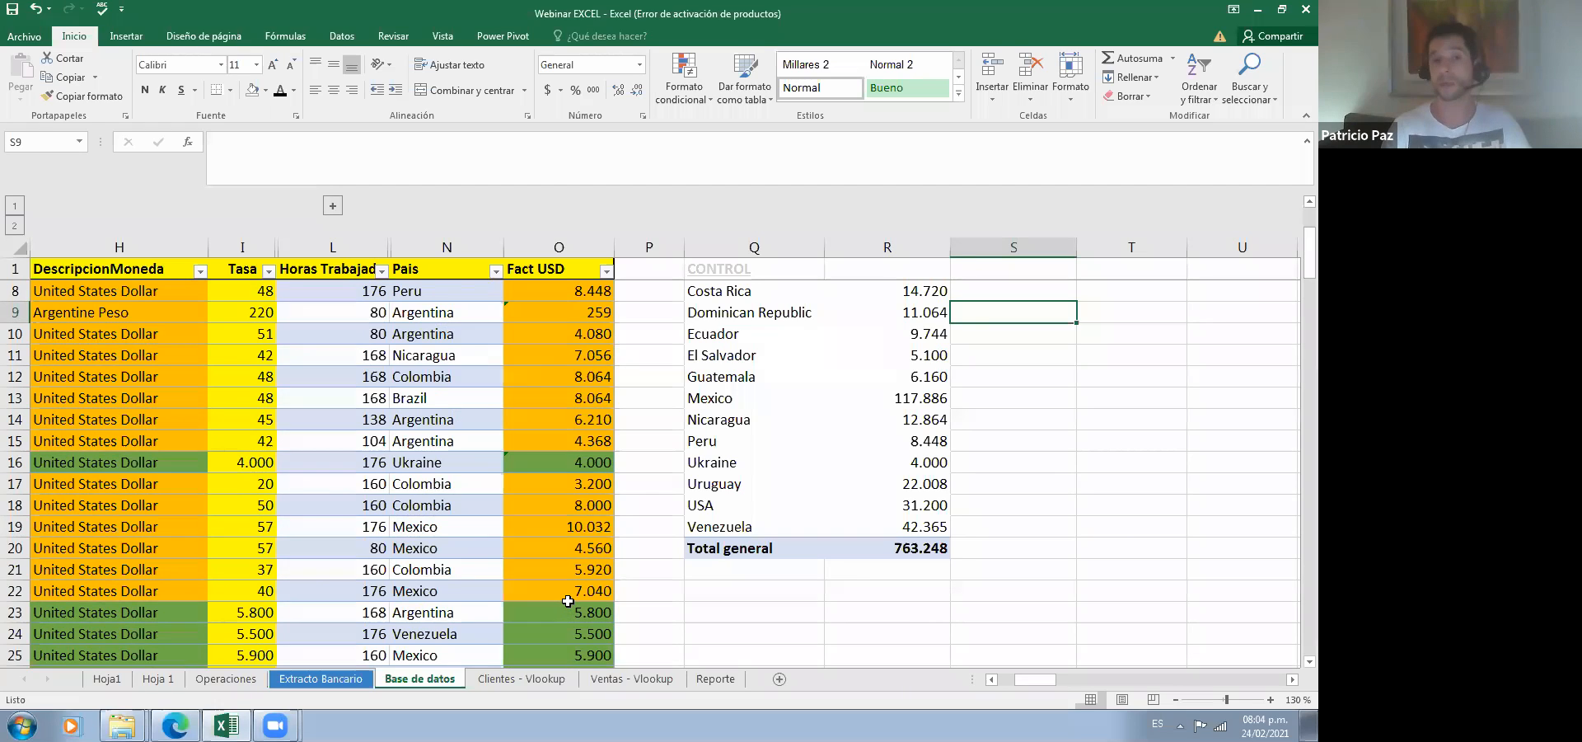
{"action": "scroll", "coordinate": [568, 600], "scroll_direction": "up", "scroll_amount": 1}
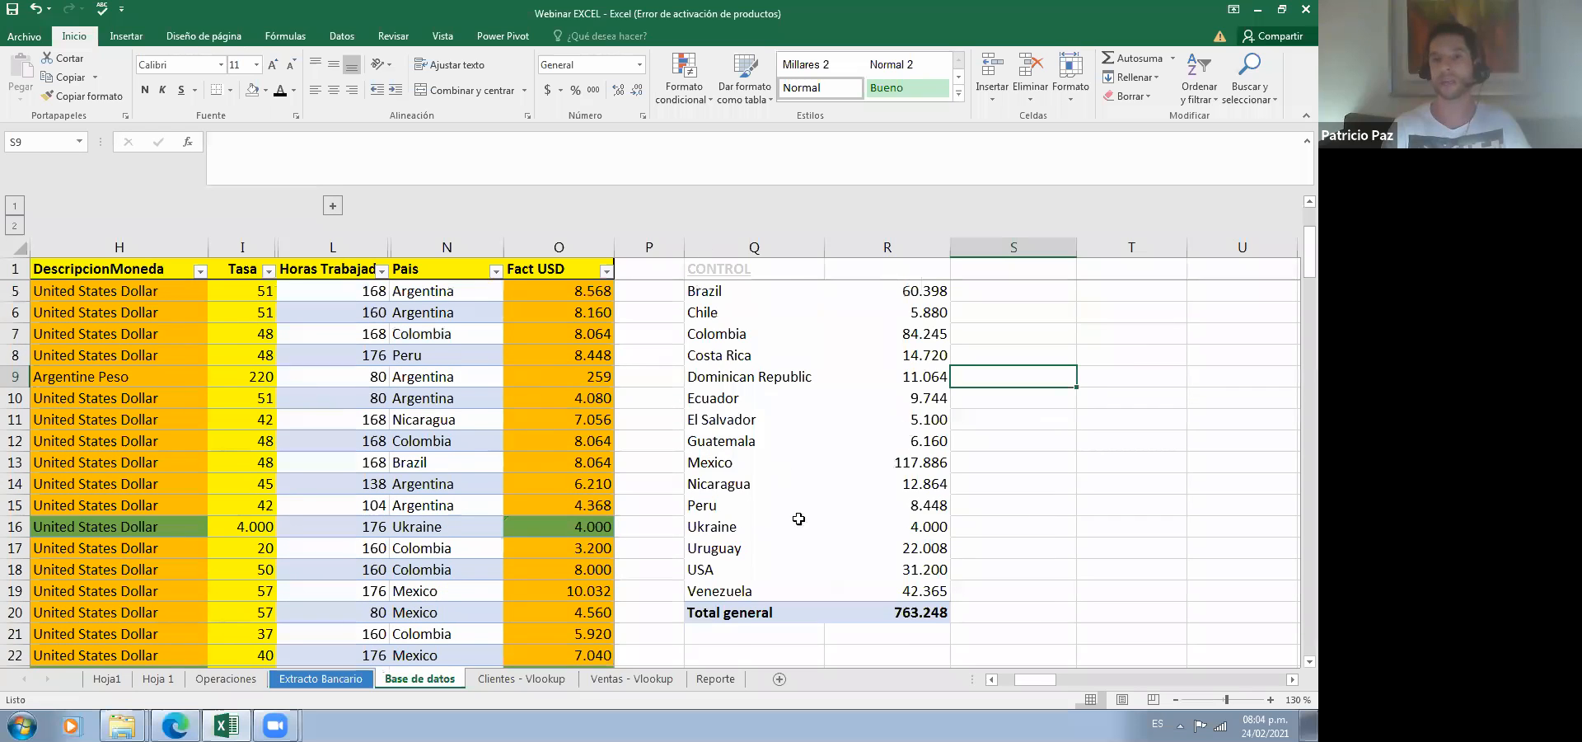
{"action": "scroll", "coordinate": [832, 509], "scroll_direction": "up", "scroll_amount": 1}
{"action": "scroll", "coordinate": [927, 559], "scroll_direction": "down", "scroll_amount": 2}
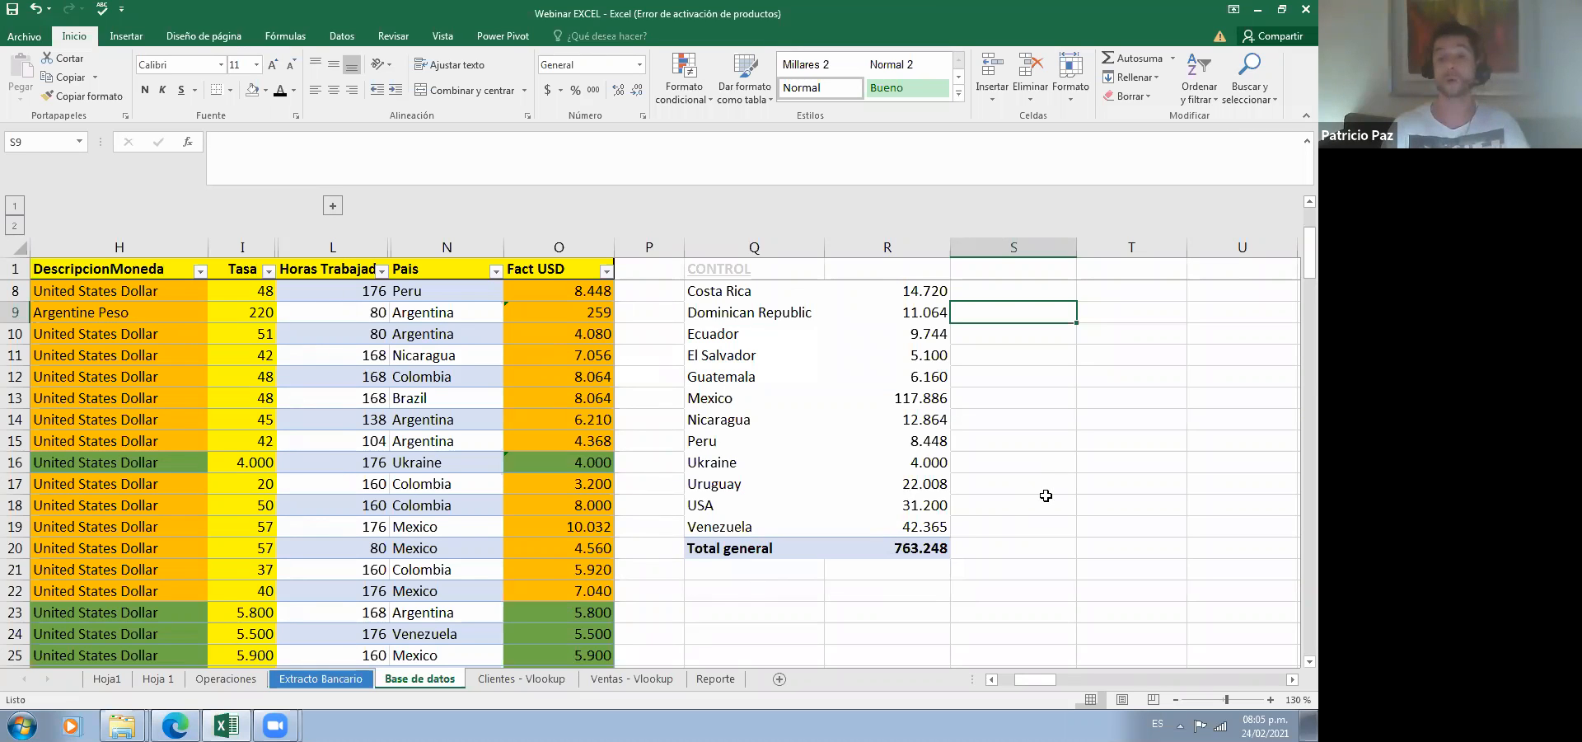
{"action": "scroll", "coordinate": [1046, 495], "scroll_direction": "up", "scroll_amount": 2}
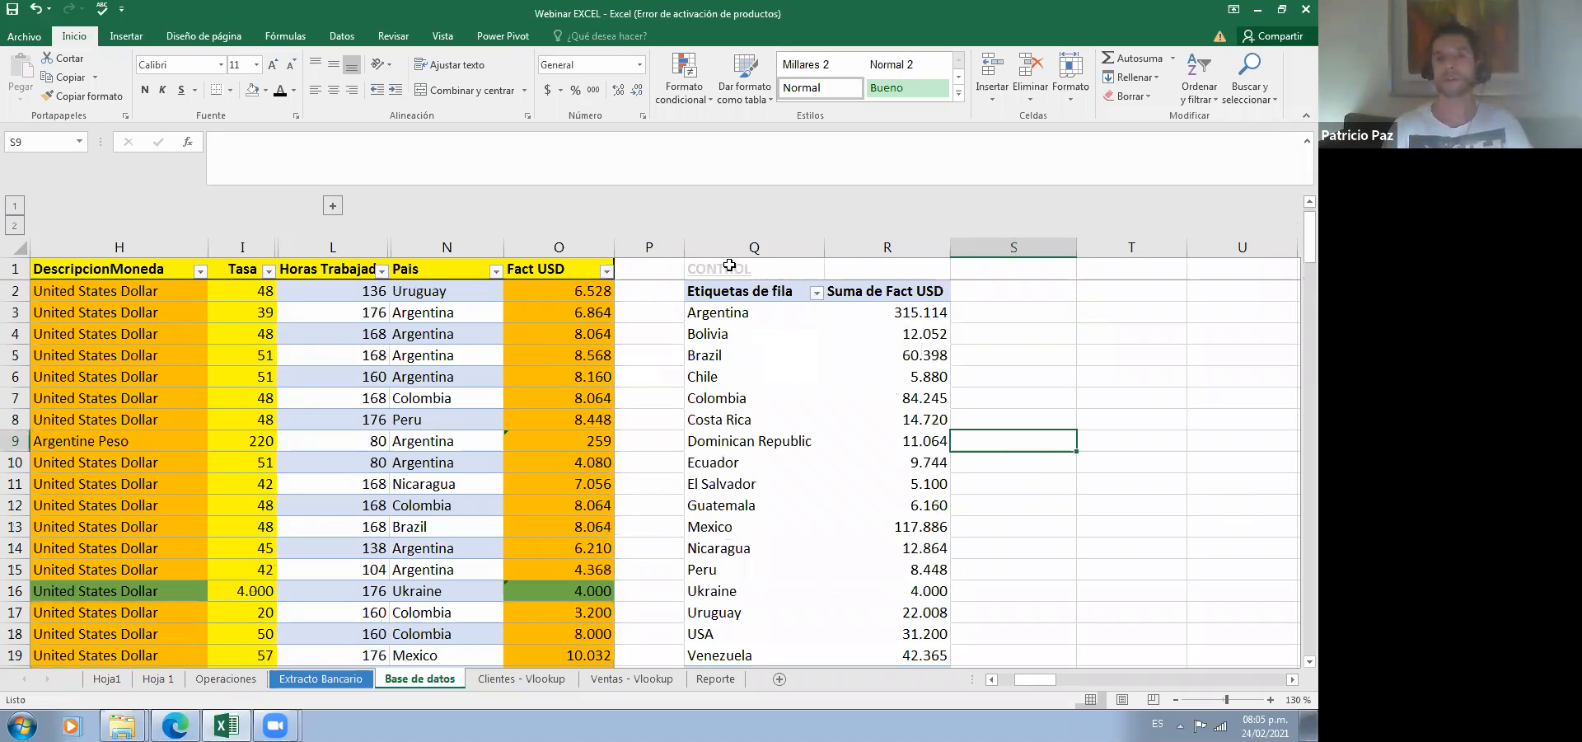
Step: Start a formula in R1, beside the CONTROL label, that references the Fact USD total in the database's total row
{"action": "left_click", "coordinate": [894, 266]}
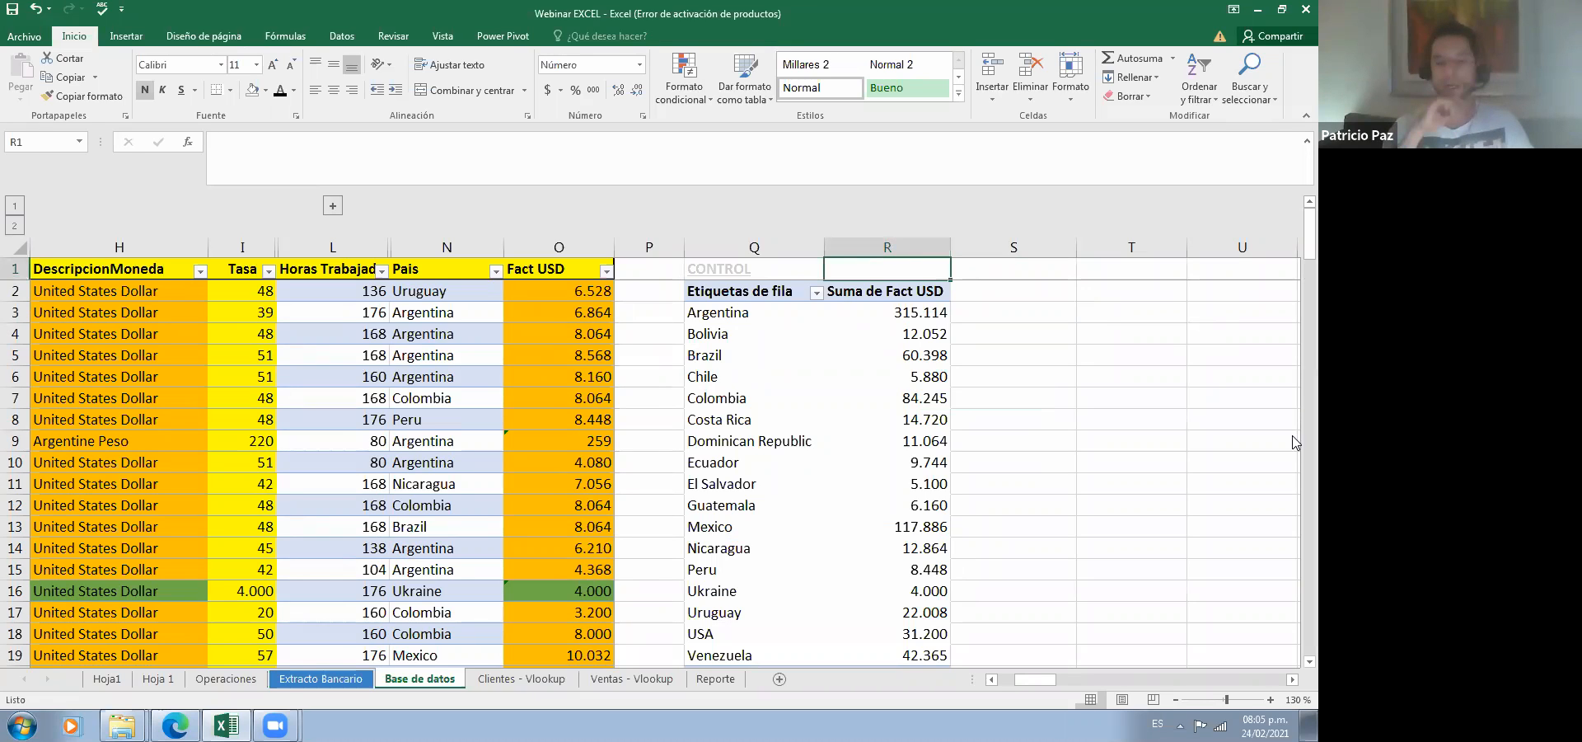
{"action": "type", "text": "="}
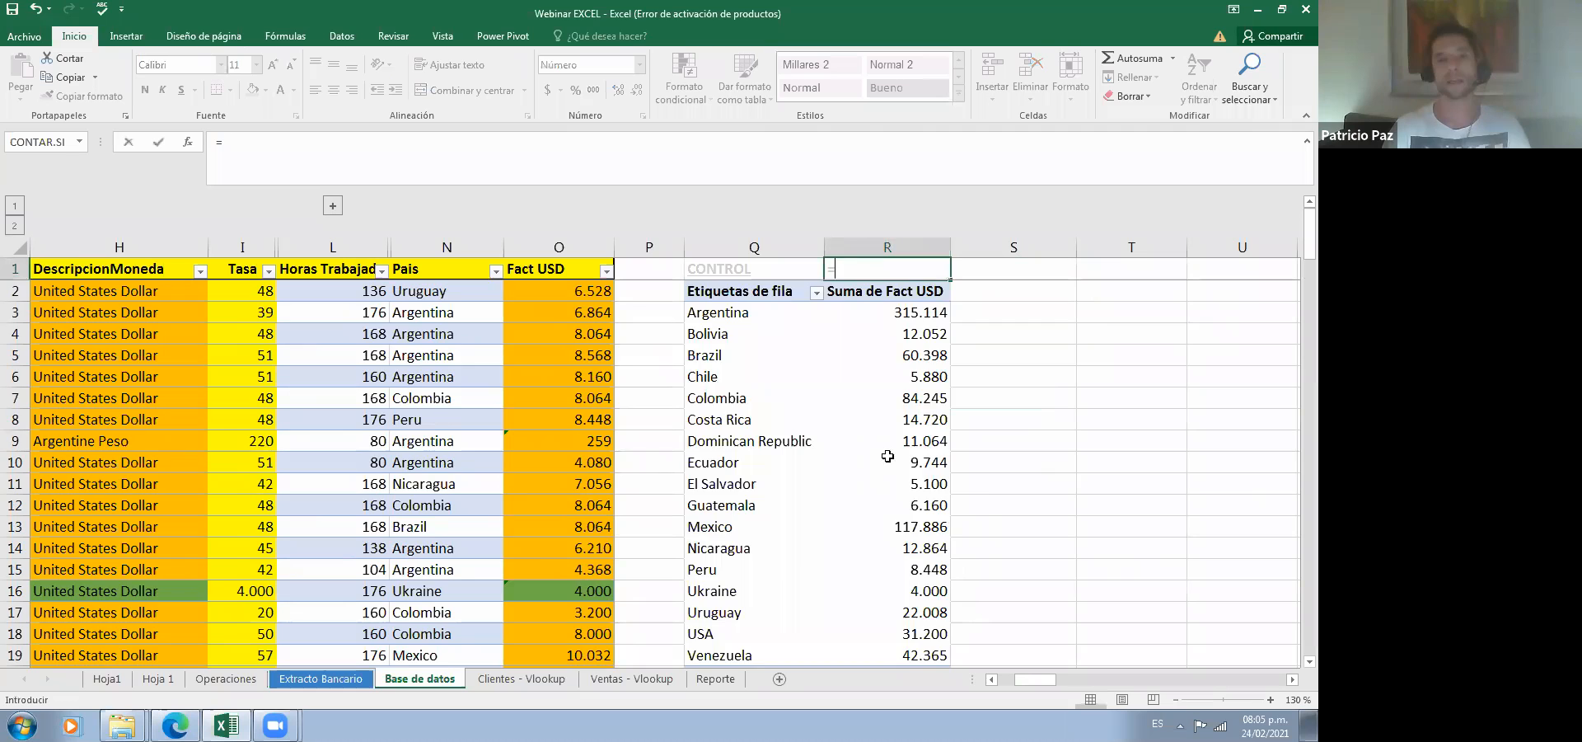
{"action": "scroll", "coordinate": [888, 456], "scroll_direction": "down", "scroll_amount": 6}
{"action": "scroll", "coordinate": [888, 456], "scroll_direction": "down", "scroll_amount": 8}
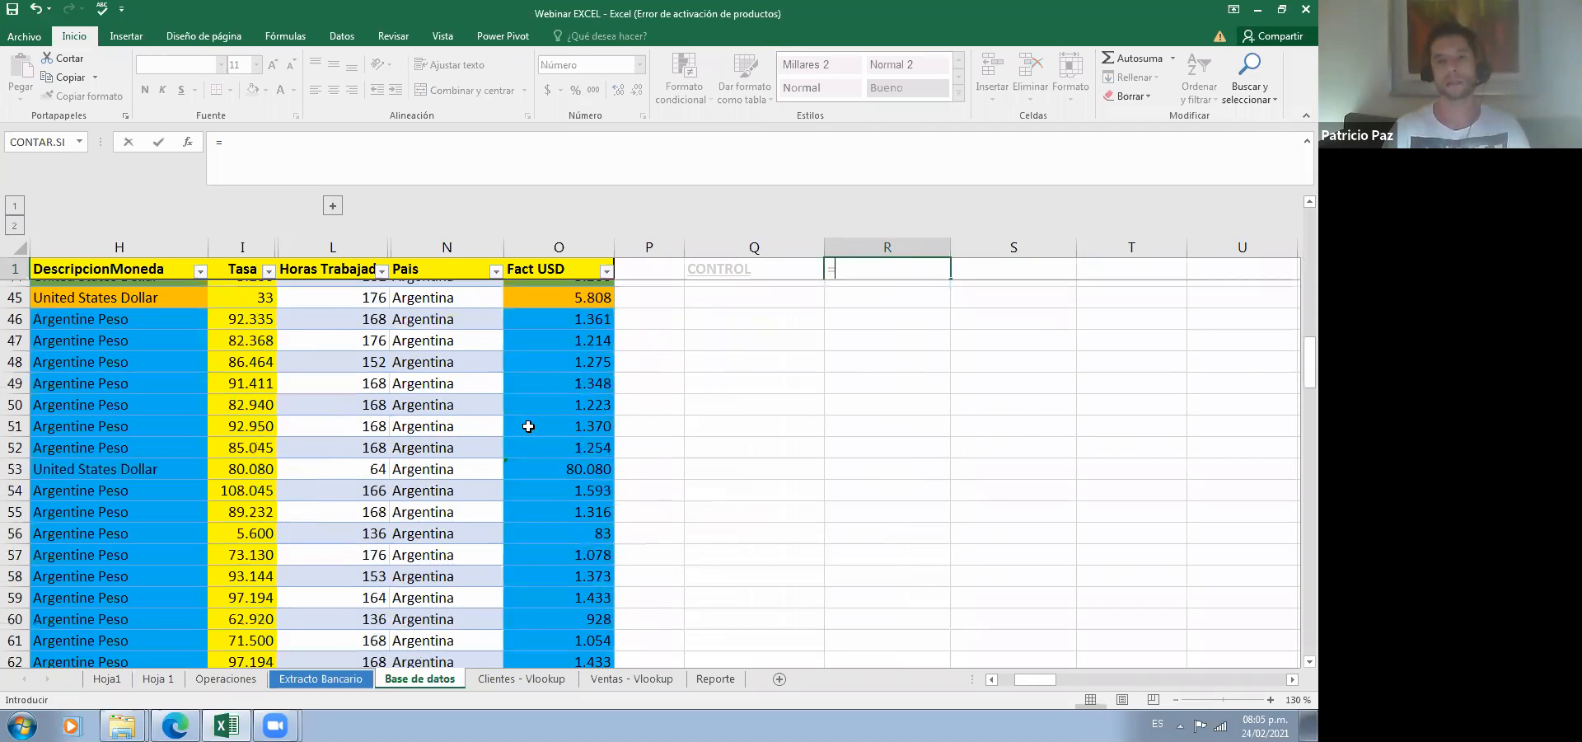
{"action": "scroll", "coordinate": [528, 426], "scroll_direction": "down", "scroll_amount": 2}
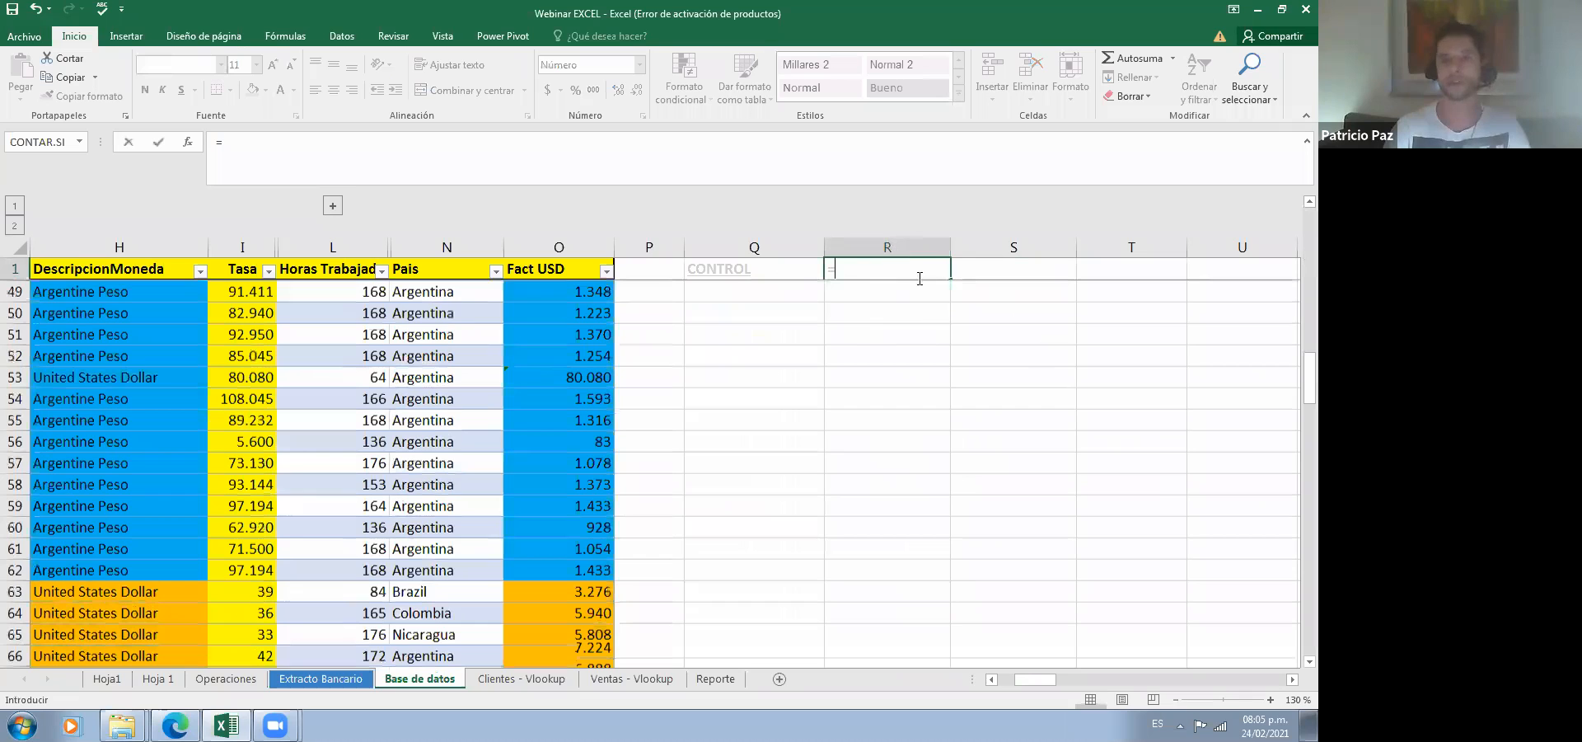
{"action": "key", "text": "Left"}
{"action": "key", "text": "Left"}
{"action": "key", "text": "Left"}
{"action": "key", "text": "ctrl+Down"}
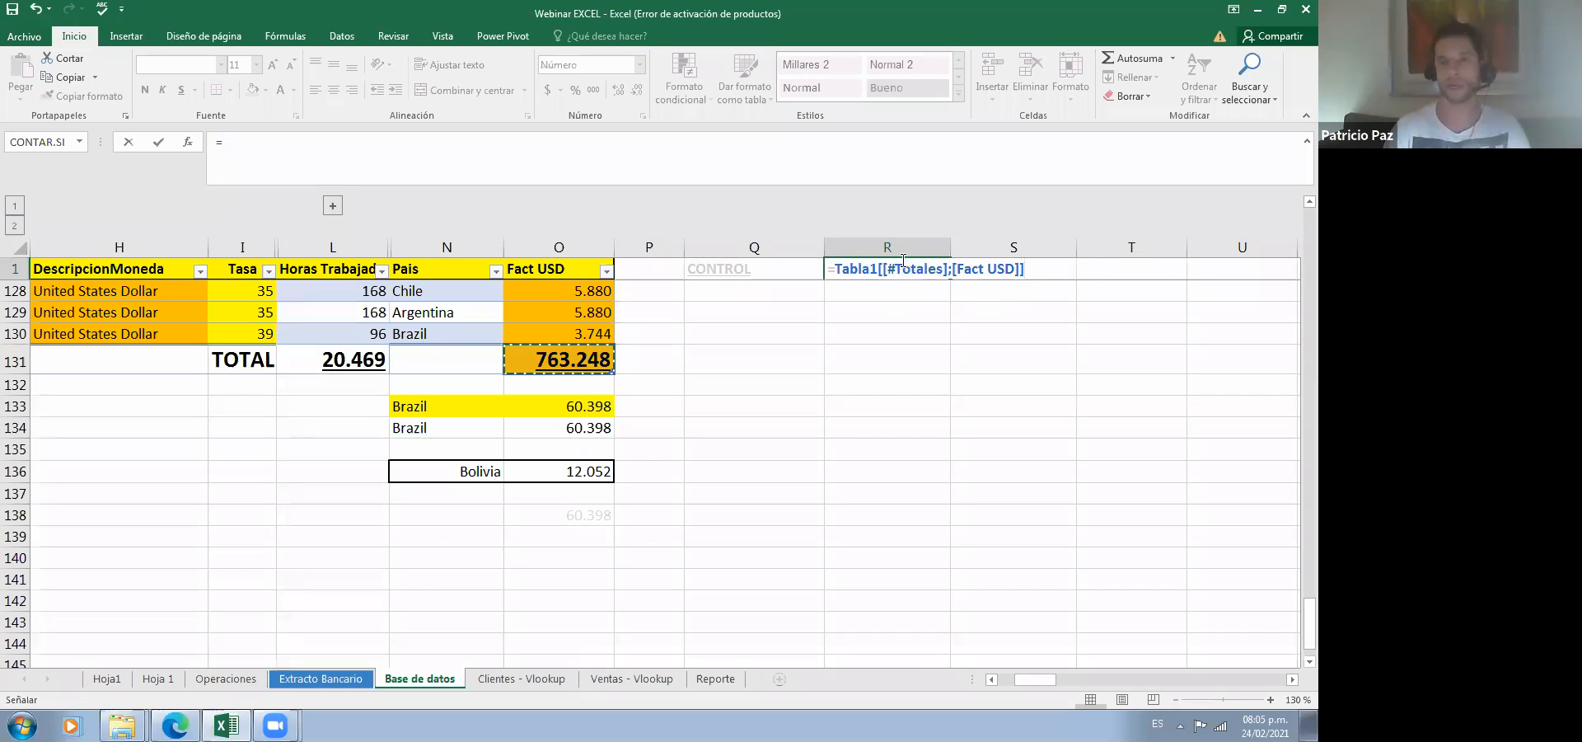
Step: Subtract the pivot table's grand total in R20 to complete the control formula, and save the workbook
{"action": "type", "text": "-"}
{"action": "scroll", "coordinate": [412, 461], "scroll_direction": "up", "scroll_amount": 5}
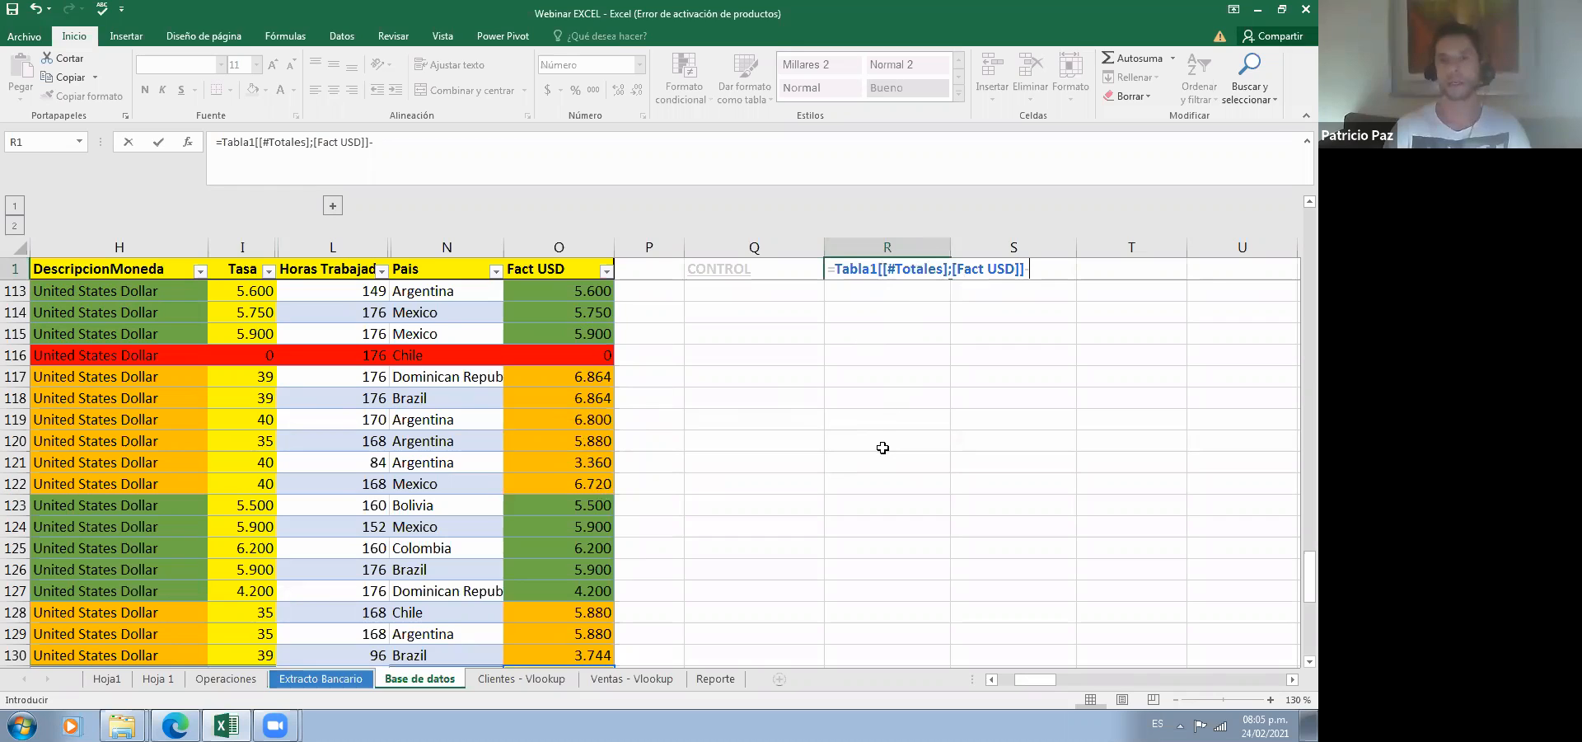
{"action": "scroll", "coordinate": [548, 435], "scroll_direction": "down", "scroll_amount": 4}
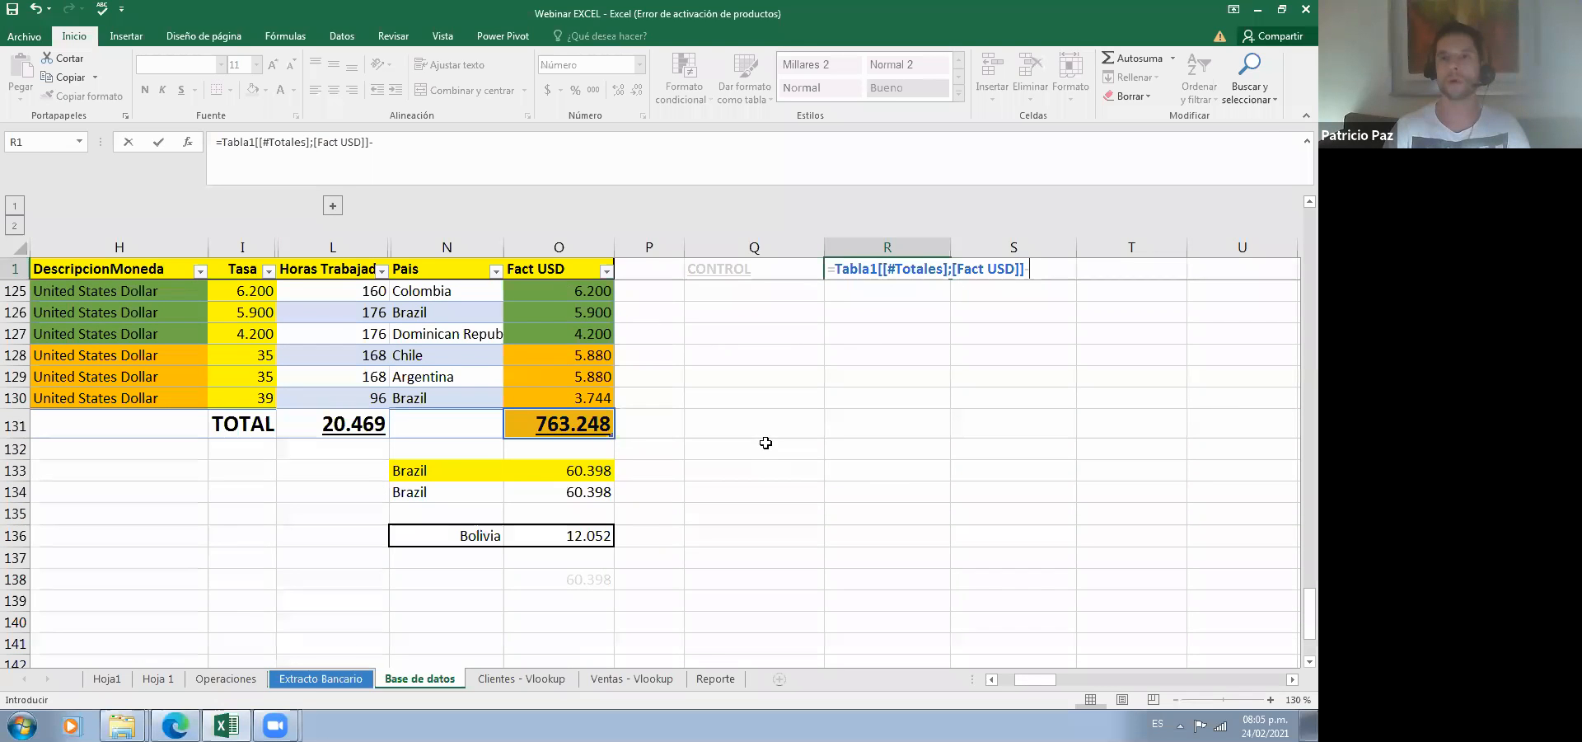
{"action": "scroll", "coordinate": [558, 245], "scroll_direction": "up", "scroll_amount": 17}
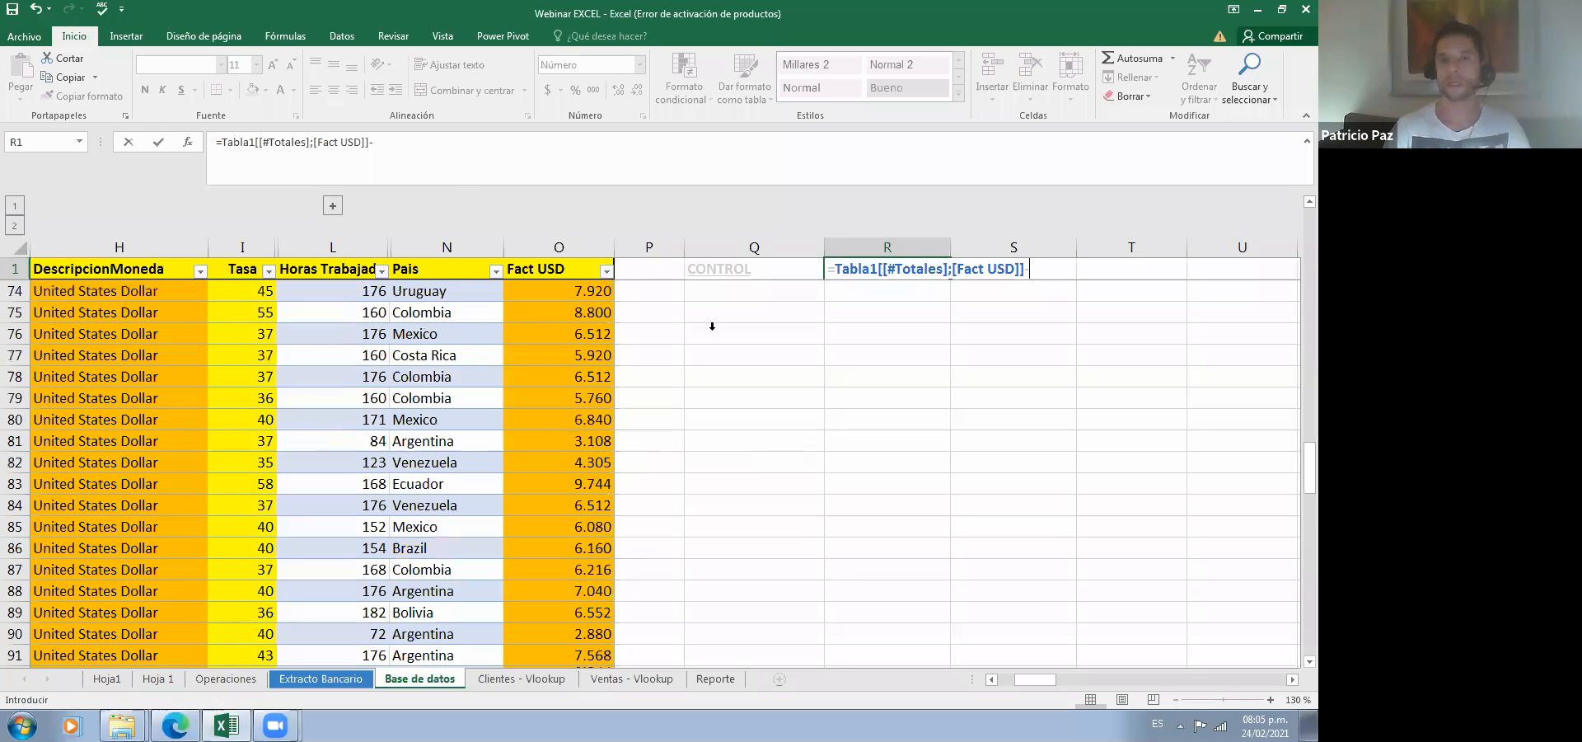
{"action": "scroll", "coordinate": [712, 327], "scroll_direction": "up", "scroll_amount": 20}
{"action": "left_click", "coordinate": [912, 483]}
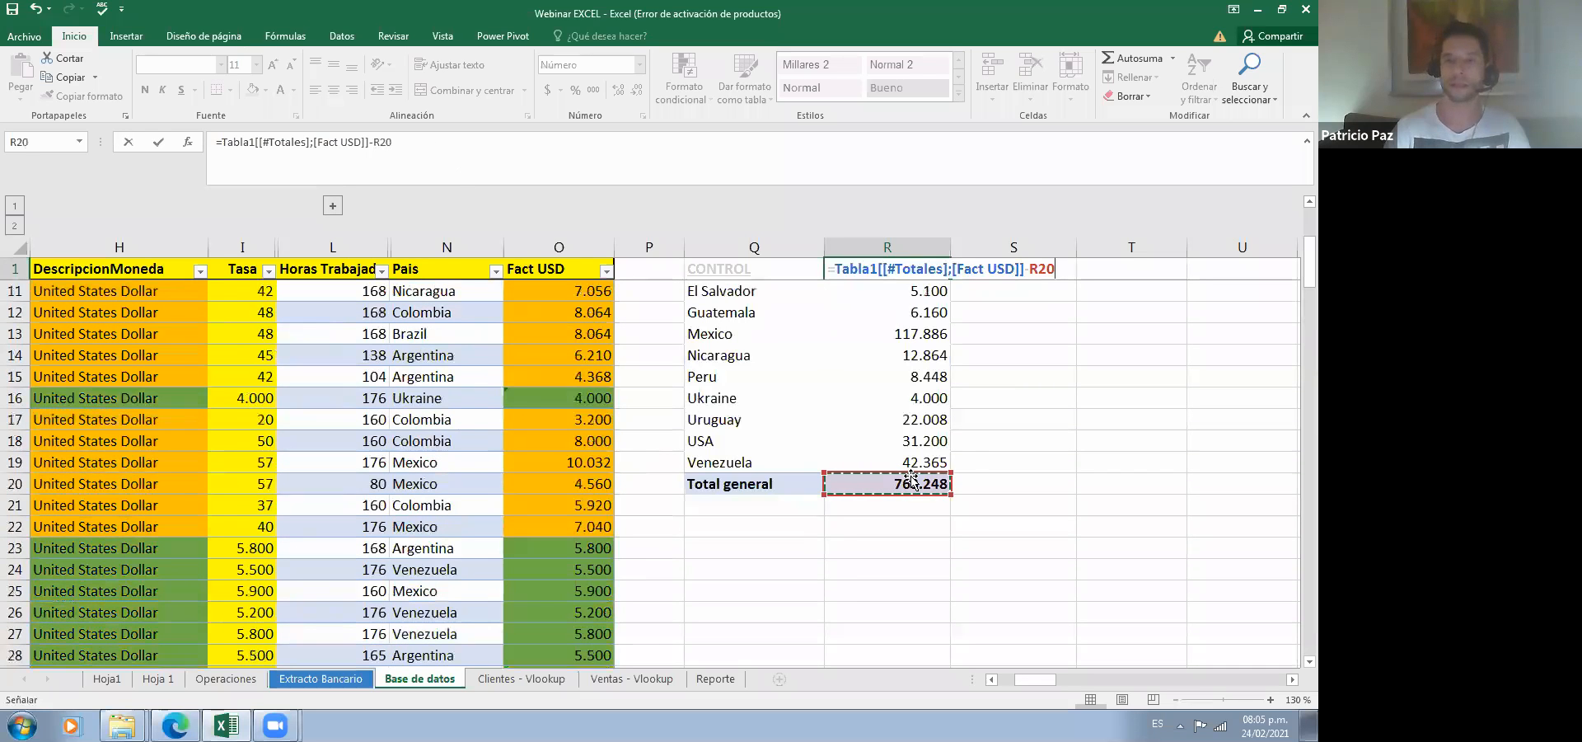
{"action": "key", "text": "Return"}
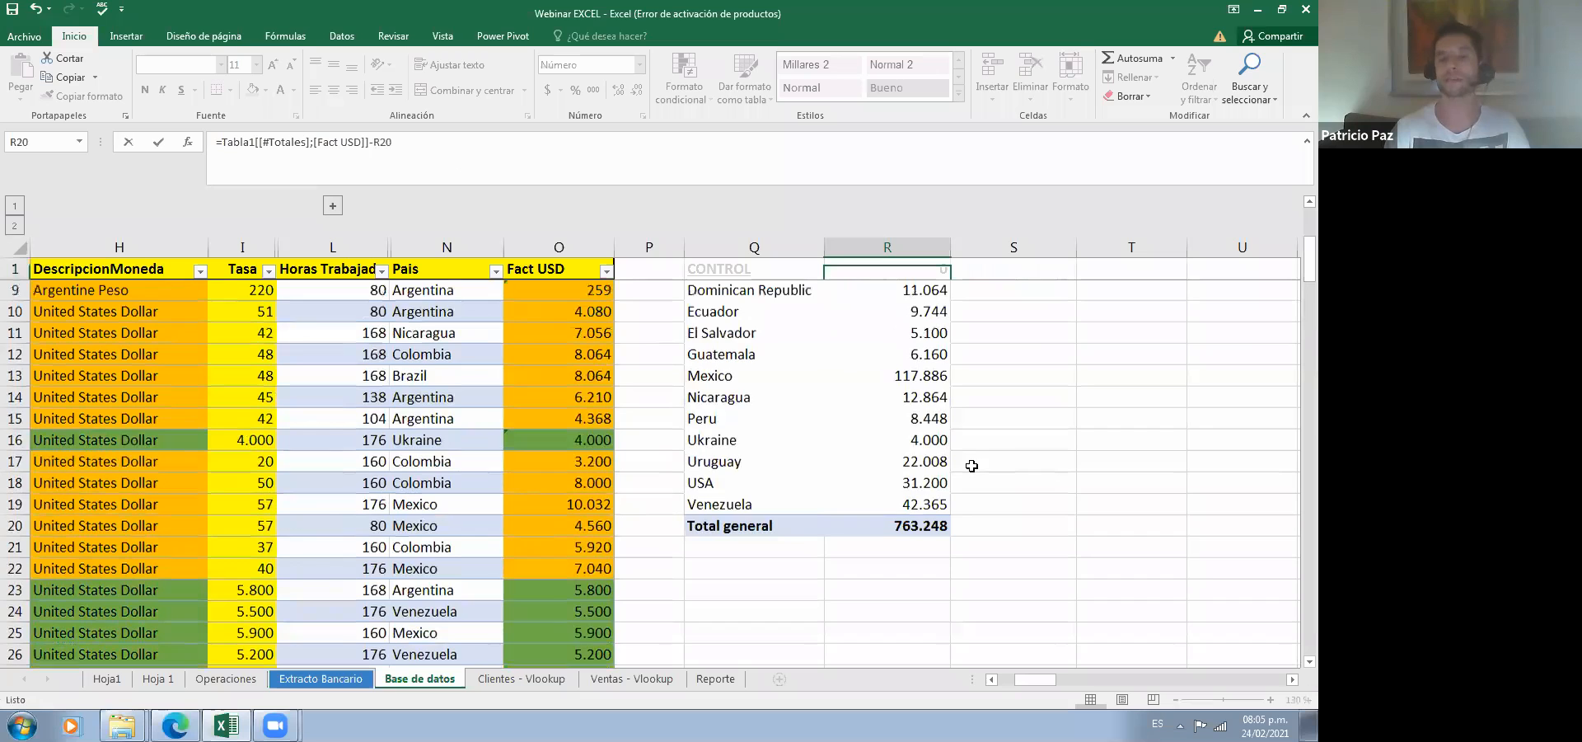
{"action": "scroll", "coordinate": [971, 466], "scroll_direction": "up", "scroll_amount": 1}
{"action": "key", "text": "Up"}
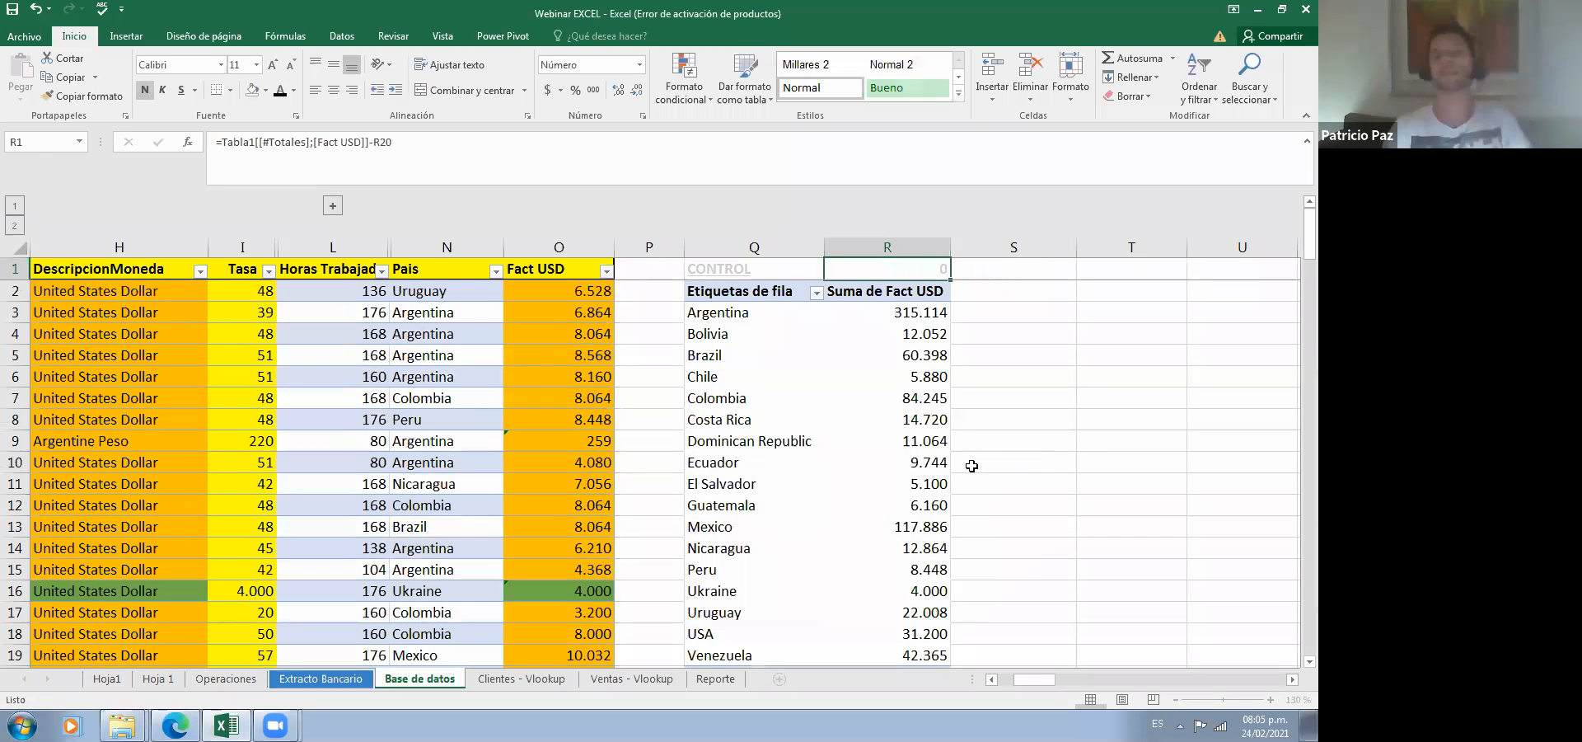
{"action": "key", "text": "ctrl+s"}
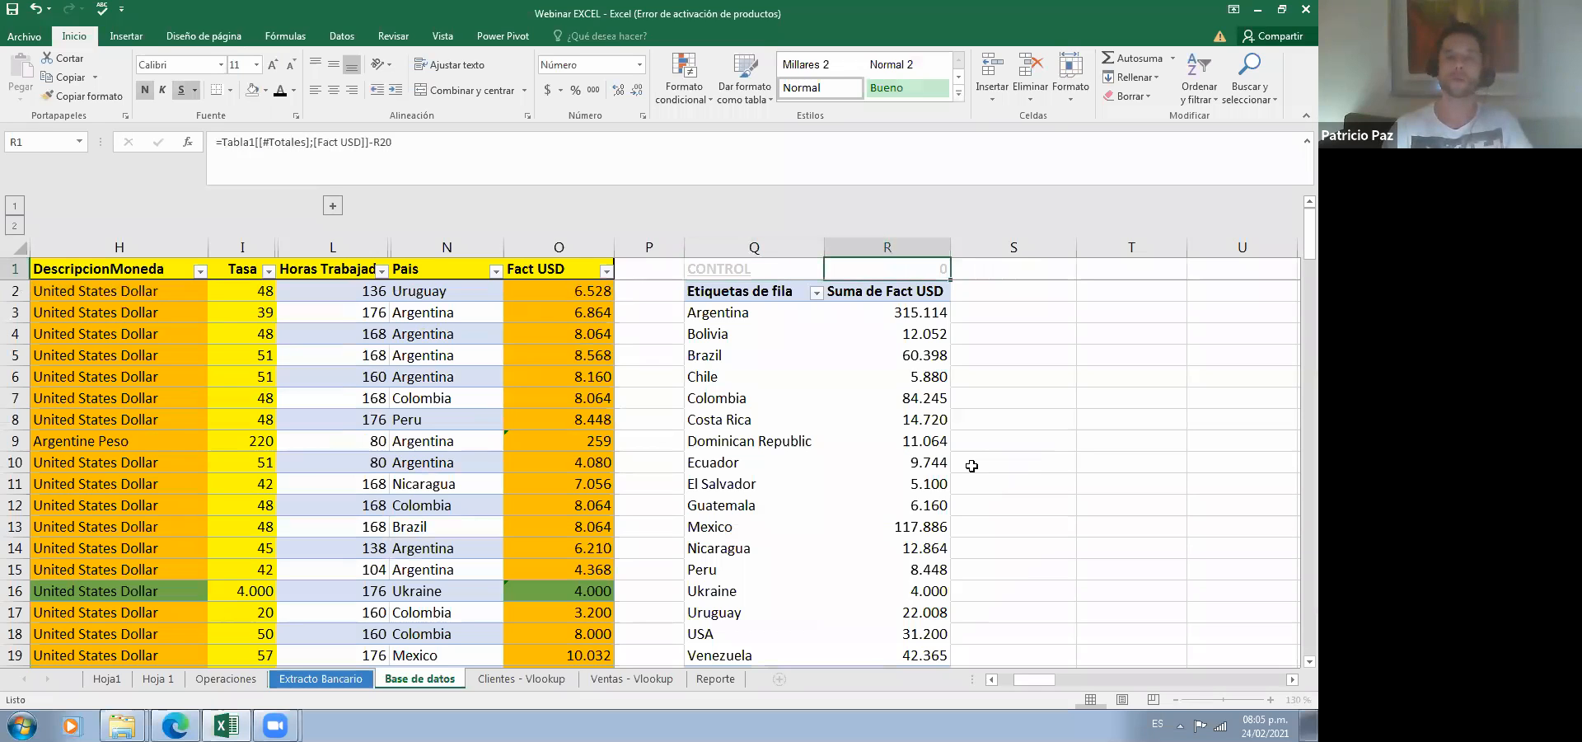
{"action": "key", "text": "ctrl+s"}
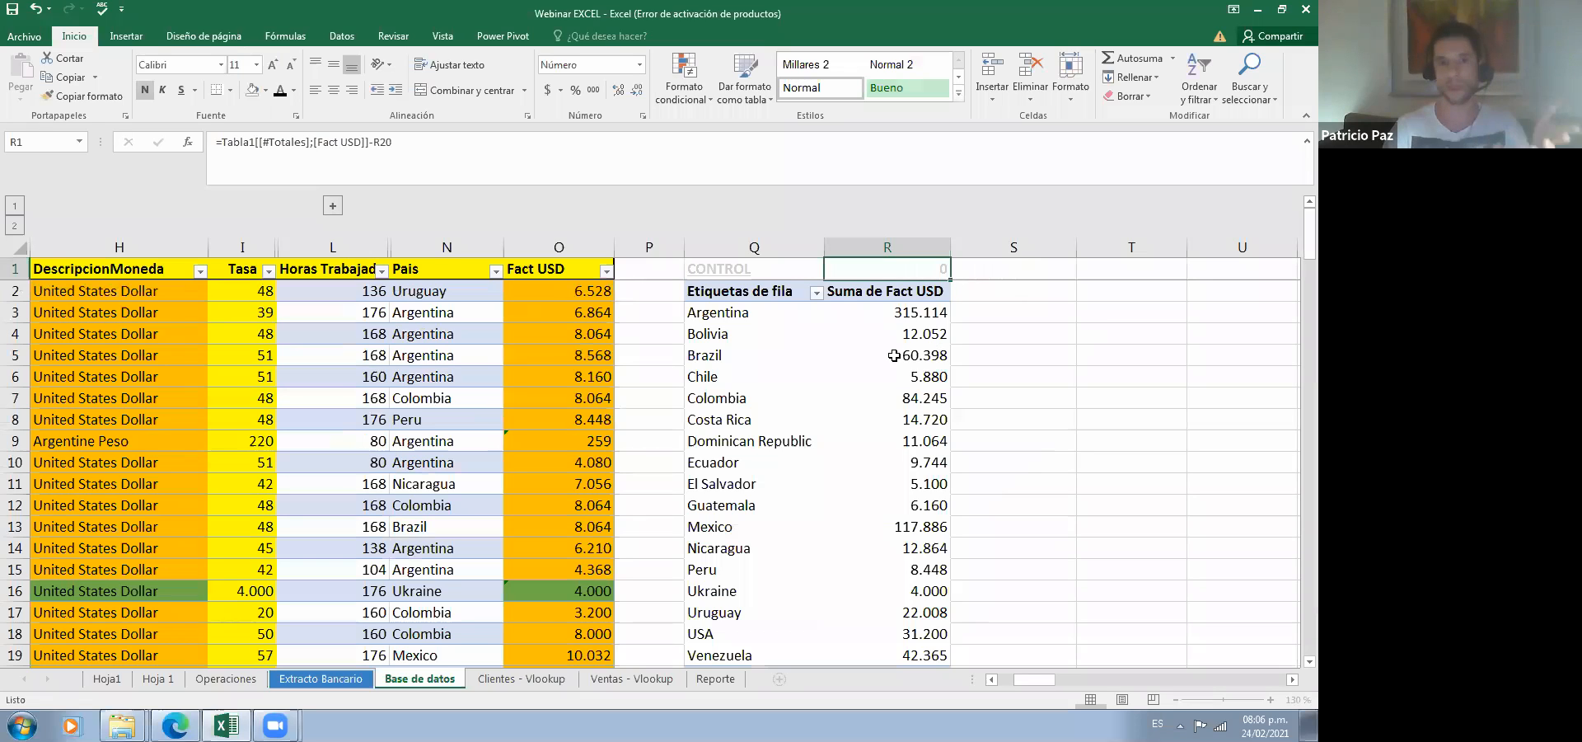
Step: Test the control formula by clearing the first record's Fact USD value in O2, and undo the deletion
{"action": "left_click", "coordinate": [546, 294]}
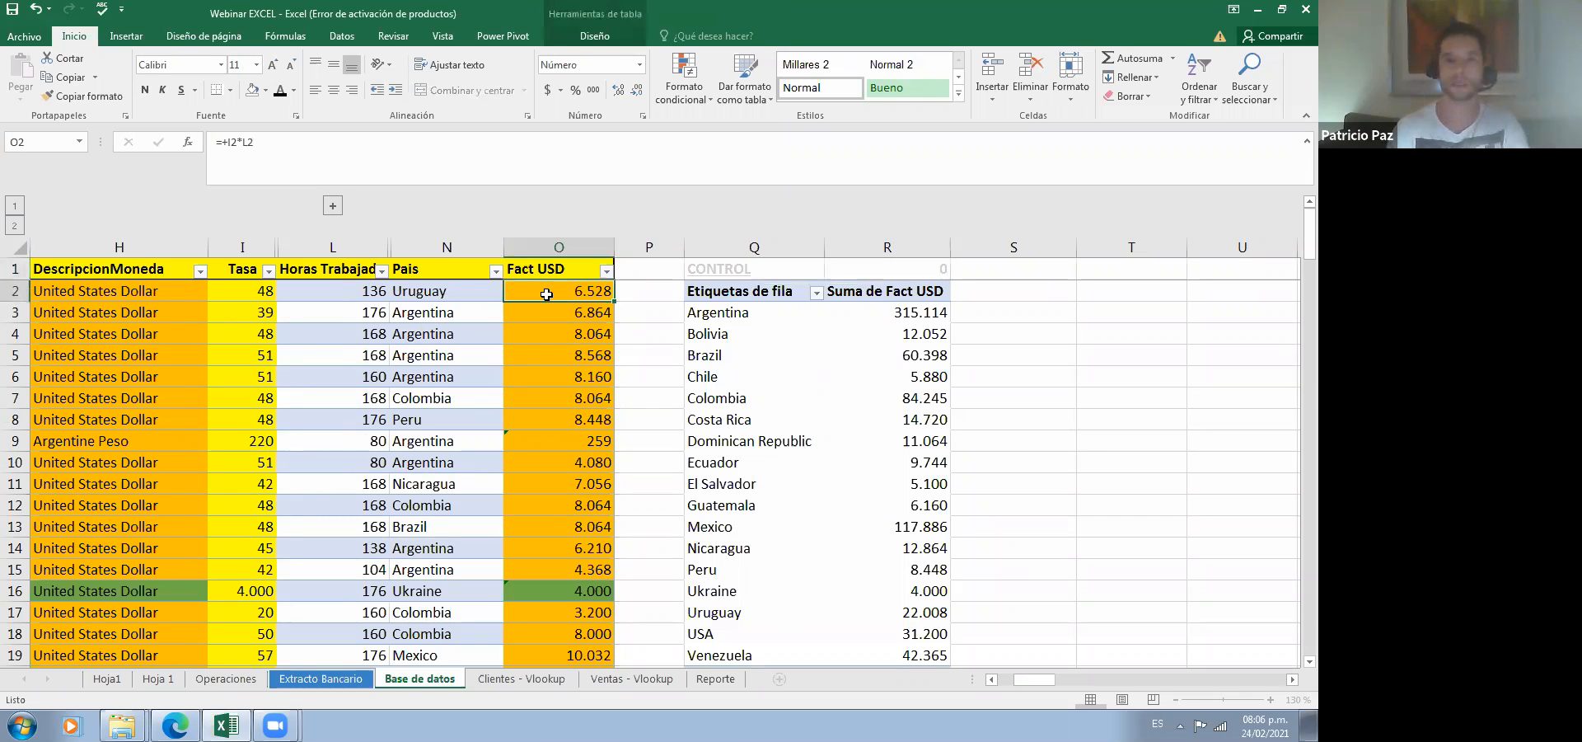
{"action": "key", "text": "Delete"}
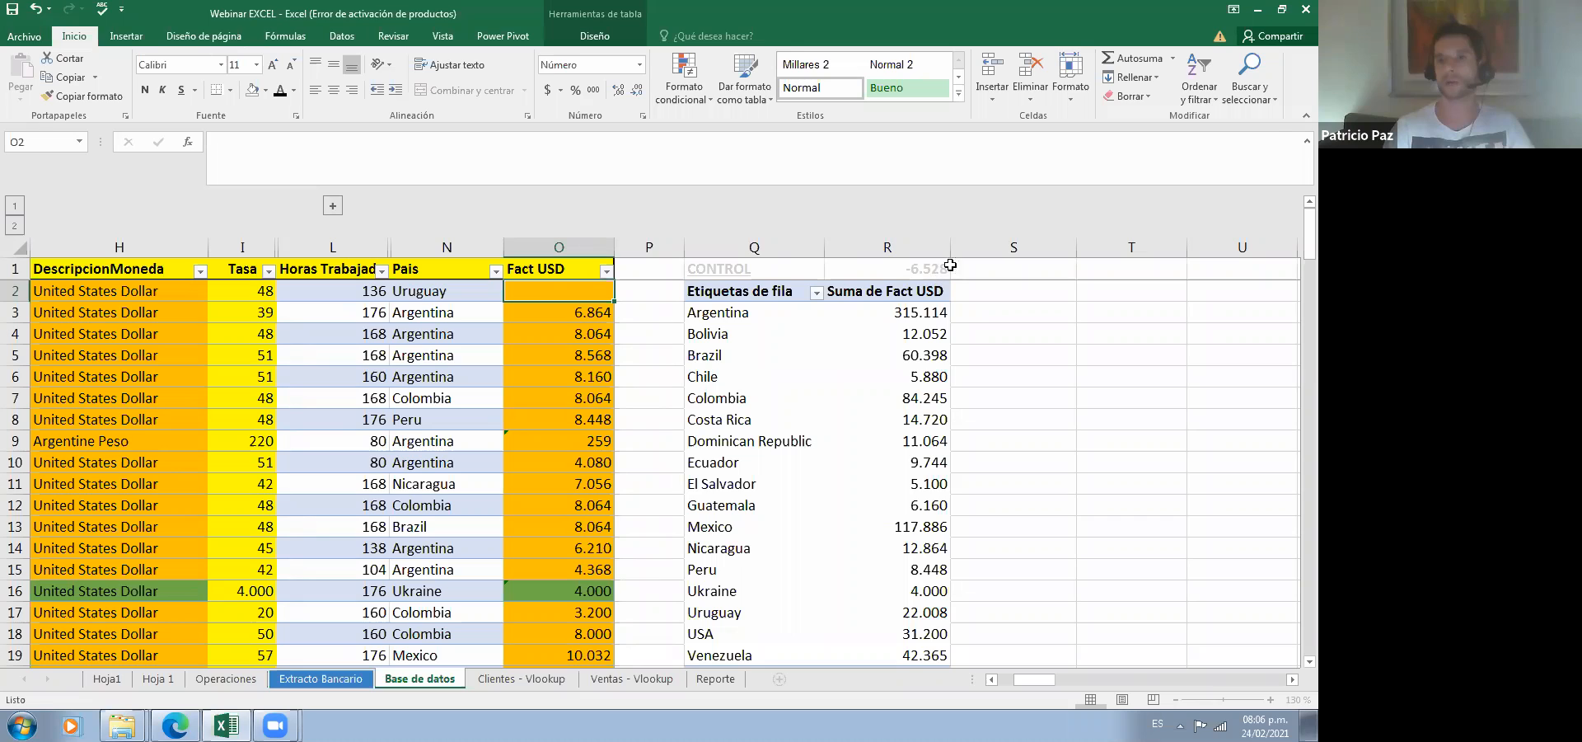
{"action": "key", "text": "ctrl+z"}
Step: Start a SI function in S1, beside the control difference, with the logical test R1=0
{"action": "left_click", "coordinate": [1005, 272]}
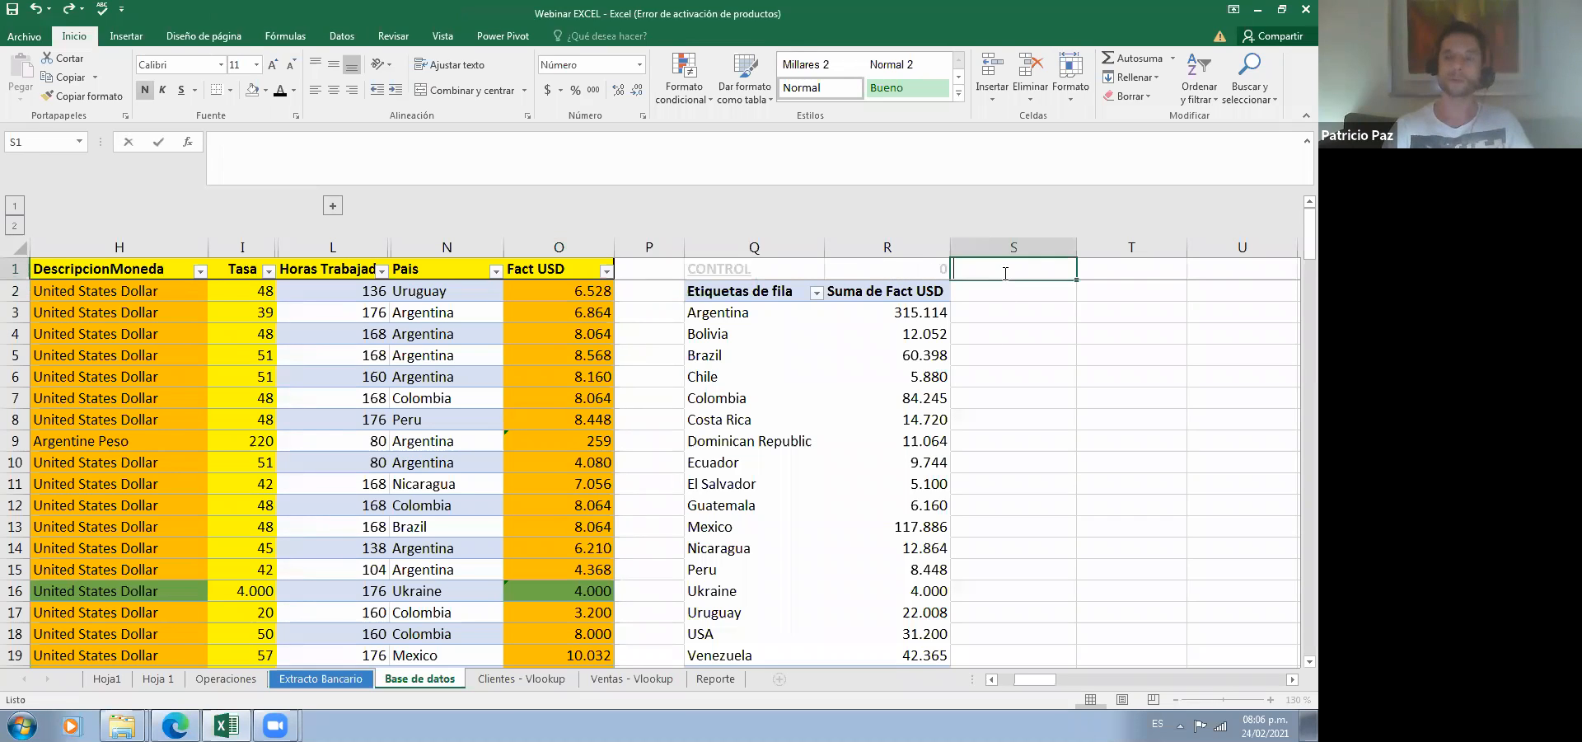
{"action": "key", "text": "Escape"}
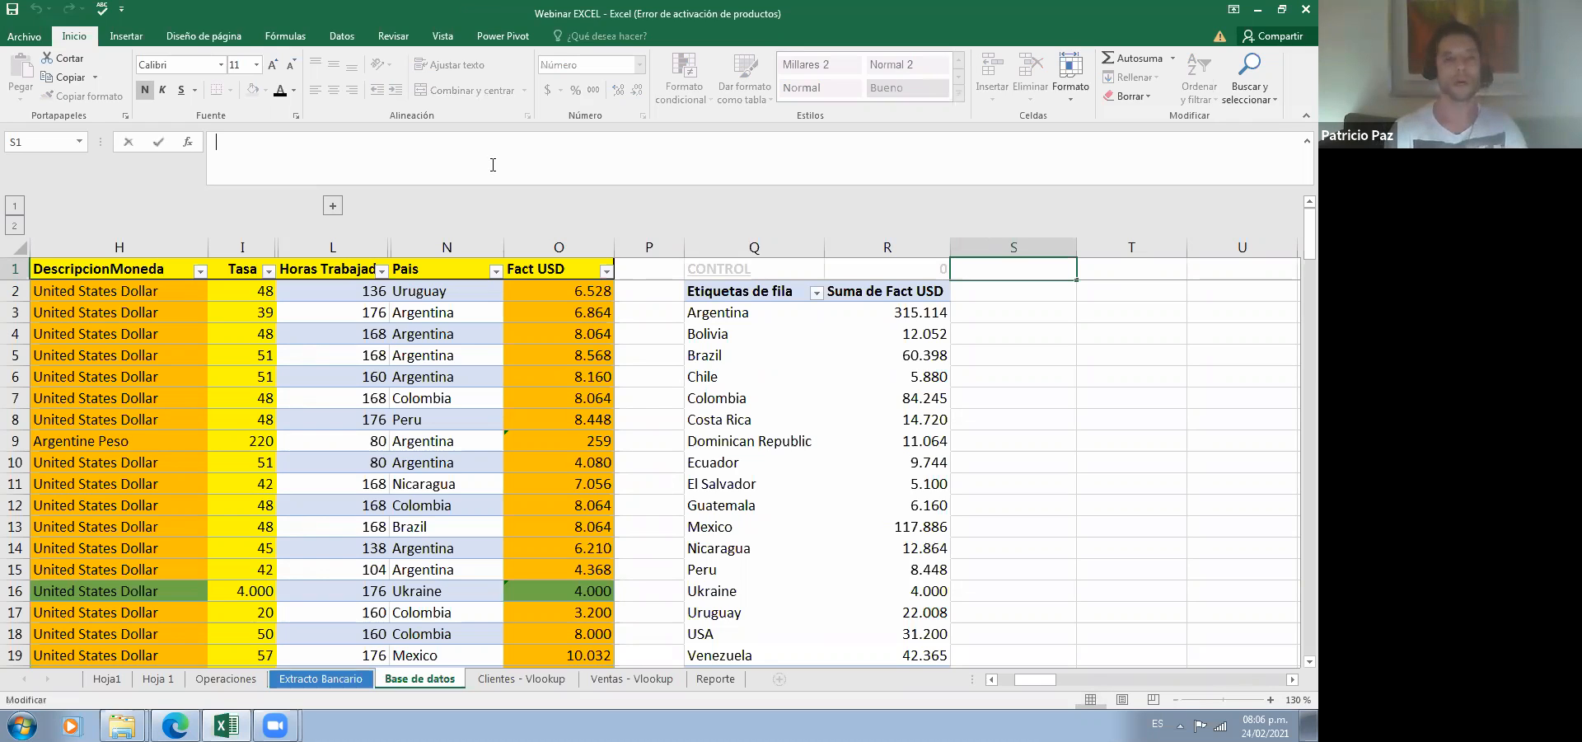
{"action": "type", "text": "=si"}
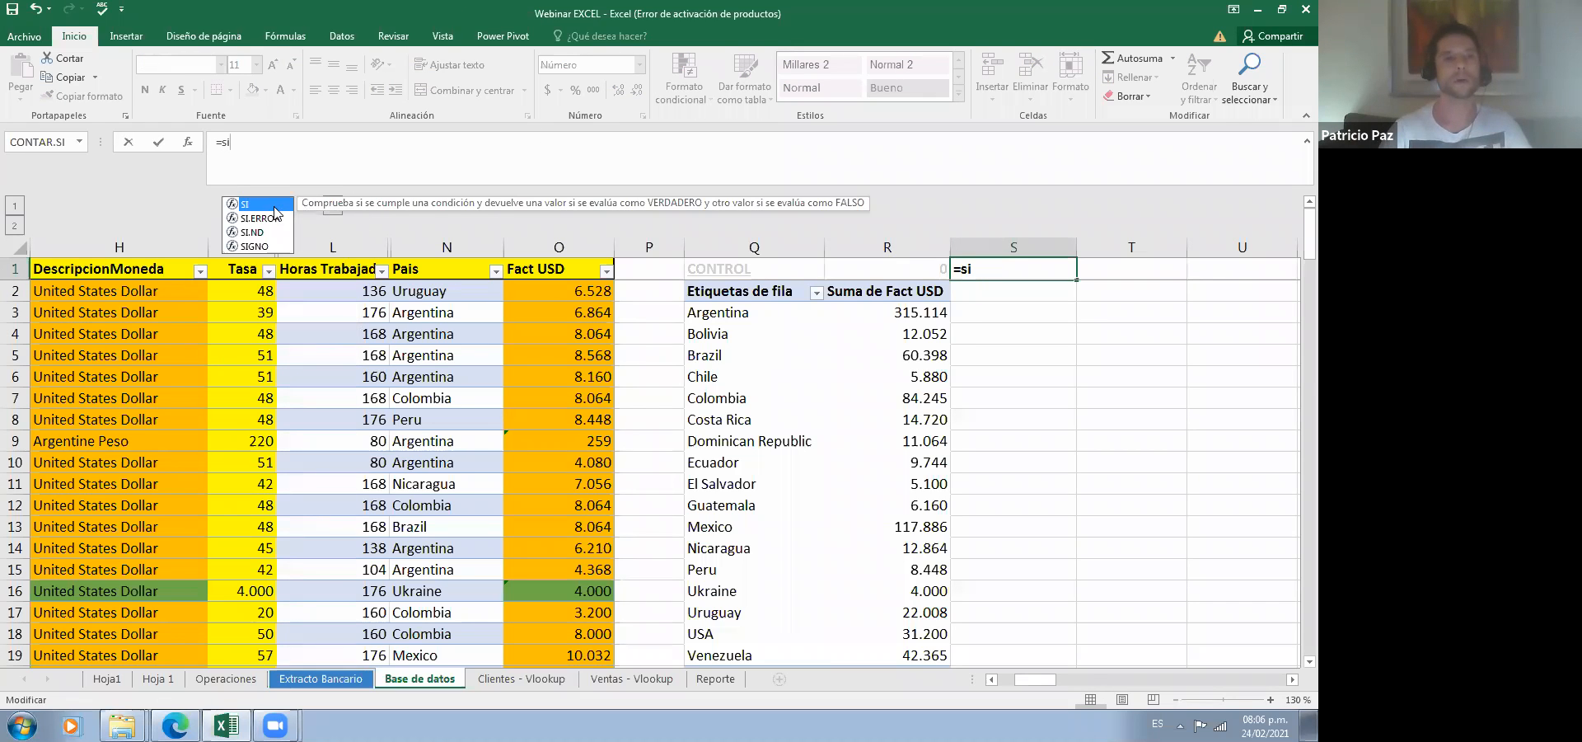
{"action": "double_click", "coordinate": [268, 211]}
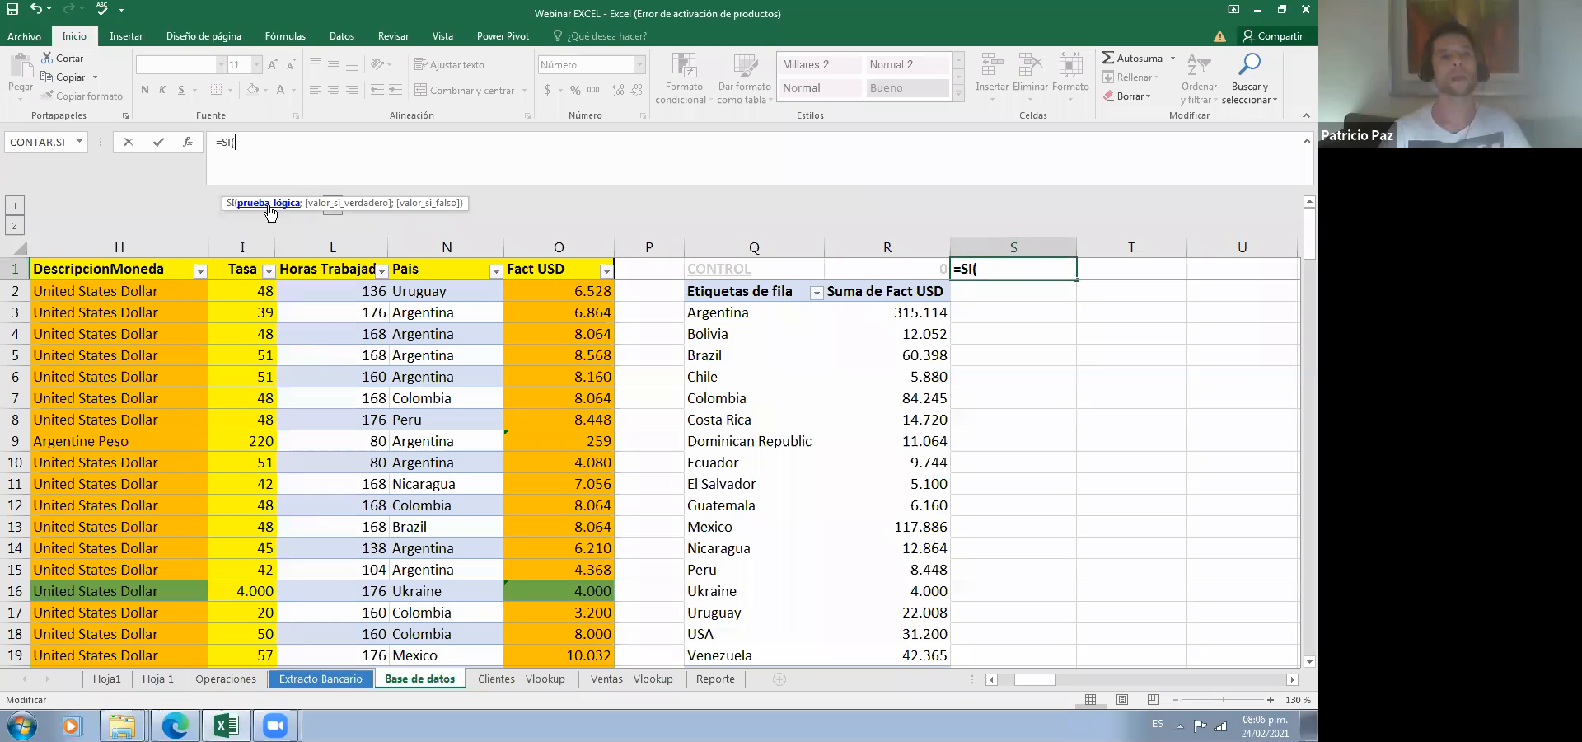
{"action": "left_click", "coordinate": [188, 141]}
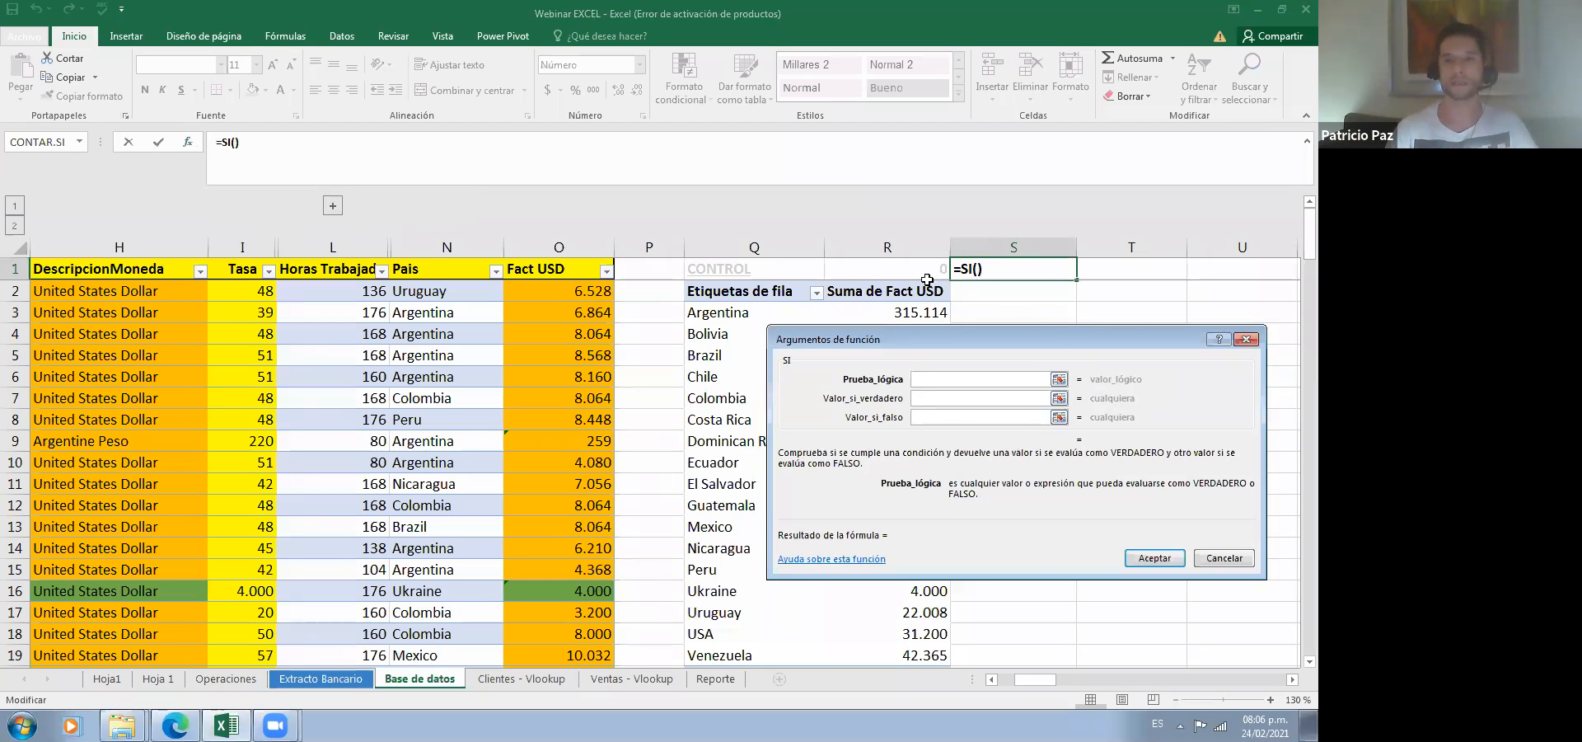
{"action": "left_click", "coordinate": [904, 268]}
{"action": "type", "text": "=0"}
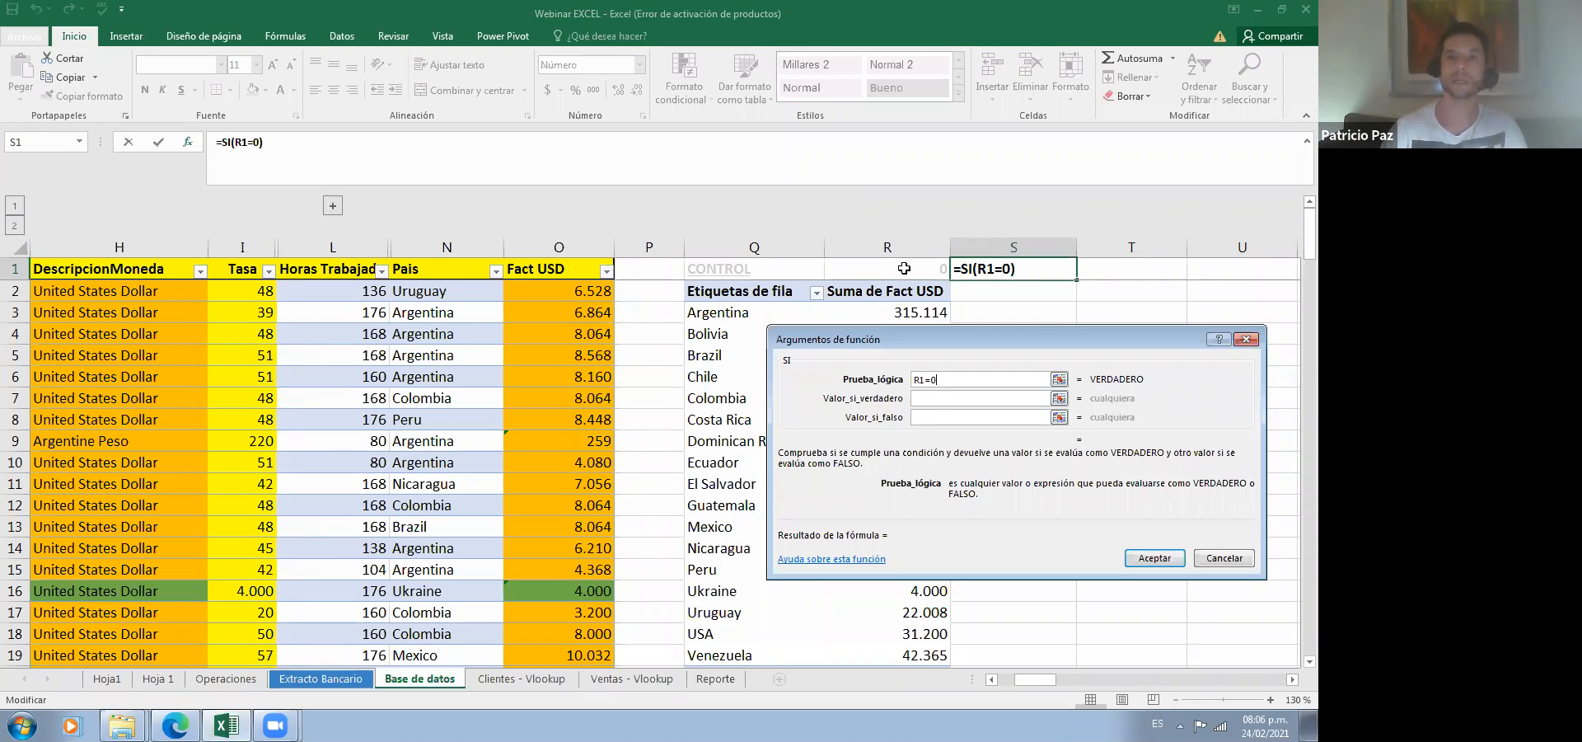
Step: Complete the SI function in S1 so it returns "Ok" when the test is true and "Error" when it is false
{"action": "left_click", "coordinate": [942, 400]}
{"action": "type", "text": "\""}
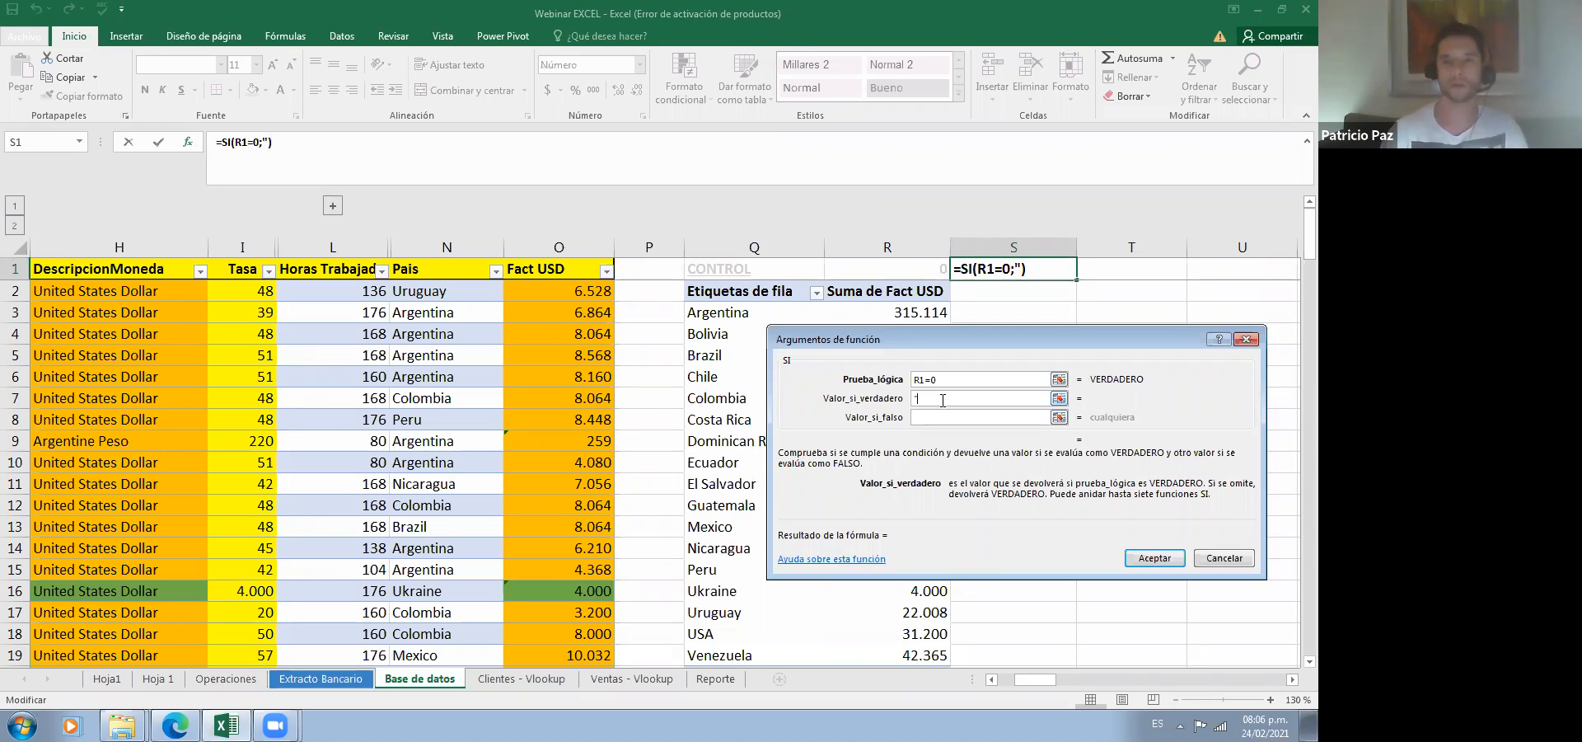
{"action": "type", "text": "Ok\""}
{"action": "left_click", "coordinate": [963, 418]}
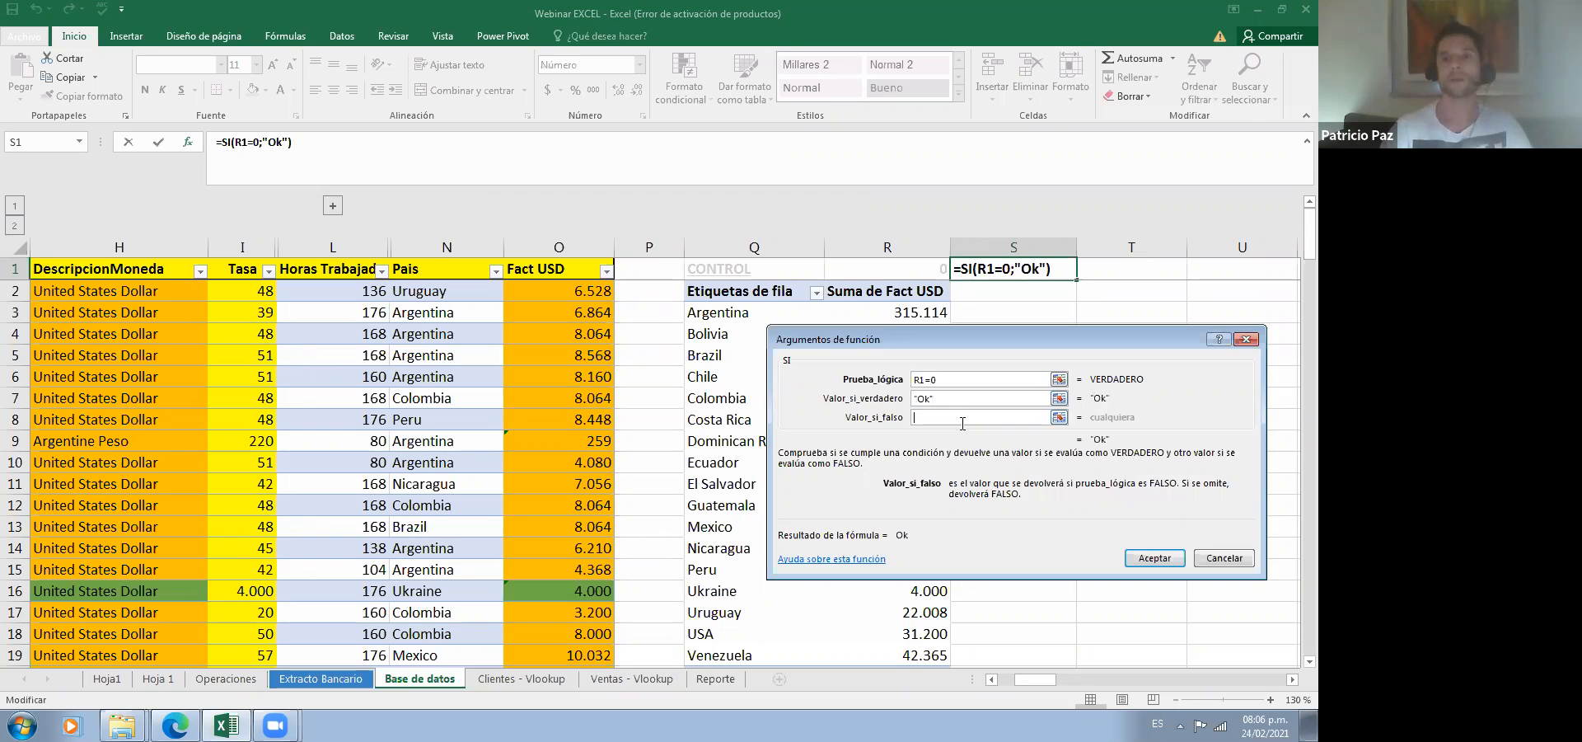
{"action": "type", "text": "\"E"}
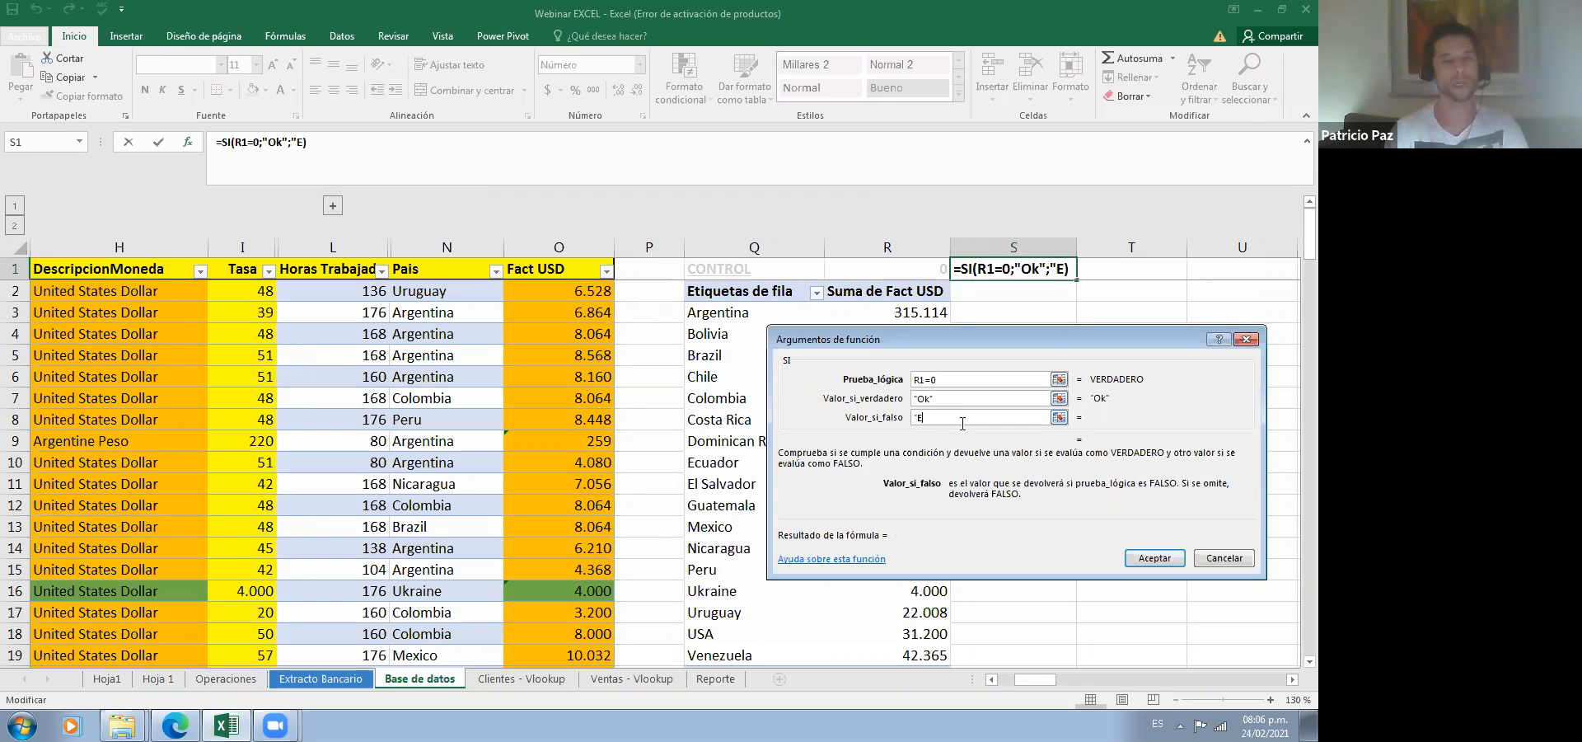
{"action": "type", "text": "rror\""}
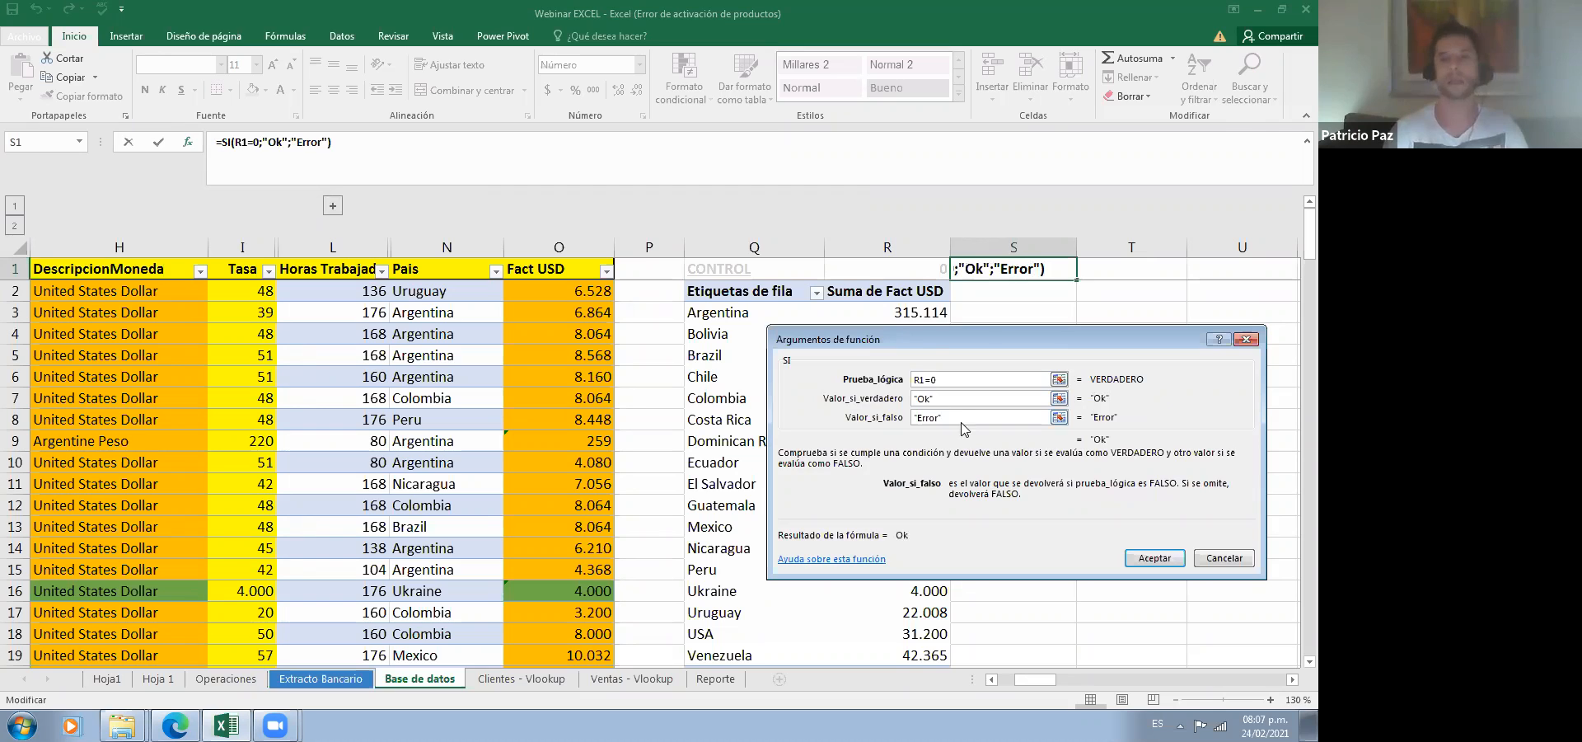
{"action": "key", "text": "Return"}
{"action": "key", "text": "Left"}
{"action": "key", "text": "Right"}
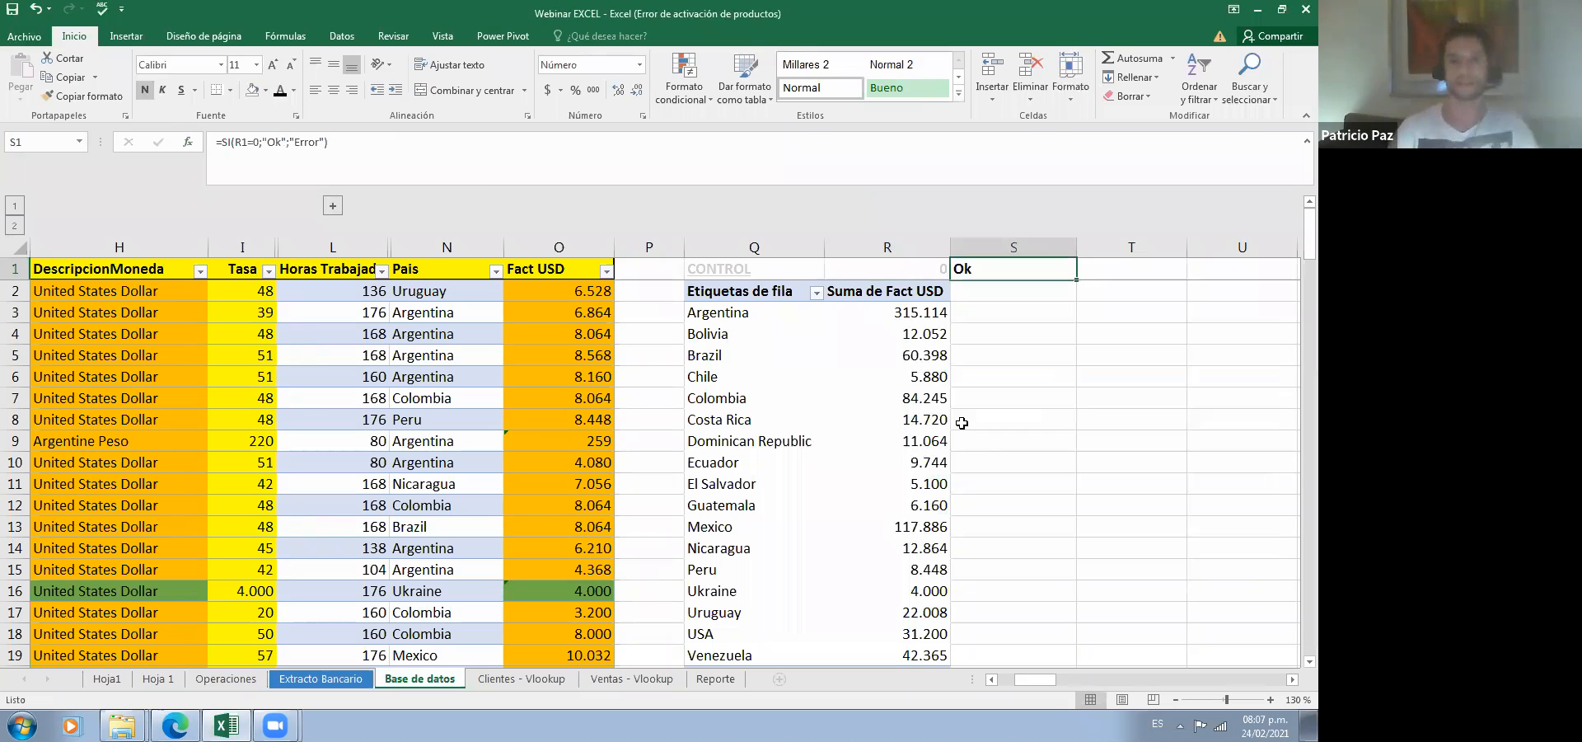
Step: Test the Ok/Error check in S1 by clearing the Fact USD value in O2, and undo the deletion
{"action": "key", "text": "Left"}
{"action": "key", "text": "Left"}
{"action": "key", "text": "Left"}
{"action": "key", "text": "Left"}
{"action": "key", "text": "Down"}
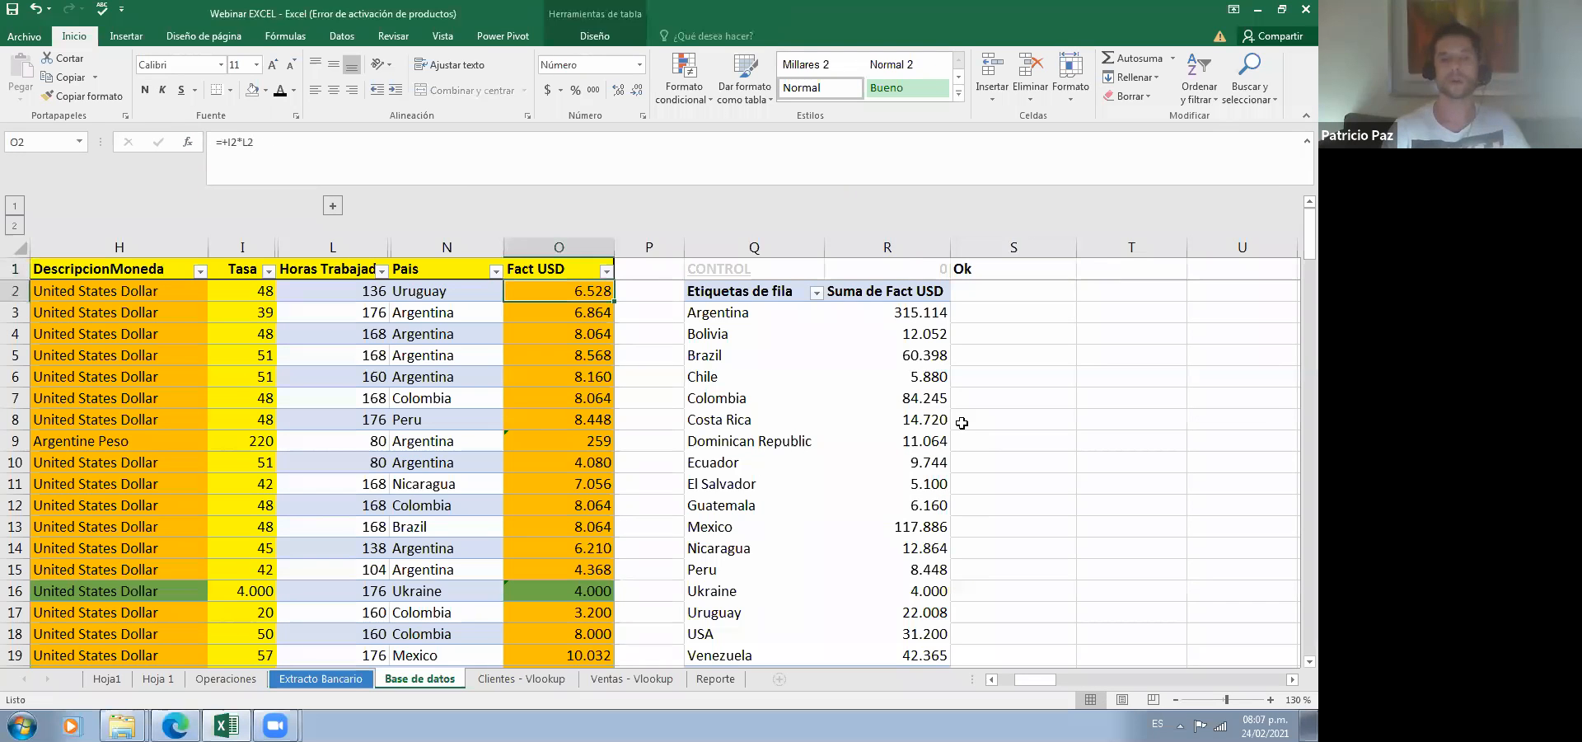
{"action": "key", "text": "Delete"}
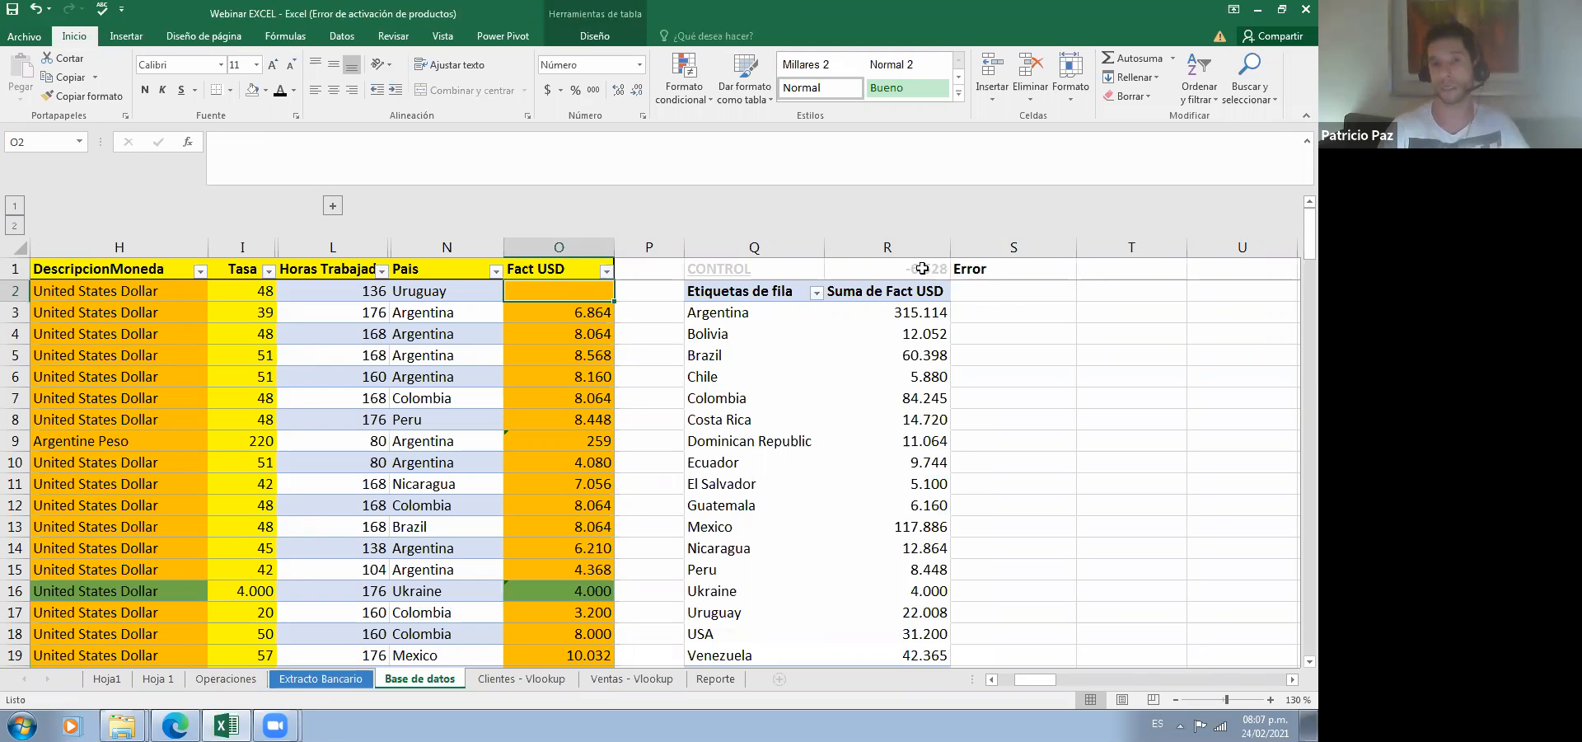
{"action": "key", "text": "ctrl+z"}
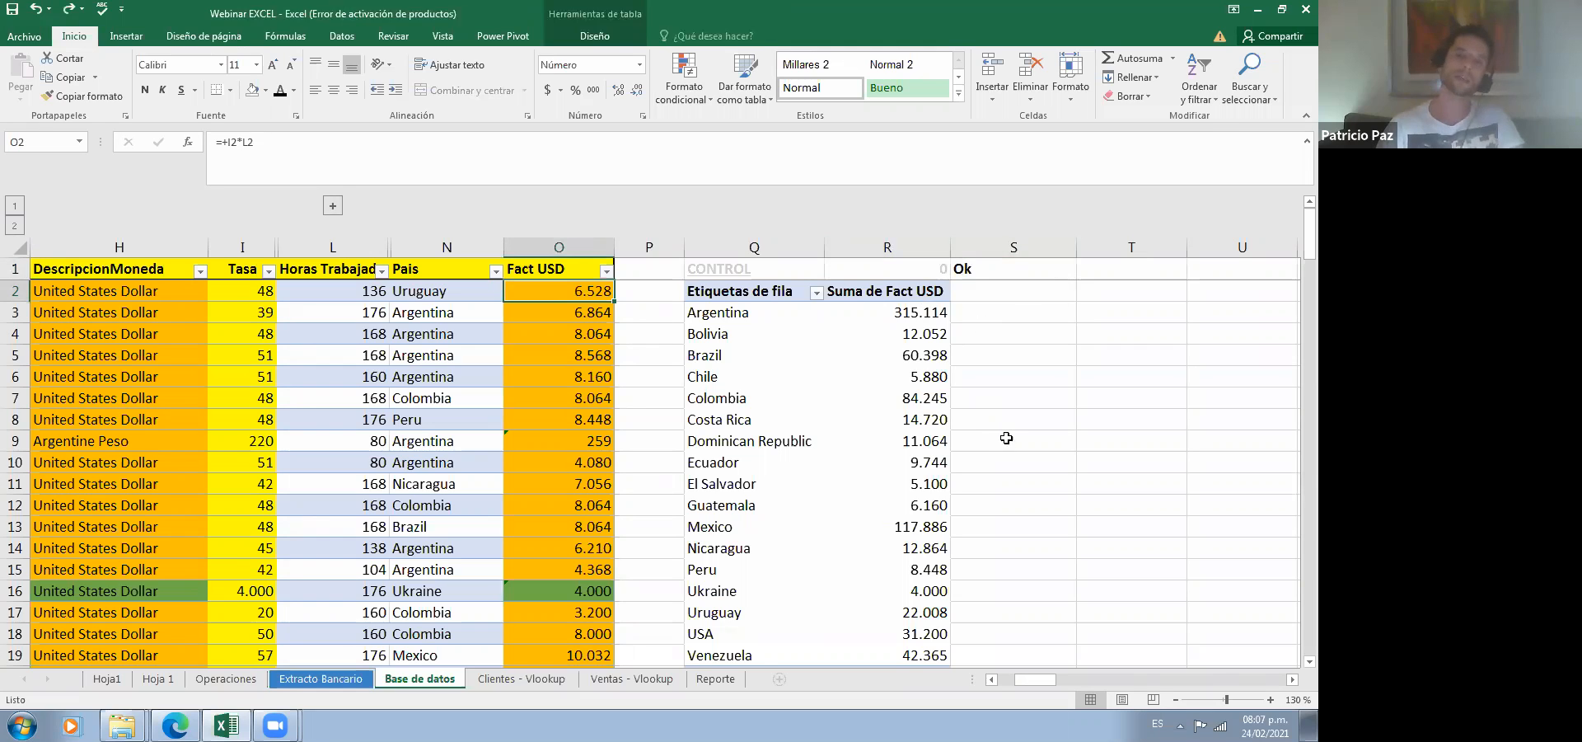
{"action": "left_click", "coordinate": [973, 268]}
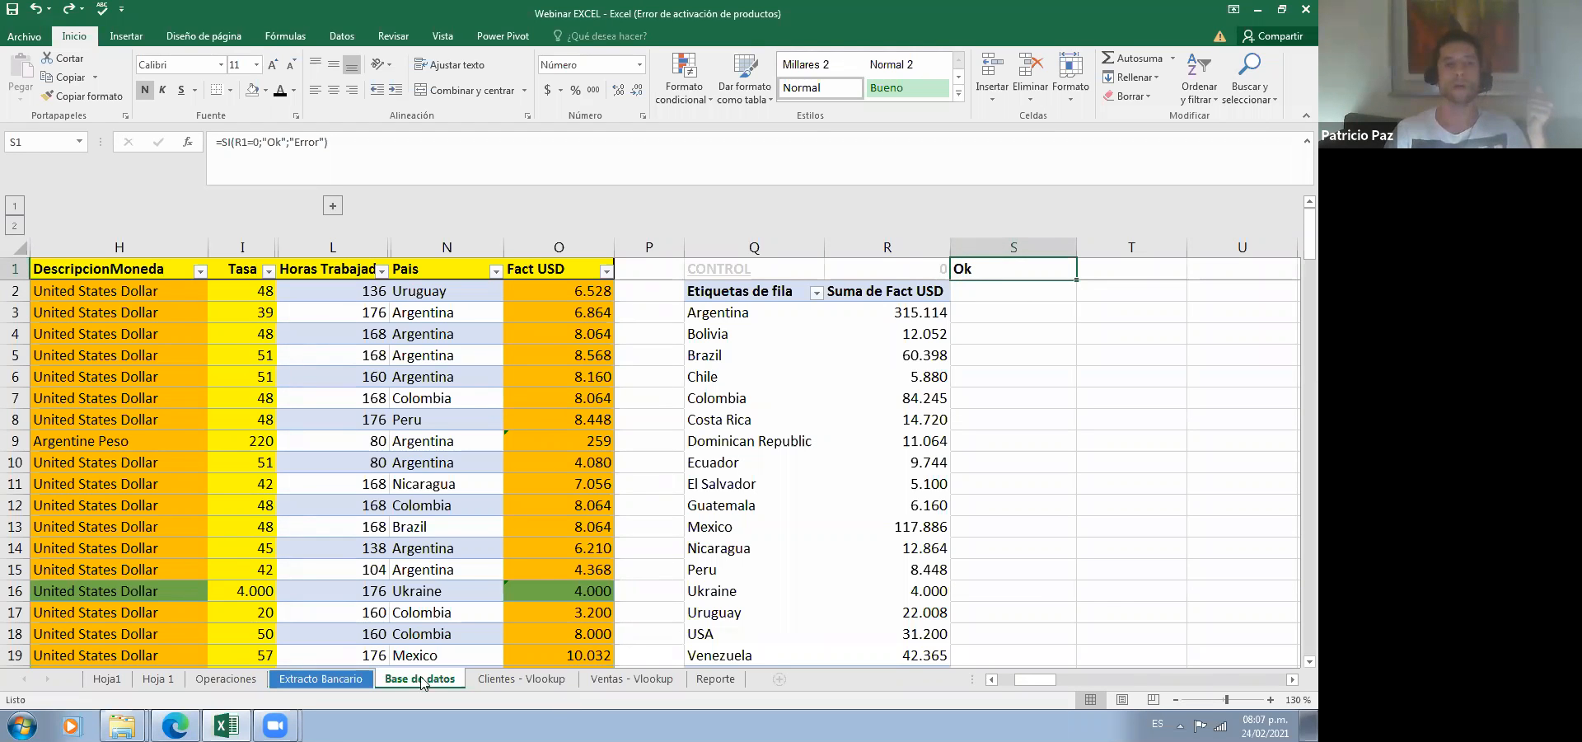
Step: Test the Total Gastos cell on the Operaciones sheet by setting the VISA discount in C9 to -60.000 and back to -6000
{"action": "left_click", "coordinate": [323, 681]}
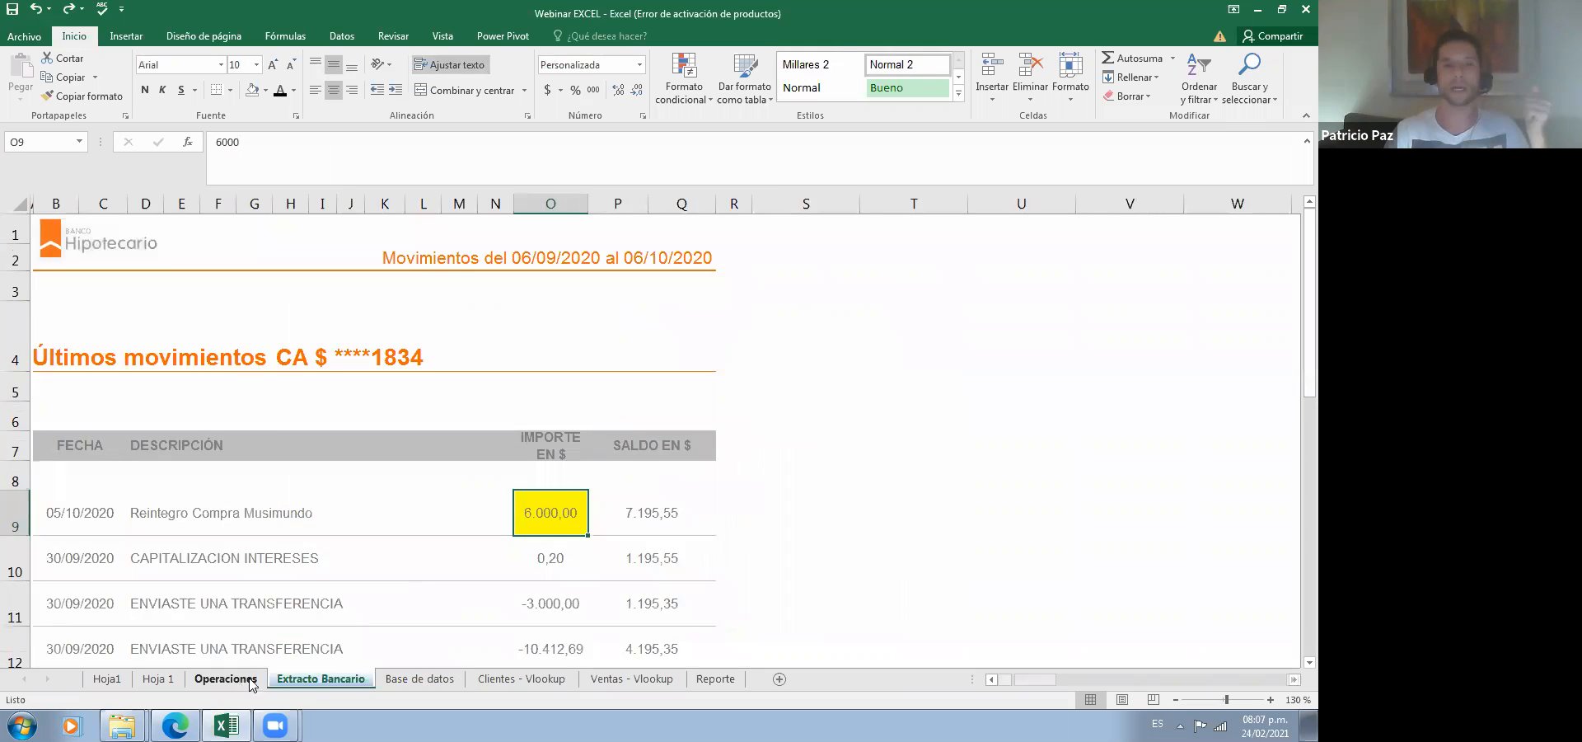
{"action": "left_click", "coordinate": [247, 681]}
{"action": "left_click", "coordinate": [371, 387]}
{"action": "type", "text": "-"}
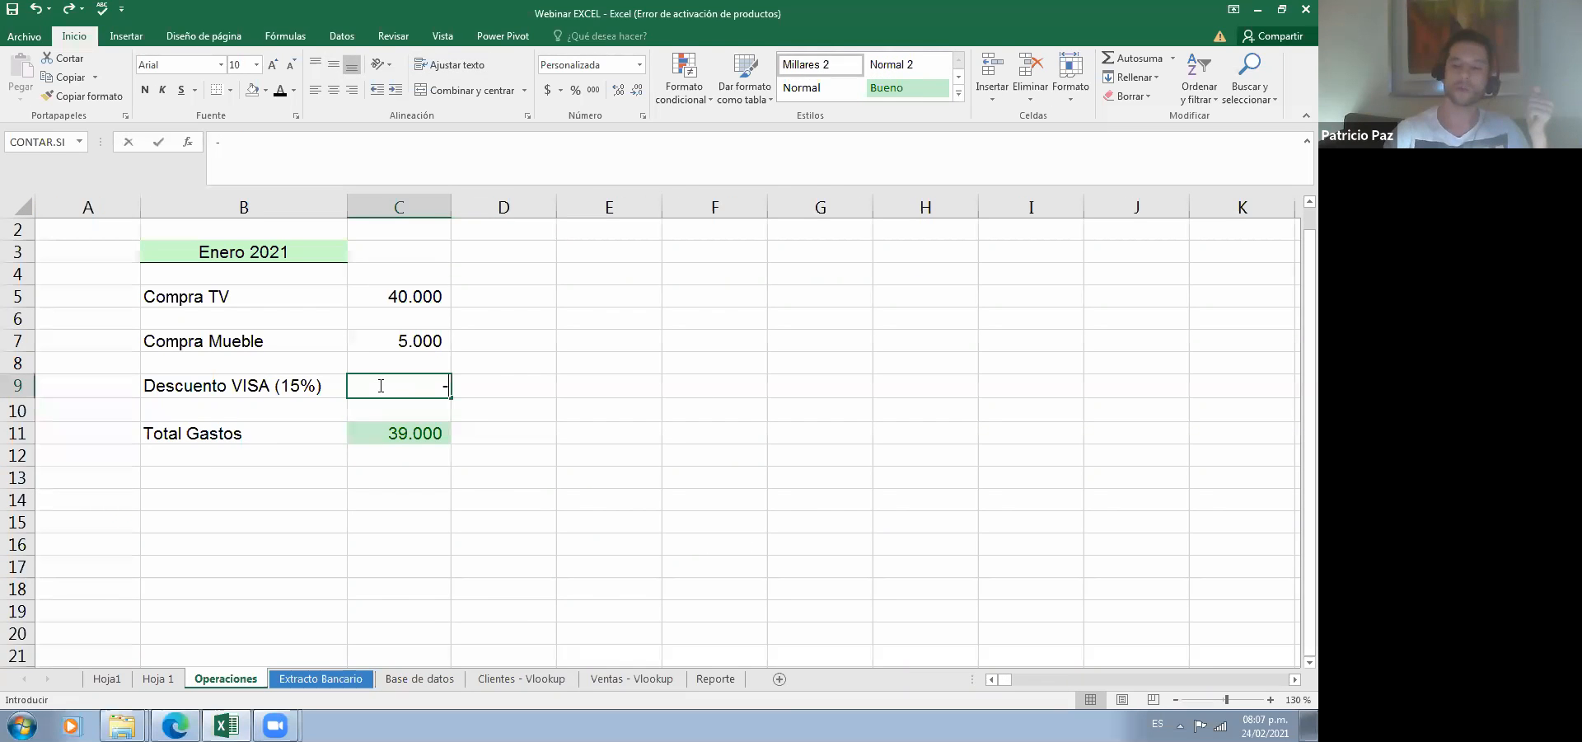
{"action": "type", "text": " 60.000000"}
{"action": "key", "text": "Return"}
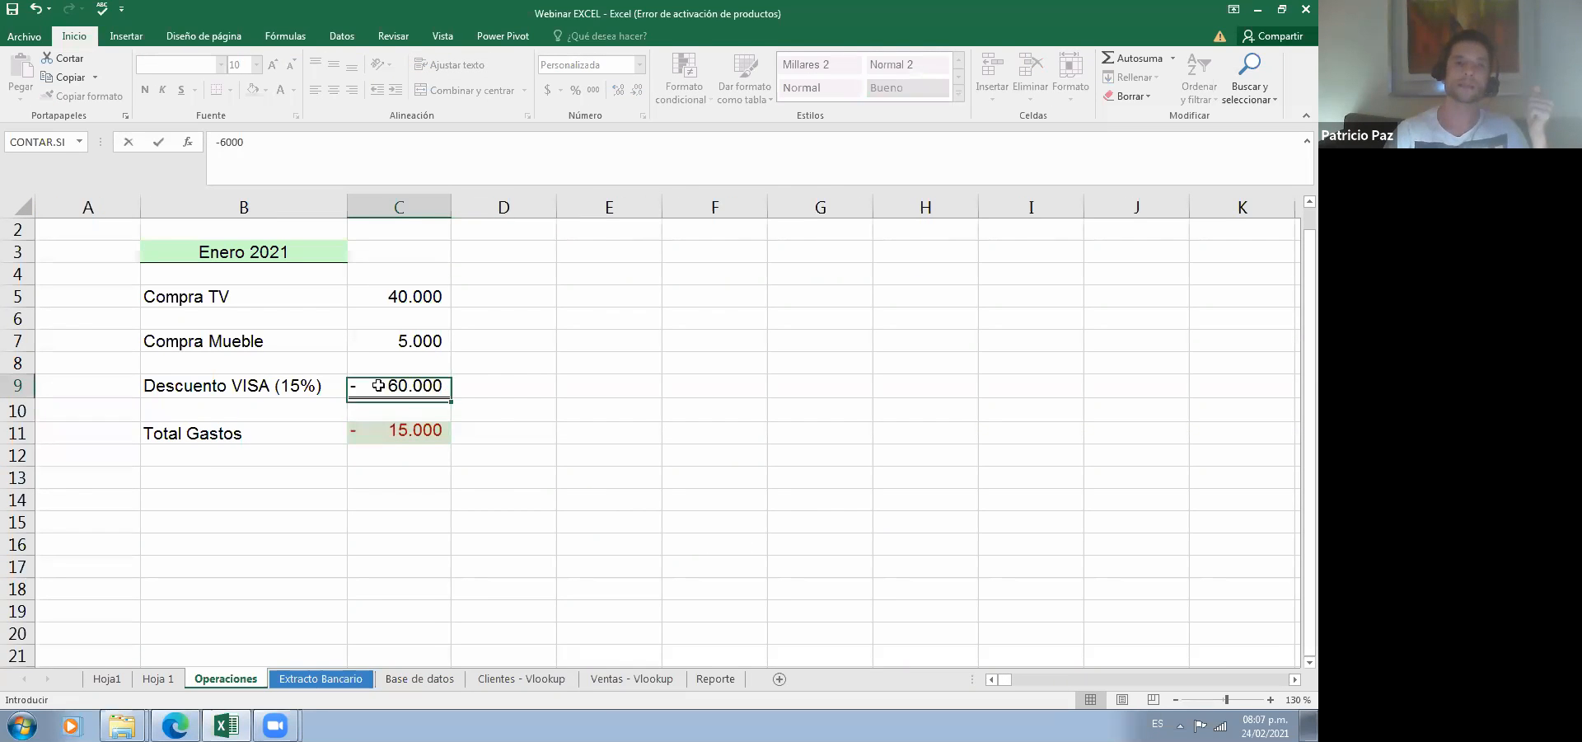
{"action": "left_click", "coordinate": [398, 435]}
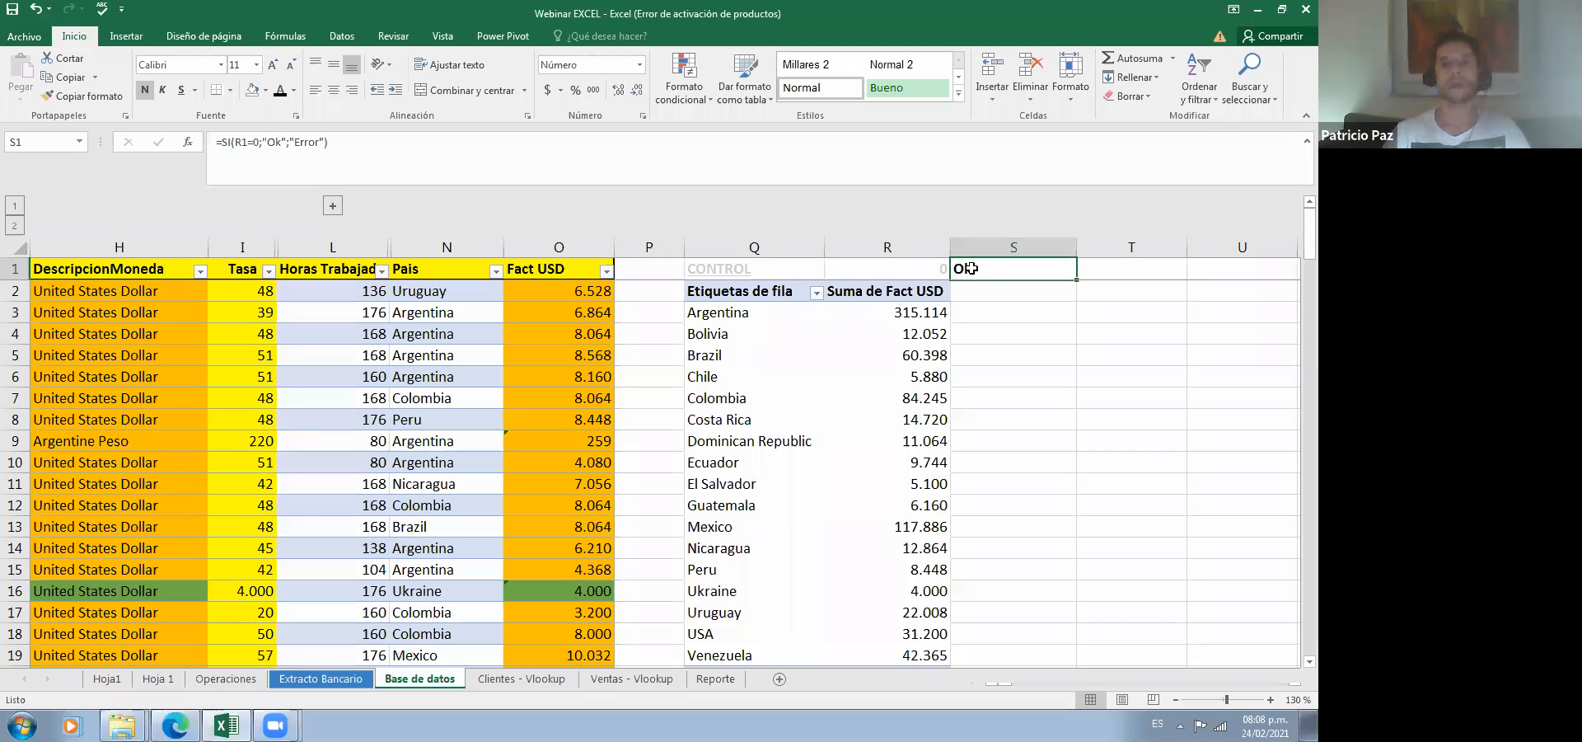
Step: Add the Horas Trabajadas field as a second summed value in the pivot table on the Base de datos sheet
{"action": "key", "text": "Down"}
{"action": "key", "text": "Down"}
{"action": "key", "text": "Down"}
{"action": "key", "text": "Right"}
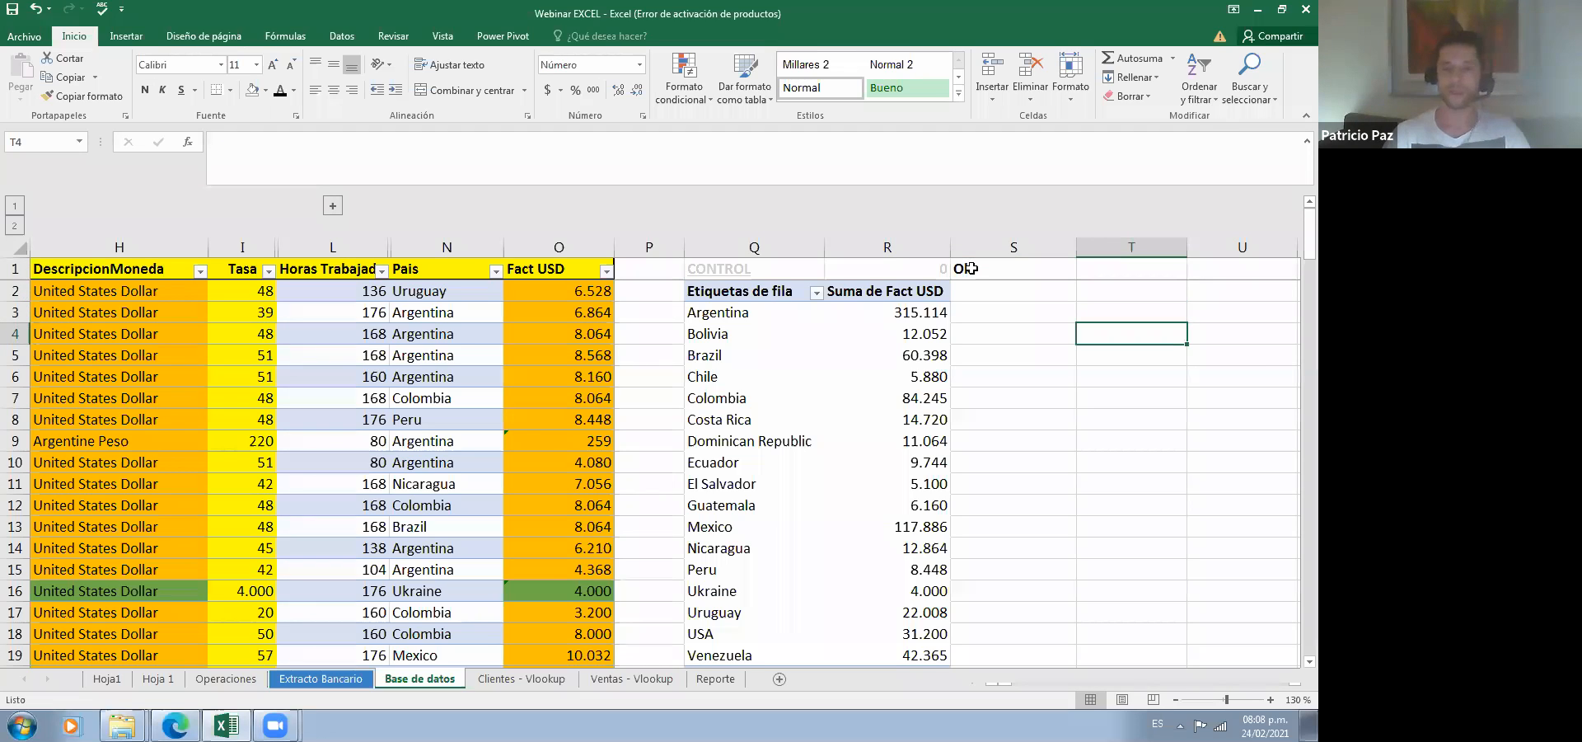
{"action": "key", "text": "Left"}
{"action": "key", "text": "Left"}
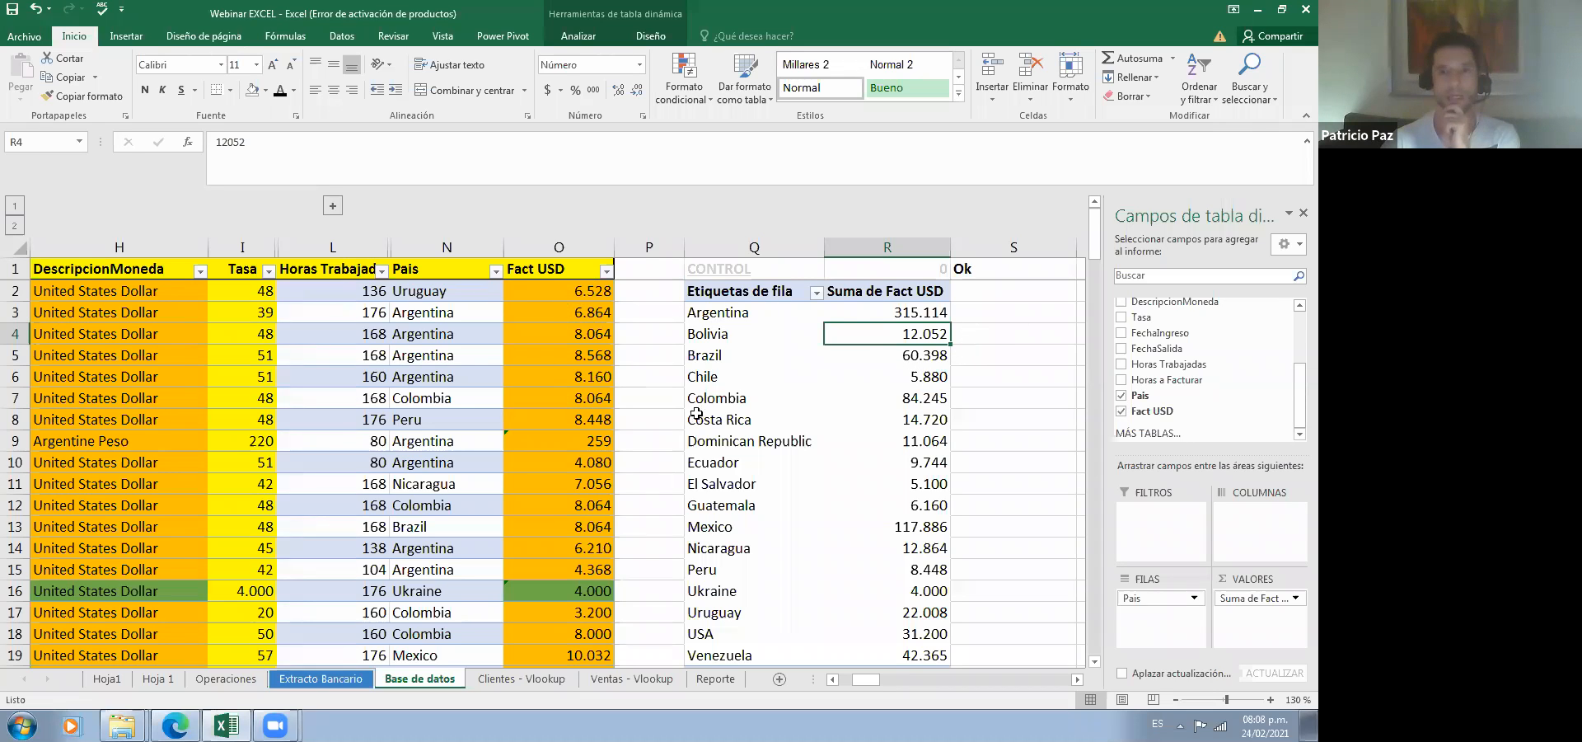
{"action": "scroll", "coordinate": [338, 445], "scroll_direction": "down", "scroll_amount": 8}
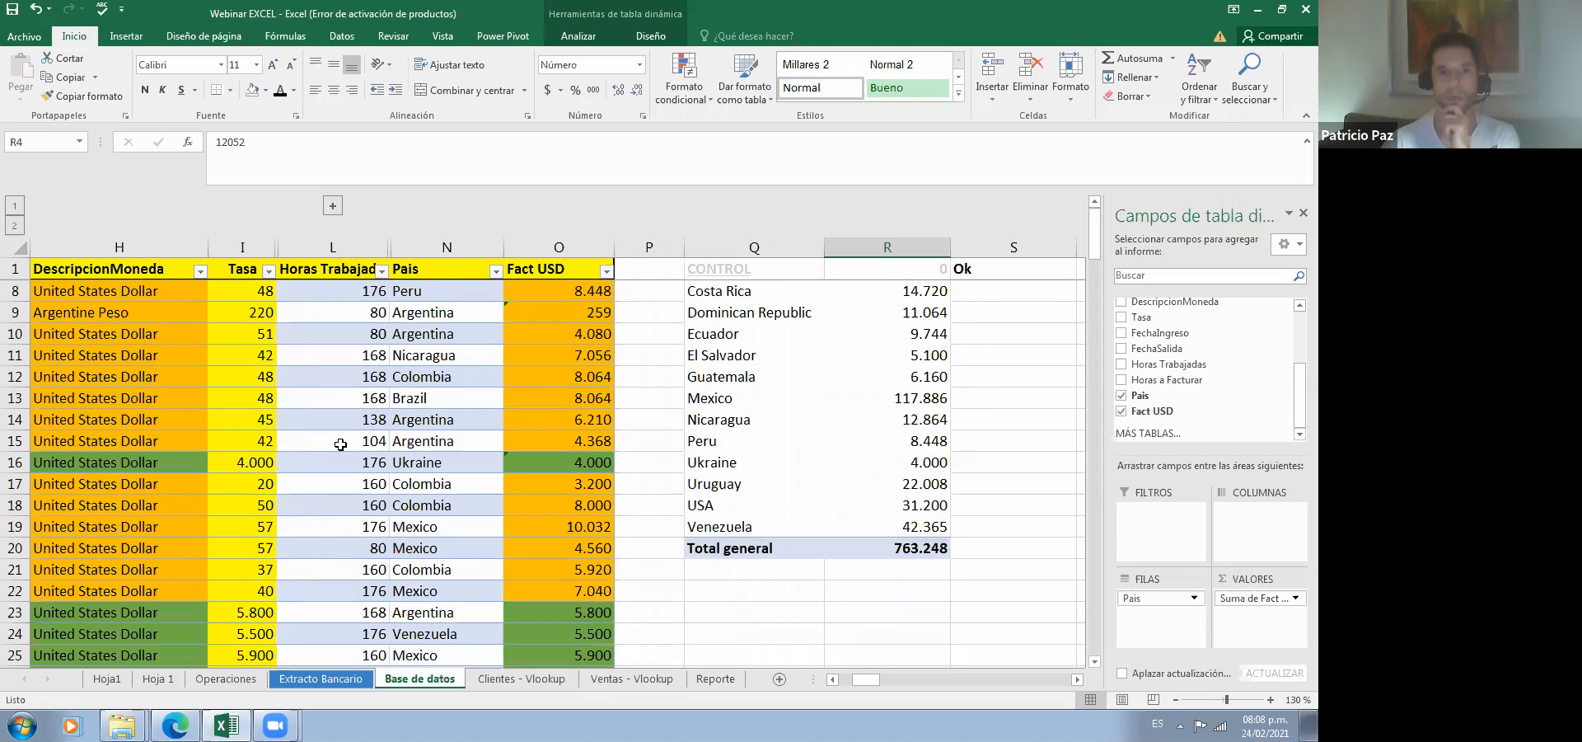
{"action": "scroll", "coordinate": [338, 445], "scroll_direction": "down", "scroll_amount": 20}
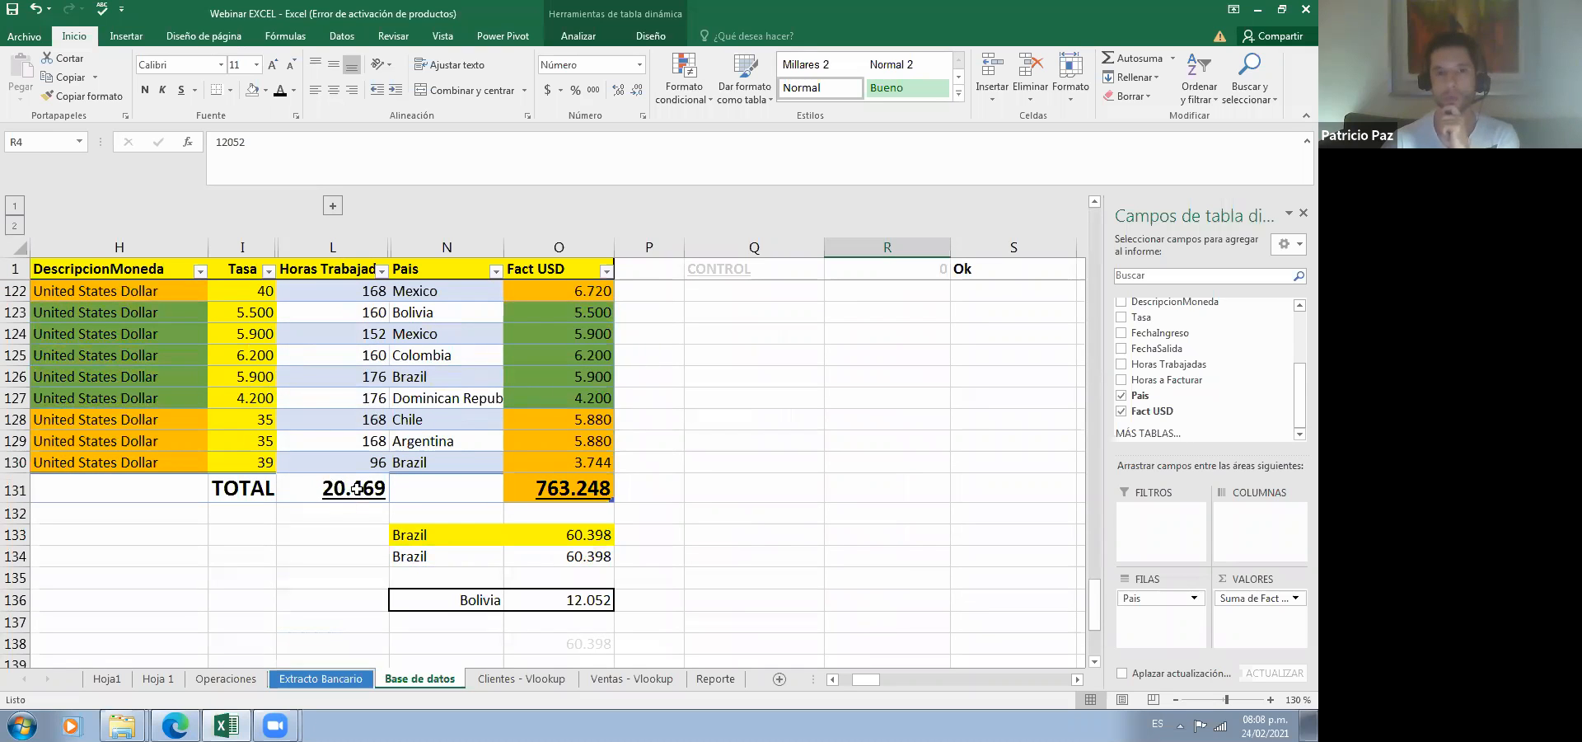
{"action": "scroll", "coordinate": [773, 486], "scroll_direction": "up", "scroll_amount": 20}
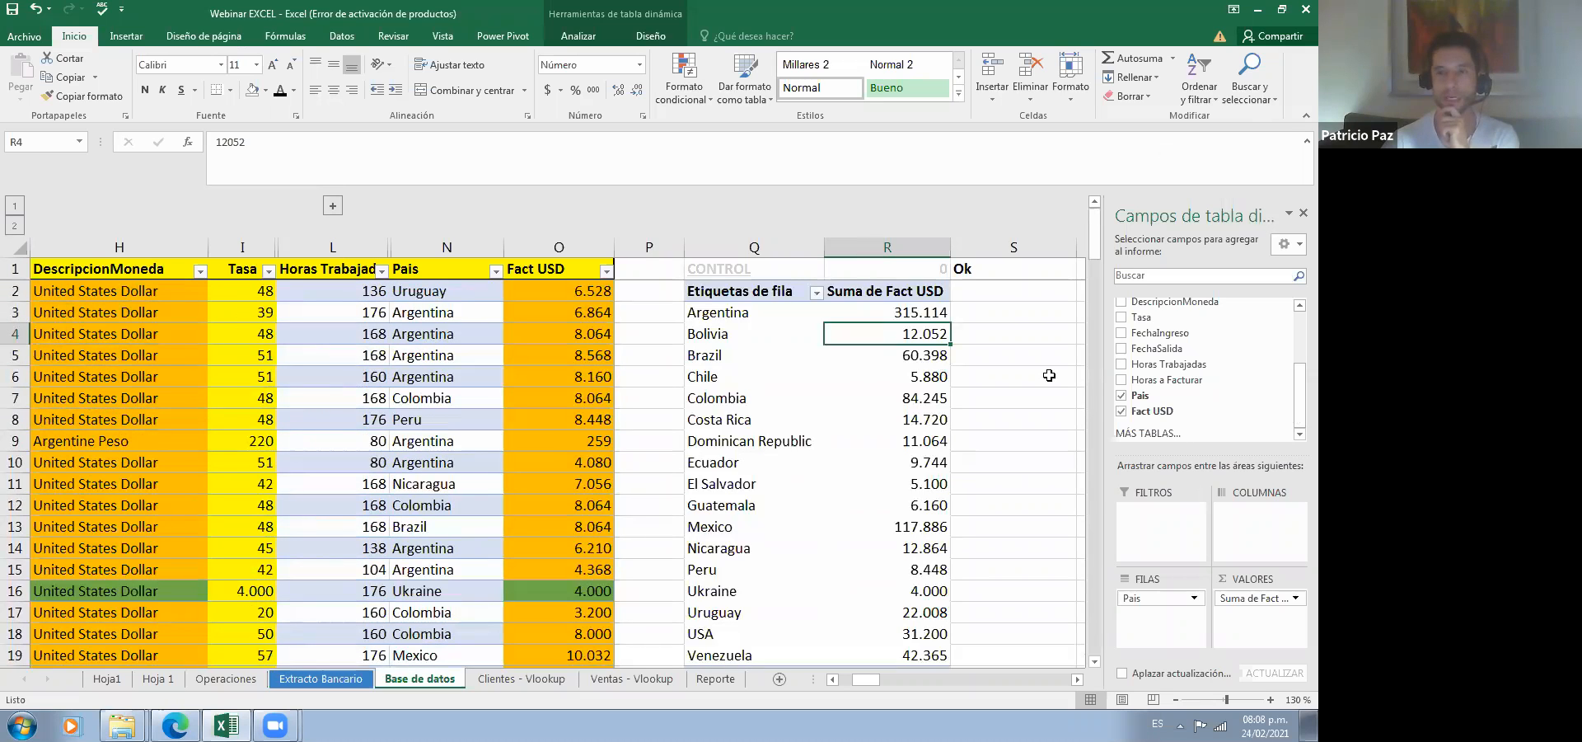
{"action": "left_click_drag", "start_coordinate": [1269, 364], "coordinate": [1252, 616]}
Step: Narrow column S, which holds the pivot table's summed hours, and check the hours' grand total
{"action": "left_click", "coordinate": [954, 399]}
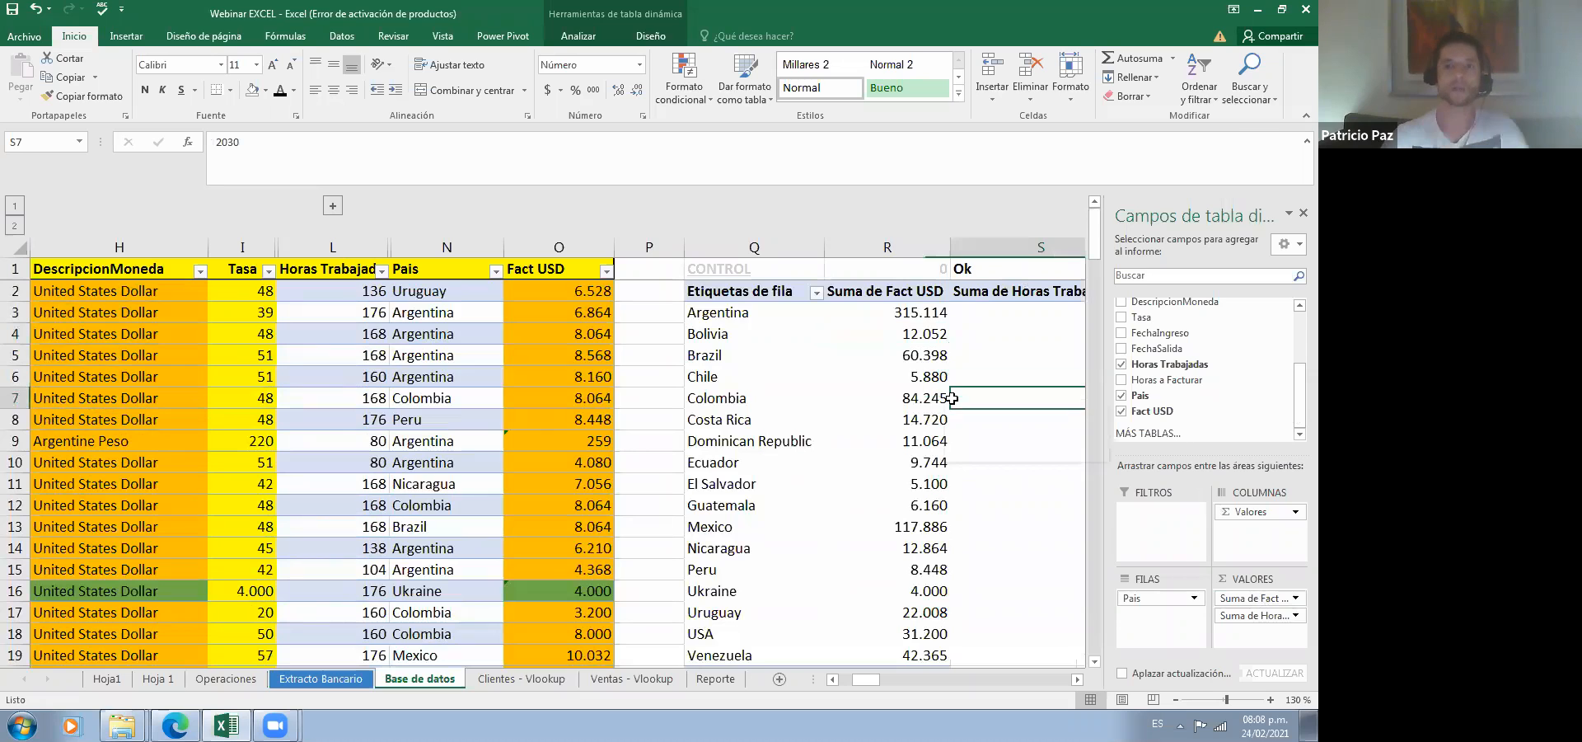
{"action": "key", "text": "Right"}
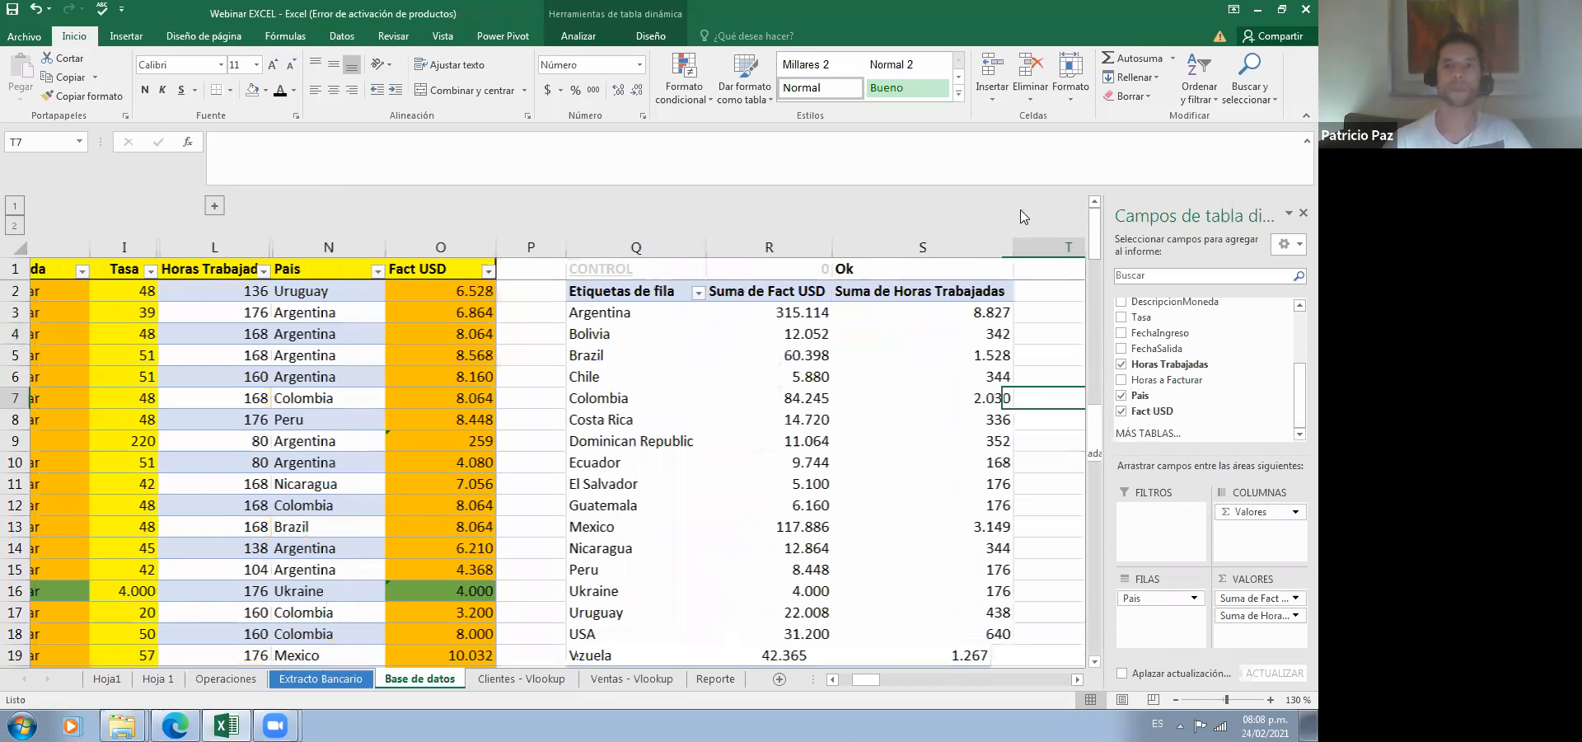
{"action": "left_click_drag", "start_coordinate": [920, 278], "coordinate": [890, 278]}
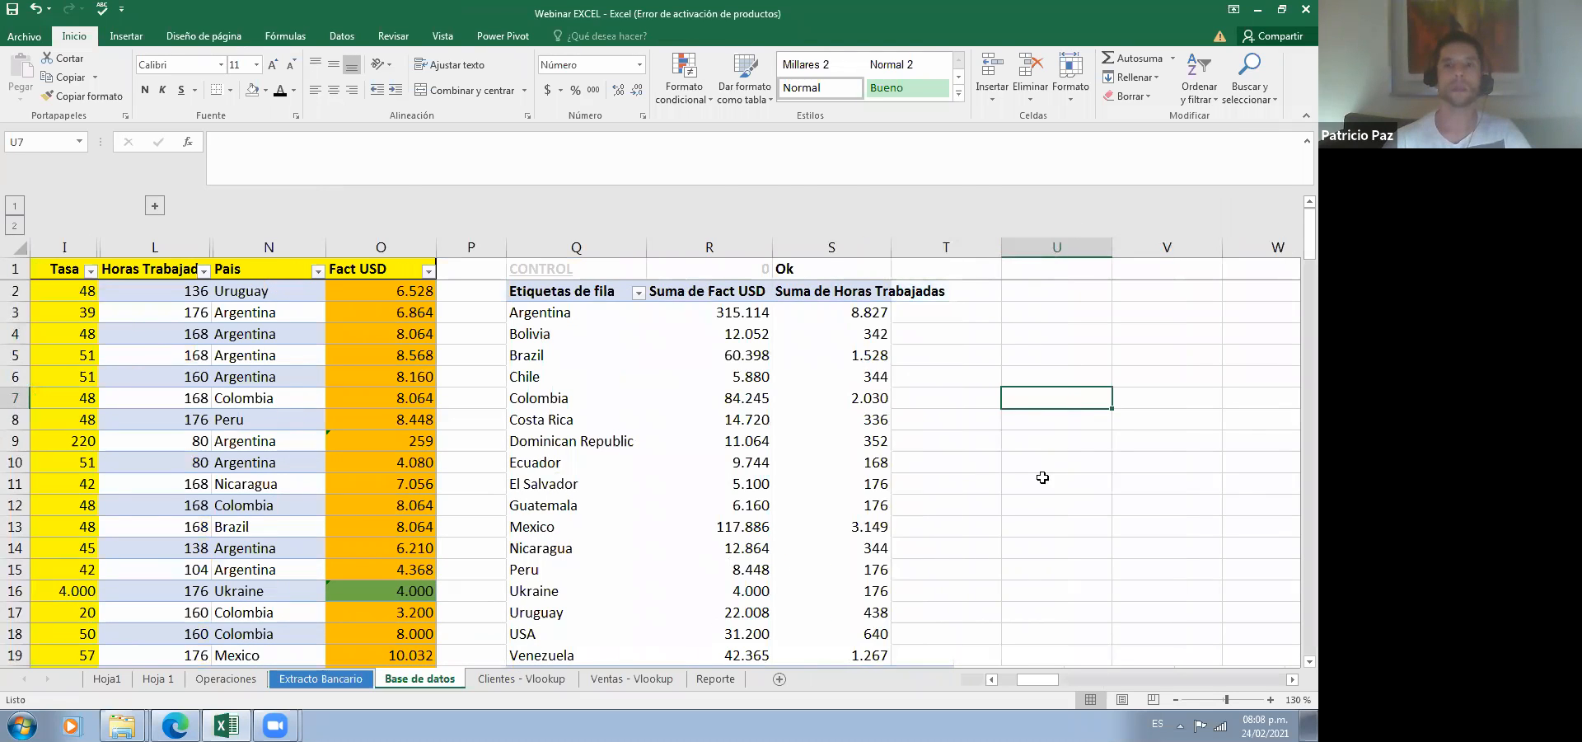
{"action": "scroll", "coordinate": [1042, 478], "scroll_direction": "down", "scroll_amount": 1}
{"action": "scroll", "coordinate": [822, 442], "scroll_direction": "down", "scroll_amount": 3}
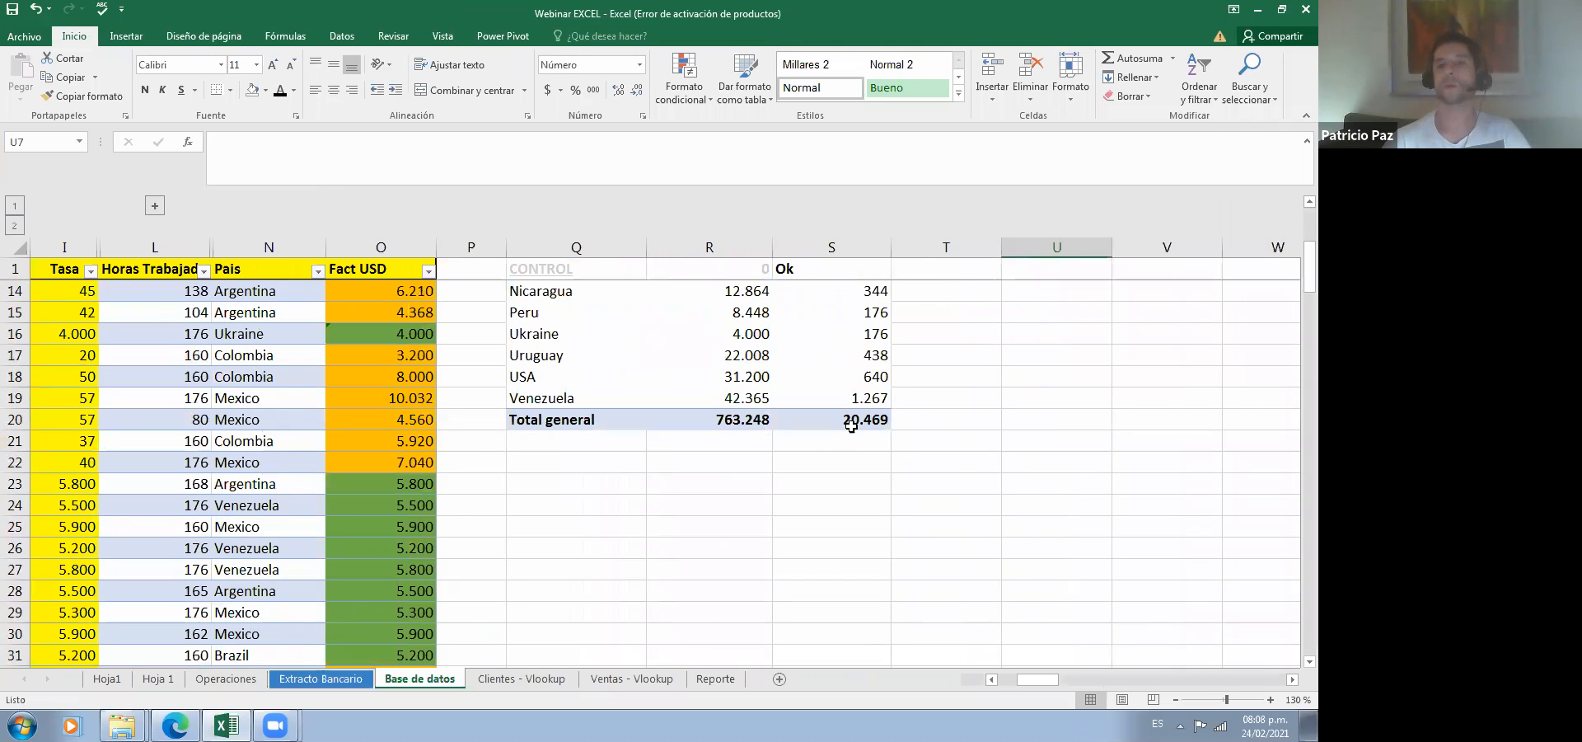
{"action": "scroll", "coordinate": [1046, 391], "scroll_direction": "up", "scroll_amount": 4}
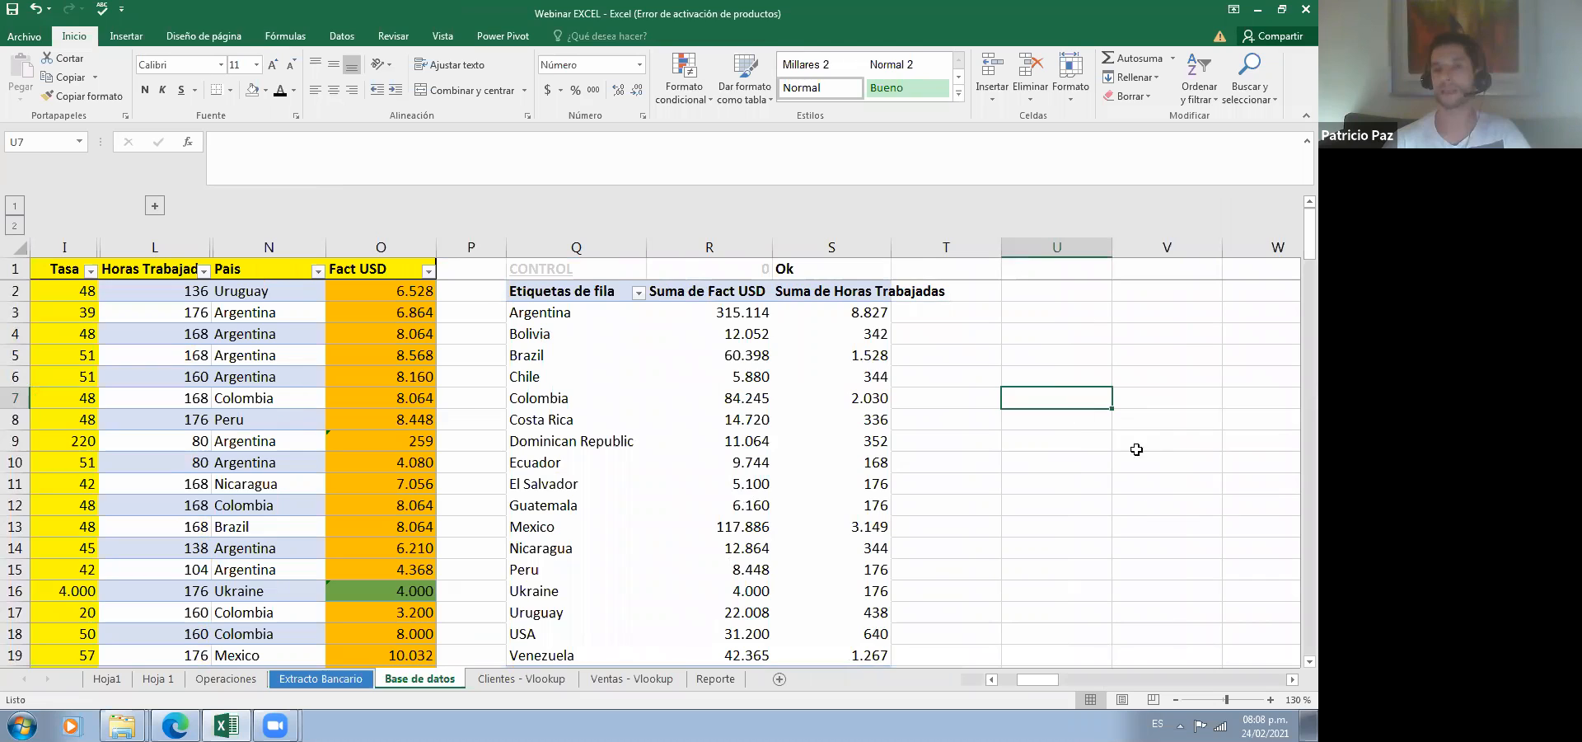
{"action": "key", "text": "Left"}
{"action": "key", "text": "Left"}
{"action": "key", "text": "Left"}
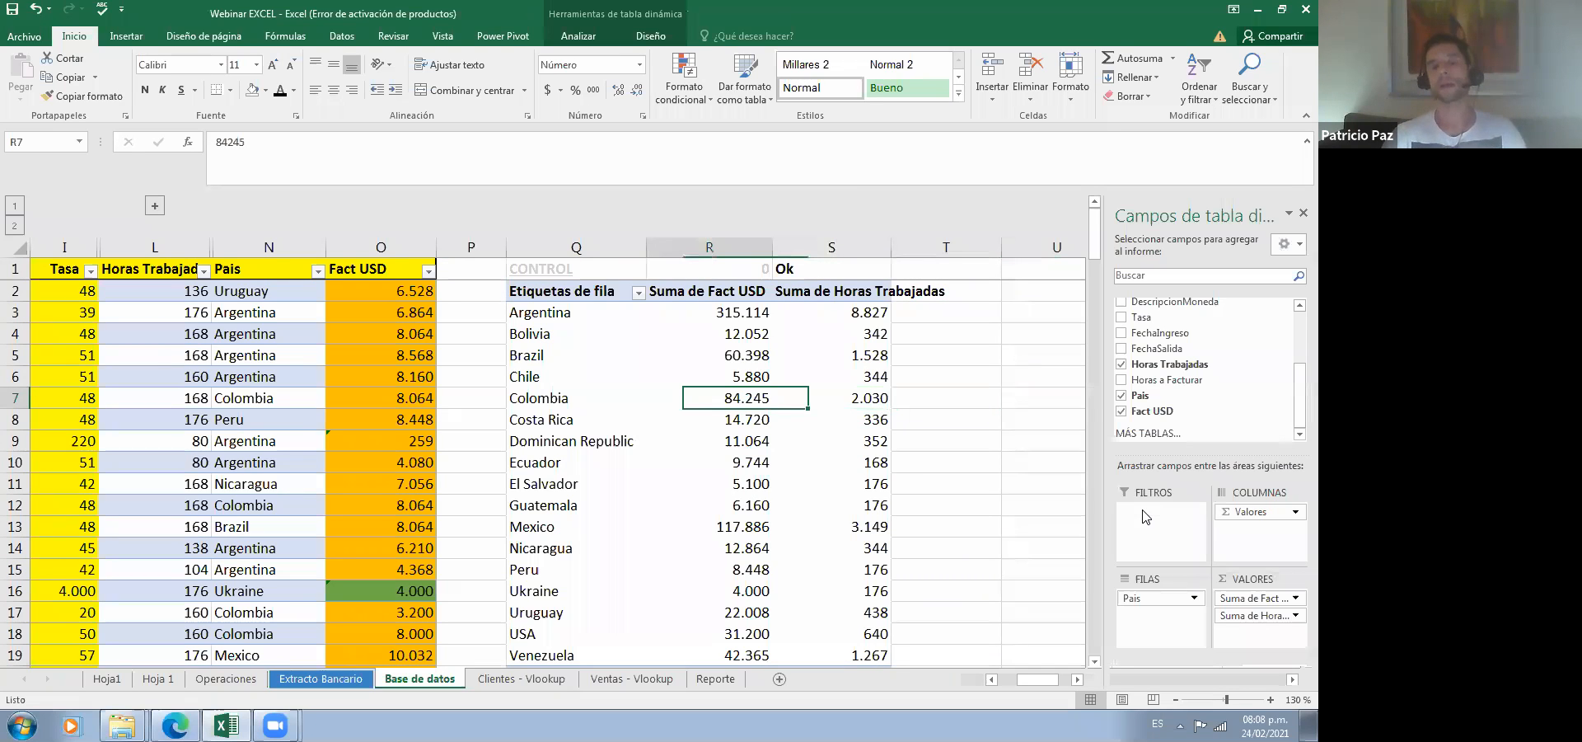
{"action": "key", "text": "Right"}
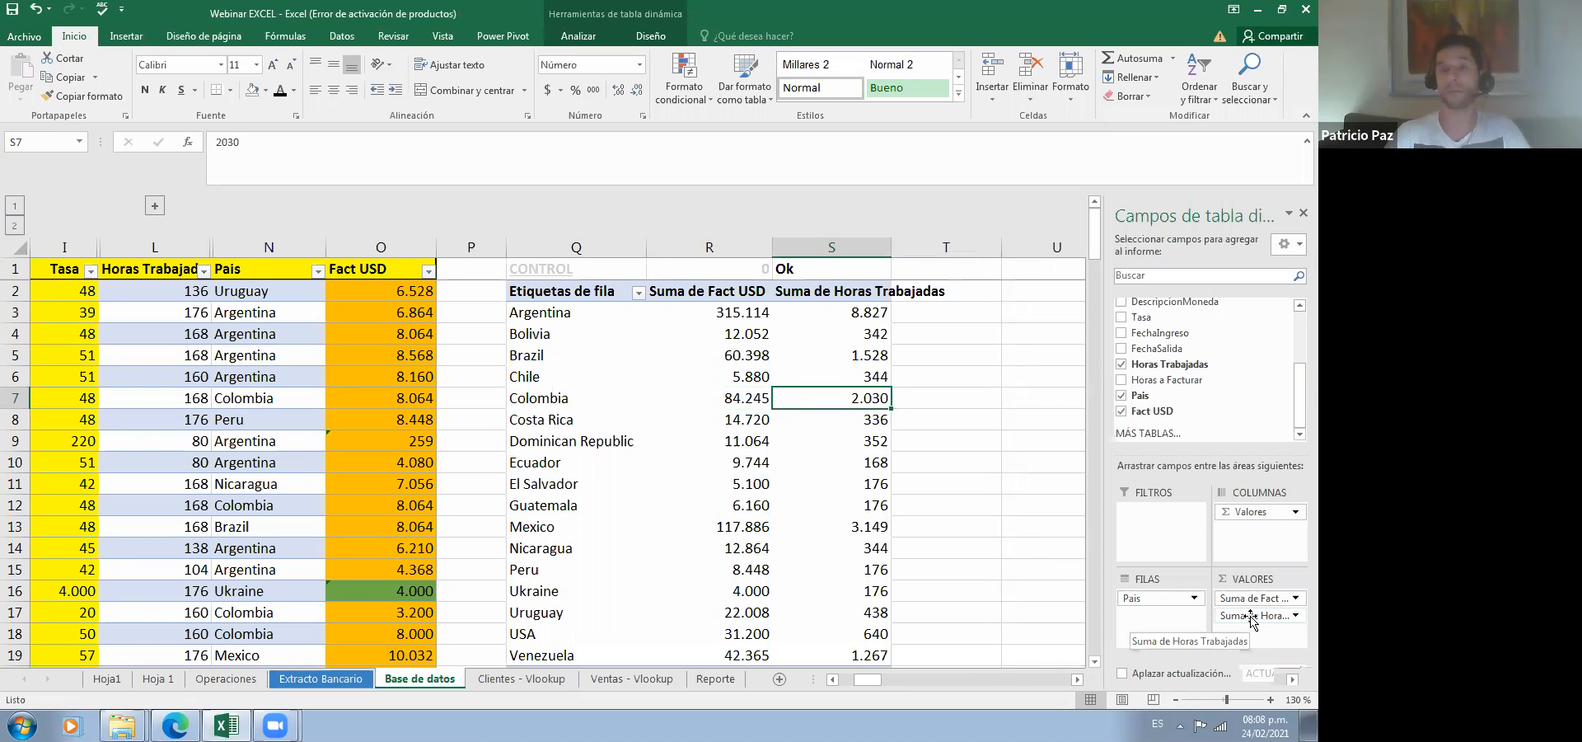
{"action": "left_click", "coordinate": [948, 433]}
{"action": "key", "text": "Up"}
{"action": "key", "text": "Left"}
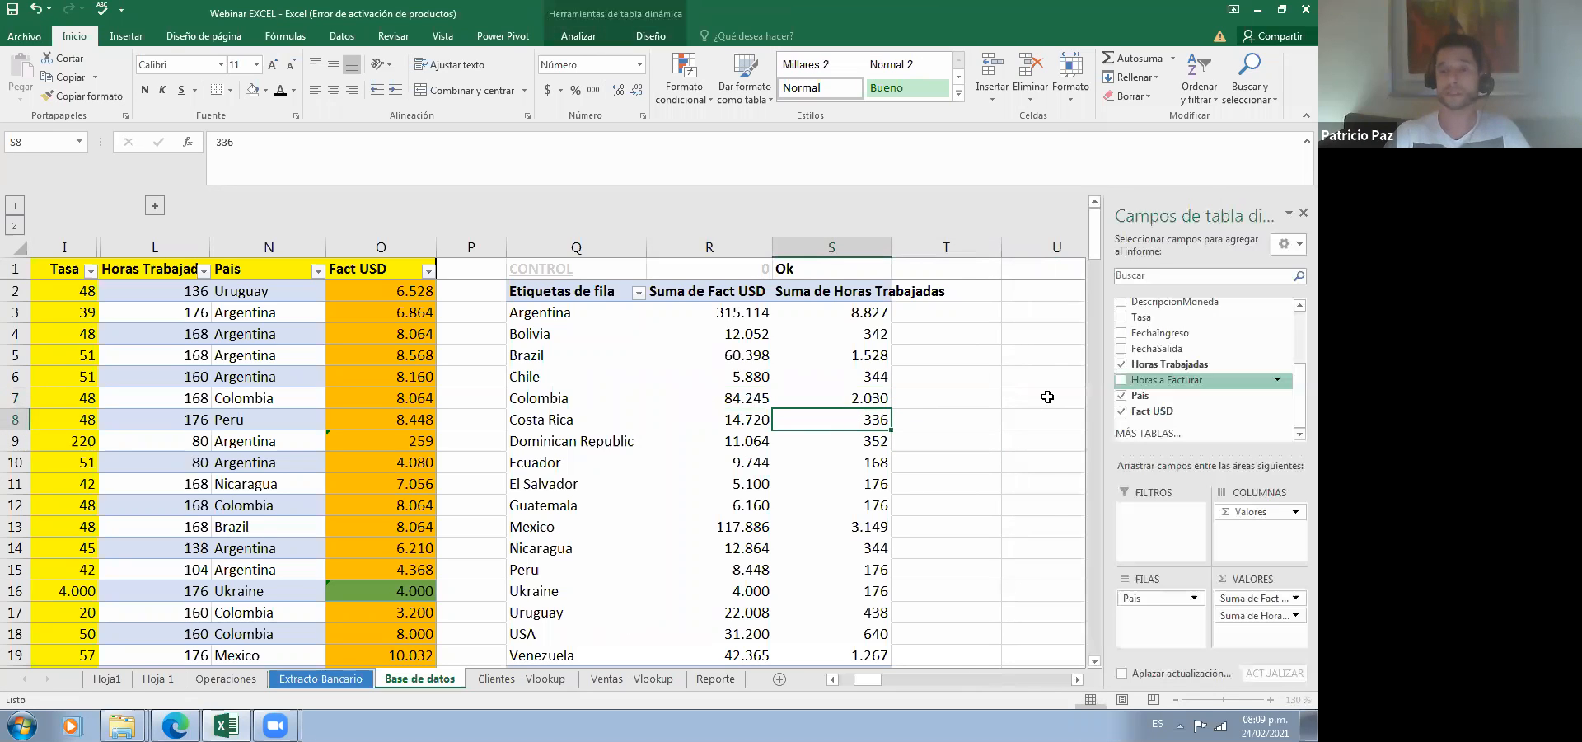
{"action": "left_click", "coordinate": [970, 443]}
{"action": "left_click", "coordinate": [336, 476]}
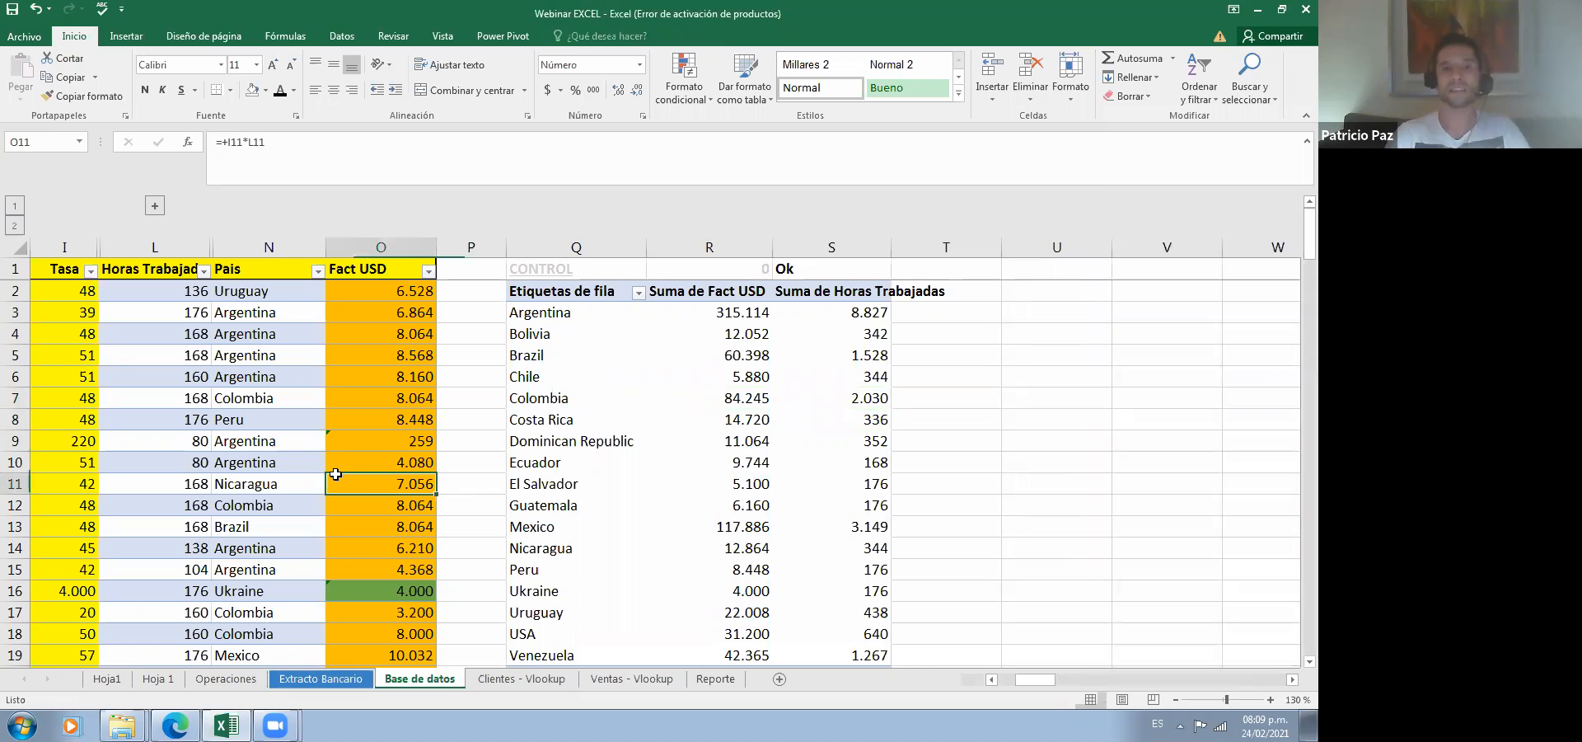
{"action": "key", "text": "Left"}
{"action": "key", "text": "Left"}
{"action": "key", "text": "Left"}
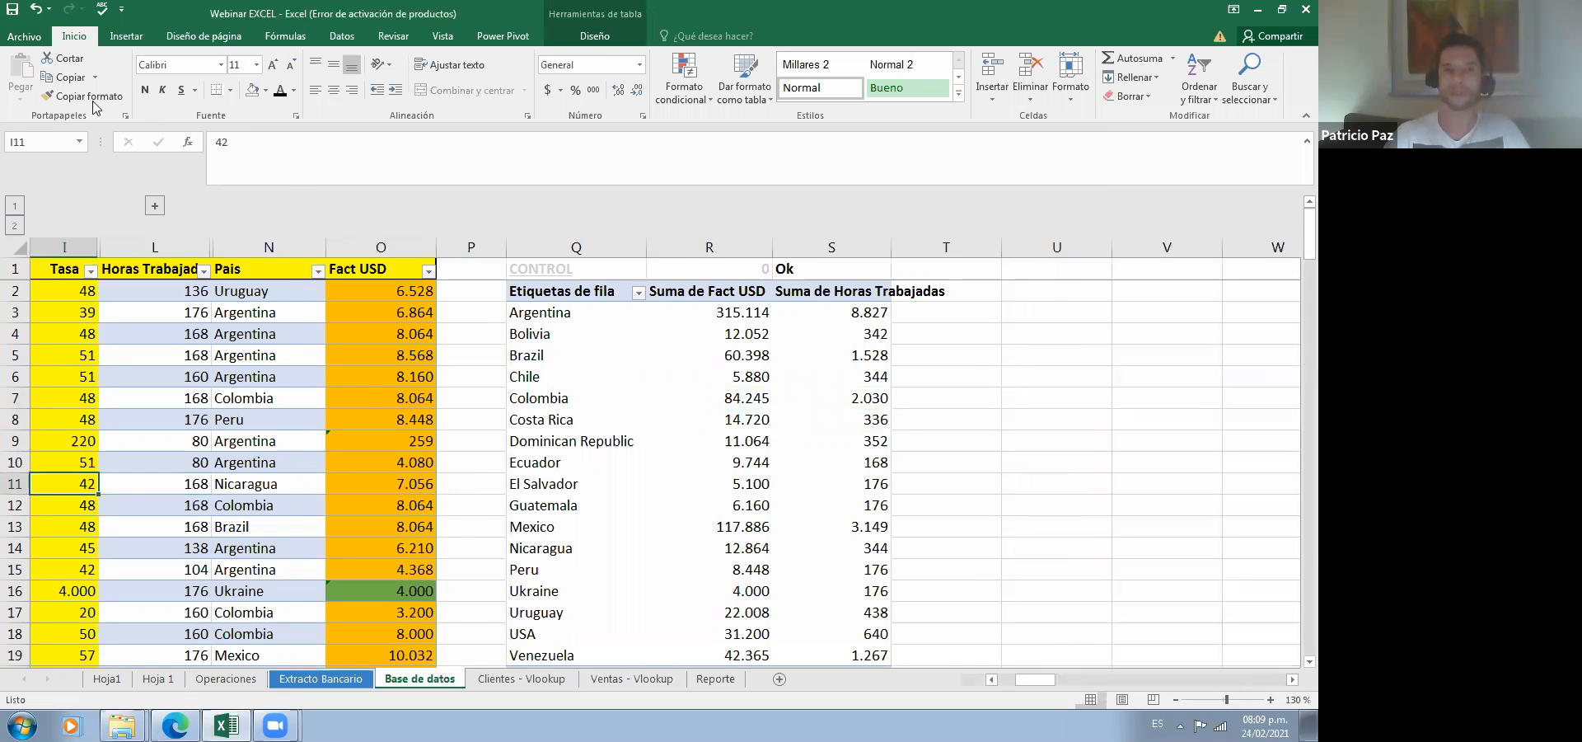
{"action": "key", "text": "Left"}
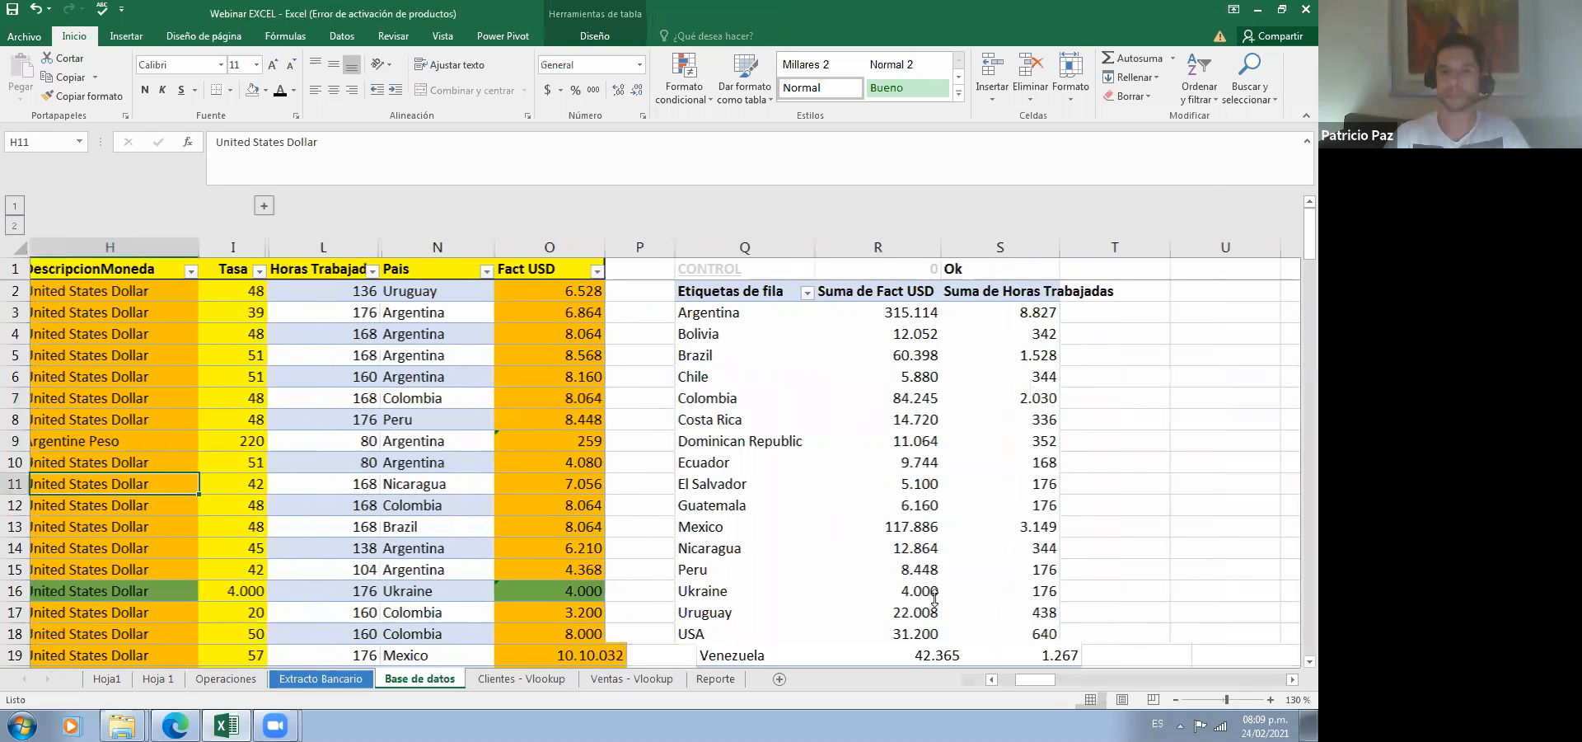
{"action": "key", "text": "Left"}
{"action": "key", "text": "Left"}
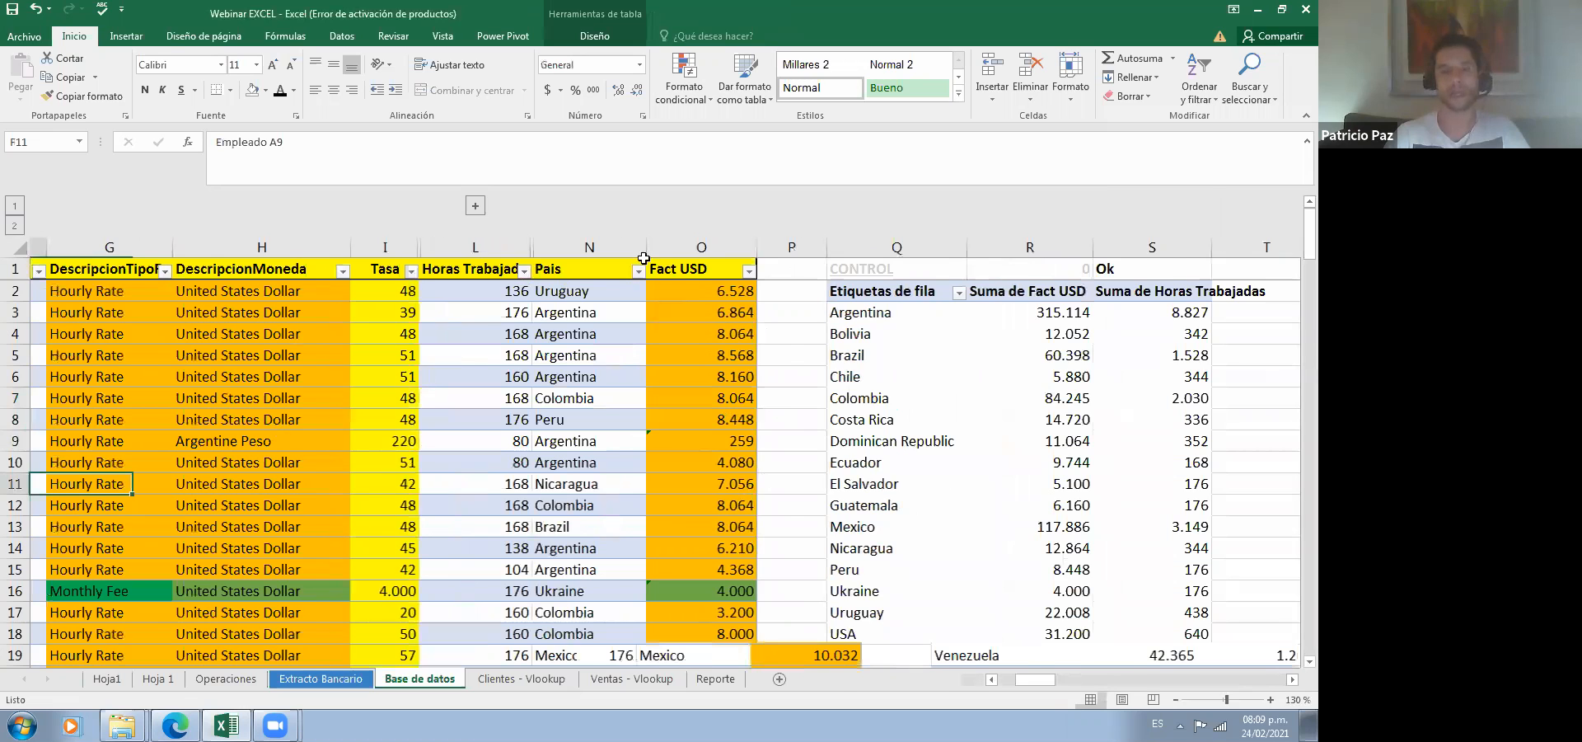
{"action": "key", "text": "ctrl+Left"}
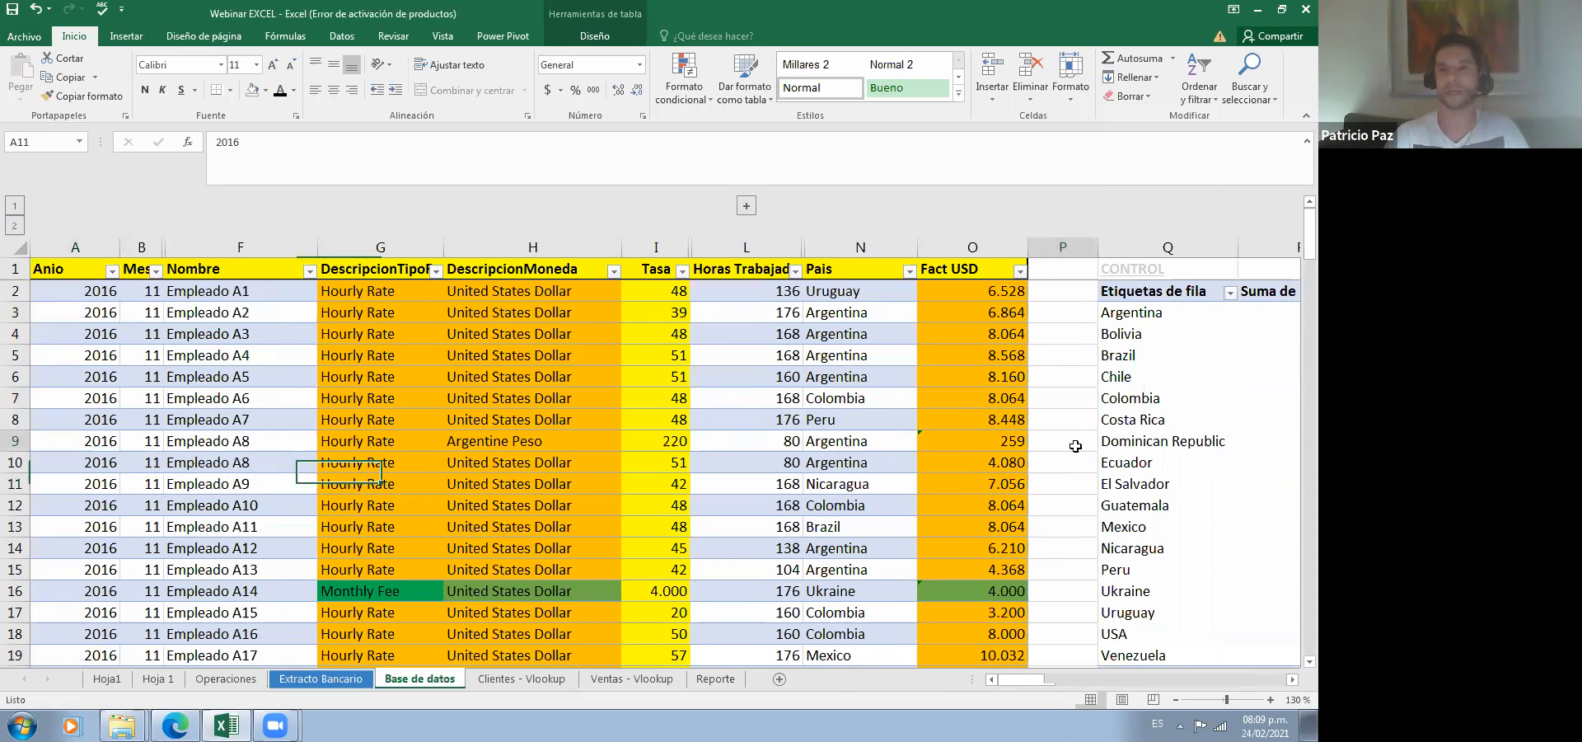
Step: Undo the addition of the Horas Trabajadas values to the pivot table
{"action": "left_click", "coordinate": [1109, 441]}
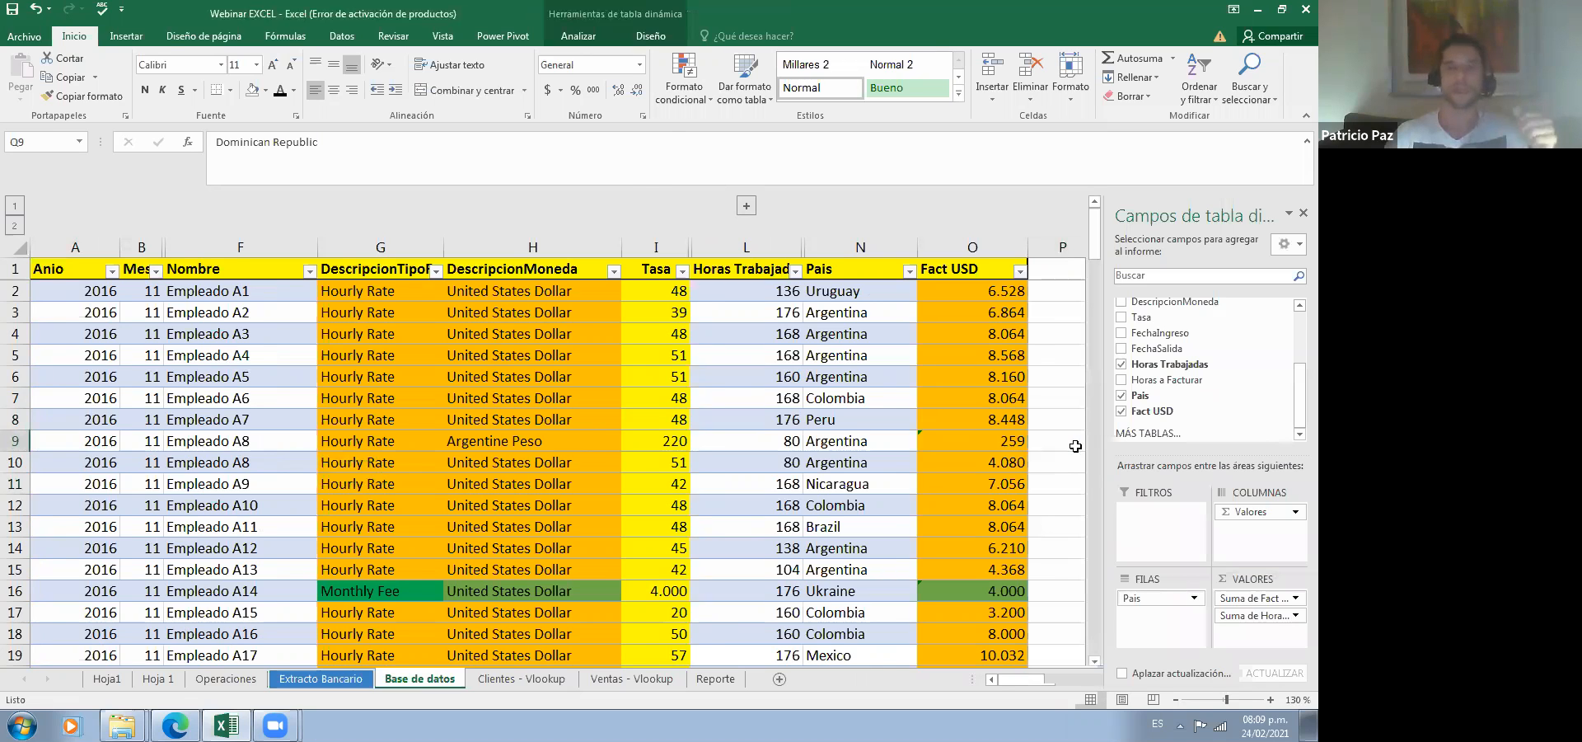
{"action": "scroll", "coordinate": [1075, 437], "scroll_direction": "right", "scroll_amount": 2}
{"action": "scroll", "coordinate": [1074, 421], "scroll_direction": "right", "scroll_amount": 2}
{"action": "left_click", "coordinate": [832, 441]}
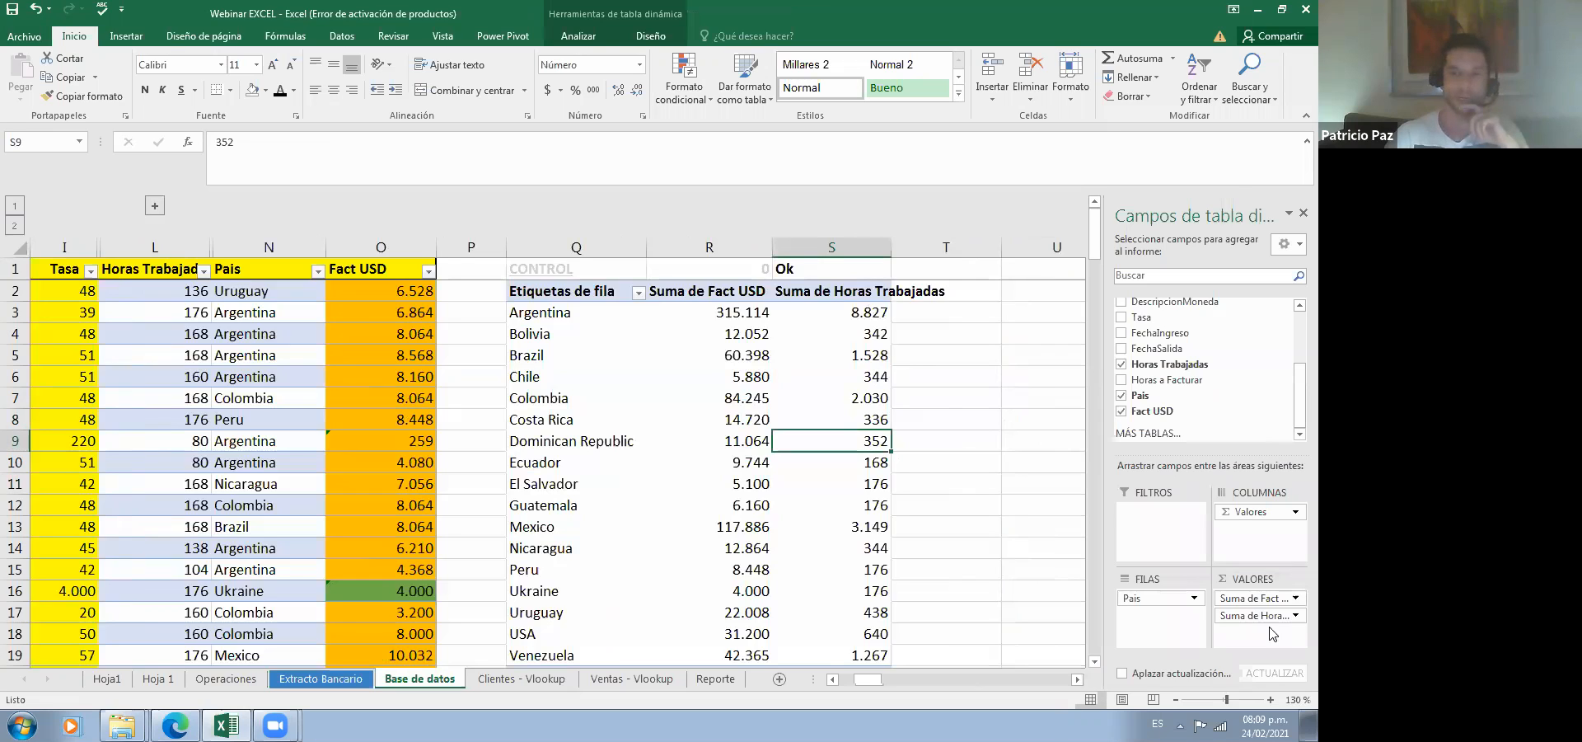
{"action": "left_click", "coordinate": [830, 320]}
{"action": "key", "text": "ctrl+z"}
{"action": "key", "text": "Left"}
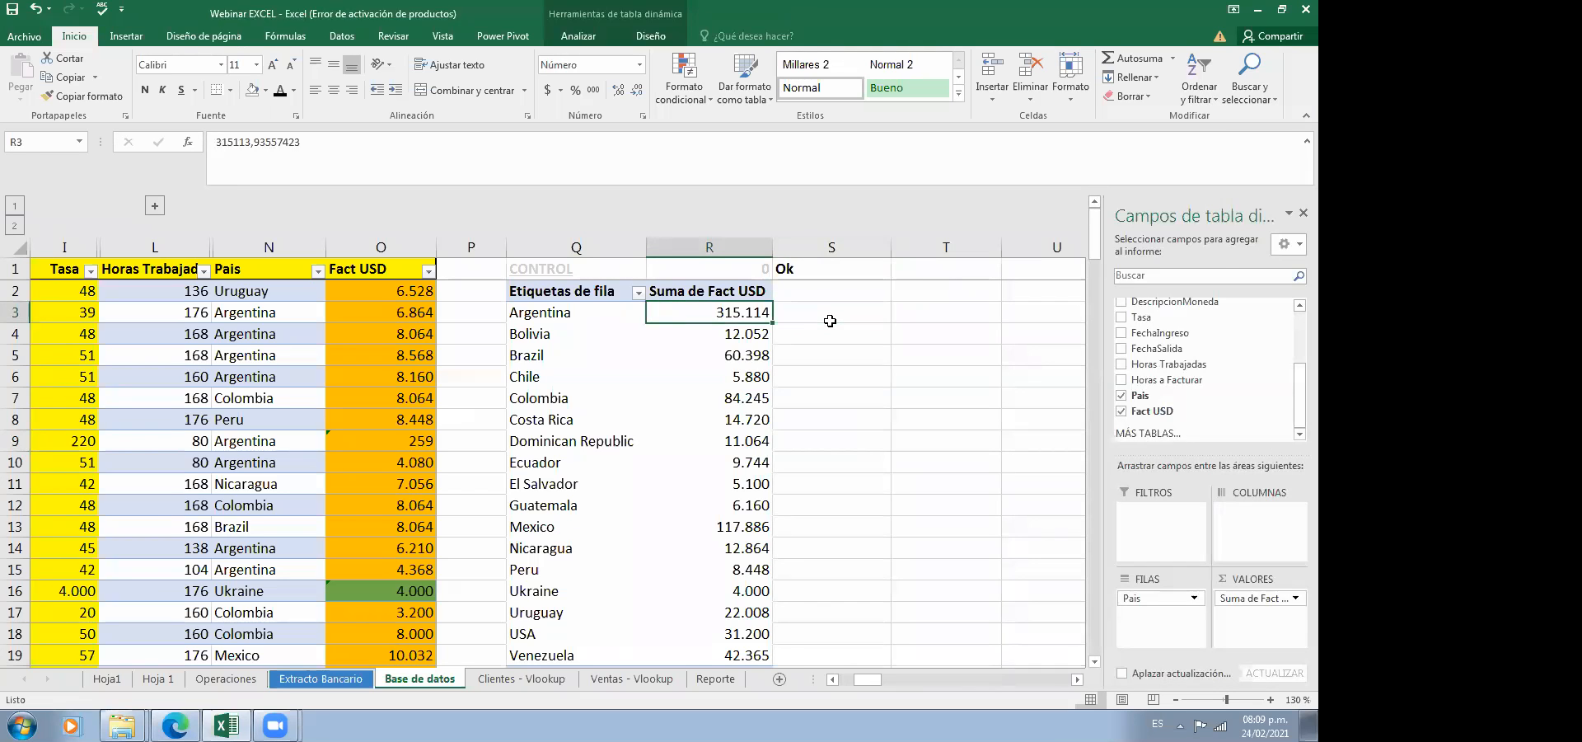
{"action": "key", "text": "Right"}
{"action": "key", "text": "Right"}
{"action": "key", "text": "Right"}
{"action": "key", "text": "Right"}
{"action": "key", "text": "Right"}
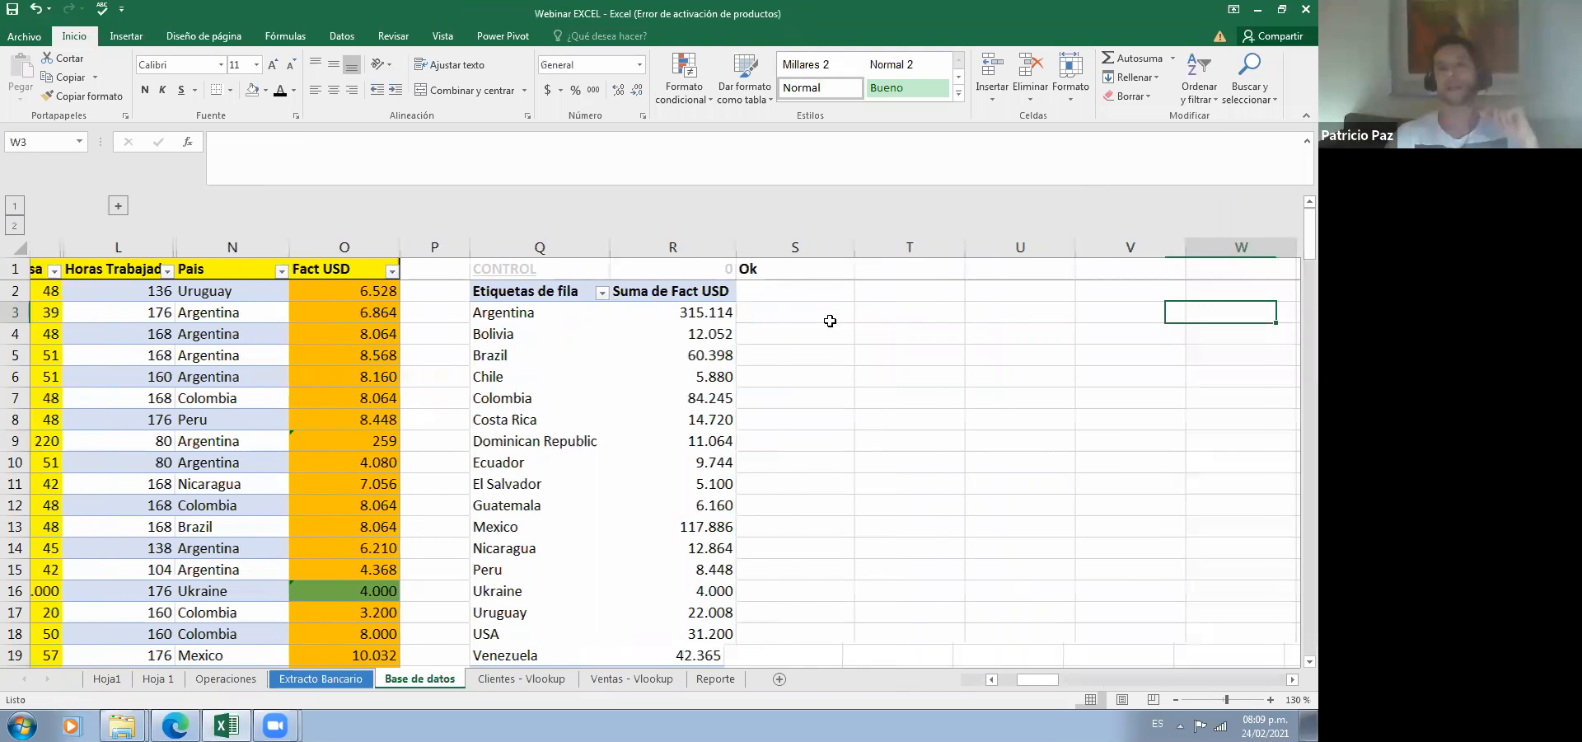
{"action": "key", "text": "Left"}
{"action": "key", "text": "Left"}
{"action": "key", "text": "Left"}
{"action": "key", "text": "Left"}
{"action": "key", "text": "Right"}
{"action": "key", "text": "Up"}
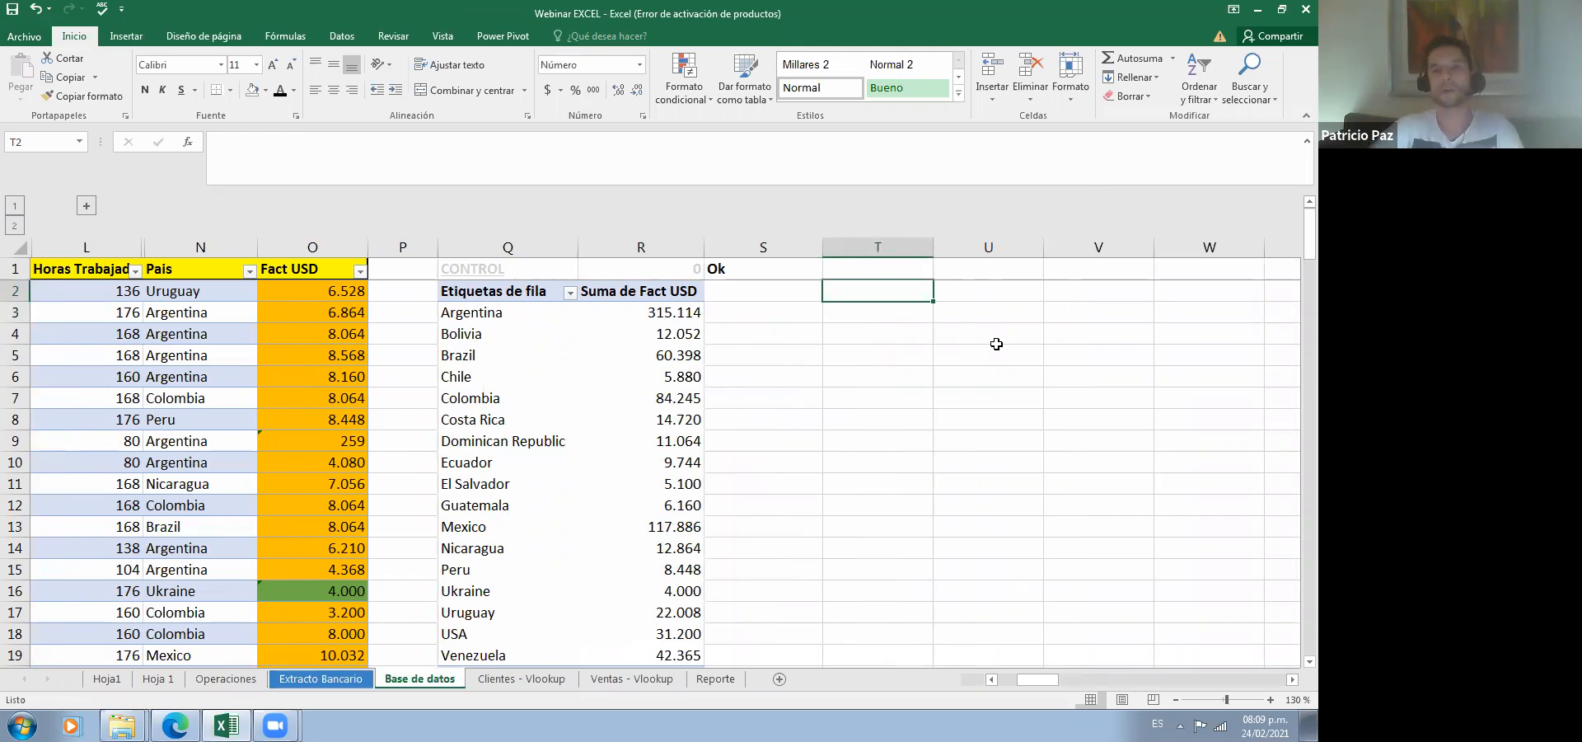
Step: Insert a 2-D clustered column chart from the whole pivot table, covering the countries and their summed Fact USD
{"action": "key", "text": "Left"}
{"action": "key", "text": "Left"}
{"action": "key", "text": "Left"}
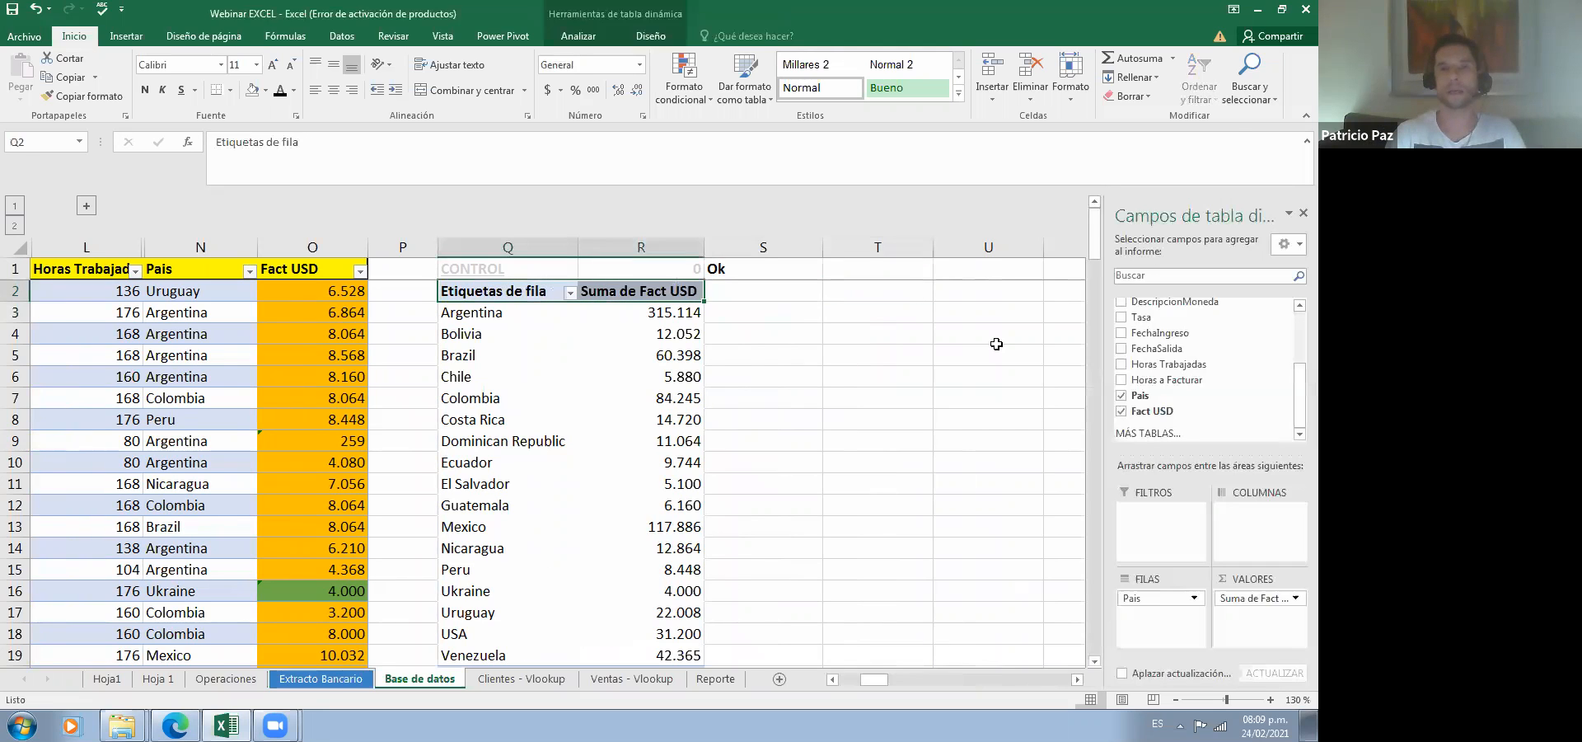
{"action": "key", "text": "shift+Right"}
{"action": "key", "text": "shift+Down"}
{"action": "key", "text": "shift+Down"}
{"action": "key", "text": "shift+Down"}
{"action": "key", "text": "shift+Down"}
{"action": "key", "text": "shift+Down"}
{"action": "key", "text": "shift+Down"}
{"action": "key", "text": "shift+Down"}
{"action": "key", "text": "shift+Down"}
{"action": "key", "text": "shift+Down"}
{"action": "key", "text": "shift+Down"}
{"action": "key", "text": "shift+Down"}
{"action": "key", "text": "shift+Down"}
{"action": "key", "text": "shift+Down"}
{"action": "key", "text": "shift+Down"}
{"action": "key", "text": "shift+Down"}
{"action": "key", "text": "shift+Down"}
{"action": "key", "text": "shift+Down"}
{"action": "key", "text": "shift+Down"}
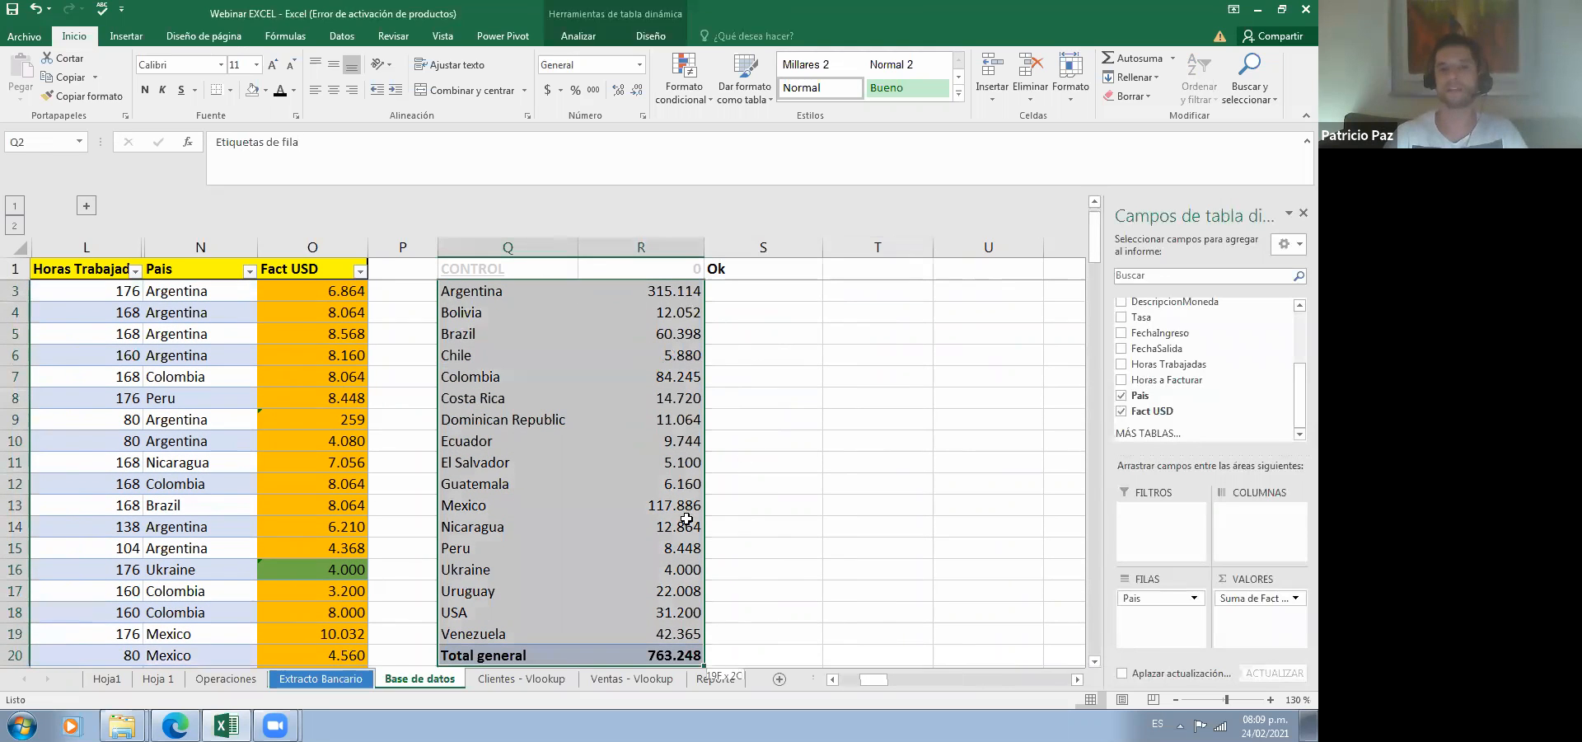
{"action": "scroll", "coordinate": [630, 552], "scroll_direction": "up", "scroll_amount": 1}
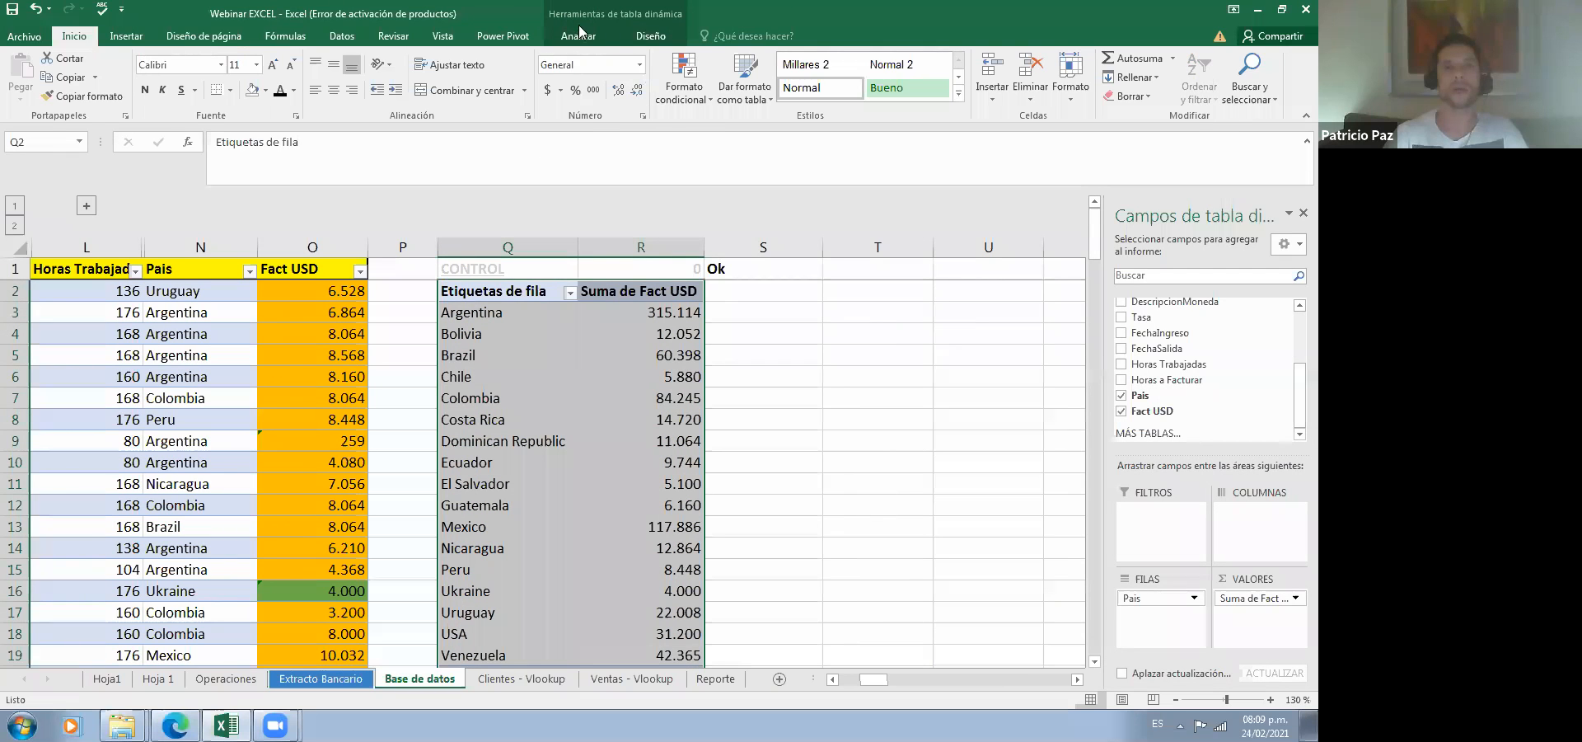
{"action": "scroll", "coordinate": [671, 115], "scroll_direction": "down", "scroll_amount": 1}
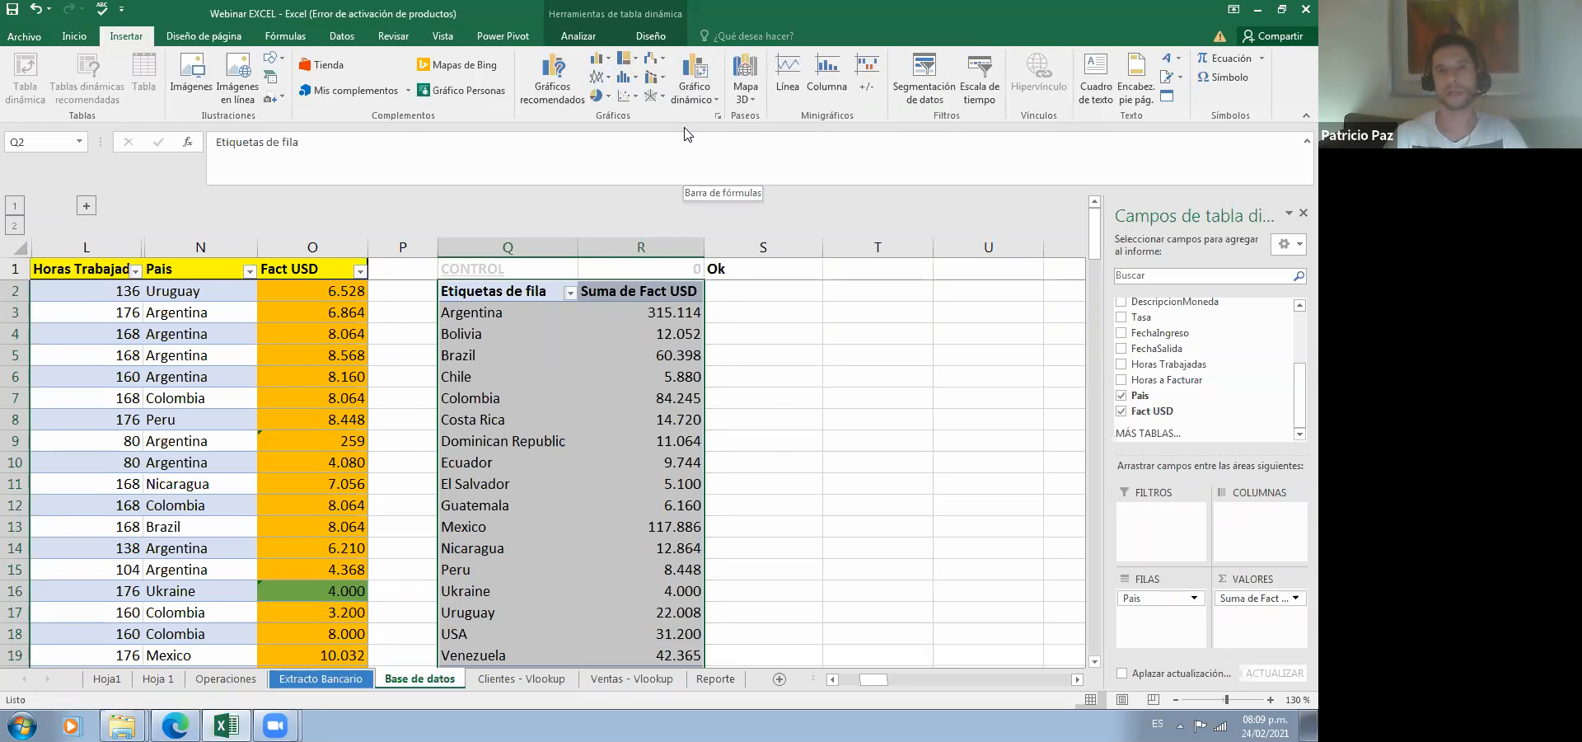
{"action": "left_click", "coordinate": [599, 63]}
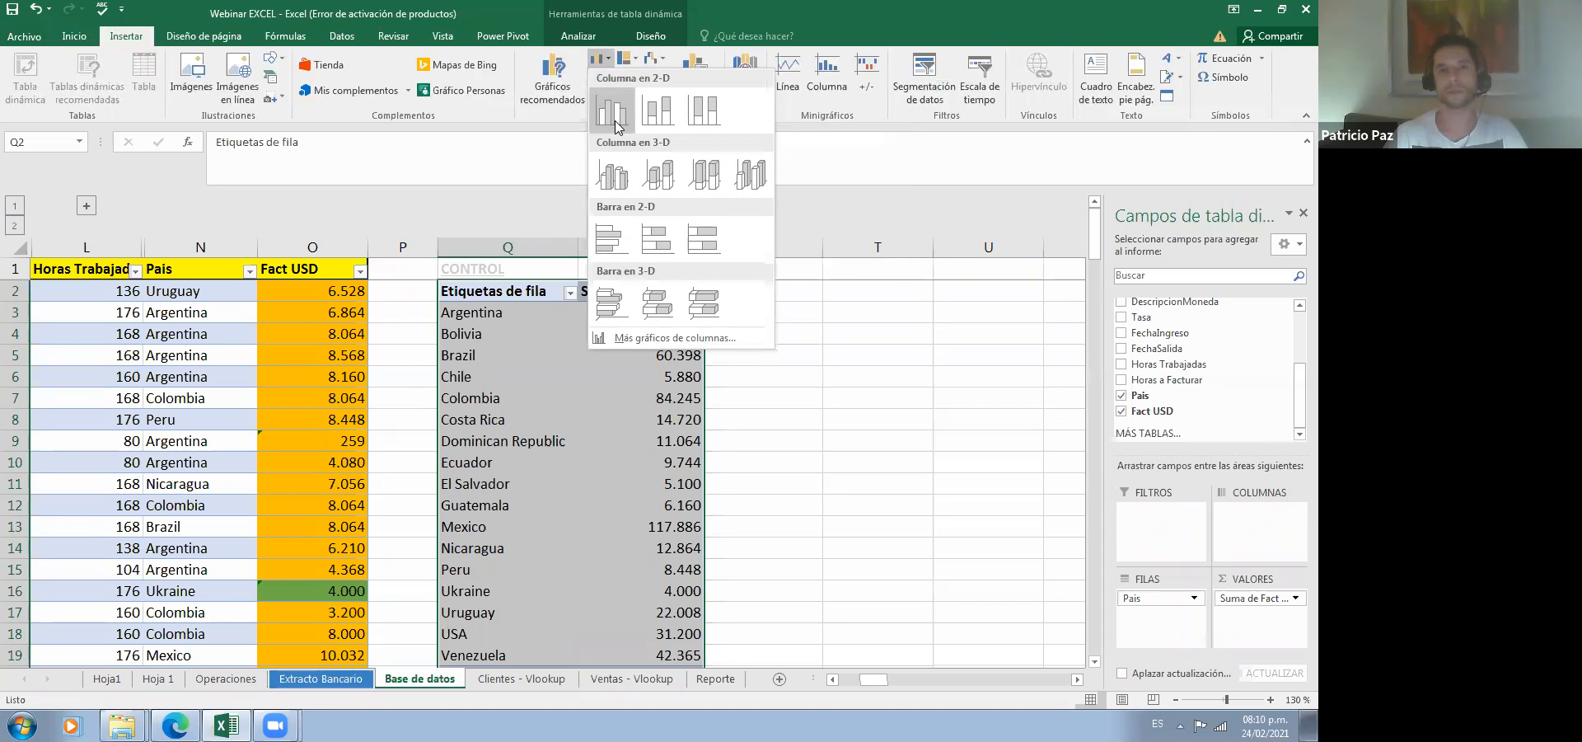
{"action": "left_click", "coordinate": [923, 442]}
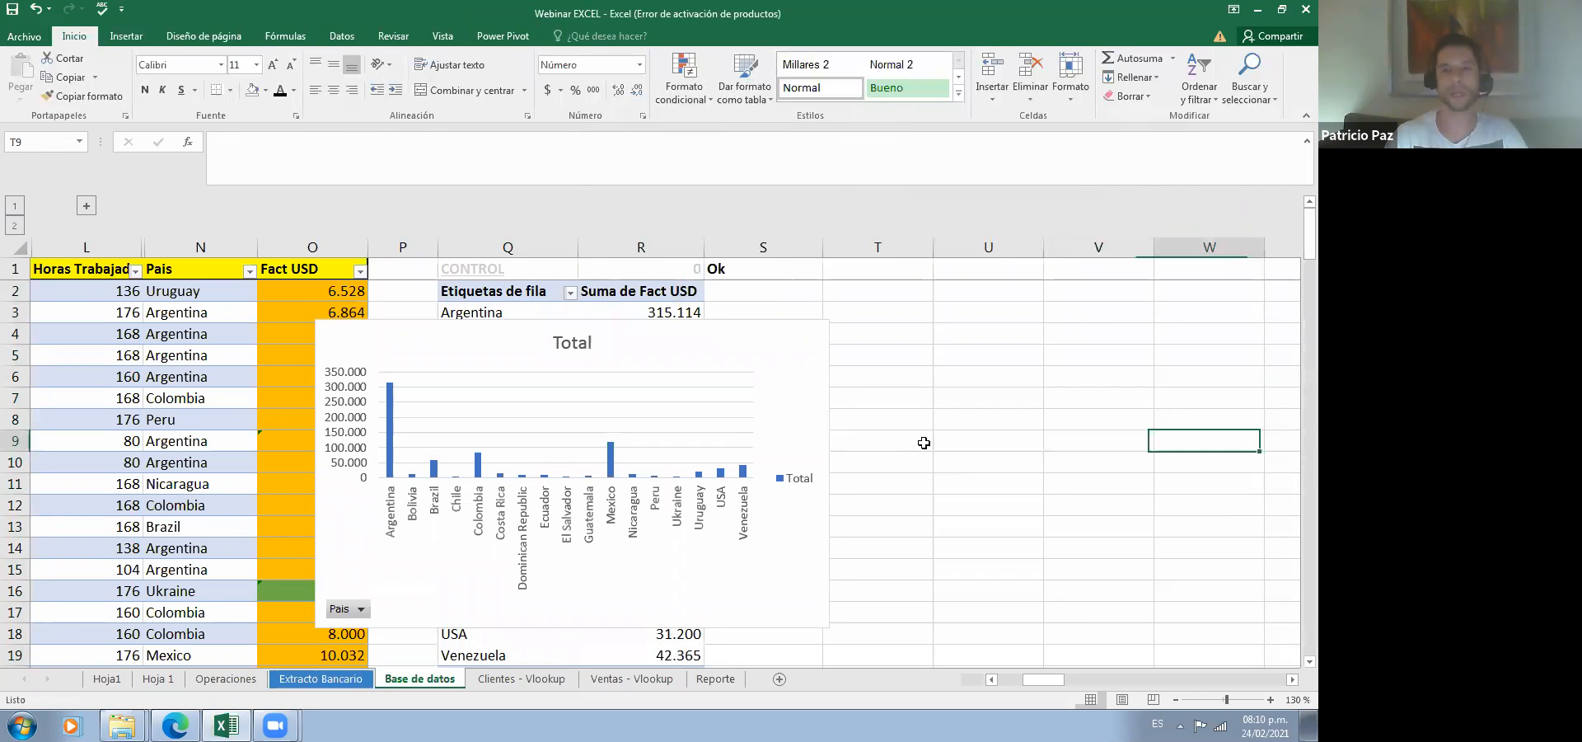
Step: Move the column chart off the data into the empty area beside the pivot table, over columns T to X
{"action": "key", "text": "Right"}
{"action": "key", "text": "Right"}
{"action": "key", "text": "Right"}
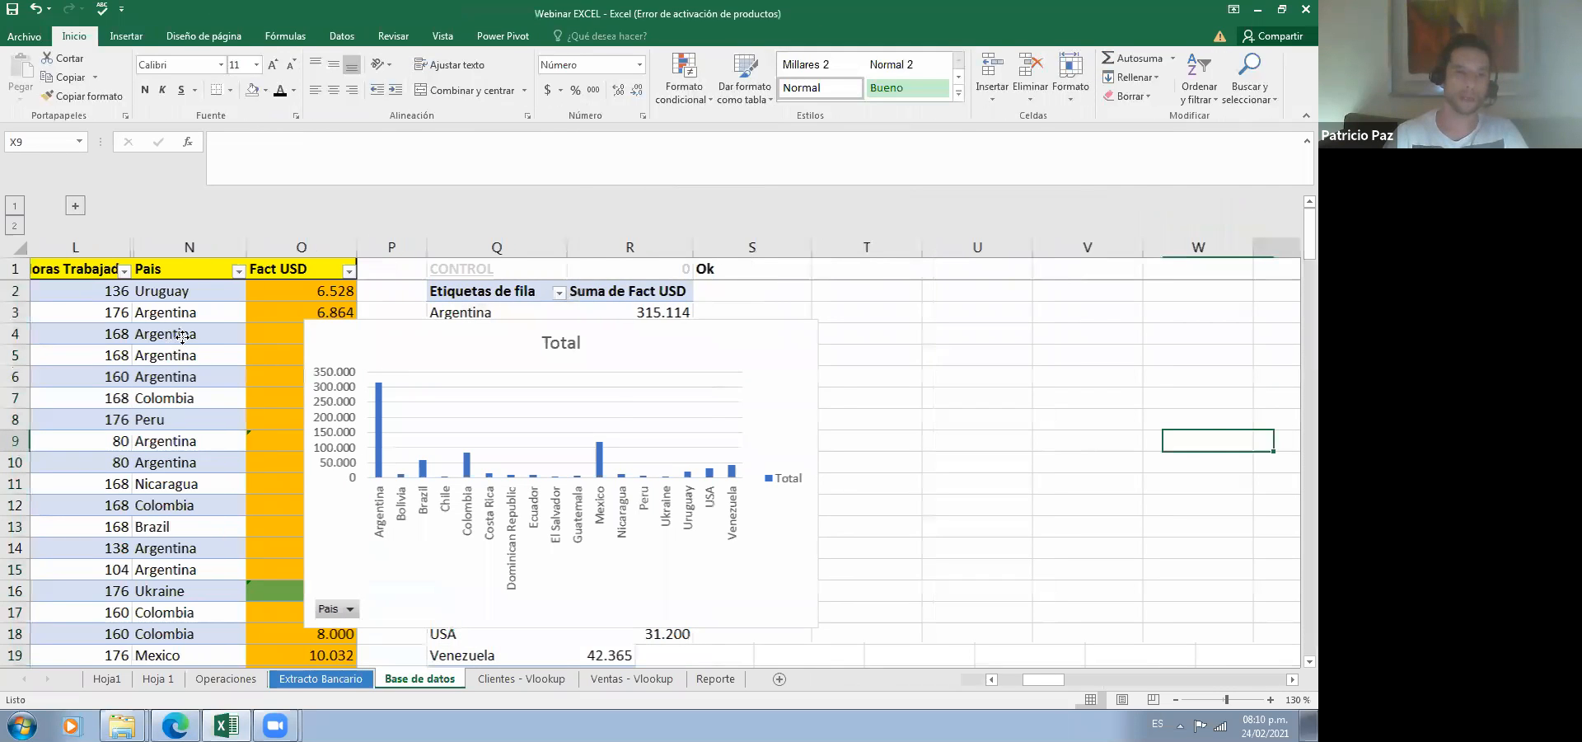
{"action": "left_click_drag", "start_coordinate": [619, 377], "coordinate": [565, 572]}
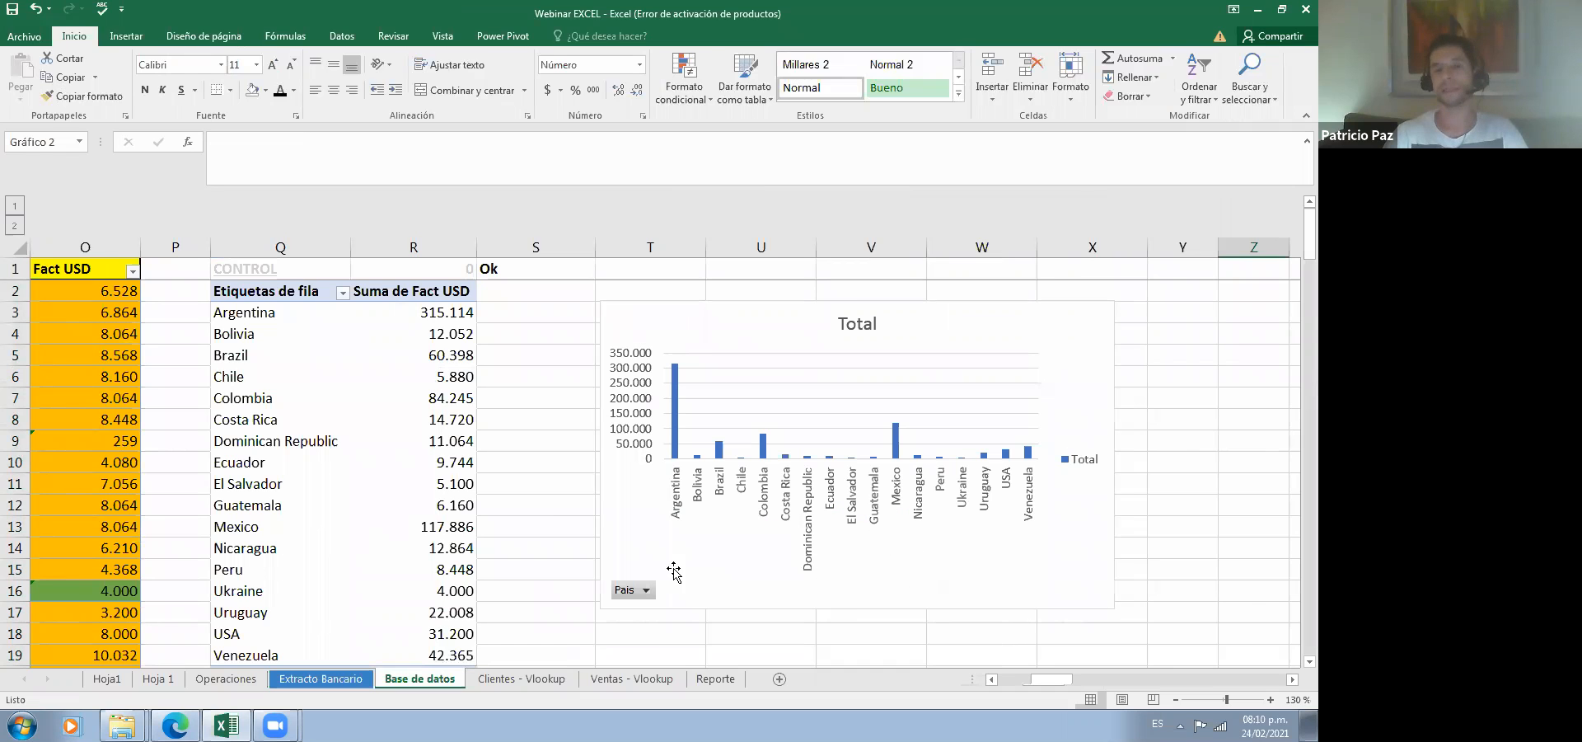
{"action": "left_click", "coordinate": [547, 525]}
{"action": "key", "text": "Down"}
{"action": "key", "text": "Down"}
{"action": "key", "text": "Down"}
{"action": "key", "text": "Down"}
{"action": "key", "text": "Down"}
{"action": "key", "text": "Down"}
{"action": "key", "text": "Right"}
{"action": "key", "text": "Right"}
{"action": "key", "text": "Right"}
{"action": "key", "text": "Right"}
{"action": "key", "text": "Right"}
{"action": "key", "text": "Right"}
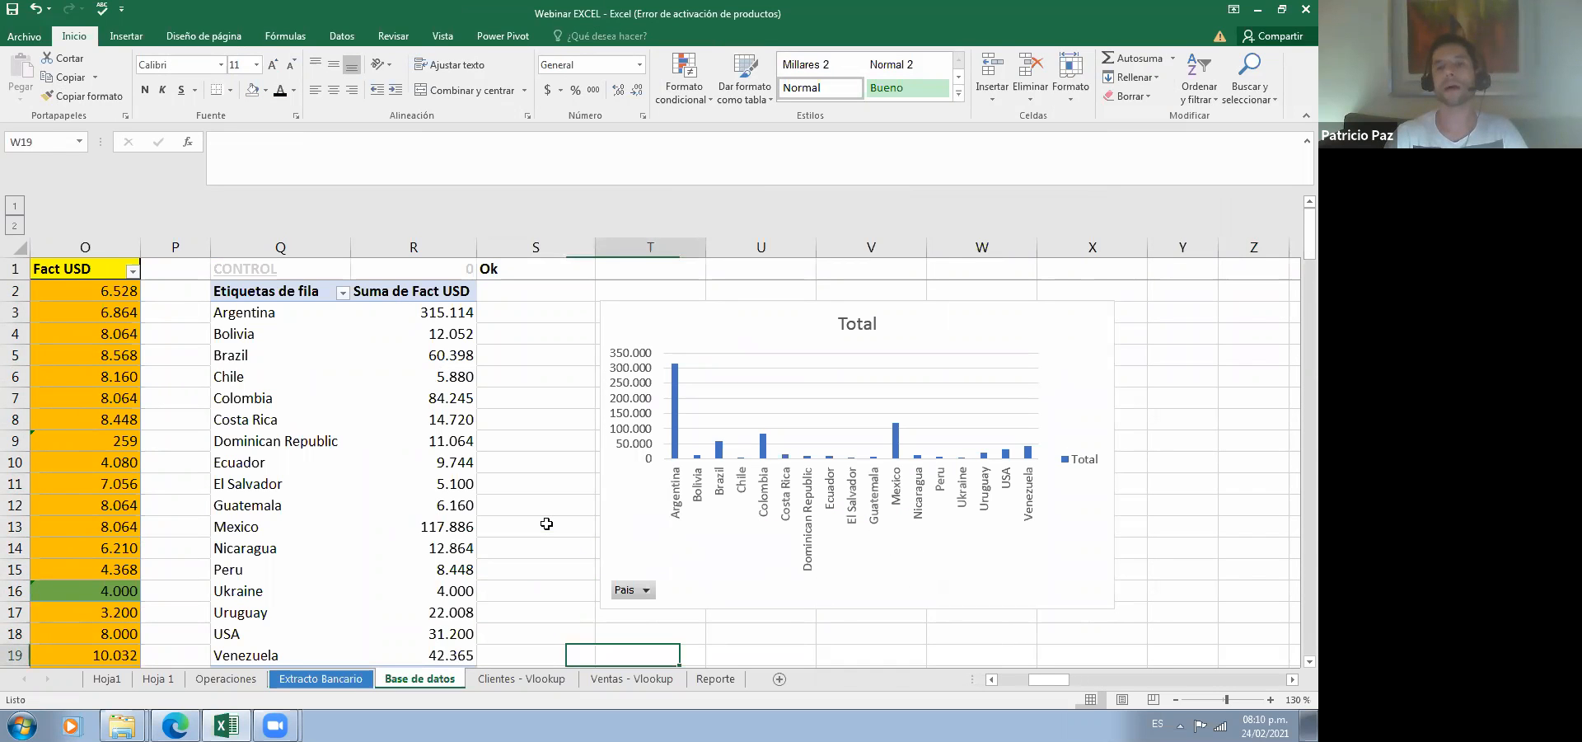
{"action": "key", "text": "Right"}
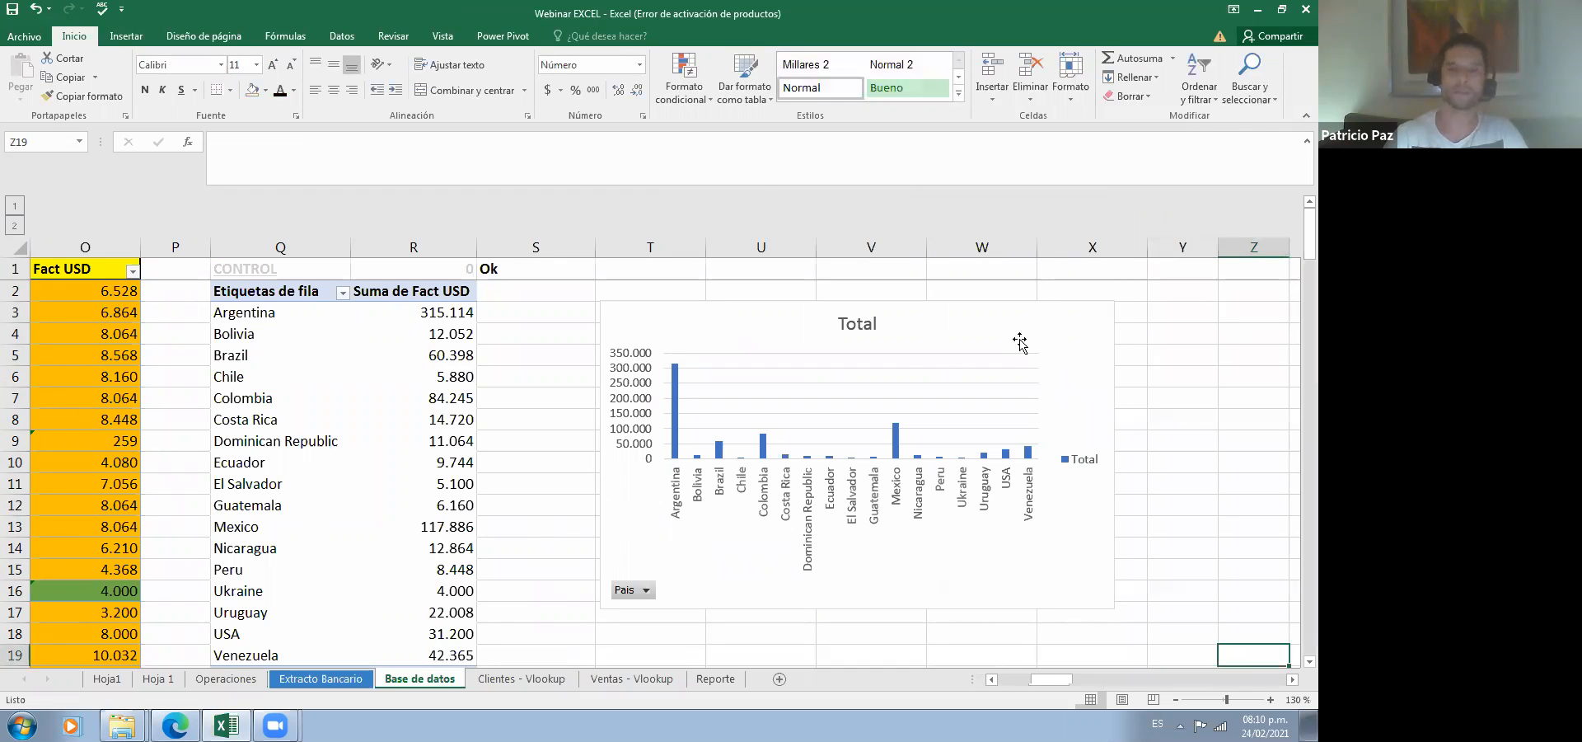
Step: Reposition the column chart slightly farther from the pivot table, spanning columns T to Y from row 2
{"action": "left_click_drag", "start_coordinate": [955, 398], "coordinate": [742, 381]}
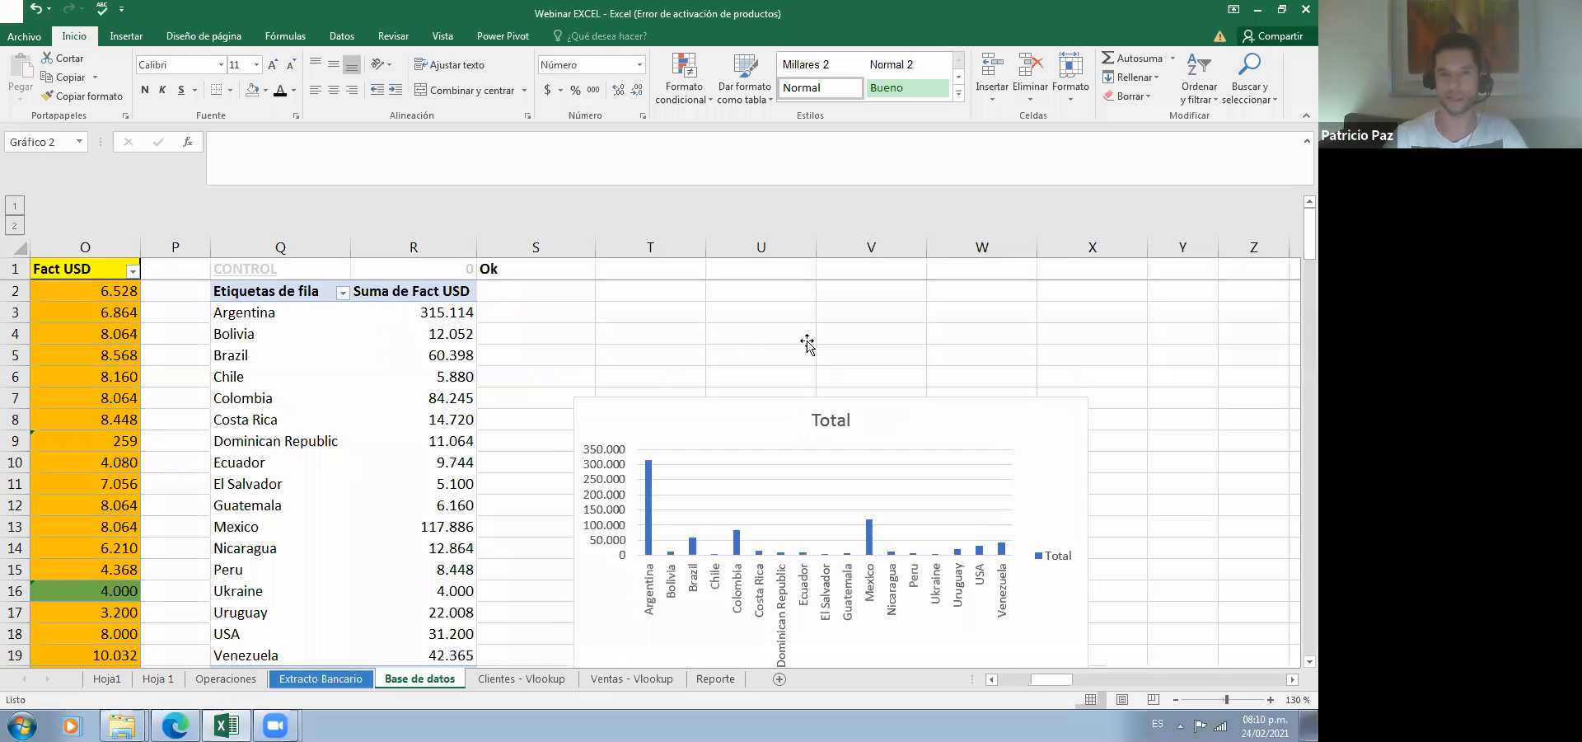
{"action": "key", "text": "Escape"}
{"action": "left_click", "coordinate": [566, 397]}
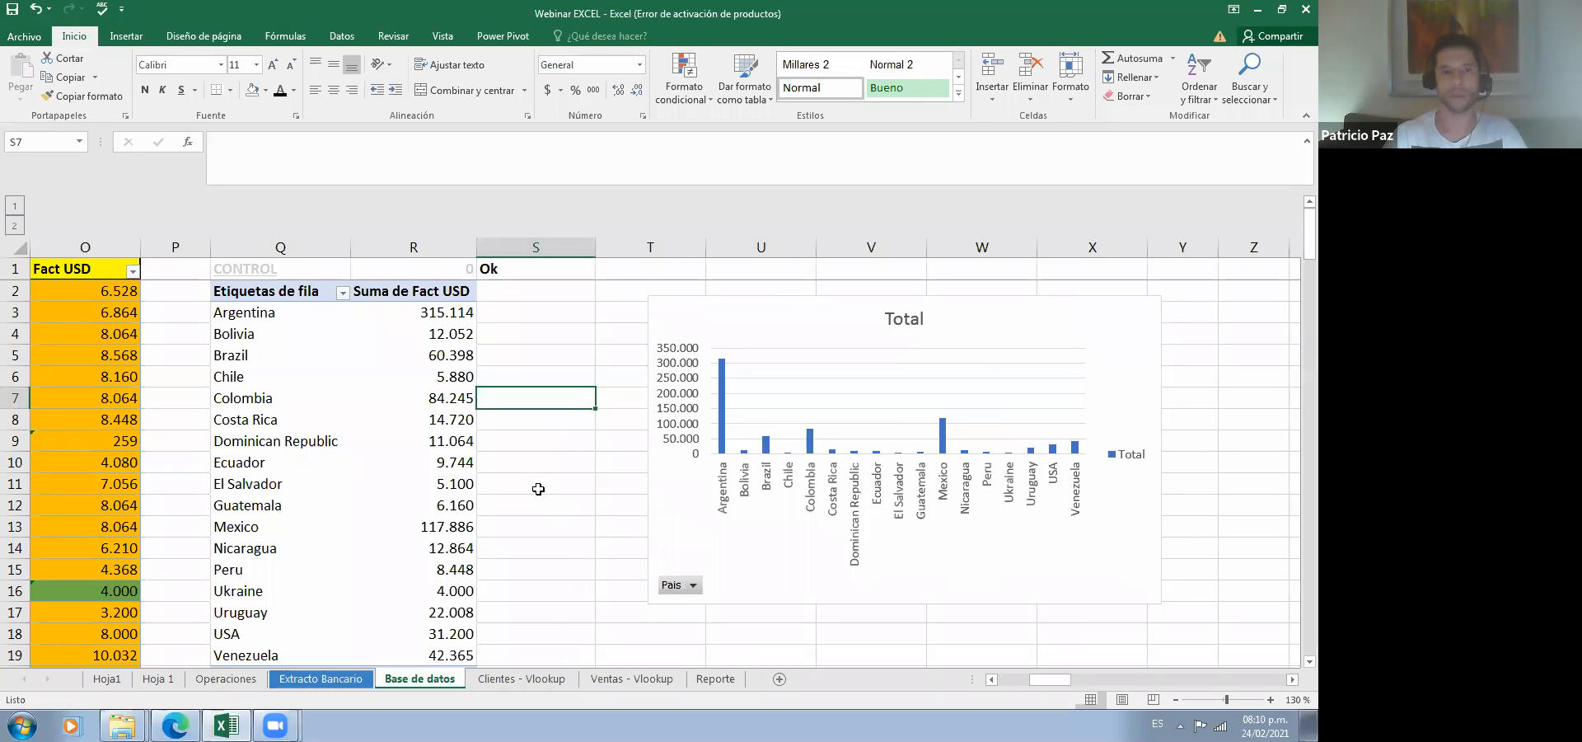
Step: Examine the country bars in the chart and the Ok/Error control formula in S1
{"action": "scroll", "coordinate": [538, 488], "scroll_direction": "down", "scroll_amount": 1}
{"action": "scroll", "coordinate": [538, 489], "scroll_direction": "up", "scroll_amount": 1}
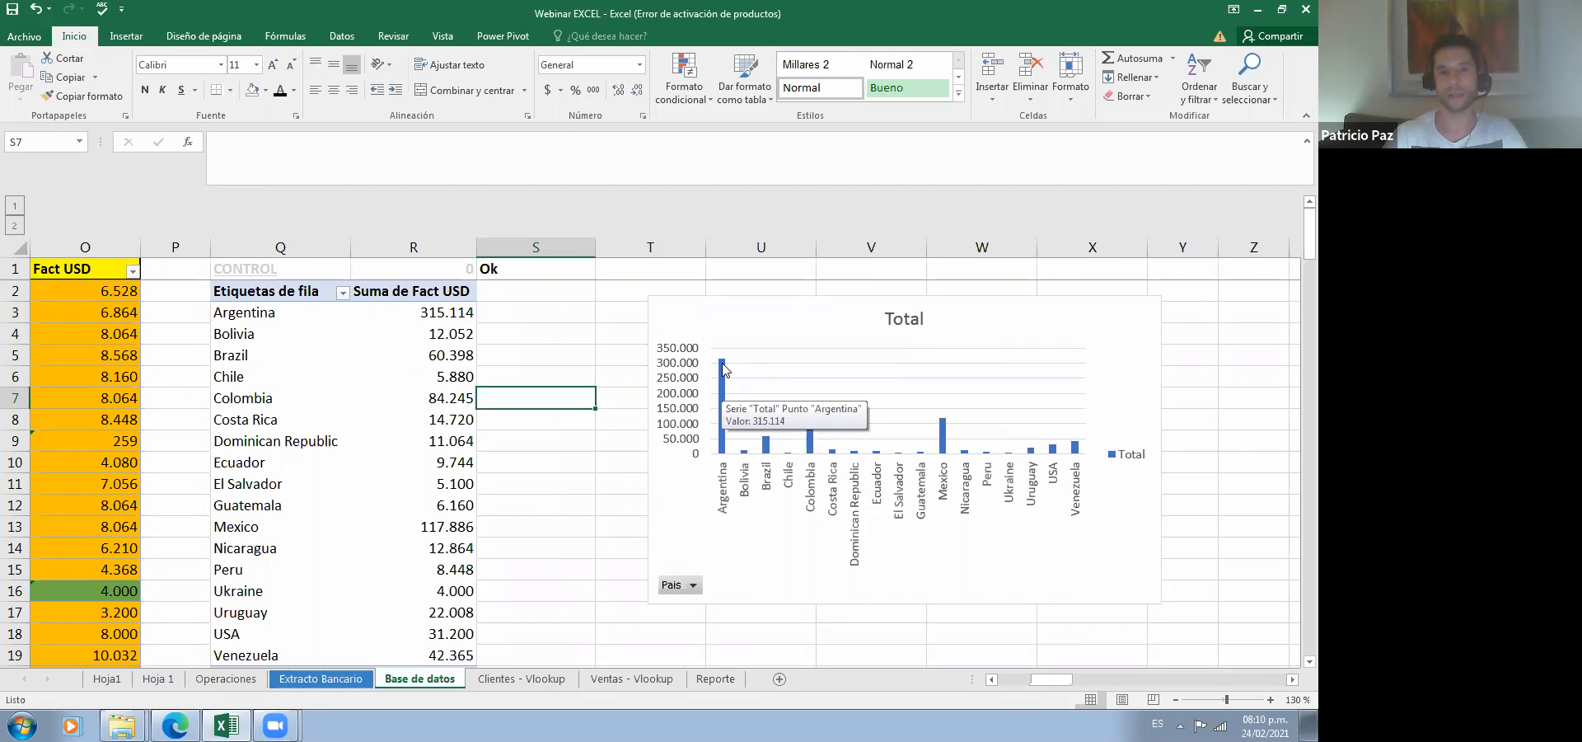
{"action": "left_click", "coordinate": [581, 487]}
{"action": "key", "text": "ctrl+Up"}
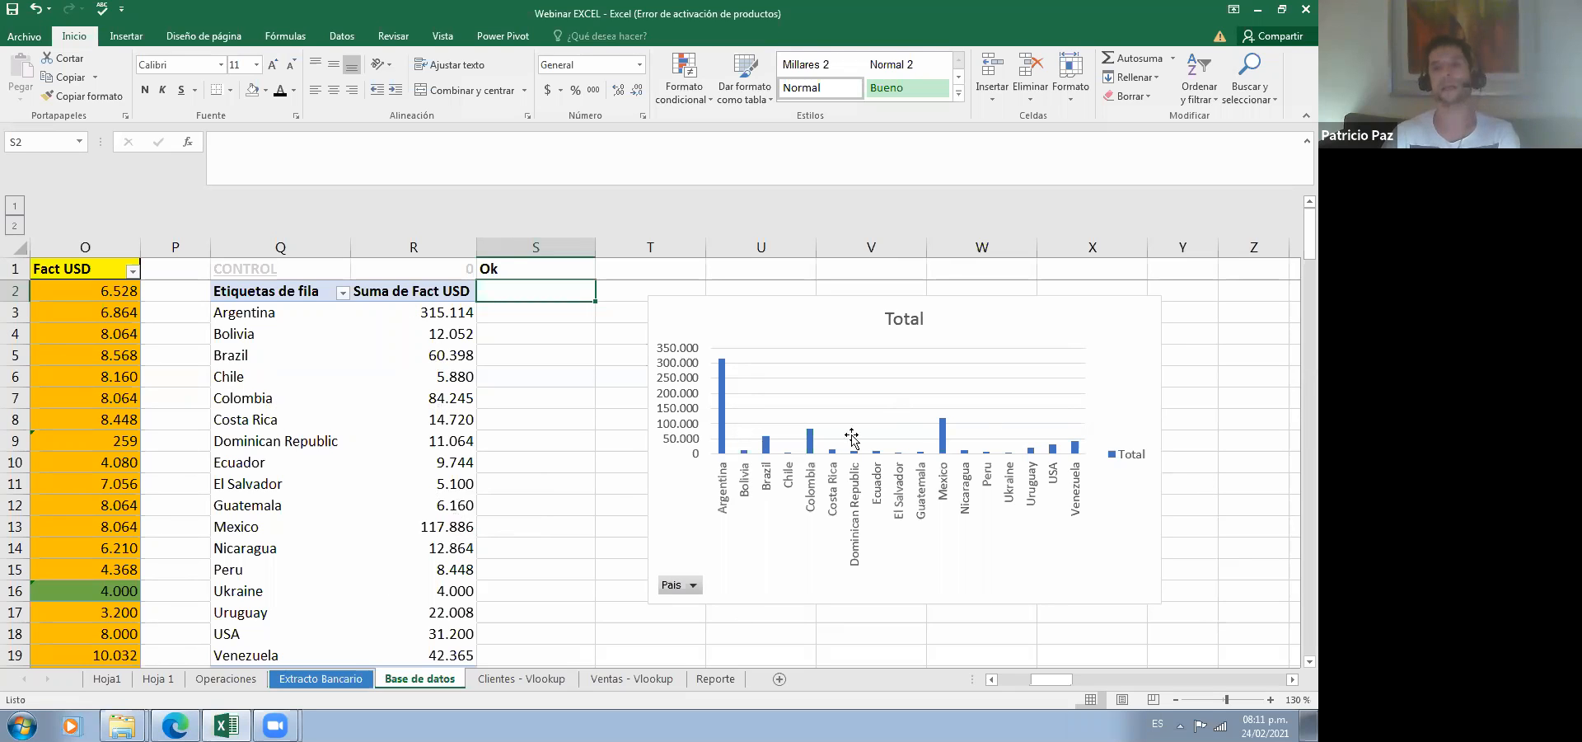
{"action": "left_click", "coordinate": [590, 484]}
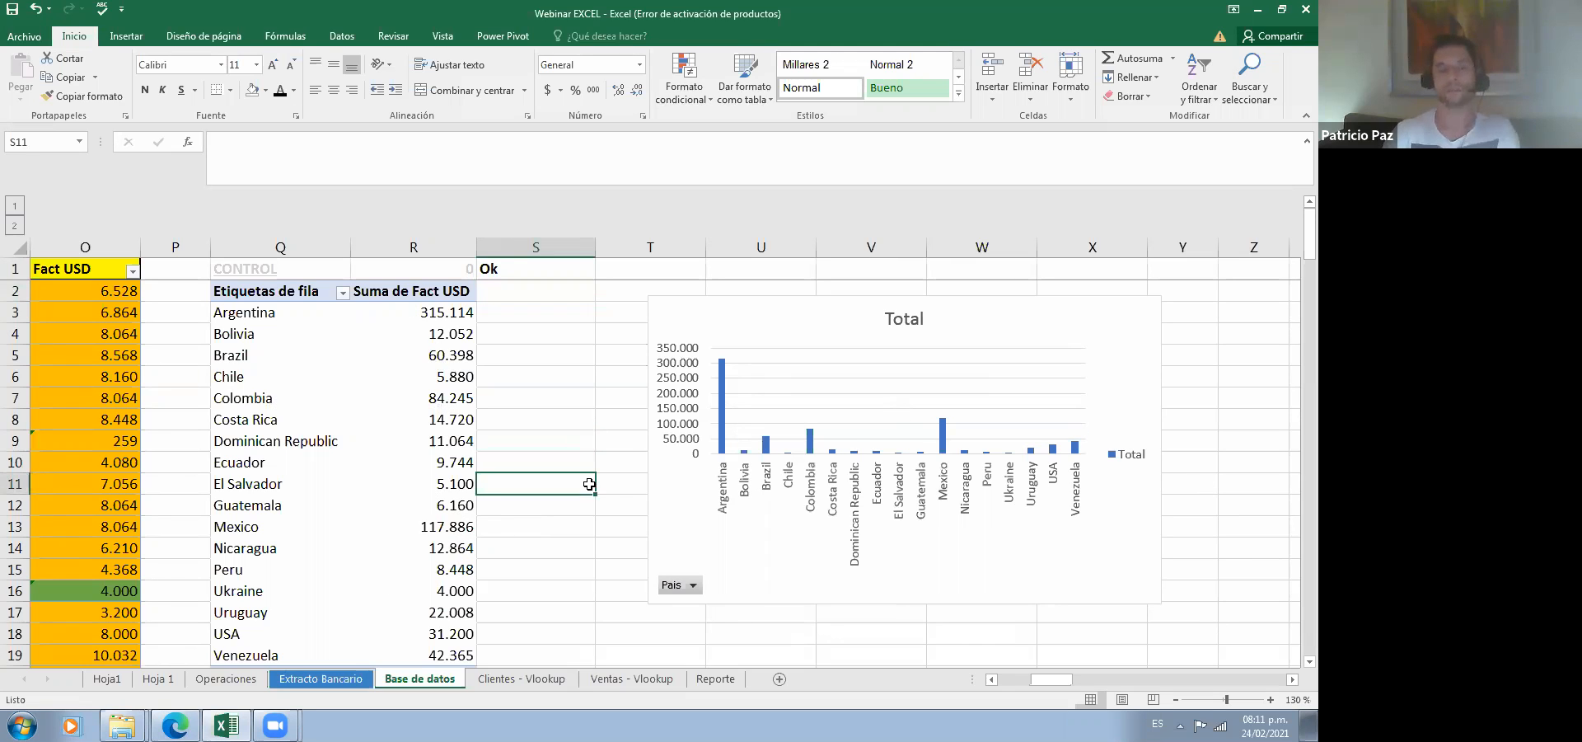
{"action": "key", "text": "Up"}
{"action": "key", "text": "Up"}
{"action": "key", "text": "Up"}
{"action": "key", "text": "Up"}
{"action": "key", "text": "Up"}
{"action": "key", "text": "Up"}
{"action": "key", "text": "Up"}
{"action": "key", "text": "Up"}
{"action": "key", "text": "Up"}
{"action": "key", "text": "Up"}
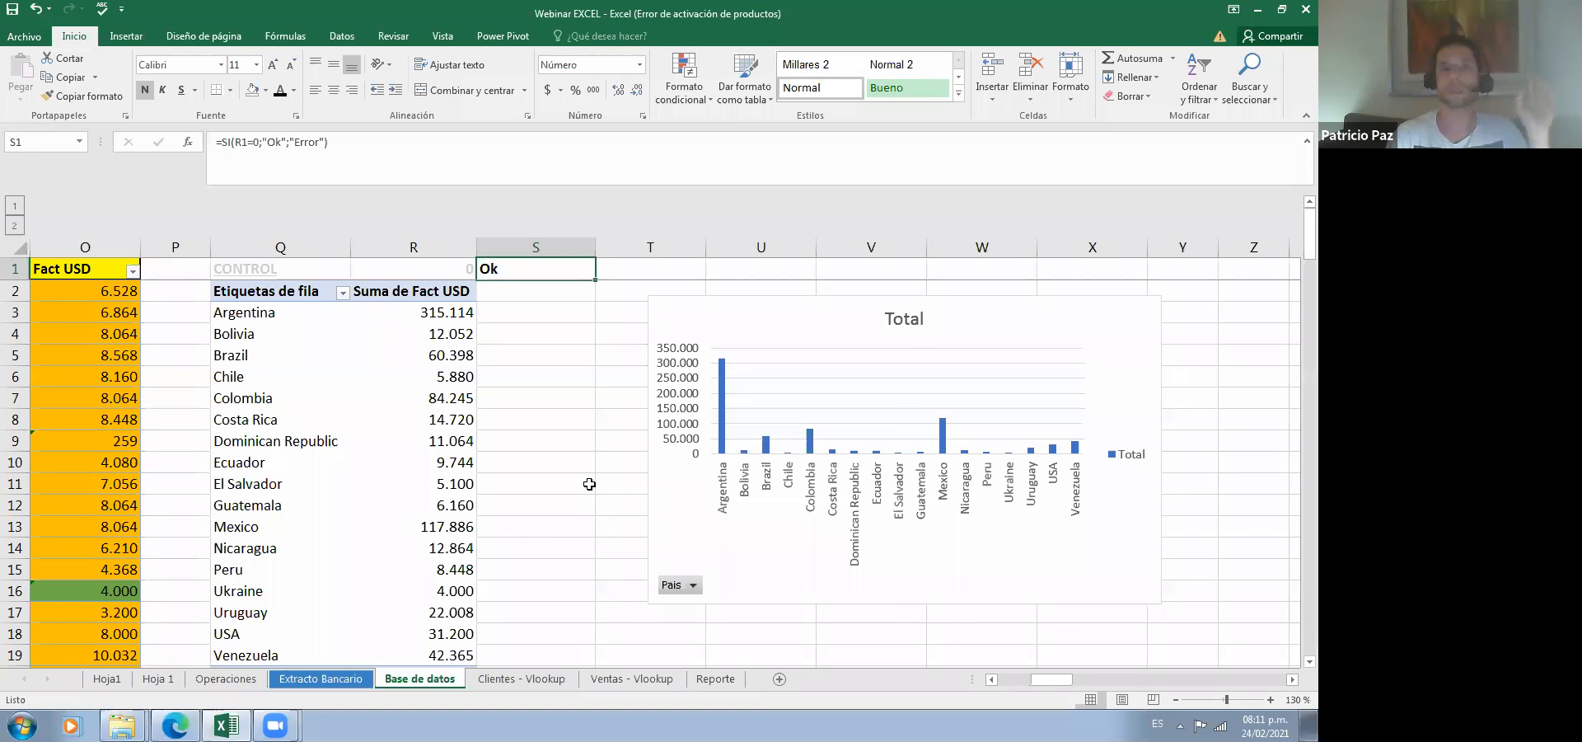
Step: Review the database columns alongside the pivot table, its control cells and the chart
{"action": "key", "text": "ctrl+Left"}
{"action": "key", "text": "ctrl+Left"}
{"action": "key", "text": "ctrl+Left"}
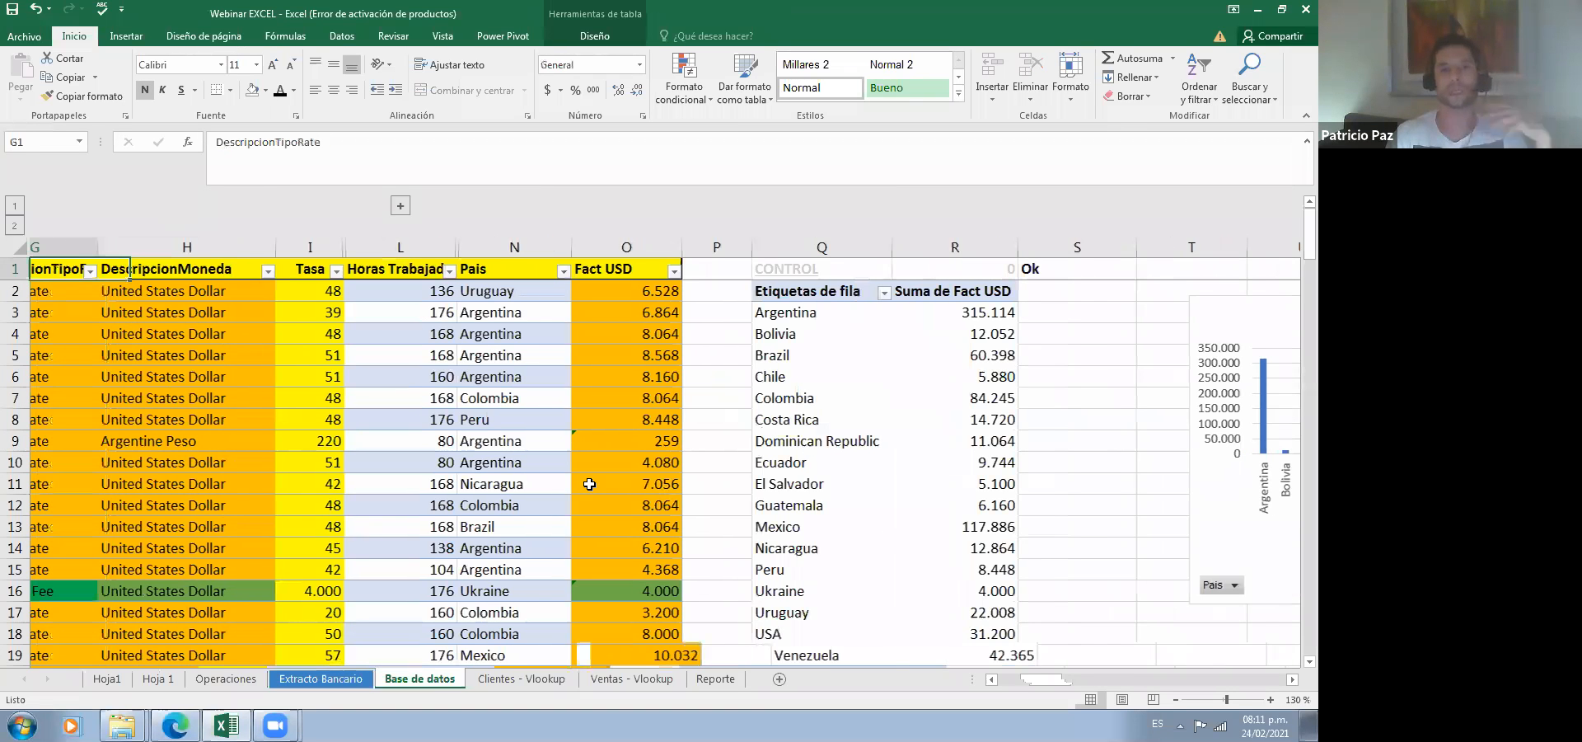
{"action": "key", "text": "ctrl+Right"}
{"action": "key", "text": "ctrl+Right"}
{"action": "key", "text": "ctrl+Right"}
{"action": "key", "text": "ctrl+Right"}
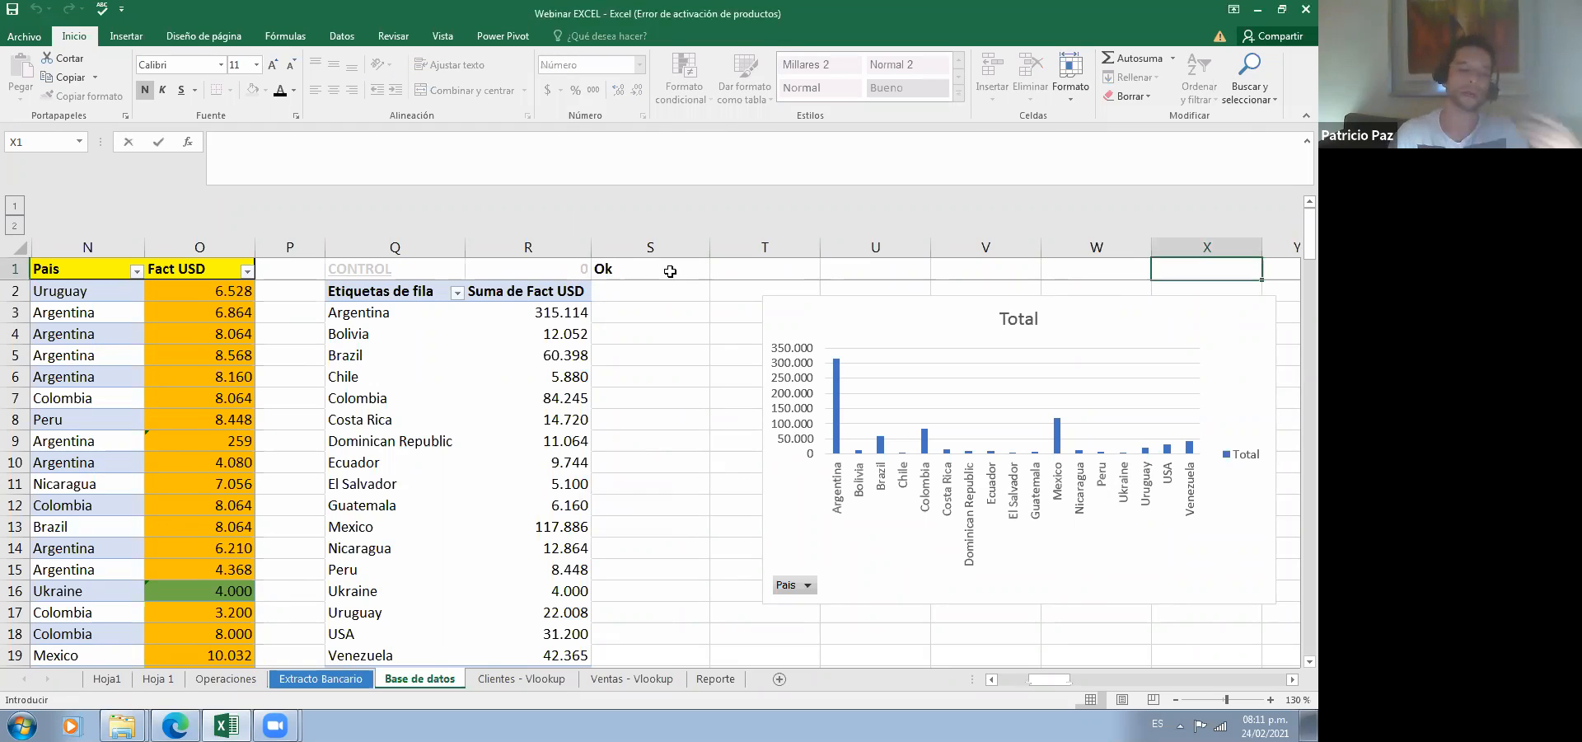
{"action": "key", "text": "Escape"}
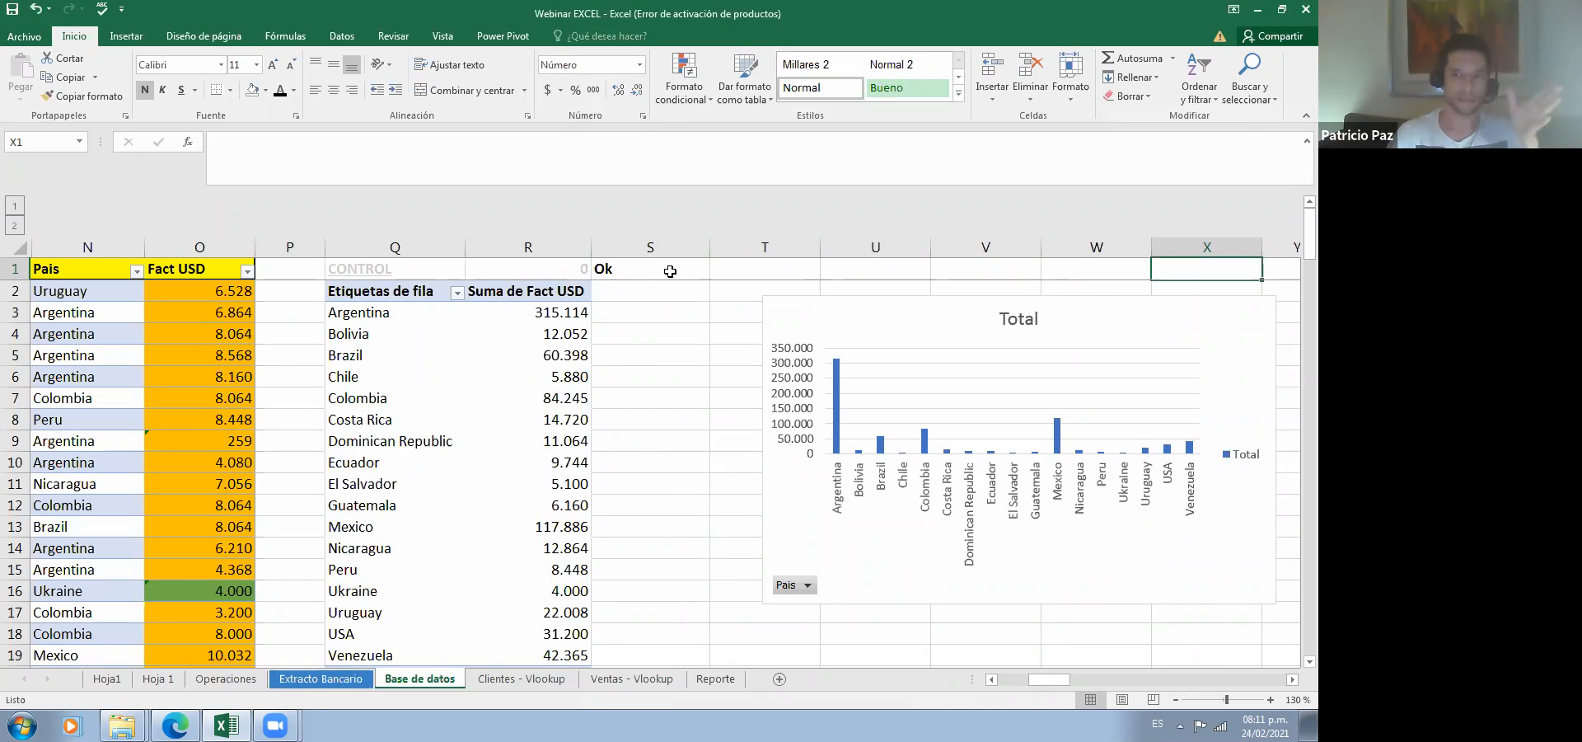
{"action": "key", "text": "Left"}
{"action": "key", "text": "Left"}
{"action": "key", "text": "Left"}
{"action": "key", "text": "Left"}
{"action": "key", "text": "Left"}
{"action": "key", "text": "Left"}
{"action": "key", "text": "Left"}
{"action": "key", "text": "Left"}
{"action": "key", "text": "Left"}
{"action": "key", "text": "Left"}
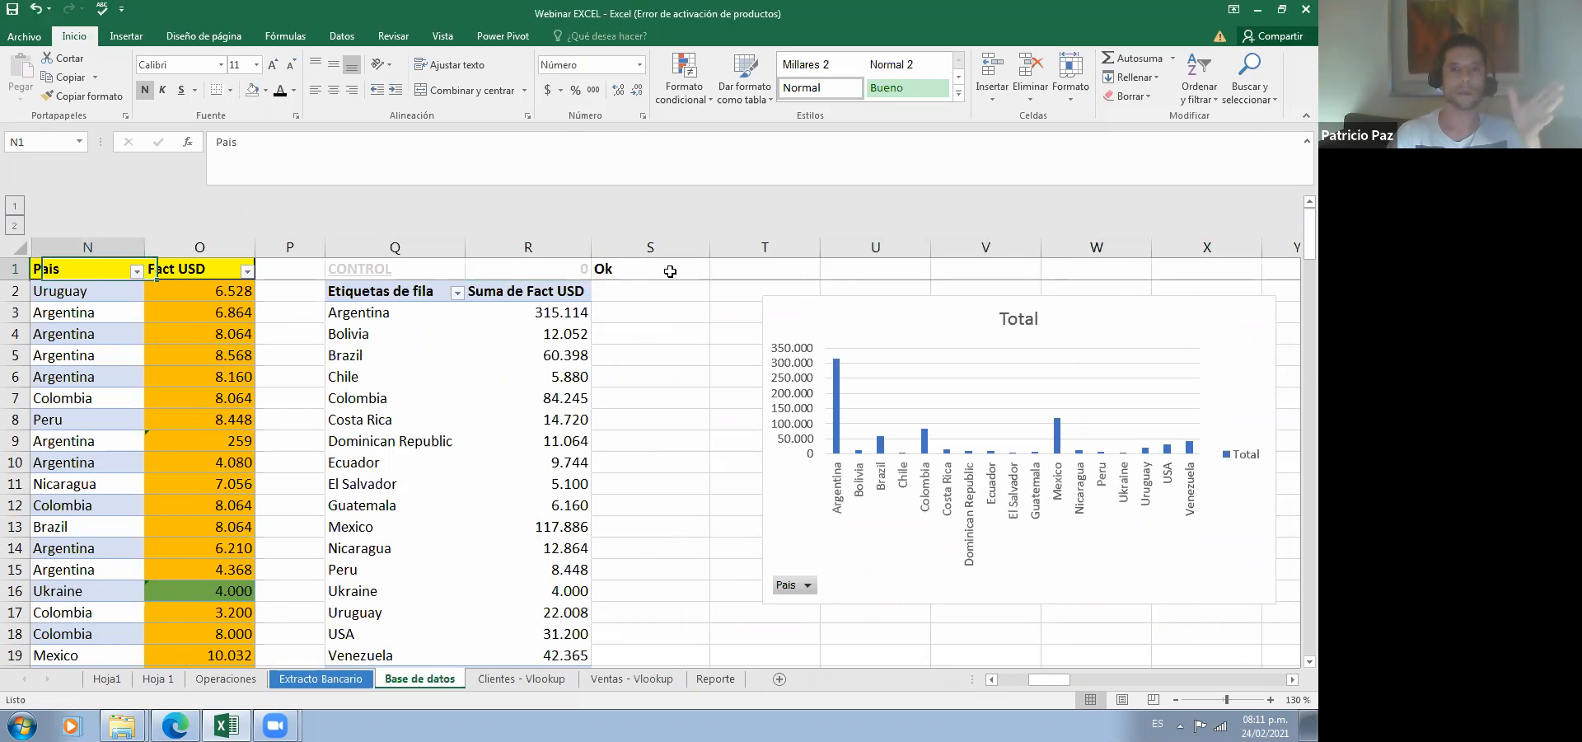
{"action": "key", "text": "Left"}
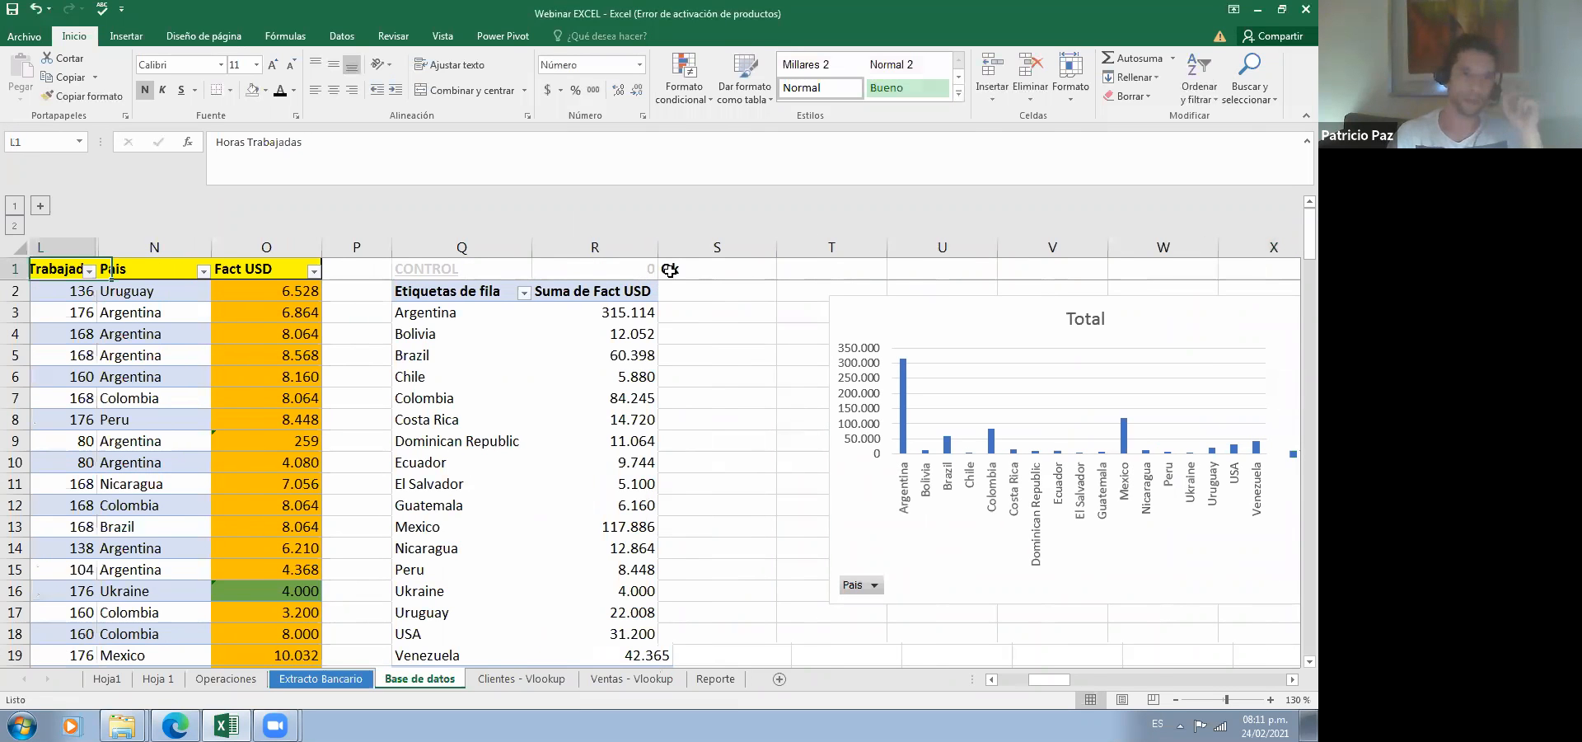
{"action": "key", "text": "Left"}
{"action": "key", "text": "Left"}
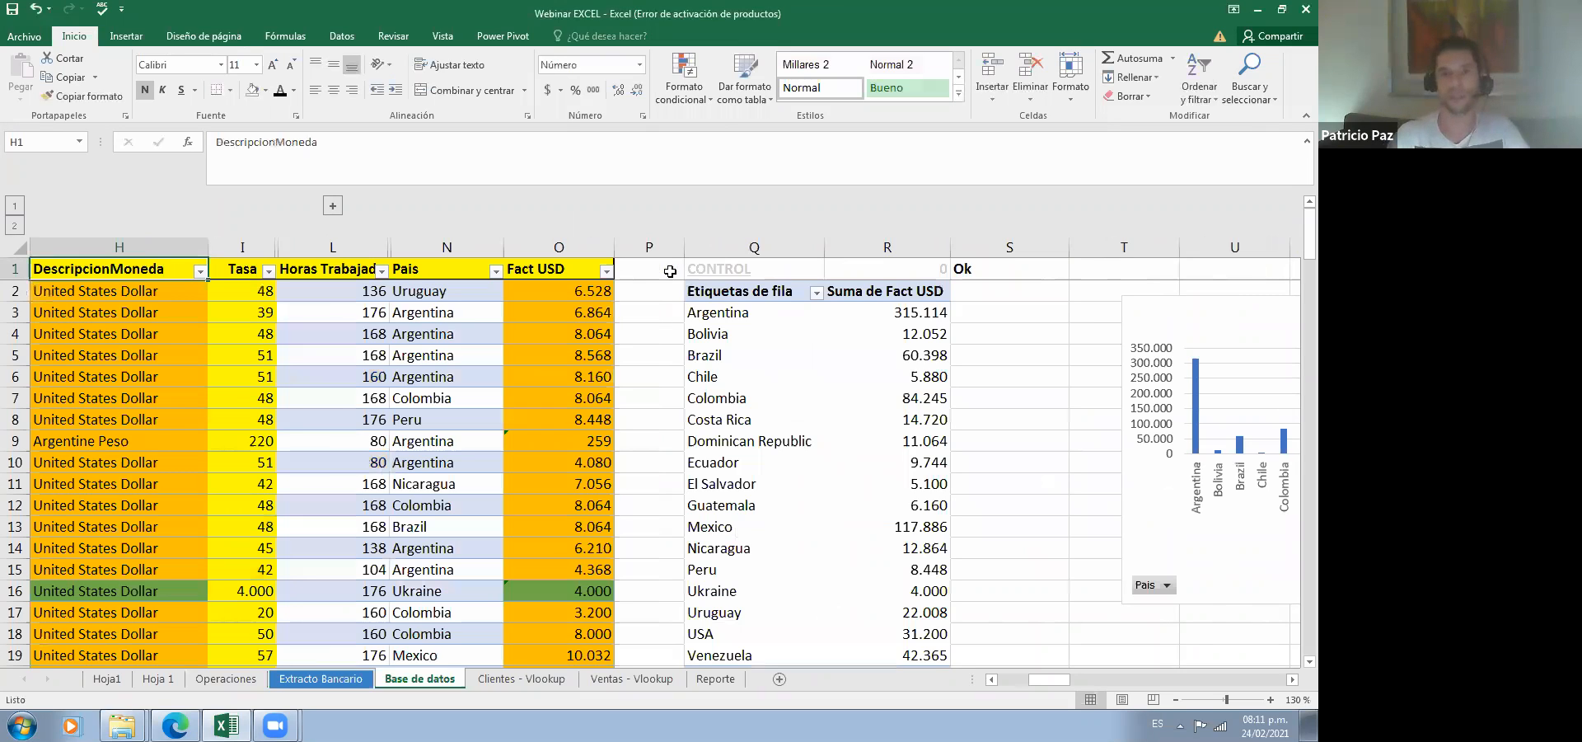
{"action": "key", "text": "Left"}
Step: Add 1000000 to the Fact USD formula of the first Uruguay record in O2, making it =+I2*L2+1000000
{"action": "left_click", "coordinate": [670, 290]}
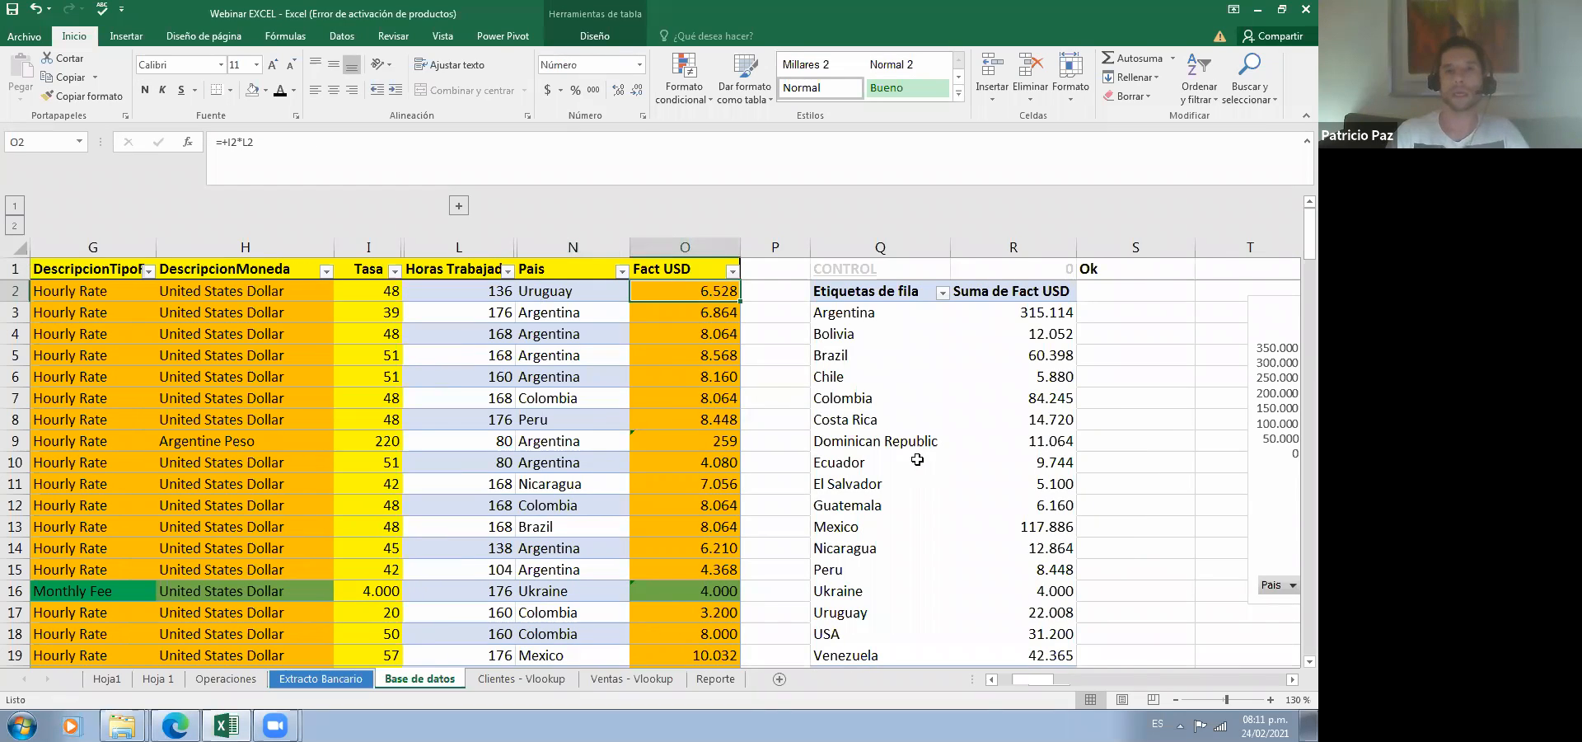
{"action": "key", "text": "Right"}
{"action": "key", "text": "Right"}
{"action": "key", "text": "Right"}
{"action": "key", "text": "Right"}
{"action": "key", "text": "Right"}
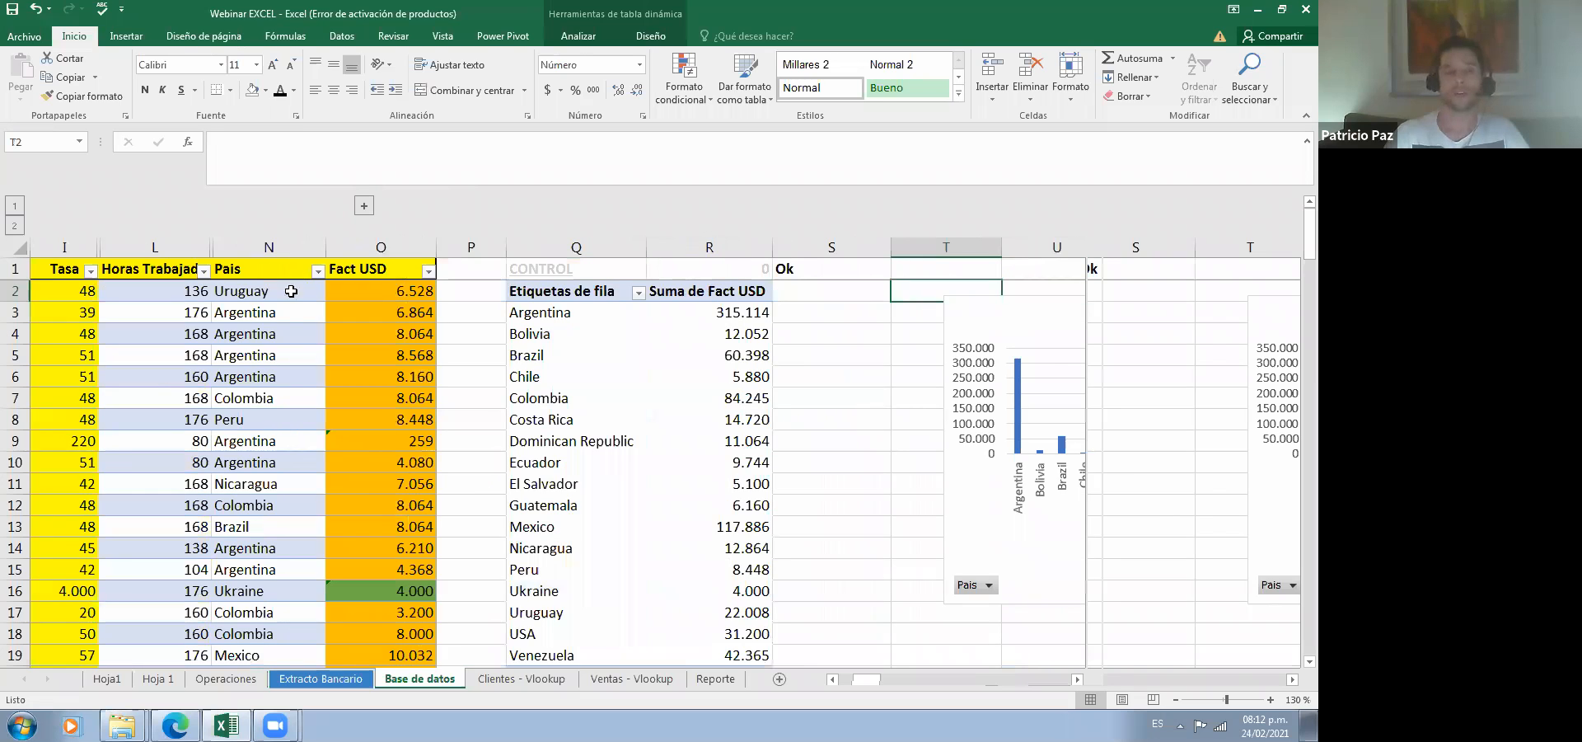
{"action": "key", "text": "Right"}
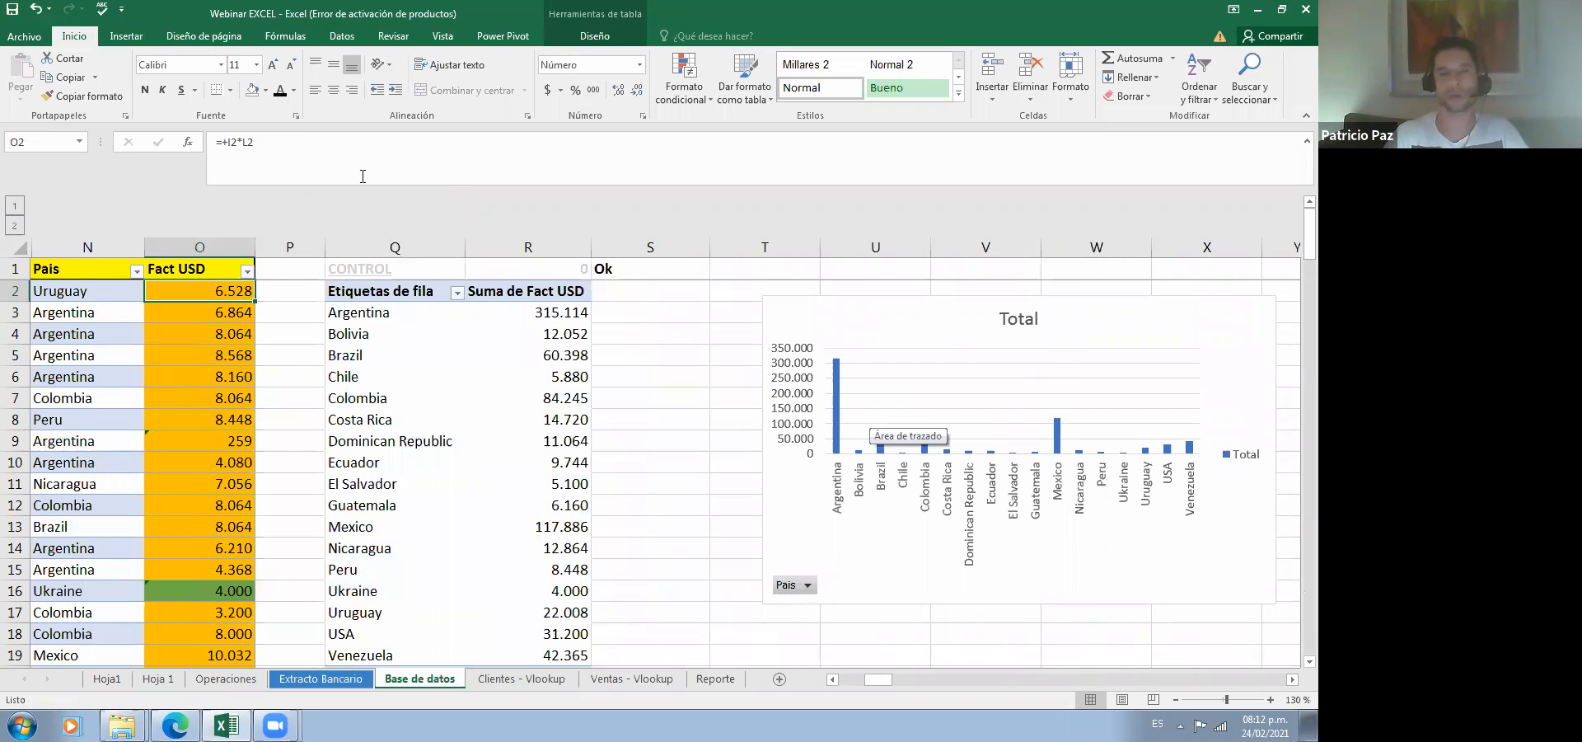
{"action": "left_click", "coordinate": [330, 139]}
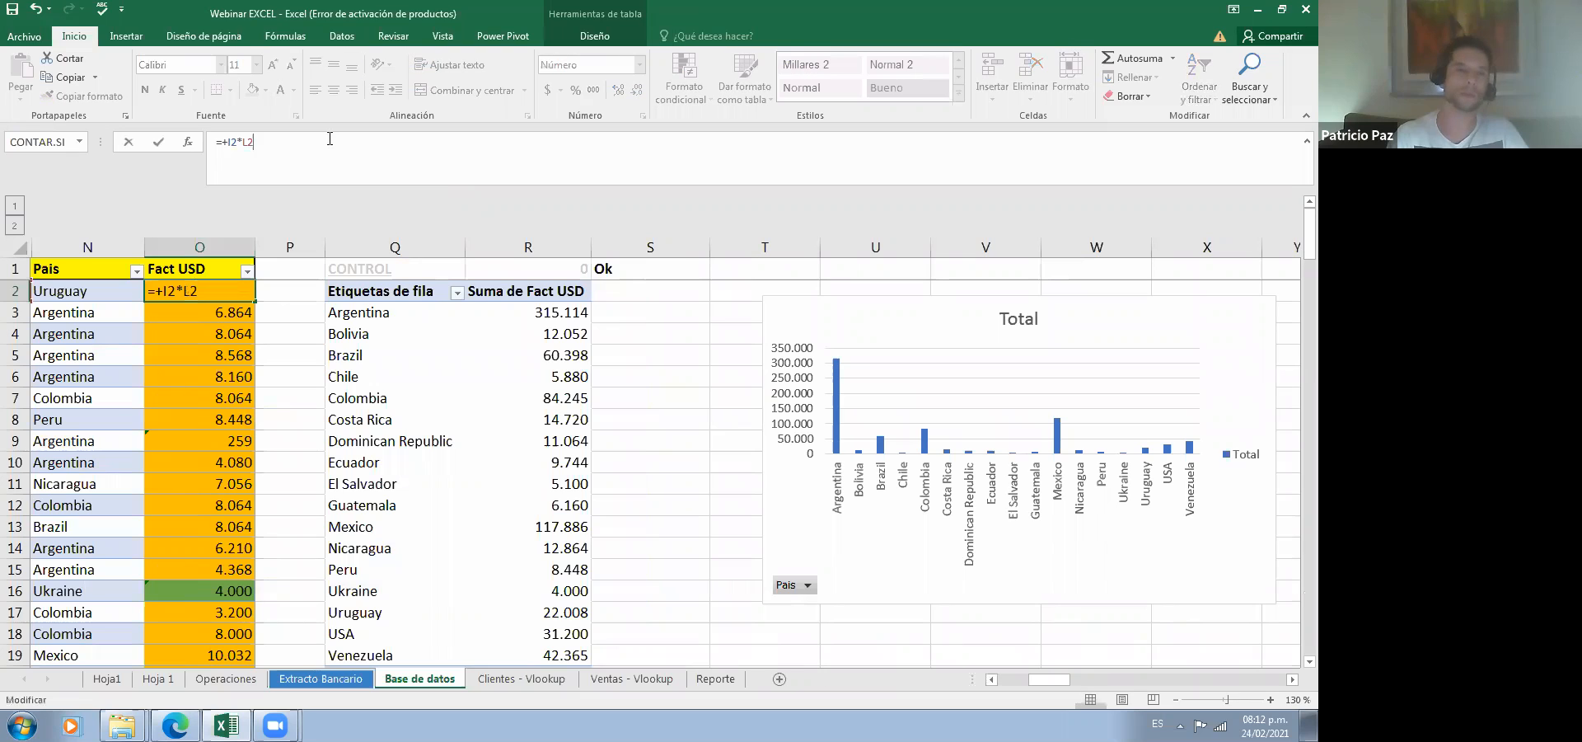
{"action": "type", "text": "+"}
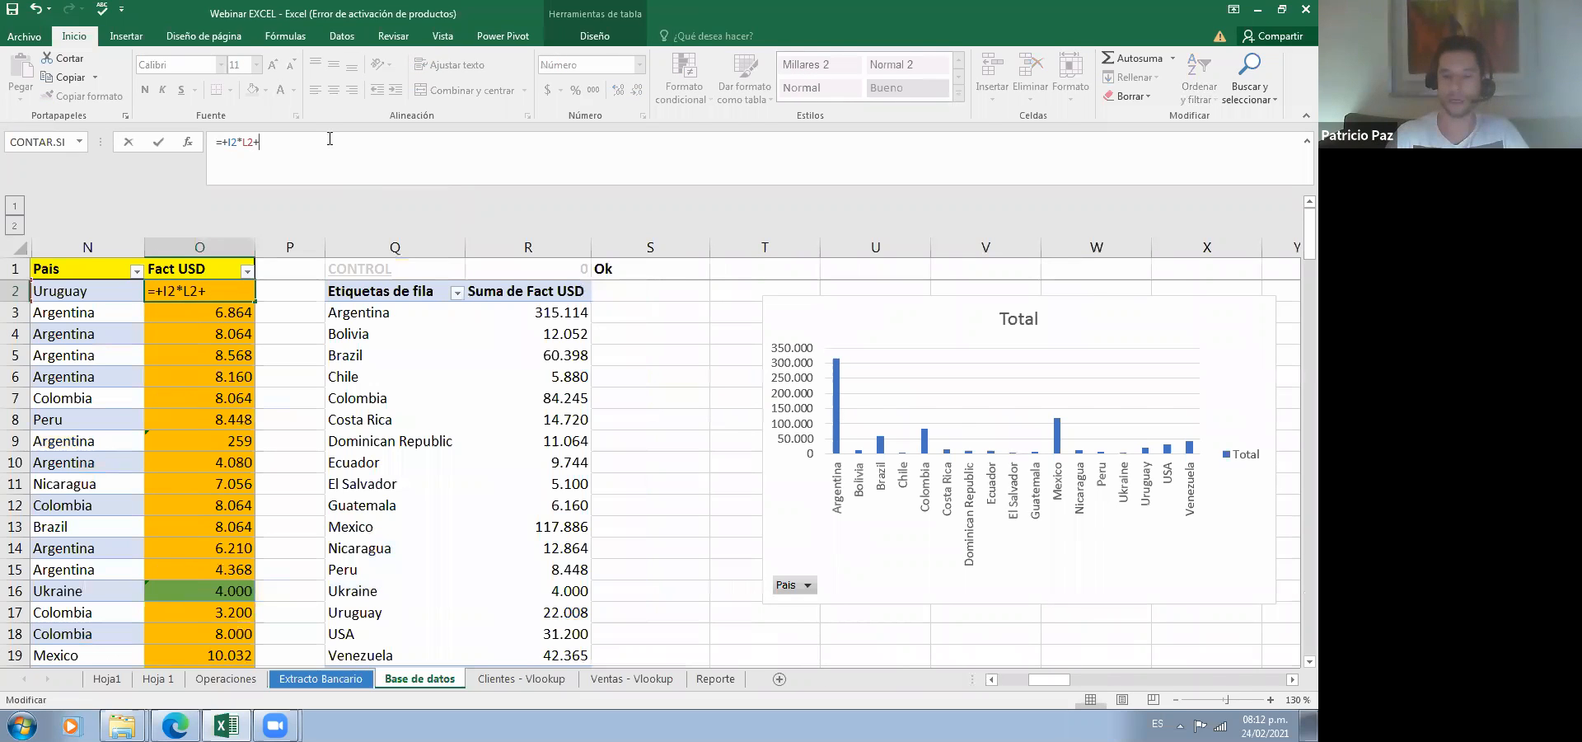
{"action": "type", "text": "1000000"}
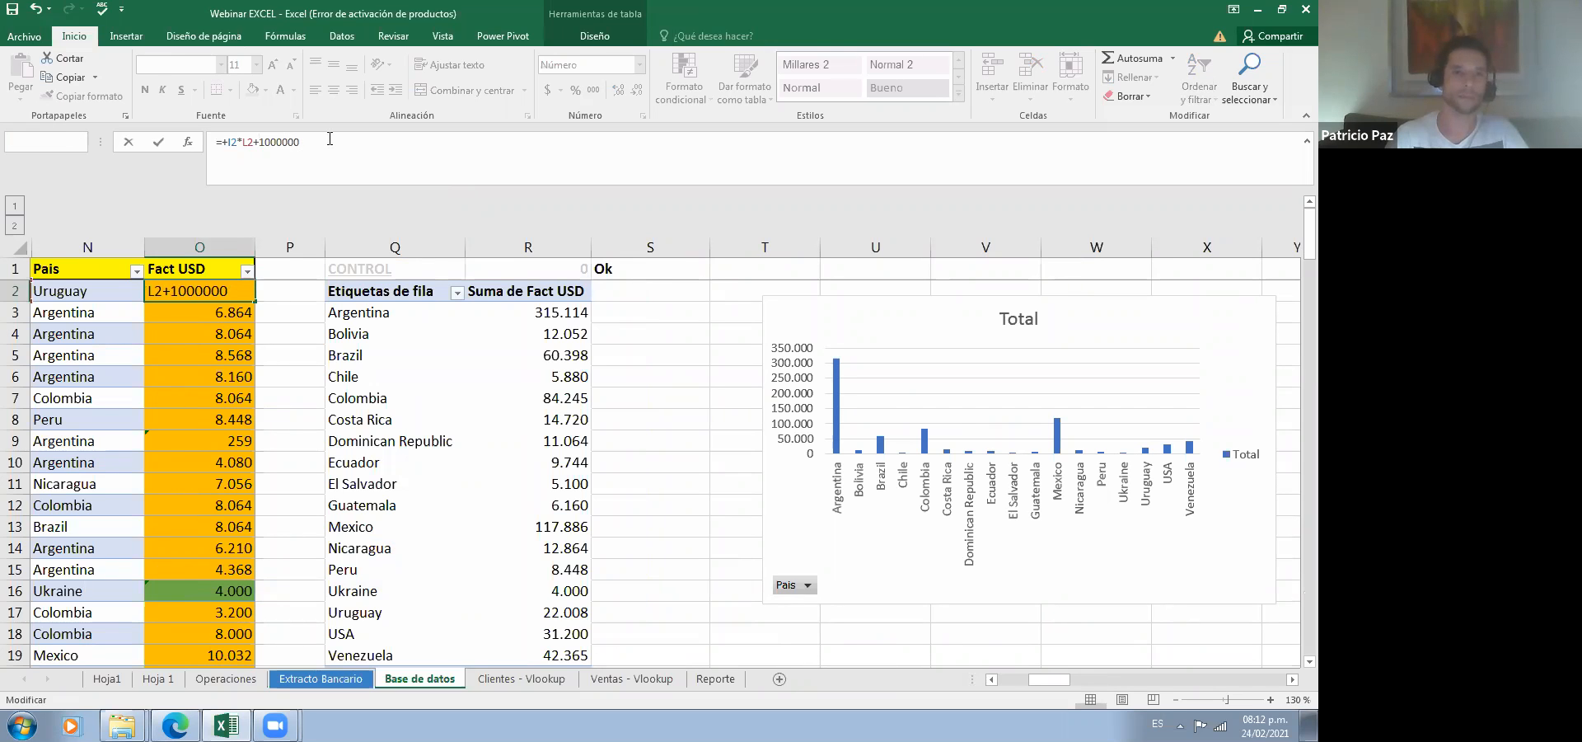
{"action": "key", "text": "Return"}
Step: Examine the edited Uruguay record and the control formula in R1 that compares the database total with the pivot table
{"action": "key", "text": "Up"}
{"action": "key", "text": "Left"}
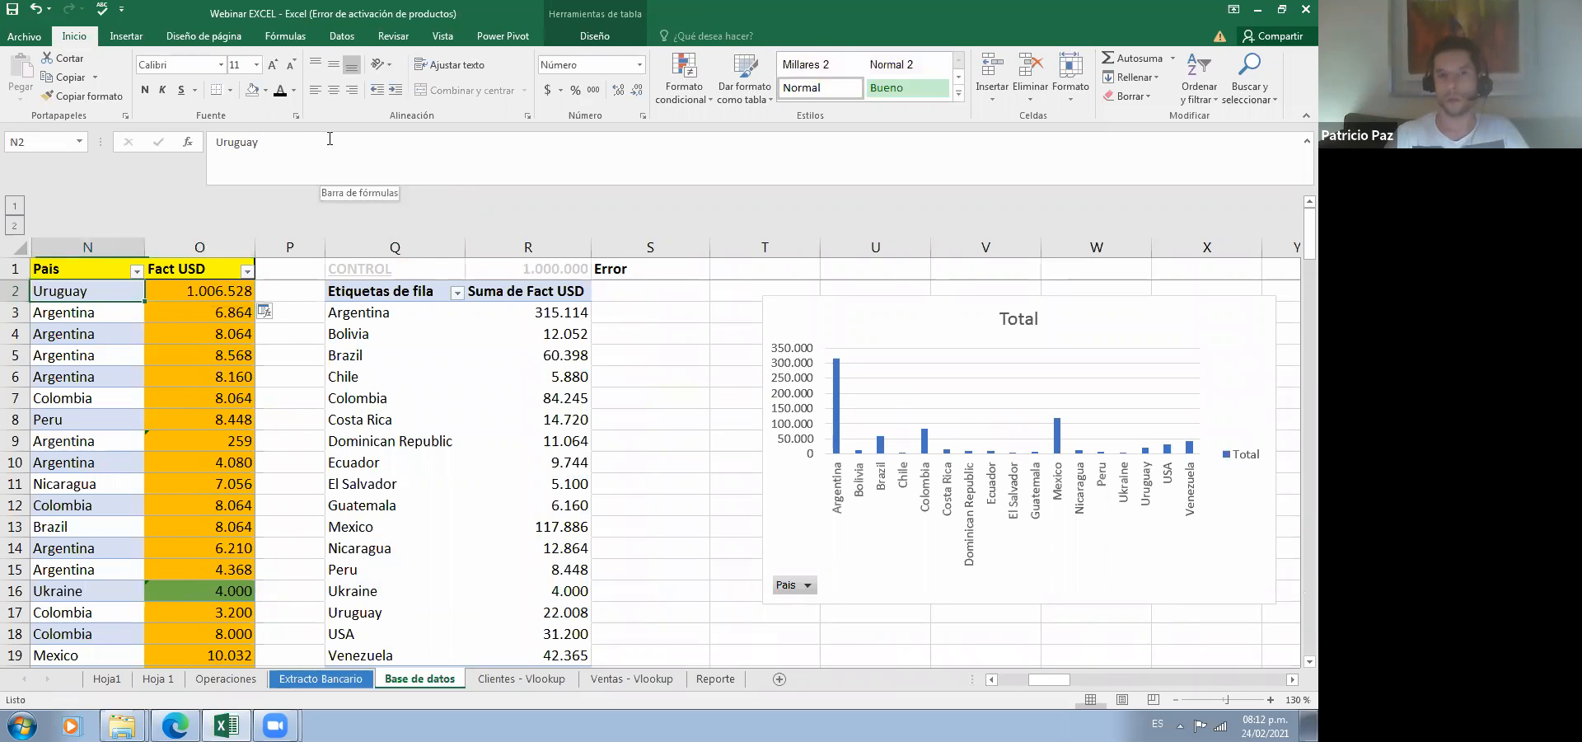
{"action": "key", "text": "Left"}
{"action": "key", "text": "Right"}
{"action": "key", "text": "Right"}
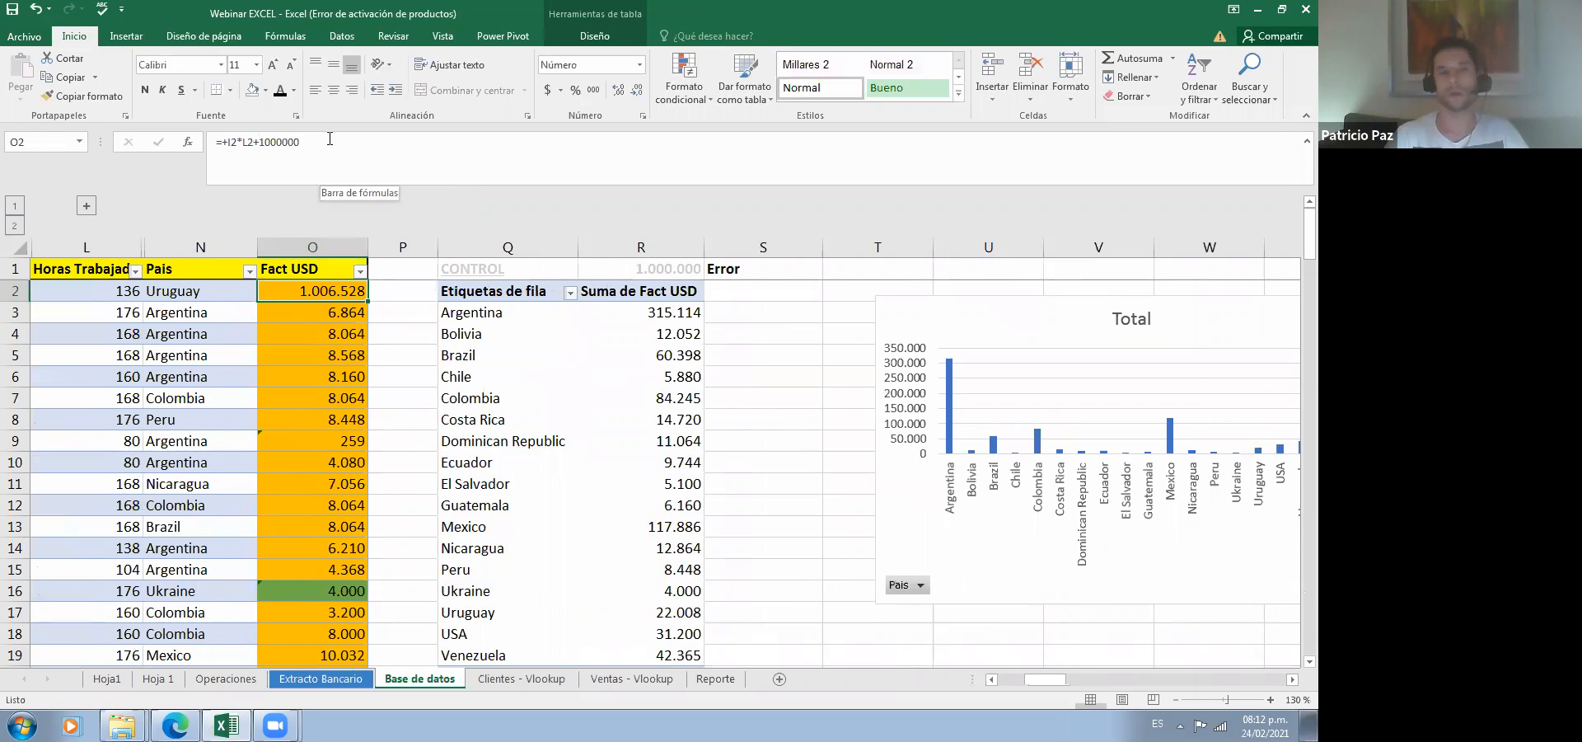
{"action": "key", "text": "Up"}
{"action": "key", "text": "Right"}
{"action": "key", "text": "Right"}
{"action": "key", "text": "Right"}
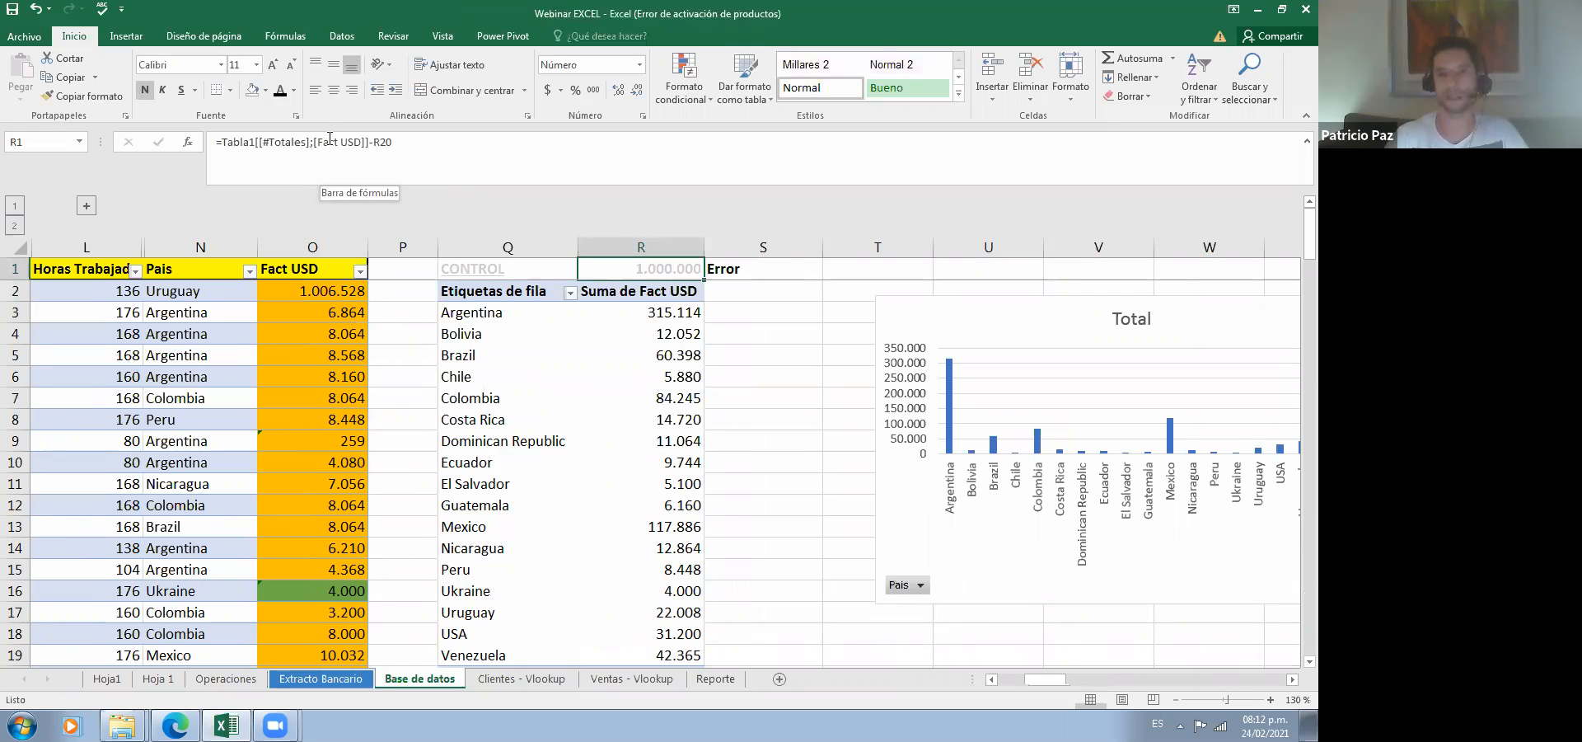
{"action": "key", "text": "Right"}
{"action": "key", "text": "Left"}
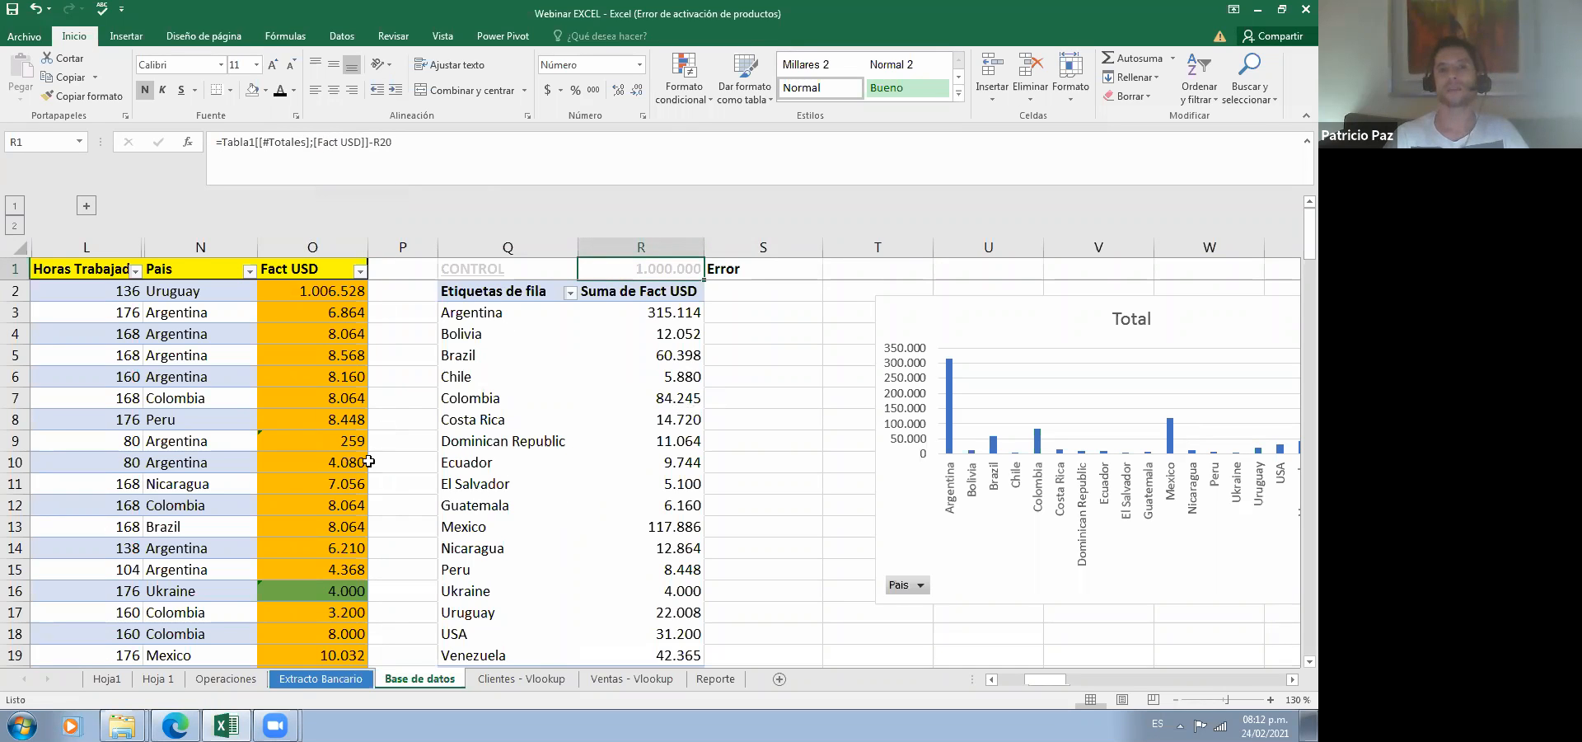
Step: Refresh the pivot table with the changed database values
{"action": "left_click", "coordinate": [598, 376]}
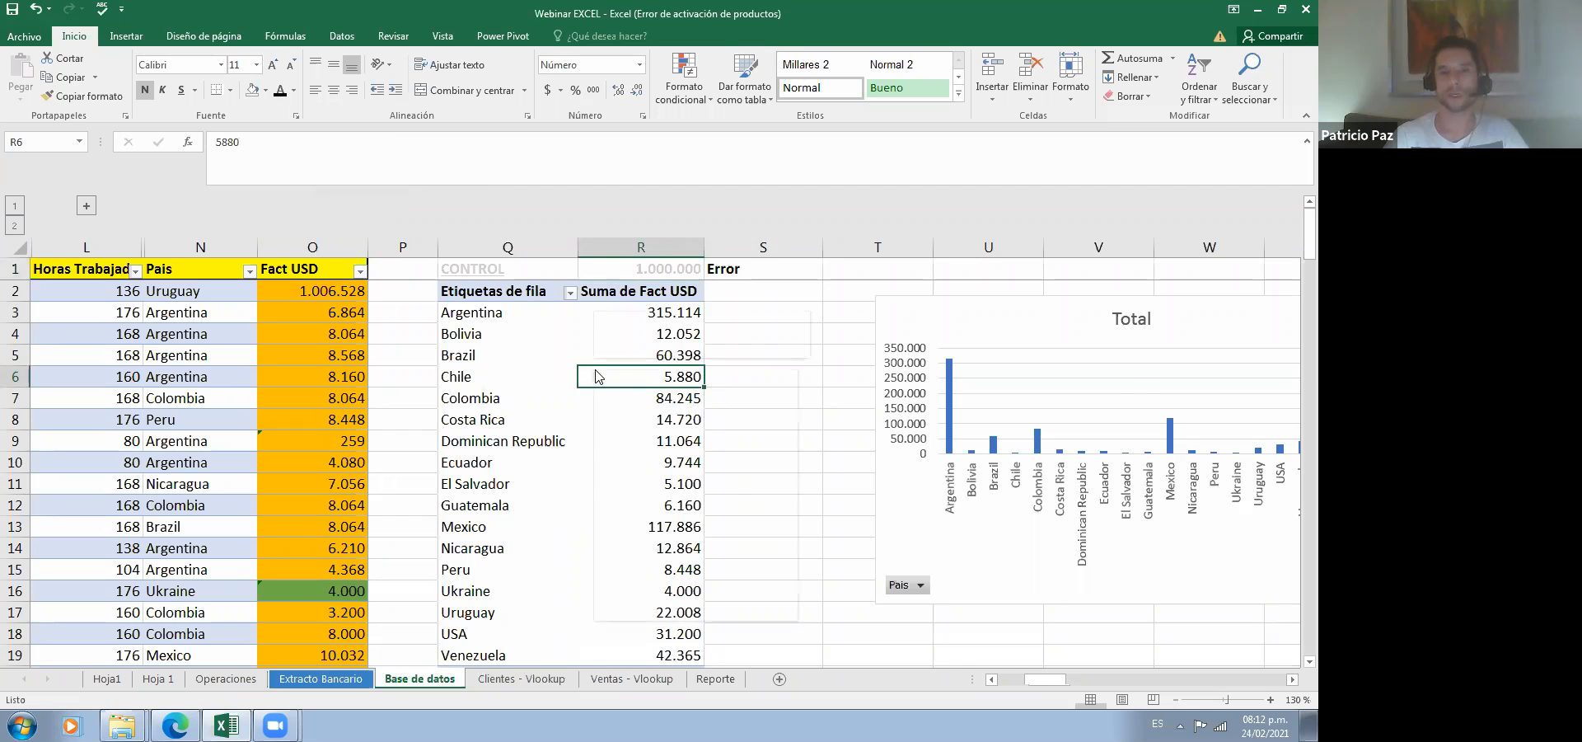
{"action": "right_click", "coordinate": [597, 376]}
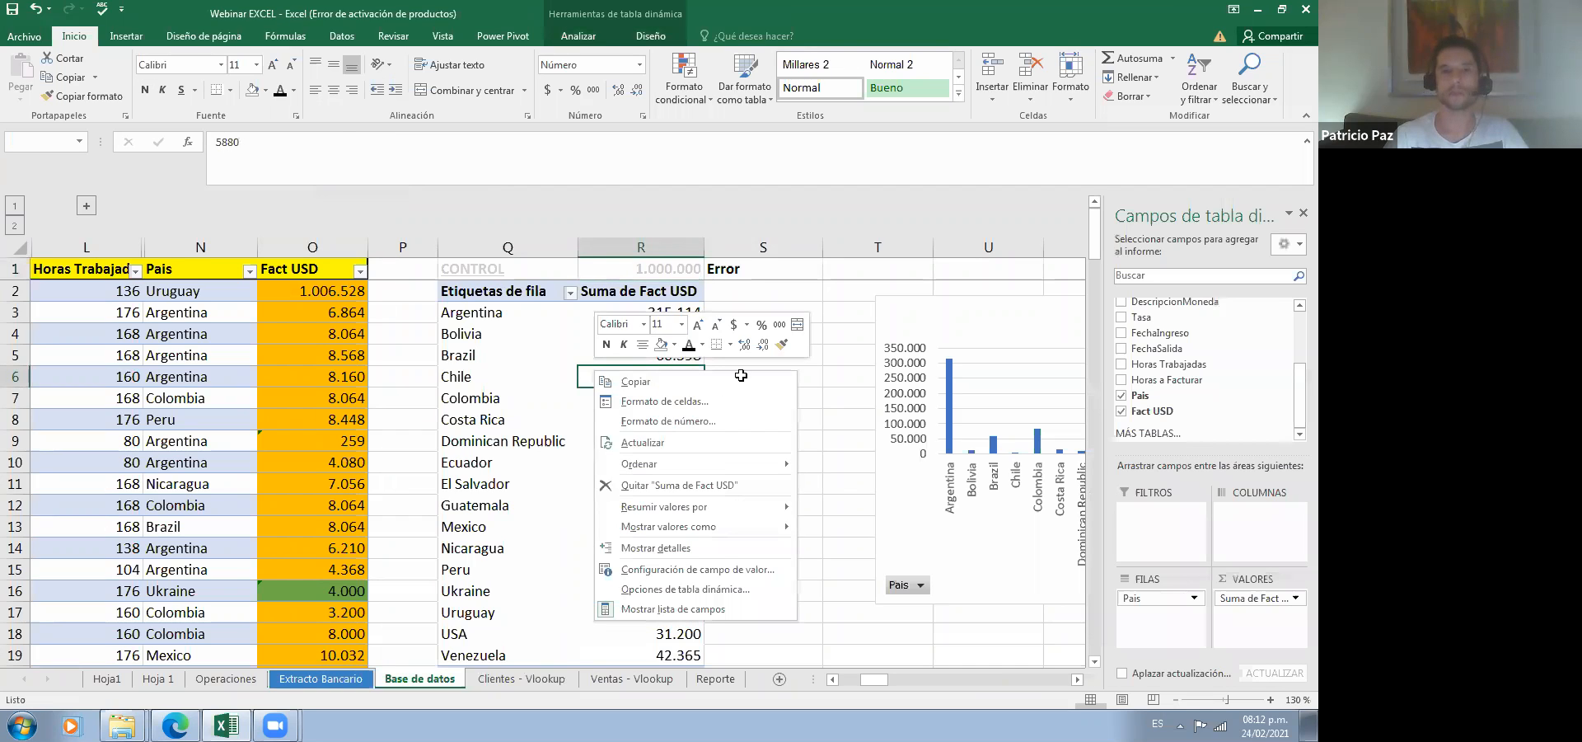
{"action": "left_click", "coordinate": [643, 442]}
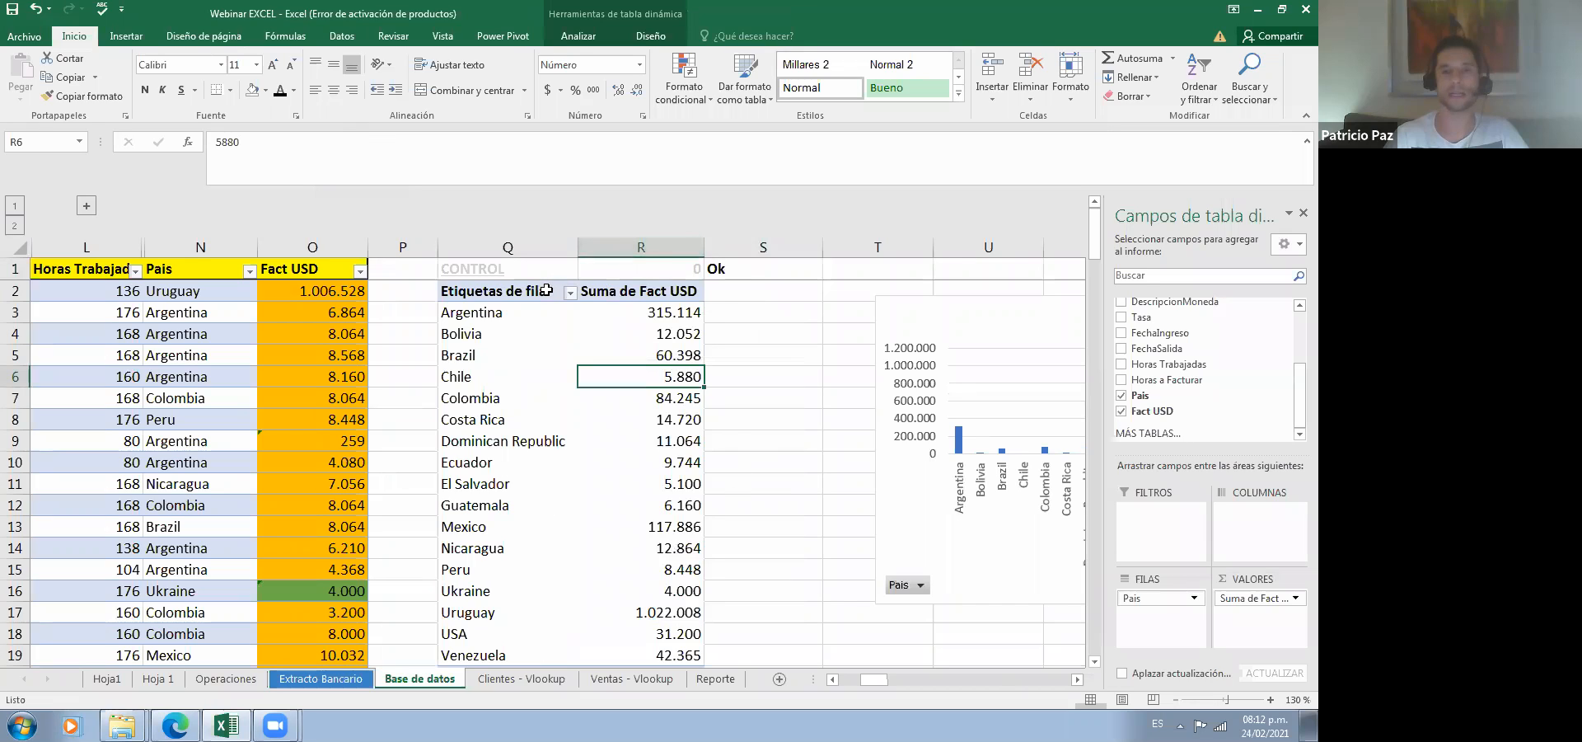
Step: Compare the changed Uruguay record with the country's pivot table total and its bar in the column chart
{"action": "left_click", "coordinate": [487, 354]}
{"action": "left_click", "coordinate": [407, 288]}
{"action": "key", "text": "Left"}
{"action": "key", "text": "Left"}
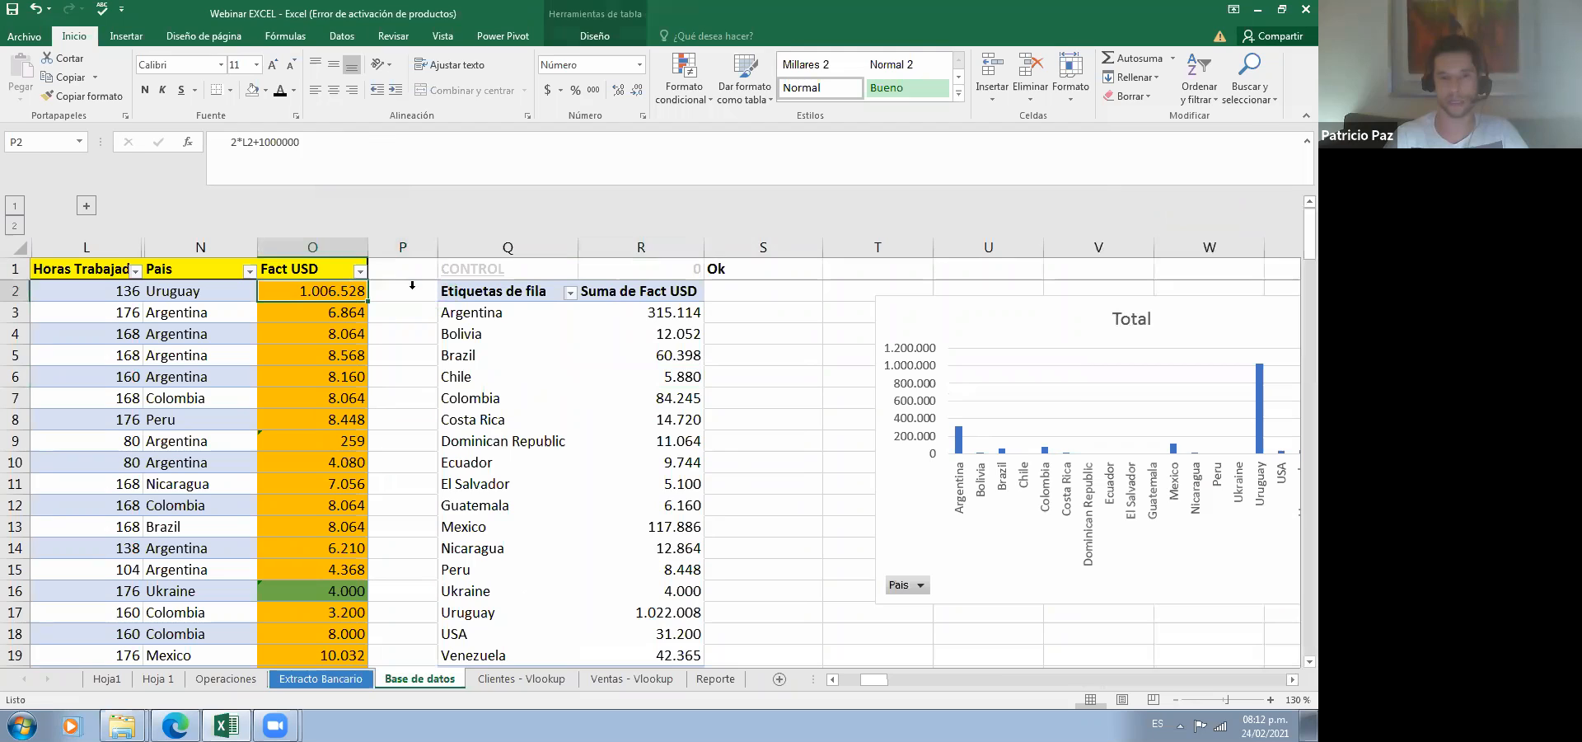
{"action": "left_click", "coordinate": [412, 289]}
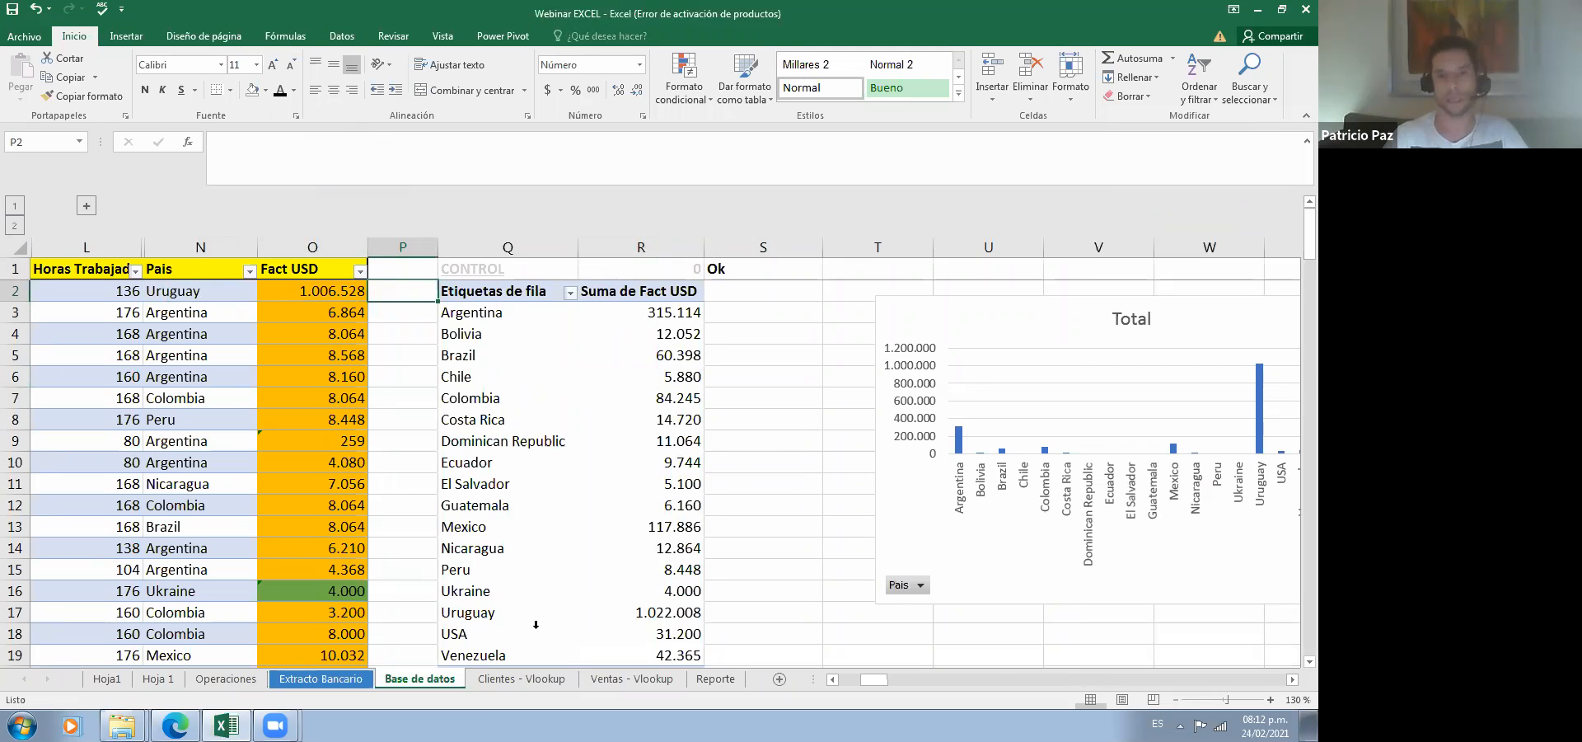
{"action": "left_click", "coordinate": [789, 484]}
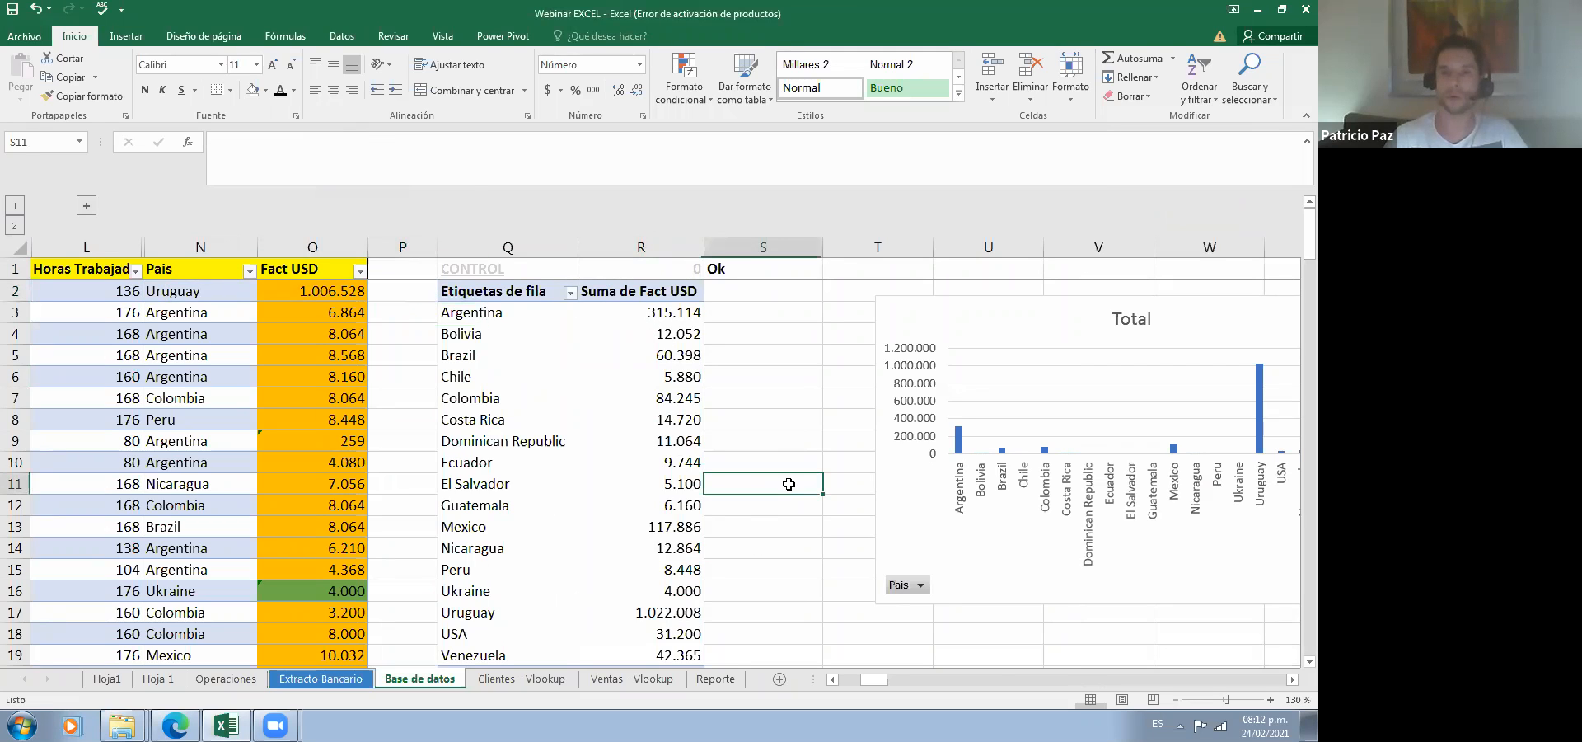
{"action": "key", "text": "Right"}
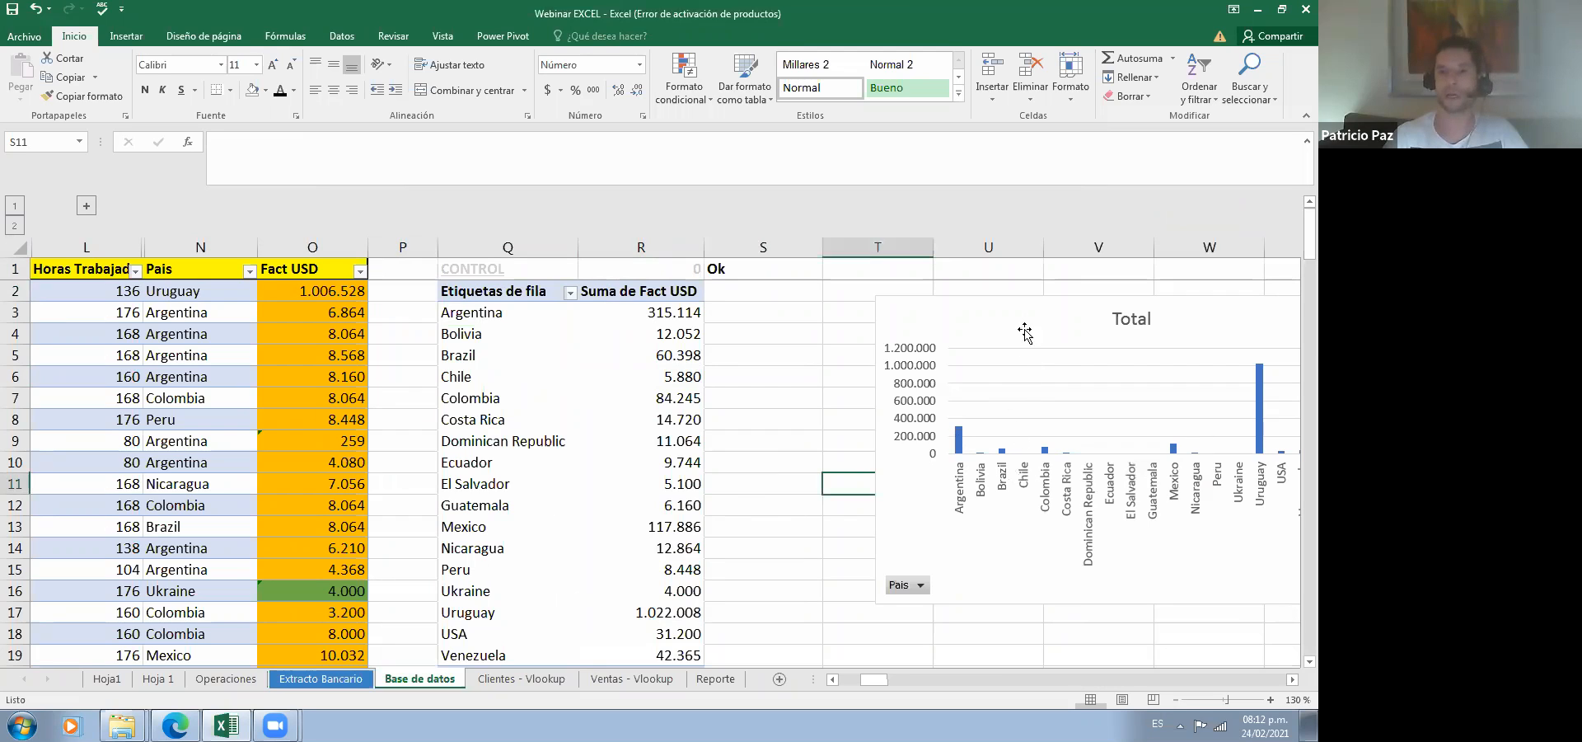
{"action": "key", "text": "Right"}
{"action": "key", "text": "Right"}
{"action": "key", "text": "Right"}
{"action": "key", "text": "Right"}
{"action": "key", "text": "Right"}
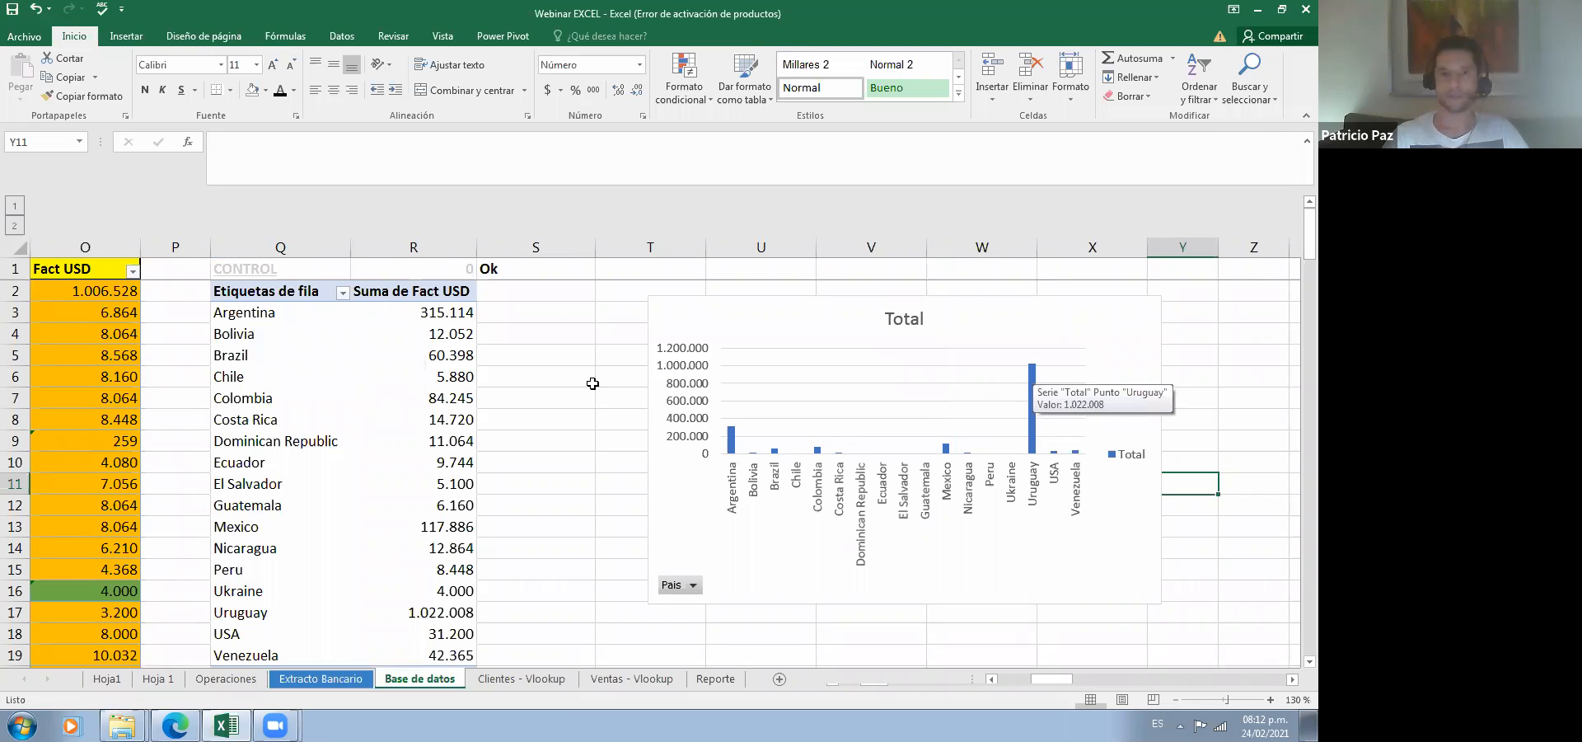
Step: Check the Ok/Error control in S1 against the modified Fact USD formula in O2
{"action": "left_click", "coordinate": [592, 383]}
{"action": "key", "text": "Up"}
{"action": "key", "text": "Up"}
{"action": "key", "text": "Up"}
{"action": "key", "text": "Up"}
{"action": "key", "text": "Up"}
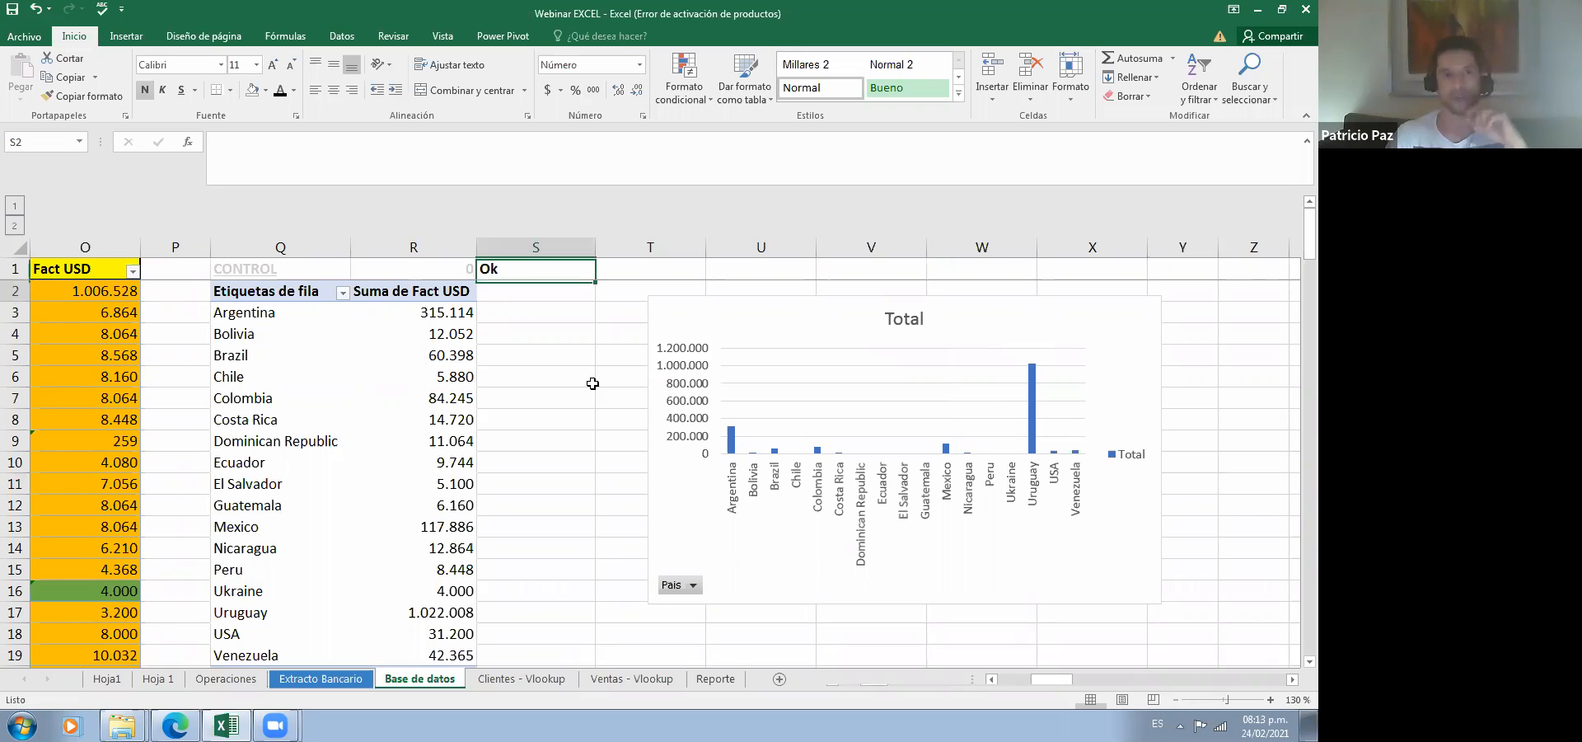
{"action": "key", "text": "Down"}
{"action": "key", "text": "Left"}
{"action": "key", "text": "Left"}
{"action": "key", "text": "Left"}
{"action": "key", "text": "Left"}
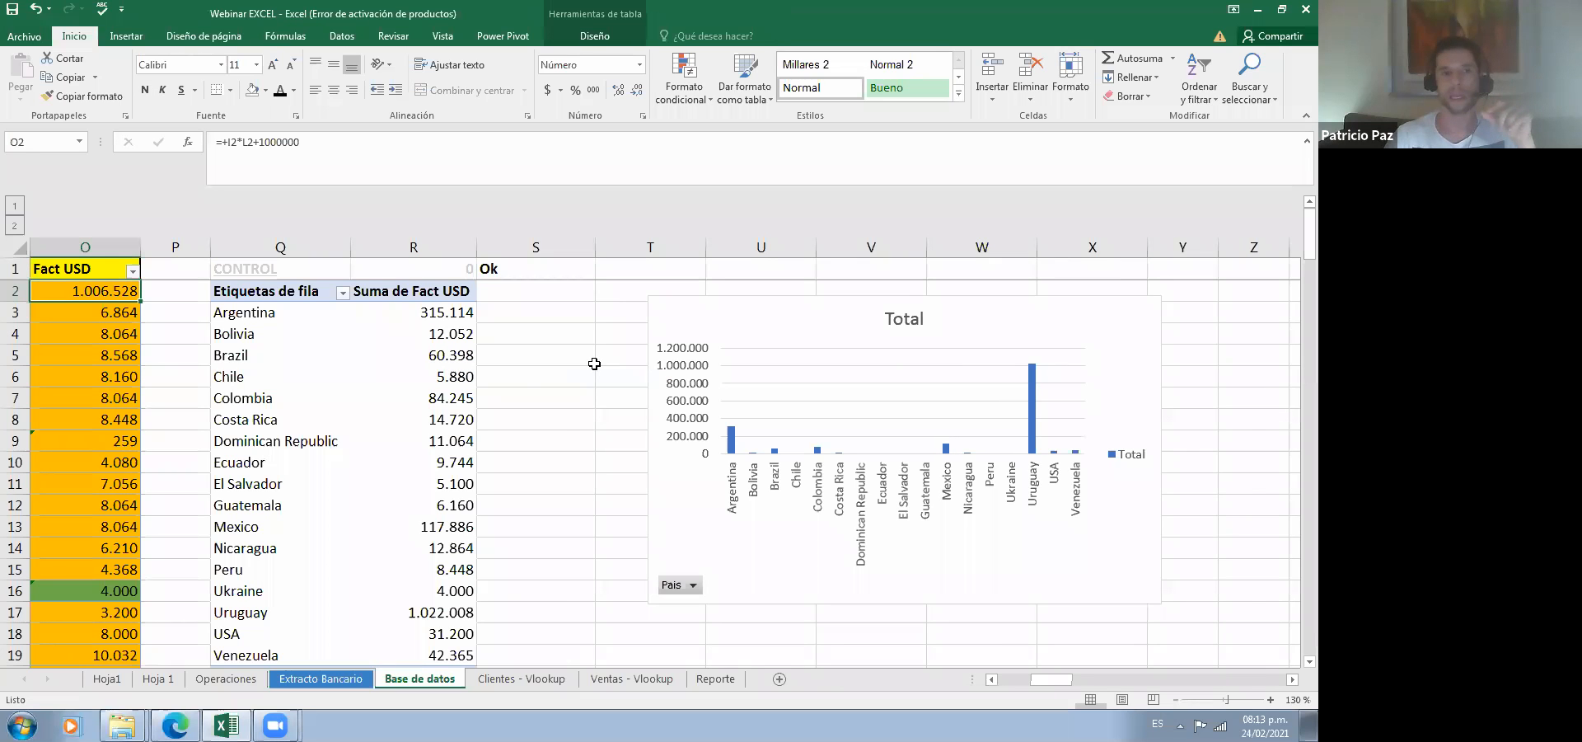
{"action": "key", "text": "Left"}
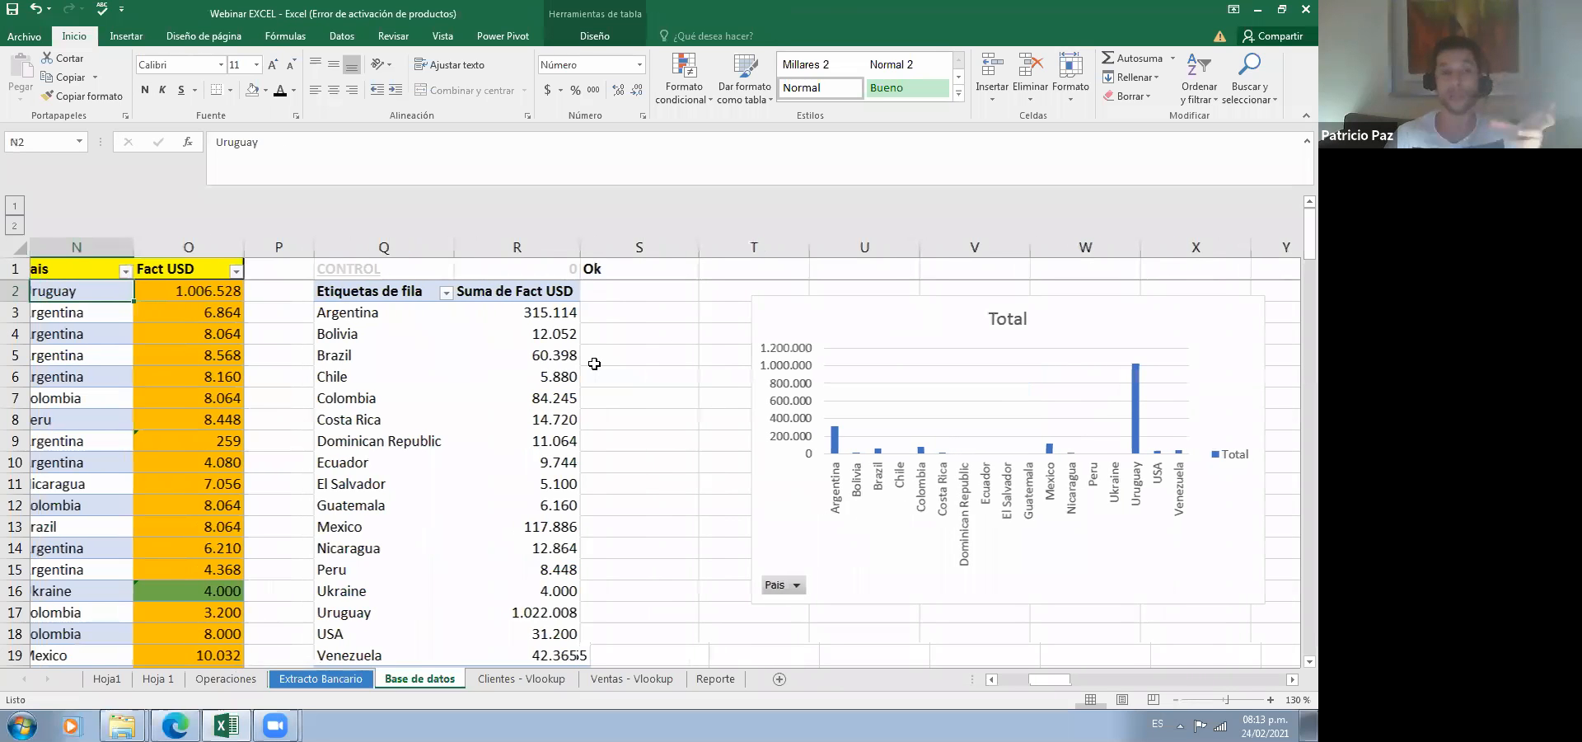
{"action": "key", "text": "Left"}
{"action": "key", "text": "Right"}
{"action": "key", "text": "Right"}
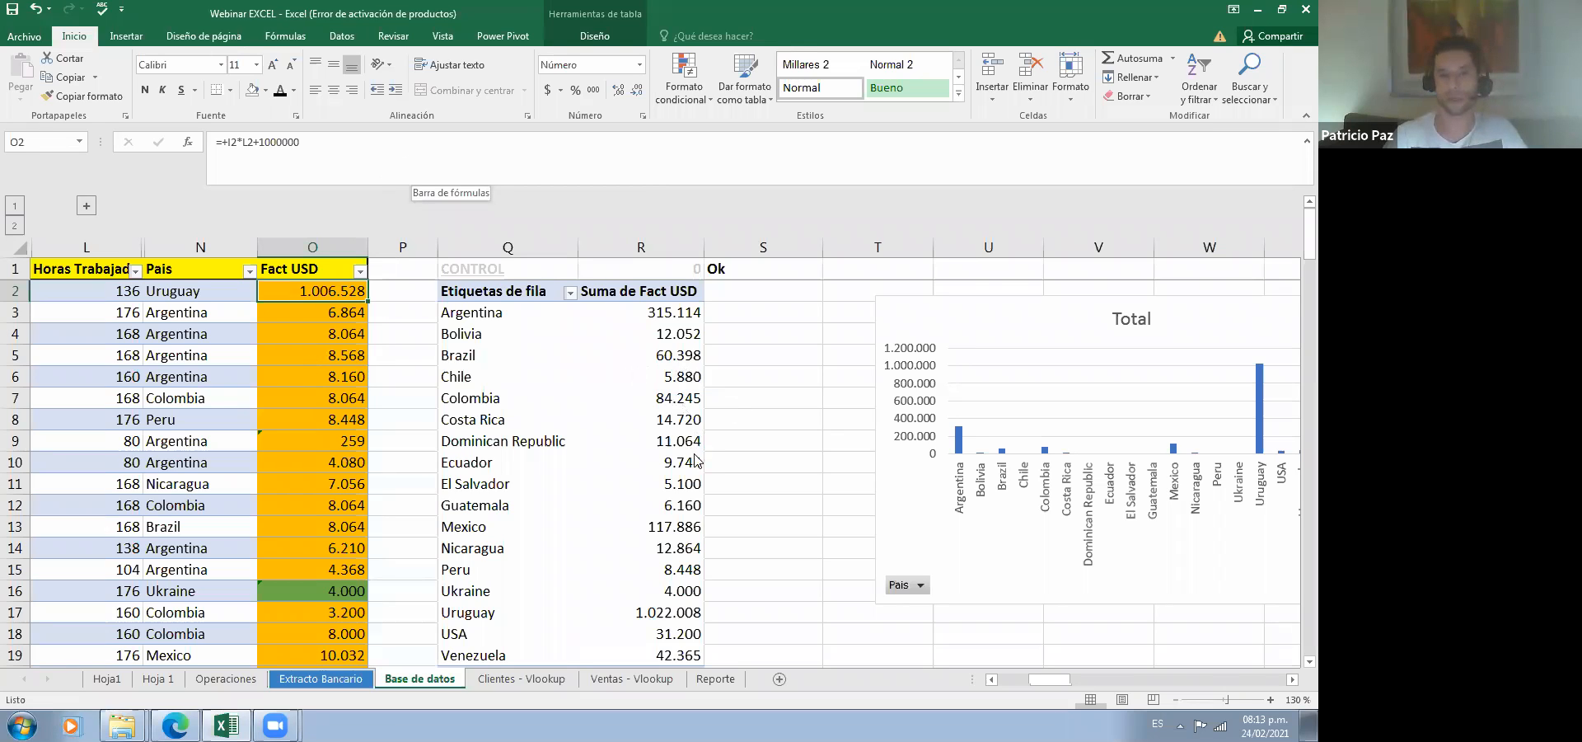
Step: Review the pivot table's field setup and the country bars in the linked column chart
{"action": "right_click", "coordinate": [622, 376]}
{"action": "key", "text": "Escape"}
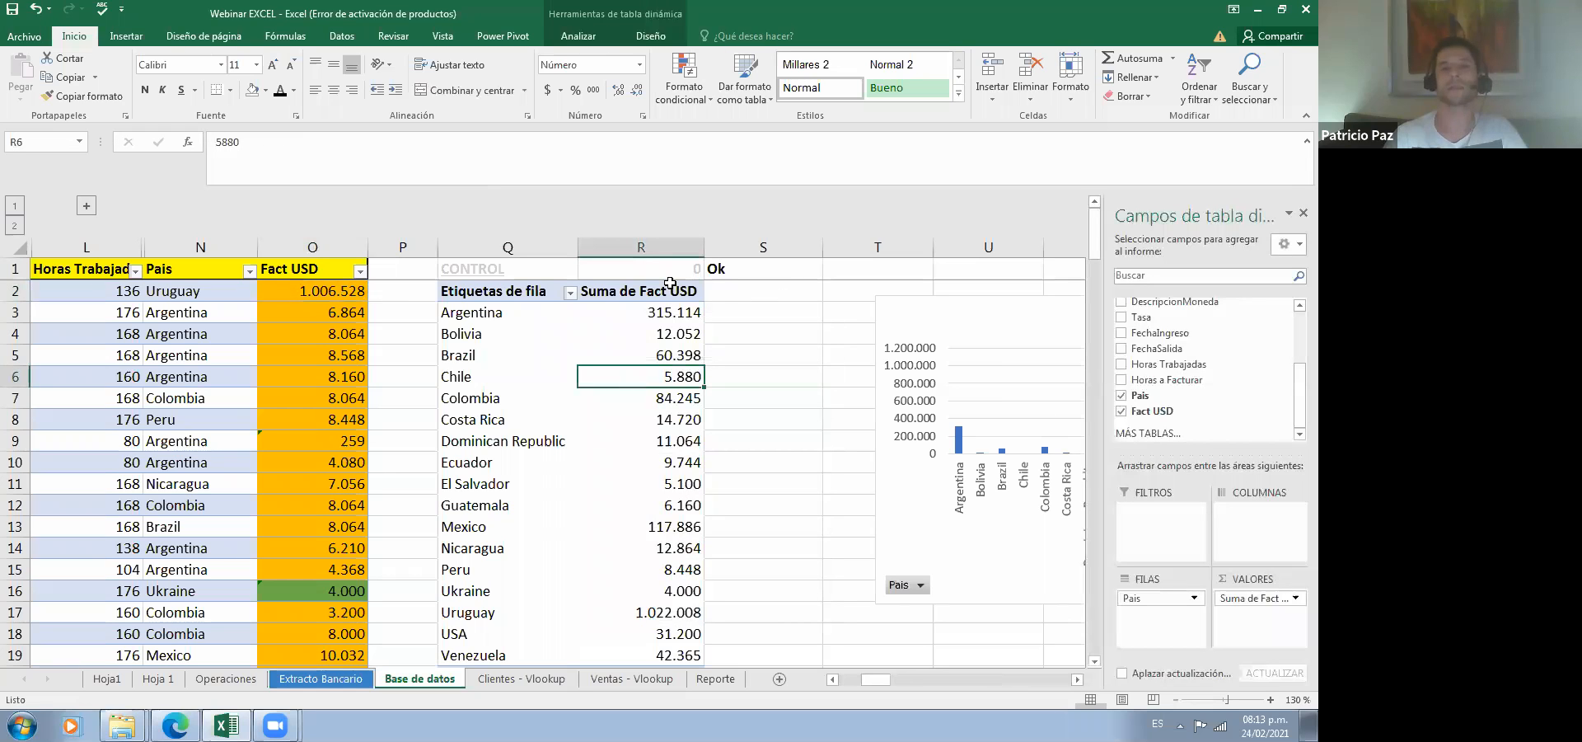
{"action": "key", "text": "Right"}
{"action": "key", "text": "Right"}
{"action": "key", "text": "Right"}
{"action": "key", "text": "Right"}
{"action": "key", "text": "Right"}
{"action": "key", "text": "Right"}
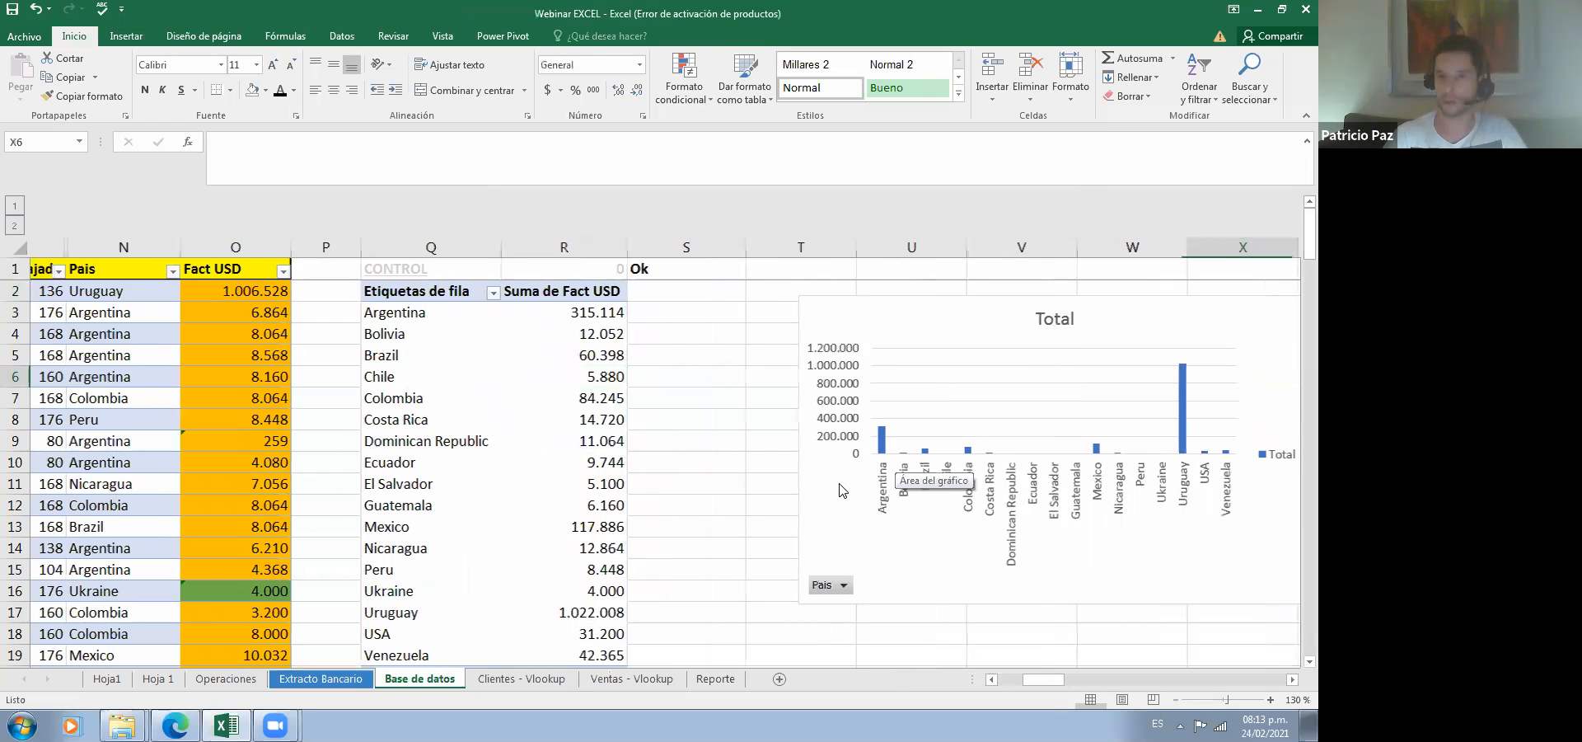
{"action": "scroll", "coordinate": [558, 350], "scroll_direction": "left", "scroll_amount": 2}
{"action": "left_click", "coordinate": [559, 347]}
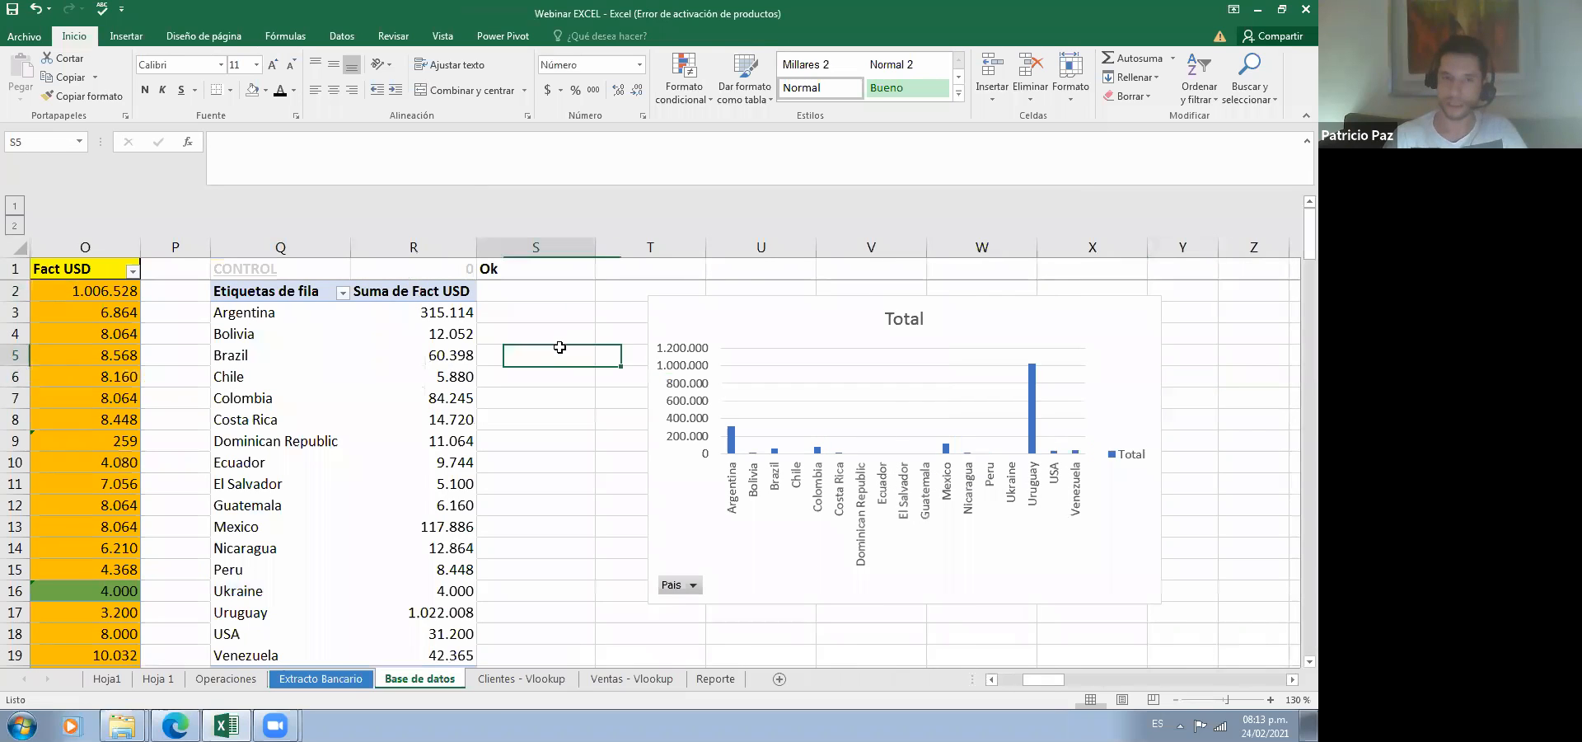
{"action": "key", "text": "Left"}
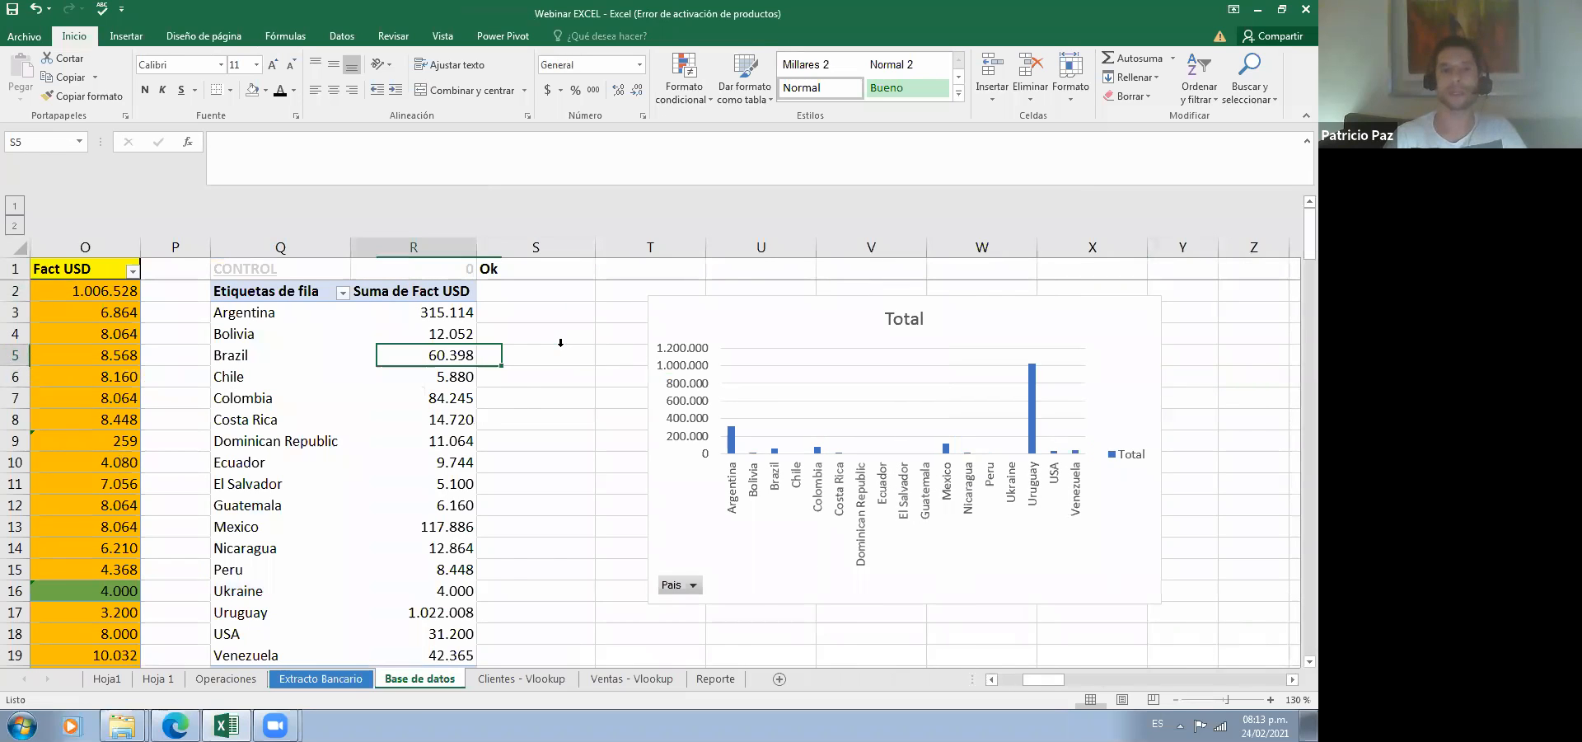
Step: Select the full database range from the Anio header in A1 across its columns and down its rows
{"action": "key", "text": "Home"}
{"action": "key", "text": "Up"}
{"action": "key", "text": "Up"}
{"action": "key", "text": "Up"}
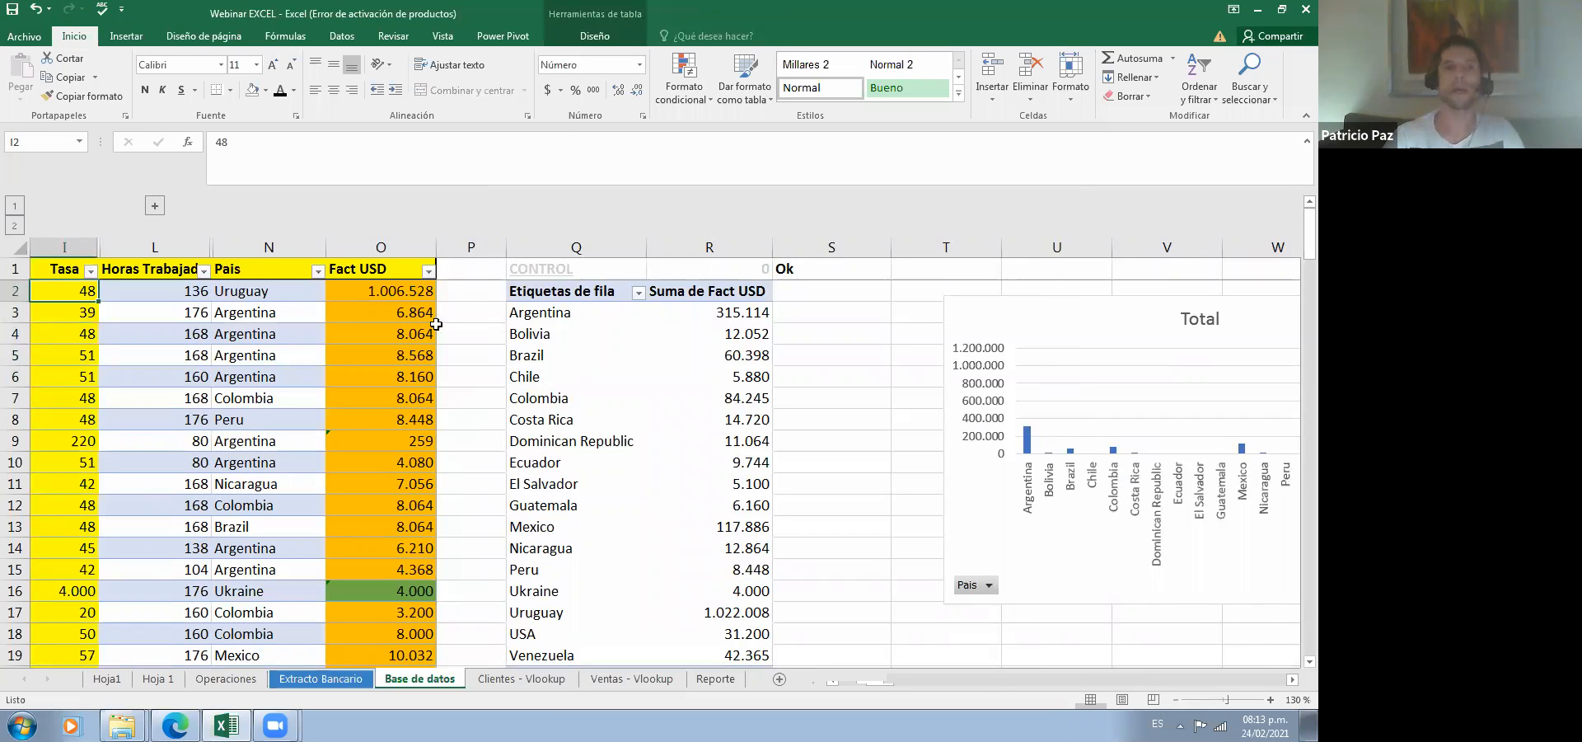
{"action": "key", "text": "Left"}
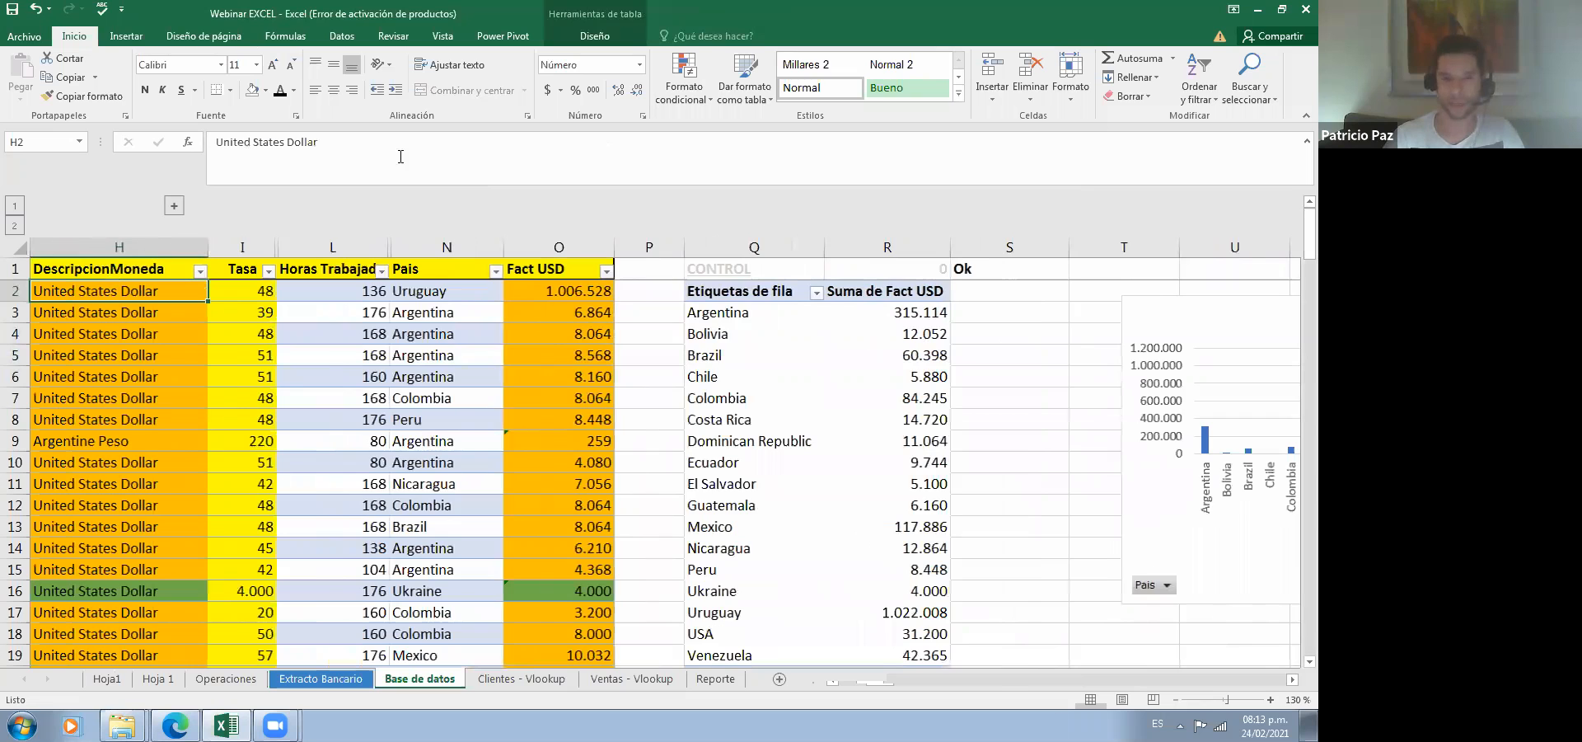
{"action": "key", "text": "ctrl+Home"}
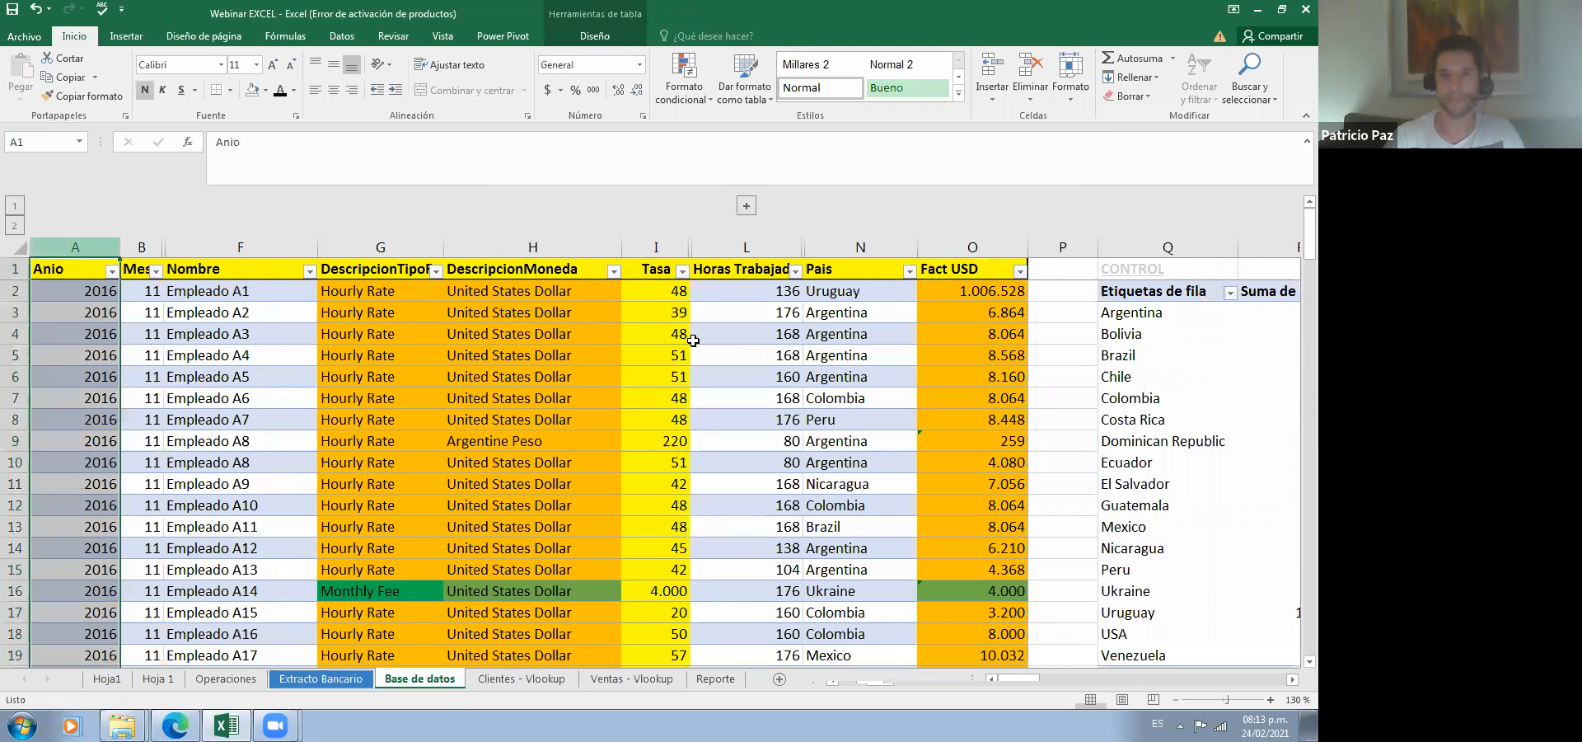
{"action": "key", "text": "ctrl+shift+Right"}
{"action": "key", "text": "ctrl+shift+Down"}
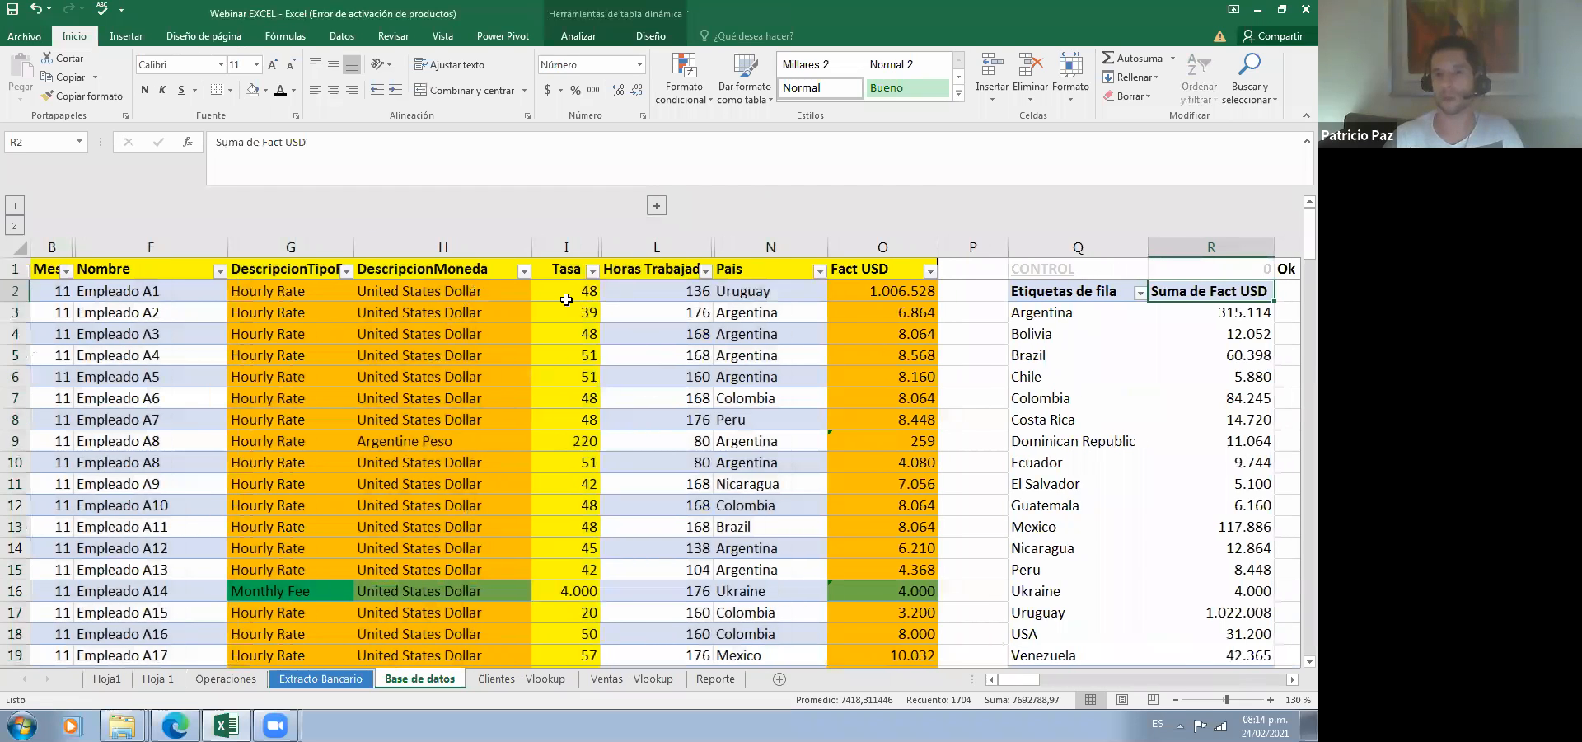
Step: Review the country totals in the pivot table alongside the column chart and the Fact USD column
{"action": "key", "text": "Right"}
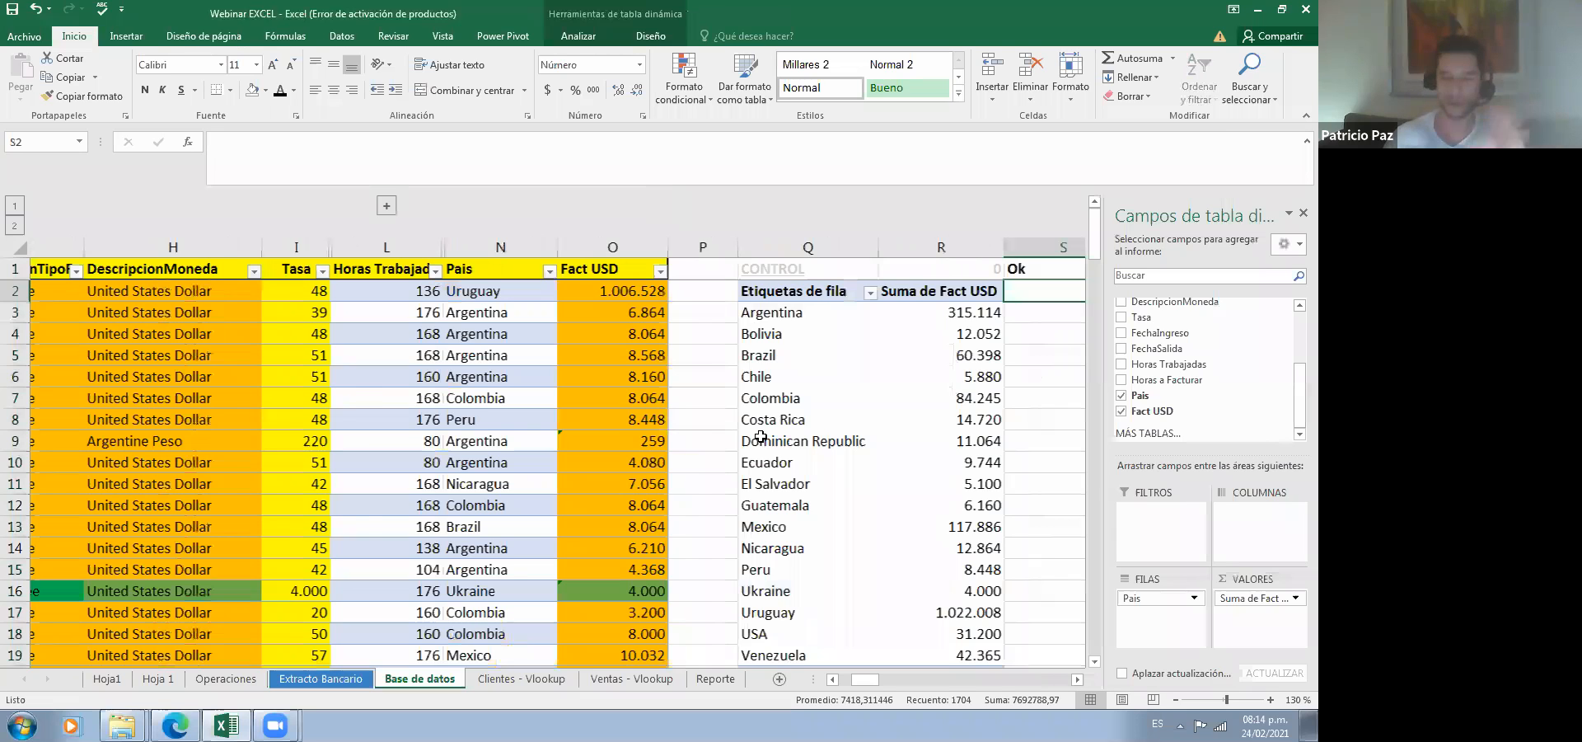
{"action": "key", "text": "Right"}
{"action": "key", "text": "Right"}
{"action": "key", "text": "Right"}
{"action": "key", "text": "Right"}
{"action": "left_click", "coordinate": [761, 436]}
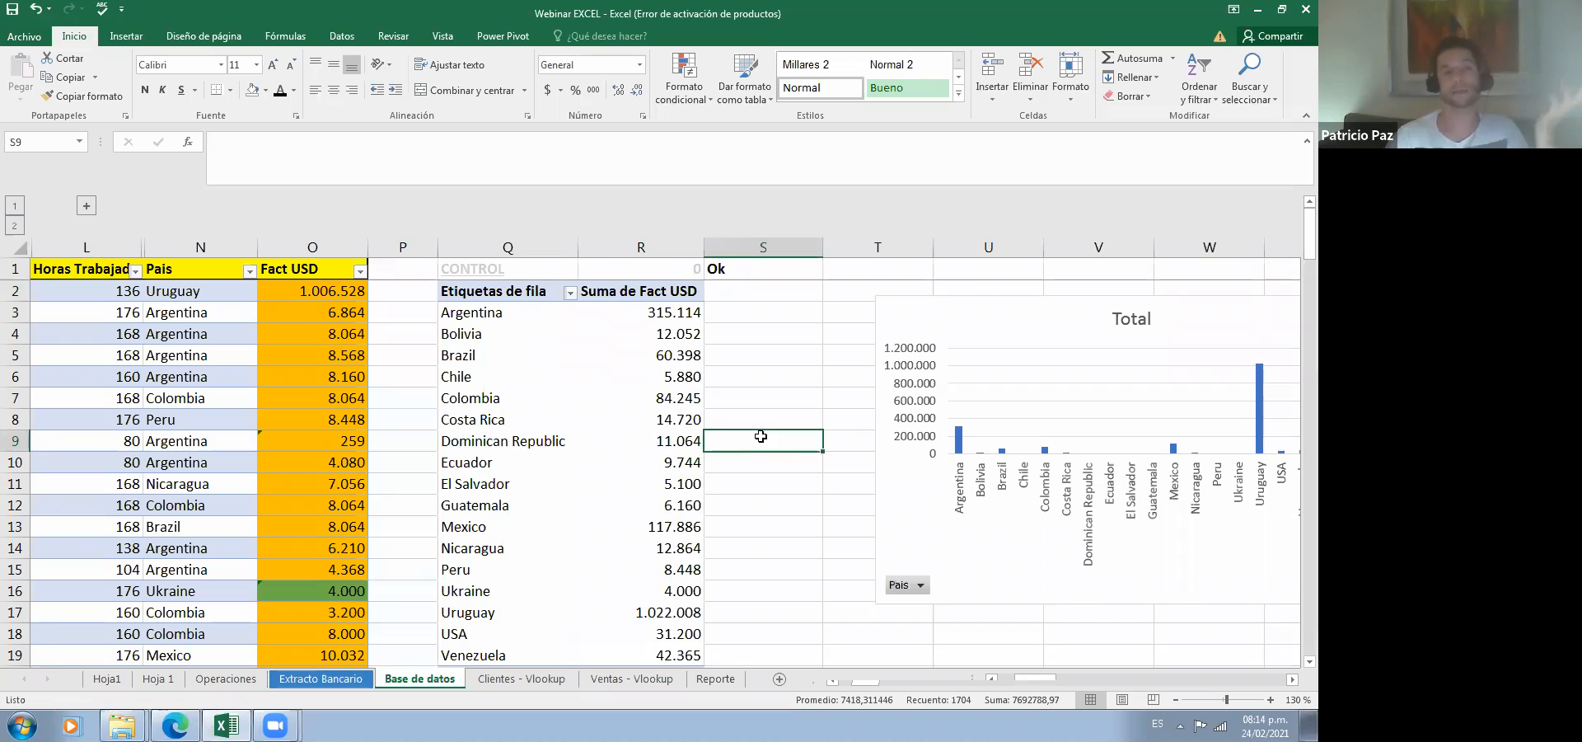
{"action": "key", "text": "Left"}
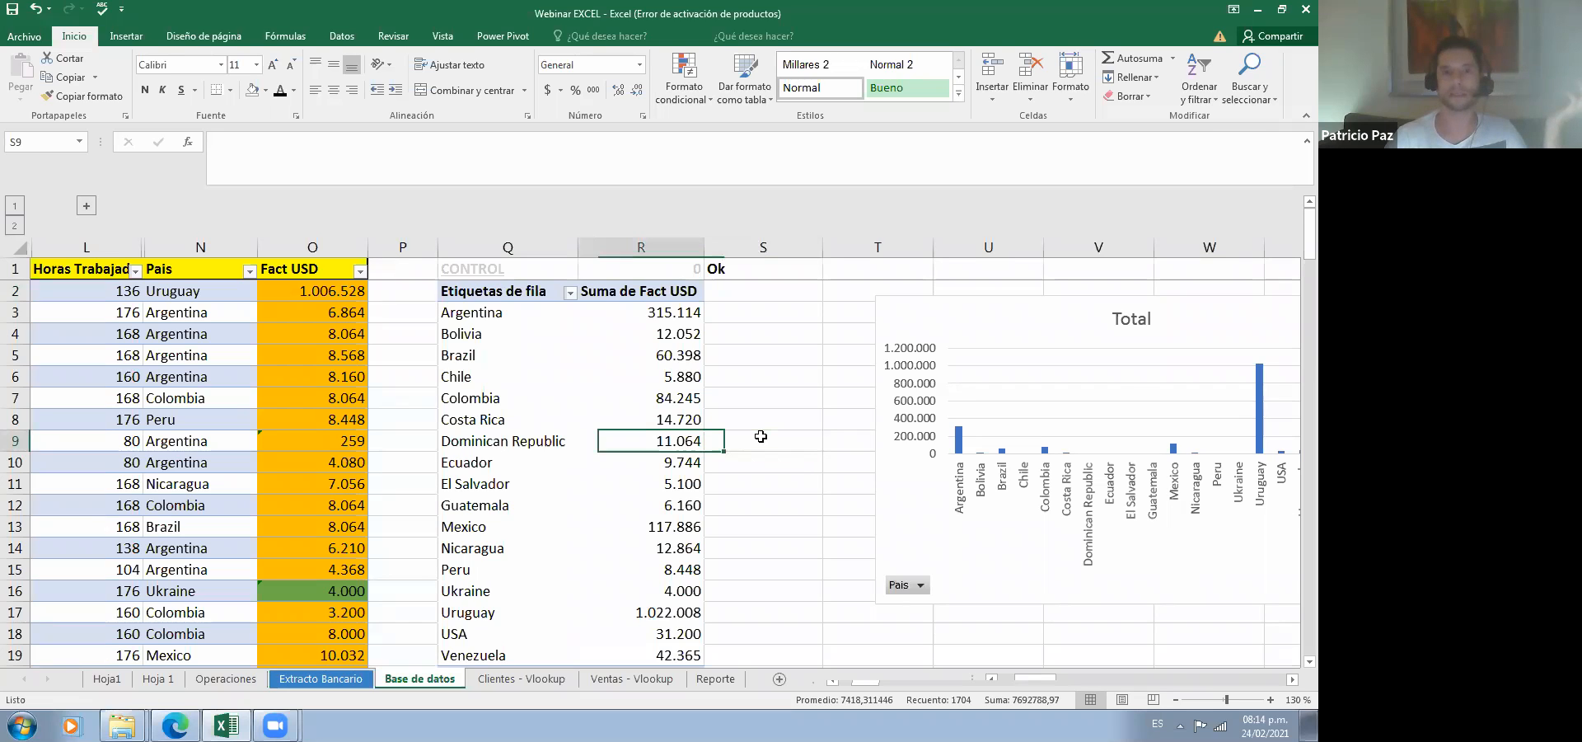
{"action": "key", "text": "Left"}
{"action": "key", "text": "Left"}
{"action": "key", "text": "Left"}
{"action": "key", "text": "Right"}
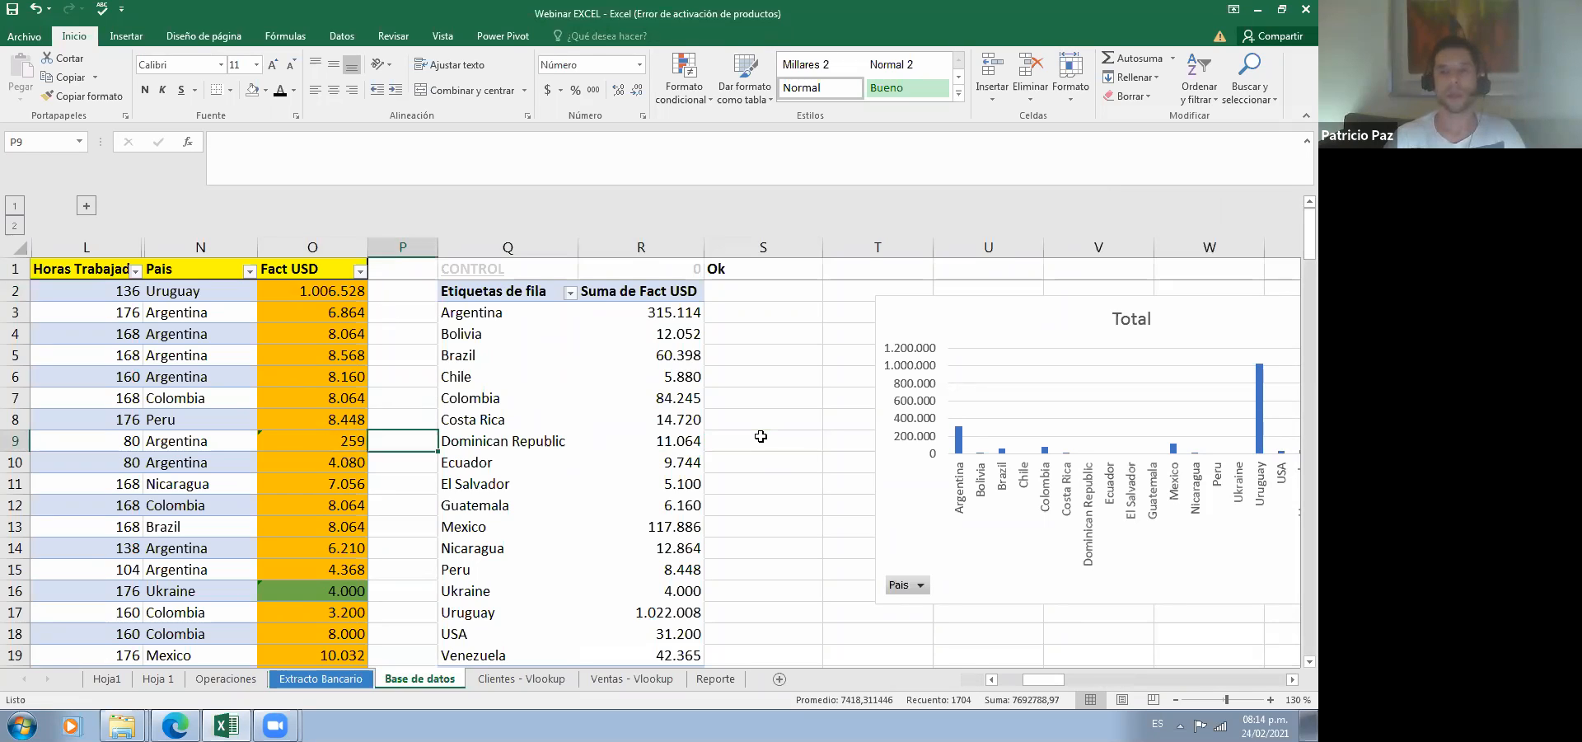
Step: Remove the added 1000000 from the Fact USD formula in O2, restoring it to =+I2*L2
{"action": "key", "text": "Up"}
{"action": "key", "text": "Up"}
{"action": "key", "text": "Up"}
{"action": "key", "text": "Up"}
{"action": "key", "text": "Up"}
{"action": "key", "text": "Up"}
{"action": "key", "text": "Up"}
{"action": "key", "text": "Up"}
{"action": "key", "text": "Down"}
{"action": "key", "text": "Left"}
{"action": "left_click", "coordinate": [432, 149]}
{"action": "key", "text": "BackSpace"}
{"action": "key", "text": "BackSpace"}
{"action": "key", "text": "BackSpace"}
{"action": "key", "text": "BackSpace"}
{"action": "key", "text": "BackSpace"}
{"action": "key", "text": "BackSpace"}
{"action": "key", "text": "BackSpace"}
{"action": "key", "text": "BackSpace"}
{"action": "key", "text": "Return"}
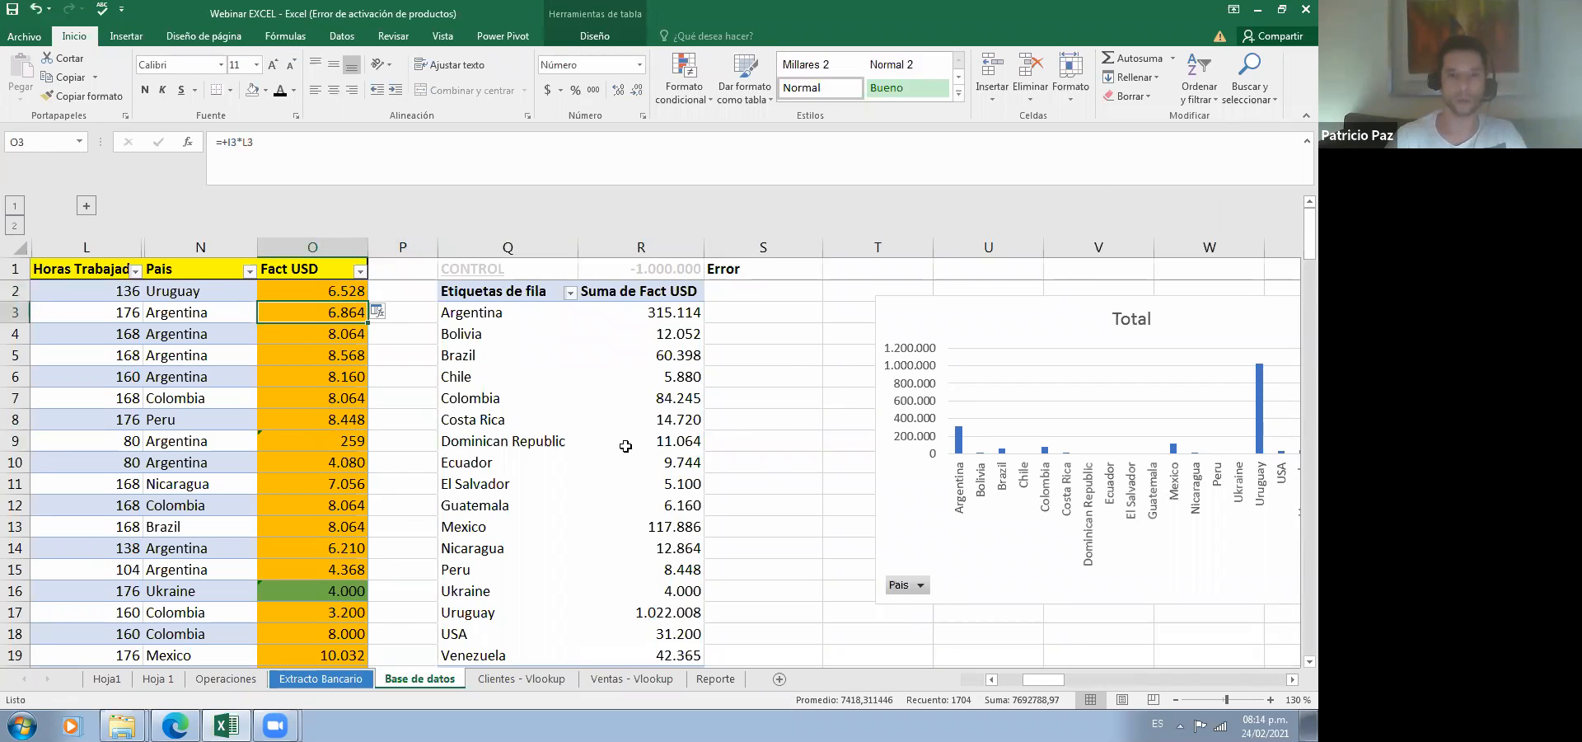
Step: Refresh the pivot table of Fact USD by country so it picks up the restored database value
{"action": "left_click", "coordinate": [625, 446]}
{"action": "right_click", "coordinate": [627, 447]}
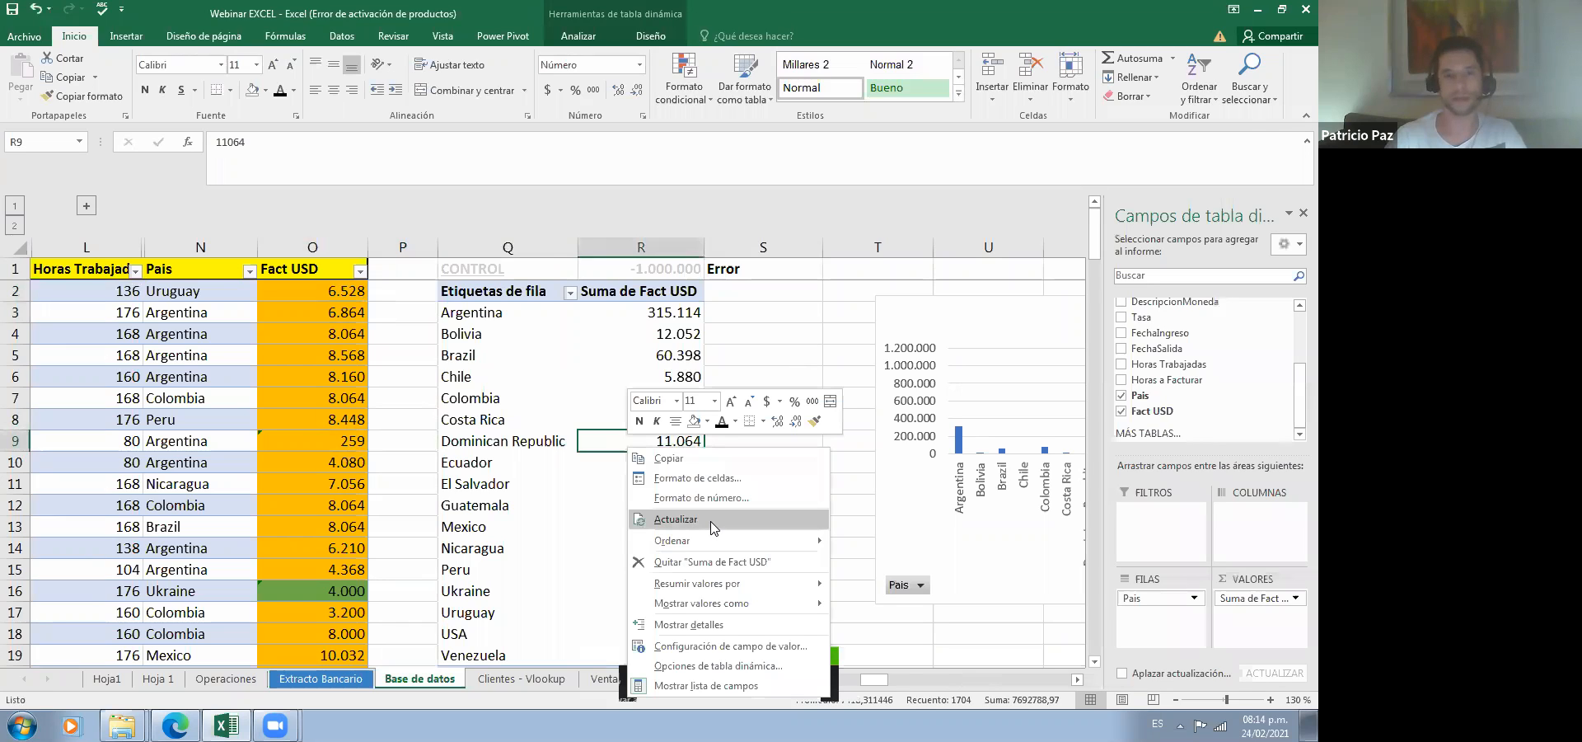
{"action": "left_click", "coordinate": [714, 521]}
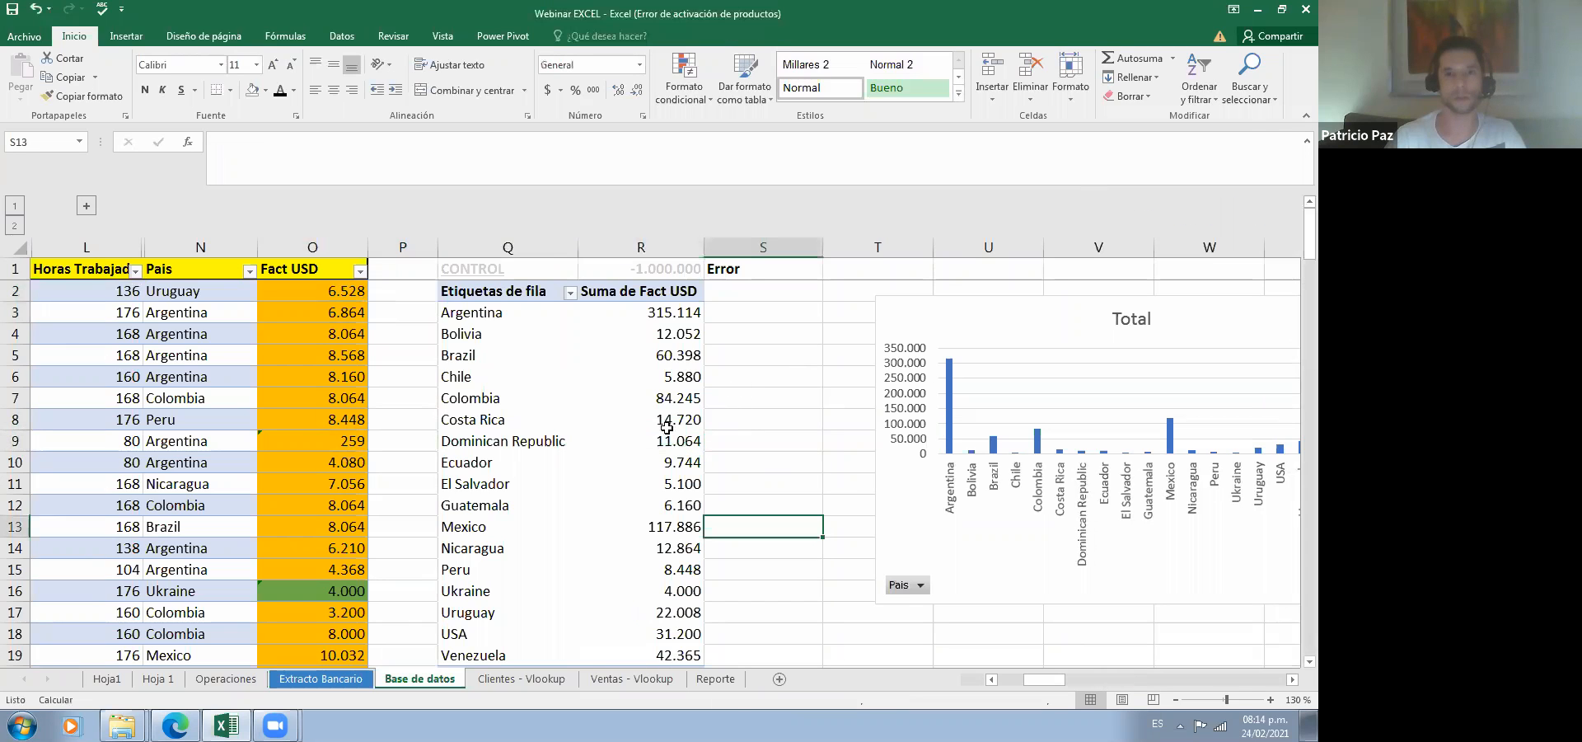
Step: Examine the control cells beside the pivot table and the country bars in the linked column chart
{"action": "left_click", "coordinate": [731, 404]}
{"action": "double_click", "coordinate": [731, 387]}
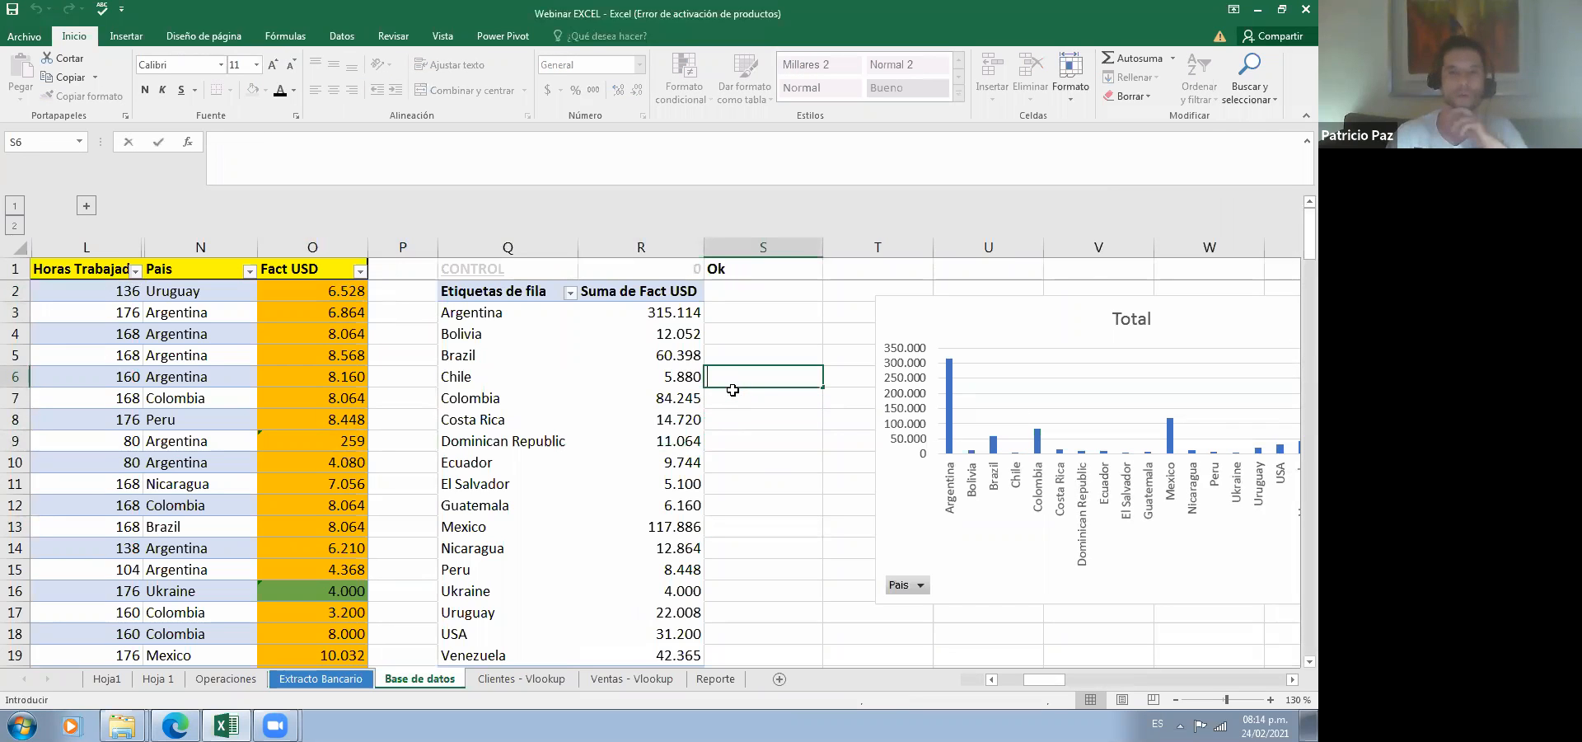
{"action": "key", "text": "Right"}
{"action": "key", "text": "Right"}
{"action": "key", "text": "Right"}
{"action": "key", "text": "Right"}
{"action": "key", "text": "Right"}
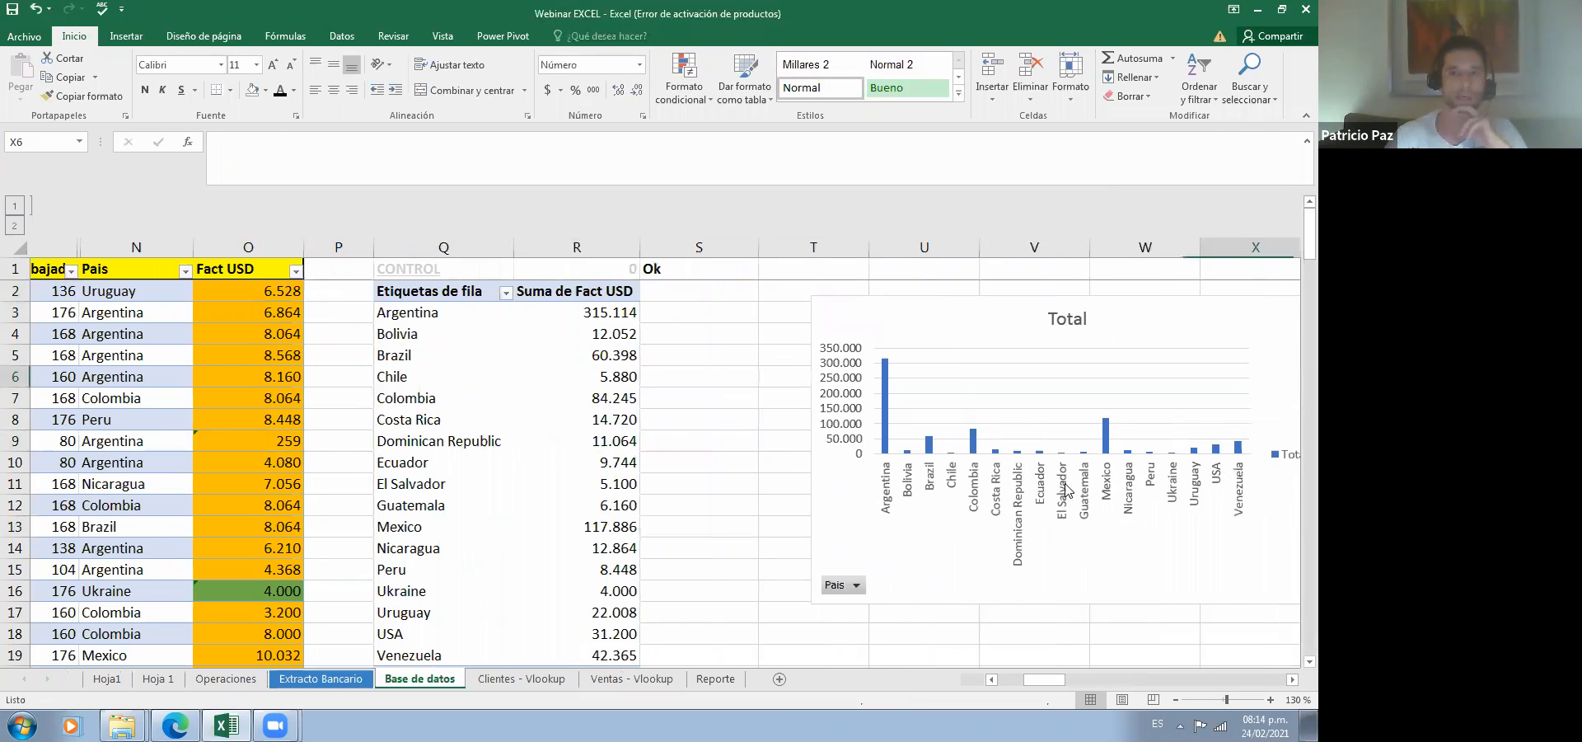
{"action": "scroll", "coordinate": [1029, 469], "scroll_direction": "right", "scroll_amount": 1}
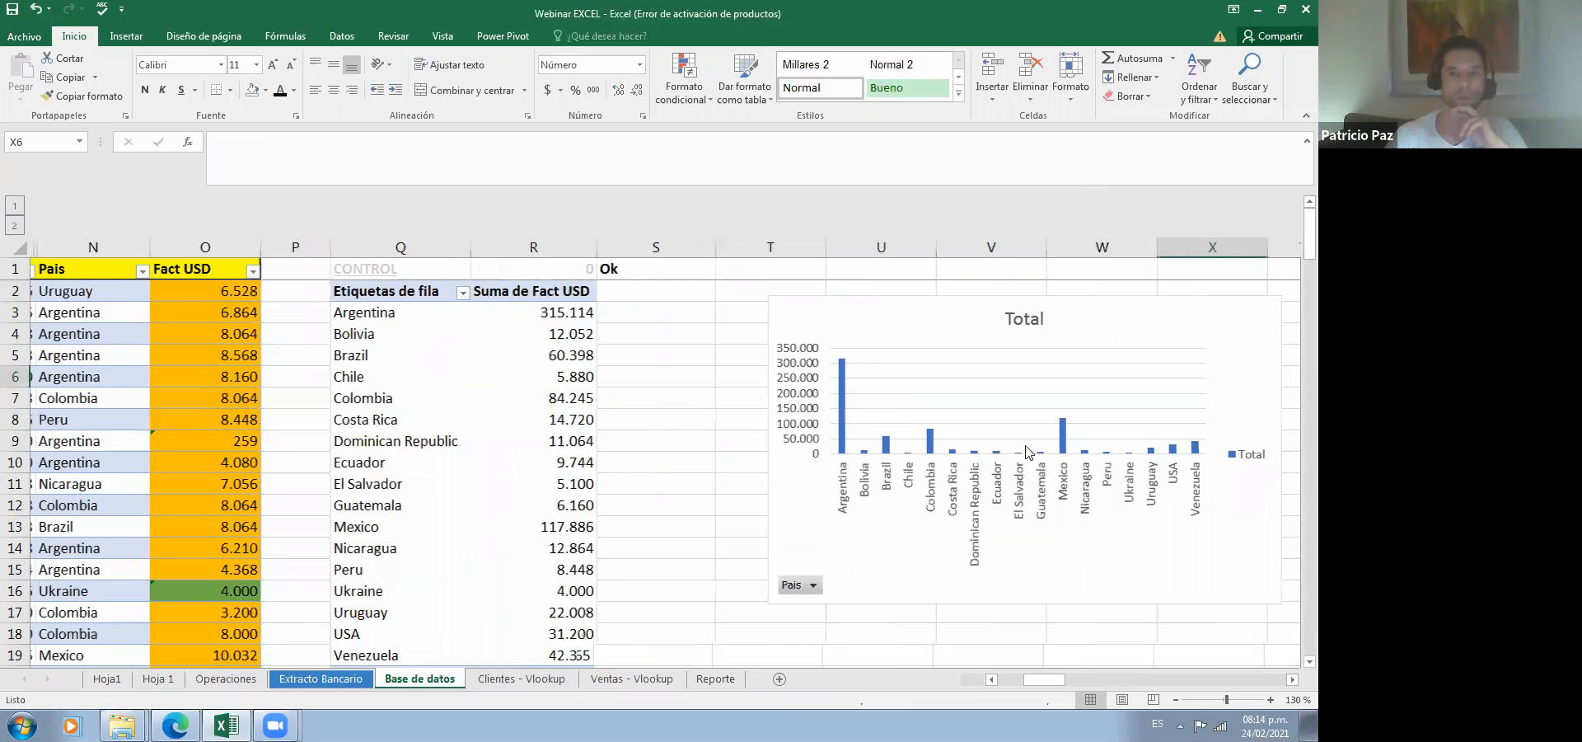
{"action": "scroll", "coordinate": [588, 437], "scroll_direction": "right", "scroll_amount": 1}
Step: Switch to the Clientes - Vlookup sheet and go to the IdCliente header in A1
{"action": "left_click", "coordinate": [587, 437]}
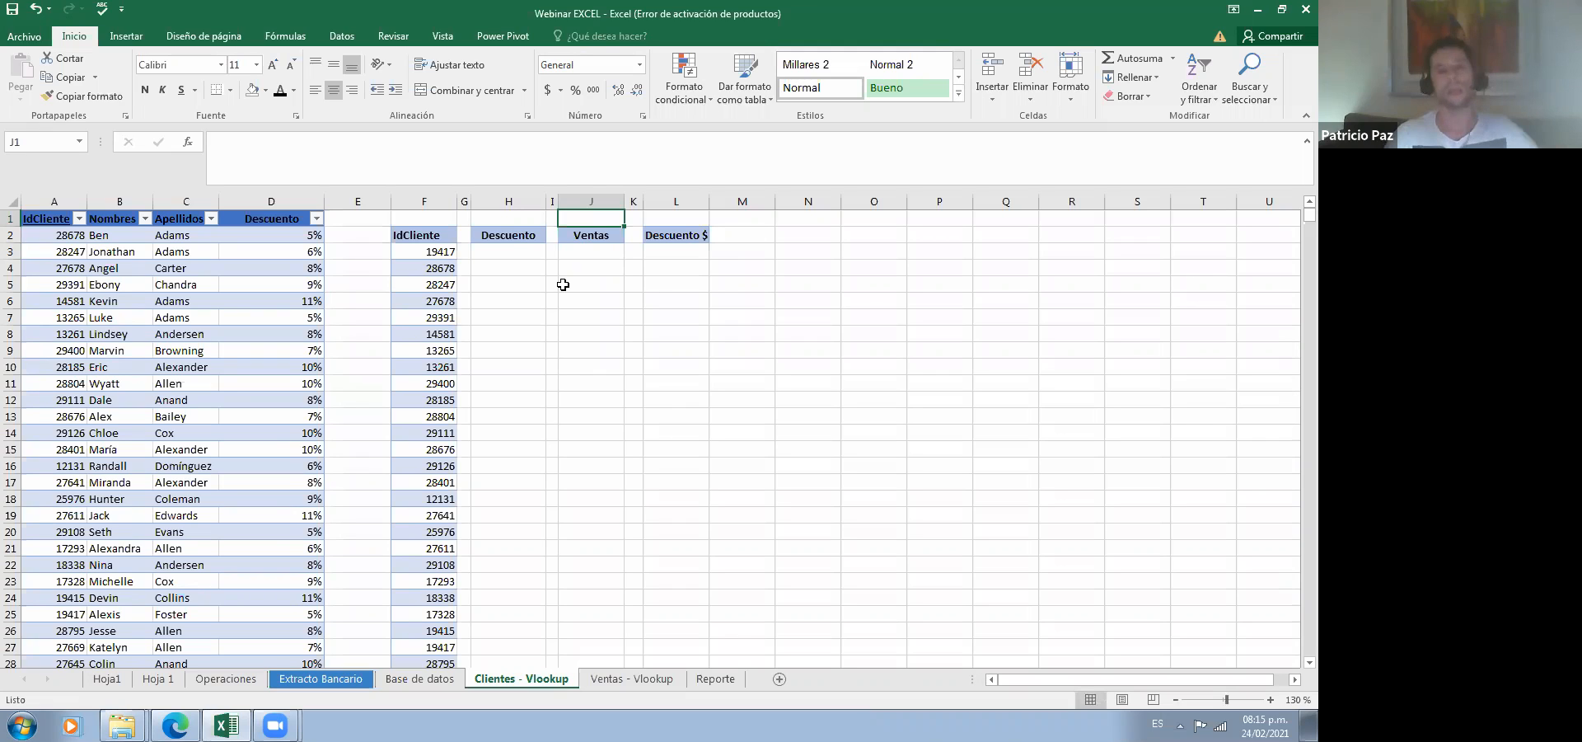
{"action": "key", "text": "Left"}
{"action": "key", "text": "Left"}
{"action": "key", "text": "Left"}
{"action": "key", "text": "Left"}
{"action": "key", "text": "Left"}
{"action": "key", "text": "Left"}
{"action": "key", "text": "Left"}
{"action": "key", "text": "Left"}
{"action": "key", "text": "Left"}
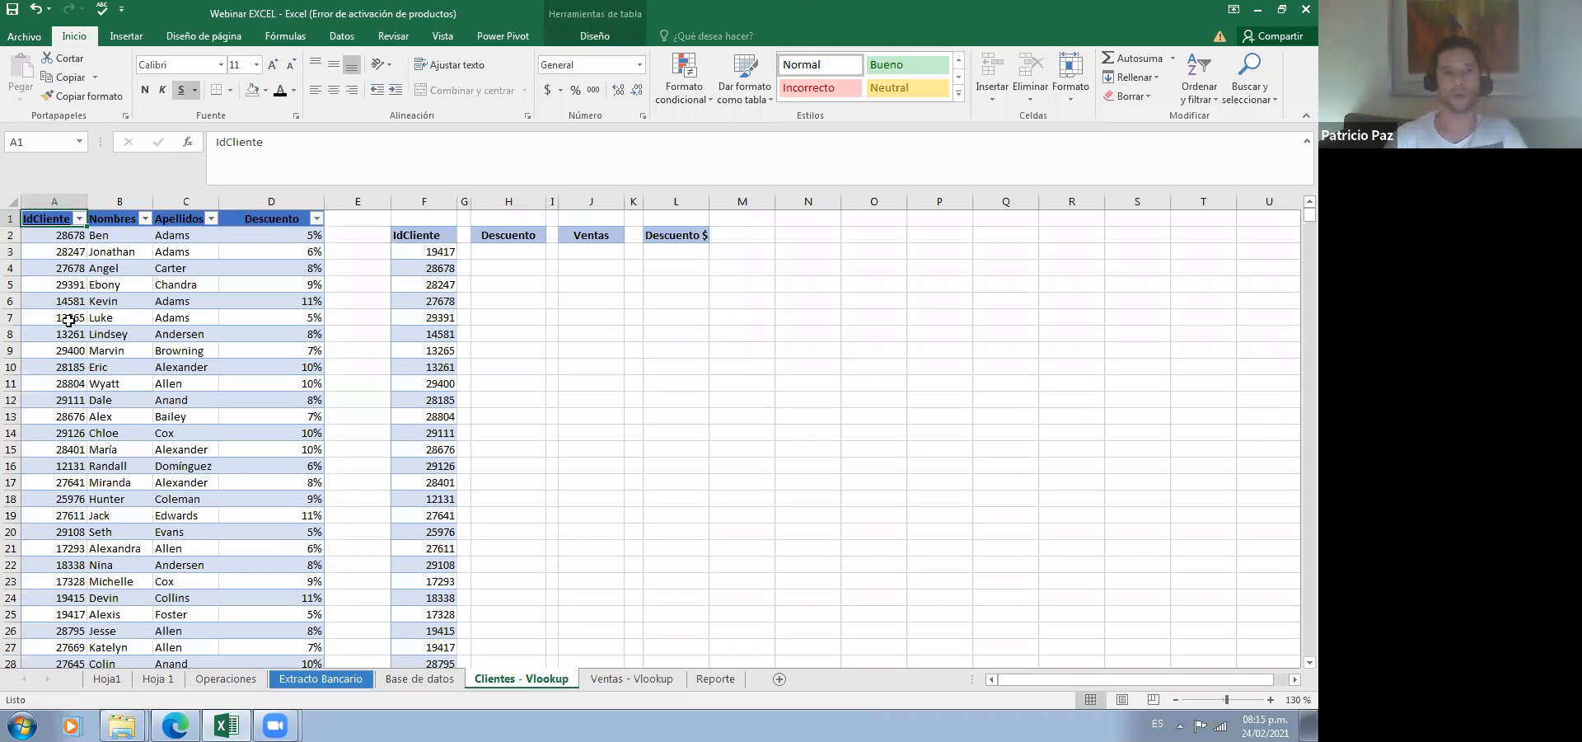
Step: Examine the first record of the client table across its IdCliente, Nombres, Apellidos and Descuento columns
{"action": "left_click", "coordinate": [45, 236]}
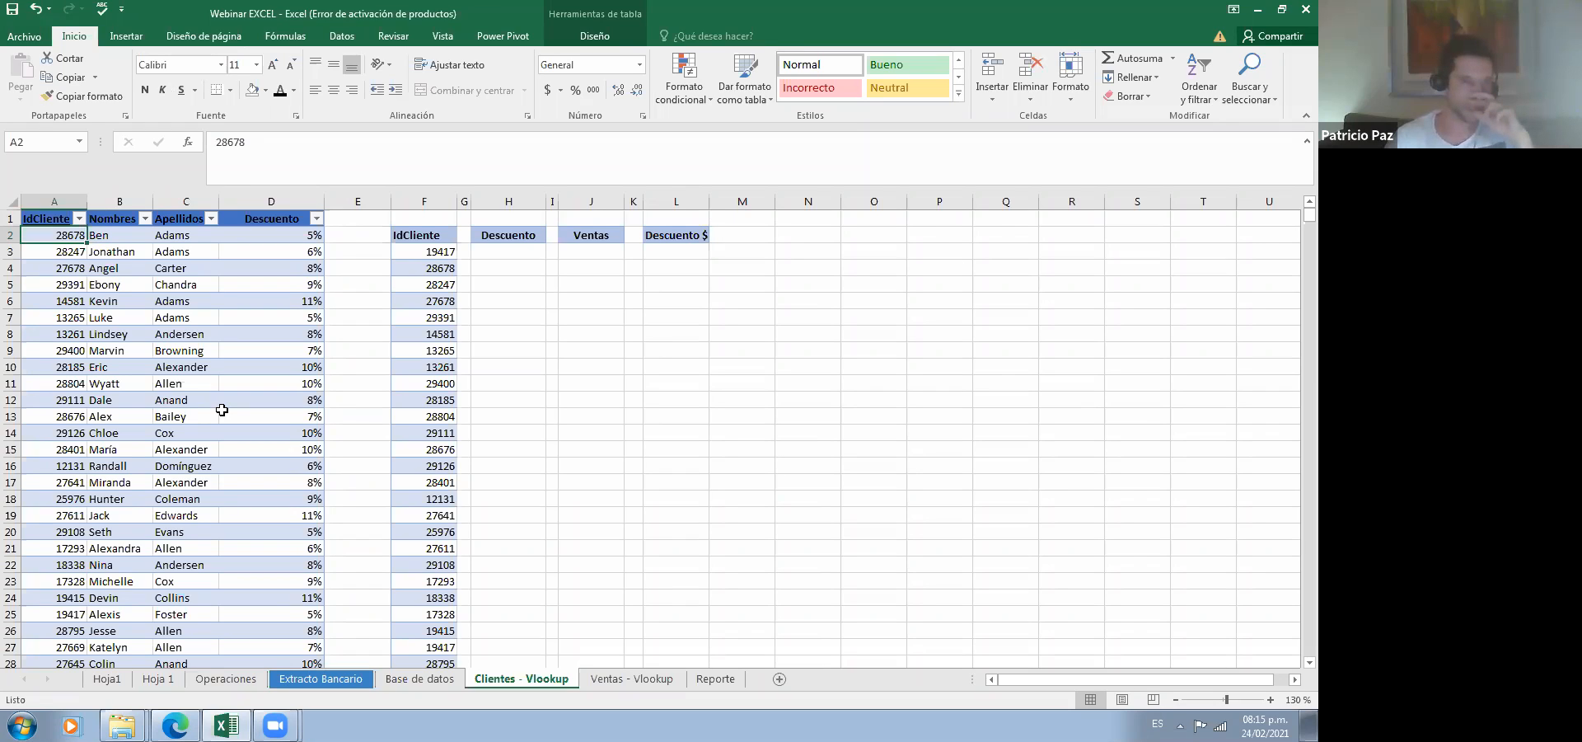
{"action": "key", "text": "Right"}
{"action": "key", "text": "Right"}
{"action": "key", "text": "Right"}
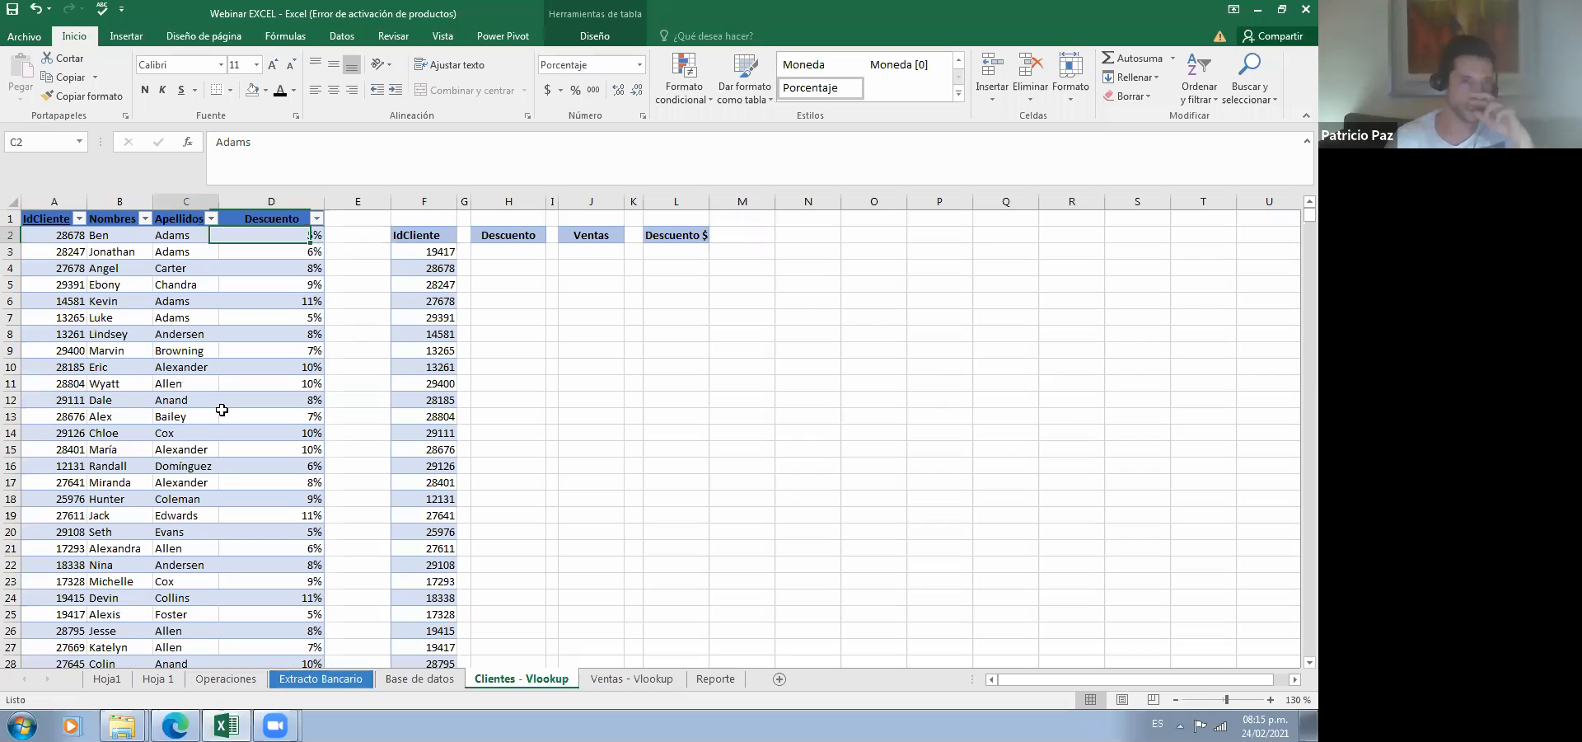
{"action": "key", "text": "Left"}
{"action": "key", "text": "Left"}
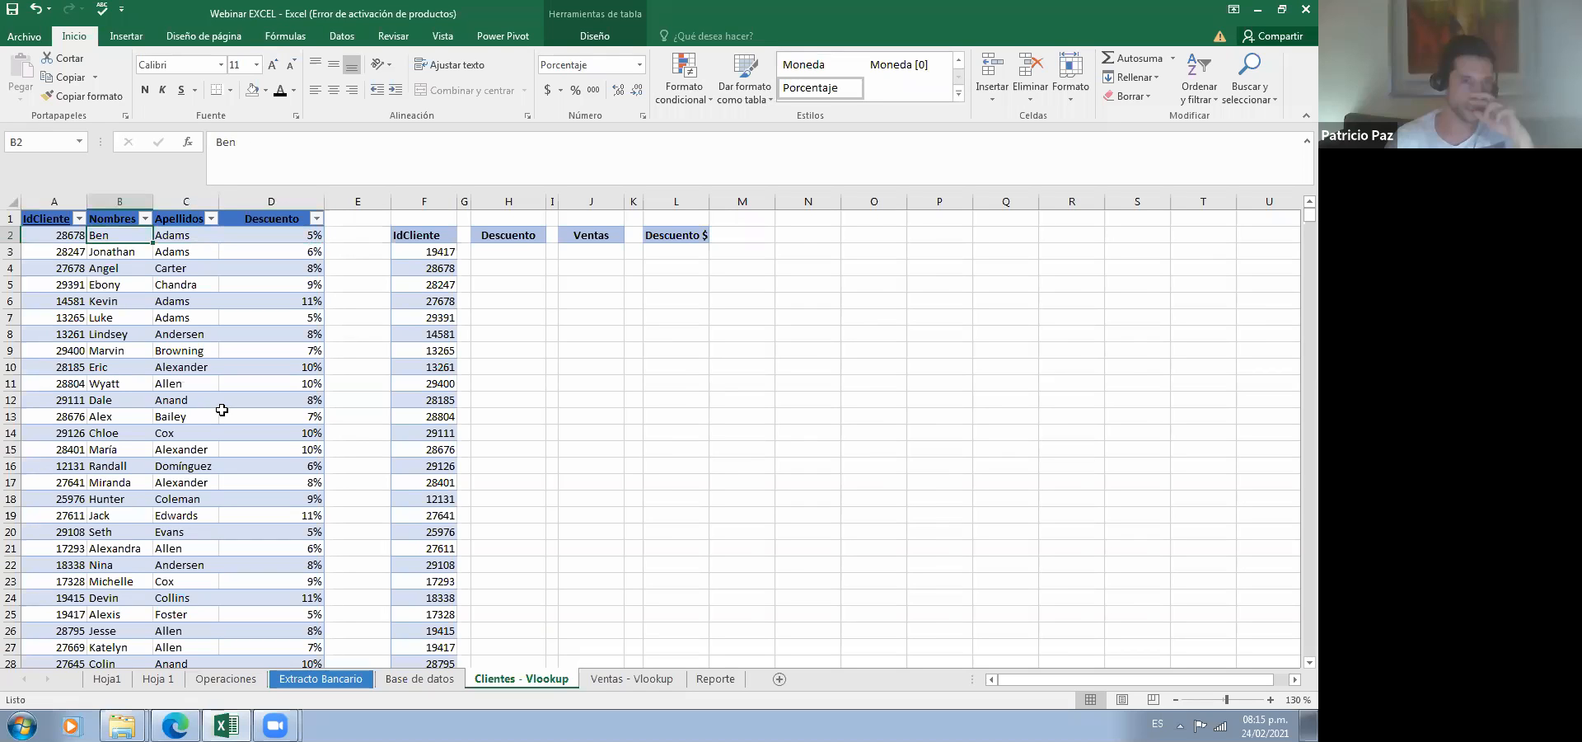
Step: Review the second table's Descuento column in H and the client ID in F3 that its first cell relates to
{"action": "key", "text": "Right"}
{"action": "key", "text": "Right"}
{"action": "key", "text": "Right"}
{"action": "key", "text": "Right"}
{"action": "key", "text": "Right"}
{"action": "key", "text": "Down"}
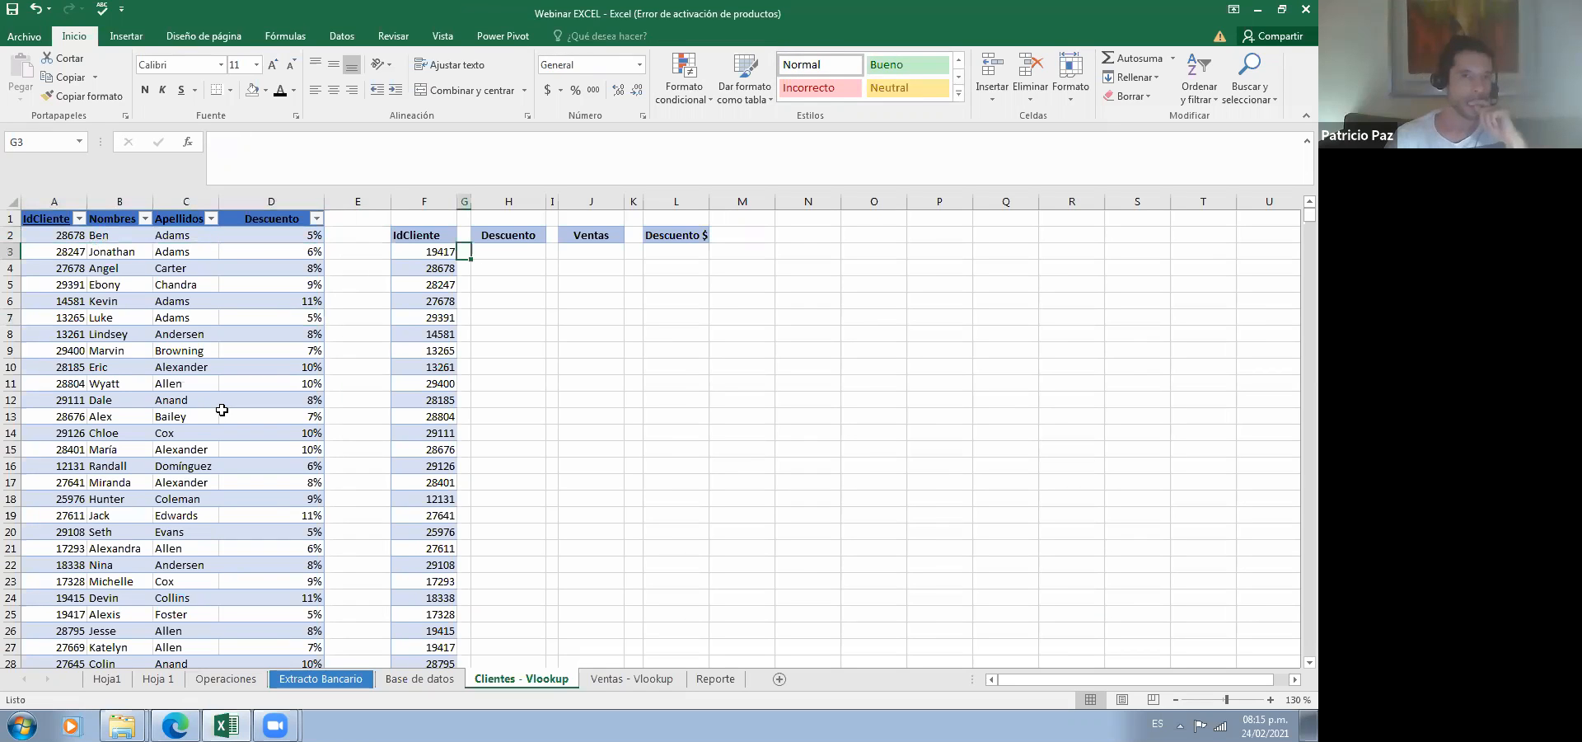
{"action": "key", "text": "Right"}
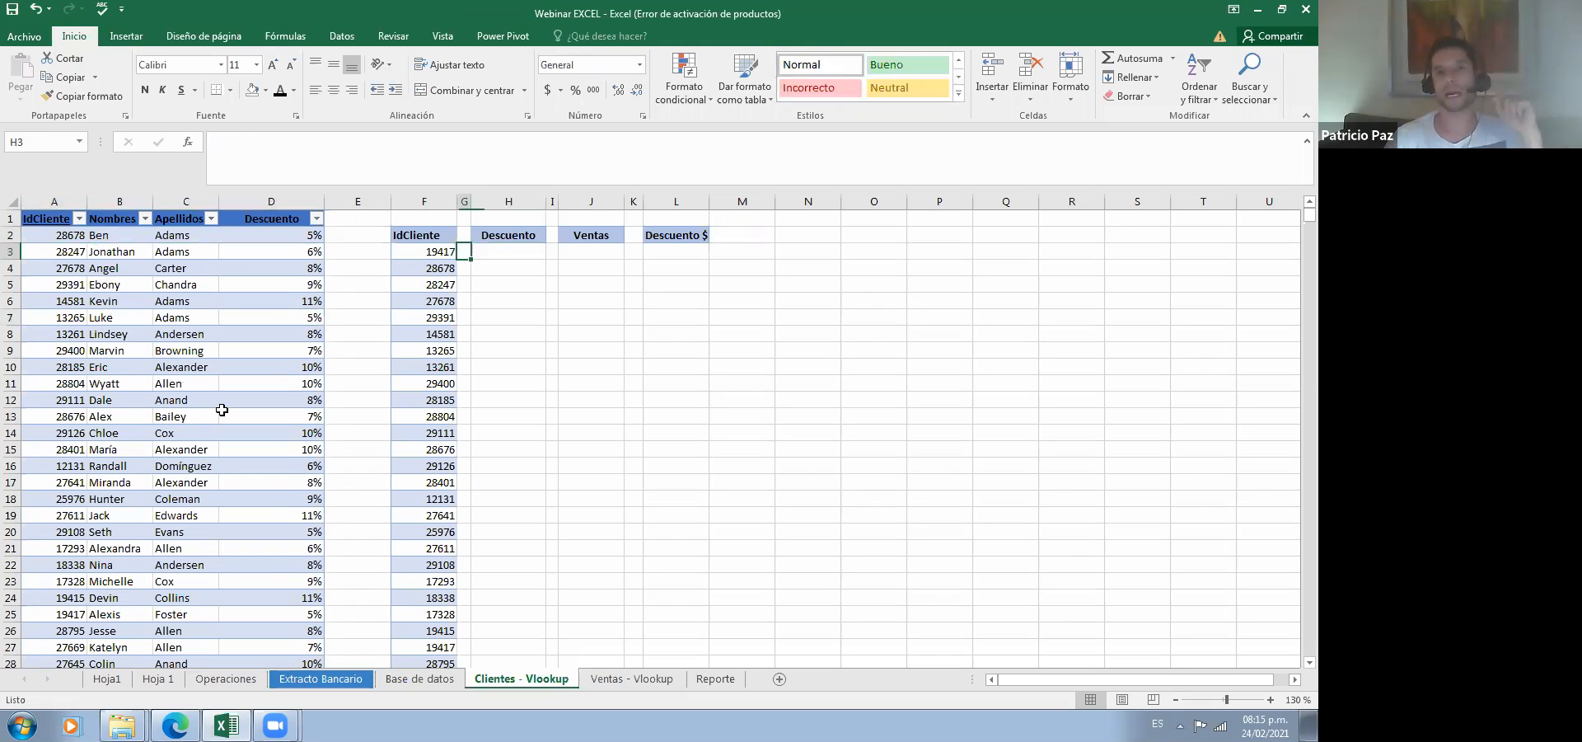
{"action": "key", "text": "Down"}
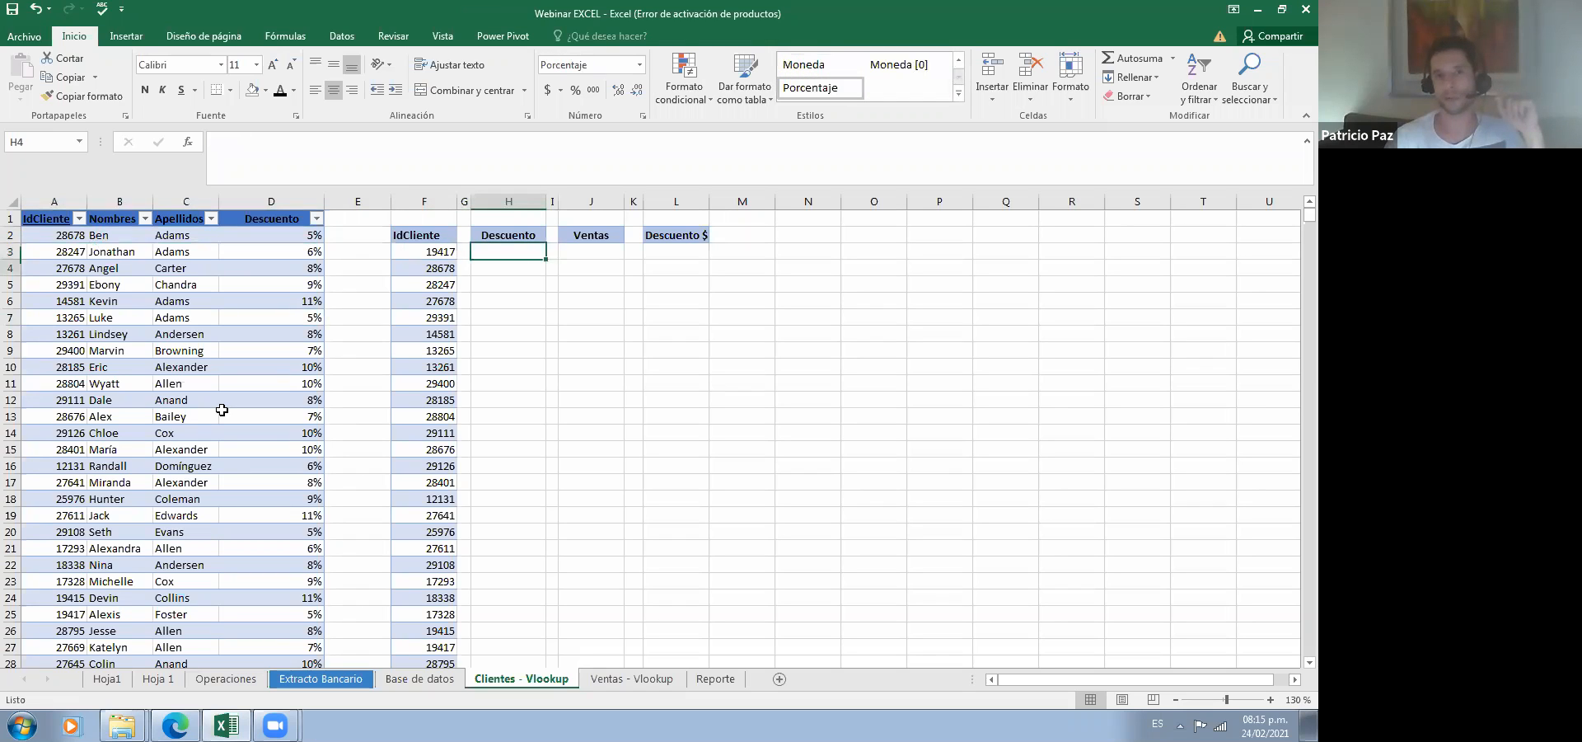
{"action": "key", "text": "Up"}
{"action": "key", "text": "Down"}
{"action": "key", "text": "Down"}
{"action": "key", "text": "Down"}
{"action": "key", "text": "Down"}
{"action": "key", "text": "Down"}
{"action": "key", "text": "Up"}
{"action": "key", "text": "Up"}
{"action": "key", "text": "Up"}
{"action": "key", "text": "Up"}
{"action": "key", "text": "Up"}
{"action": "key", "text": "Up"}
{"action": "key", "text": "Down"}
{"action": "key", "text": "Down"}
{"action": "key", "text": "Down"}
{"action": "key", "text": "Down"}
{"action": "key", "text": "Down"}
{"action": "key", "text": "Down"}
{"action": "key", "text": "Down"}
{"action": "key", "text": "Down"}
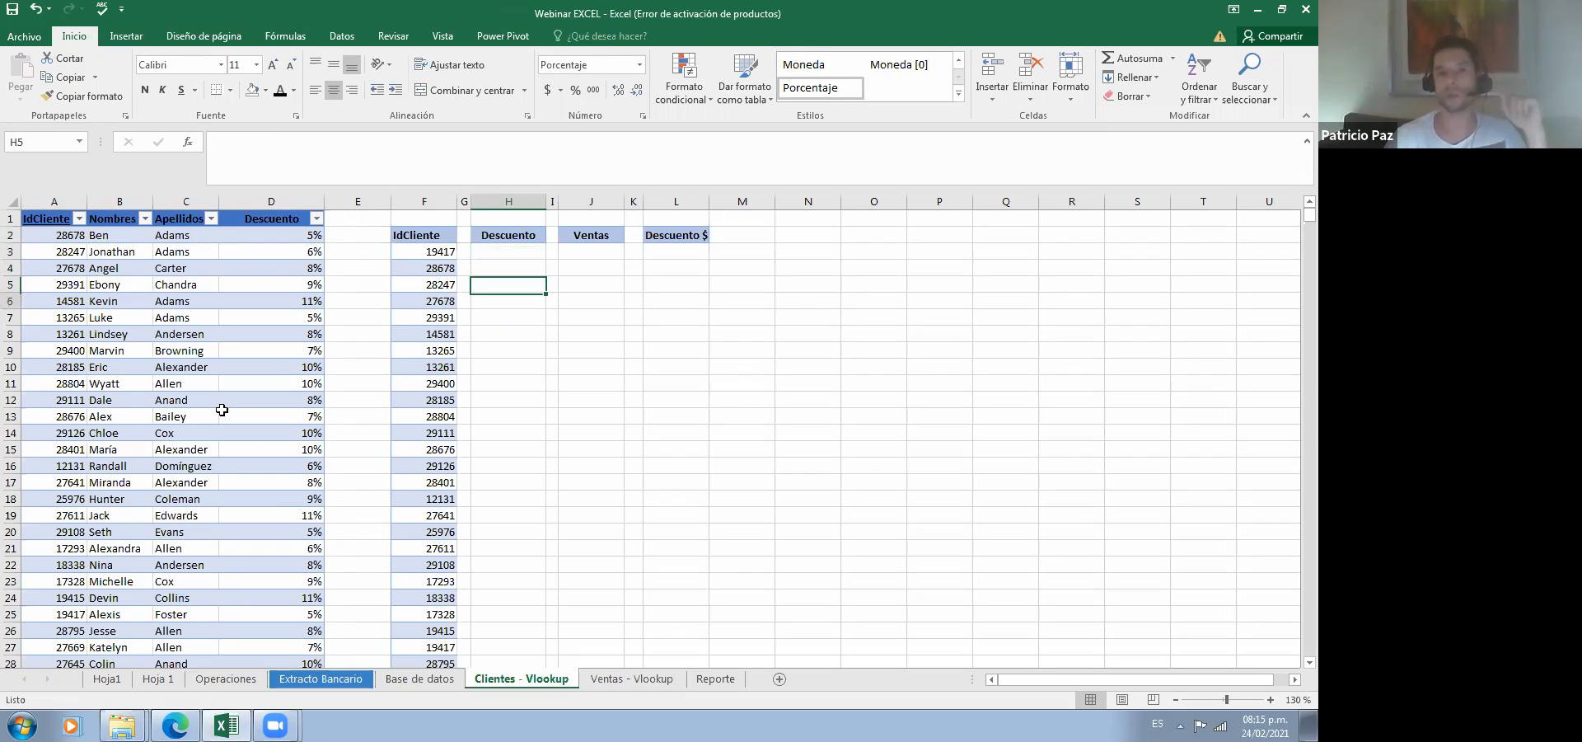
{"action": "key", "text": "Up"}
{"action": "key", "text": "Up"}
{"action": "key", "text": "Up"}
{"action": "key", "text": "Up"}
{"action": "key", "text": "Up"}
{"action": "key", "text": "Up"}
{"action": "key", "text": "Up"}
{"action": "key", "text": "Up"}
{"action": "key", "text": "Up"}
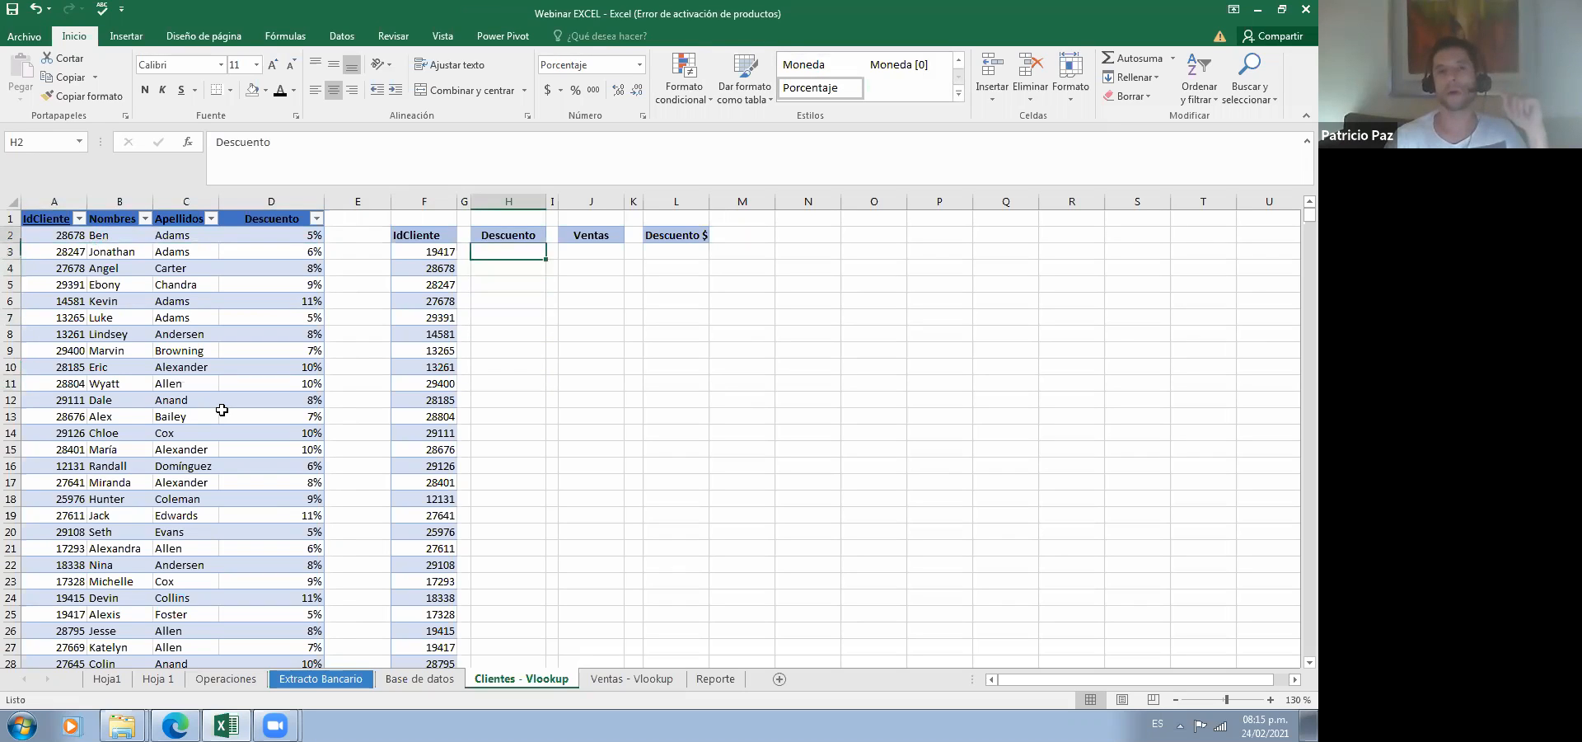
{"action": "key", "text": "Down"}
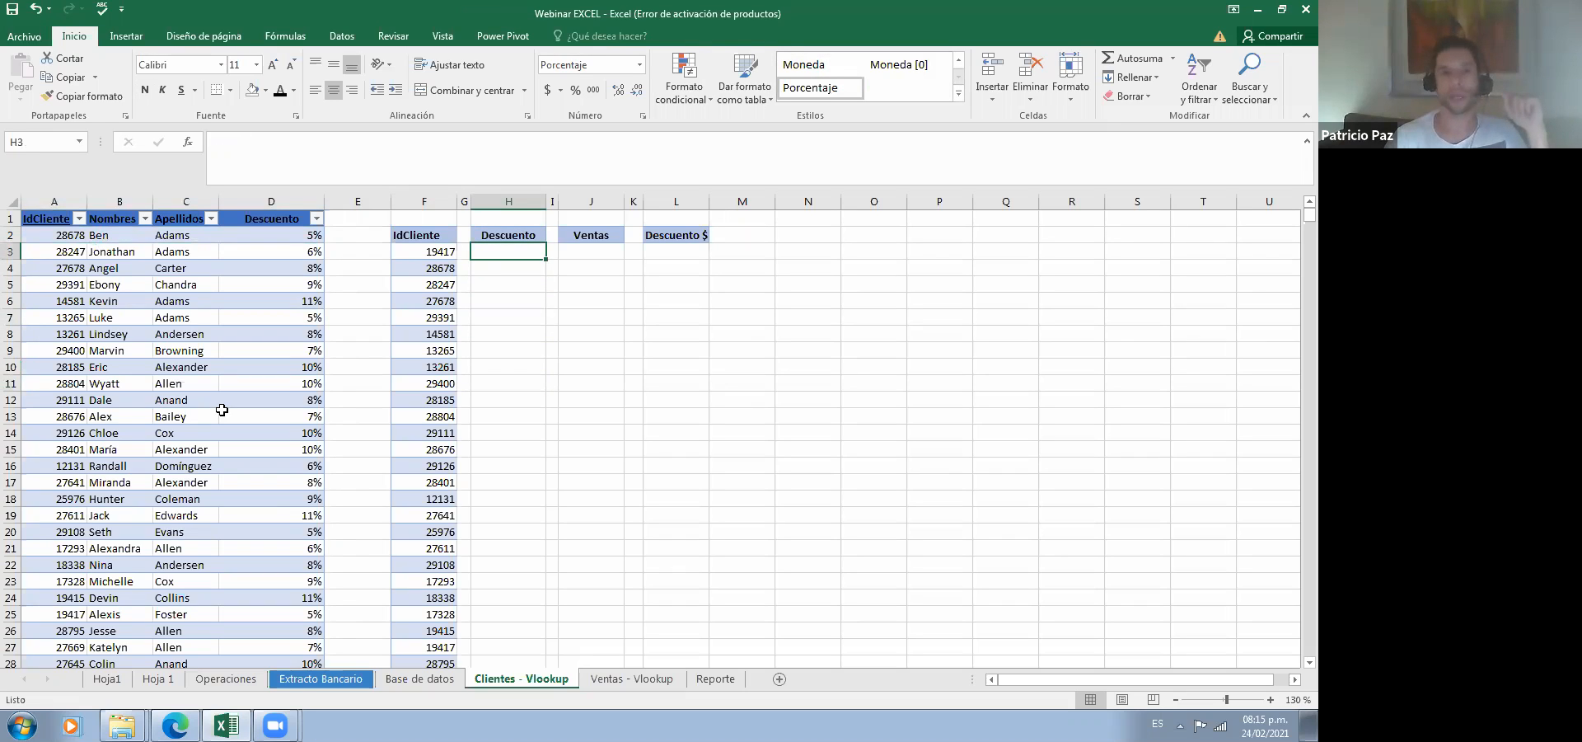
{"action": "key", "text": "Left"}
{"action": "key", "text": "Left"}
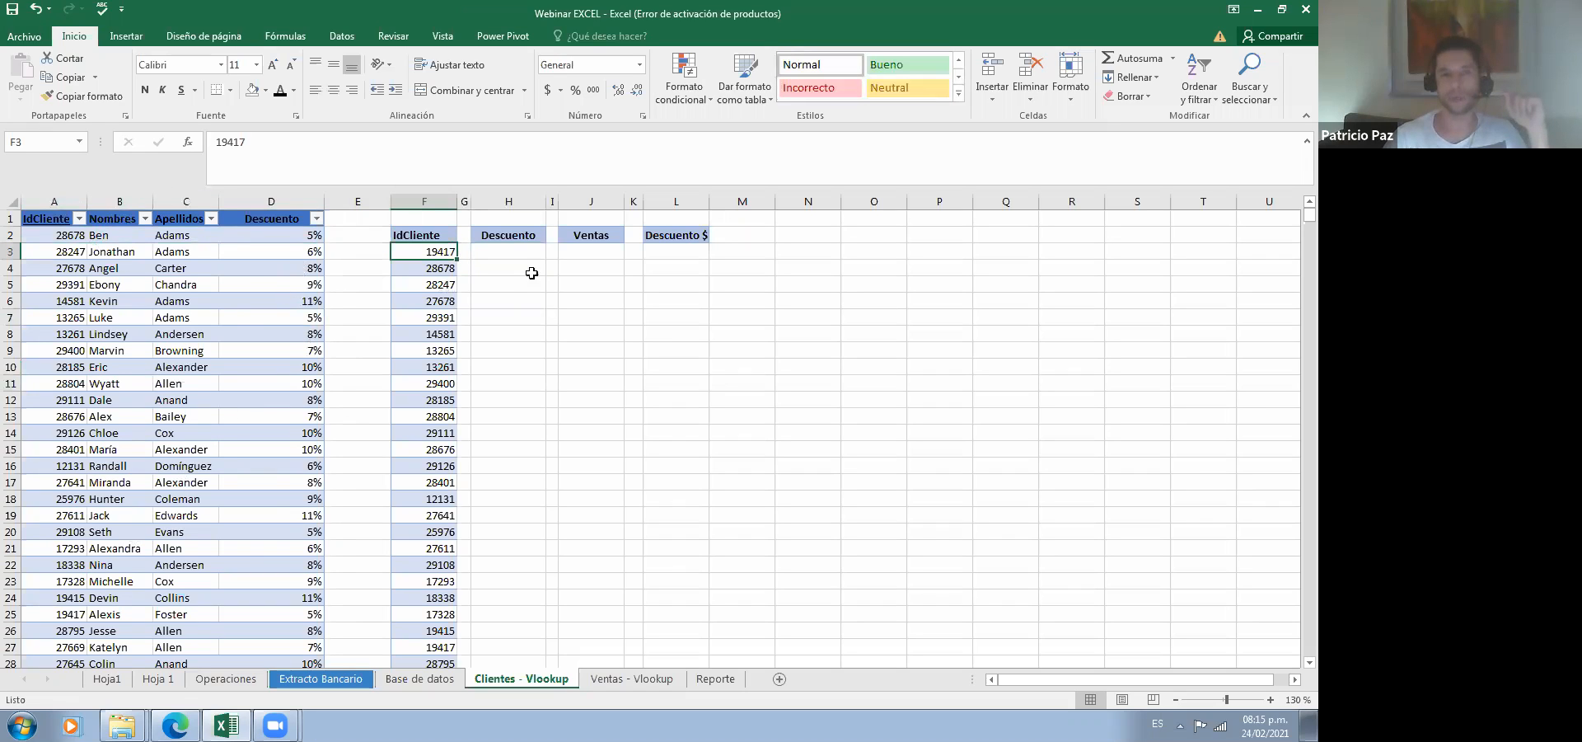
{"action": "key", "text": "Right"}
{"action": "key", "text": "Right"}
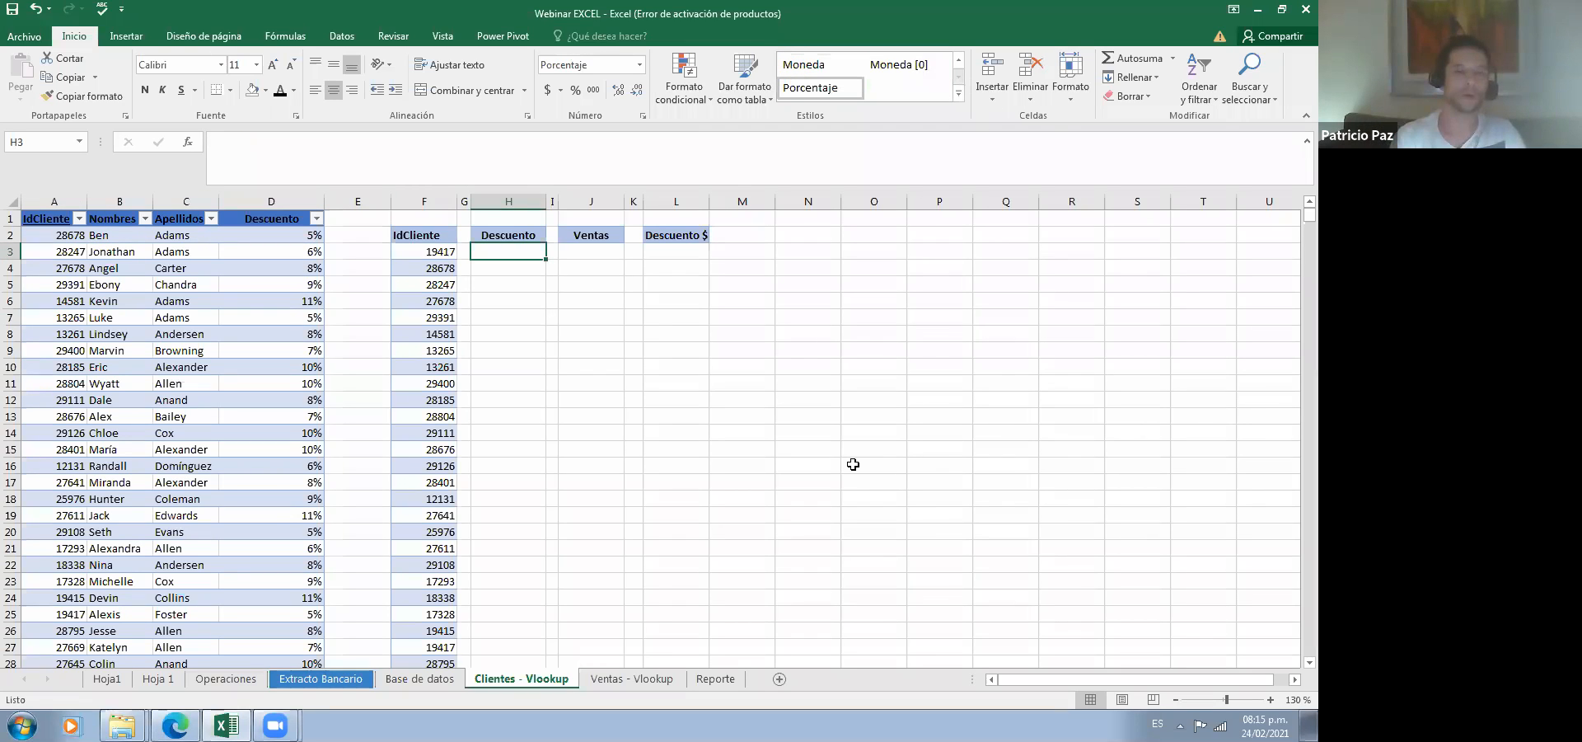
Step: Search the sheet for the client ID listed in F3
{"action": "key", "text": "ctrl+b"}
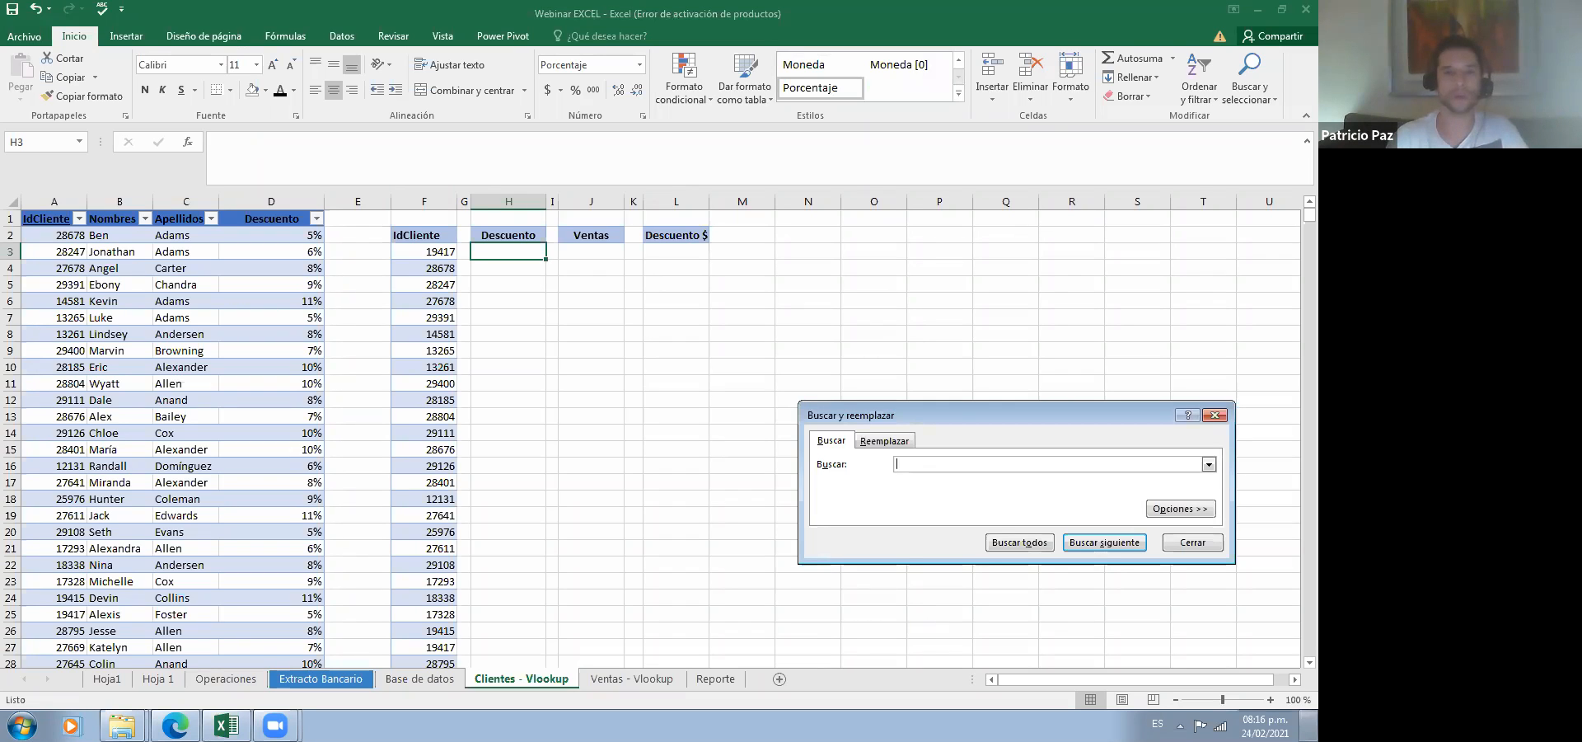
{"action": "type", "text": "19417"}
{"action": "key", "text": "Return"}
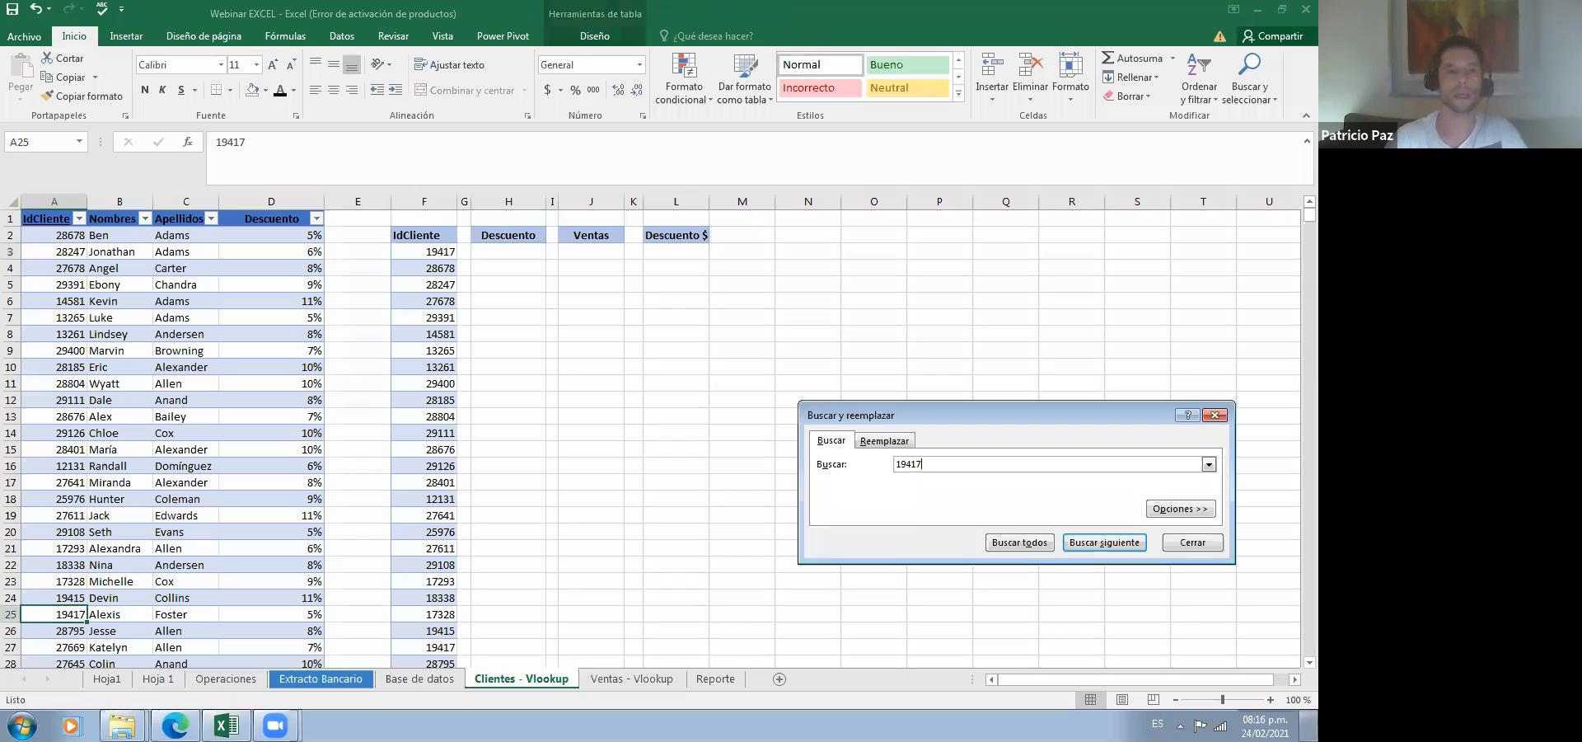
{"action": "key", "text": "Escape"}
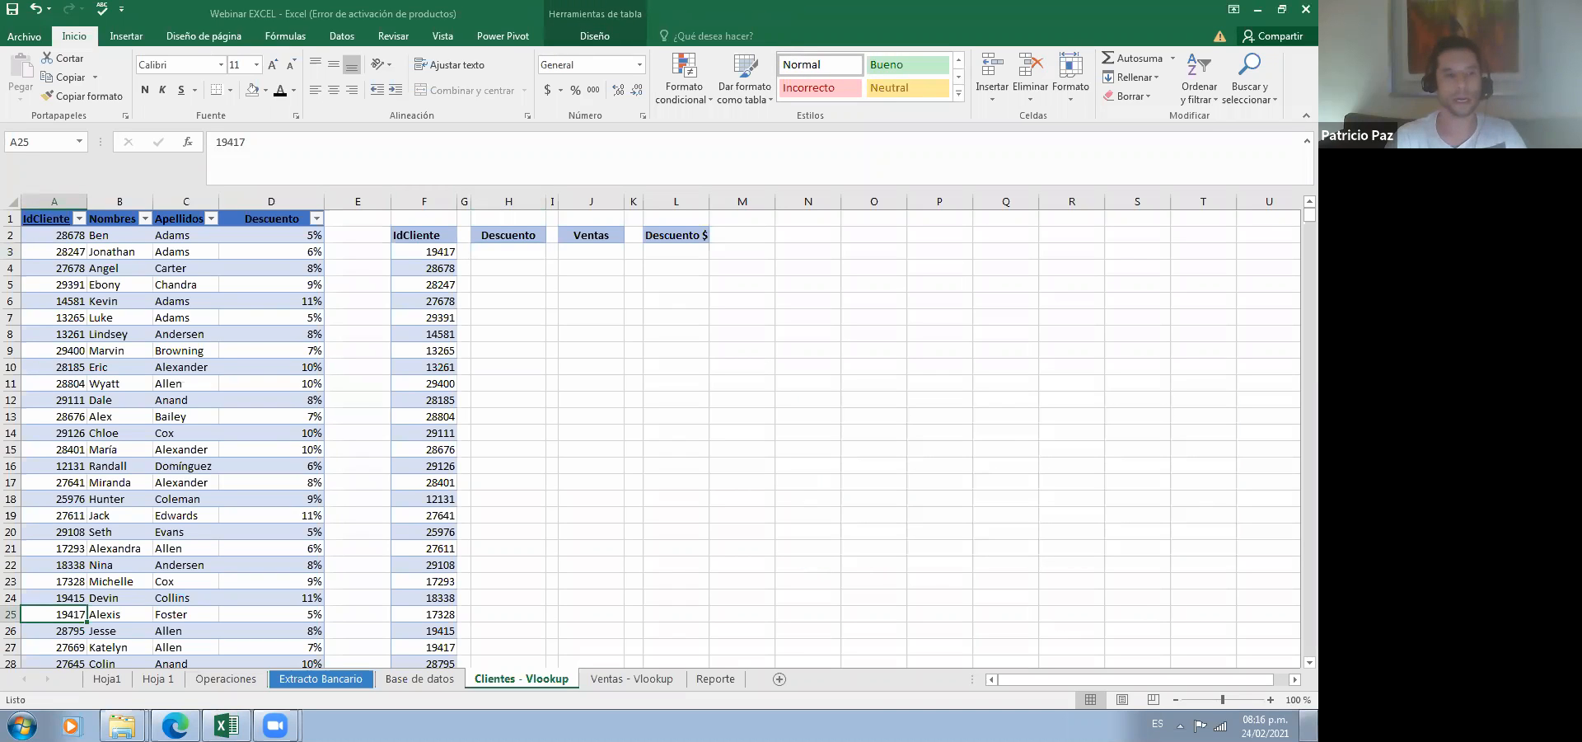
Step: Copy the matching client's discount from D25 into the Descuento cell H3
{"action": "left_click", "coordinate": [271, 614]}
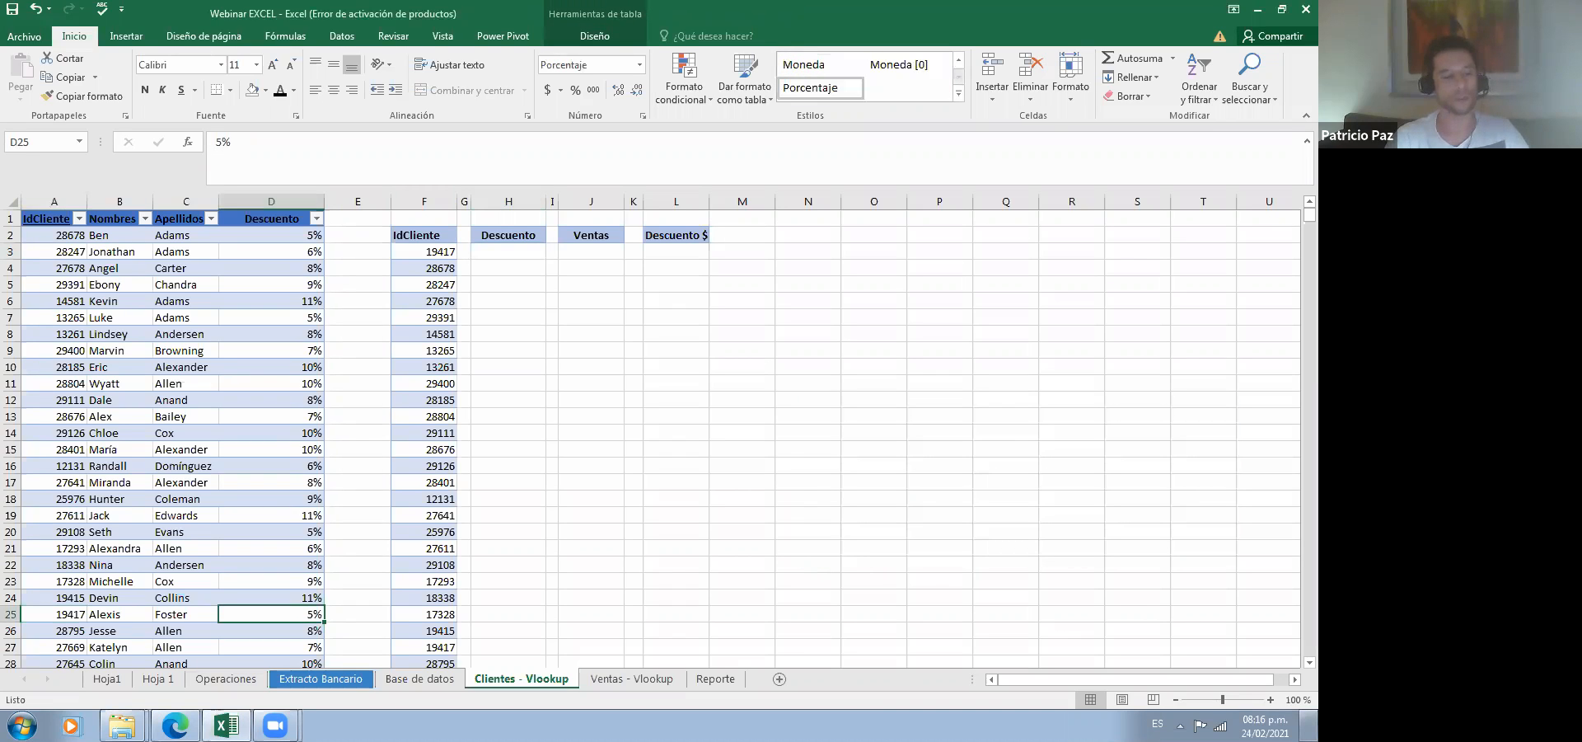
{"action": "key", "text": "ctrl+c"}
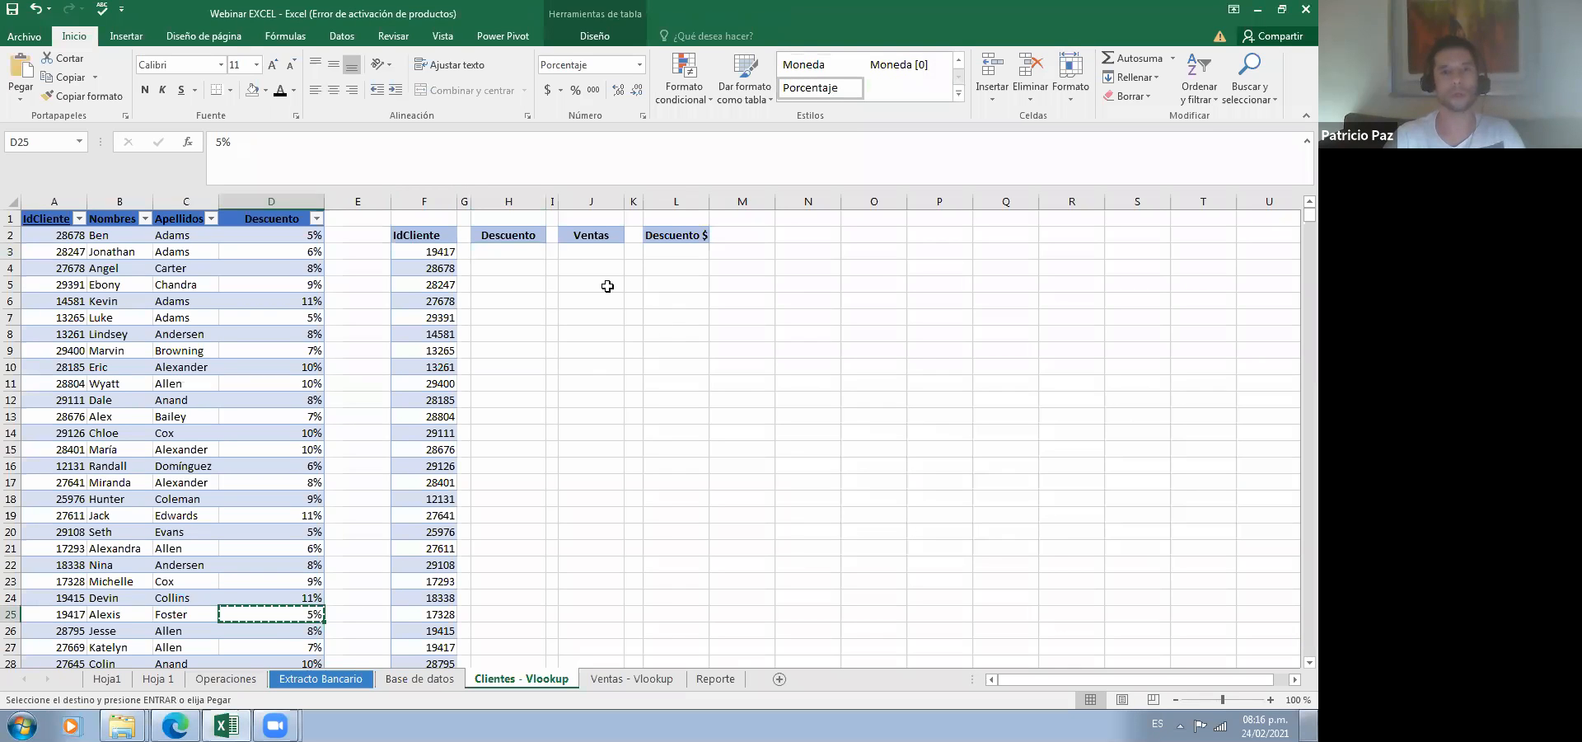
{"action": "left_click", "coordinate": [530, 252]}
{"action": "key", "text": "ctrl+v"}
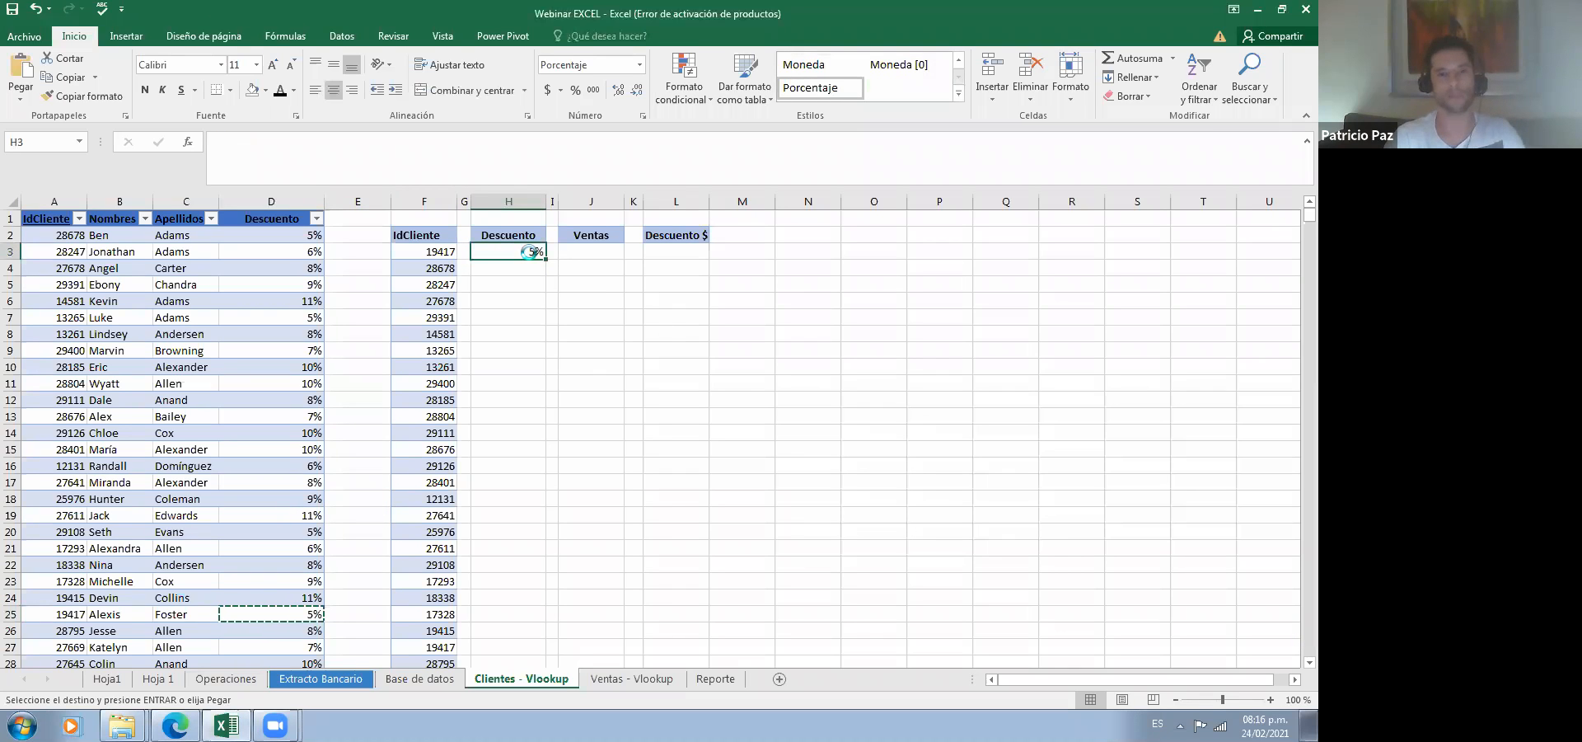
{"action": "key", "text": "Down"}
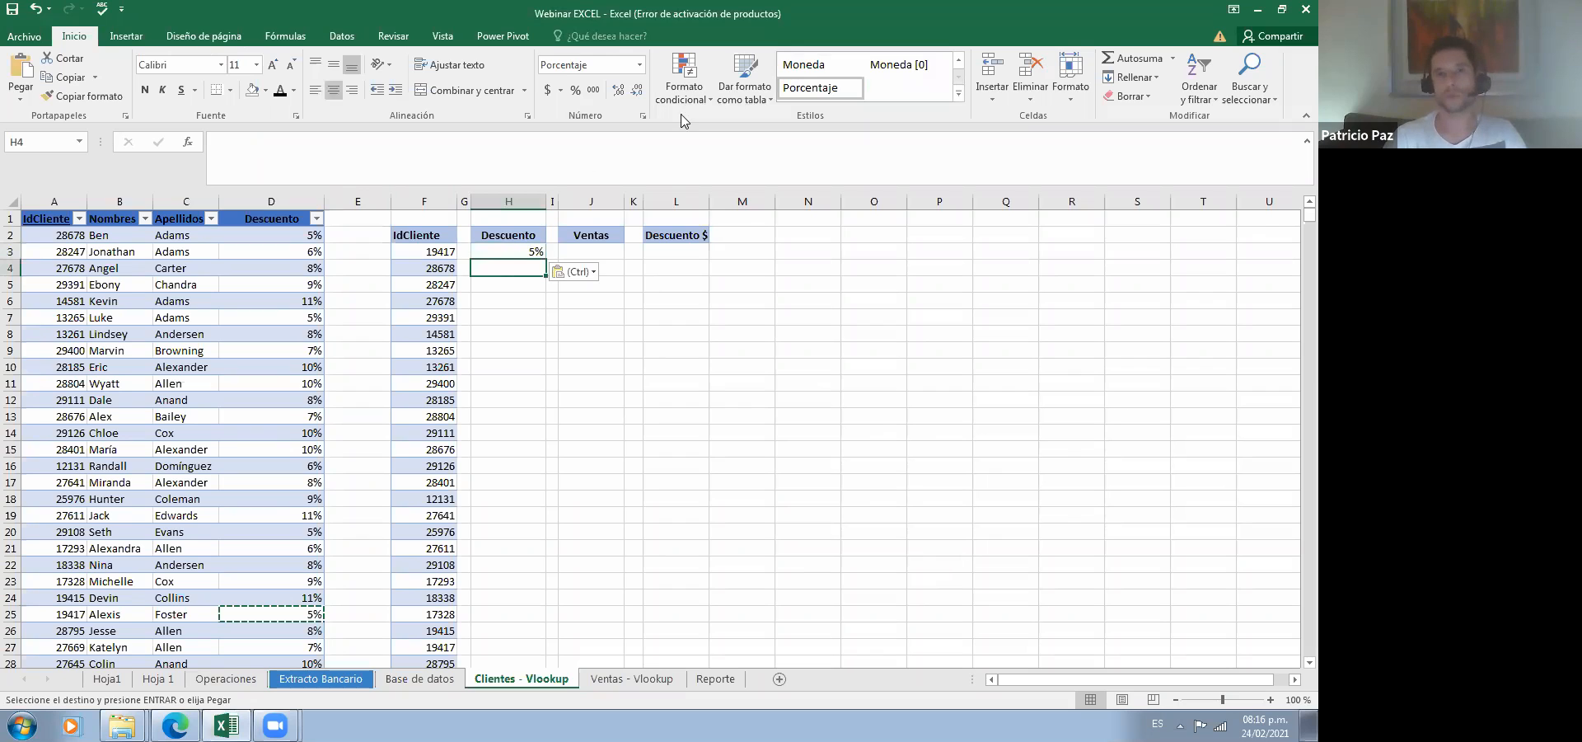
Step: Clear the pasted discount from H3
{"action": "scroll", "coordinate": [508, 435], "scroll_direction": "down", "scroll_amount": 4}
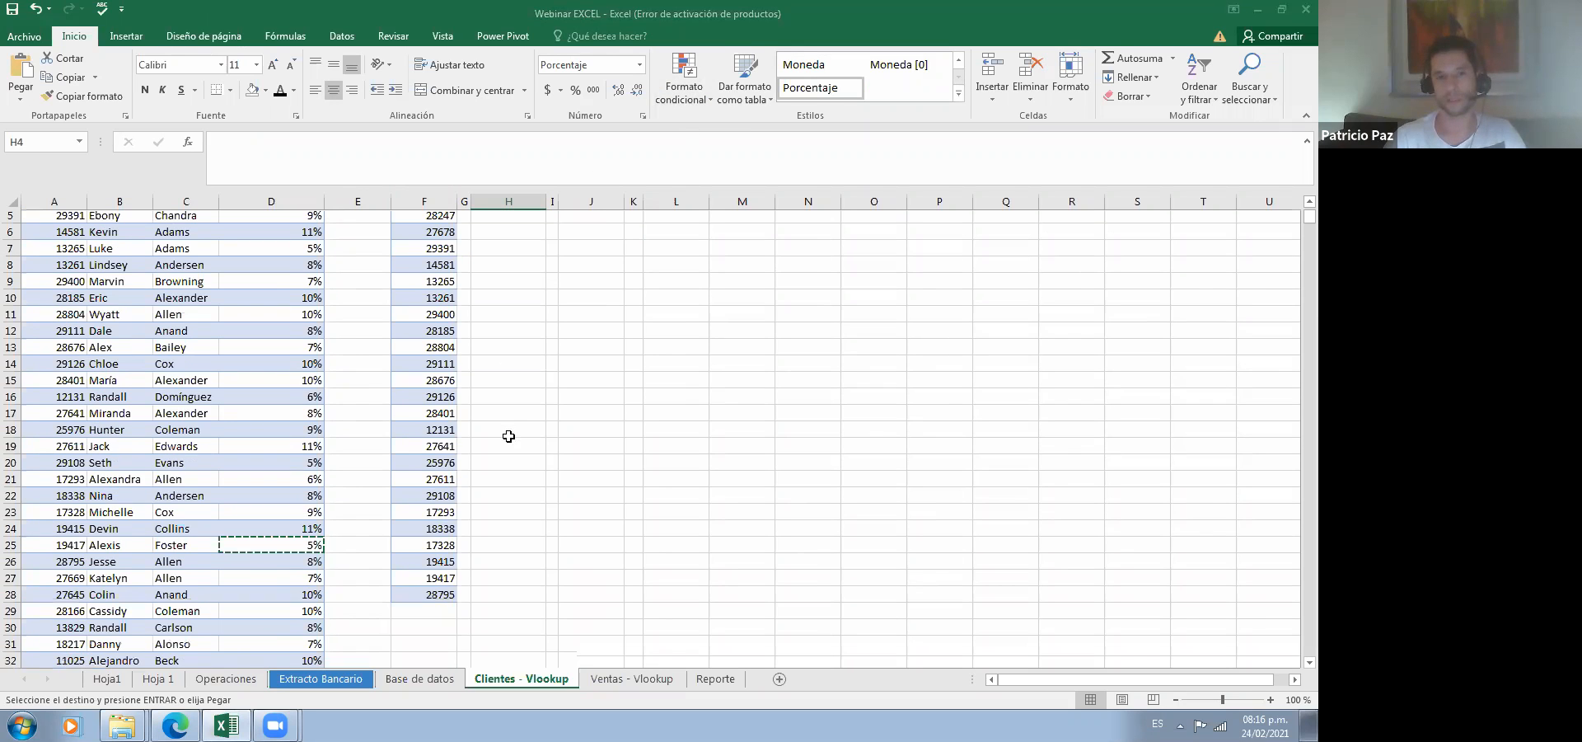
{"action": "scroll", "coordinate": [508, 436], "scroll_direction": "down", "scroll_amount": 1}
{"action": "scroll", "coordinate": [508, 436], "scroll_direction": "up", "scroll_amount": 5}
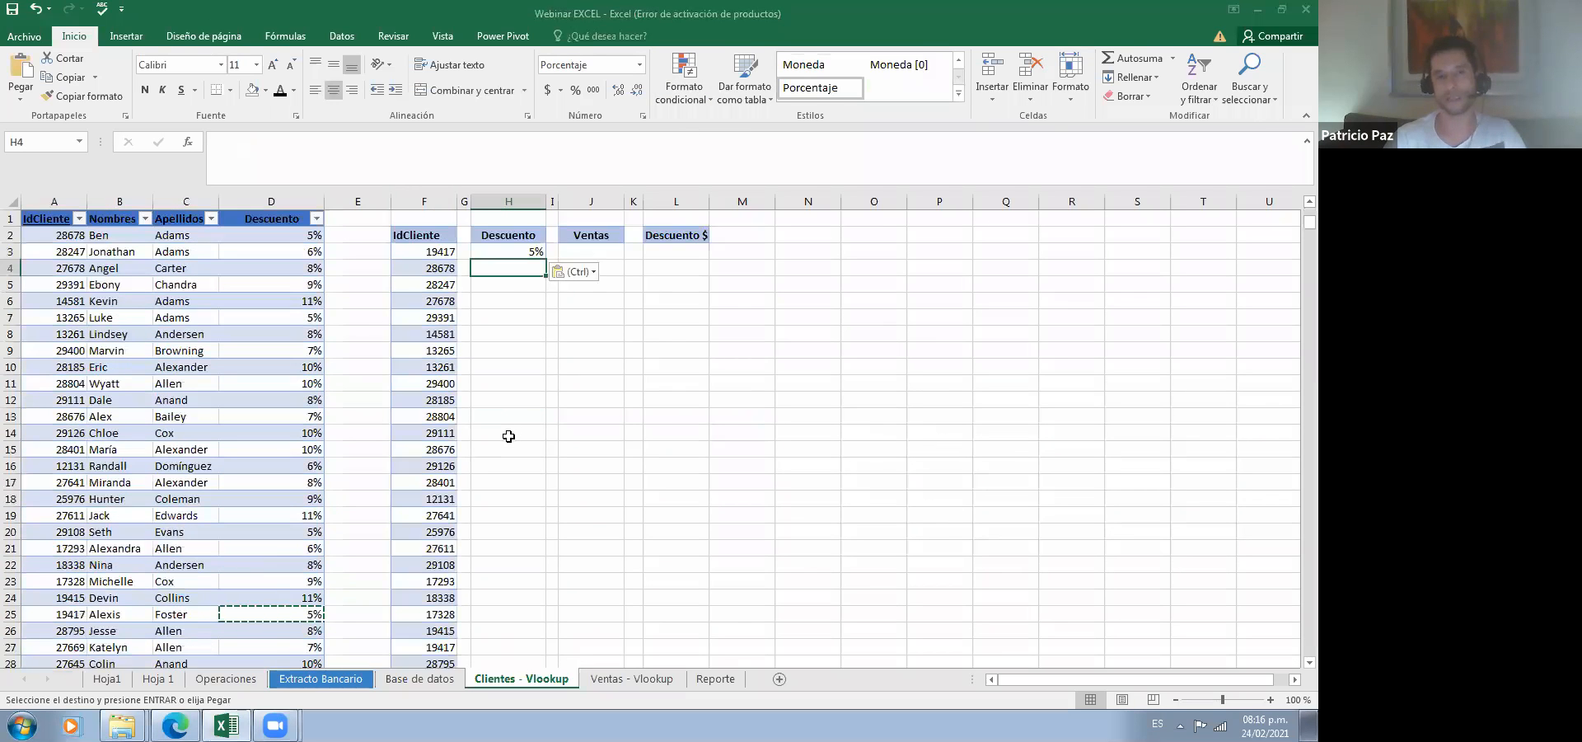
{"action": "scroll", "coordinate": [508, 436], "scroll_direction": "down", "scroll_amount": 18}
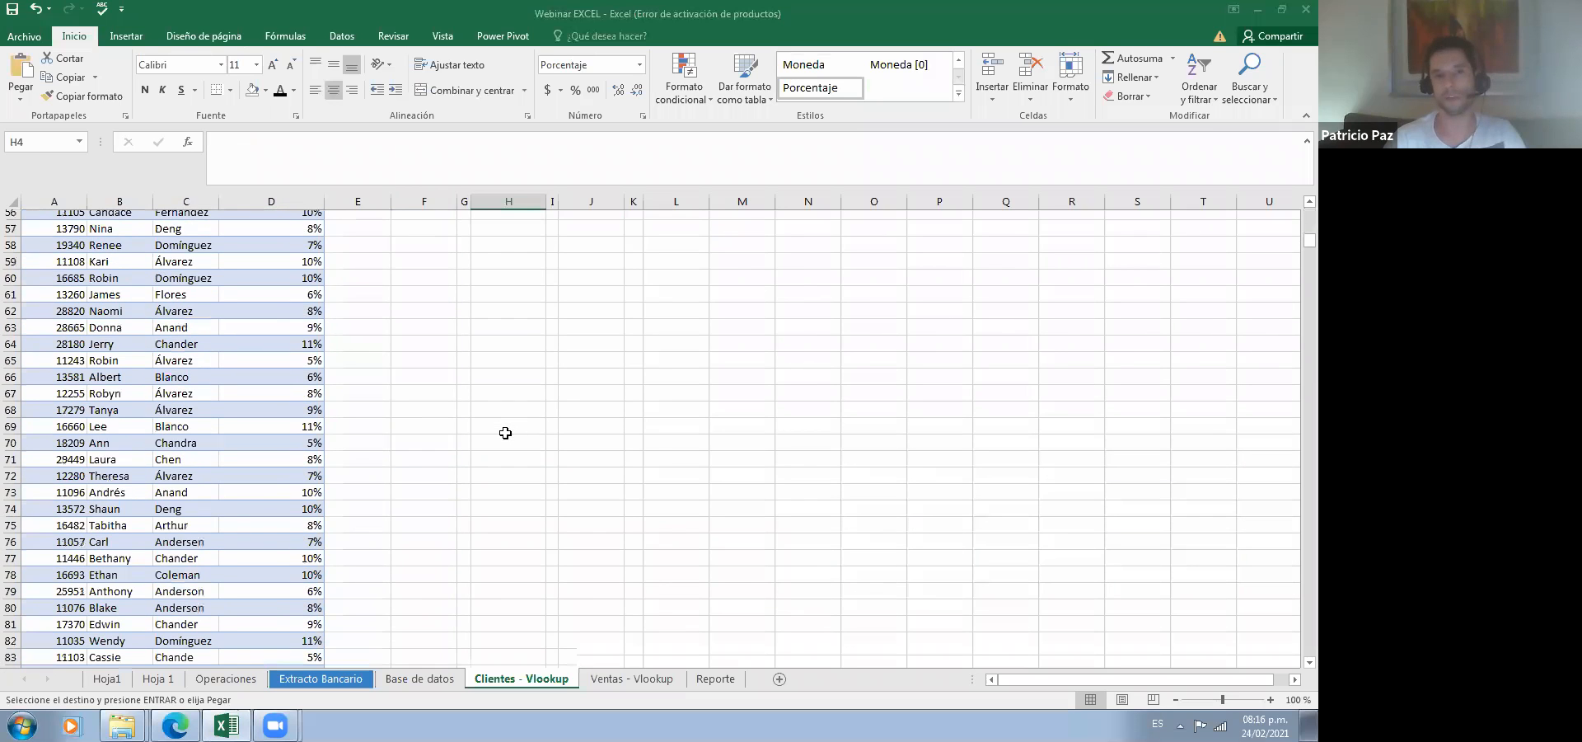
{"action": "scroll", "coordinate": [505, 432], "scroll_direction": "up", "scroll_amount": 18}
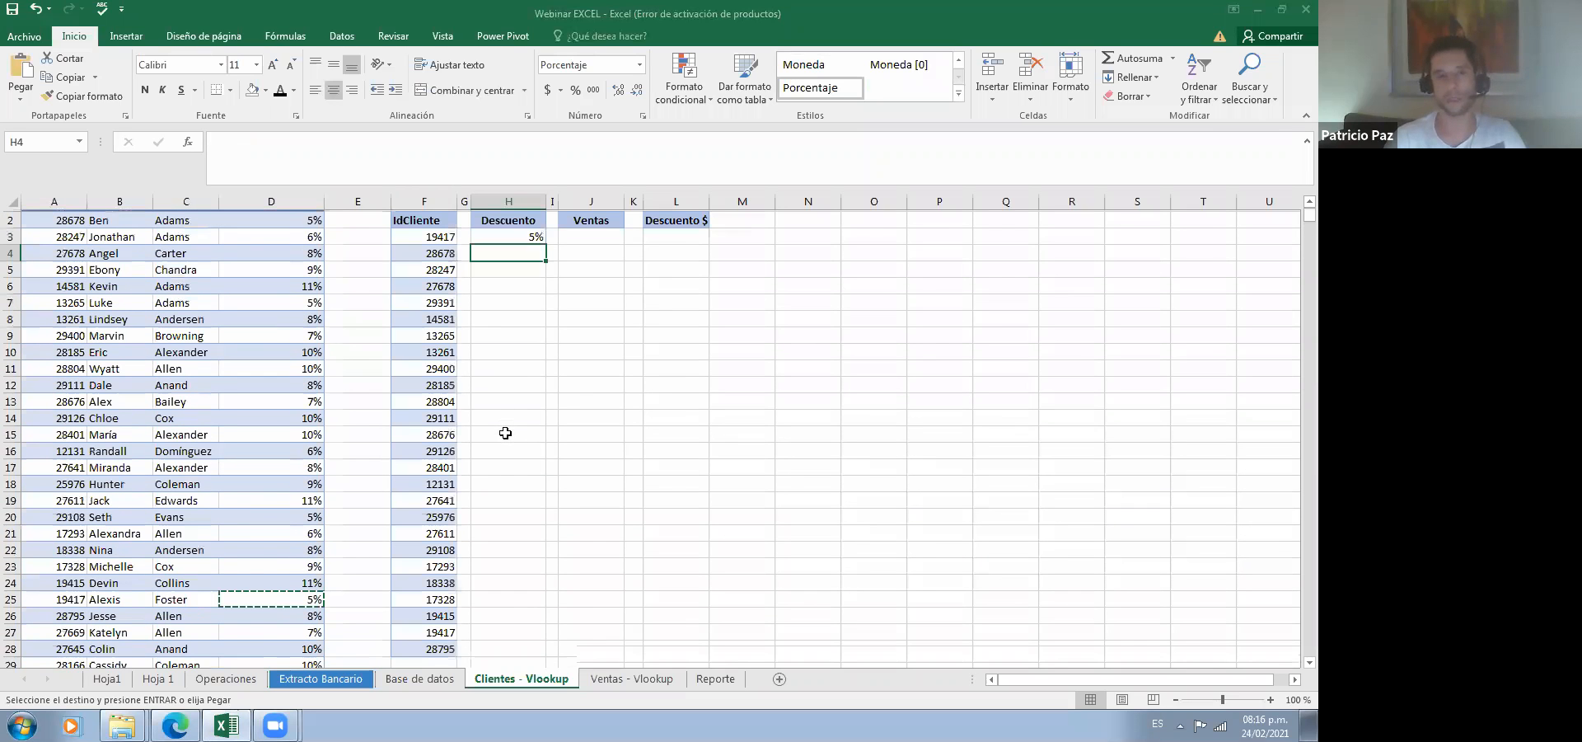
{"action": "scroll", "coordinate": [506, 433], "scroll_direction": "up", "scroll_amount": 1}
{"action": "key", "text": "Escape"}
{"action": "key", "text": "Up"}
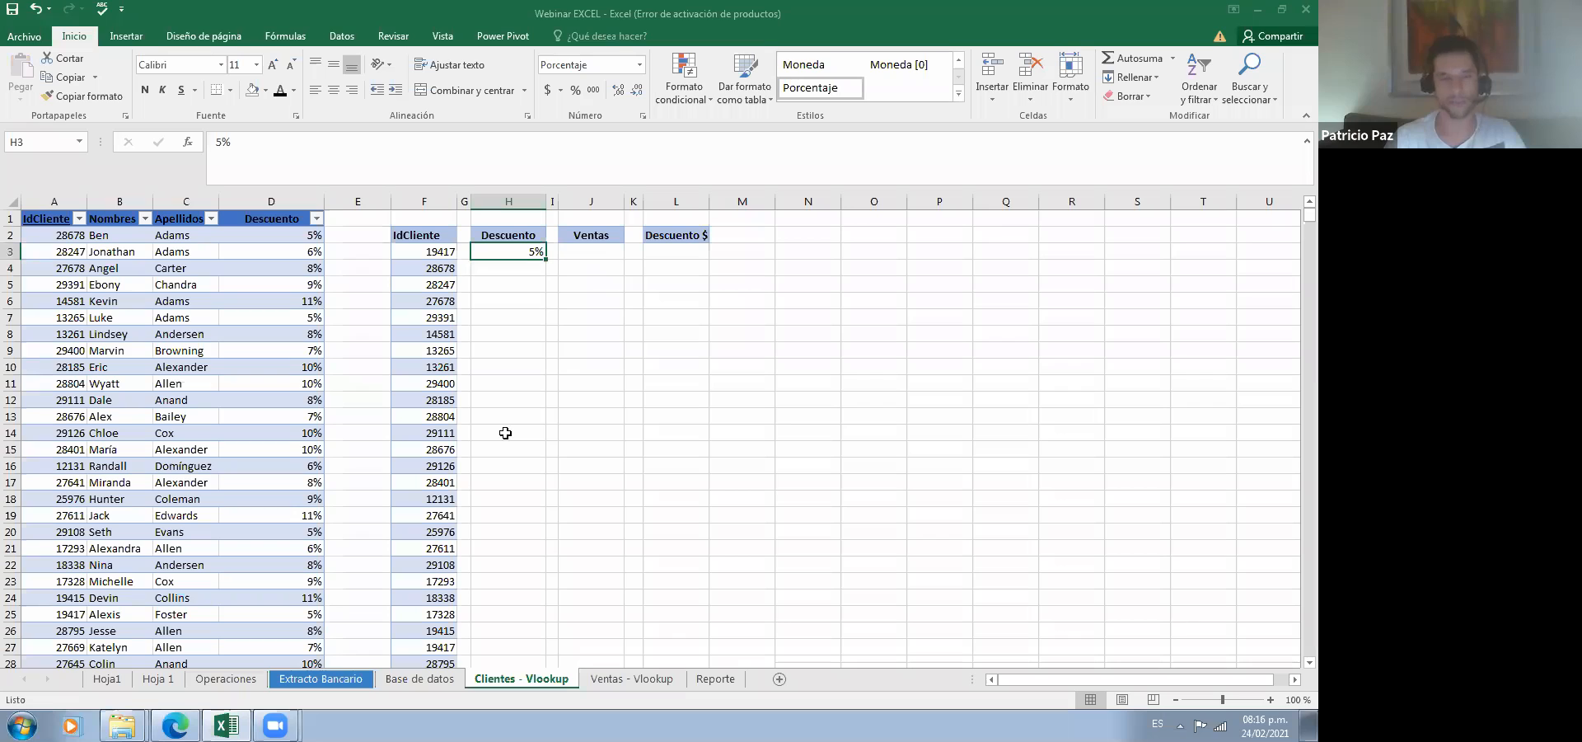
{"action": "key", "text": "Delete"}
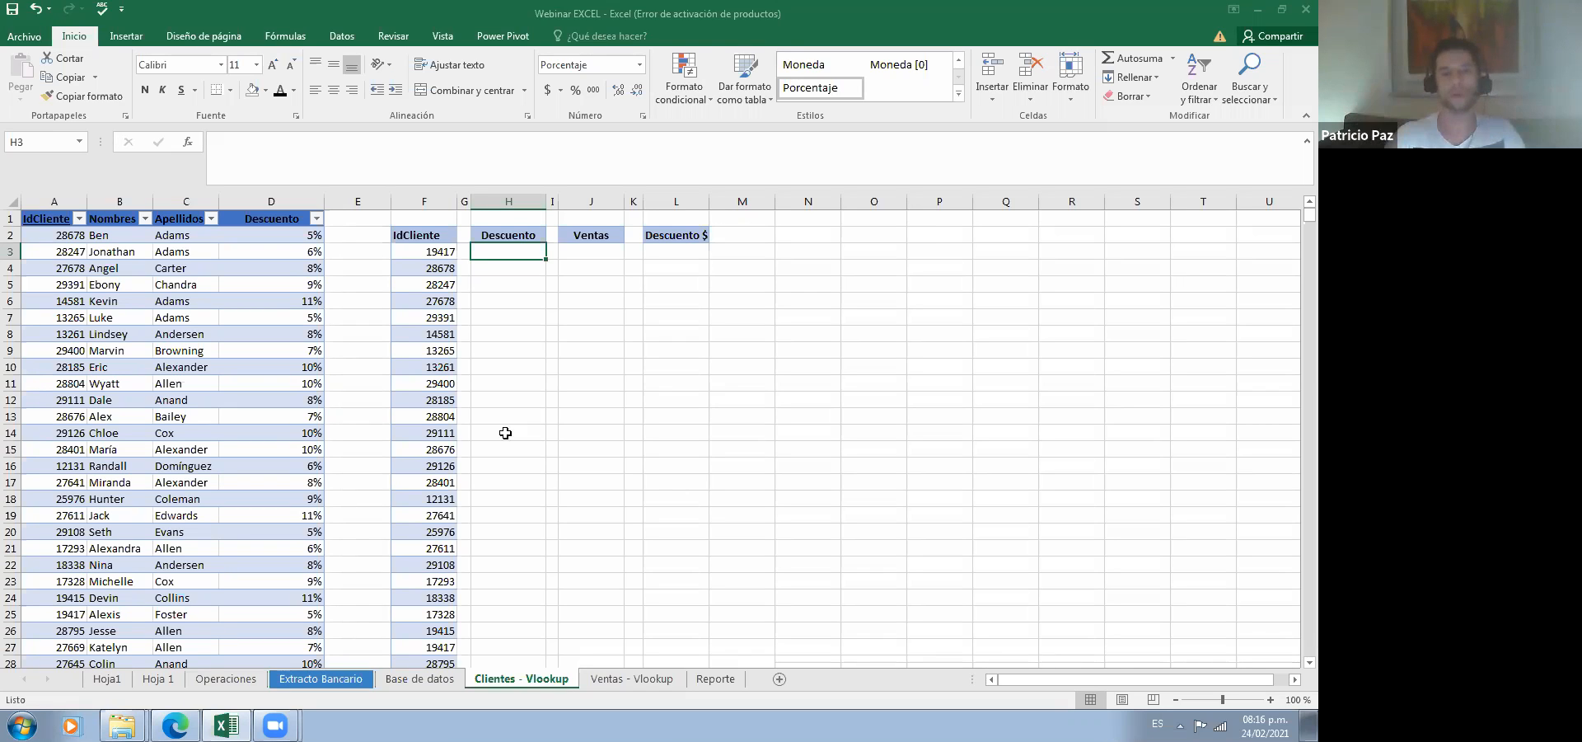
Step: Start a BUSCARV formula in the Descuento cell H3 with client ID cell F3 as Valor_buscado
{"action": "left_click", "coordinate": [412, 147]}
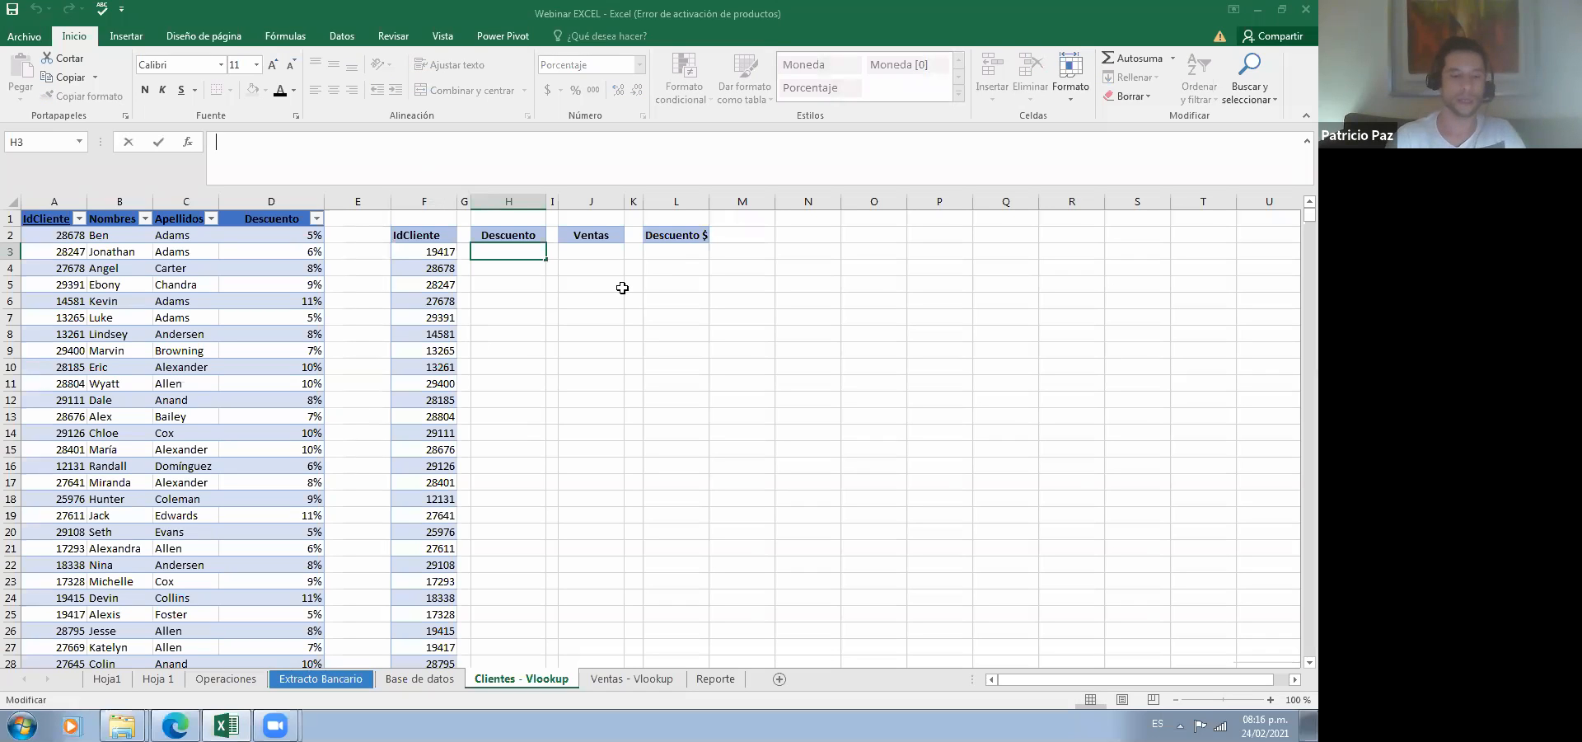
{"action": "type", "text": "="}
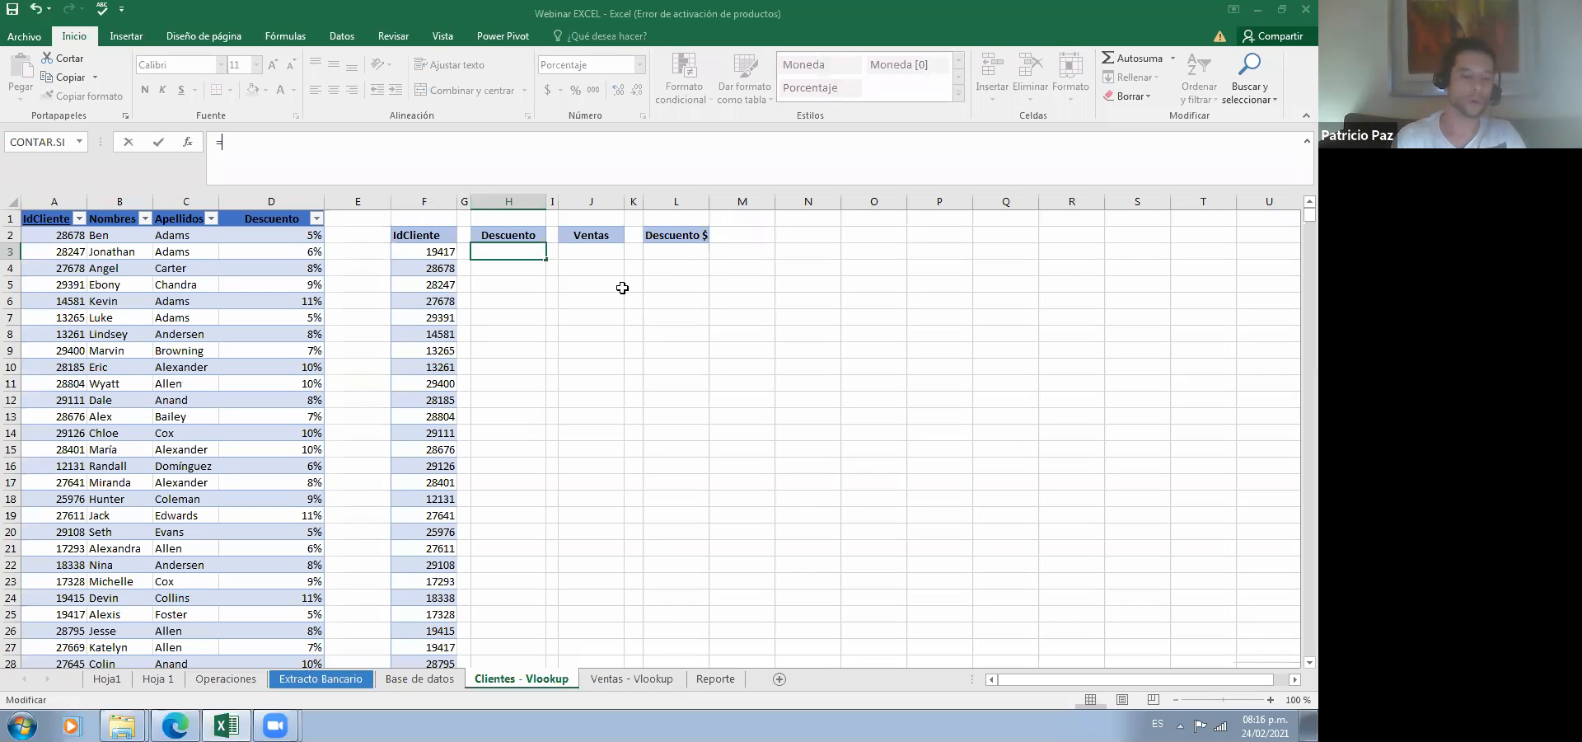
{"action": "type", "text": "busca"}
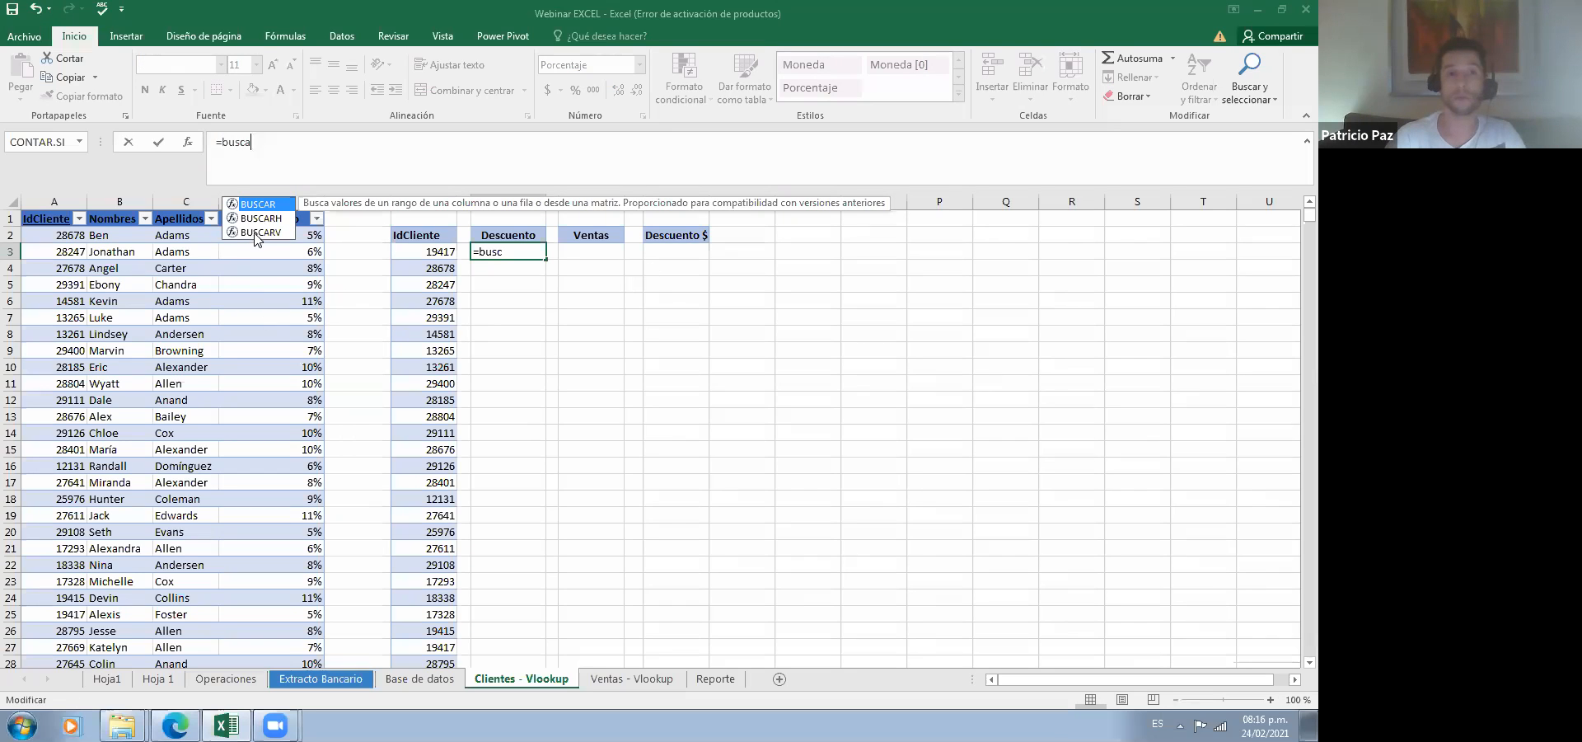
{"action": "double_click", "coordinate": [258, 232]}
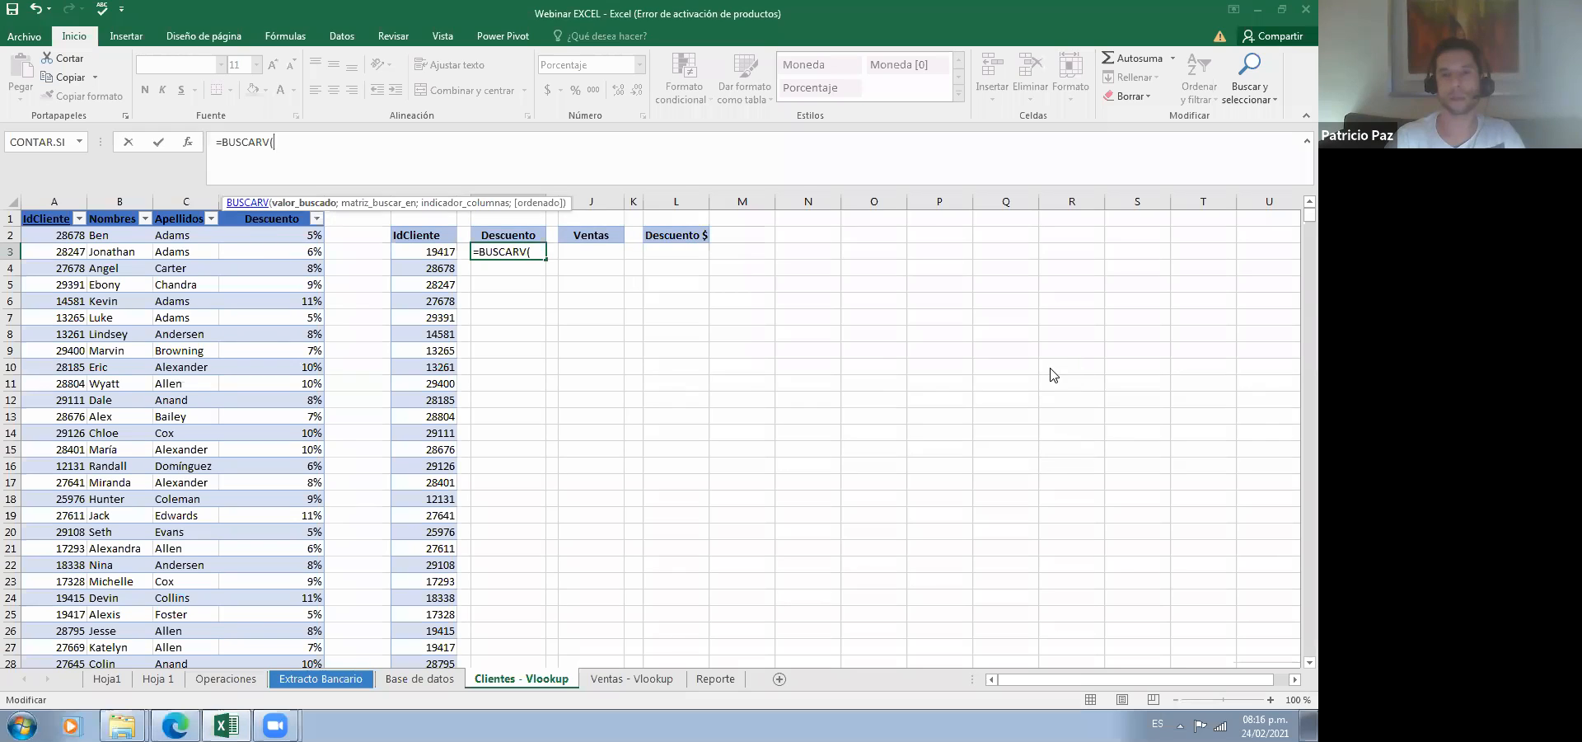
{"action": "key", "text": "ctrl+a"}
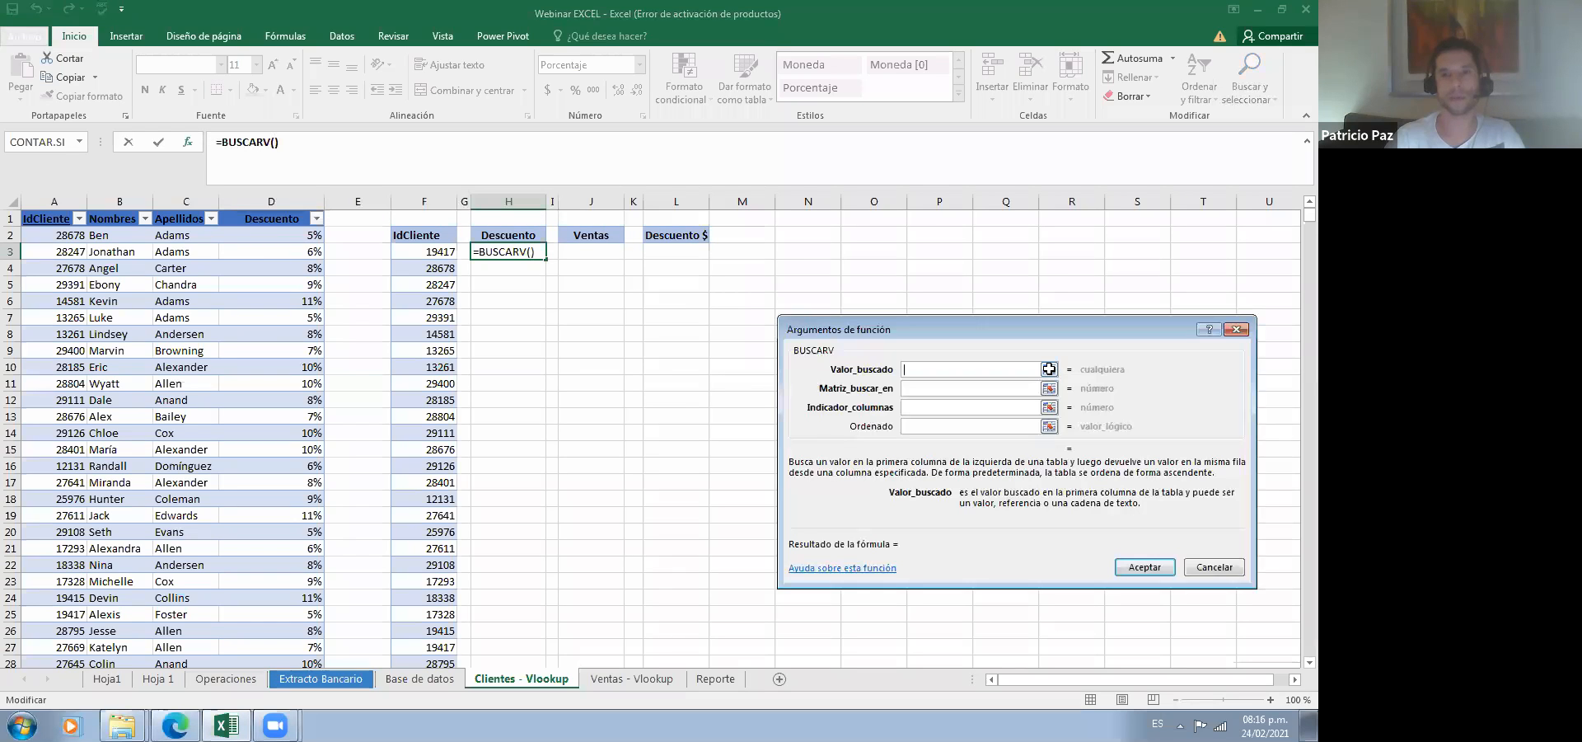
{"action": "left_click", "coordinate": [446, 253]}
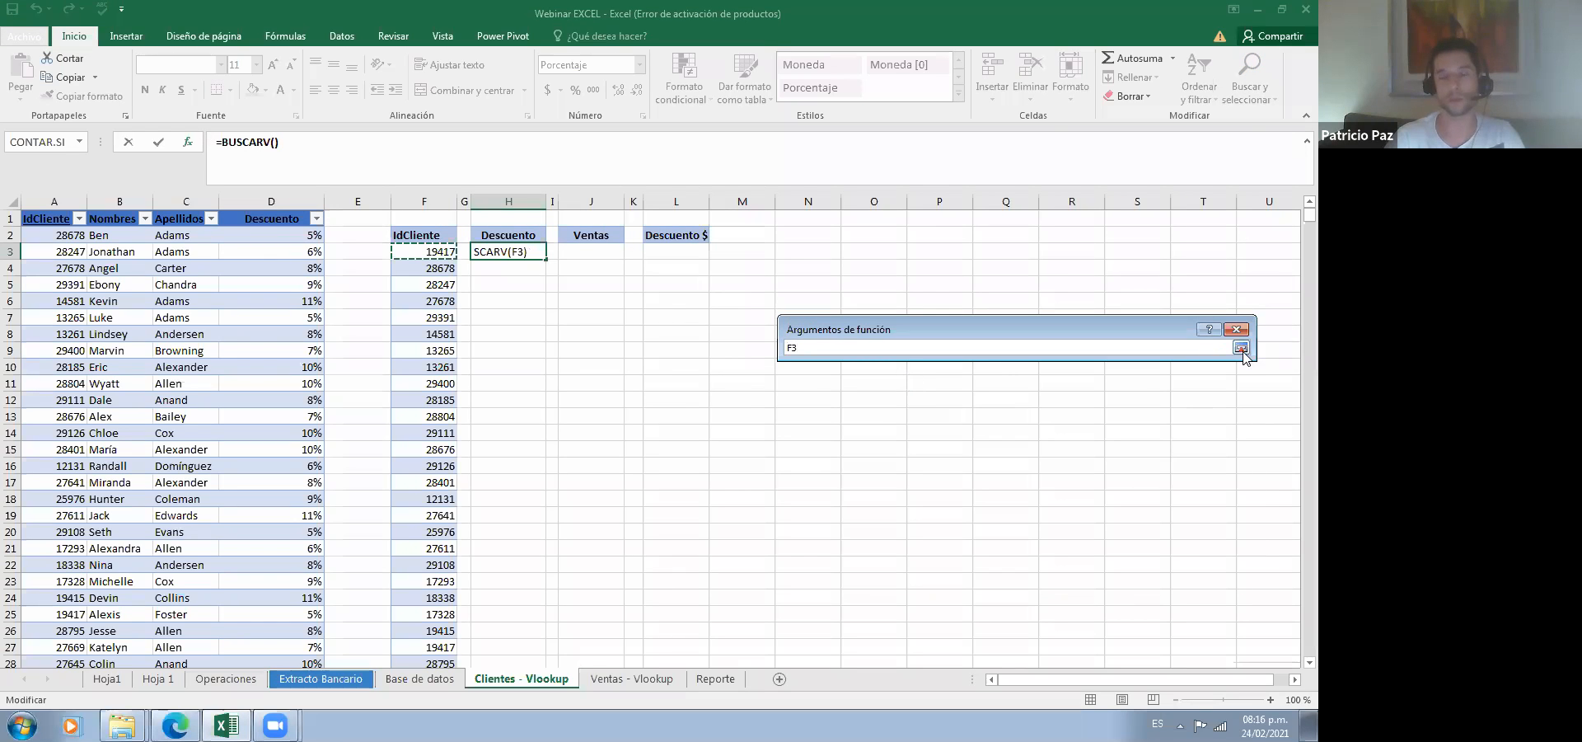
{"action": "left_click", "coordinate": [1242, 349]}
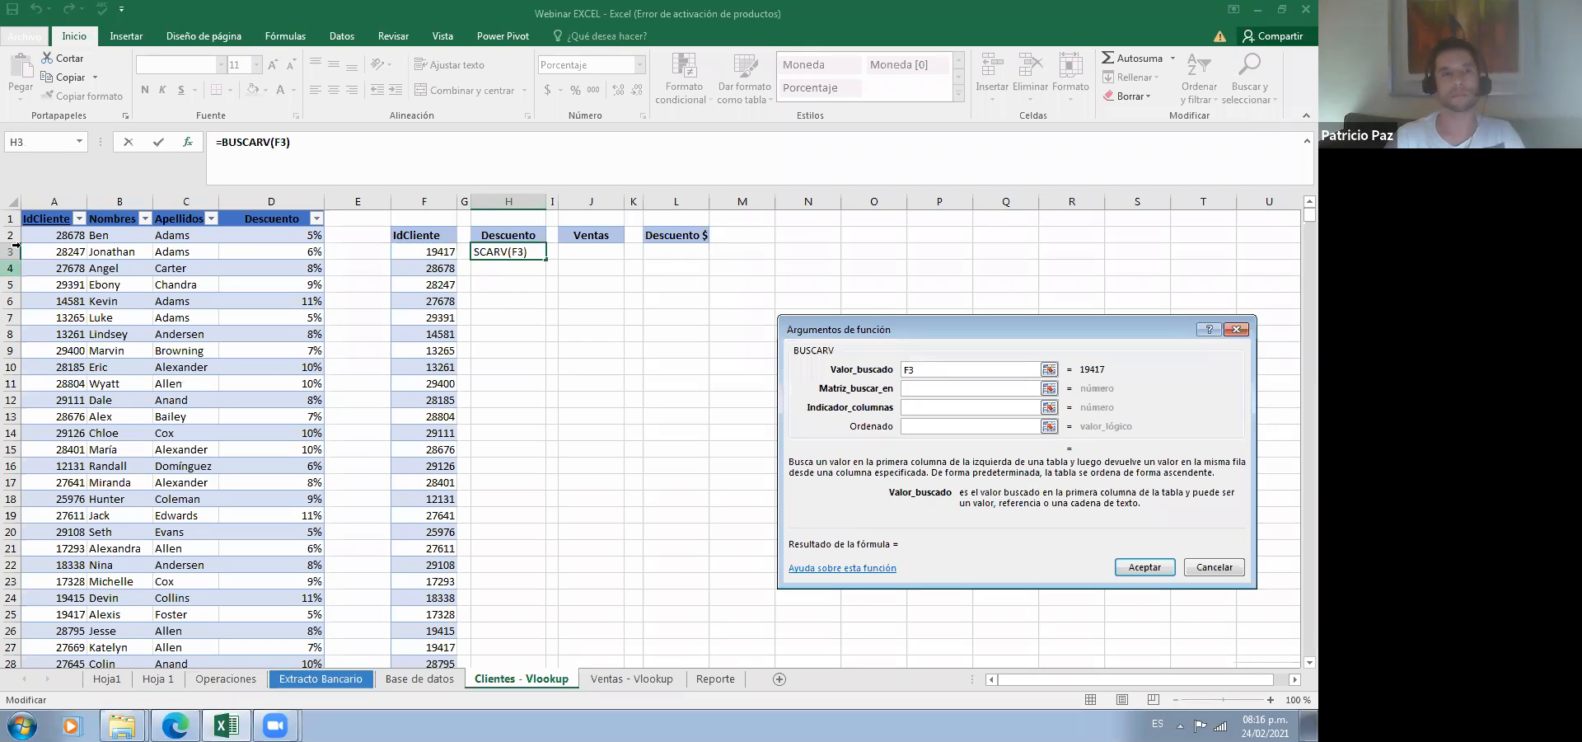
{"action": "left_click", "coordinate": [50, 235]}
{"action": "key", "text": "shift+Right"}
{"action": "key", "text": "shift+Right"}
{"action": "key", "text": "shift+Right"}
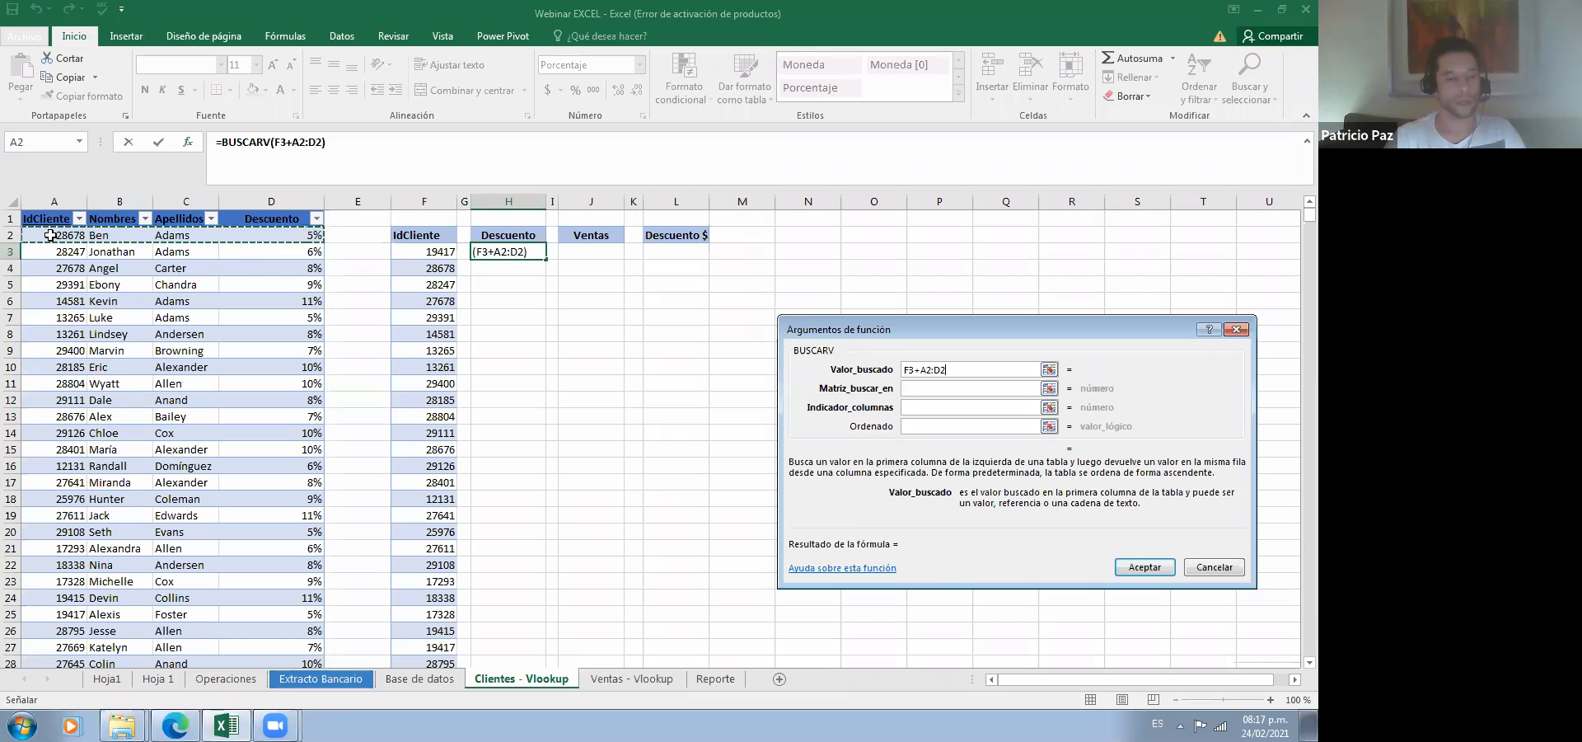
{"action": "key", "text": "ctrl+shift+Down"}
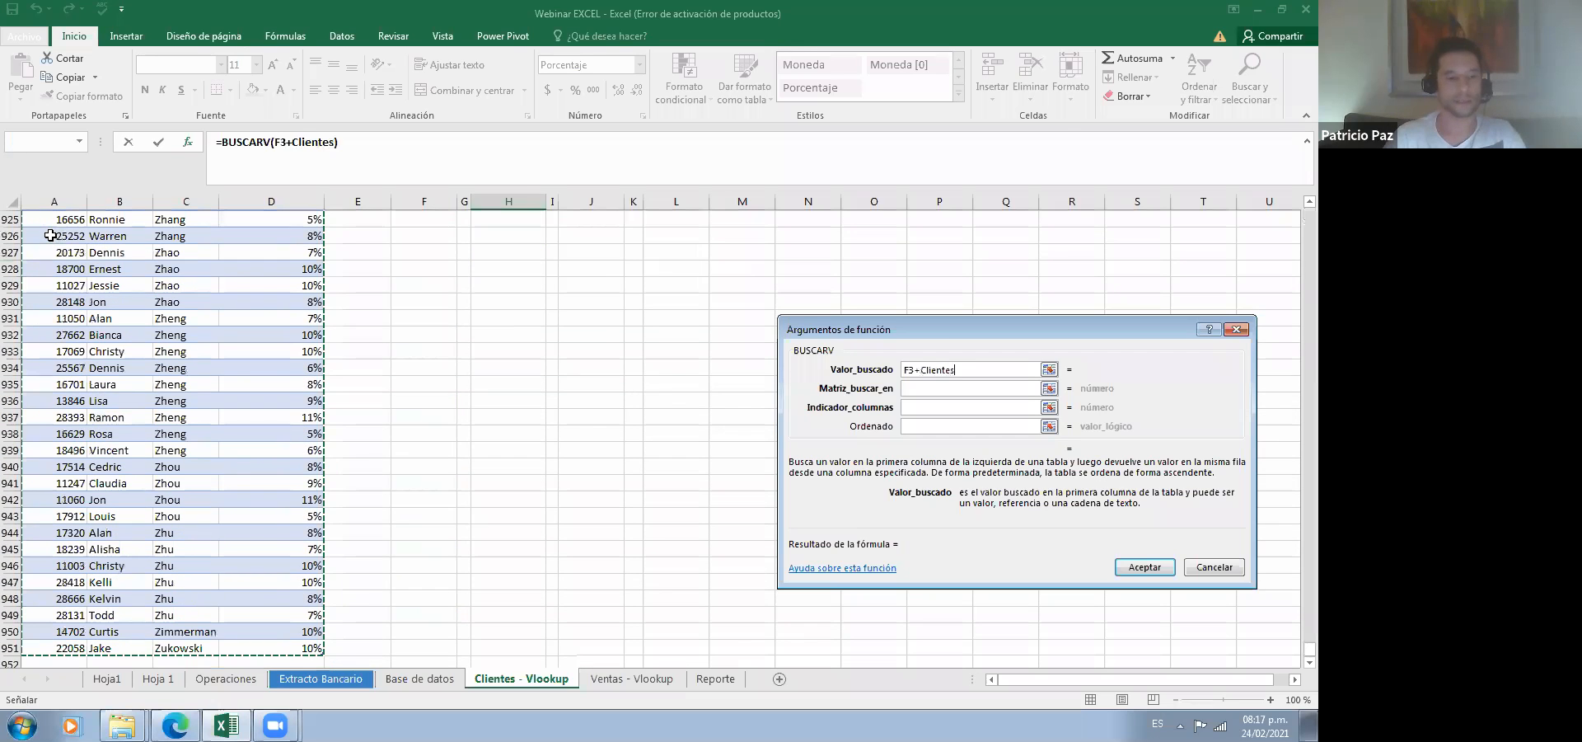
{"action": "scroll", "coordinate": [764, 526], "scroll_direction": "up", "scroll_amount": 5}
{"action": "key", "text": "BackSpace"}
{"action": "key", "text": "BackSpace"}
{"action": "key", "text": "BackSpace"}
{"action": "key", "text": "BackSpace"}
{"action": "key", "text": "BackSpace"}
{"action": "key", "text": "BackSpace"}
{"action": "key", "text": "BackSpace"}
{"action": "key", "text": "BackSpace"}
{"action": "key", "text": "BackSpace"}
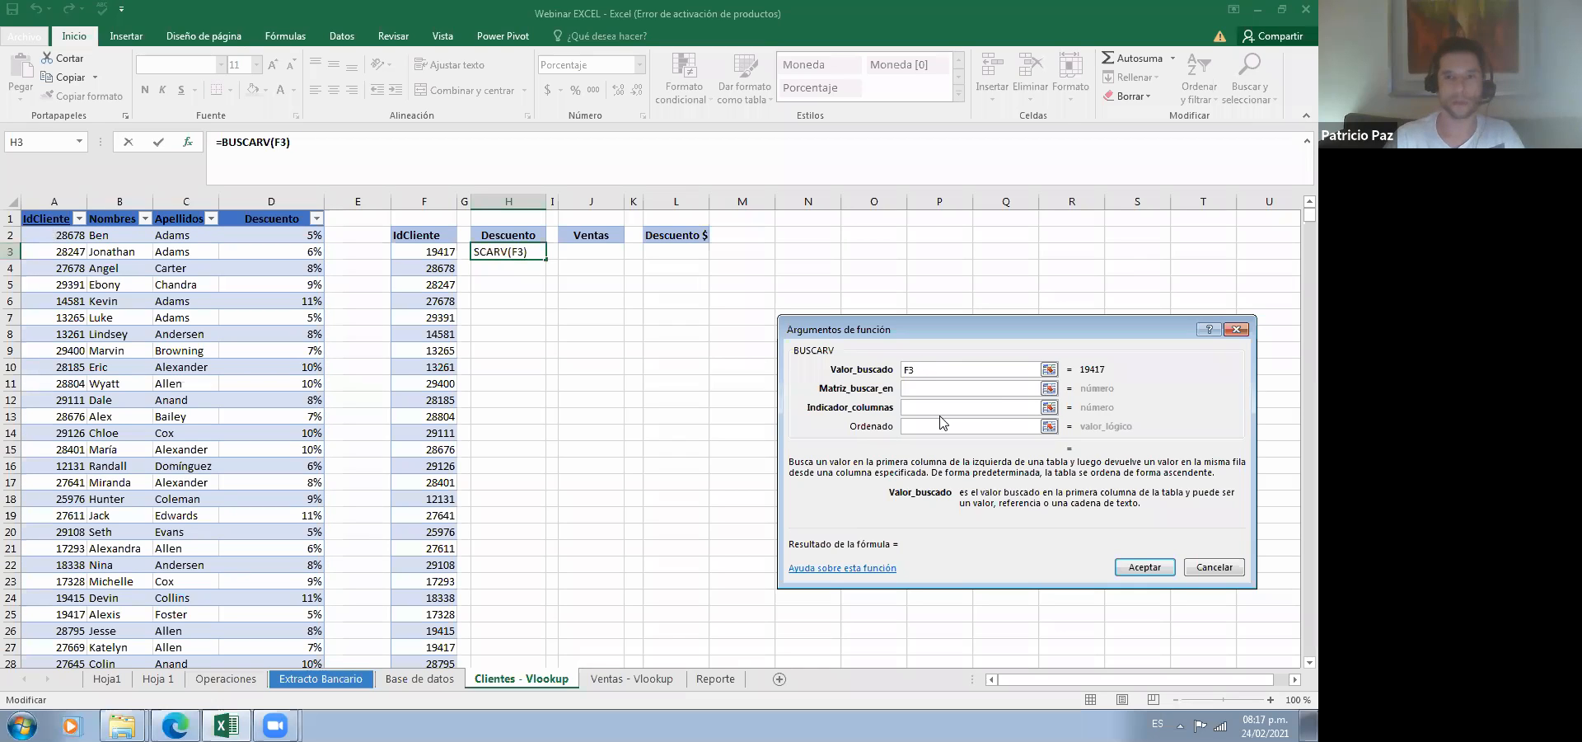
Step: Set Matriz_buscar_en to the whole Clientes table, from A2 across to column D and down to its last row
{"action": "left_click", "coordinate": [1049, 388]}
{"action": "left_click", "coordinate": [63, 234]}
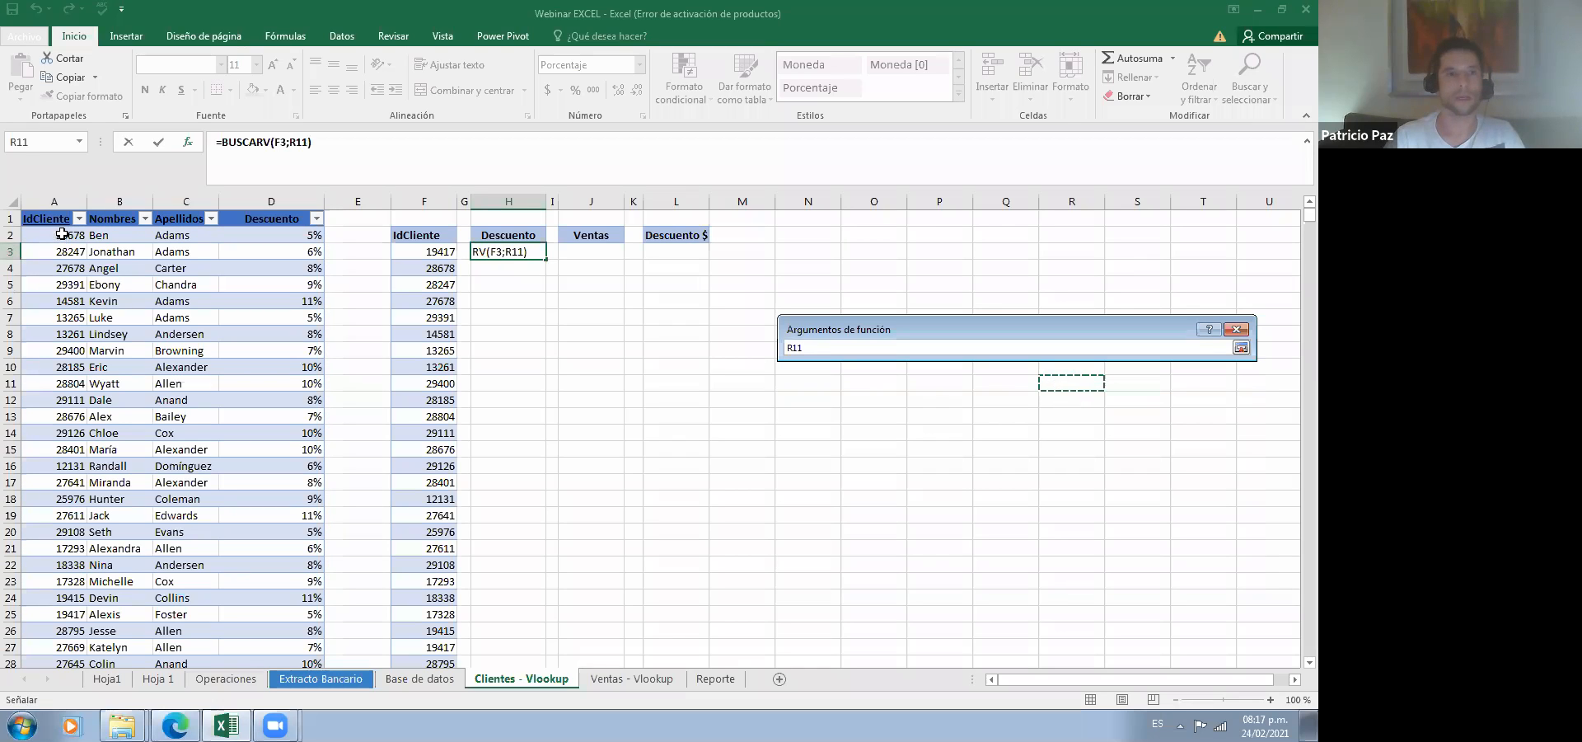
{"action": "key", "text": "shift+Right"}
{"action": "key", "text": "shift+Right"}
{"action": "key", "text": "shift+Right"}
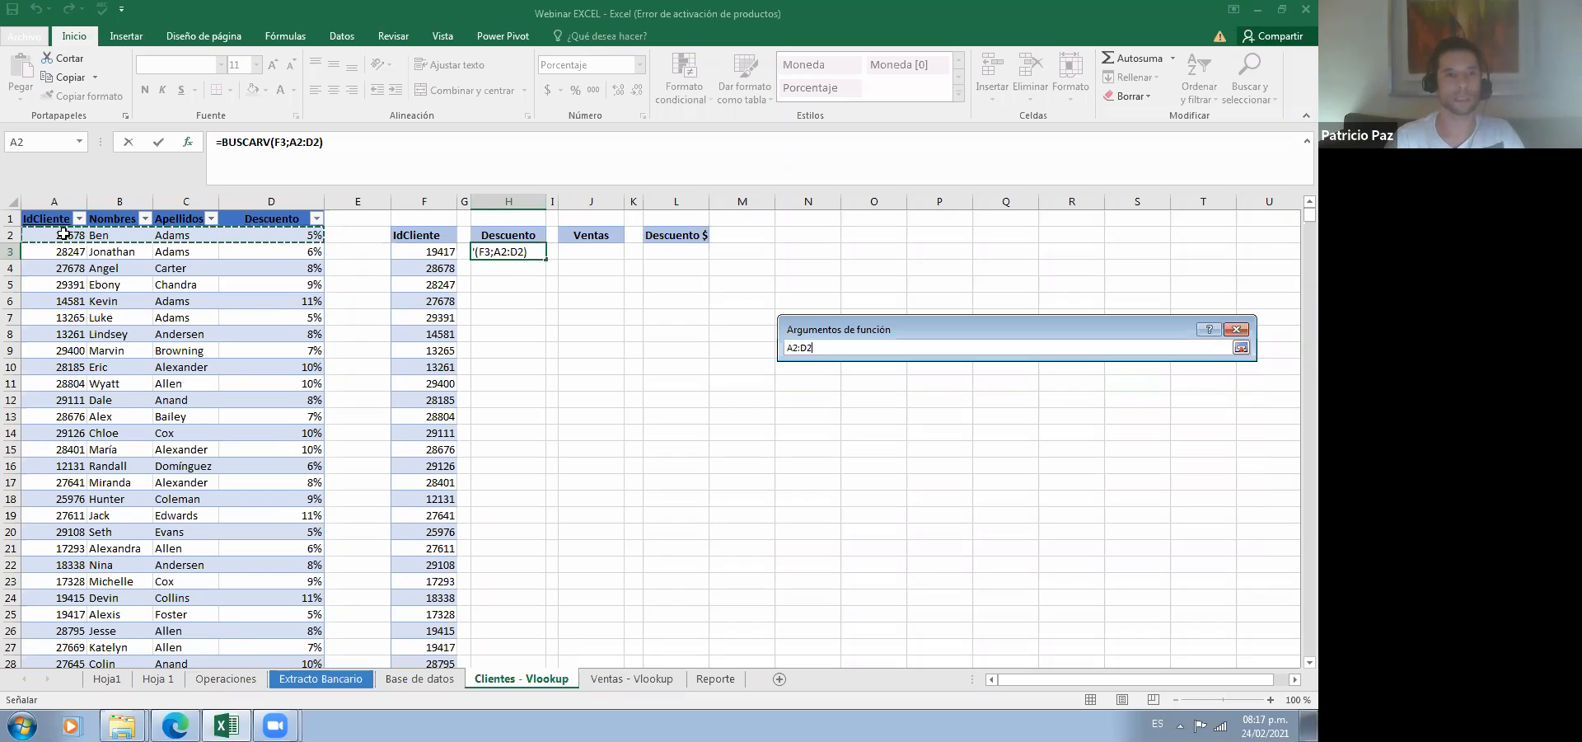
{"action": "key", "text": "ctrl+shift+Down"}
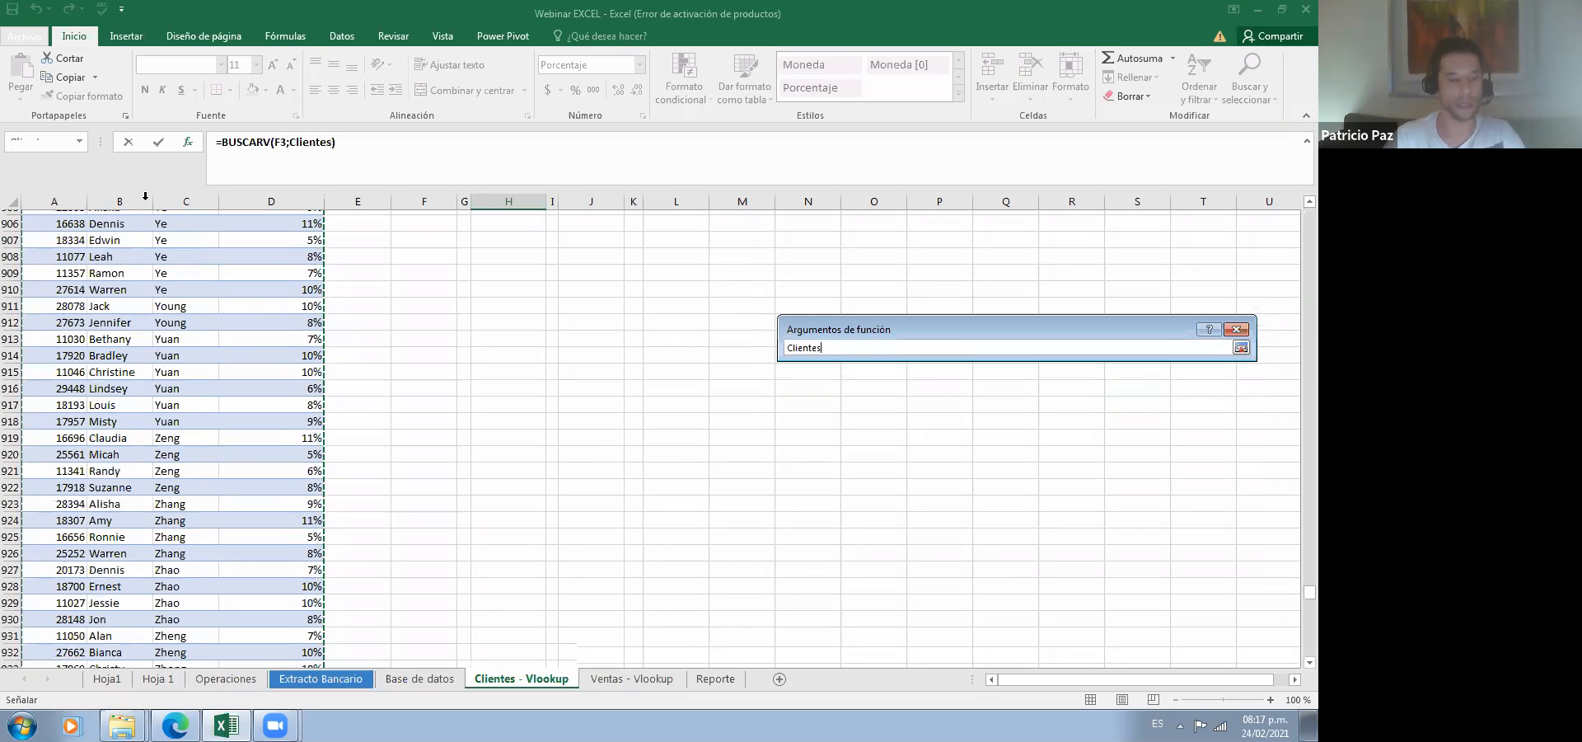
{"action": "left_click", "coordinate": [1242, 347]}
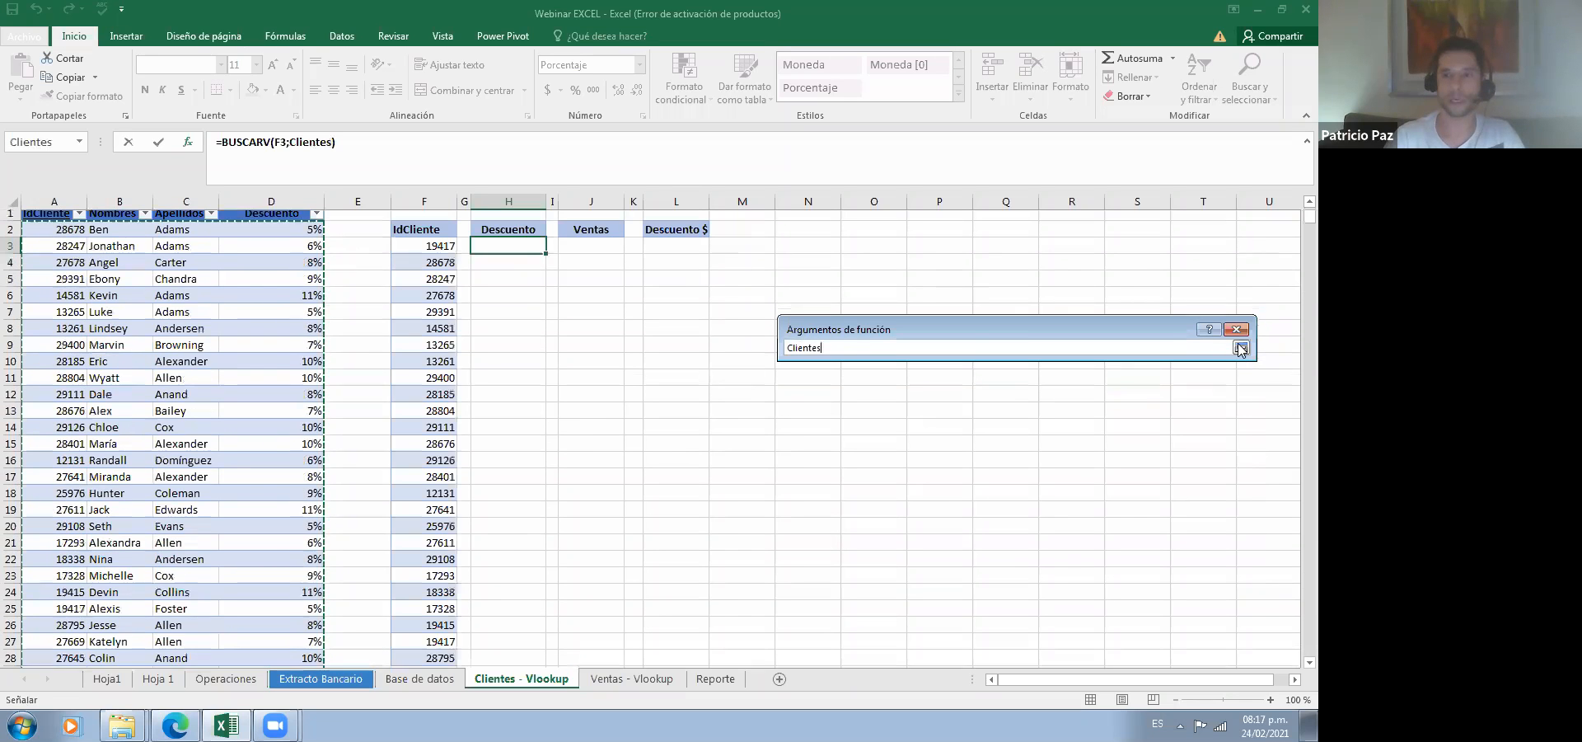
Step: Set Indicador_columnas to 4 and Ordenado to 0, and accept the discount lookup
{"action": "left_click", "coordinate": [928, 408]}
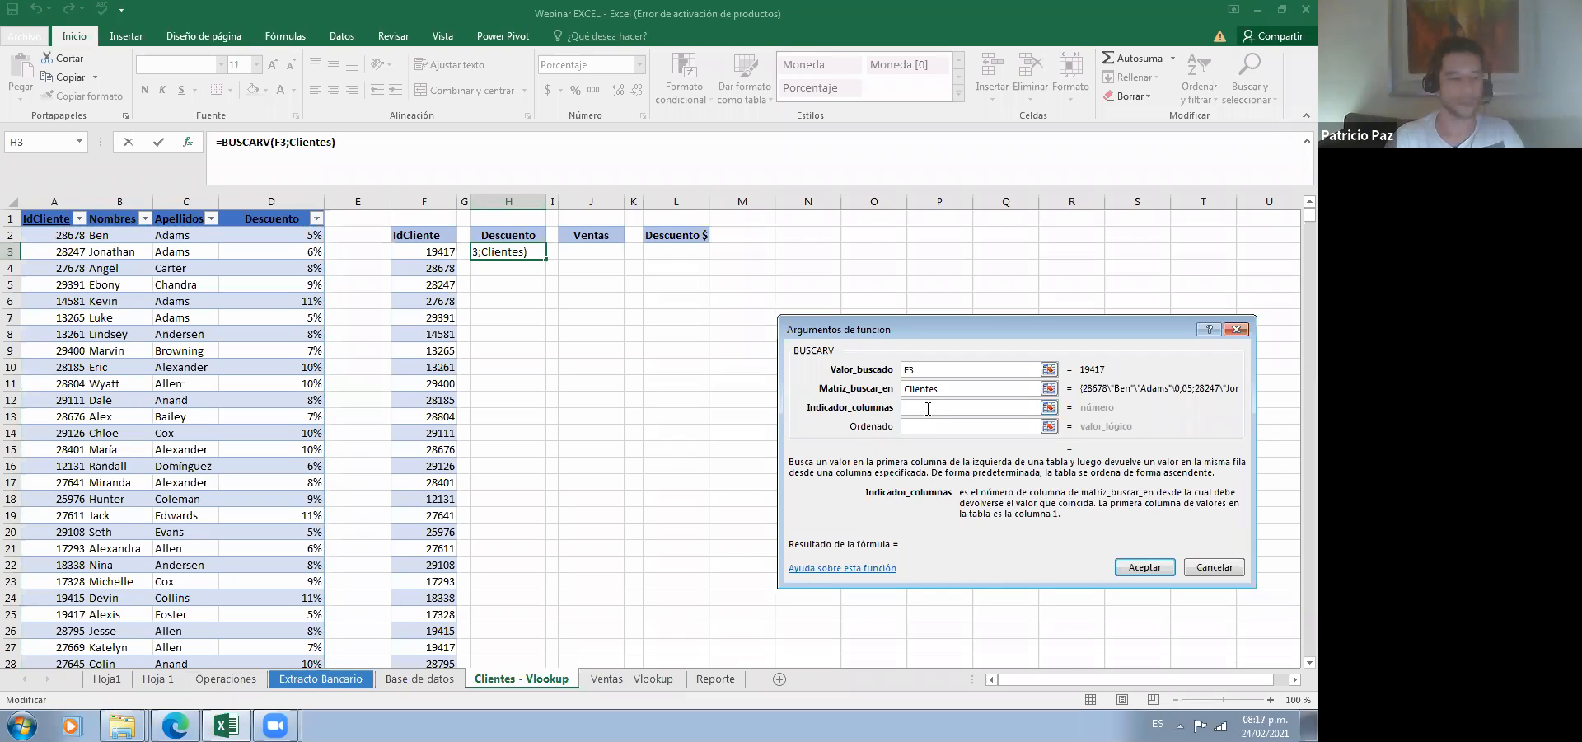
{"action": "type", "text": "4"}
{"action": "key", "text": "Tab"}
{"action": "type", "text": "0"}
{"action": "key", "text": "Return"}
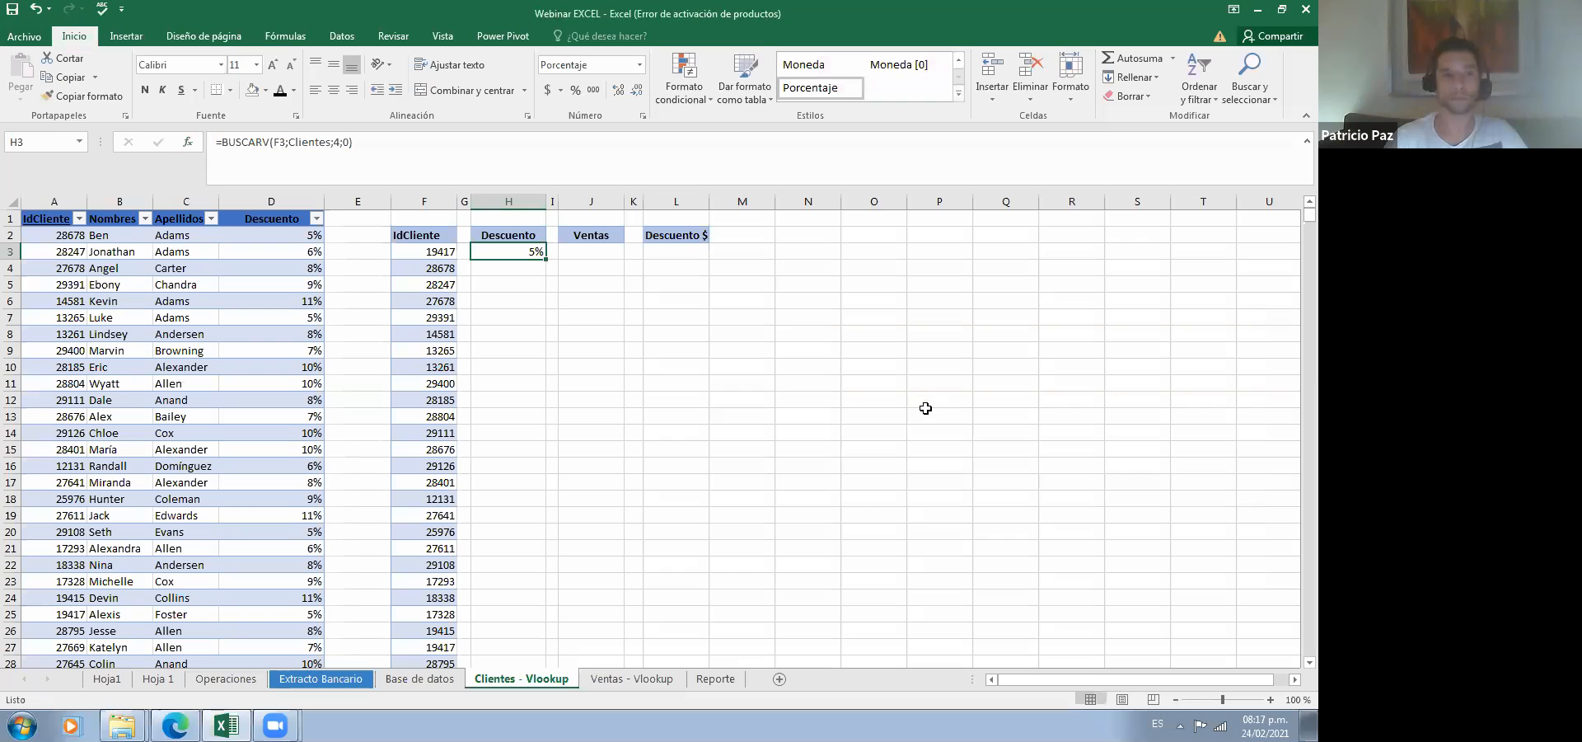
Step: Copy the BUSCARV formula from H3 down the Descuento column for all the listed client IDs
{"action": "key", "text": "ctrl+c"}
{"action": "key", "text": "shift+Down"}
{"action": "key", "text": "shift+Down"}
{"action": "key", "text": "shift+Down"}
{"action": "key", "text": "shift+Down"}
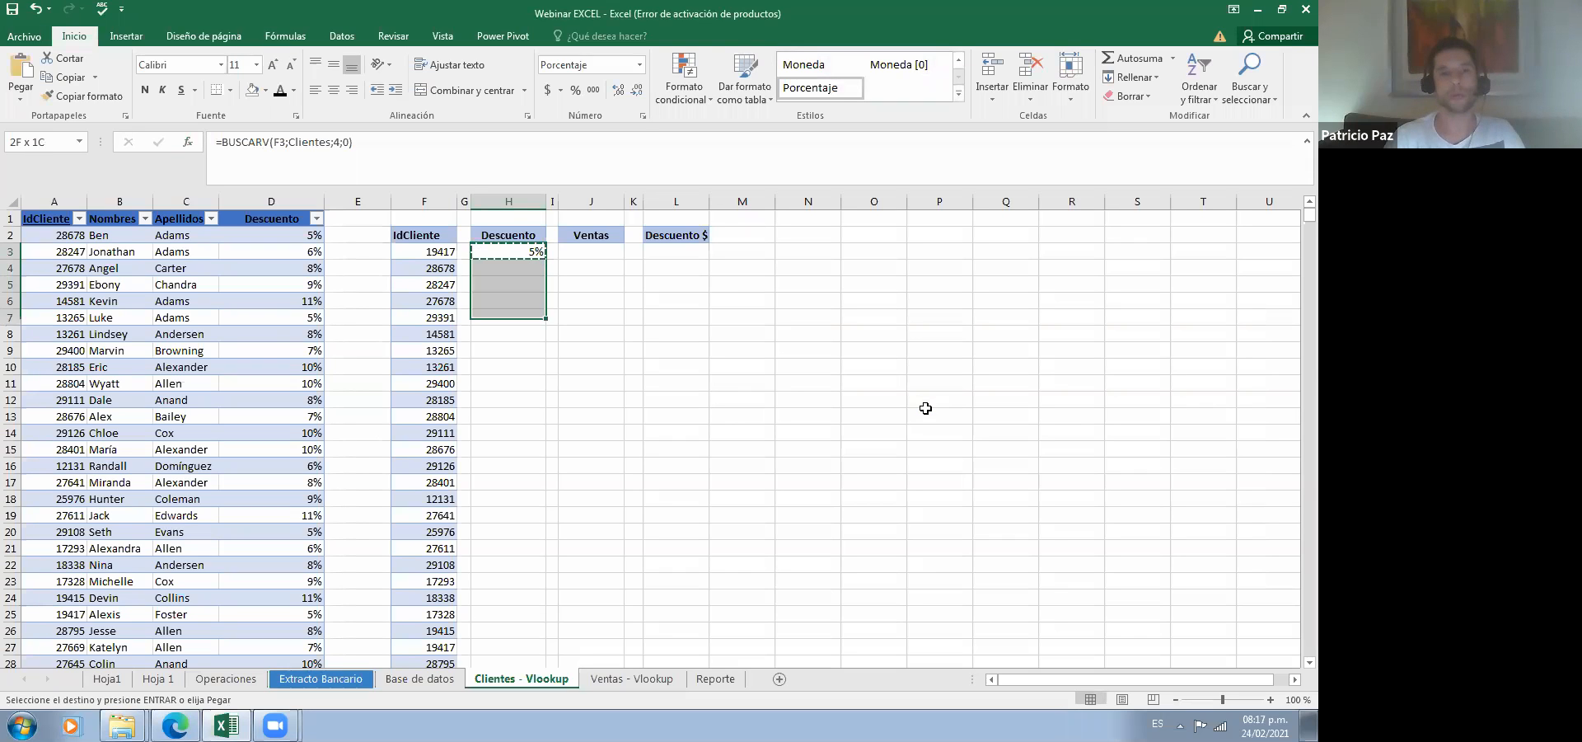
{"action": "key", "text": "shift+Down"}
{"action": "key", "text": "shift+Down"}
{"action": "key", "text": "shift+Down"}
{"action": "key", "text": "shift+Down"}
{"action": "key", "text": "shift+Down"}
{"action": "key", "text": "shift+Down"}
{"action": "key", "text": "shift+Down"}
{"action": "key", "text": "shift+Down"}
{"action": "key", "text": "shift+Down"}
{"action": "key", "text": "shift+Down"}
{"action": "key", "text": "shift+Down"}
{"action": "key", "text": "shift+Down"}
{"action": "key", "text": "shift+Down"}
{"action": "key", "text": "shift+Down"}
{"action": "key", "text": "shift+Down"}
{"action": "key", "text": "shift+Down"}
{"action": "key", "text": "shift+Down"}
{"action": "key", "text": "shift+Down"}
{"action": "key", "text": "shift+Down"}
{"action": "key", "text": "shift+Down"}
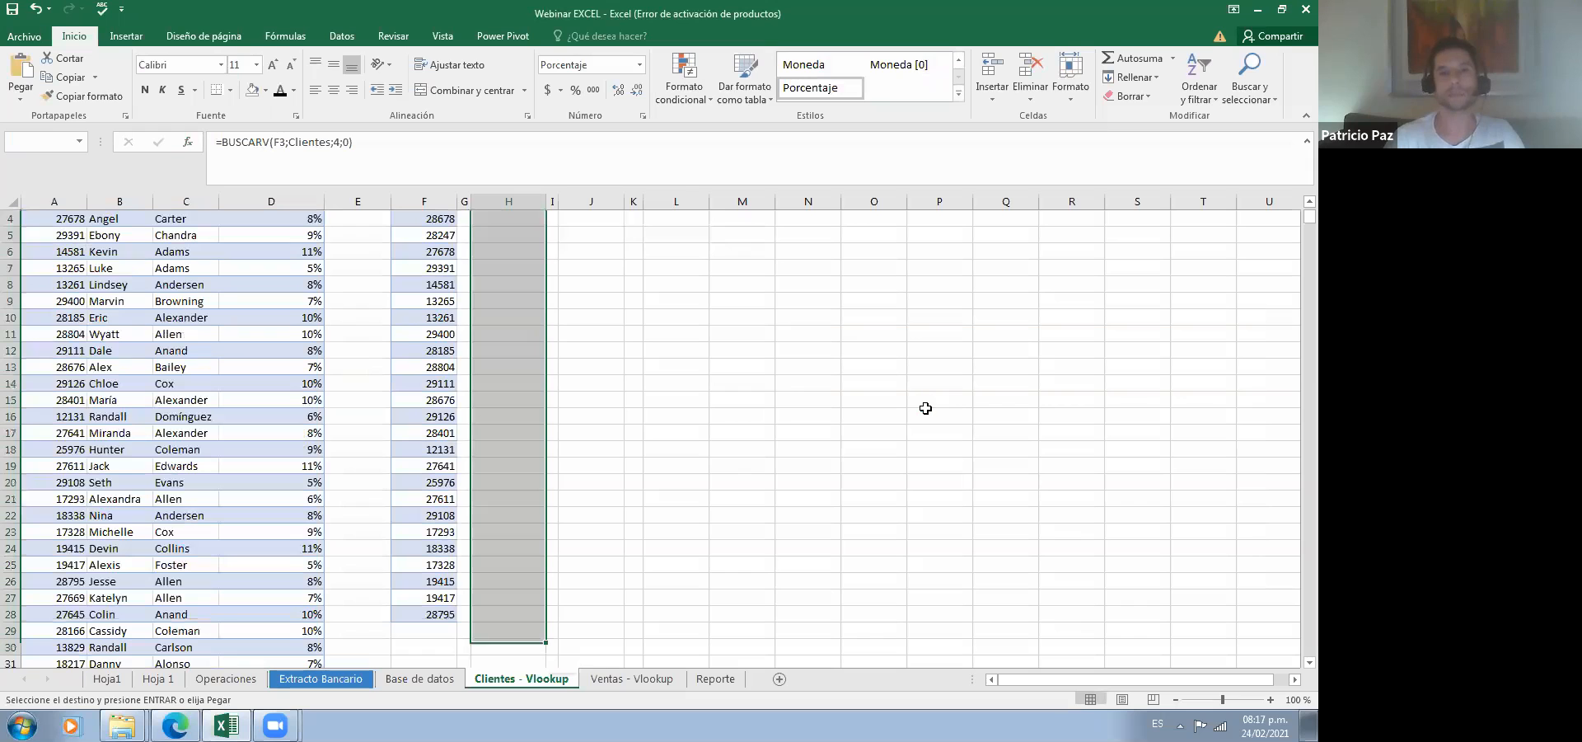
{"action": "key", "text": "Return"}
Step: Check the copied lookup formulas and their discounts along the Descuento column in H
{"action": "key", "text": "Down"}
{"action": "key", "text": "Down"}
{"action": "key", "text": "Down"}
{"action": "key", "text": "Down"}
{"action": "key", "text": "Down"}
{"action": "key", "text": "Down"}
{"action": "key", "text": "Down"}
{"action": "key", "text": "Down"}
{"action": "key", "text": "Down"}
{"action": "key", "text": "Down"}
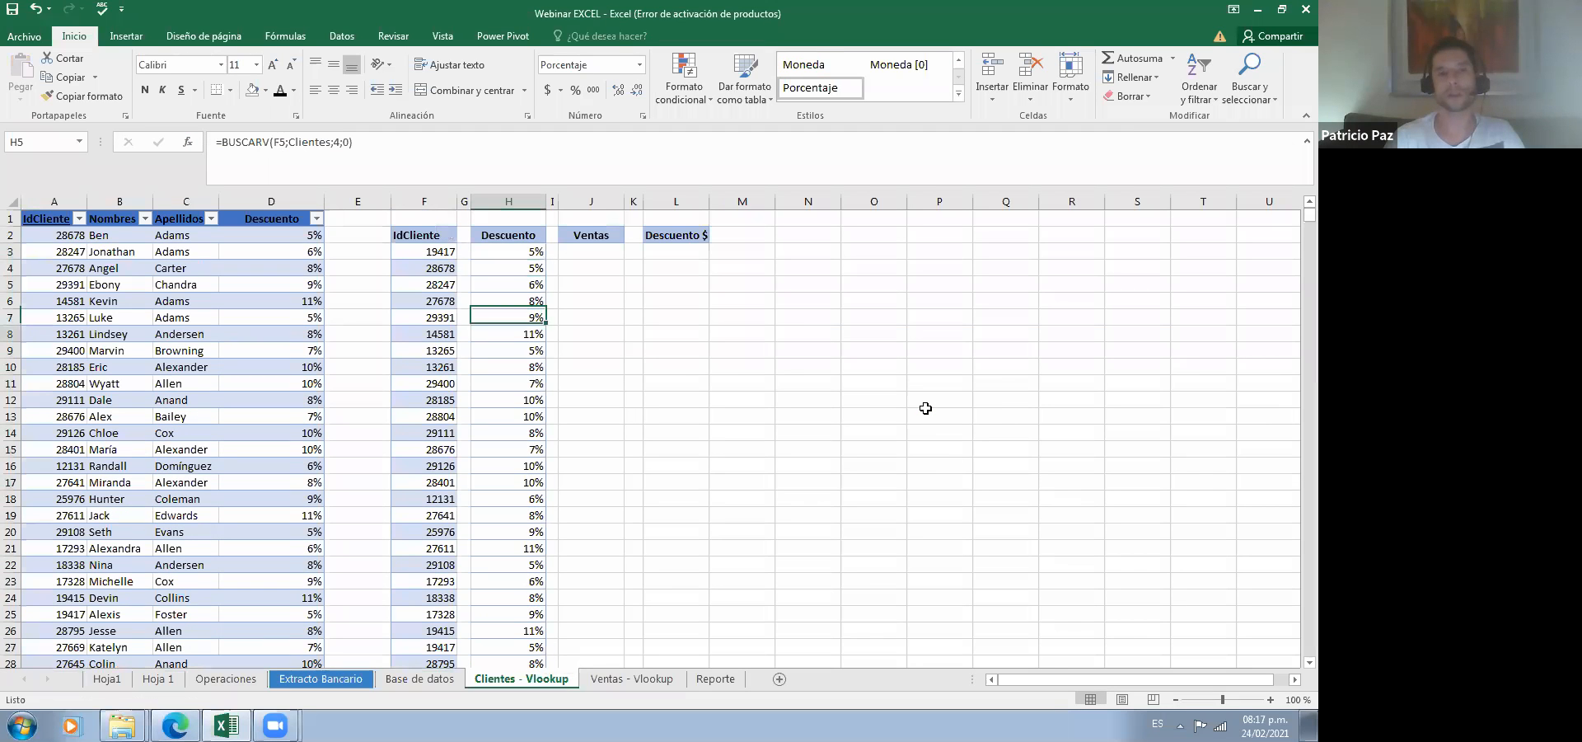
{"action": "scroll", "coordinate": [925, 408], "scroll_direction": "down", "scroll_amount": 1}
{"action": "key", "text": "Up"}
{"action": "key", "text": "Up"}
{"action": "key", "text": "Up"}
{"action": "key", "text": "Up"}
{"action": "scroll", "coordinate": [925, 408], "scroll_direction": "up", "scroll_amount": 1}
{"action": "key", "text": "Up"}
{"action": "key", "text": "Up"}
{"action": "key", "text": "Up"}
{"action": "key", "text": "Up"}
{"action": "key", "text": "Up"}
{"action": "key", "text": "Up"}
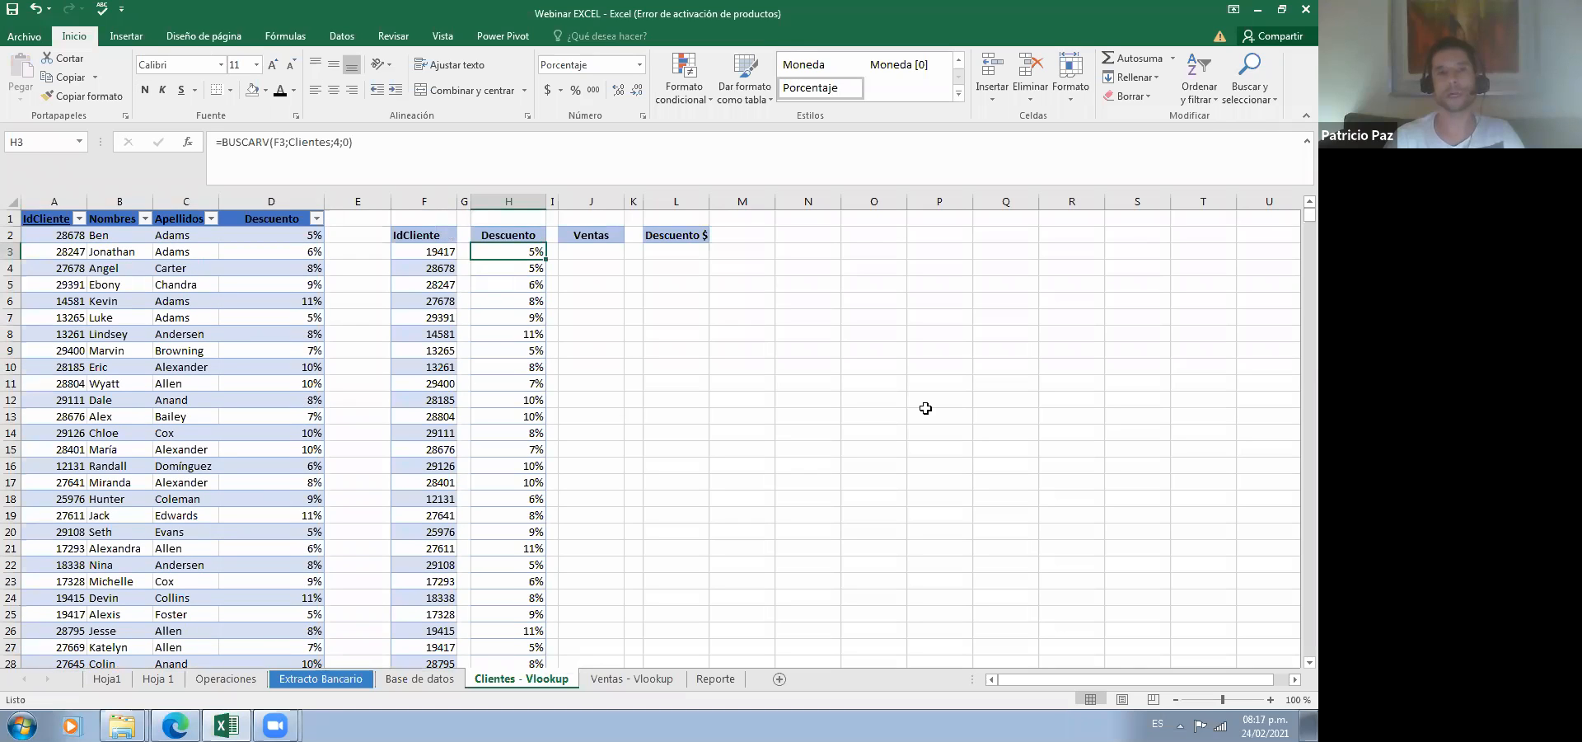
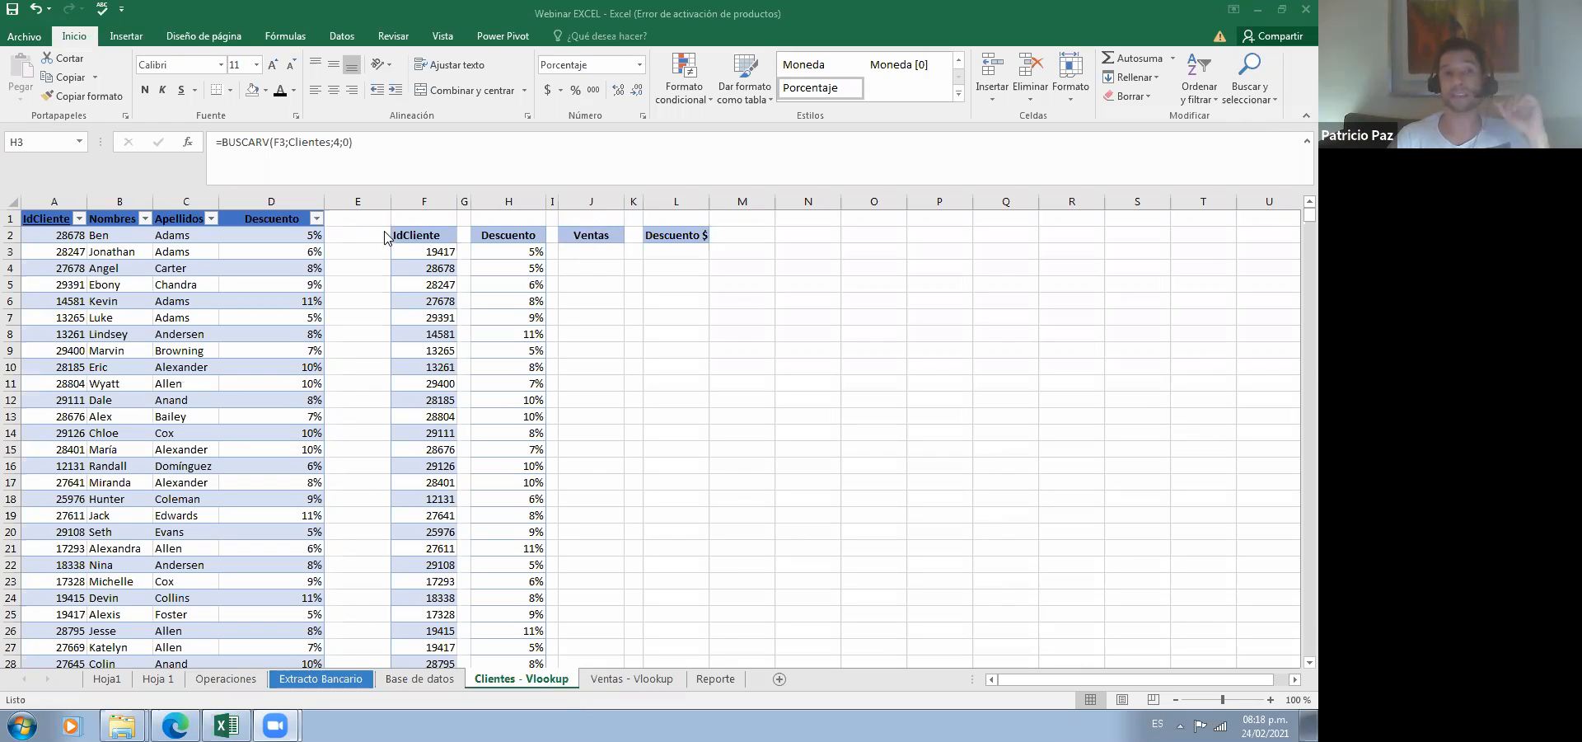
Step: Review the sales table on the Ventas - Vlookup sheet and return to the Clientes - Vlookup sheet
{"action": "left_click", "coordinate": [615, 686]}
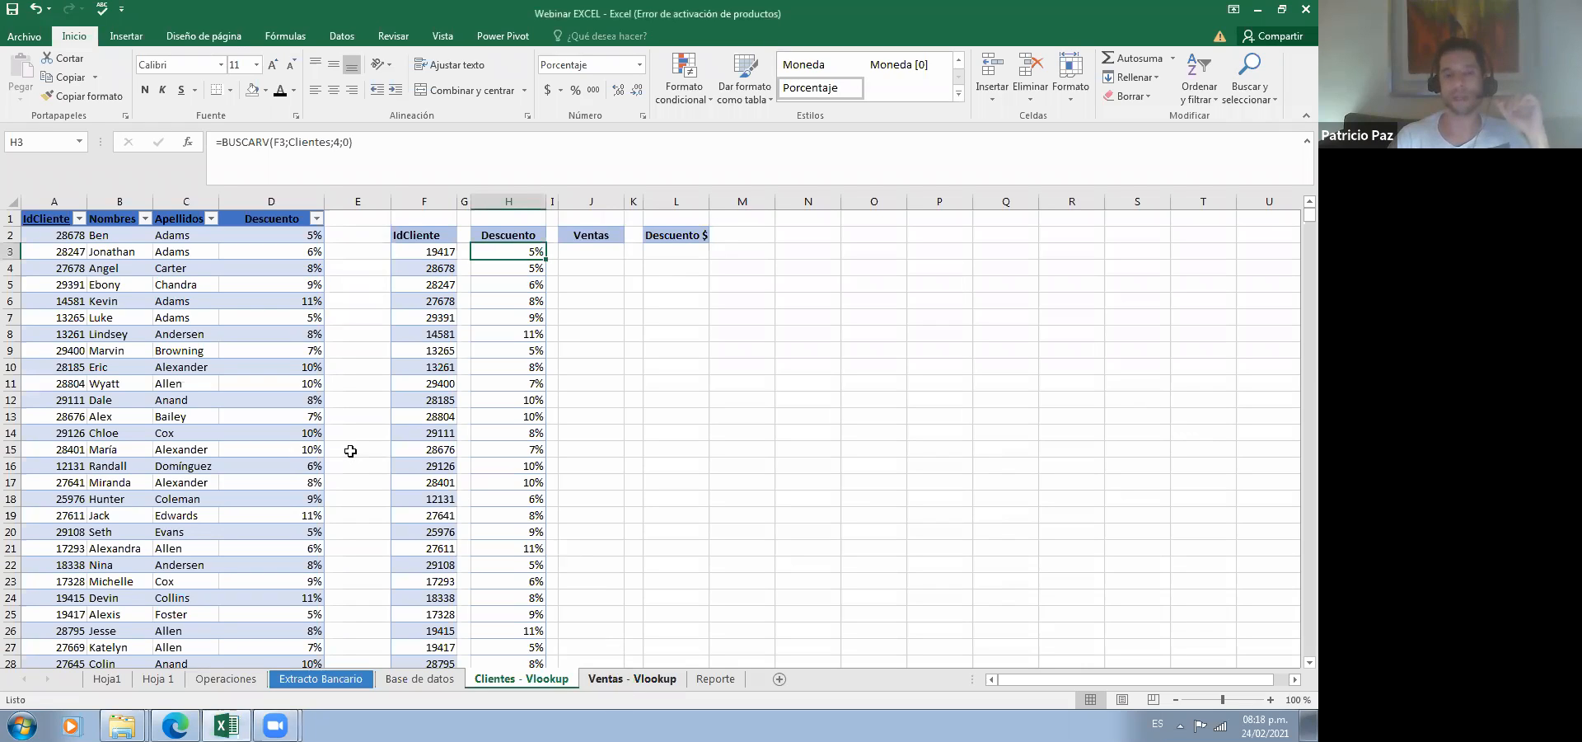
{"action": "left_click", "coordinate": [632, 678]}
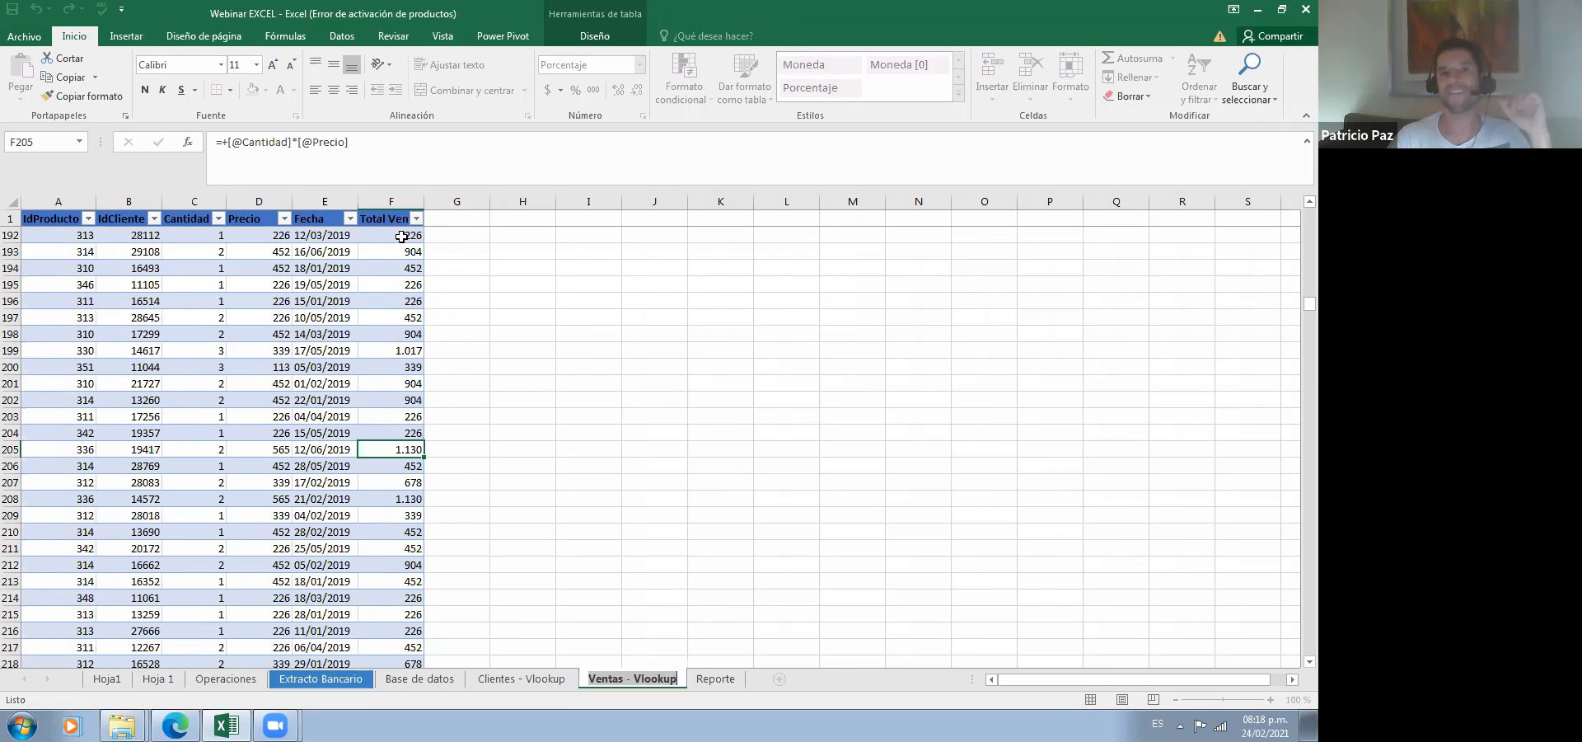
{"action": "left_click", "coordinate": [548, 678], "text": "ctrl"}
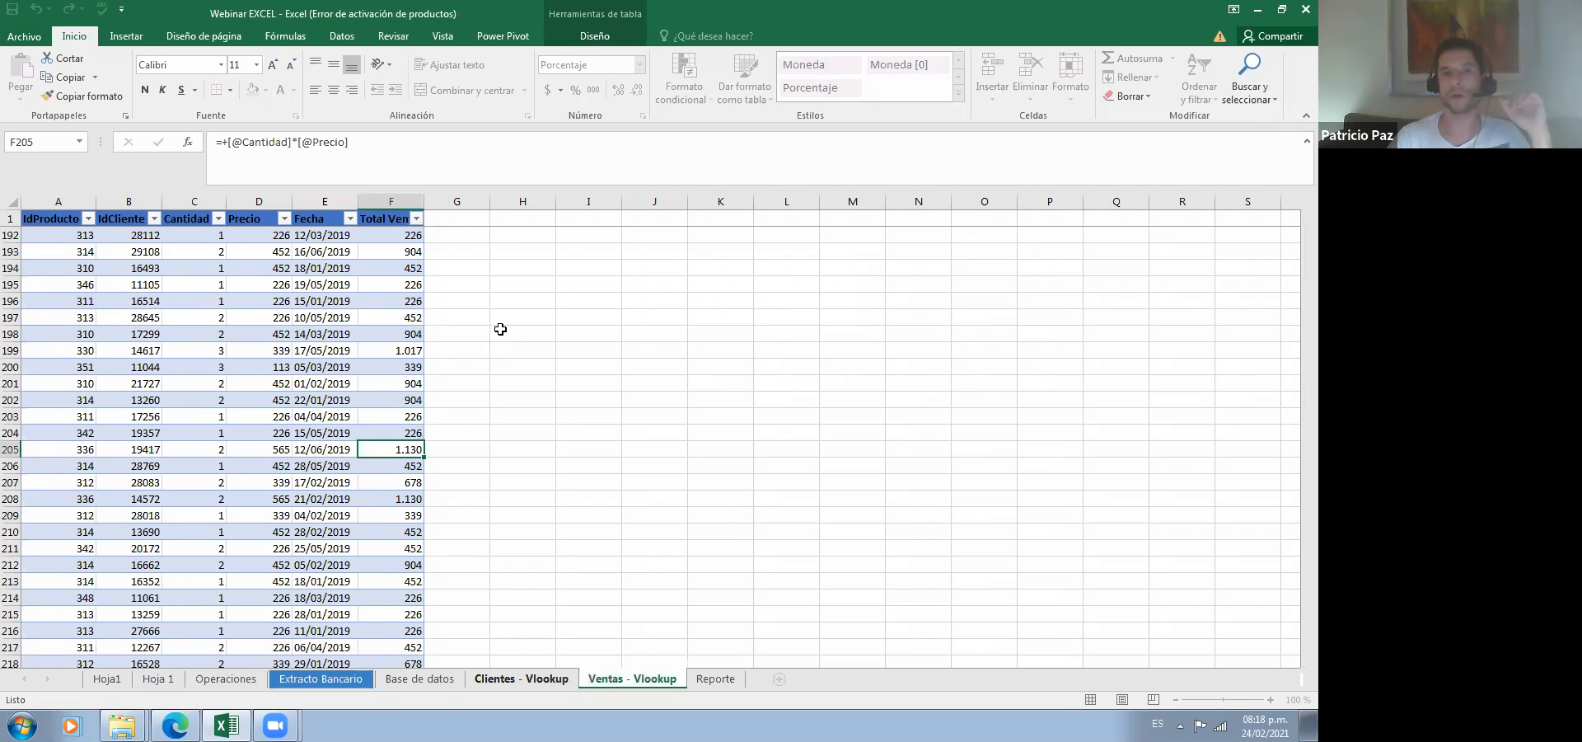
{"action": "key", "text": "ctrl+Page_Up"}
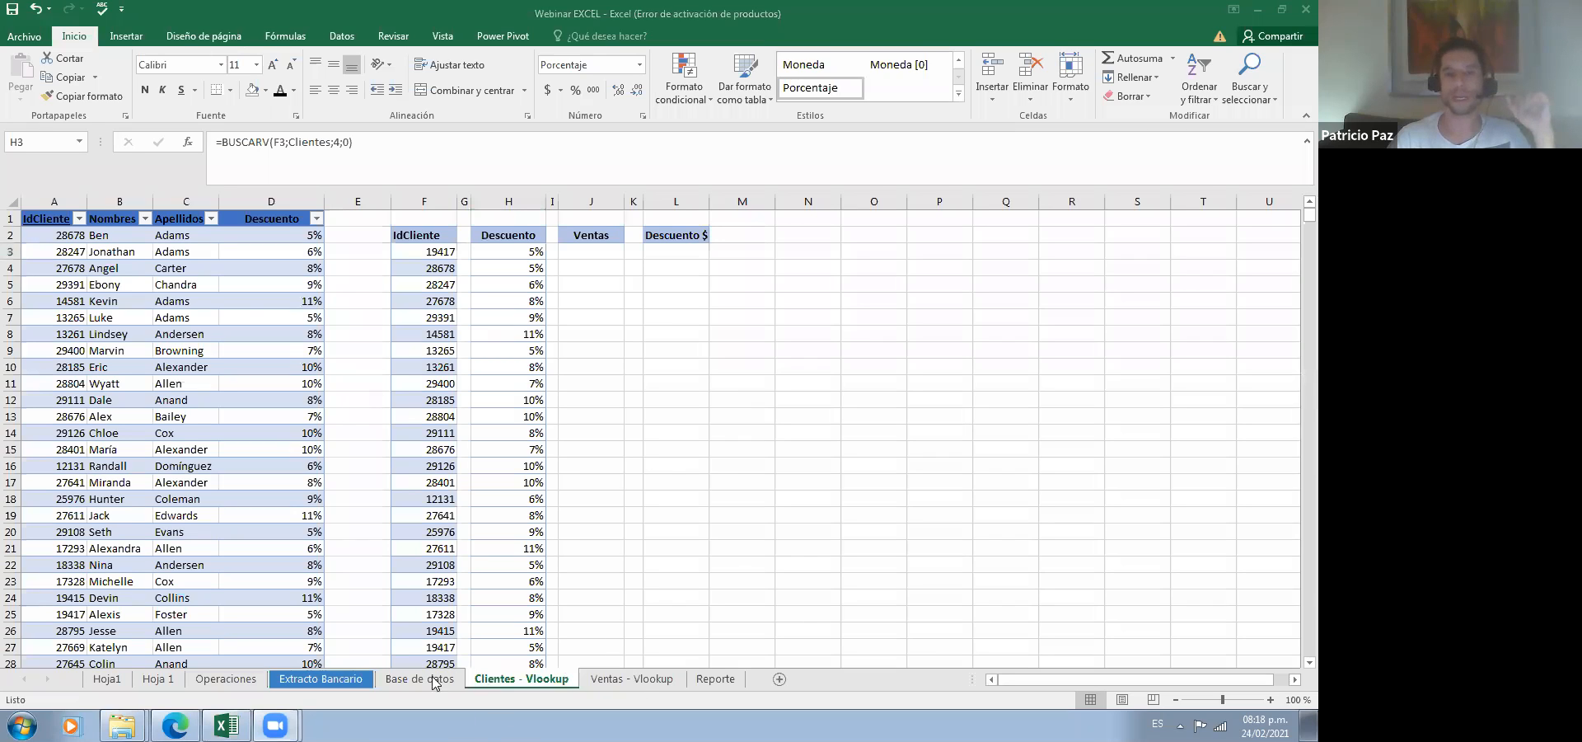
Step: Start a BUSCARV formula in the Ventas cell J3 with client ID cell F3 as Valor_buscado
{"action": "left_click", "coordinate": [585, 251]}
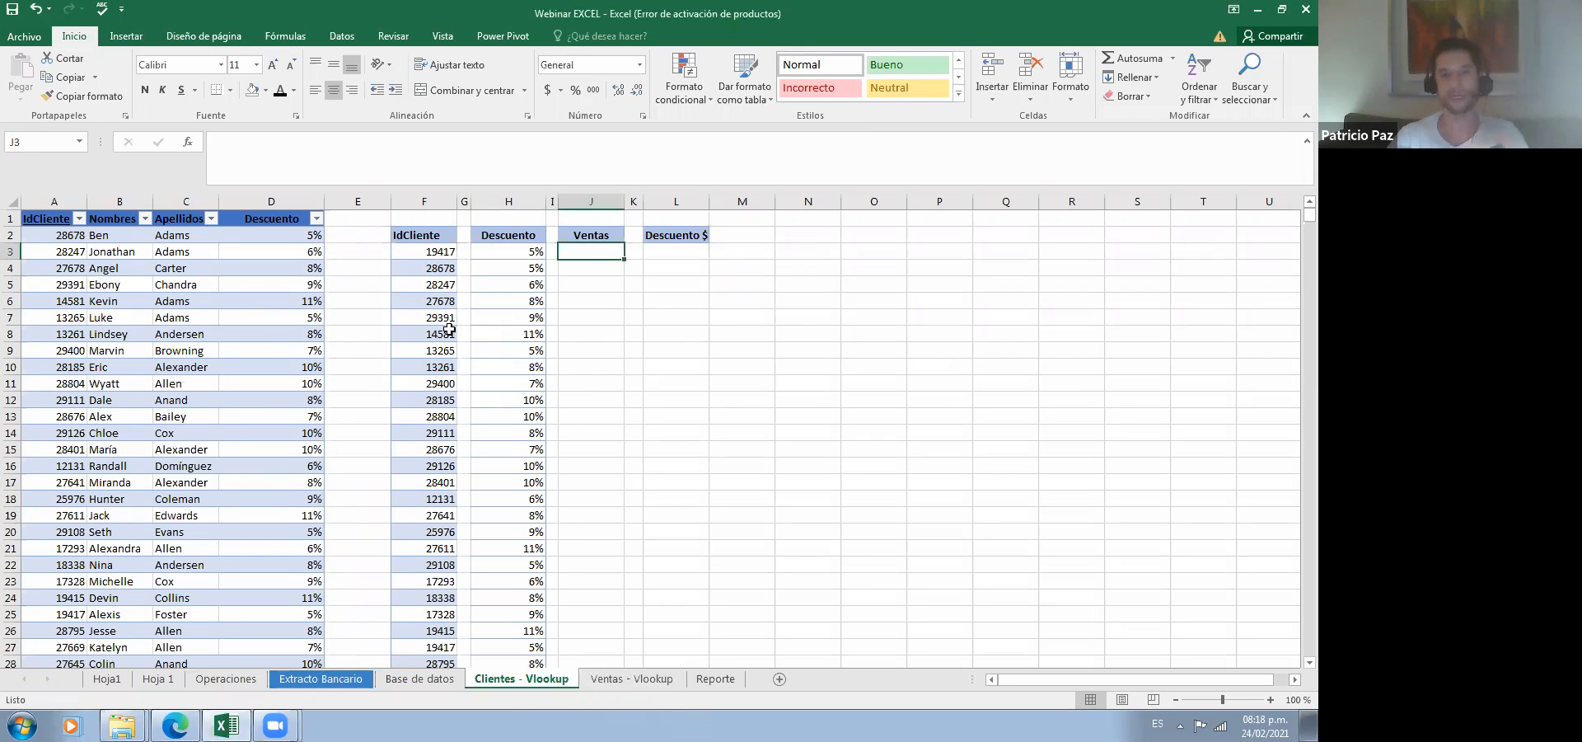
{"action": "type", "text": "="}
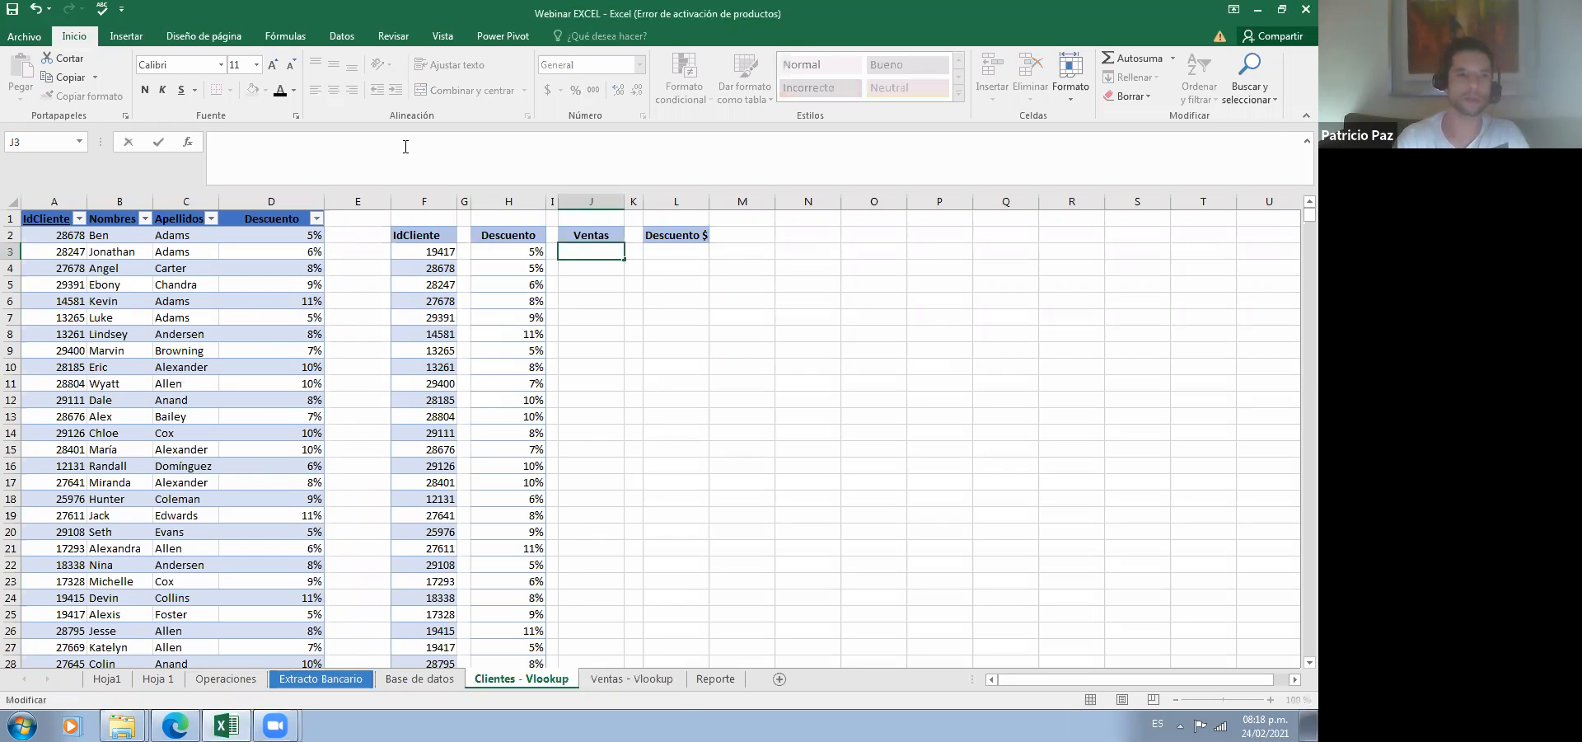
{"action": "type", "text": "bus"}
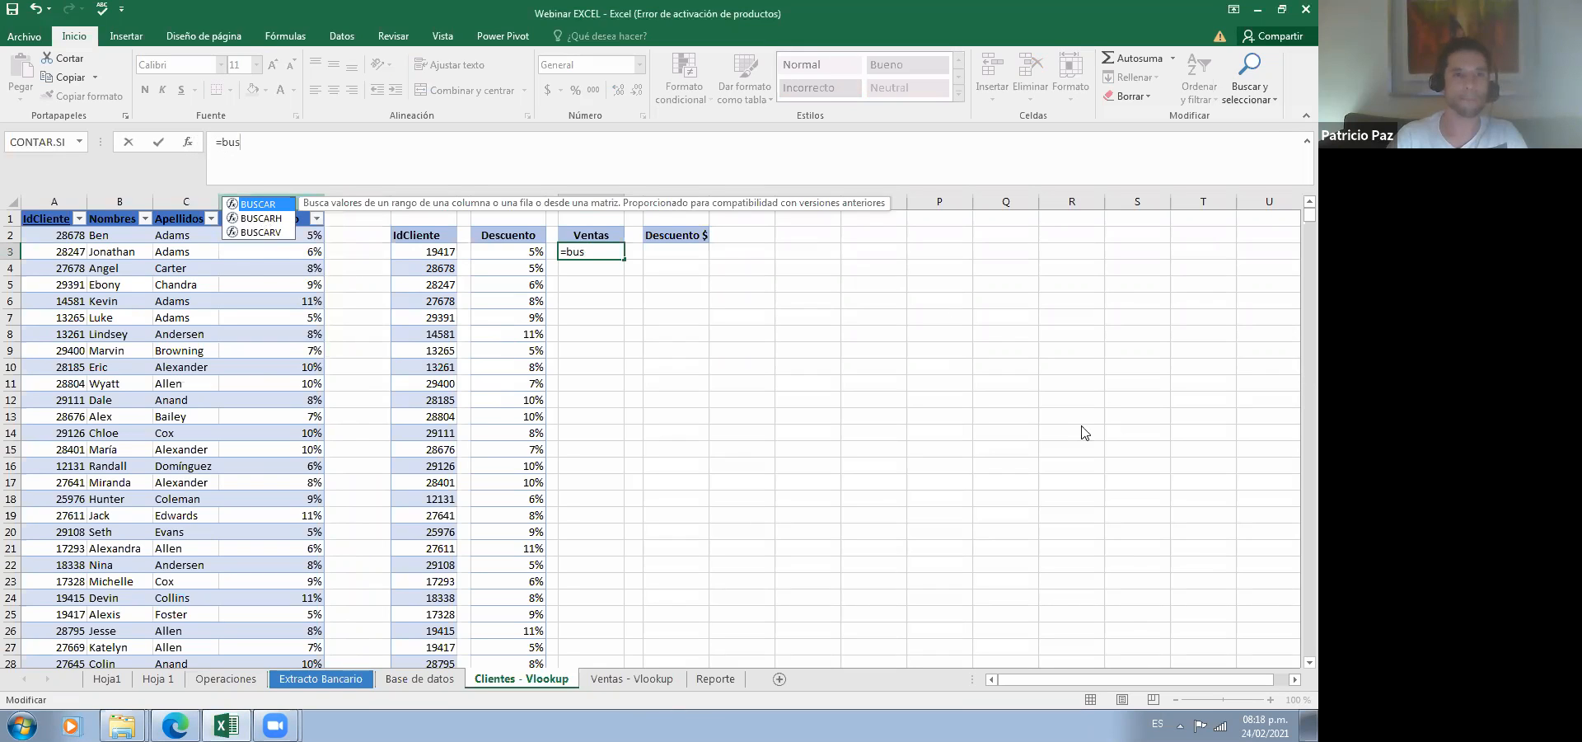
{"action": "key", "text": "Down"}
{"action": "key", "text": "Down"}
{"action": "key", "text": "Tab"}
{"action": "key", "text": "shift+F3"}
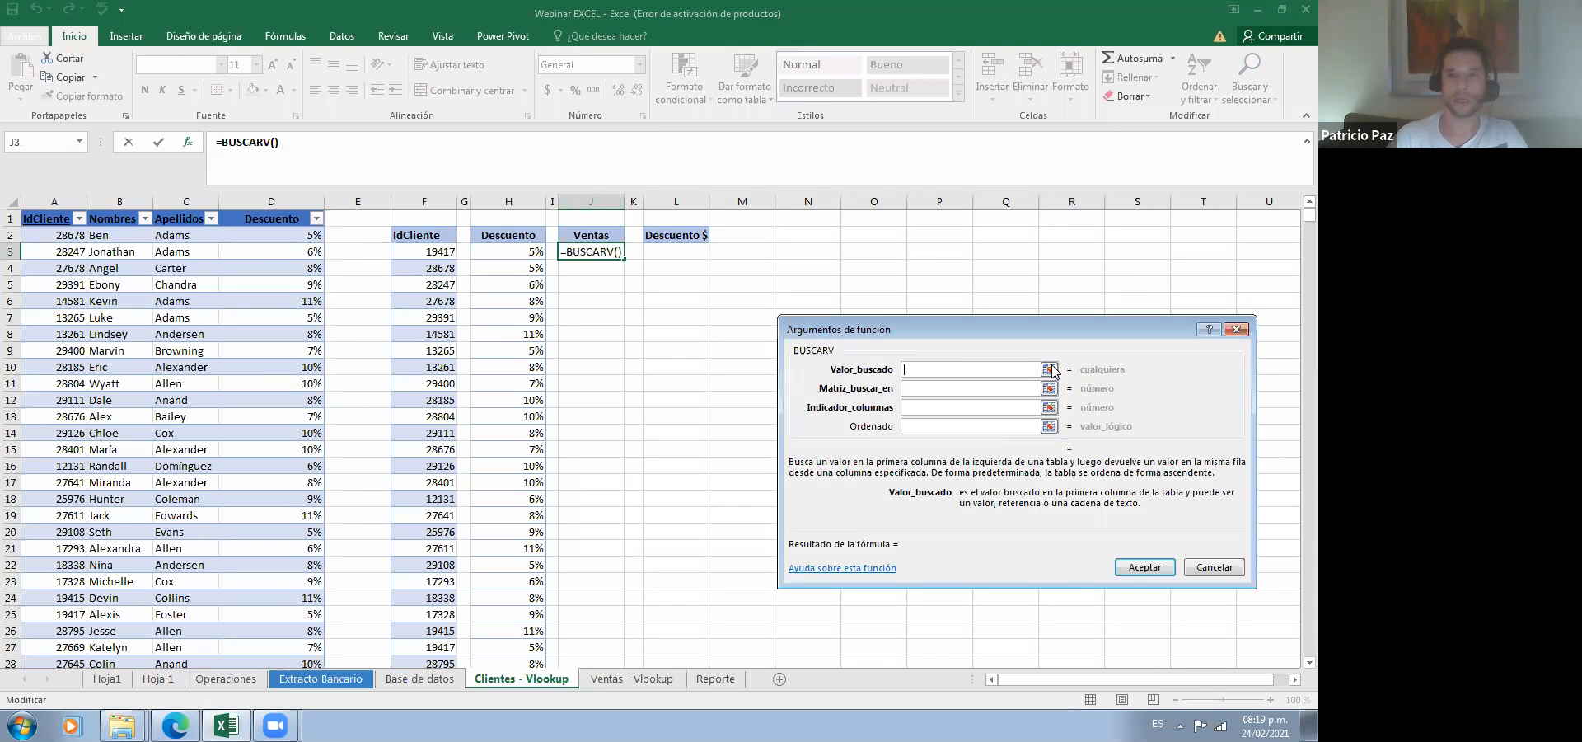
{"action": "left_click", "coordinate": [433, 249]}
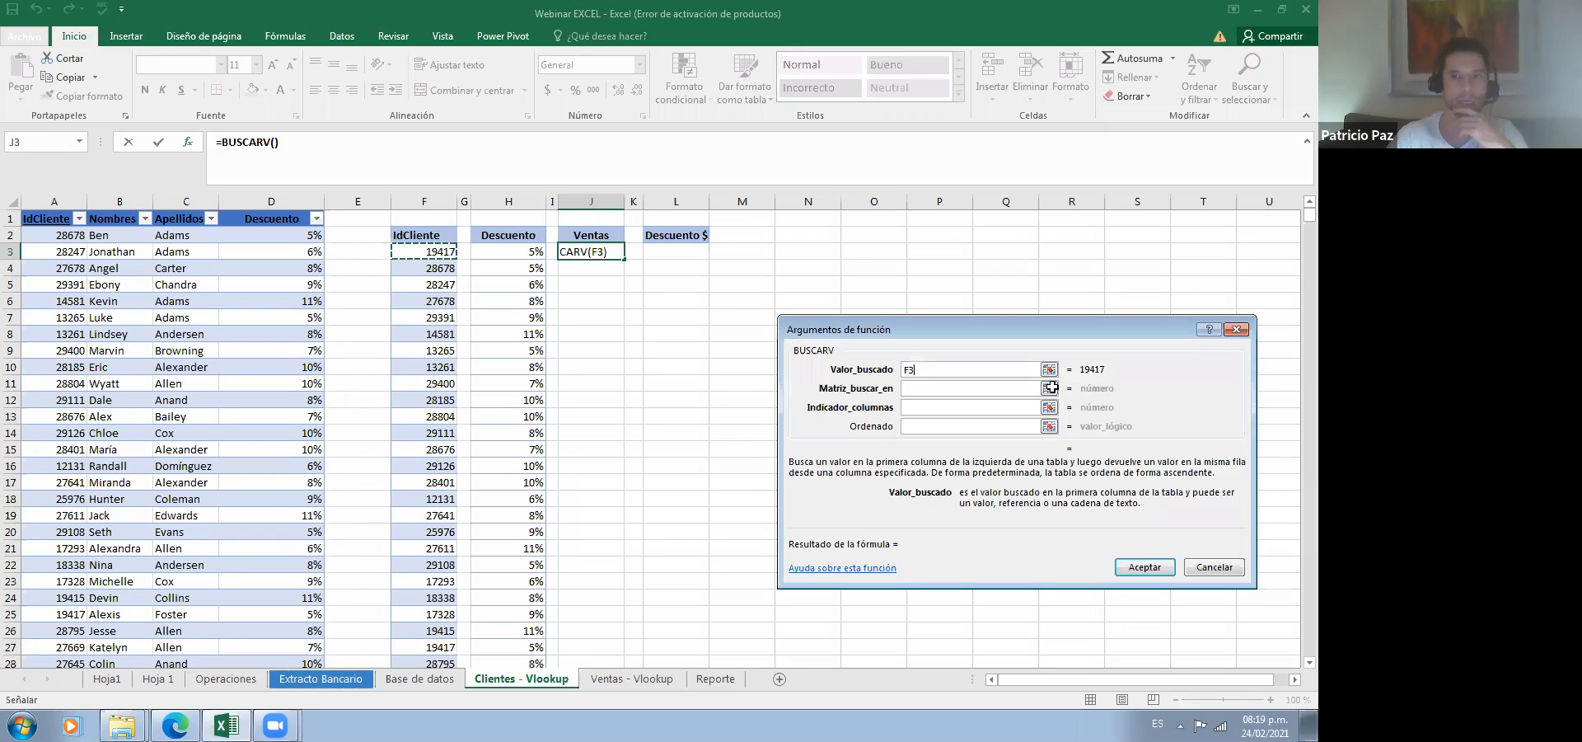
Step: Set Matriz_buscar_en to the absolute range $B$192:$F$951 on the Ventas - Vlookup sheet
{"action": "left_click", "coordinate": [803, 599]}
{"action": "left_click", "coordinate": [632, 678]}
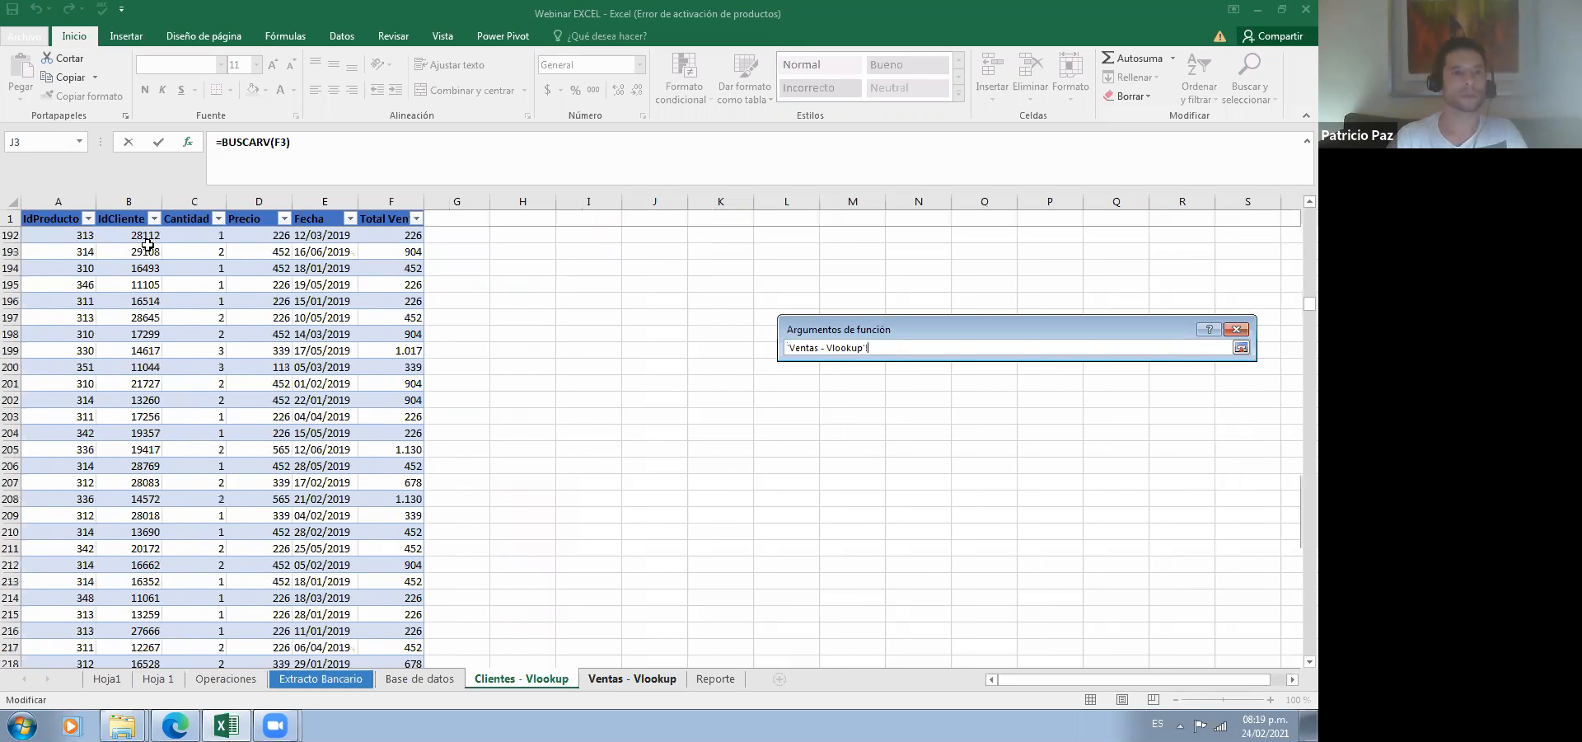
{"action": "left_click", "coordinate": [146, 241]}
{"action": "key", "text": "shift+Right"}
{"action": "key", "text": "shift+Right"}
{"action": "key", "text": "shift+Right"}
{"action": "key", "text": "shift+Right"}
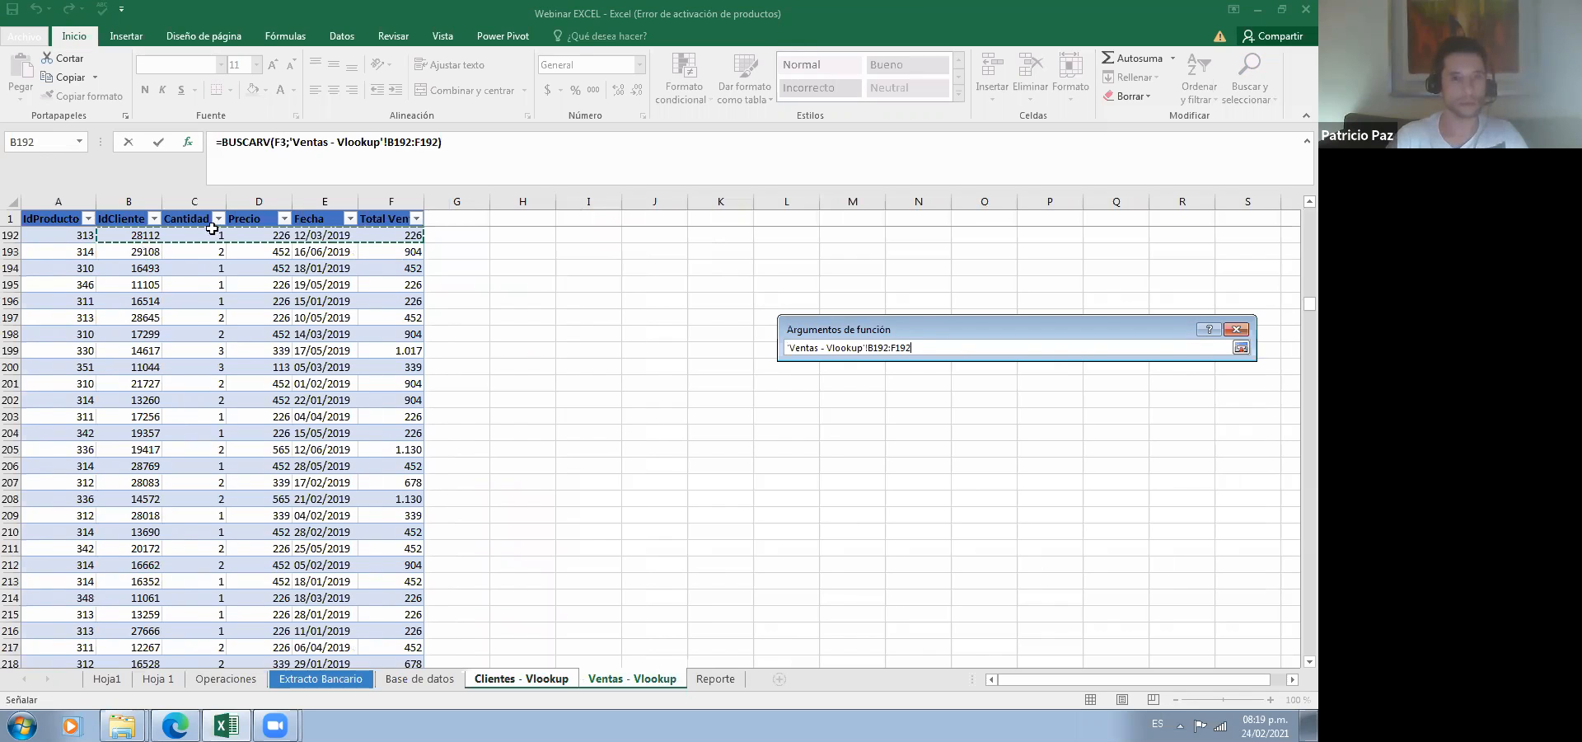
{"action": "key", "text": "ctrl+shift+Down"}
{"action": "key", "text": "F4"}
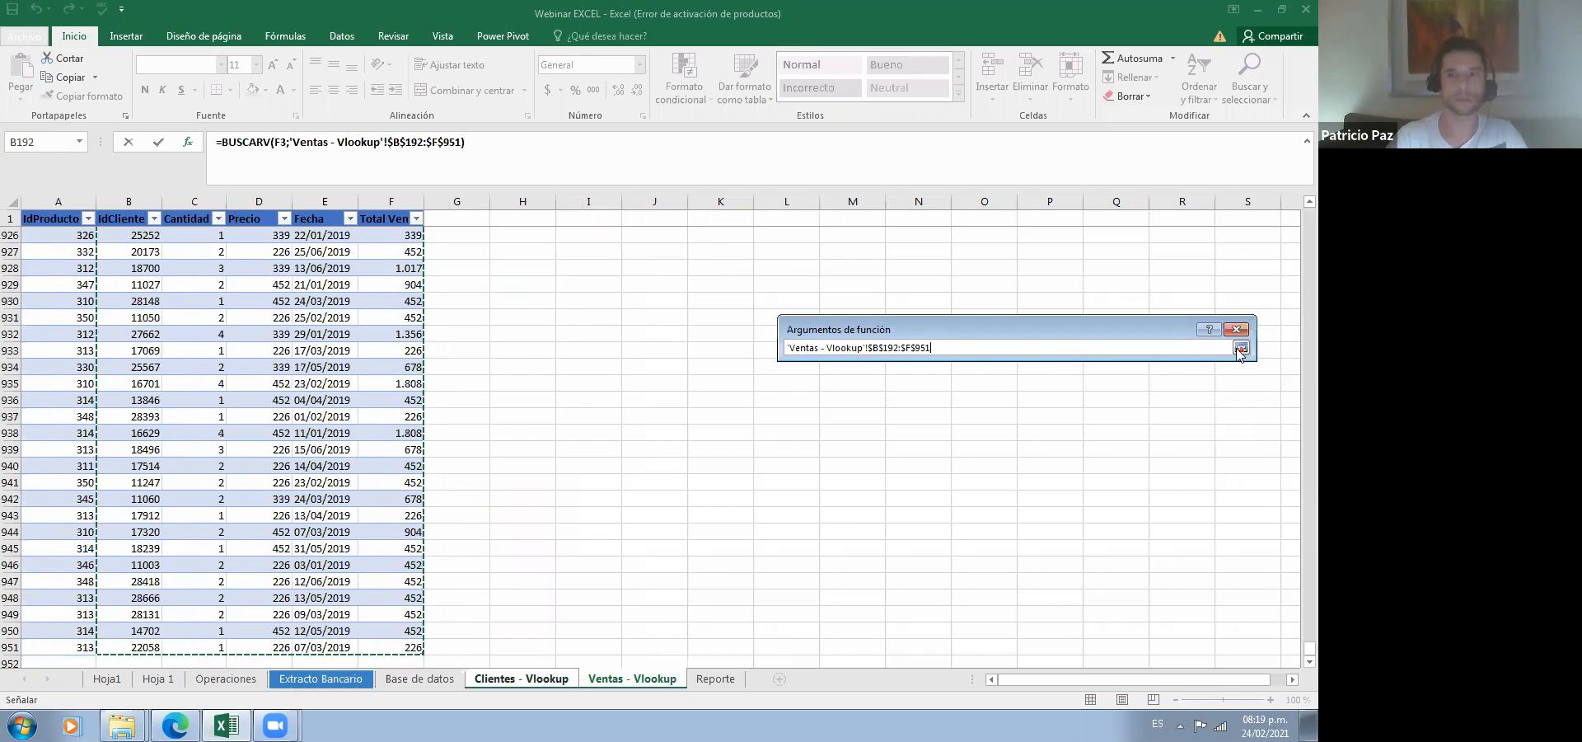
{"action": "left_click", "coordinate": [1240, 349]}
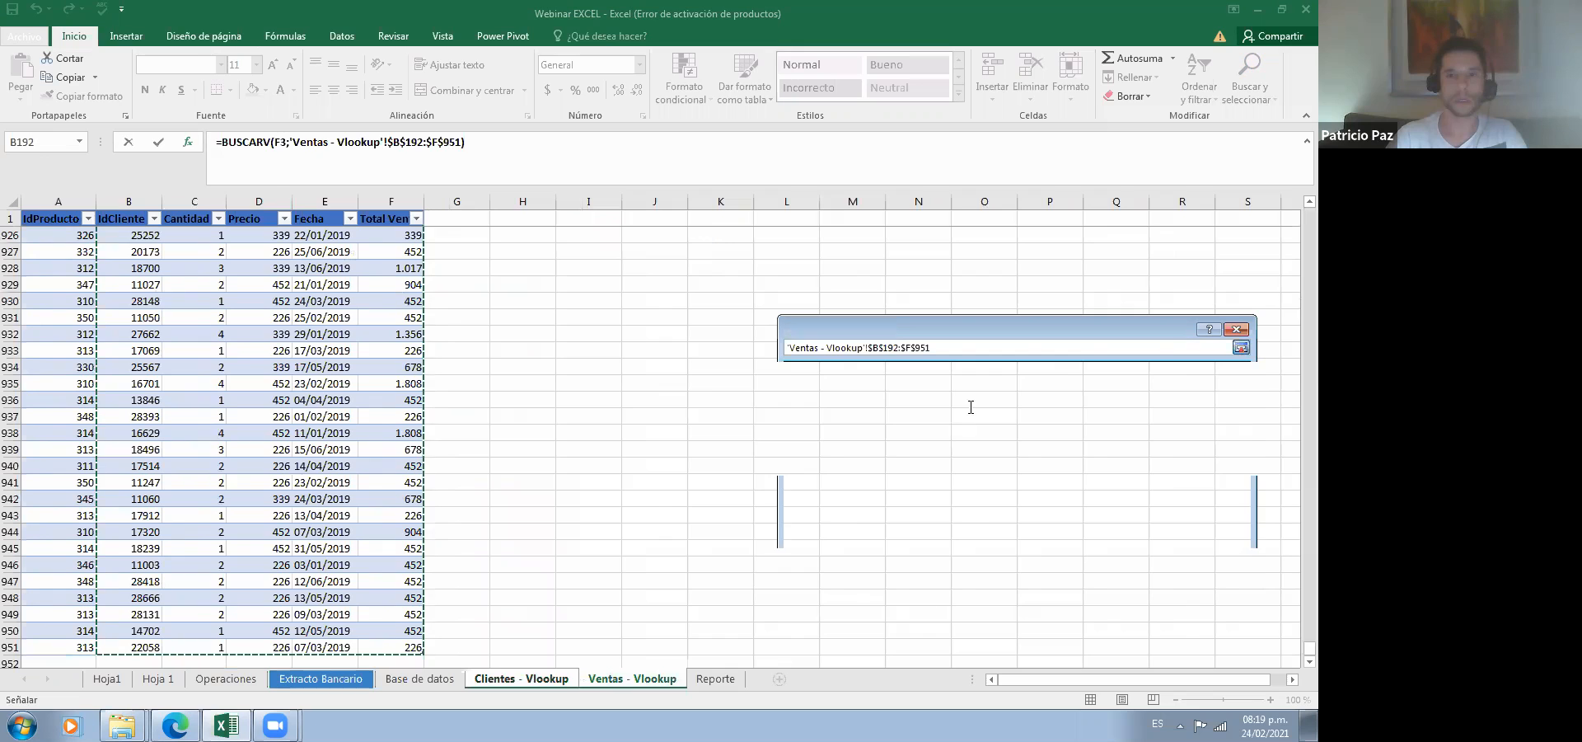
Step: Set Indicador_columnas to 5 and Ordenado to 0, and accept the sales lookup
{"action": "left_click", "coordinate": [972, 407]}
{"action": "type", "text": "5"}
{"action": "key", "text": "Tab"}
{"action": "type", "text": "0"}
{"action": "key", "text": "Return"}
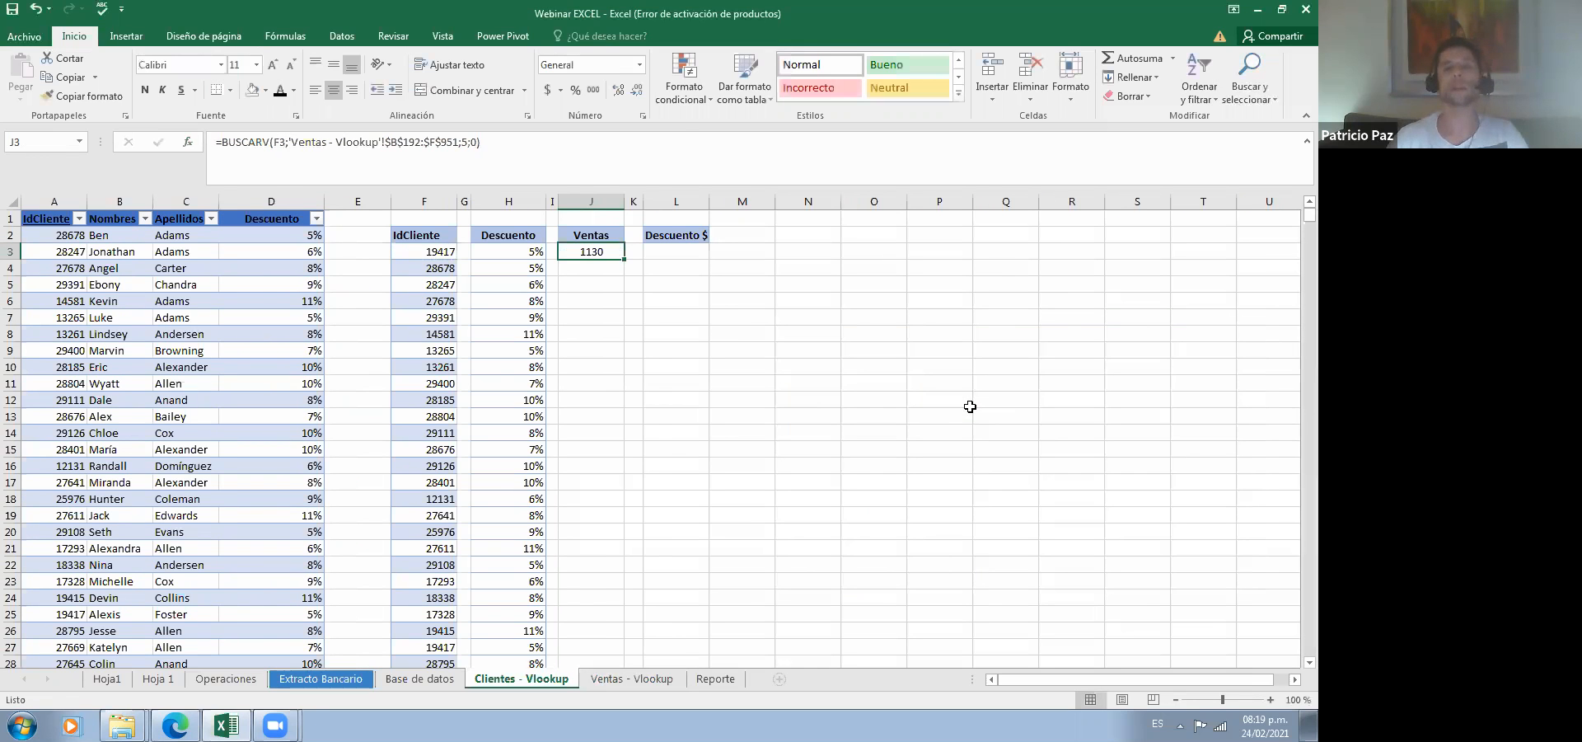
Step: Check the sale recorded for the client in F3 on the Ventas - Vlookup sheet and return to the Clientes - Vlookup sheet
{"action": "key", "text": "Left"}
{"action": "key", "text": "Left"}
{"action": "key", "text": "Left"}
{"action": "key", "text": "Left"}
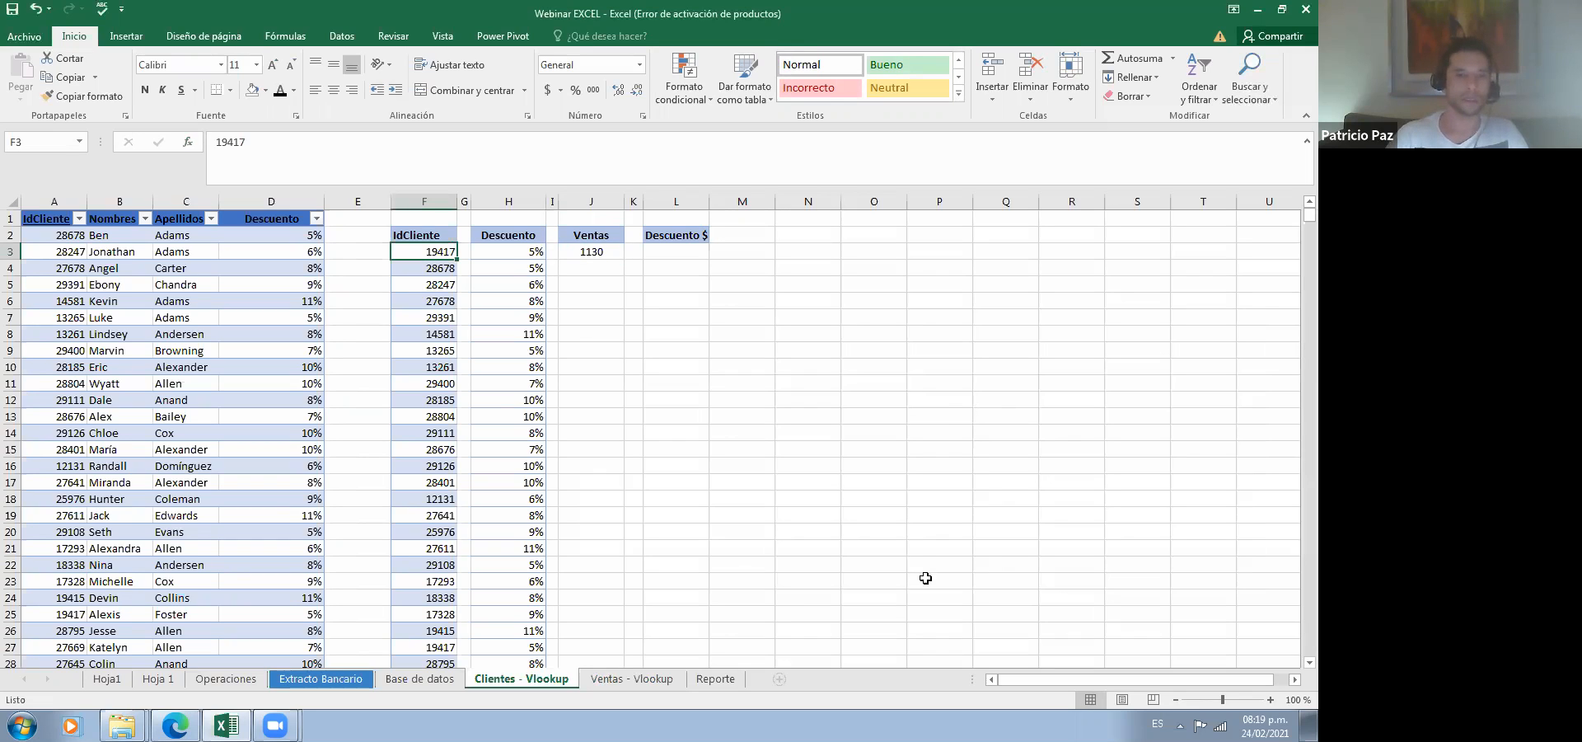
{"action": "left_click", "coordinate": [628, 677]}
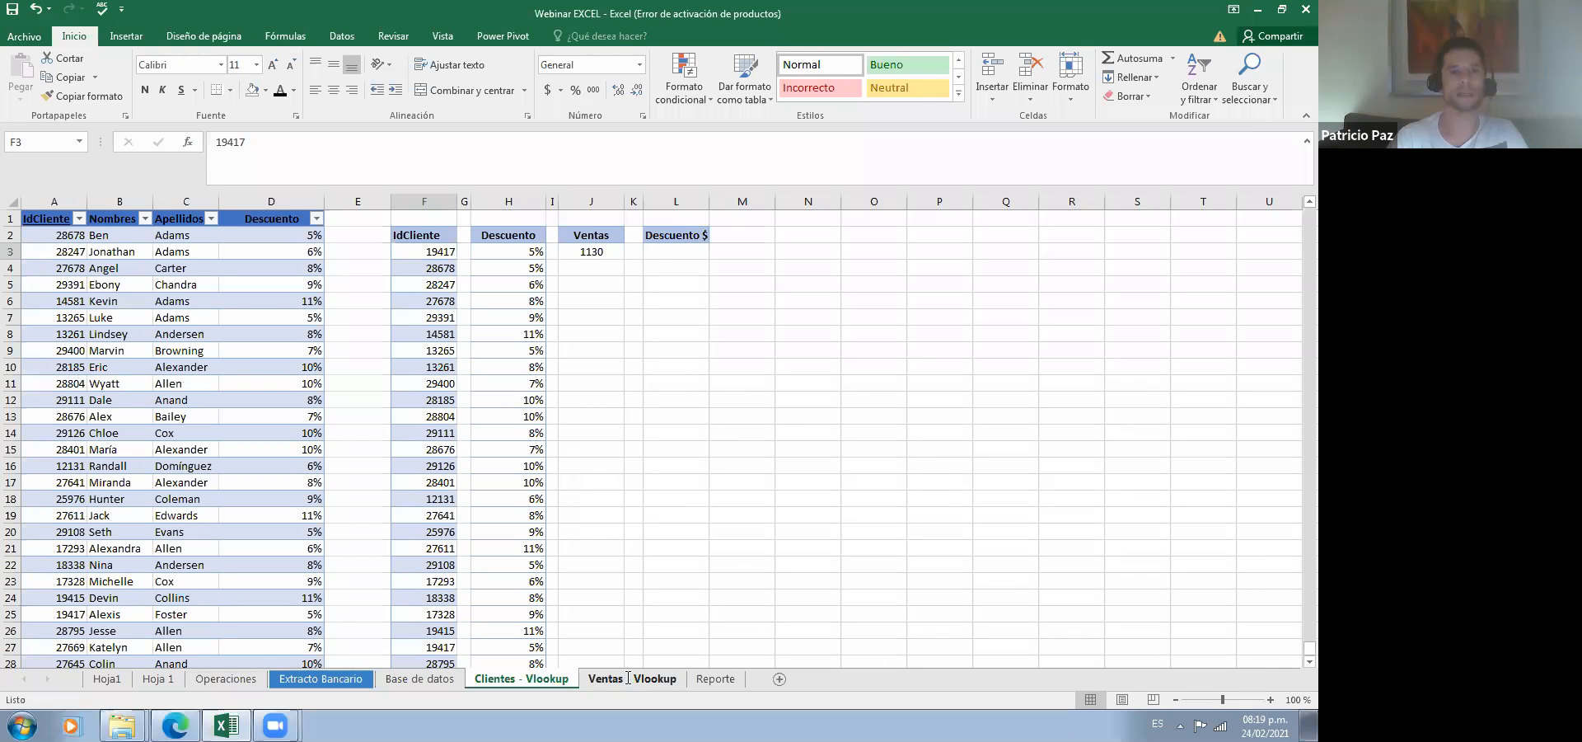
{"action": "key", "text": "ctrl+b"}
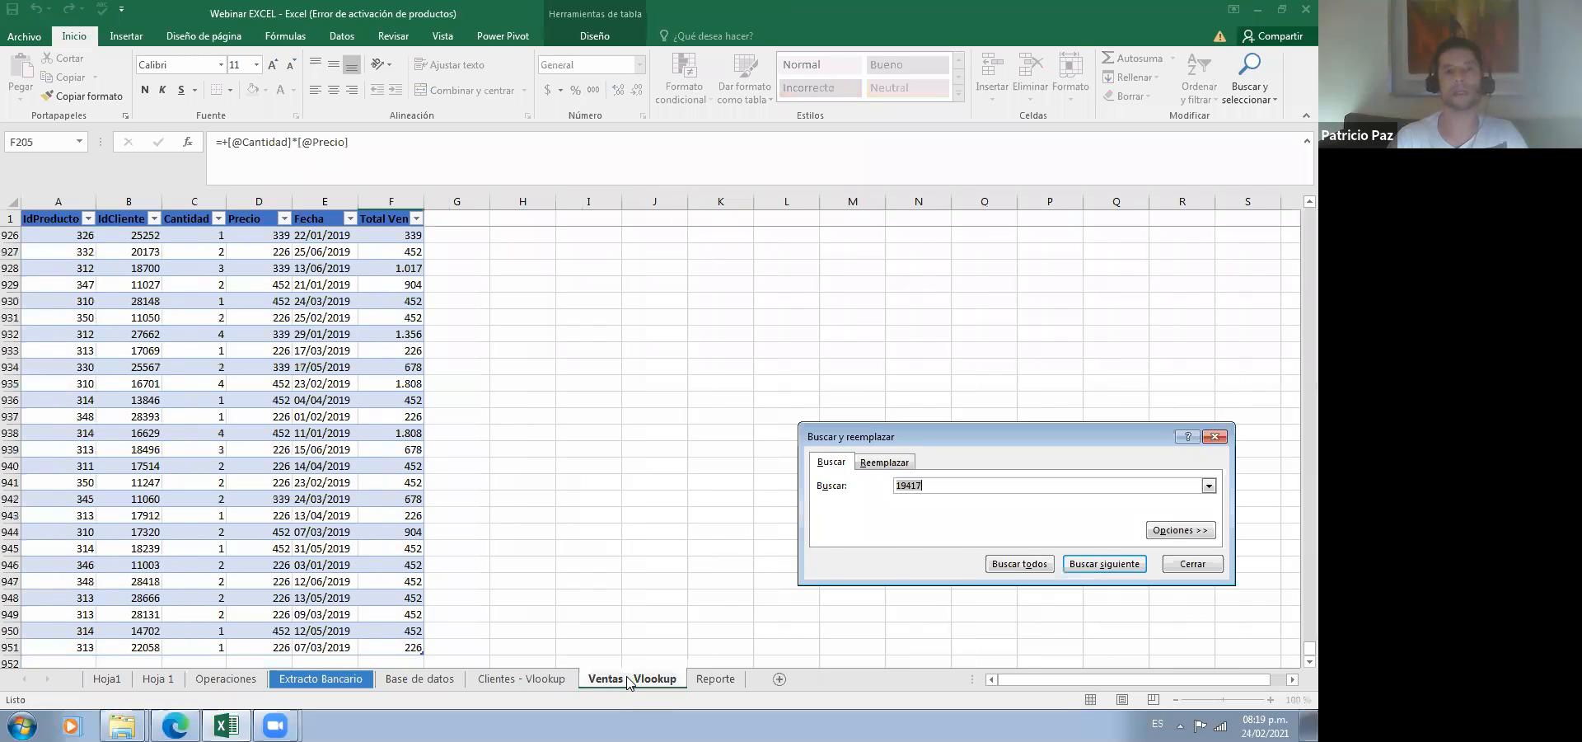
{"action": "key", "text": "Escape"}
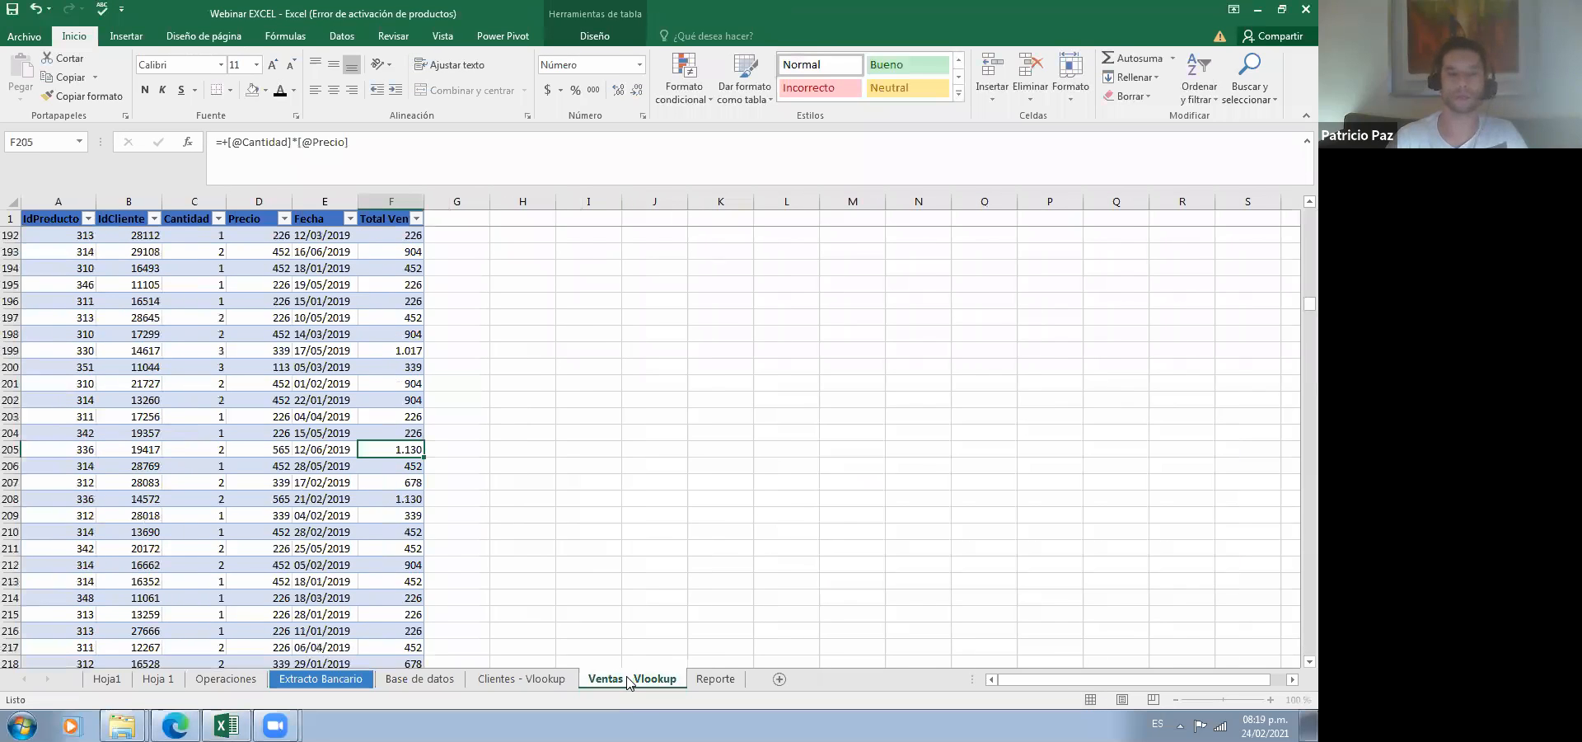
{"action": "left_click", "coordinate": [546, 682]}
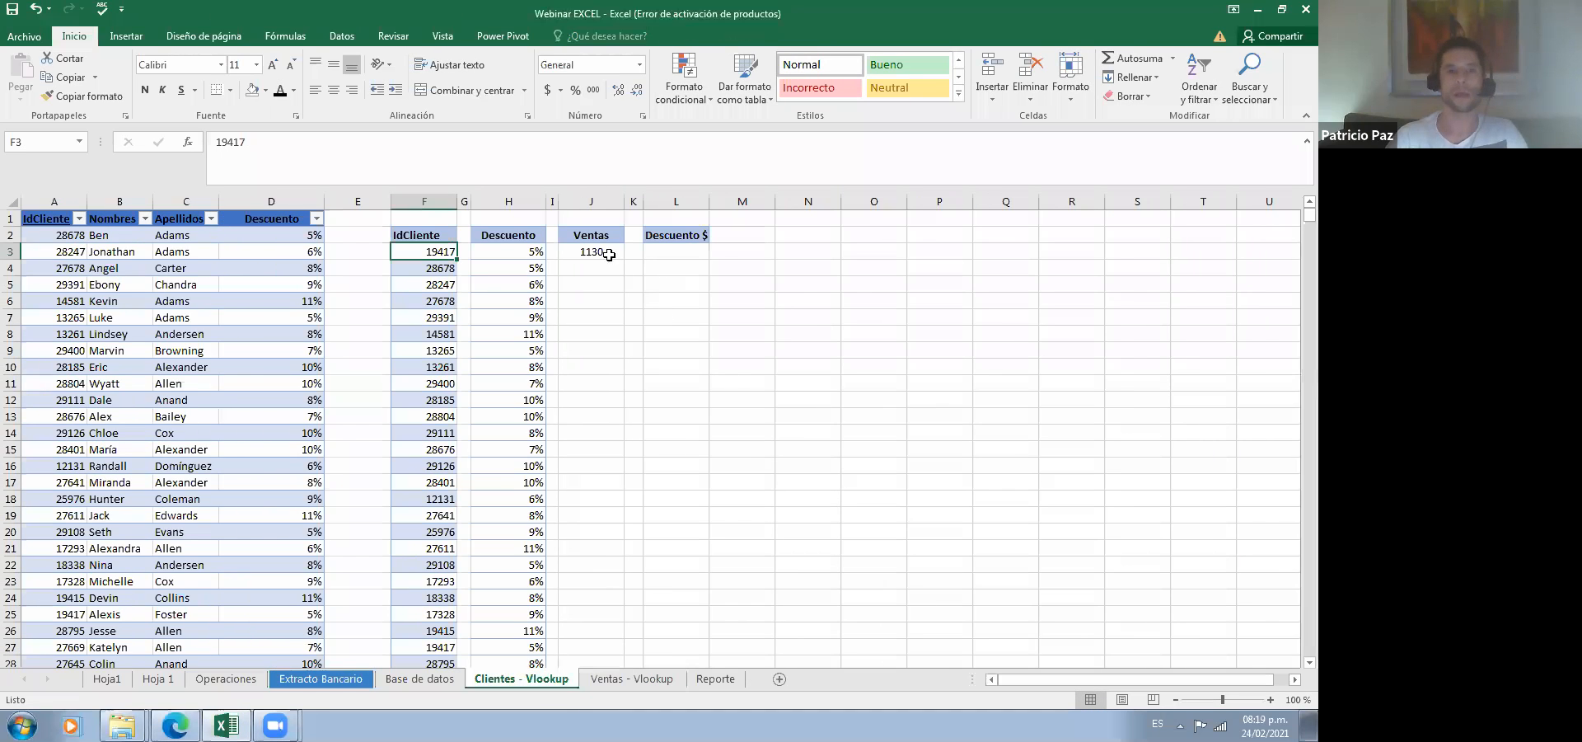
Step: Copy the BUSCARV formula in J3 down the Ventas column to the last client row
{"action": "left_click", "coordinate": [609, 255]}
{"action": "key", "text": "ctrl+c"}
{"action": "key", "text": "shift+Down"}
{"action": "key", "text": "shift+Down"}
{"action": "key", "text": "shift+Down"}
{"action": "key", "text": "shift+Down"}
{"action": "key", "text": "shift+Down"}
{"action": "key", "text": "shift+Down"}
{"action": "key", "text": "shift+Down"}
{"action": "key", "text": "shift+Down"}
{"action": "key", "text": "shift+Down"}
{"action": "key", "text": "shift+Down"}
{"action": "key", "text": "shift+Down"}
{"action": "key", "text": "shift+Down"}
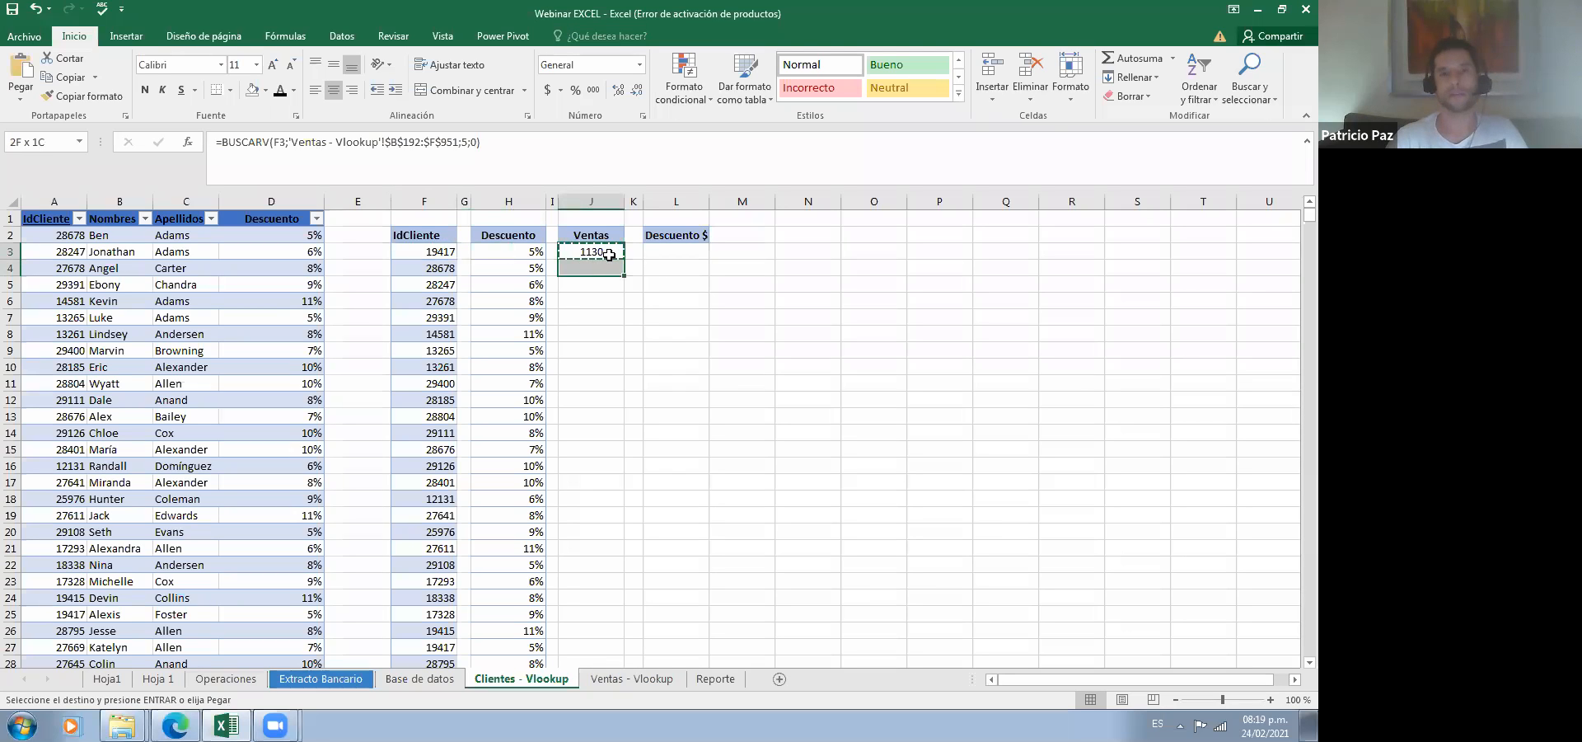
{"action": "key", "text": "shift+Down"}
{"action": "key", "text": "shift+Down"}
{"action": "key", "text": "shift+Down"}
{"action": "key", "text": "shift+Down"}
{"action": "key", "text": "shift+Down"}
{"action": "key", "text": "shift+Down"}
{"action": "key", "text": "shift+Down"}
{"action": "key", "text": "shift+Down"}
{"action": "key", "text": "shift+Down"}
{"action": "key", "text": "shift+Down"}
{"action": "key", "text": "shift+Down"}
{"action": "key", "text": "shift+Down"}
{"action": "key", "text": "shift+Down"}
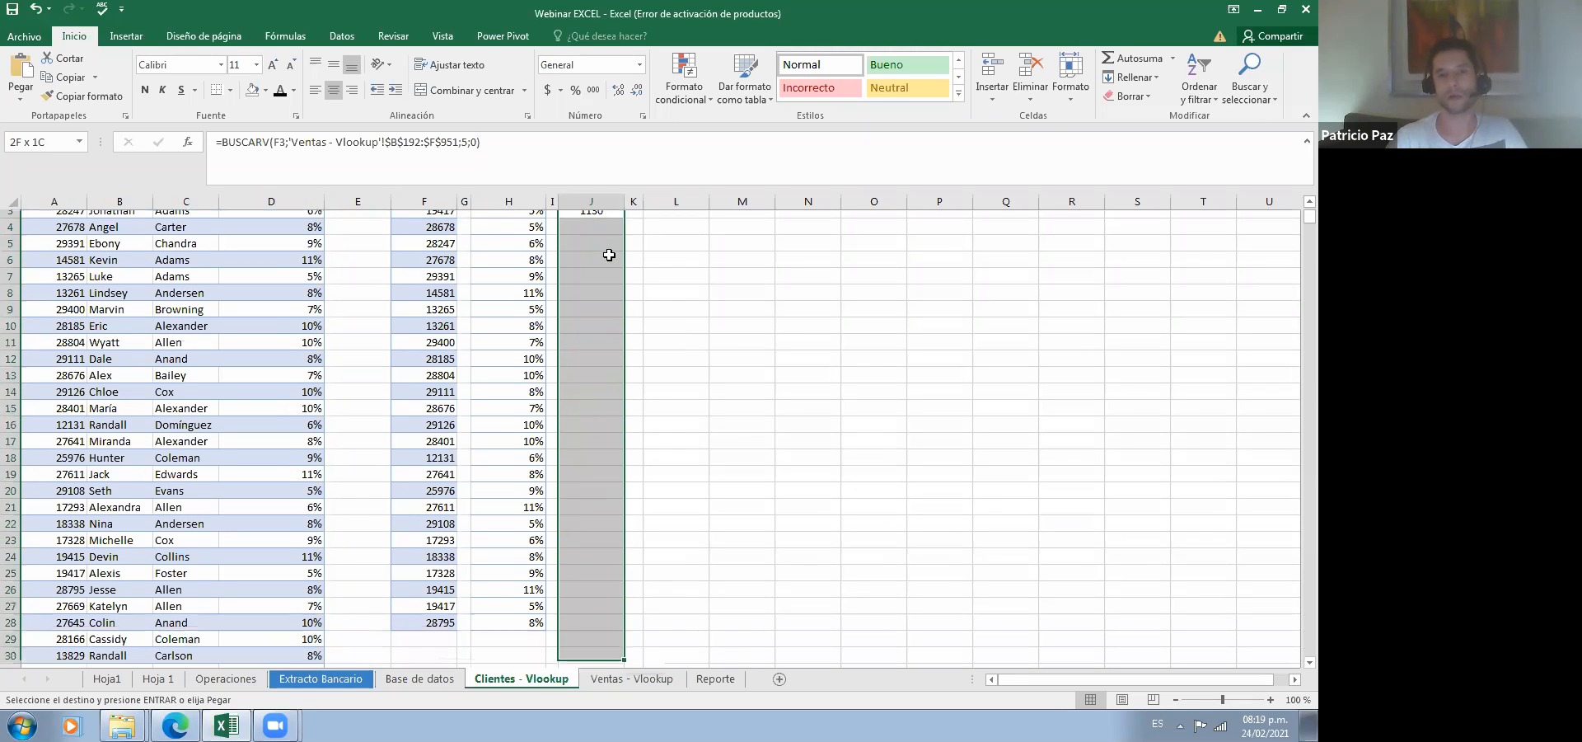
{"action": "key", "text": "Return"}
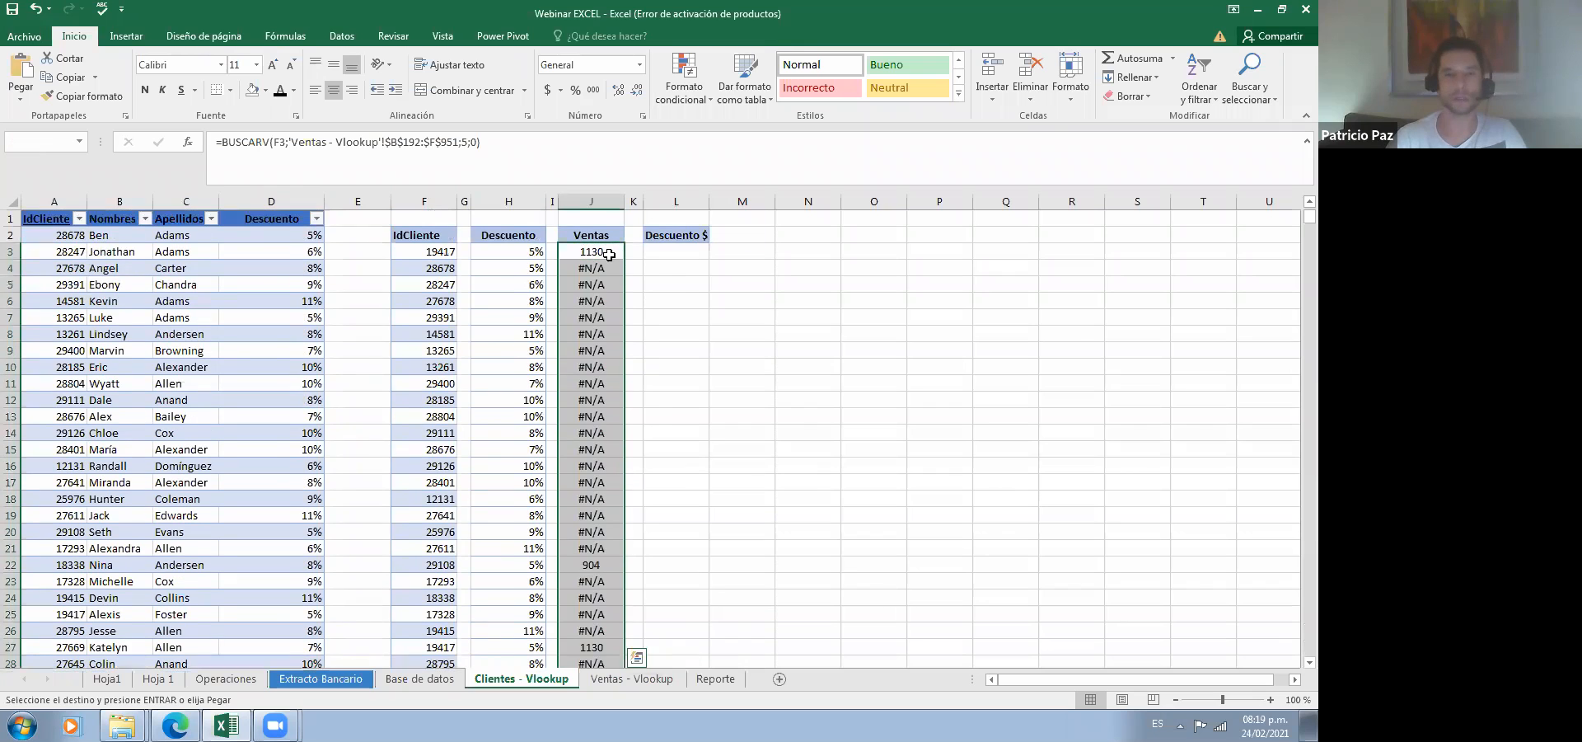
Step: Compare the references of the BUSCARV formulas in J3 and J4 to examine what causes the lookup errors
{"action": "left_click", "coordinate": [579, 249]}
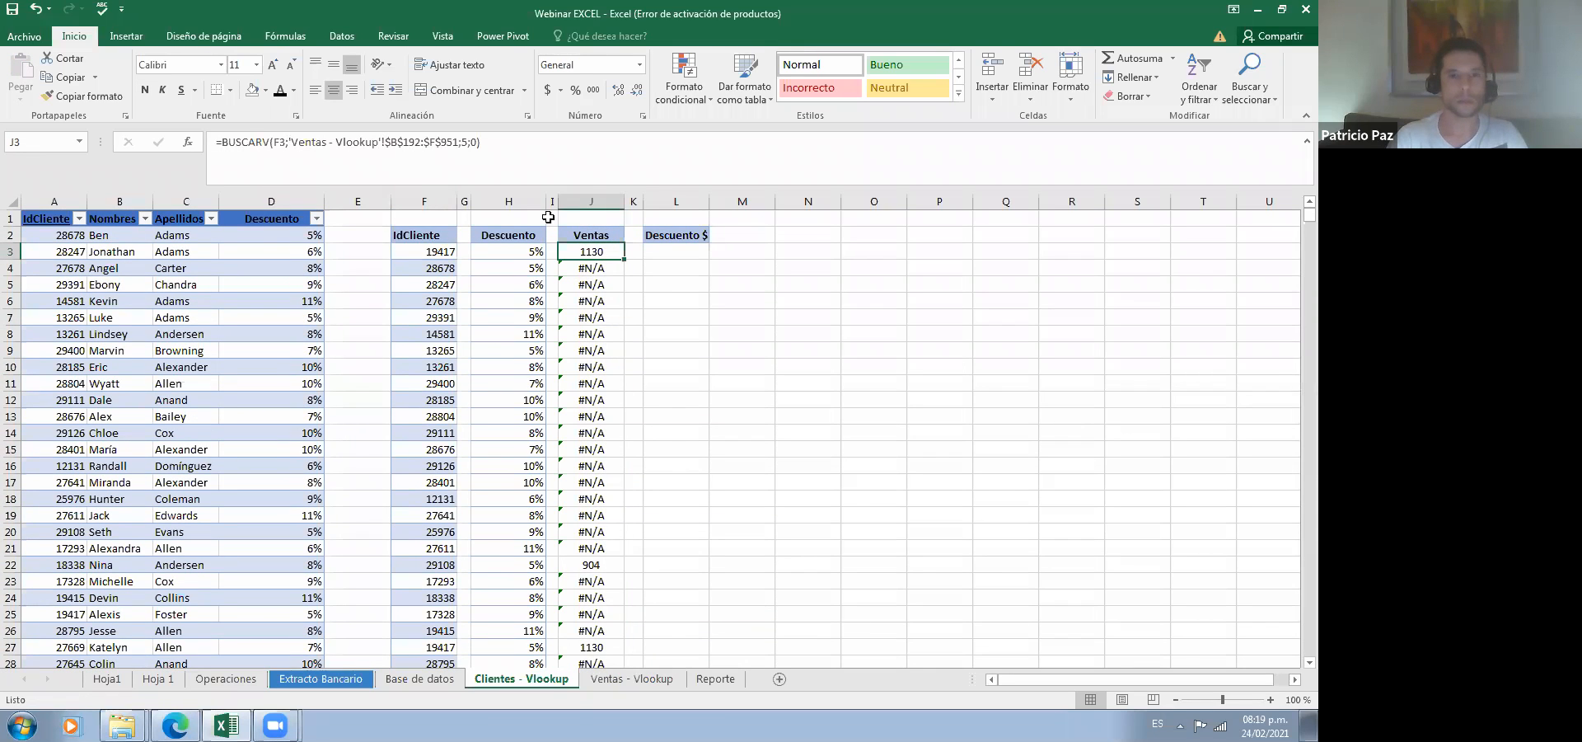
{"action": "key", "text": "Down"}
{"action": "key", "text": "F2"}
{"action": "key", "text": "Escape"}
{"action": "key", "text": "F2"}
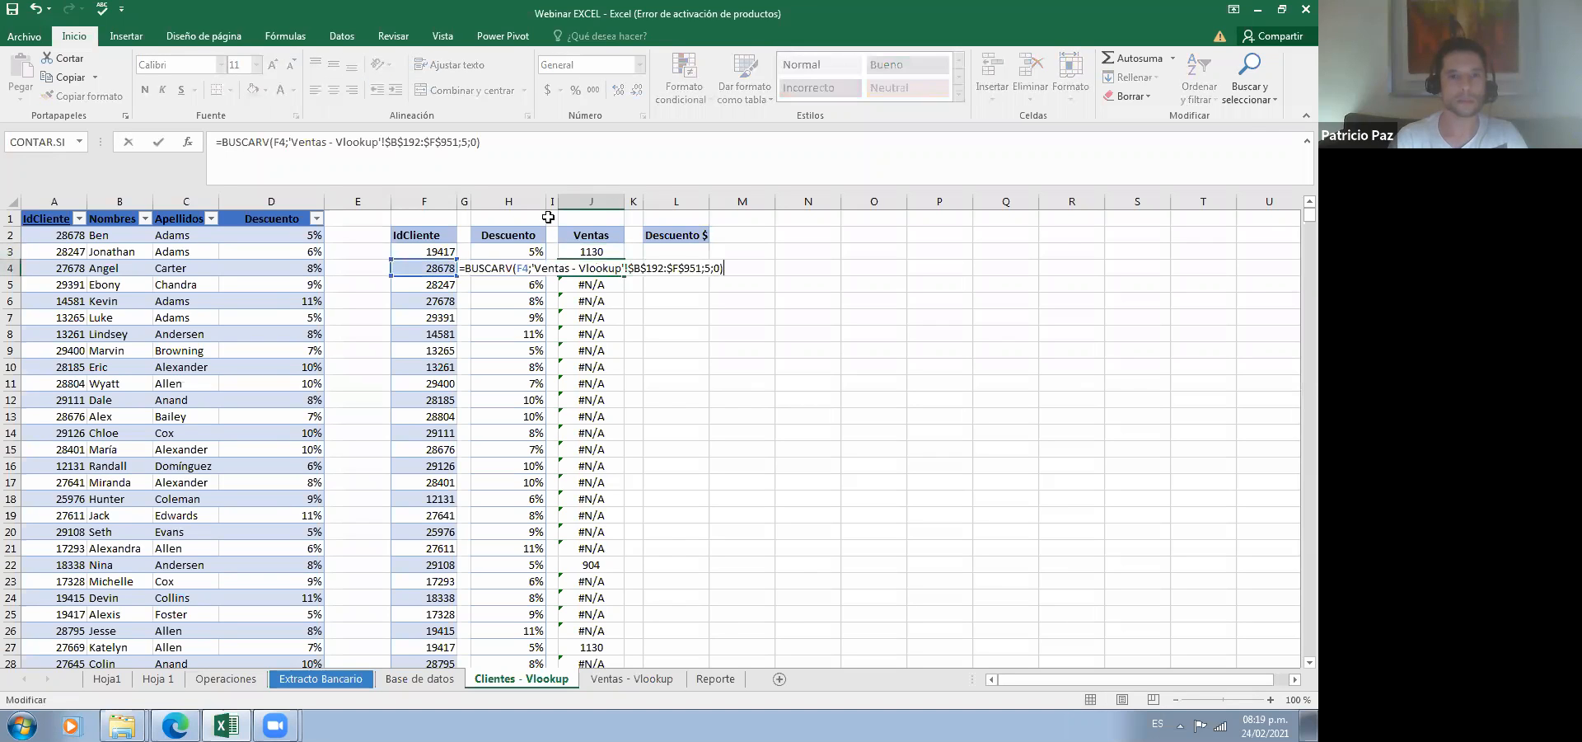
{"action": "key", "text": "Escape"}
{"action": "key", "text": "Up"}
{"action": "key", "text": "F2"}
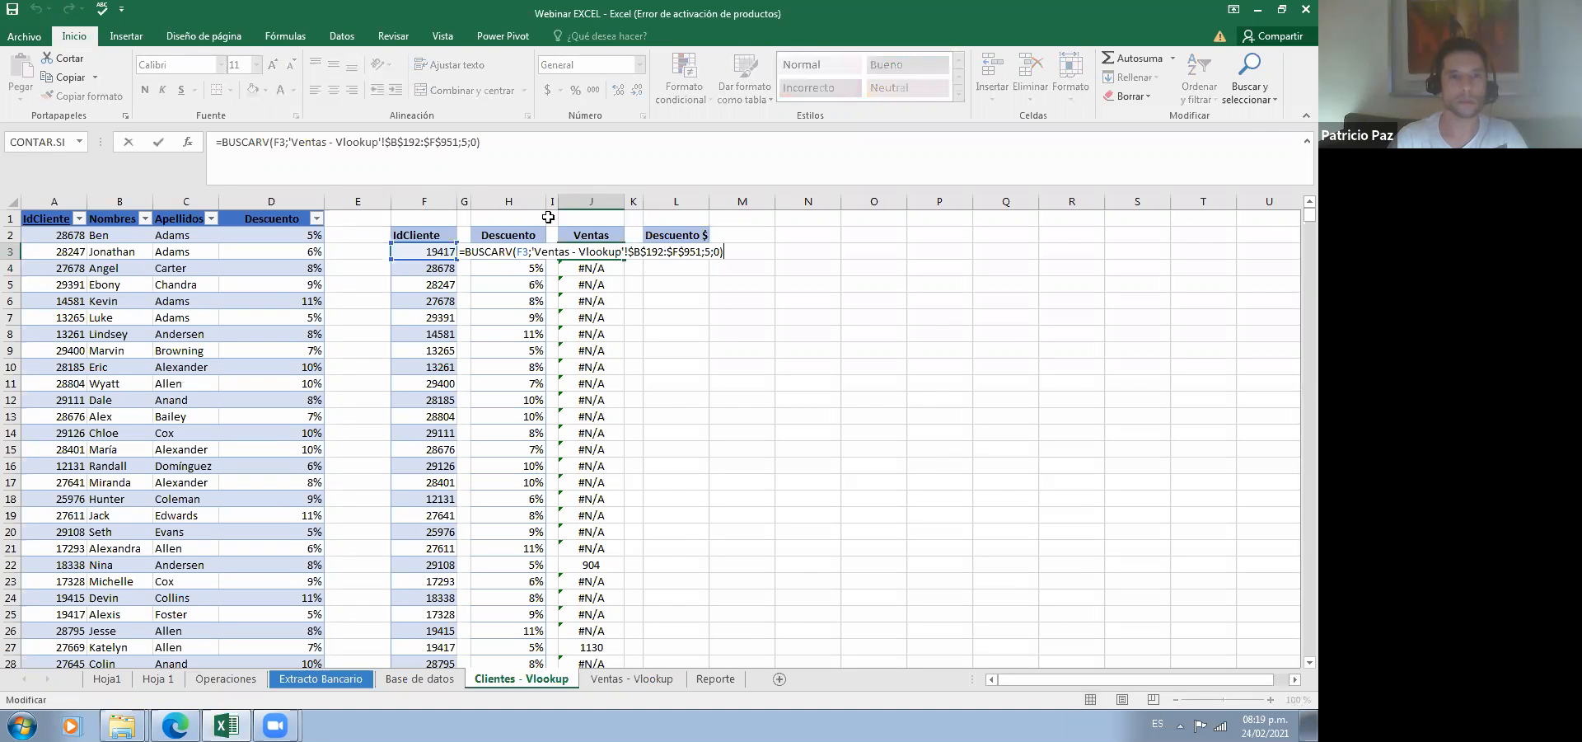
{"action": "key", "text": "Return"}
{"action": "key", "text": "F2"}
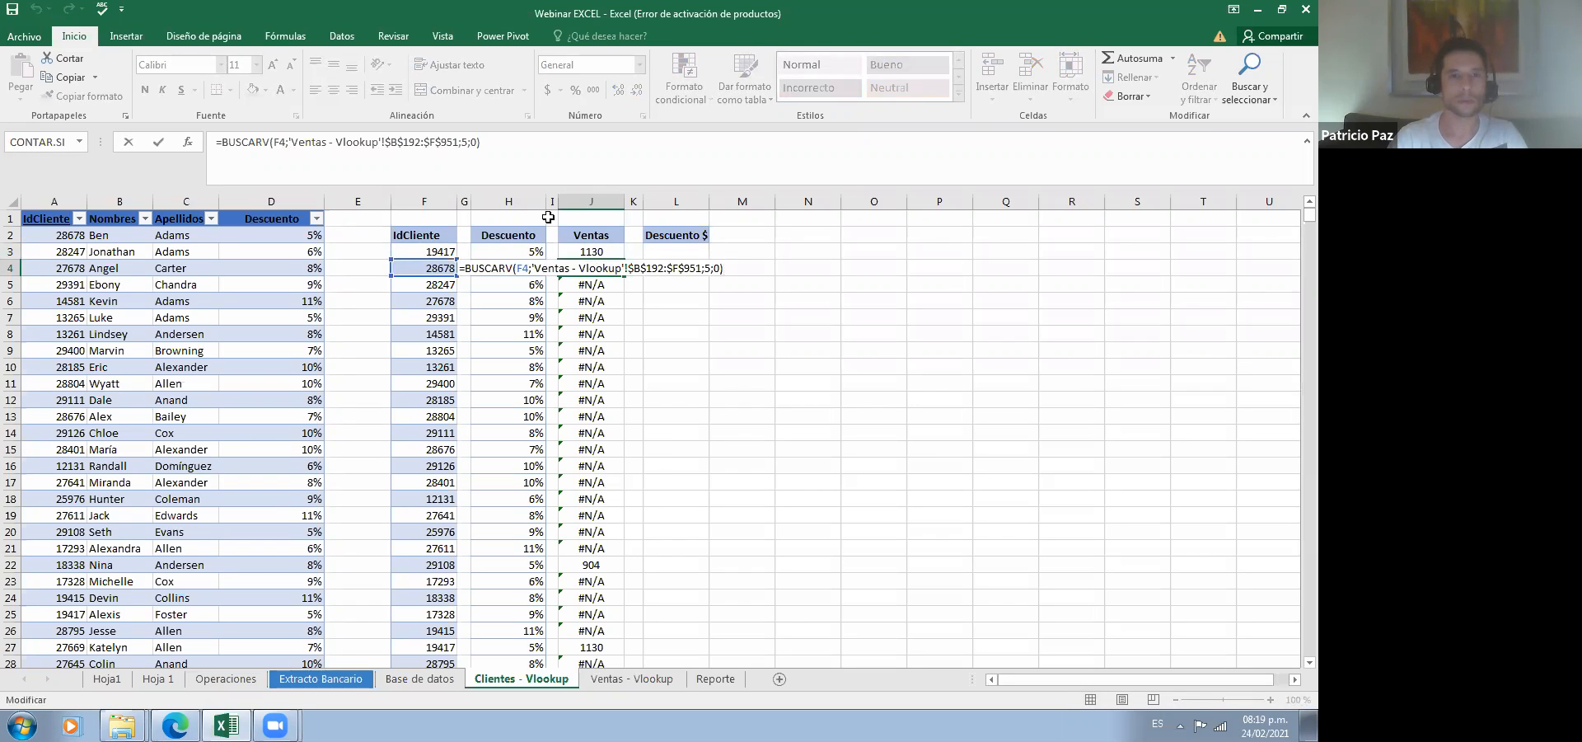
{"action": "key", "text": "Escape"}
{"action": "key", "text": "Up"}
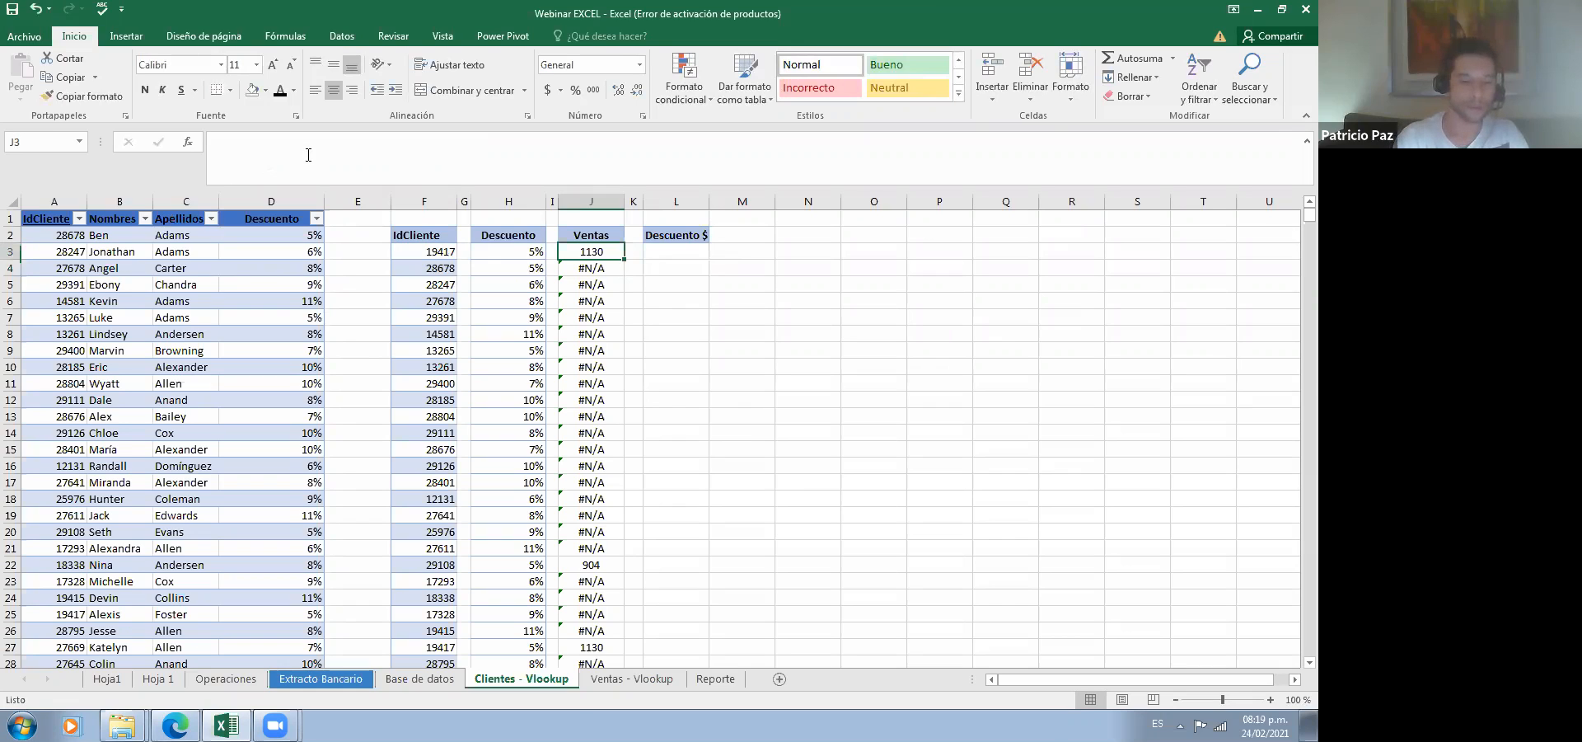
Step: Rebuild the formula in J3 as a new BUSCARV with cell F3 as Valor_buscado
{"action": "type", "text": "=busc"}
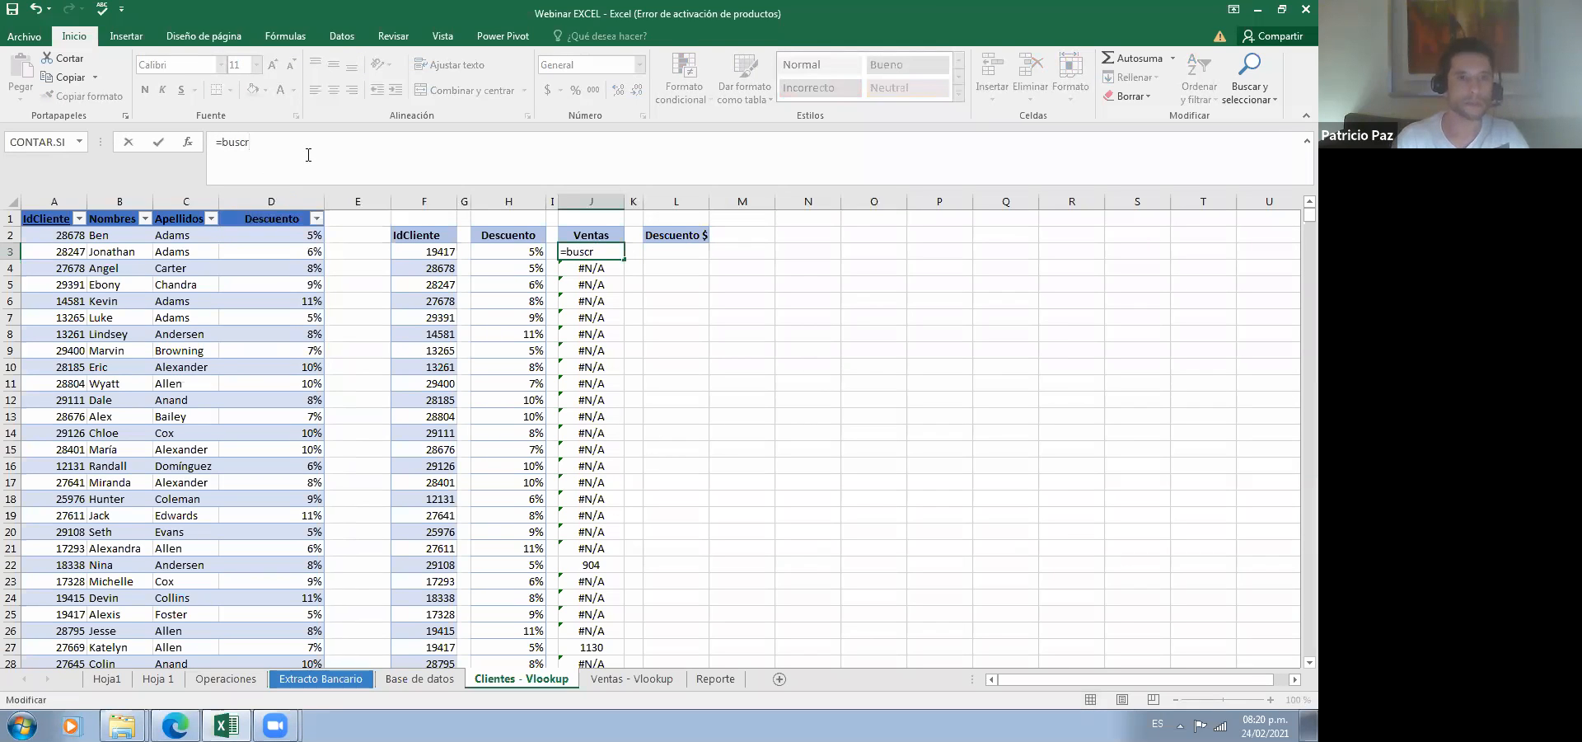
{"action": "double_click", "coordinate": [265, 233]}
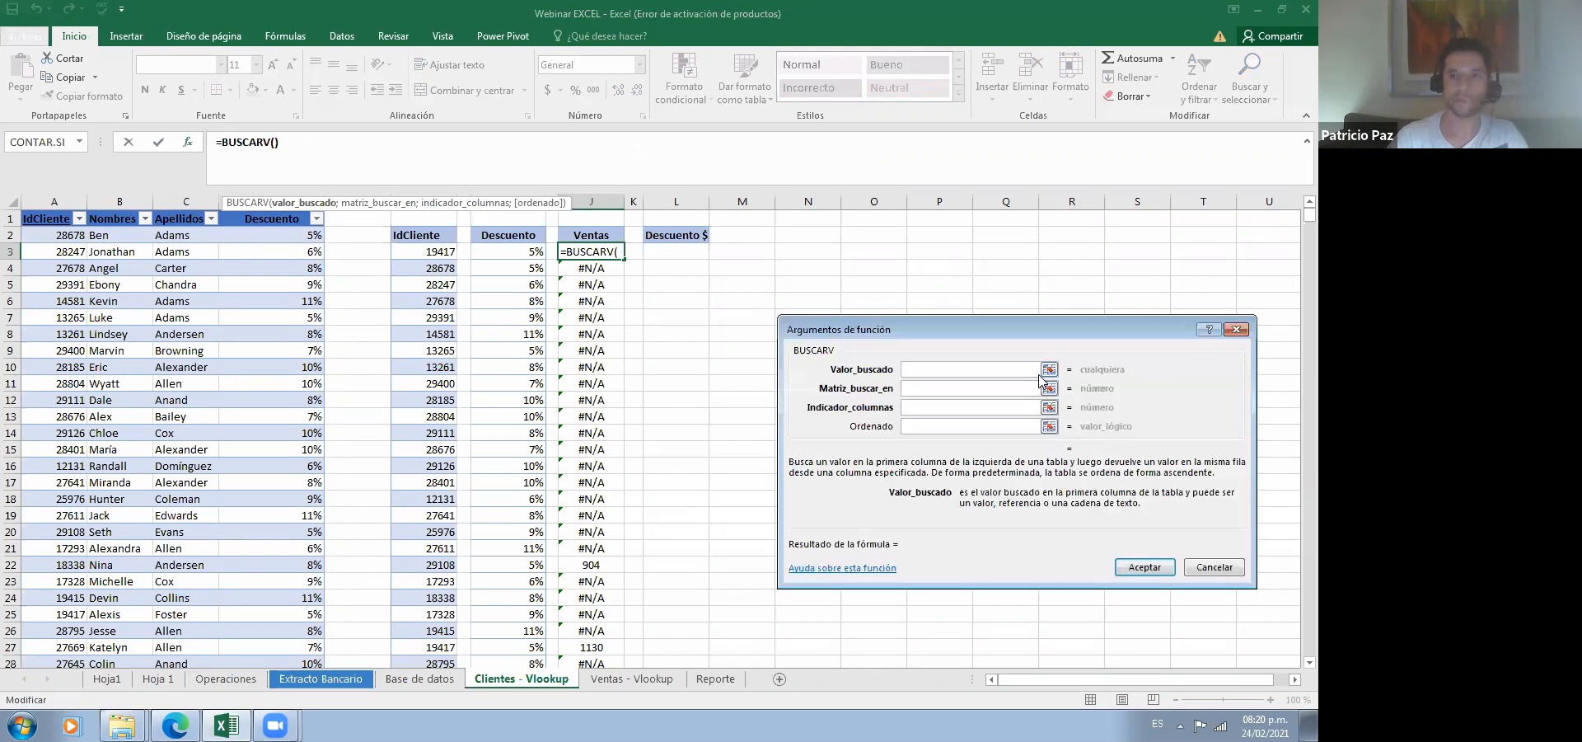
{"action": "left_click", "coordinate": [1047, 369]}
{"action": "left_click", "coordinate": [406, 249]}
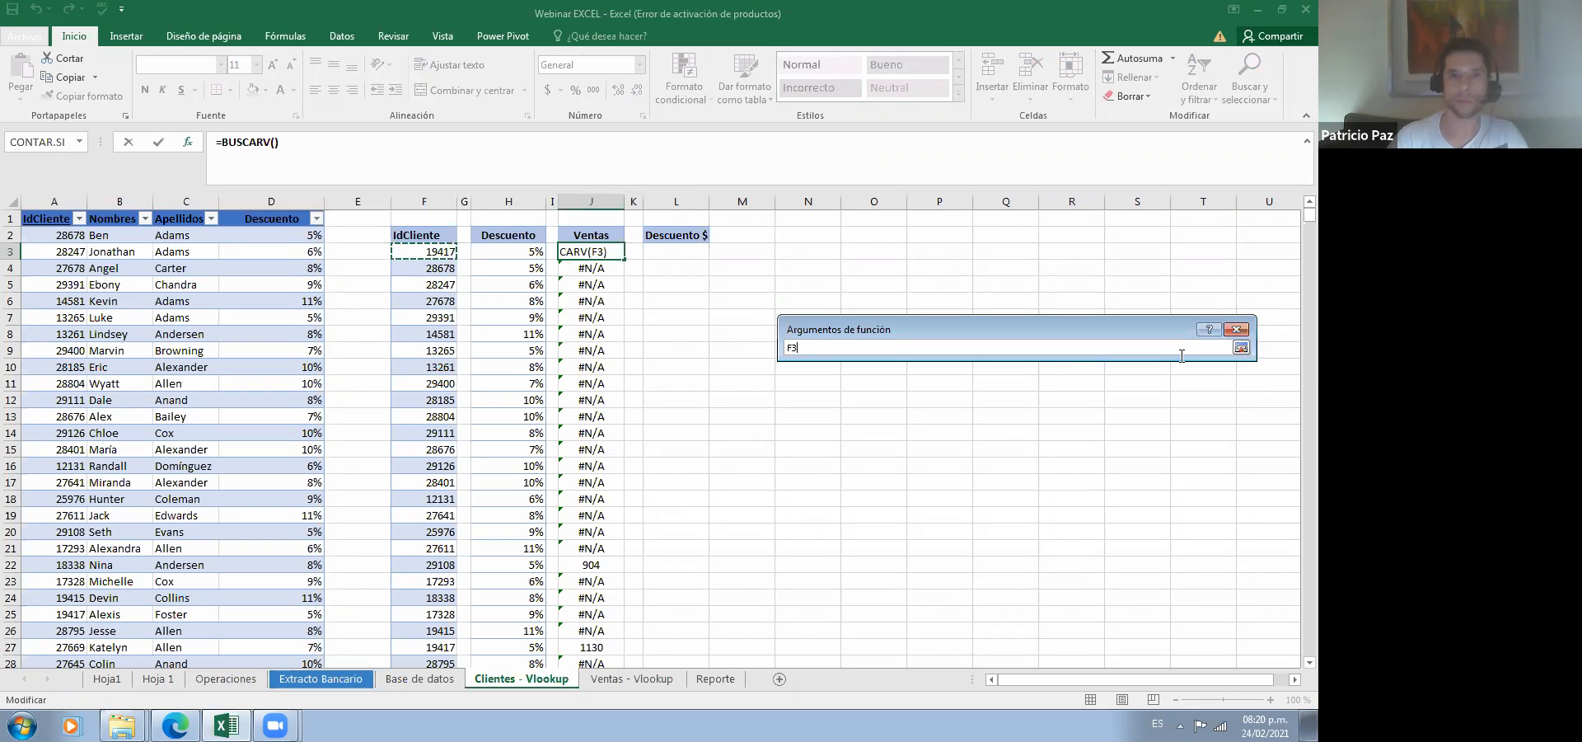
{"action": "left_click", "coordinate": [1241, 347]}
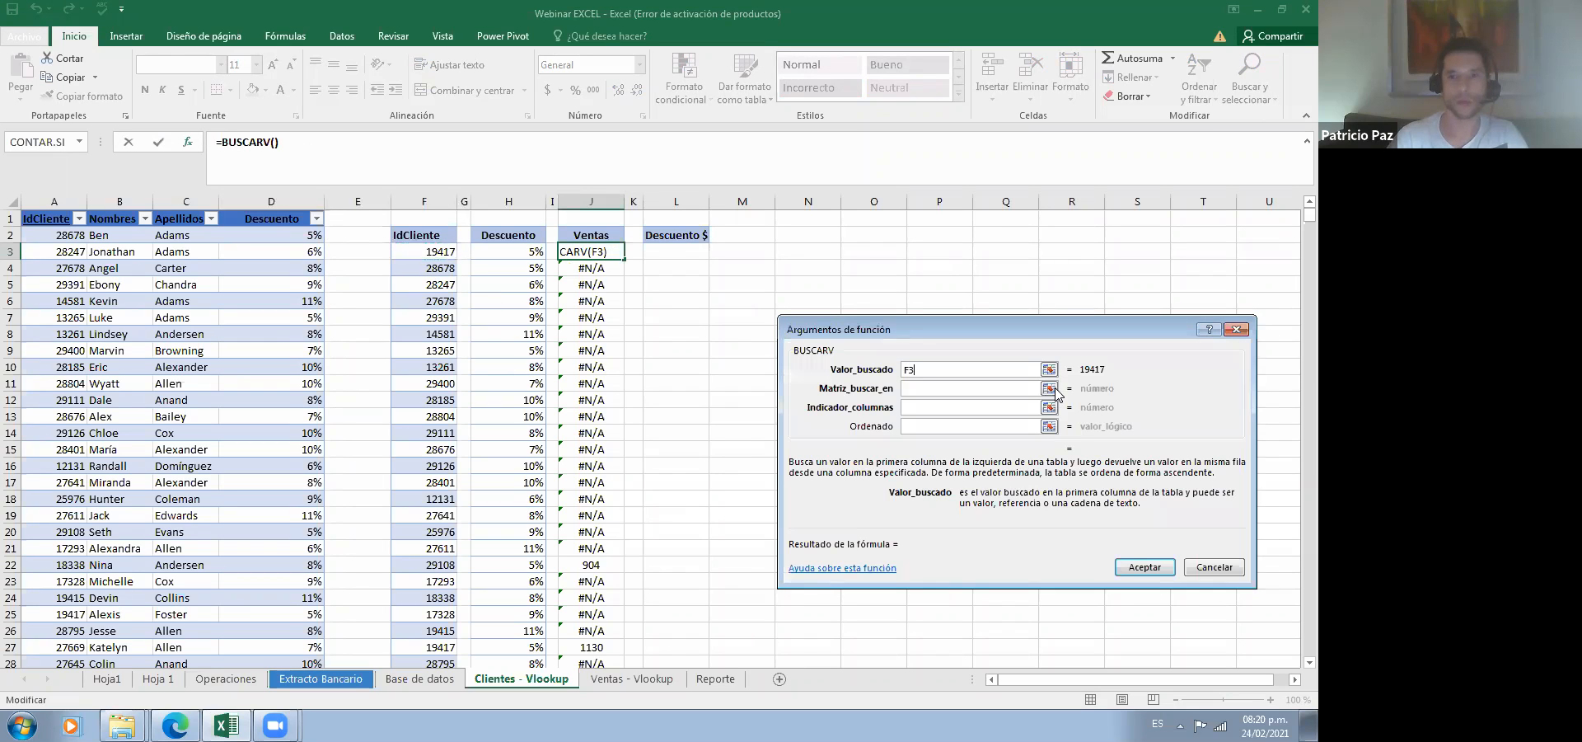
Step: Set Matriz_buscar_en to Ventas[[IdCliente]:[Total Ventas]], Indicador_columnas to 5 and Ordenado to 0, and fill the lookup down the Ventas column
{"action": "left_click", "coordinate": [1048, 388]}
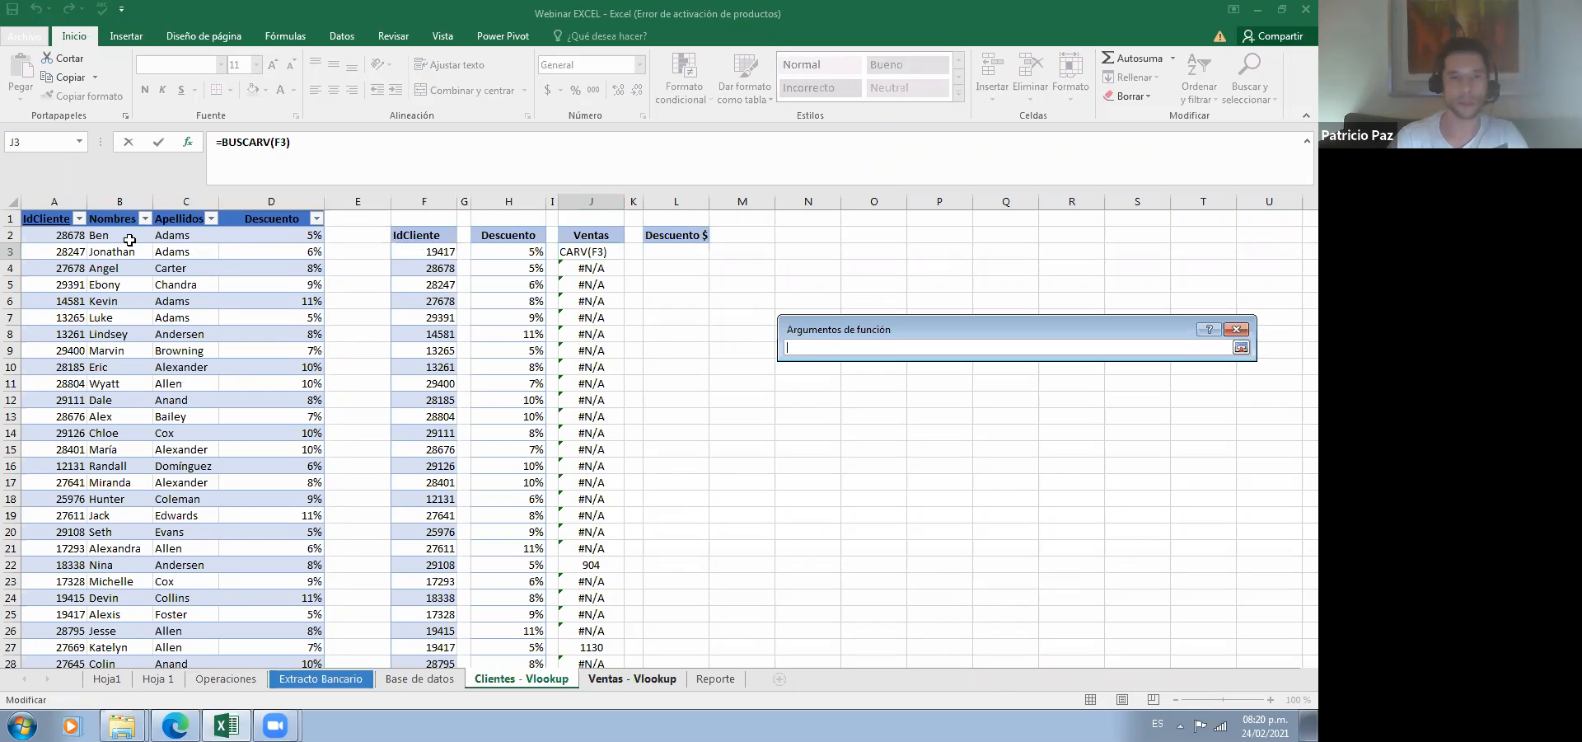
{"action": "key", "text": "ctrl+Page_Down"}
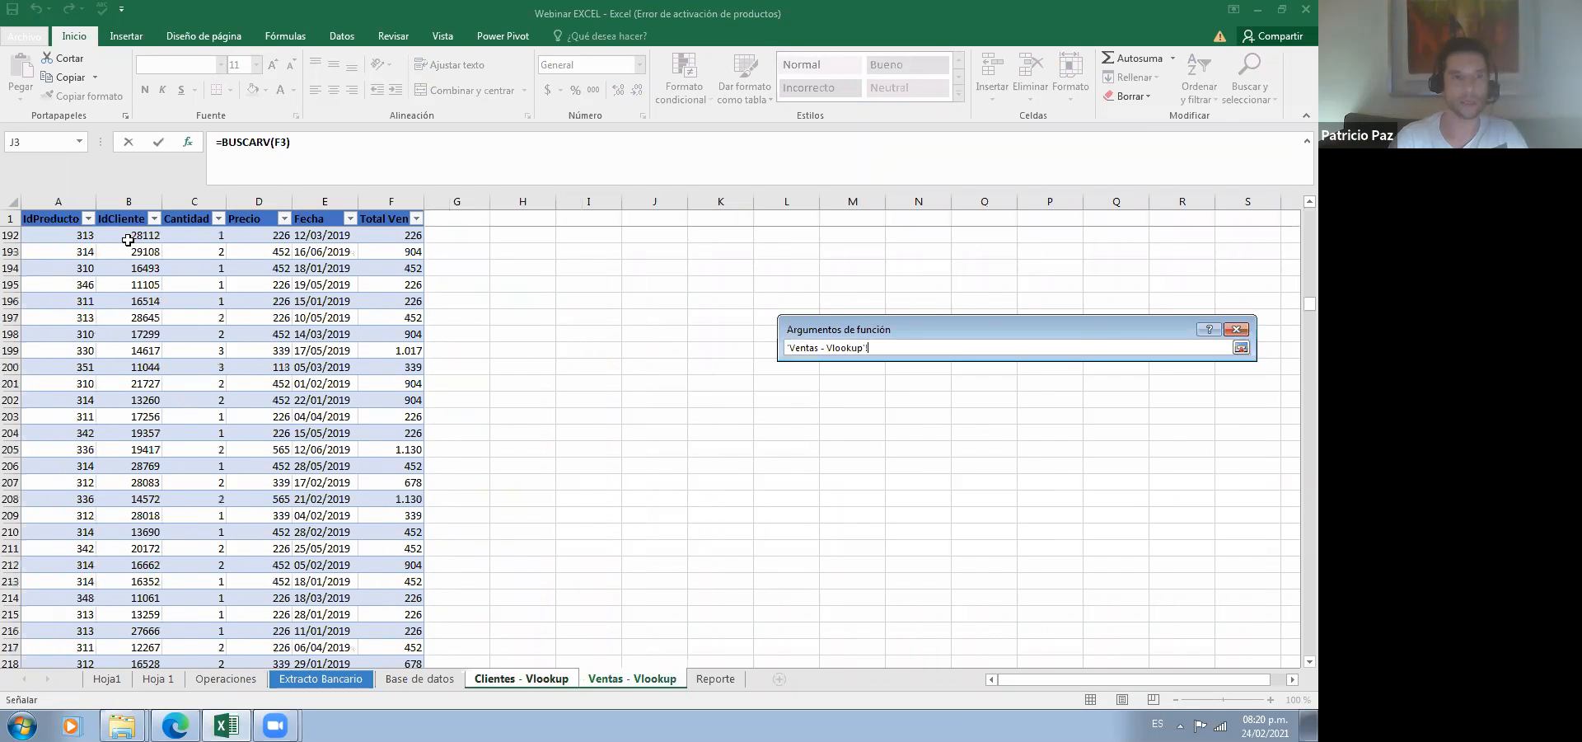
{"action": "scroll", "coordinate": [128, 240], "scroll_direction": "up", "scroll_amount": 13}
{"action": "left_click", "coordinate": [147, 239]}
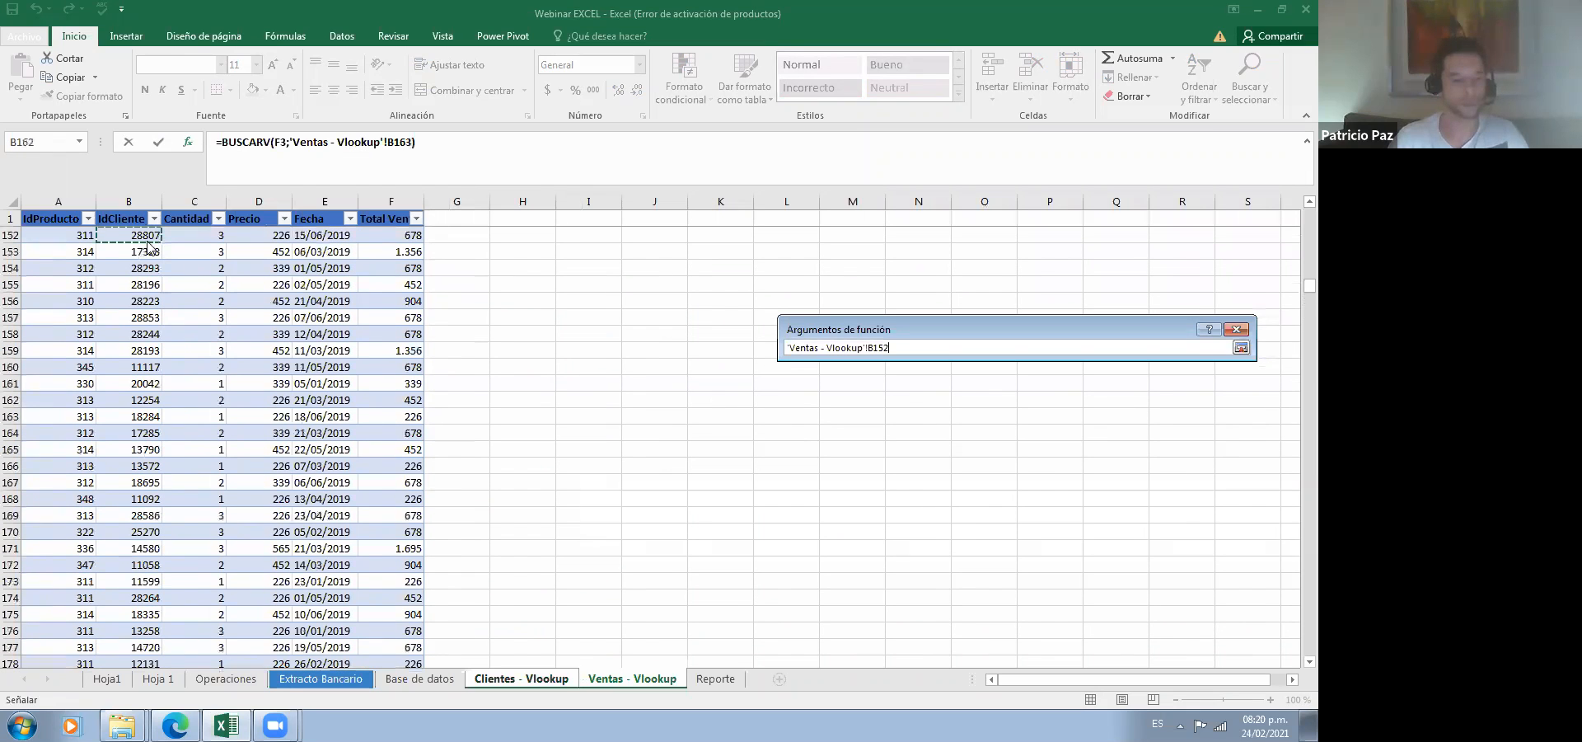
{"action": "key", "text": "ctrl+Up"}
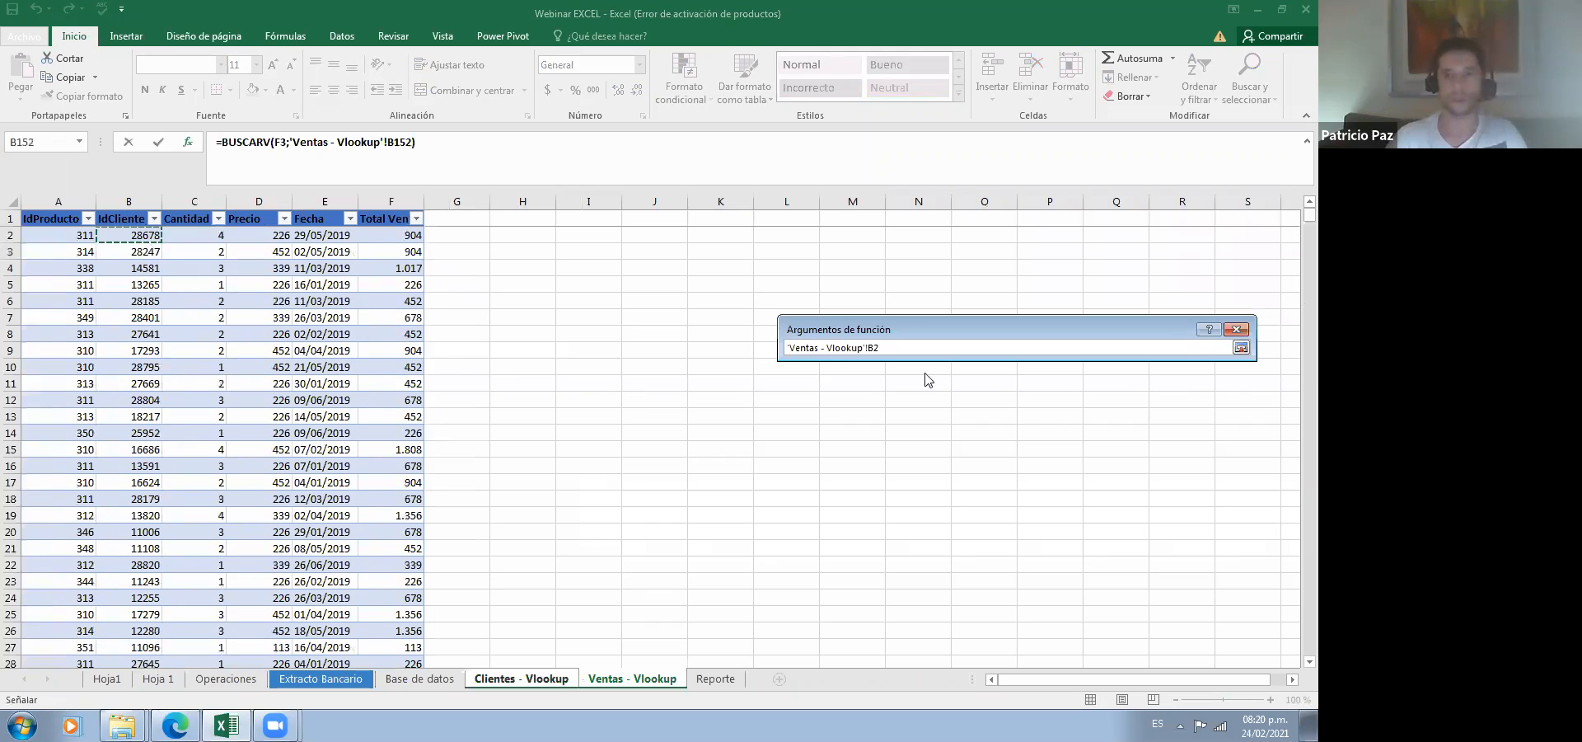
{"action": "key", "text": "ctrl+shift+Right"}
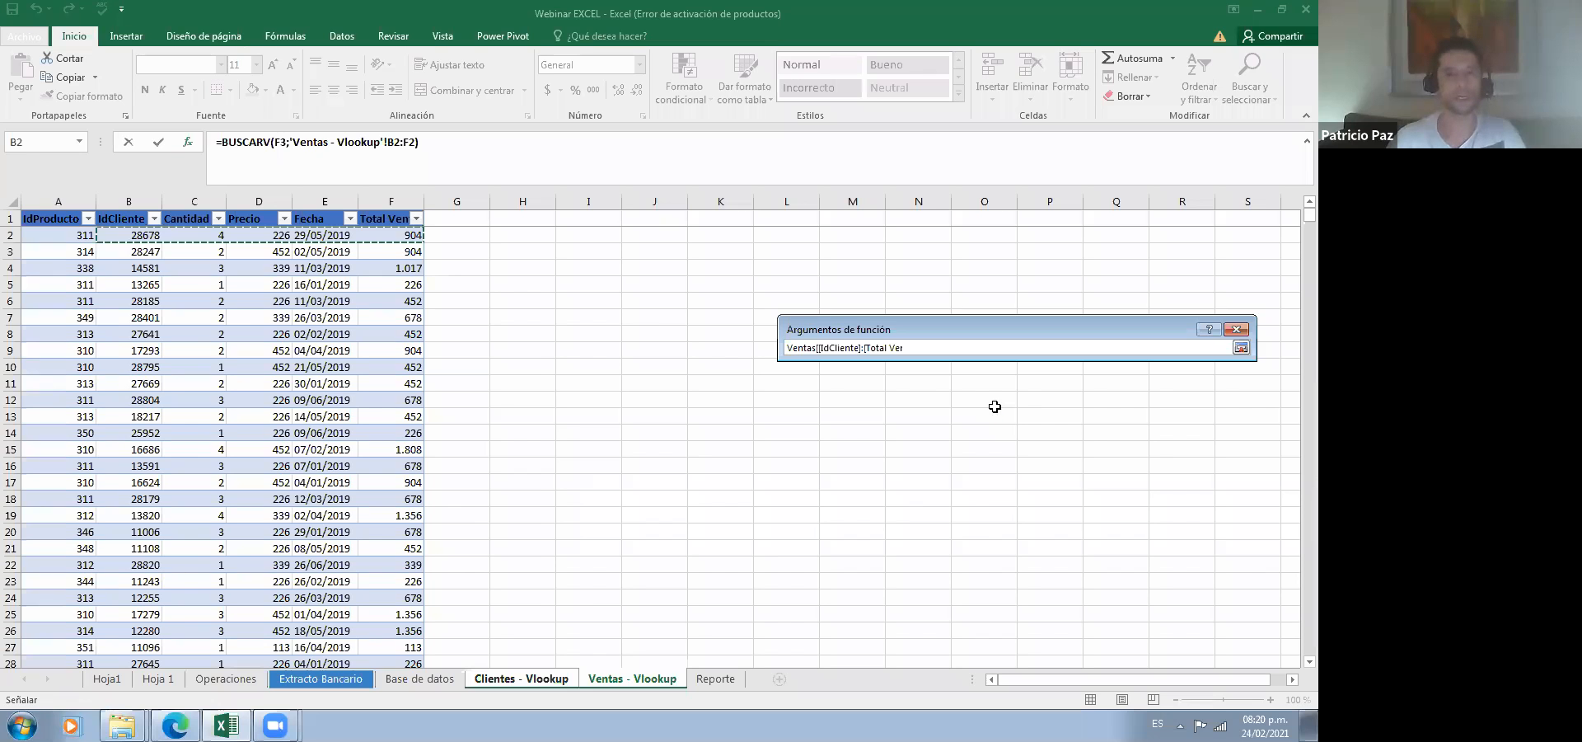
{"action": "key", "text": "Return"}
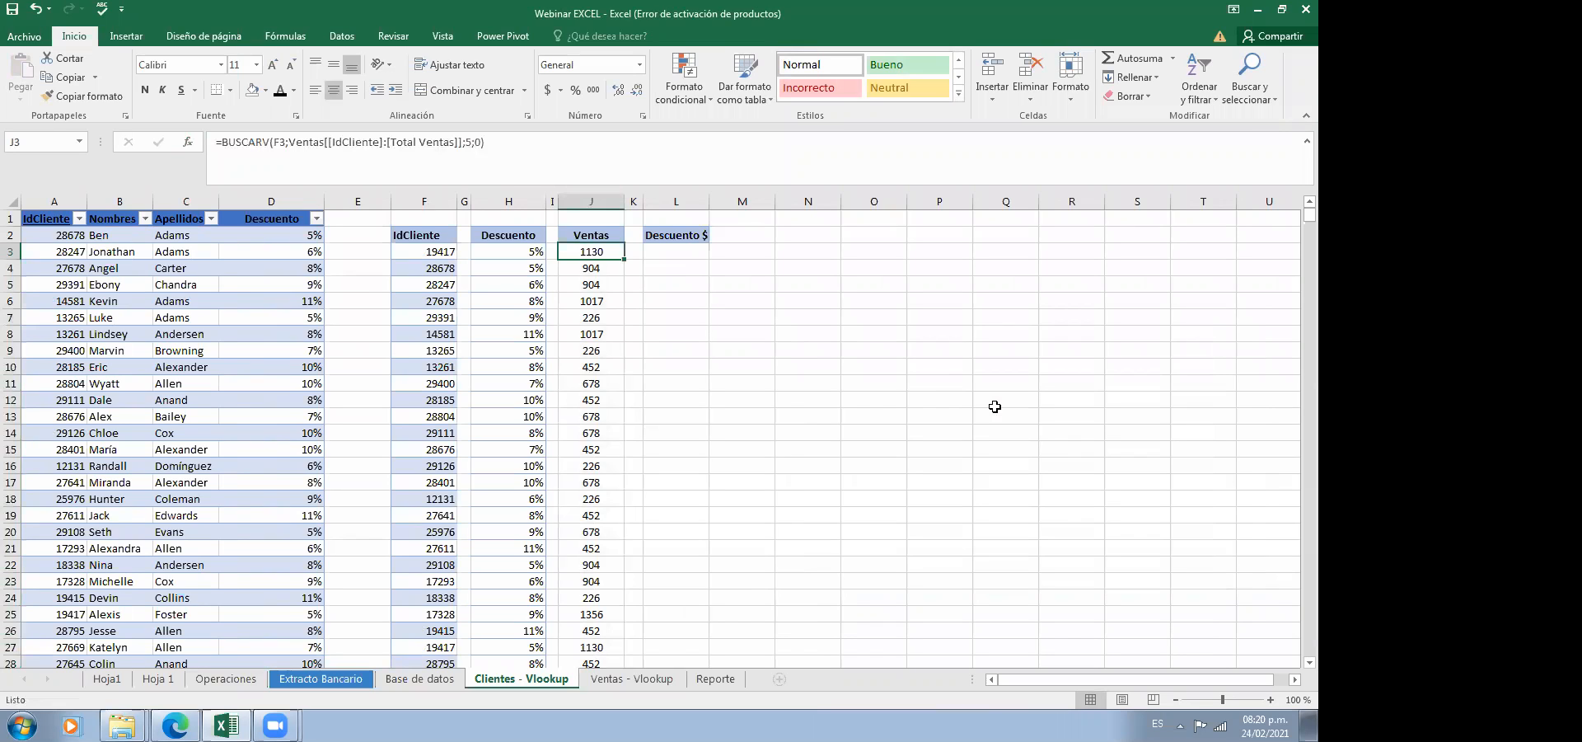
Step: Enter the formula =H3*J3 in the Descuento $ cell L3 to multiply the discount by the sales
{"action": "key", "text": "Left"}
{"action": "key", "text": "Left"}
{"action": "key", "text": "Right"}
{"action": "key", "text": "Right"}
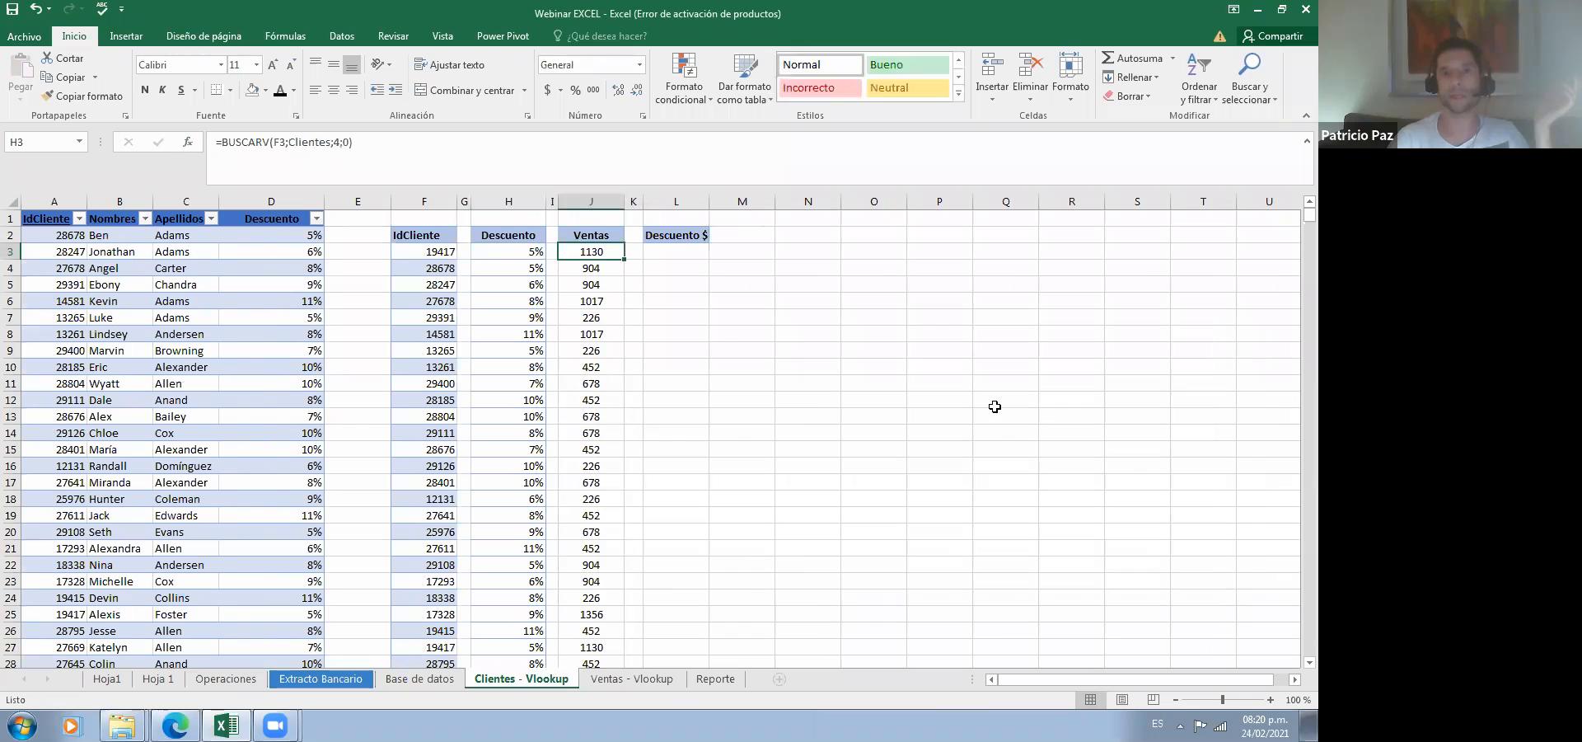
{"action": "key", "text": "Right"}
{"action": "key", "text": "Right"}
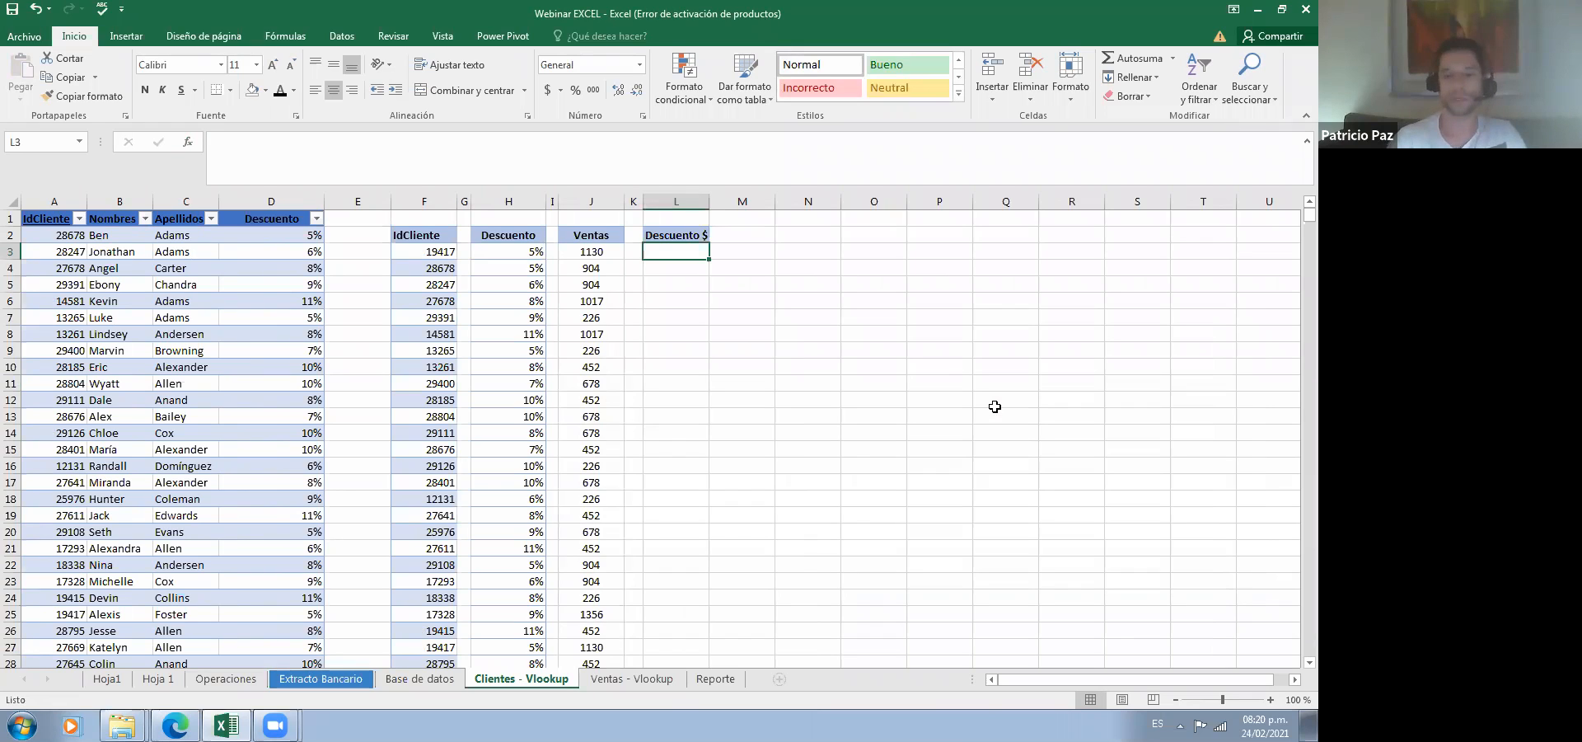
{"action": "type", "text": "="}
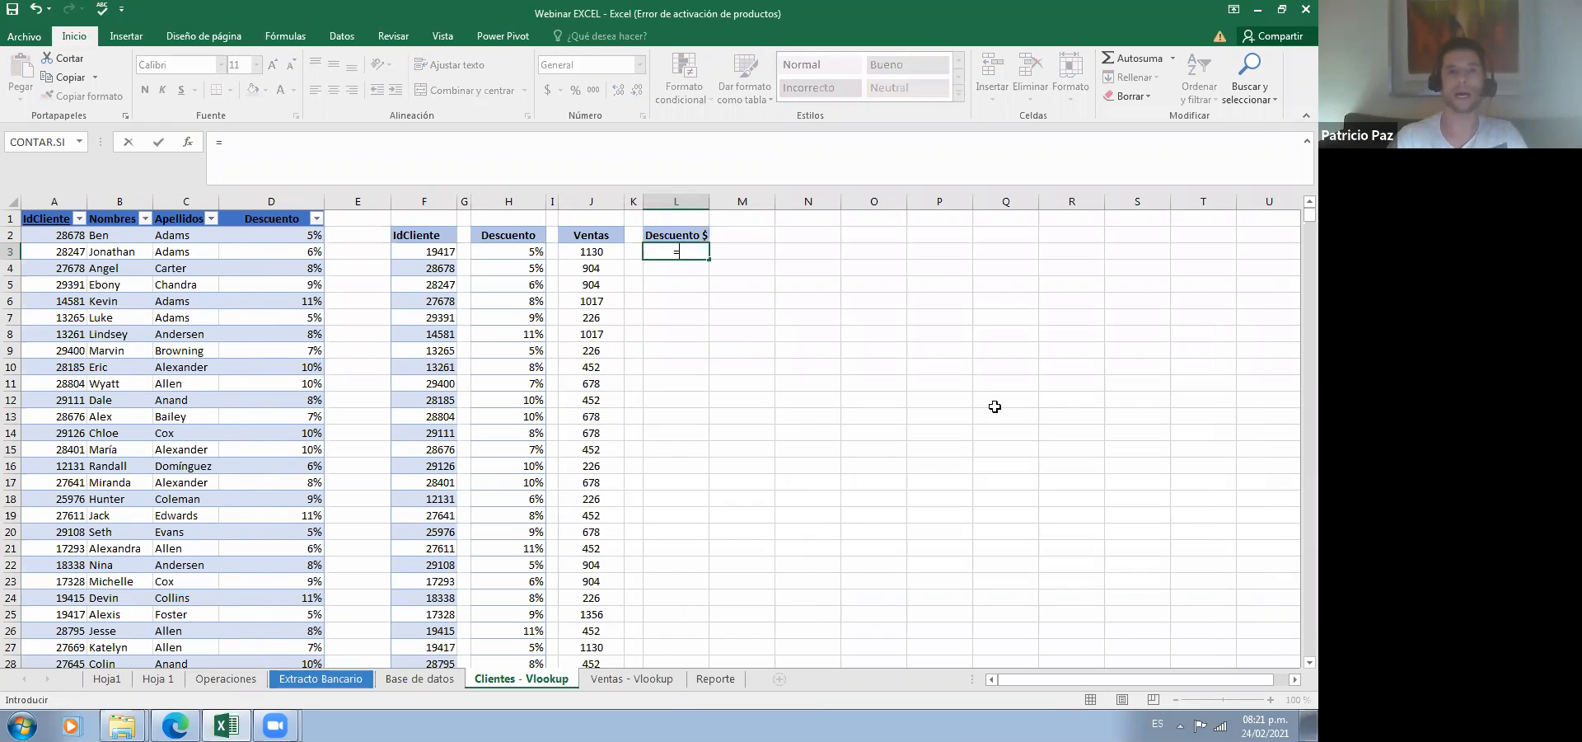
{"action": "key", "text": "Left"}
{"action": "key", "text": "Left"}
{"action": "key", "text": "Left"}
{"action": "key", "text": "Left"}
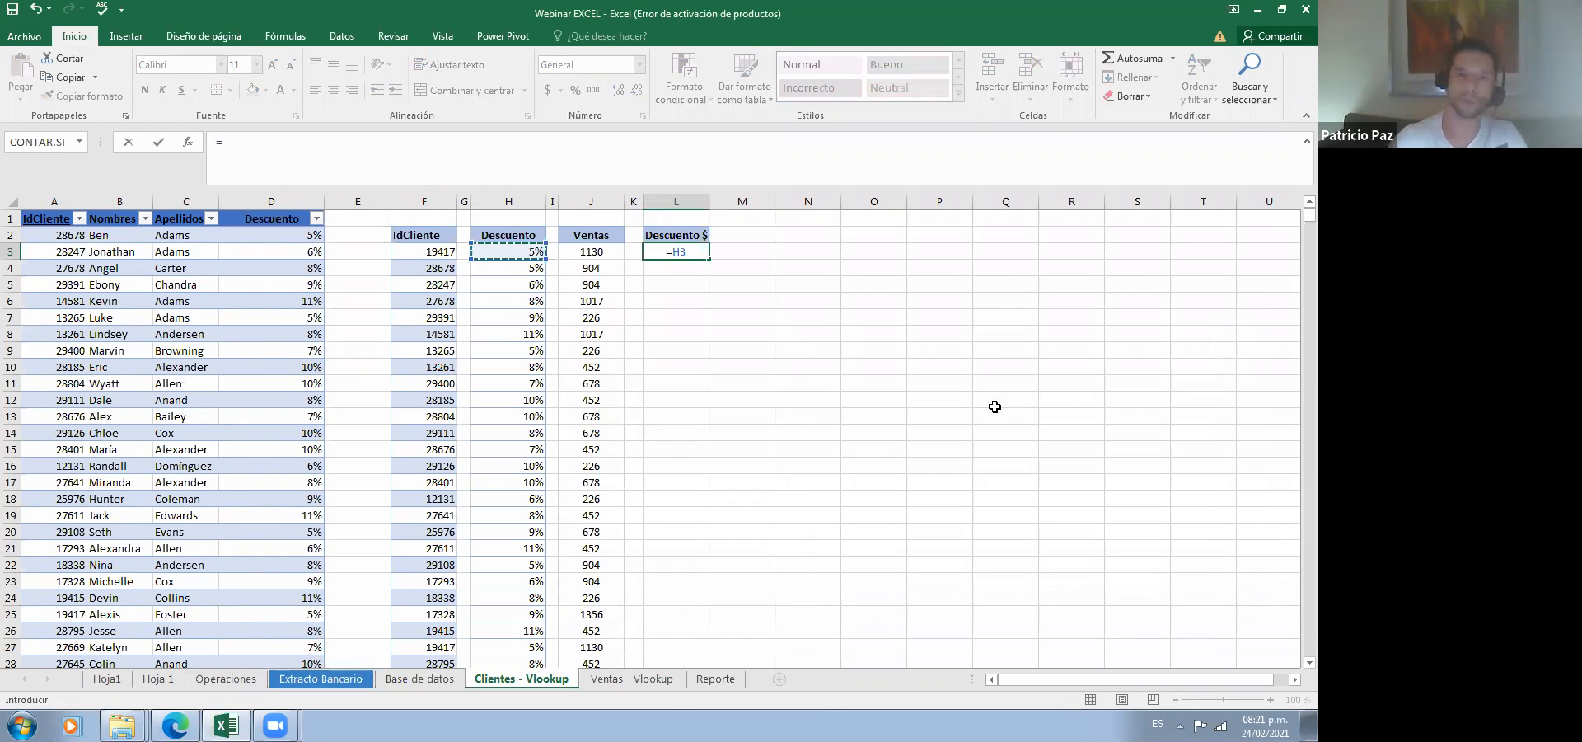
{"action": "type", "text": "*"}
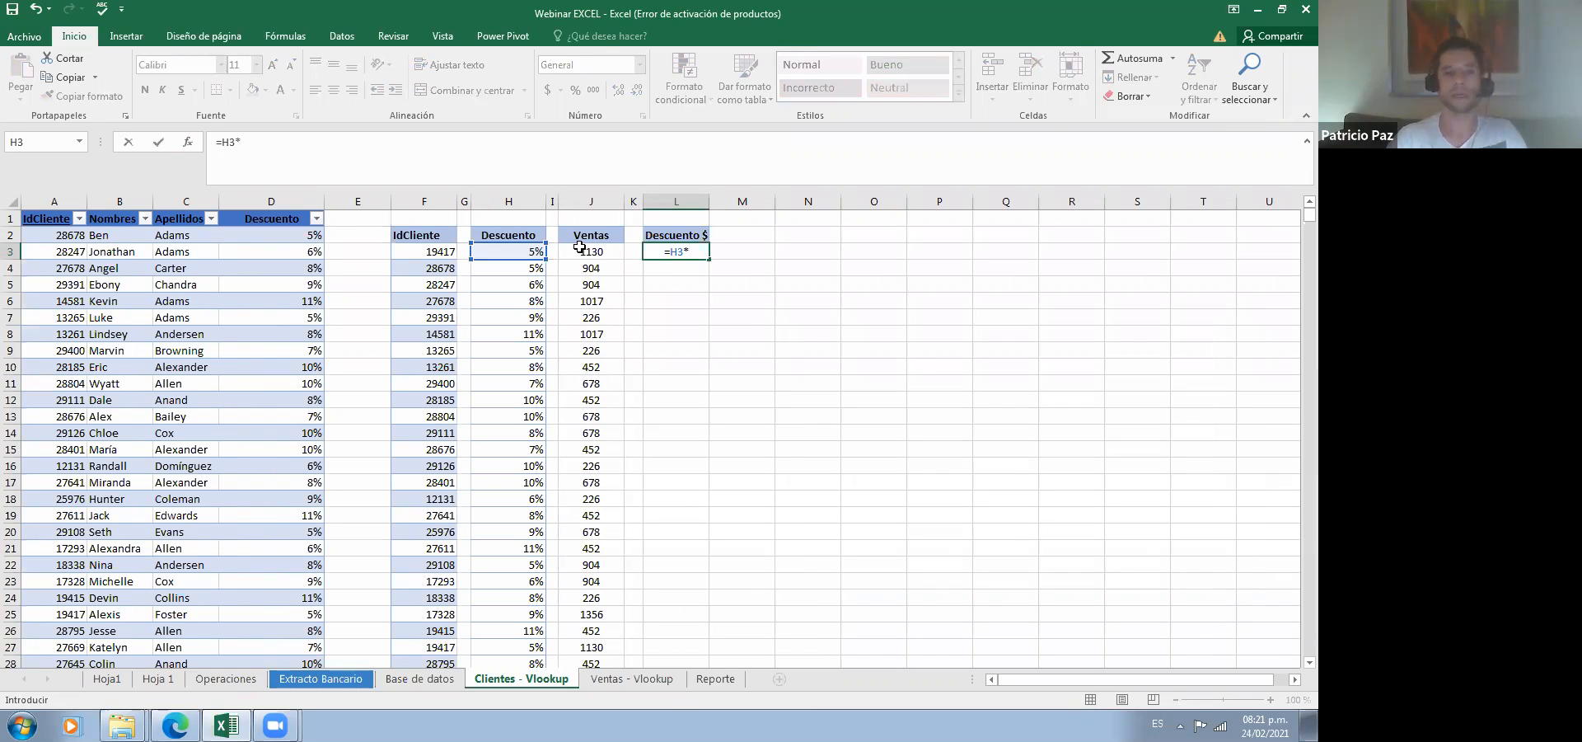
{"action": "left_click", "coordinate": [579, 247]}
{"action": "key", "text": "ctrl+Return"}
Step: Copy the discount amount formula in L3 down the Descuento $ column to L28
{"action": "key", "text": "shift+Down"}
{"action": "key", "text": "ctrl+c"}
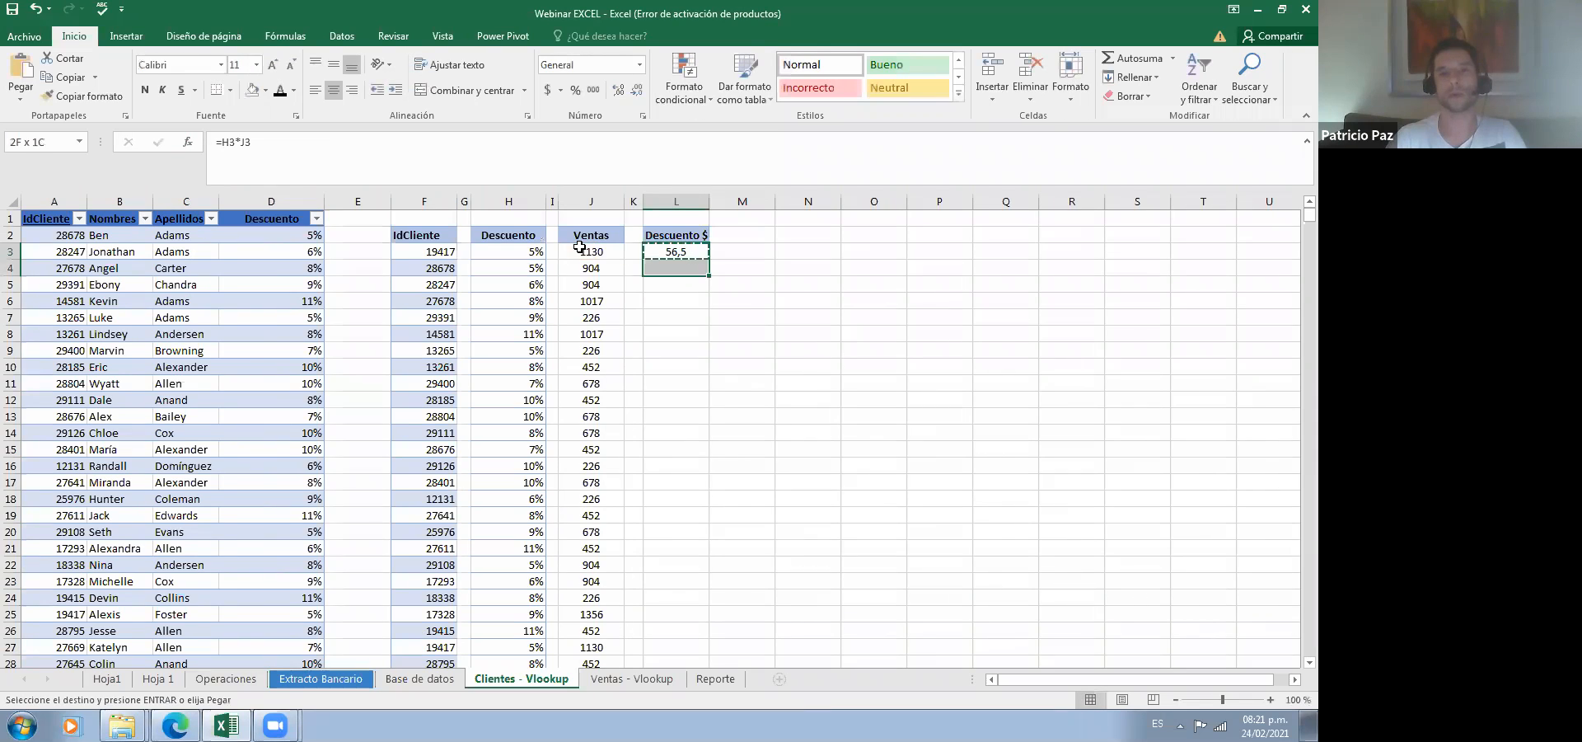
{"action": "key", "text": "shift+Down"}
{"action": "key", "text": "shift+Down"}
{"action": "key", "text": "shift+Down"}
{"action": "key", "text": "shift+Down"}
{"action": "key", "text": "shift+Down"}
{"action": "key", "text": "shift+Down"}
{"action": "key", "text": "shift+Down"}
{"action": "key", "text": "shift+Down"}
{"action": "key", "text": "shift+Down"}
{"action": "key", "text": "shift+Down"}
{"action": "key", "text": "shift+Down"}
{"action": "key", "text": "shift+Down"}
{"action": "key", "text": "shift+Down"}
{"action": "key", "text": "shift+Down"}
{"action": "key", "text": "shift+Down"}
{"action": "key", "text": "shift+Down"}
{"action": "key", "text": "shift+Down"}
{"action": "key", "text": "shift+Down"}
{"action": "key", "text": "shift+Down"}
{"action": "key", "text": "shift+Down"}
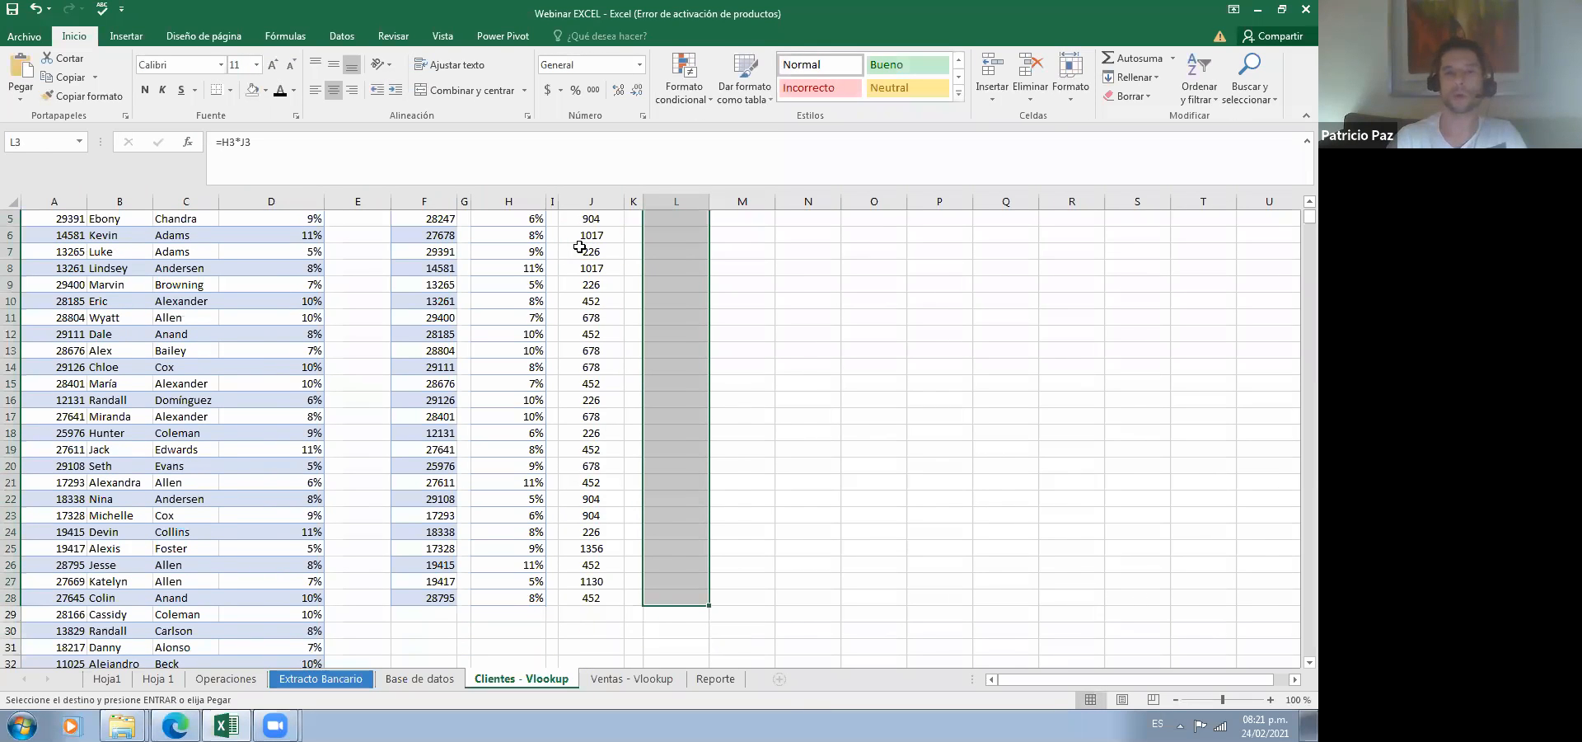
{"action": "key", "text": "Return"}
{"action": "key", "text": "Up"}
{"action": "key", "text": "Right"}
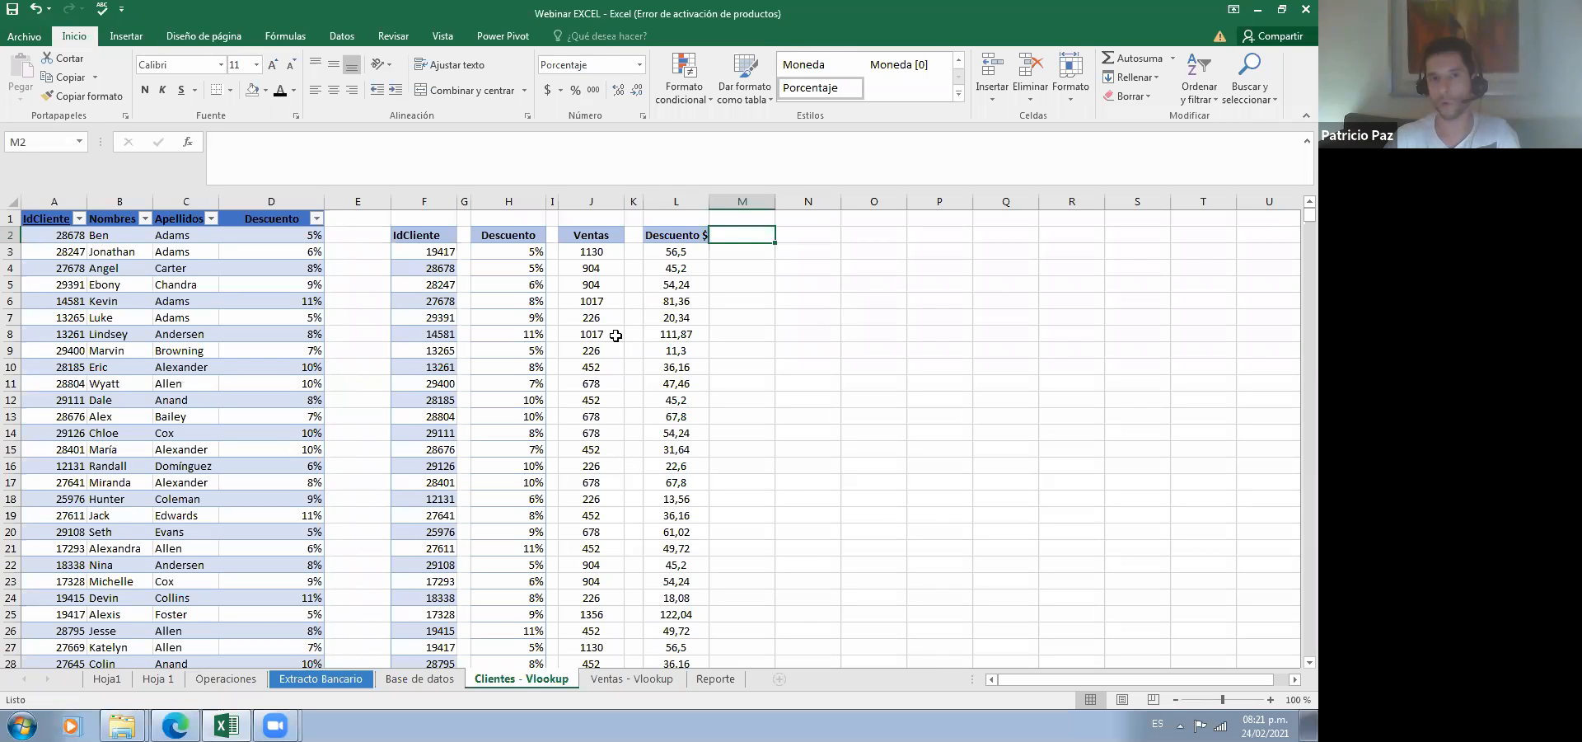
Step: Review the discount lookup formula in H3 and the sales lookup formula in J3
{"action": "left_click", "coordinate": [517, 254]}
{"action": "double_click", "coordinate": [518, 256]}
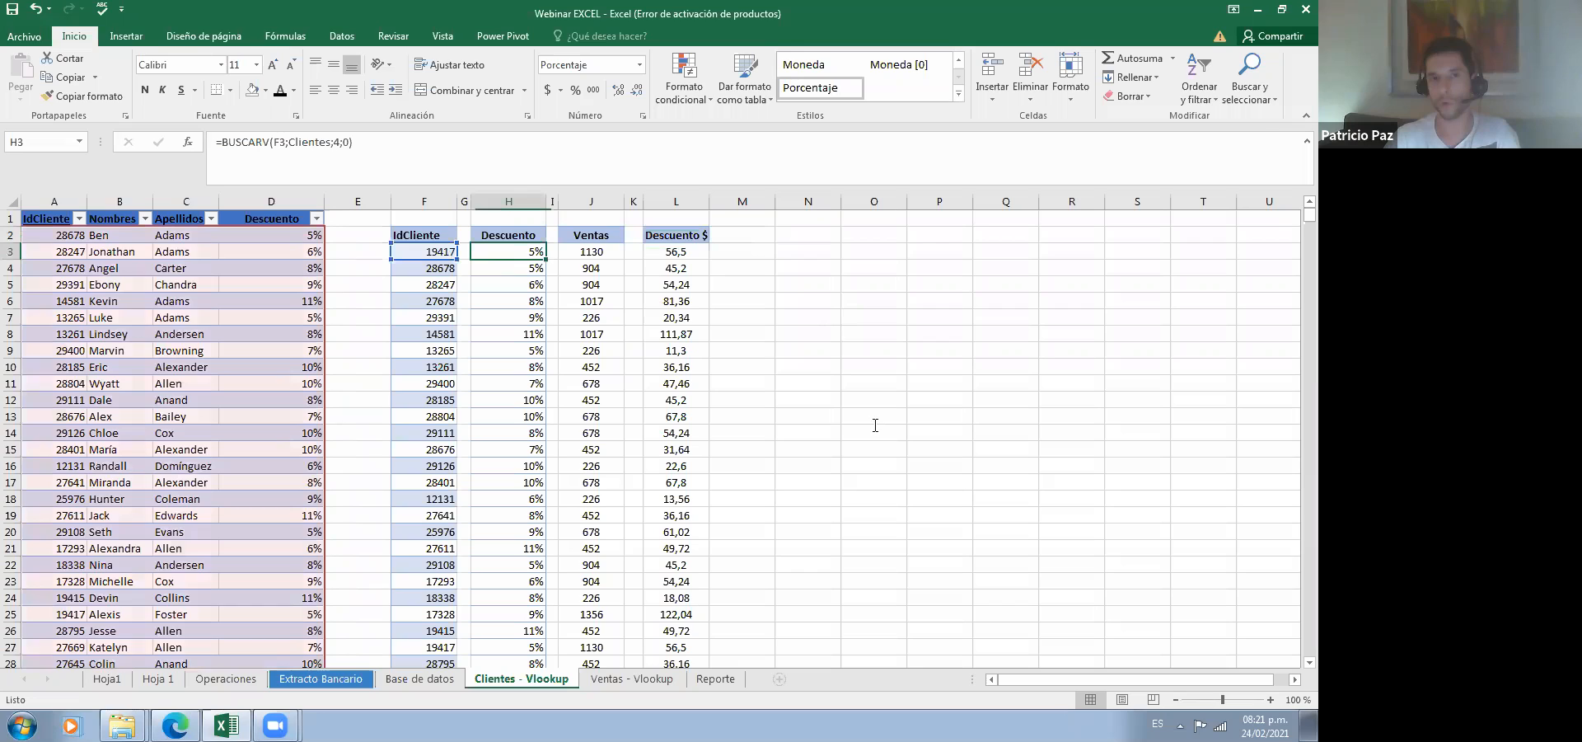
{"action": "key", "text": "Down"}
{"action": "key", "text": "Down"}
{"action": "key", "text": "Up"}
{"action": "key", "text": "Up"}
{"action": "key", "text": "Right"}
{"action": "key", "text": "Right"}
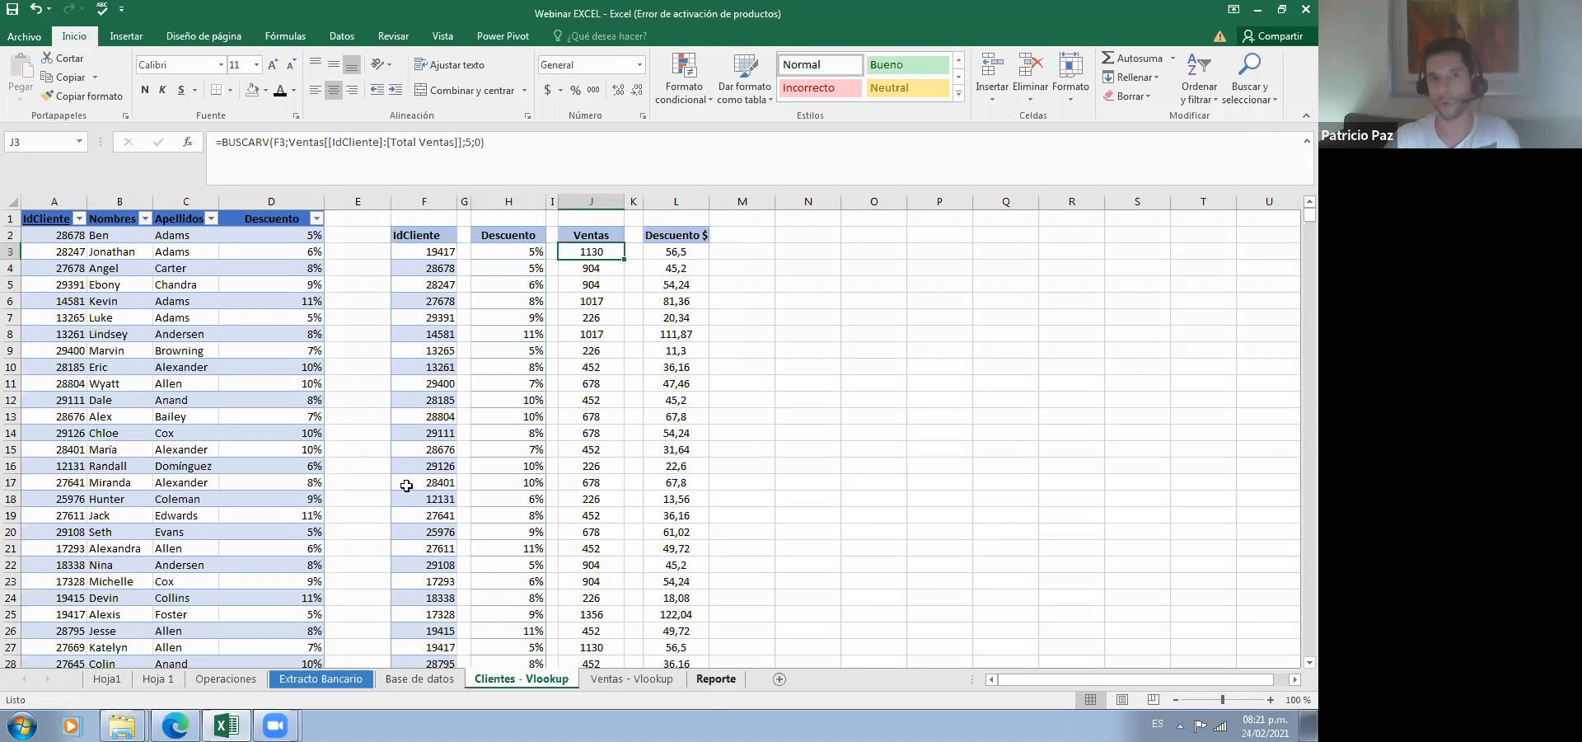
Step: Go to the Reporte sheet and select cell B3 below the ESTADO DE RESULTADOS title
{"action": "key", "text": "ctrl+Page_Down"}
{"action": "key", "text": "ctrl+Page_Down"}
{"action": "double_click", "coordinate": [484, 265]}
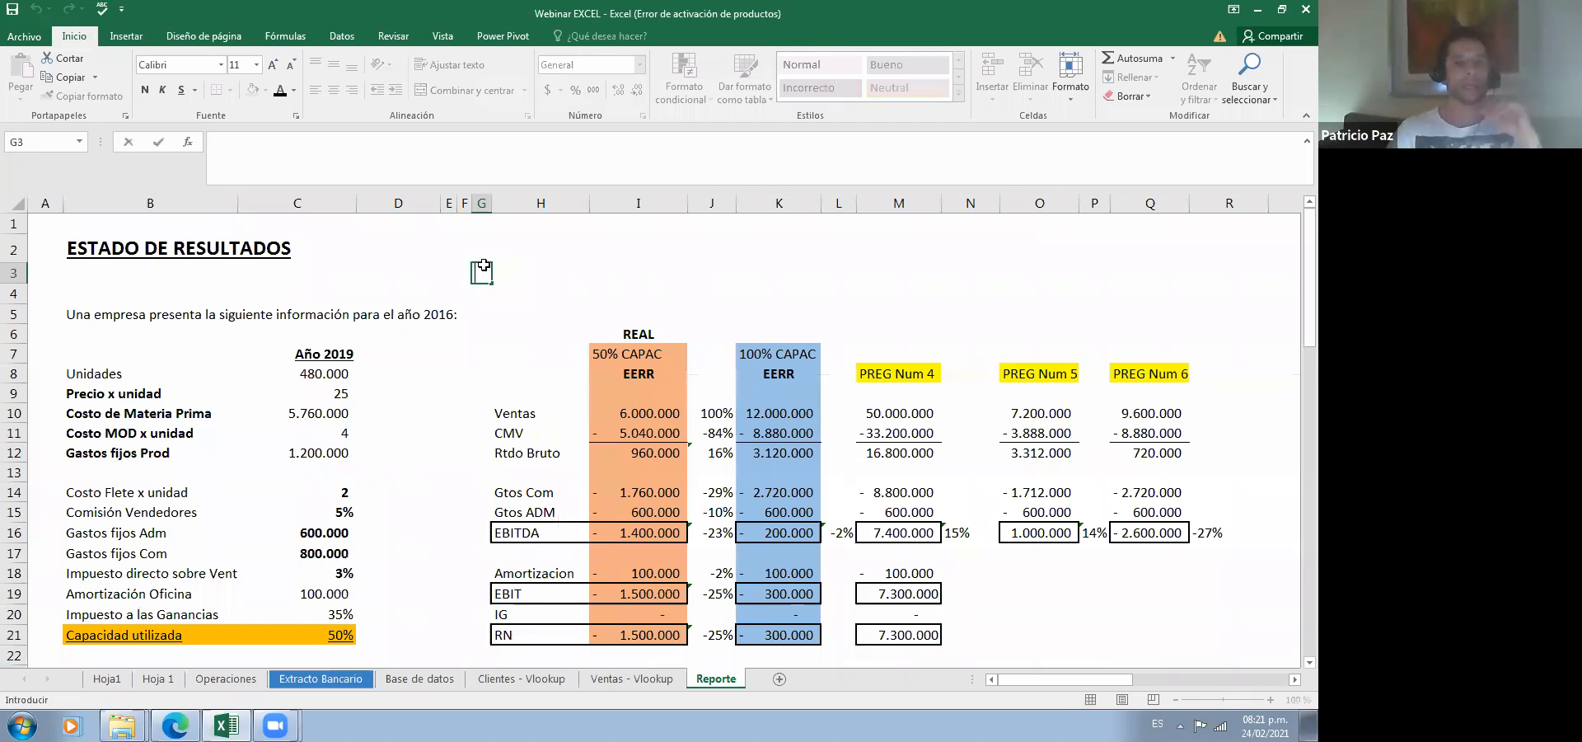
{"action": "key", "text": "Left"}
{"action": "key", "text": "Left"}
{"action": "key", "text": "Left"}
{"action": "key", "text": "Left"}
{"action": "key", "text": "Left"}
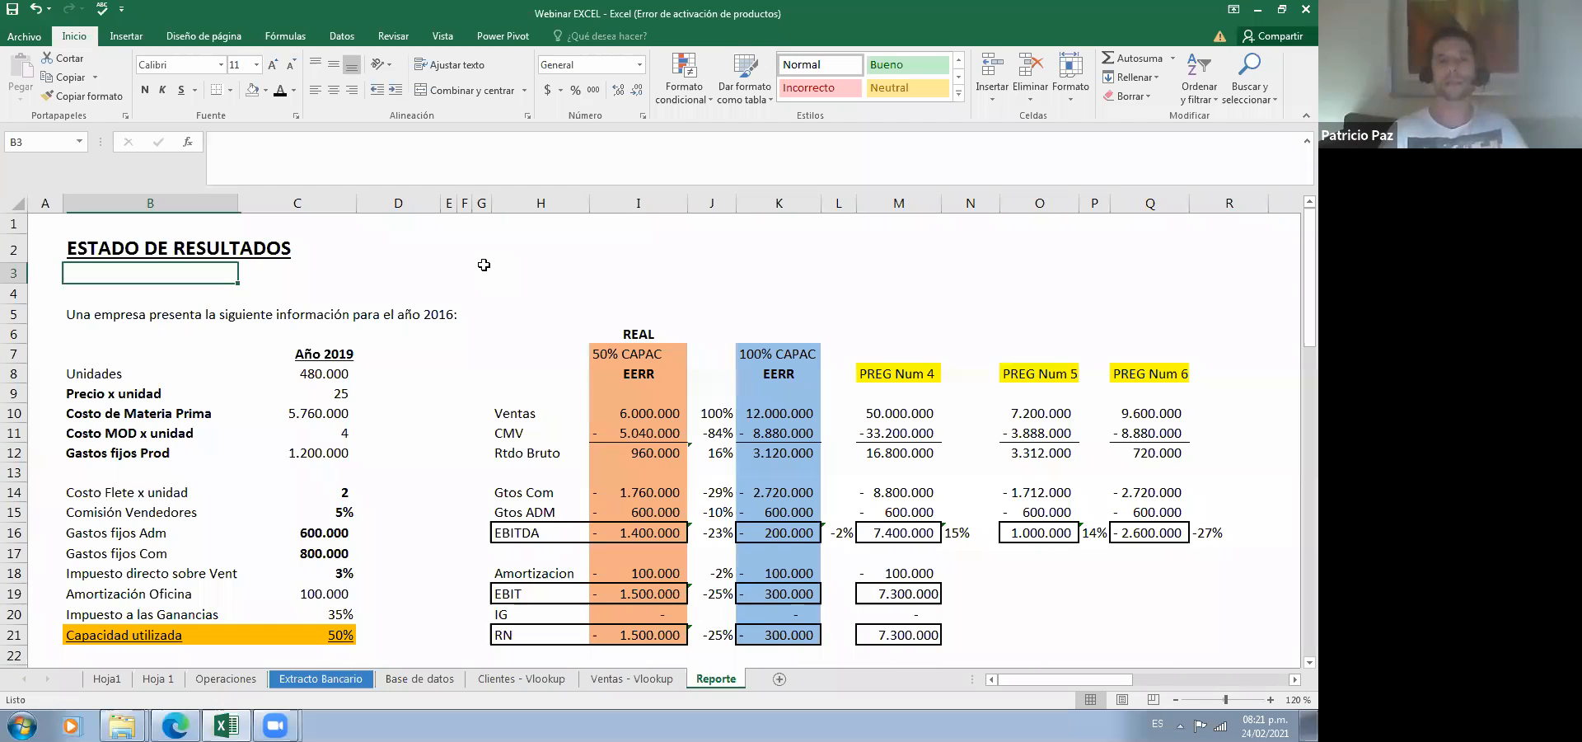
Step: Look over the income statement columns from the sales rows to the net result, ending at the REAL header in I6
{"action": "key", "text": "Down"}
{"action": "key", "text": "Down"}
{"action": "key", "text": "Down"}
{"action": "key", "text": "Down"}
{"action": "key", "text": "Down"}
{"action": "key", "text": "Right"}
{"action": "key", "text": "Right"}
{"action": "key", "text": "Right"}
{"action": "key", "text": "Right"}
{"action": "key", "text": "Right"}
{"action": "key", "text": "Right"}
{"action": "key", "text": "Right"}
{"action": "key", "text": "Down"}
{"action": "key", "text": "Down"}
{"action": "key", "text": "Down"}
{"action": "key", "text": "Down"}
{"action": "key", "text": "Down"}
{"action": "key", "text": "Down"}
{"action": "key", "text": "Down"}
{"action": "key", "text": "Down"}
{"action": "key", "text": "Down"}
{"action": "key", "text": "Down"}
{"action": "key", "text": "Down"}
{"action": "key", "text": "Down"}
{"action": "key", "text": "Down"}
{"action": "key", "text": "Right"}
{"action": "key", "text": "Right"}
{"action": "key", "text": "Right"}
{"action": "key", "text": "Right"}
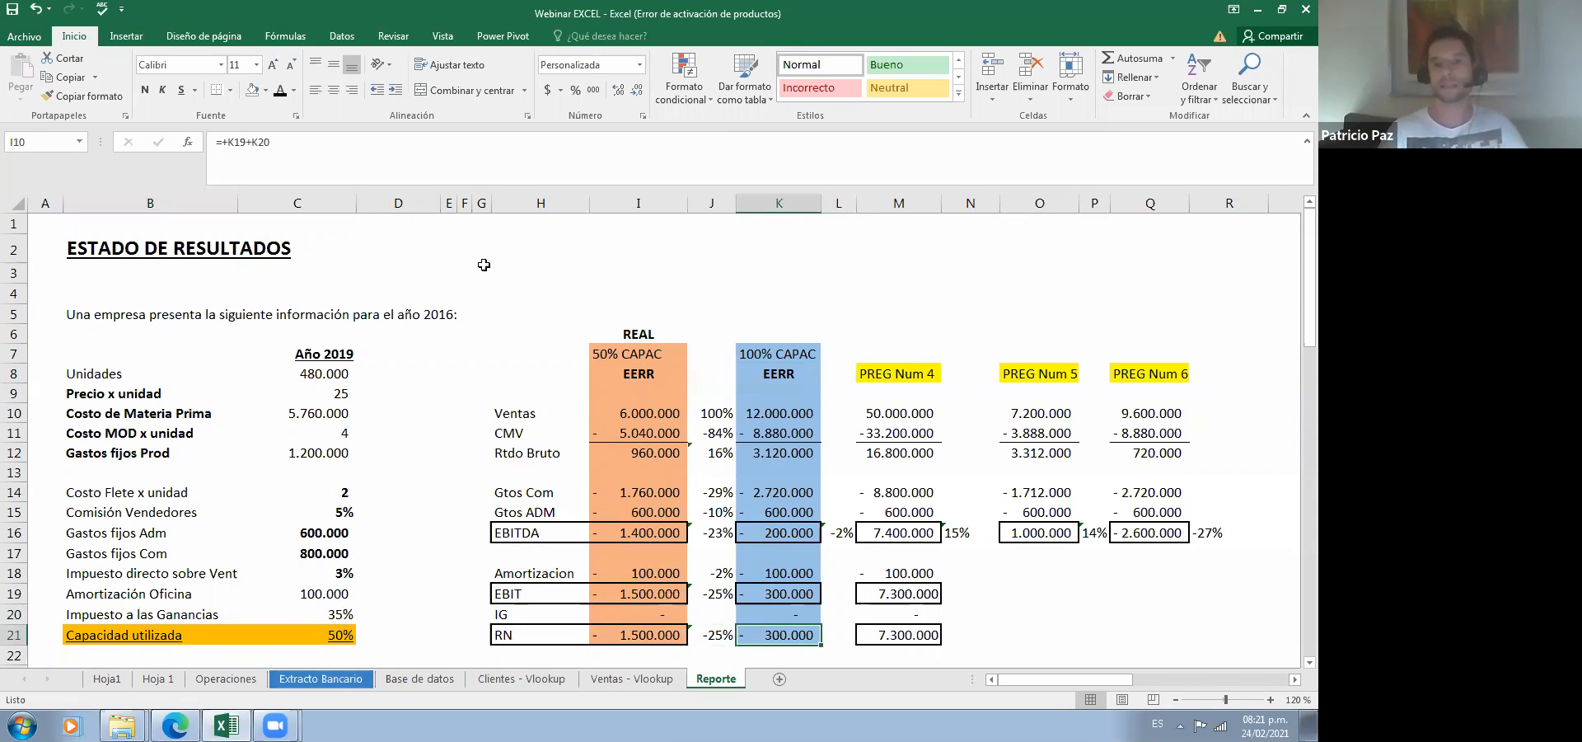
{"action": "key", "text": "Left"}
{"action": "key", "text": "Left"}
{"action": "key", "text": "Left"}
{"action": "key", "text": "Left"}
{"action": "key", "text": "Up"}
{"action": "key", "text": "Up"}
{"action": "key", "text": "Up"}
{"action": "key", "text": "Up"}
{"action": "key", "text": "Up"}
{"action": "key", "text": "Up"}
{"action": "key", "text": "Up"}
{"action": "key", "text": "Up"}
{"action": "key", "text": "Up"}
{"action": "key", "text": "Up"}
{"action": "key", "text": "Up"}
{"action": "key", "text": "Up"}
{"action": "key", "text": "Up"}
{"action": "key", "text": "Up"}
{"action": "key", "text": "Up"}
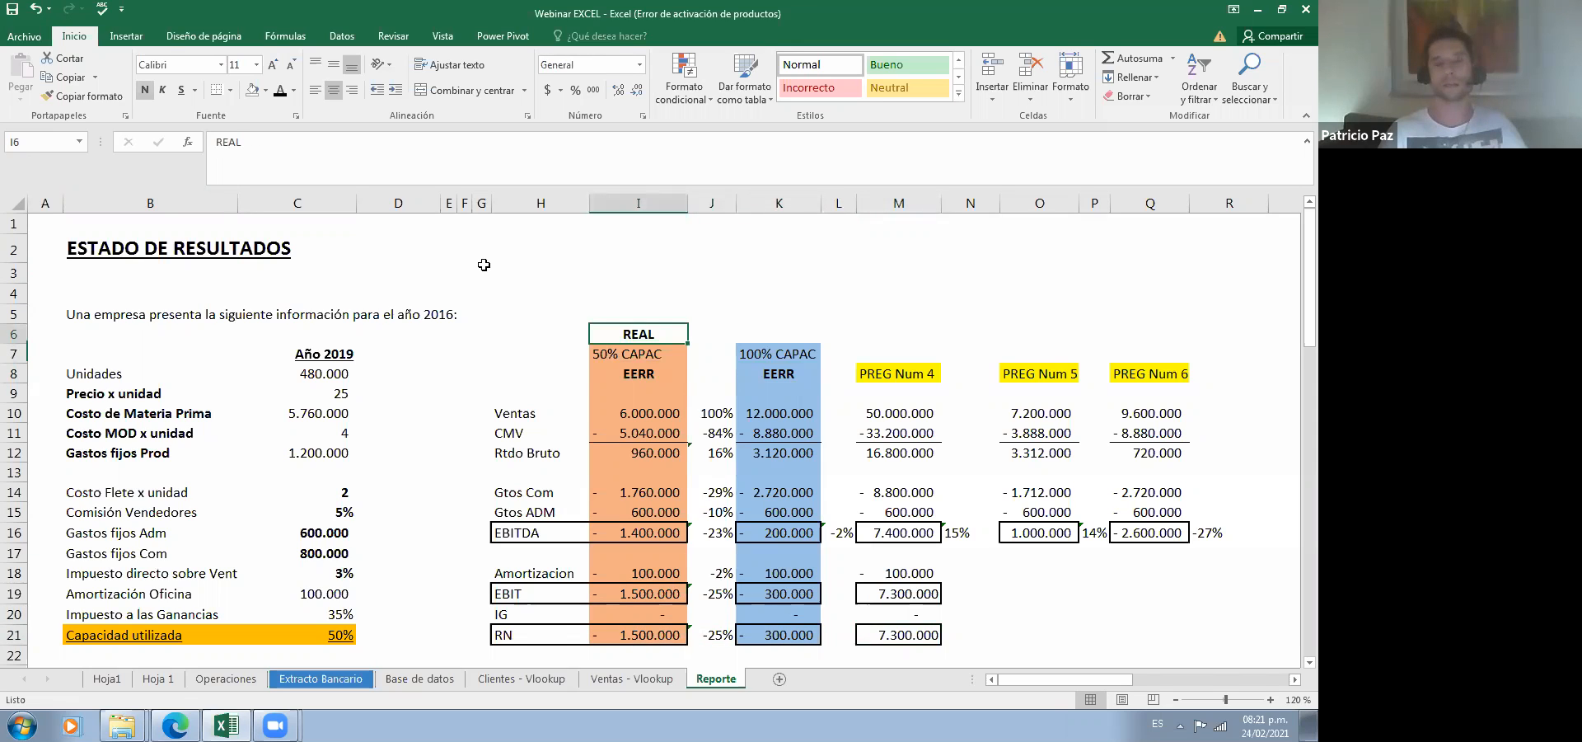
Step: Compare the scenario headers for 50% capacity, 100% capacity and the PREG Num 4 to 6 columns
{"action": "key", "text": "Down"}
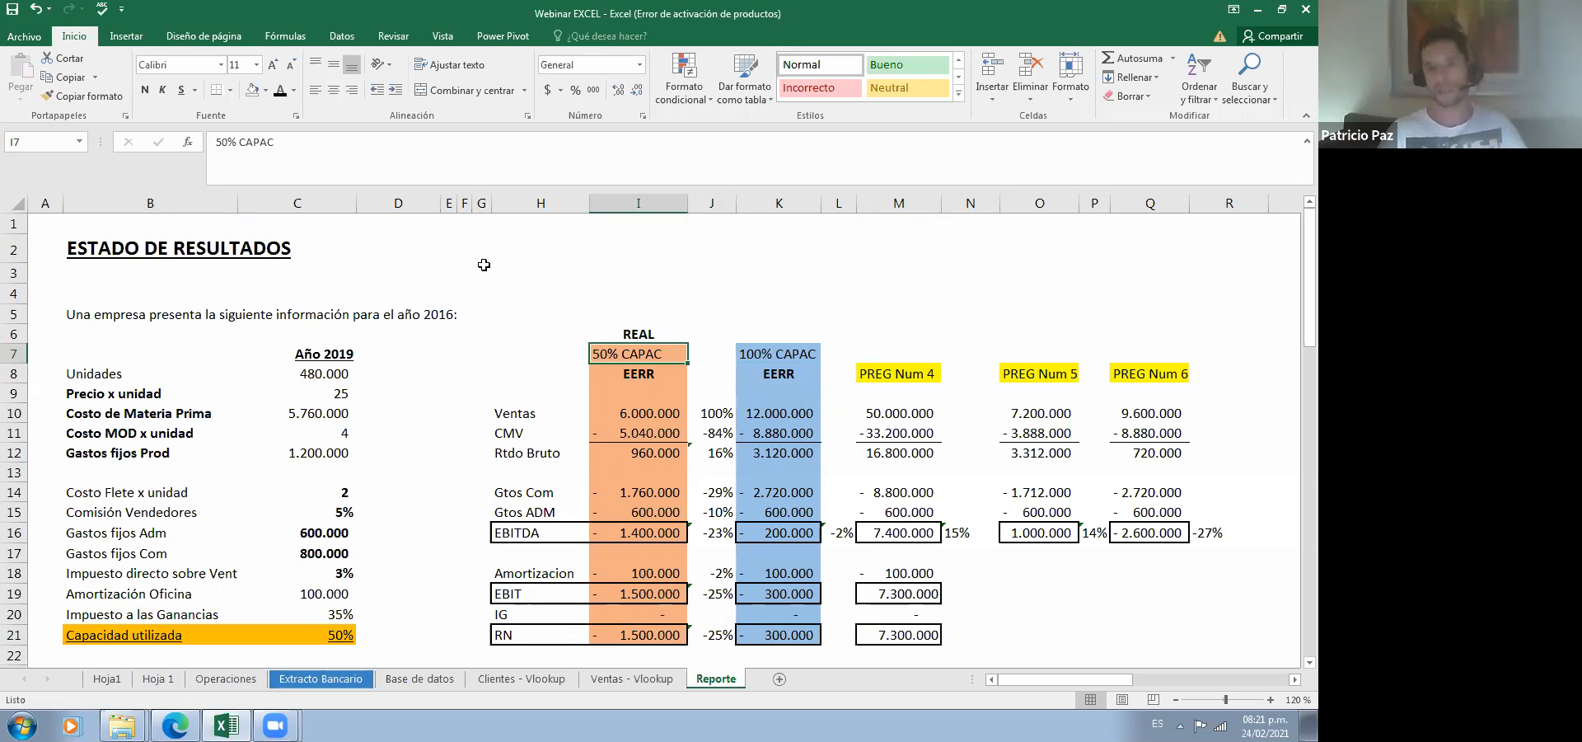
{"action": "key", "text": "Right"}
{"action": "key", "text": "Right"}
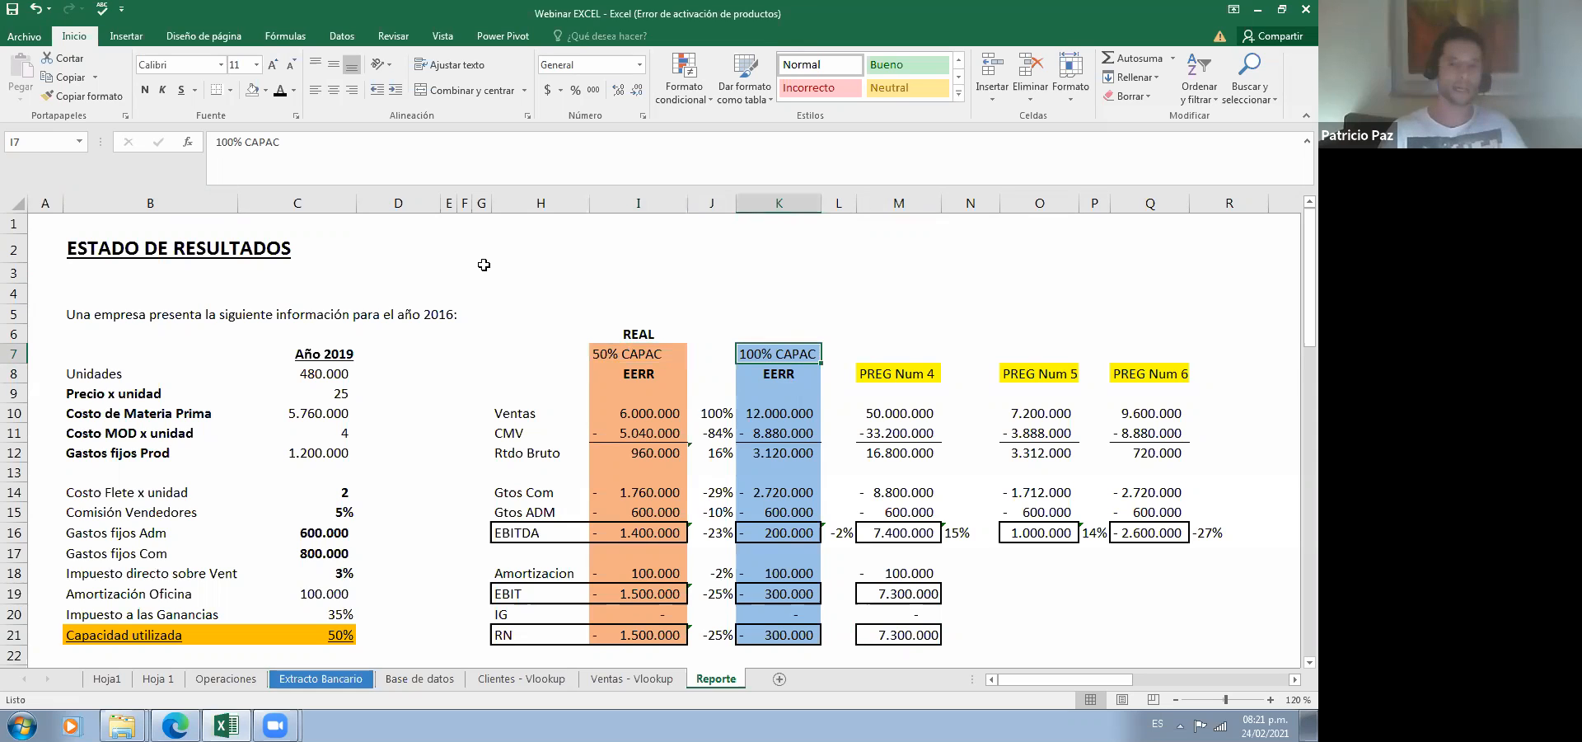
{"action": "key", "text": "Right"}
{"action": "key", "text": "Right"}
{"action": "key", "text": "Down"}
{"action": "key", "text": "Right"}
{"action": "key", "text": "Left"}
{"action": "key", "text": "Left"}
{"action": "key", "text": "Left"}
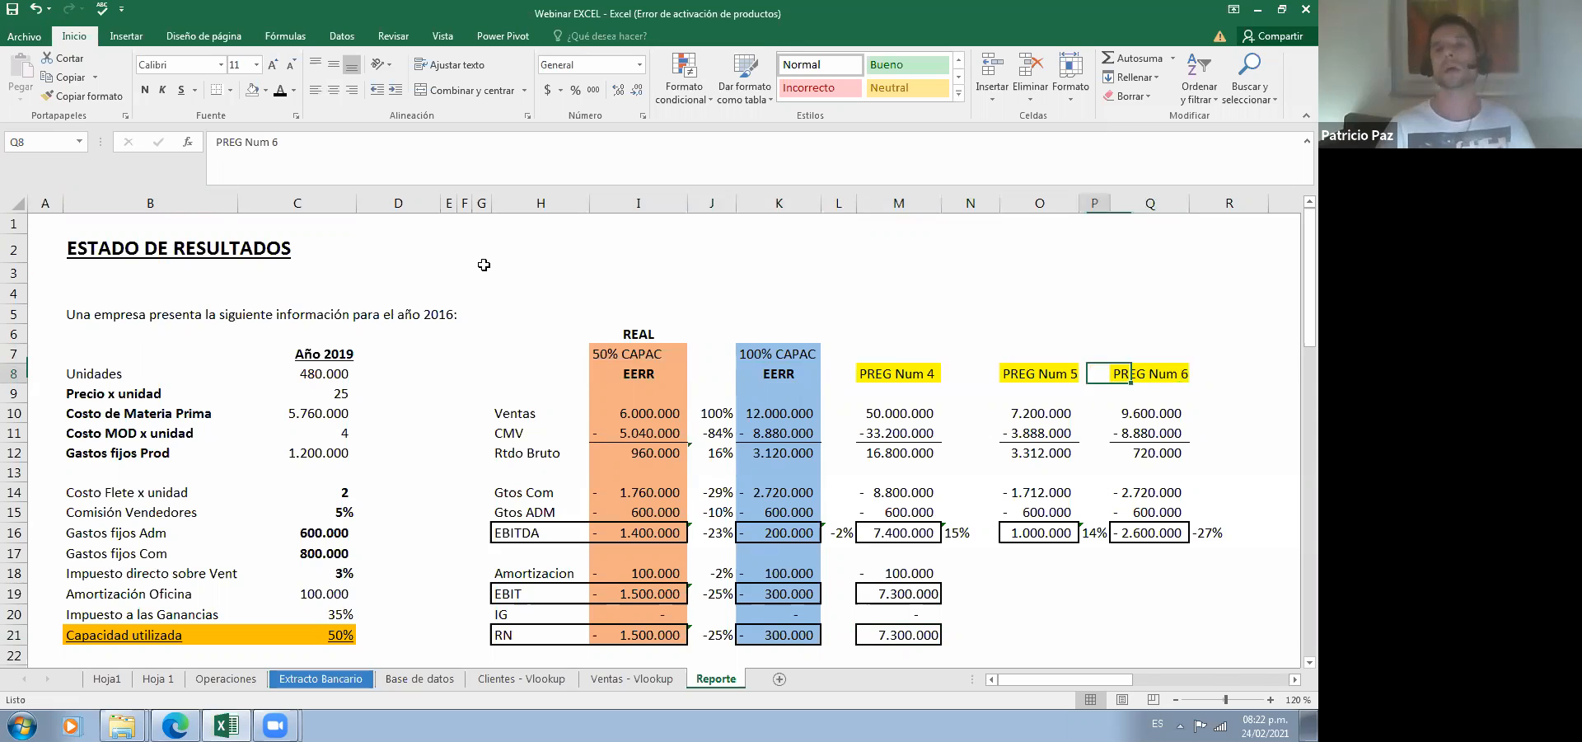
{"action": "key", "text": "Up"}
{"action": "key", "text": "Left"}
{"action": "key", "text": "Left"}
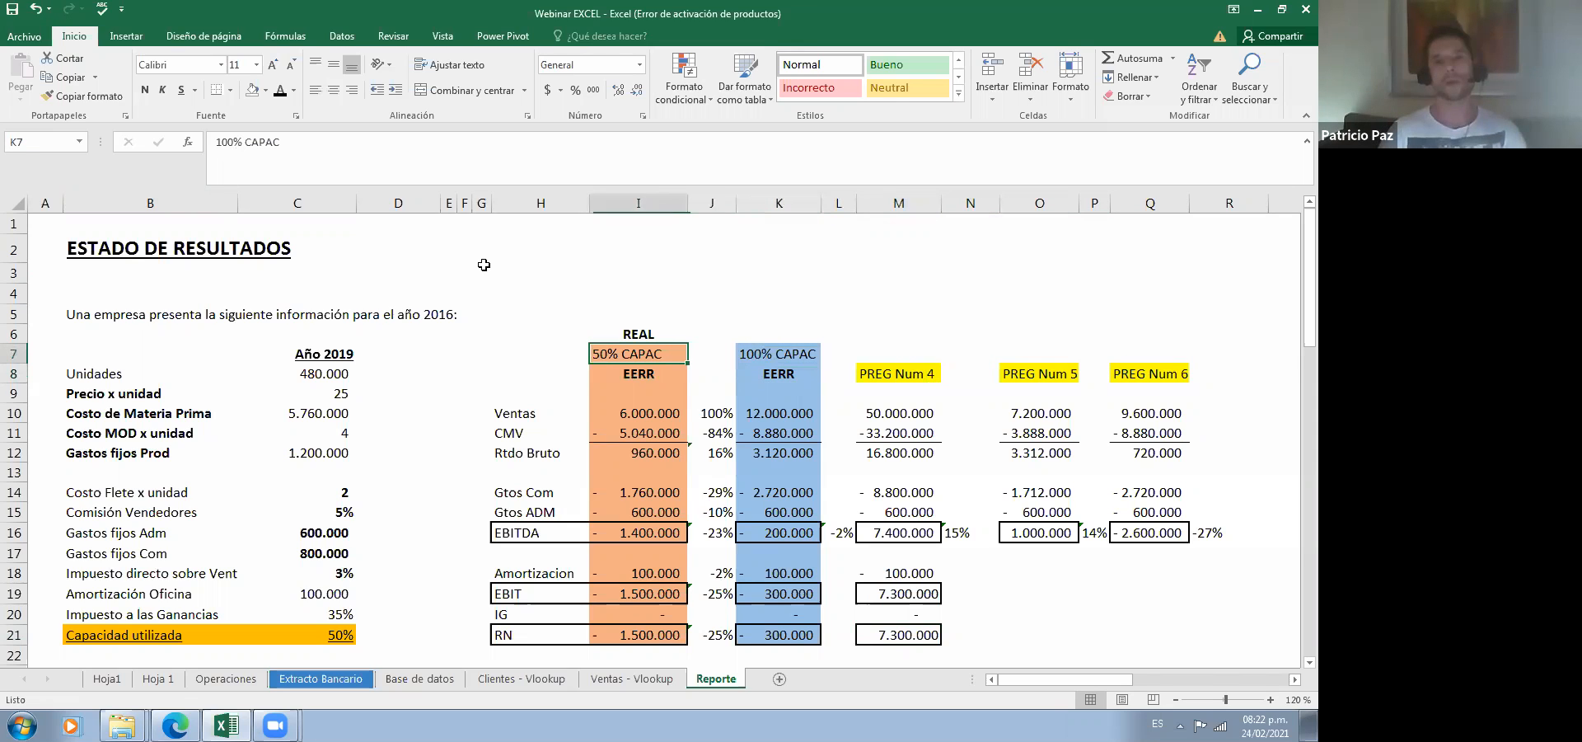
Step: Review the Ventas formula in I10 of the 50% capacity column
{"action": "key", "text": "Down"}
{"action": "key", "text": "Down"}
{"action": "key", "text": "Down"}
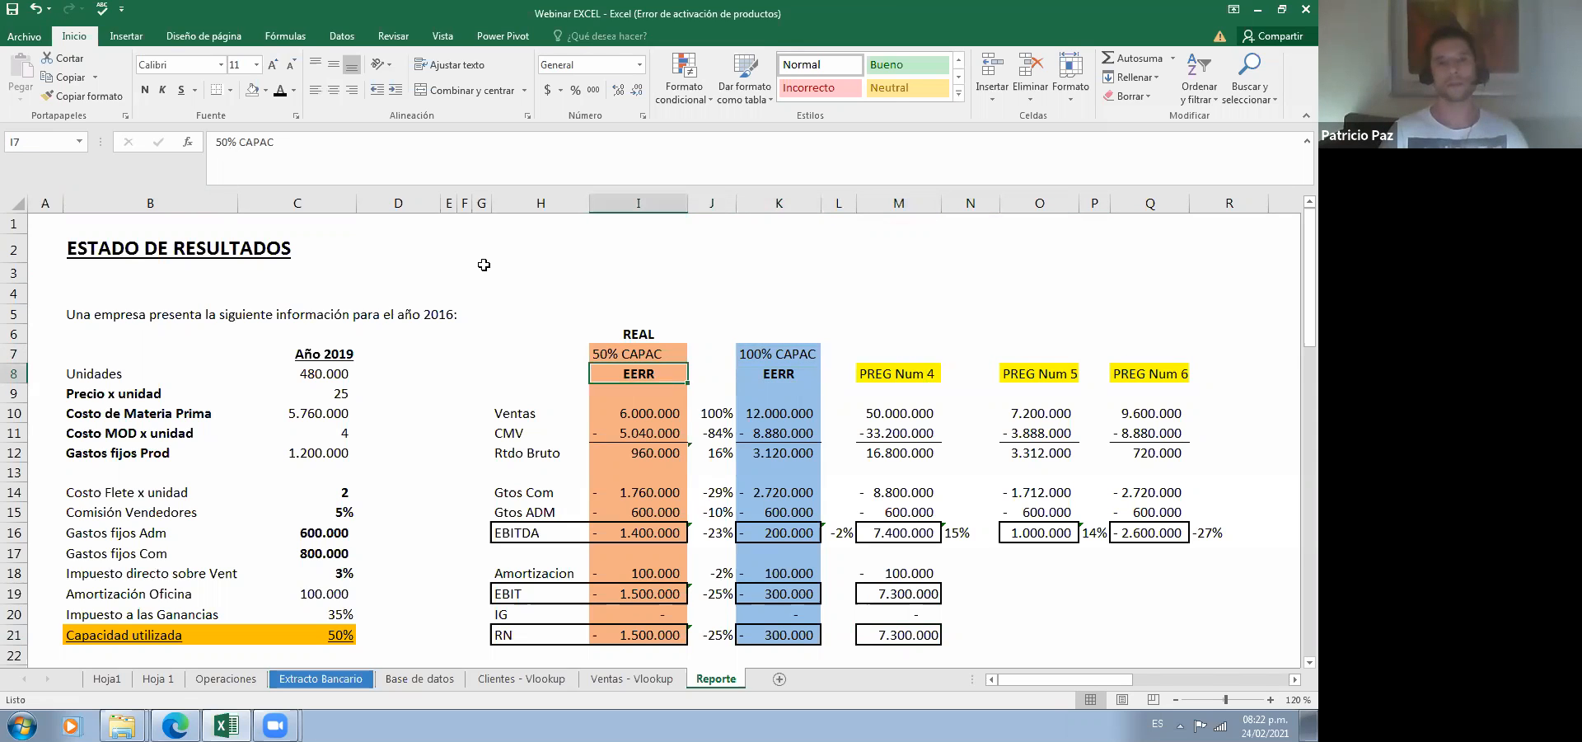
{"action": "key", "text": "F2"}
{"action": "key", "text": "Escape"}
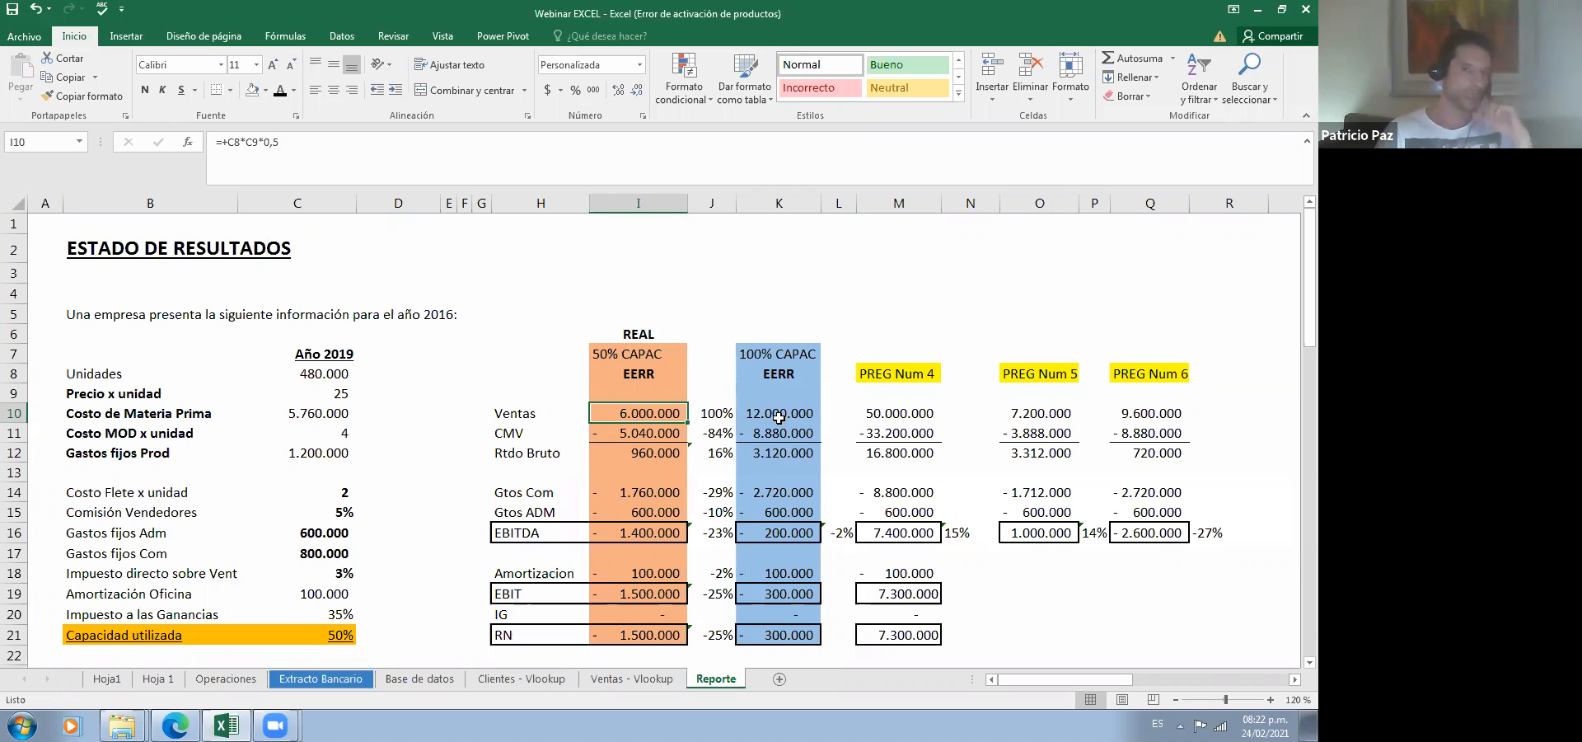
{"action": "key", "text": "Left"}
{"action": "key", "text": "Left"}
{"action": "key", "text": "Left"}
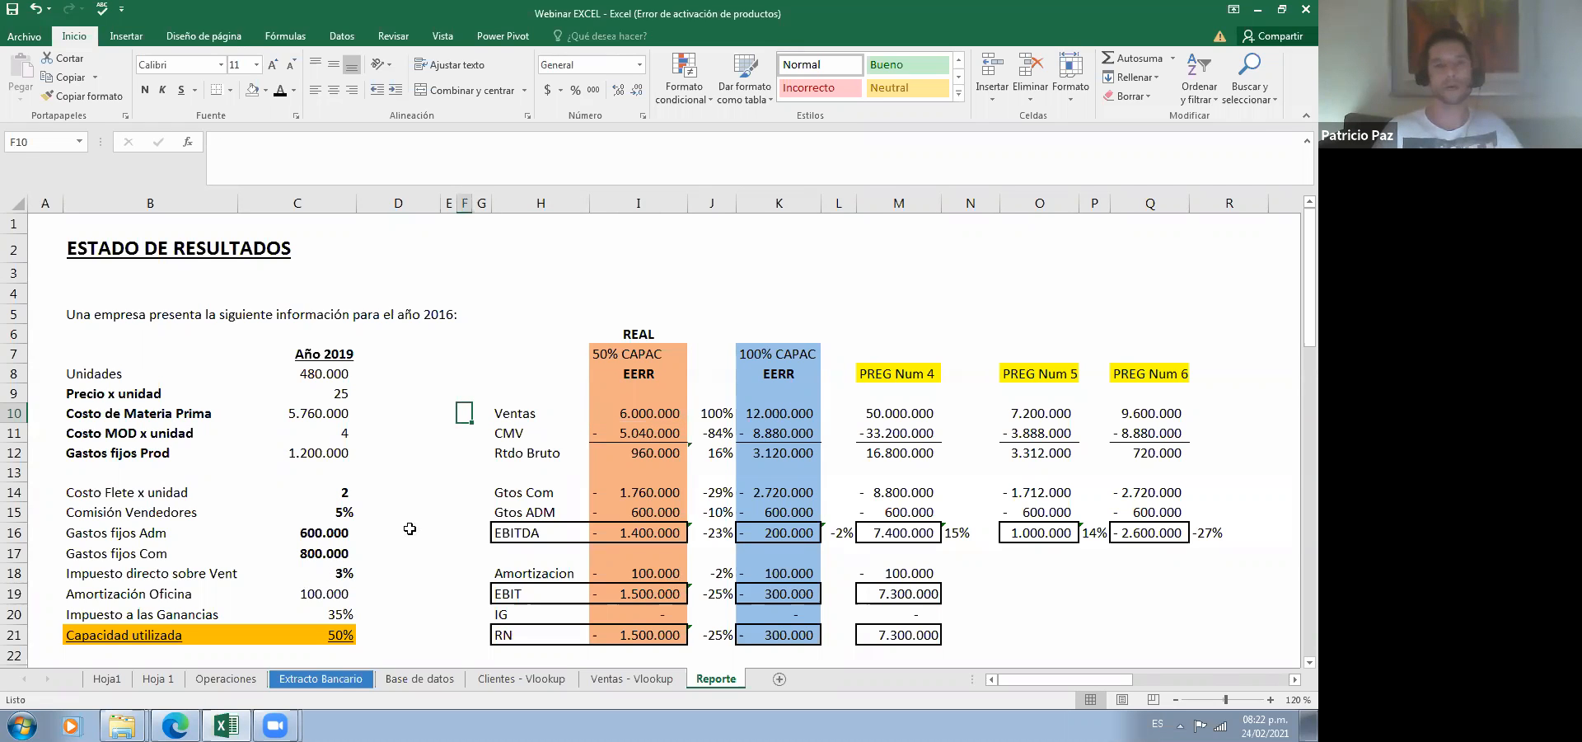
Step: Read the exercise questions below the income statement and check the EBITDA formula in C29
{"action": "scroll", "coordinate": [552, 490], "scroll_direction": "down", "scroll_amount": 1}
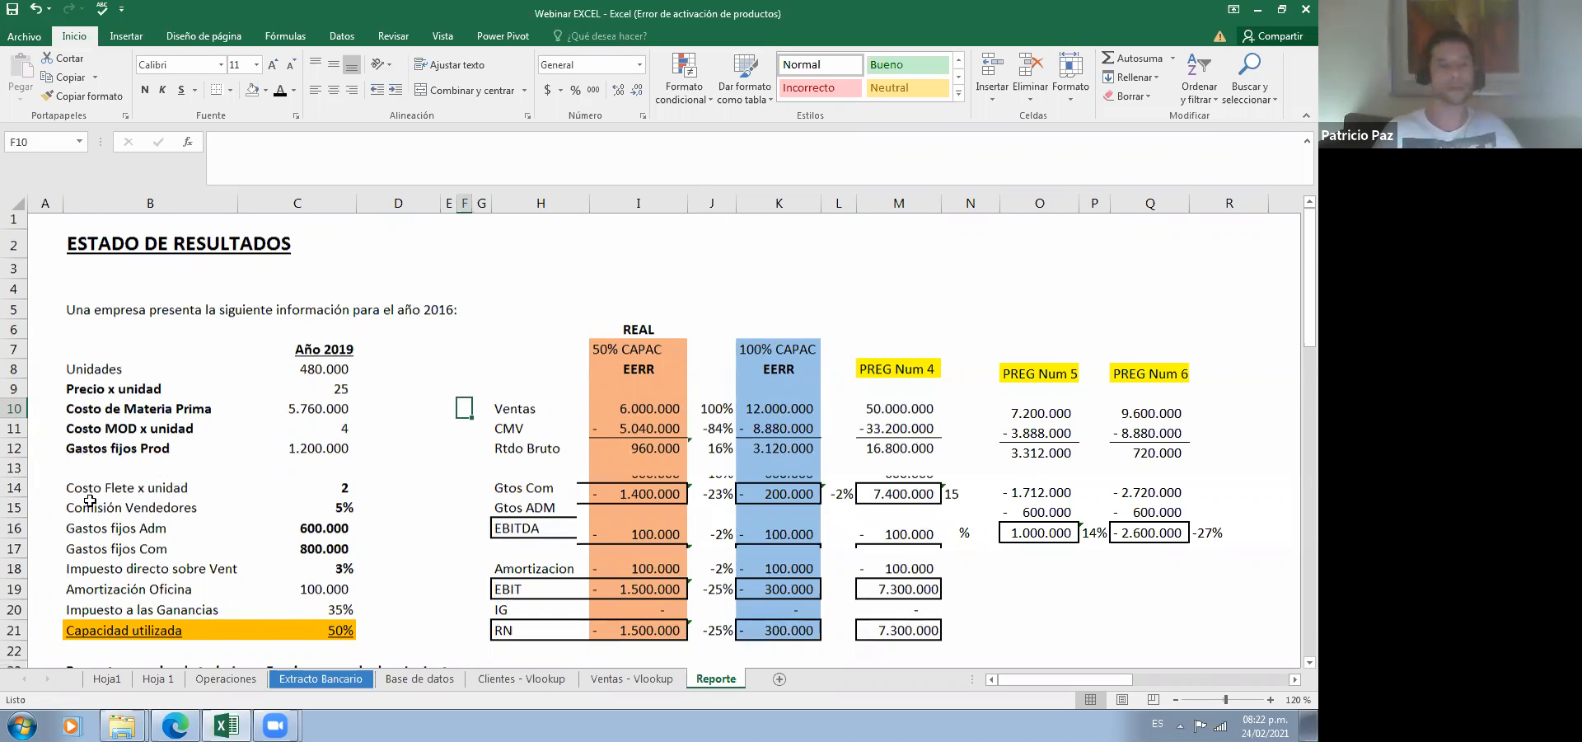
{"action": "scroll", "coordinate": [135, 505], "scroll_direction": "down", "scroll_amount": 3}
{"action": "scroll", "coordinate": [457, 453], "scroll_direction": "down", "scroll_amount": 2}
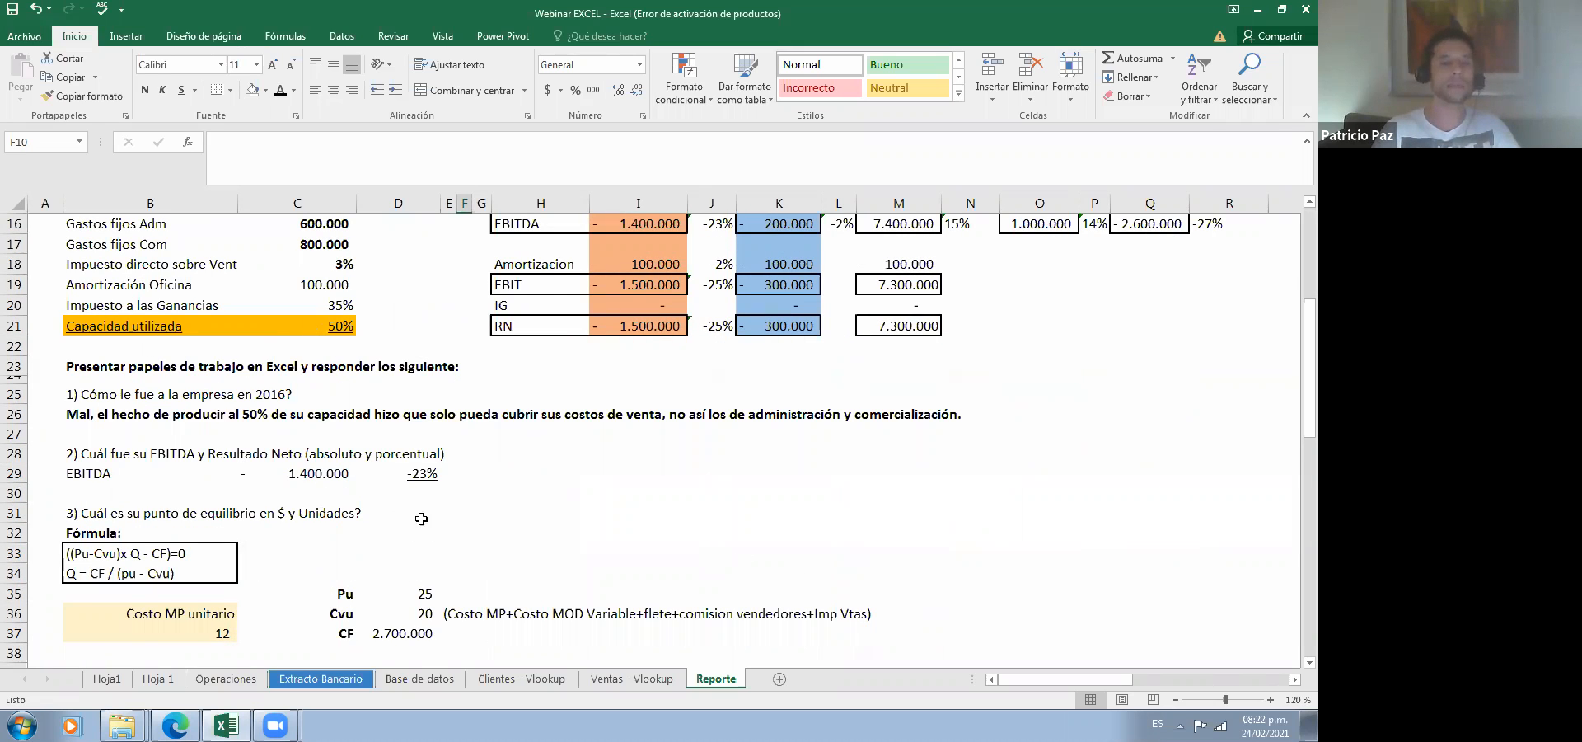
{"action": "left_click", "coordinate": [85, 472]}
{"action": "key", "text": "Right"}
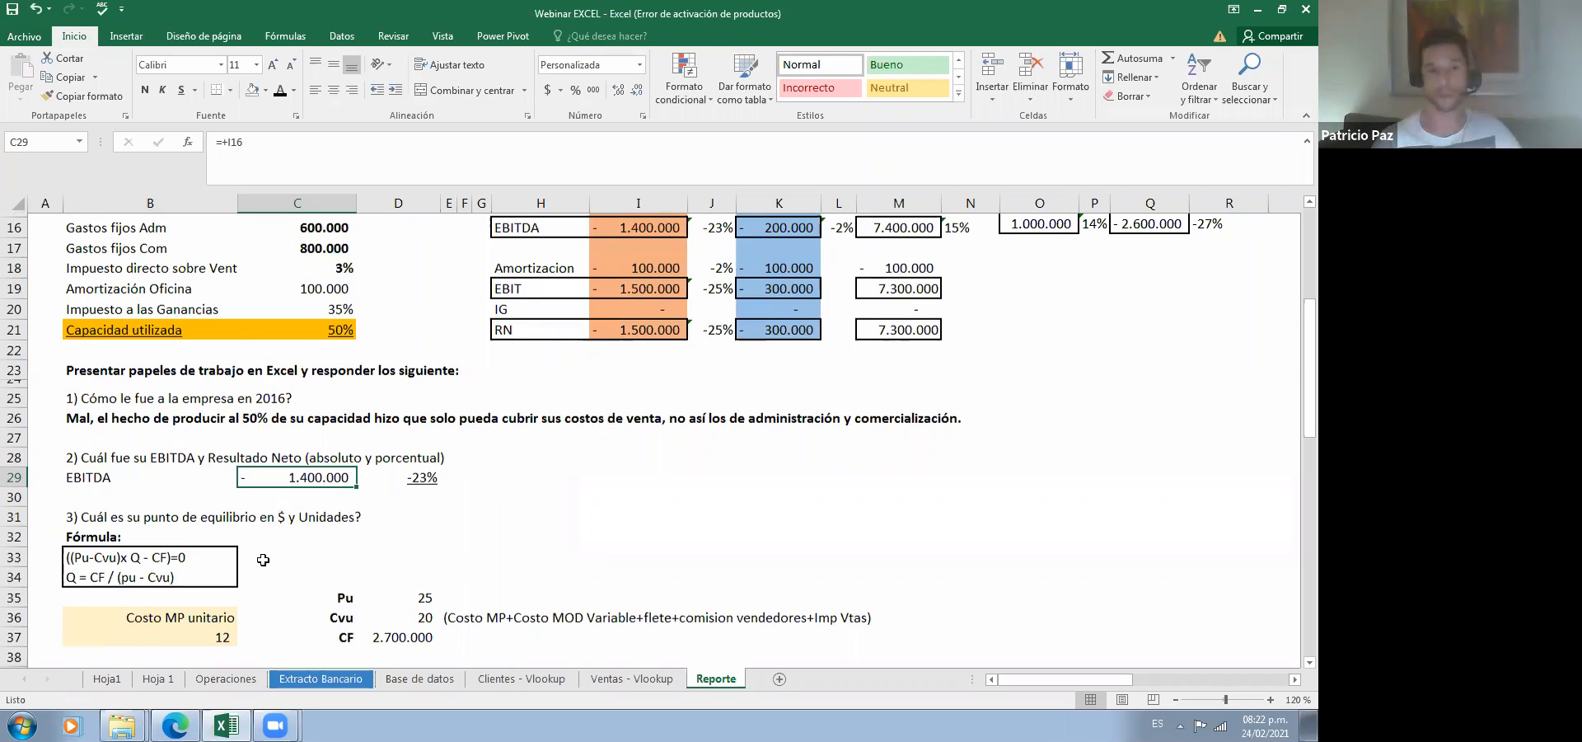
{"action": "scroll", "coordinate": [342, 528], "scroll_direction": "up", "scroll_amount": 3}
{"action": "scroll", "coordinate": [338, 527], "scroll_direction": "down", "scroll_amount": 2}
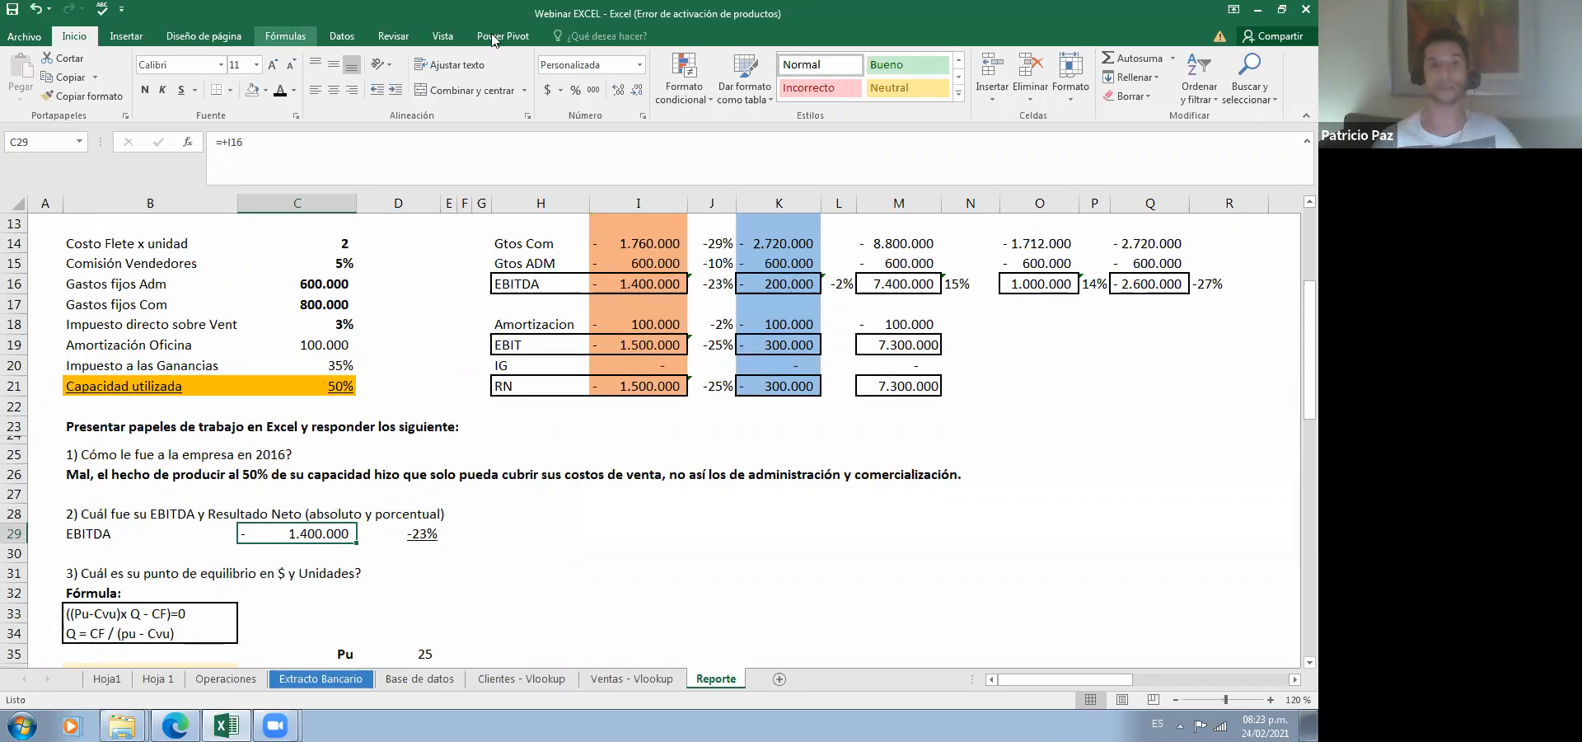
Step: Trace two levels of precedents for the EBITDA answer in C29 and jump to its source cell I16
{"action": "left_click", "coordinate": [757, 57]}
{"action": "left_click", "coordinate": [756, 58]}
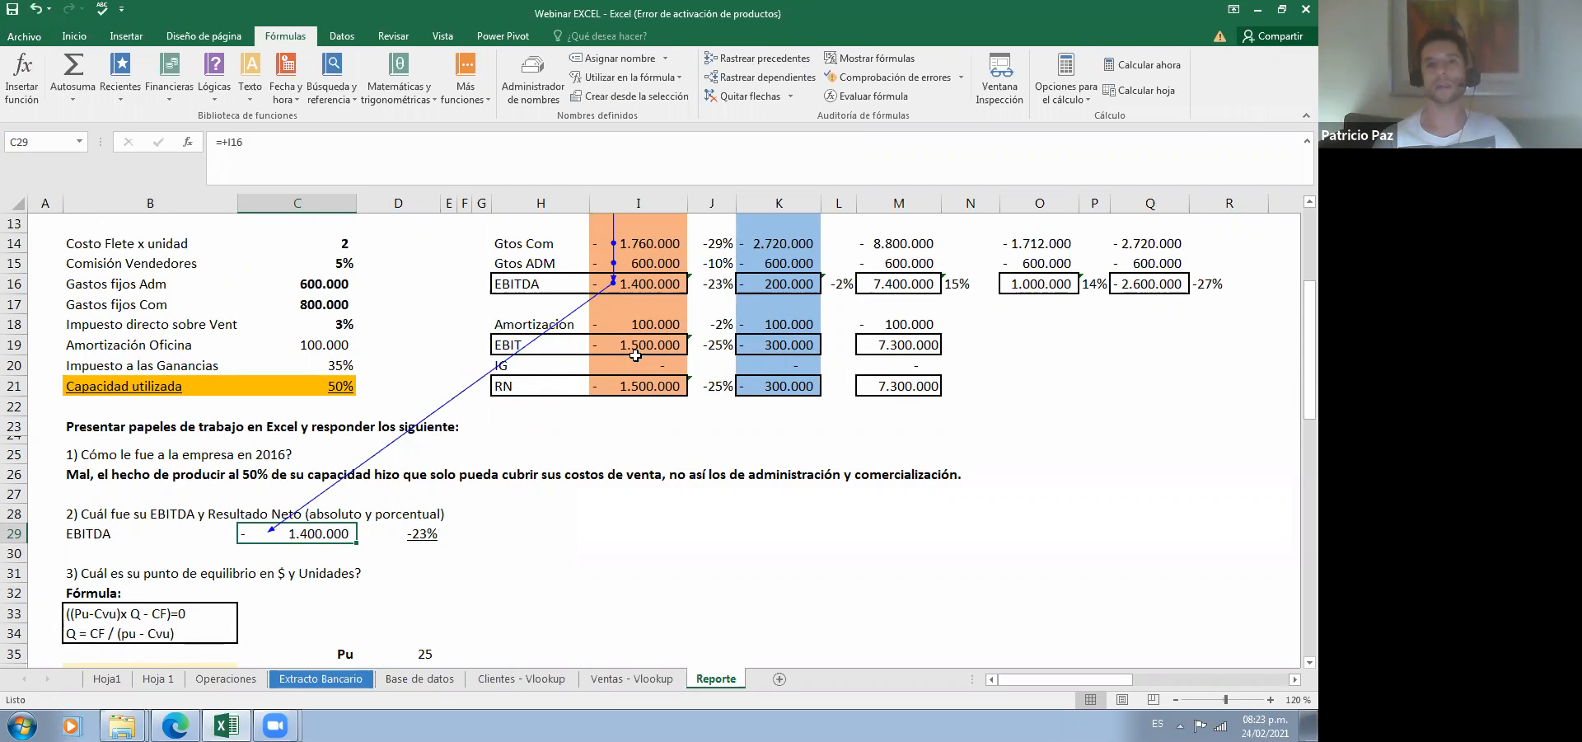
{"action": "scroll", "coordinate": [638, 354], "scroll_direction": "down", "scroll_amount": 1}
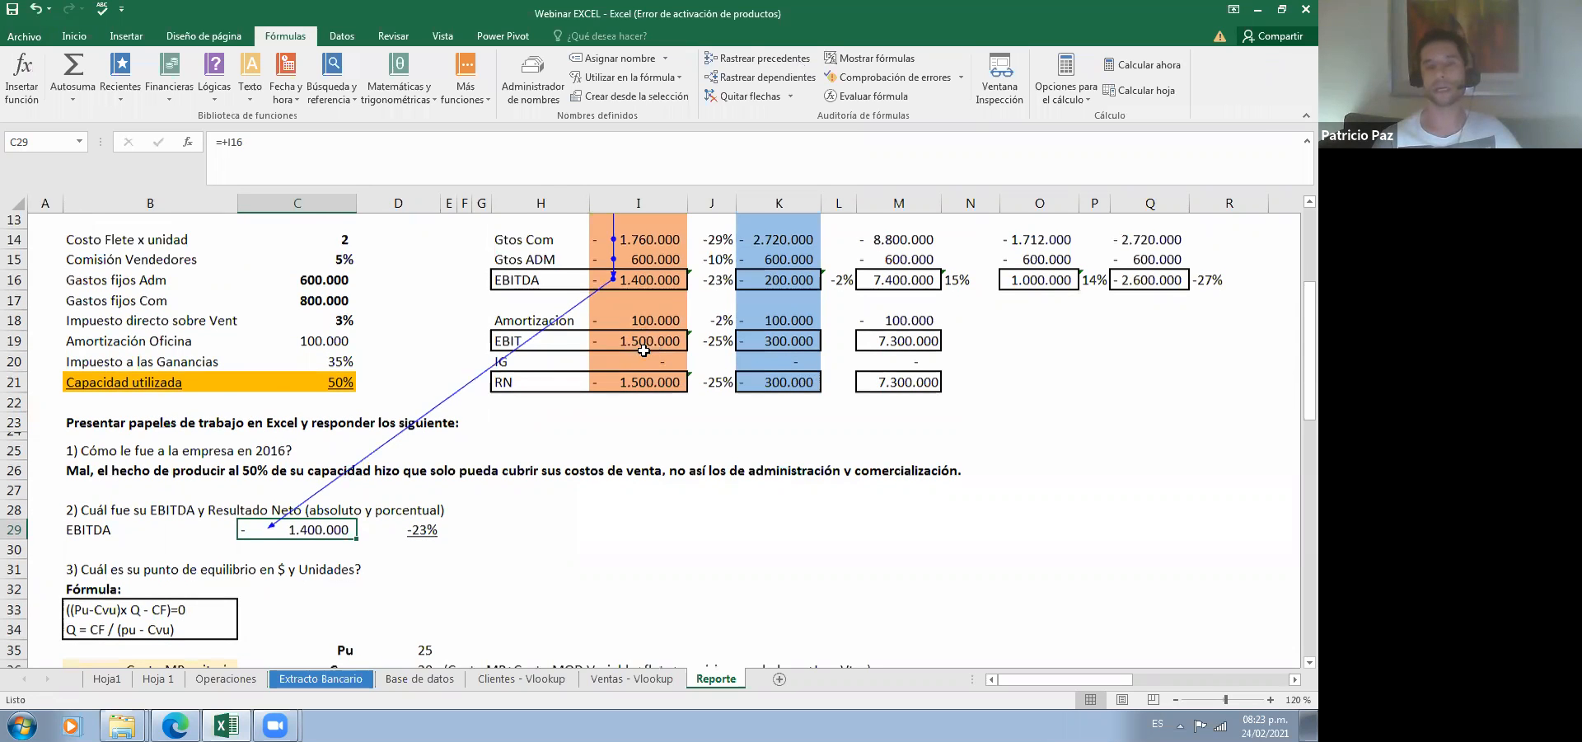
{"action": "scroll", "coordinate": [651, 355], "scroll_direction": "down", "scroll_amount": 2}
{"action": "scroll", "coordinate": [659, 355], "scroll_direction": "up", "scroll_amount": 3}
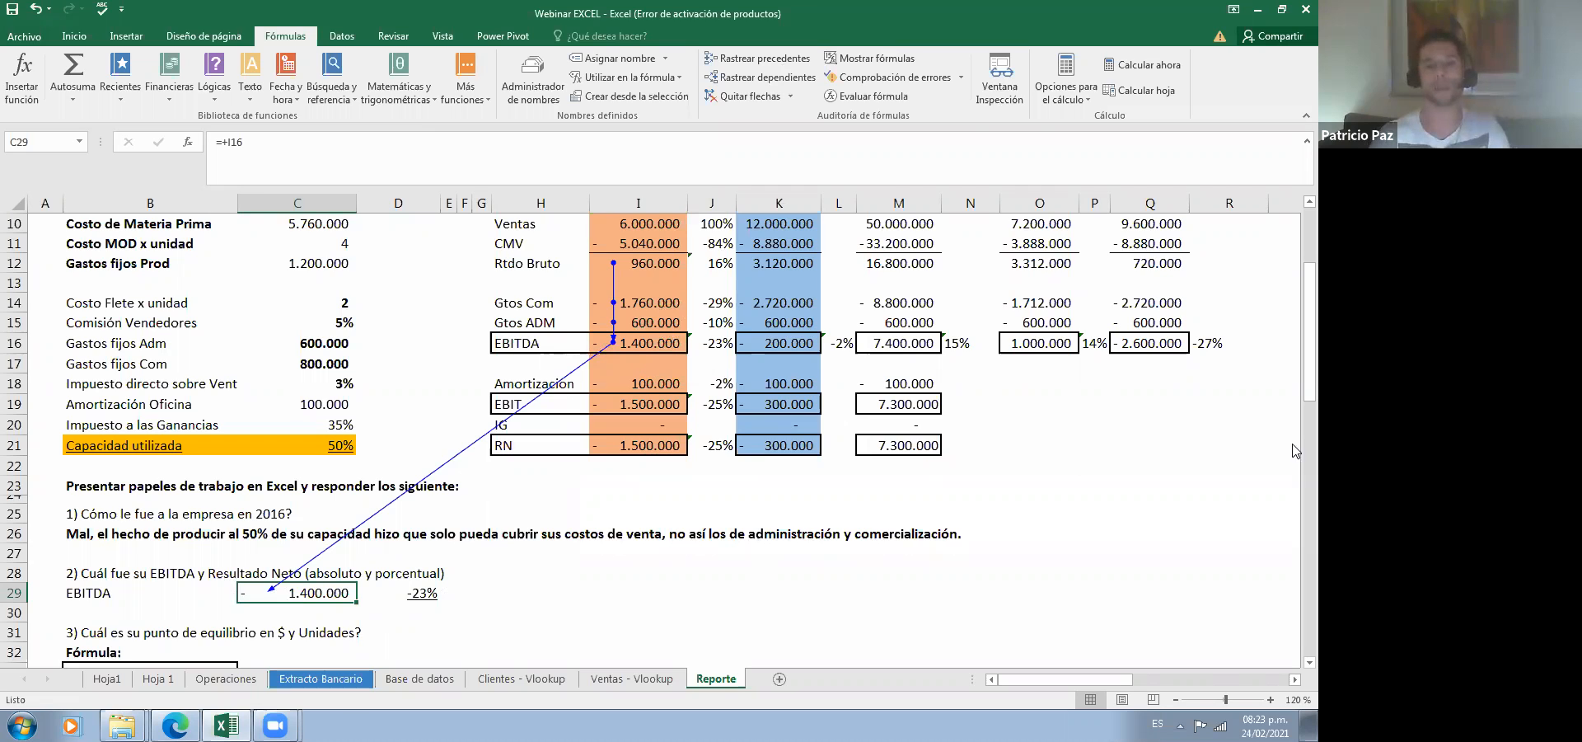
{"action": "key", "text": "ctrl+bracketleft"}
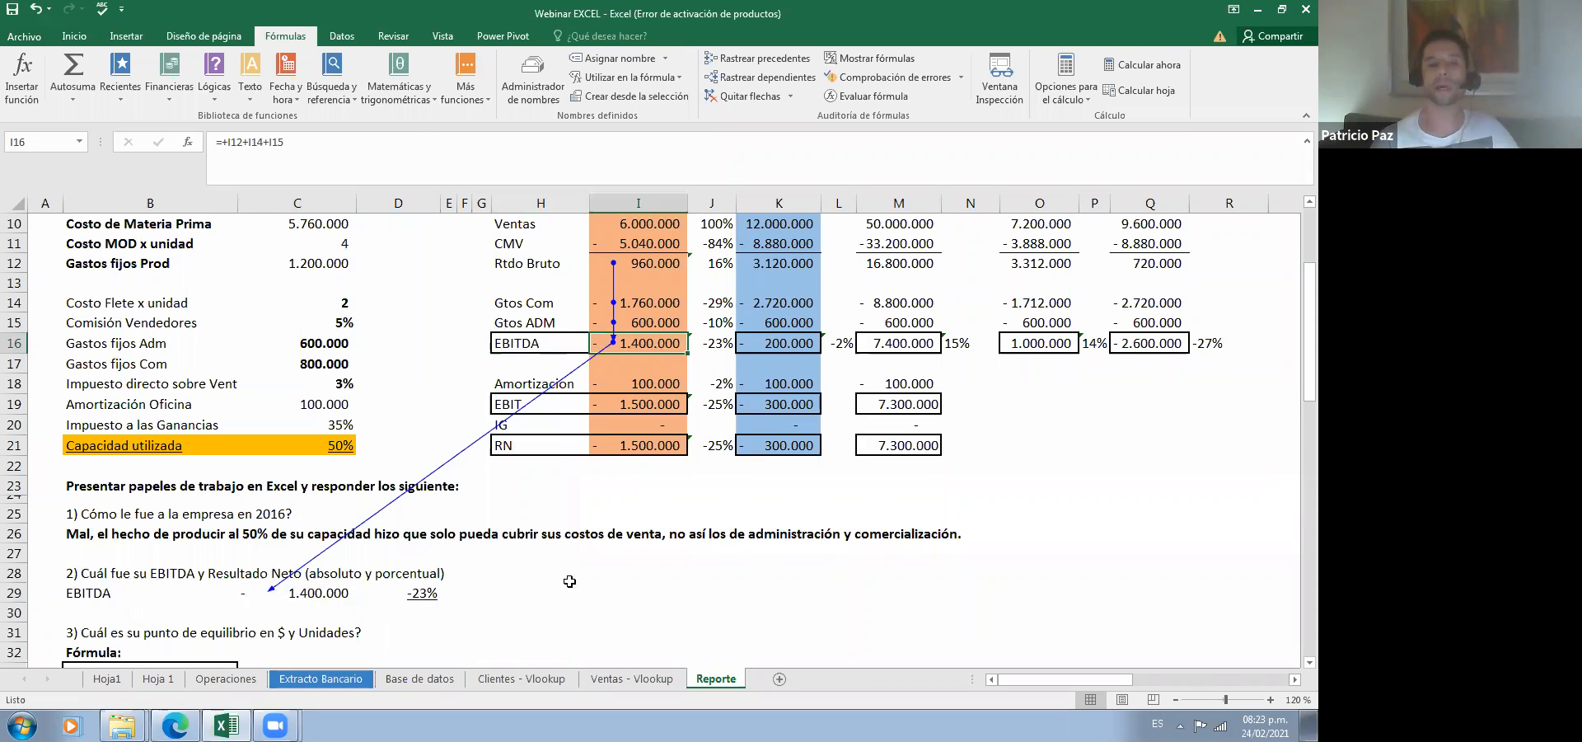
Step: Remove the precedent tracing arrows from the Reporte sheet
{"action": "scroll", "coordinate": [593, 589], "scroll_direction": "down", "scroll_amount": 2}
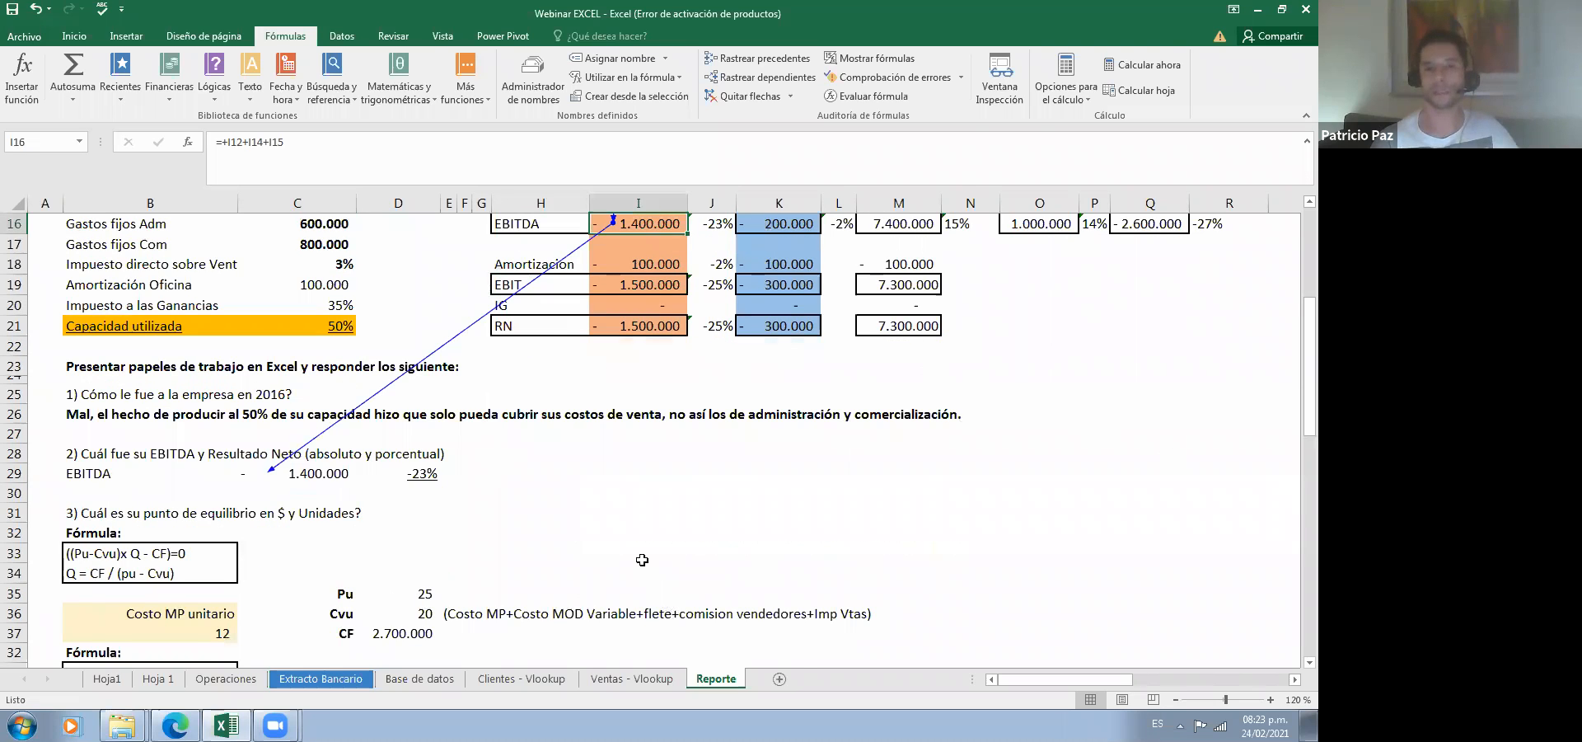
{"action": "scroll", "coordinate": [642, 559], "scroll_direction": "down", "scroll_amount": 4}
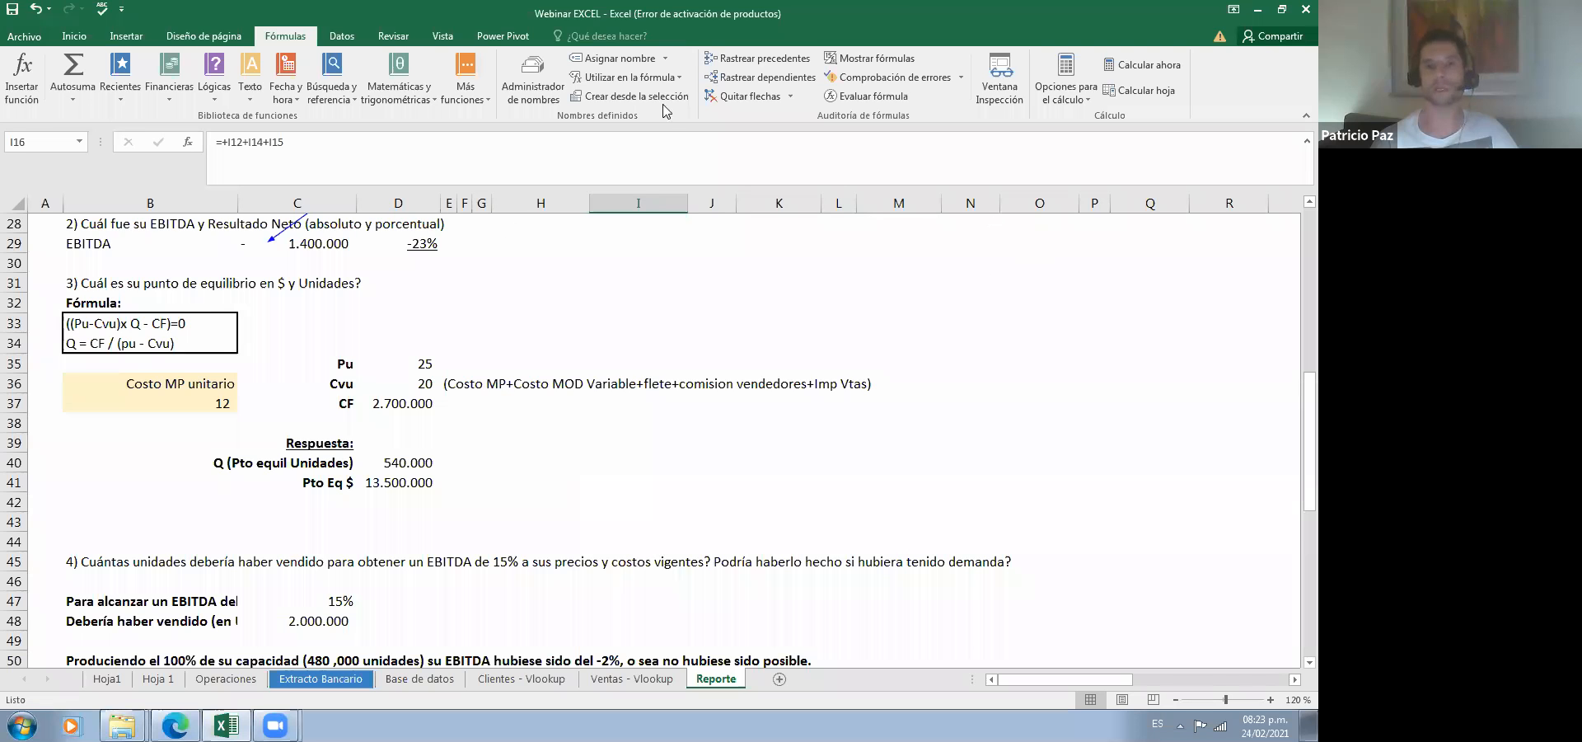
{"action": "key", "text": "ctrl+BackSpace"}
{"action": "scroll", "coordinate": [766, 101], "scroll_direction": "down", "scroll_amount": 1}
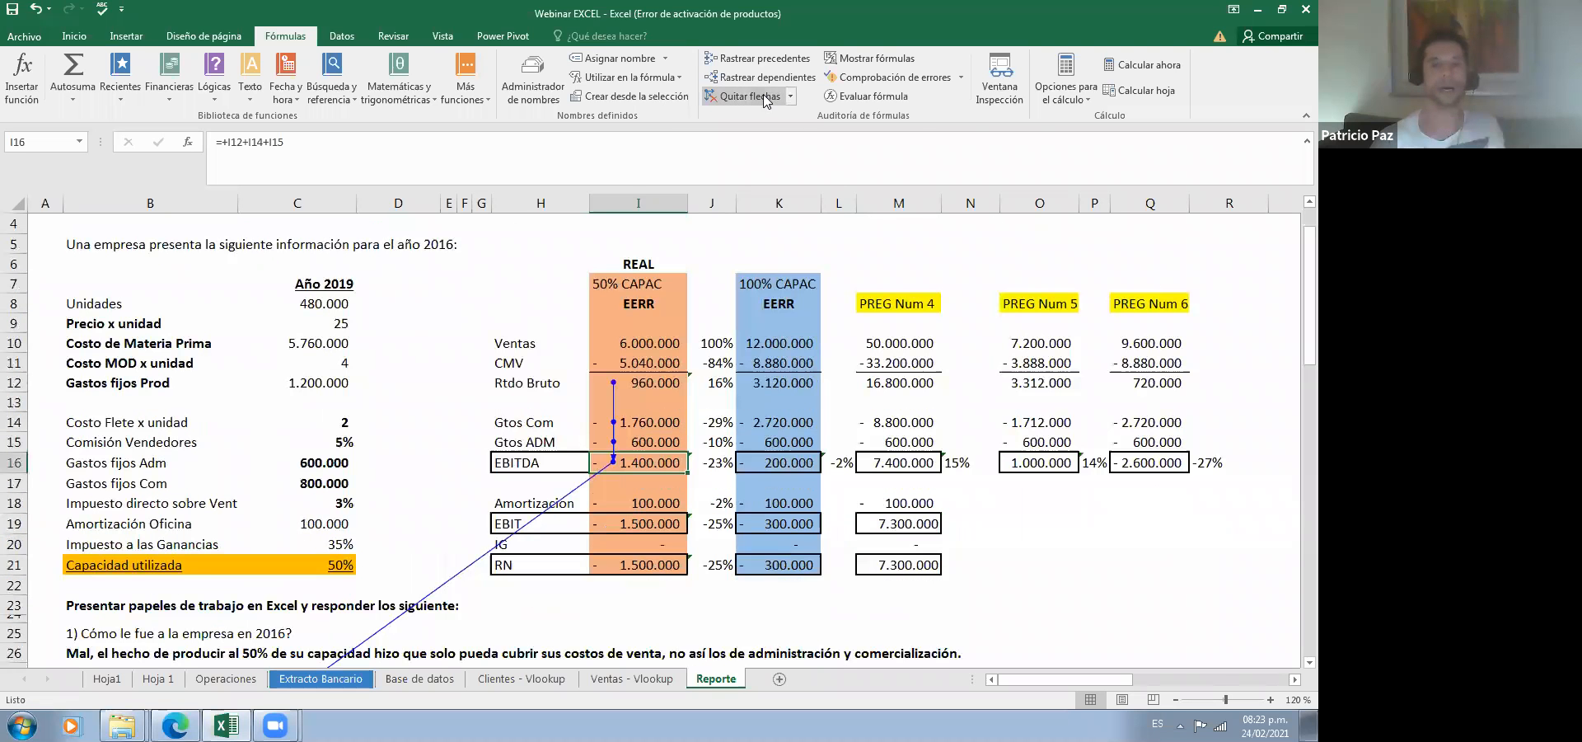
{"action": "left_click", "coordinate": [763, 95]}
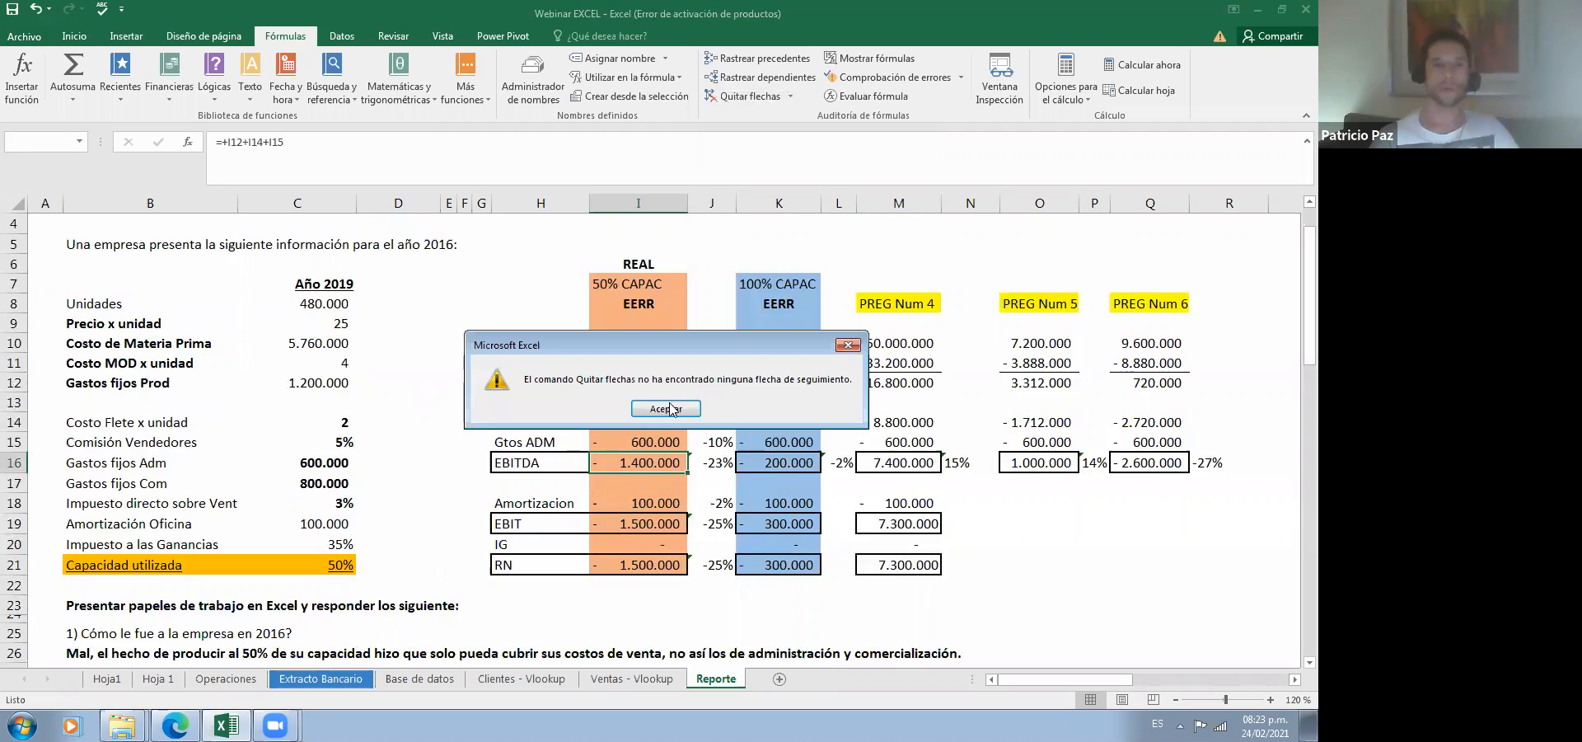
{"action": "left_click", "coordinate": [672, 406]}
Step: Return to the ESTADO DE RESULTADOS title in cell B2
{"action": "left_click", "coordinate": [427, 300]}
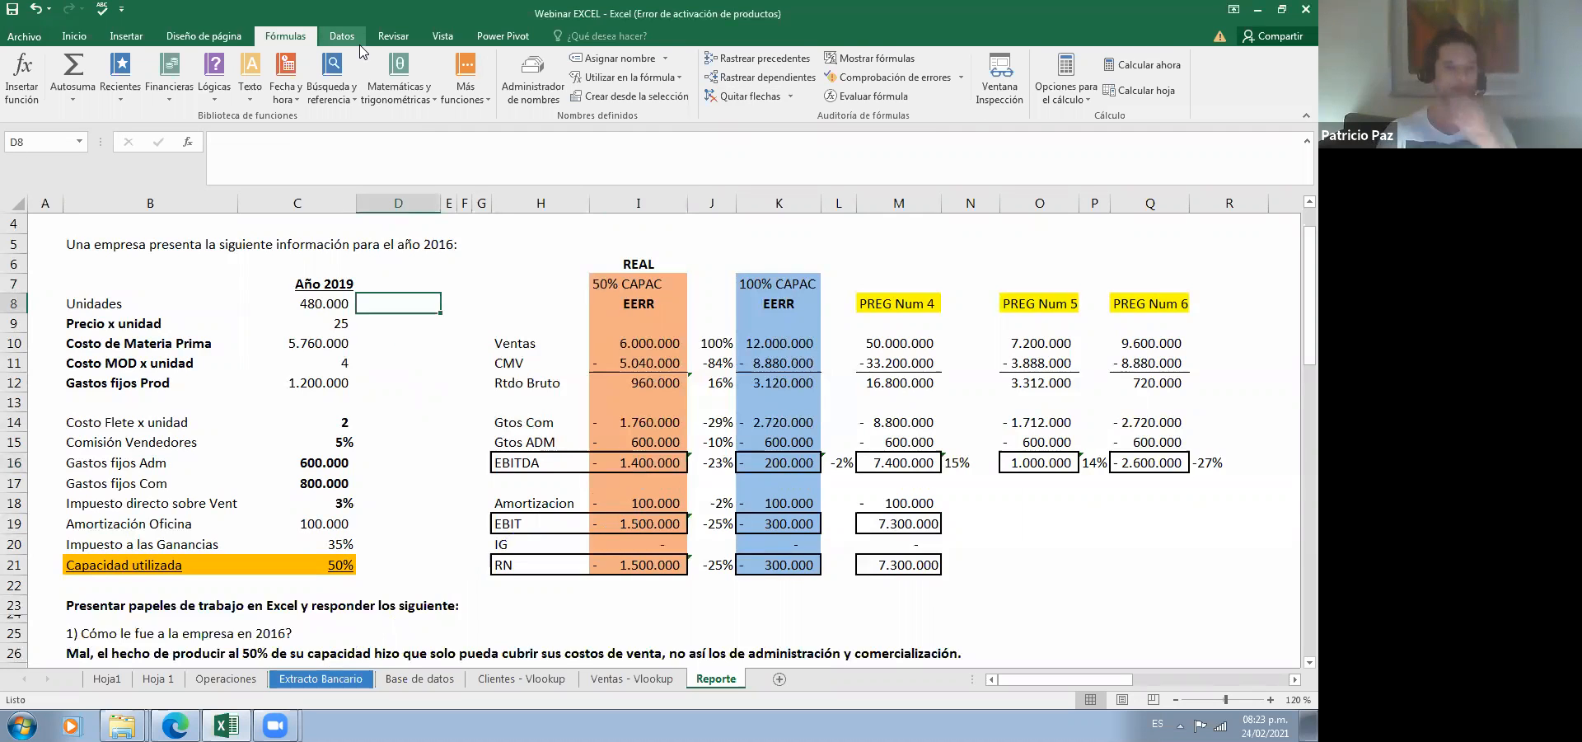
{"action": "key", "text": "Home"}
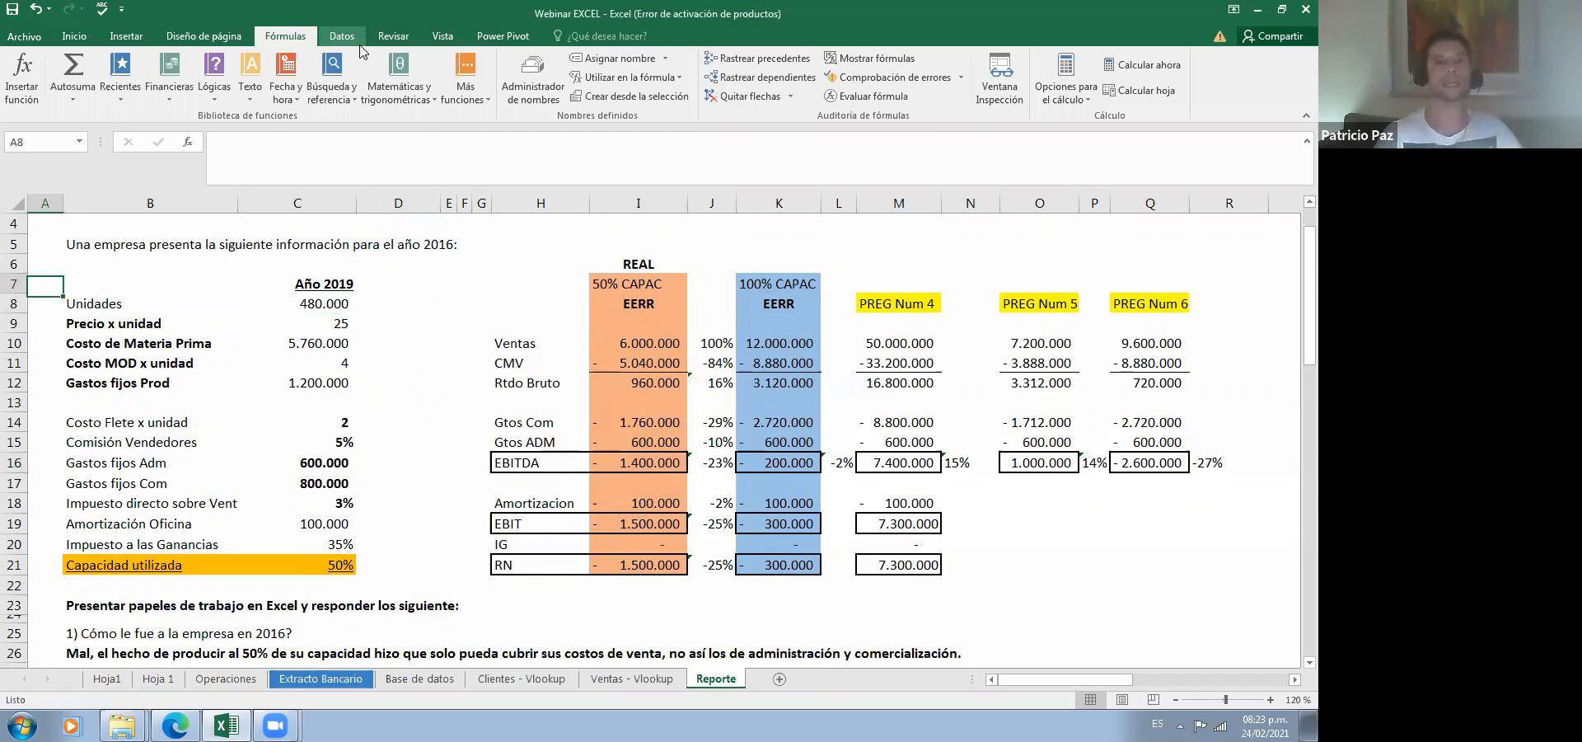
{"action": "key", "text": "Up"}
{"action": "key", "text": "Up"}
{"action": "key", "text": "Up"}
{"action": "key", "text": "Up"}
{"action": "key", "text": "Up"}
{"action": "key", "text": "Up"}
{"action": "key", "text": "Right"}
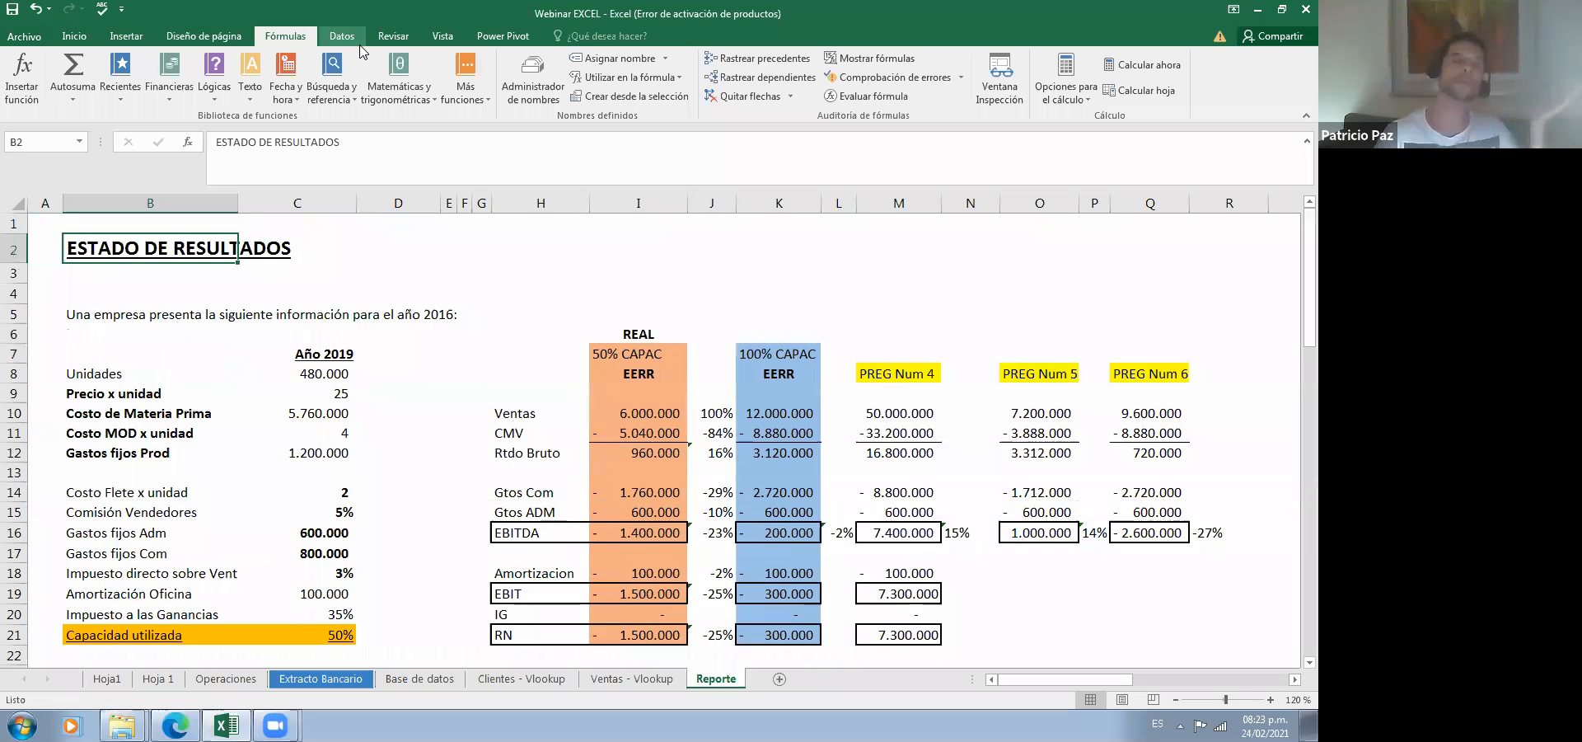
{"action": "key", "text": "Down"}
{"action": "key", "text": "Down"}
{"action": "key", "text": "Down"}
{"action": "key", "text": "Down"}
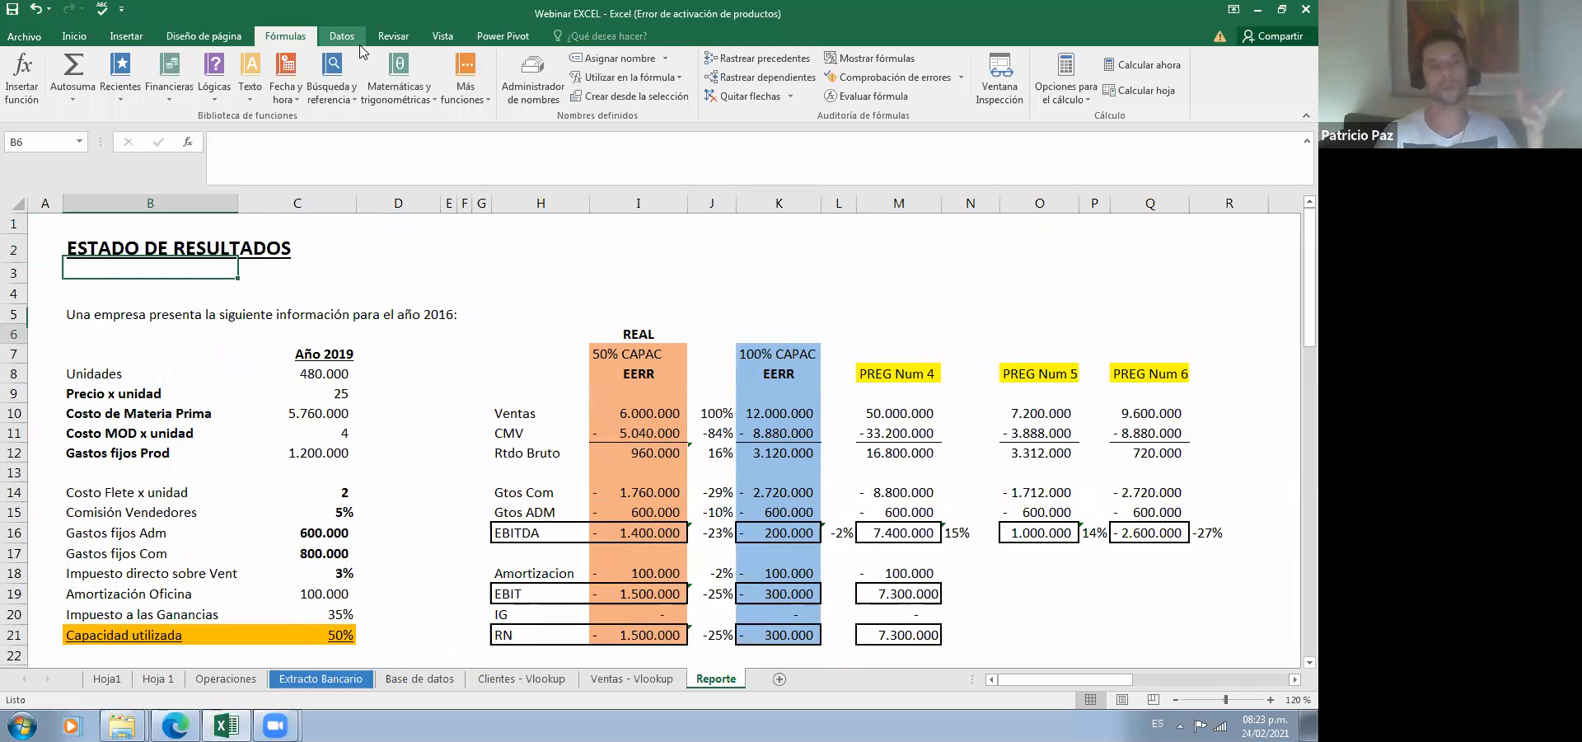
{"action": "key", "text": "Right"}
{"action": "key", "text": "Right"}
{"action": "key", "text": "Right"}
{"action": "key", "text": "Right"}
{"action": "key", "text": "Right"}
{"action": "key", "text": "Right"}
{"action": "key", "text": "Left"}
{"action": "key", "text": "Home"}
{"action": "key", "text": "Up"}
{"action": "key", "text": "Up"}
{"action": "key", "text": "Up"}
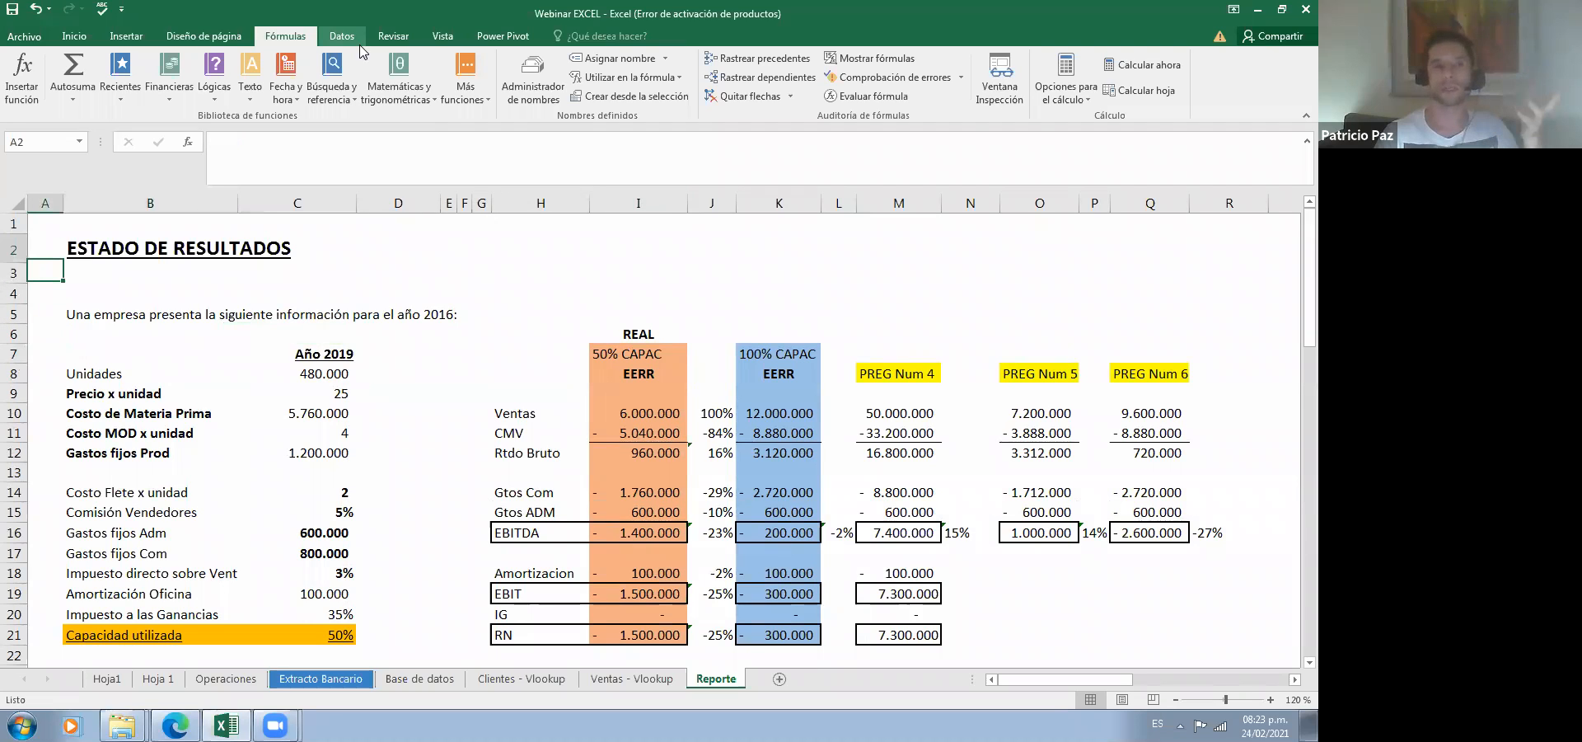
{"action": "key", "text": "Right"}
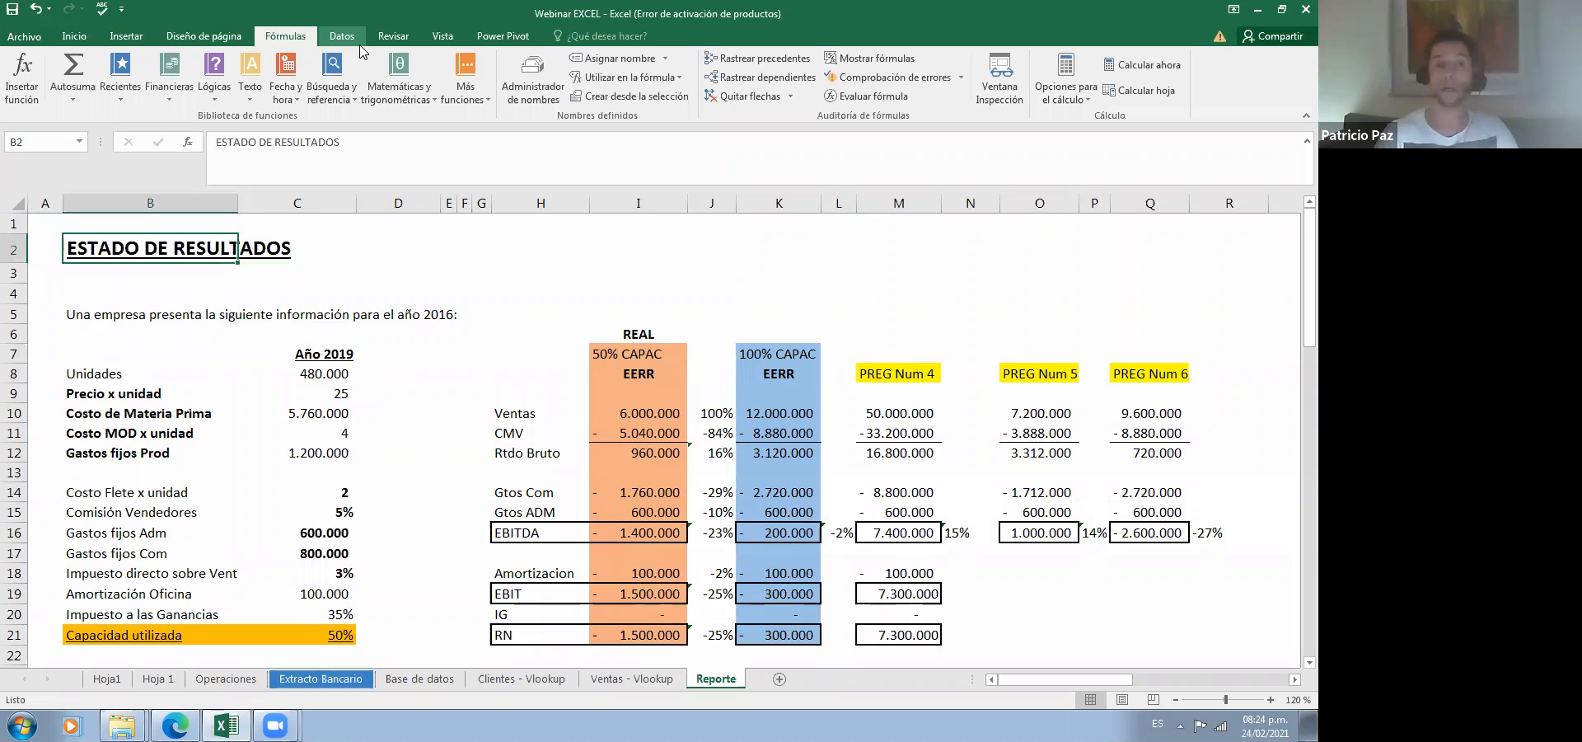
Step: Check the width of the statement along row 2, from the title out to column Q
{"action": "key", "text": "Right"}
{"action": "key", "text": "Right"}
{"action": "key", "text": "Right"}
{"action": "key", "text": "Right"}
{"action": "key", "text": "Right"}
{"action": "key", "text": "Right"}
{"action": "key", "text": "Right"}
{"action": "key", "text": "Right"}
{"action": "key", "text": "Right"}
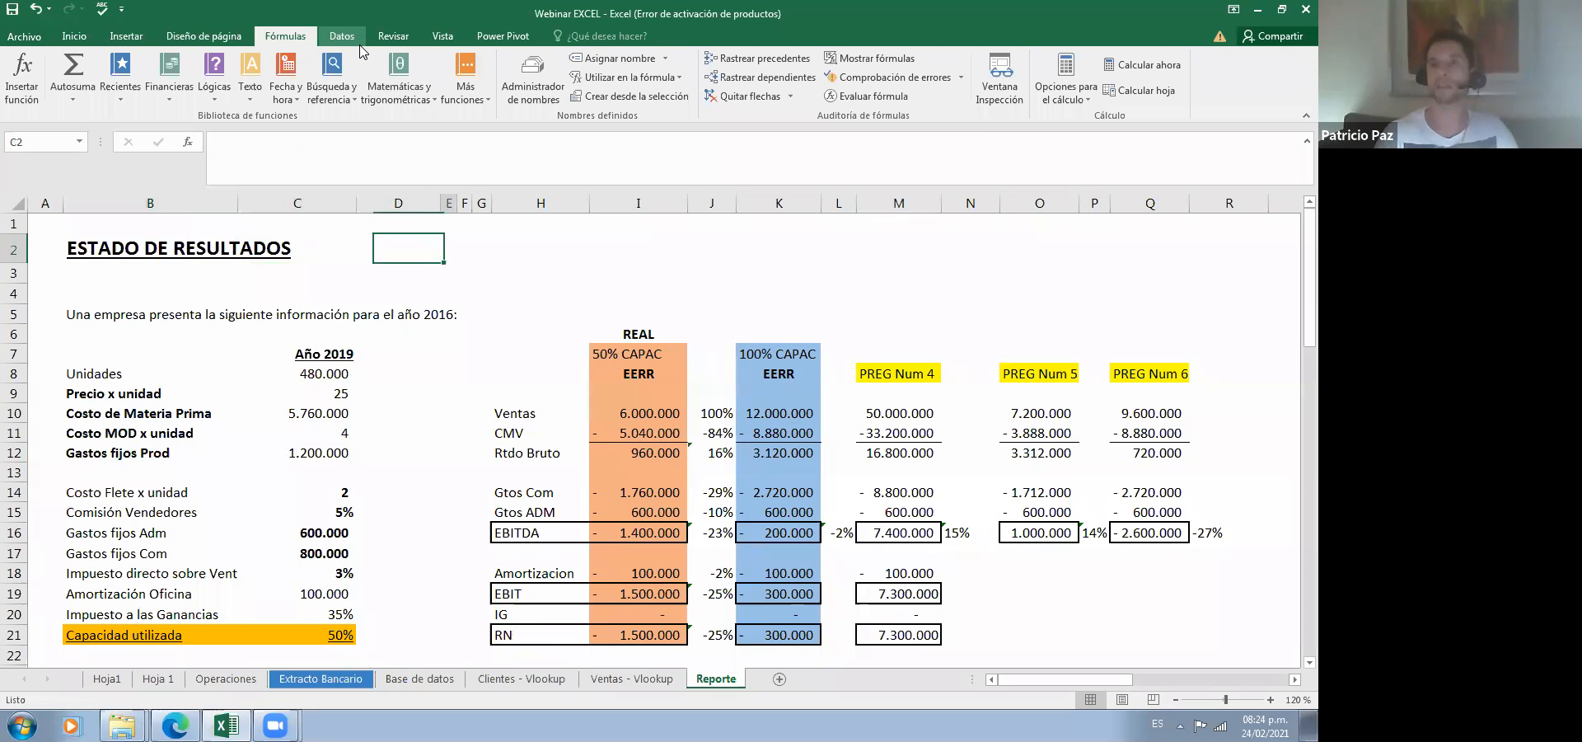
{"action": "key", "text": "Right"}
{"action": "key", "text": "Right"}
{"action": "key", "text": "Right"}
{"action": "key", "text": "Right"}
{"action": "key", "text": "Right"}
{"action": "key", "text": "Right"}
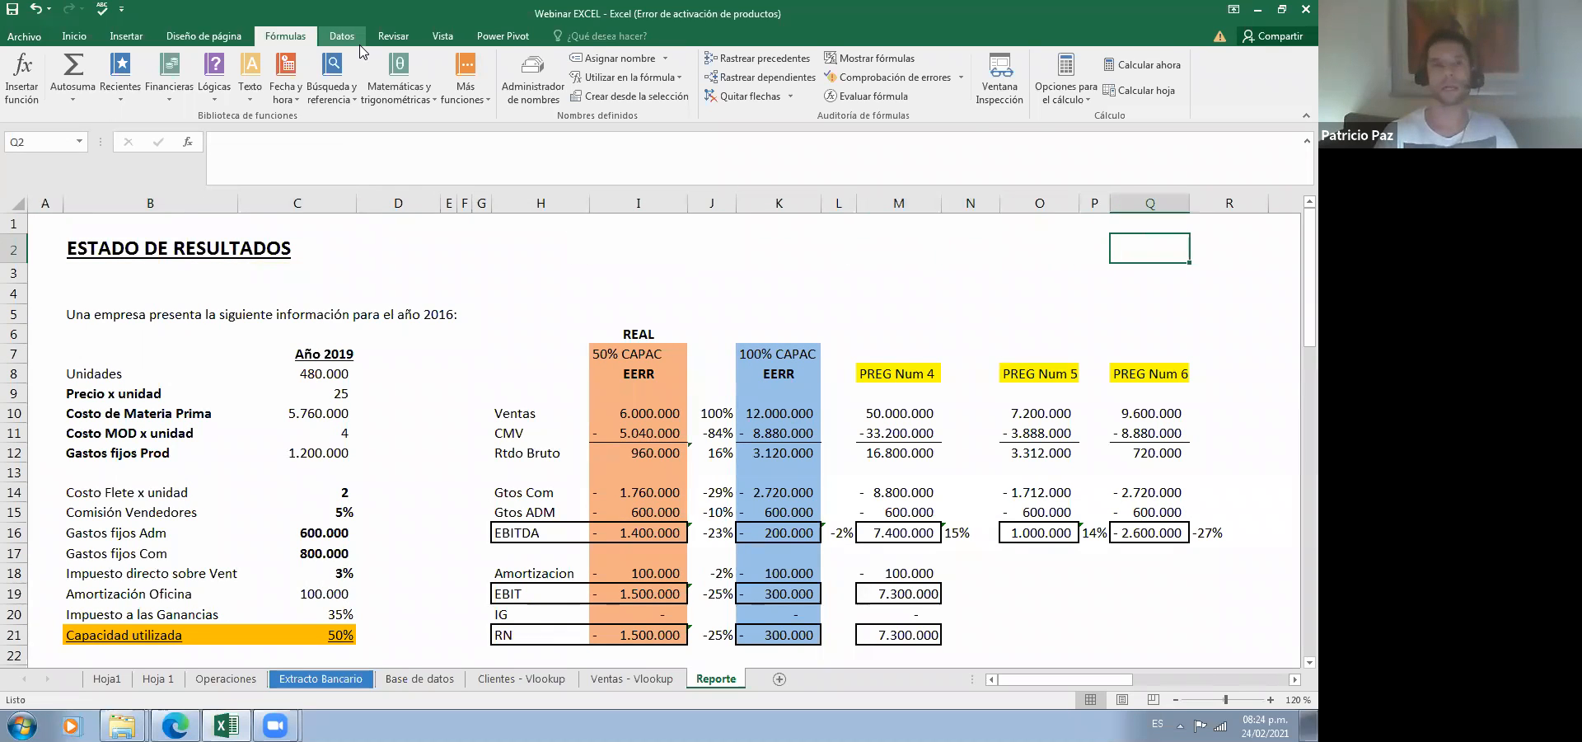
{"action": "key", "text": "Left"}
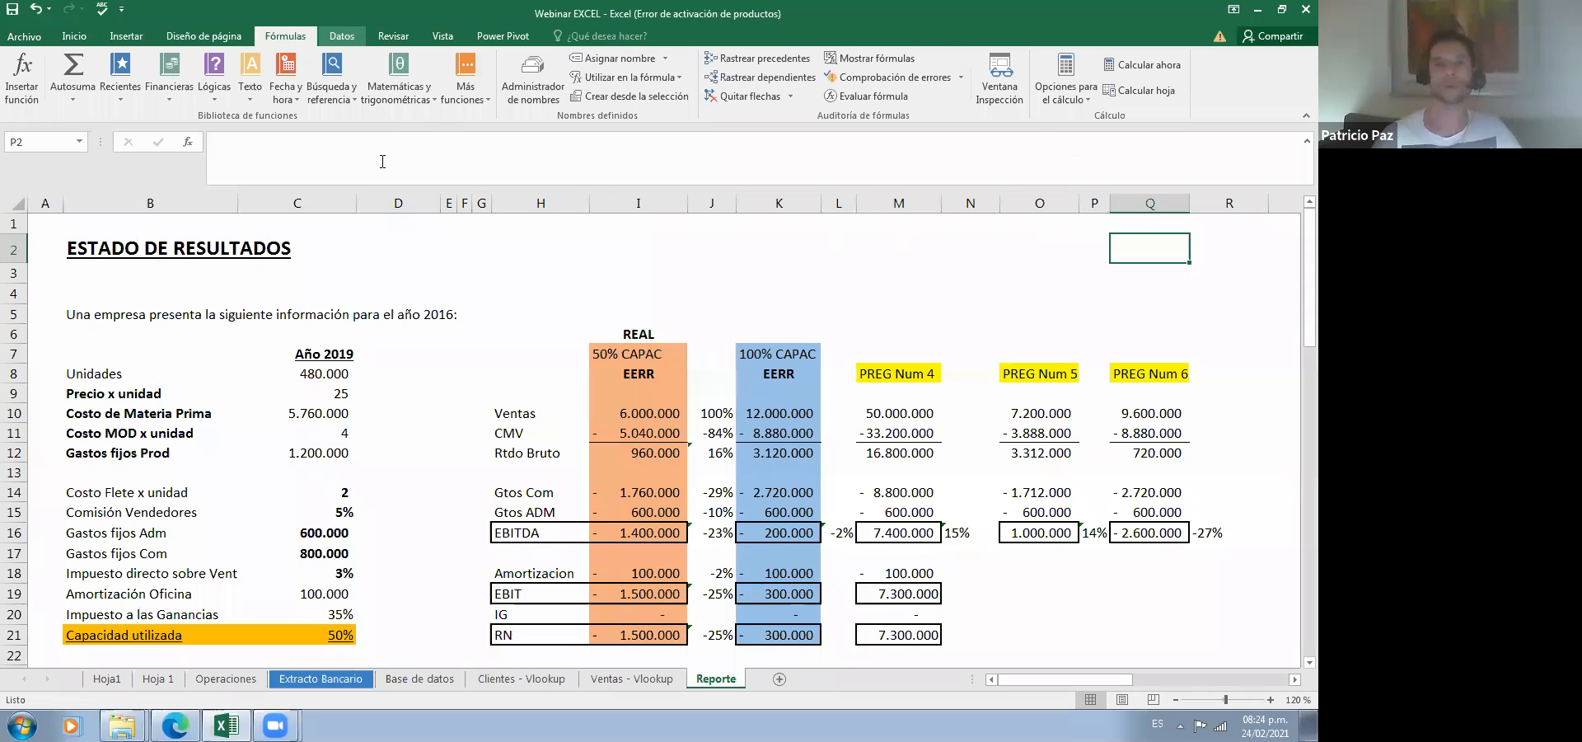
Step: Merge and center the ESTADO DE RESULTADOS title across B2:Q2
{"action": "key", "text": "ctrl+Left"}
{"action": "key", "text": "shift+Right"}
{"action": "key", "text": "shift+Right"}
{"action": "key", "text": "shift+Right"}
{"action": "key", "text": "shift+Right"}
{"action": "key", "text": "shift+Right"}
{"action": "key", "text": "shift+Right"}
{"action": "key", "text": "shift+Right"}
{"action": "key", "text": "shift+Right"}
{"action": "key", "text": "shift+Right"}
{"action": "key", "text": "shift+Right"}
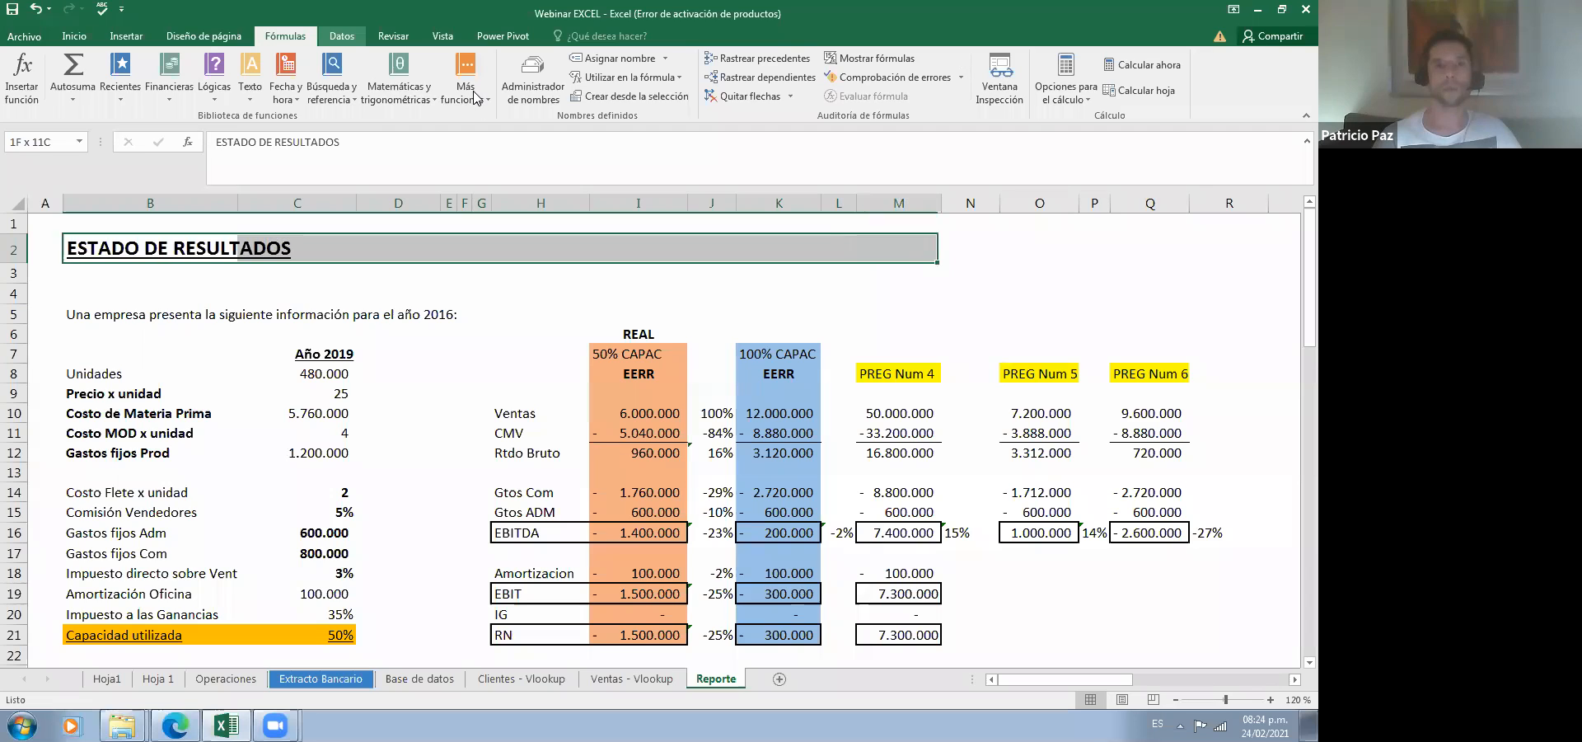
{"action": "key", "text": "shift+Right"}
{"action": "key", "text": "shift+Right"}
{"action": "key", "text": "shift+Right"}
{"action": "key", "text": "shift+Right"}
{"action": "key", "text": "alt+h"}
{"action": "key", "text": "m"}
{"action": "key", "text": "c"}
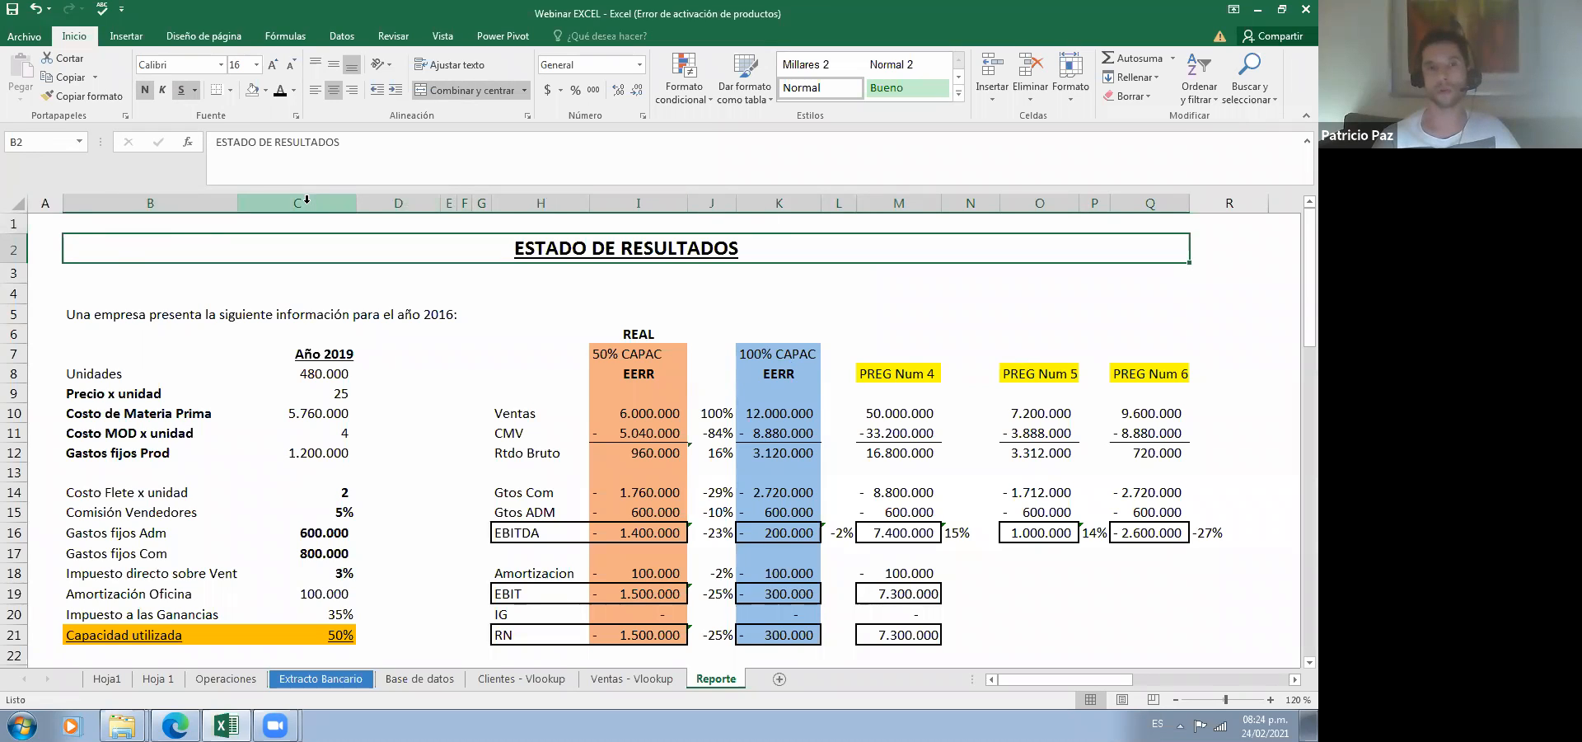
Step: Check the merged title cell by moving between it and the cells below it
{"action": "left_click", "coordinate": [730, 295]}
{"action": "key", "text": "Up"}
{"action": "key", "text": "Up"}
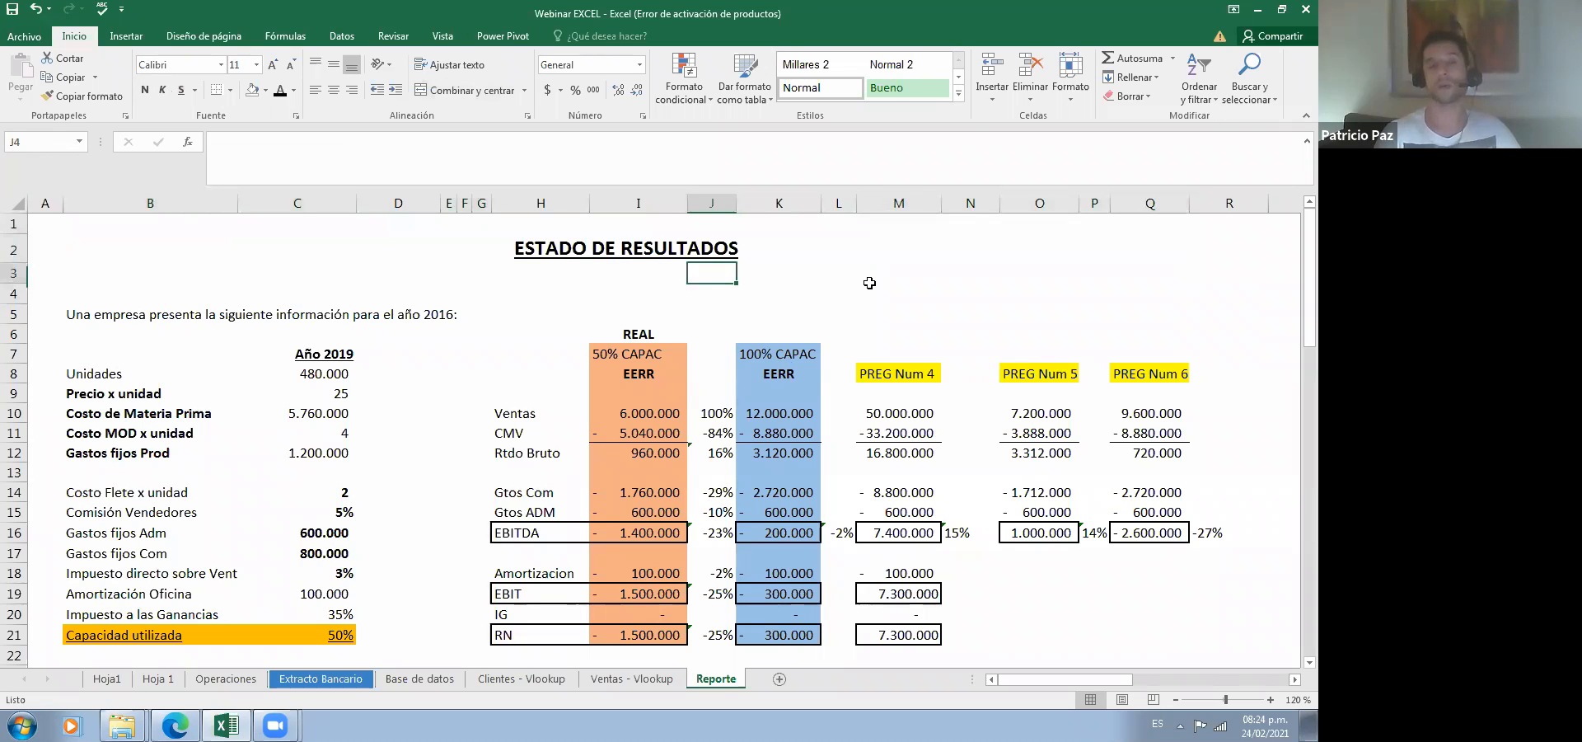
{"action": "key", "text": "Down"}
{"action": "key", "text": "Up"}
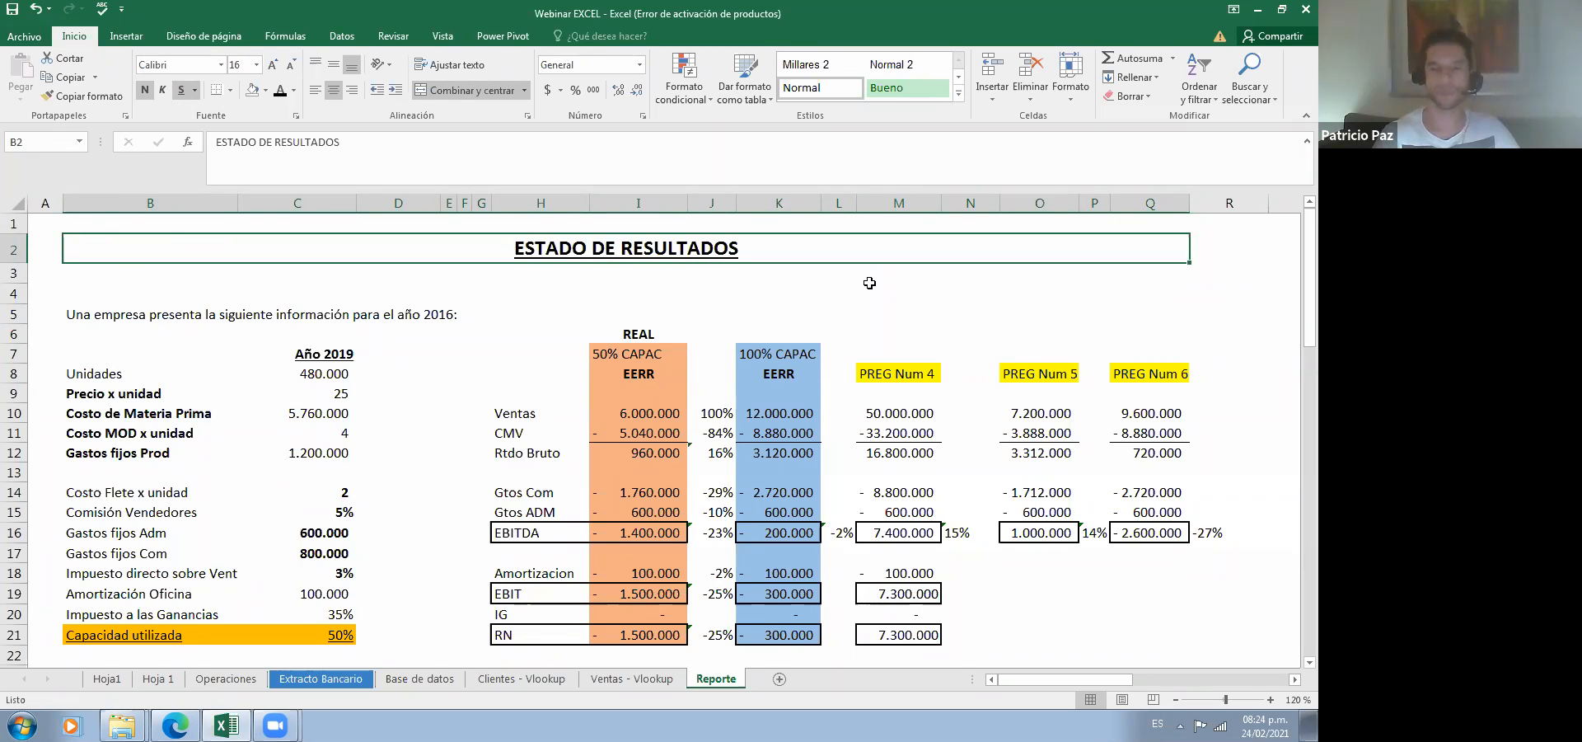
{"action": "key", "text": "Down"}
{"action": "key", "text": "Up"}
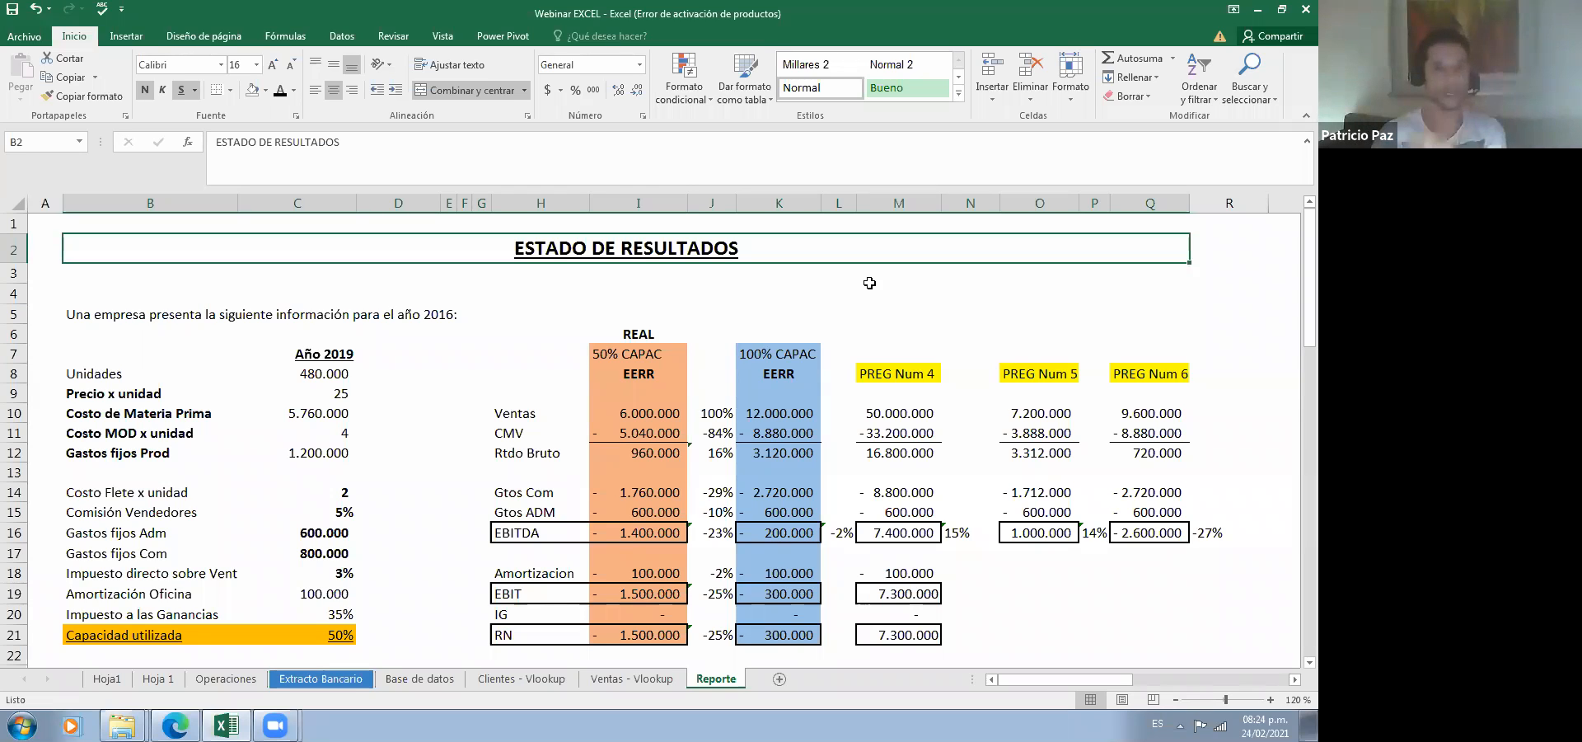
{"action": "left_click", "coordinate": [712, 393]}
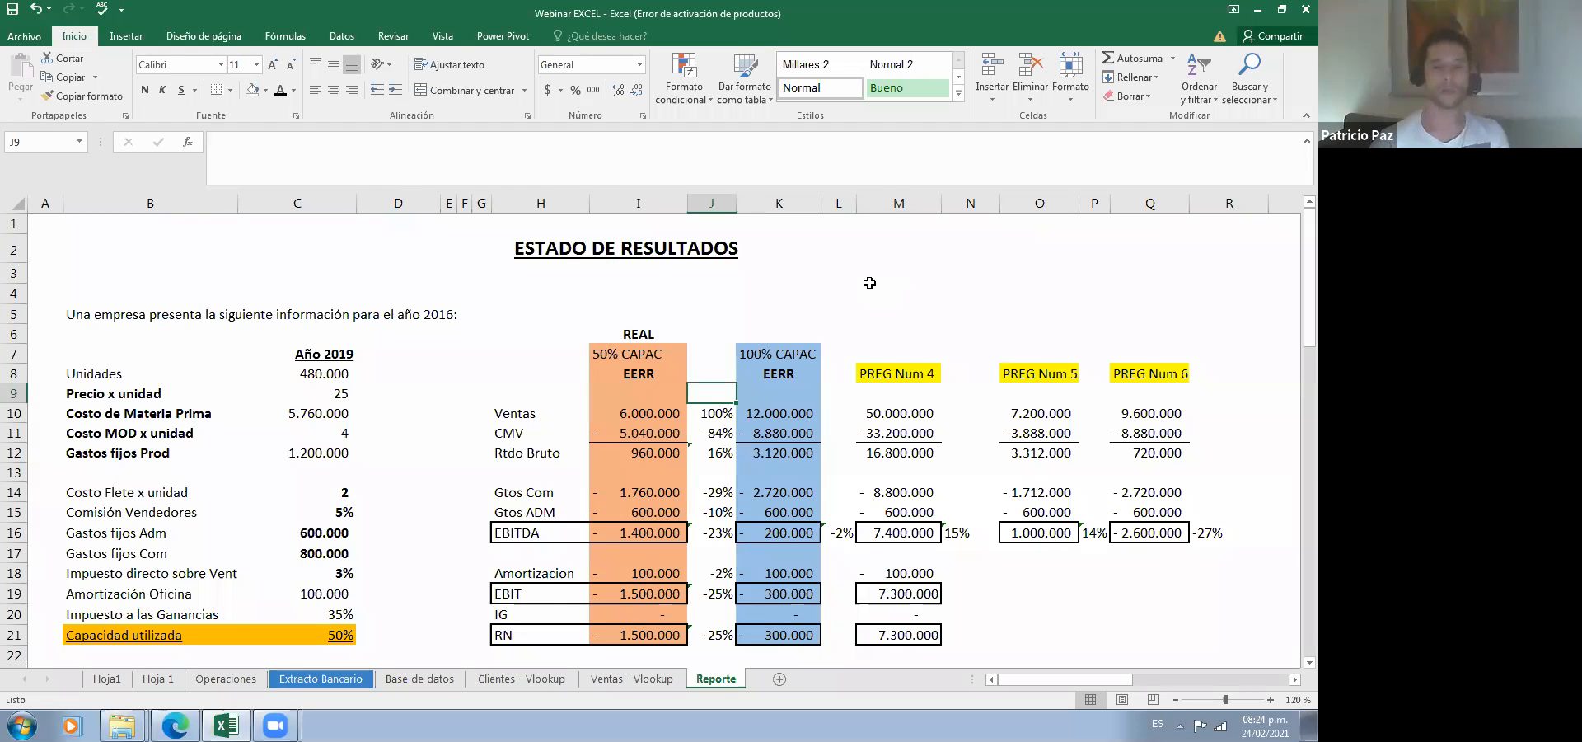
{"action": "left_click", "coordinate": [665, 258]}
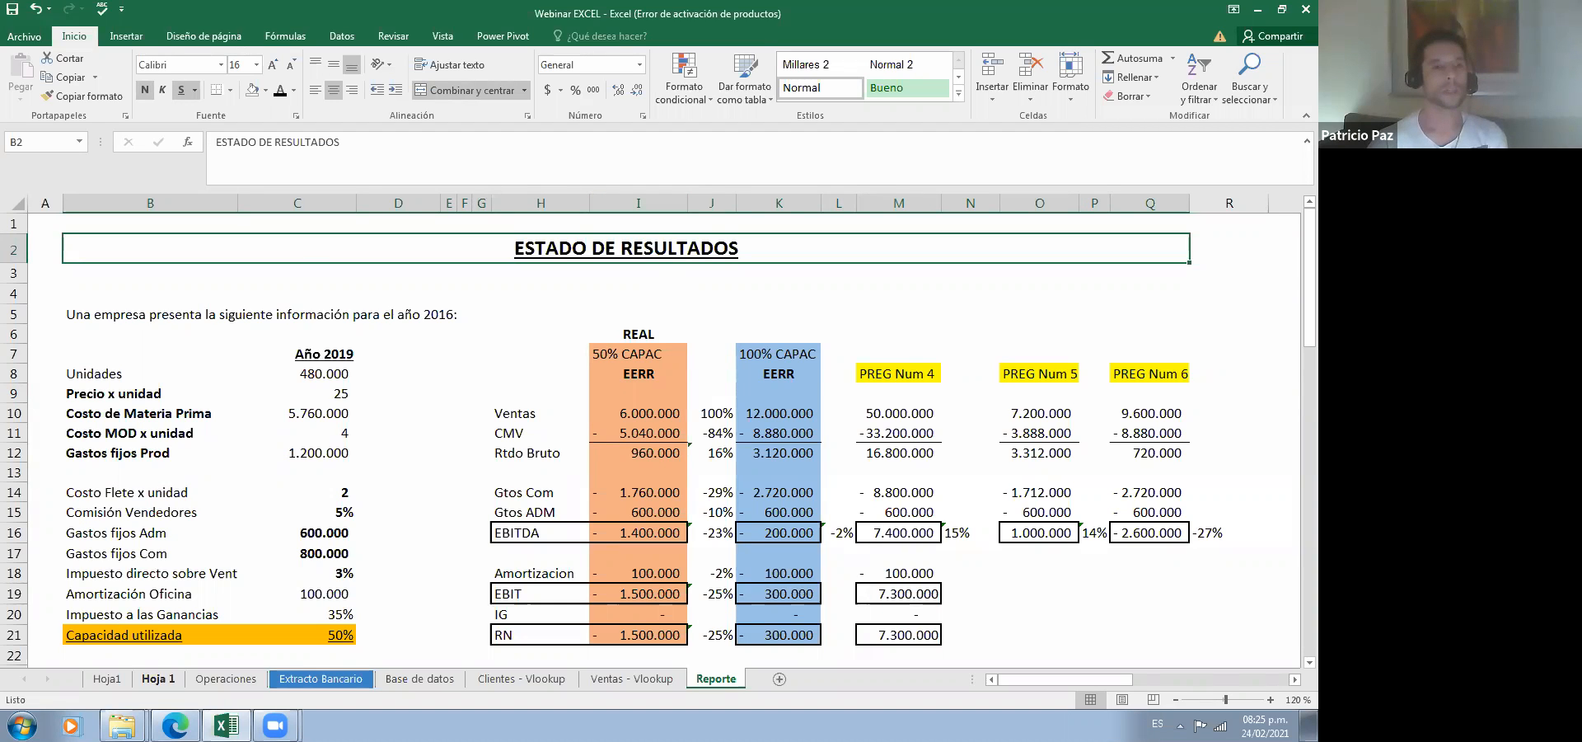
Step: Switch to Webinar Intro a Excel.pptx in Microsoft Edge and review page 4, from Presentación de una hoja de cálculo through Usos de Excel
{"action": "mouse_move", "coordinate": [175, 726]}
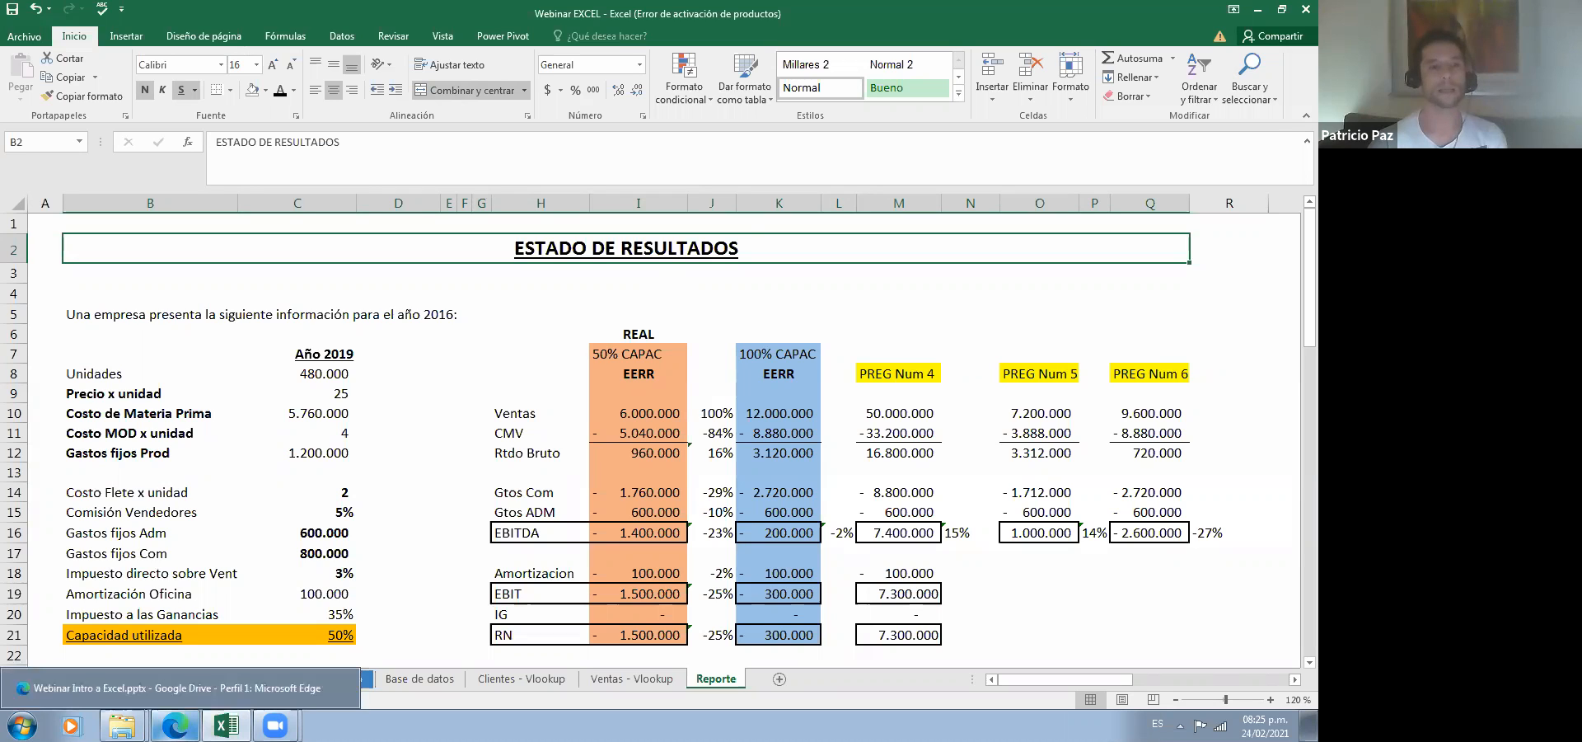
{"action": "left_click", "coordinate": [175, 725]}
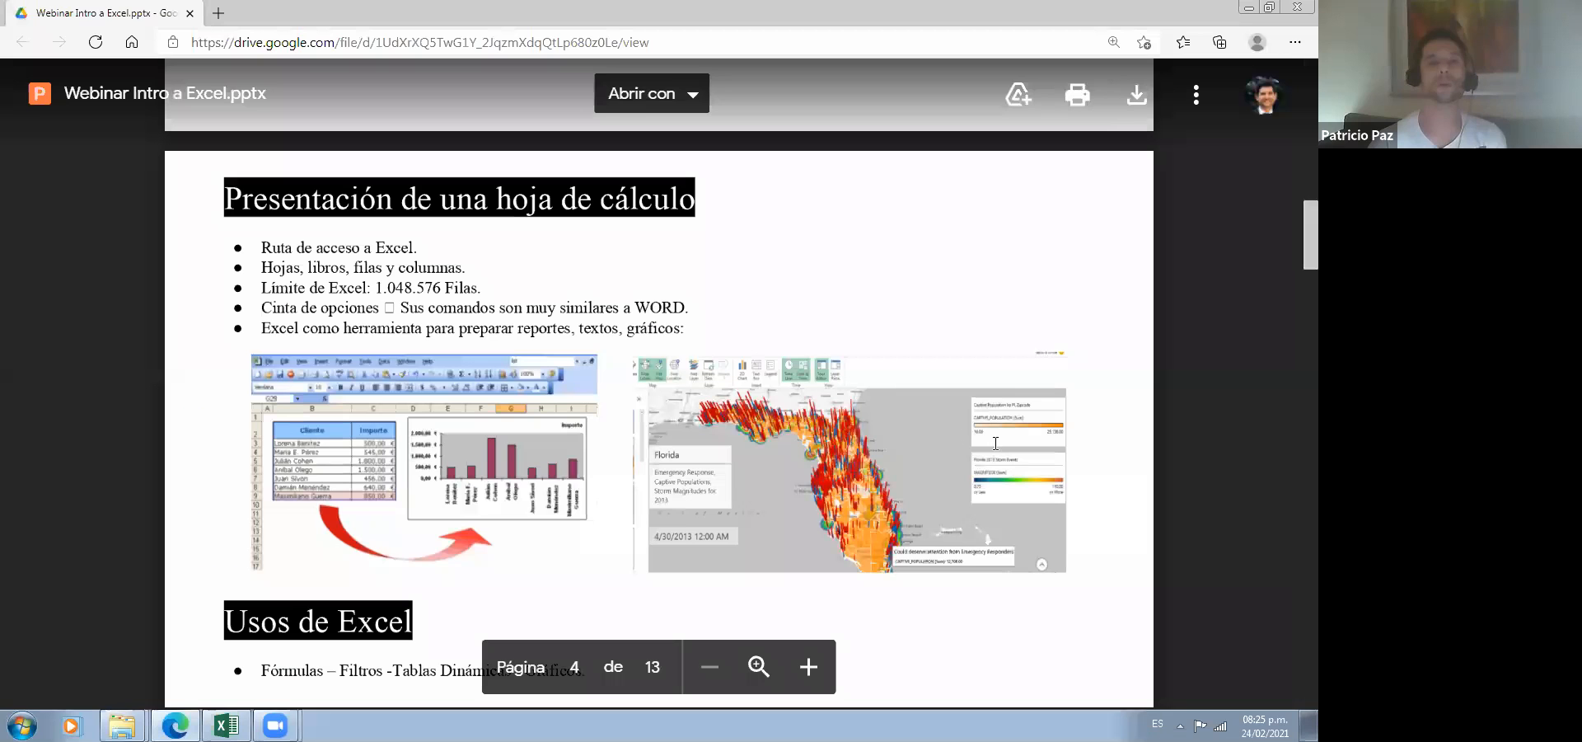
{"action": "scroll", "coordinate": [904, 305], "scroll_direction": "down", "scroll_amount": 1}
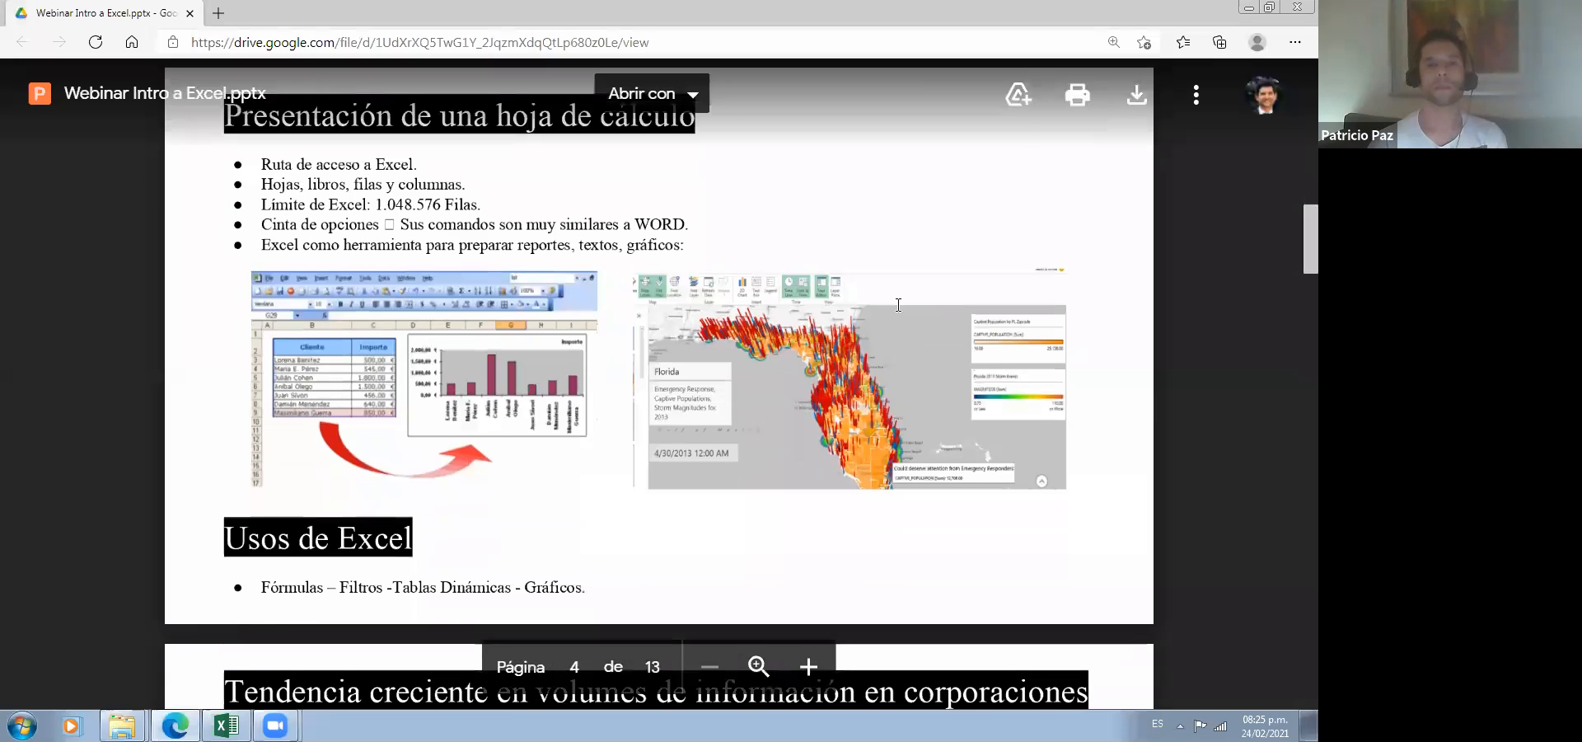
{"action": "scroll", "coordinate": [610, 321], "scroll_direction": "up", "scroll_amount": 1}
{"action": "scroll", "coordinate": [407, 310], "scroll_direction": "down", "scroll_amount": 1}
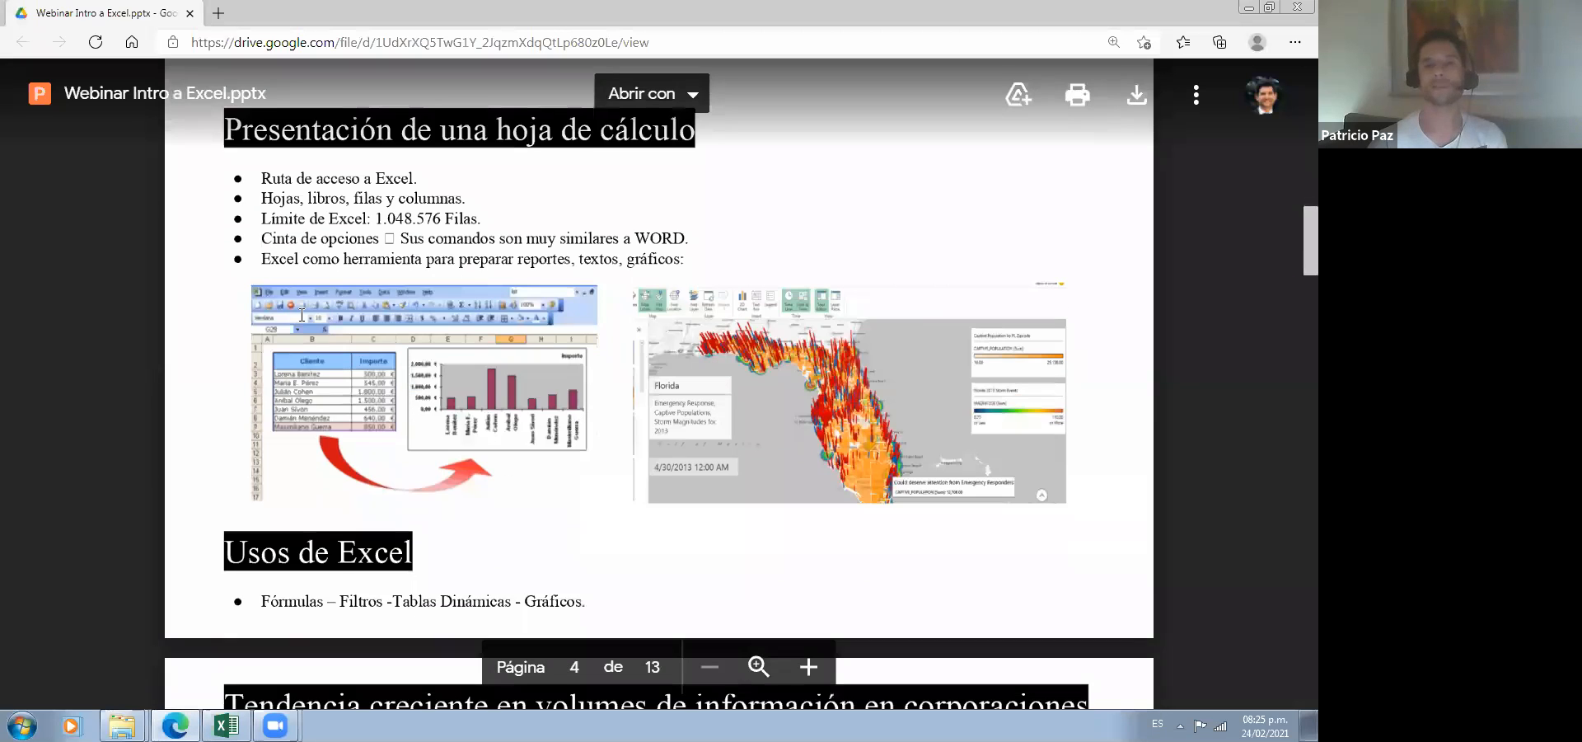
{"action": "scroll", "coordinate": [394, 306], "scroll_direction": "down", "scroll_amount": 1}
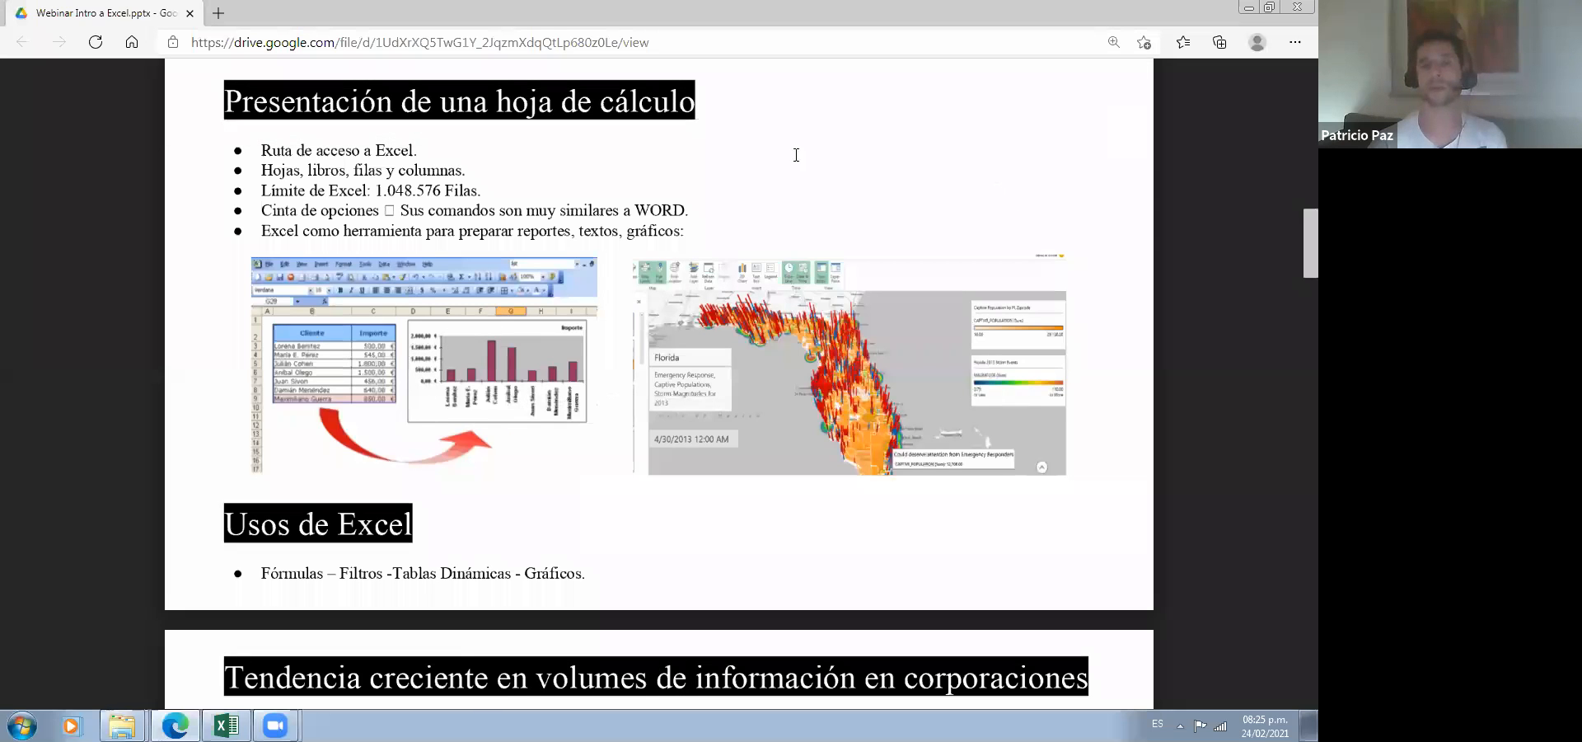
{"action": "scroll", "coordinate": [761, 394], "scroll_direction": "down", "scroll_amount": 1}
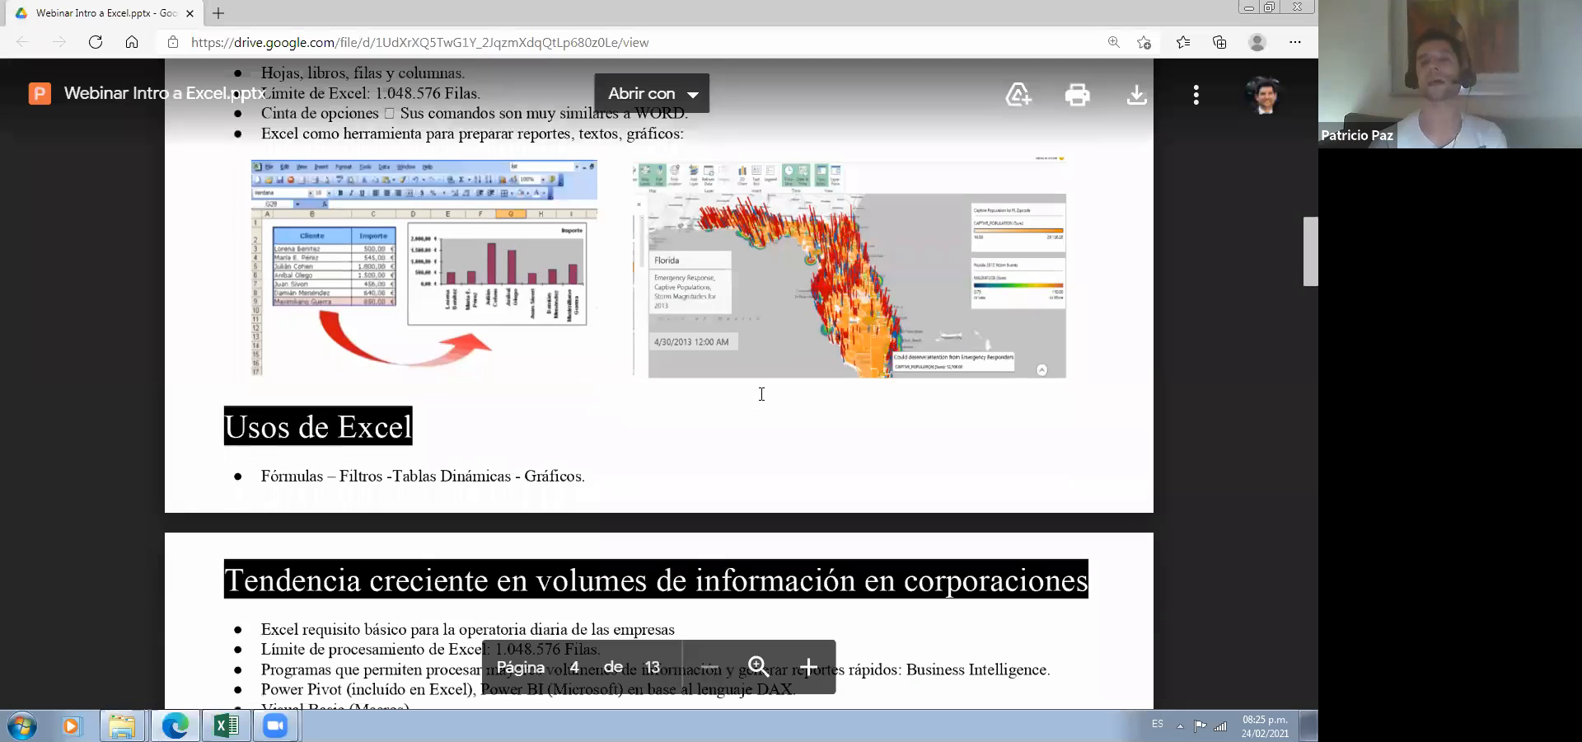